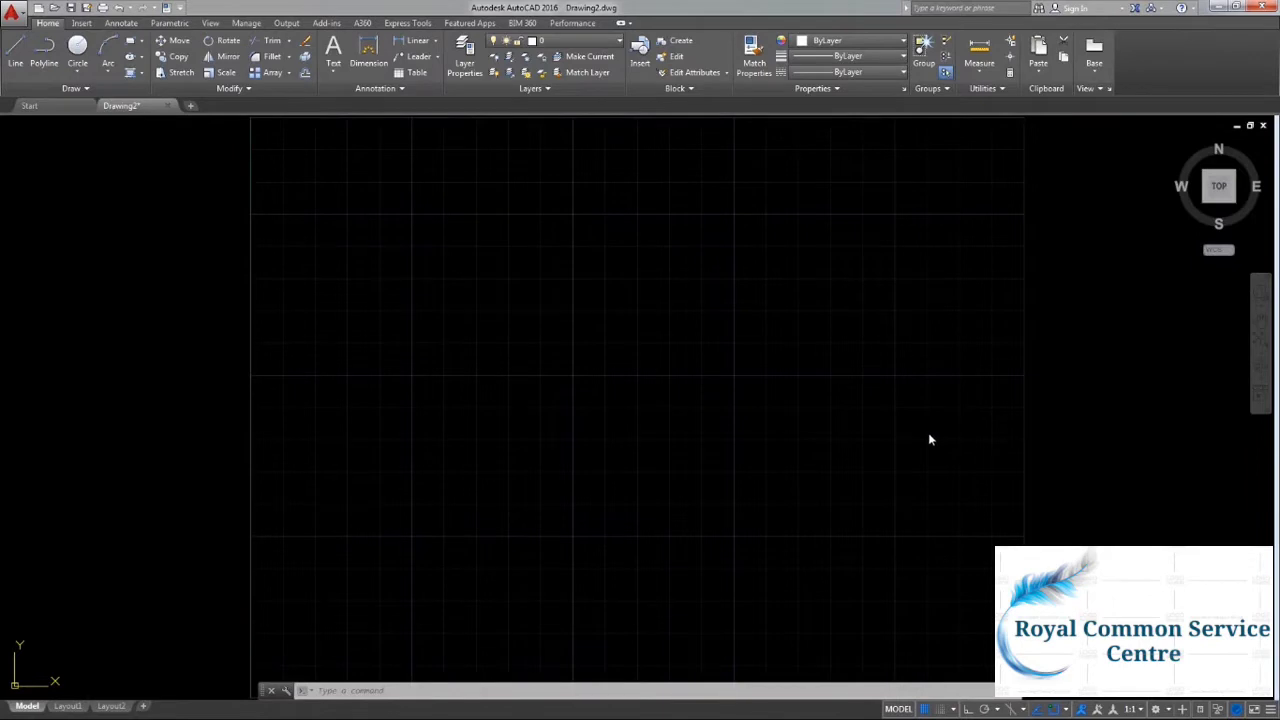
Draw the outer rectangle.
click(129, 41)
click(458, 323)
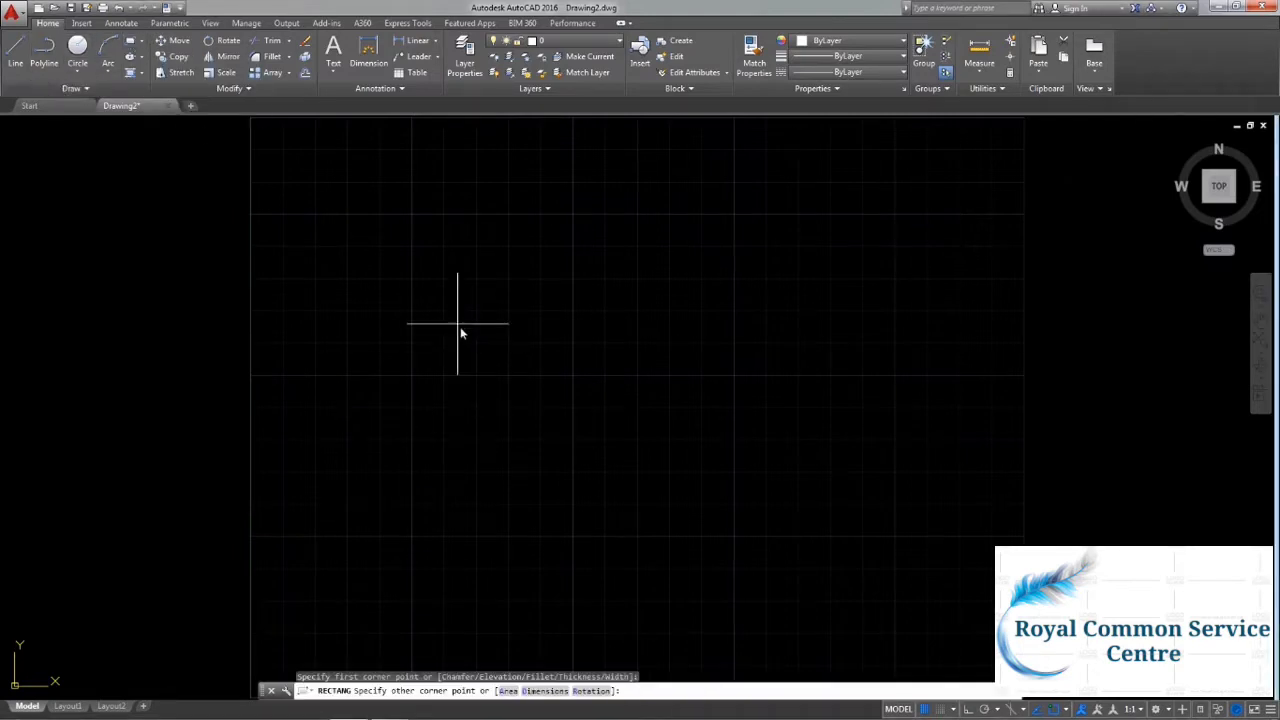
click(824, 457)
Draw a small circle inside the rectangle near its upper-left corner.
click(77, 48)
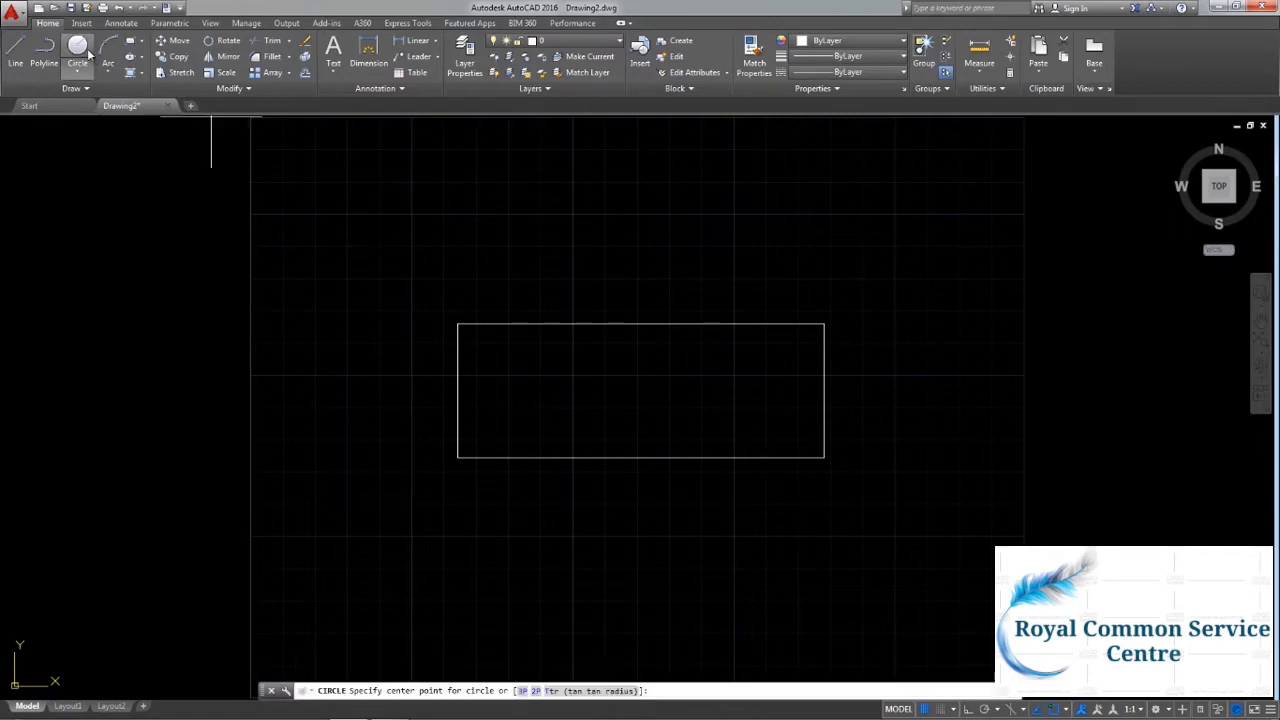
click(506, 360)
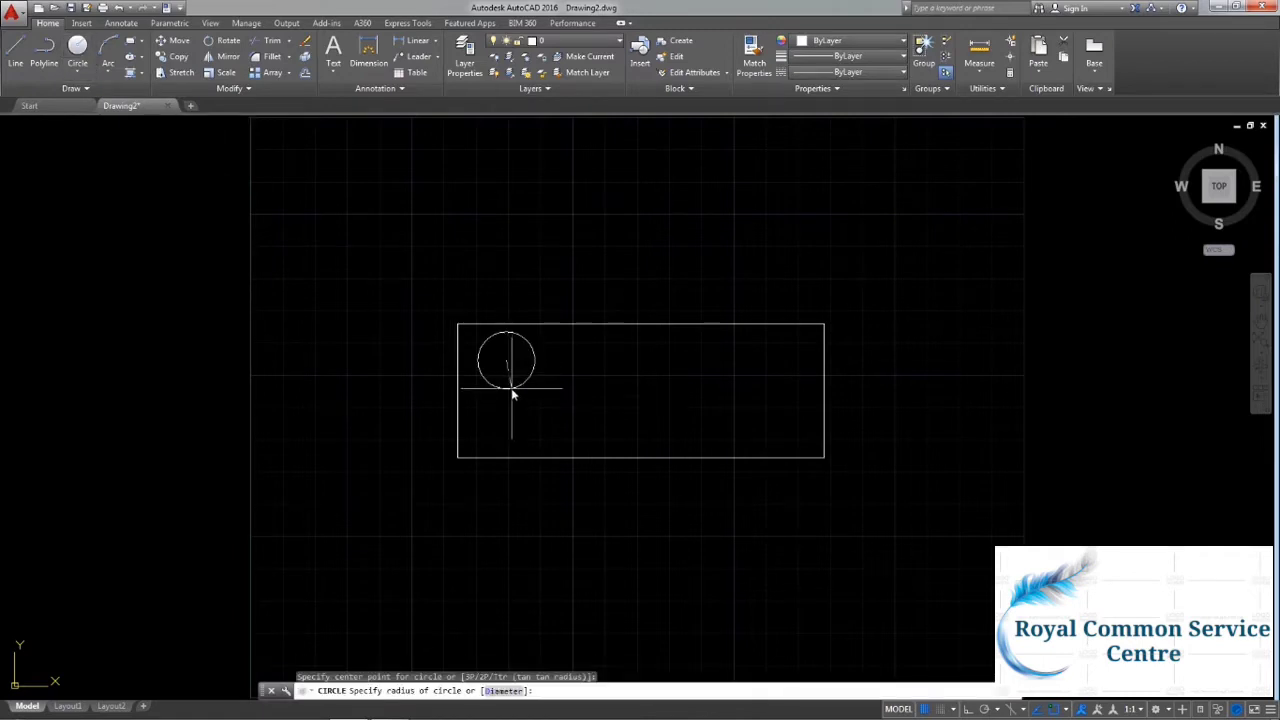
click(508, 389)
middle_drag(626, 437, 612, 457)
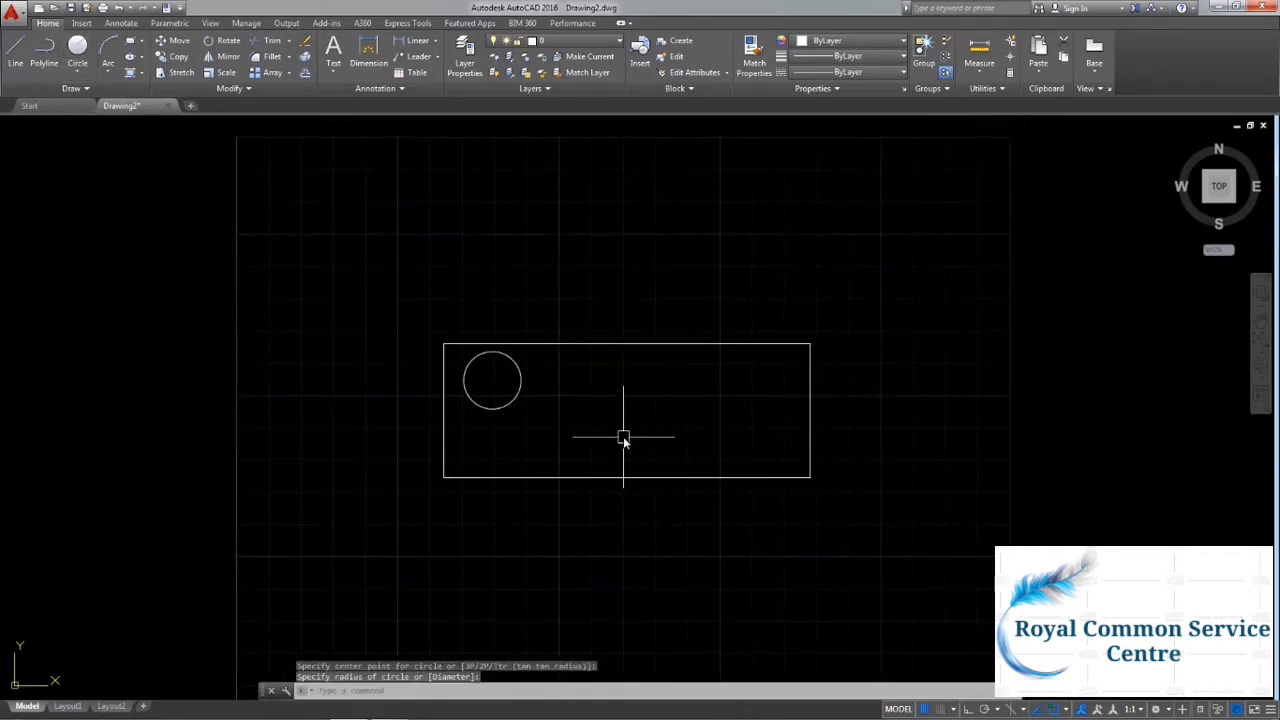
key(Escape)
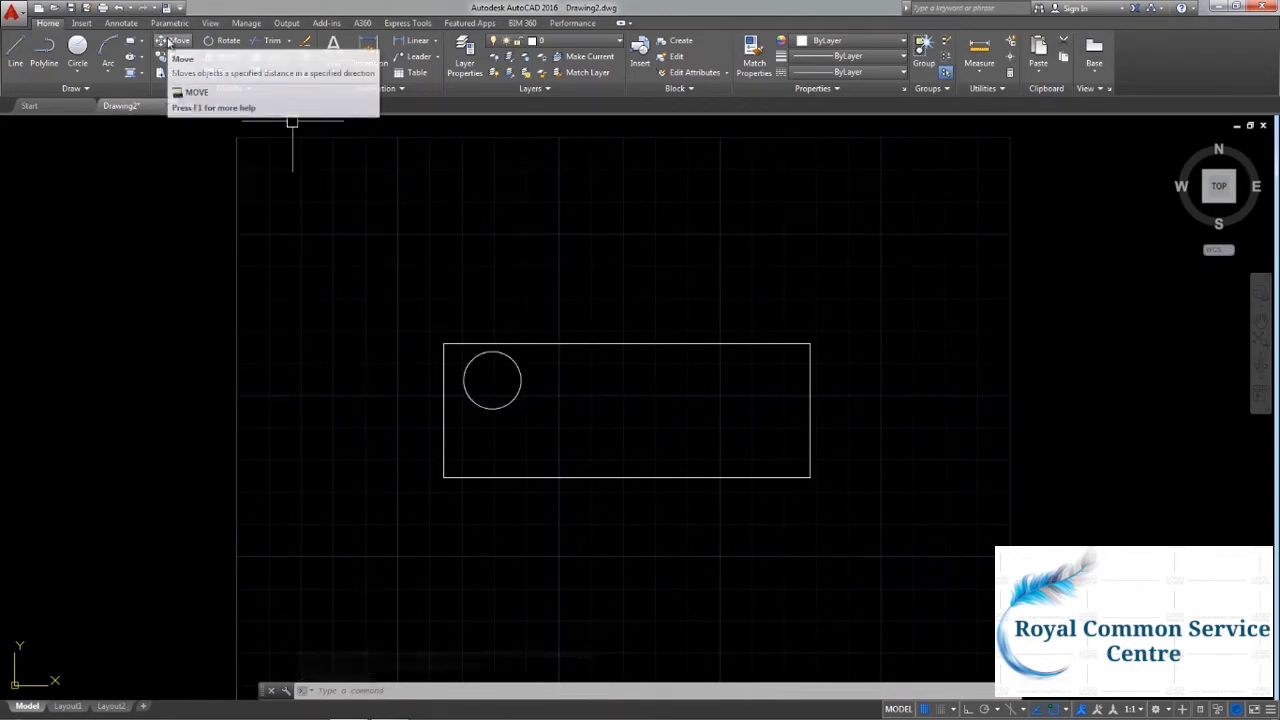
Move the circle 3 units to the right from its centre, with Ortho on.
click(172, 41)
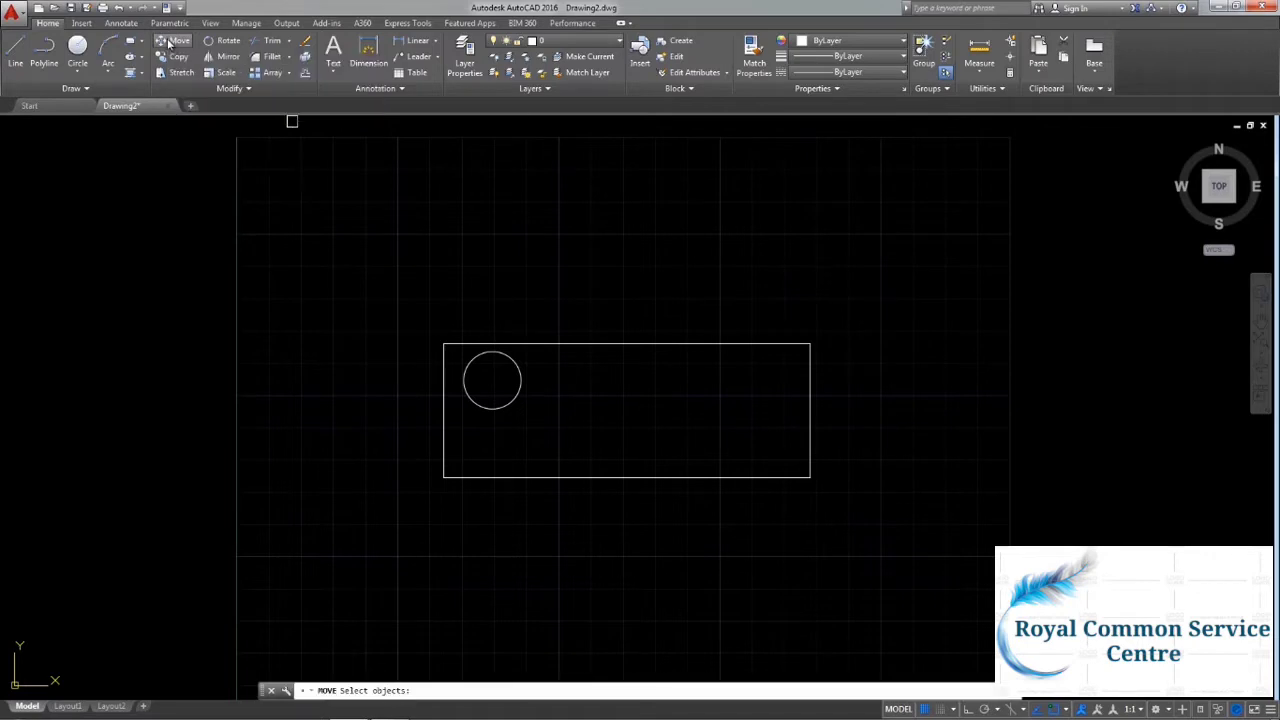
click(517, 391)
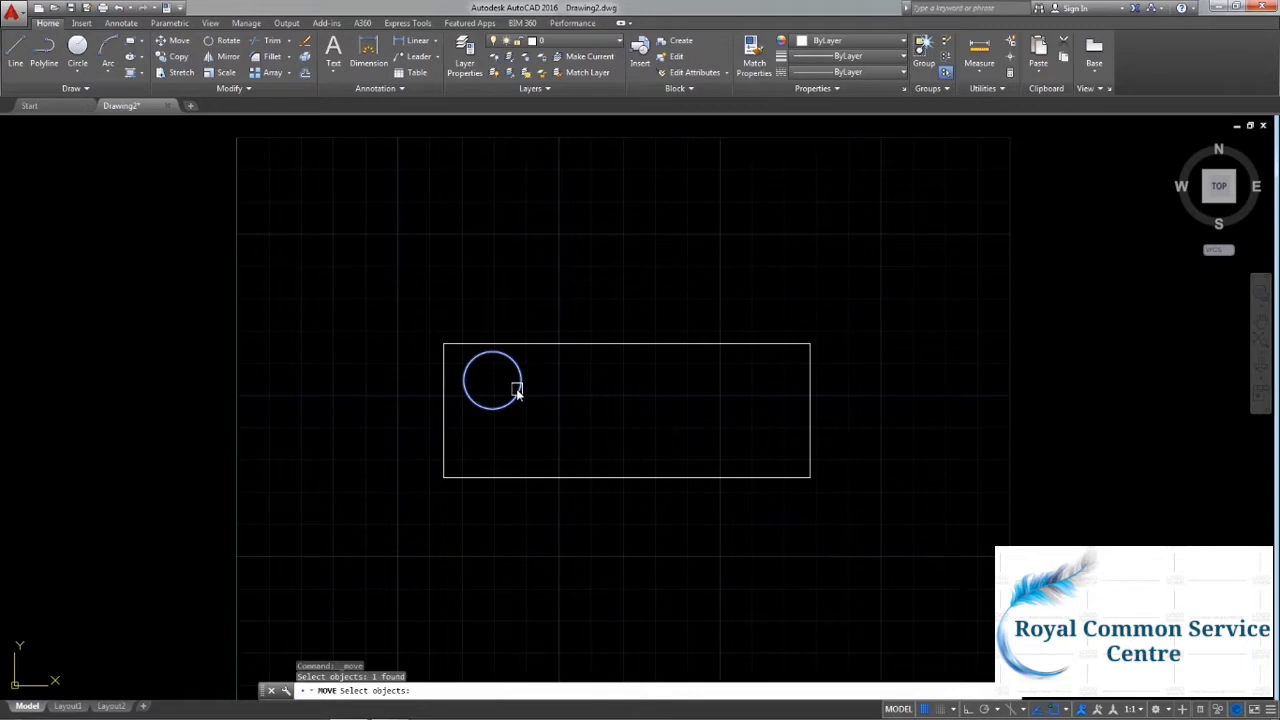
key(Return)
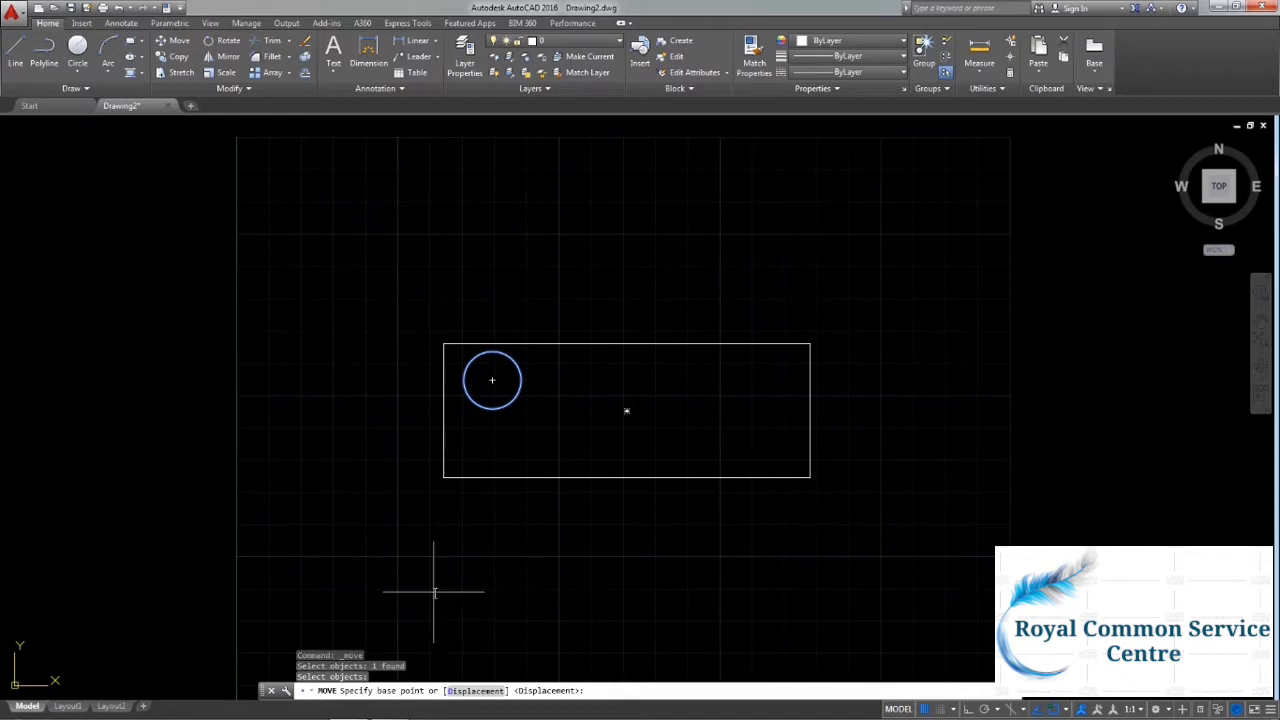
click(491, 382)
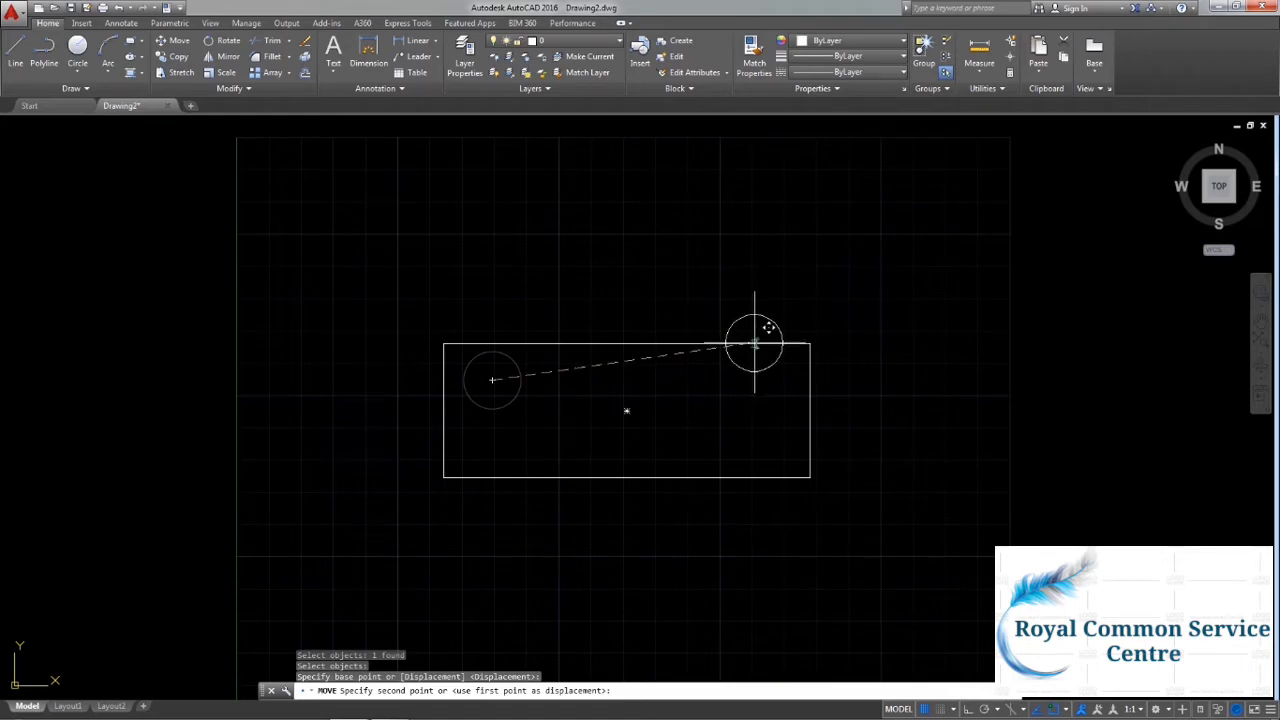
key(F8)
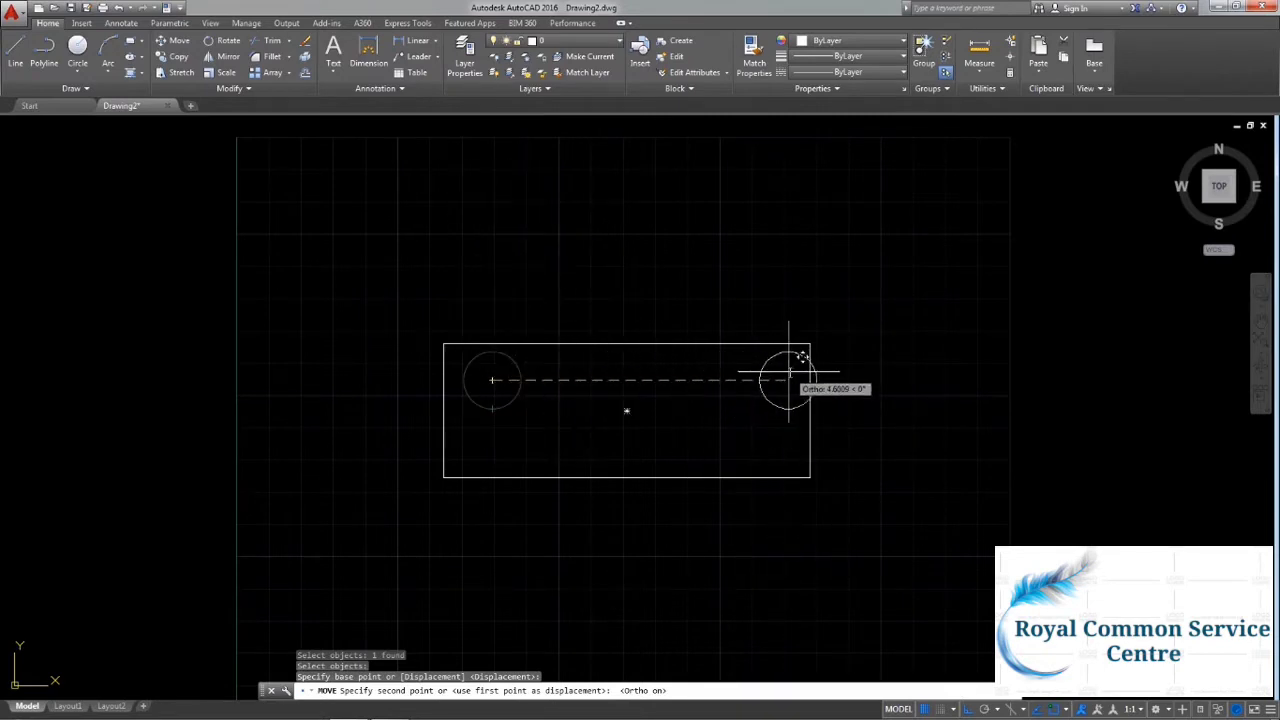
key(F8)
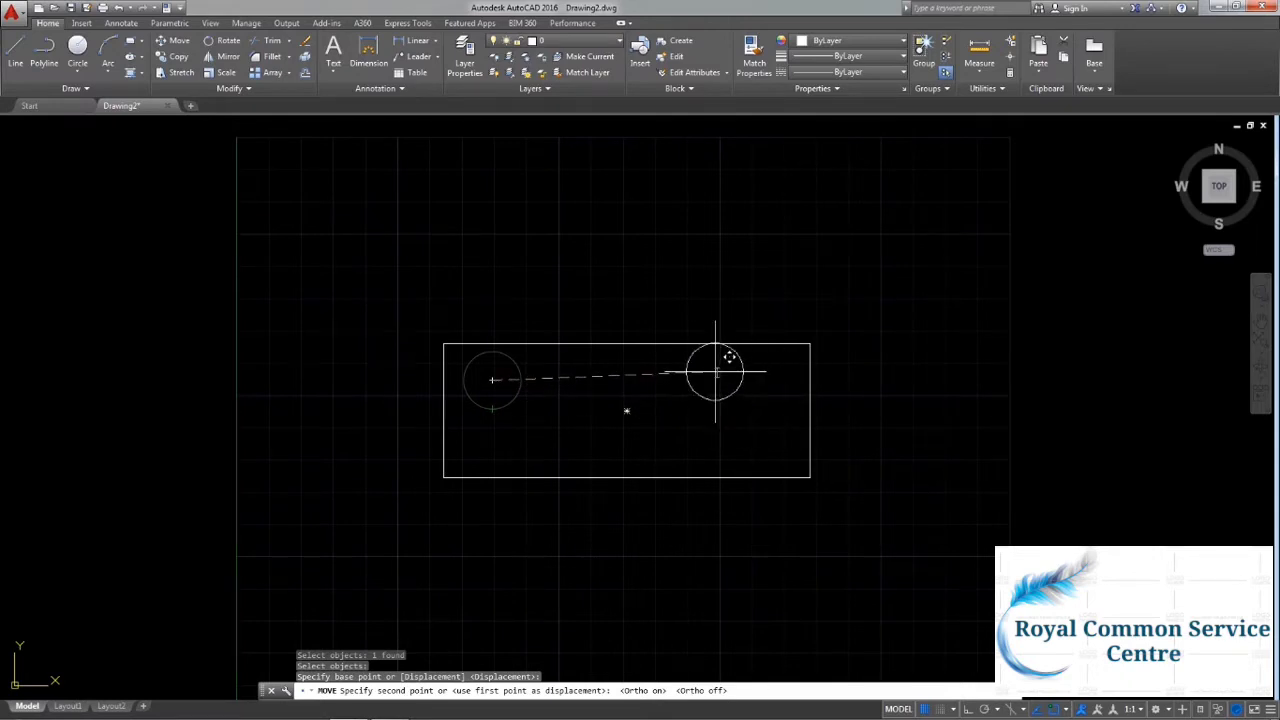
key(F8)
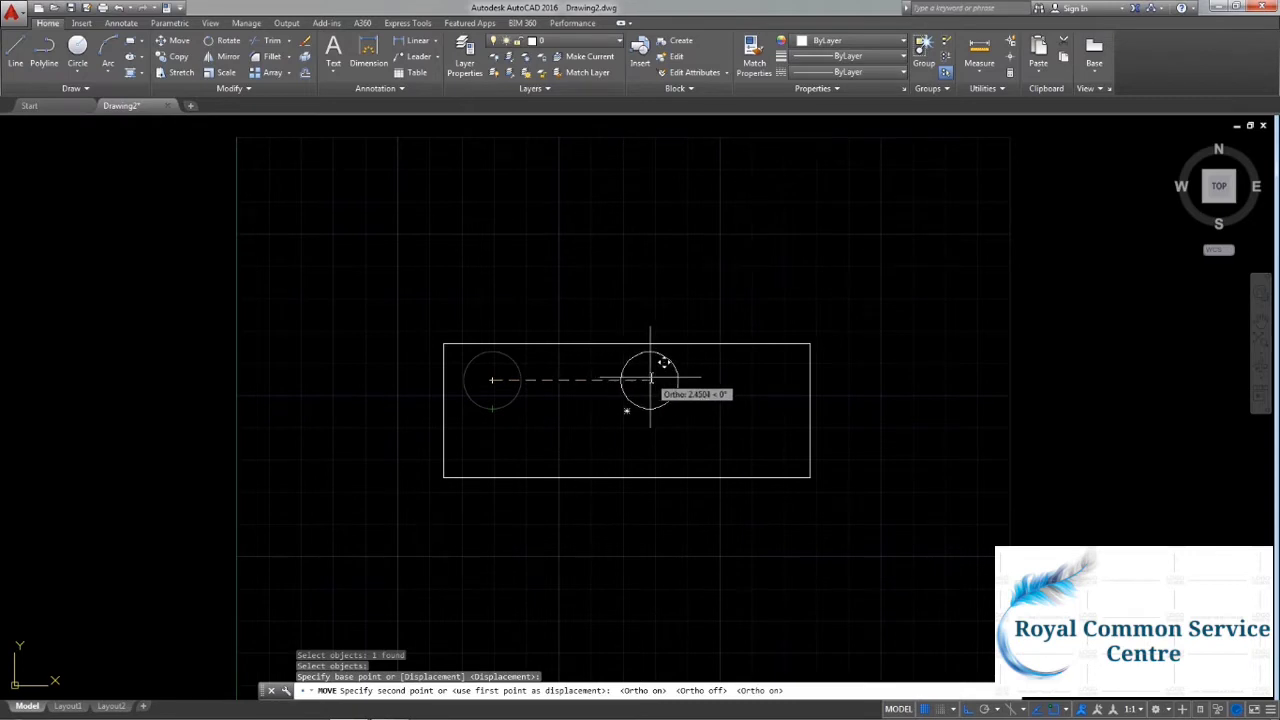
text(3)
key(Return)
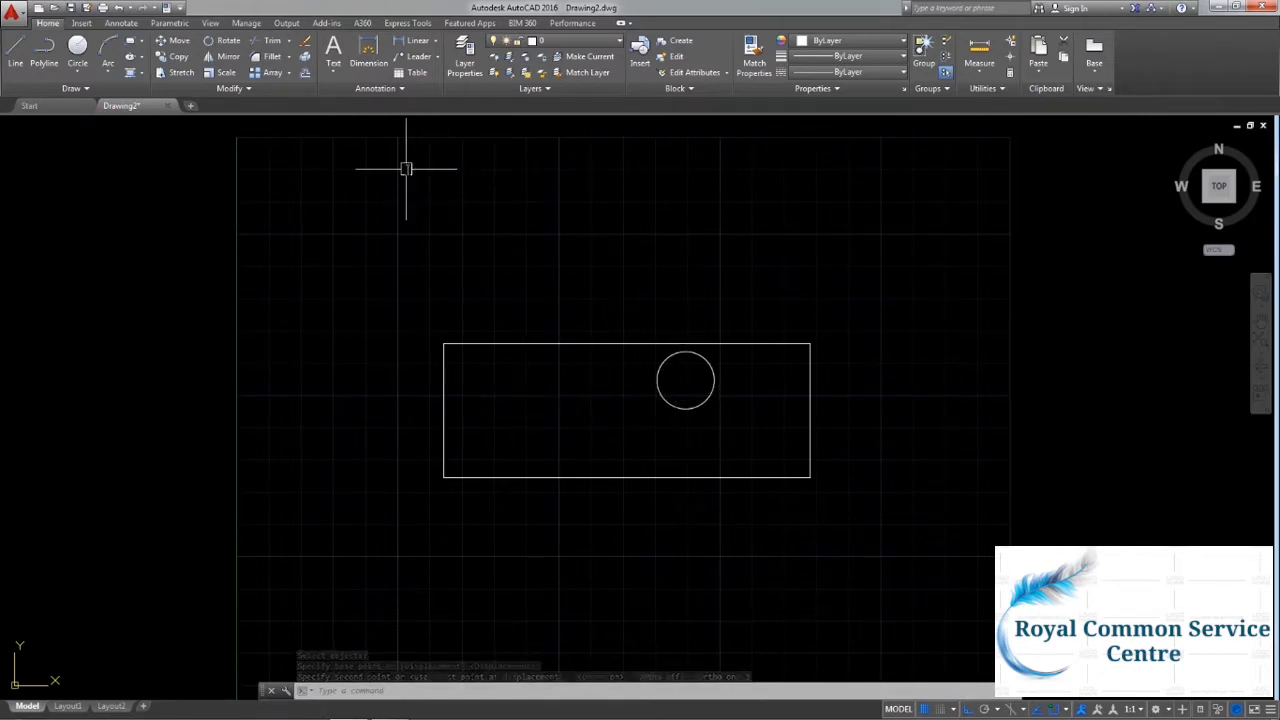
Use M to move the circle from its centre back near the rectangle's upper-left corner.
text(m)
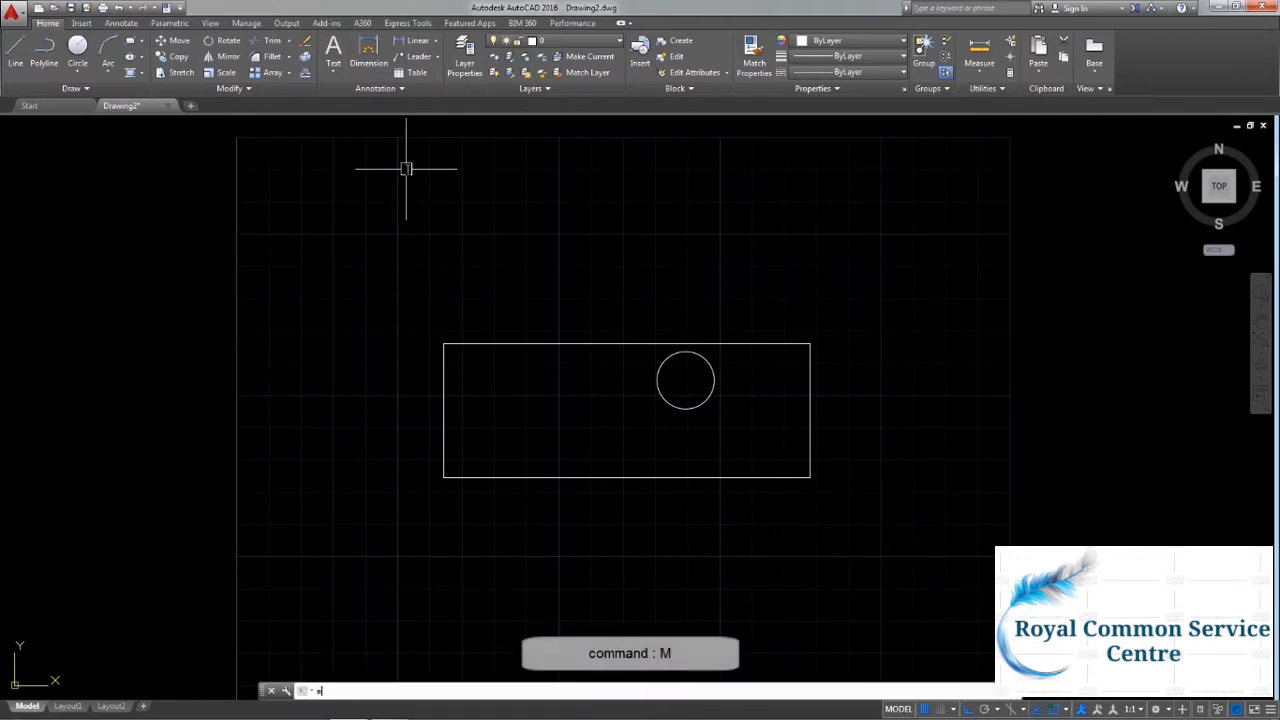
key(Return)
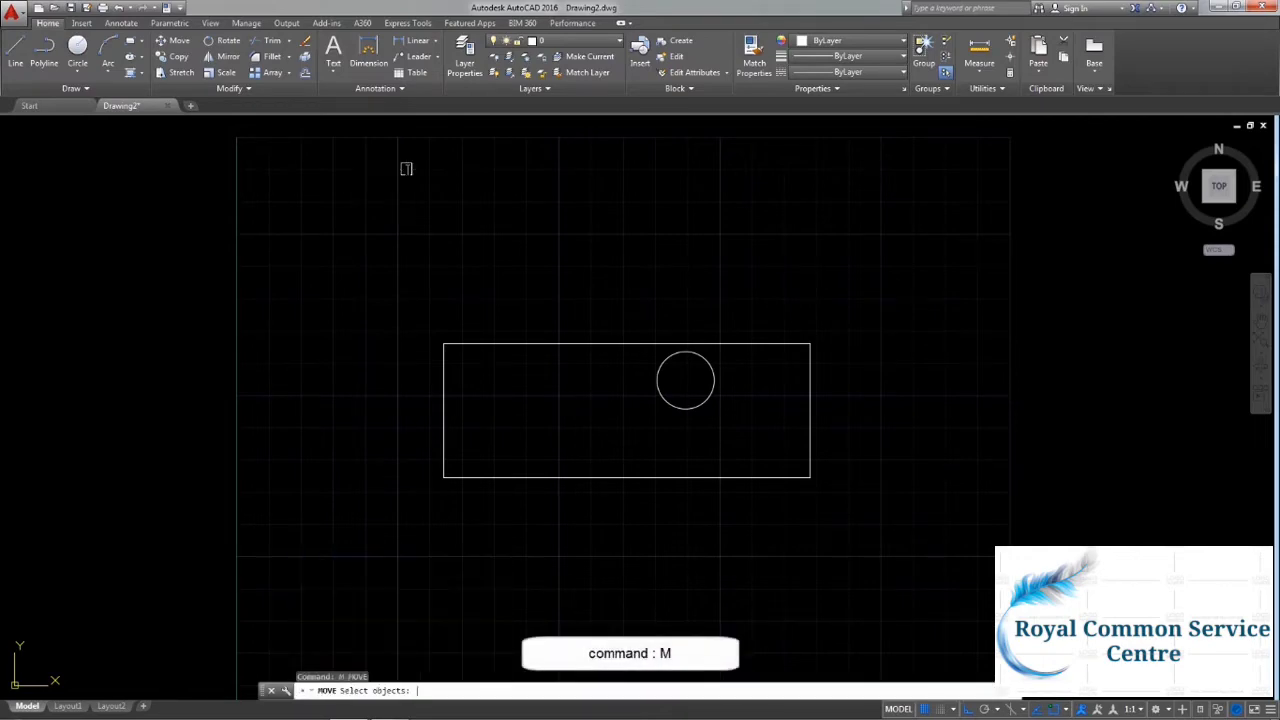
click(658, 379)
key(Return)
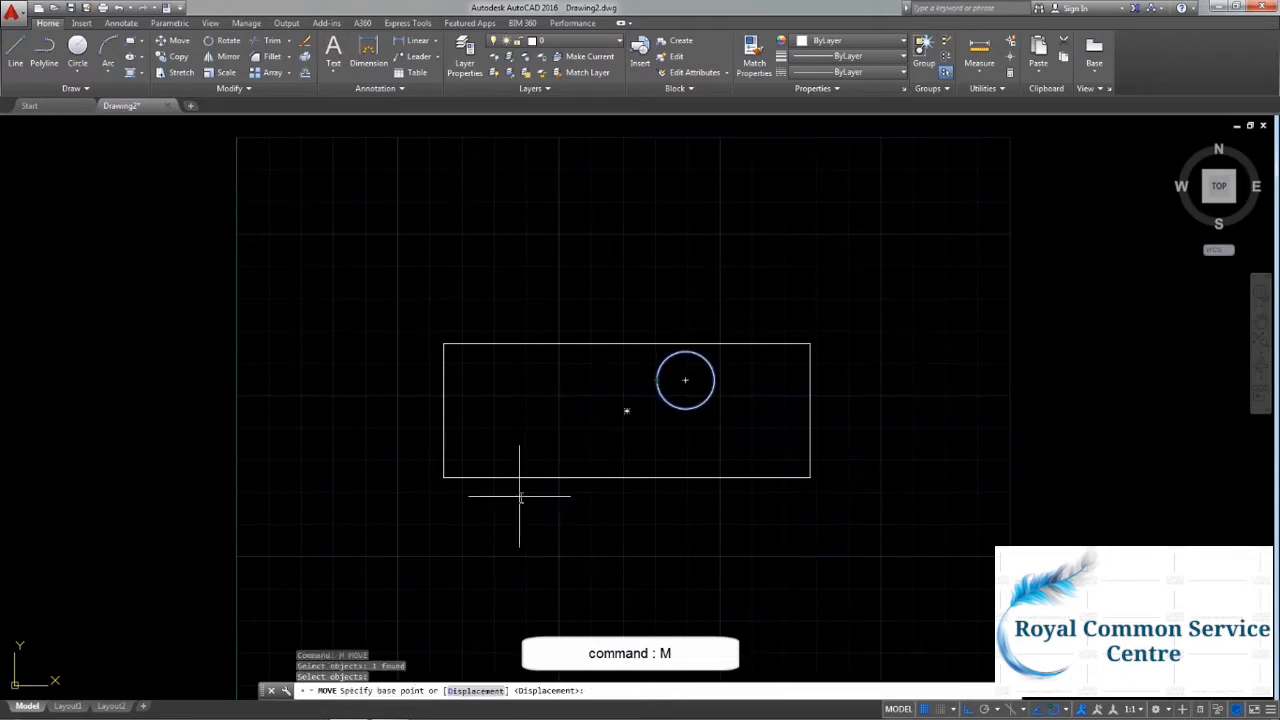
click(685, 381)
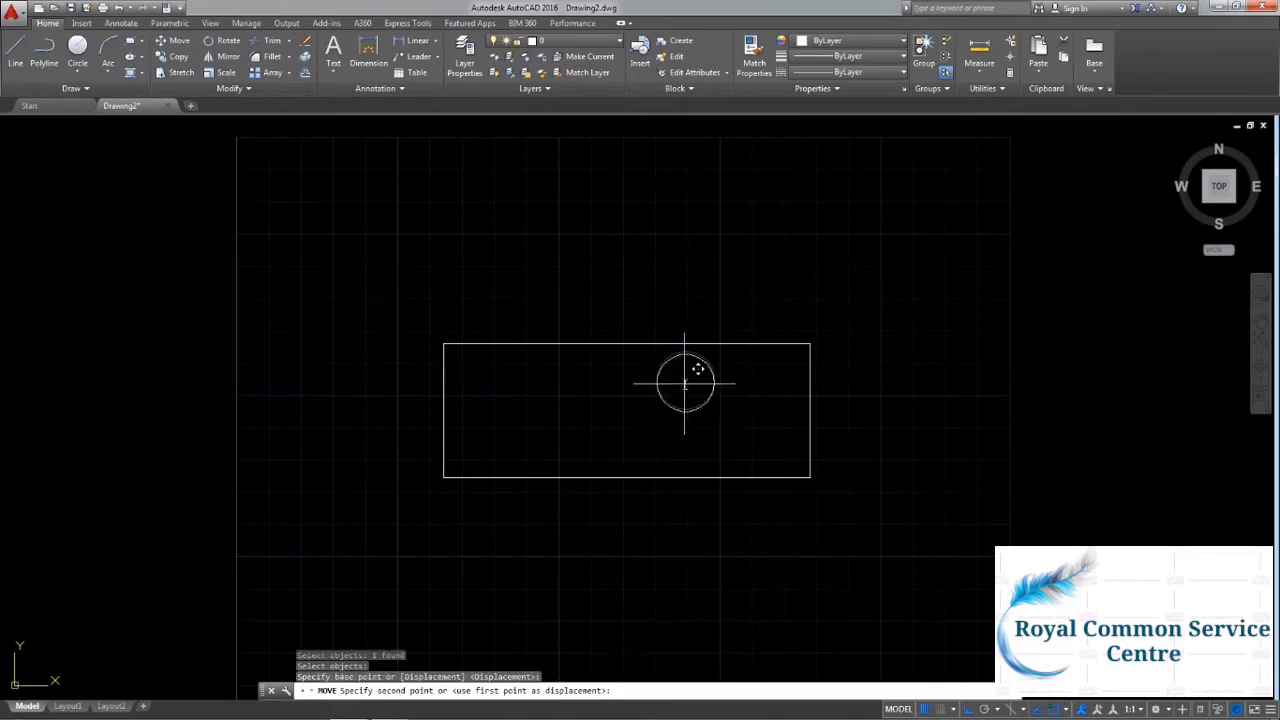
click(530, 396)
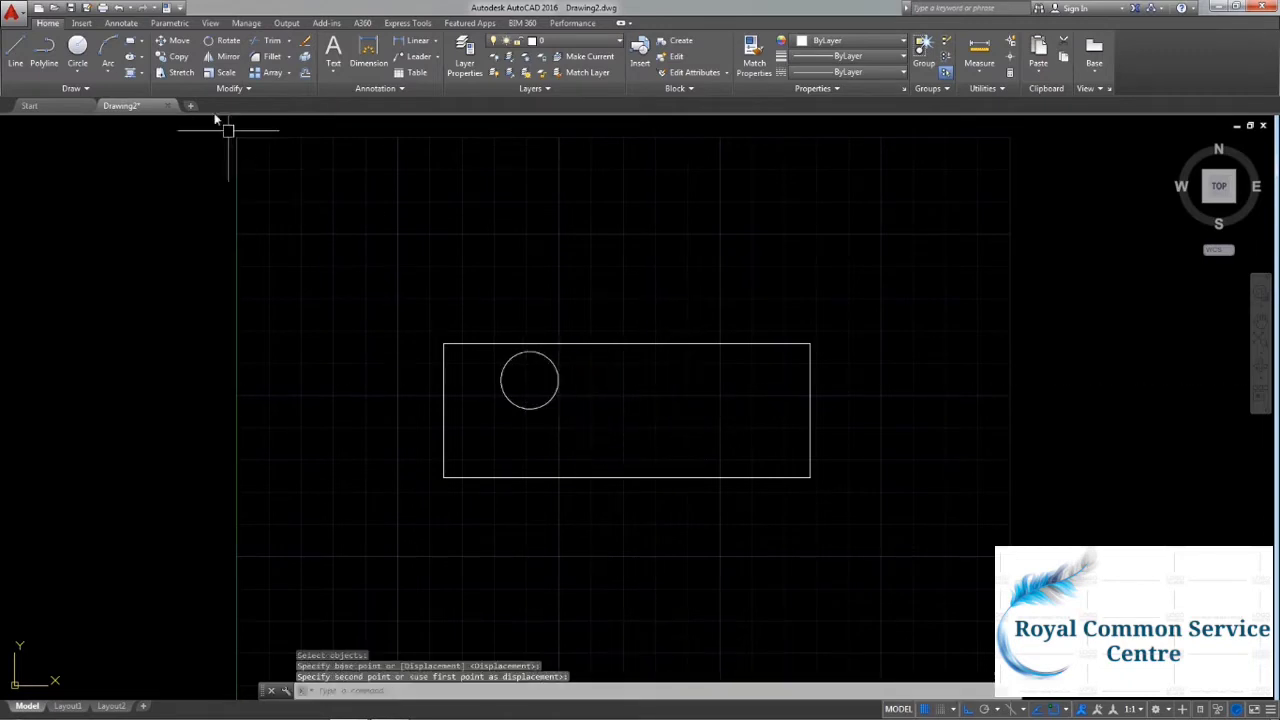
Move the circle by a 10,10 displacement, sending it outside the rectangle.
click(172, 41)
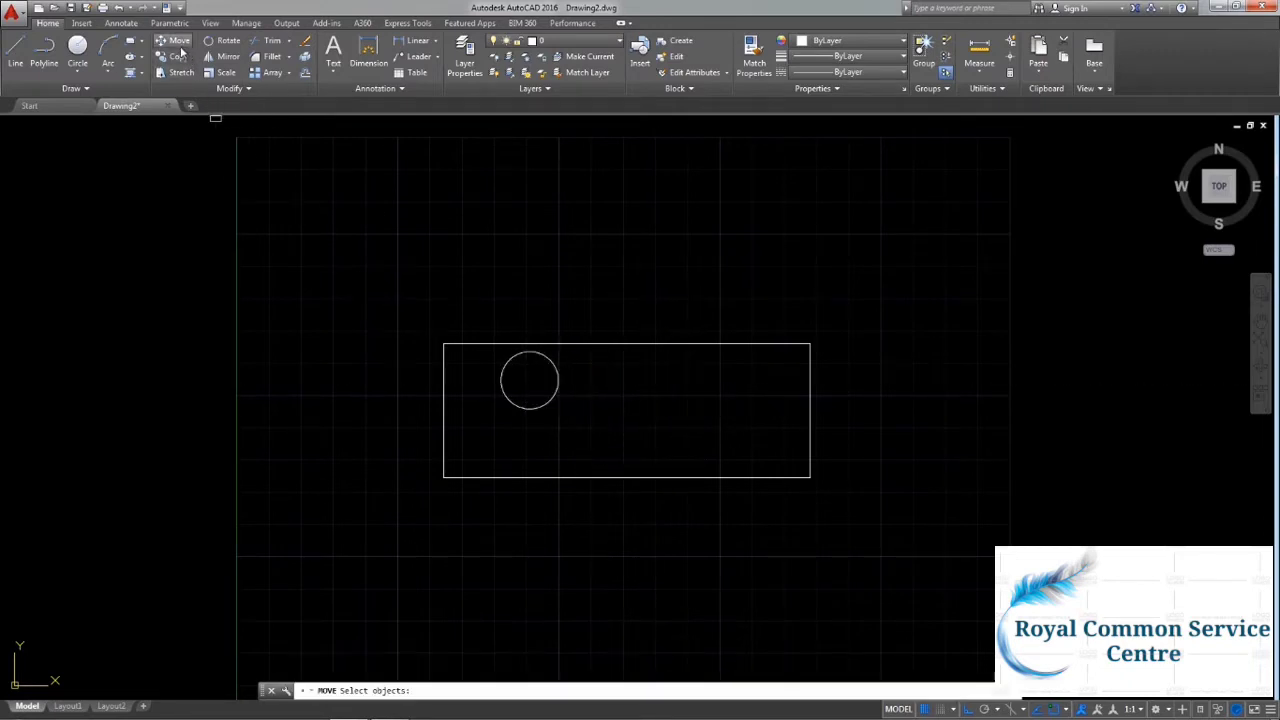
click(553, 396)
key(Return)
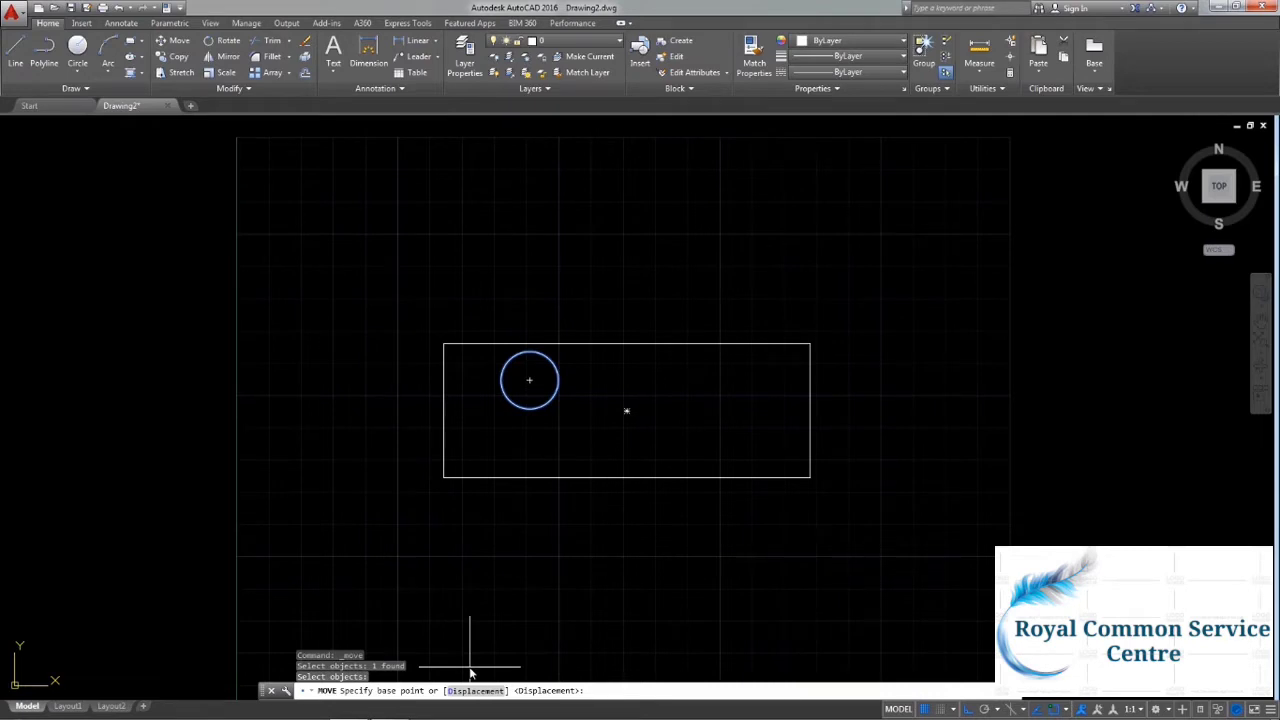
text(d)
key(Return)
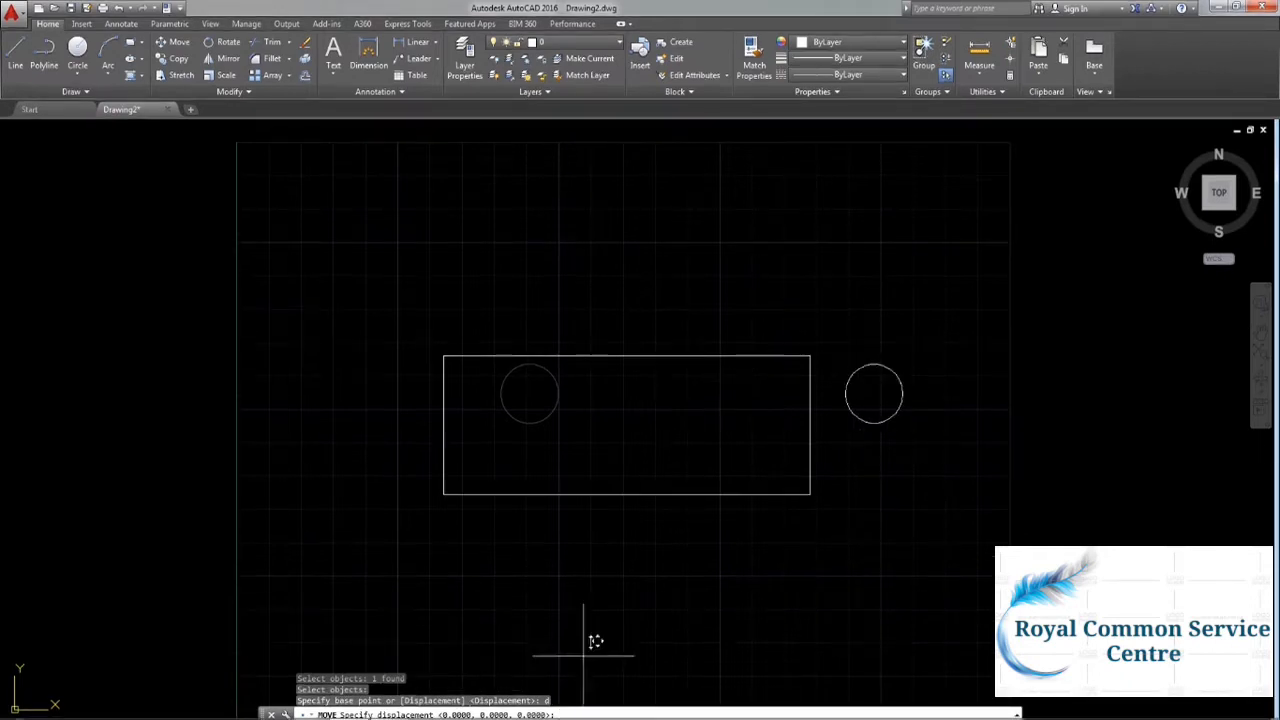
text(10,10)
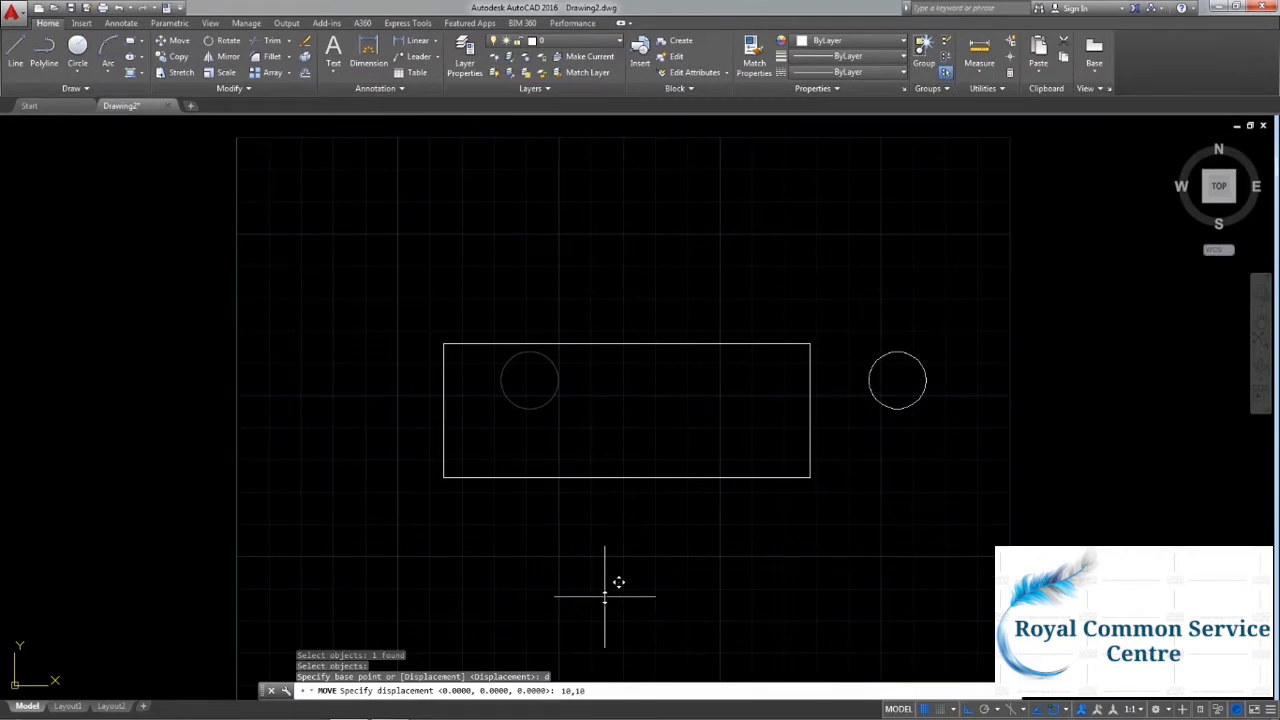
key(Return)
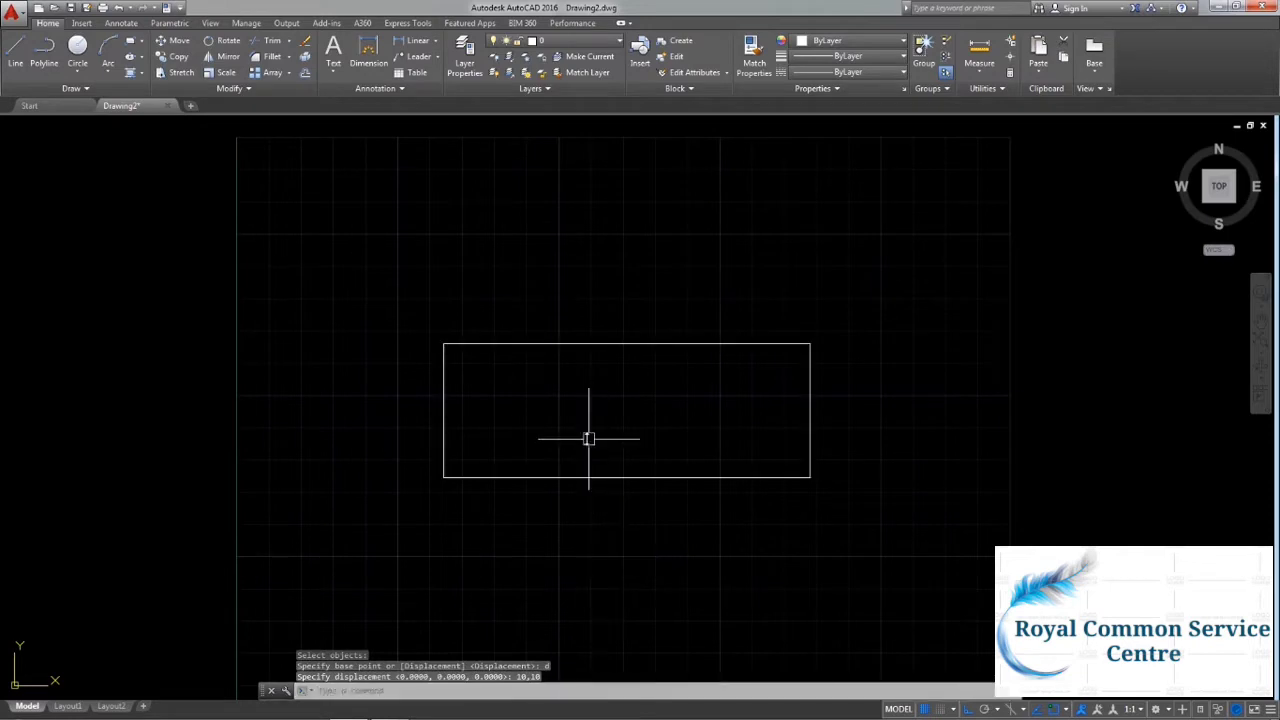
Erase the displaced circle at the top right.
scroll(586, 437, down, 4)
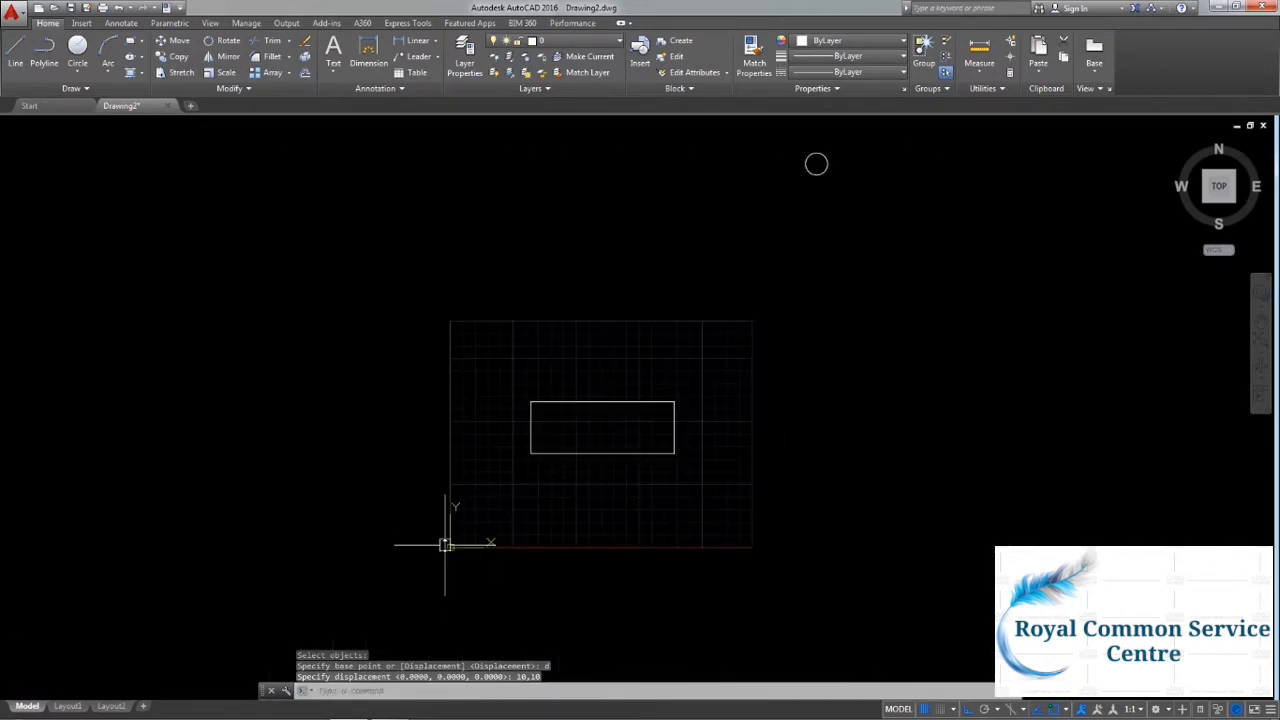
drag(850, 237, 798, 145)
key(Delete)
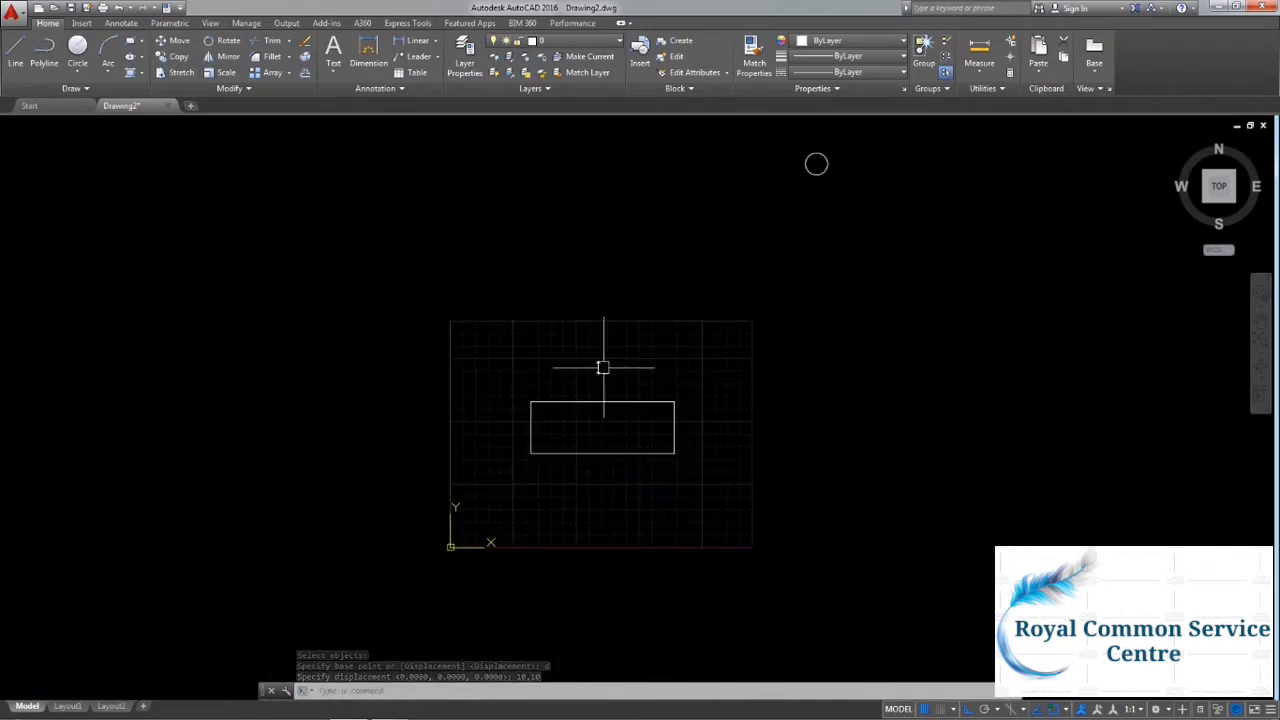
scroll(556, 443, up, 3)
Draw a new circle in the rectangle's upper left with connected lines beneath it.
click(77, 50)
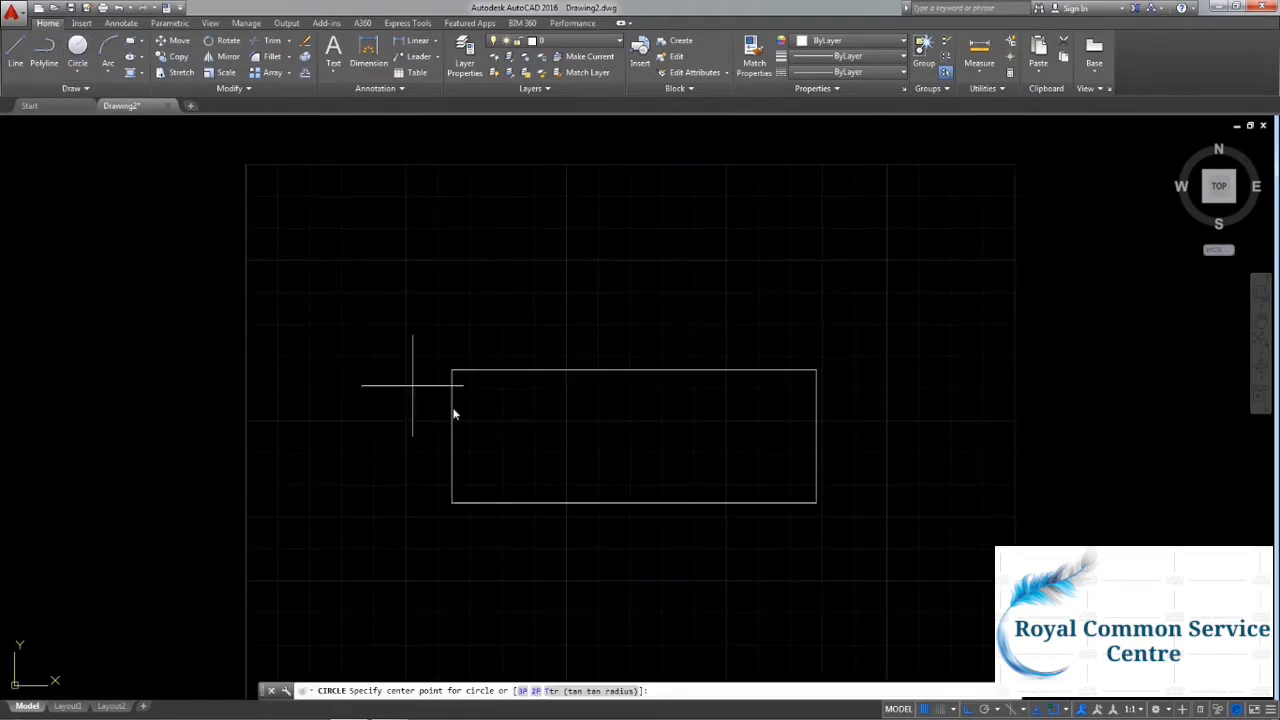
click(488, 401)
click(15, 50)
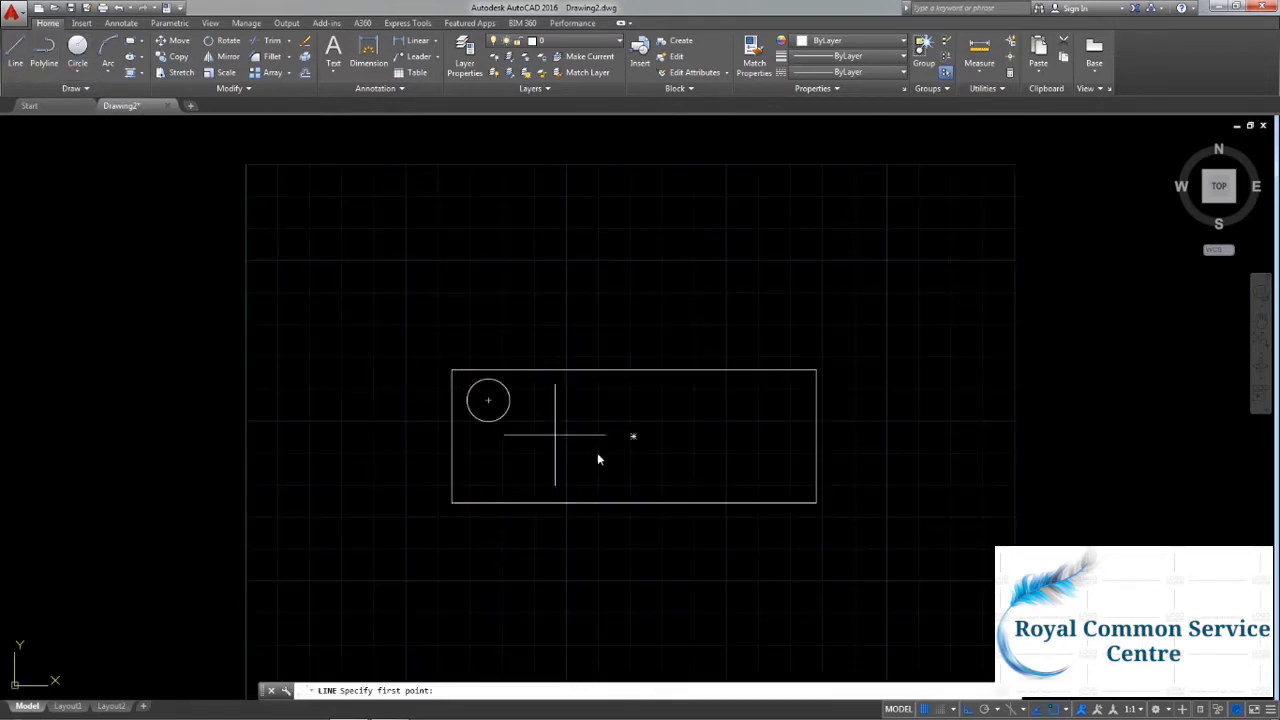
click(474, 418)
click(474, 467)
click(516, 467)
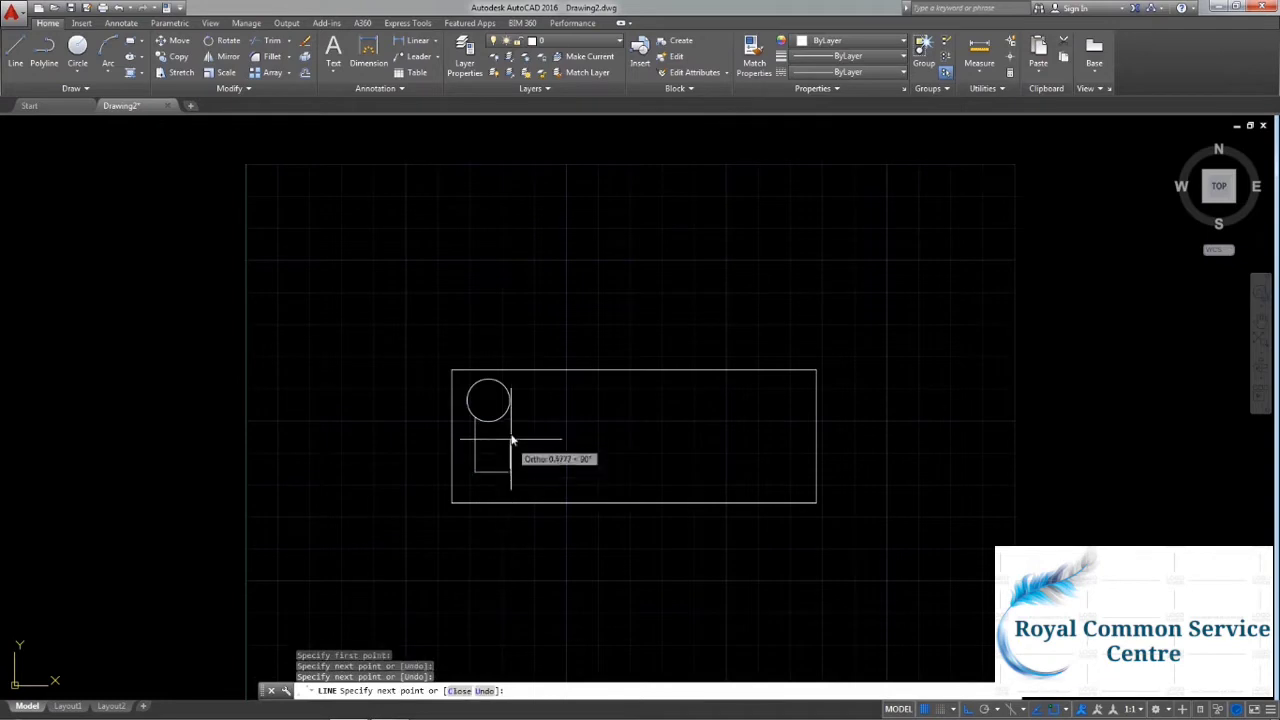
key(Escape)
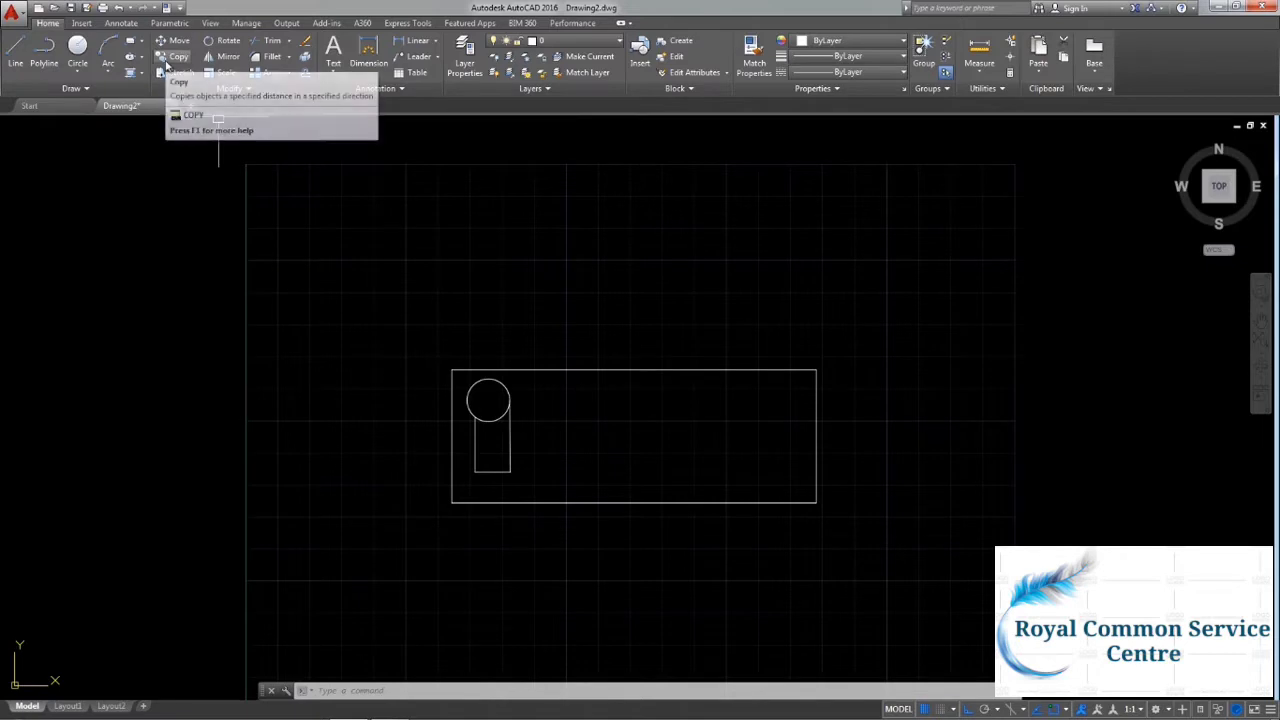
Copy the circle-and-slot shape from its circle centre to four positions in a row to the right.
click(170, 58)
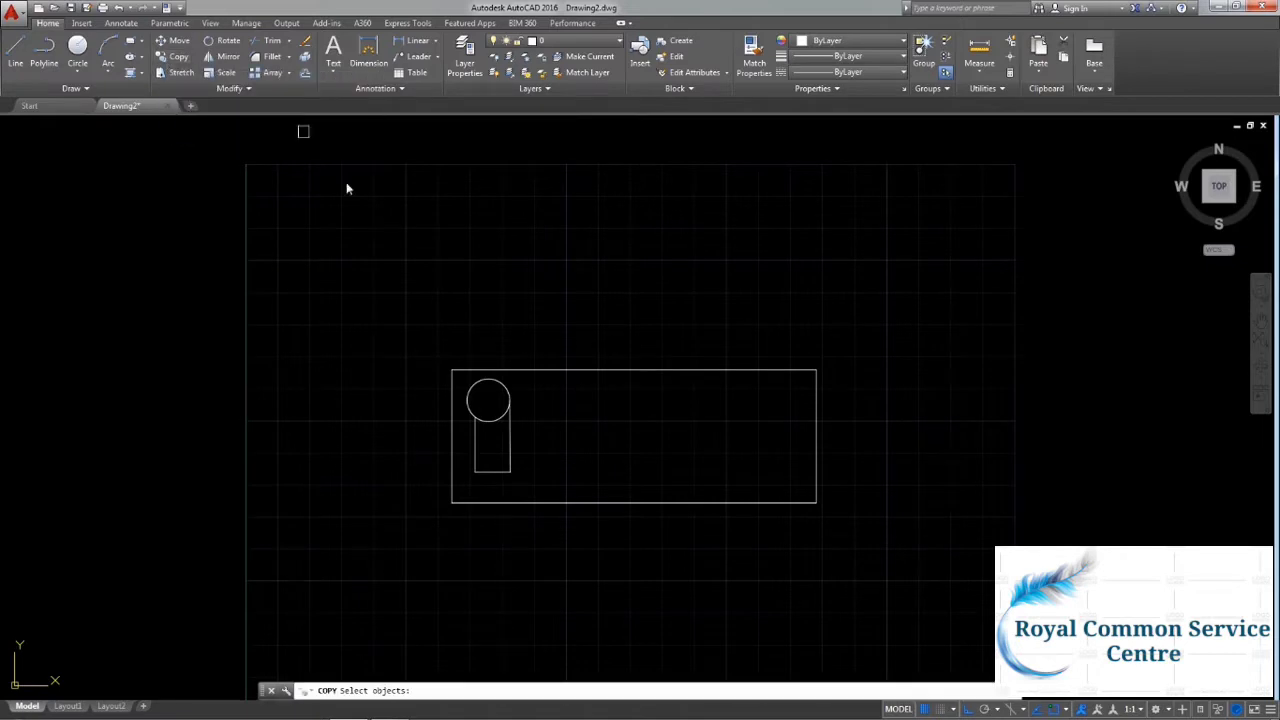
click(516, 481)
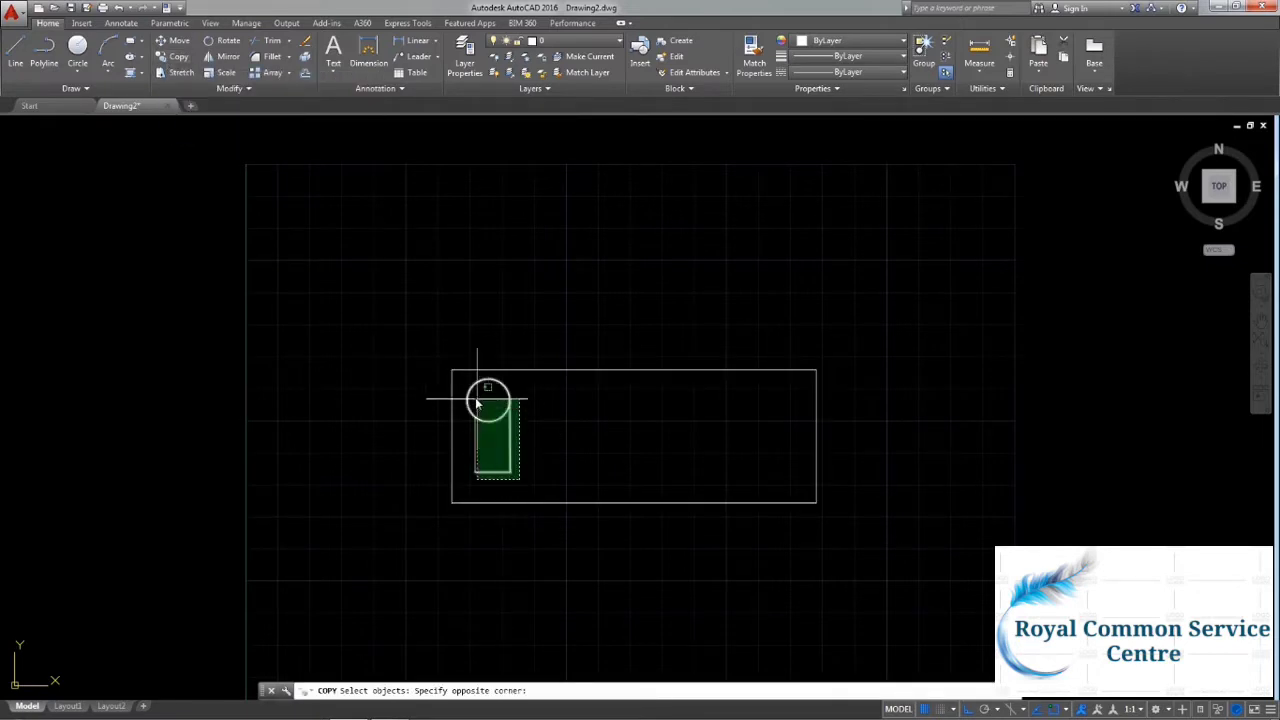
click(473, 400)
key(Return)
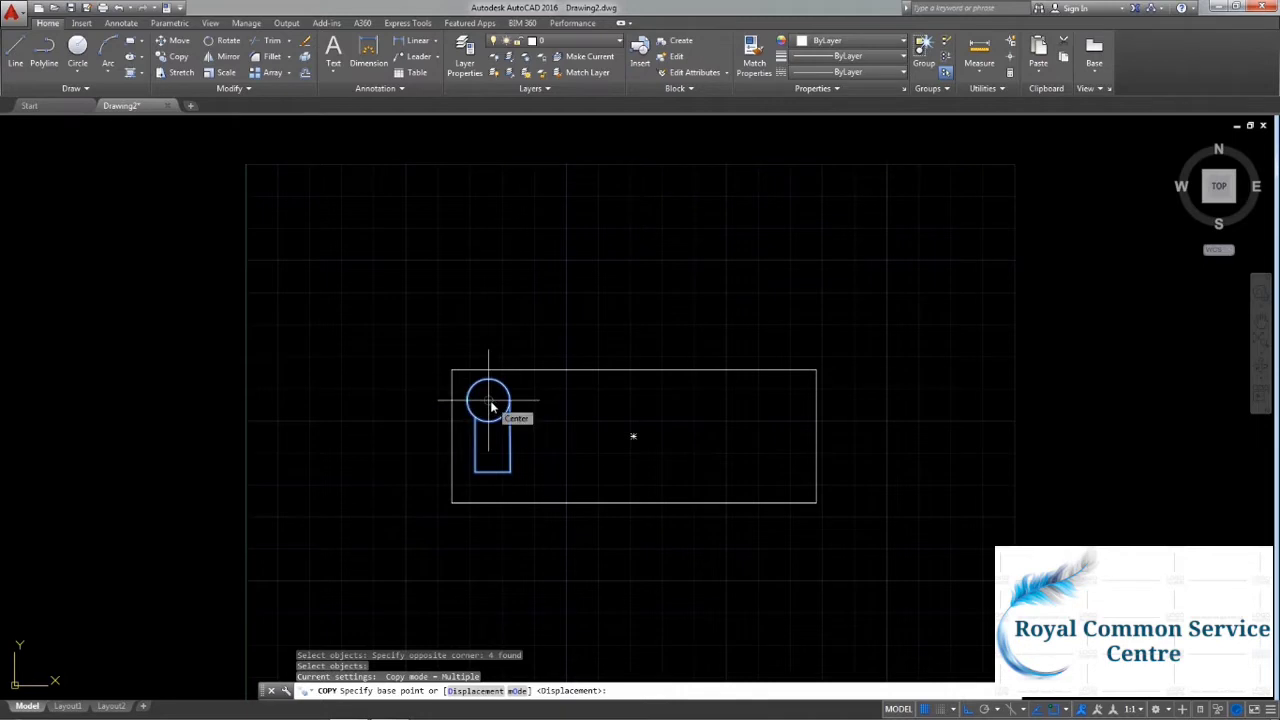
click(491, 405)
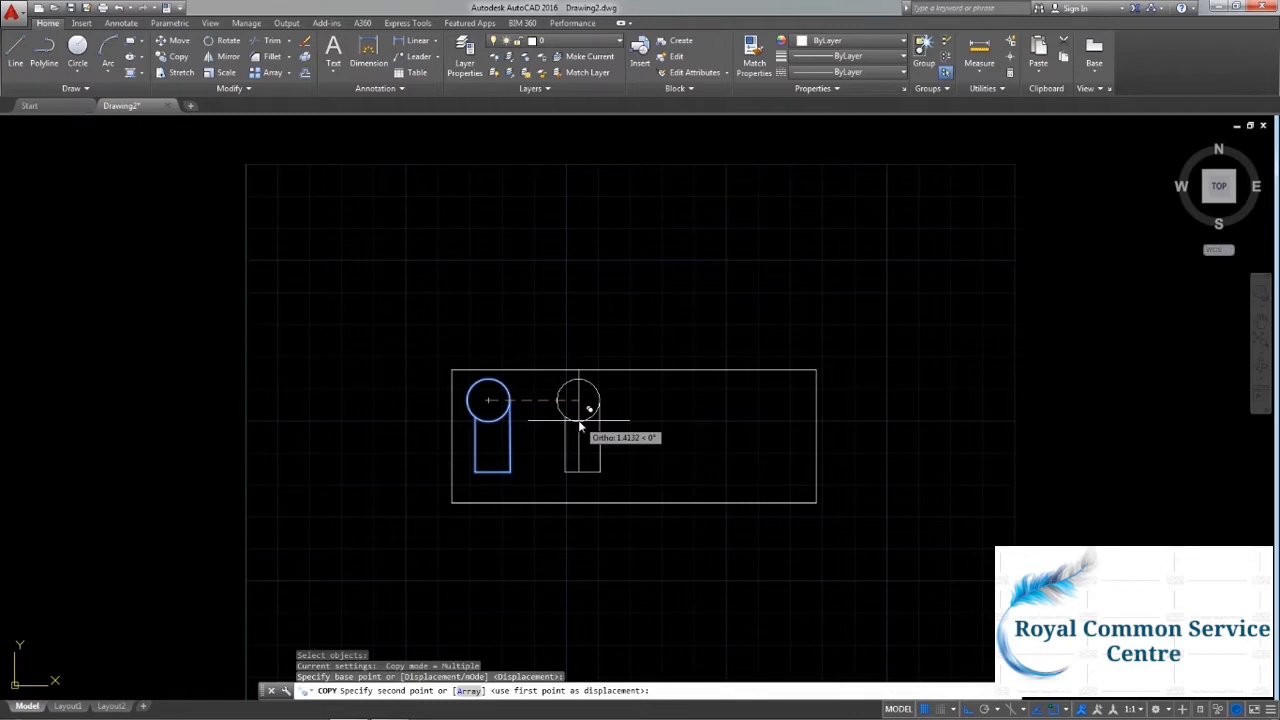
click(584, 423)
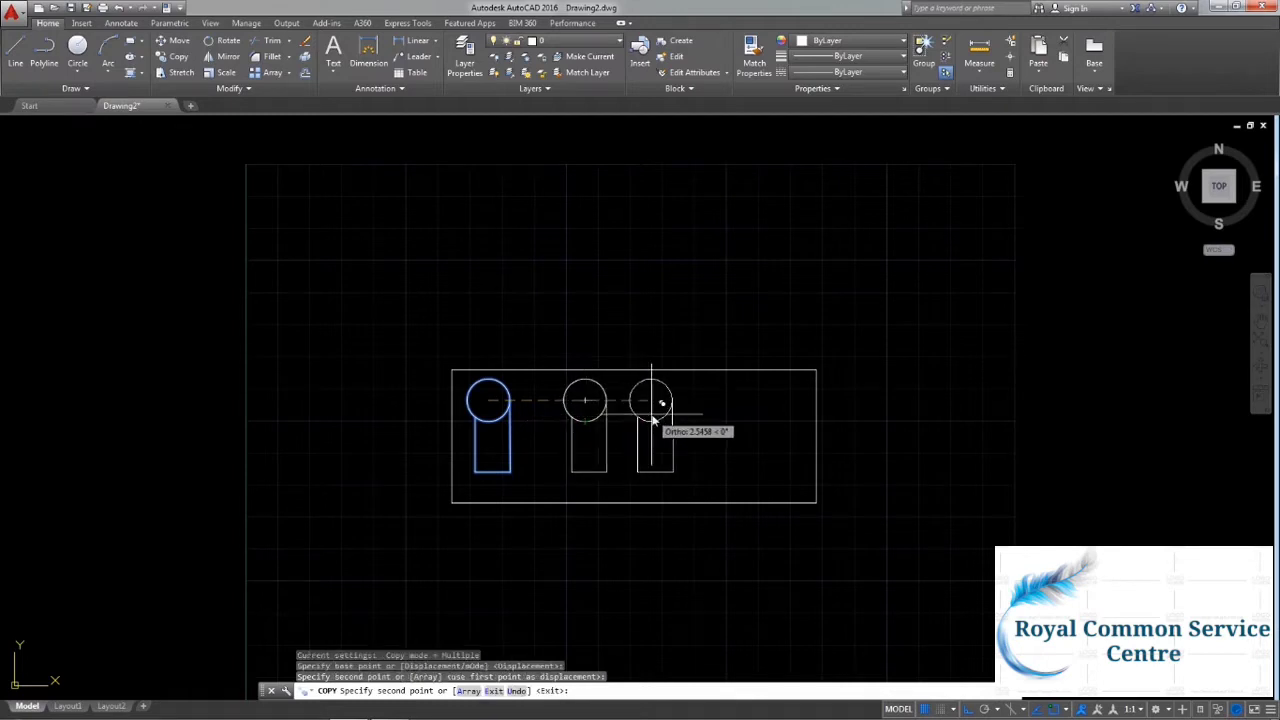
click(652, 420)
click(715, 416)
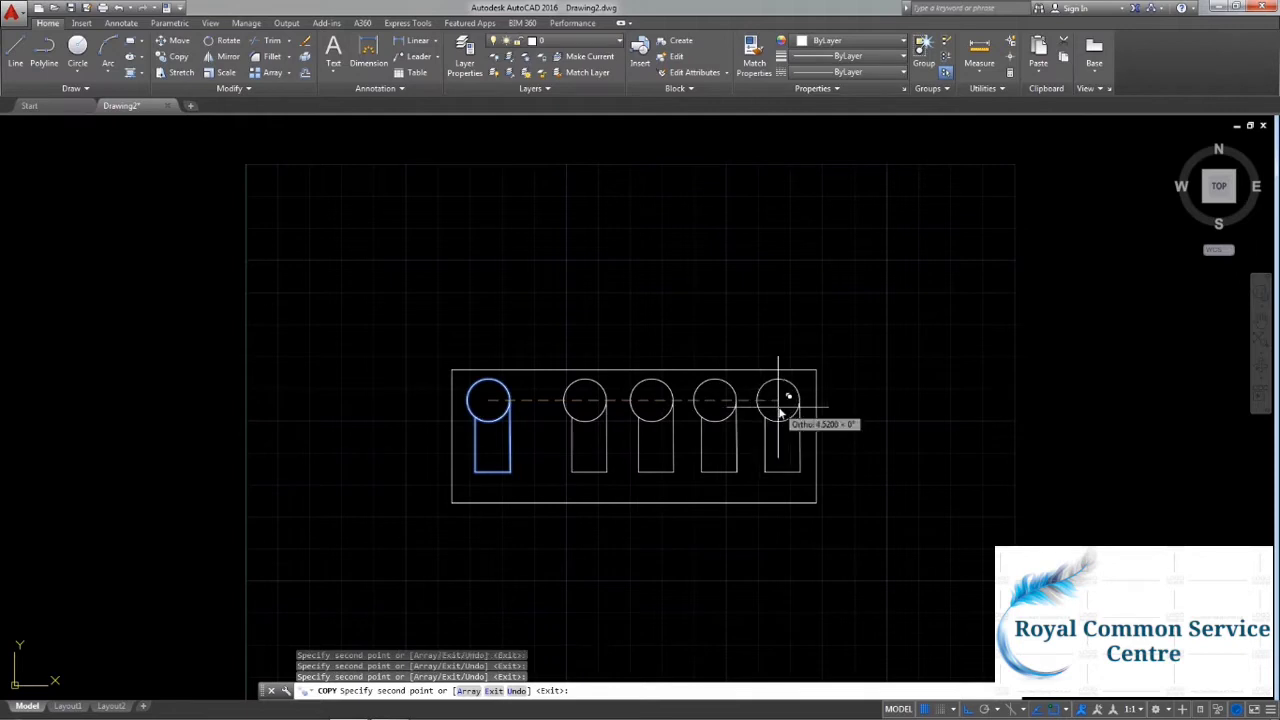
click(778, 406)
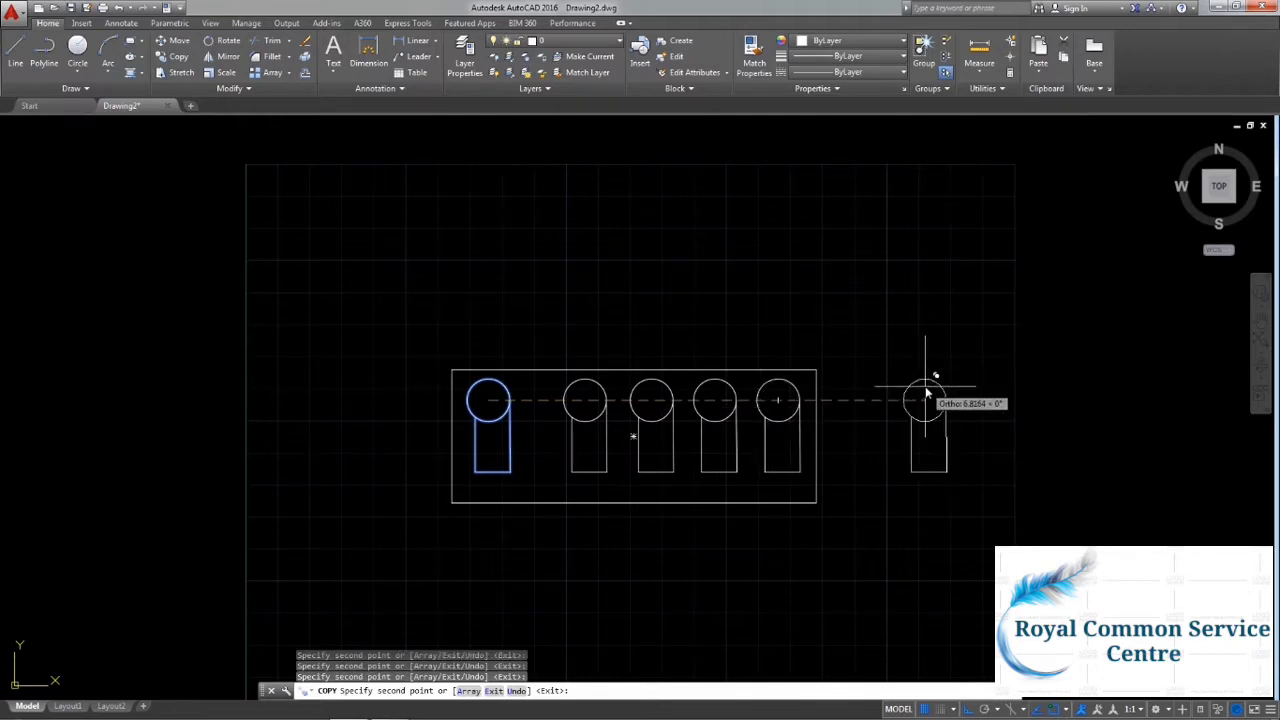
key(Escape)
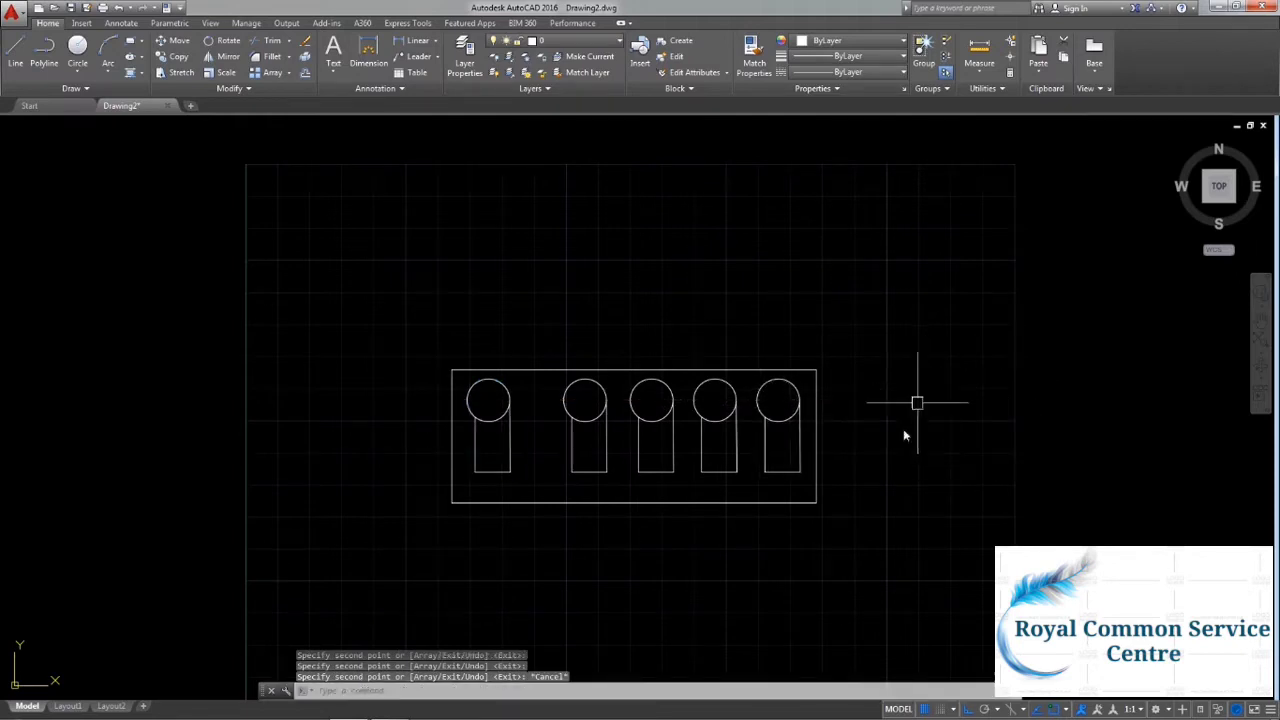
Erase the four right-hand copies and the leftover vertical line.
middle_drag(687, 471, 735, 478)
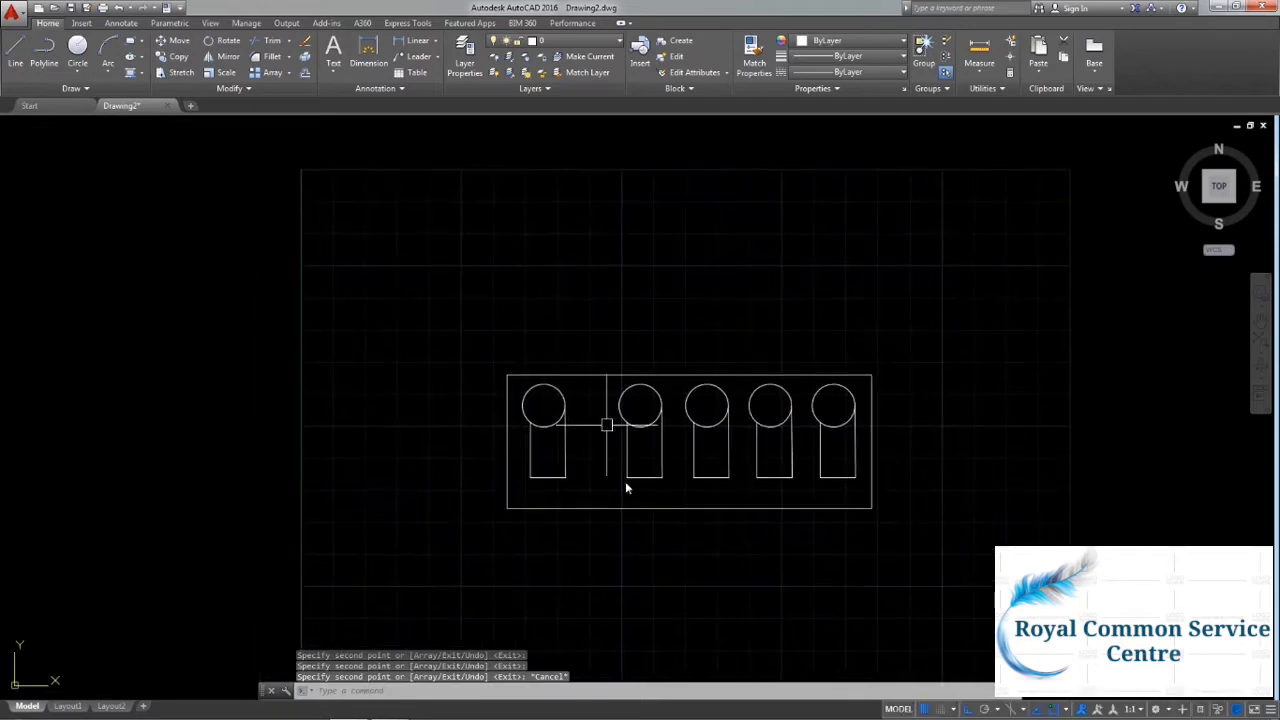
middle_drag(625, 481, 573, 460)
click(796, 470)
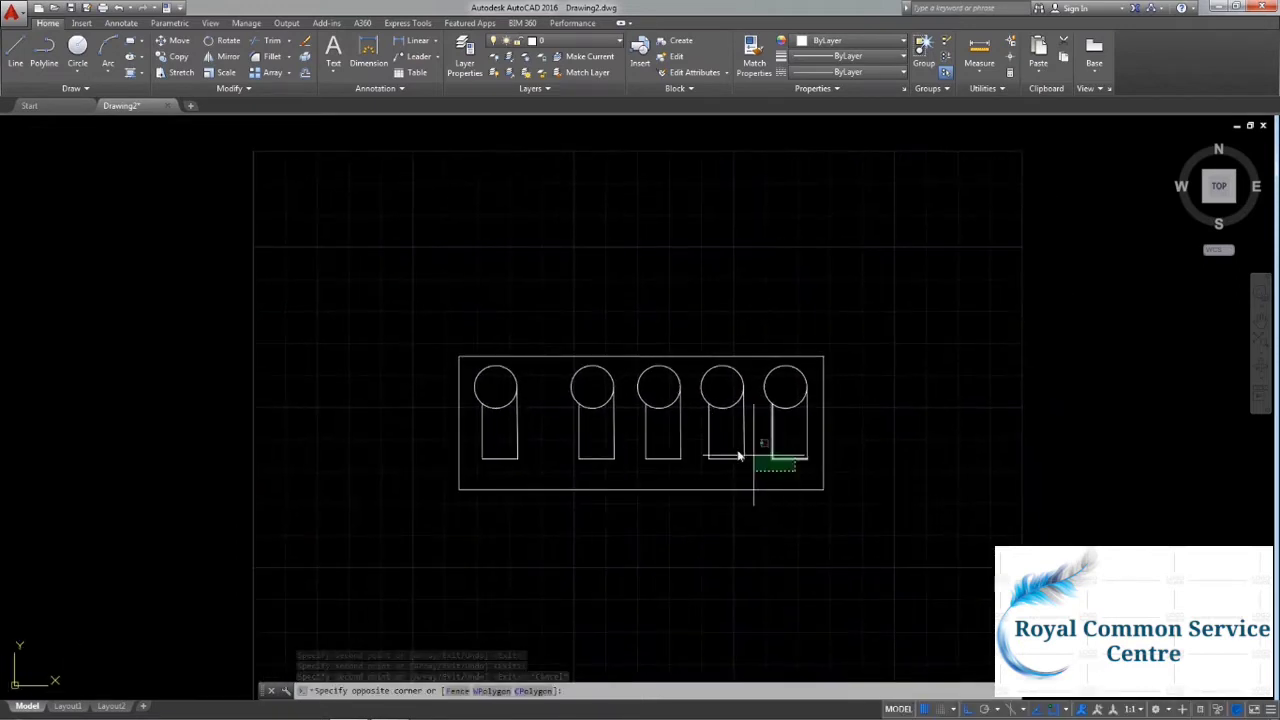
click(563, 389)
key(Delete)
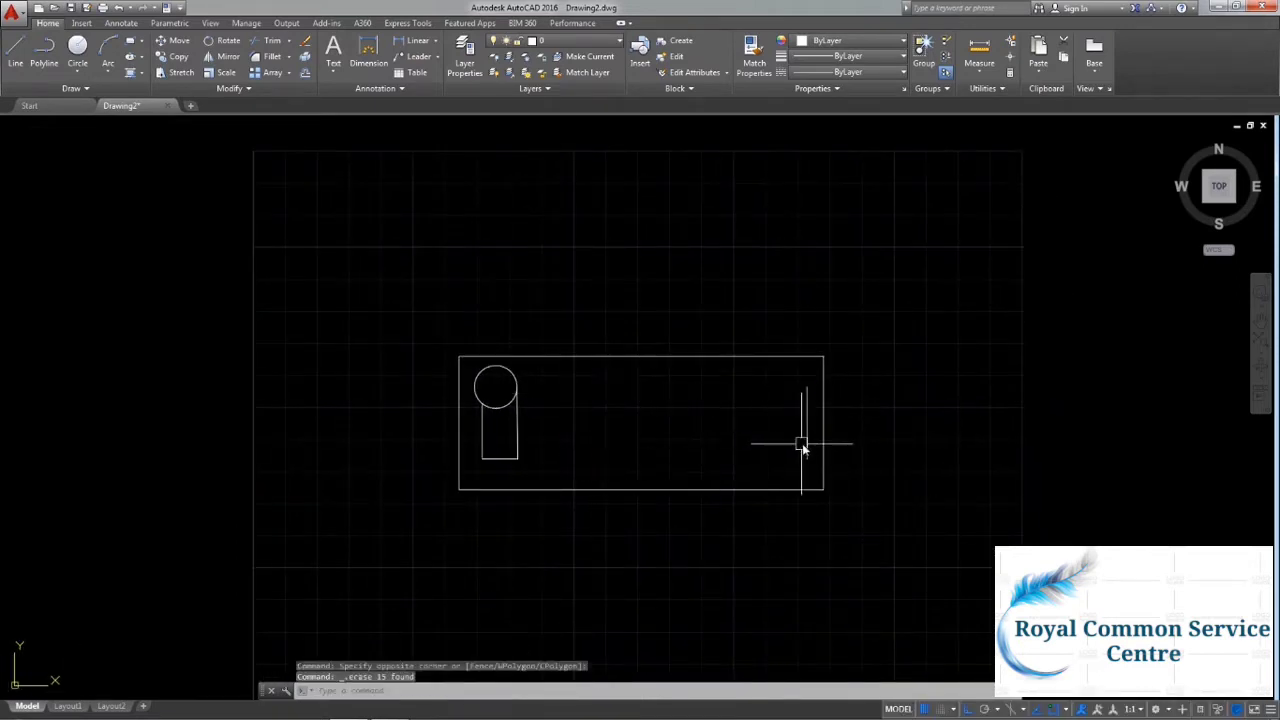
click(807, 446)
key(Delete)
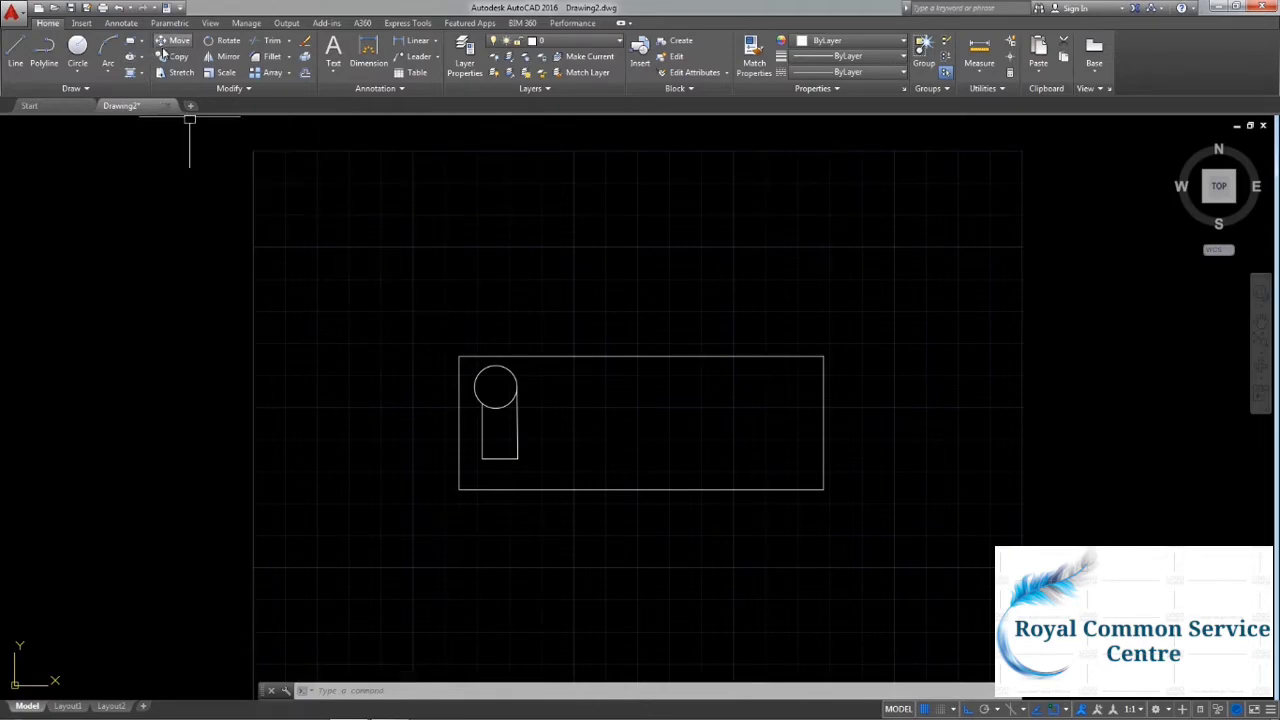
Copy the circle-and-slot shape in Single mode to the rectangle's right end.
click(170, 56)
click(535, 456)
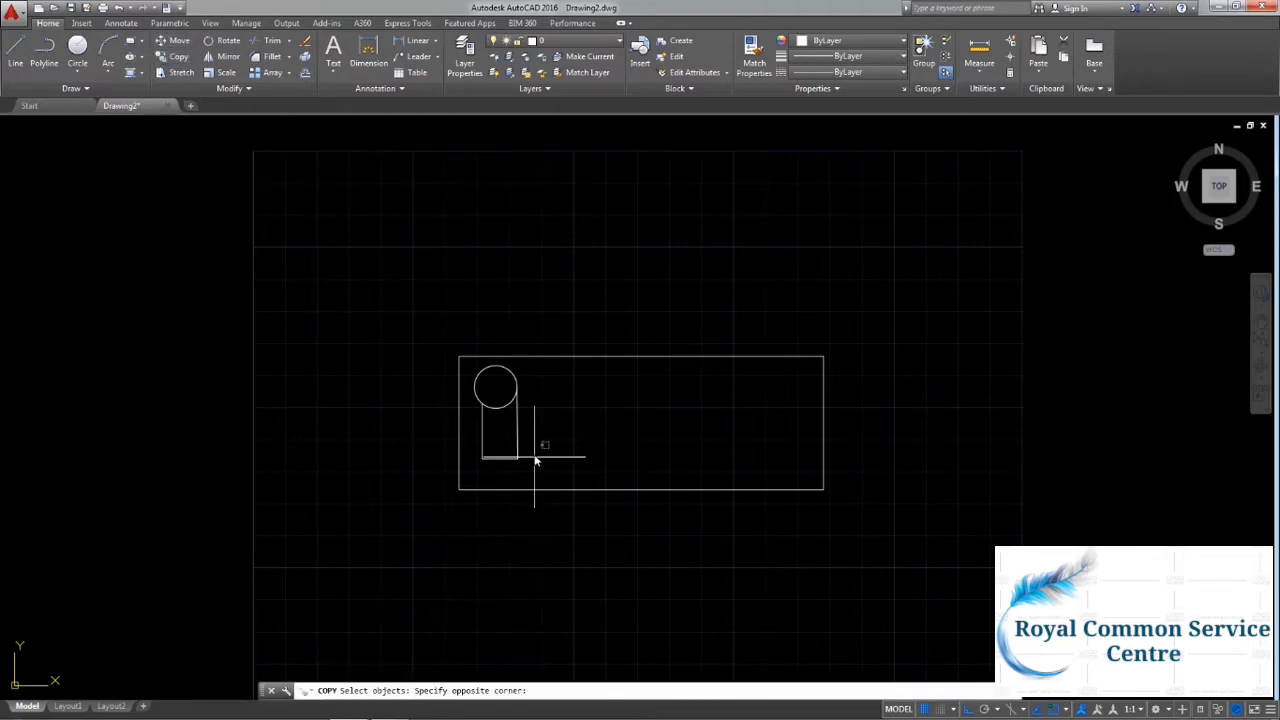
click(479, 390)
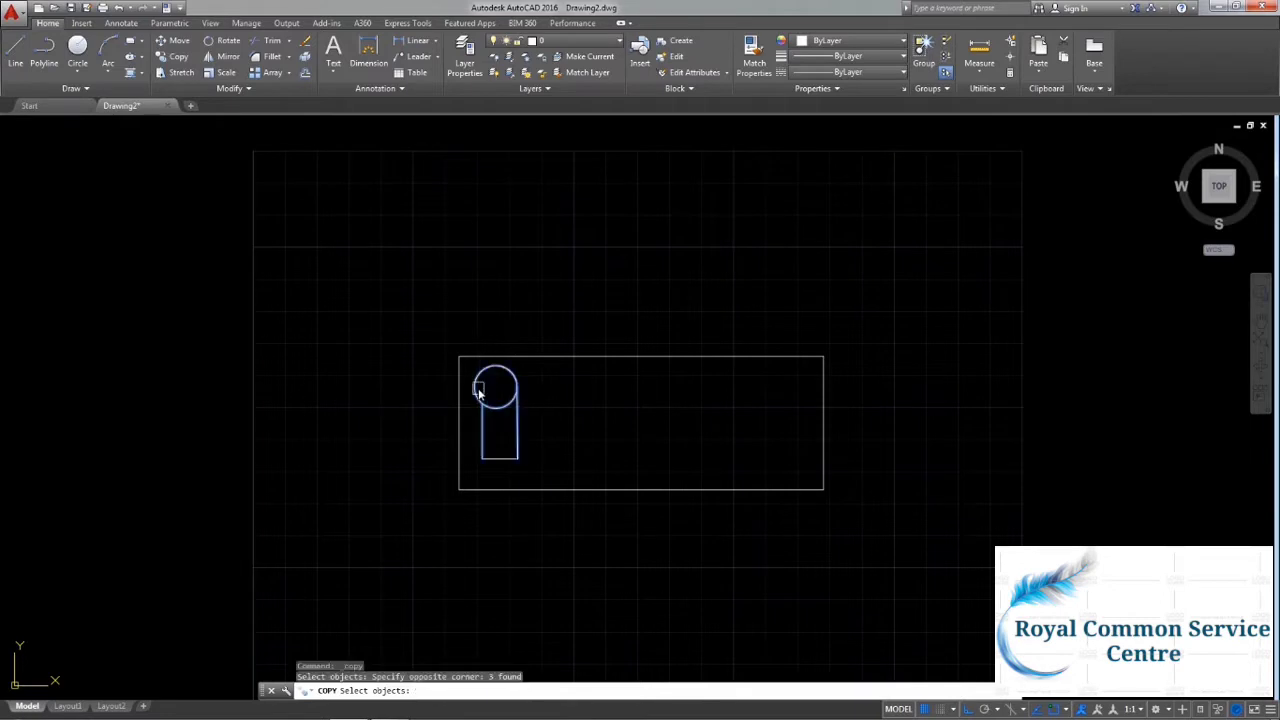
click(493, 457)
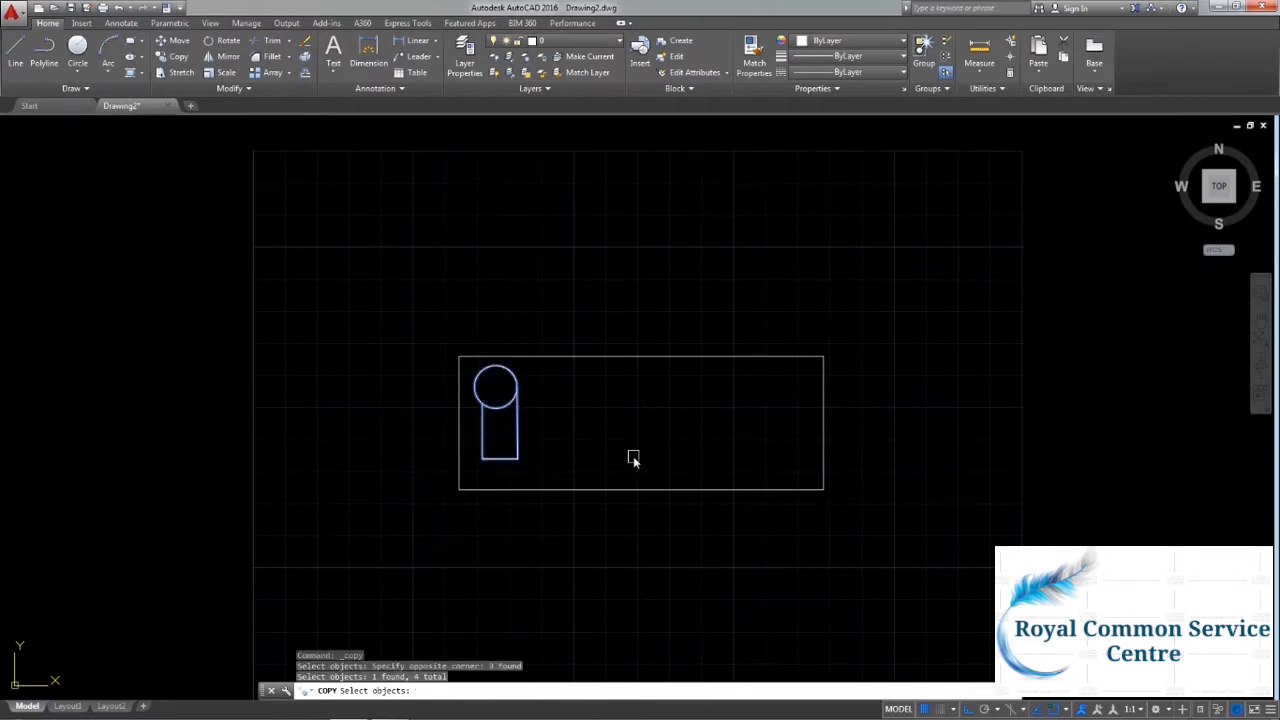
key(Return)
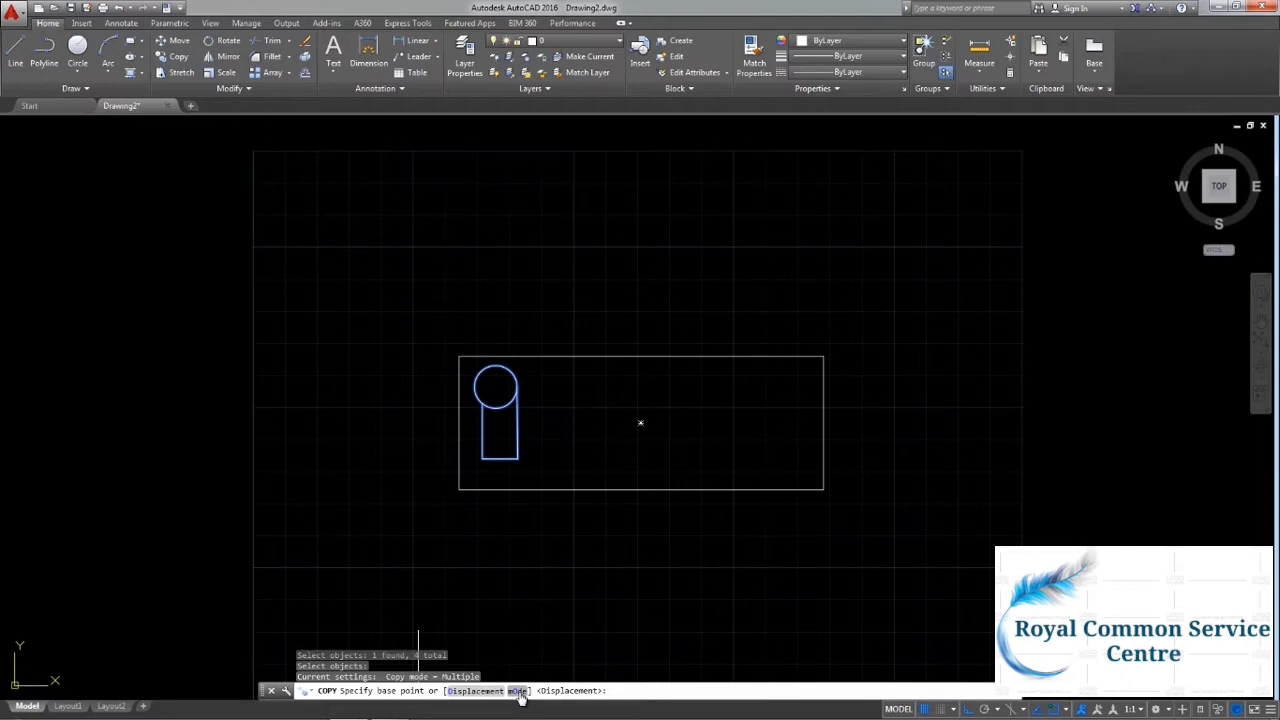
click(519, 694)
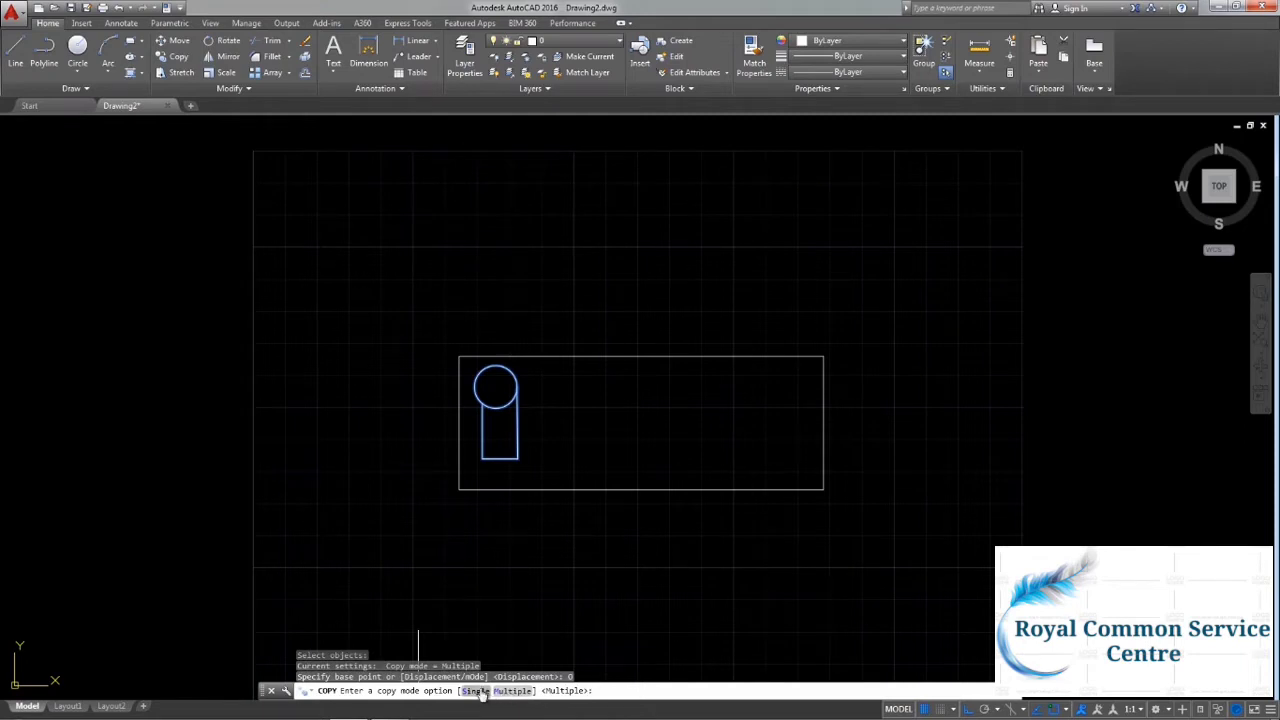
click(476, 691)
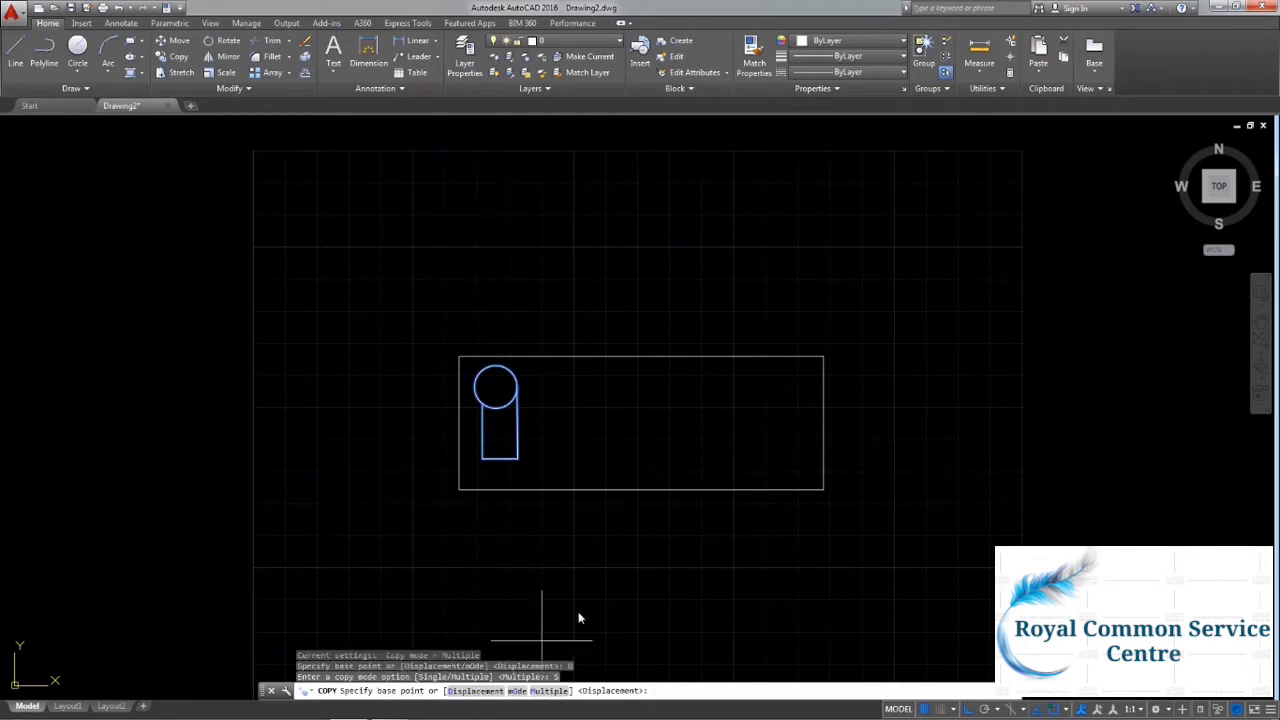
click(493, 391)
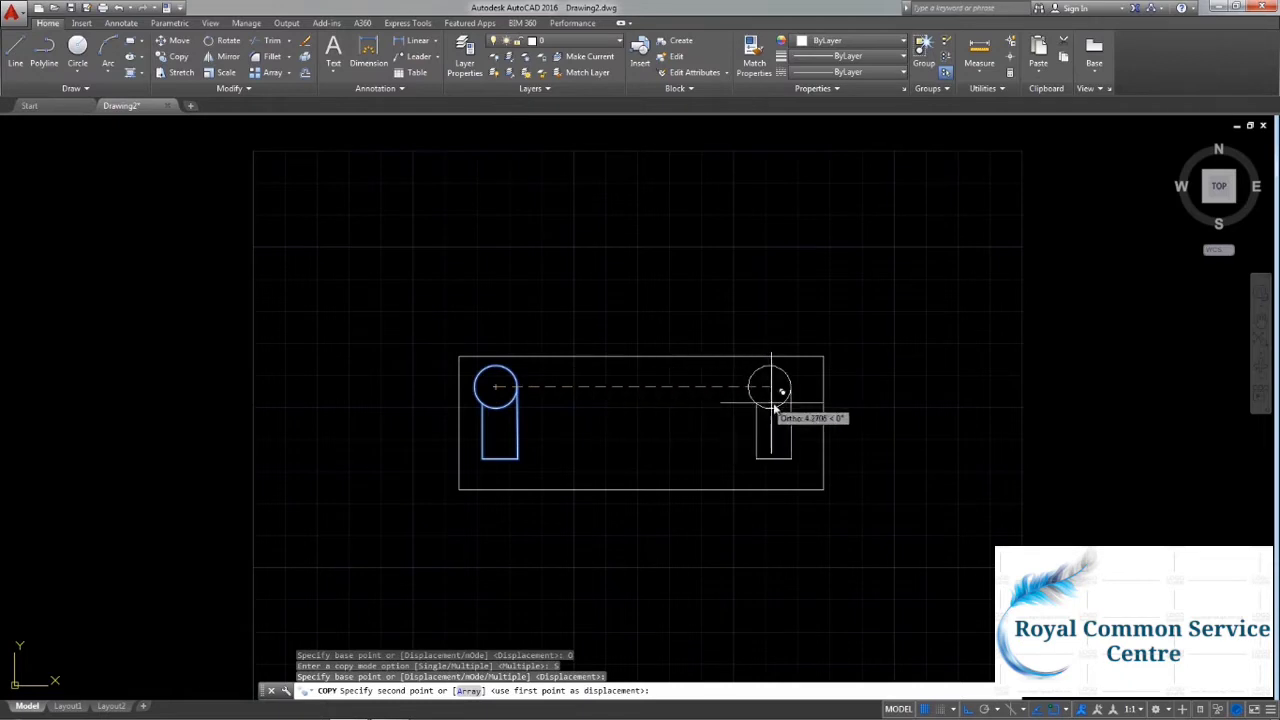
click(776, 404)
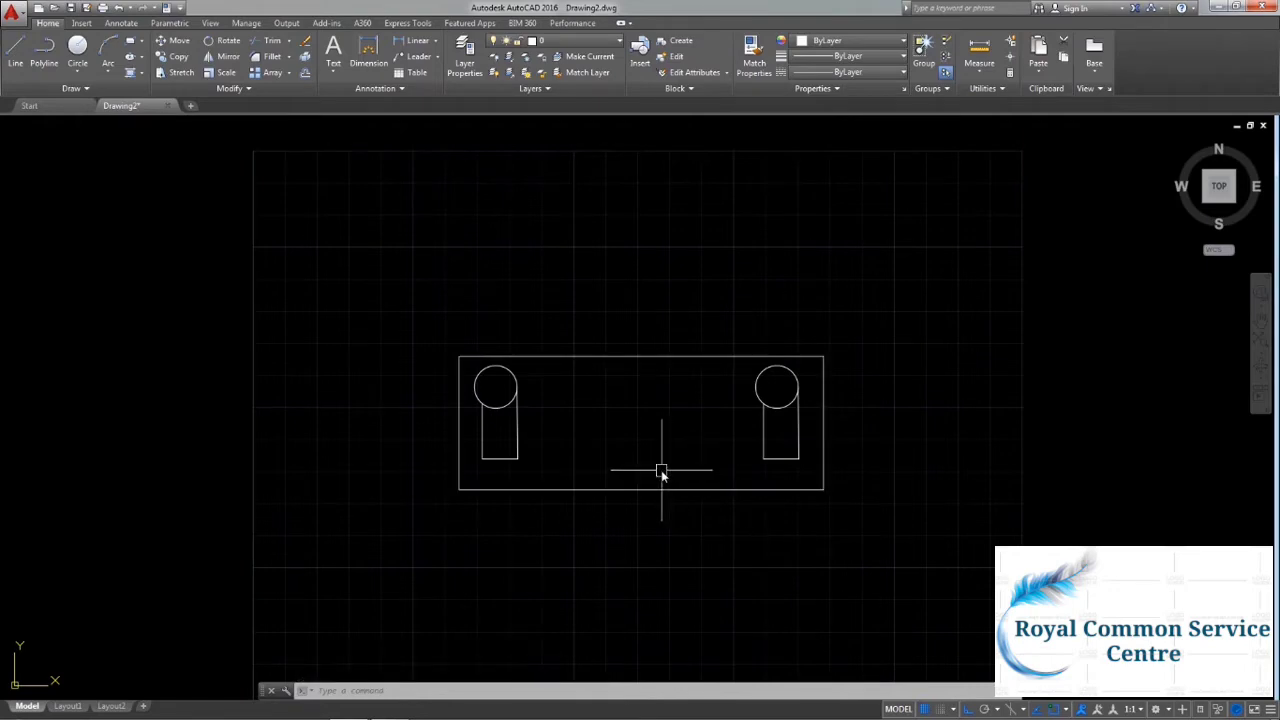
Erase the right-hand copy of the shape.
click(802, 465)
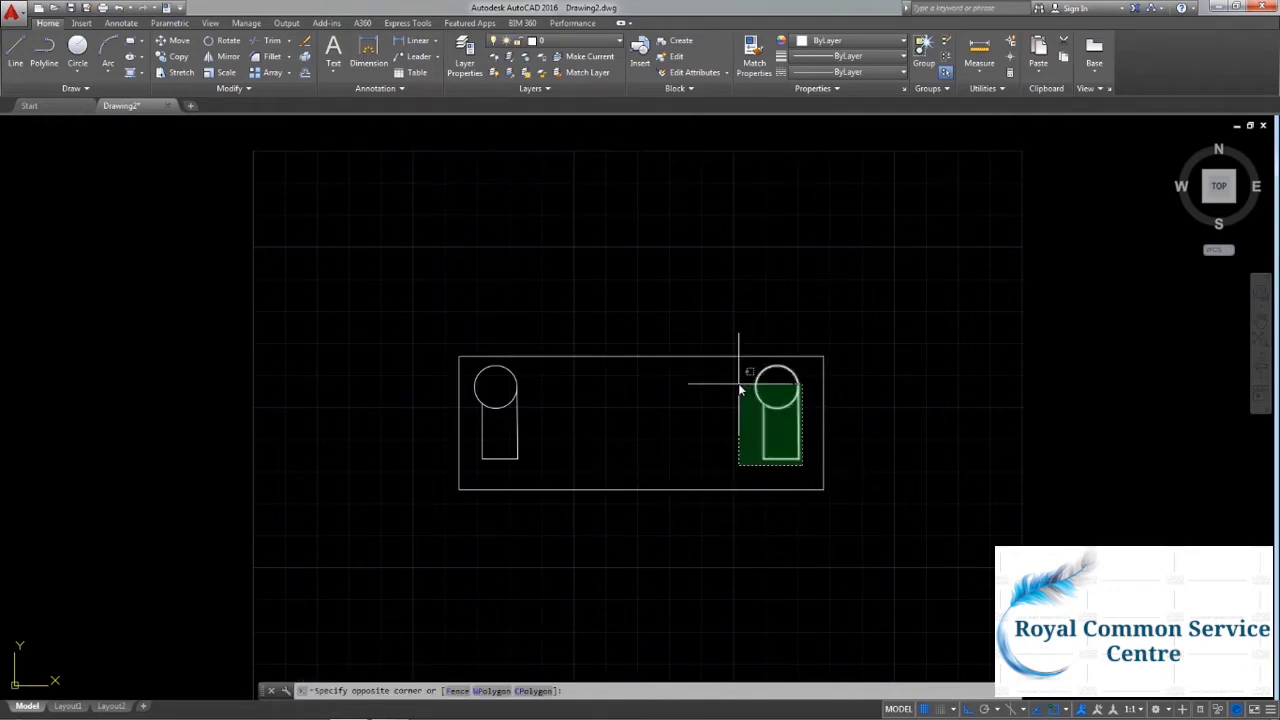
click(739, 383)
key(Delete)
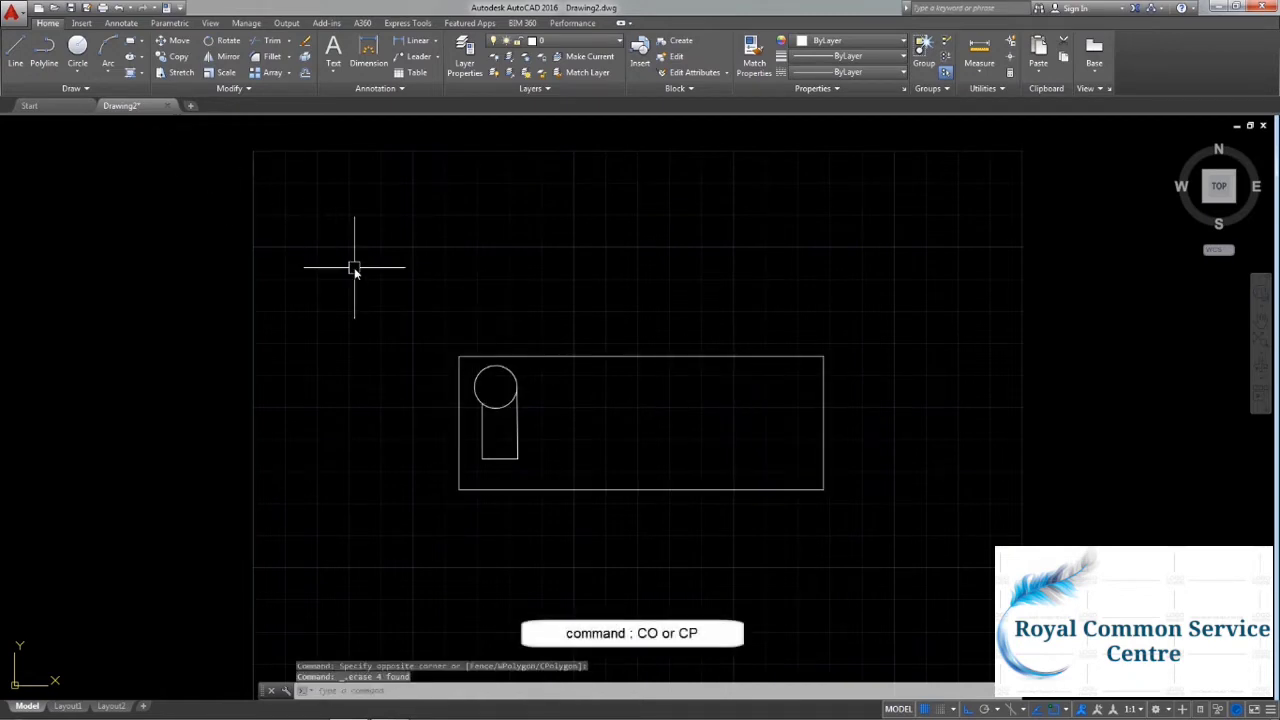
Use CO to copy the circle-and-slot shape with a 3,2 displacement.
text(co)
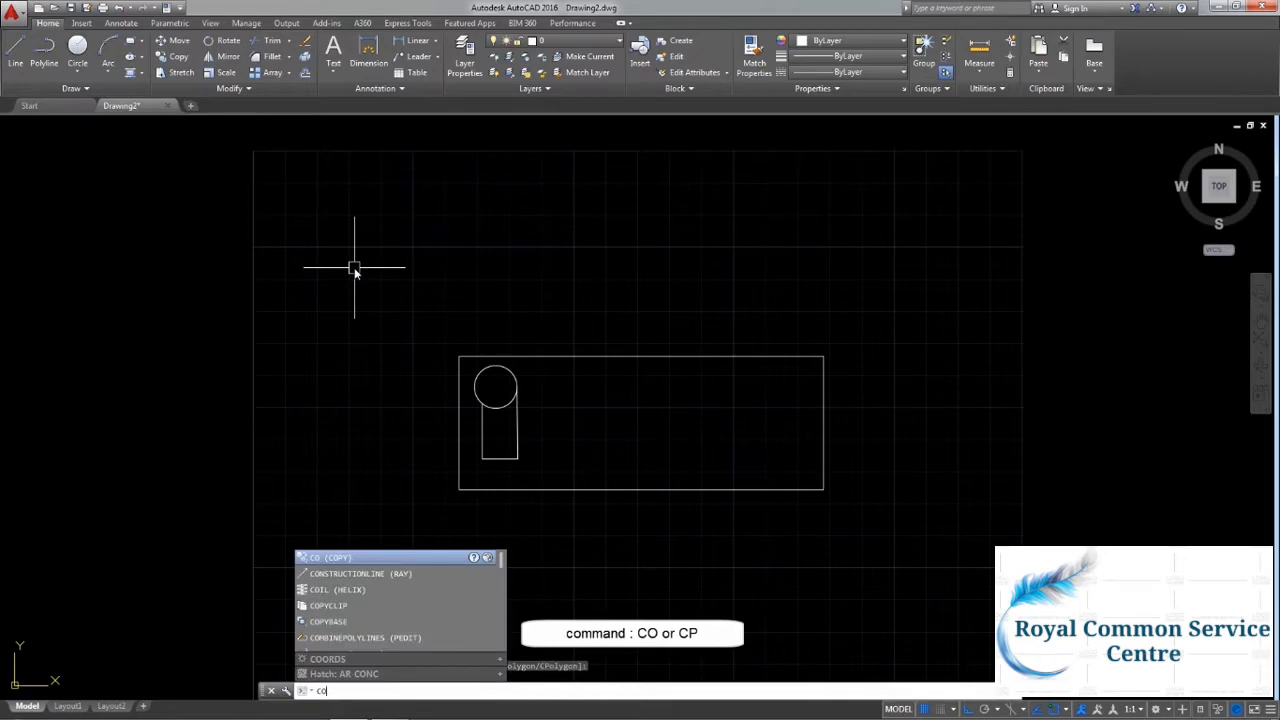
key(Return)
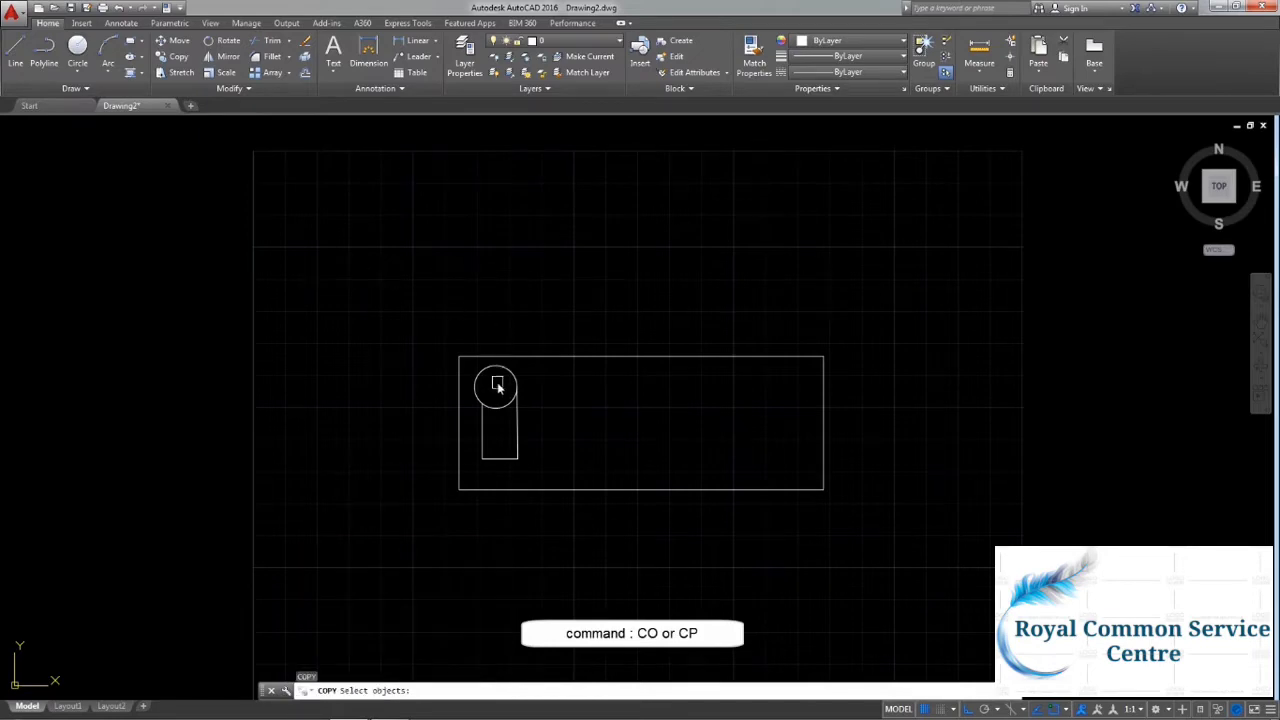
click(535, 458)
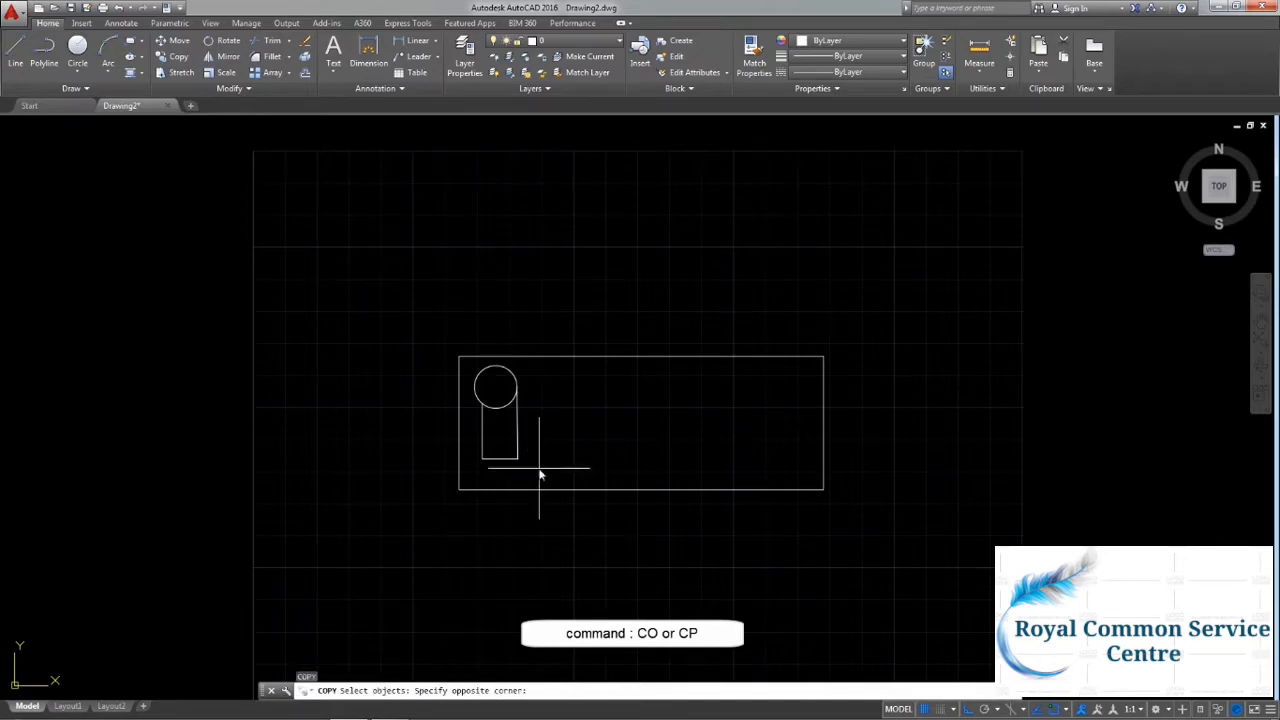
click(479, 381)
key(Return)
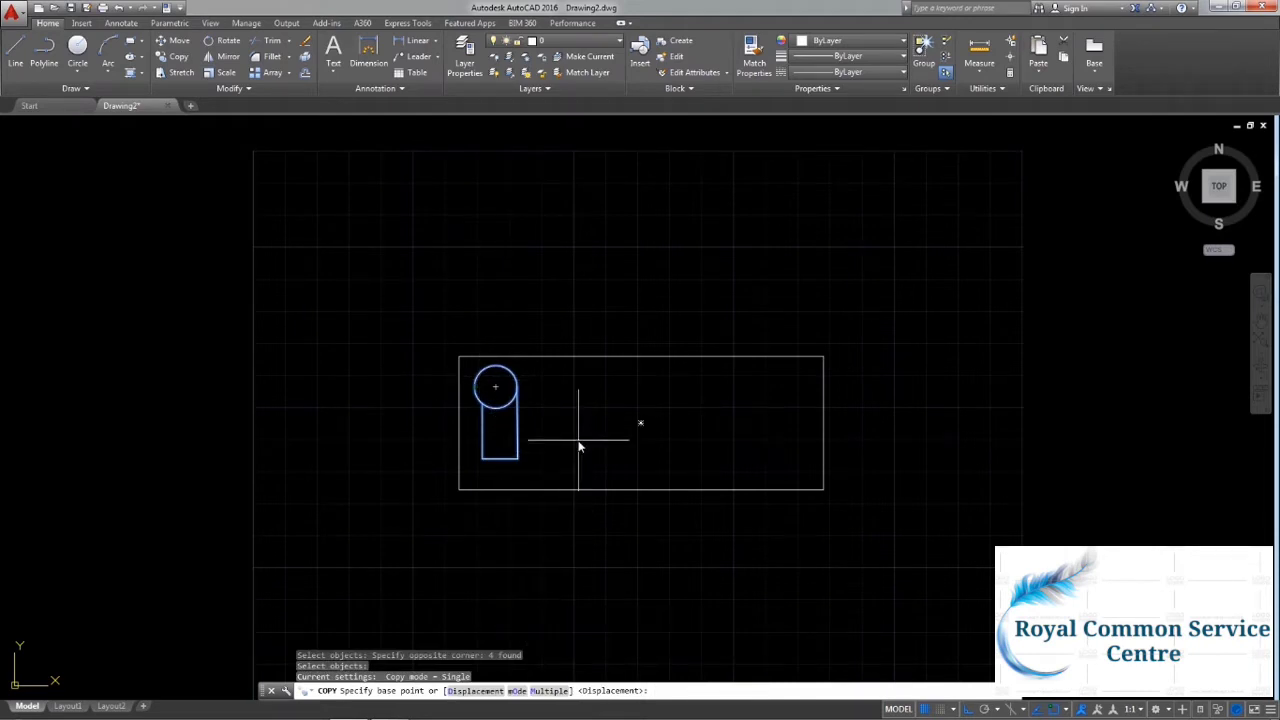
text(d)
key(Return)
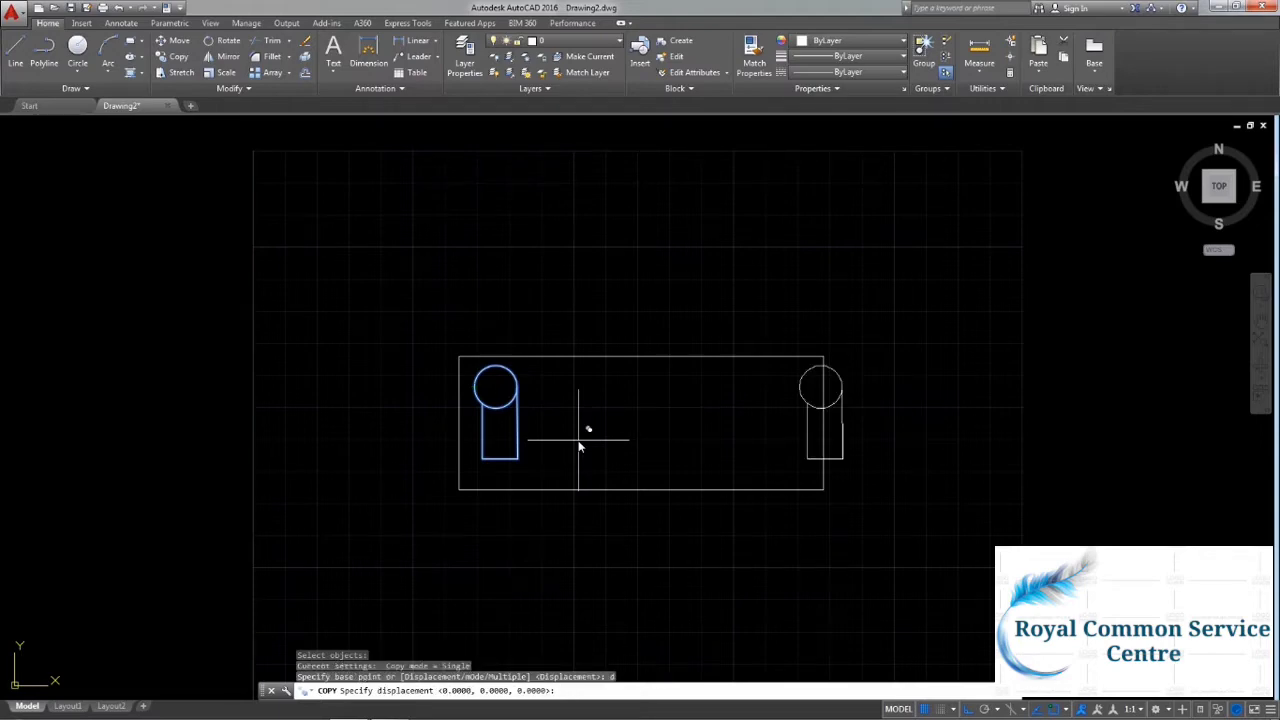
scroll(470, 437, down, 4)
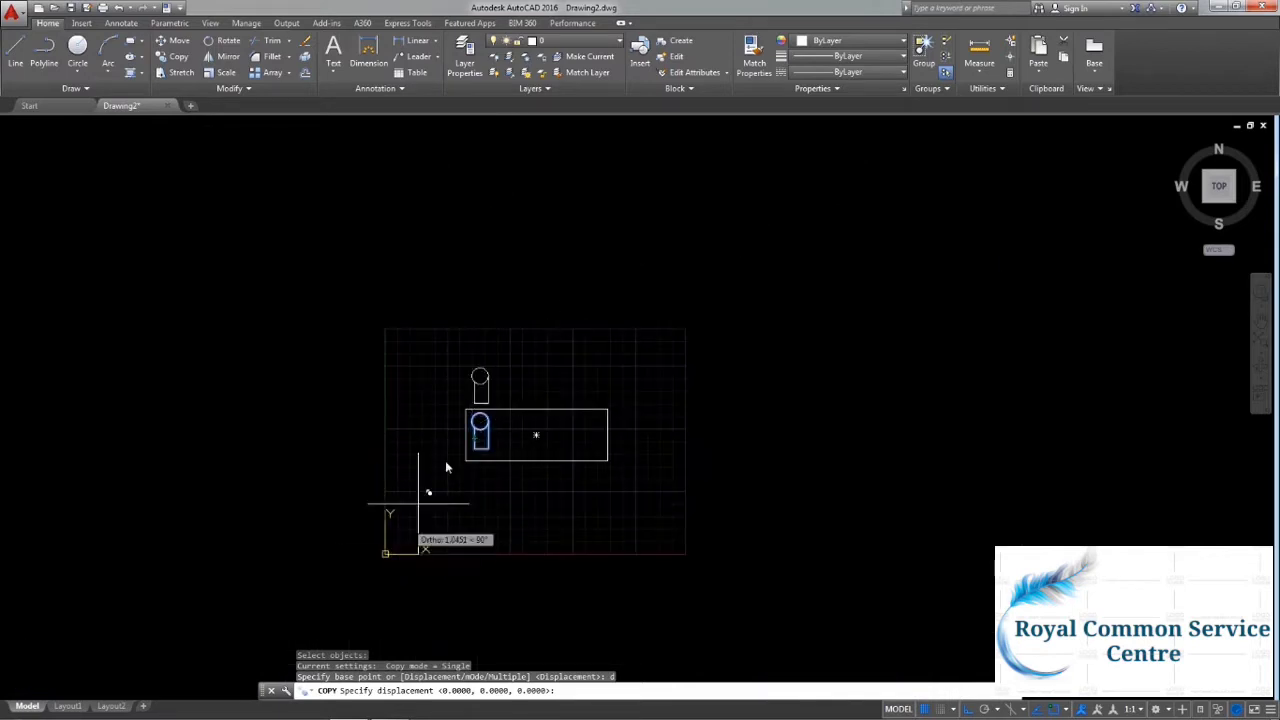
scroll(447, 458, up, 2)
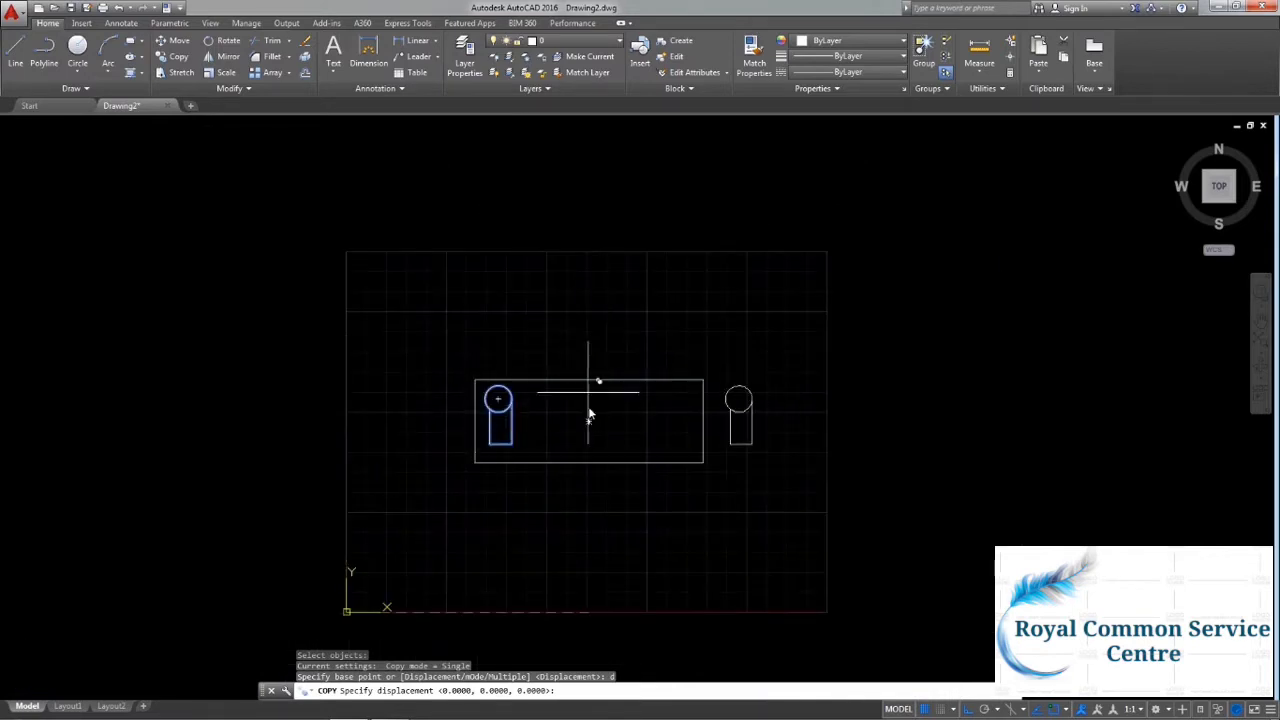
text(3,2)
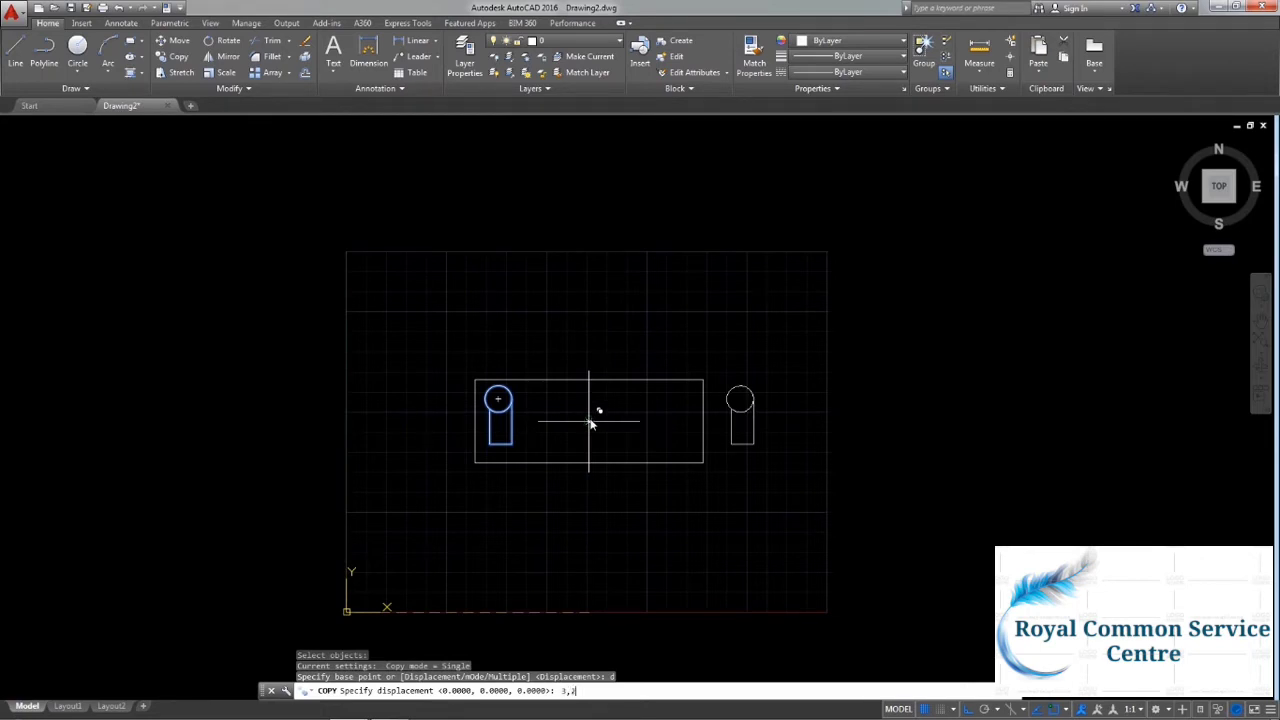
key(Return)
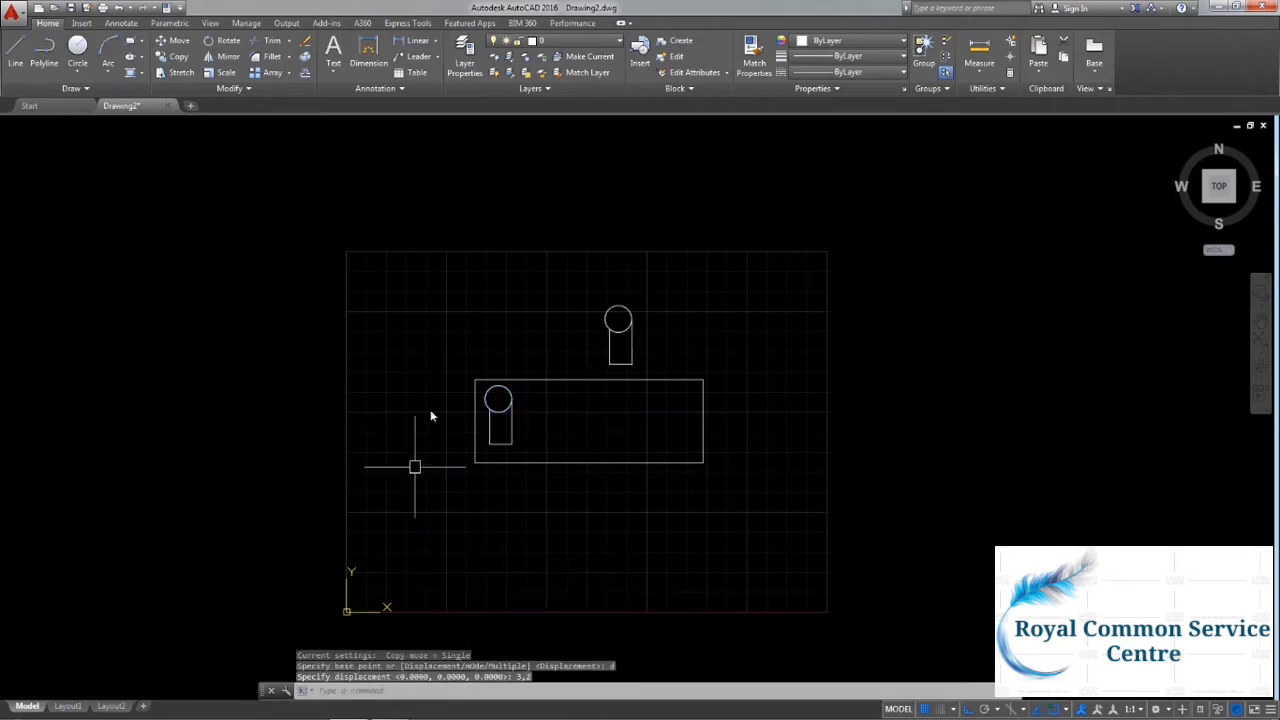
scroll(590, 300, down, 1)
scroll(400, 270, up, 1)
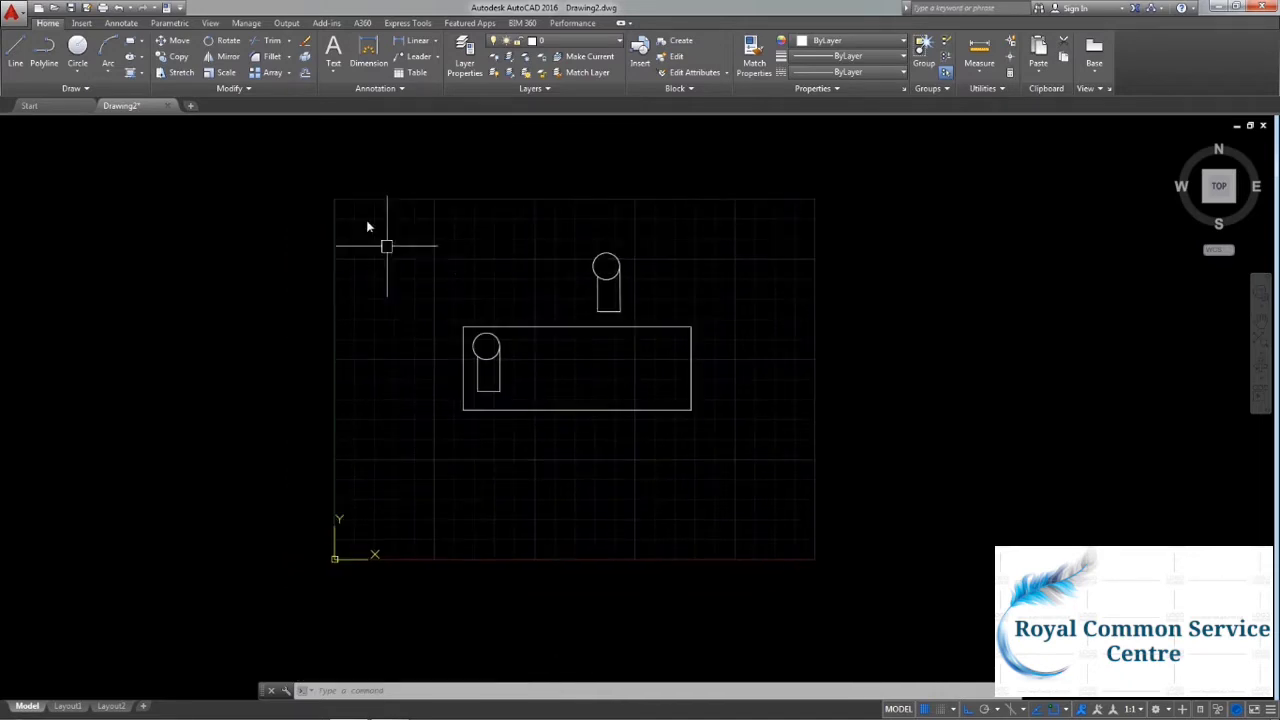
Copy the upper shape in Multiple mode to four spots below the big rectangle.
click(170, 57)
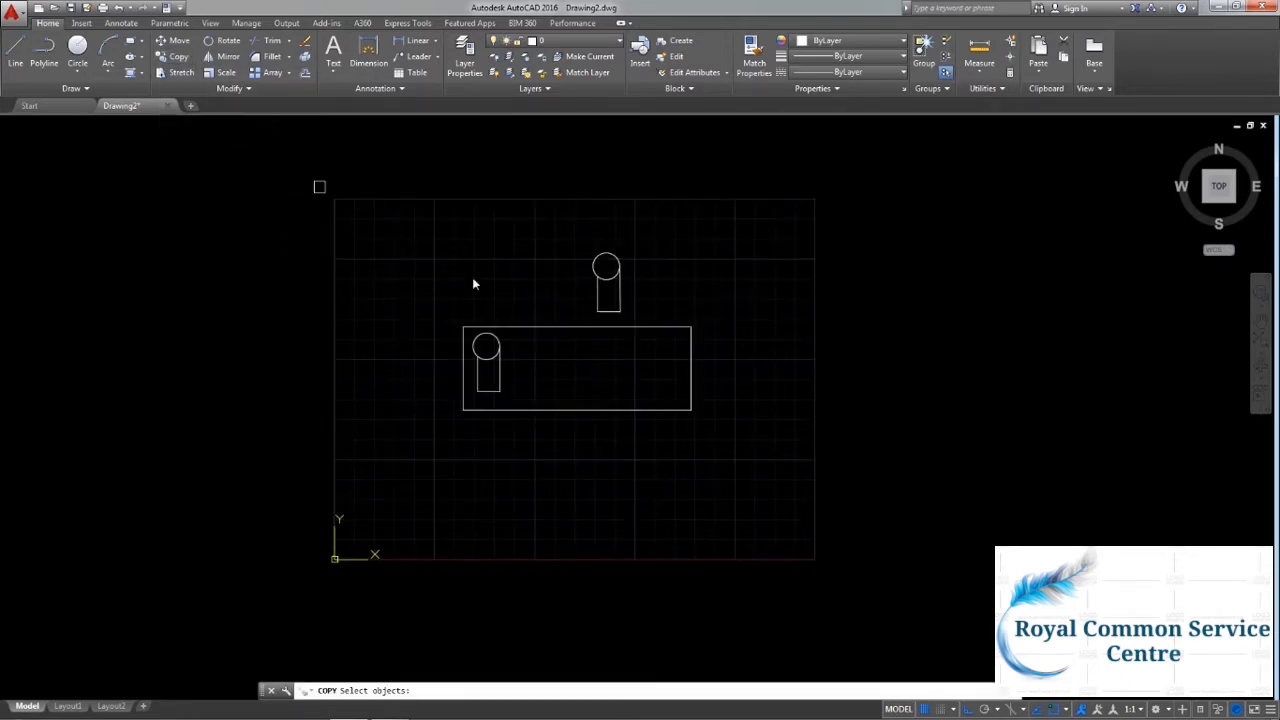
click(634, 320)
click(549, 212)
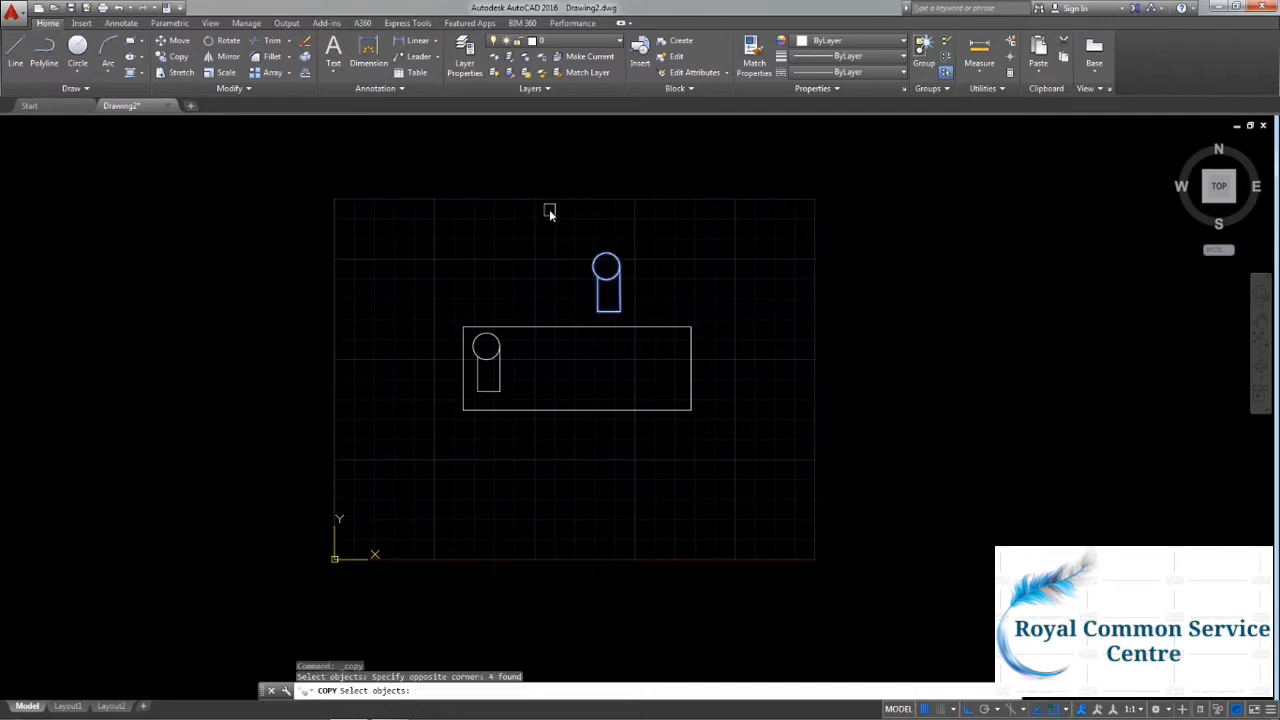
key(Return)
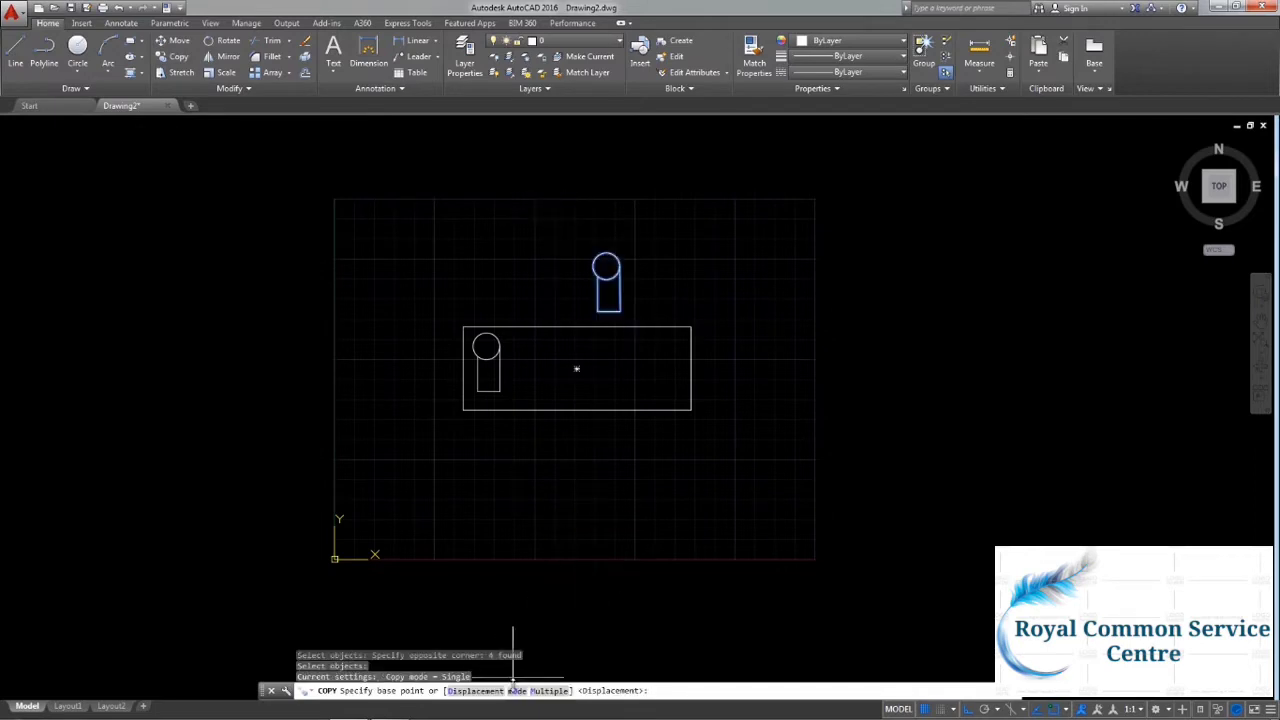
click(517, 691)
text(m)
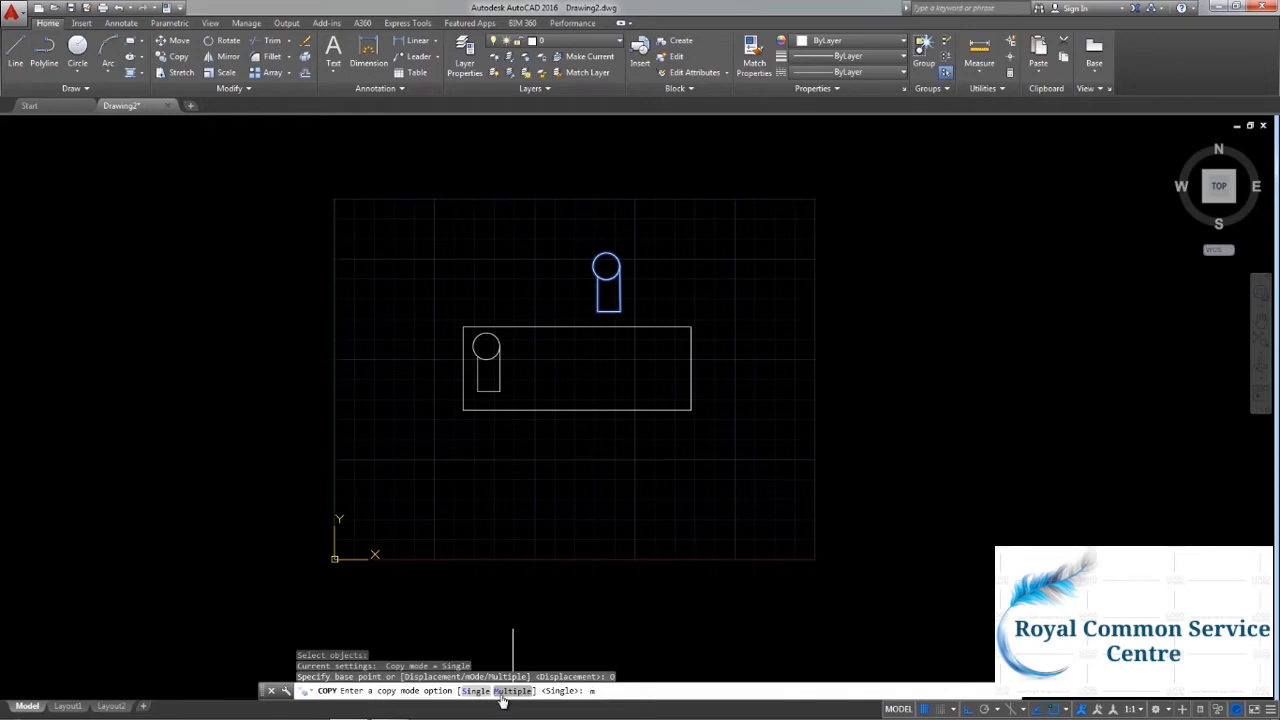
click(502, 697)
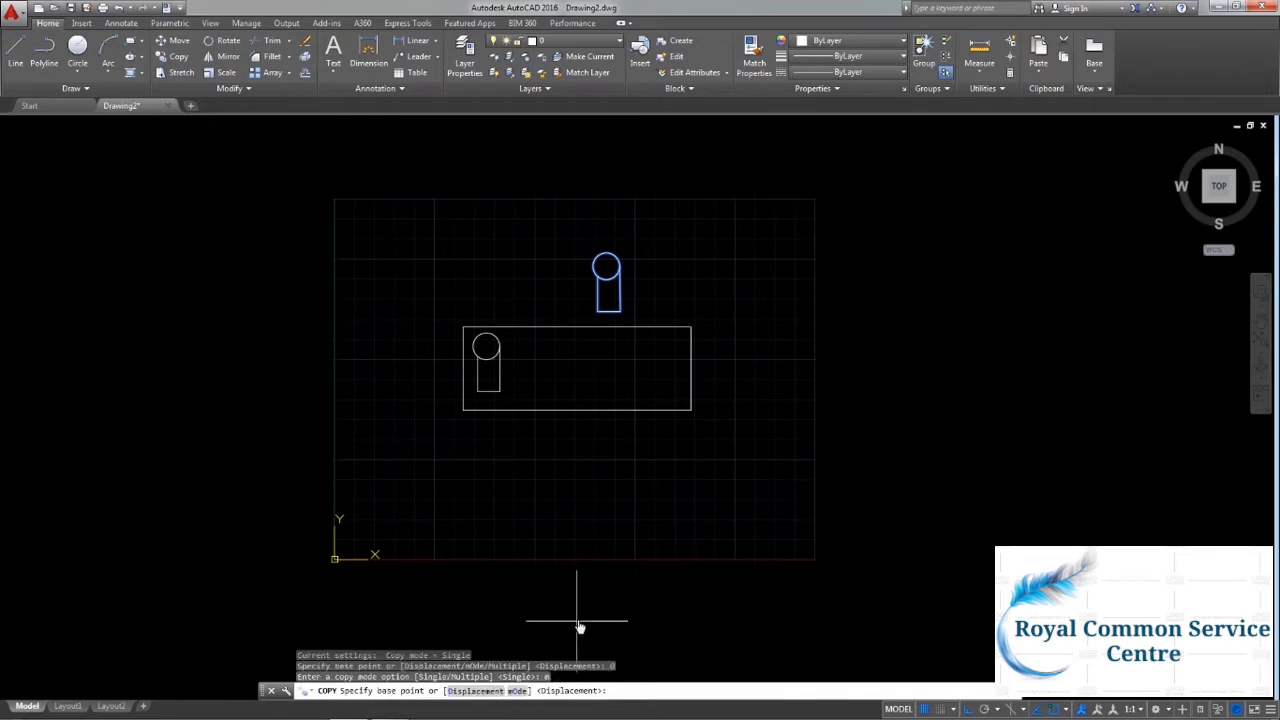
click(606, 268)
click(606, 475)
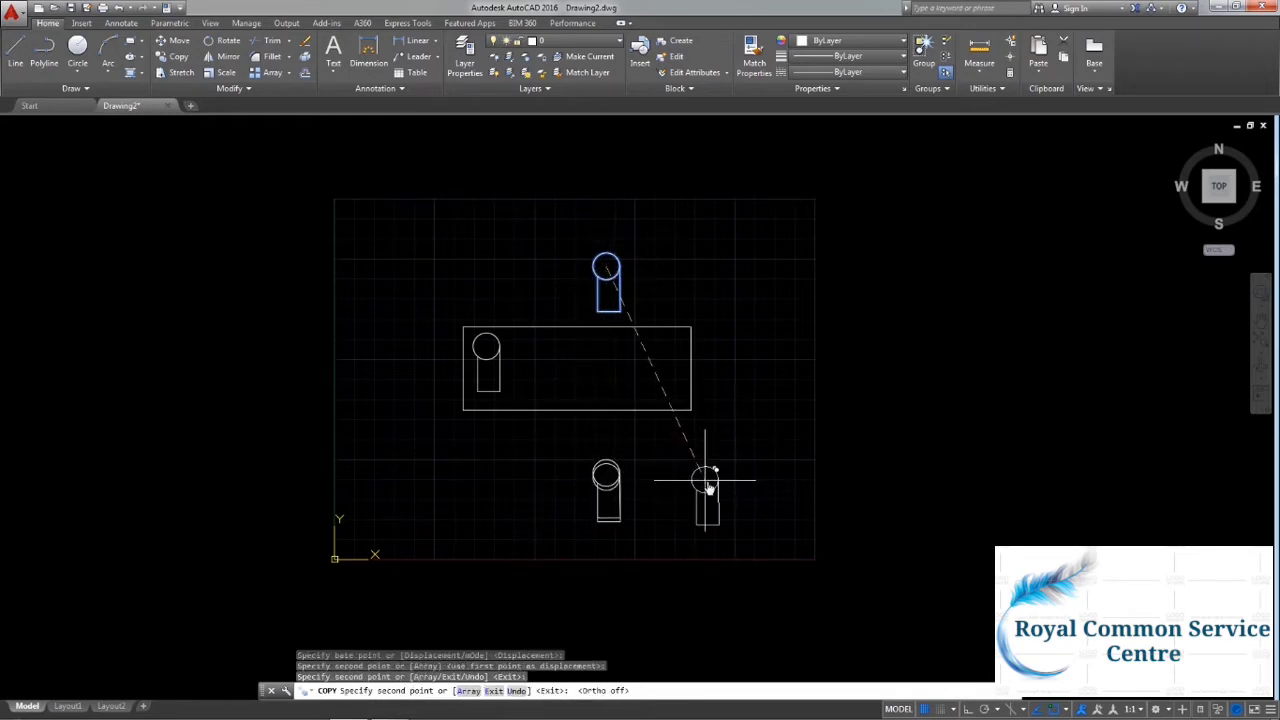
click(685, 471)
click(486, 480)
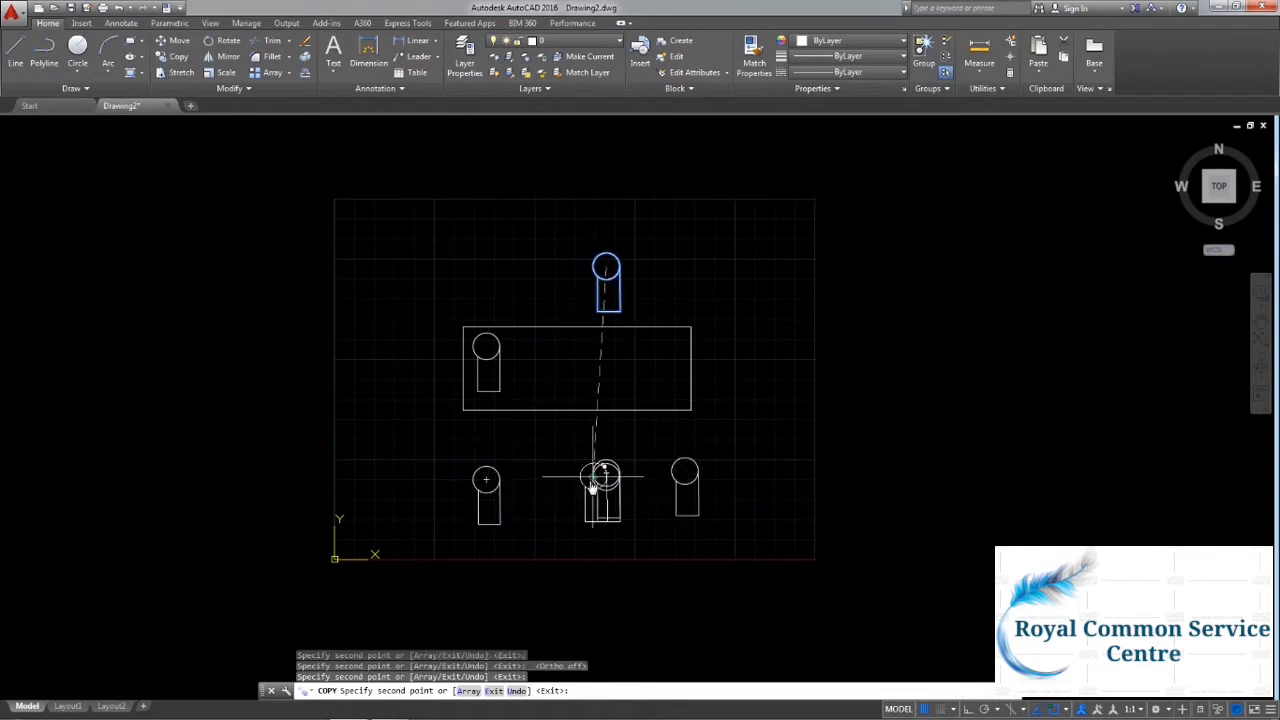
click(604, 475)
key(Return)
scroll(757, 514, up, 2)
Erase the bottom copies, the upper shape and the two short leftover lines.
drag(920, 592, 435, 523)
key(Delete)
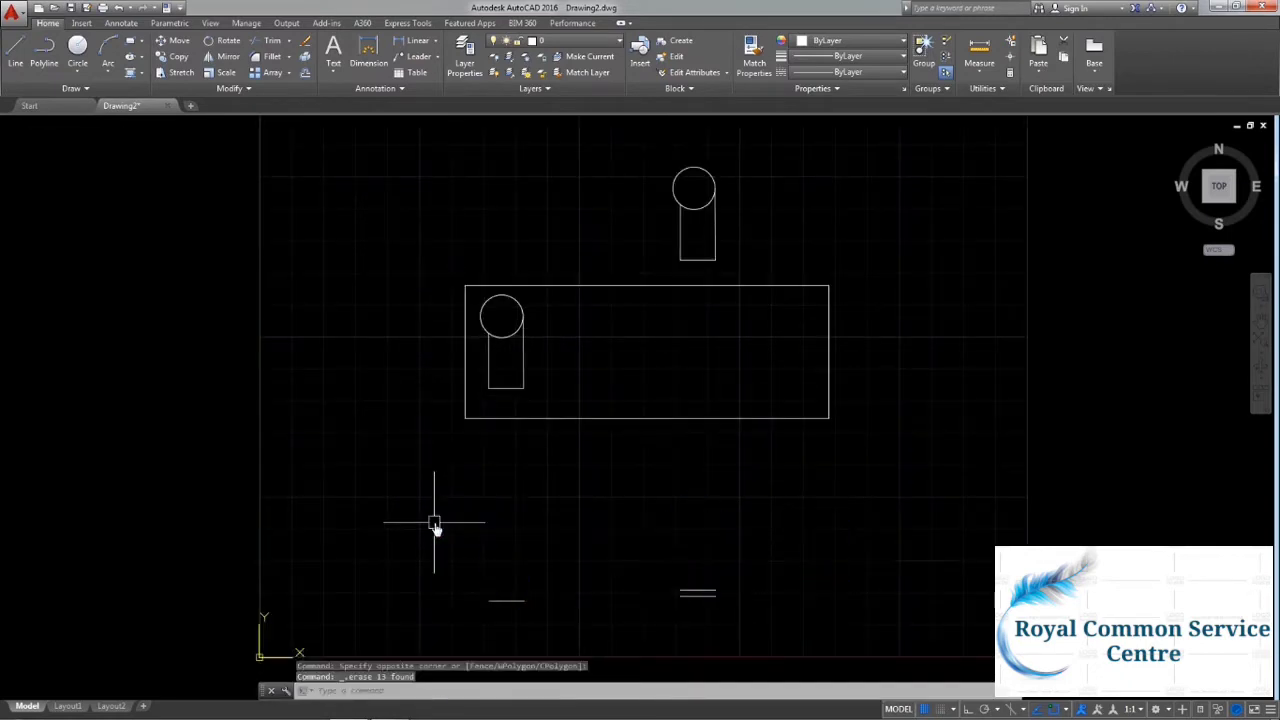
click(742, 262)
click(666, 173)
key(Delete)
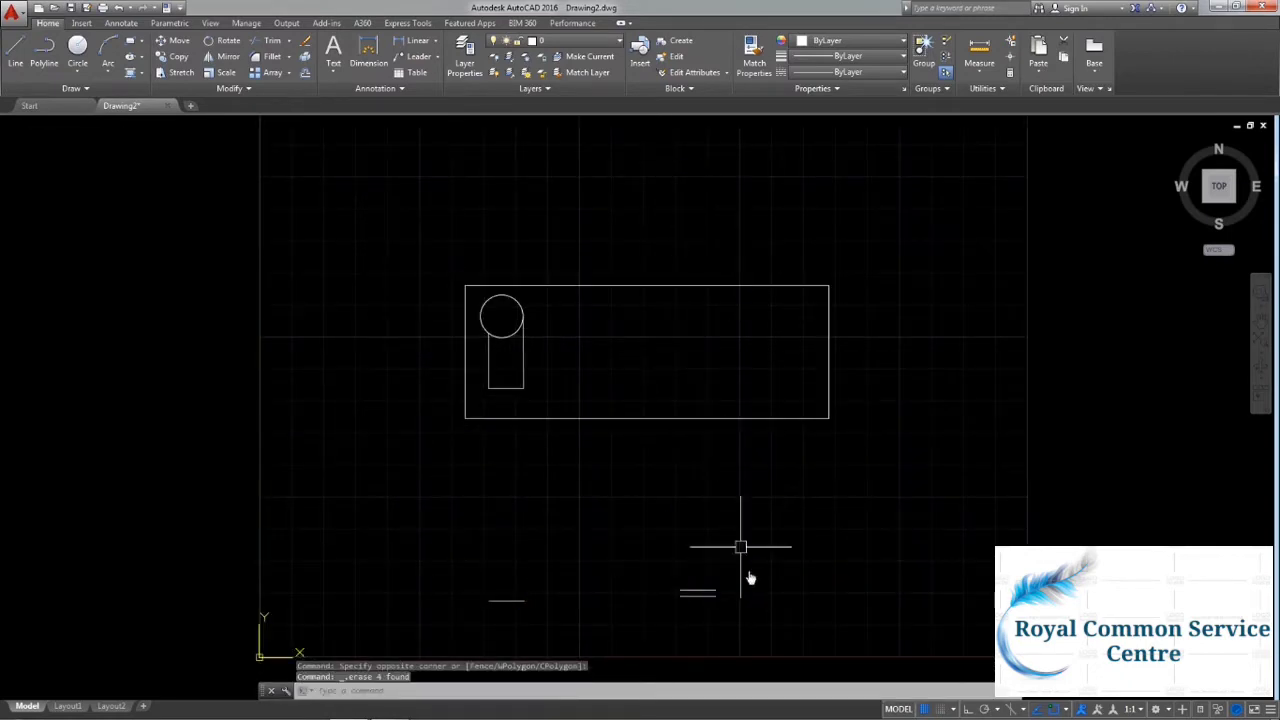
click(766, 612)
click(423, 580)
key(Delete)
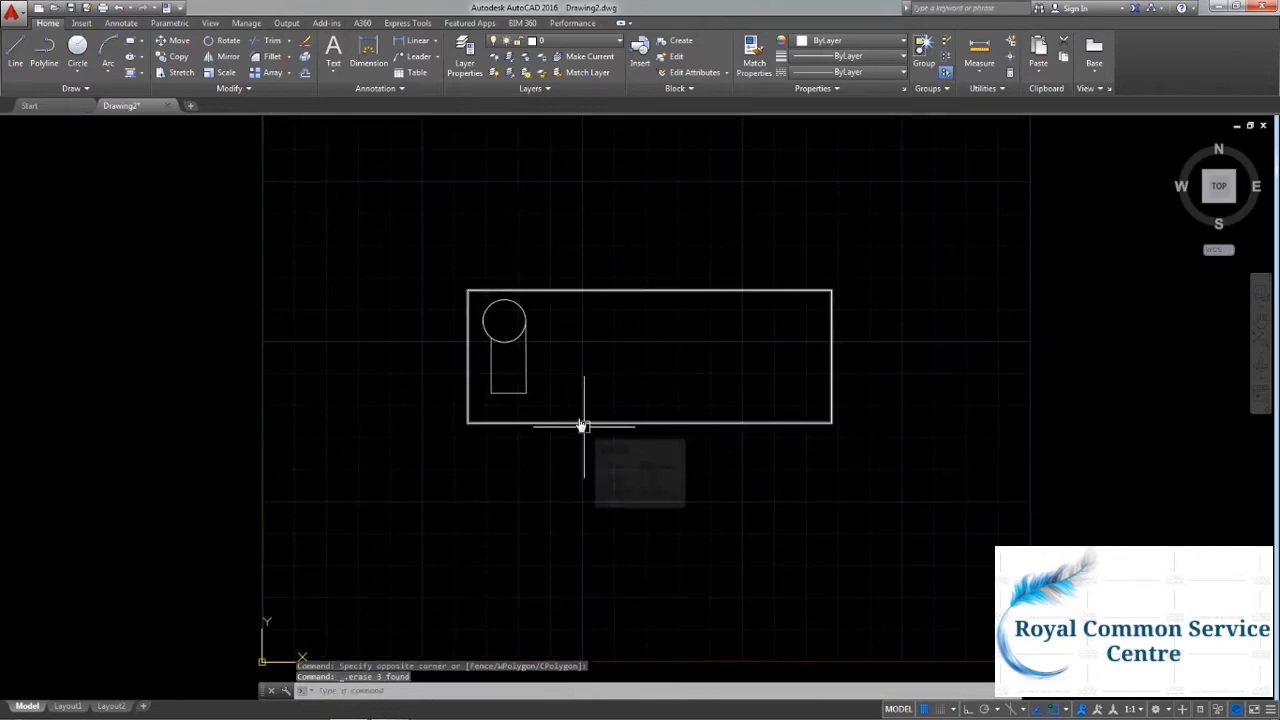
Move the circle-and-slot shape from its circle centre to the big rectangle's middle.
middle_drag(543, 400, 491, 451)
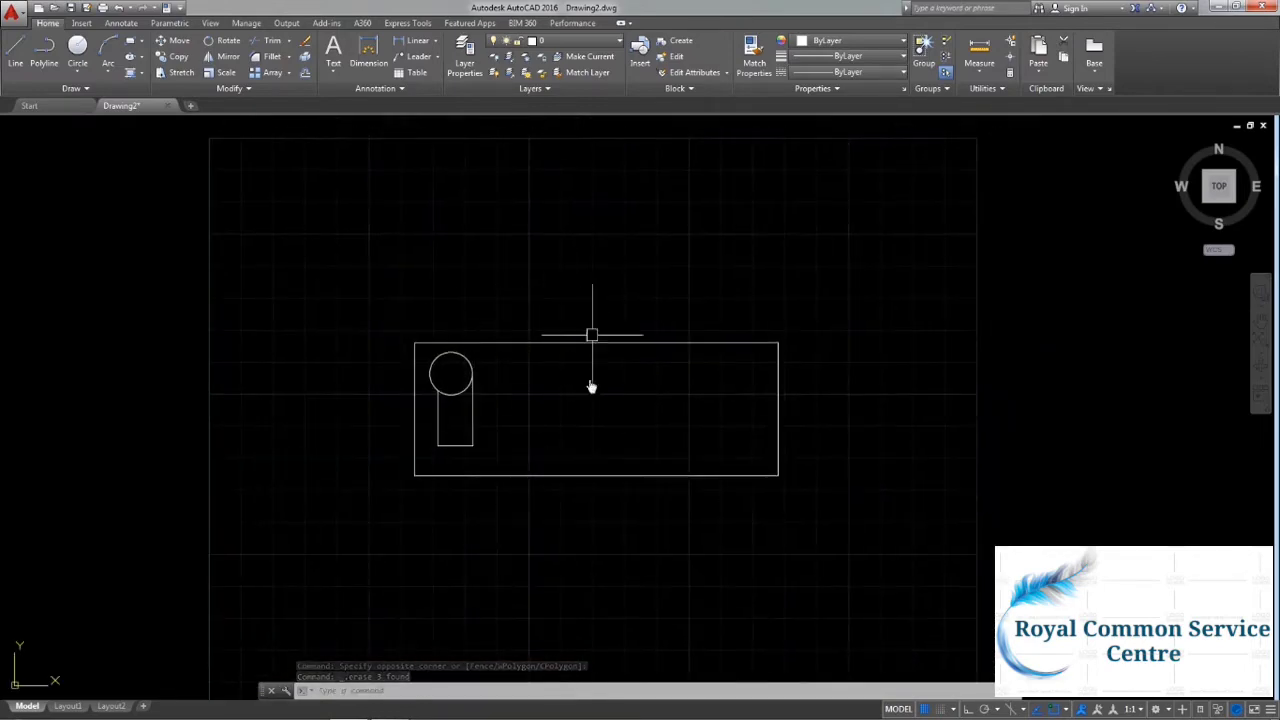
click(503, 457)
click(440, 345)
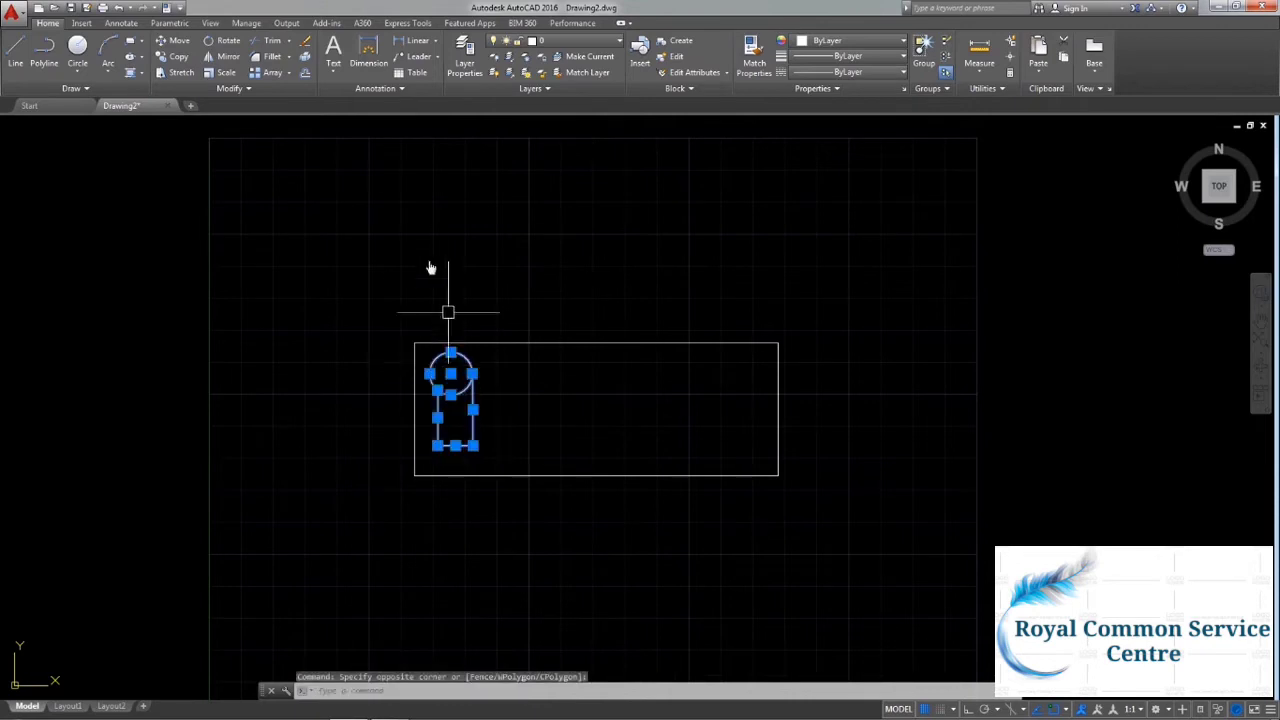
click(173, 41)
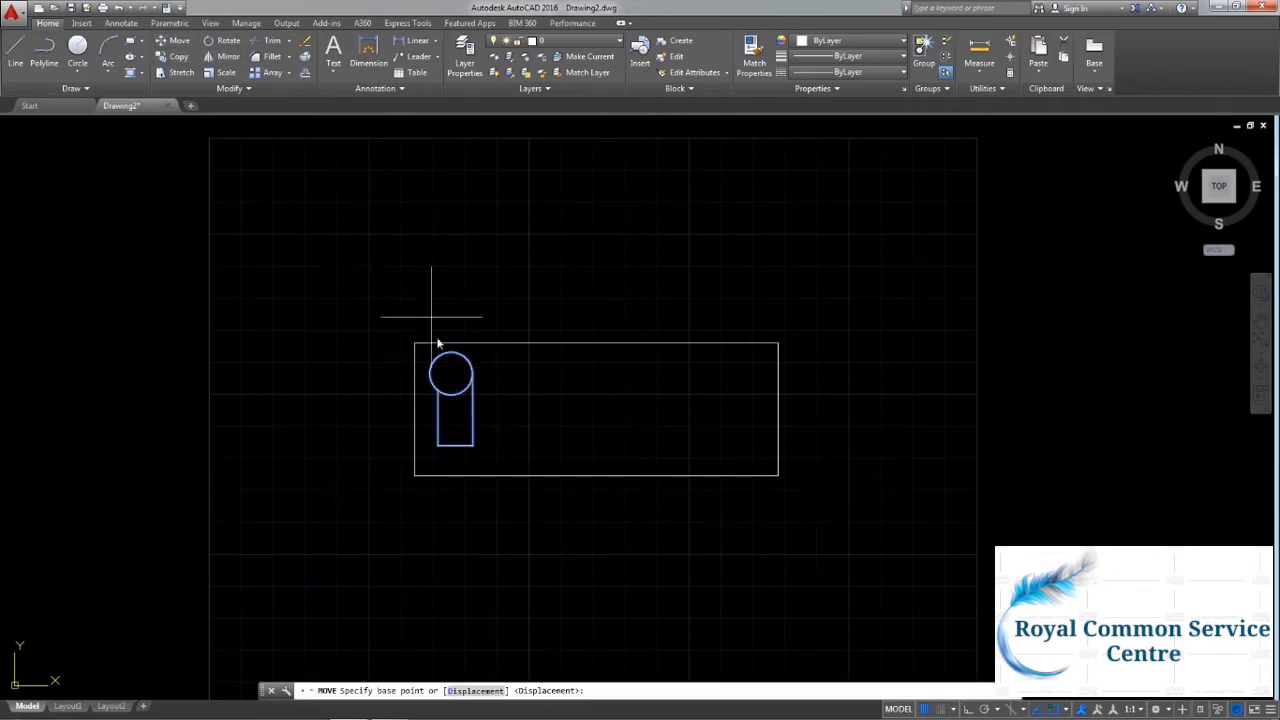
click(452, 397)
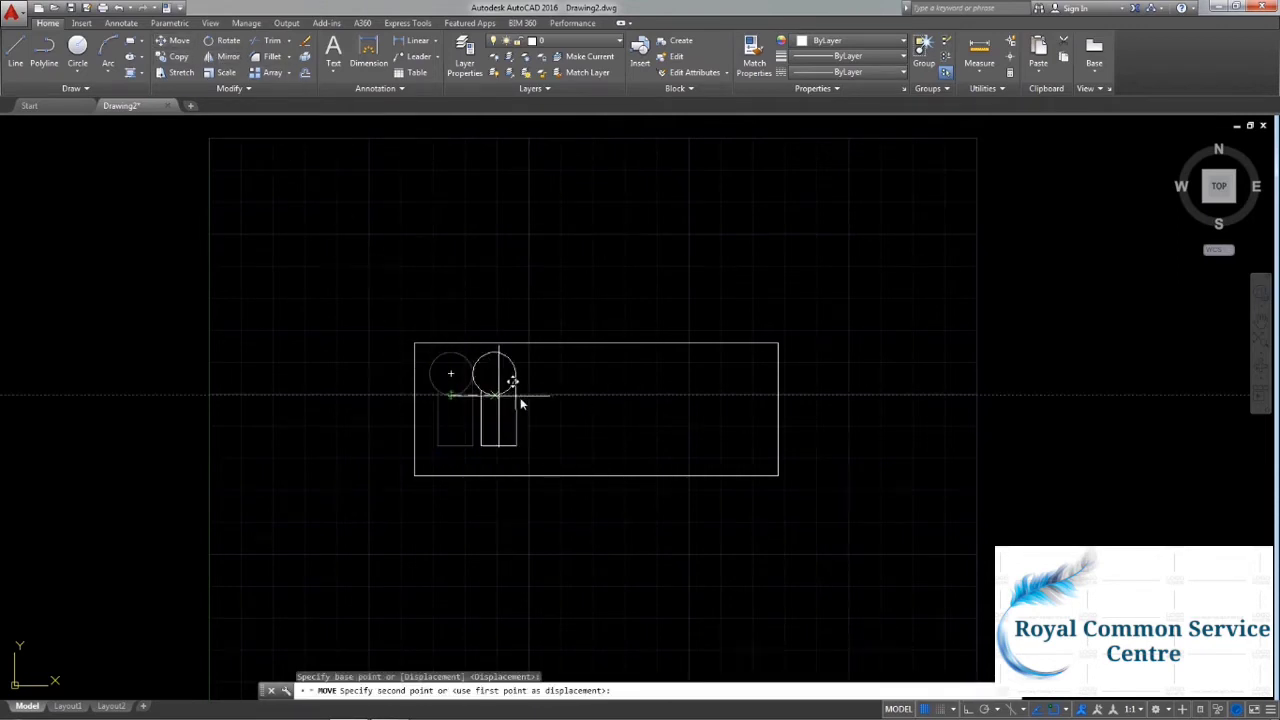
click(580, 406)
key(Escape)
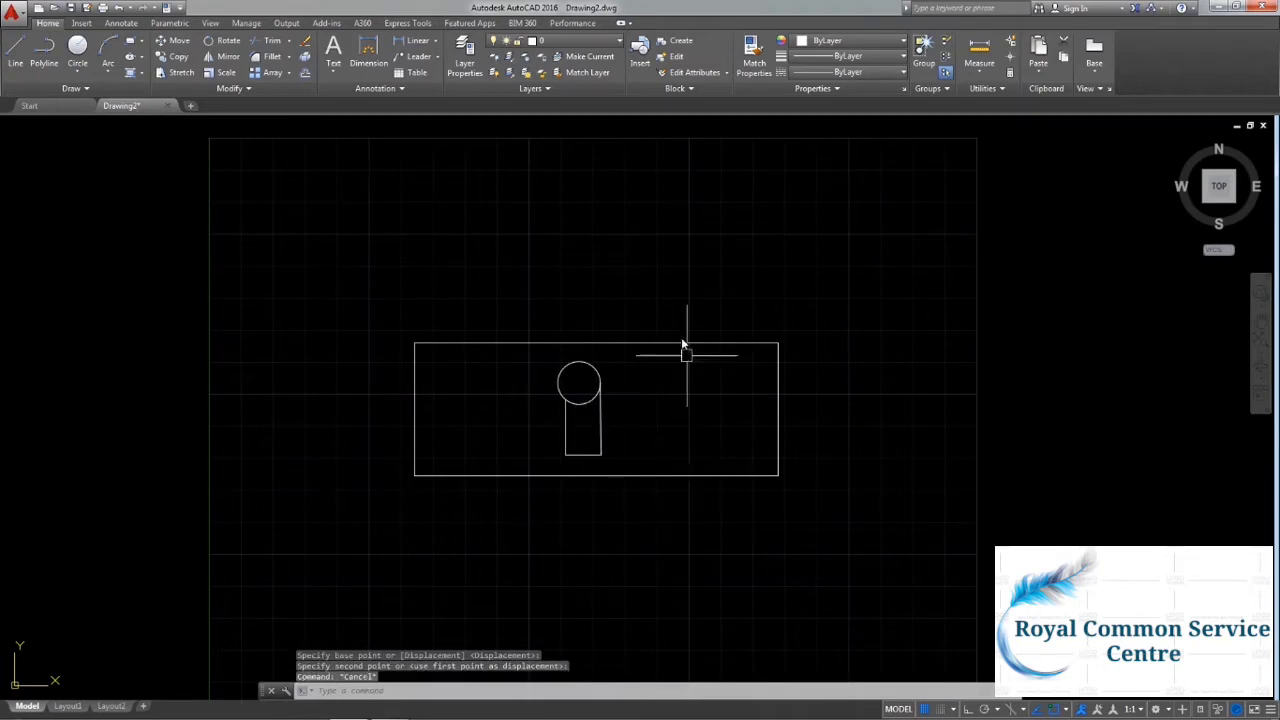
mouse_move(582, 362)
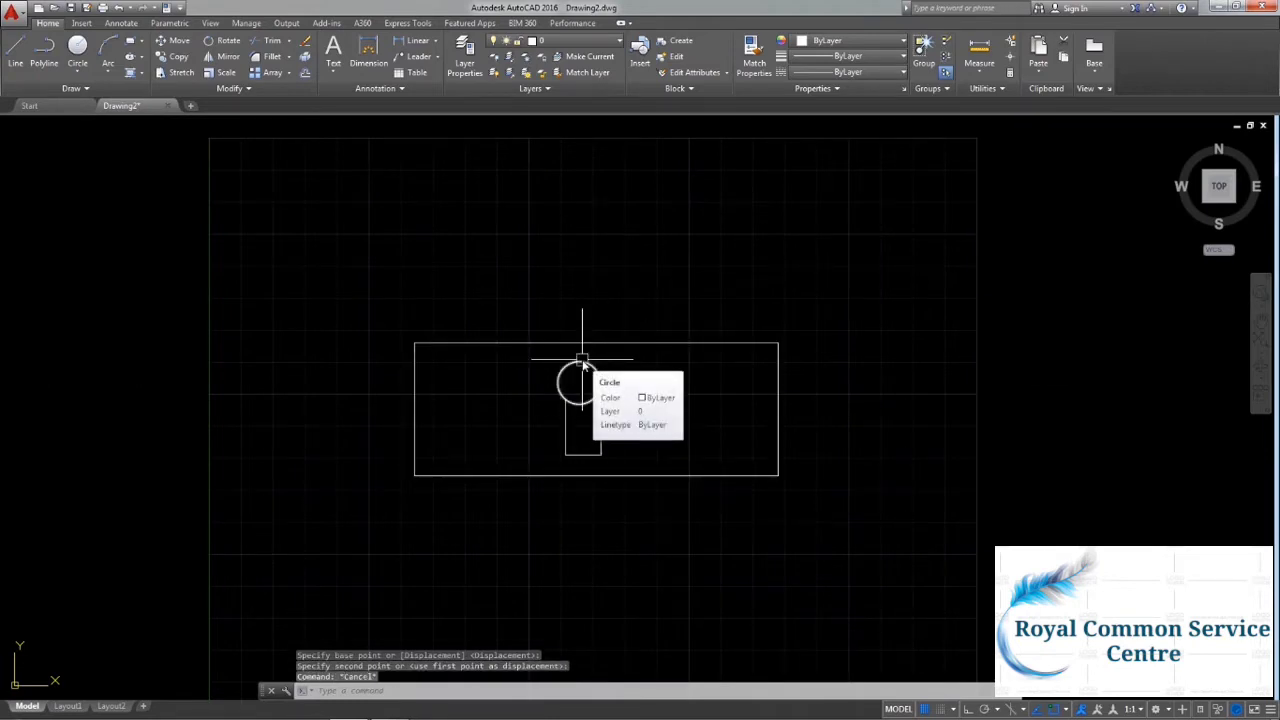
Rotate the circle and slot 90° about the circle's centre using RO.
text(ro)
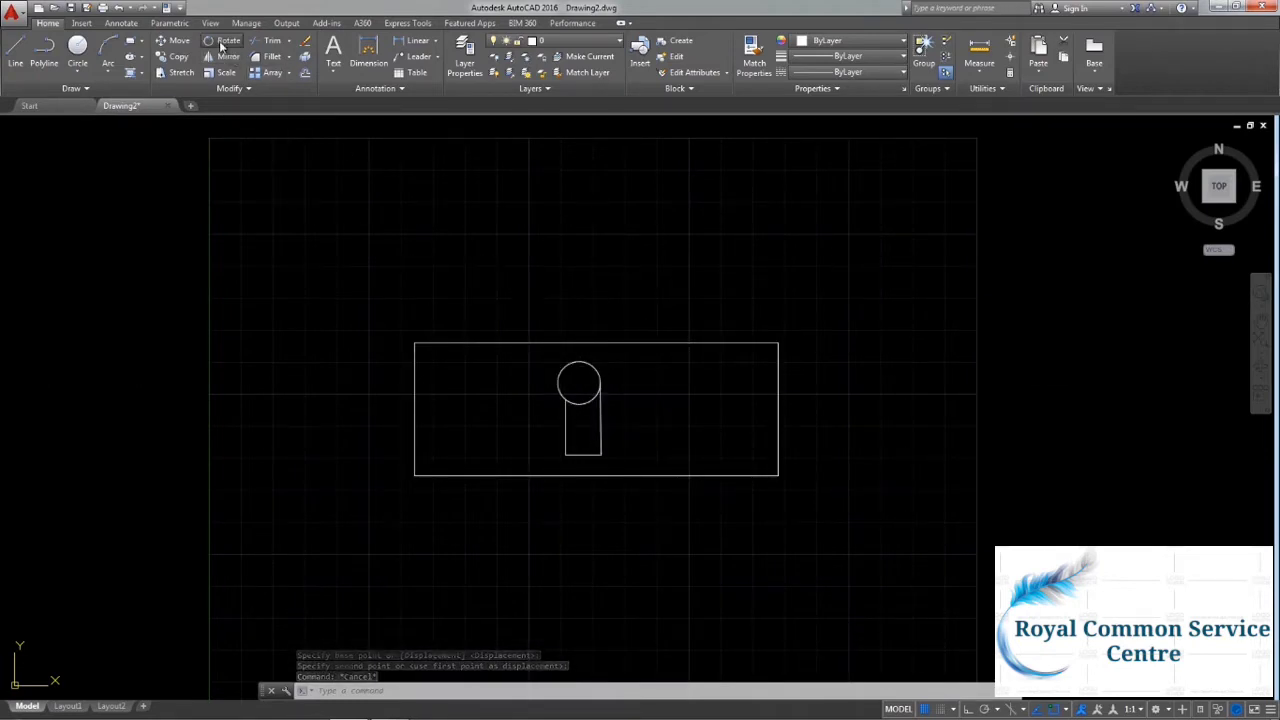
key(Return)
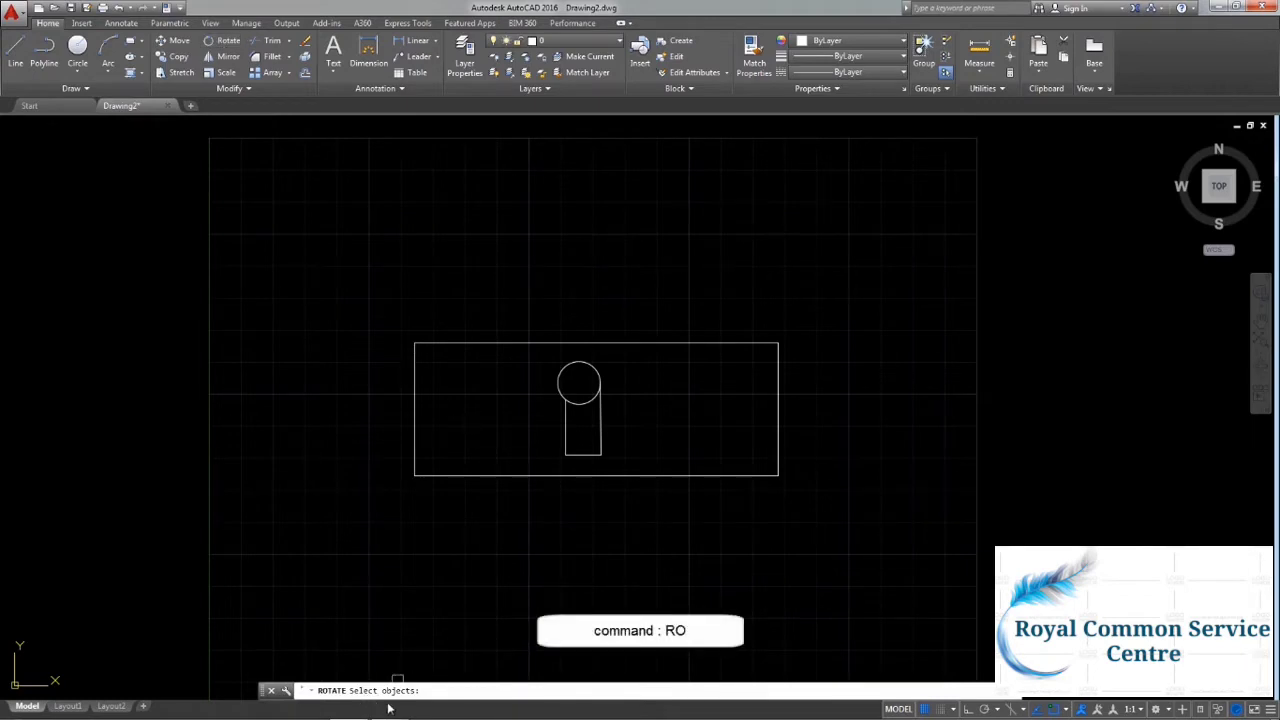
drag(629, 466, 545, 372)
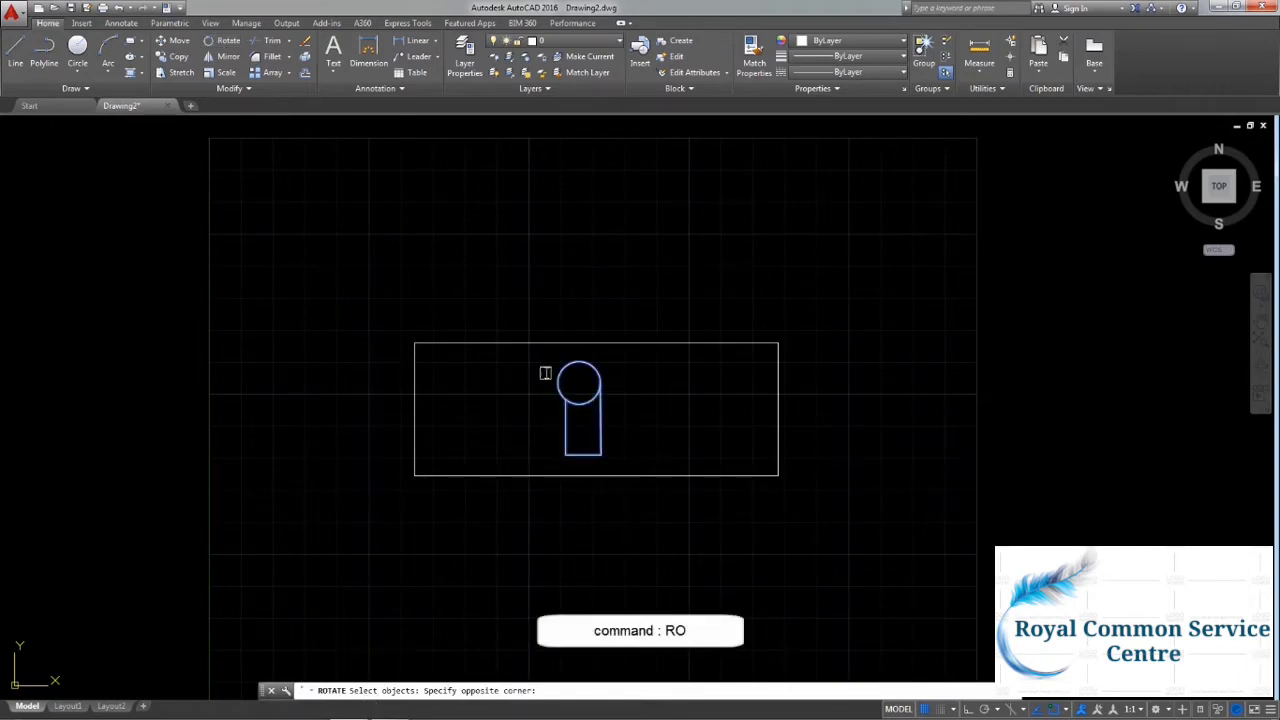
key(Return)
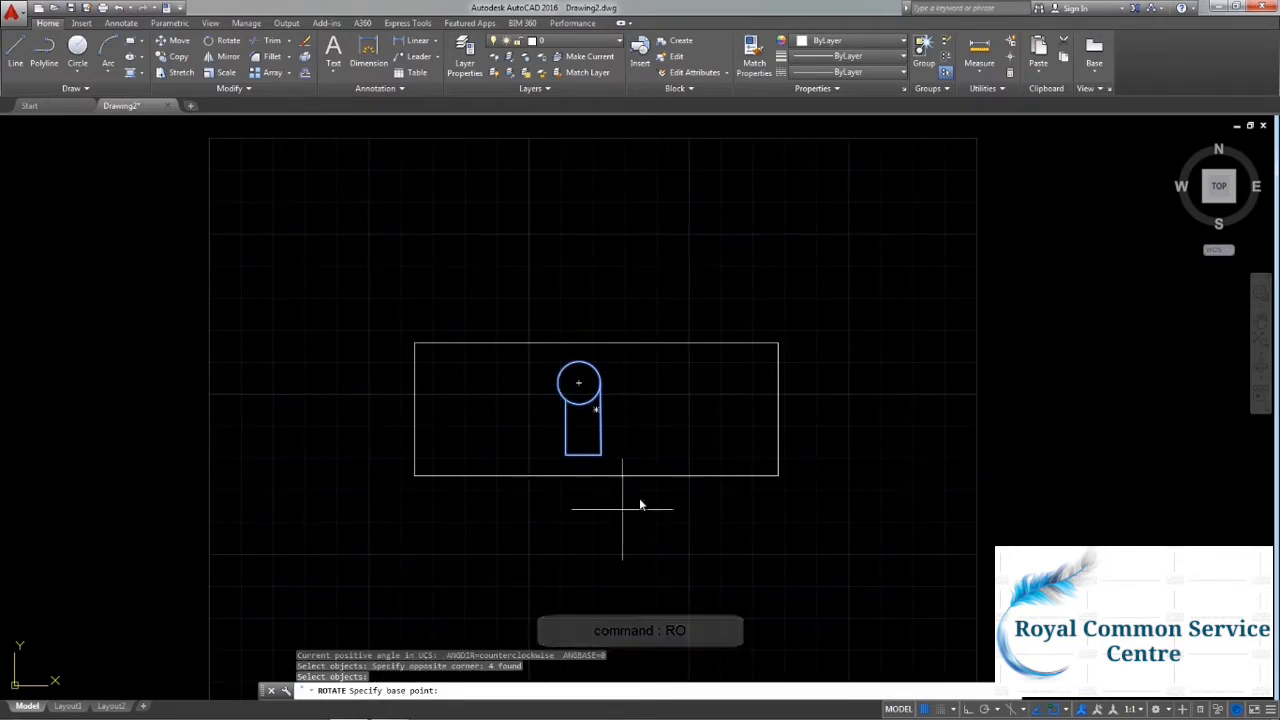
click(578, 383)
text(90)
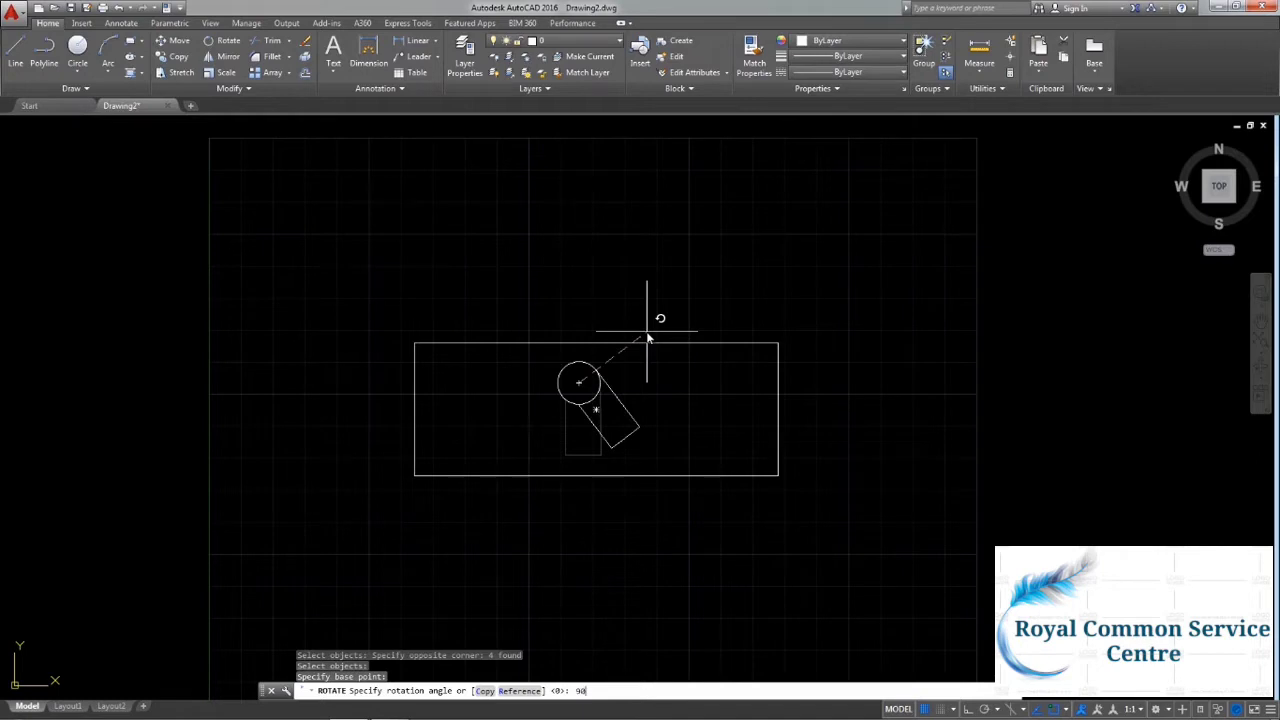
key(Return)
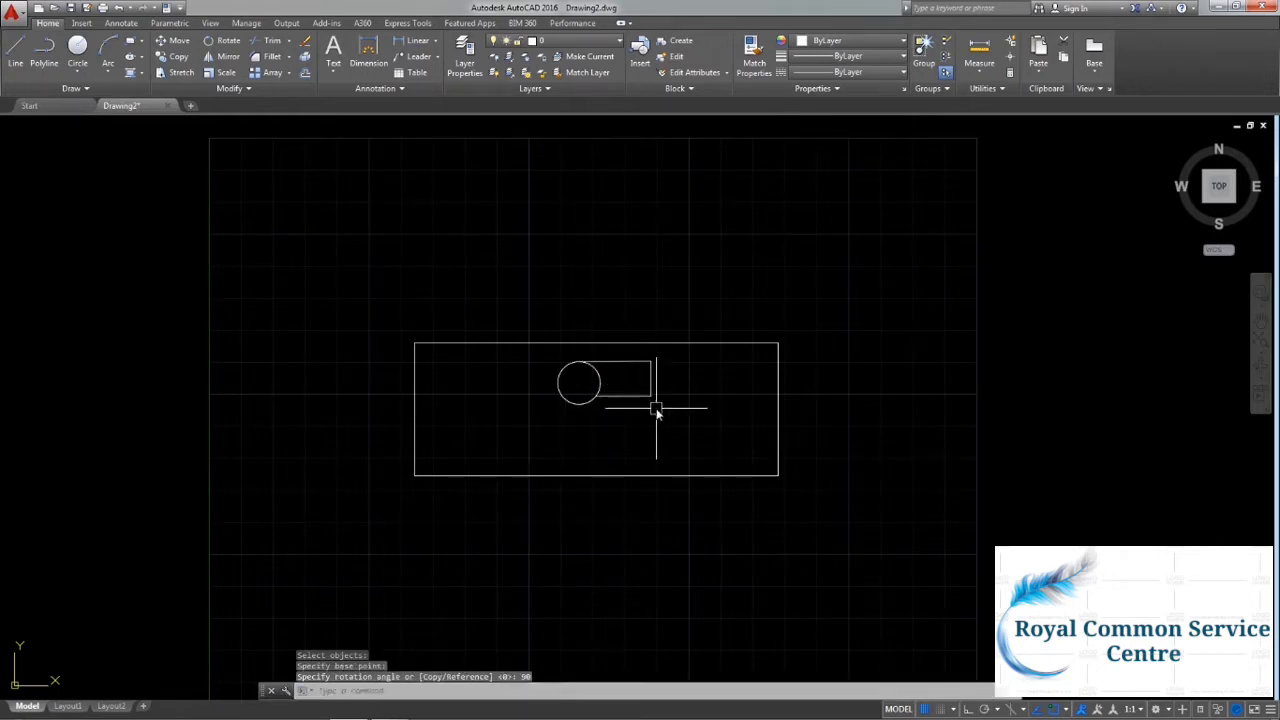
mouse_move(638, 414)
middle_down()
mouse_move(716, 440)
mouse_move(665, 429)
middle_up()
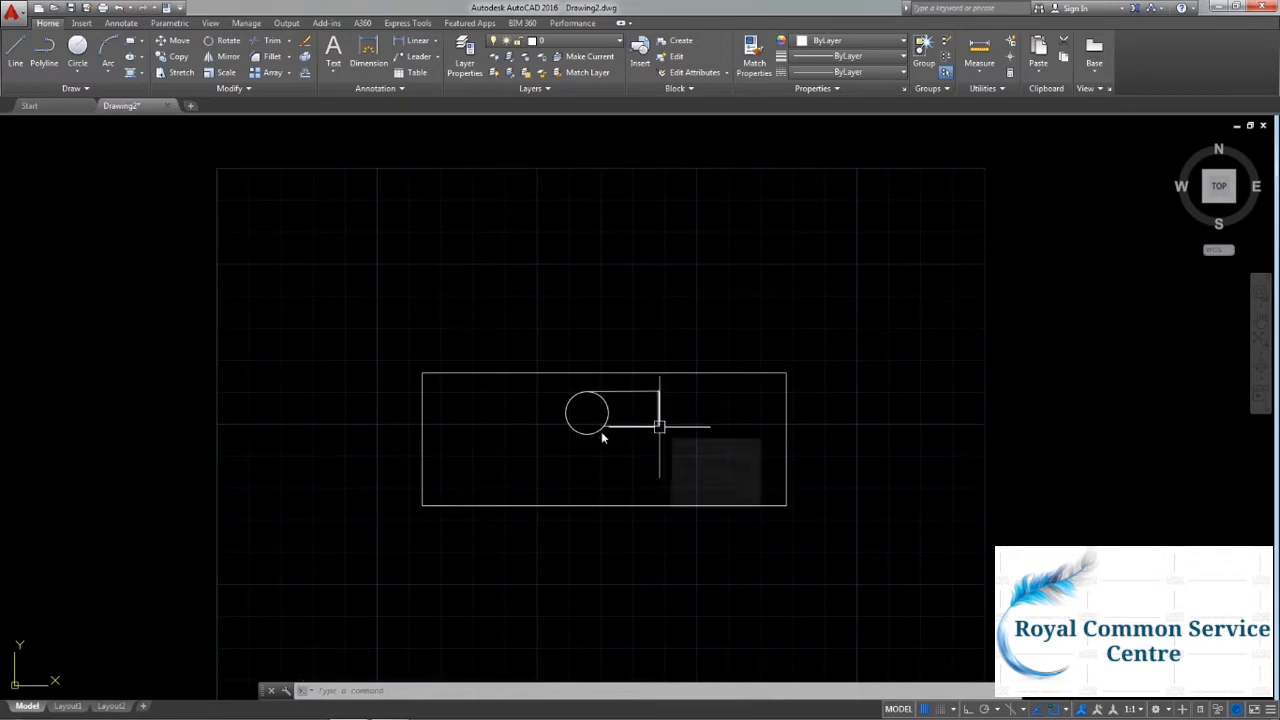
click(226, 40)
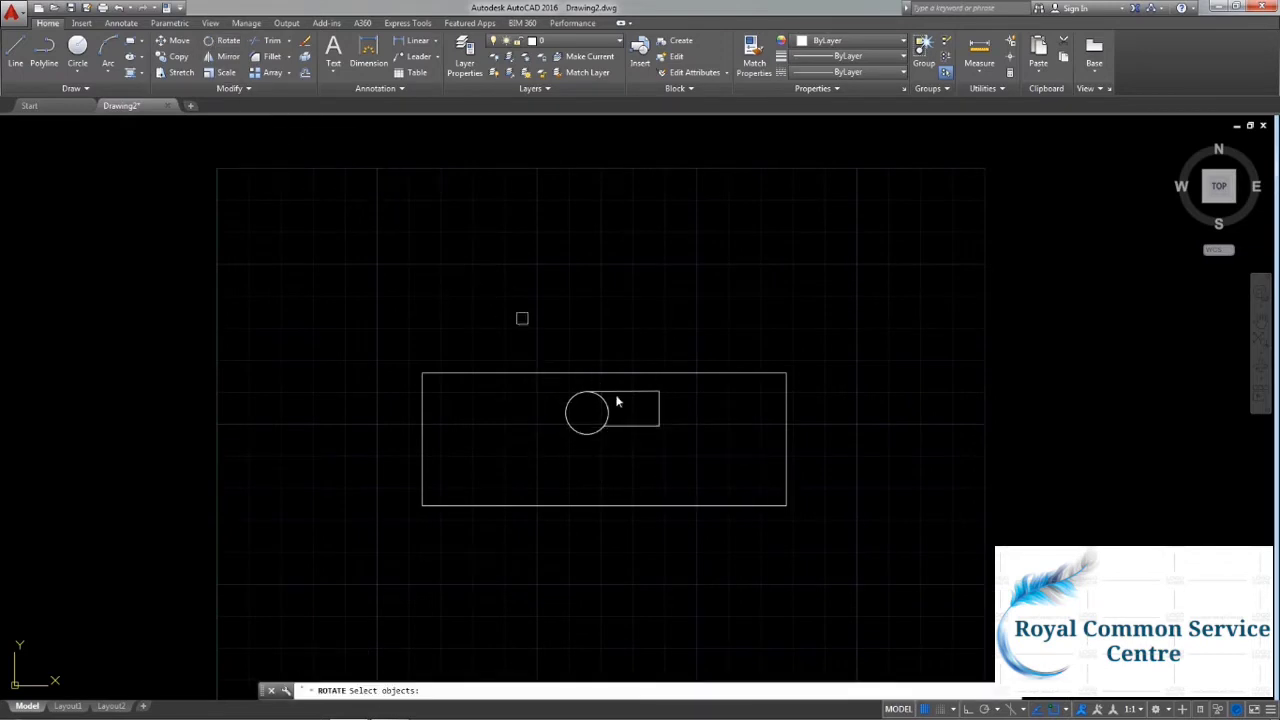
Rotate a copy of the circle and slot 90° about the rectangle's lower-right corner.
click(692, 456)
click(542, 383)
key(Return)
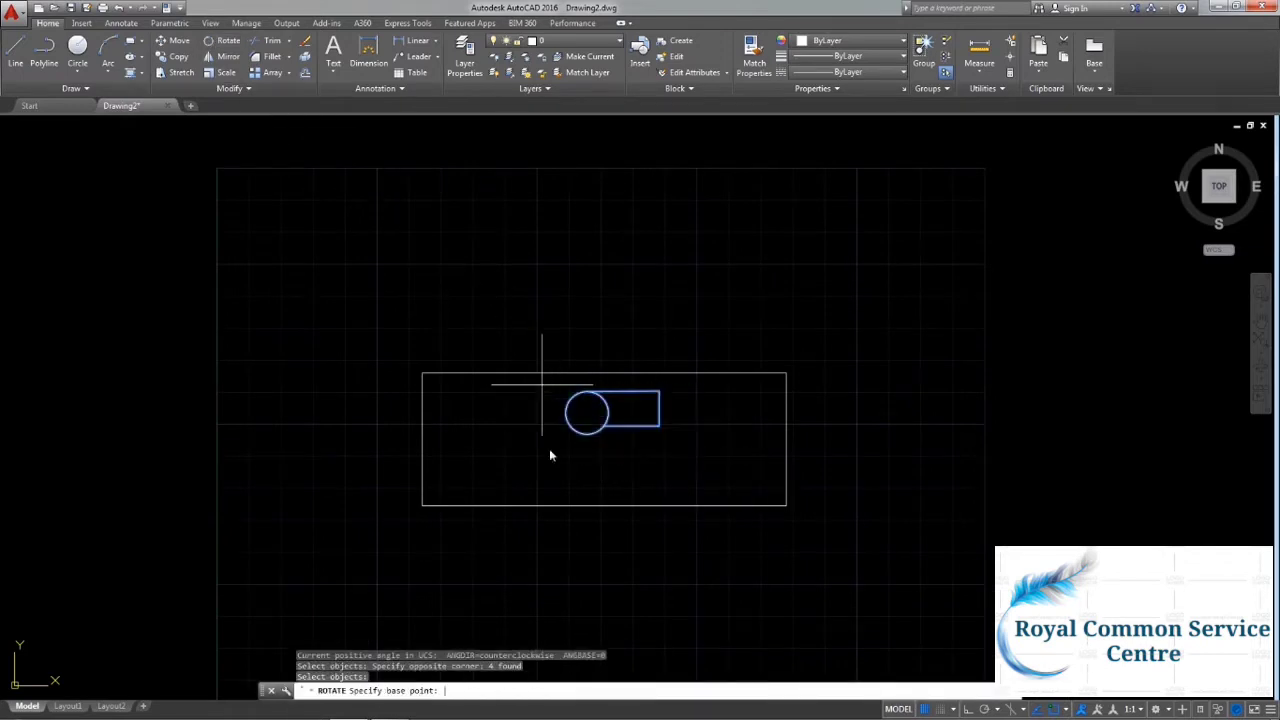
click(659, 426)
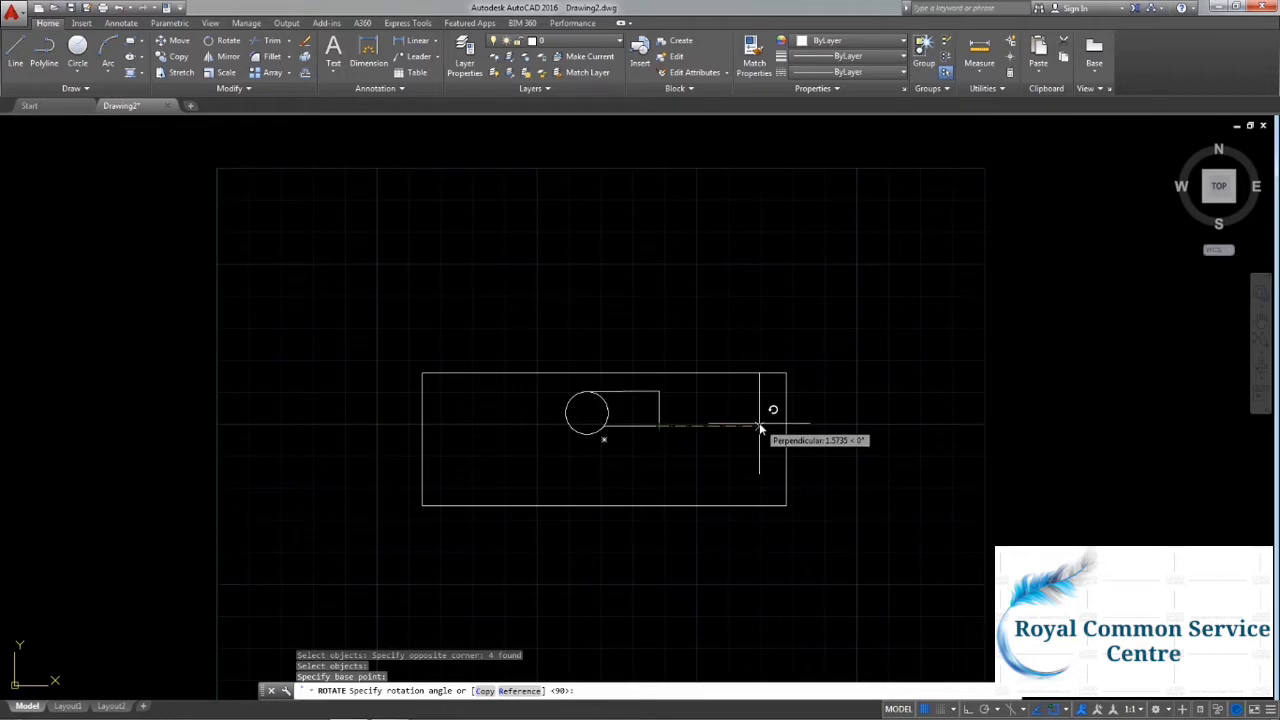
text(c)
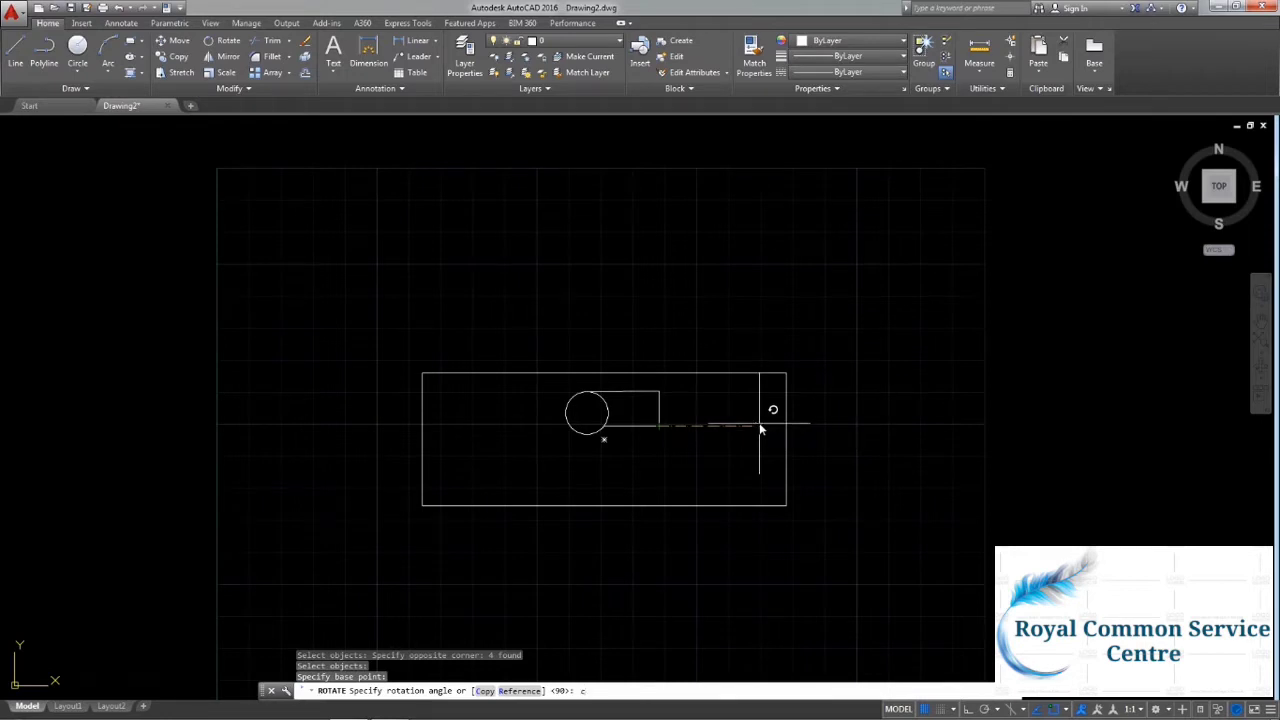
key(Return)
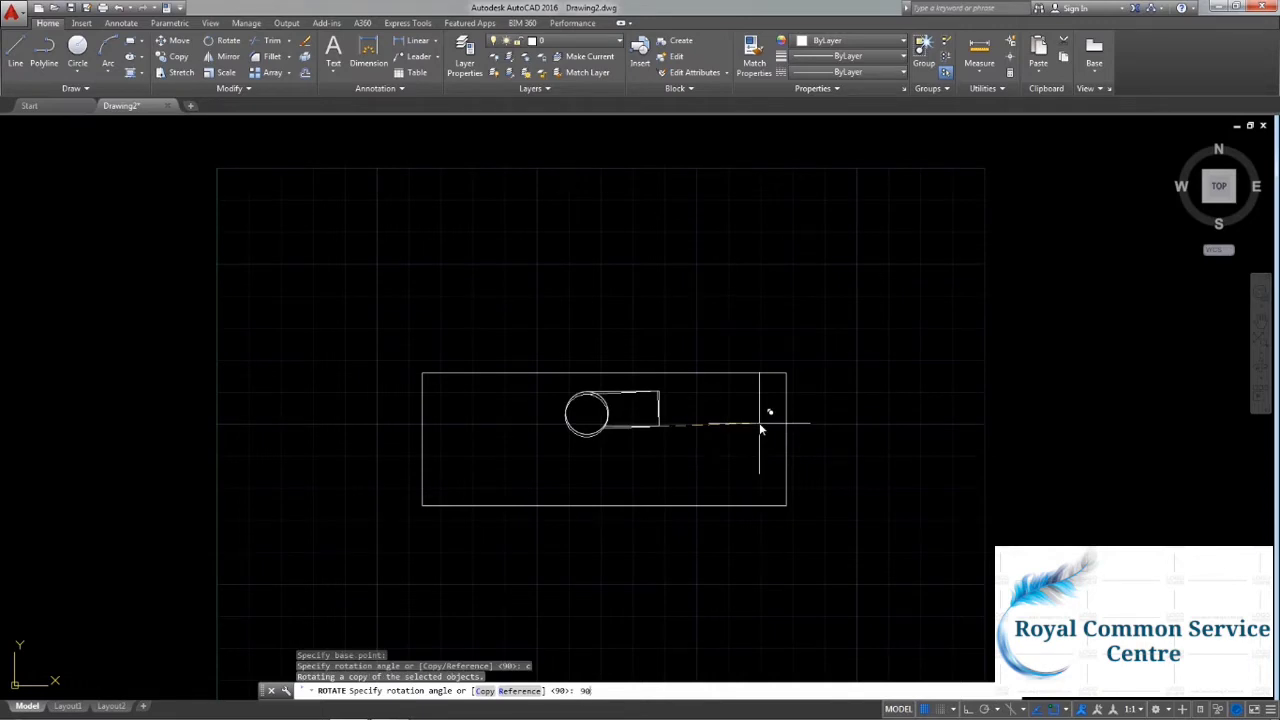
key(Return)
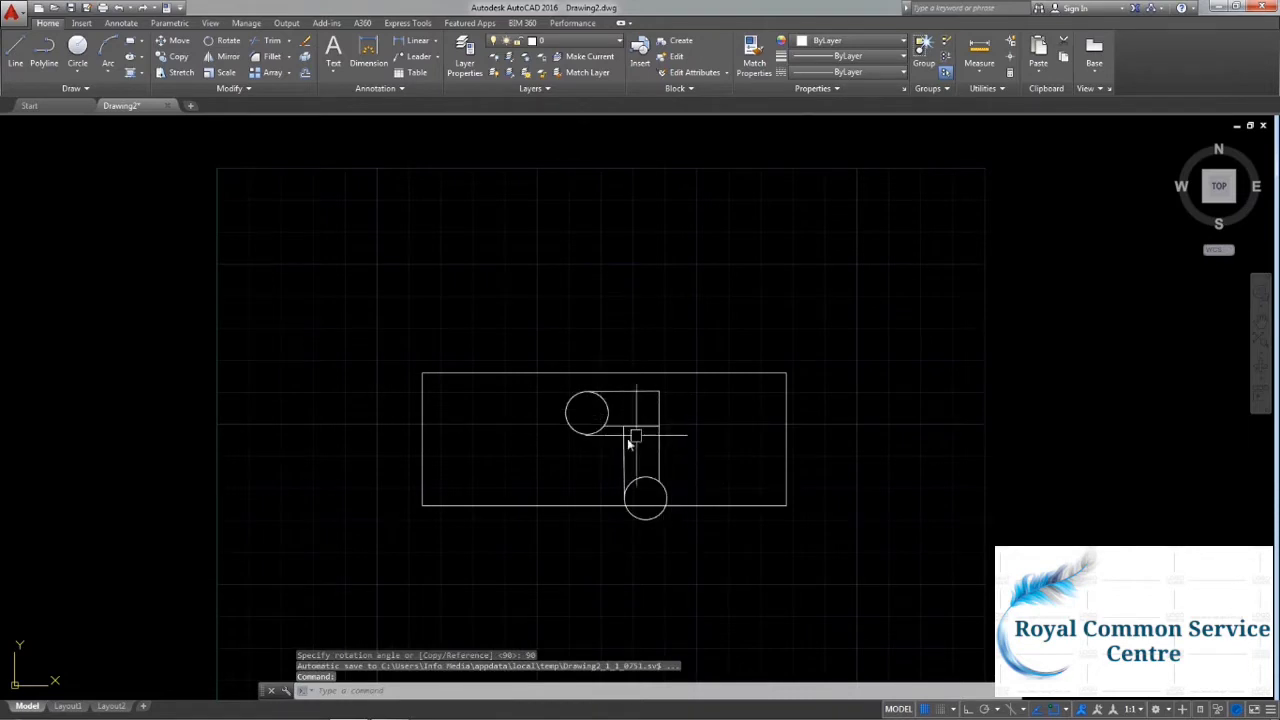
Delete the lower copy's lines and its circle.
middle_drag(686, 489, 643, 494)
click(634, 442)
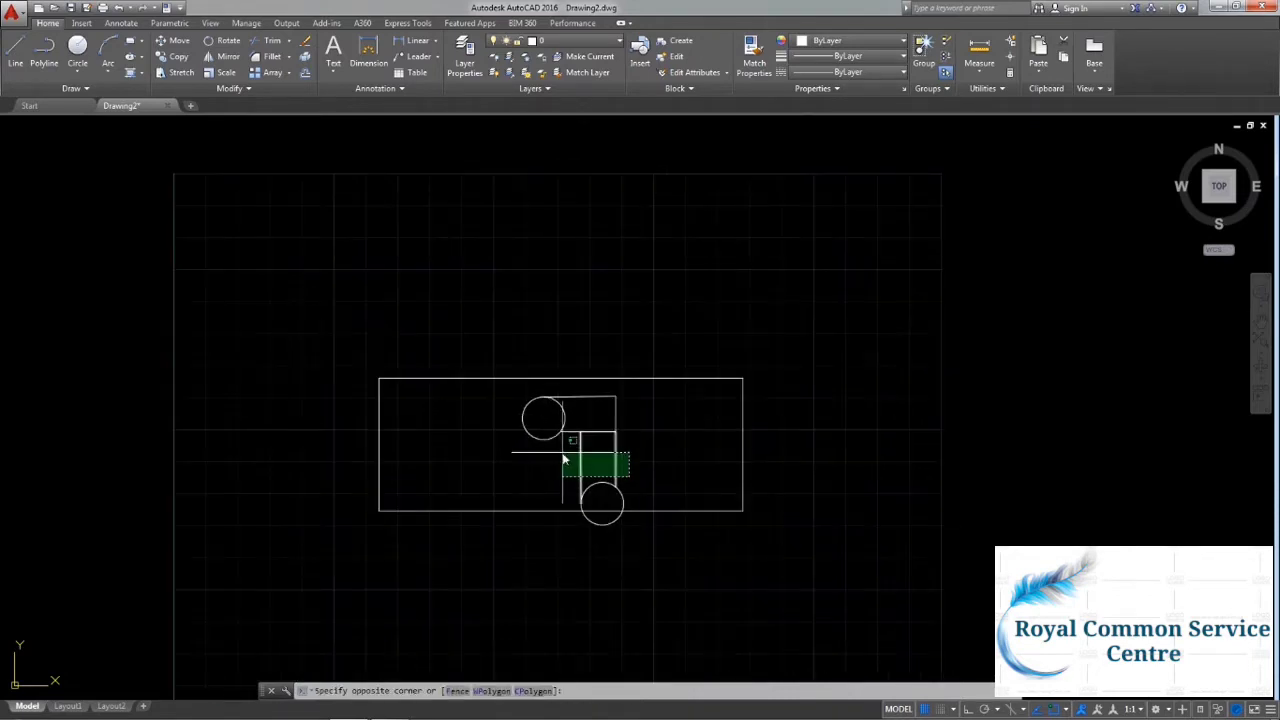
click(563, 472)
key(Delete)
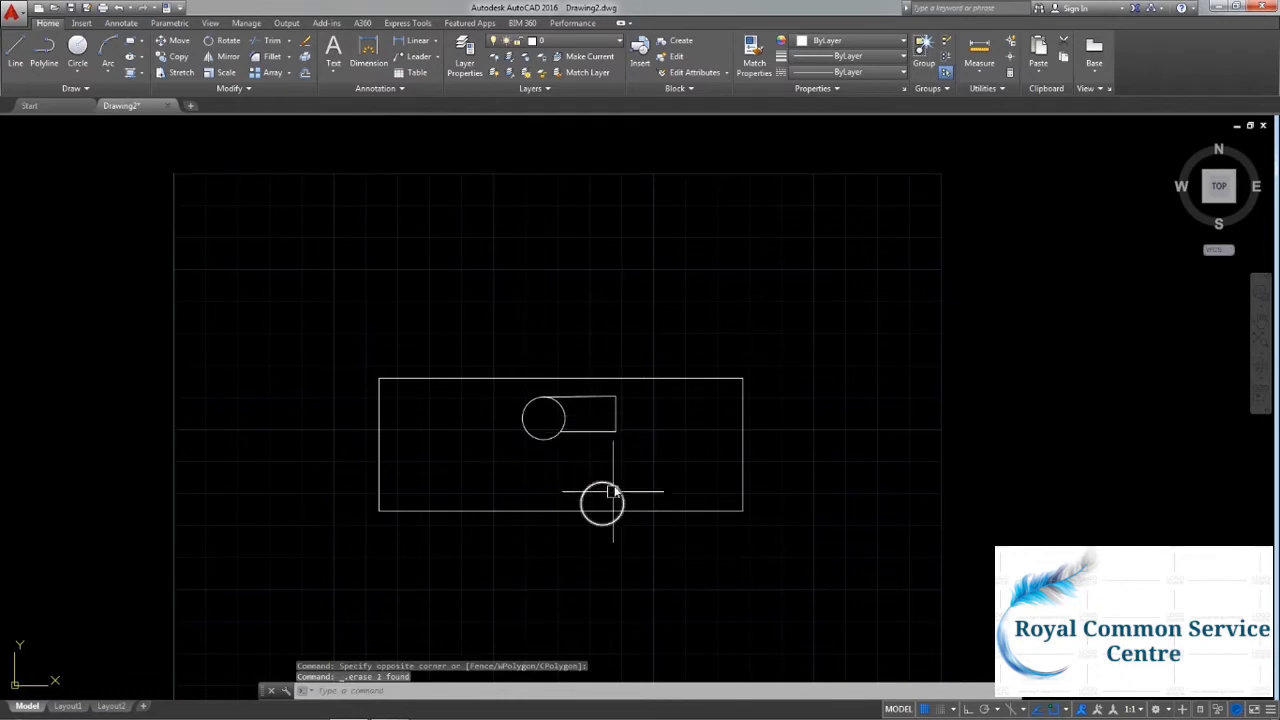
click(612, 487)
key(Delete)
middle_drag(340, 329, 360, 337)
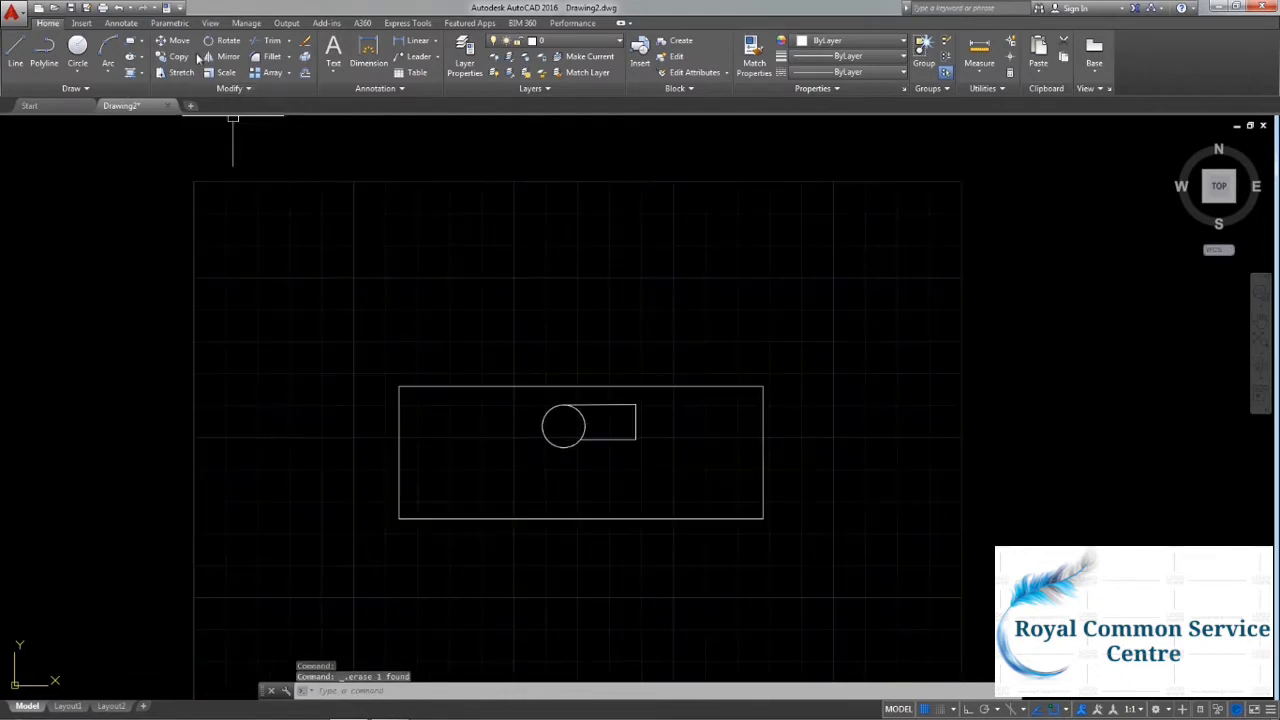
Rotate the circle and slot about a point below the circle with a Reference angle, new angle 90.
click(208, 41)
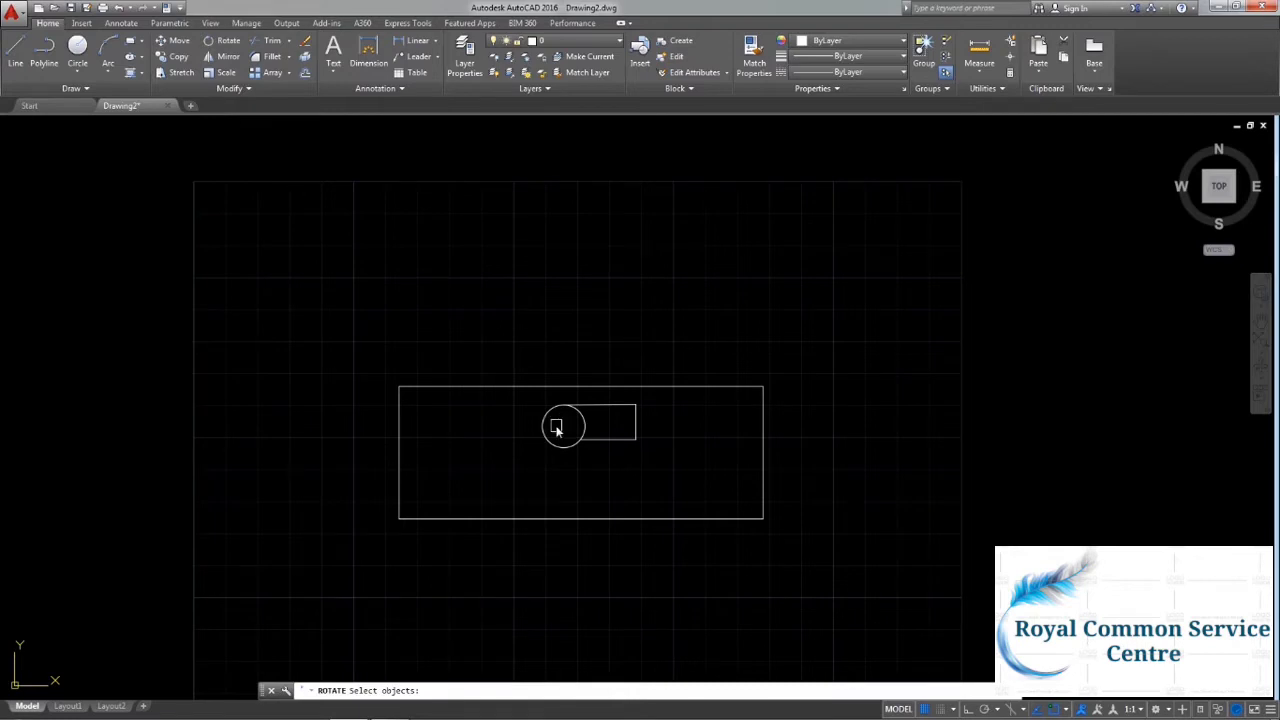
click(666, 460)
click(507, 400)
key(Return)
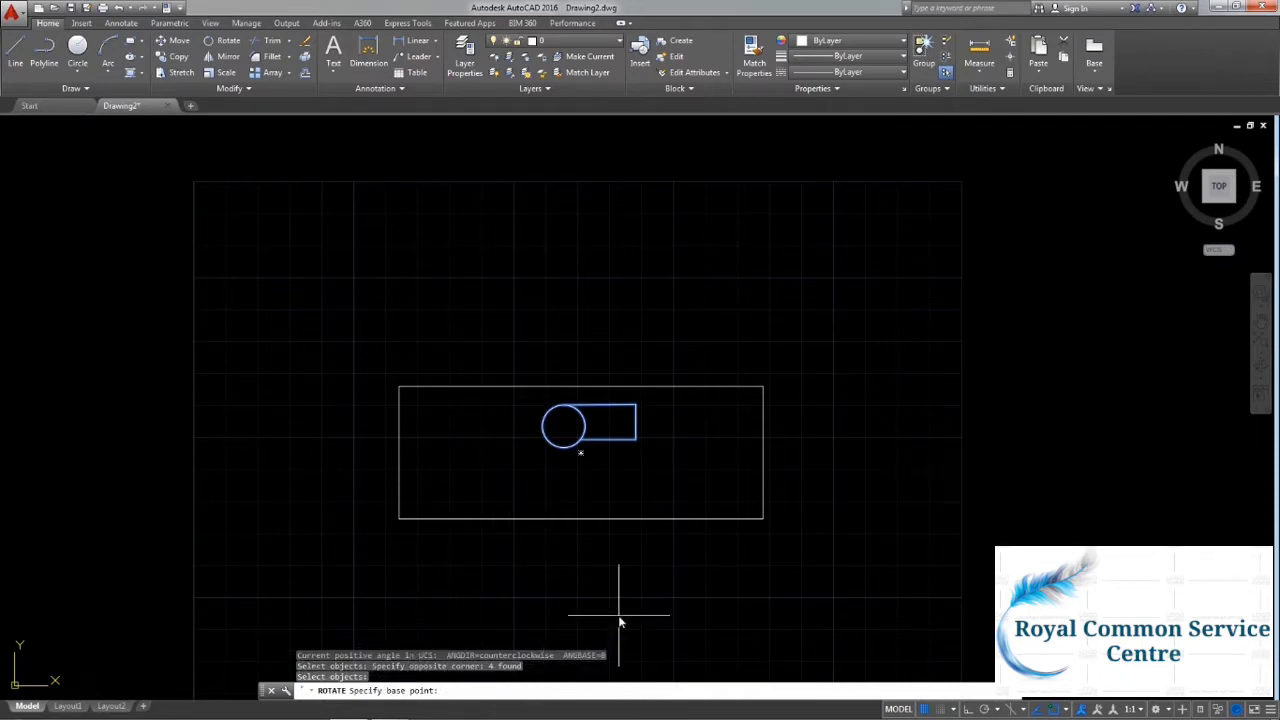
click(608, 468)
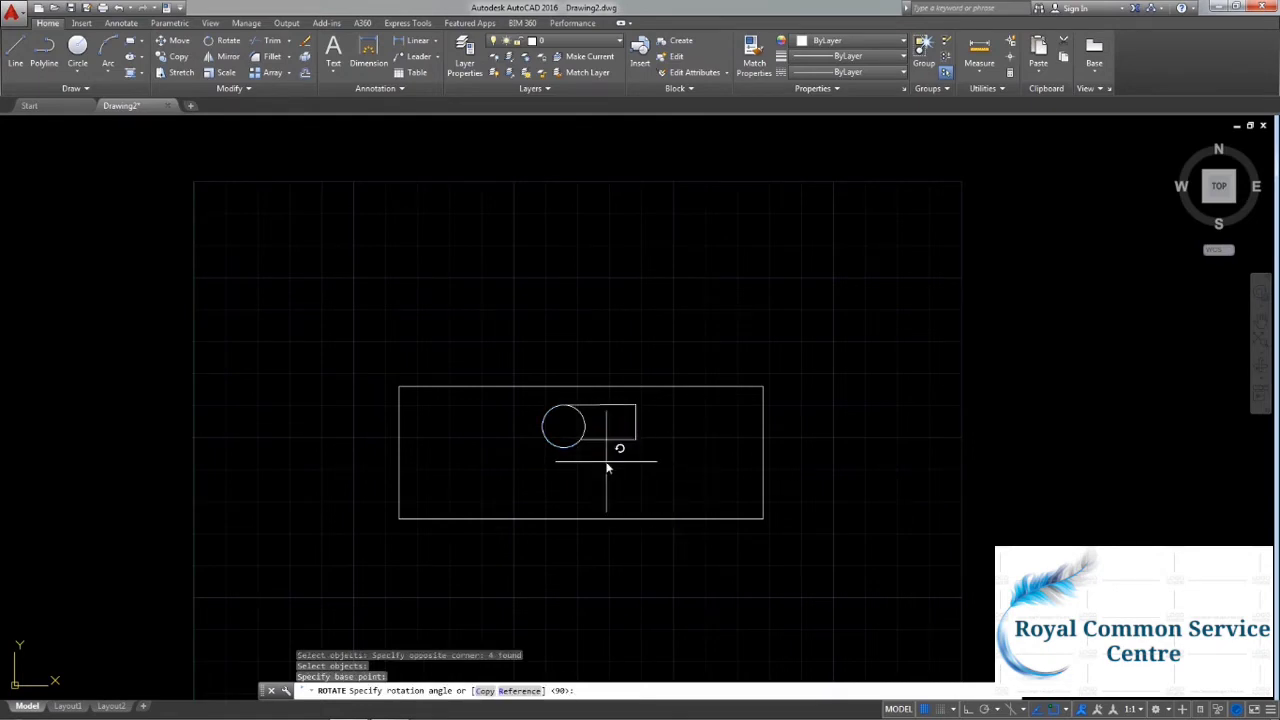
click(512, 695)
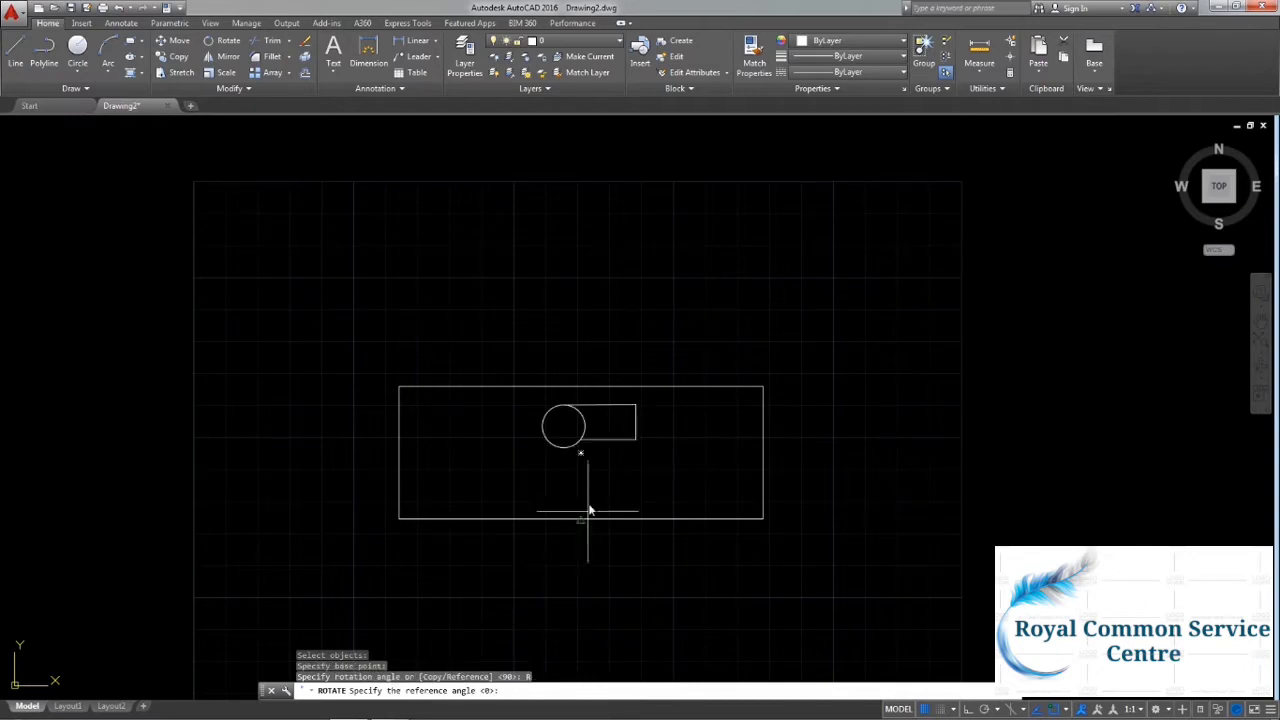
click(564, 427)
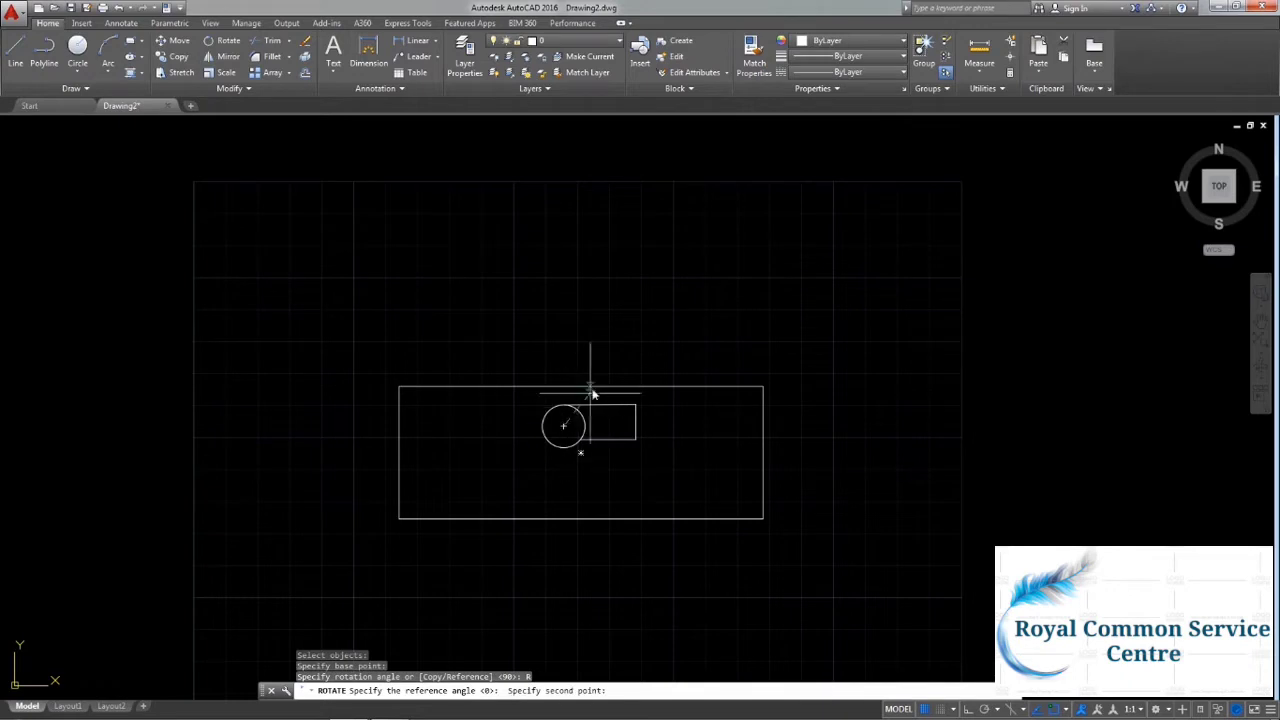
click(593, 388)
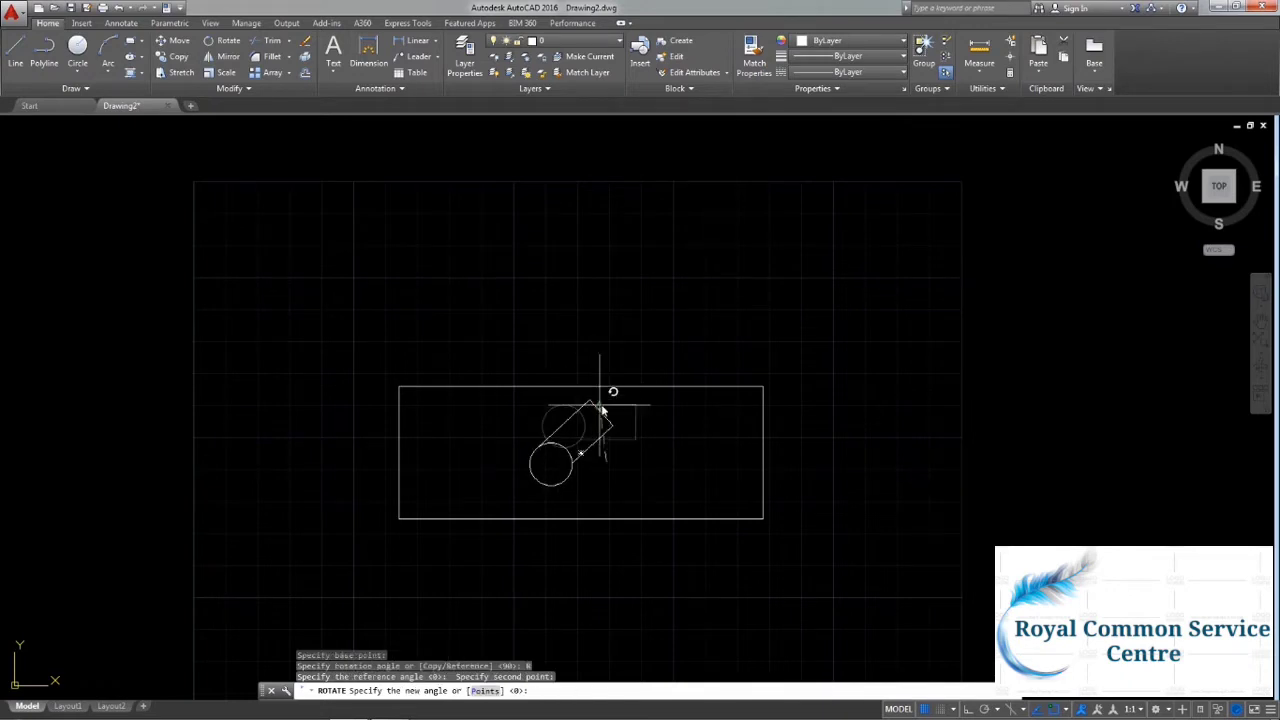
text(90)
key(Return)
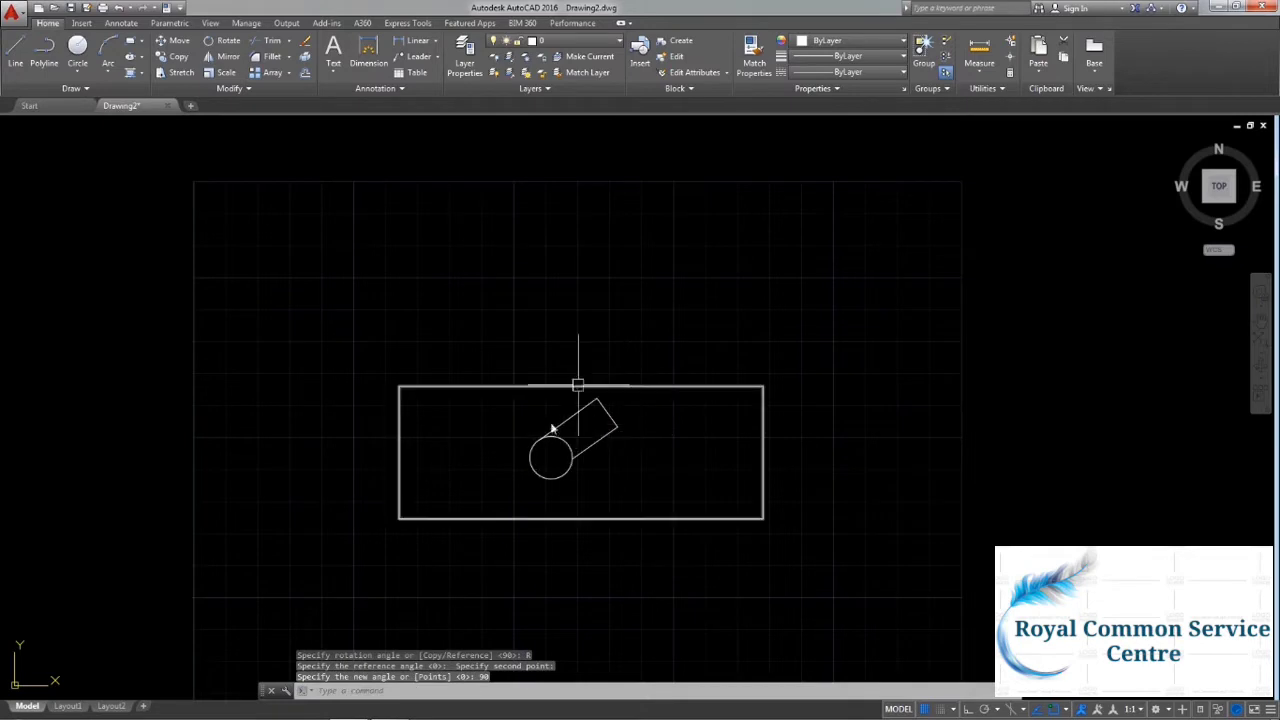
middle_drag(382, 477, 543, 477)
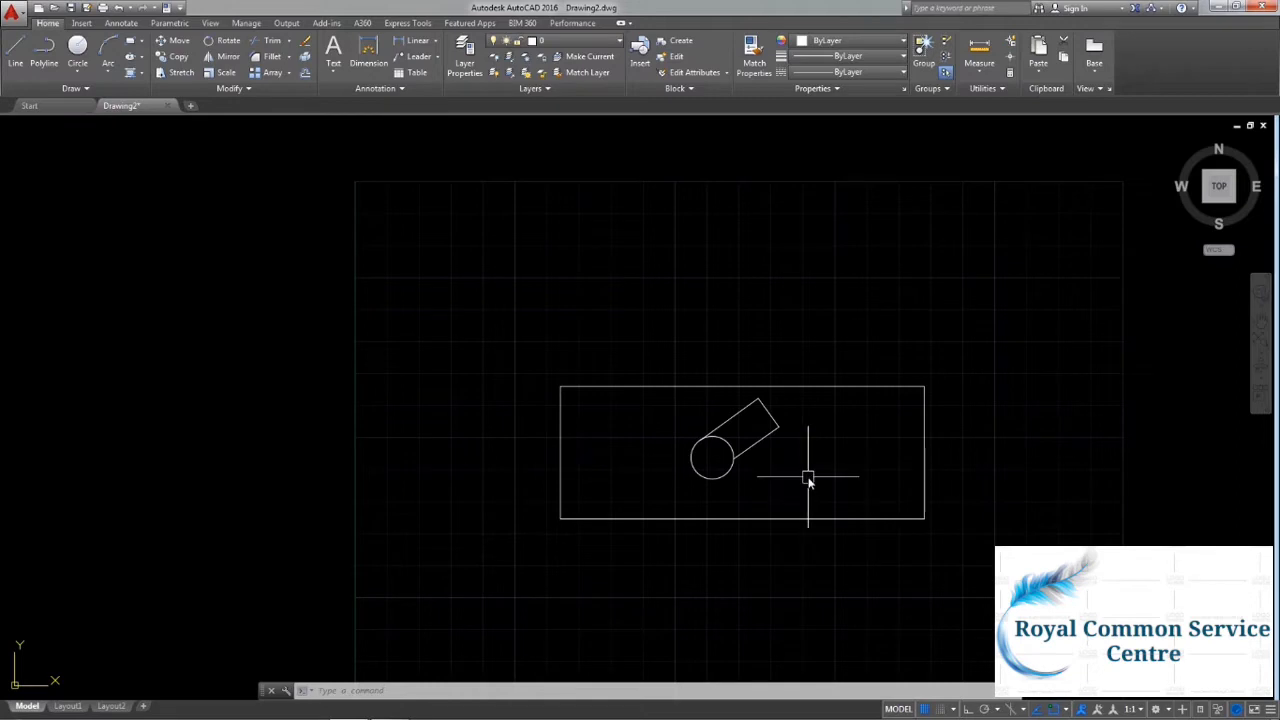
Erase two sides of the slanted rectangle with E.
middle_drag(737, 423, 574, 410)
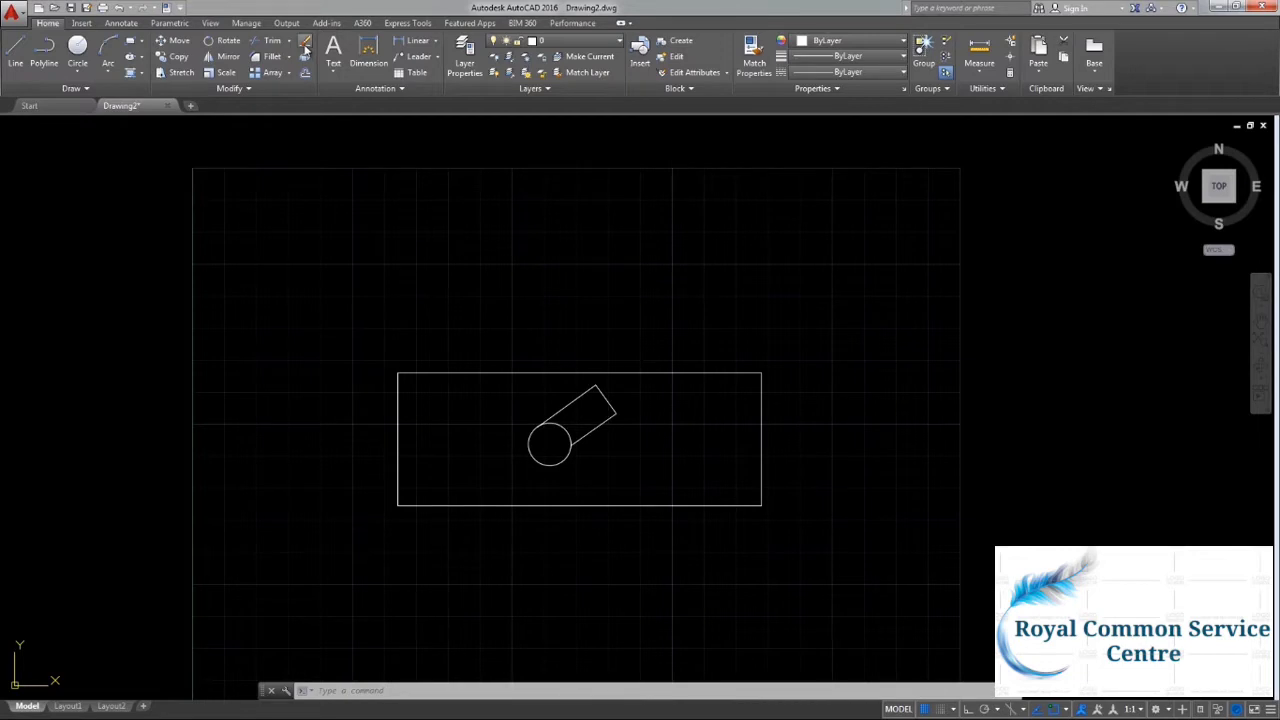
text(e)
key(Return)
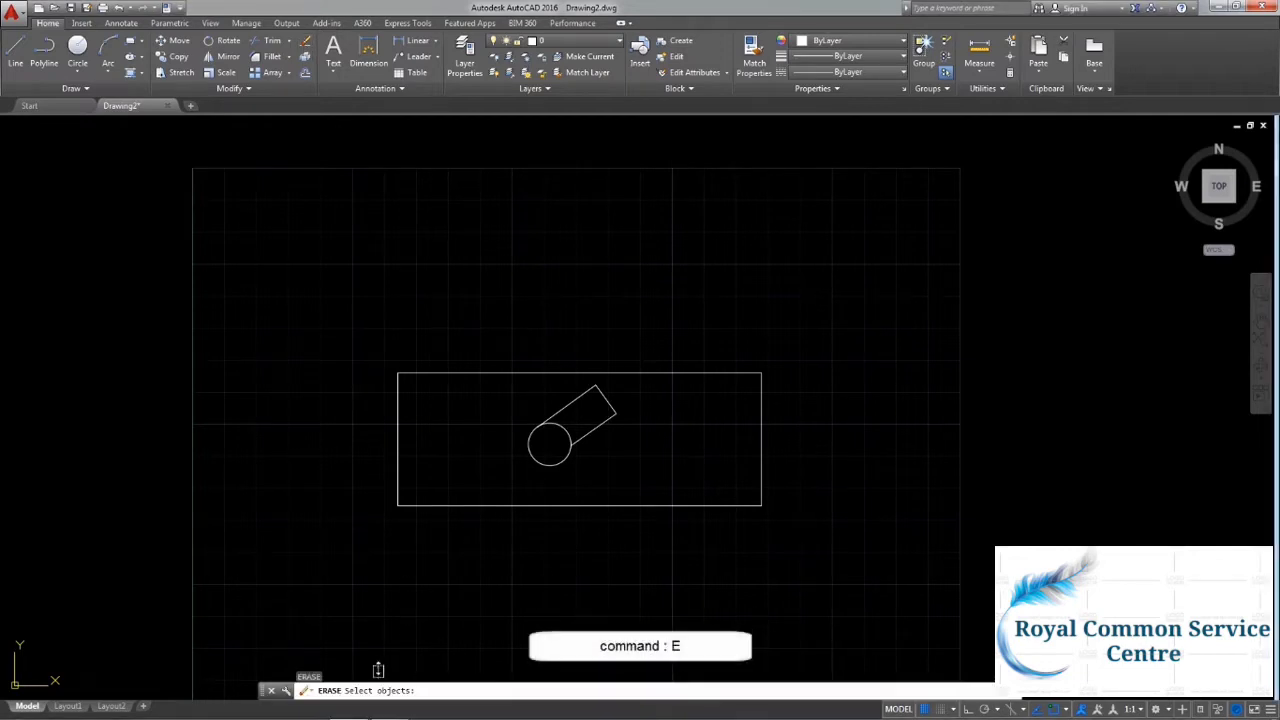
click(586, 430)
click(561, 411)
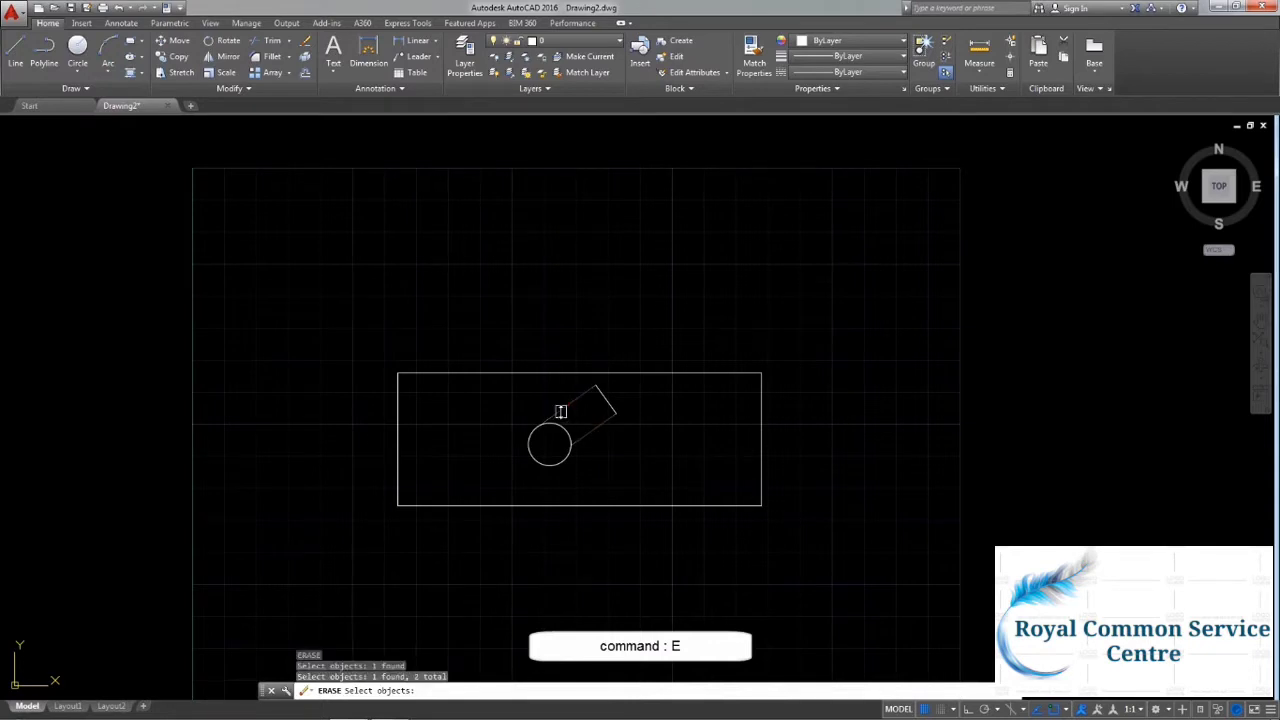
key(Return)
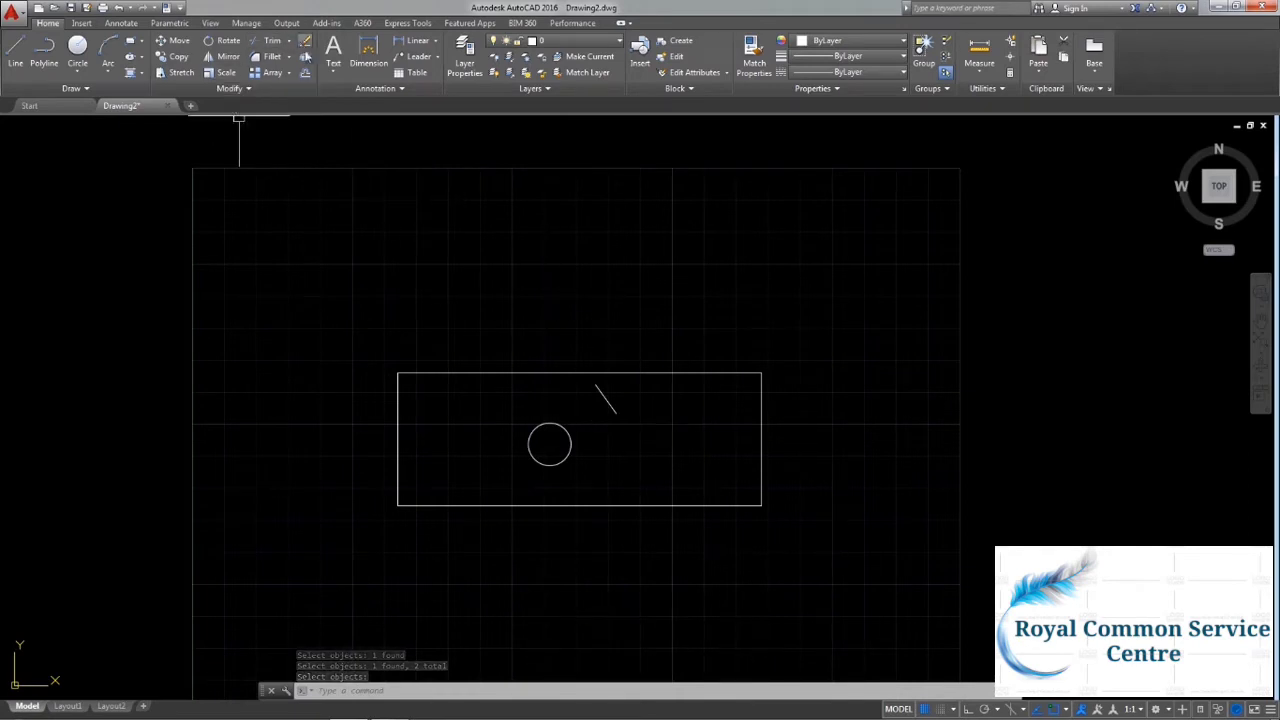
Delete the circle, the leftover line and the outer frame rectangle.
click(643, 455)
click(531, 414)
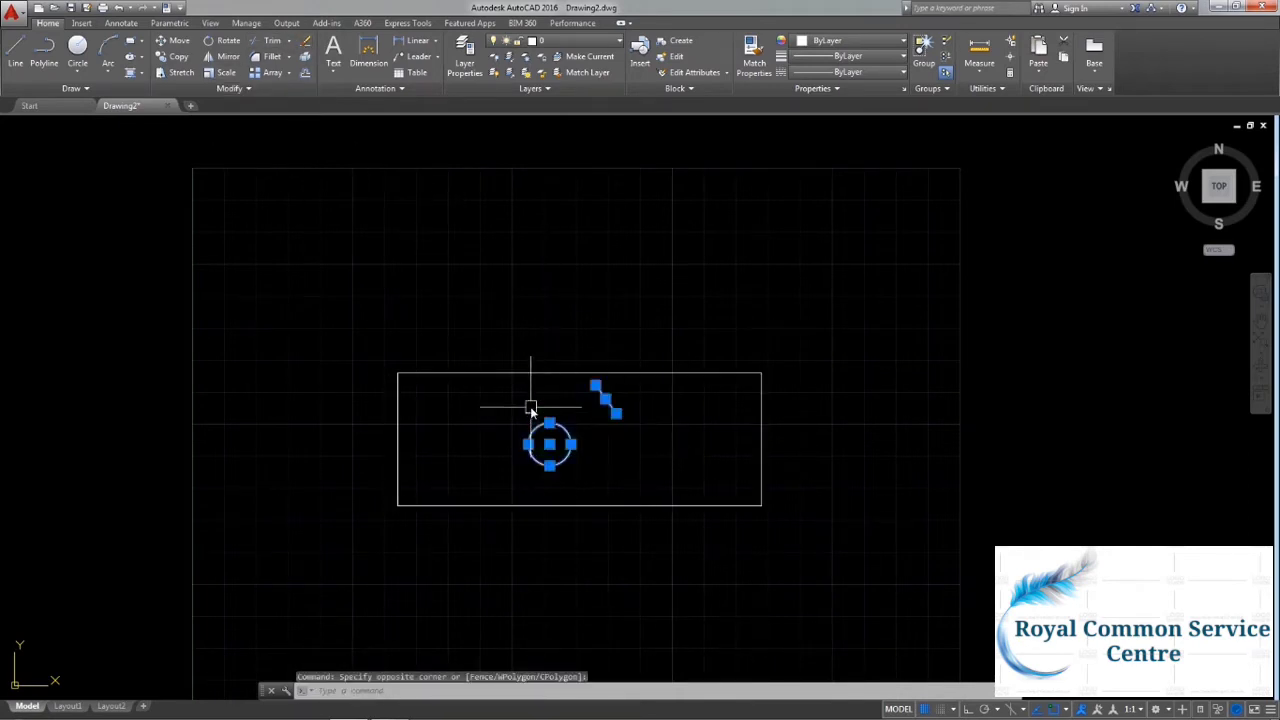
key(Delete)
click(763, 531)
click(591, 371)
key(Delete)
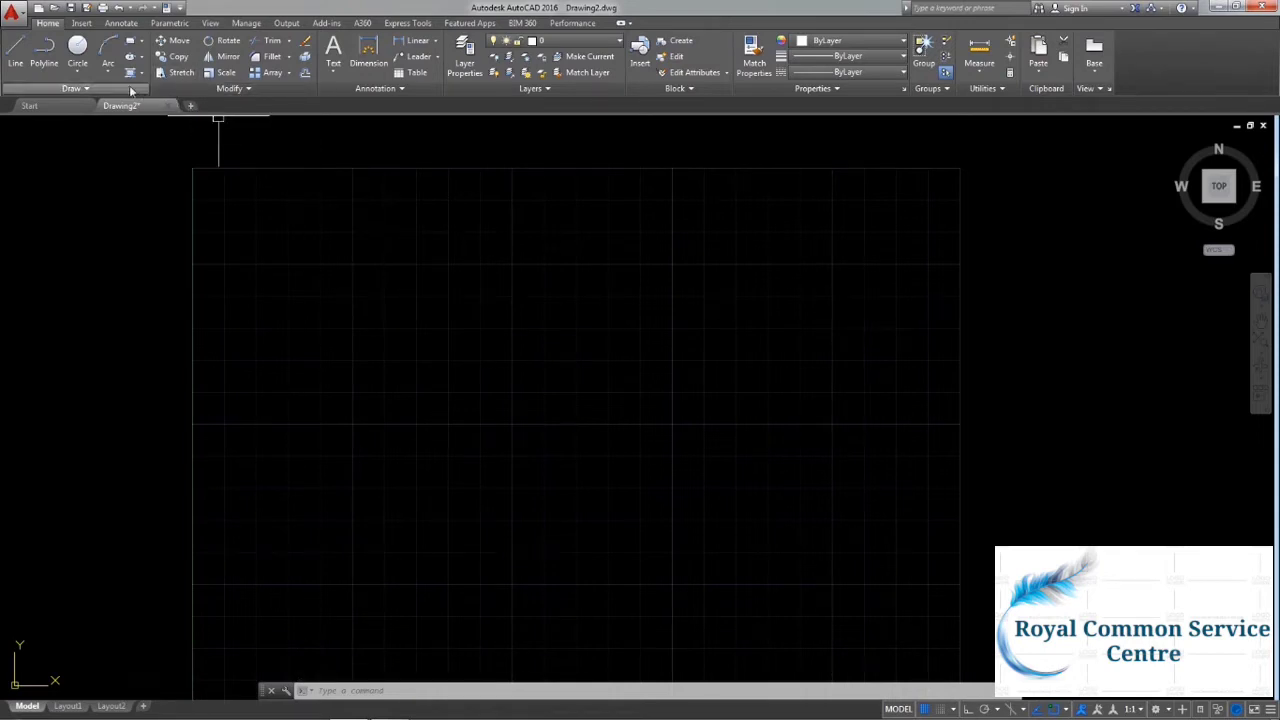
Draw a wide horizontal crossbar rectangle and a narrow stem rectangle below its middle.
click(131, 43)
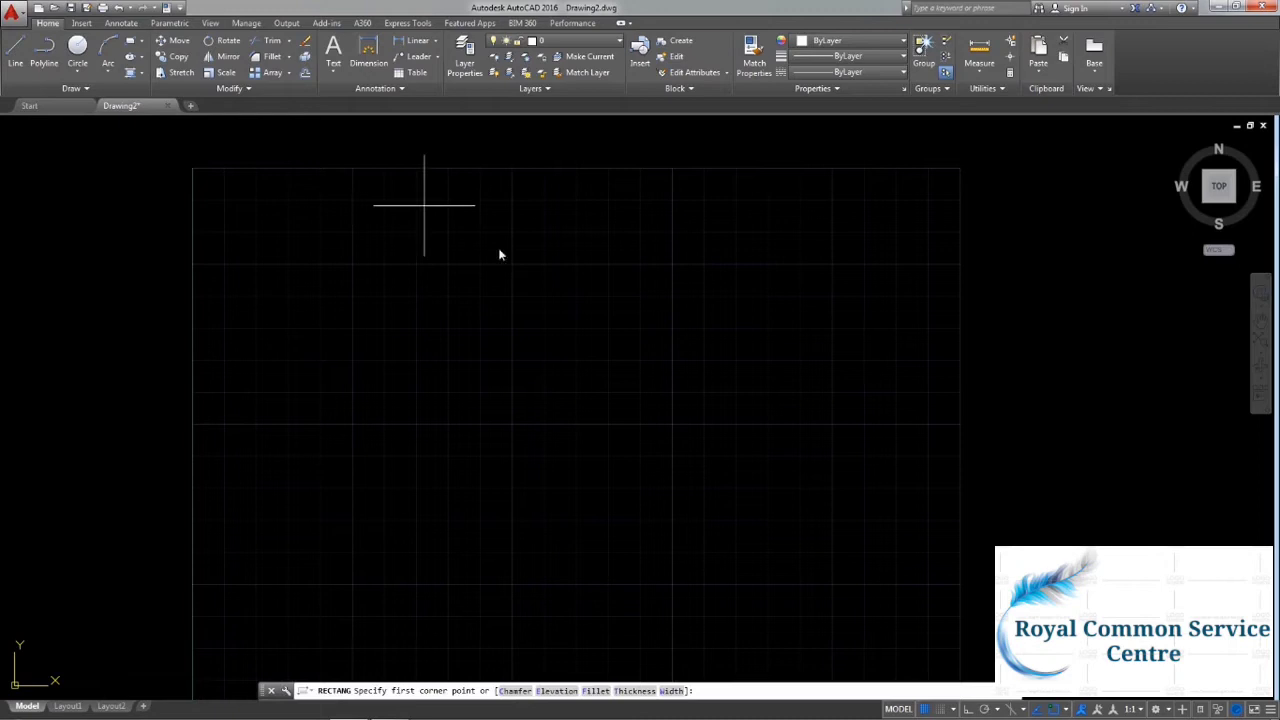
click(445, 261)
click(724, 295)
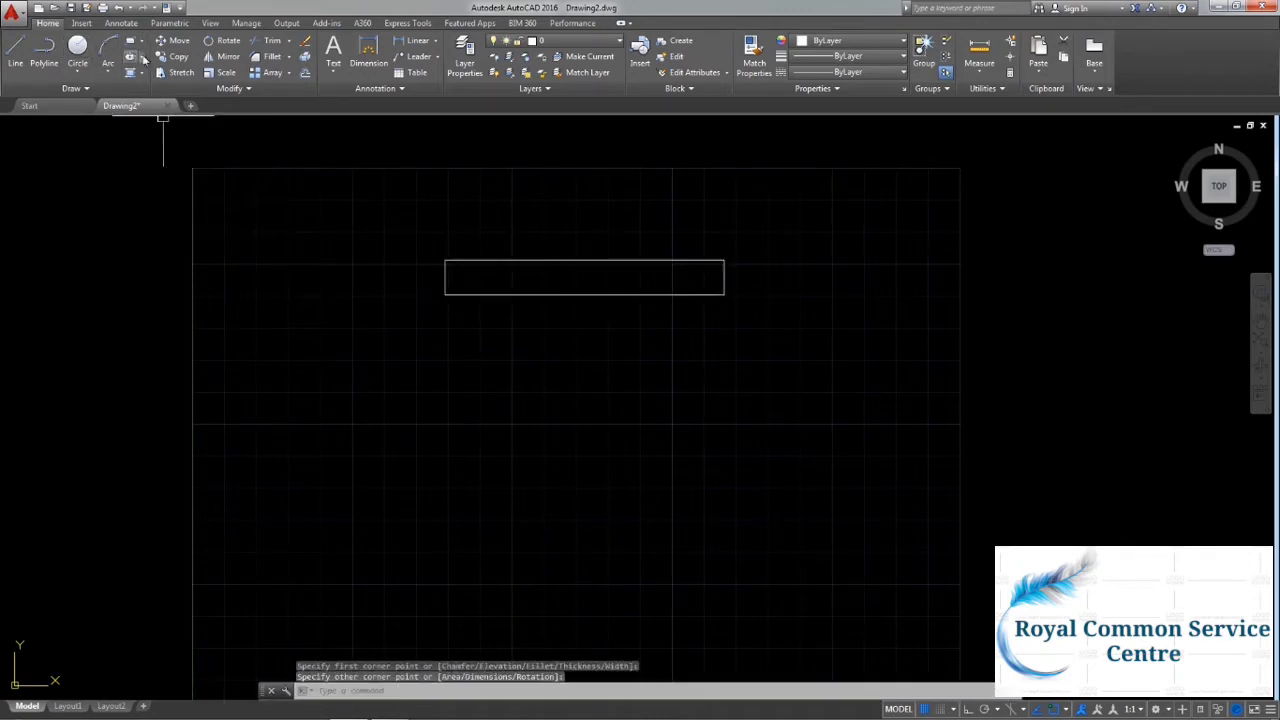
key(Return)
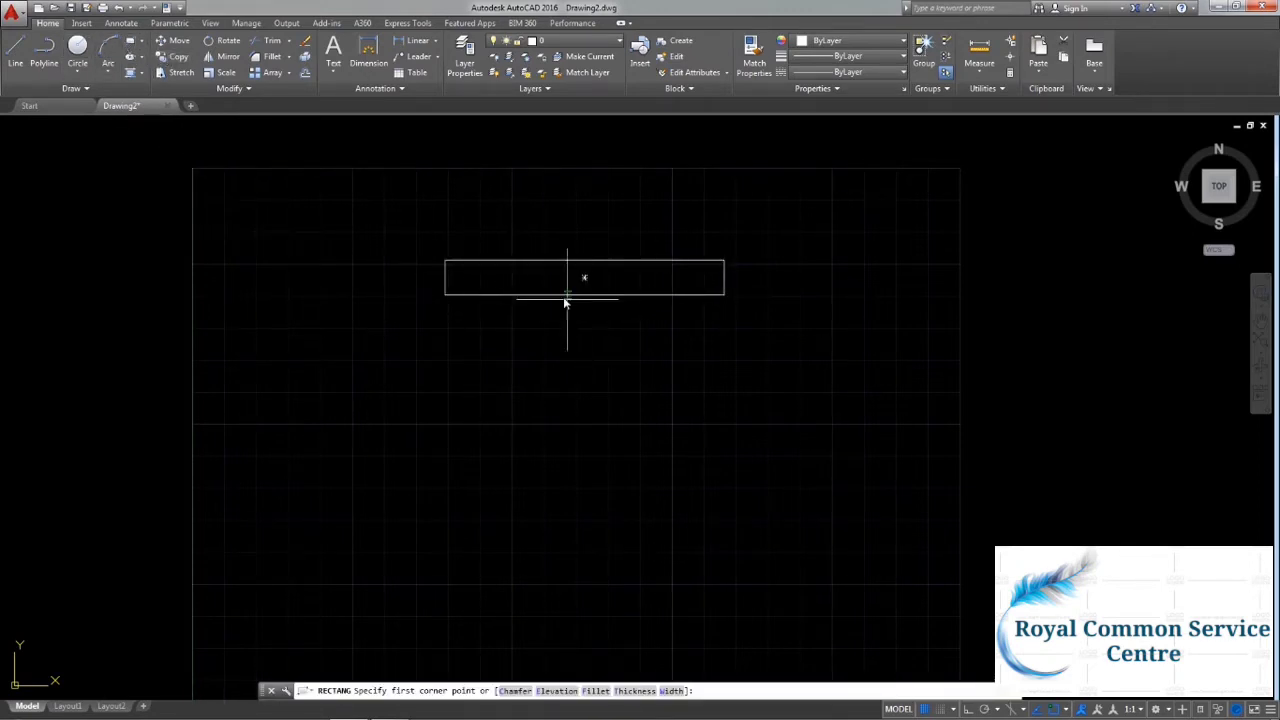
click(556, 295)
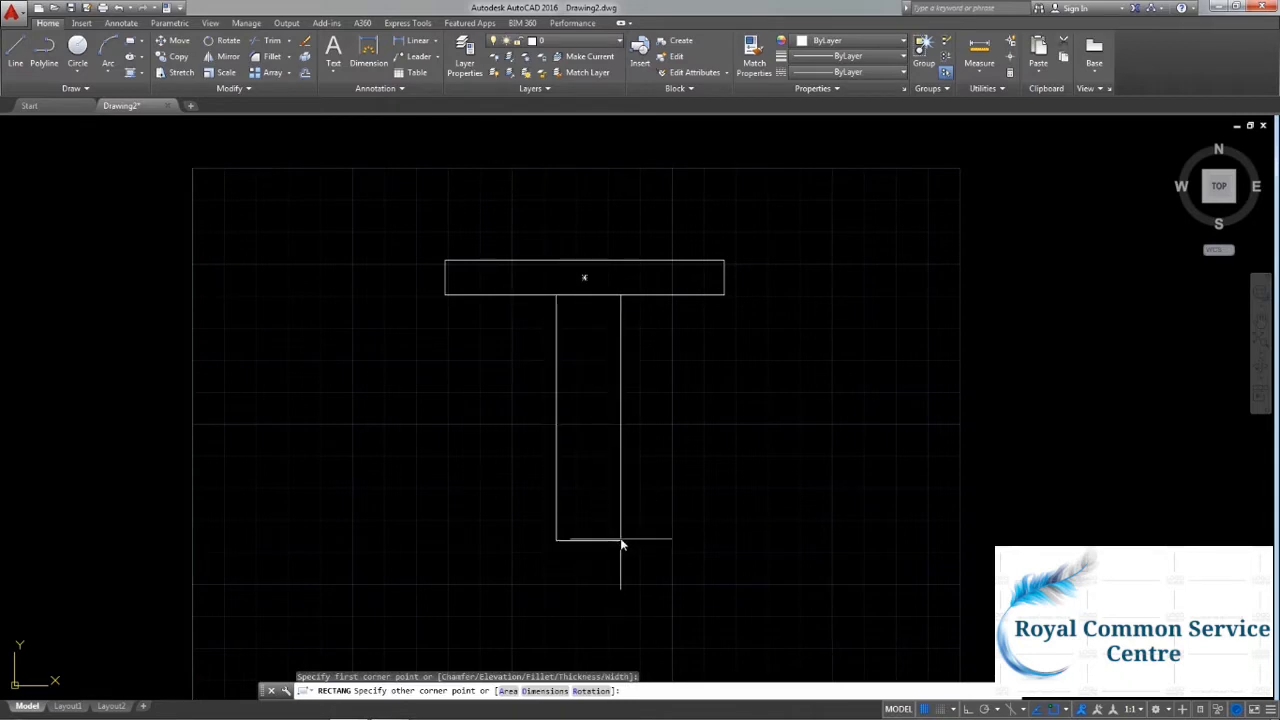
click(619, 524)
middle_drag(706, 386, 713, 374)
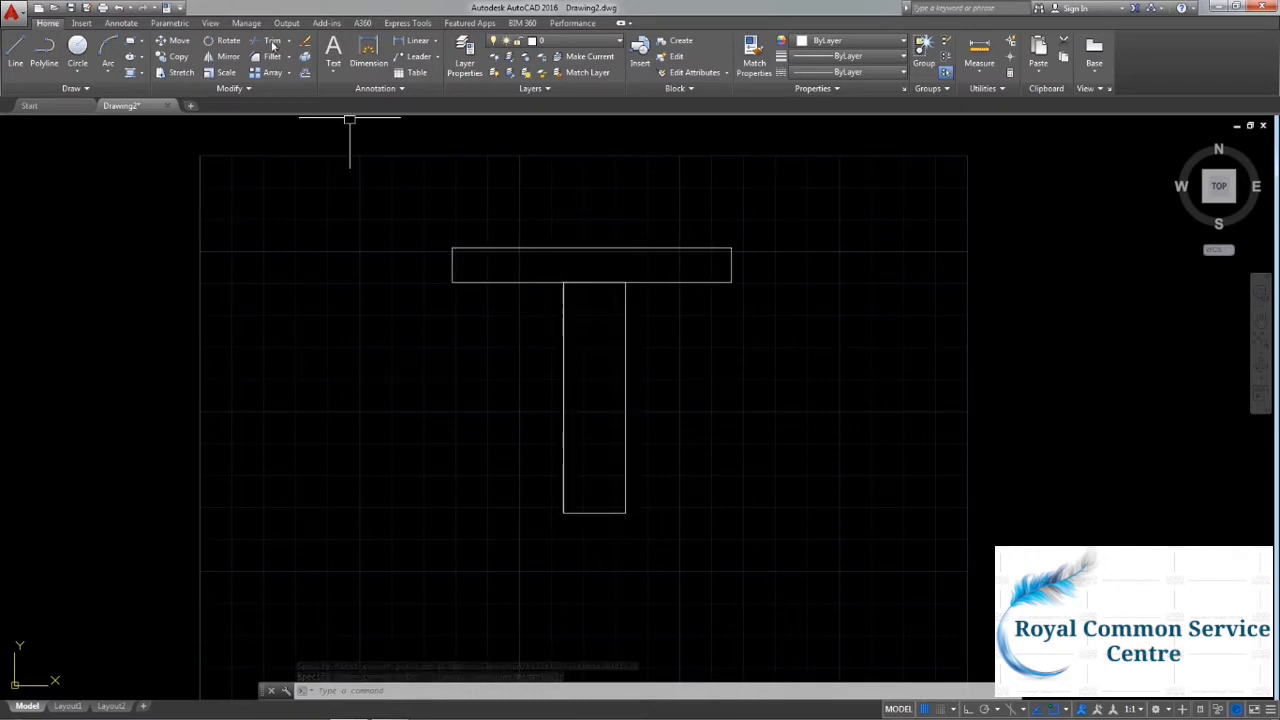
click(178, 73)
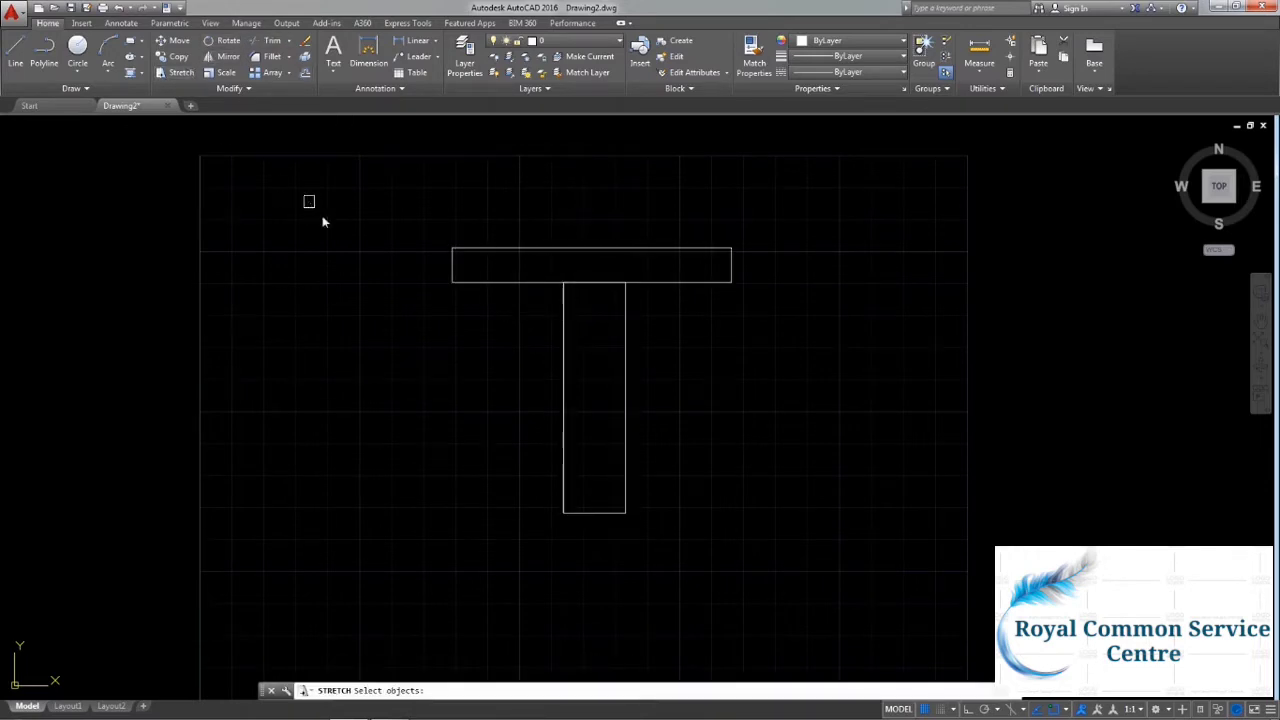
Stretch the stem's bottom end downward by 1 unit.
click(723, 581)
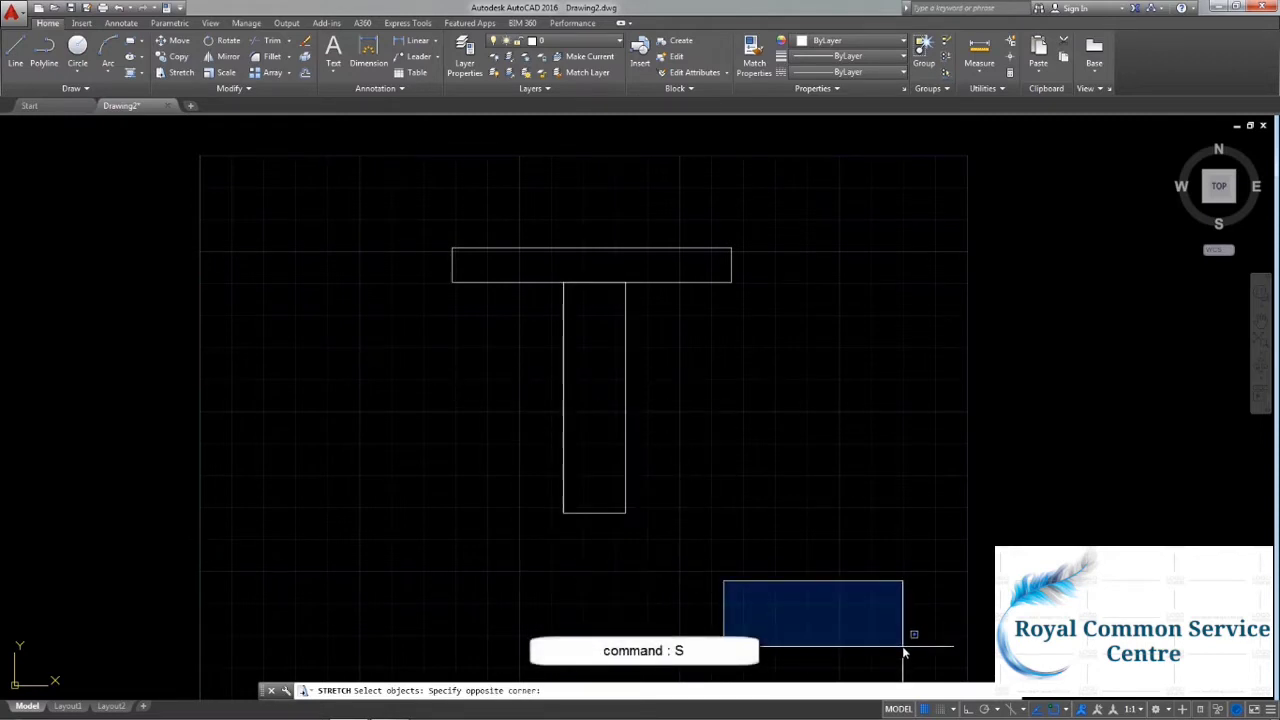
click(522, 399)
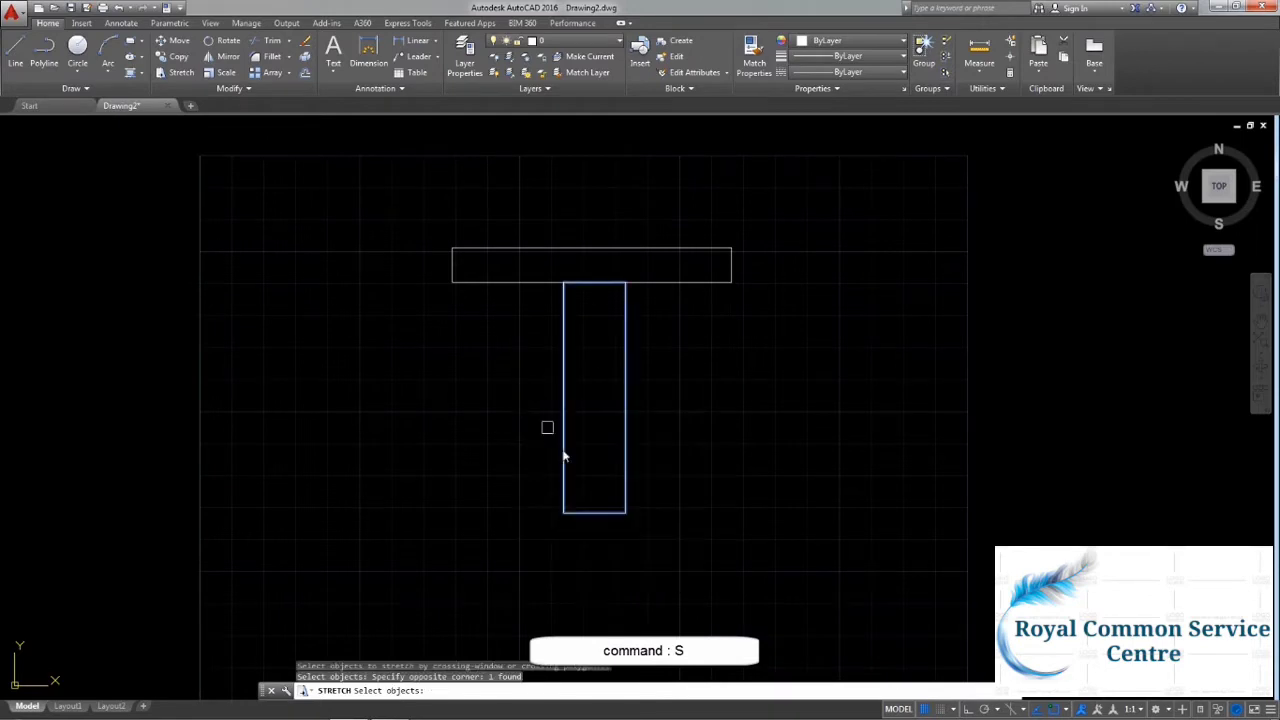
key(Return)
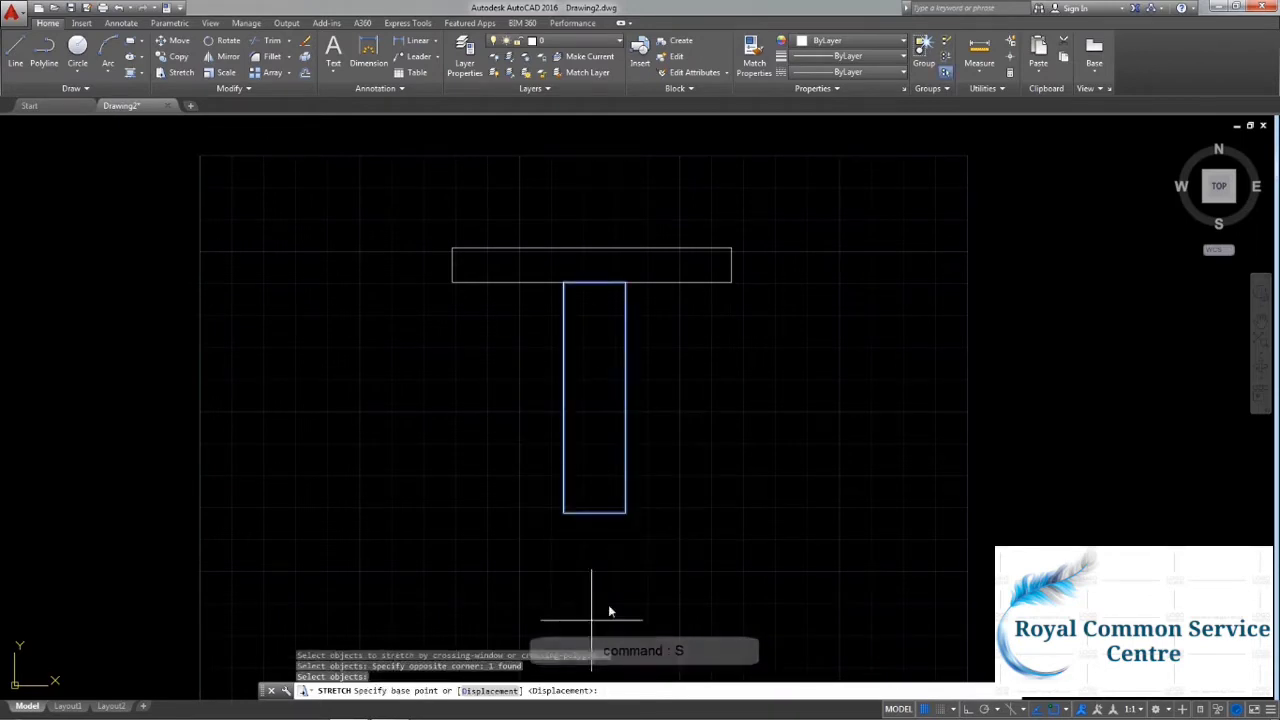
click(595, 513)
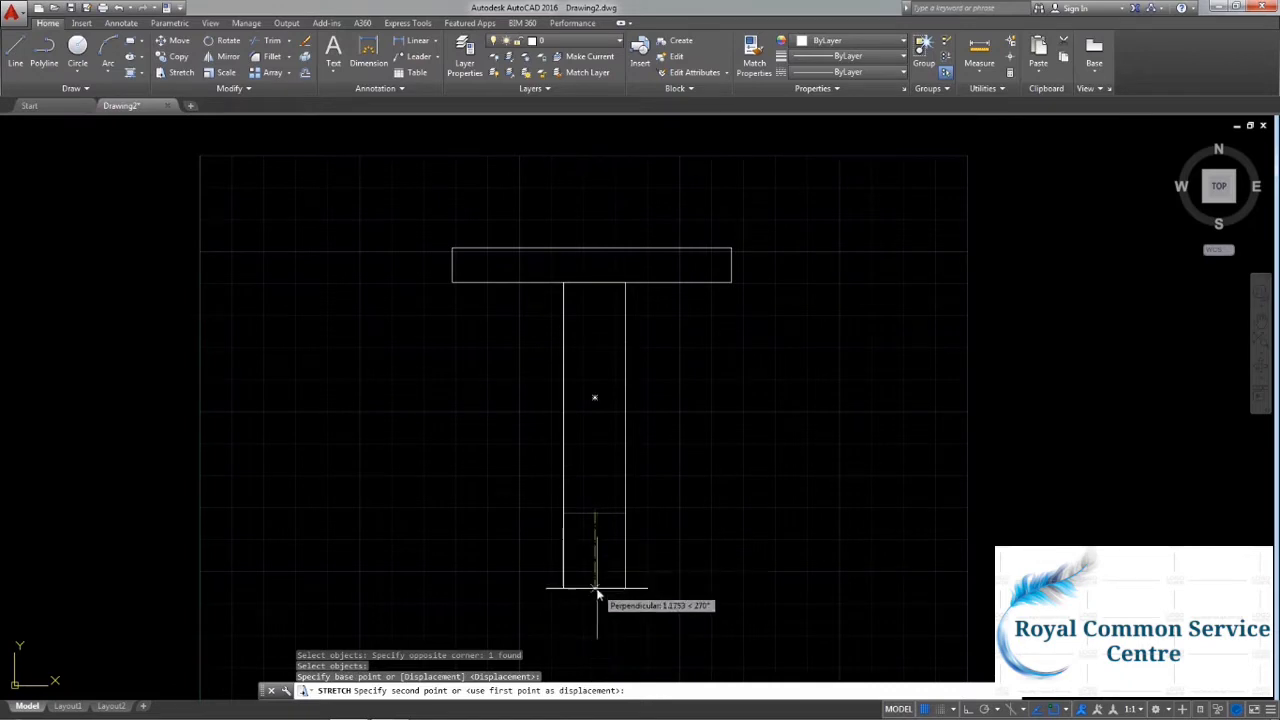
text(1)
key(Return)
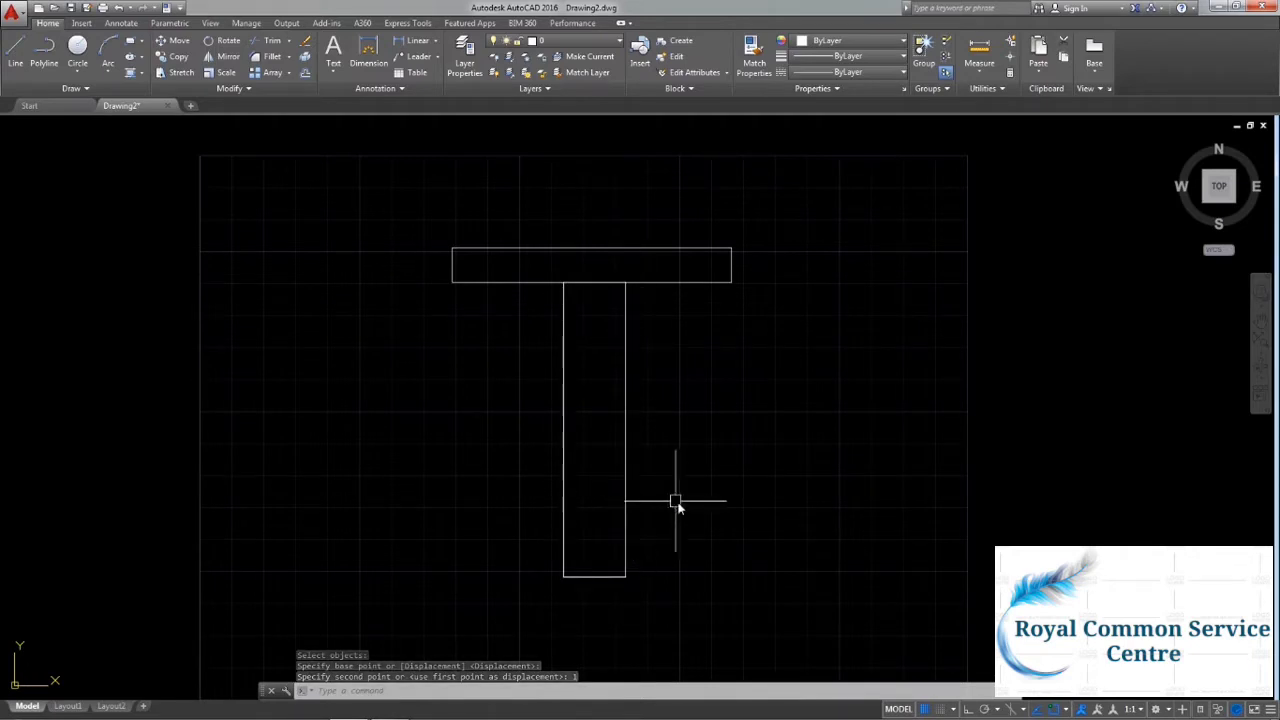
Stretch the stem's bottom again with a 2.5-unit displacement upward.
text(s)
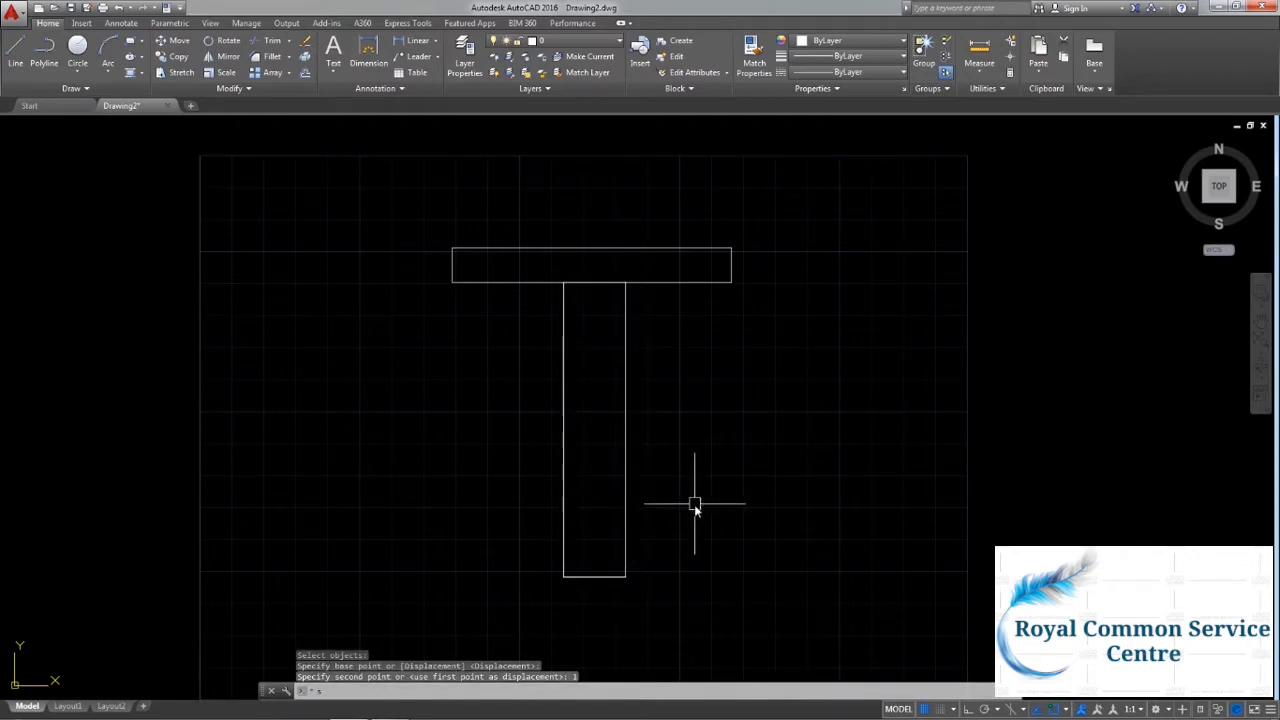
key(Return)
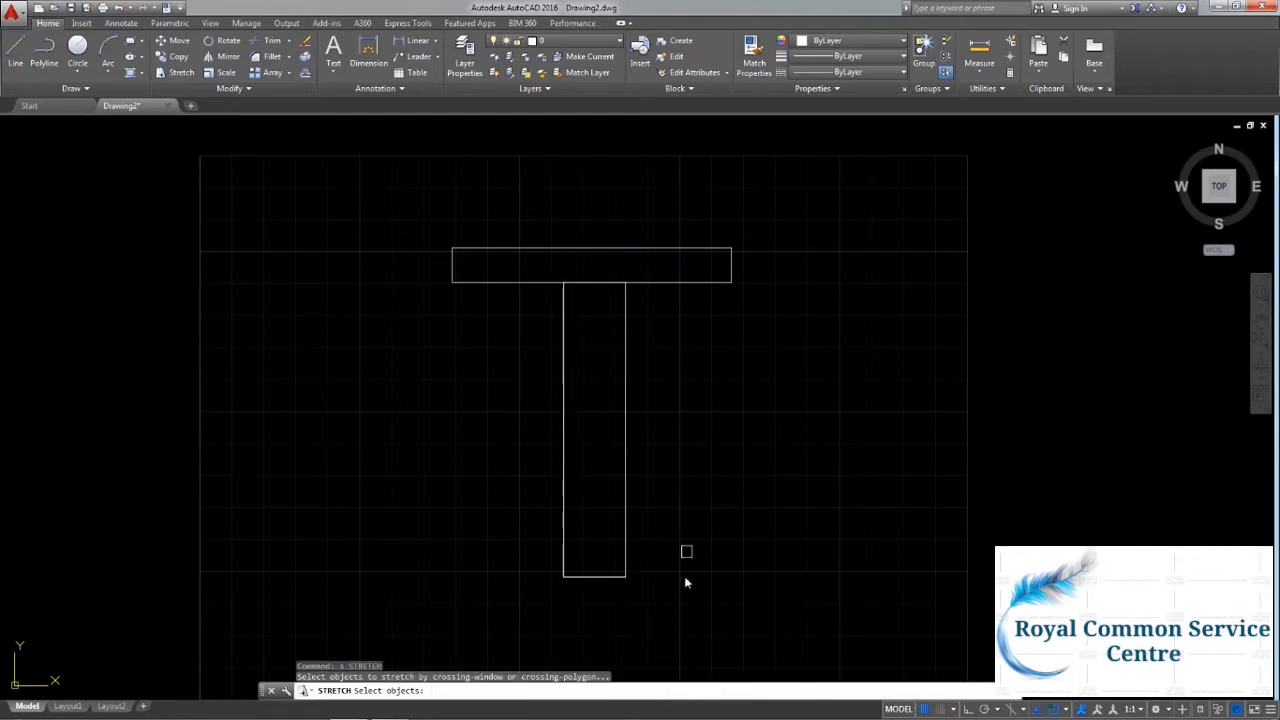
click(680, 608)
click(514, 426)
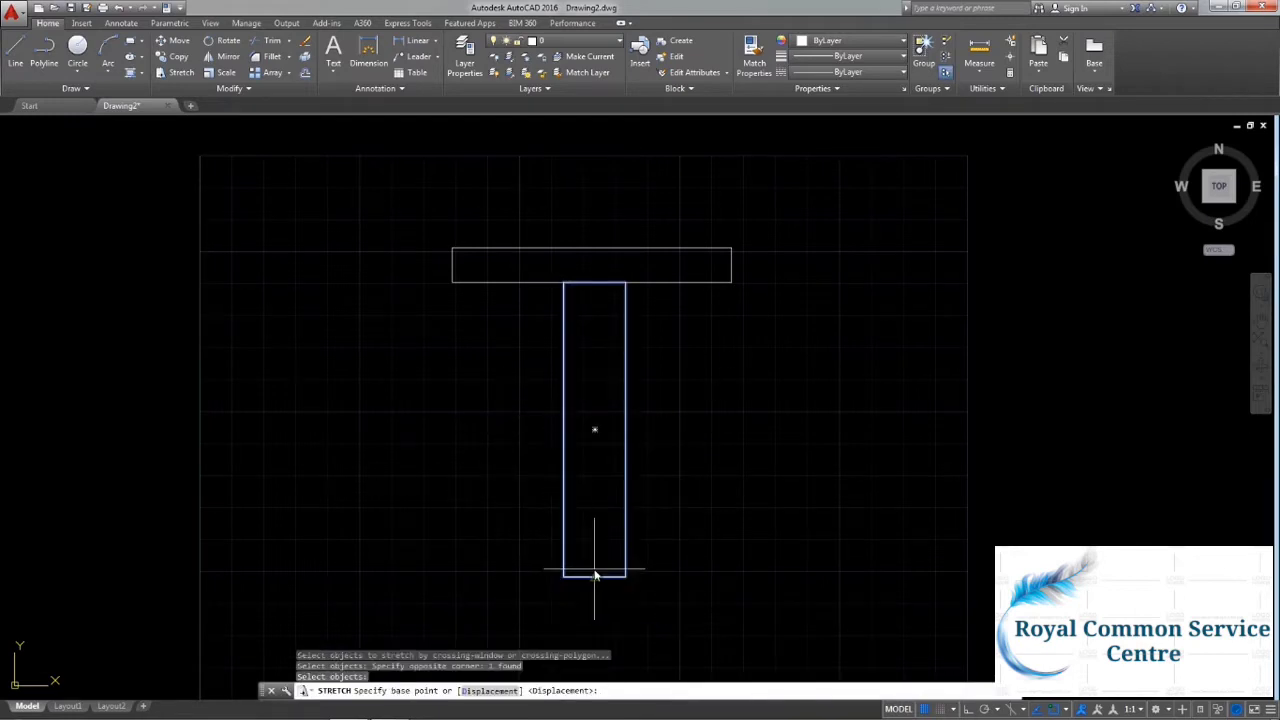
click(595, 577)
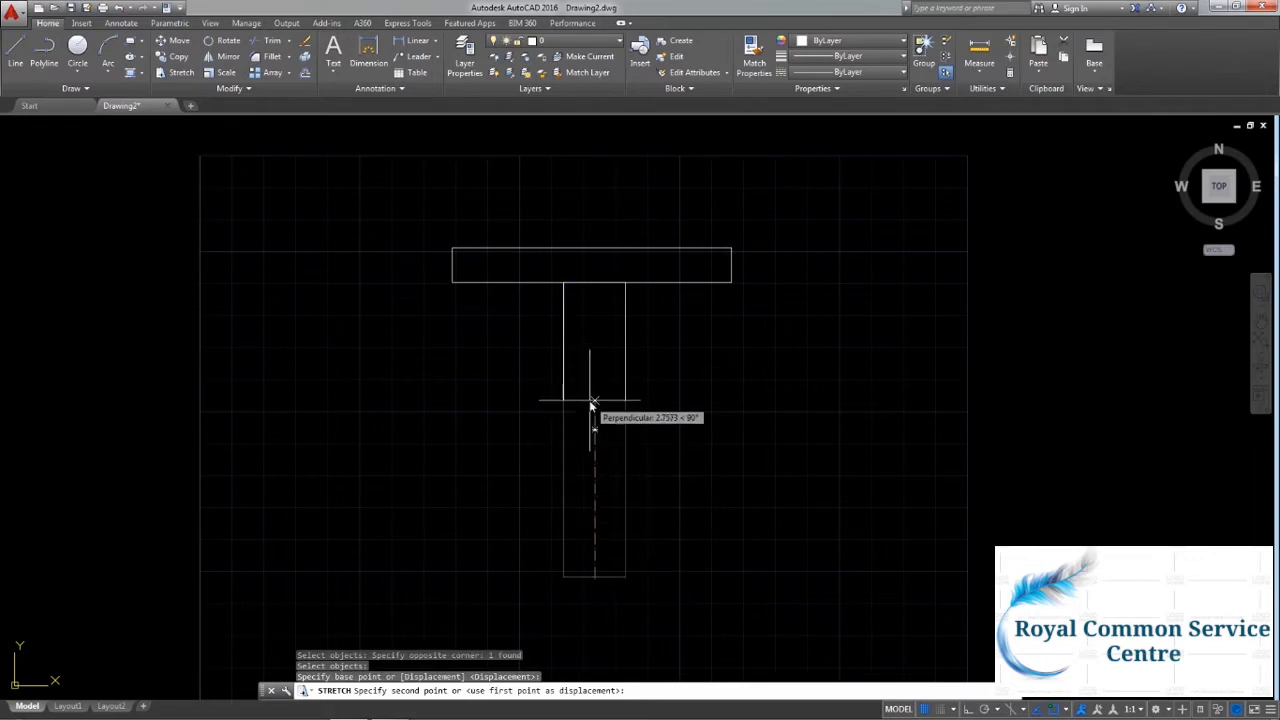
text(2.5)
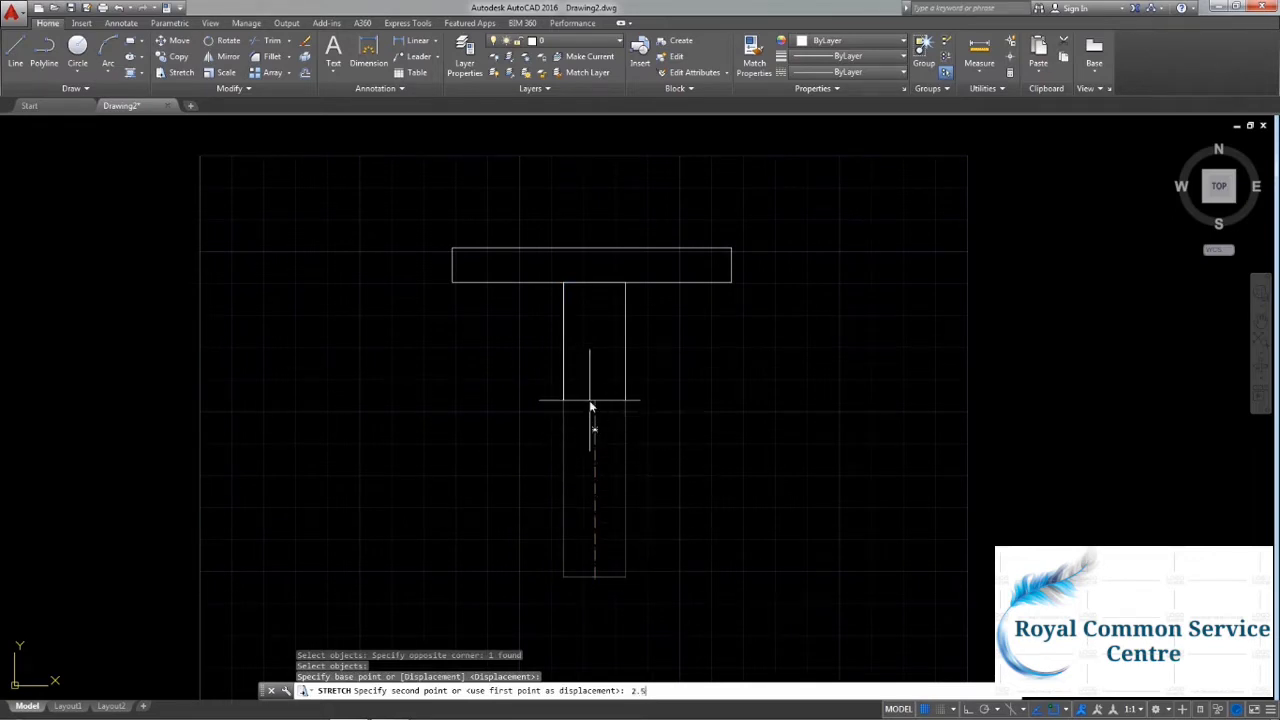
key(Return)
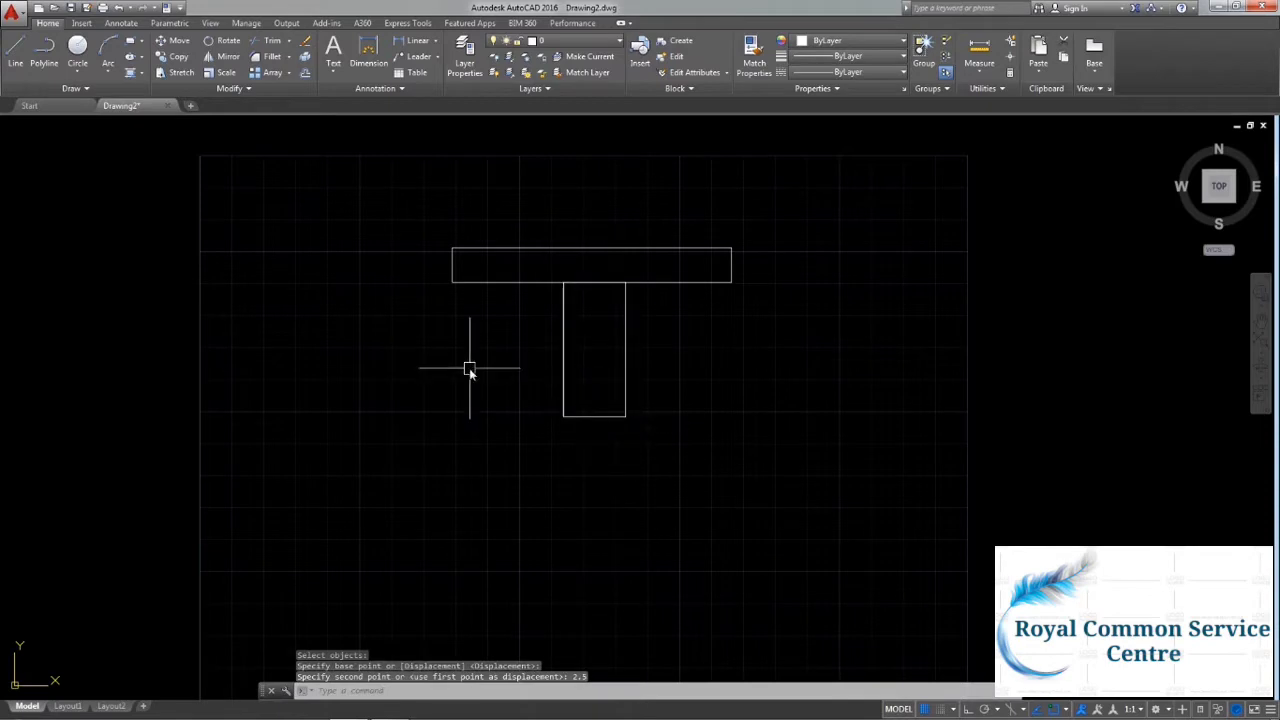
scroll(451, 323, up, 2)
middle_drag(546, 314, 486, 323)
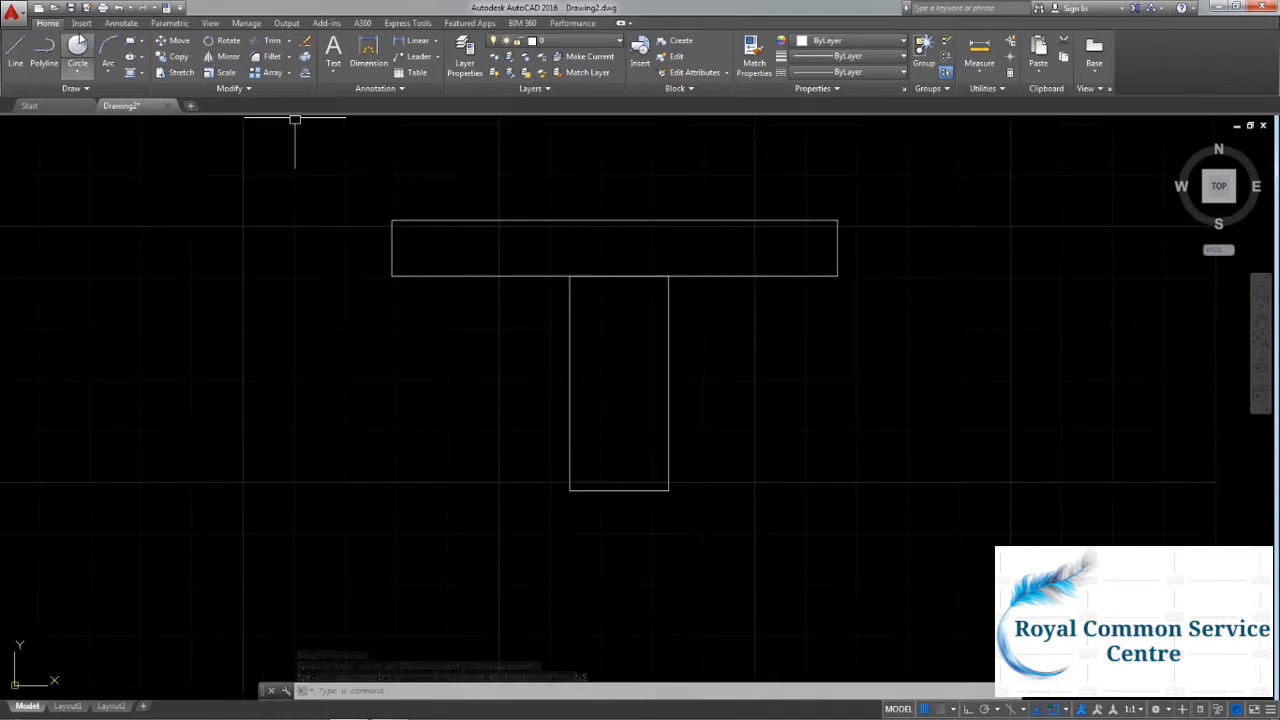
Draw three Ortho line sides of a small narrow rectangle up from the stem's bottom edge.
click(15, 50)
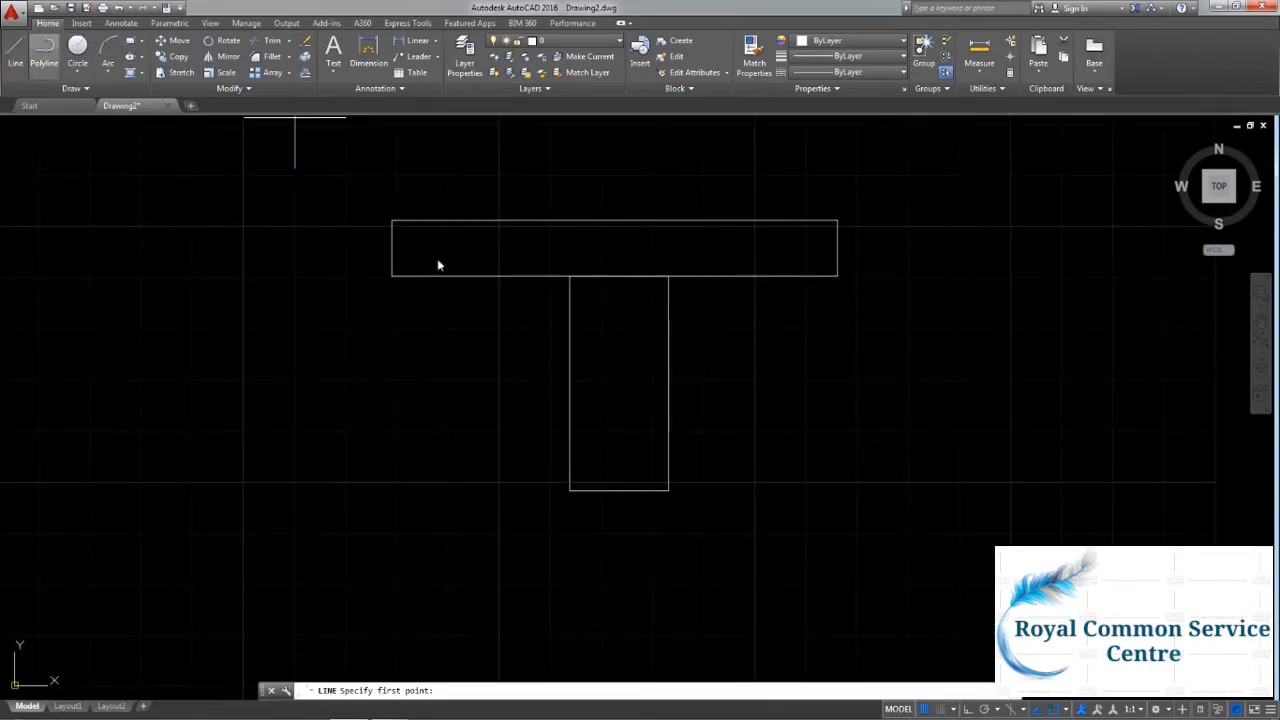
click(595, 490)
key(F8)
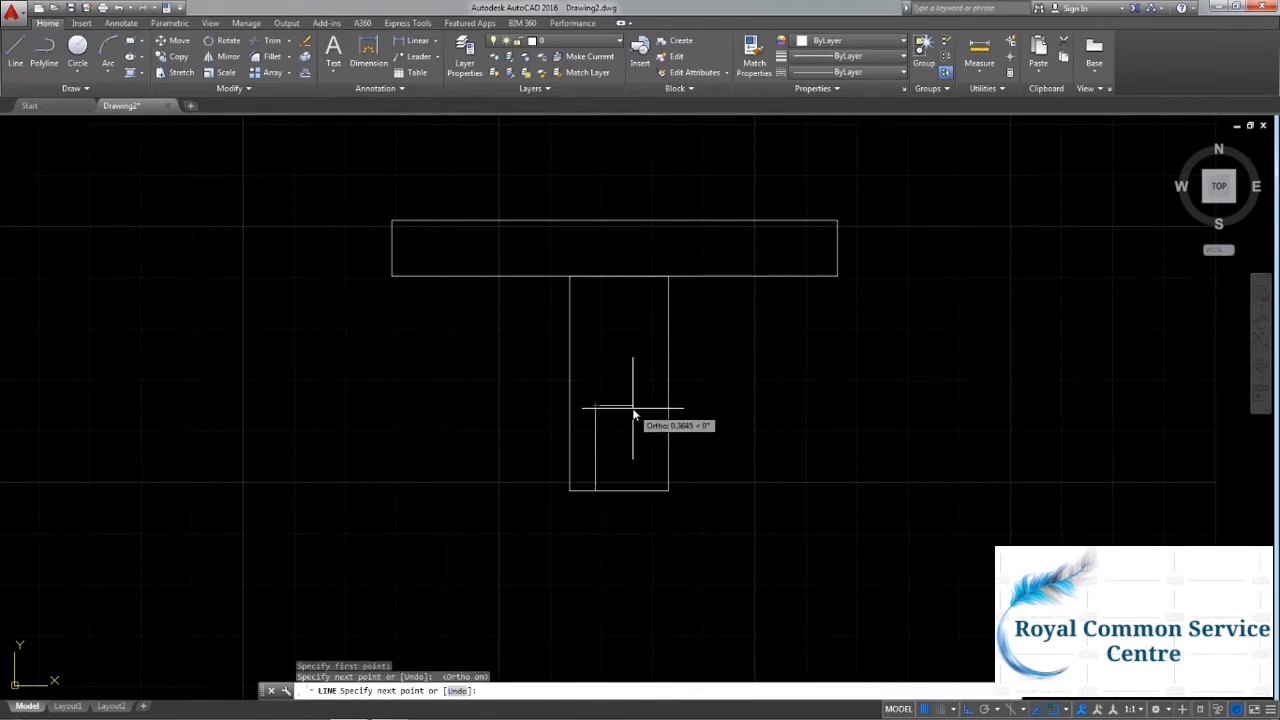
click(632, 408)
click(632, 405)
click(632, 490)
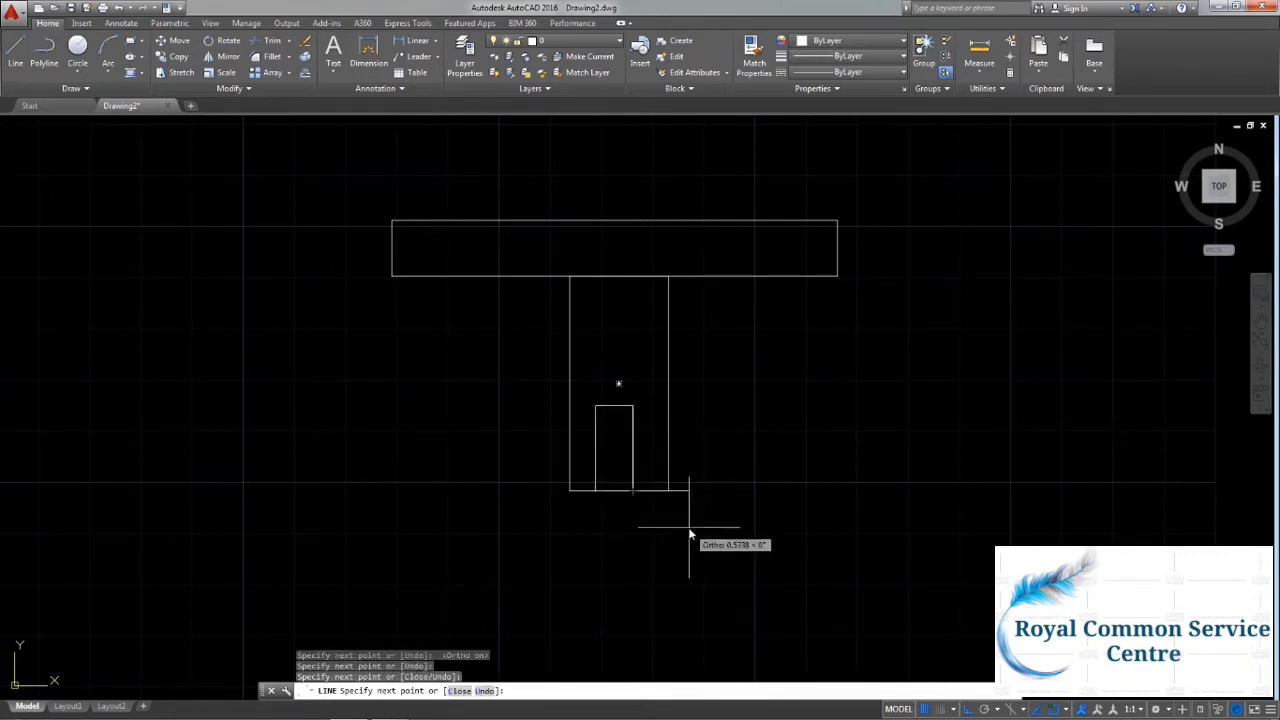
key(Return)
middle_drag(766, 434, 735, 399)
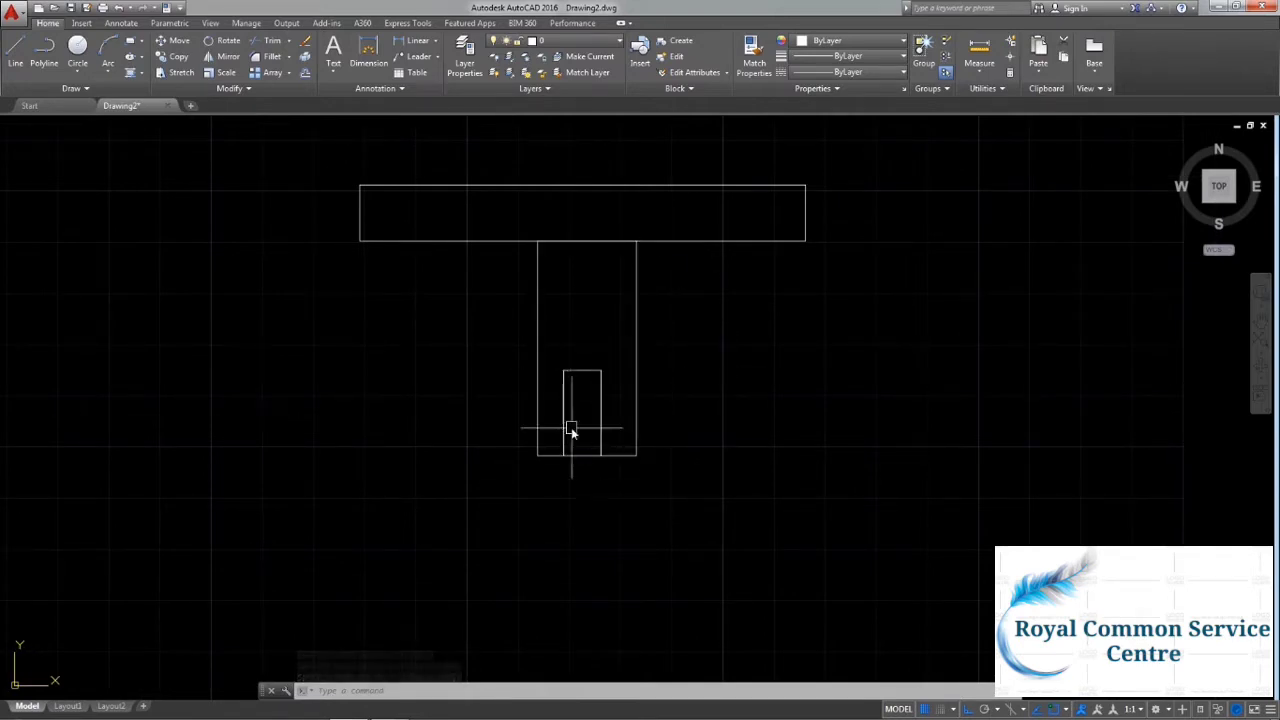
middle_drag(571, 428, 587, 444)
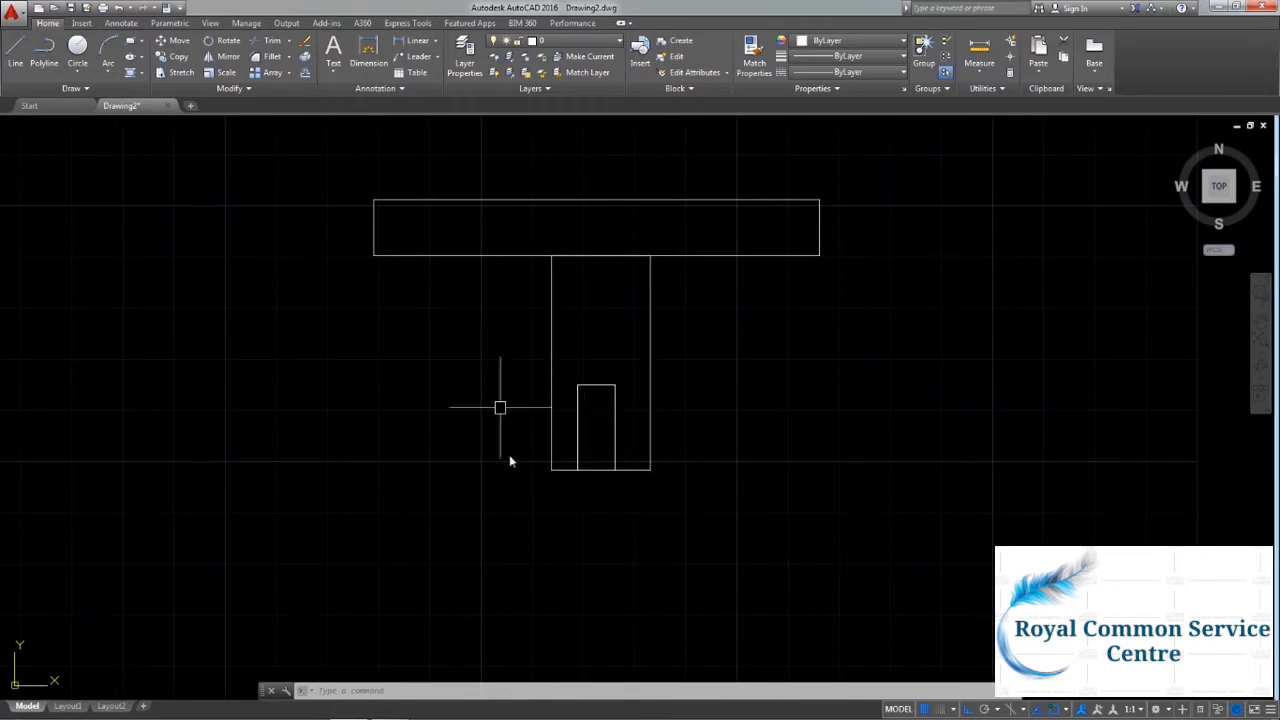
Start a Stretch with a crossing window around the lower stem.
text(s)
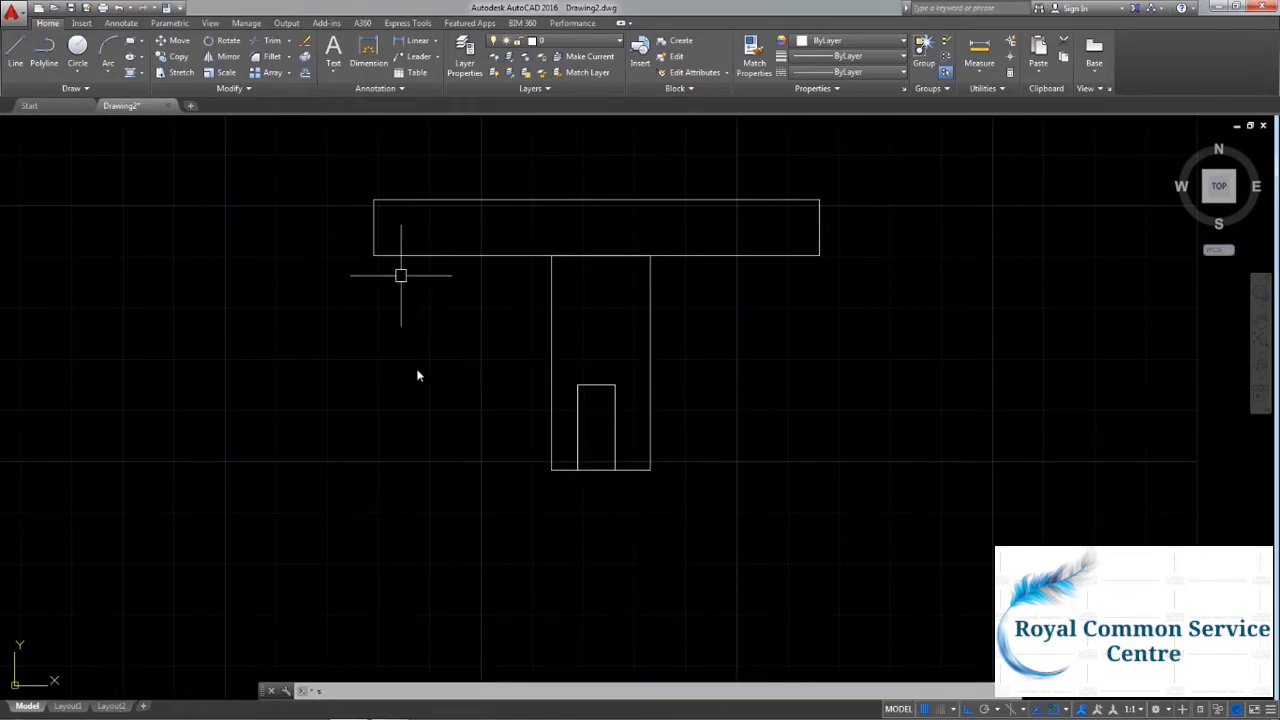
key(Return)
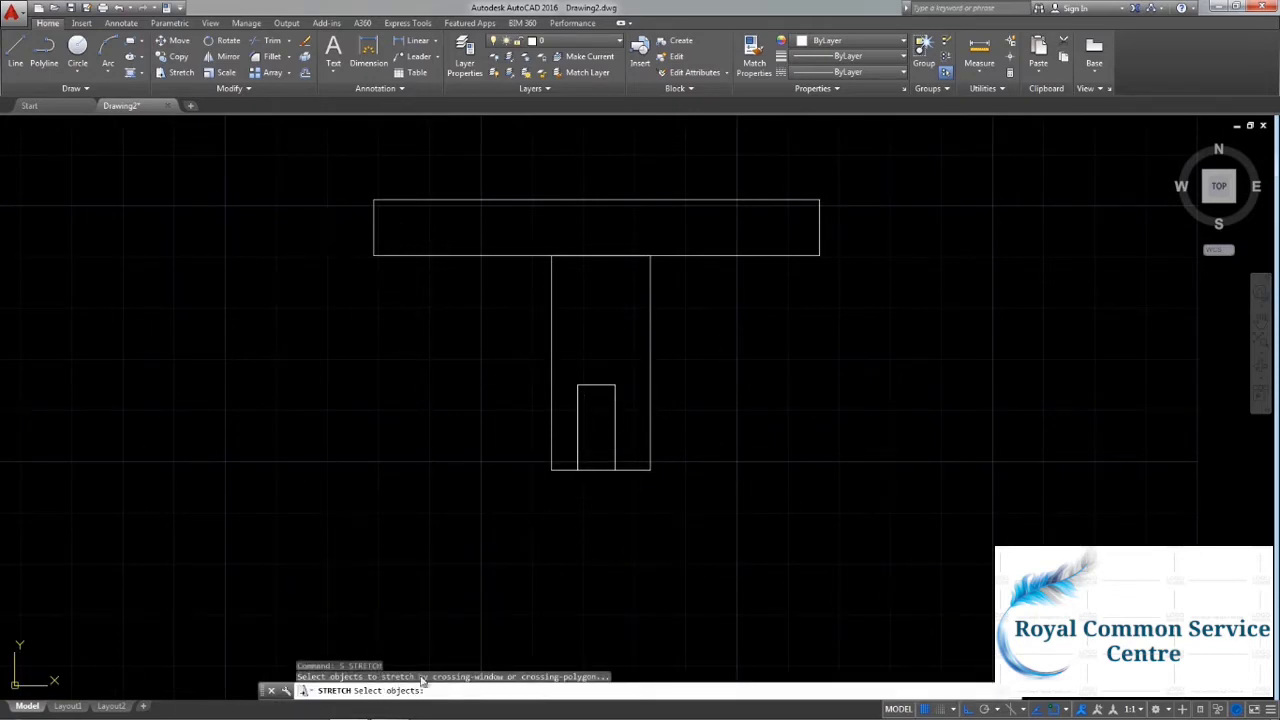
click(736, 505)
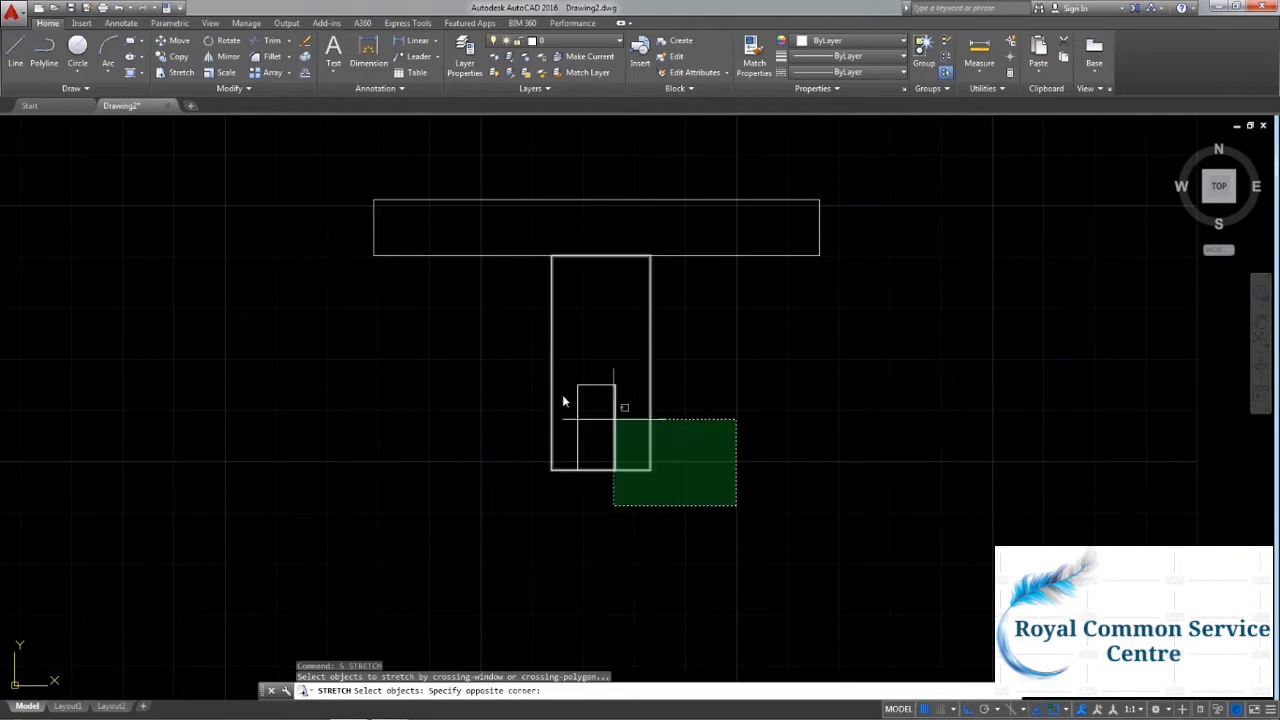
Stretch the stem's bottom and inner rectangle downward from the bottom midpoint.
click(476, 353)
key(Return)
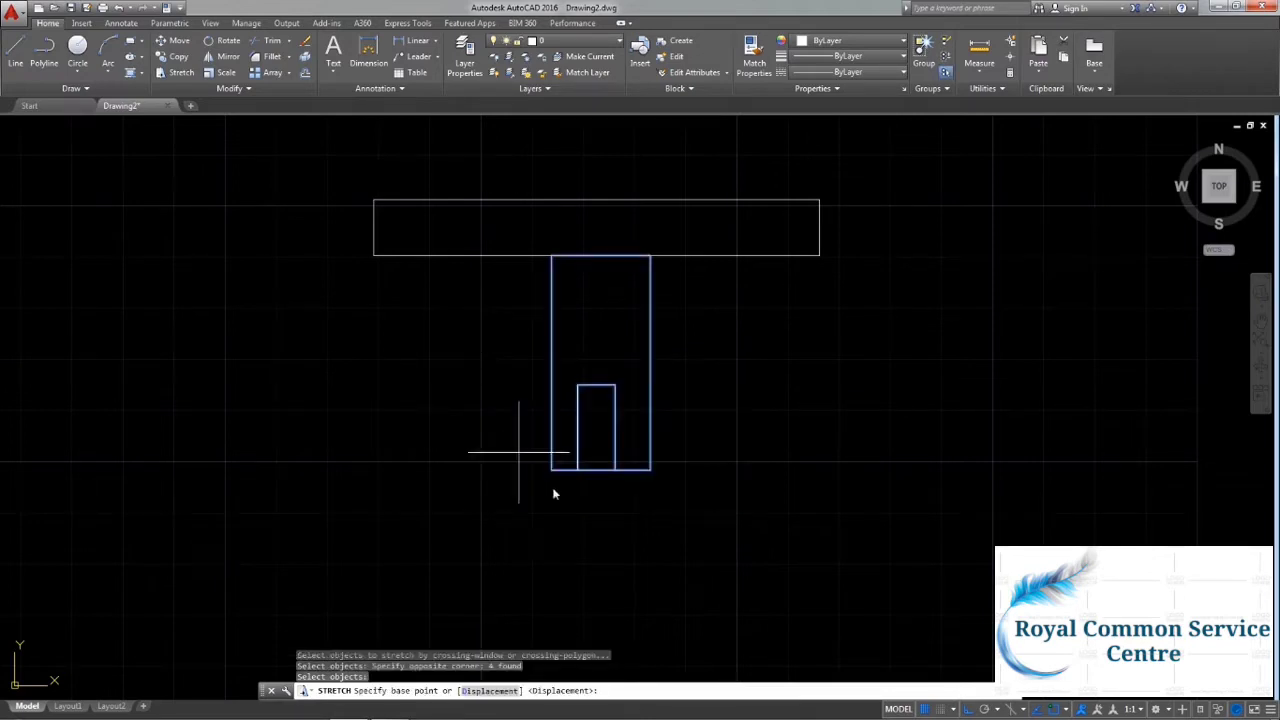
click(601, 471)
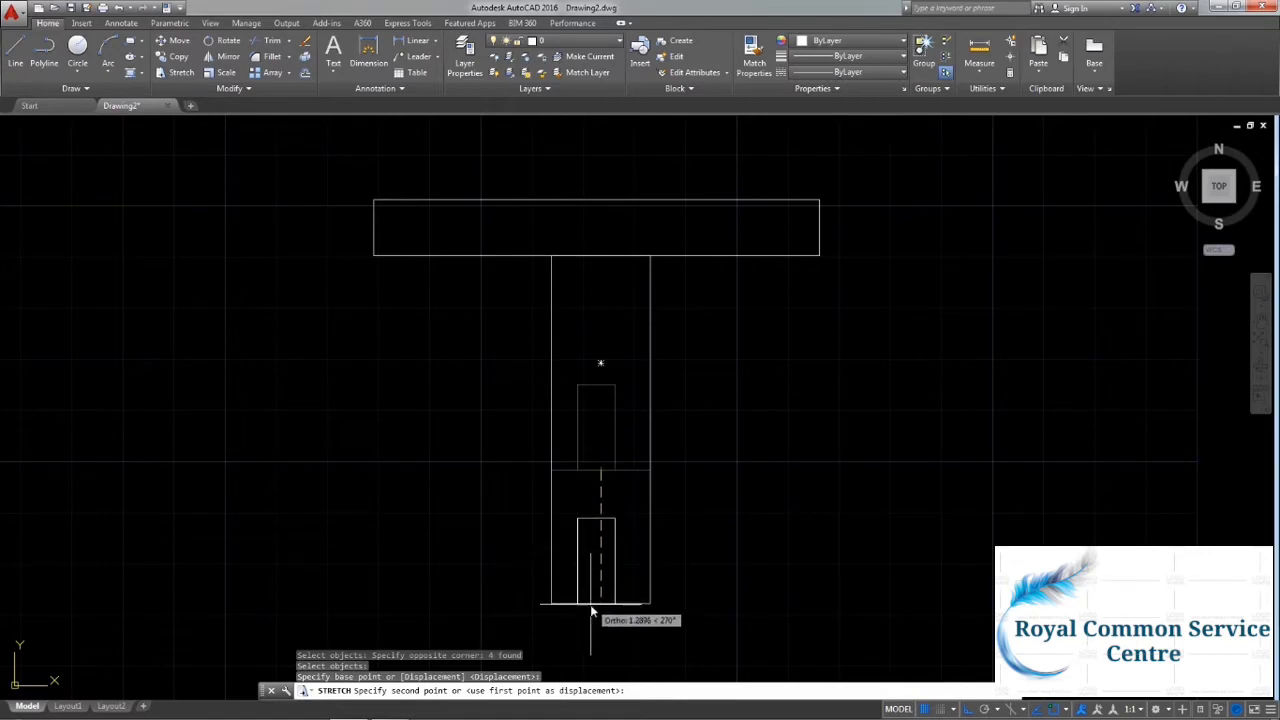
click(591, 571)
Stretch the stem's bottom back up past its start, leaving it shorter.
key(Return)
middle_drag(788, 443, 823, 429)
click(716, 627)
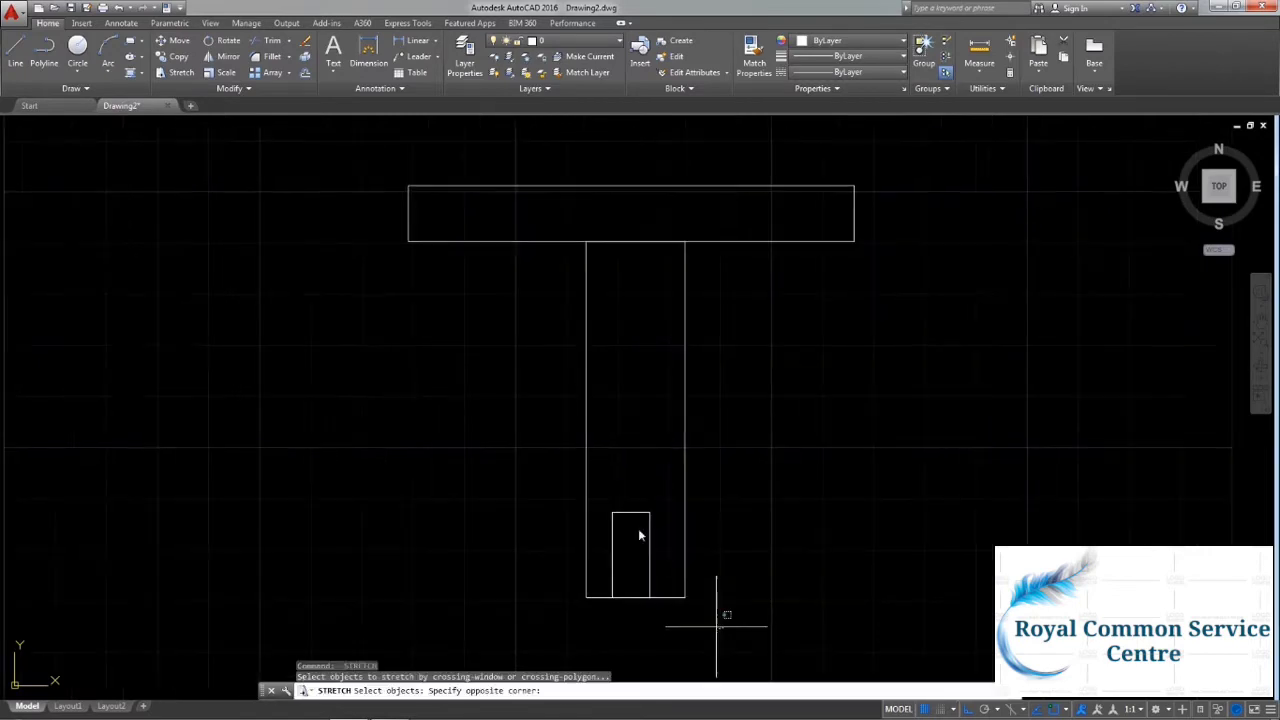
click(534, 428)
key(Return)
click(635, 602)
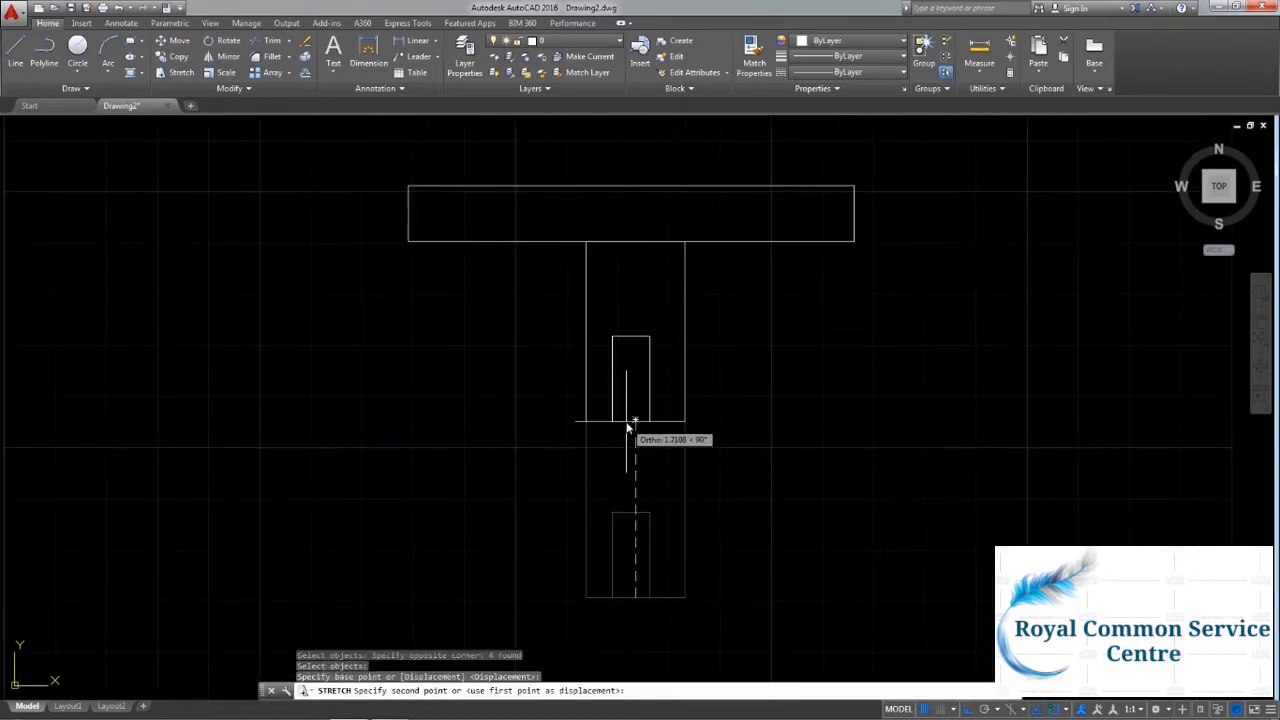
middle_drag(690, 447, 671, 506)
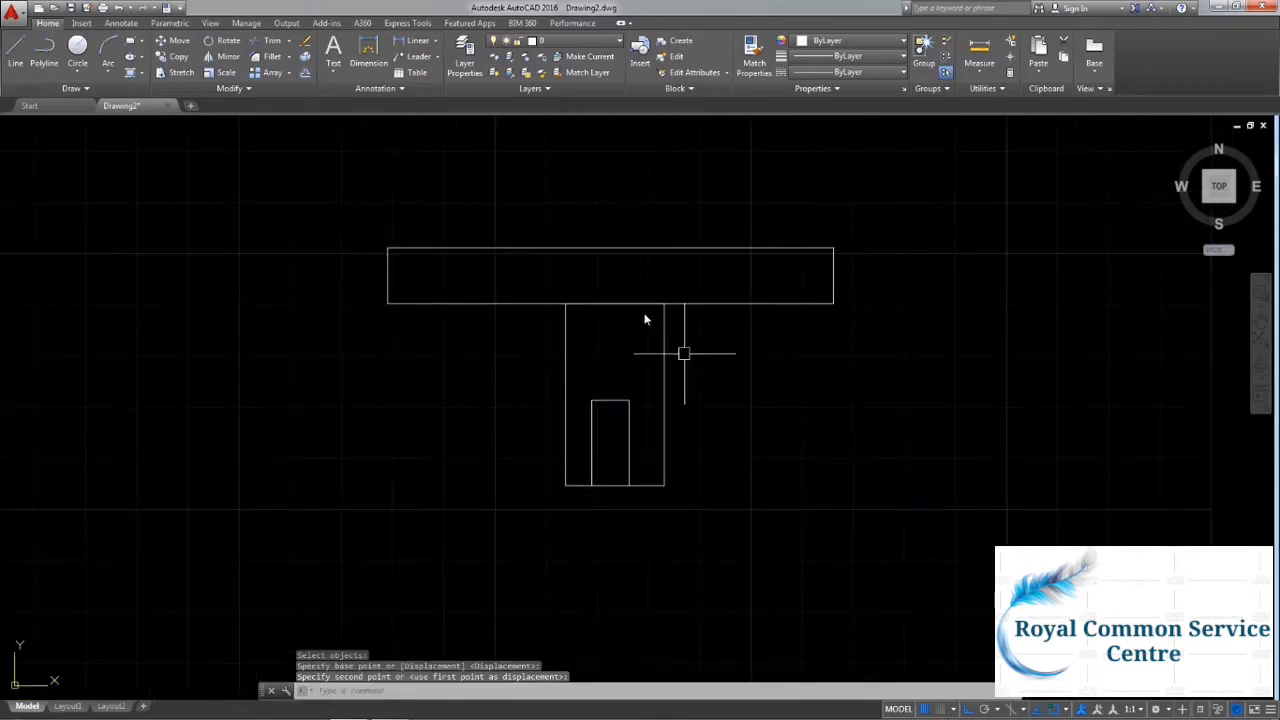
click(630, 402)
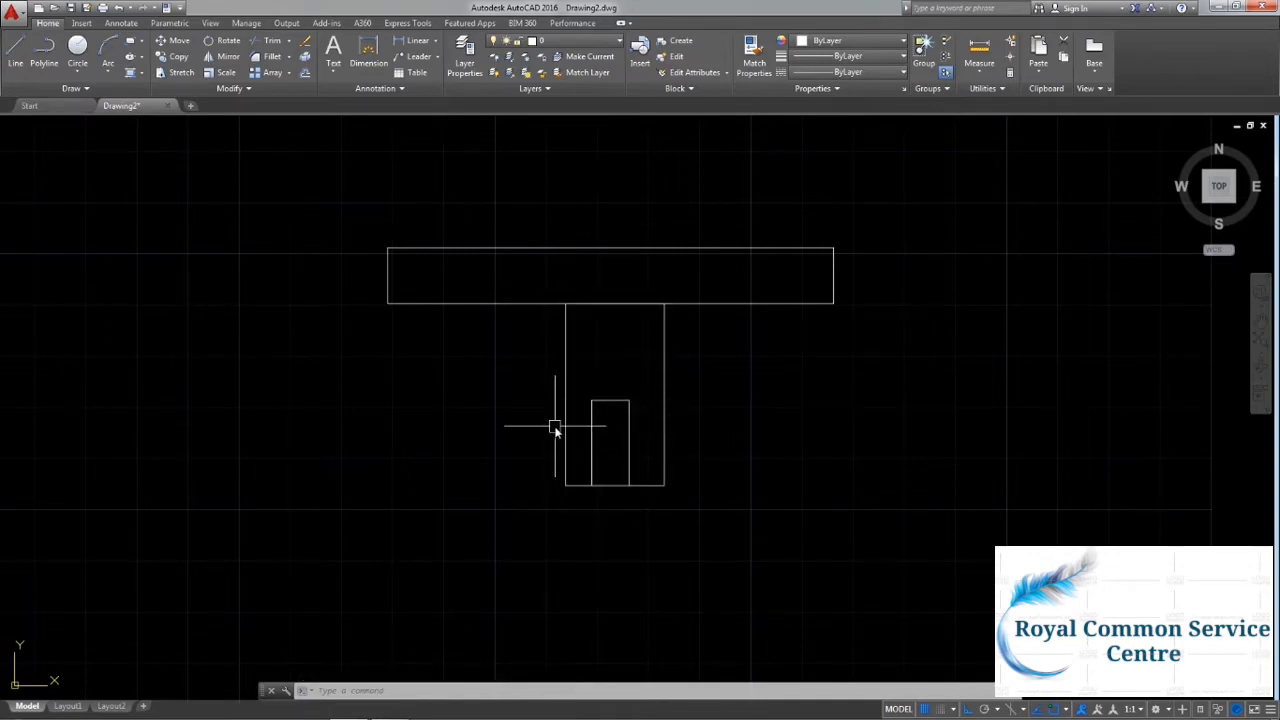
Stretch the stem's bottom far down, lengthening the stem and its inner rectangle.
text(s)
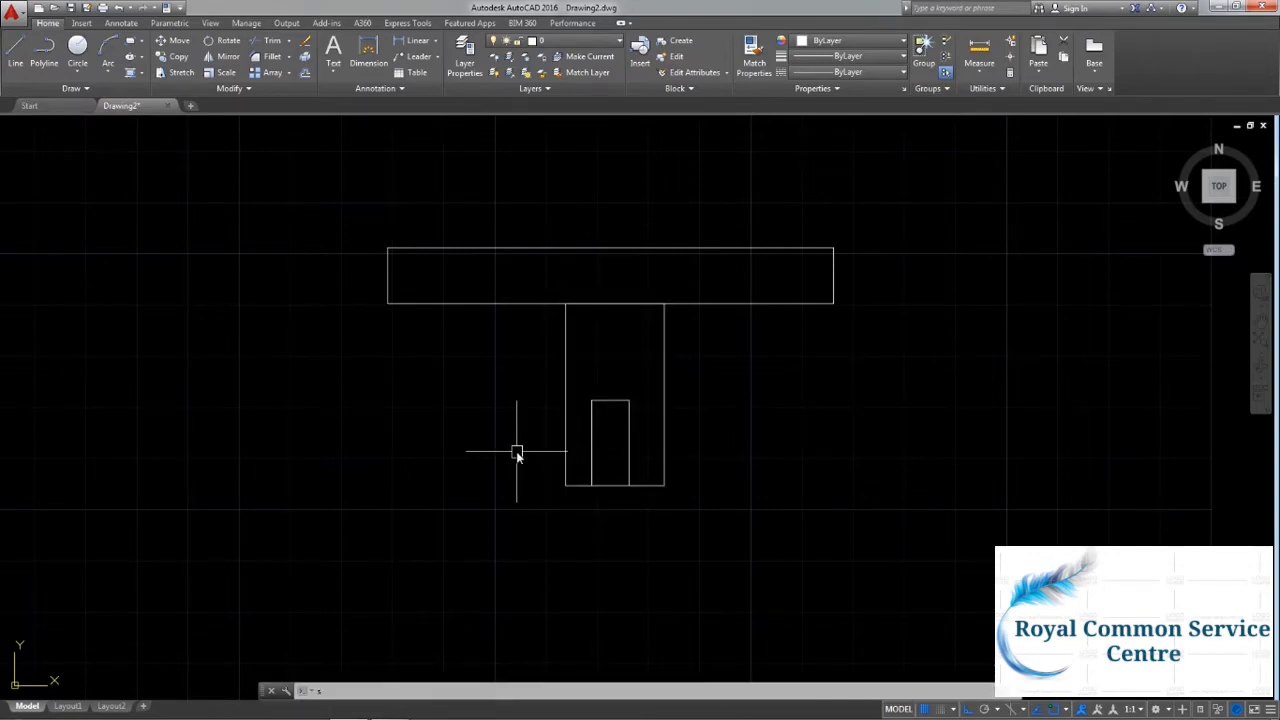
key(Return)
click(700, 540)
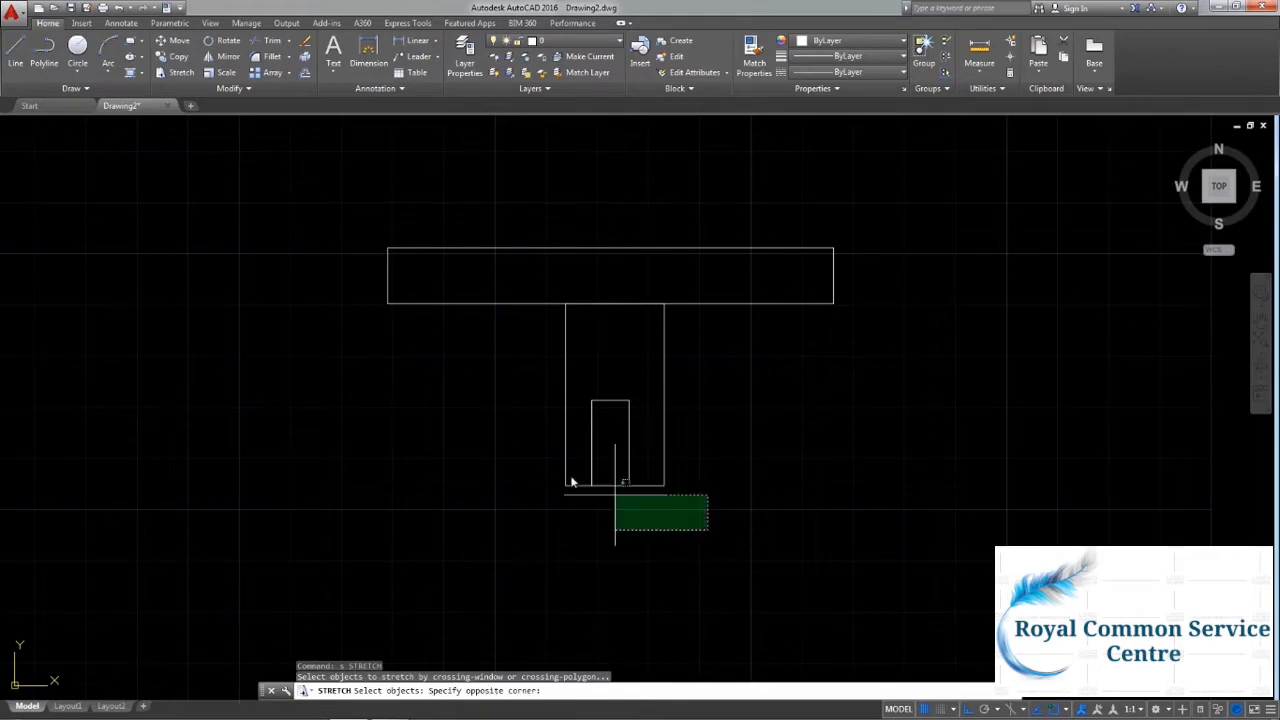
click(502, 445)
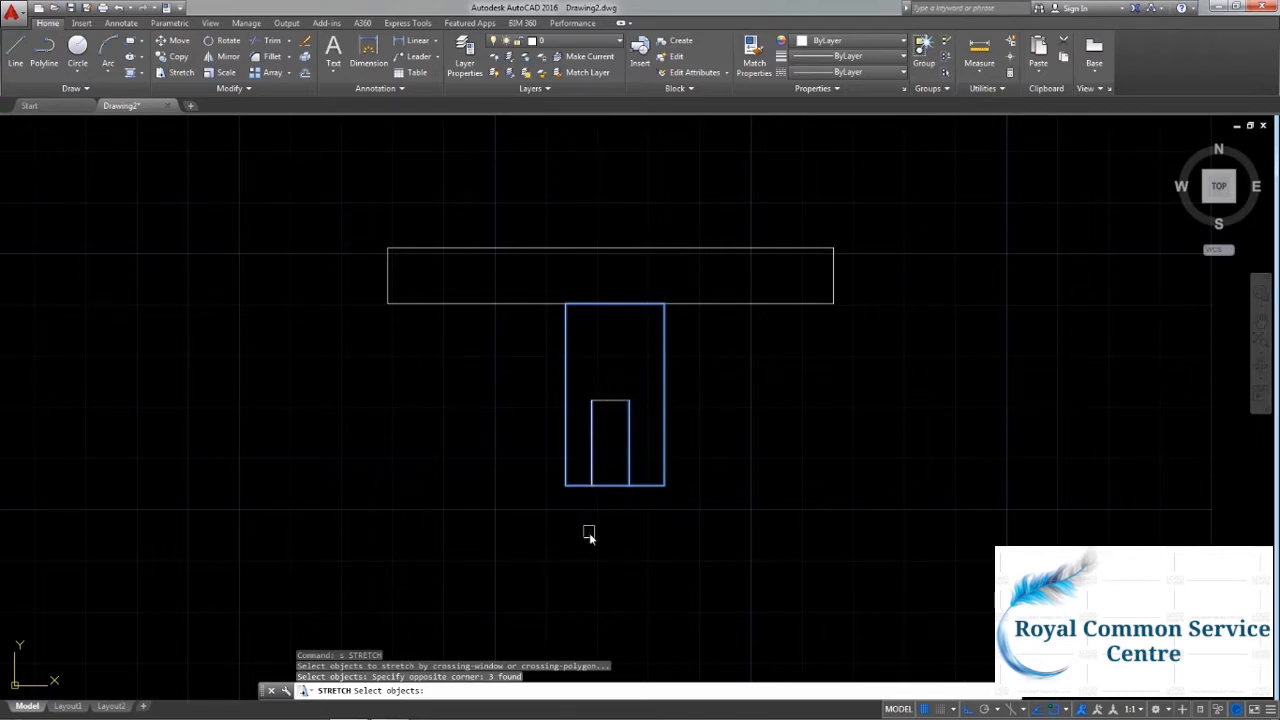
key(Return)
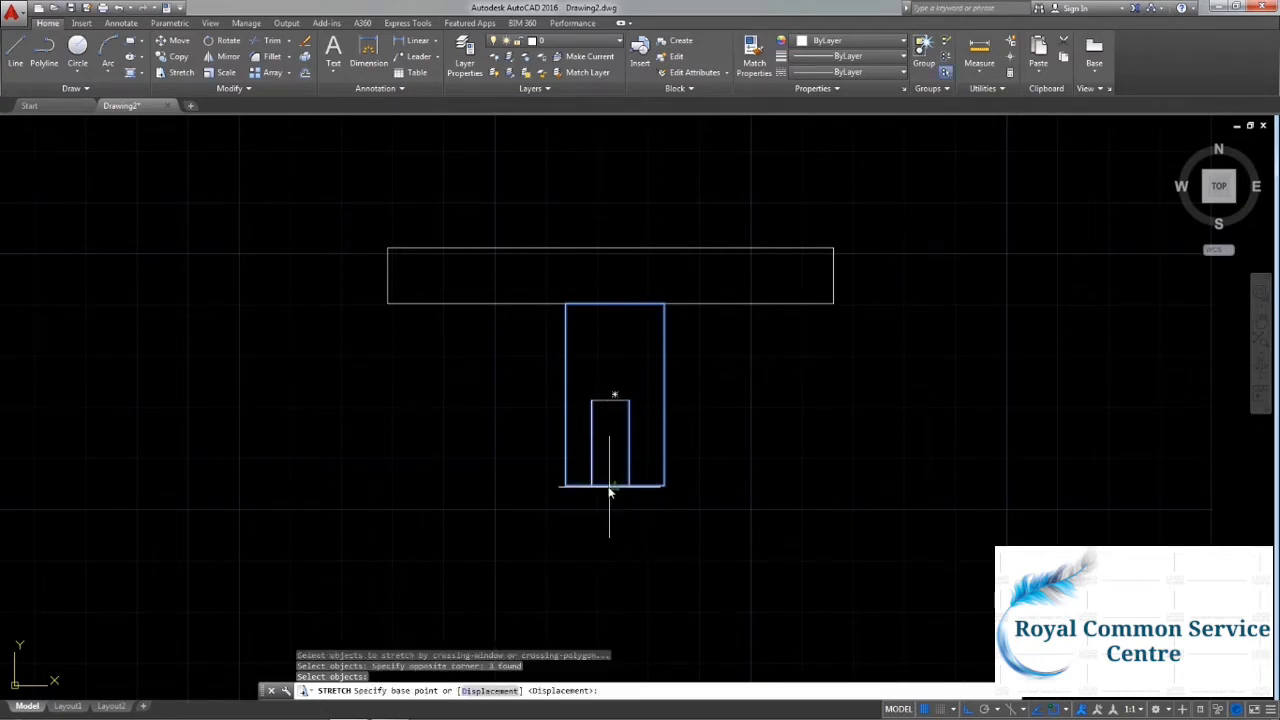
click(612, 486)
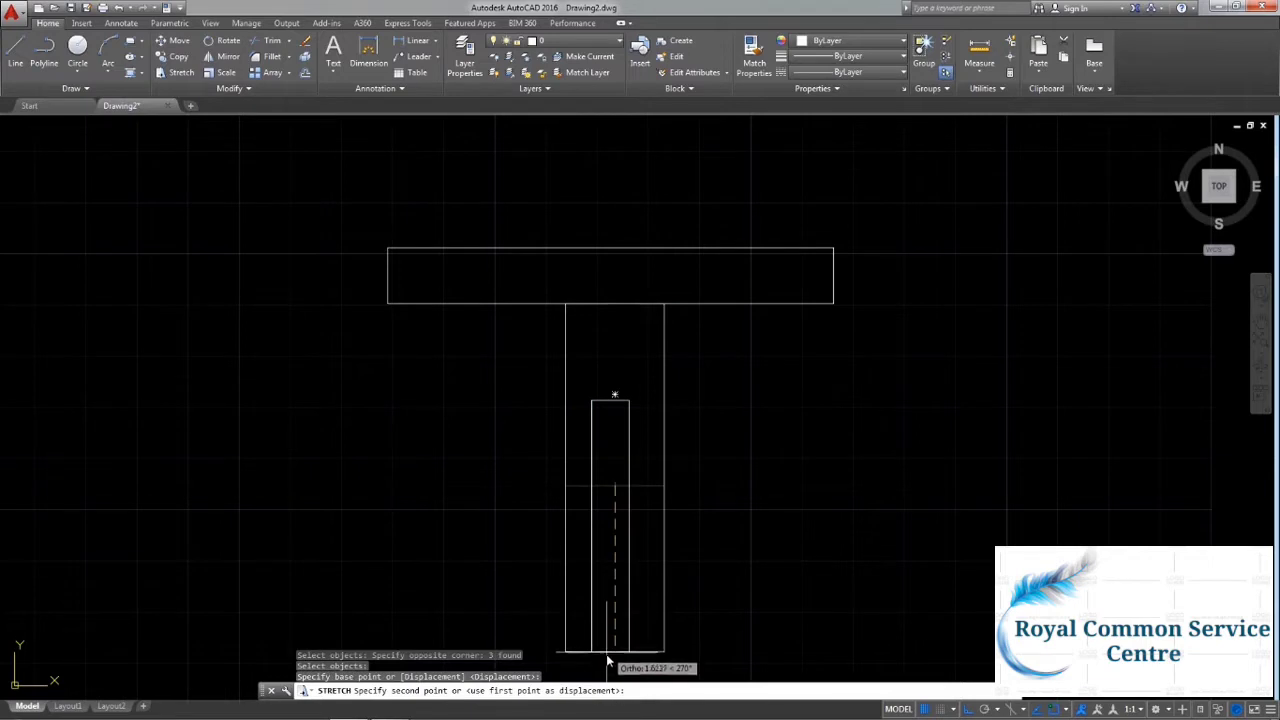
click(607, 655)
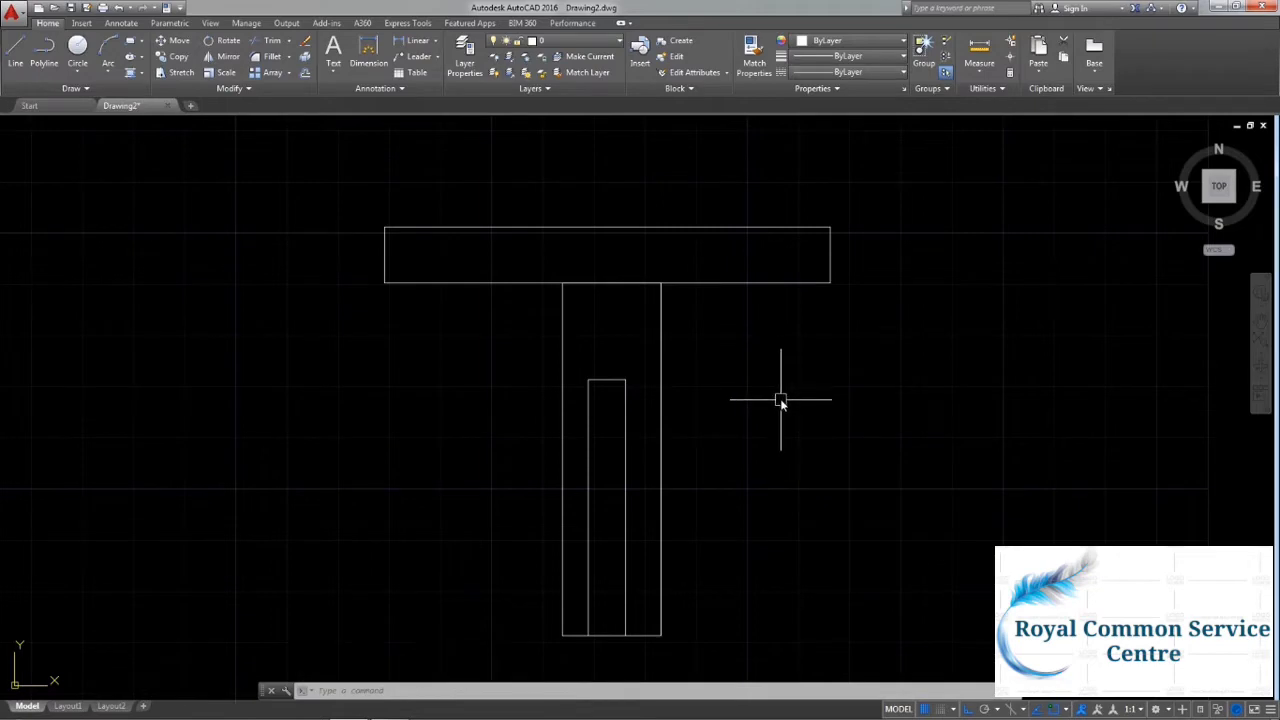
Erase all five parts of the T shape.
click(778, 634)
click(284, 163)
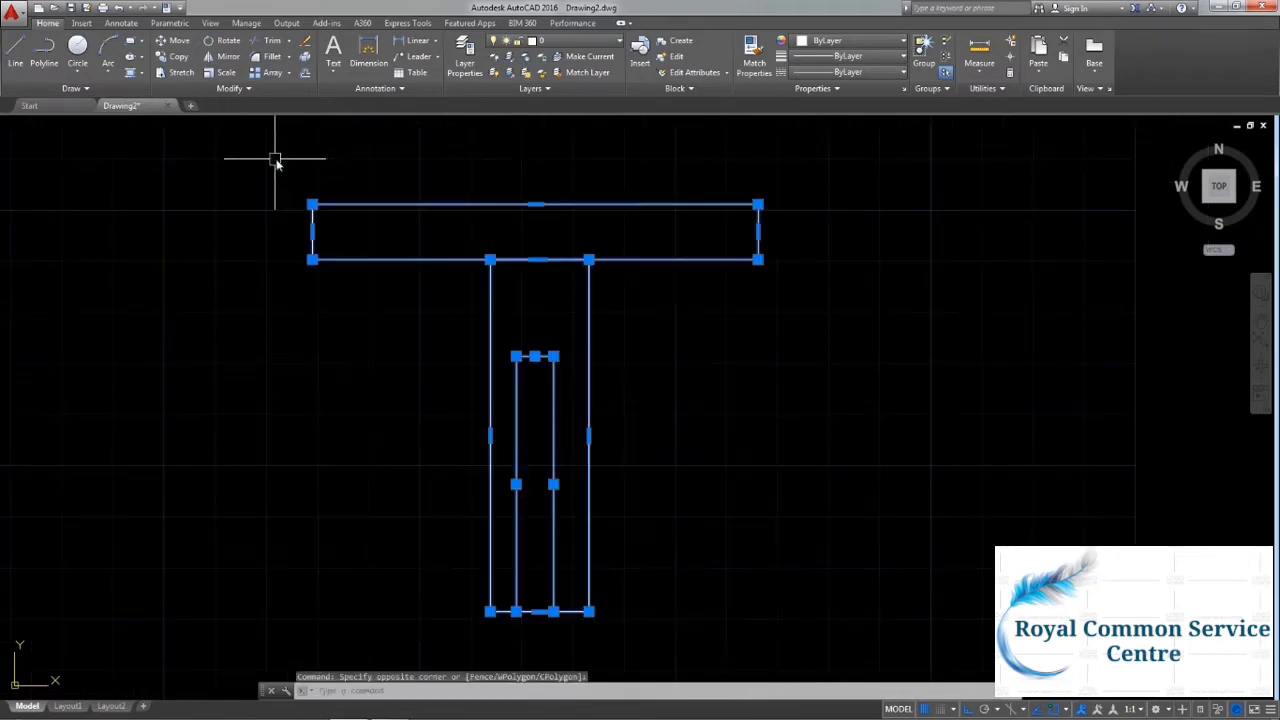
key(Delete)
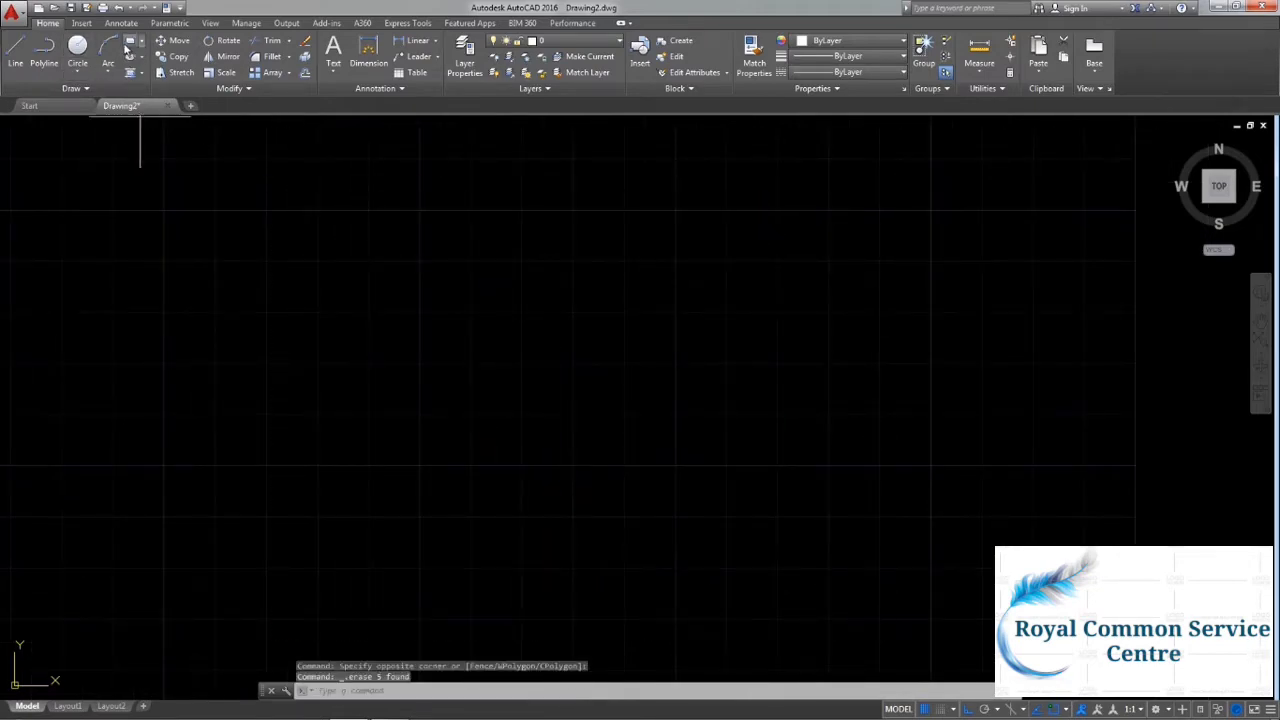
Draw two overlapping rectangles forming a double-outlined frame.
click(129, 42)
click(489, 258)
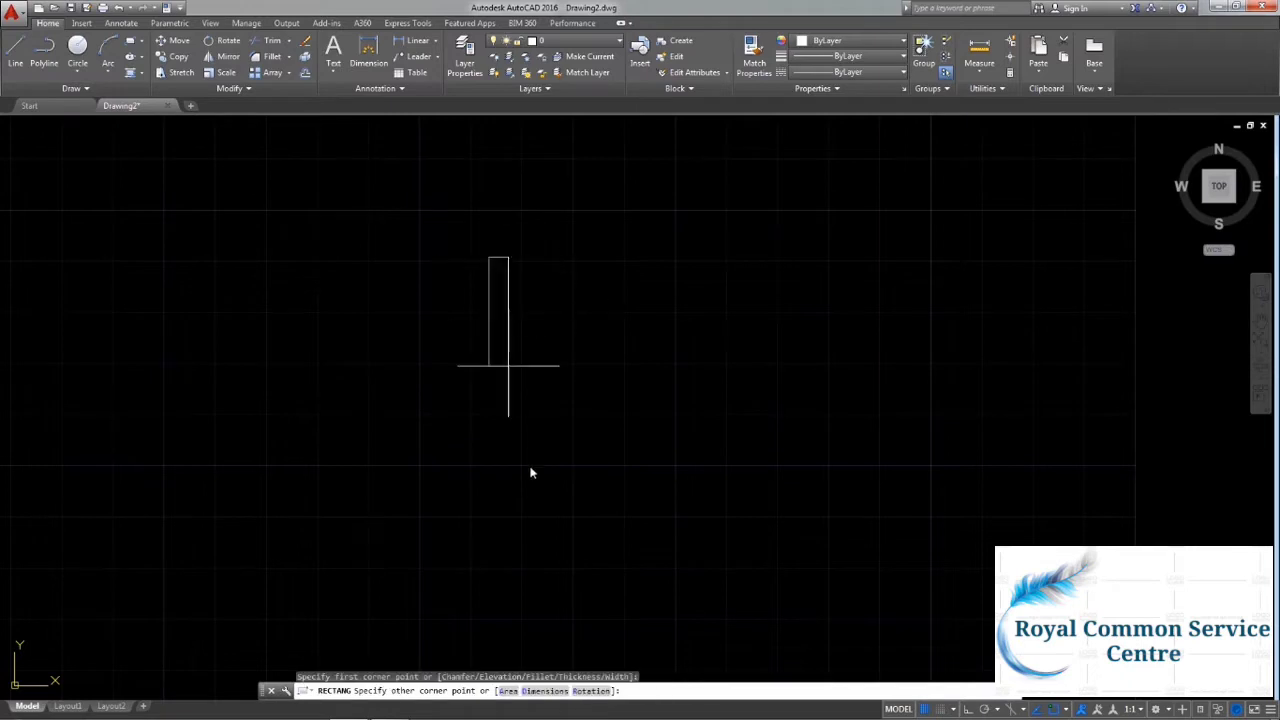
click(703, 574)
key(Return)
scroll(516, 287, up, 4)
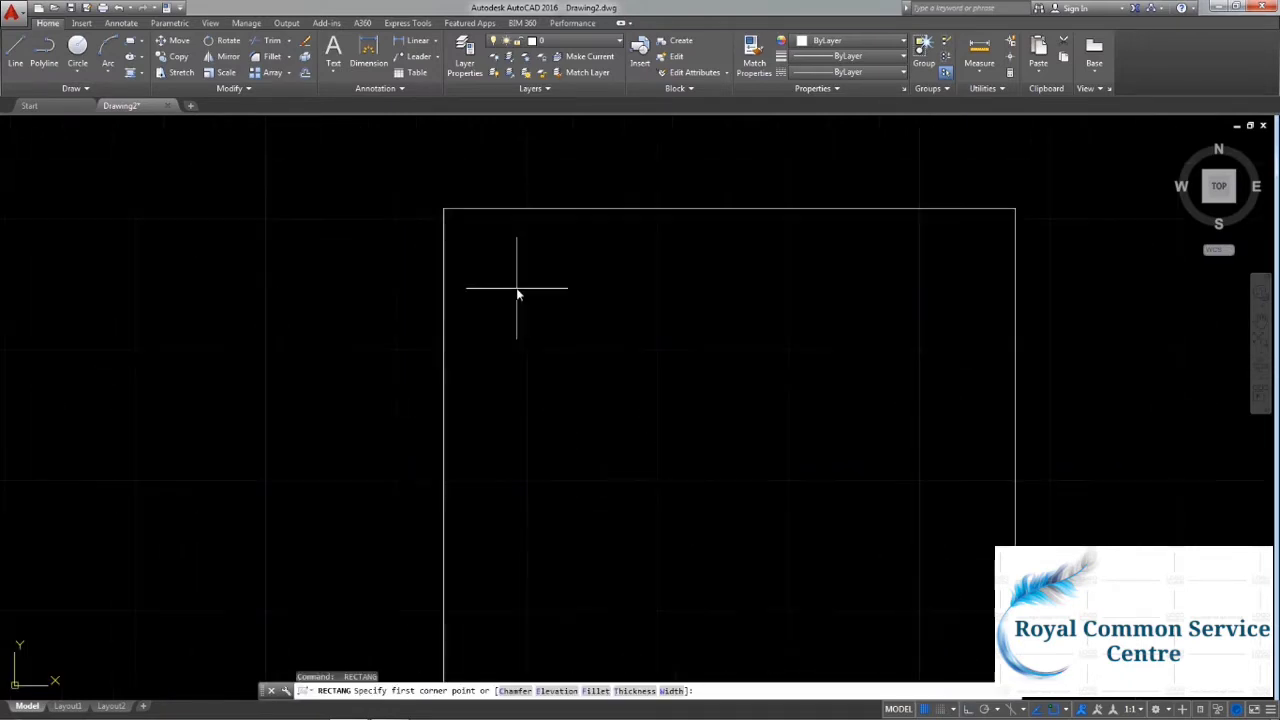
click(458, 228)
scroll(609, 443, down, 2)
scroll(600, 440, down, 2)
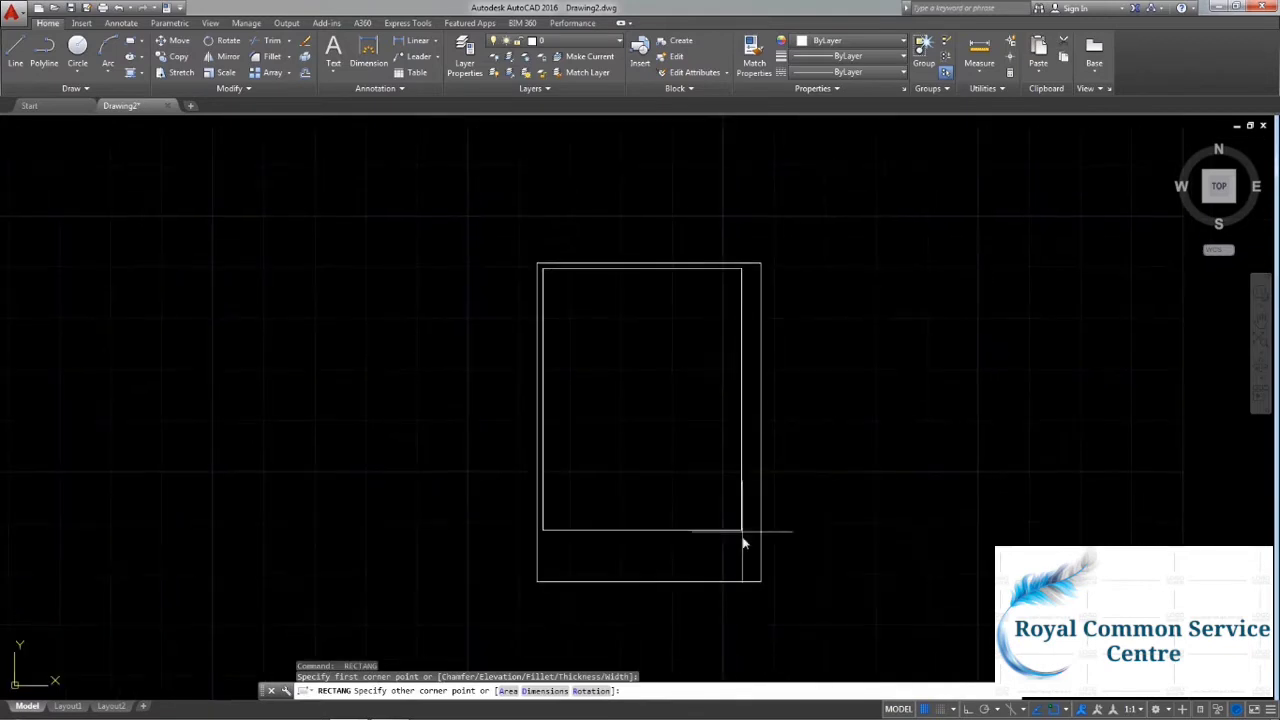
click(752, 567)
Add small rectangles in the frame's top-left and lower-right areas.
key(Return)
click(631, 269)
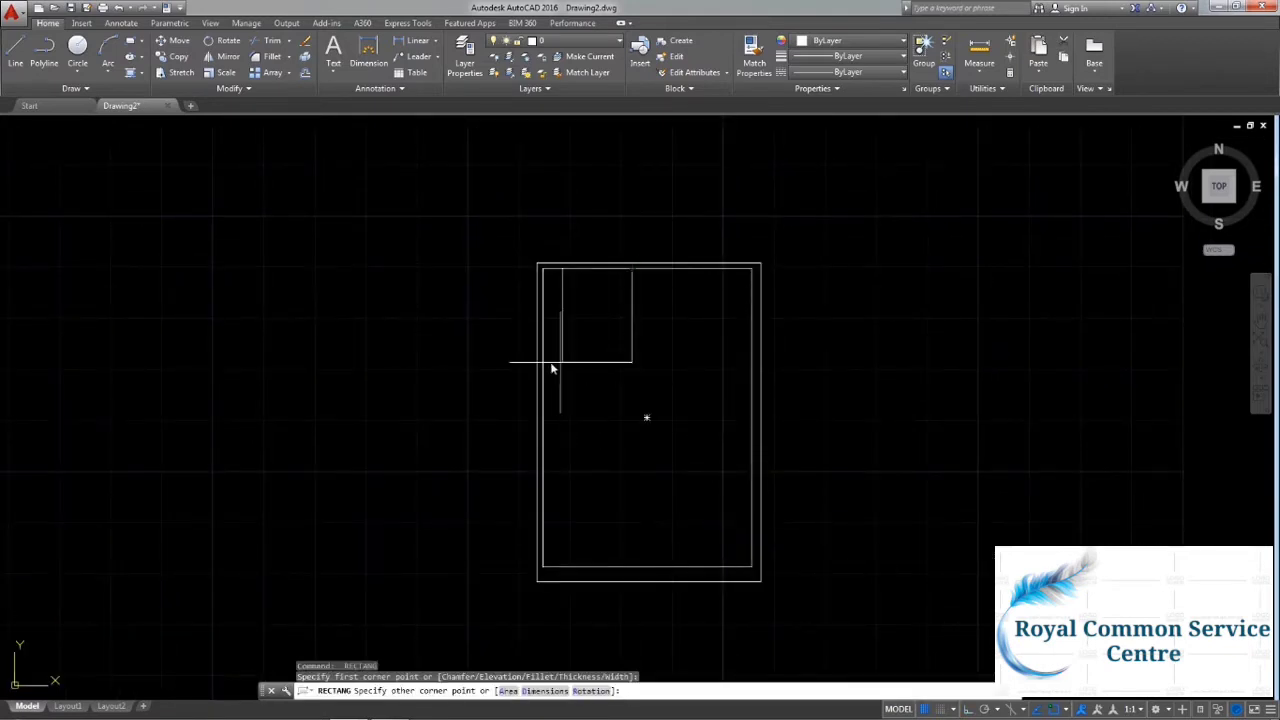
click(543, 365)
key(Return)
click(752, 392)
click(642, 505)
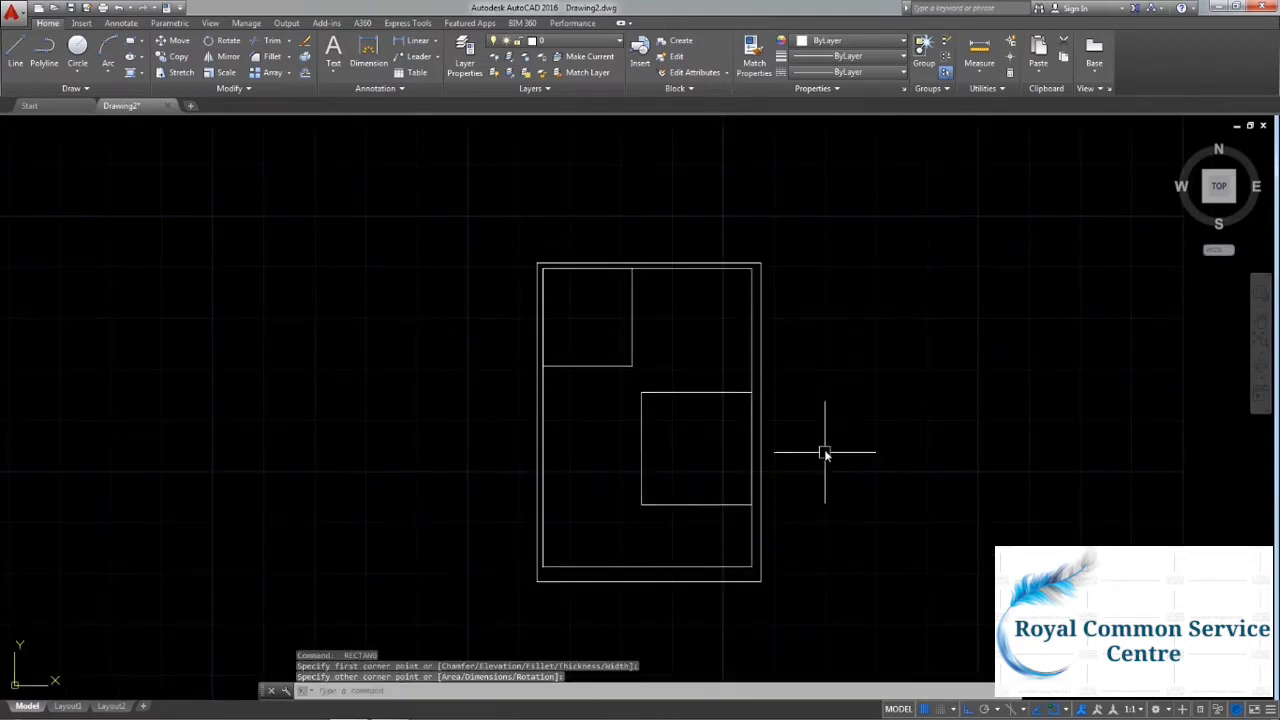
middle_drag(826, 449, 831, 414)
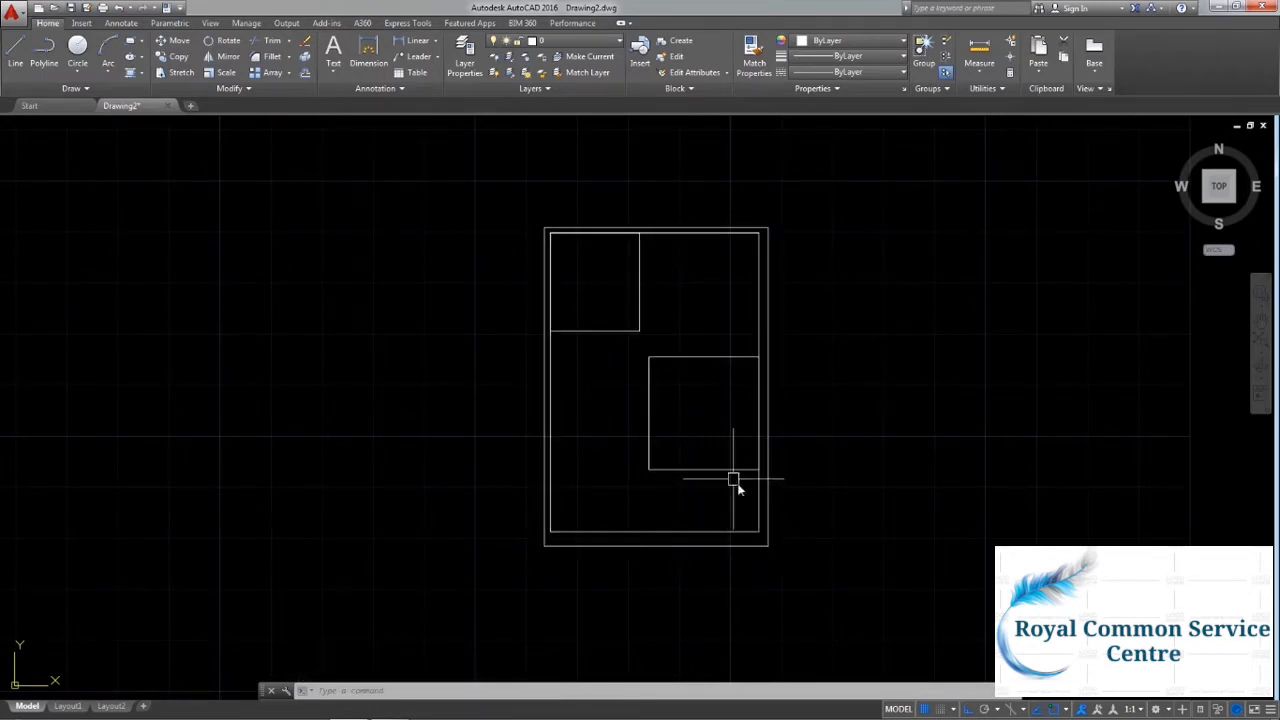
middle_drag(803, 517, 806, 497)
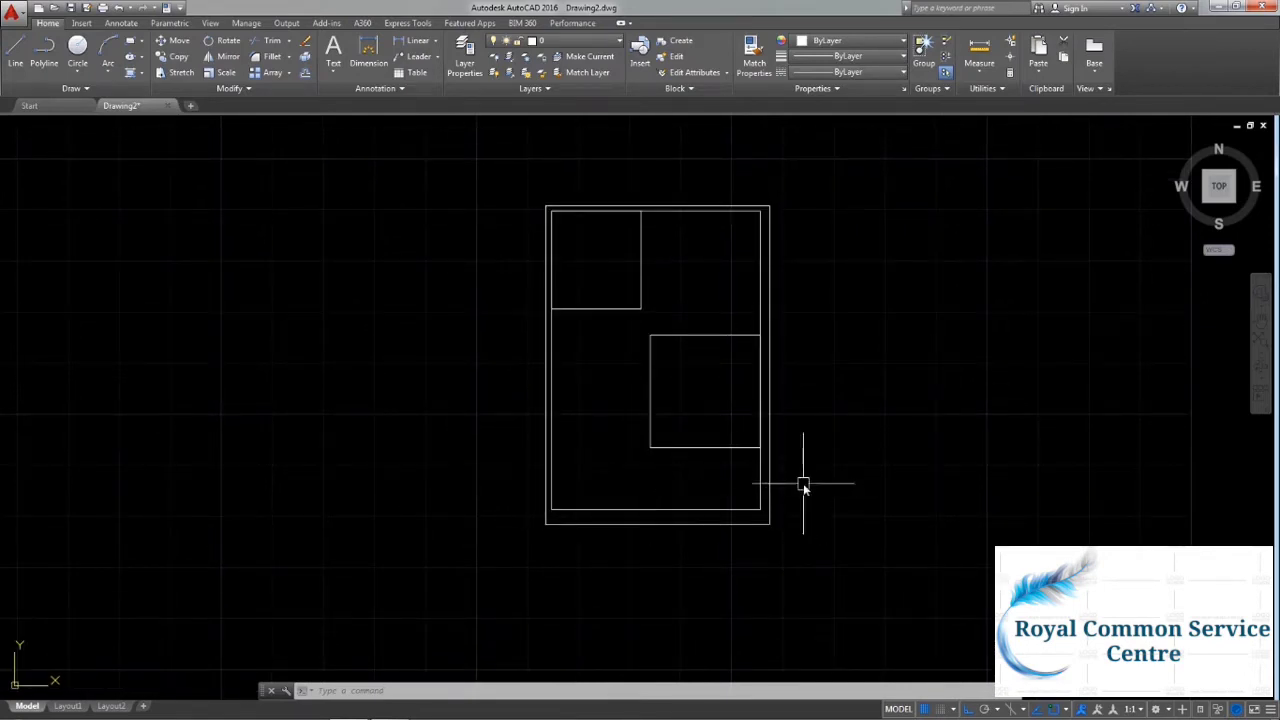
click(175, 72)
click(873, 590)
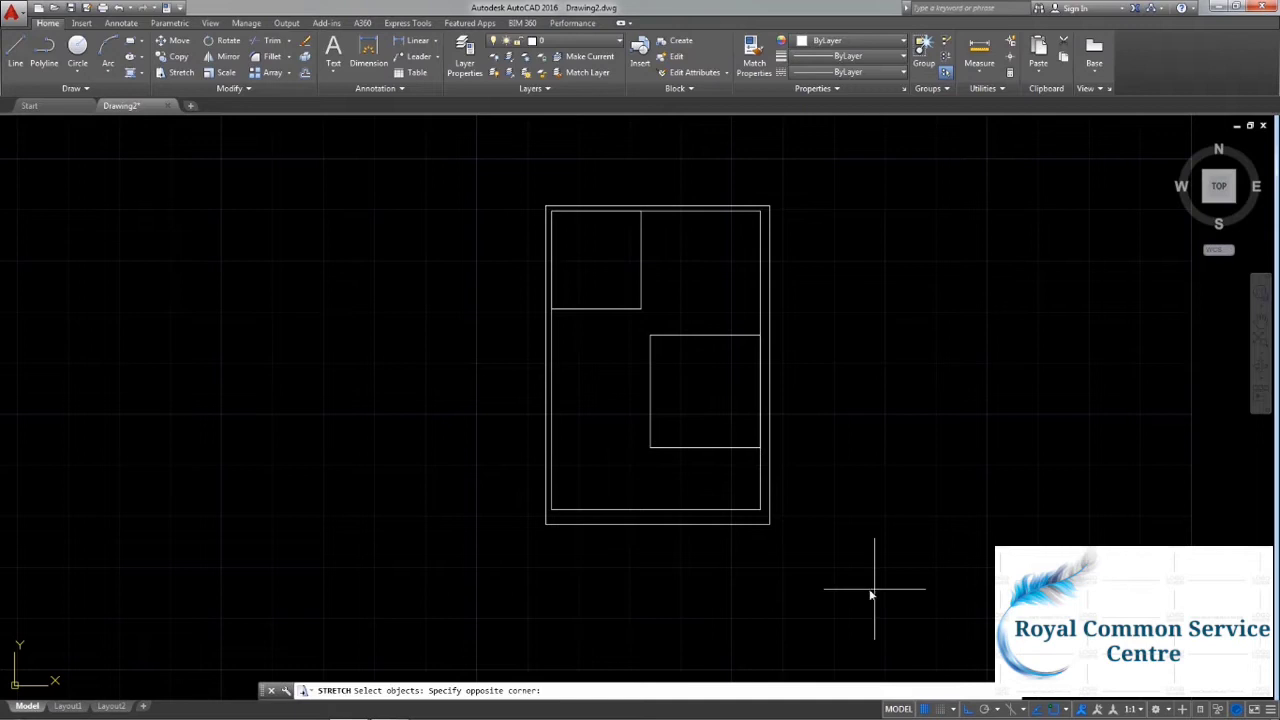
Stretch the frame's bottom edges downward, then undo that stretch.
click(505, 472)
key(Return)
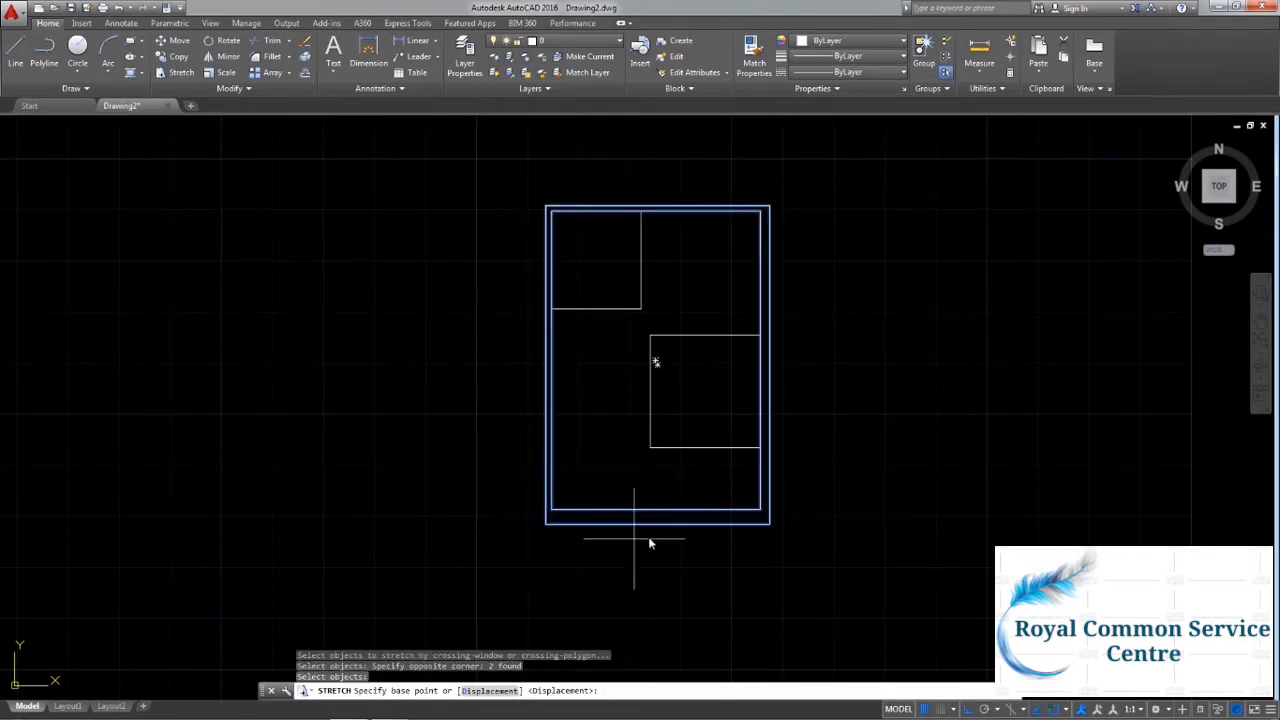
click(656, 529)
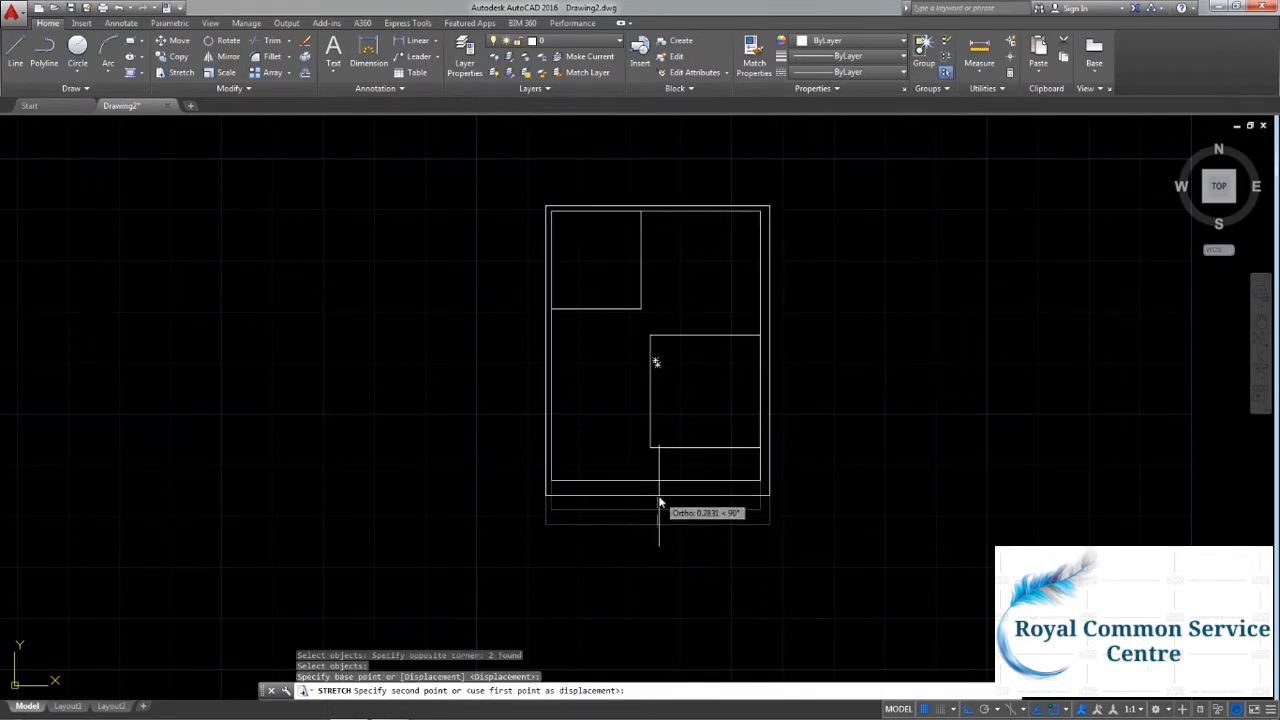
click(652, 613)
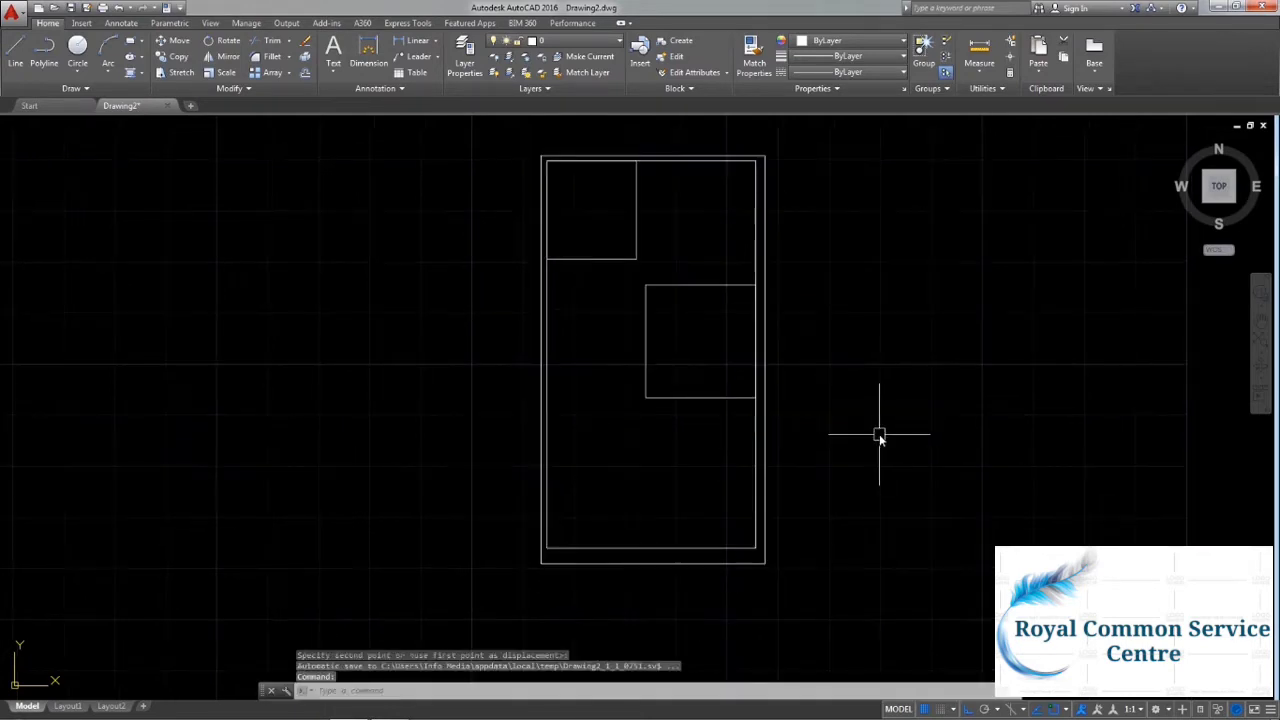
key(ctrl+z)
key(ctrl+z)
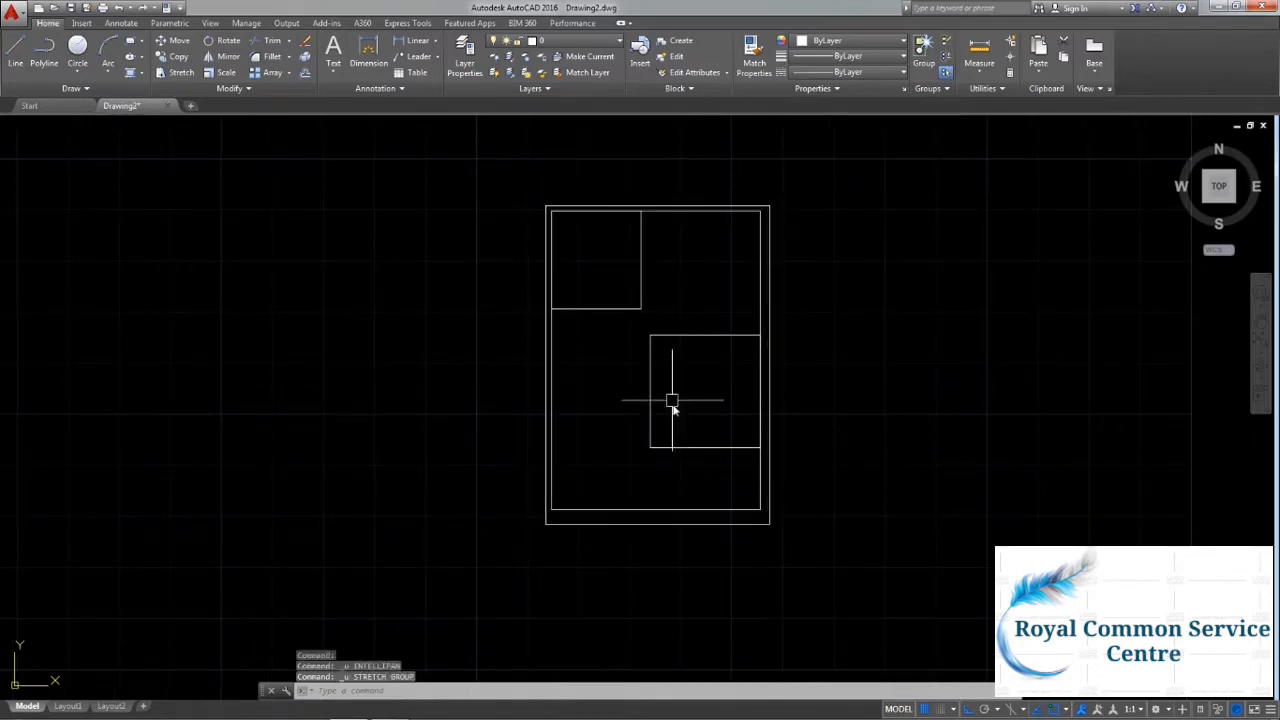
Stretch the double frame and the lower-right rectangle downward together.
click(180, 74)
click(695, 337)
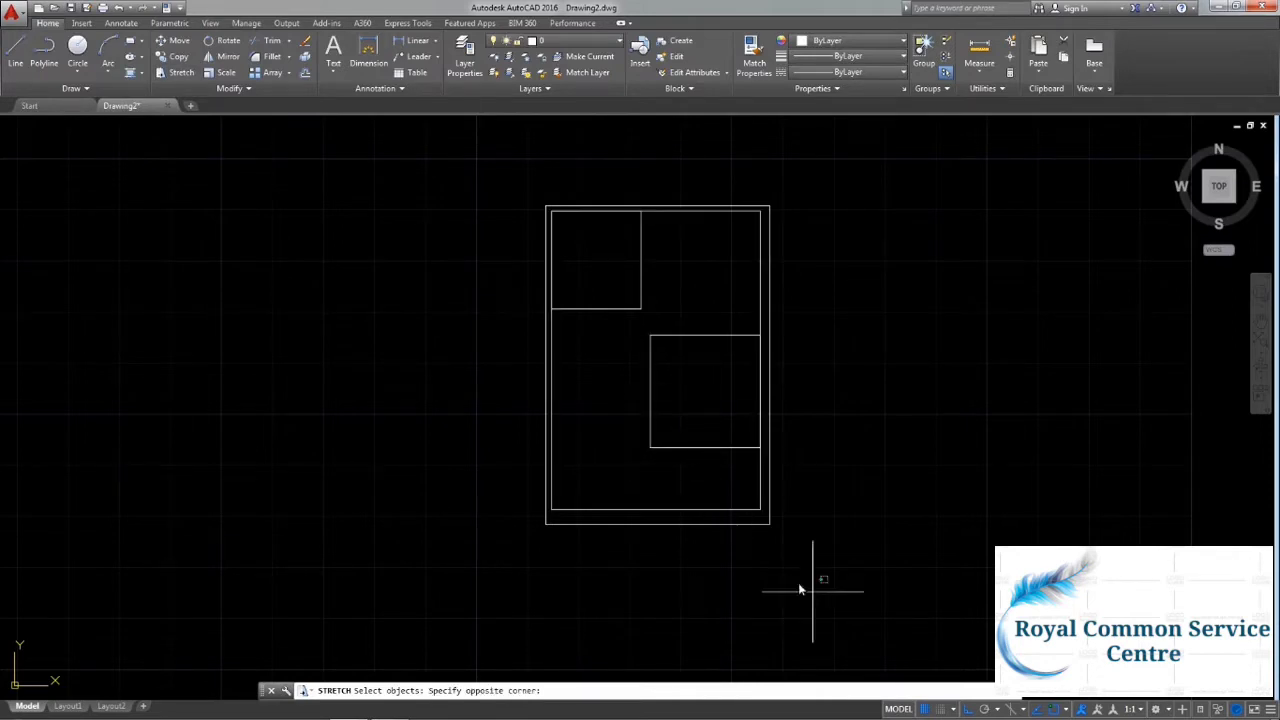
click(497, 406)
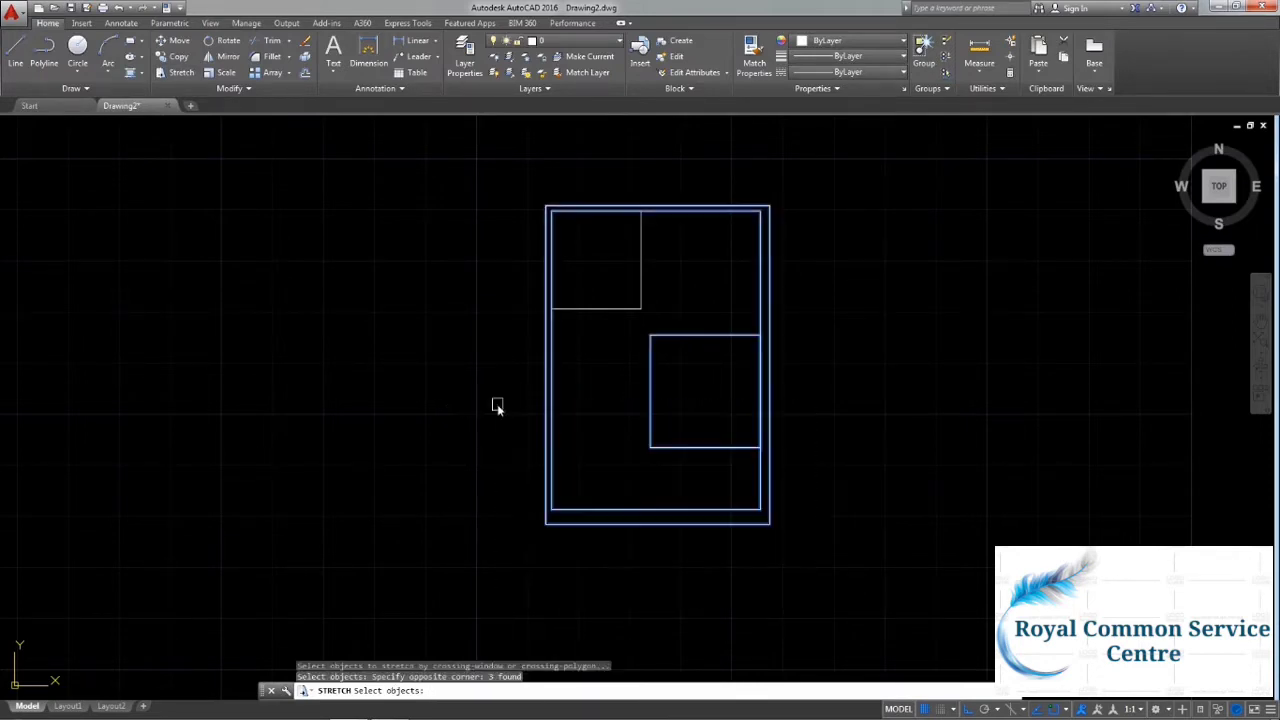
key(Return)
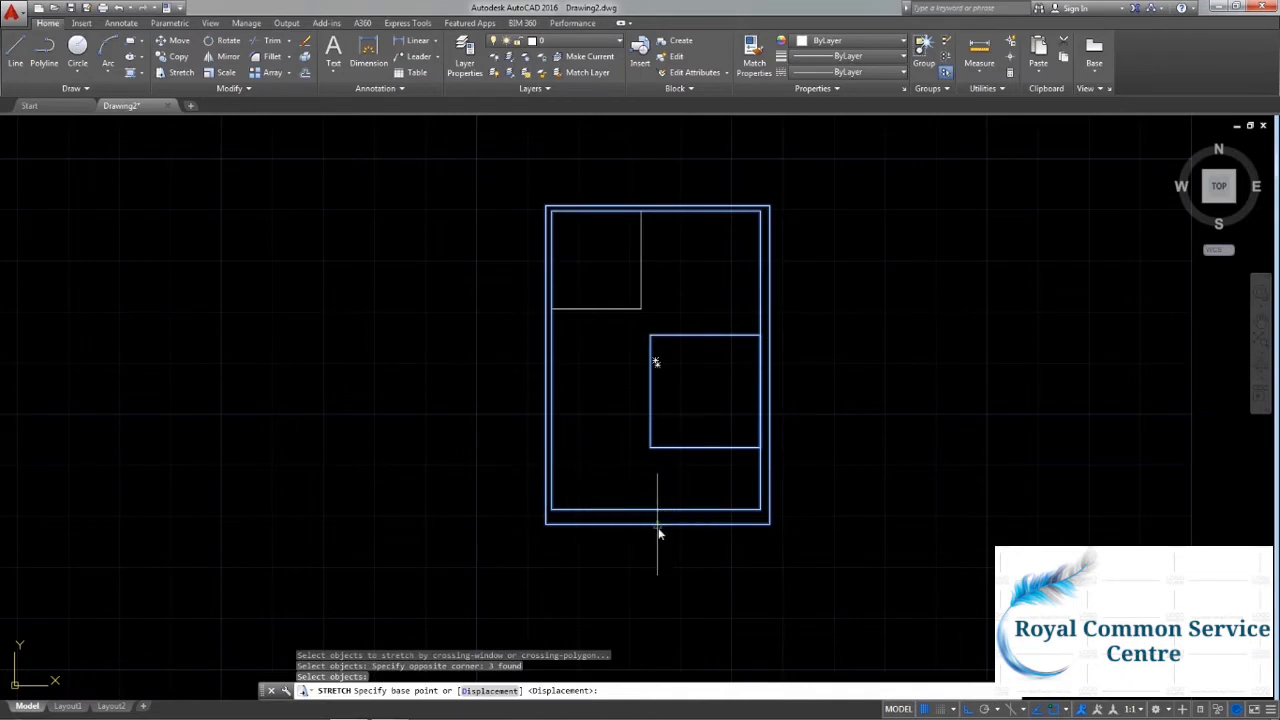
click(658, 530)
click(651, 645)
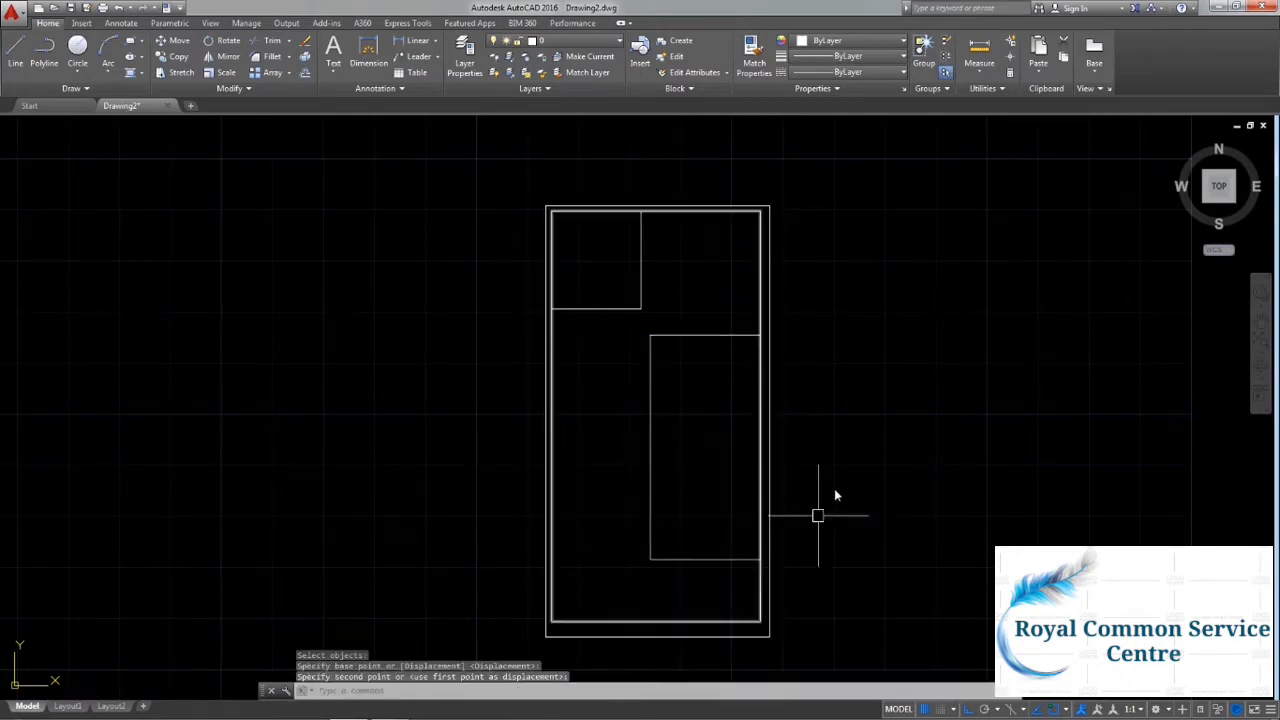
middle_drag(817, 514, 806, 394)
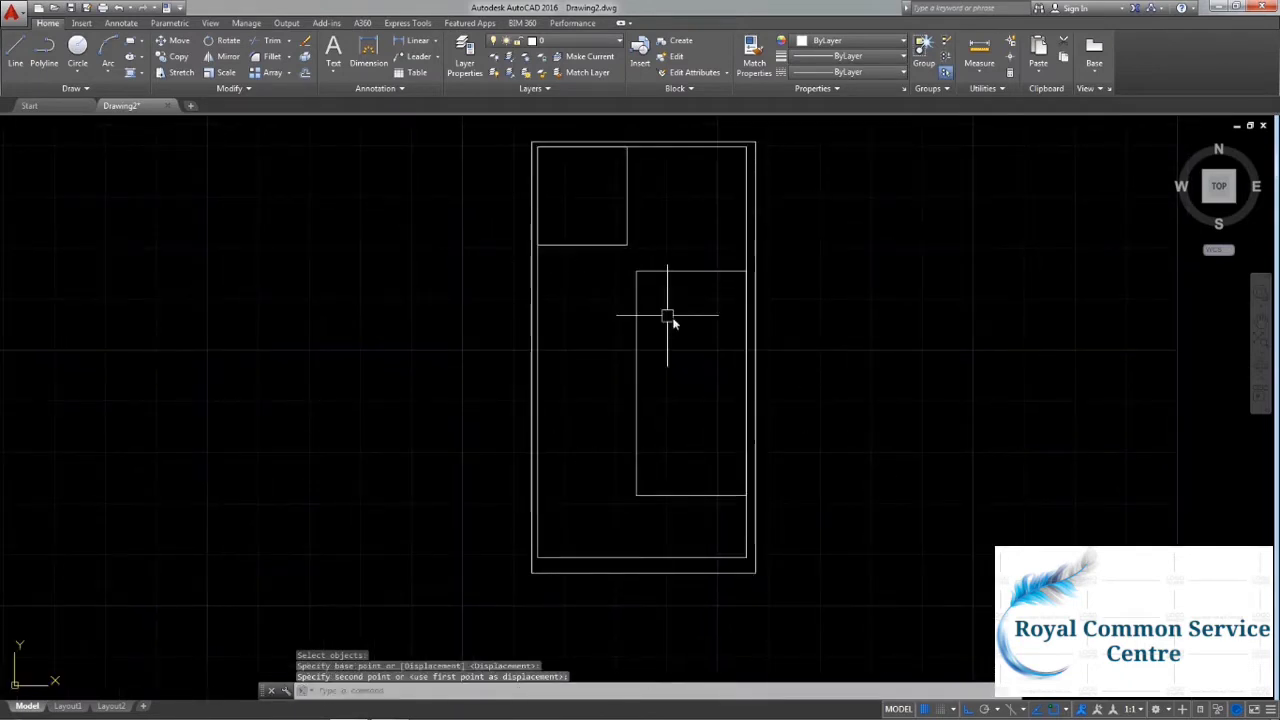
middle_drag(672, 317, 687, 324)
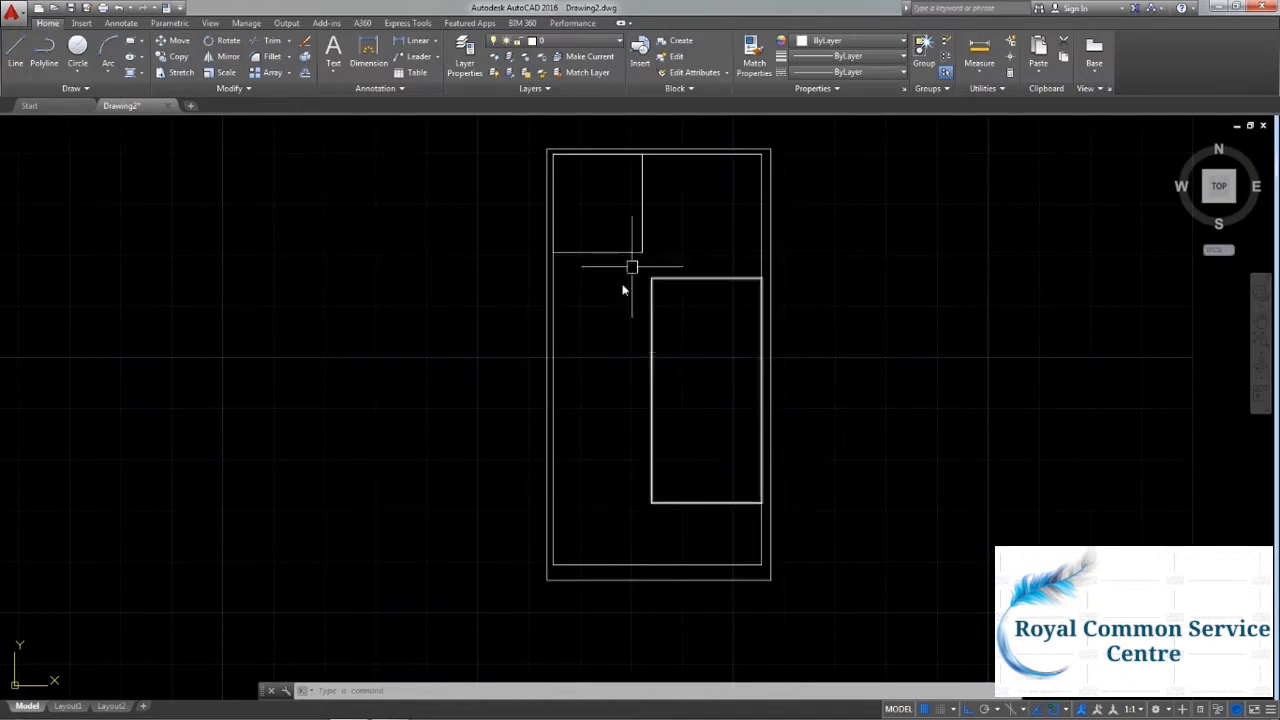
Window-select all the rectangles and delete them.
click(836, 587)
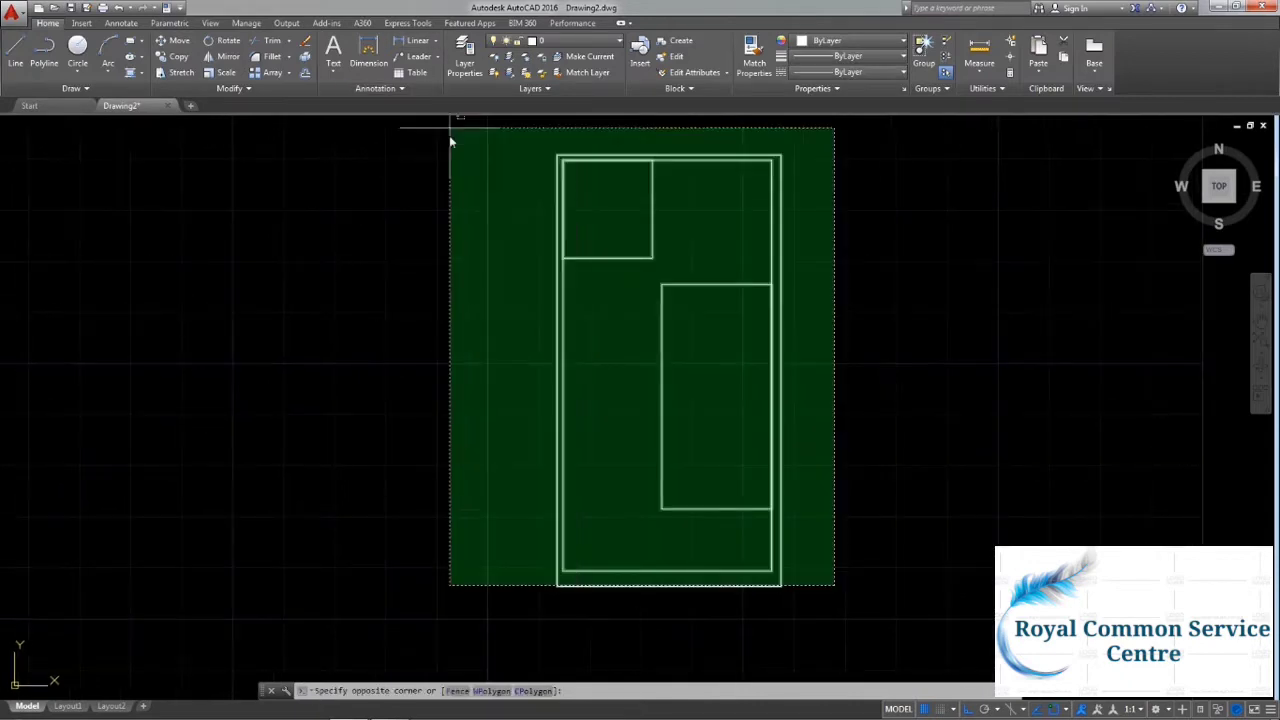
click(441, 133)
key(Delete)
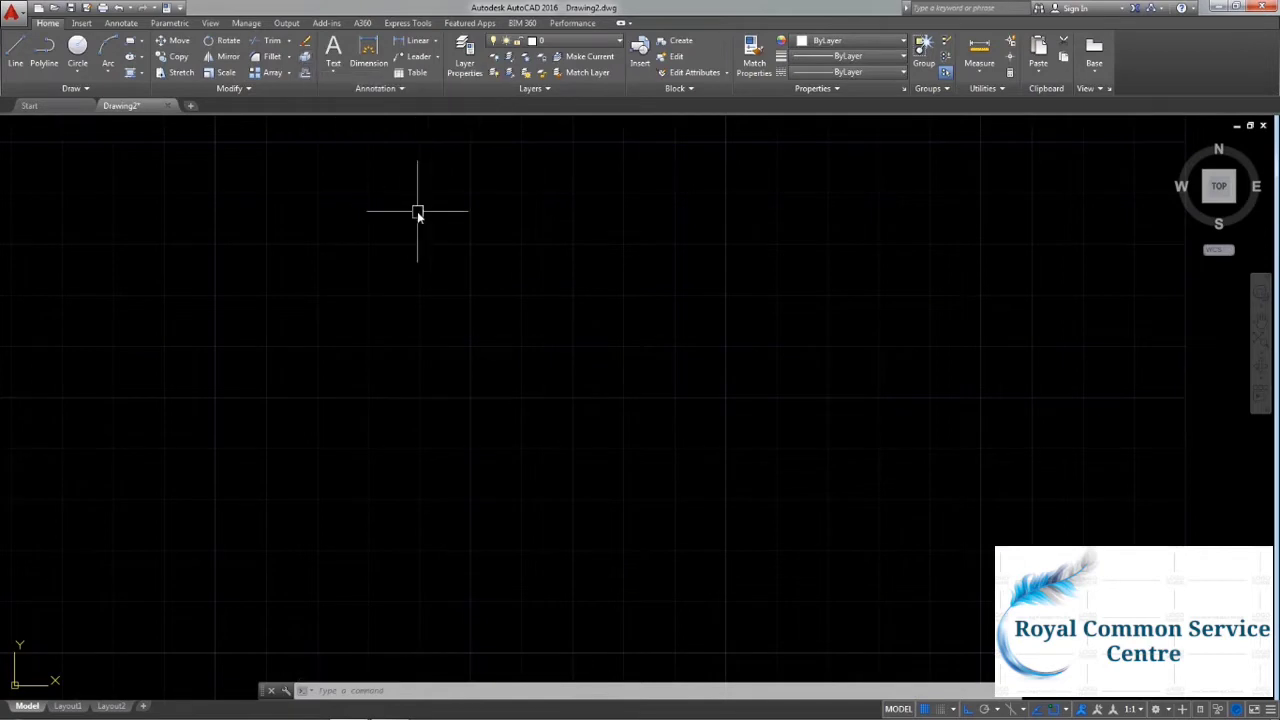
Draw a square with the Rectangle tool.
click(141, 41)
click(155, 63)
click(288, 225)
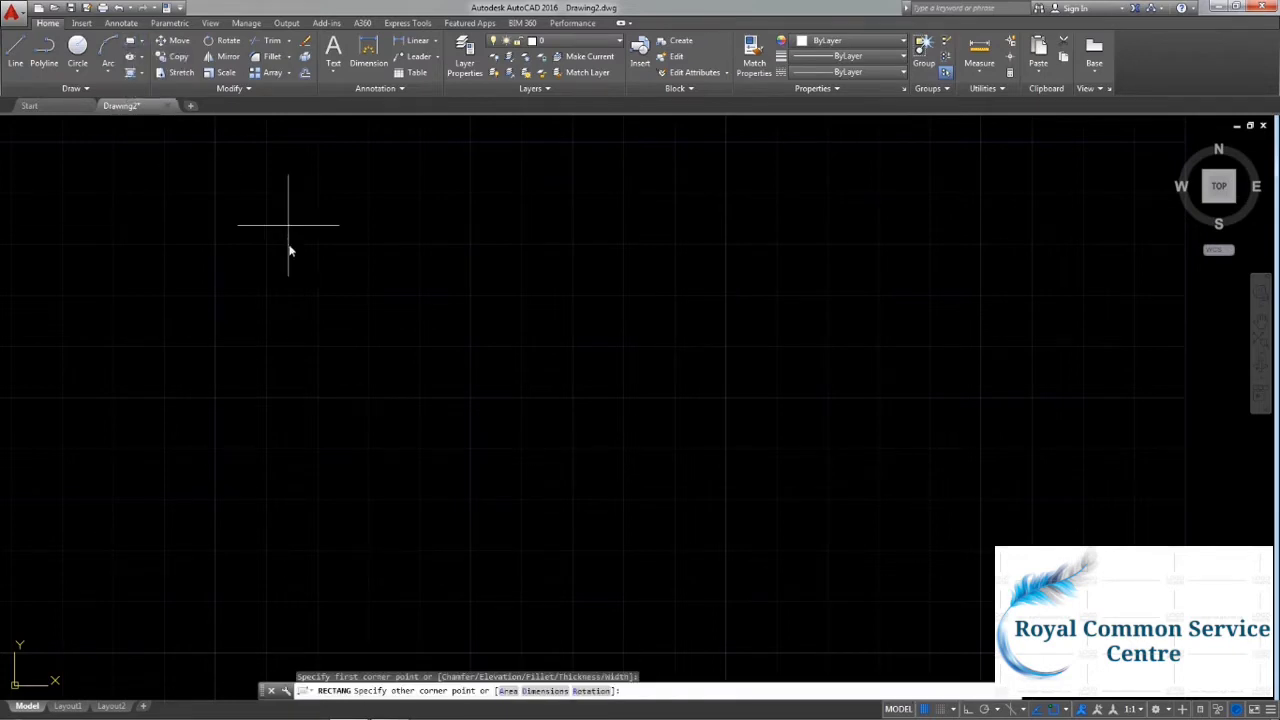
click(475, 408)
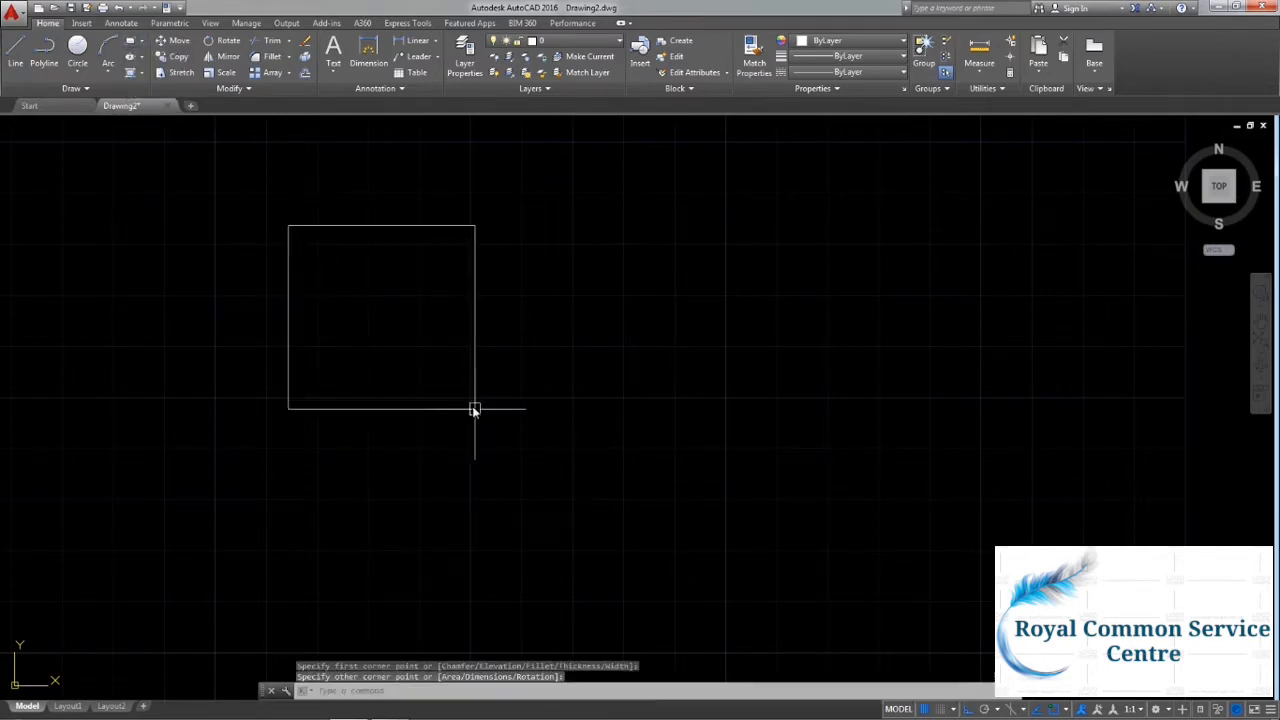
Draw a 6-sided inscribed polygon to the right of the square.
click(142, 42)
click(160, 84)
text(6)
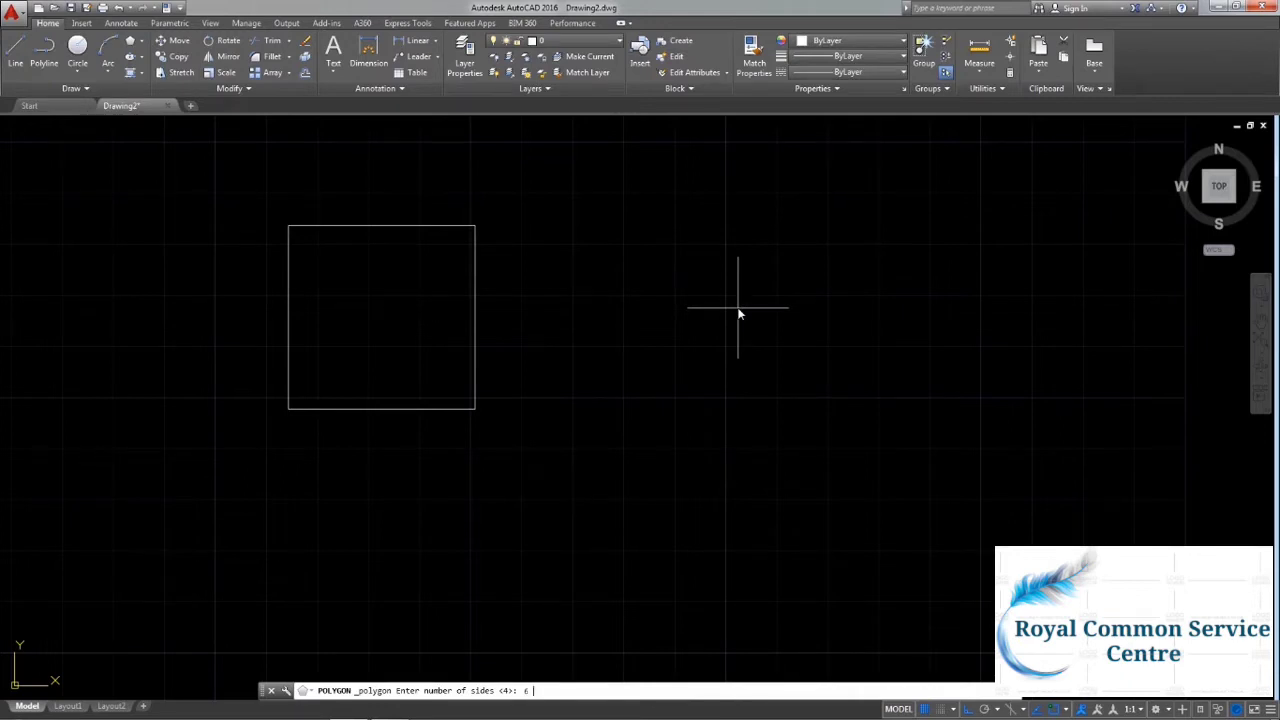
key(Return)
click(739, 314)
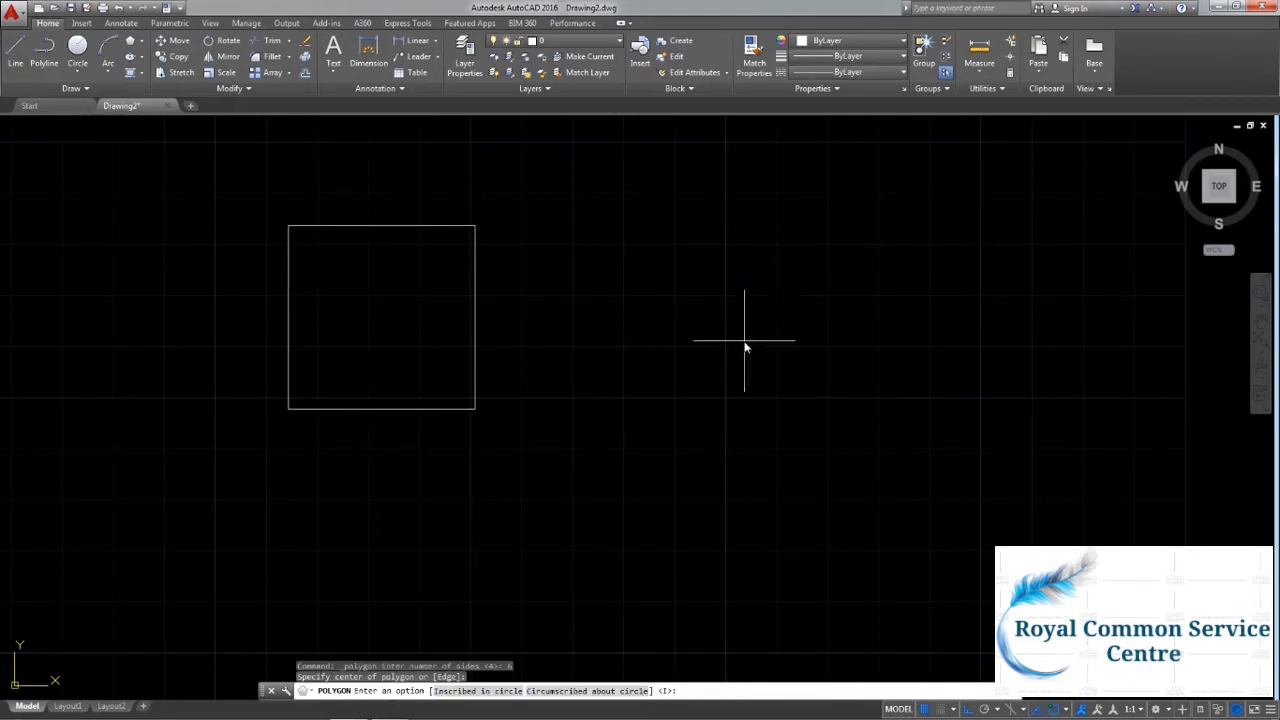
key(Return)
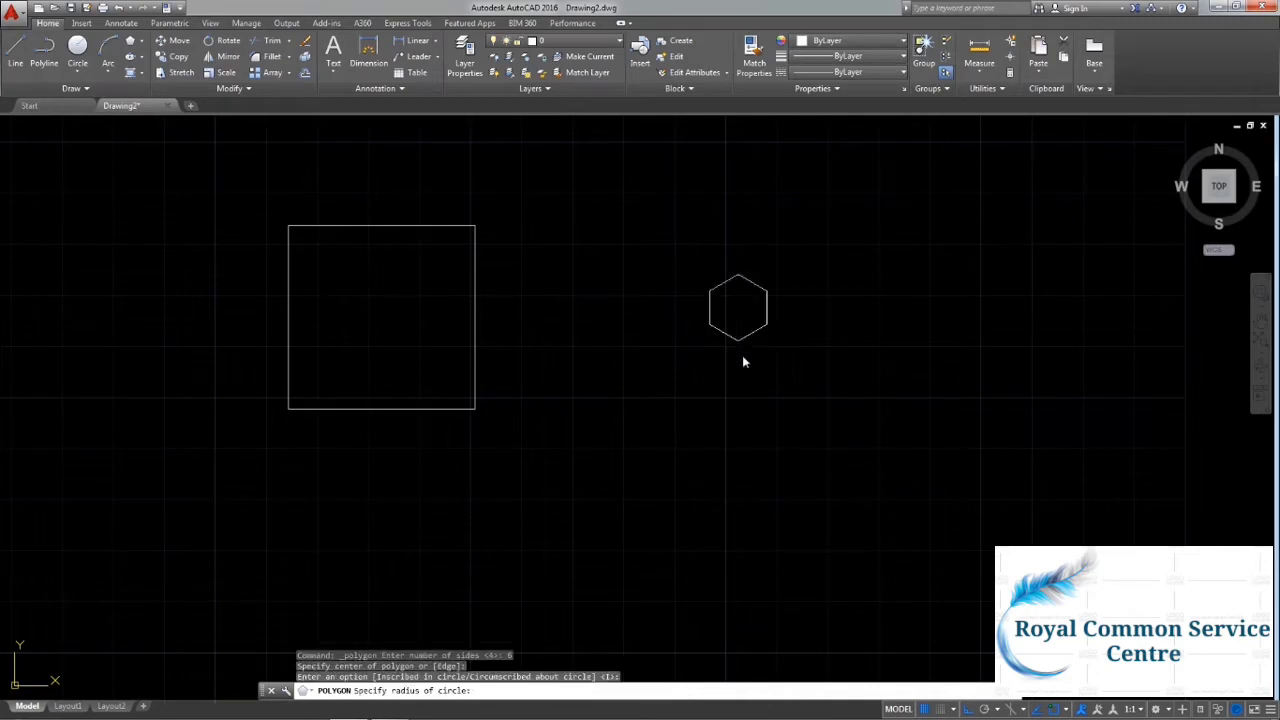
click(738, 416)
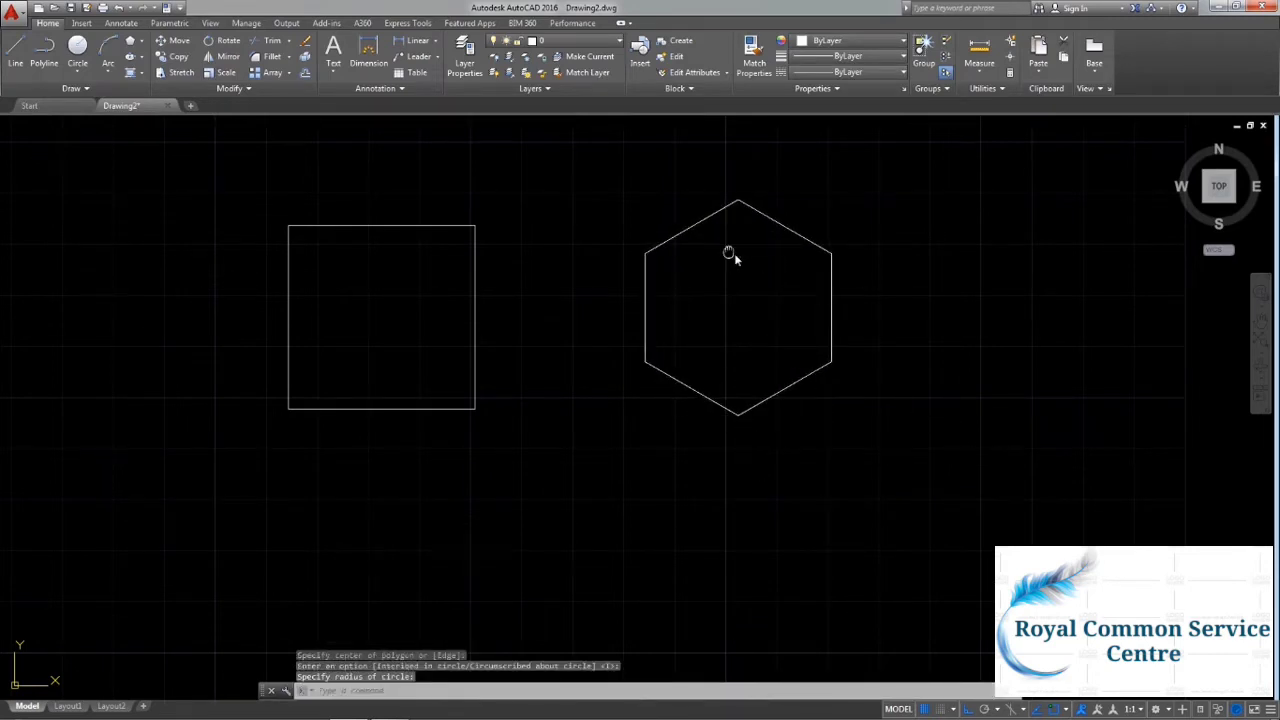
middle_drag(733, 257, 766, 272)
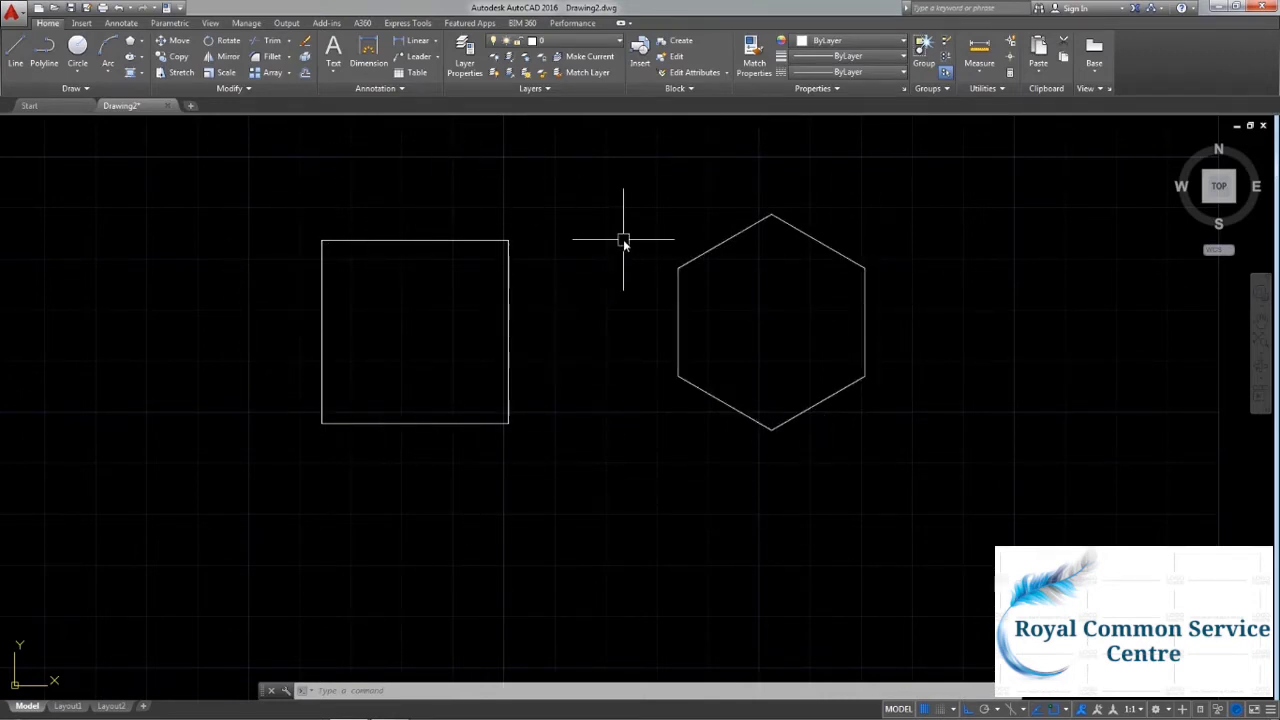
Explode the square, then explode the hexagon using the X alias.
click(306, 57)
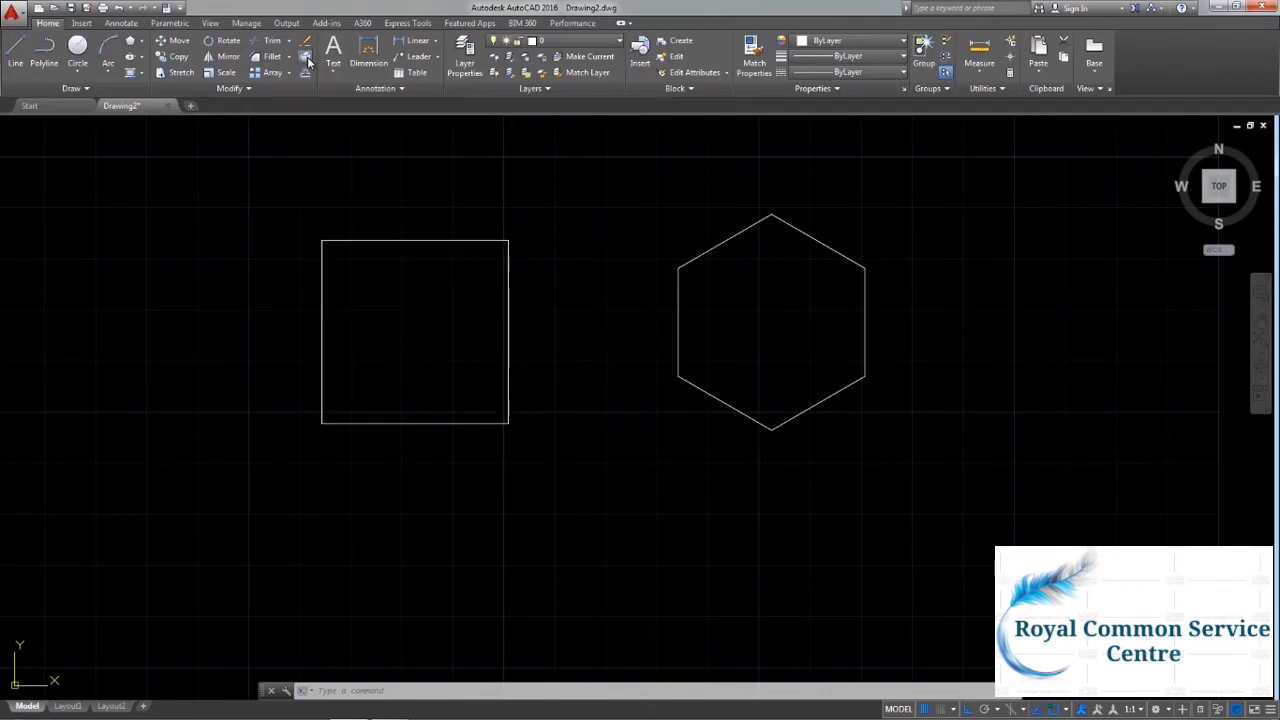
click(381, 242)
key(Return)
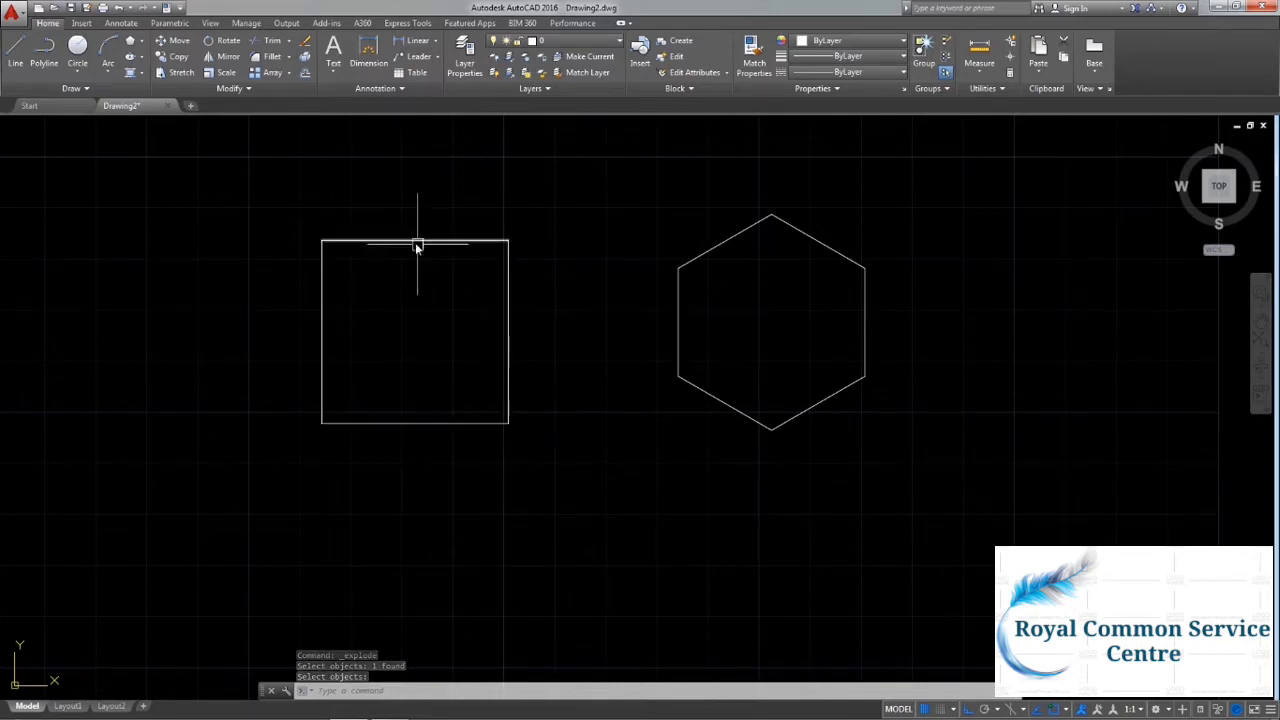
text(x)
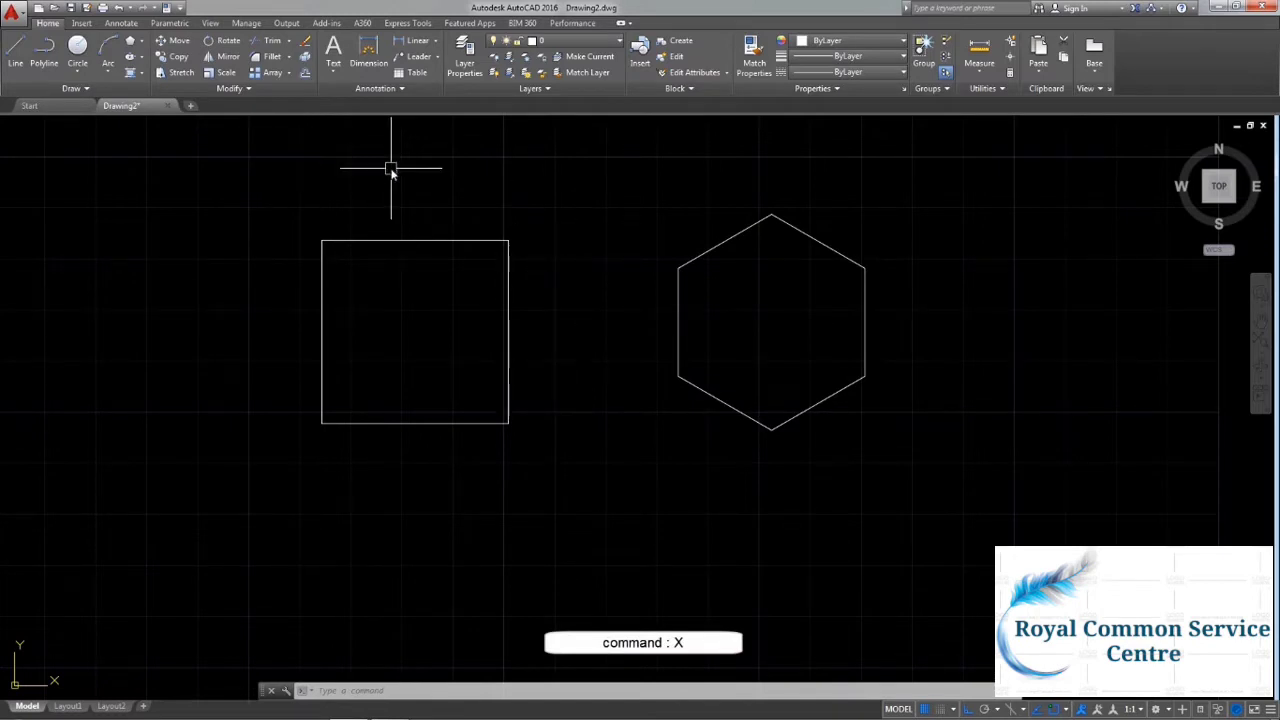
text(x)
key(Return)
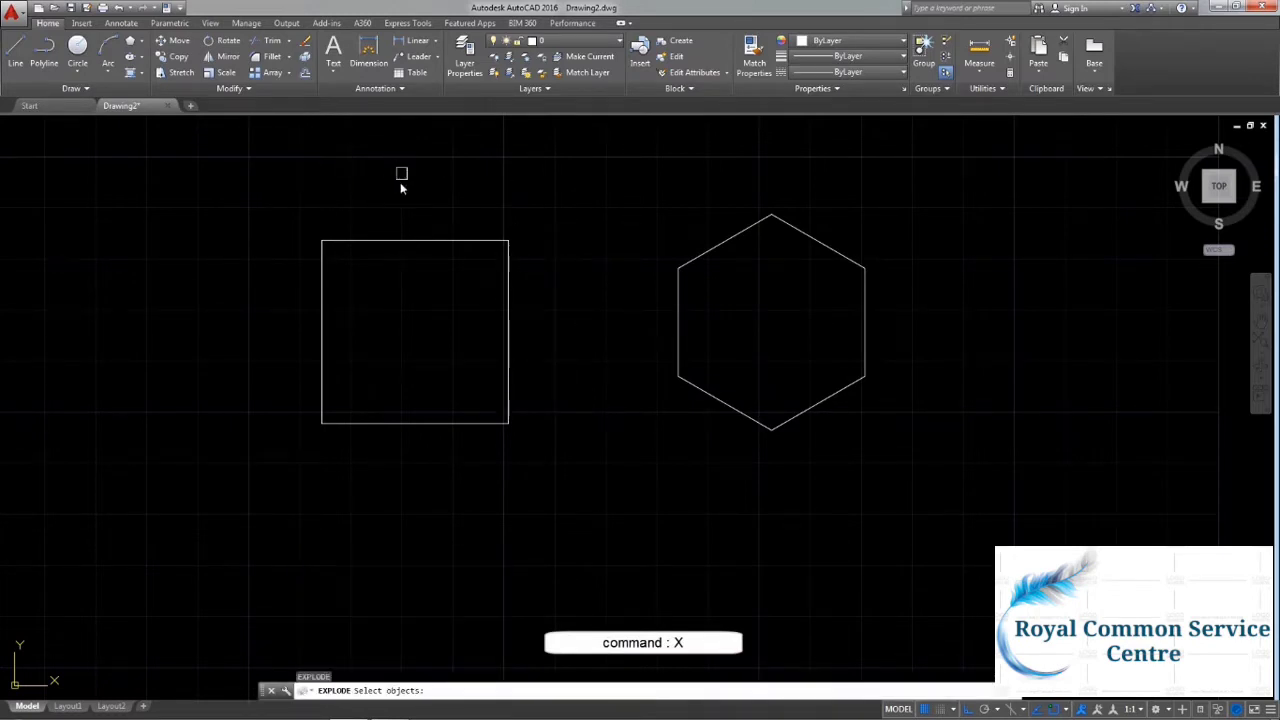
click(676, 316)
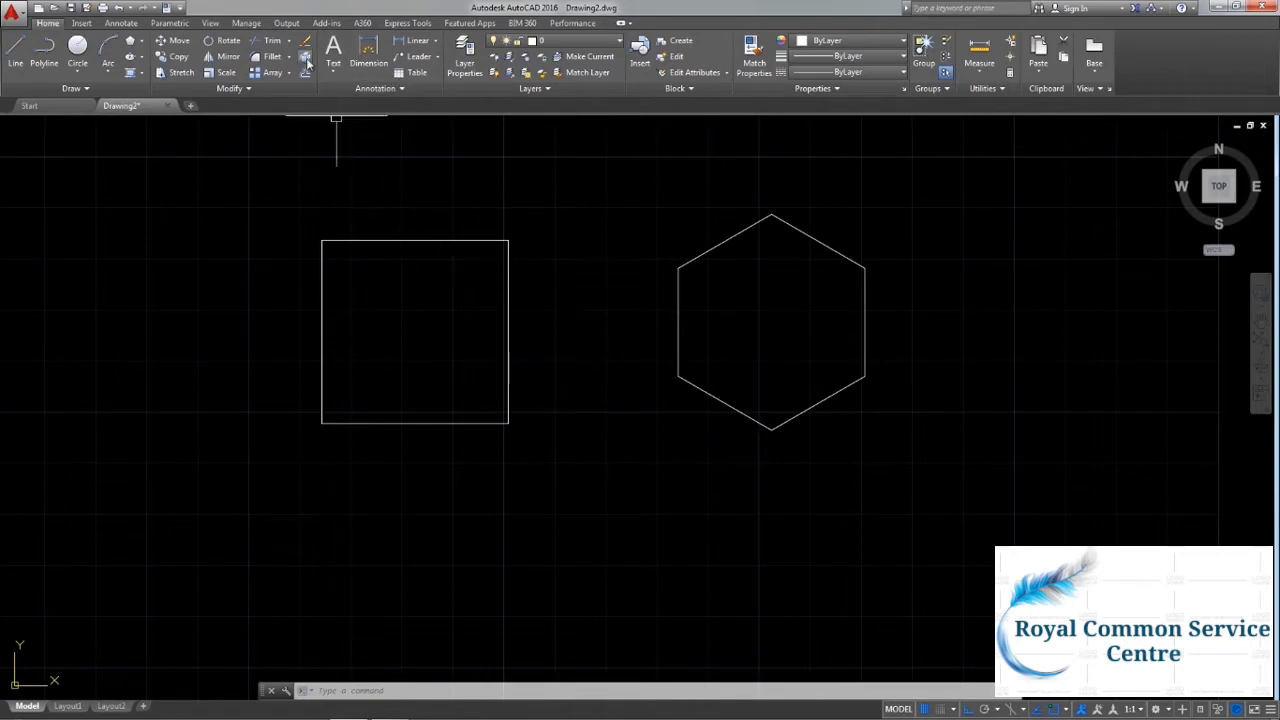
Window-select the exploded hexagon's lines and delete them.
middle_drag(912, 470, 966, 492)
click(966, 492)
click(712, 204)
key(Delete)
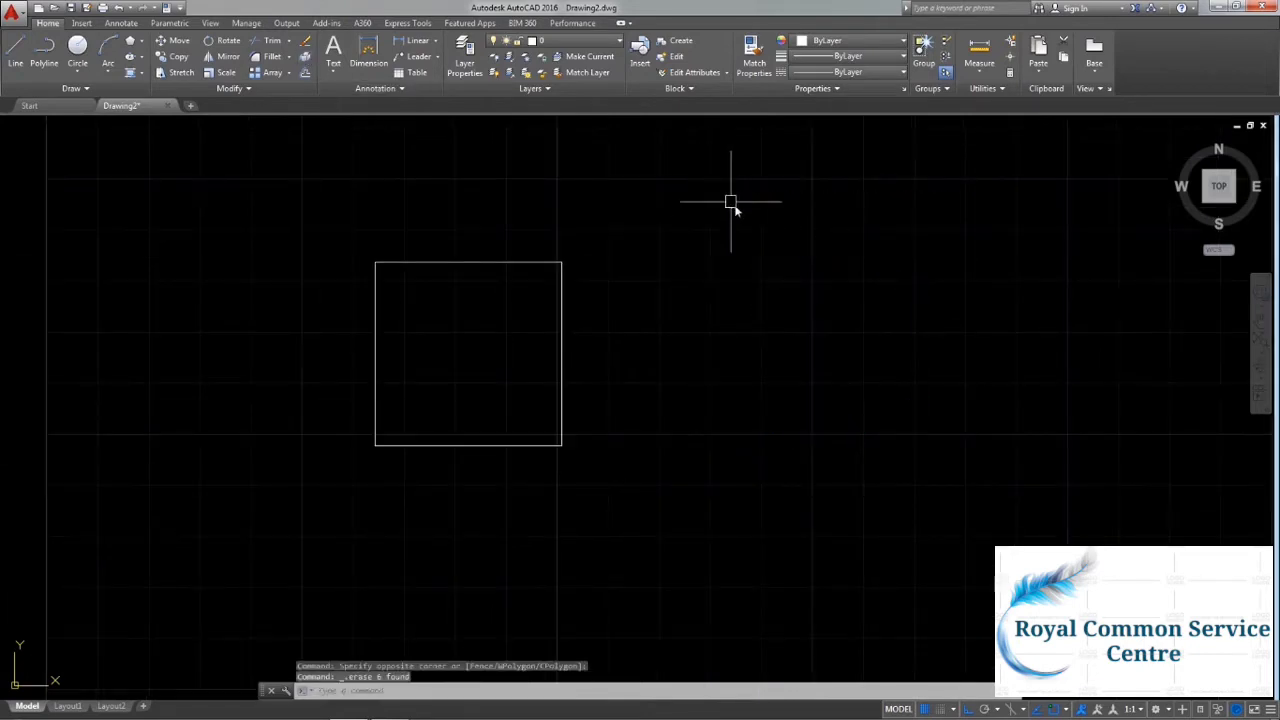
Window-select the square, delete it, and zoom the view.
click(615, 527)
click(297, 232)
key(Delete)
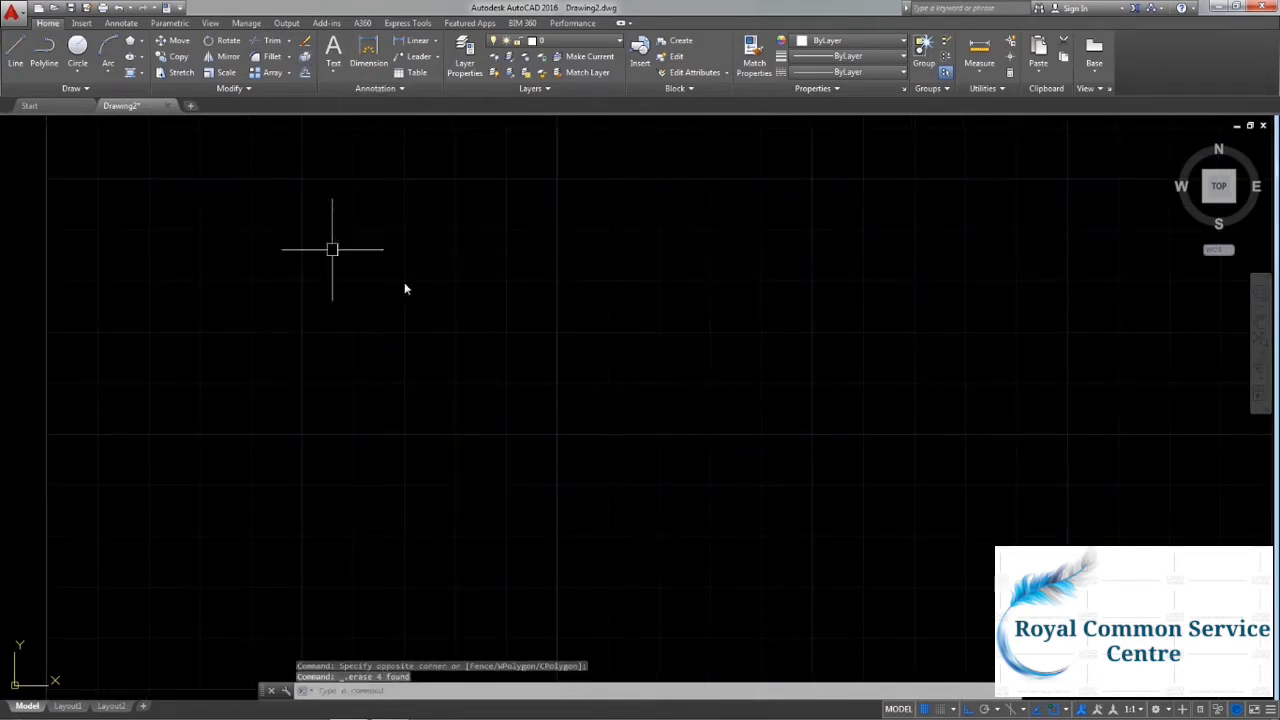
scroll(477, 309, down, 1)
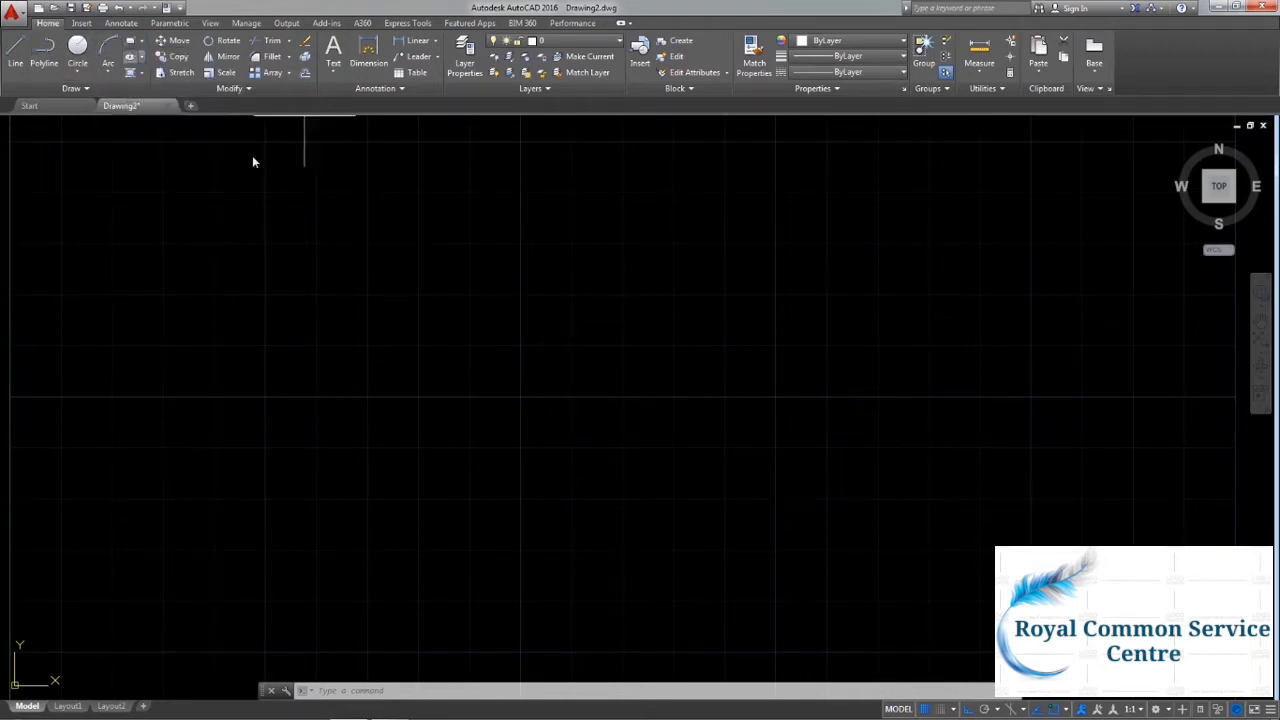
Draw a 10 by 10 square with RECTANG's Dimensions option.
text(rec)
key(Return)
click(422, 251)
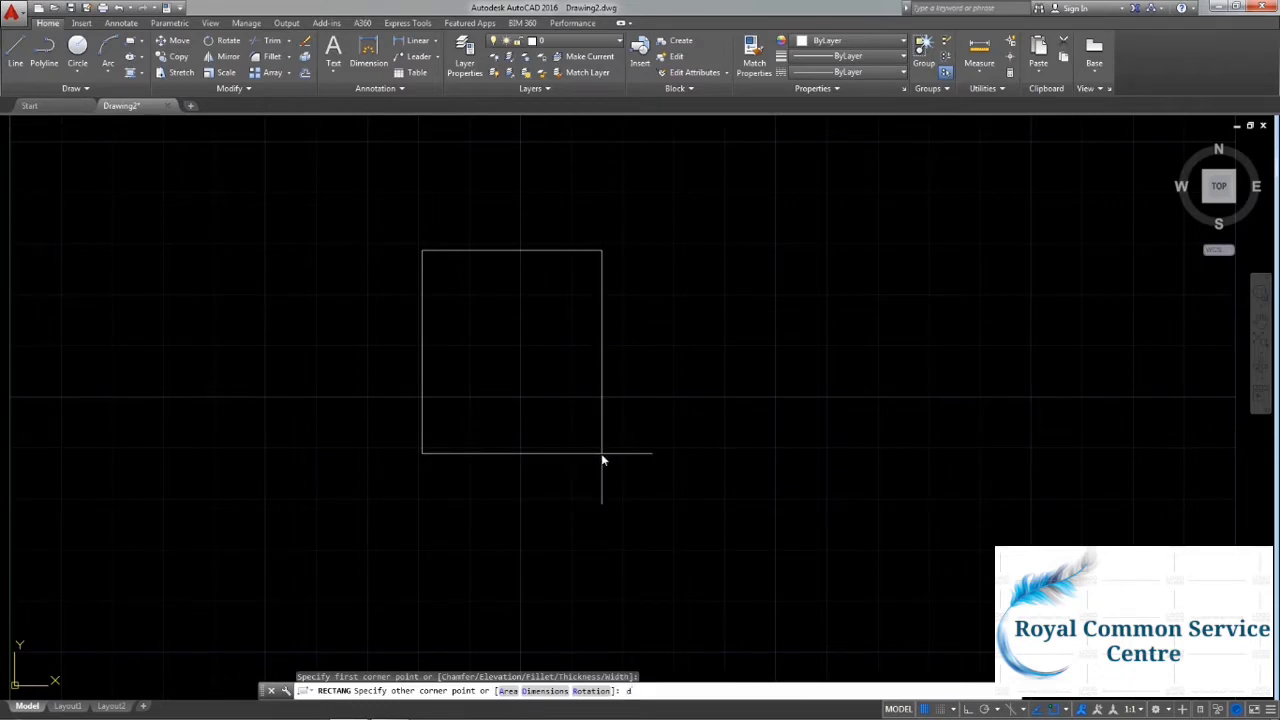
key(Return)
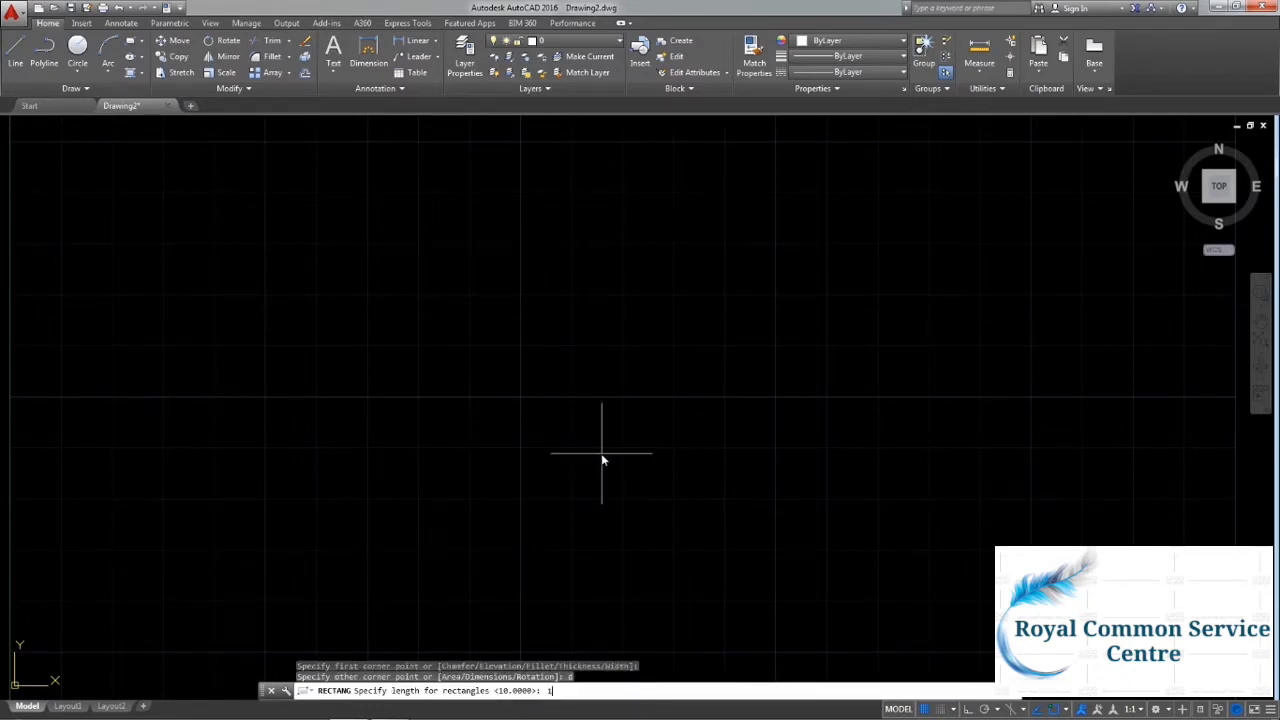
text(0)
key(Return)
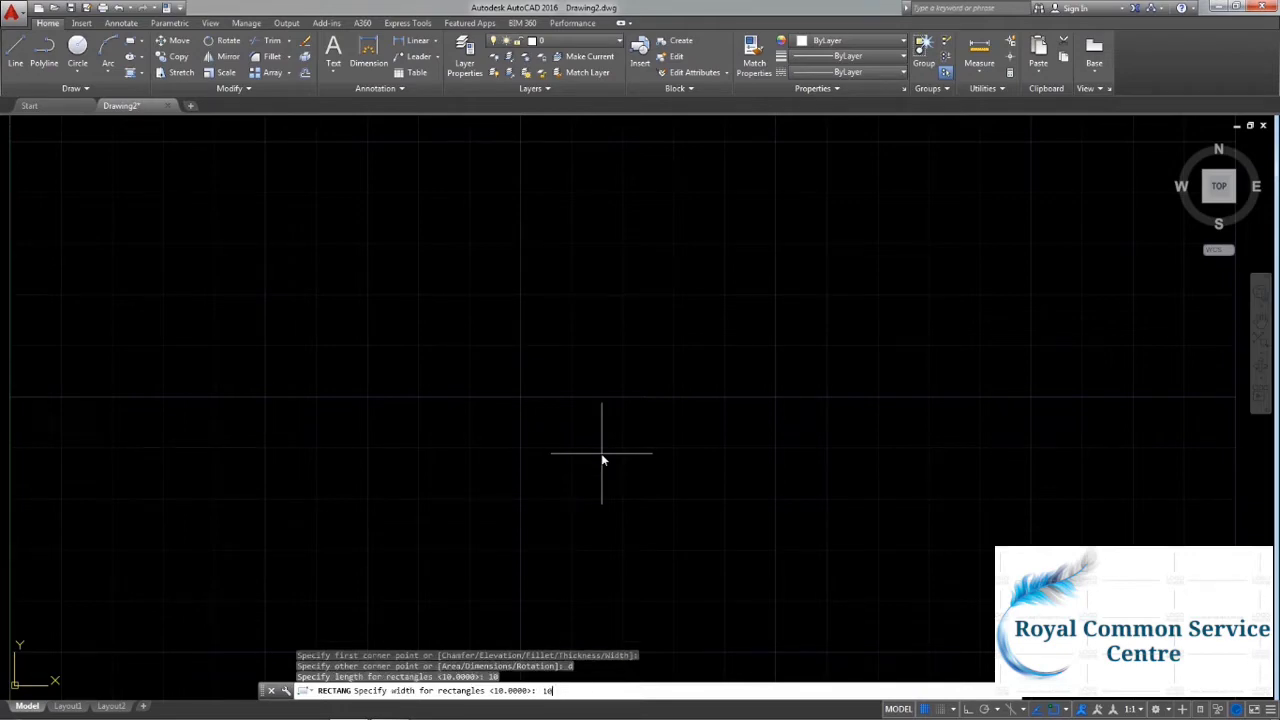
key(Return)
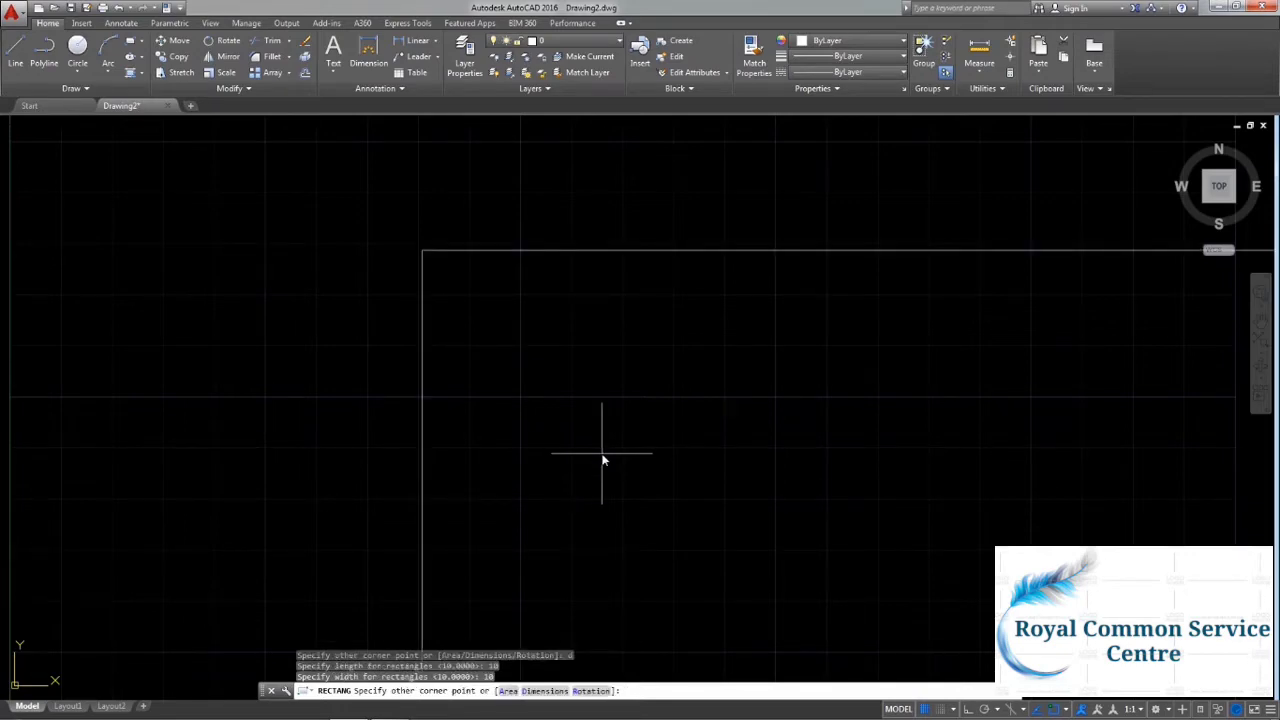
click(603, 460)
Zoom All so the whole square fits in view.
text(z)
key(Return)
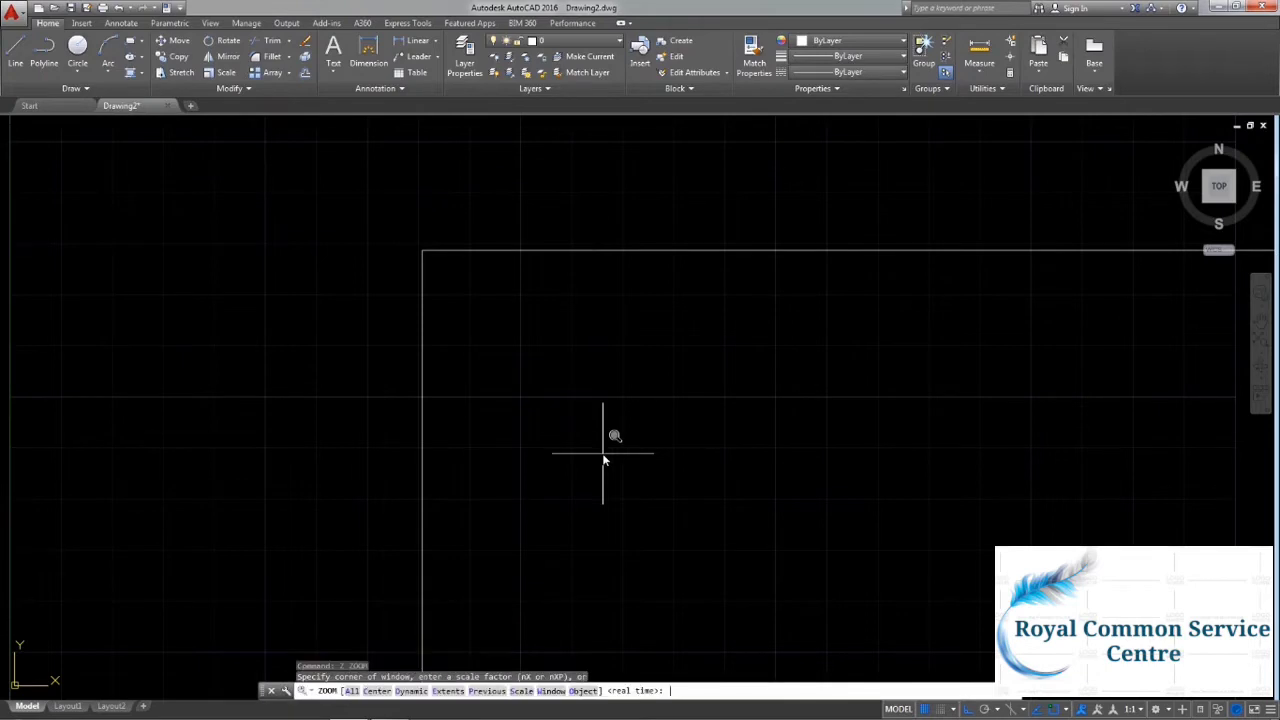
key(Return)
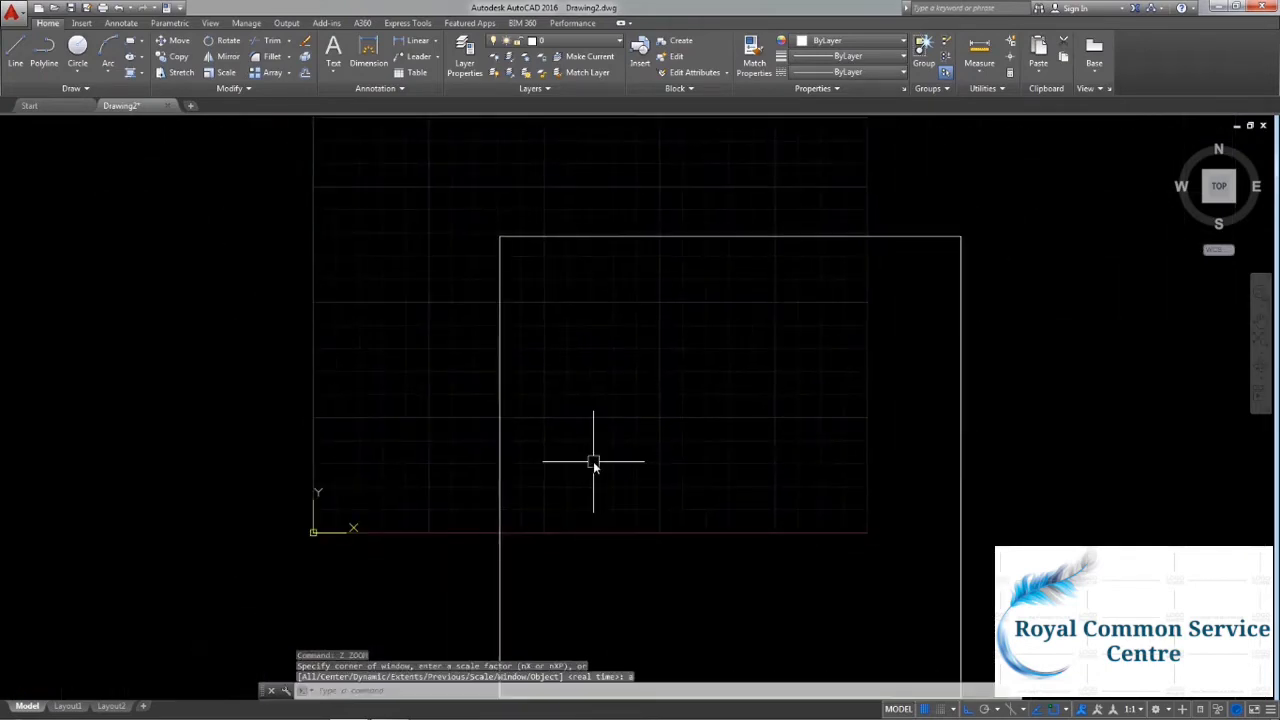
click(305, 57)
Explode the square and start OFFSET with a distance of 1.
click(518, 263)
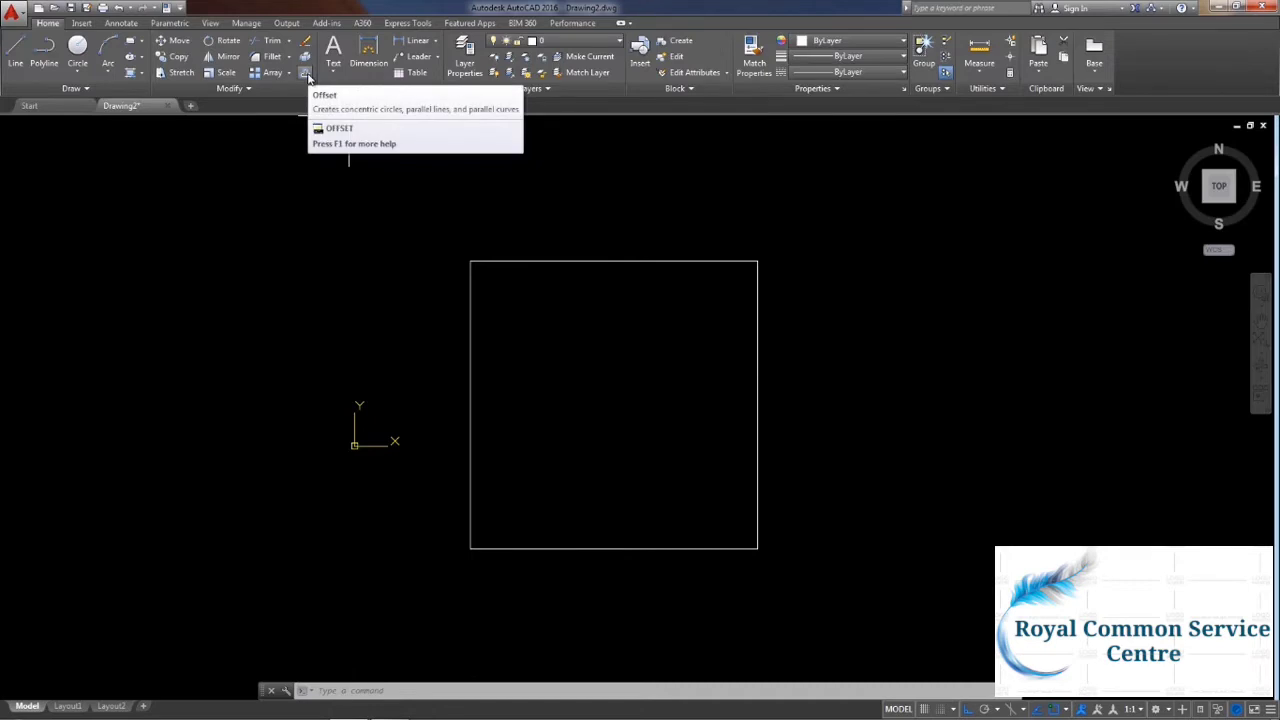
text(o)
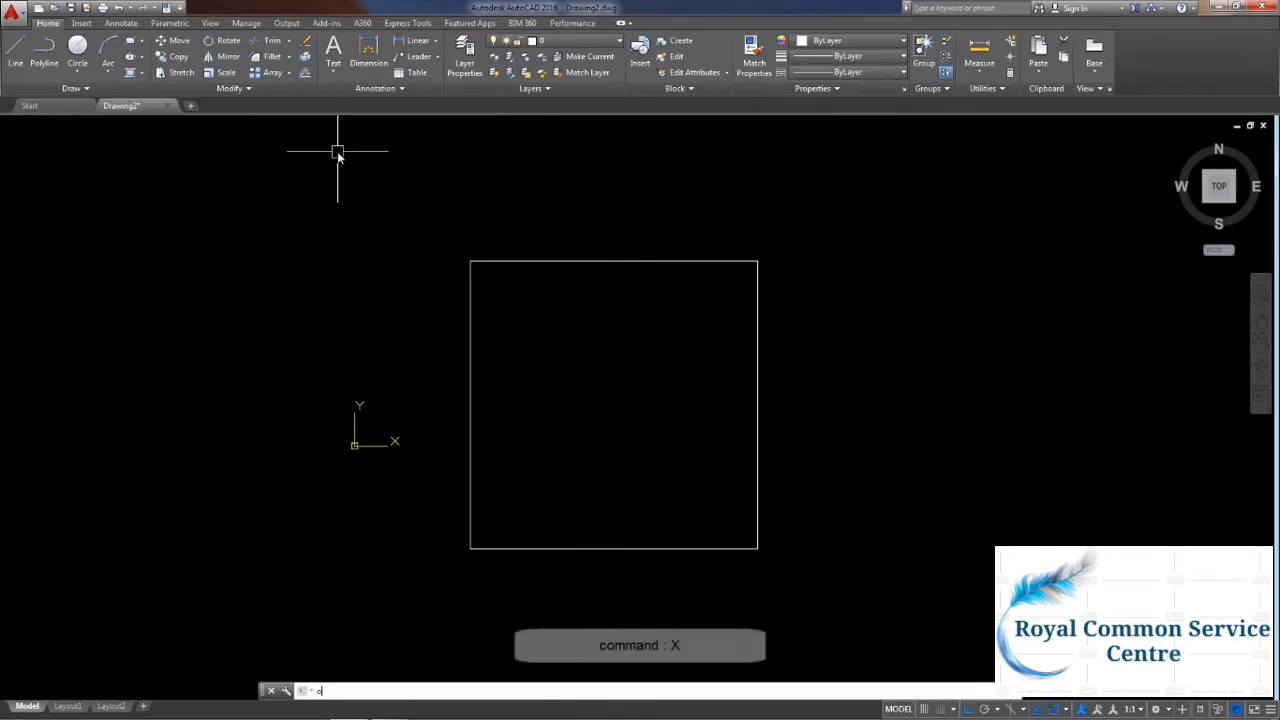
key(Return)
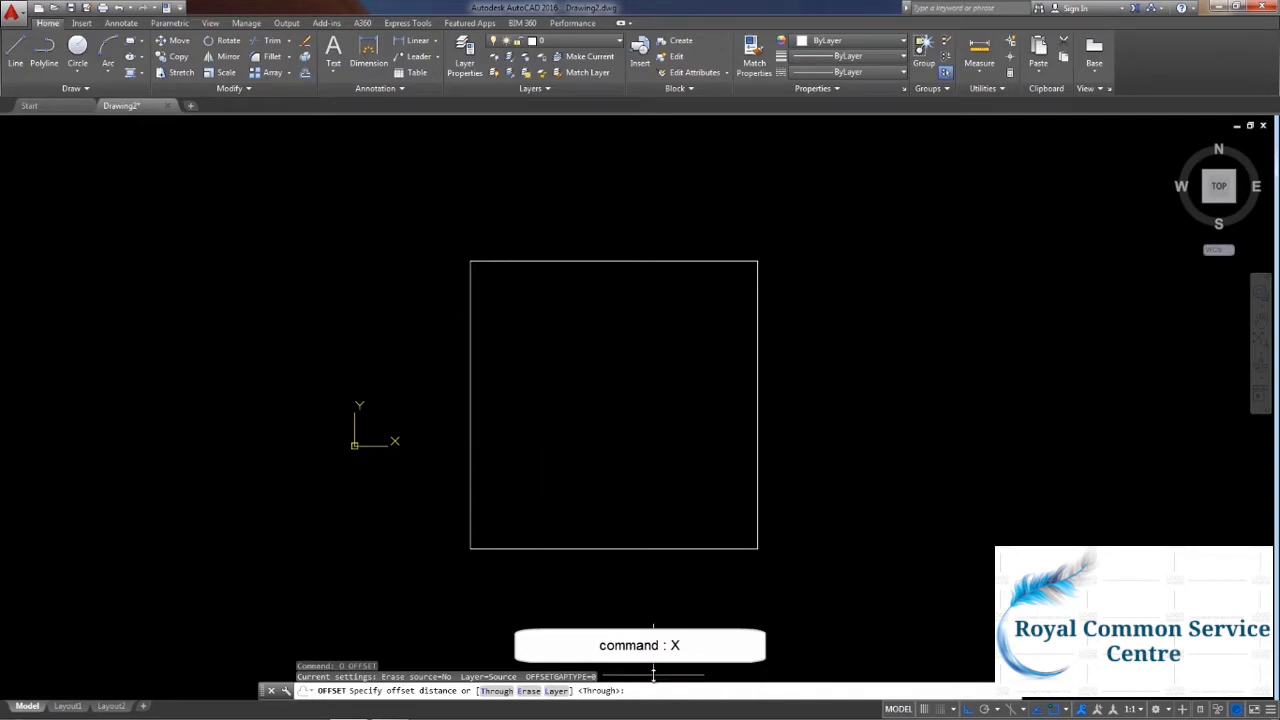
text(1)
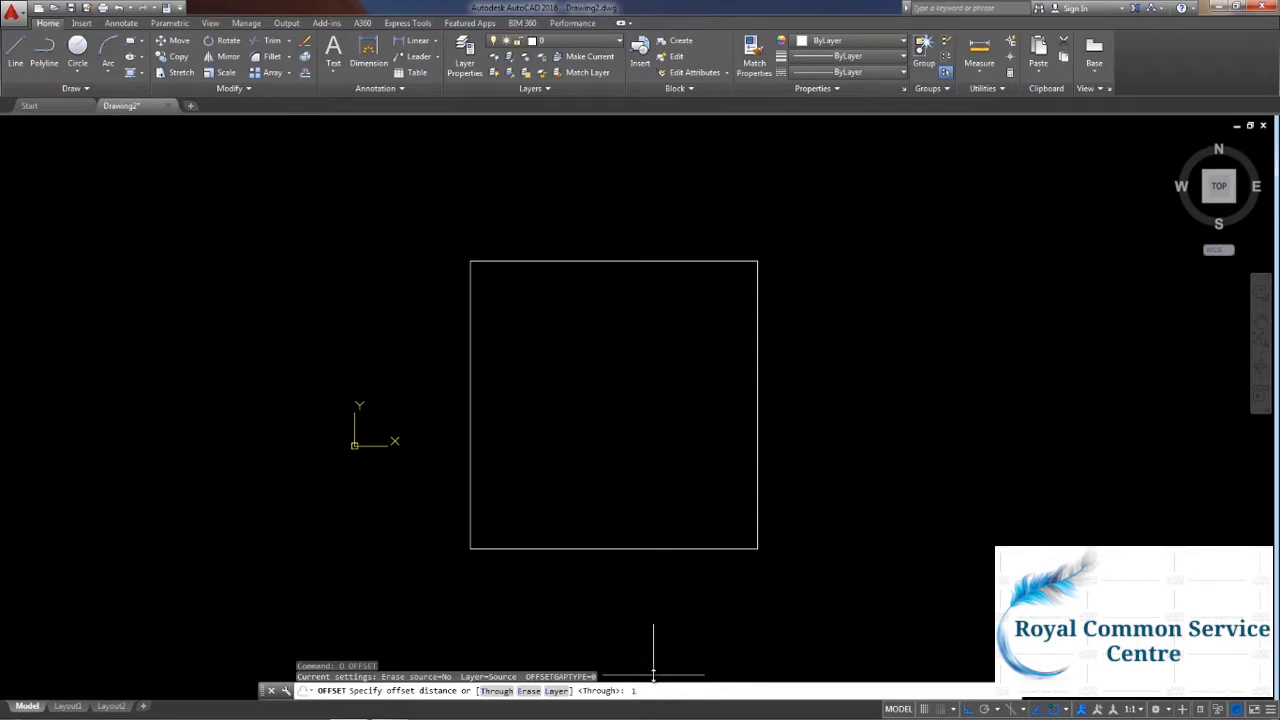
key(Return)
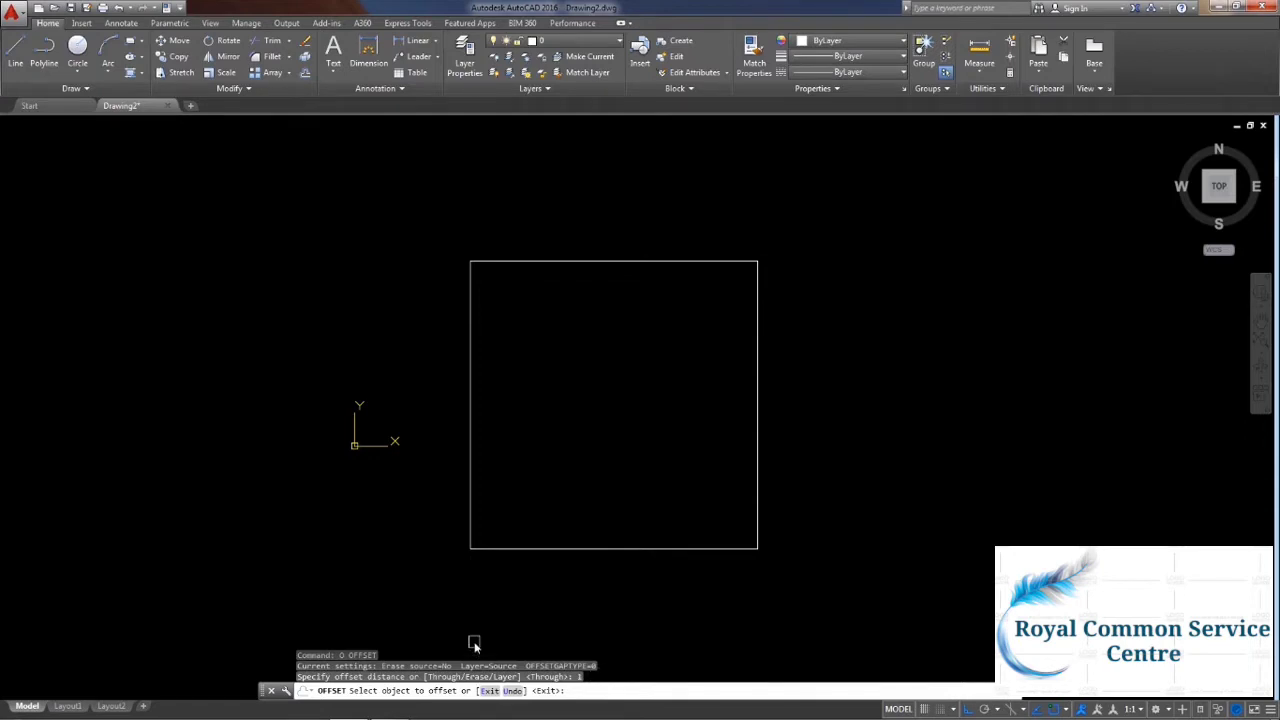
Offset the left edge inward four times, each line 1 unit apart.
click(471, 531)
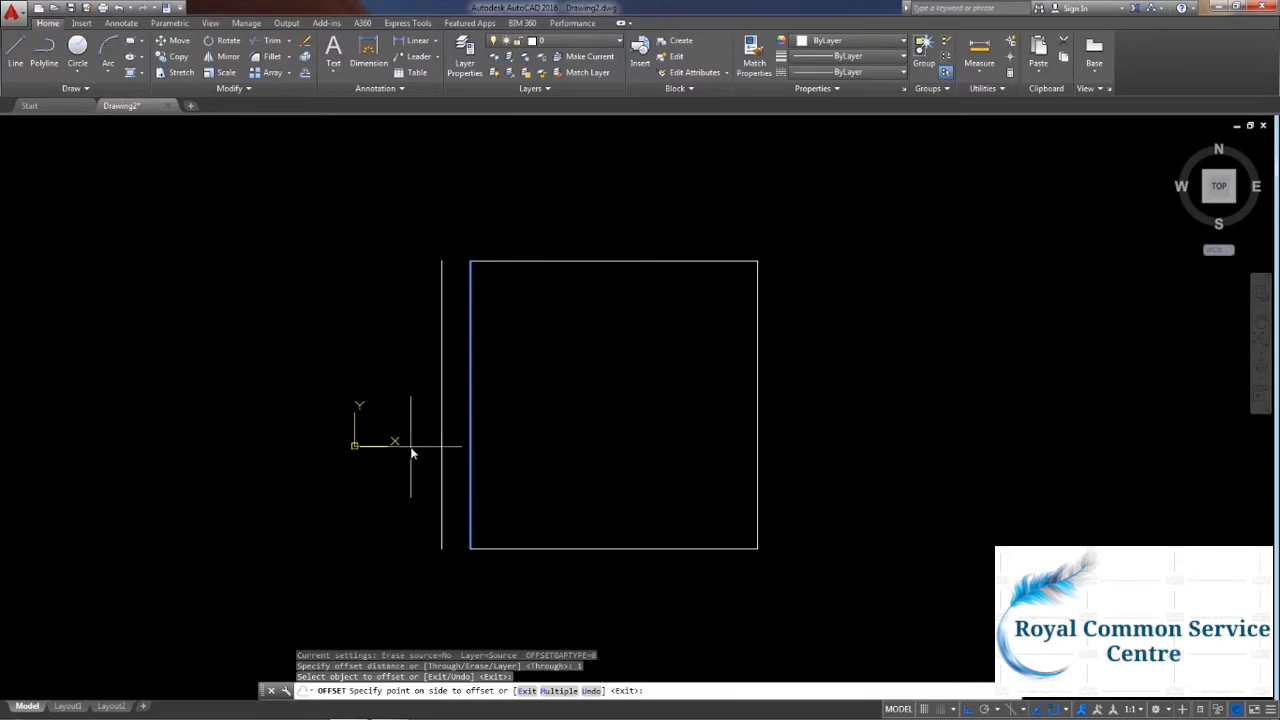
click(505, 451)
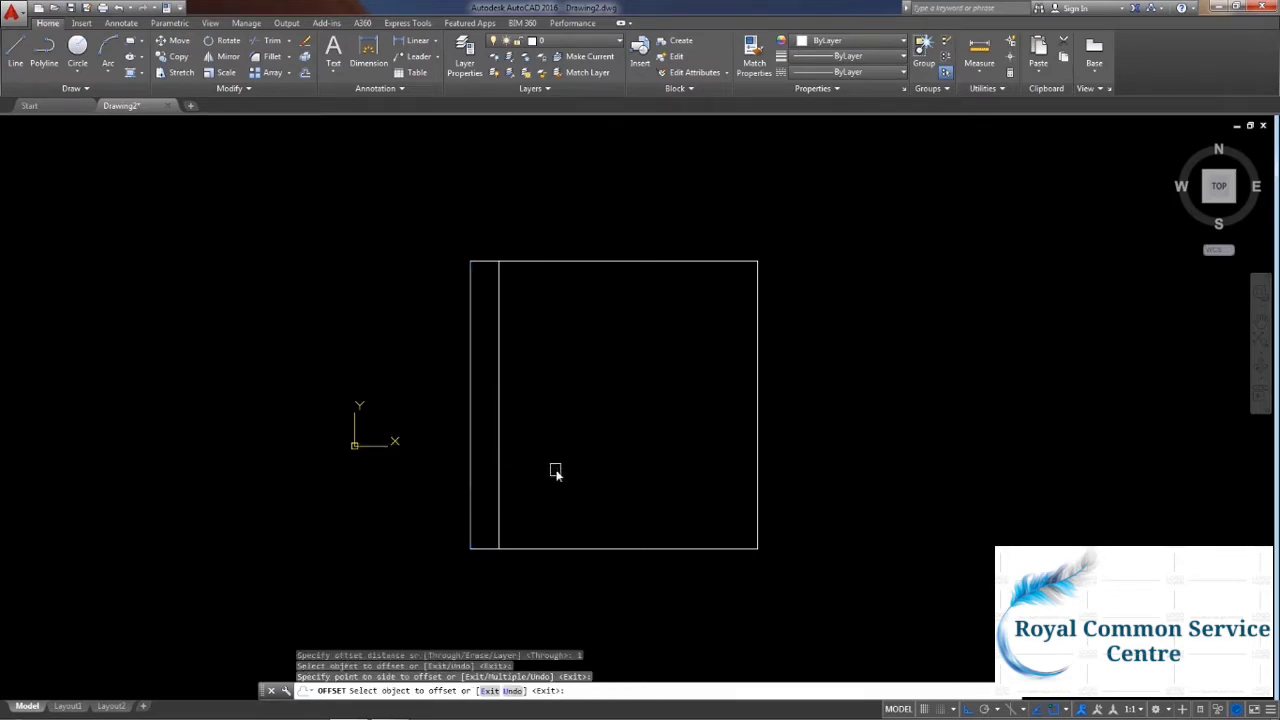
click(495, 459)
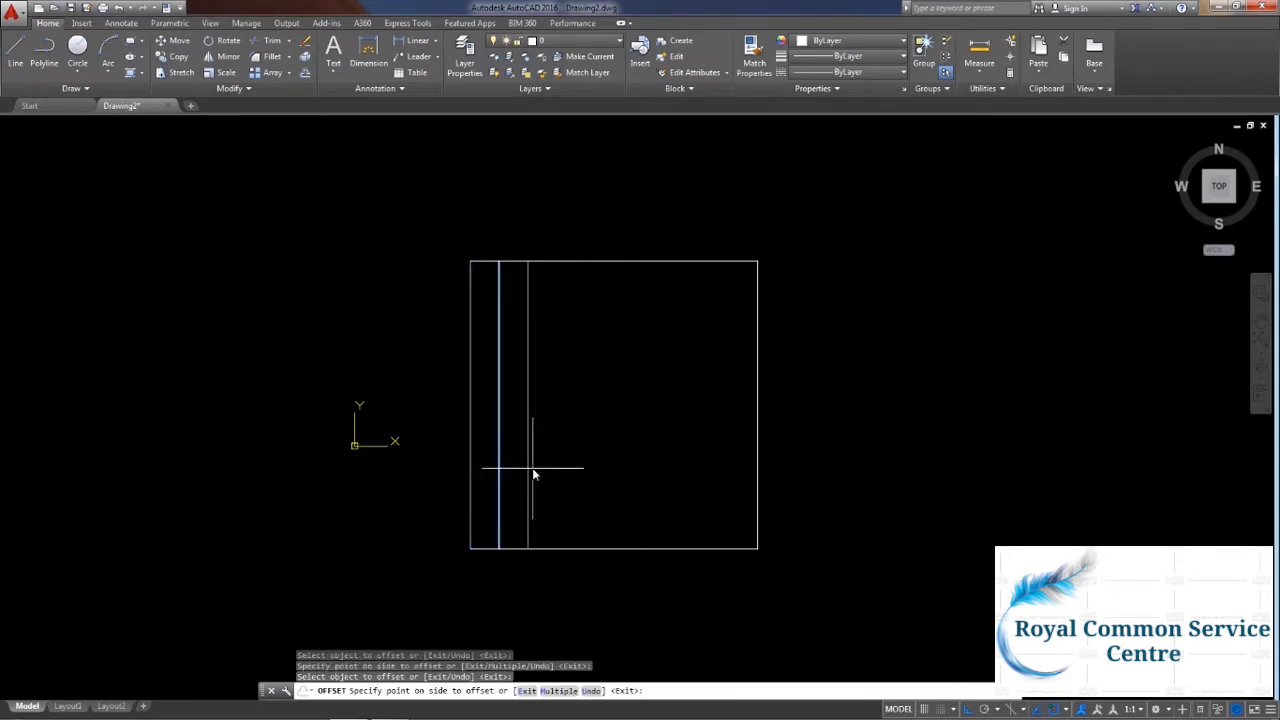
click(535, 470)
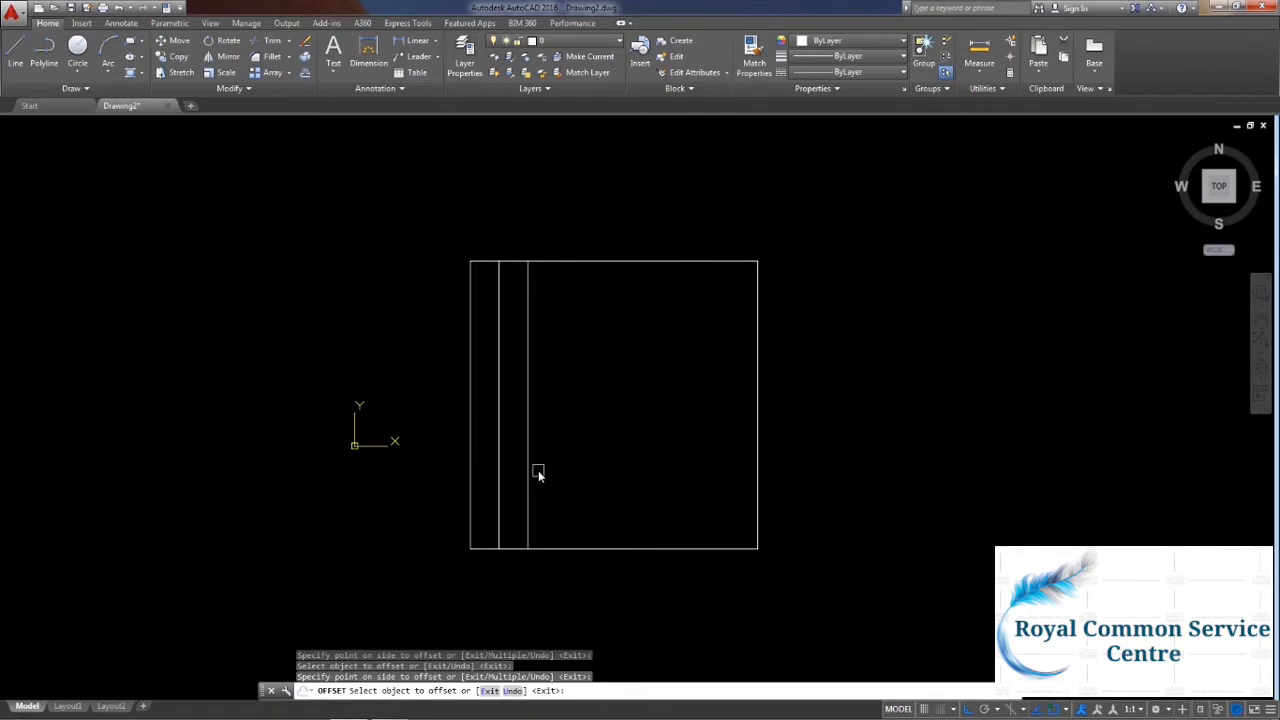
click(529, 471)
click(575, 472)
click(556, 477)
click(586, 486)
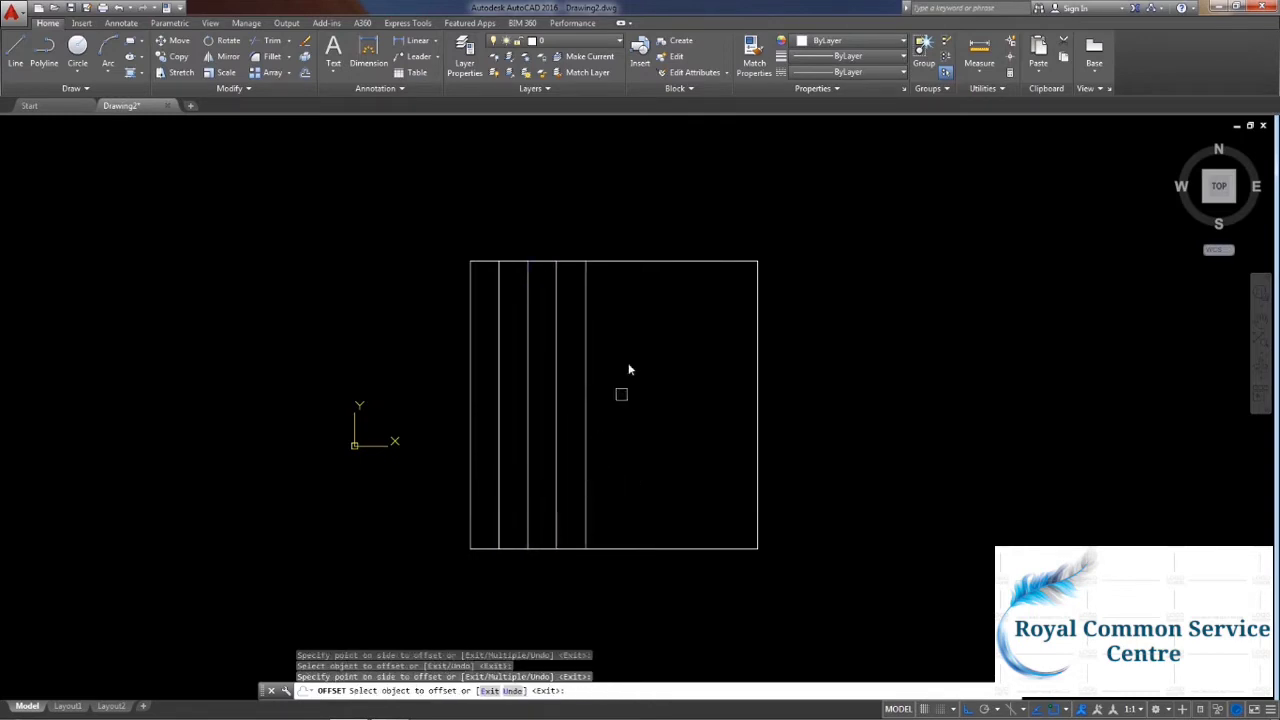
Add offset lines above the top edge and one just below it.
click(596, 262)
click(586, 208)
click(675, 263)
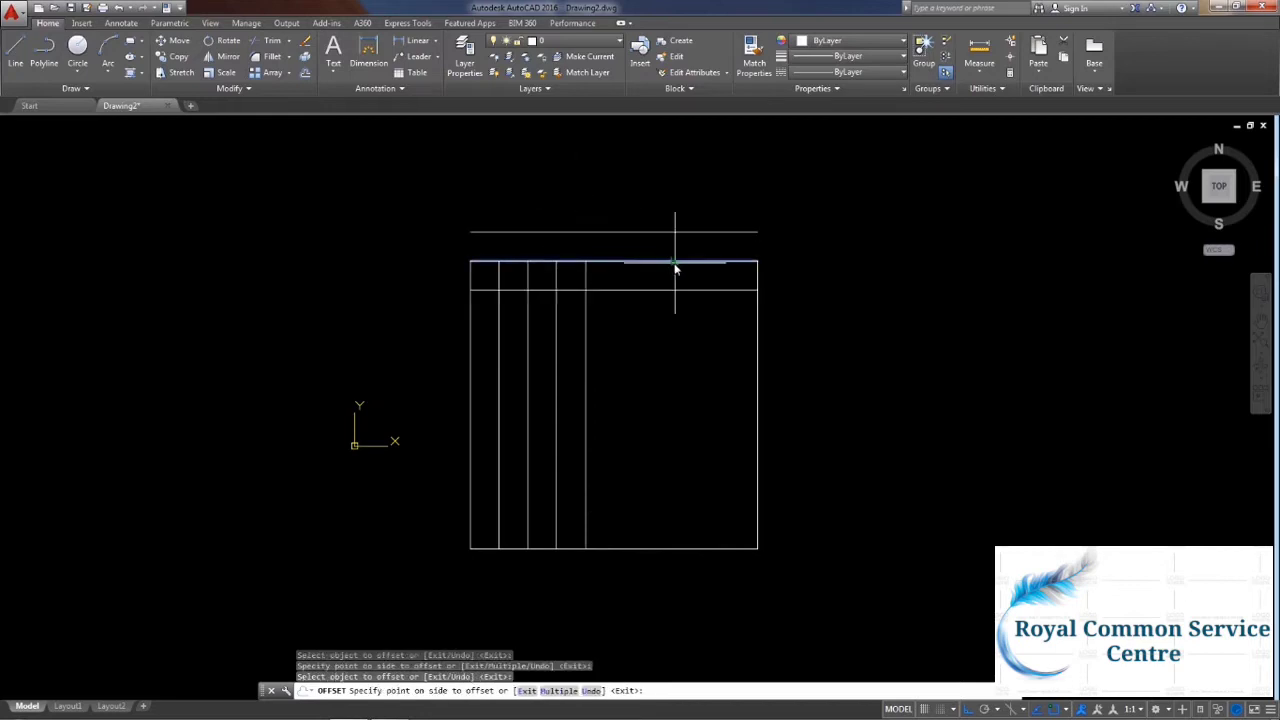
click(640, 205)
click(637, 231)
click(632, 208)
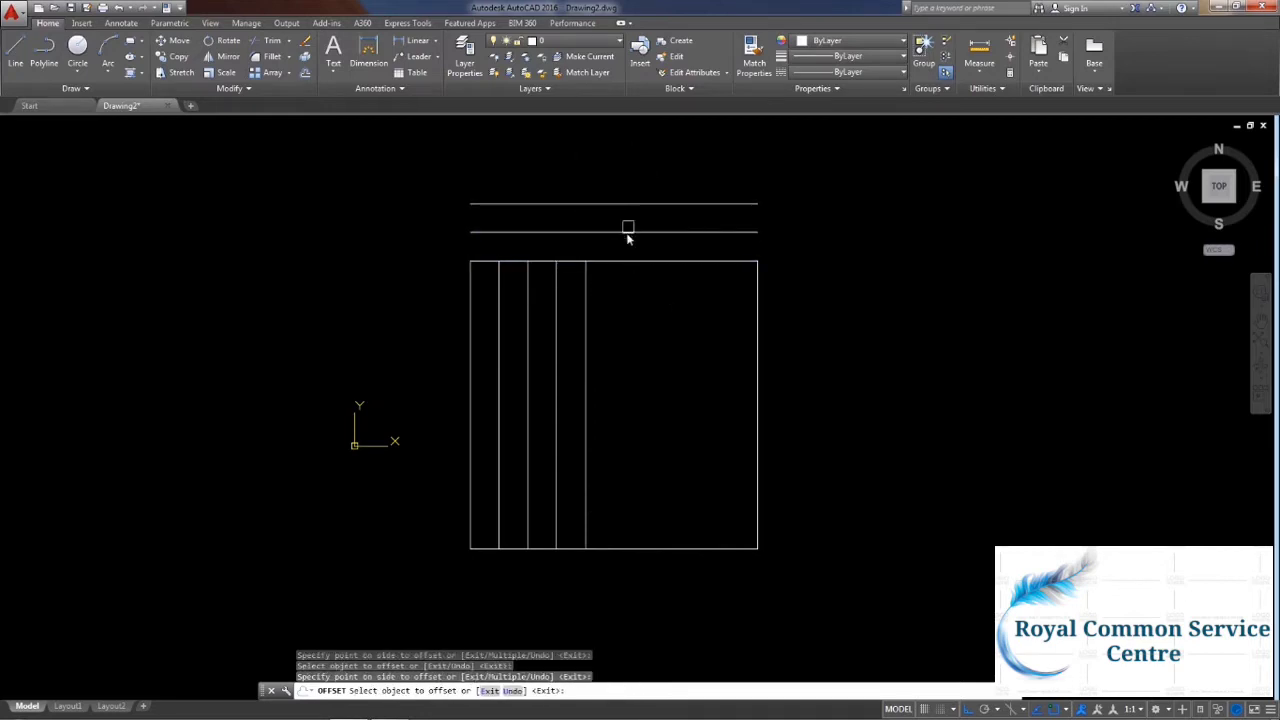
click(628, 261)
click(624, 272)
Offset the right edge outward and the bottom edge downward by 1.
click(758, 466)
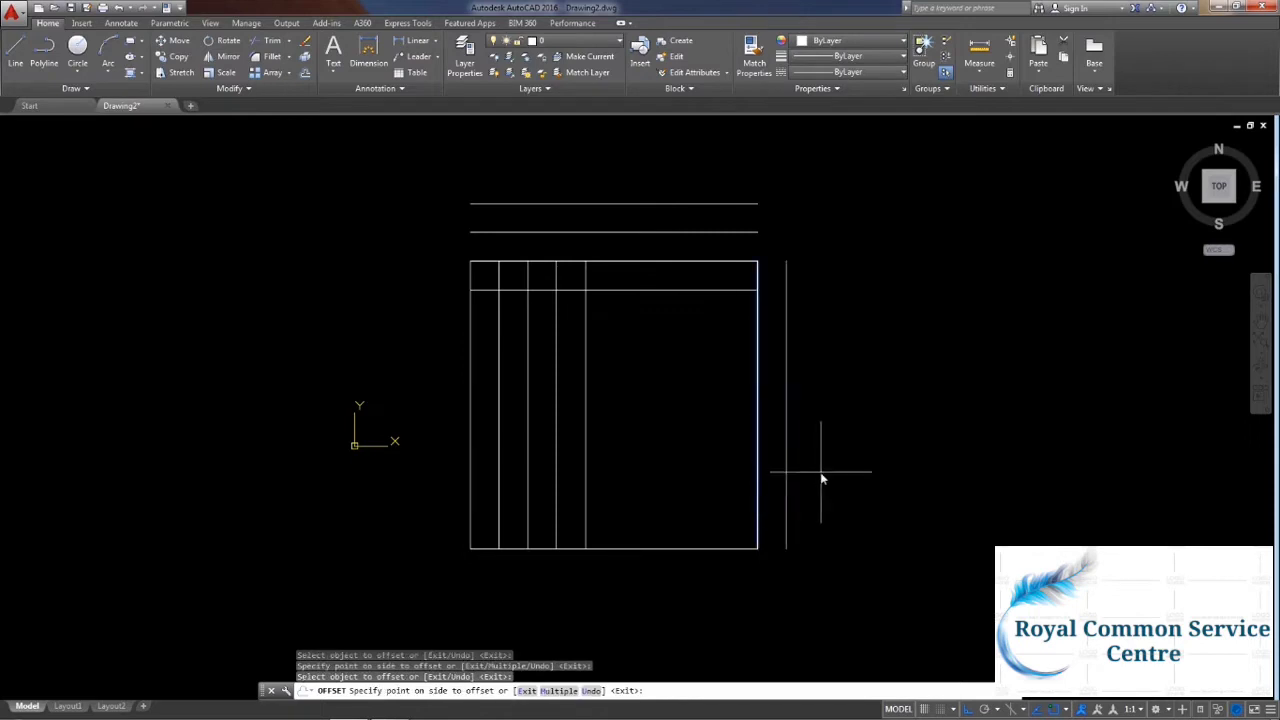
click(818, 482)
click(703, 549)
click(705, 572)
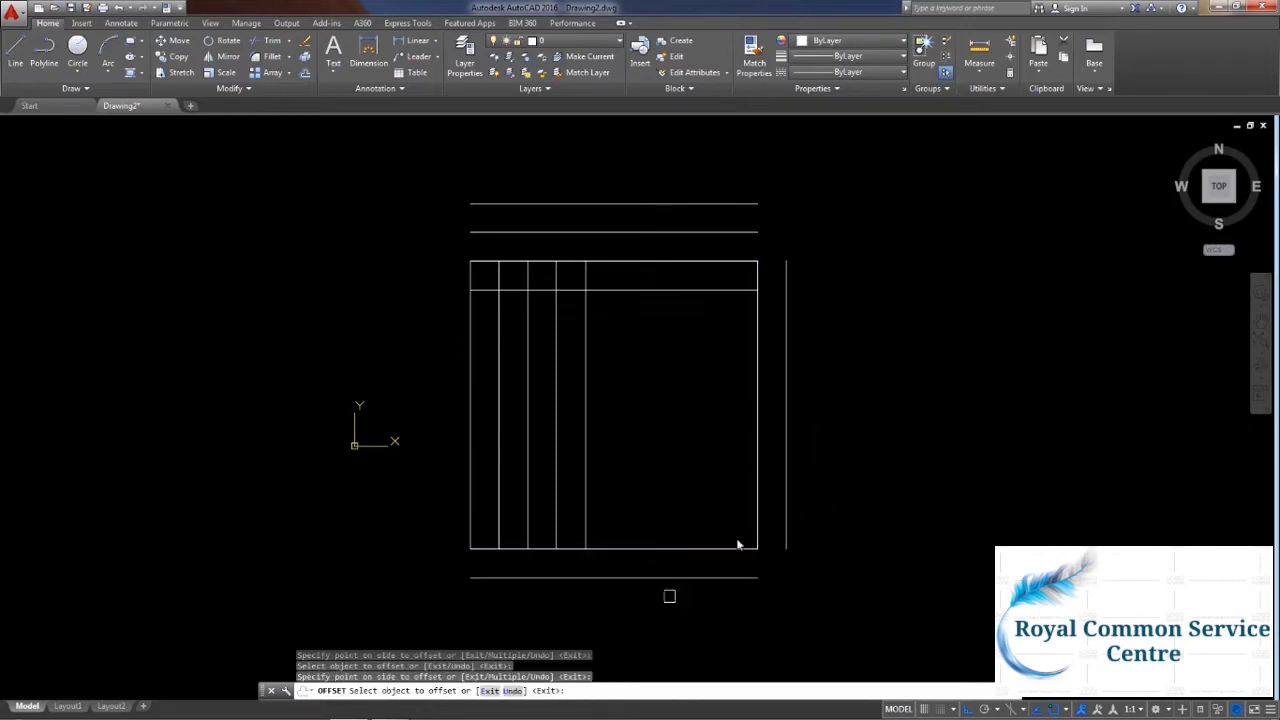
middle_drag(790, 460, 754, 458)
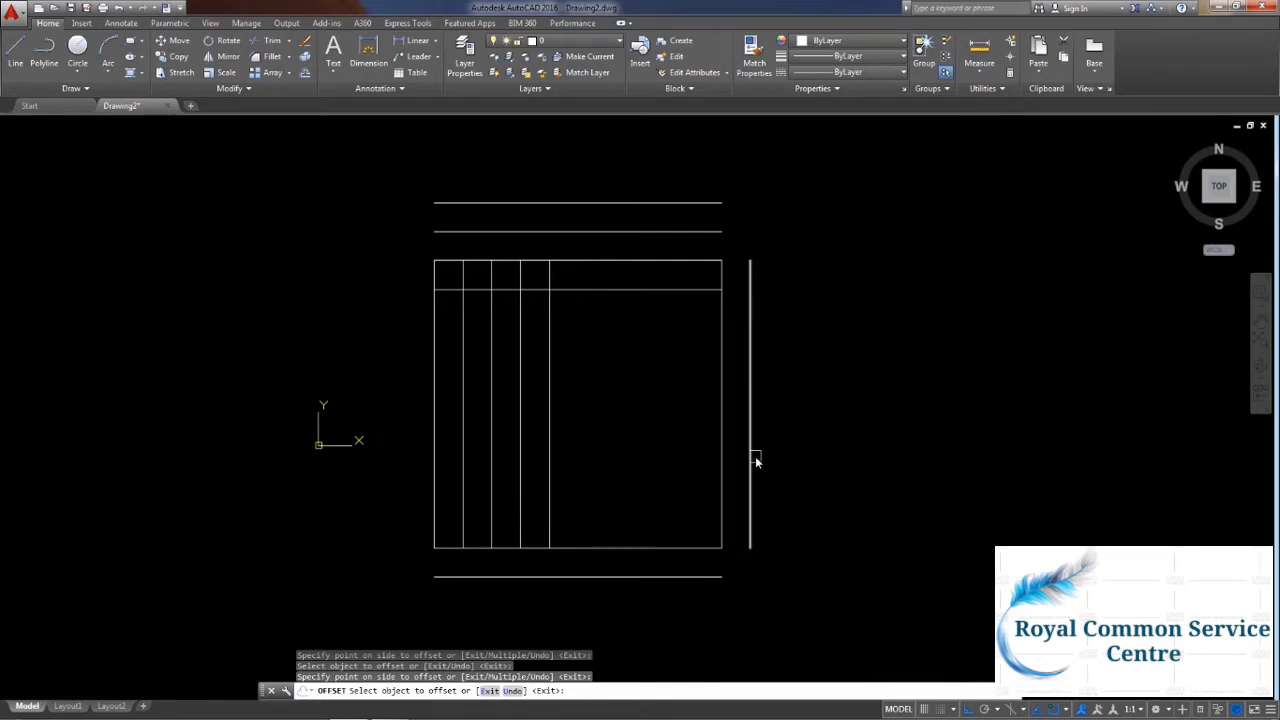
middle_drag(755, 456, 725, 461)
key(Escape)
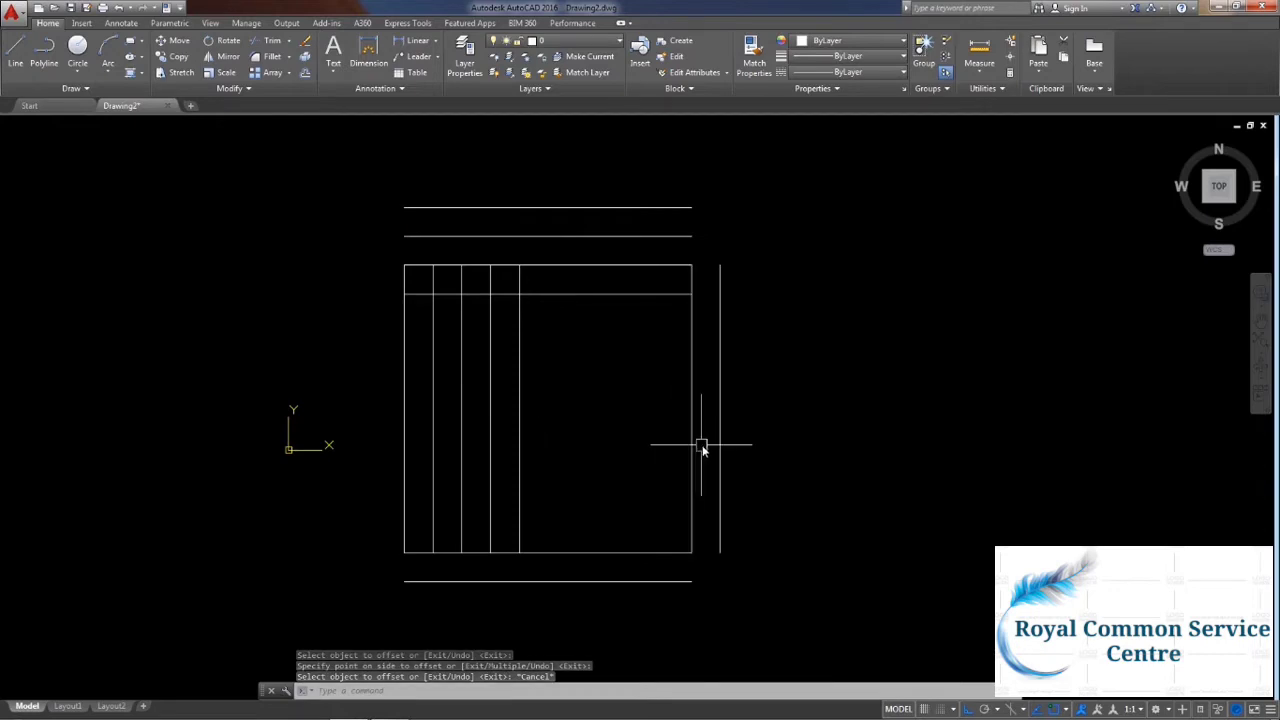
Draw a new rectangle to the right of the offset-line square.
middle_drag(700, 447, 642, 450)
text(re)
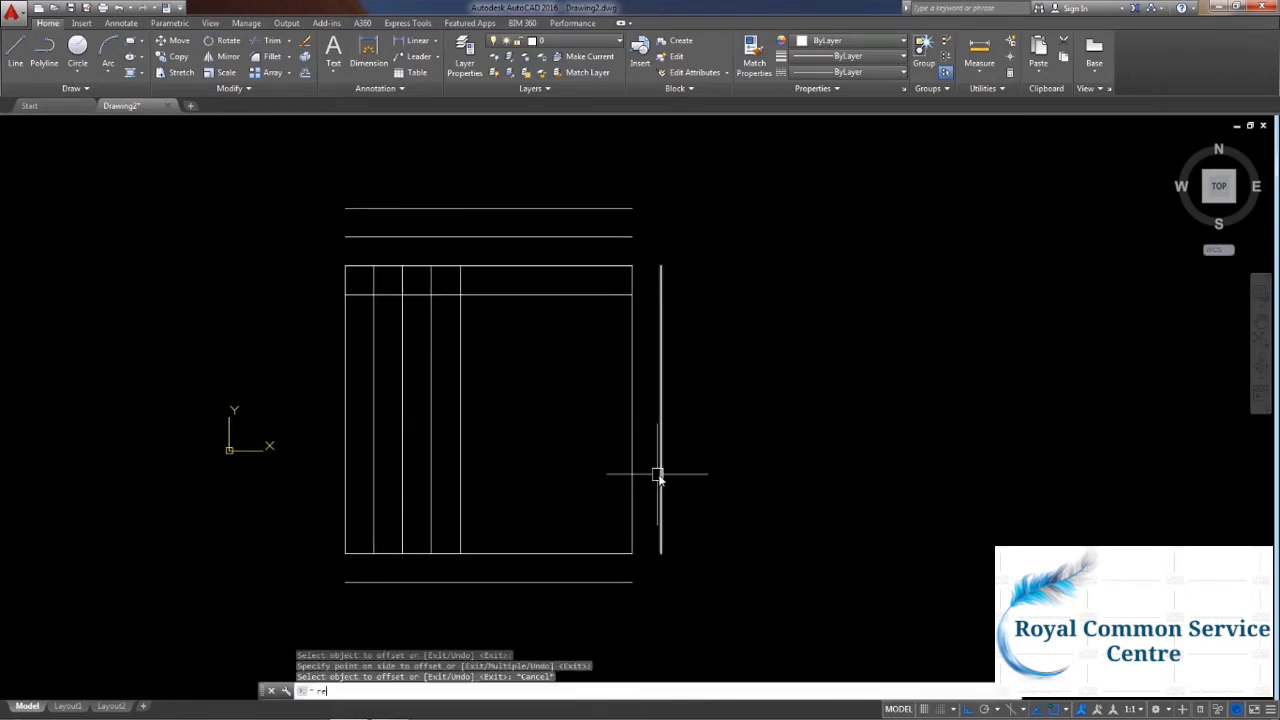
key(Return)
click(761, 290)
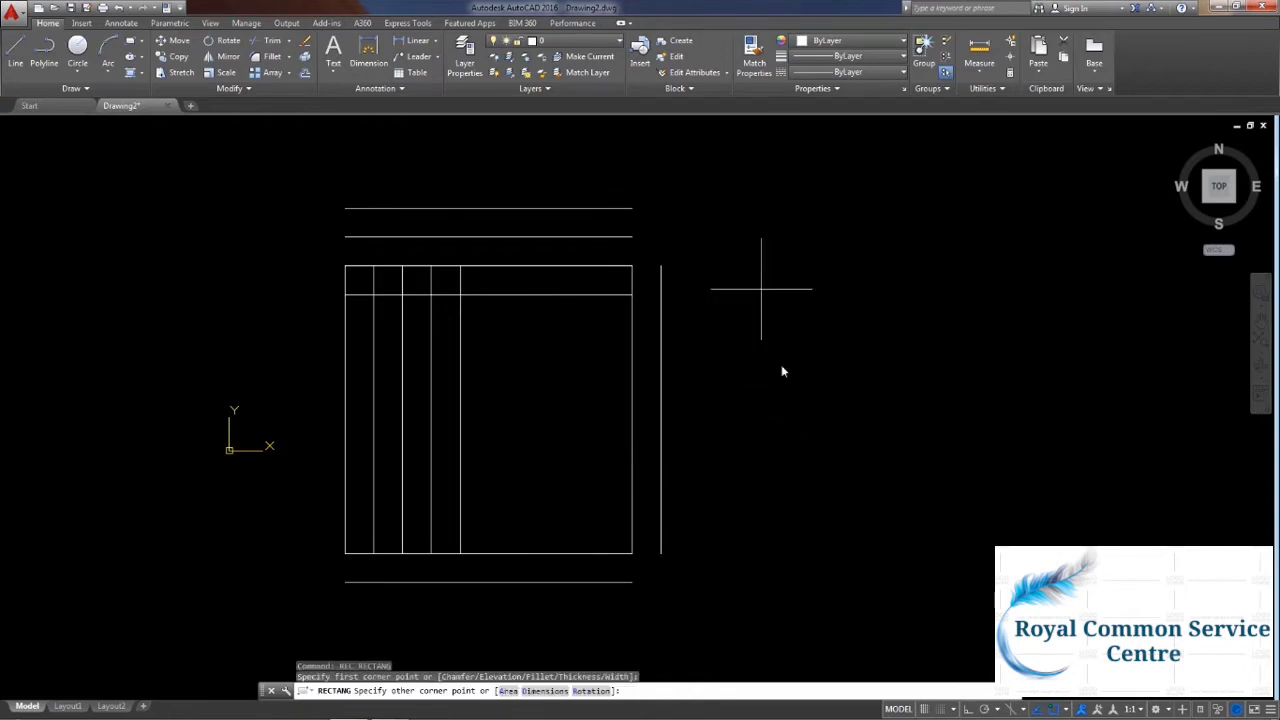
click(966, 540)
Draw a circle to the right of the new rectangle.
middle_drag(966, 540, 810, 537)
text(c)
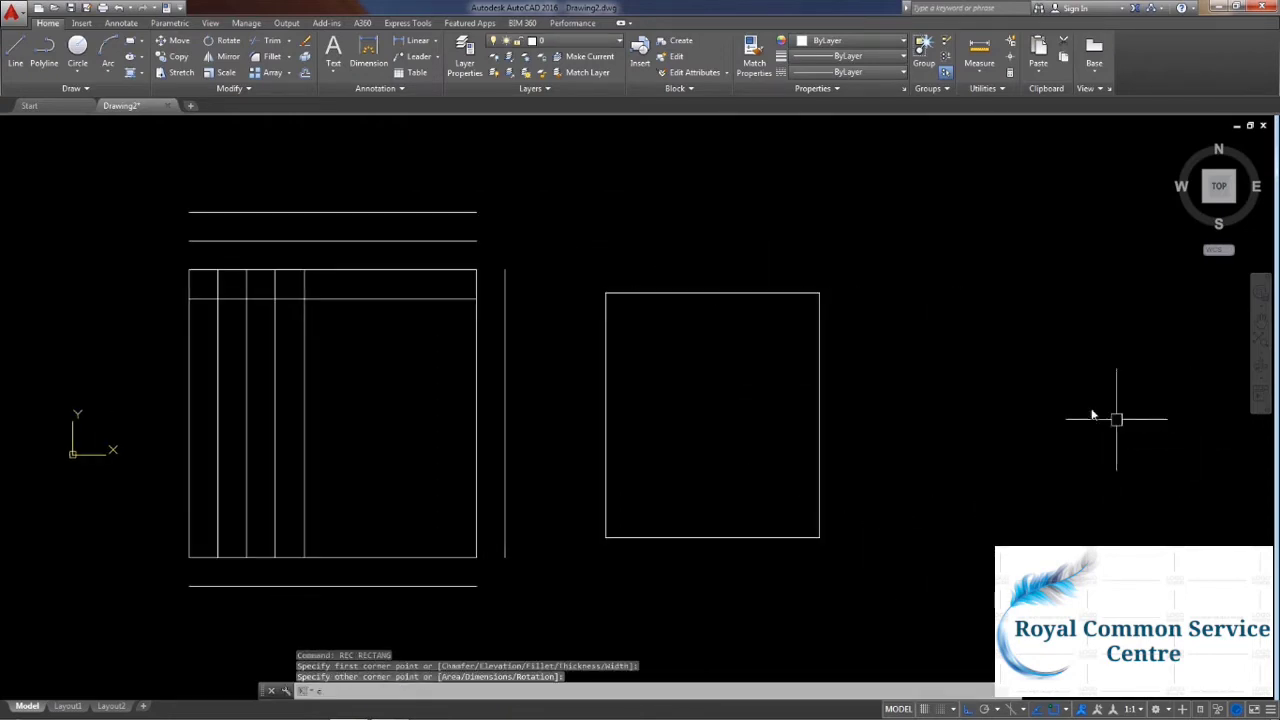
key(Return)
click(1018, 358)
click(1018, 489)
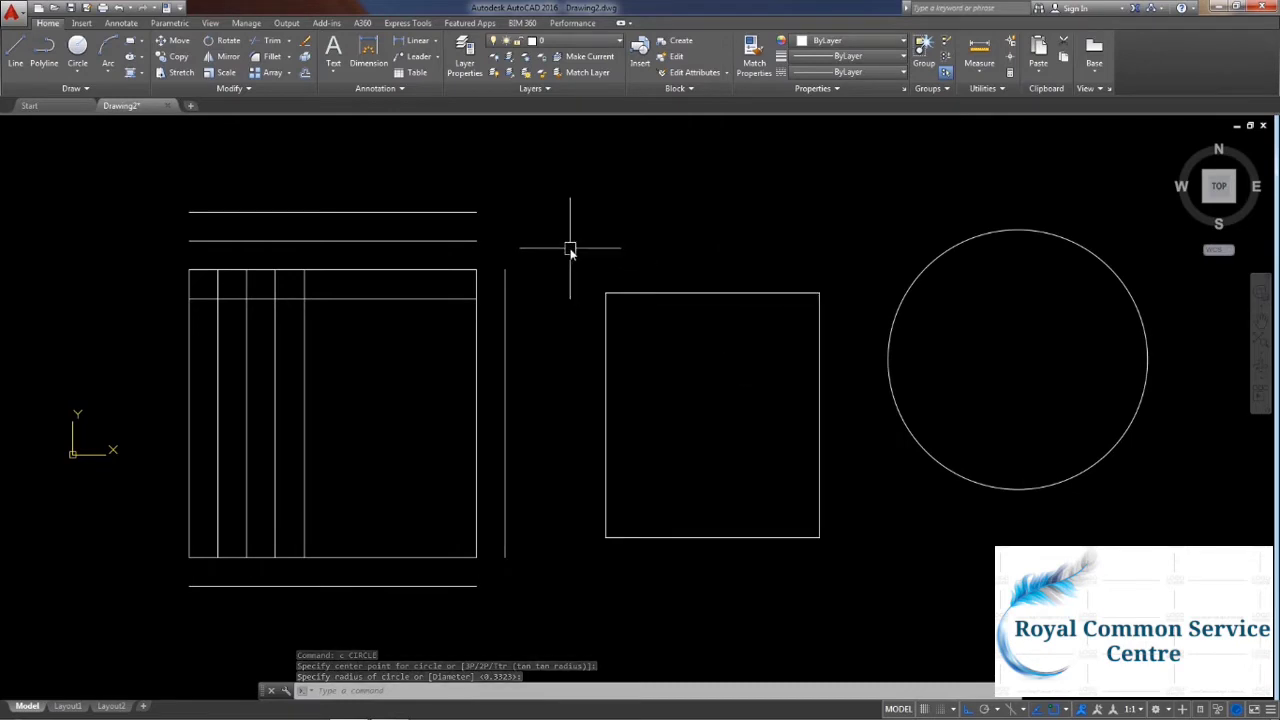
text(o)
key(Return)
text(1)
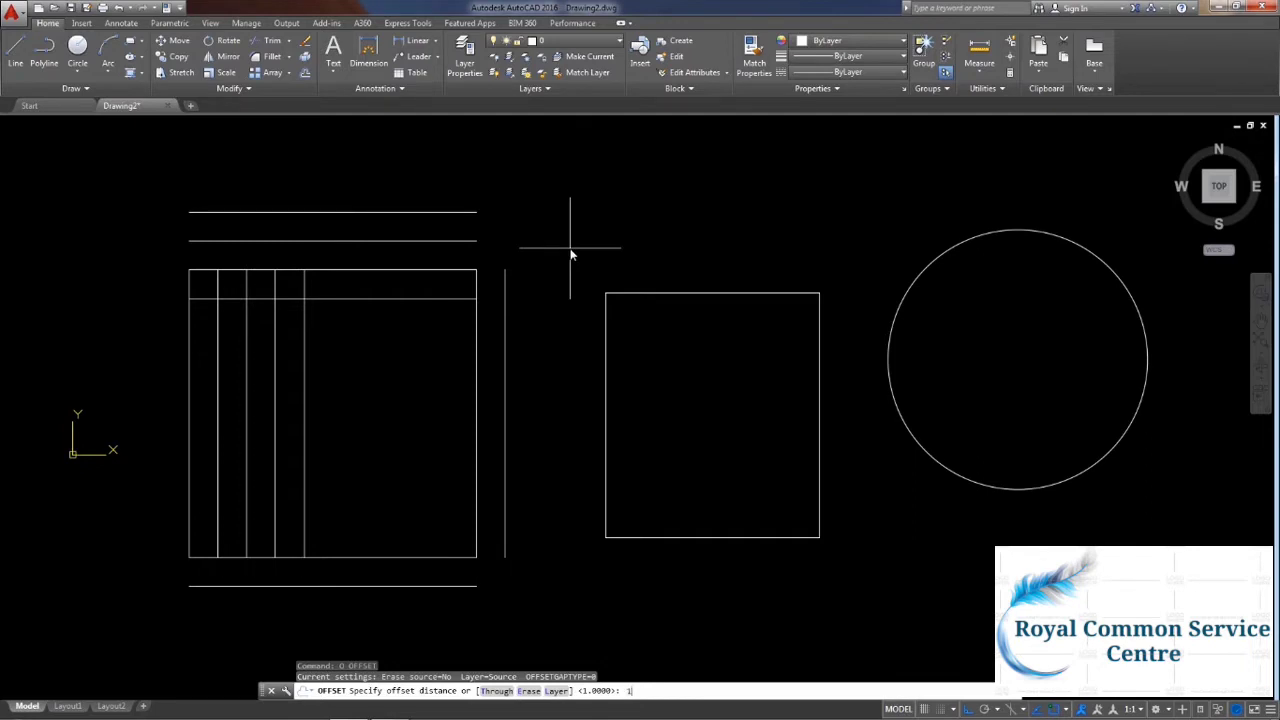
Offset the middle square 1 unit inward.
key(Return)
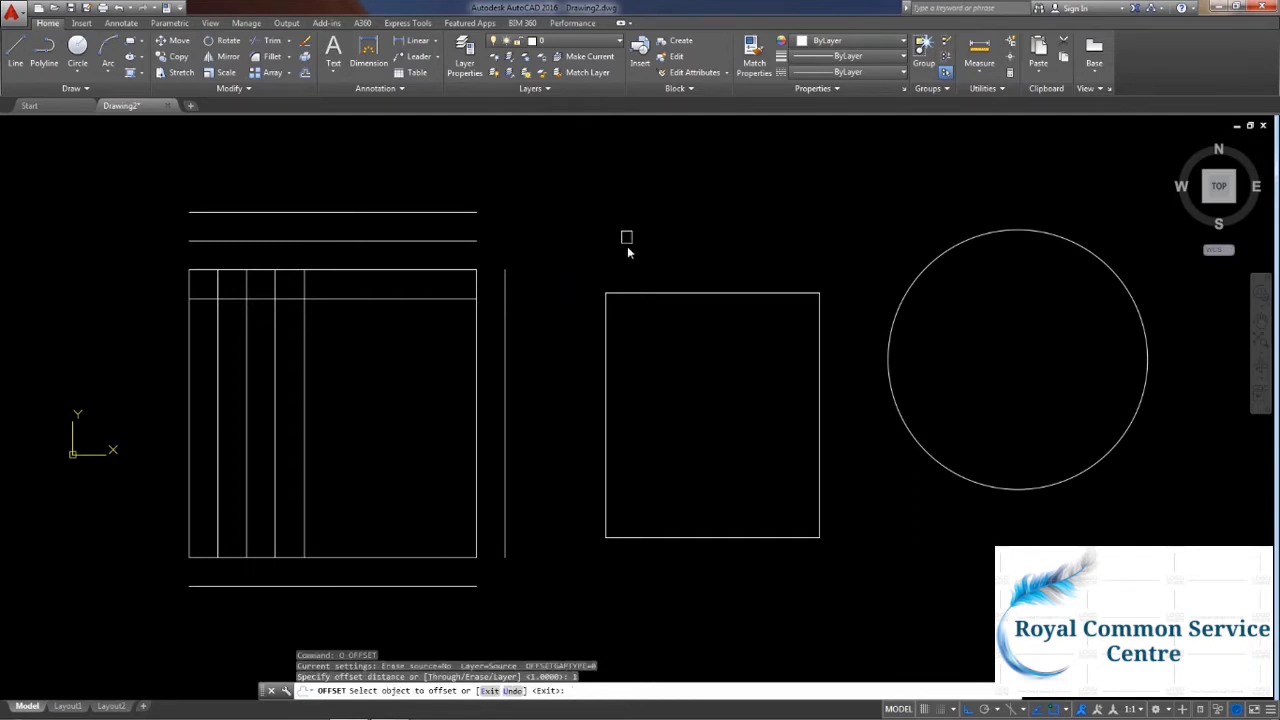
click(645, 295)
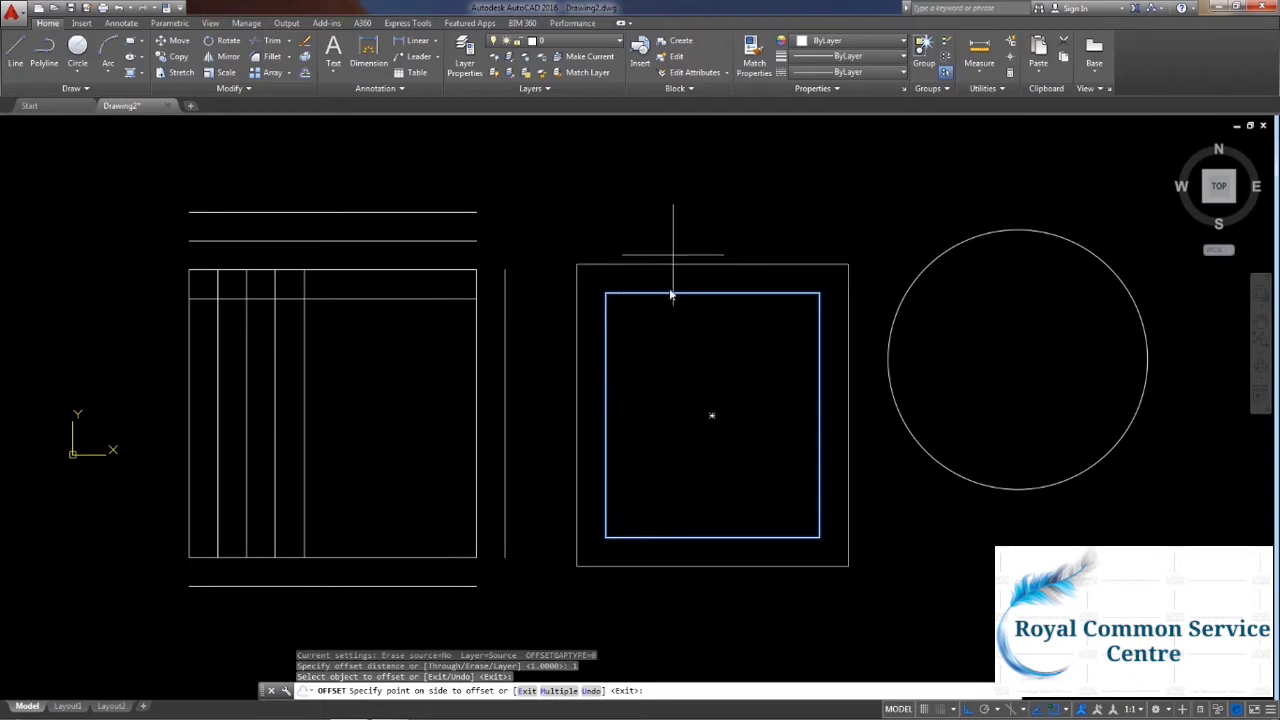
click(674, 338)
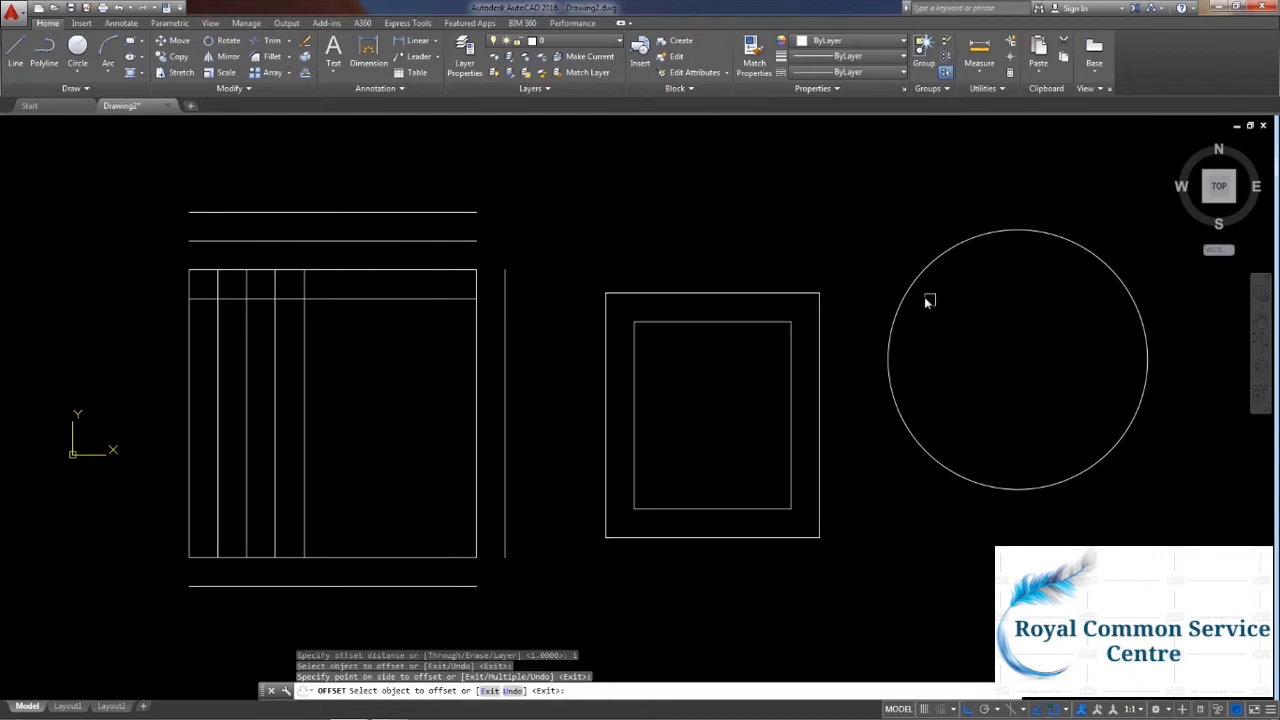
Offset the circle inward three times to make concentric circles.
click(903, 294)
click(936, 329)
click(936, 329)
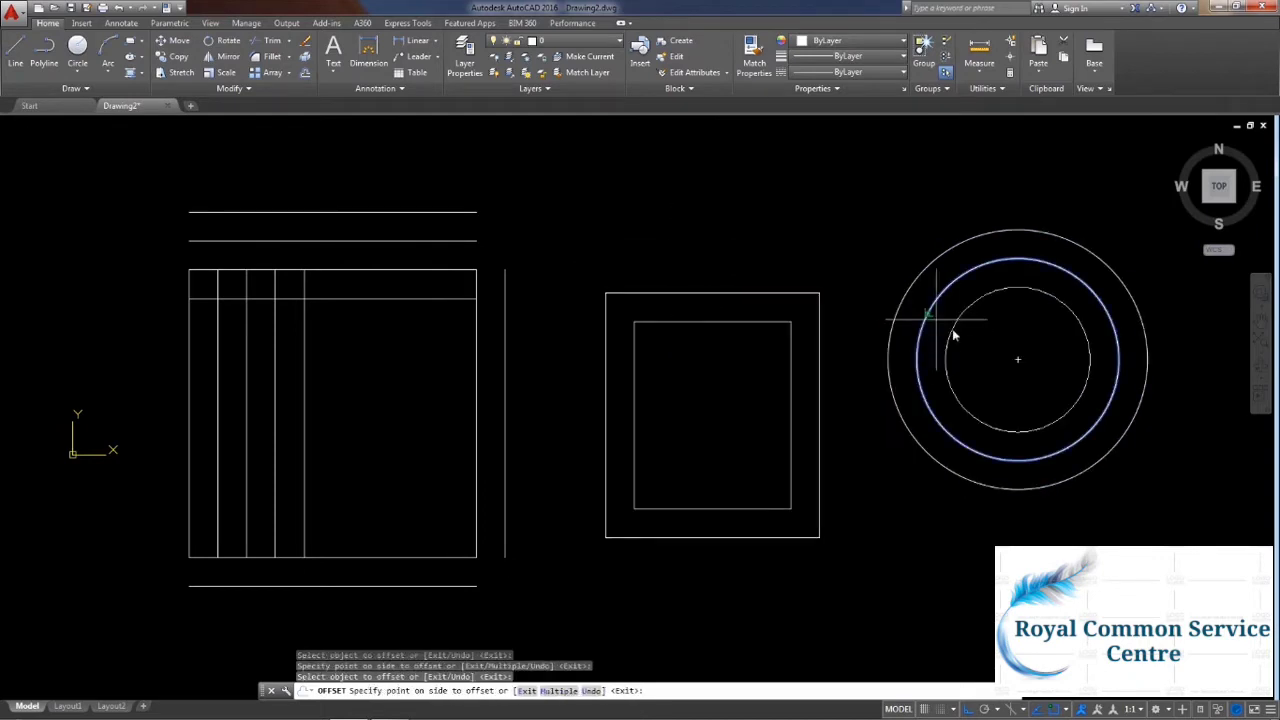
click(960, 331)
click(960, 331)
click(1032, 414)
key(Escape)
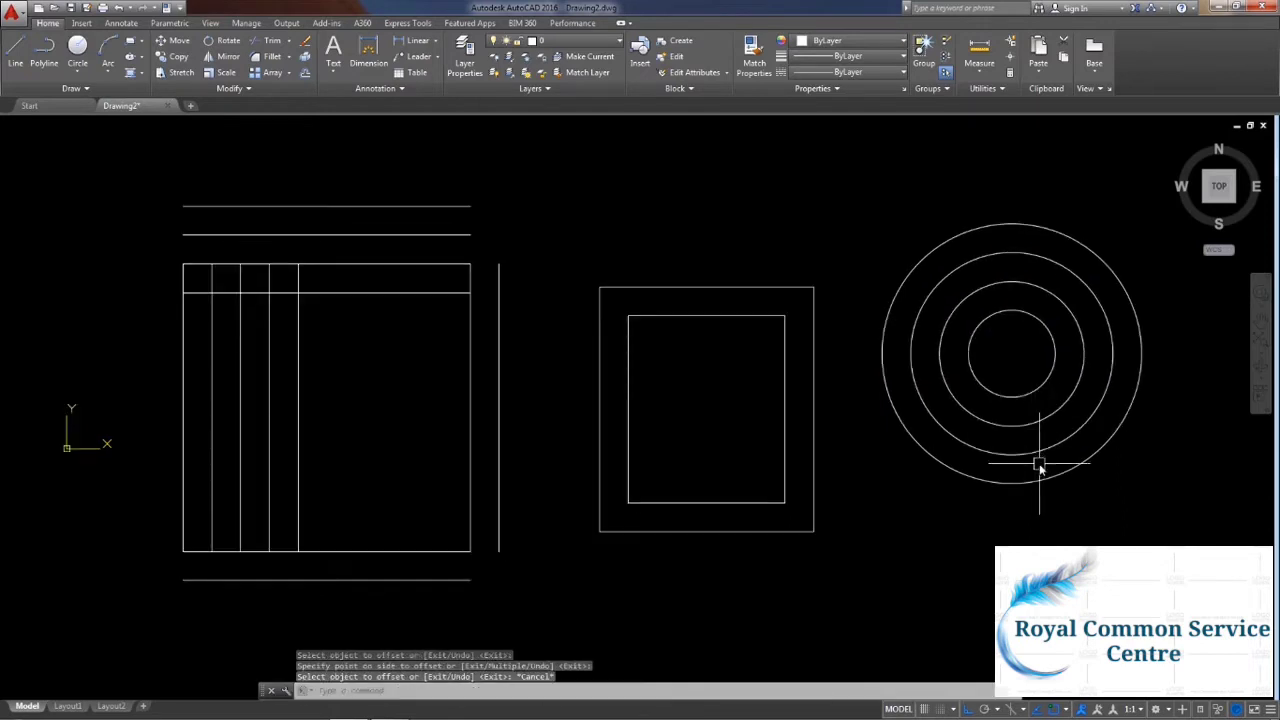
Select the three inner circles and delete them.
click(1035, 466)
click(966, 343)
key(Delete)
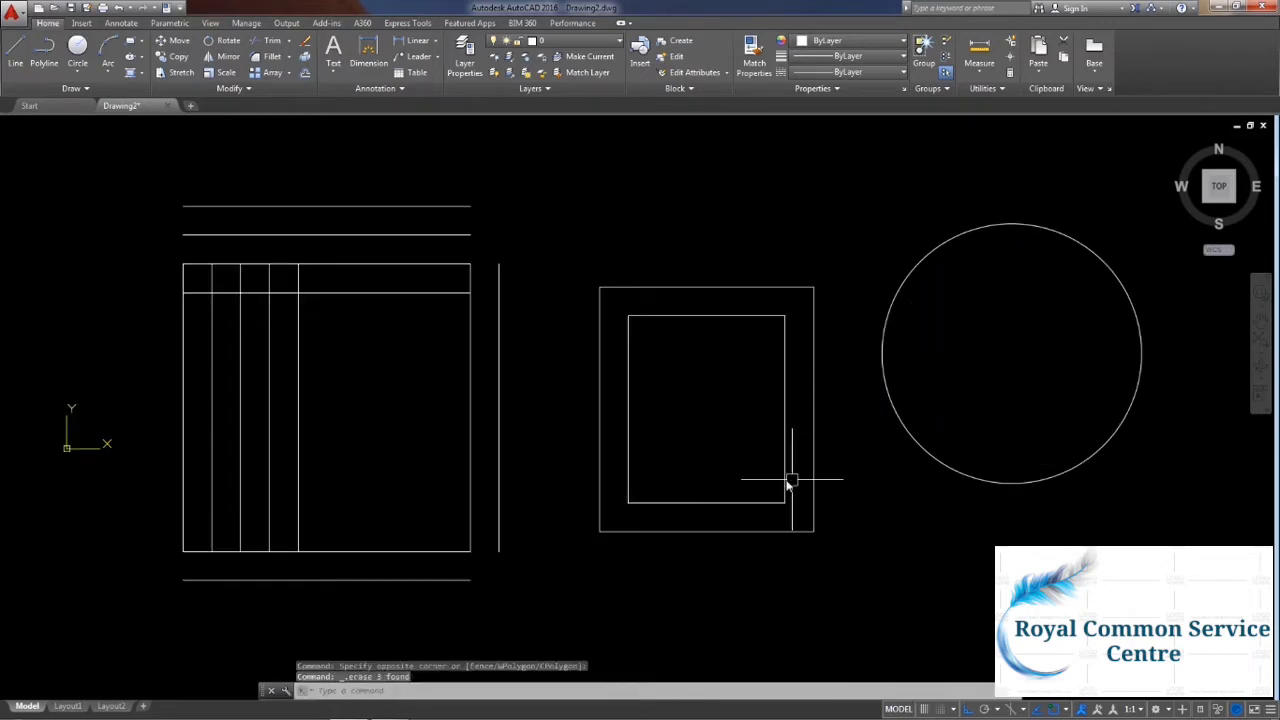
Delete the inner offset rectangle and the table's extra outer lines.
click(784, 480)
key(Delete)
middle_drag(466, 357, 583, 369)
click(618, 265)
click(514, 218)
key(Delete)
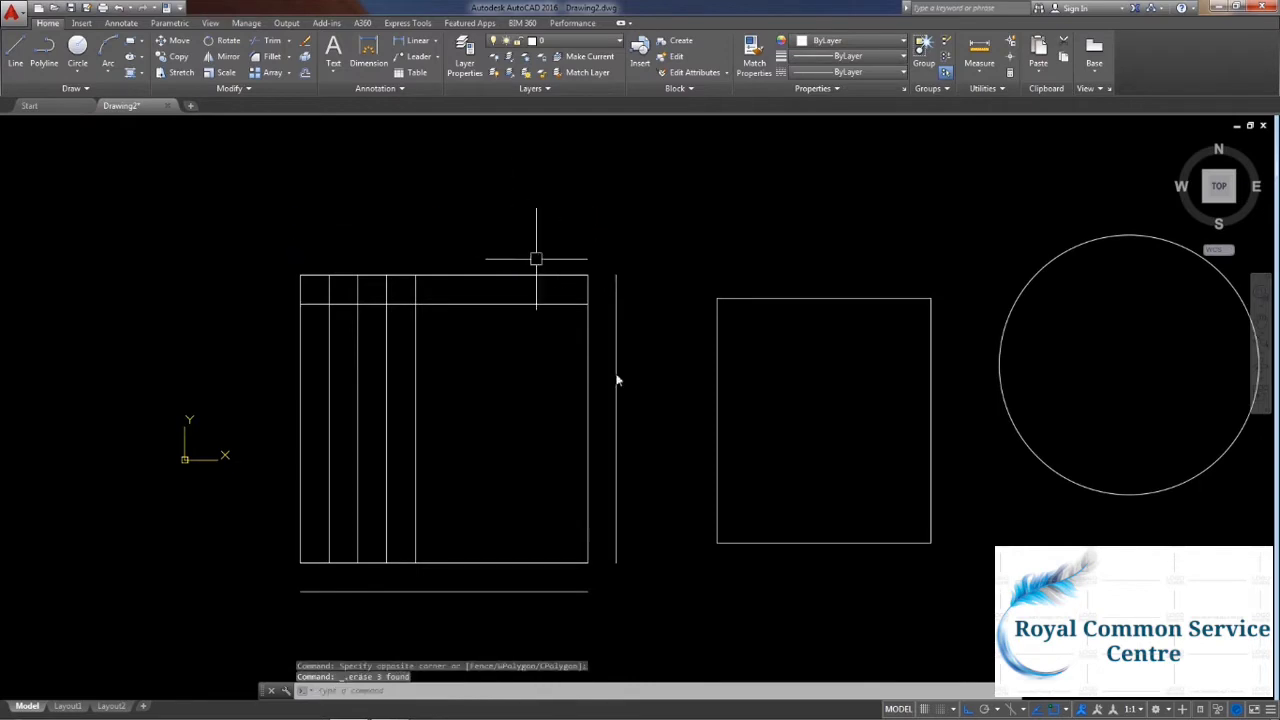
click(614, 400)
key(Delete)
Delete the four inner vertical lines, the bottom line and the header band line.
click(457, 458)
click(332, 433)
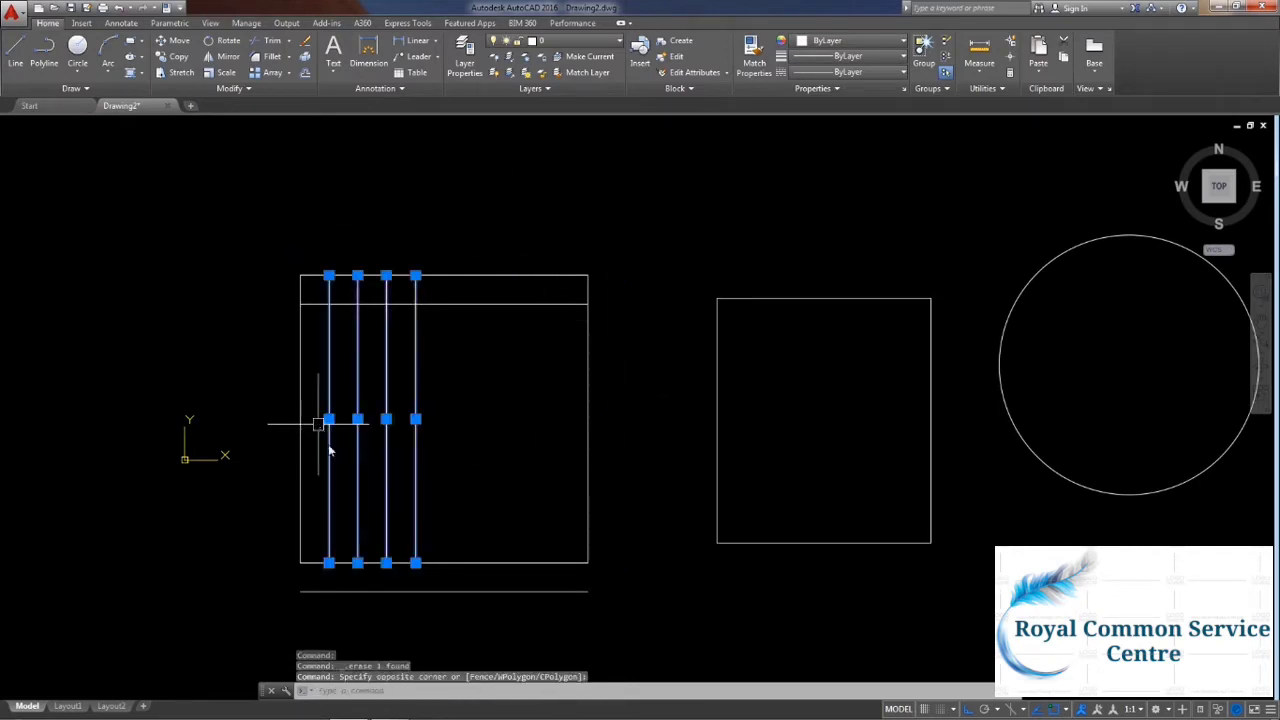
key(Delete)
click(441, 590)
key(Delete)
middle_drag(436, 416, 486, 412)
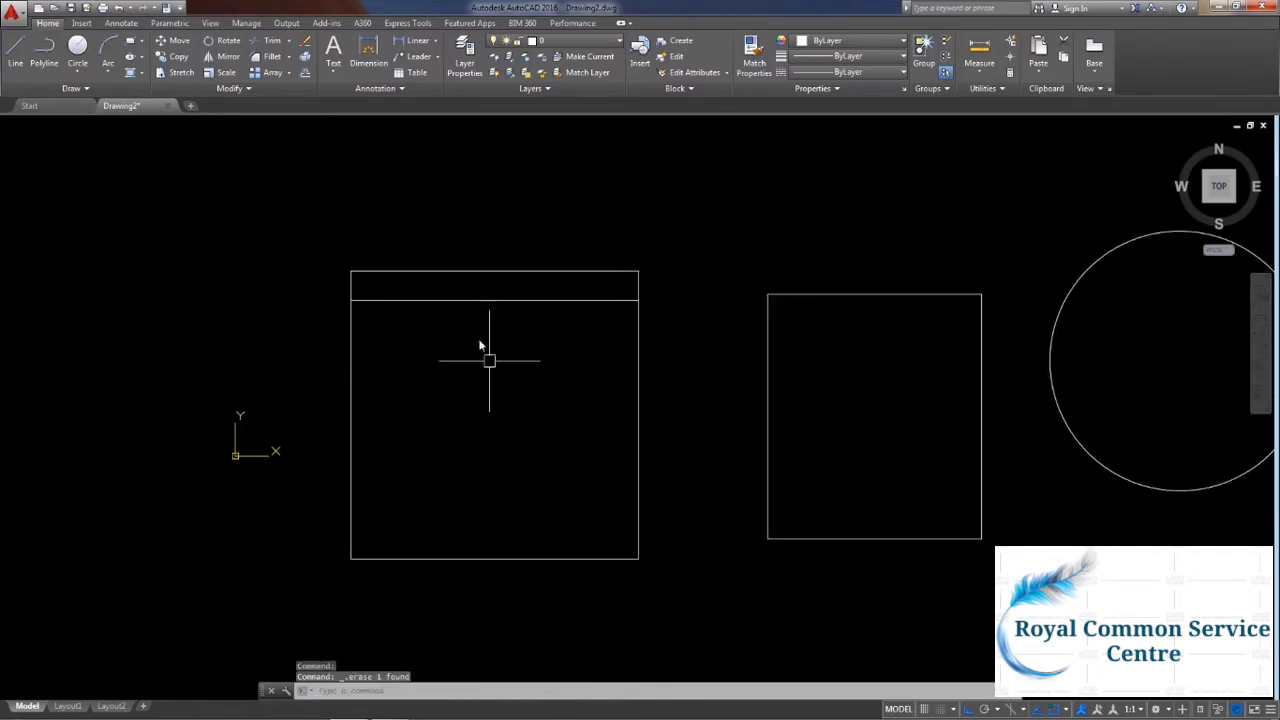
click(444, 300)
key(Delete)
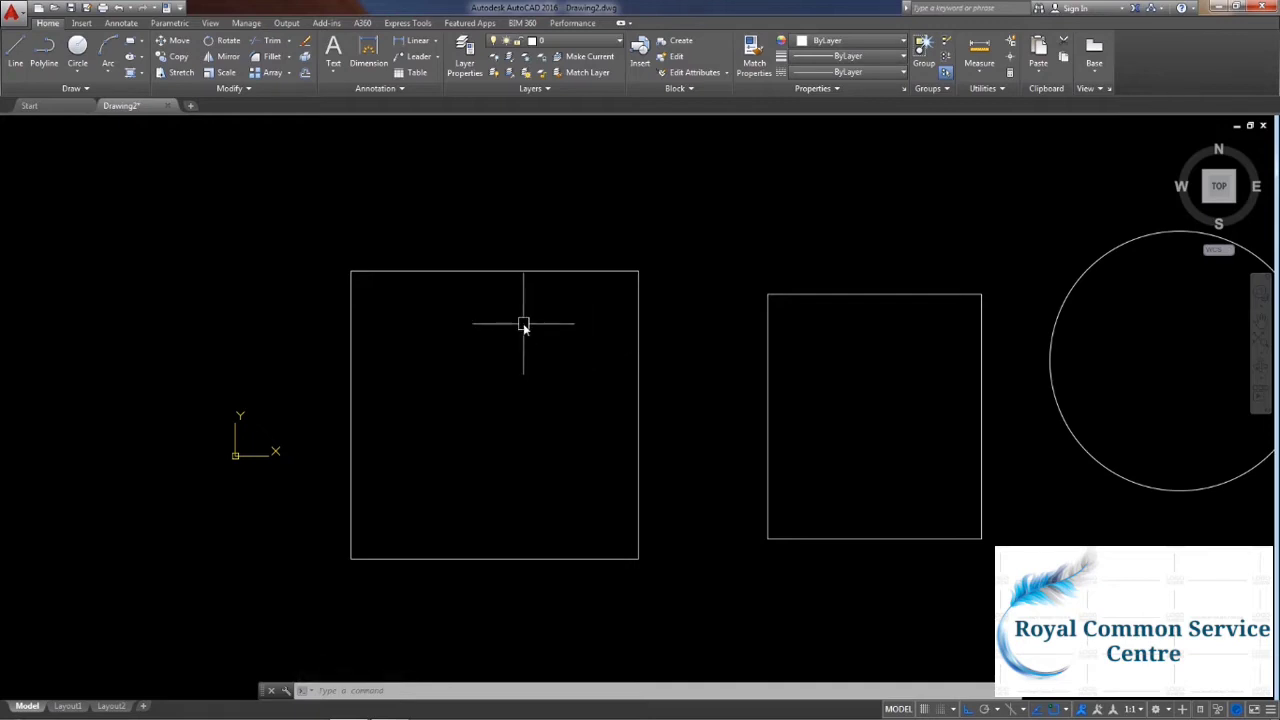
Offset the left edge repeatedly at distance 1 to fill the rectangle with vertical lines.
text(o)
key(Return)
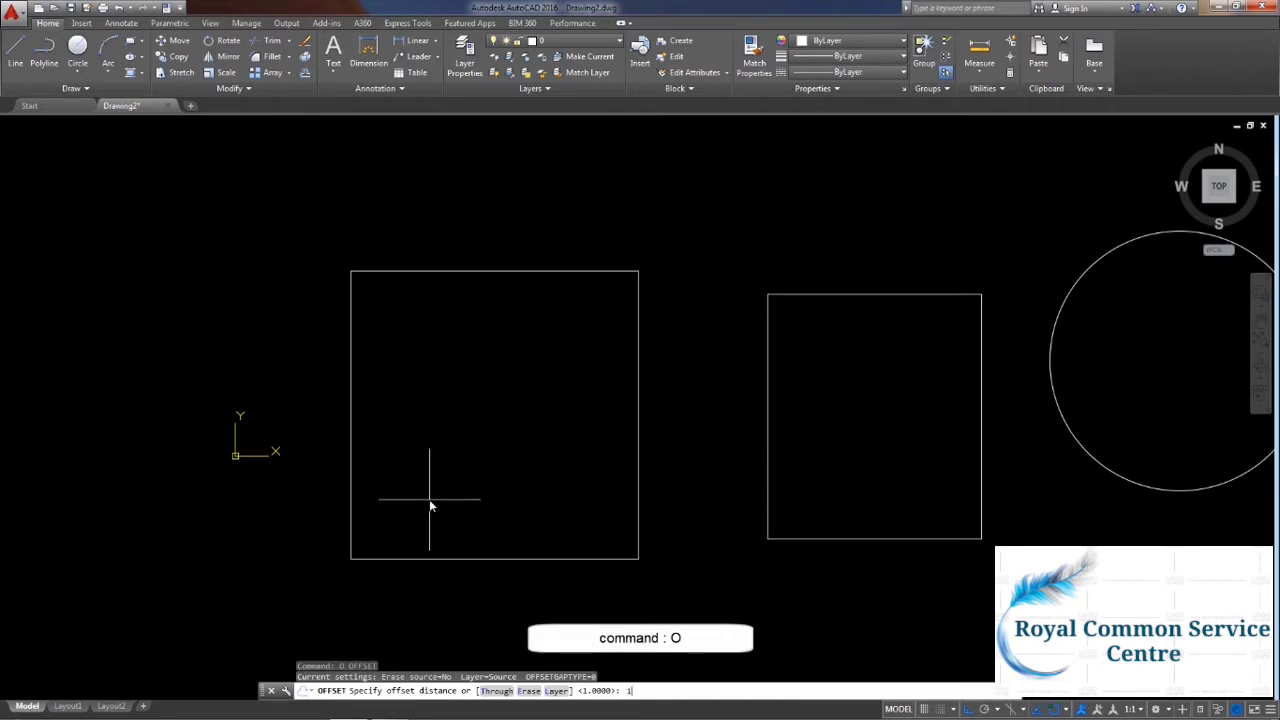
key(Return)
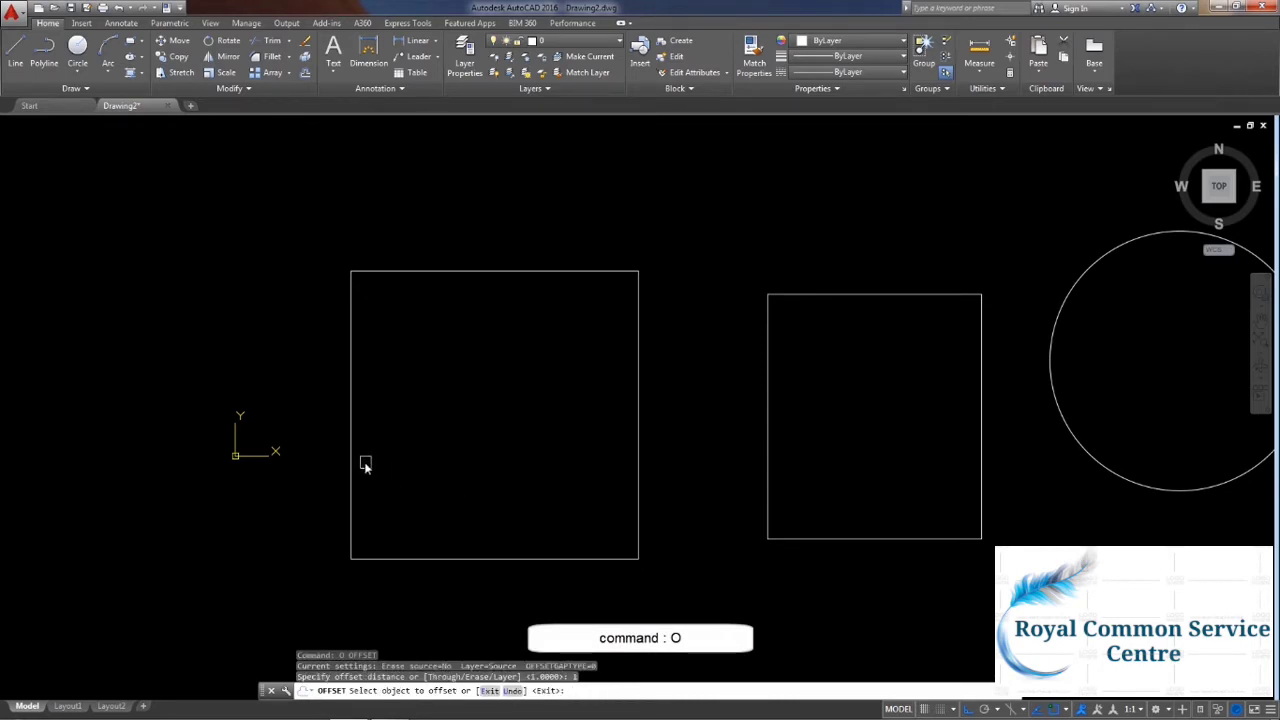
click(351, 463)
text(m)
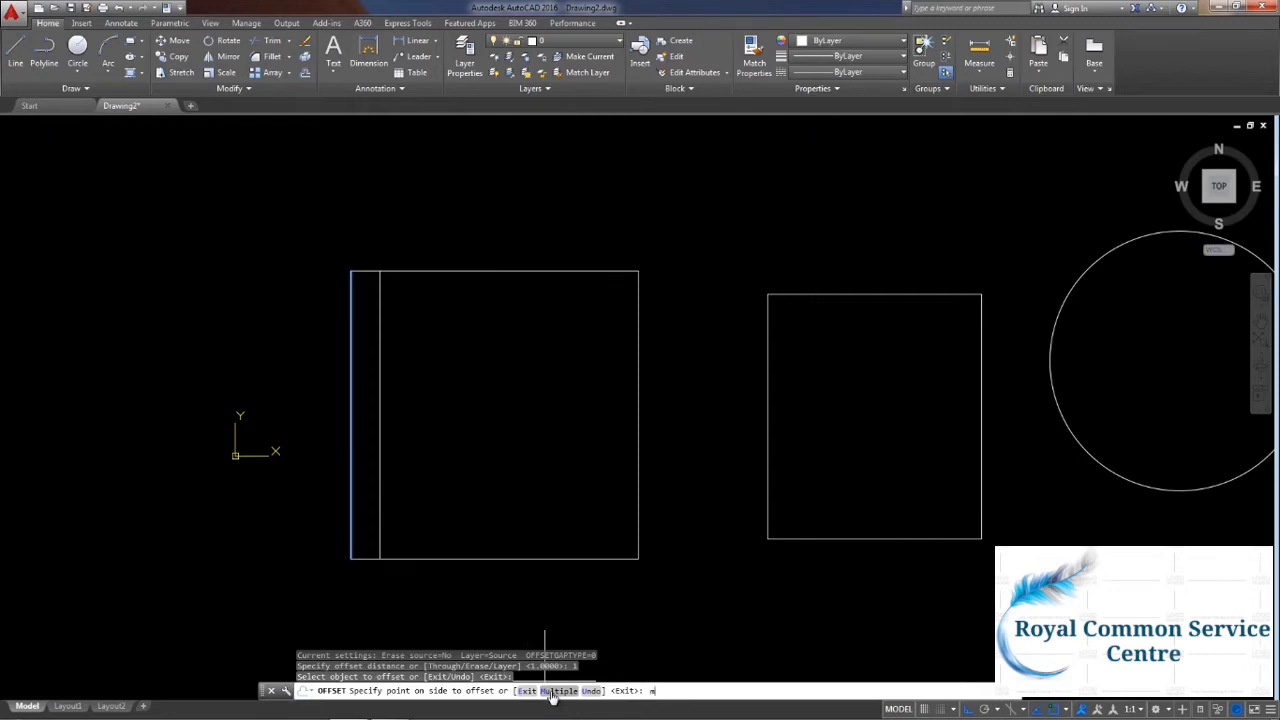
key(Return)
click(697, 423)
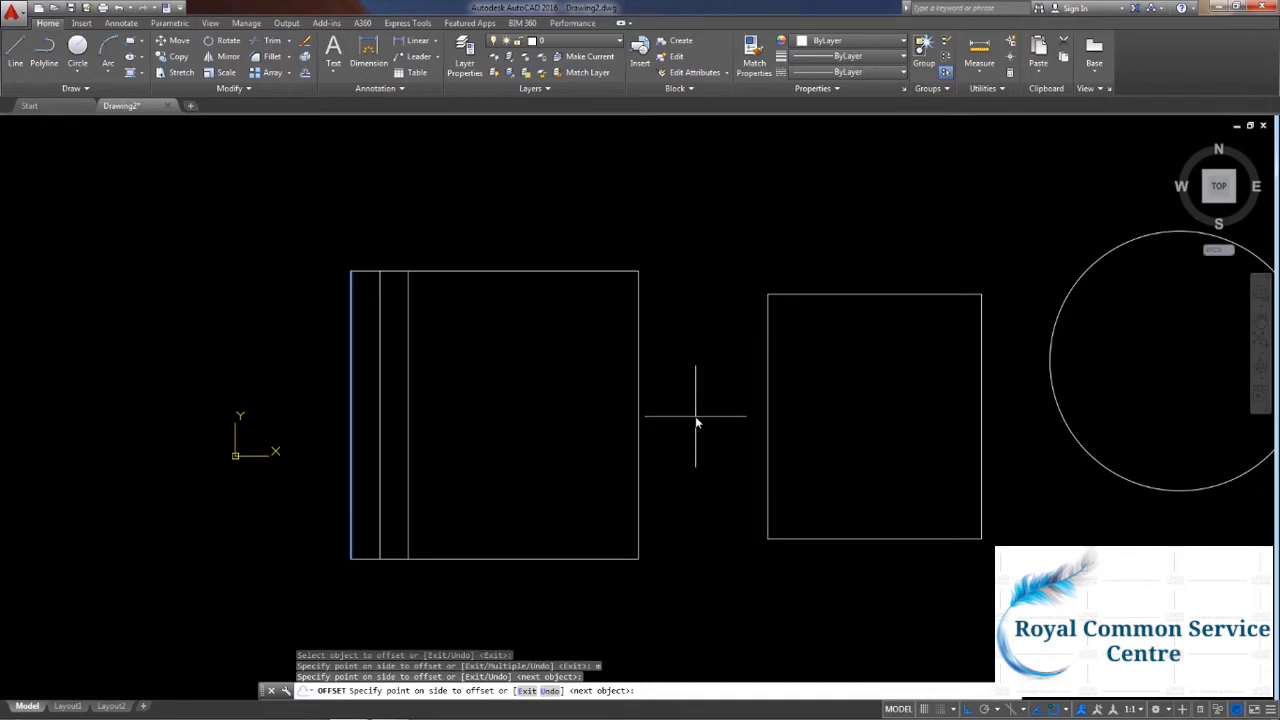
click(652, 422)
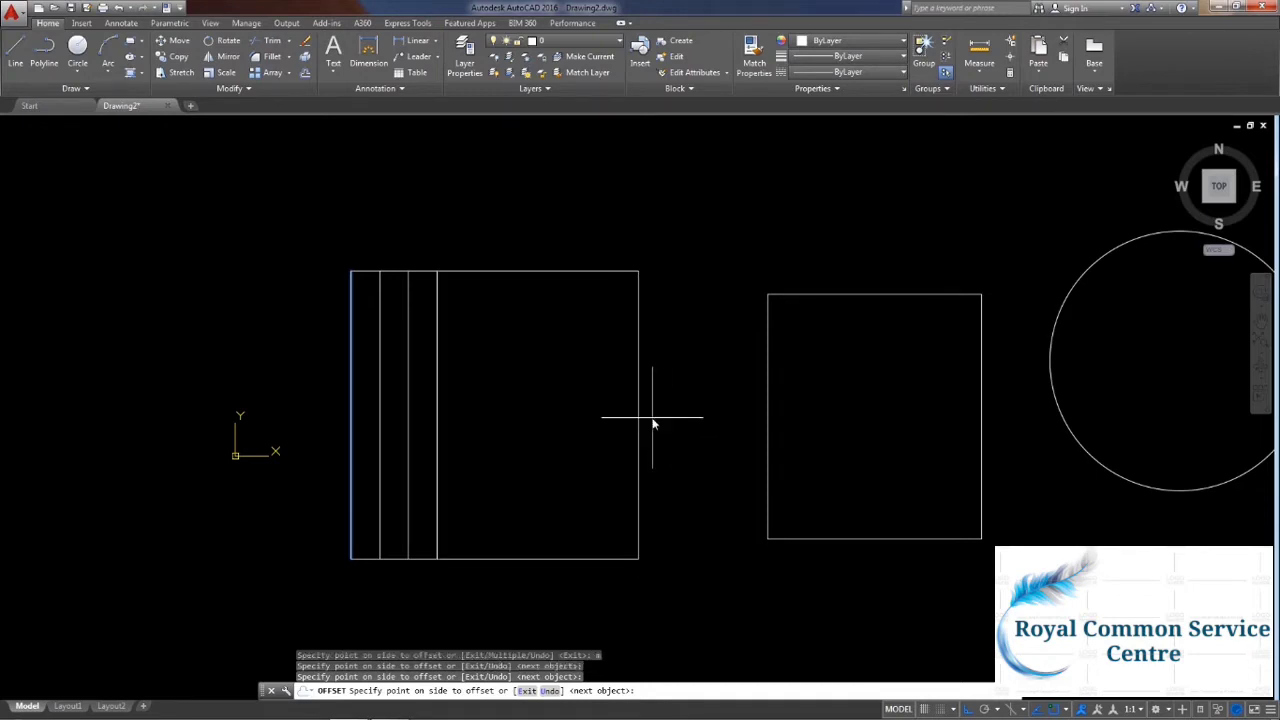
click(654, 420)
click(654, 420)
click(700, 421)
click(700, 421)
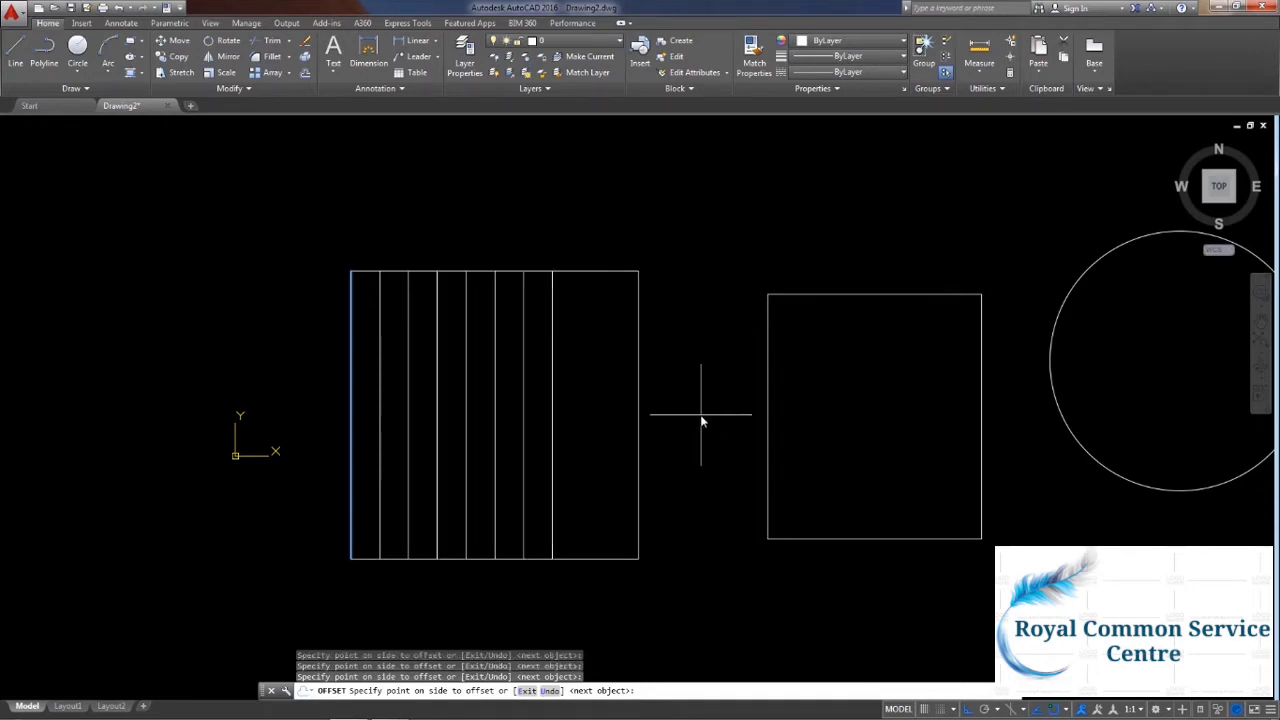
click(702, 421)
click(708, 421)
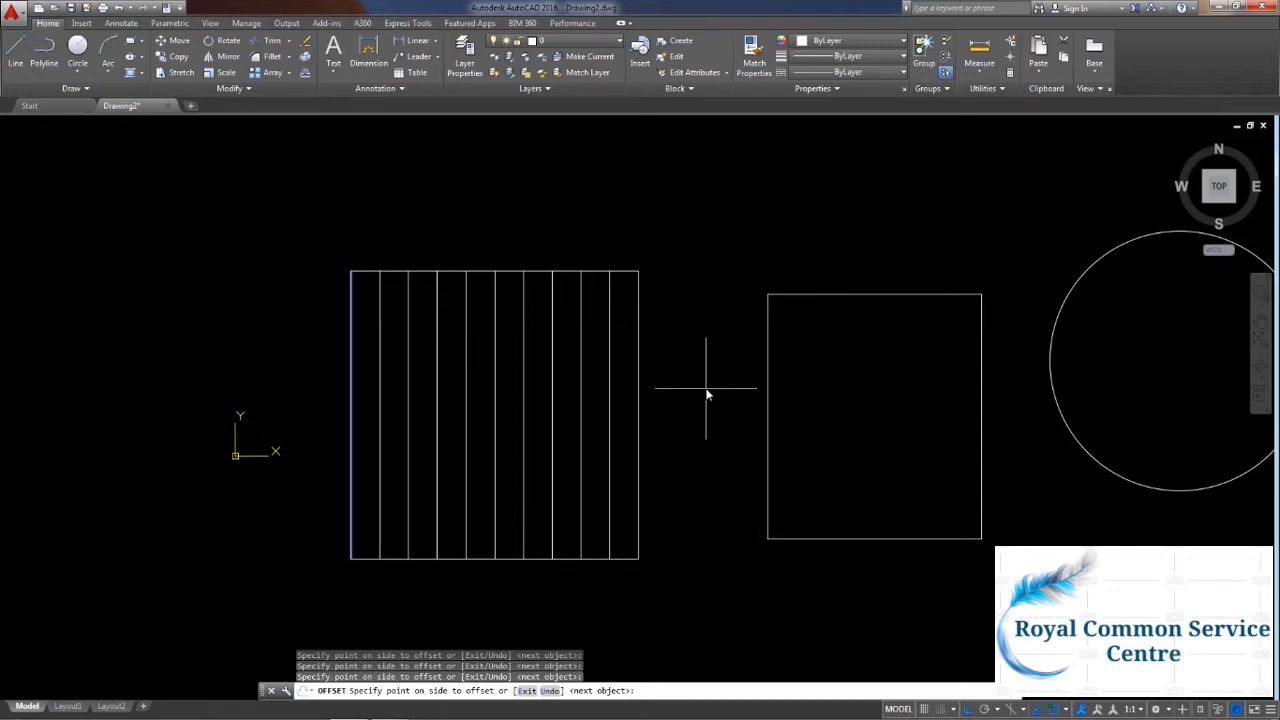
key(Escape)
Undo the last change and restart the OFFSET command.
middle_drag(456, 271, 474, 277)
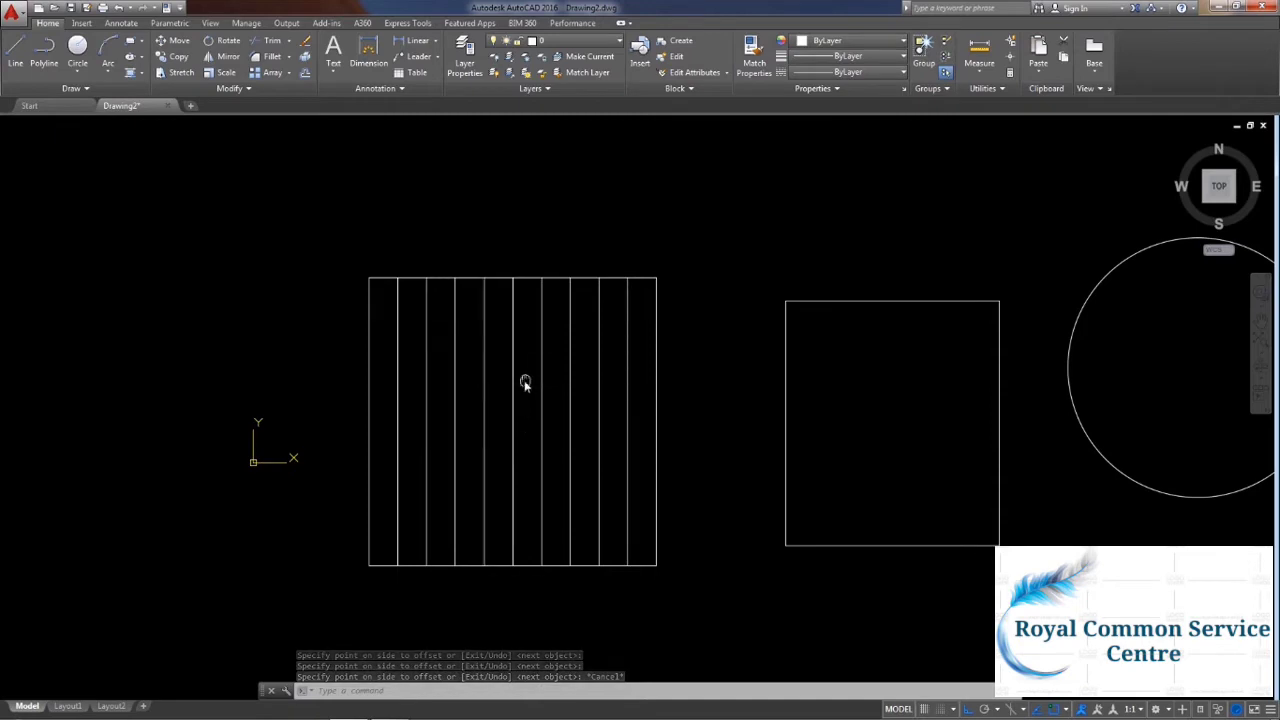
key(ctrl+z)
text(o)
key(Return)
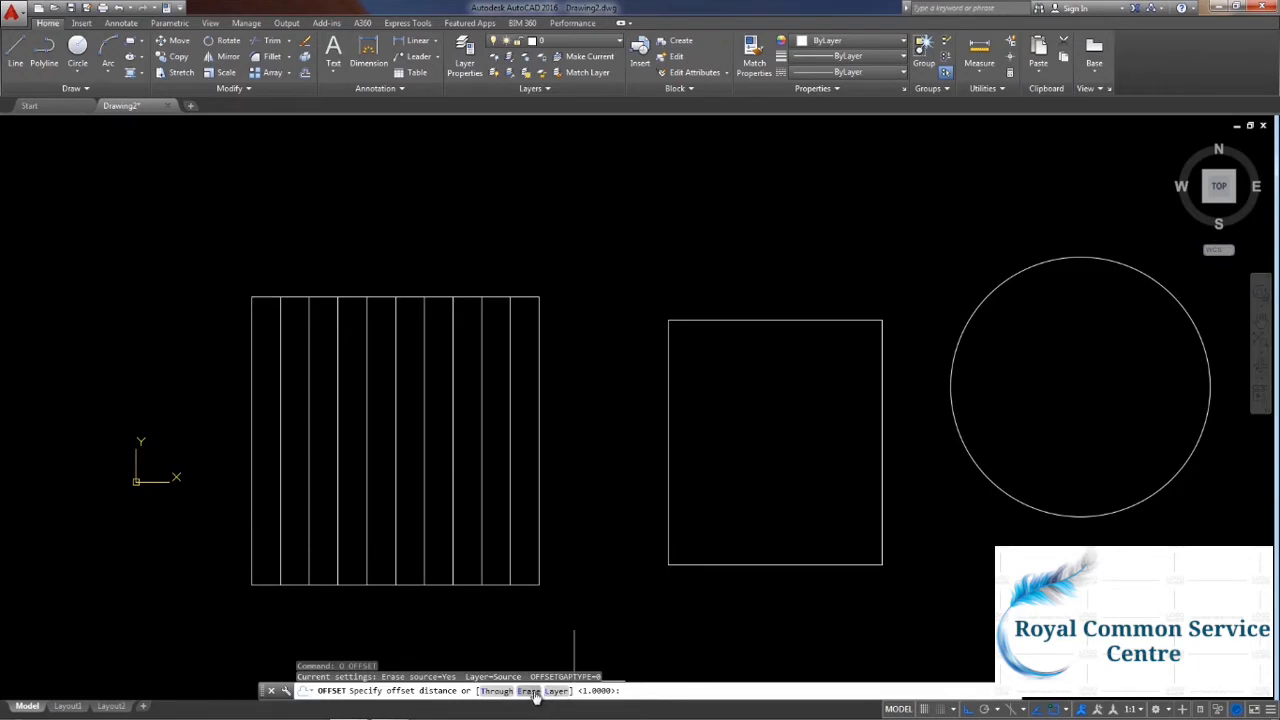
Set Offset to erase the source object and keep the offset distance at 1.
click(530, 691)
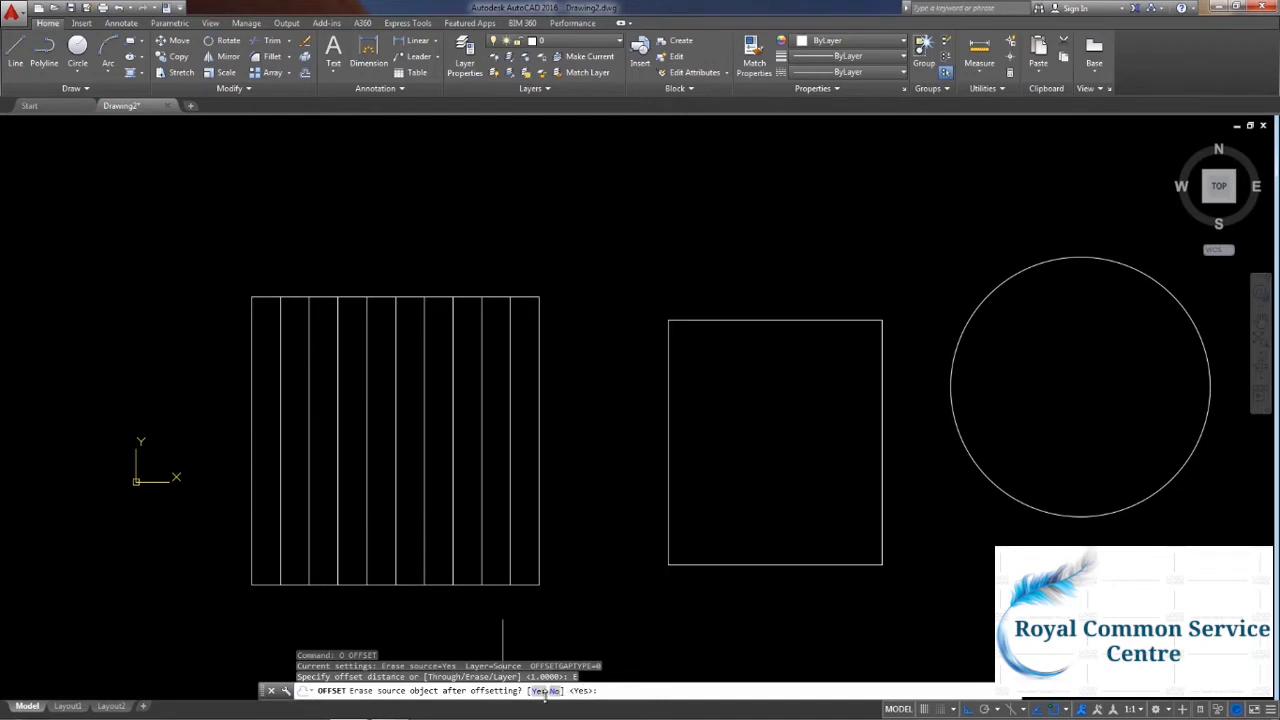
click(537, 691)
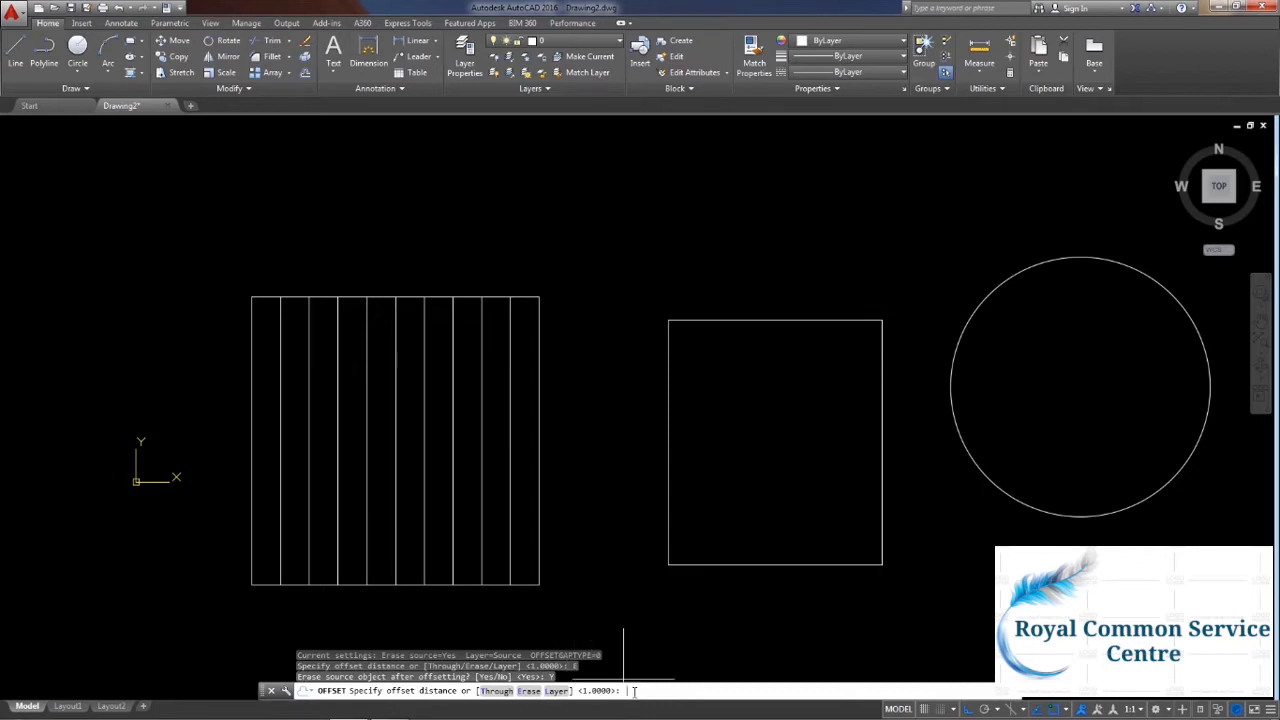
key(Return)
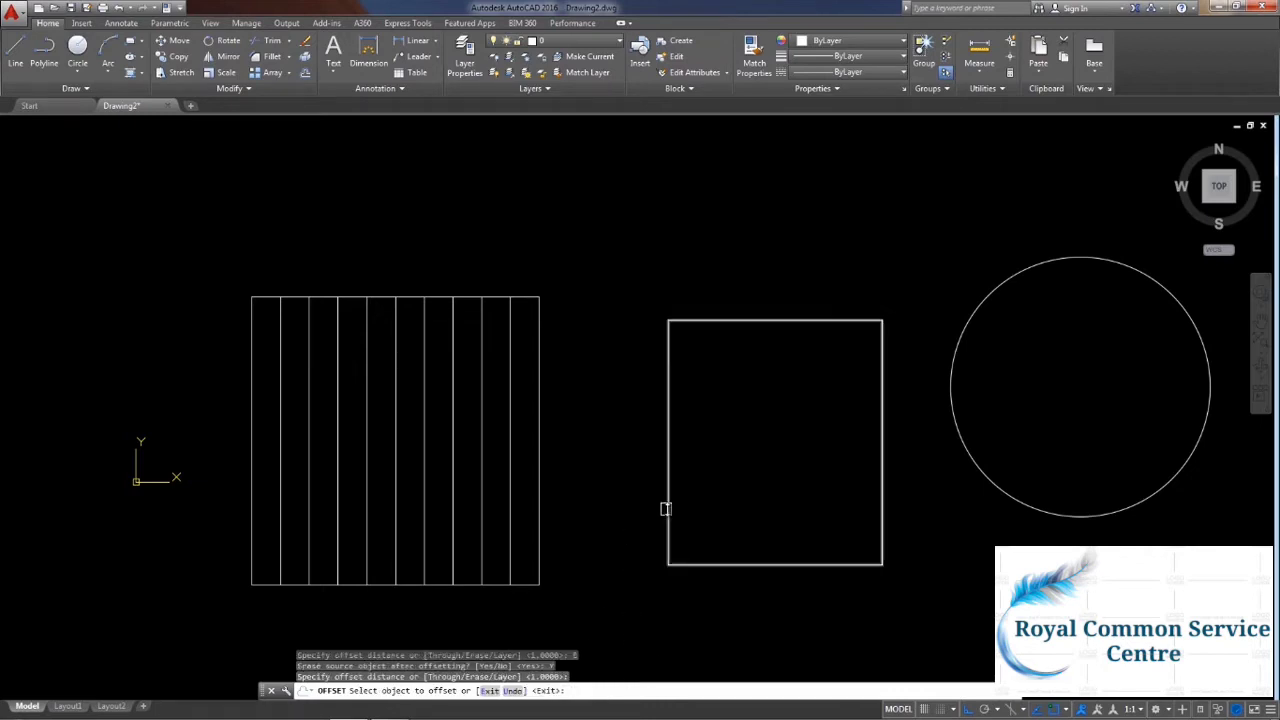
Offset the left rectangle's right, left, top and bottom edges outward by 1.
click(541, 495)
click(565, 490)
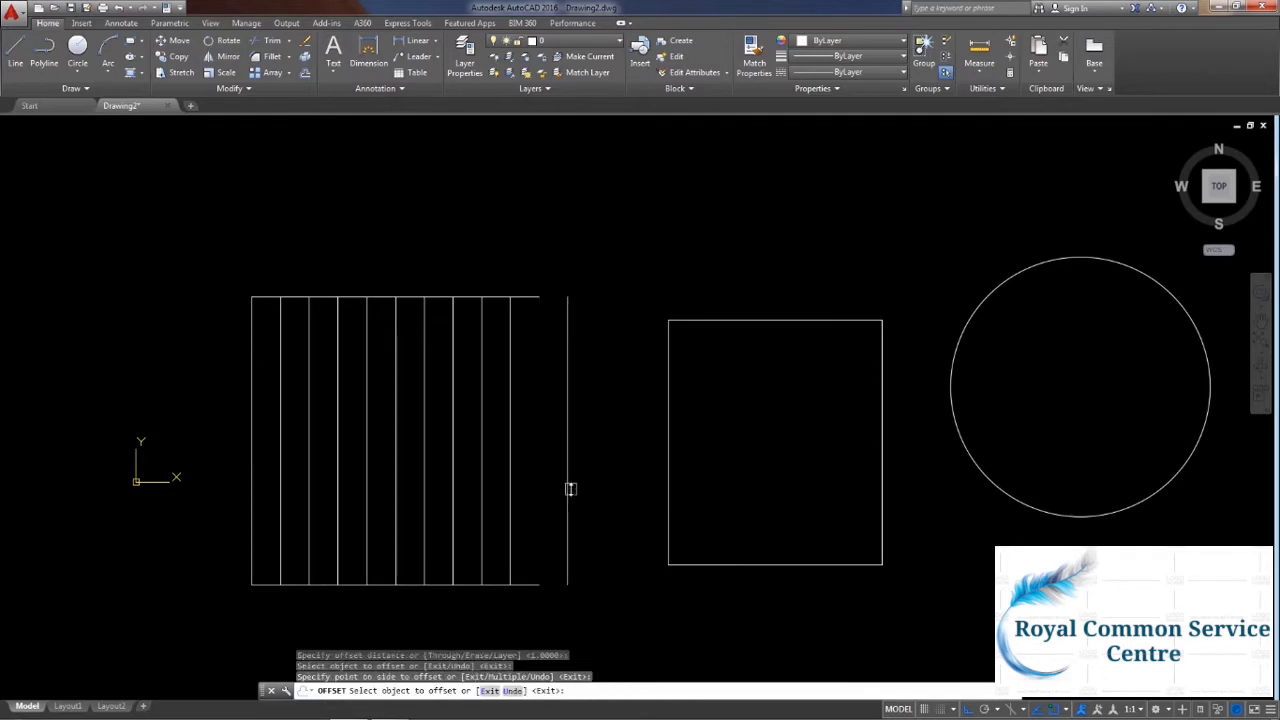
click(251, 440)
click(206, 443)
click(321, 298)
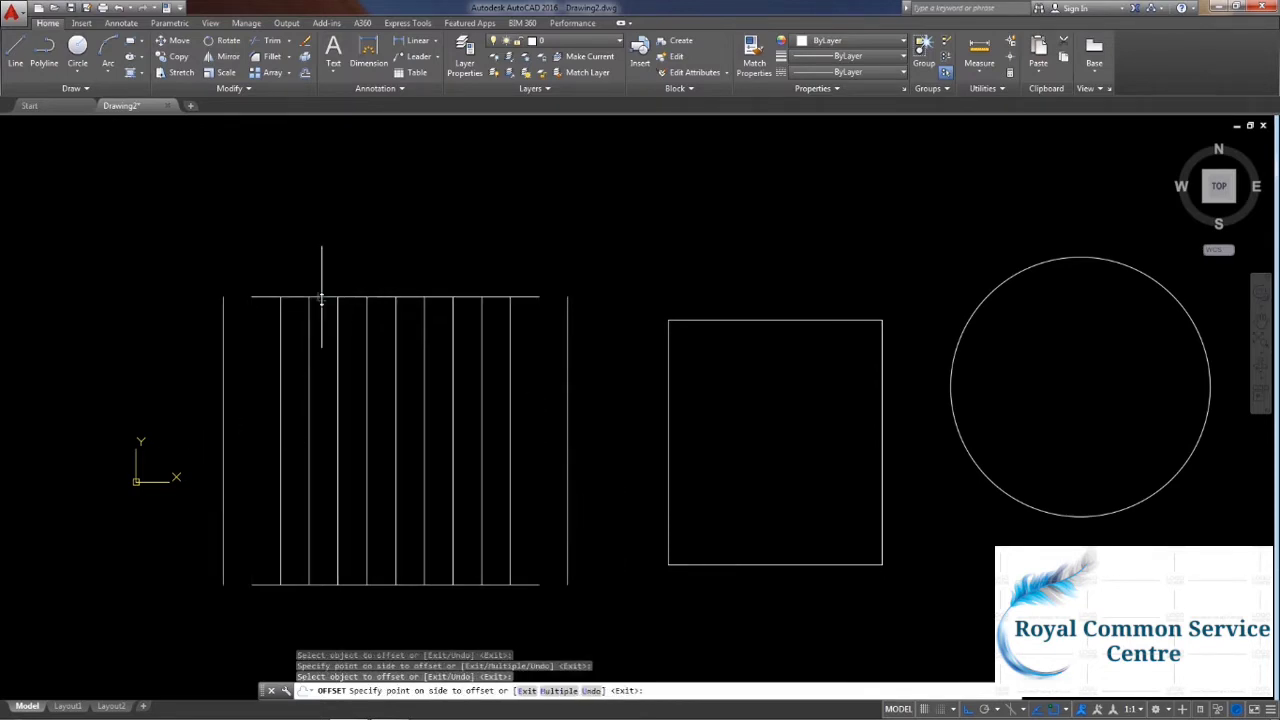
click(321, 262)
click(383, 584)
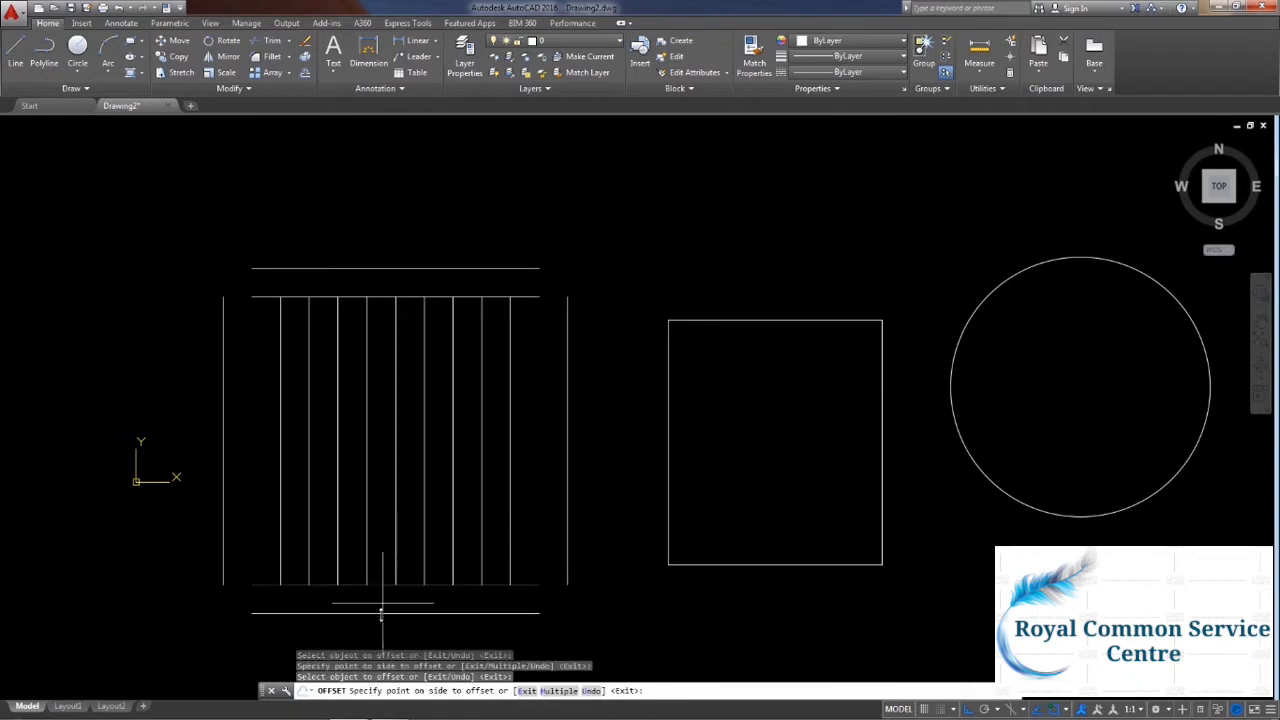
click(381, 612)
middle_drag(412, 551, 428, 519)
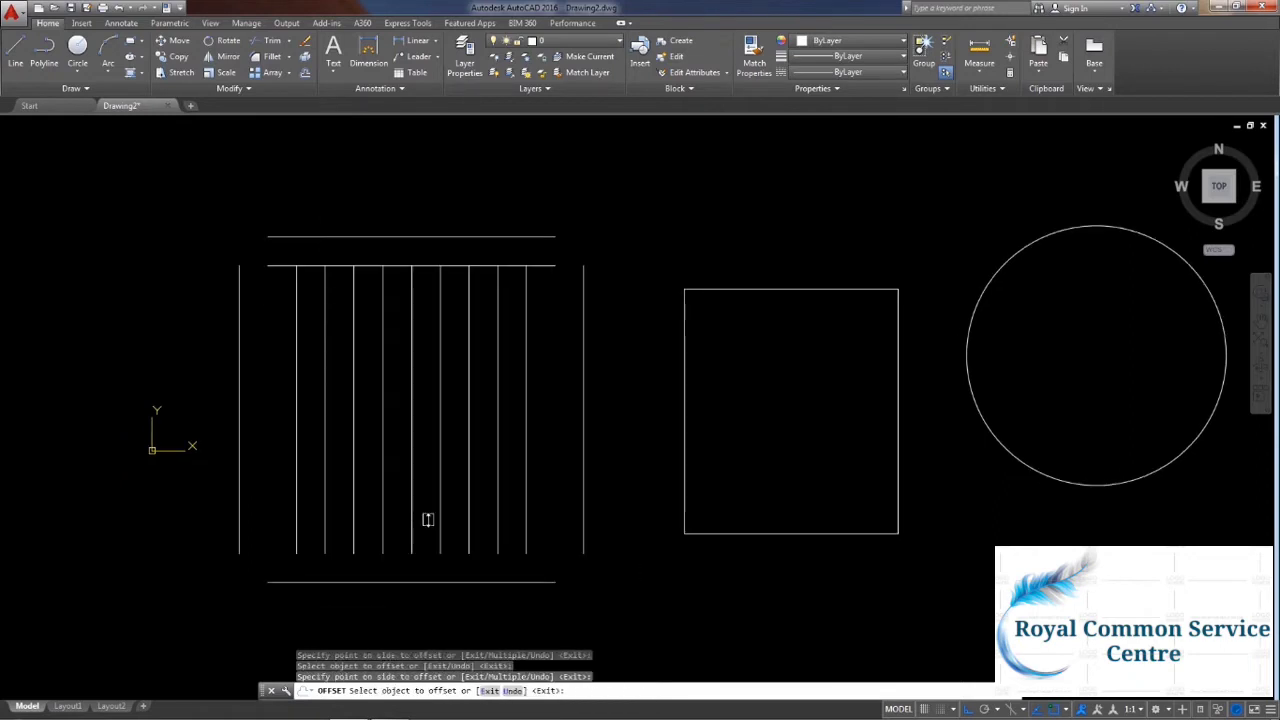
key(Escape)
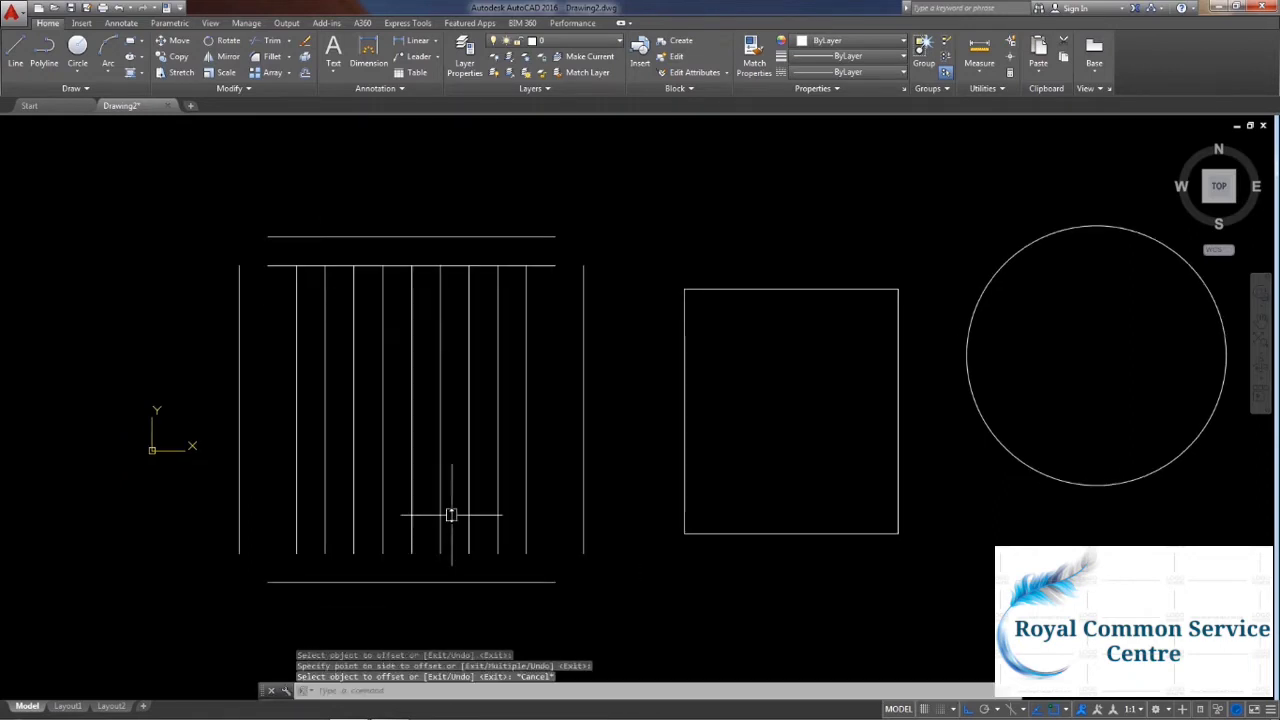
text(o)
key(Return)
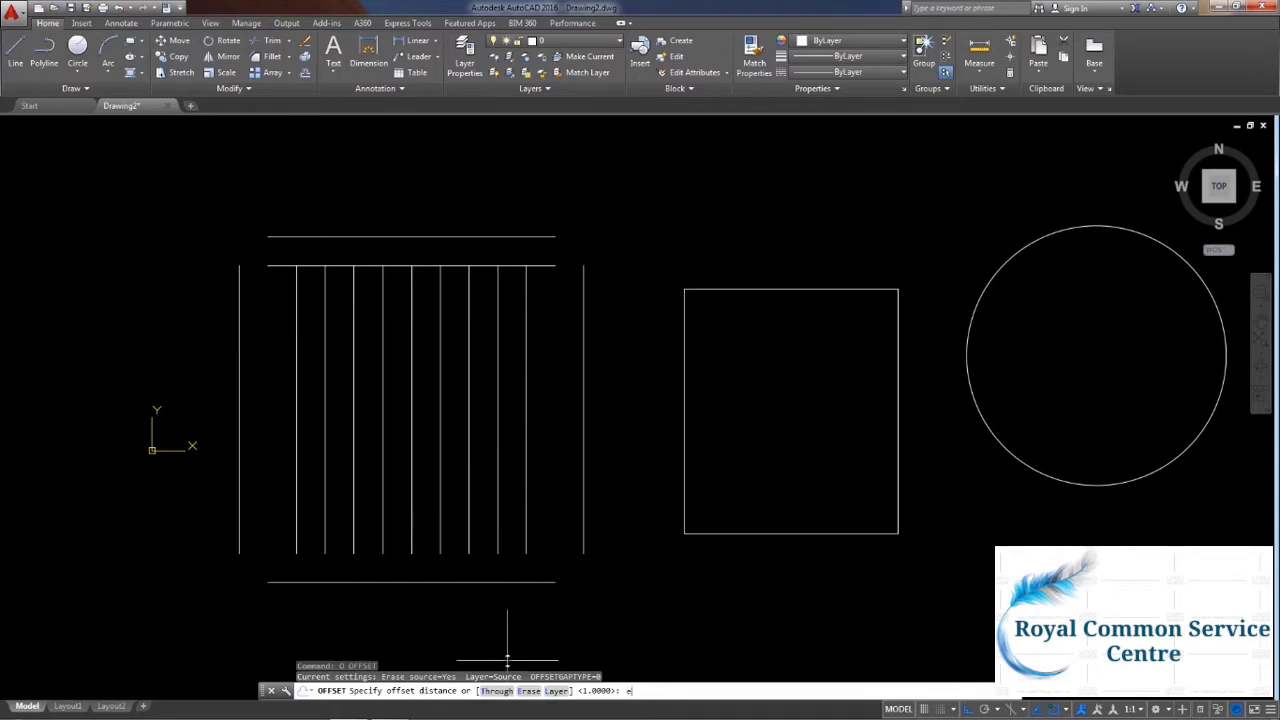
Set Offset to keep the original objects, with an offset distance of 7.
key(Return)
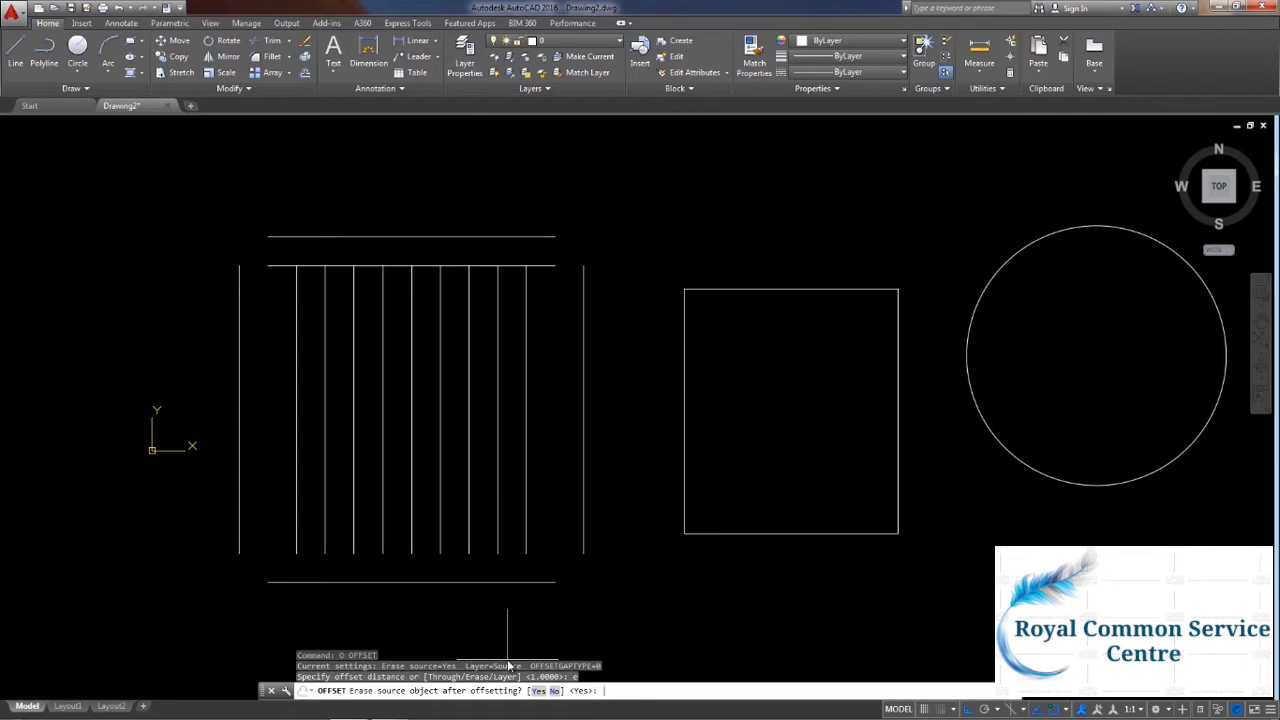
text(n)
key(Return)
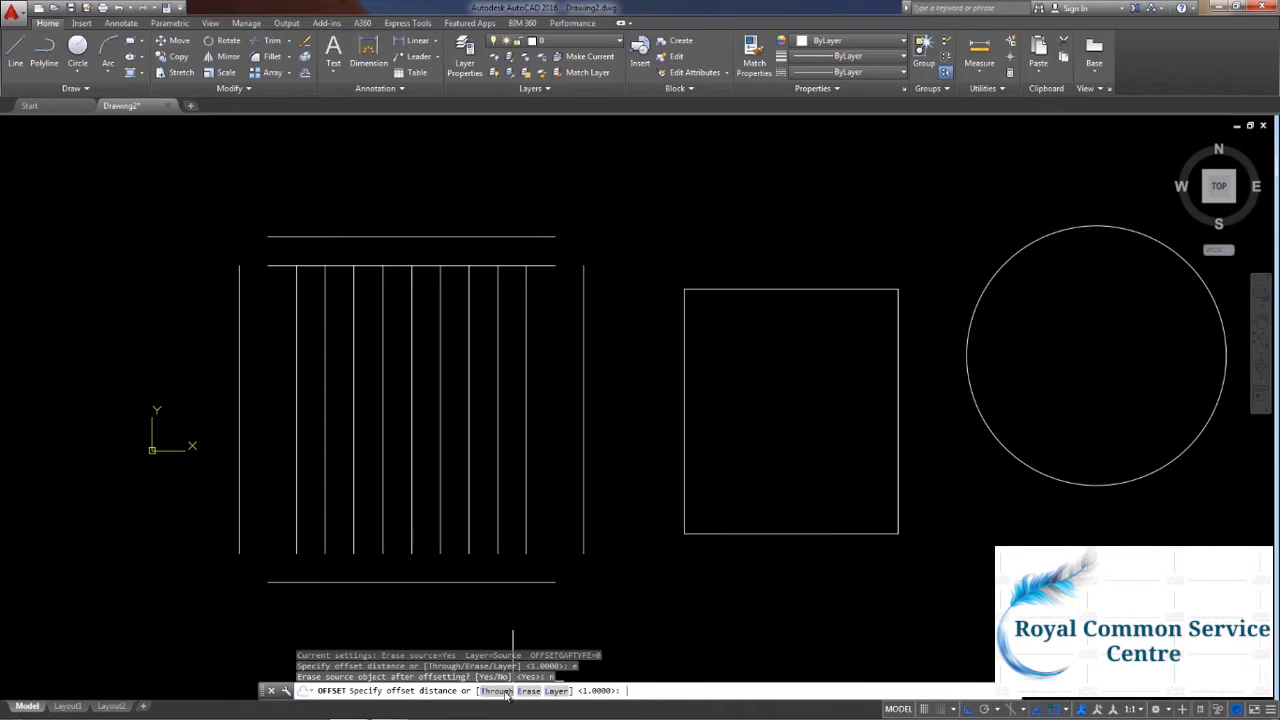
text(7)
key(Return)
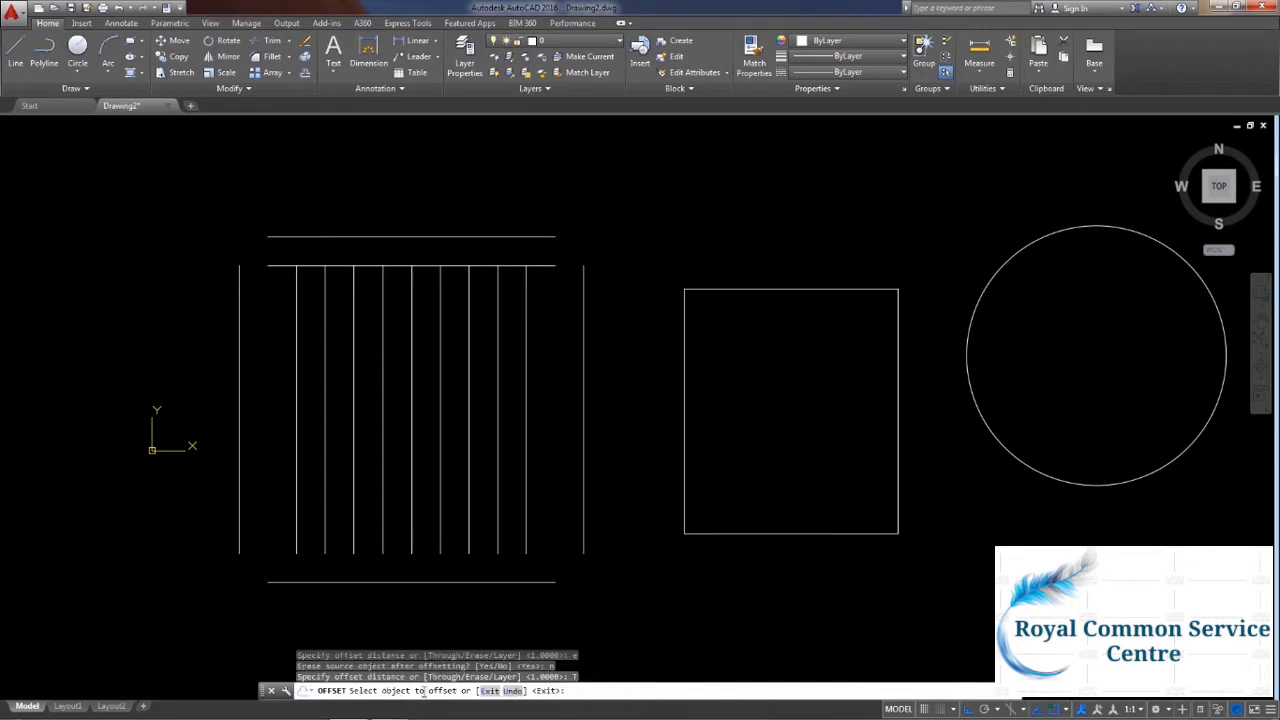
Copy vertical lines through the rectangle's top-right corner, the circle's centre and the rectangle's middle.
click(498, 430)
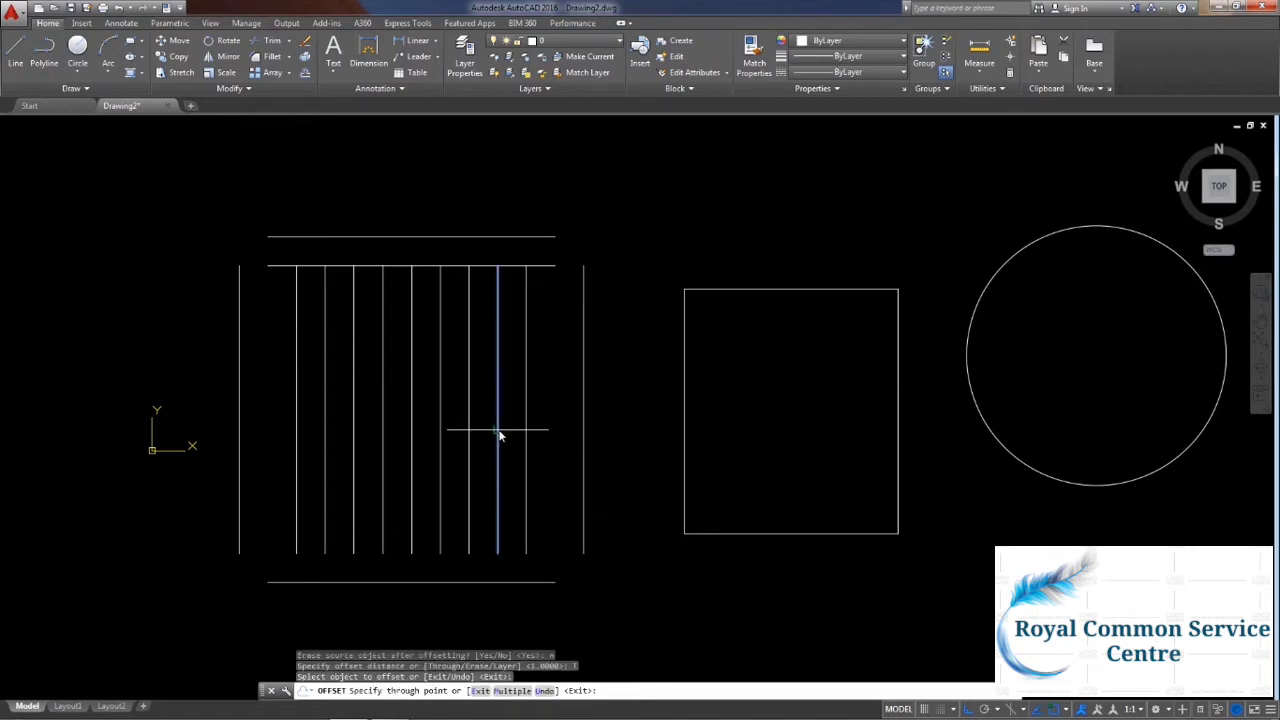
click(685, 291)
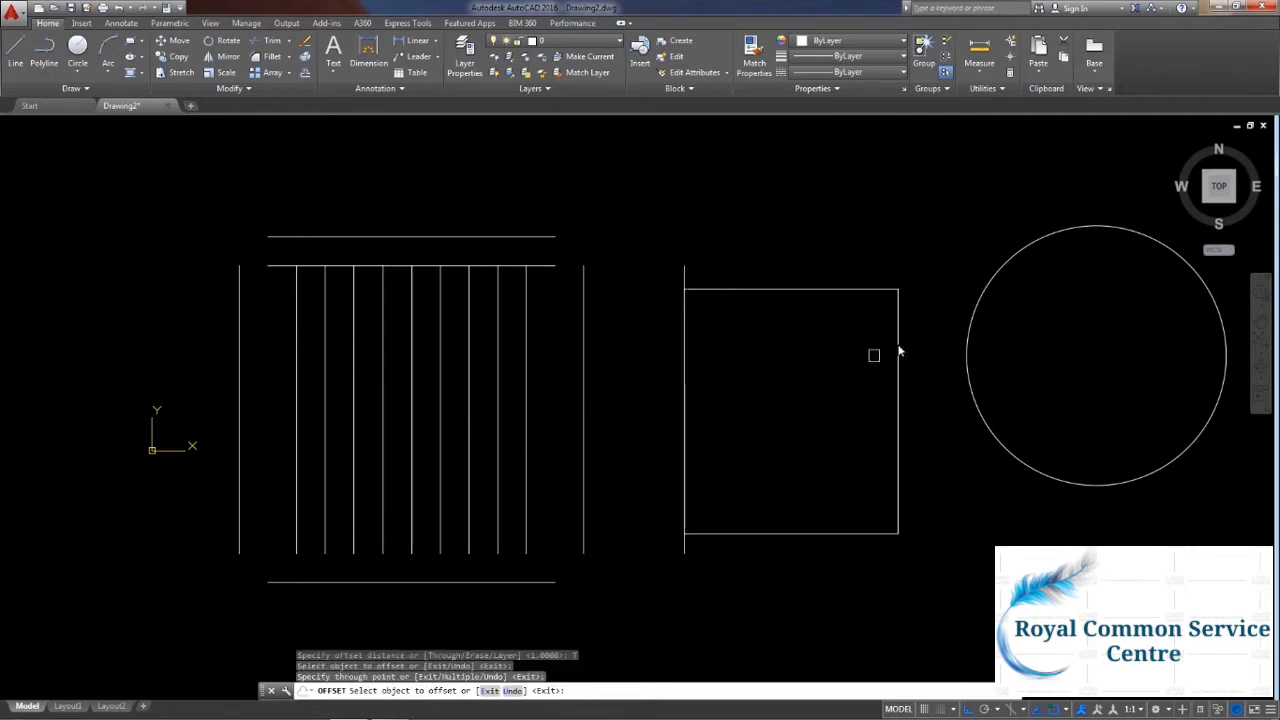
click(589, 315)
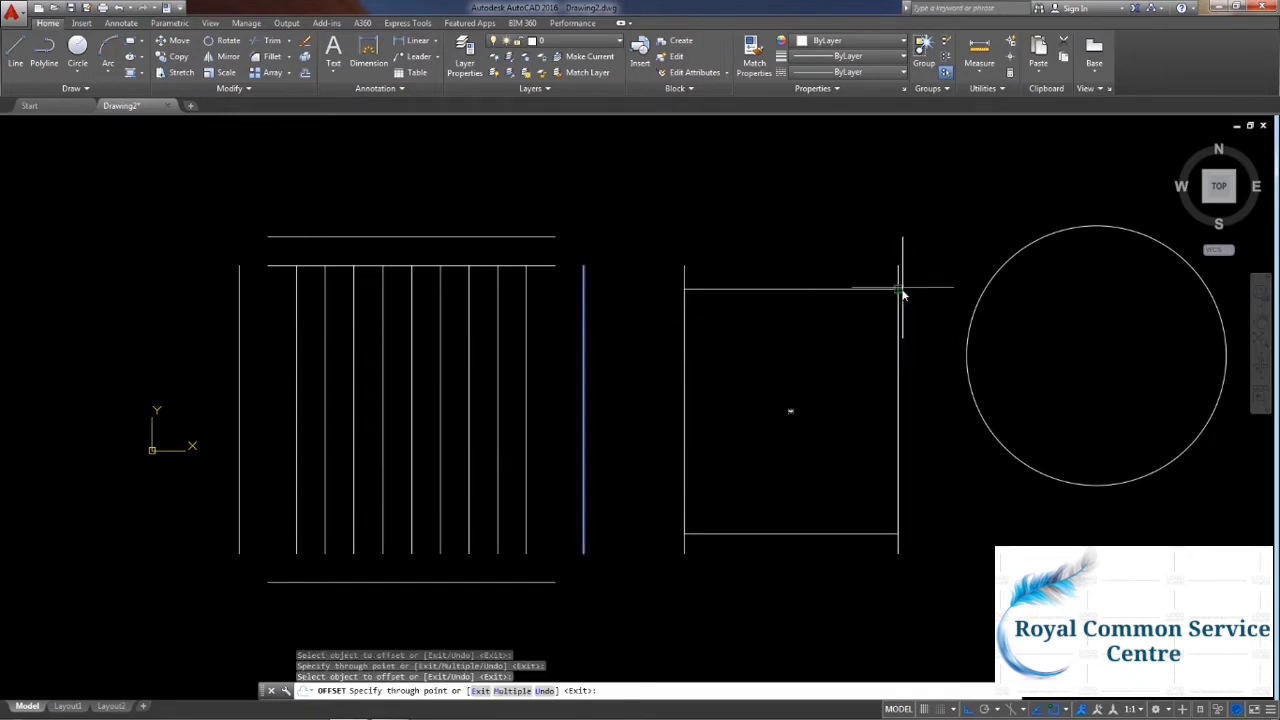
click(900, 292)
click(322, 273)
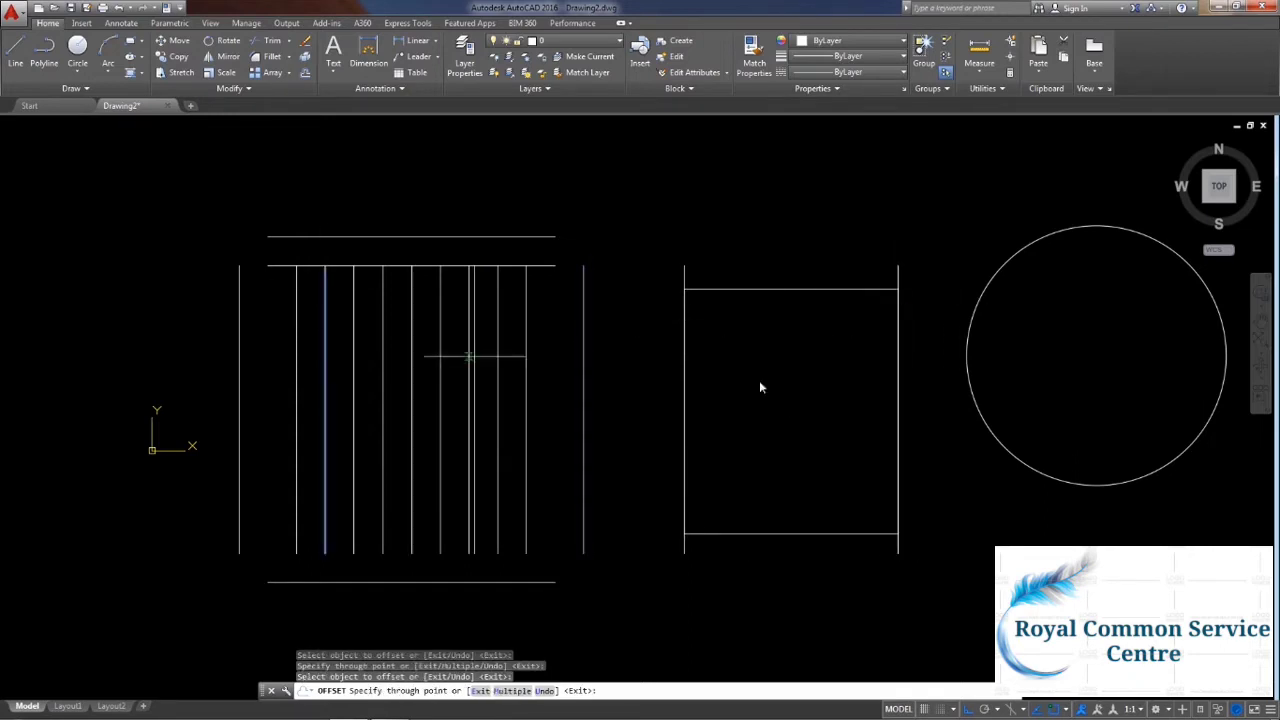
click(1099, 355)
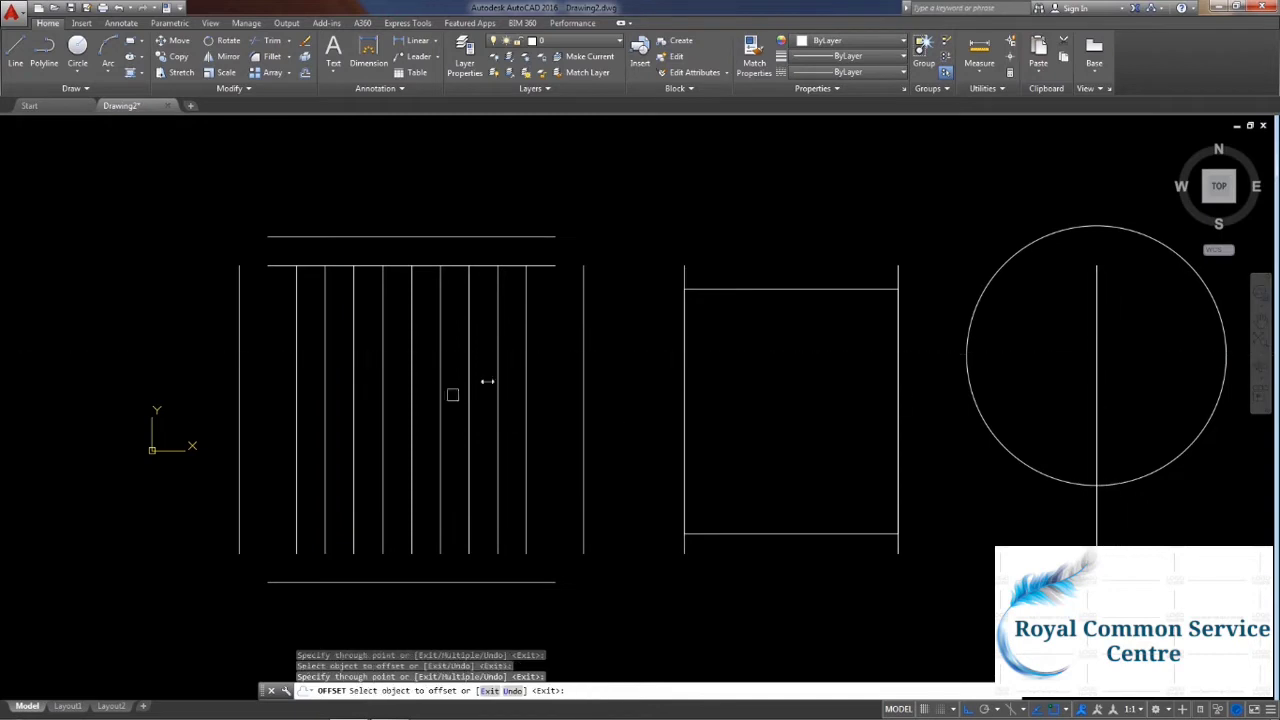
click(291, 309)
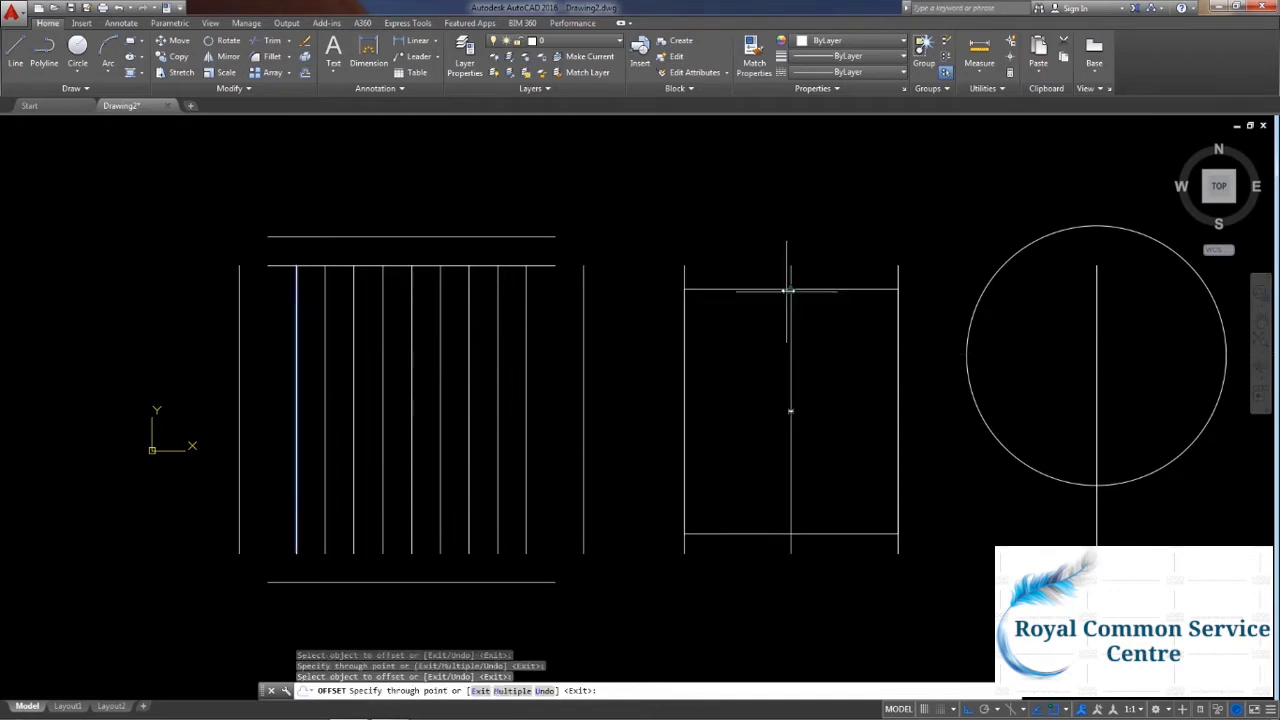
click(791, 323)
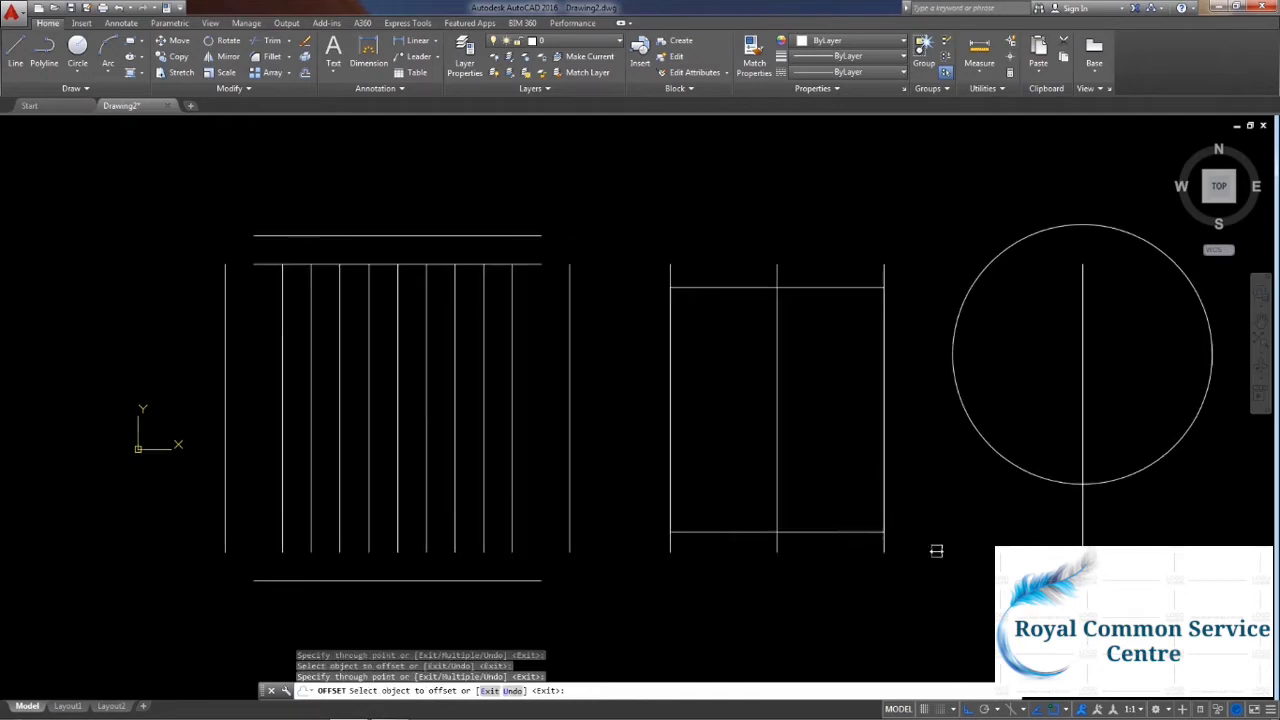
key(Escape)
click(1175, 586)
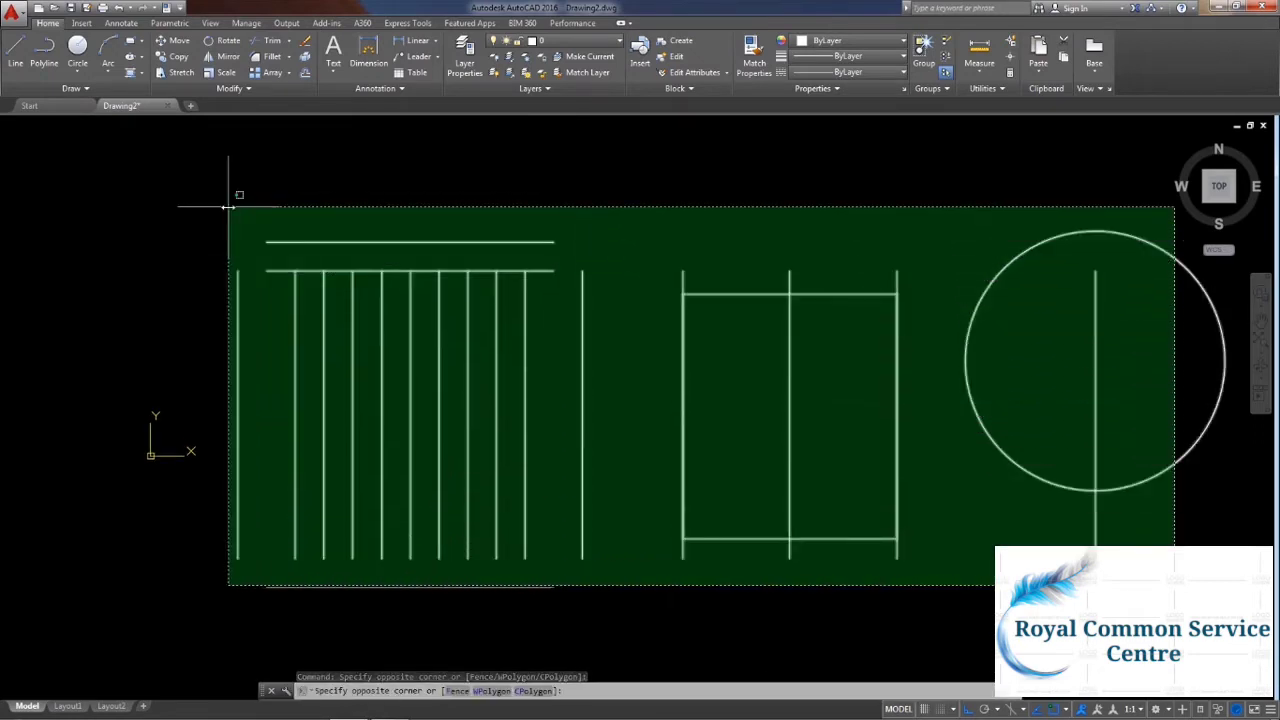
Erase all the offset demo lines, including the leftover bottom line.
click(228, 207)
key(Delete)
click(546, 586)
key(Delete)
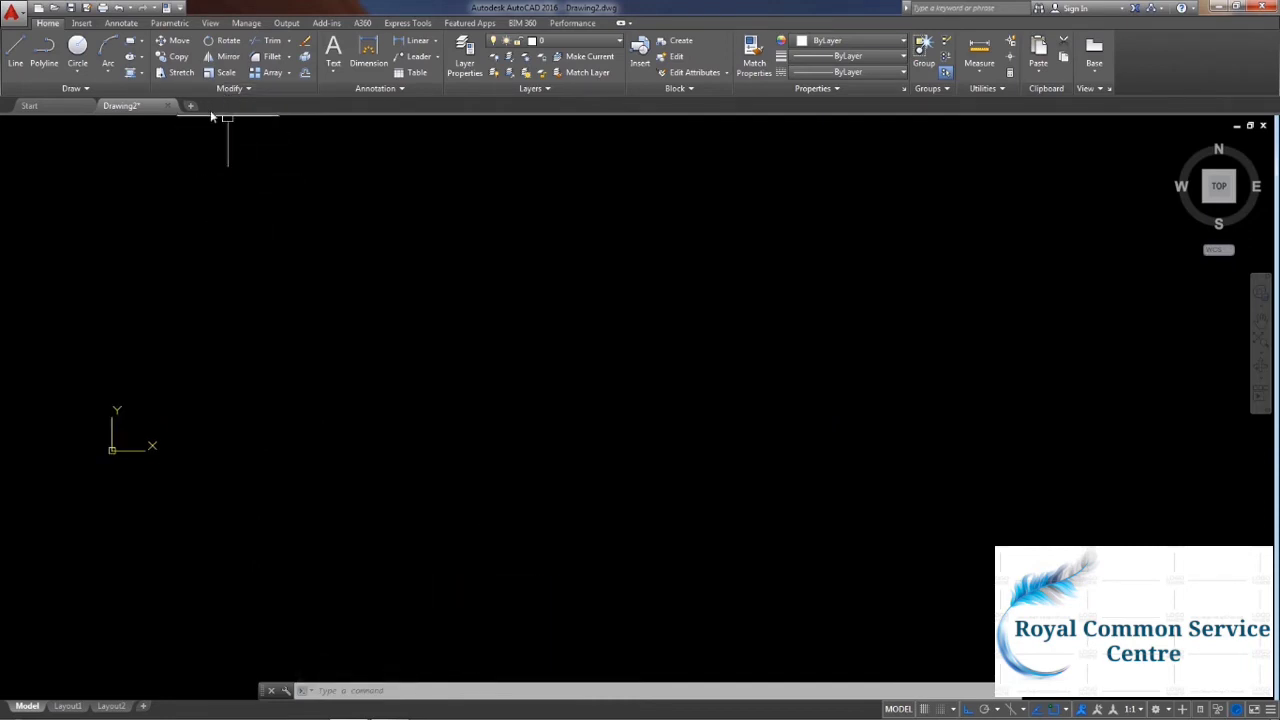
Draw a trial rectangle and then delete it.
click(130, 41)
click(477, 298)
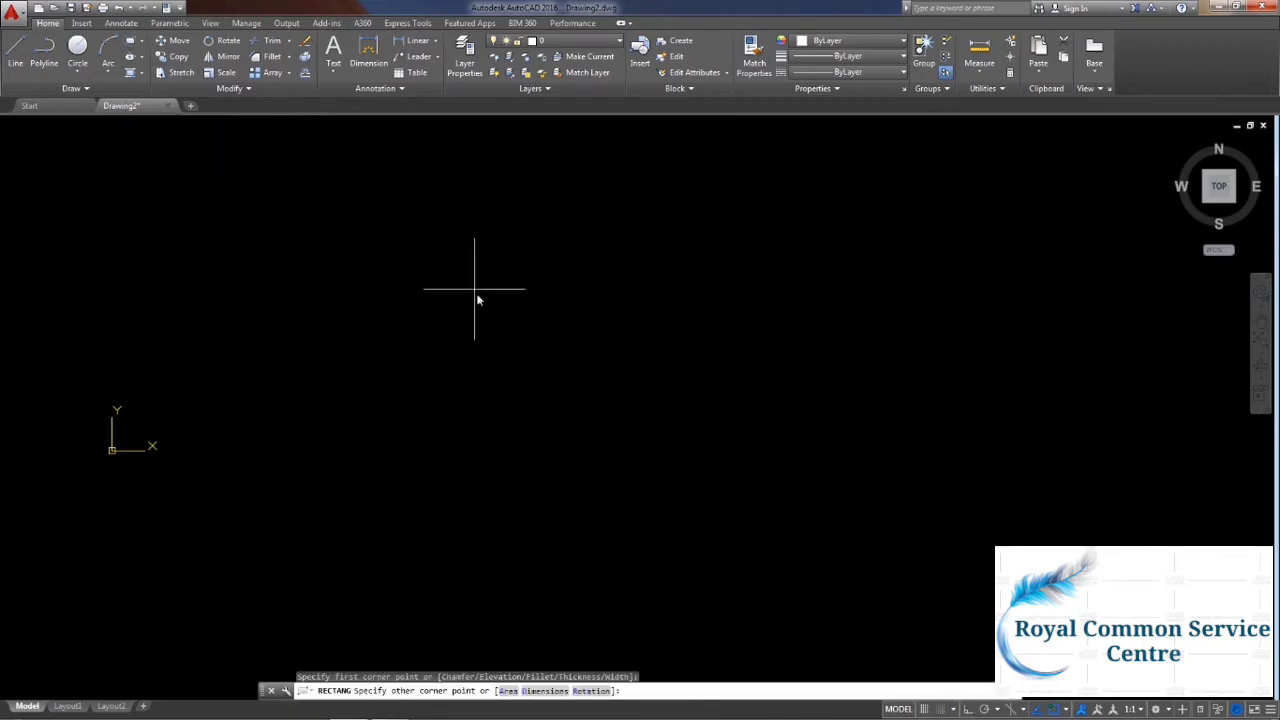
click(779, 358)
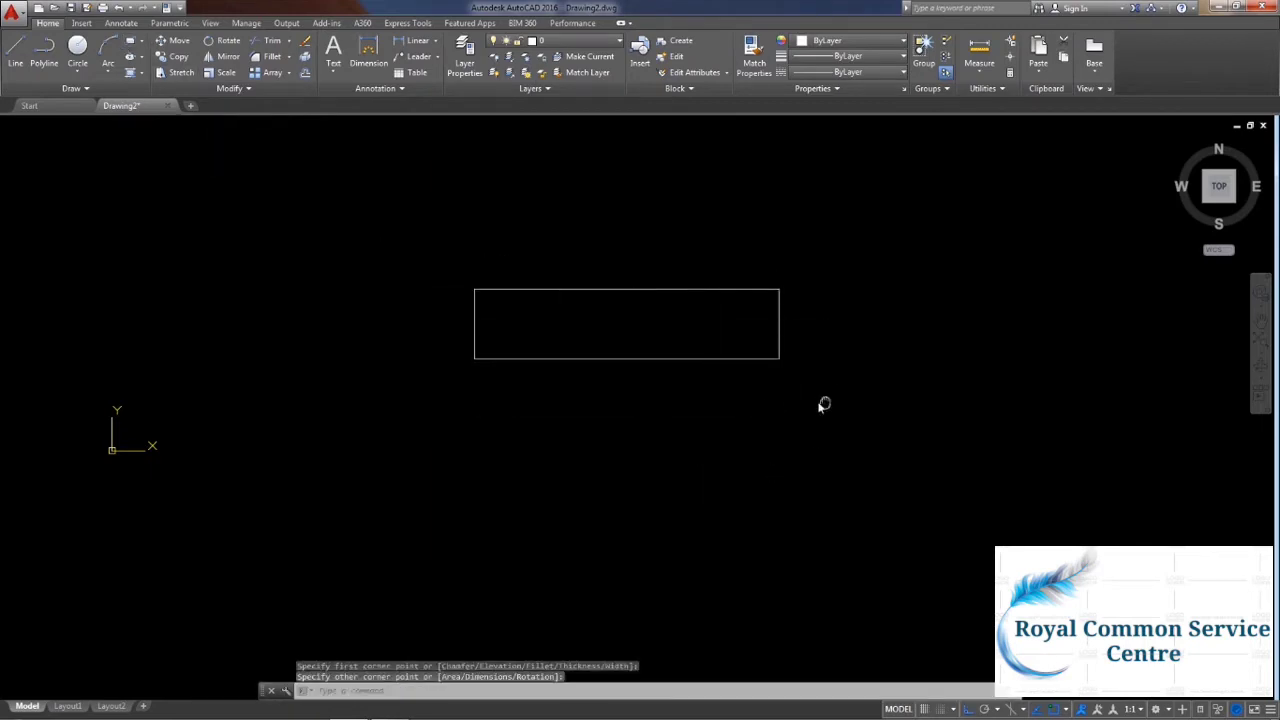
middle_drag(822, 405, 802, 401)
click(630, 360)
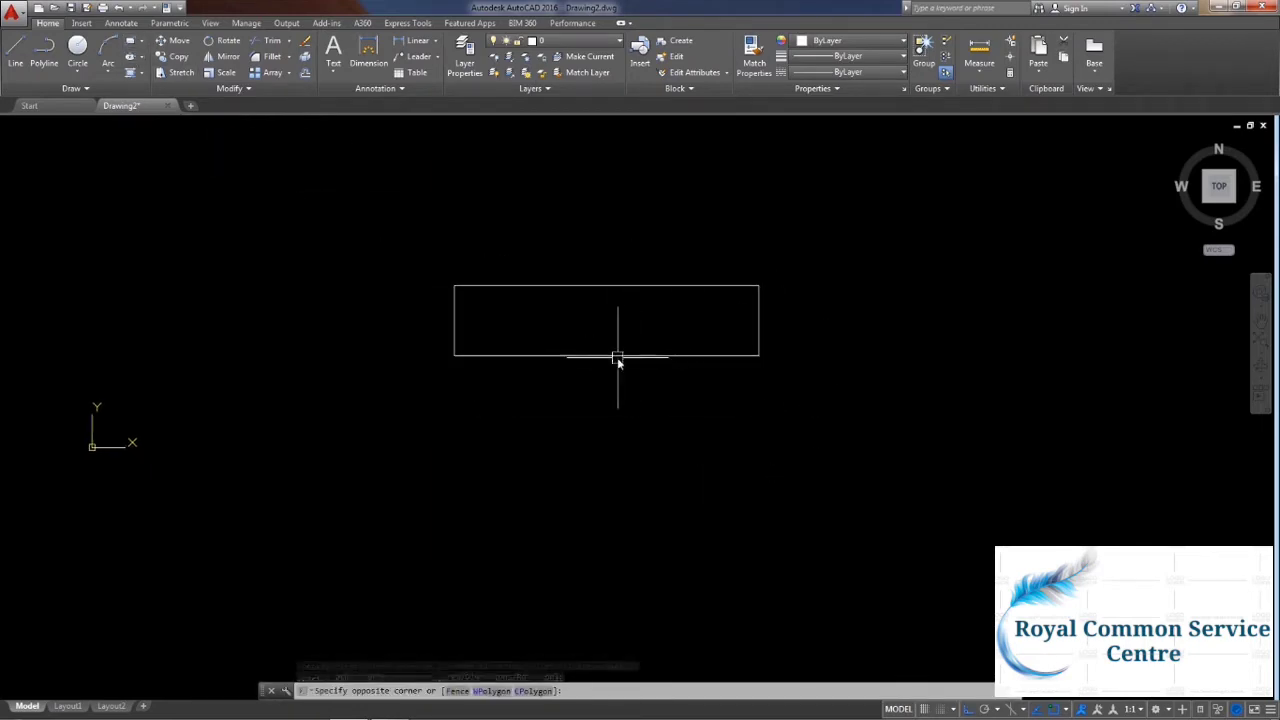
click(617, 357)
key(Delete)
Draw a six-sided polygon inscribed in a circle of radius 5.
click(140, 41)
click(150, 88)
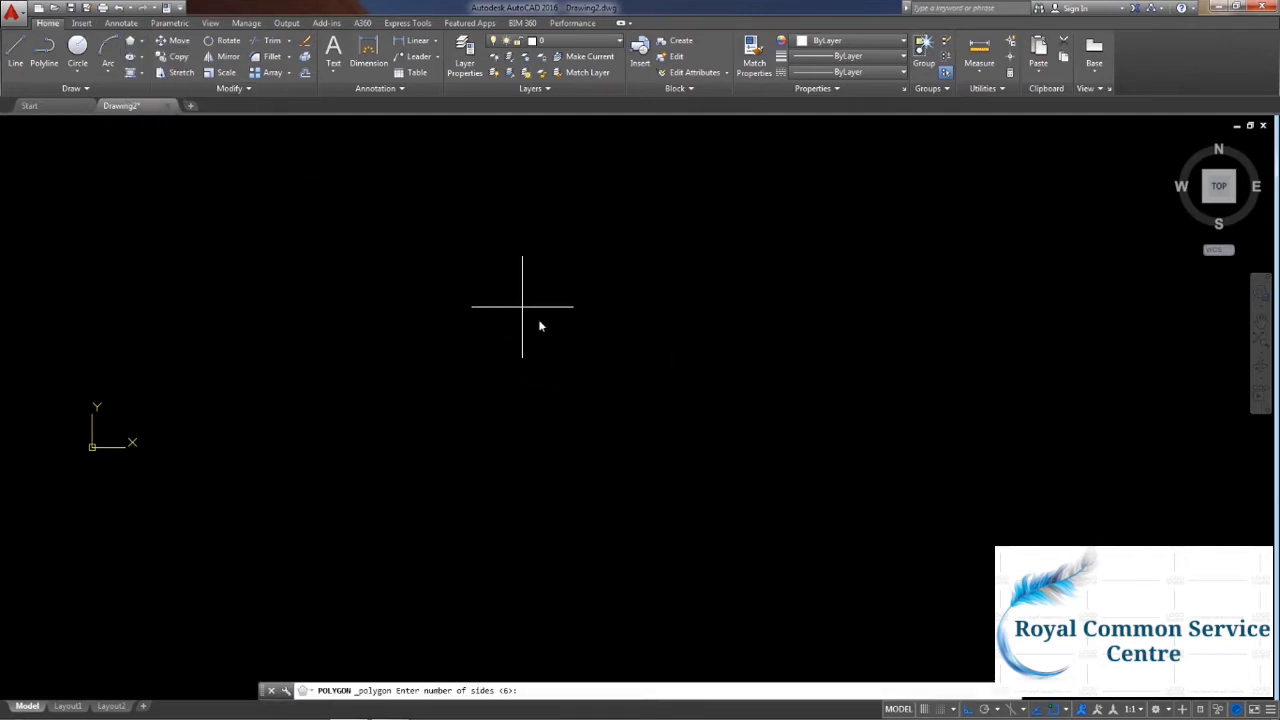
key(Return)
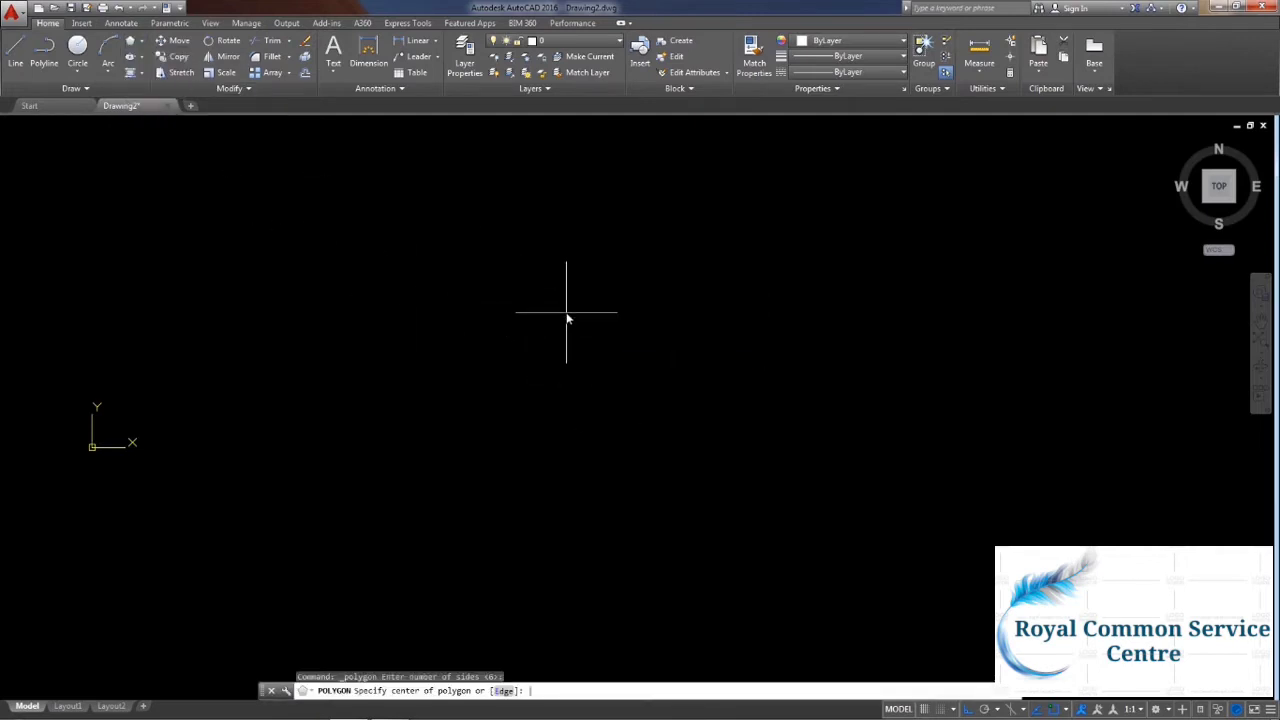
click(566, 312)
key(Return)
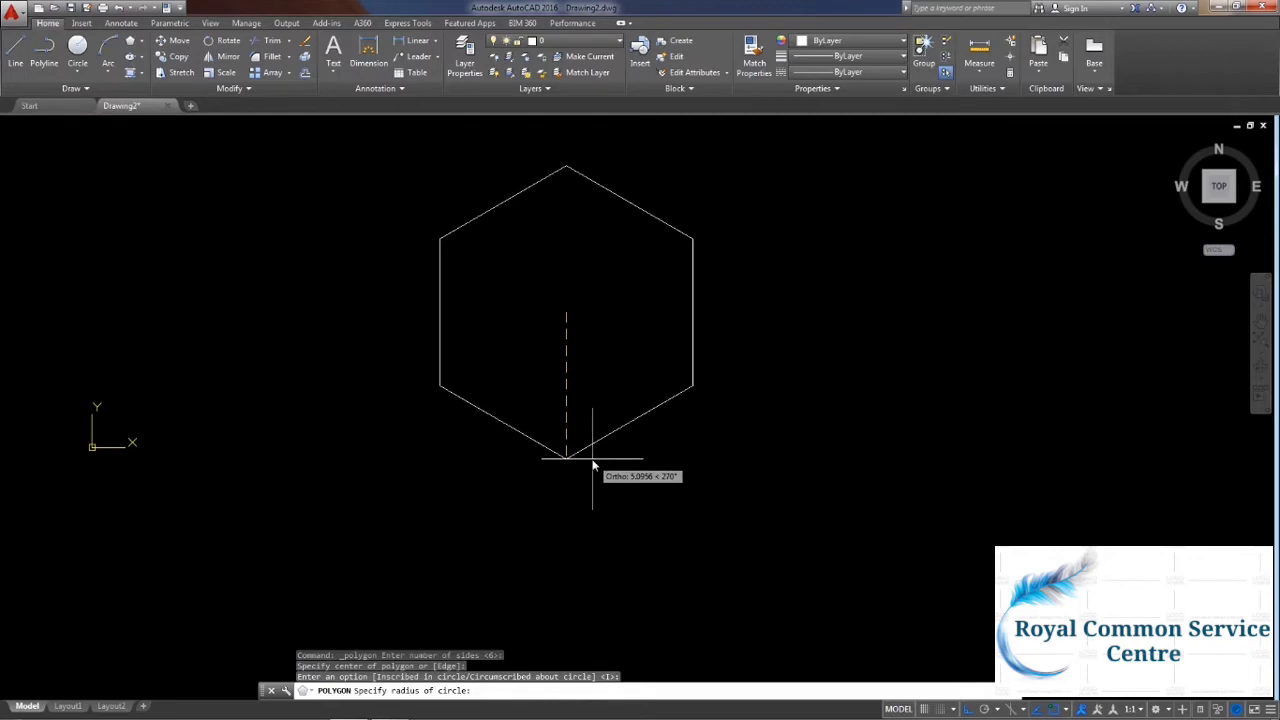
text(5)
key(Return)
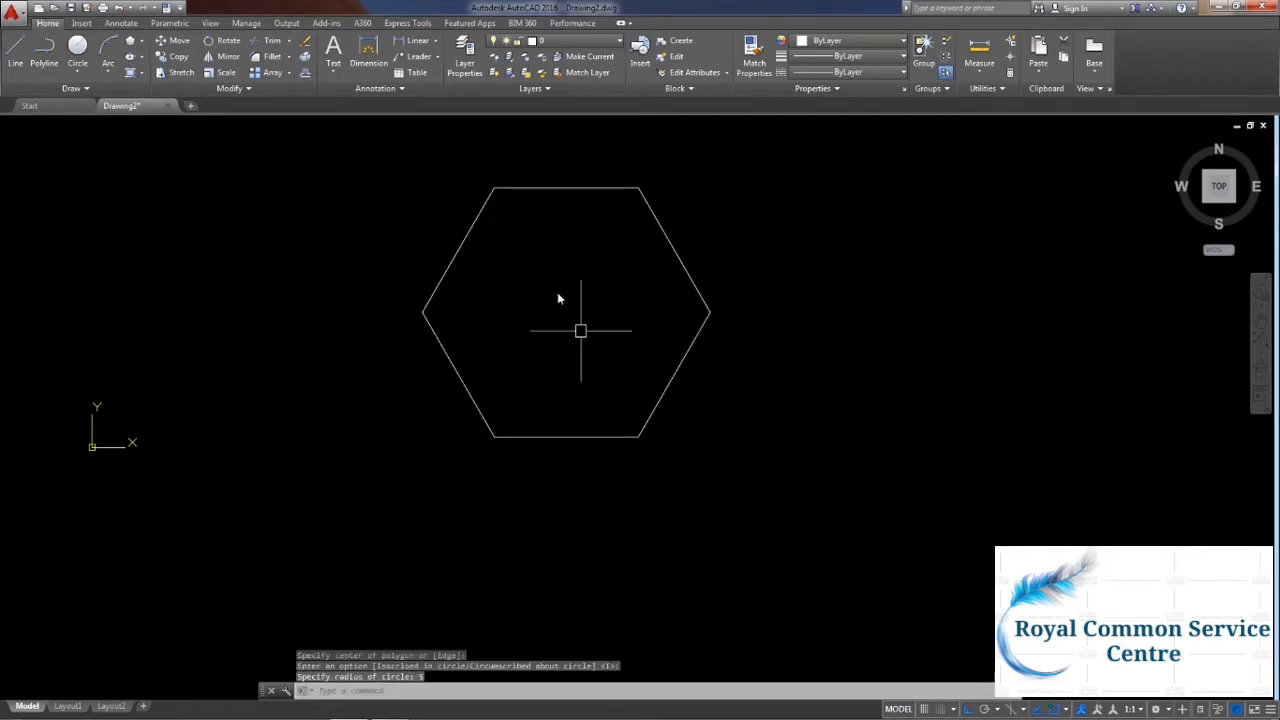
mouse_move(558, 291)
middle_down()
mouse_move(528, 404)
mouse_move(548, 338)
middle_up()
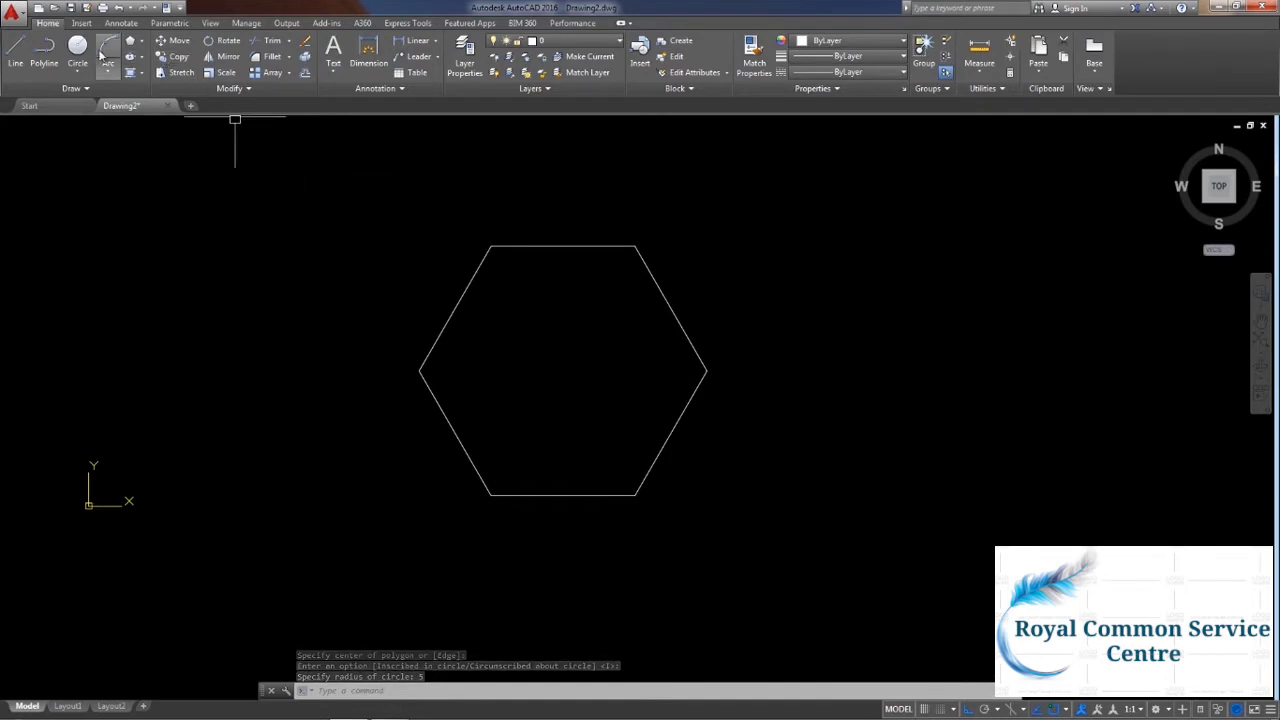
Draw a circle centred in the hexagon, sized to fit inside it.
click(83, 55)
click(562, 371)
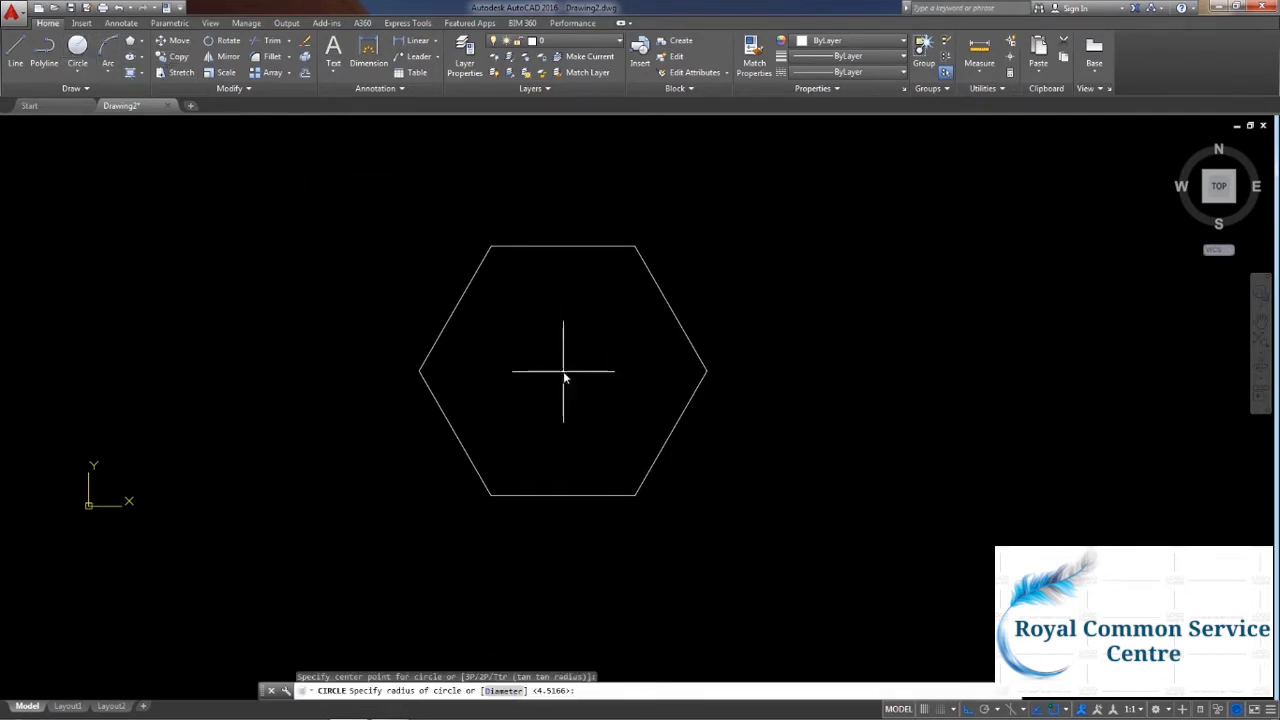
click(581, 437)
middle_drag(697, 406, 707, 455)
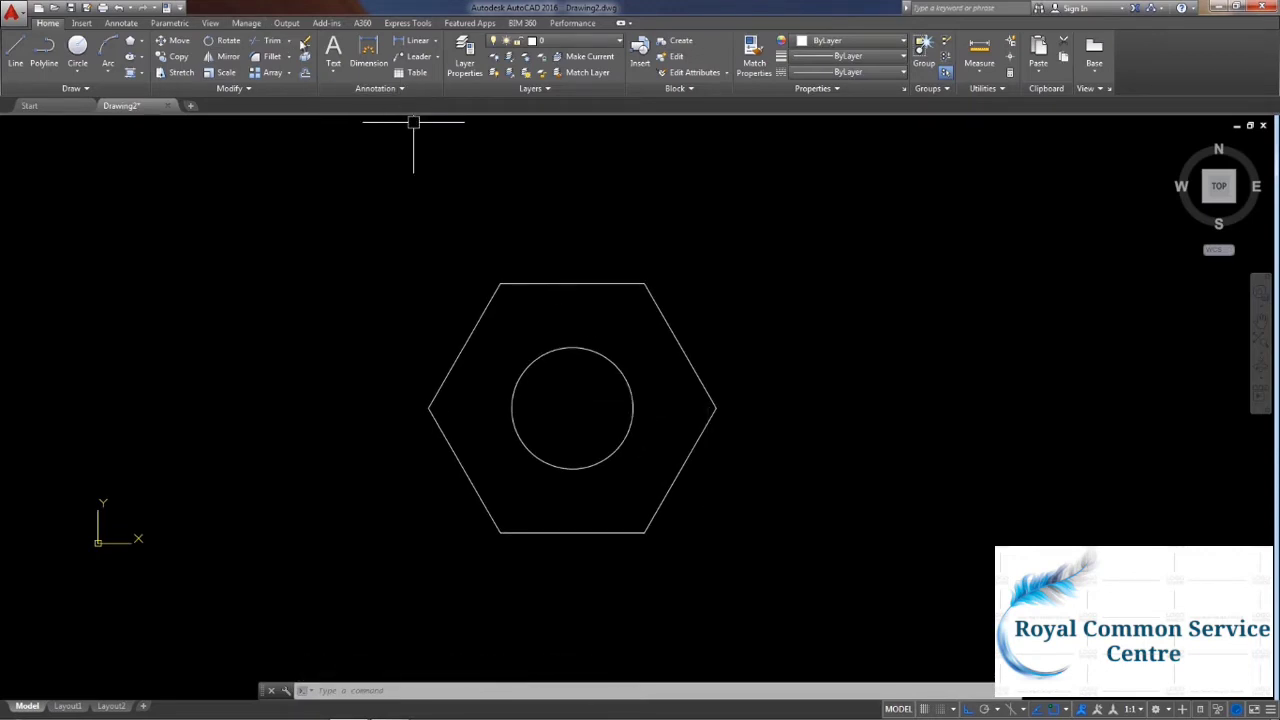
Add a 5.0000 linear dimension across the hexagon's top edge.
click(412, 41)
key(Return)
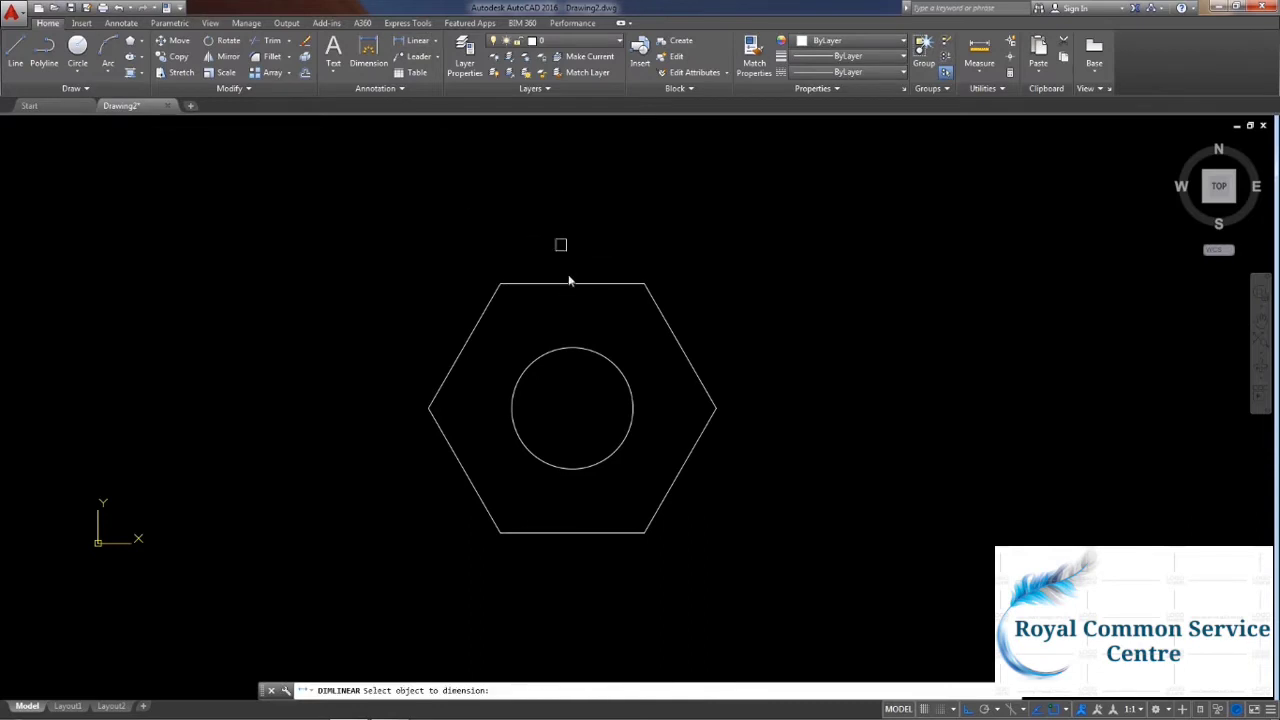
click(570, 286)
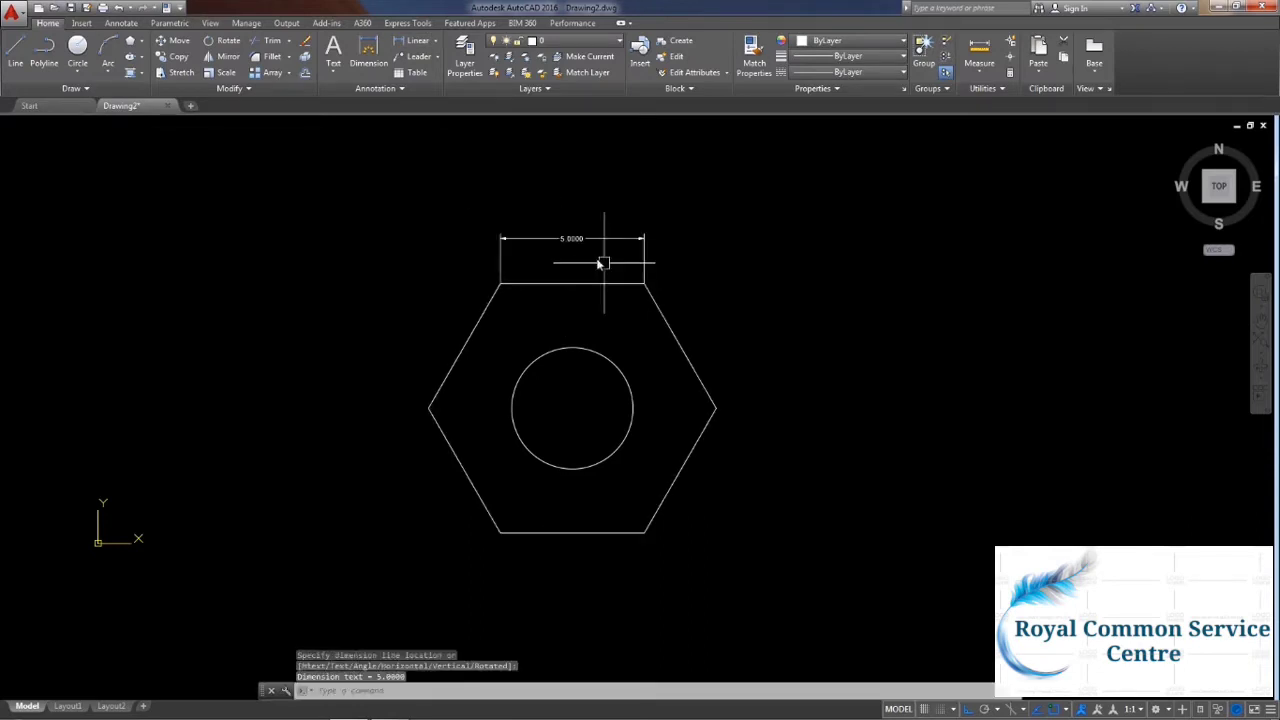
scroll(588, 262, up, 2)
click(589, 294)
Add an R2.1054 radius dimension to the inner circle.
click(436, 41)
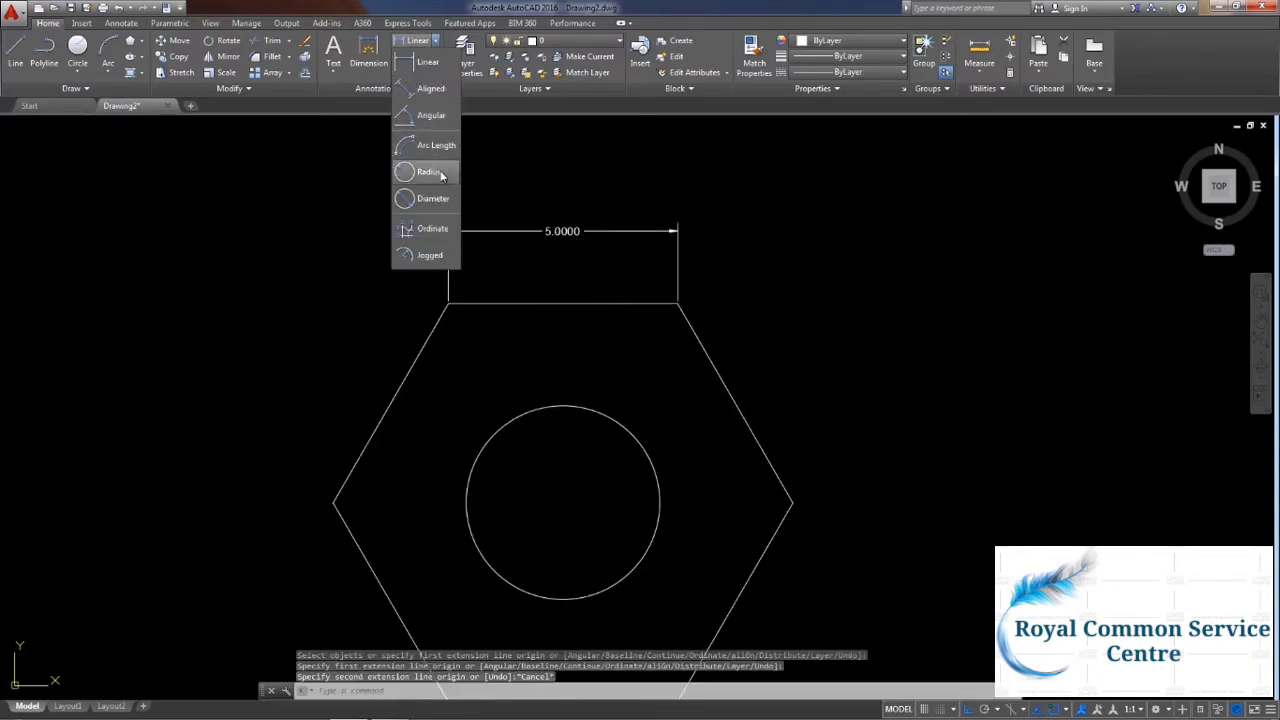
click(441, 174)
click(600, 414)
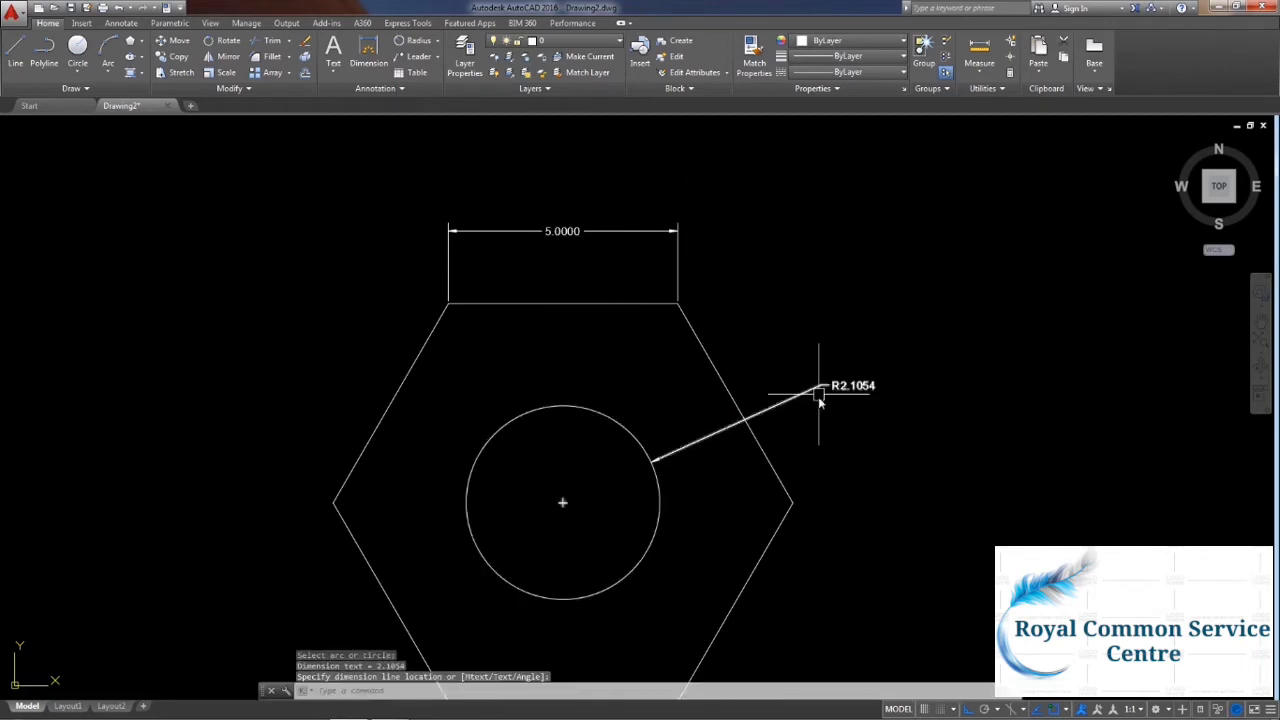
middle_drag(643, 358, 634, 277)
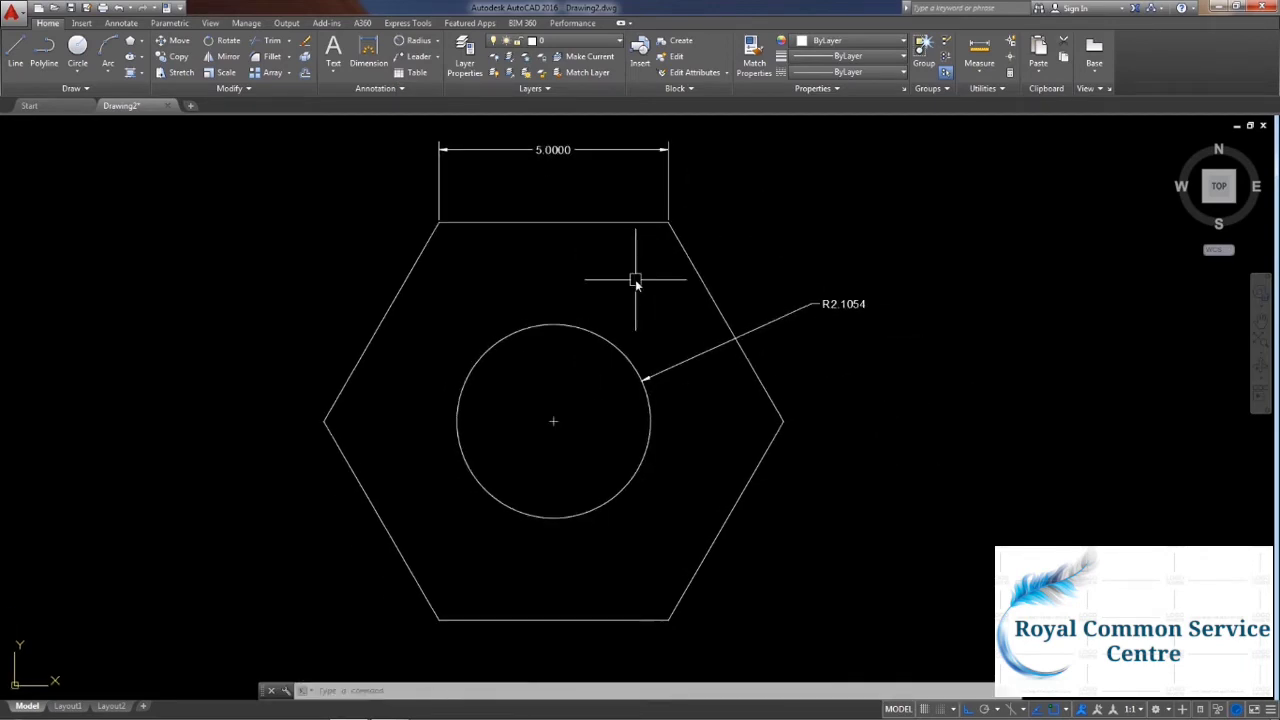
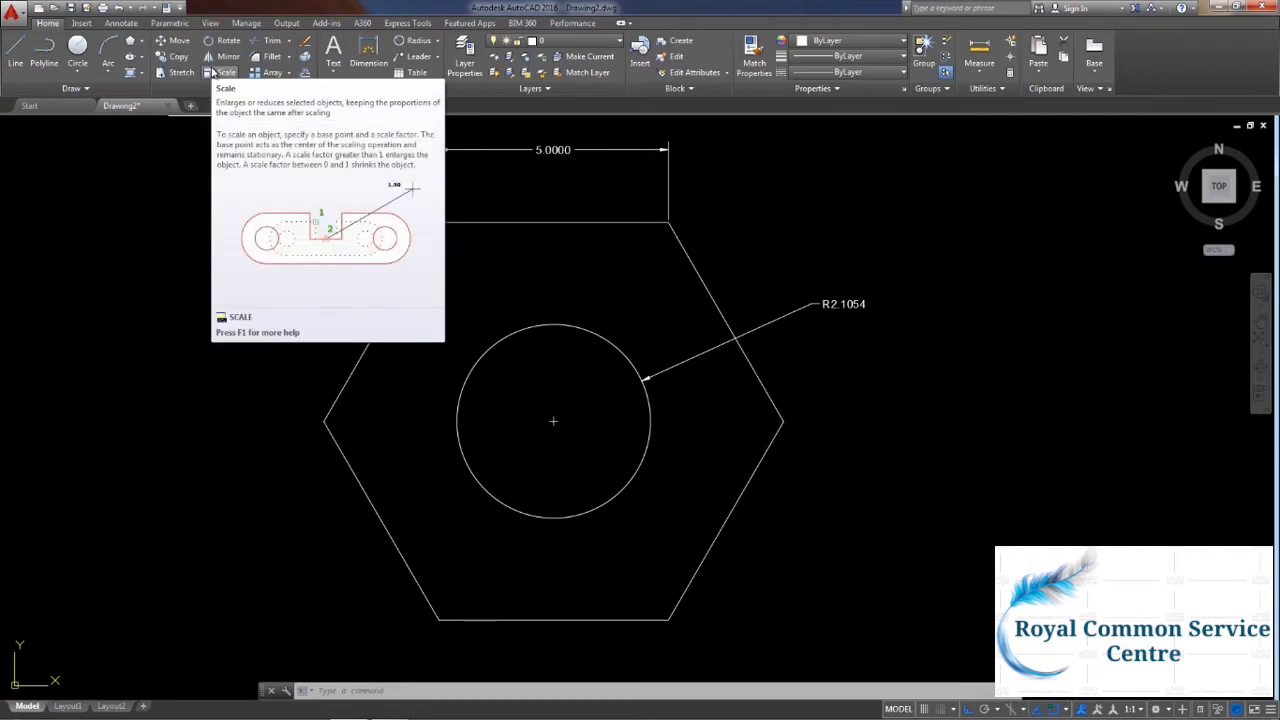
Scale the hexagon, circle and leader by a factor of 3 about the circle's centre.
click(212, 72)
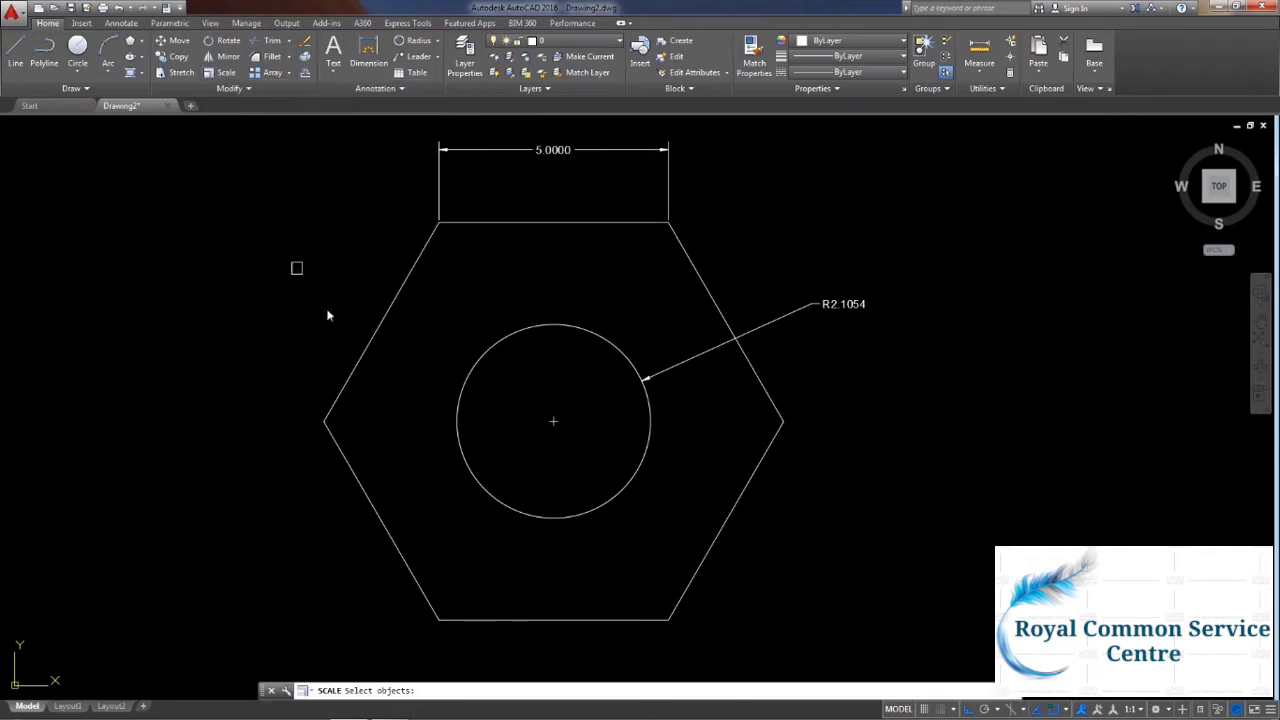
click(828, 612)
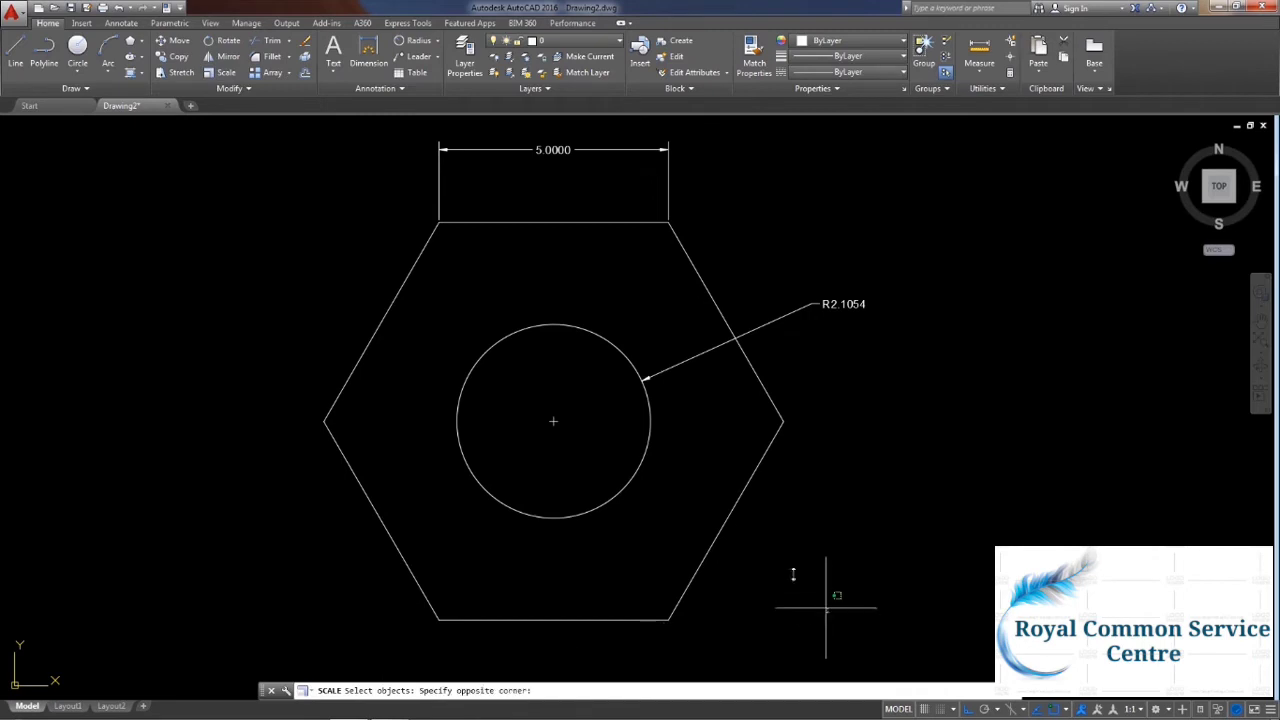
click(268, 354)
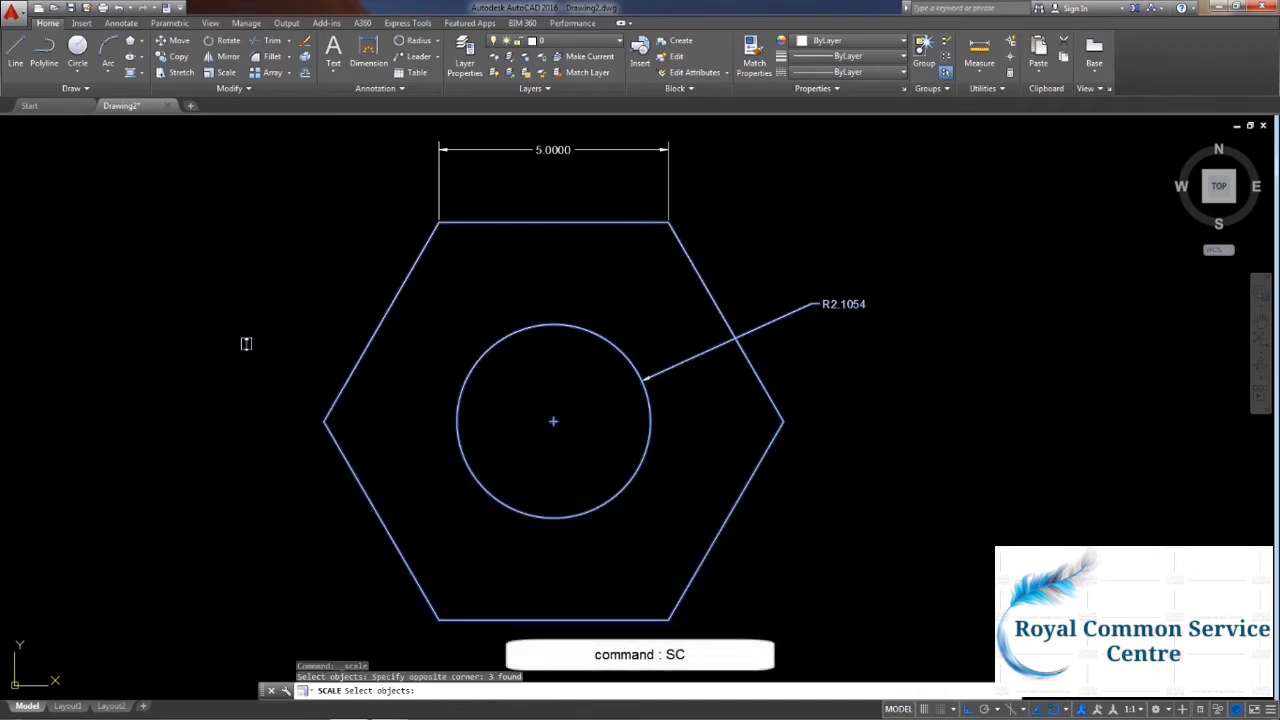
key(Return)
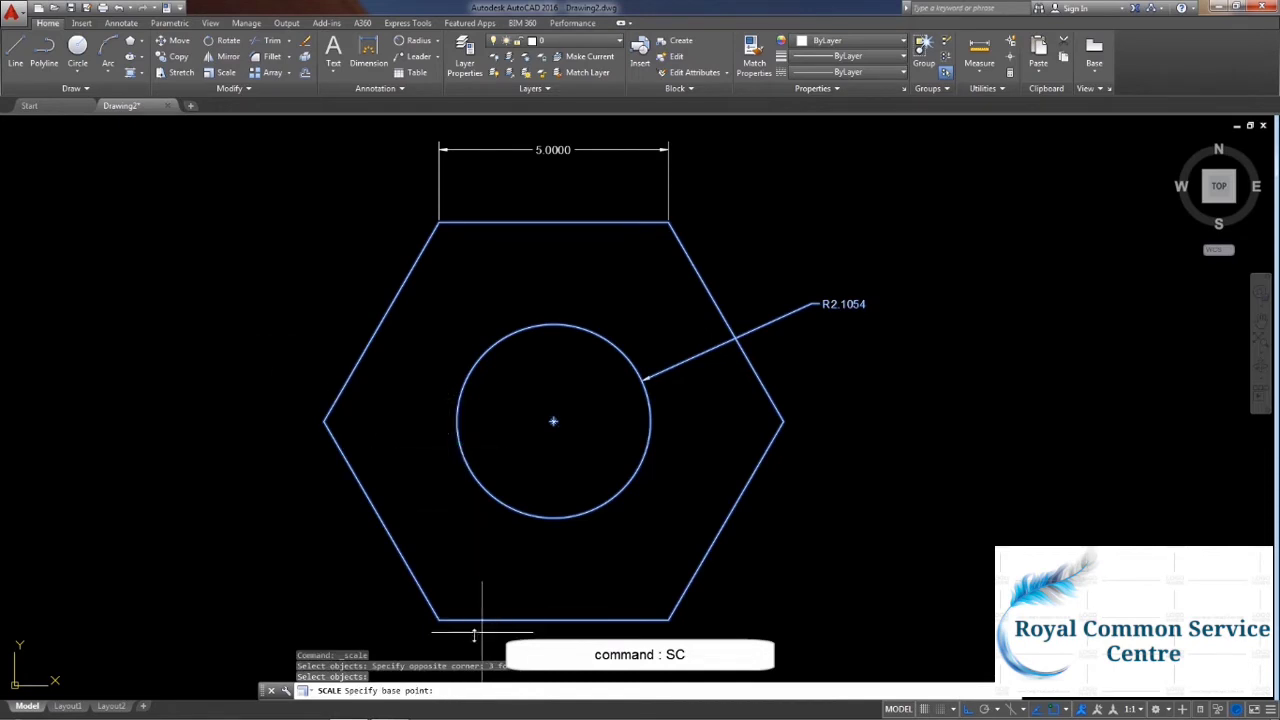
click(553, 421)
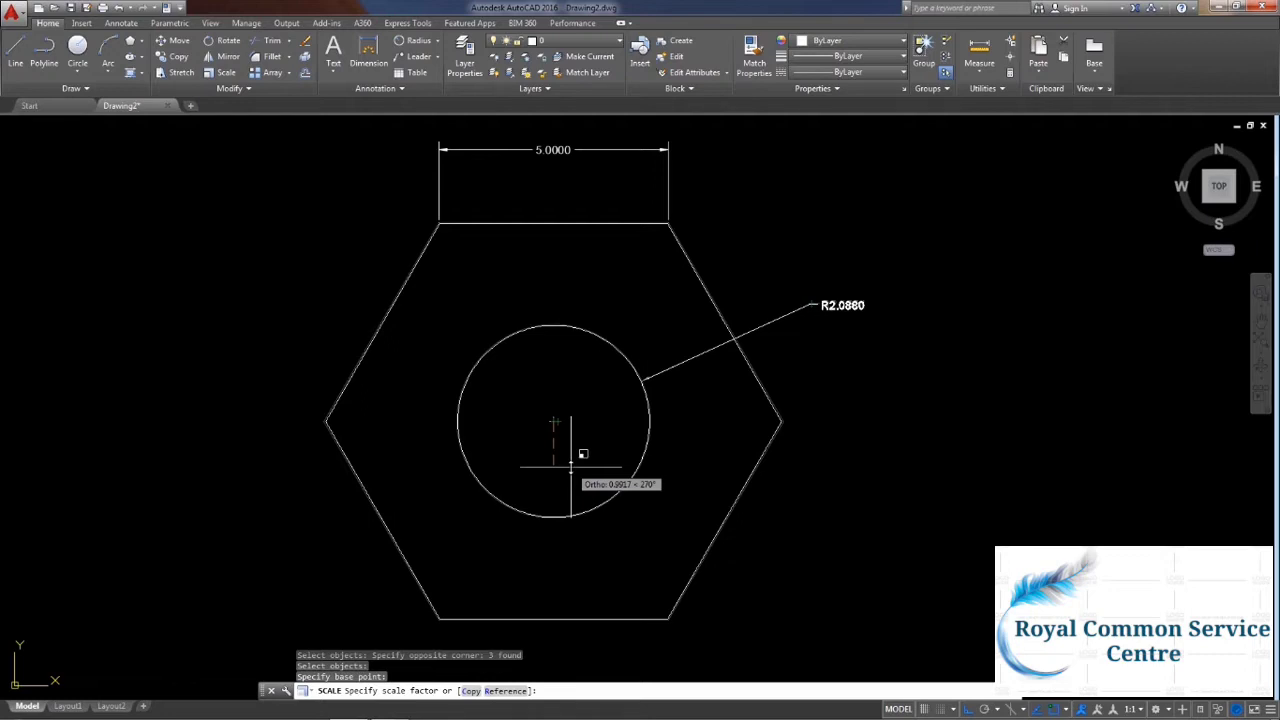
text(3)
key(Return)
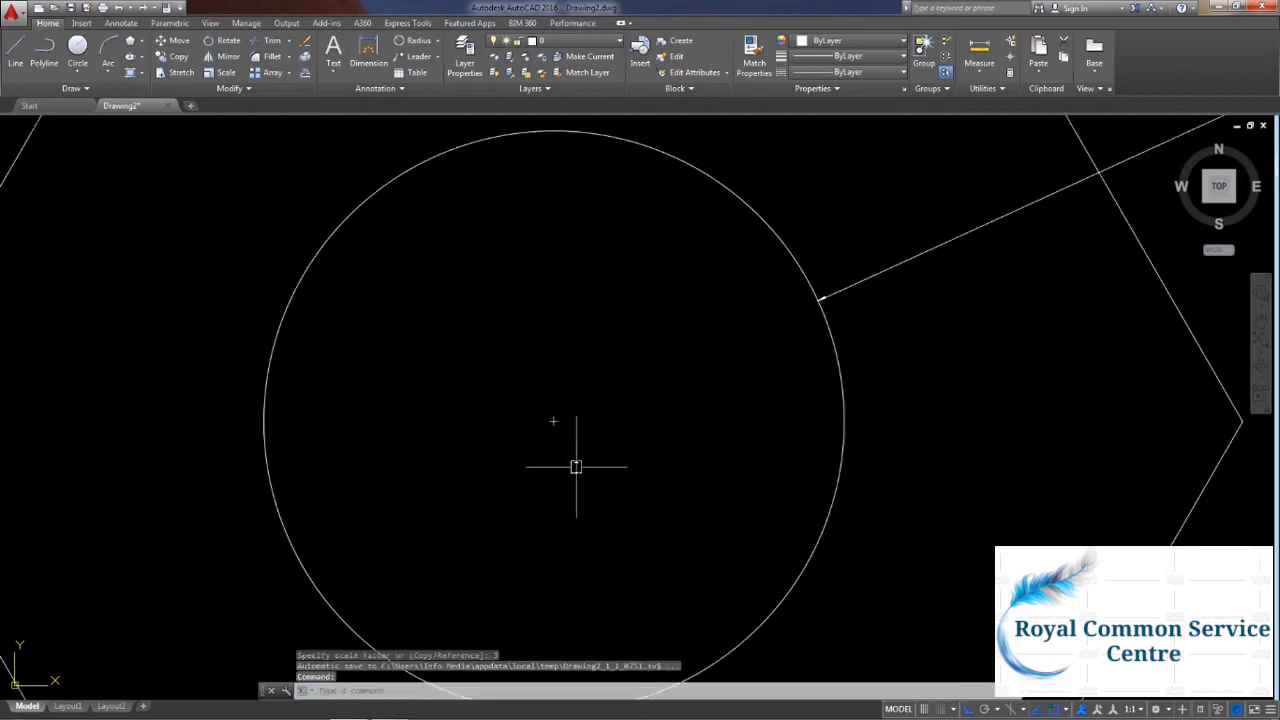
scroll(576, 466, down, 4)
scroll(574, 440, down, 4)
scroll(574, 340, up, 8)
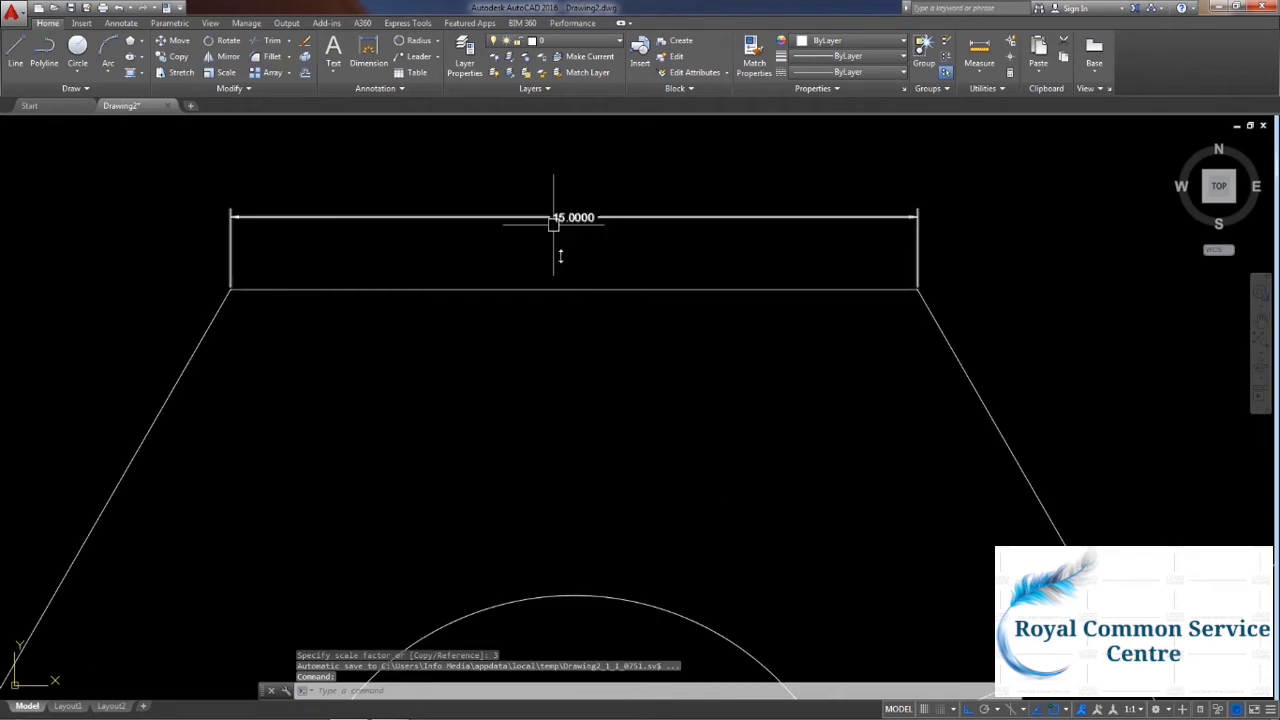
scroll(620, 428, down, 2)
scroll(808, 517, down, 3)
scroll(920, 472, up, 5)
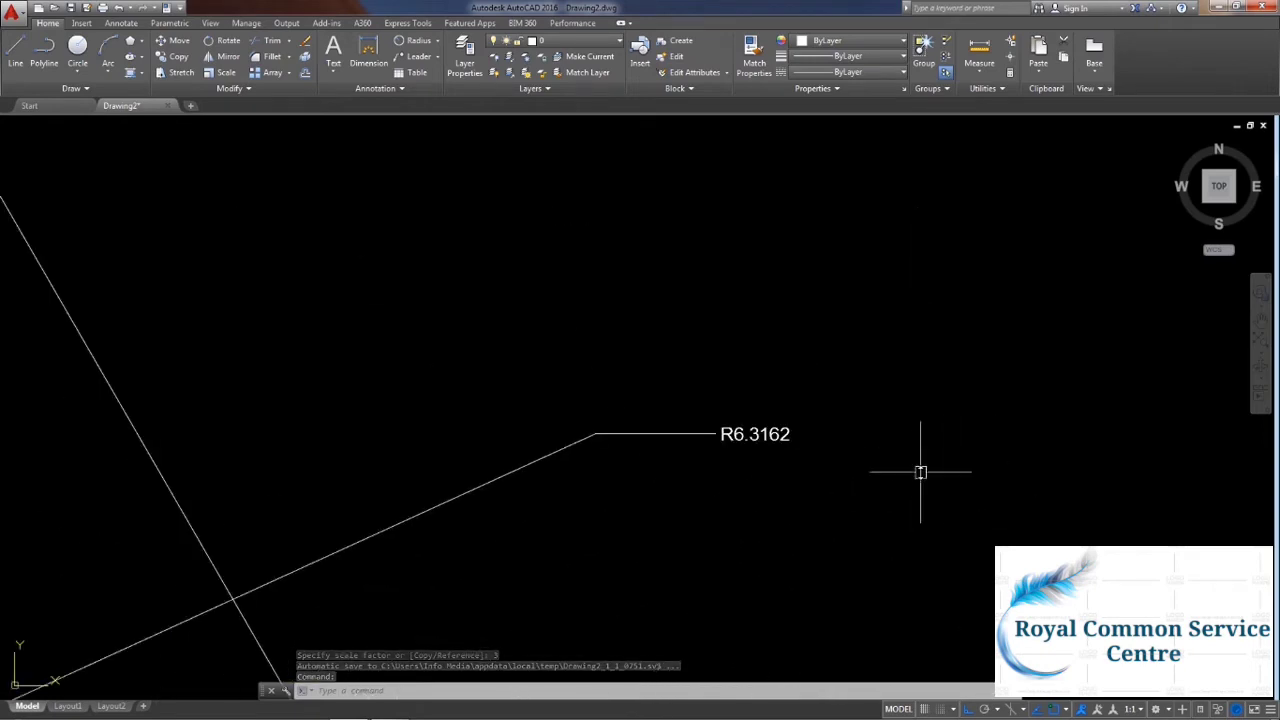
scroll(780, 477, down, 3)
scroll(943, 371, down, 2)
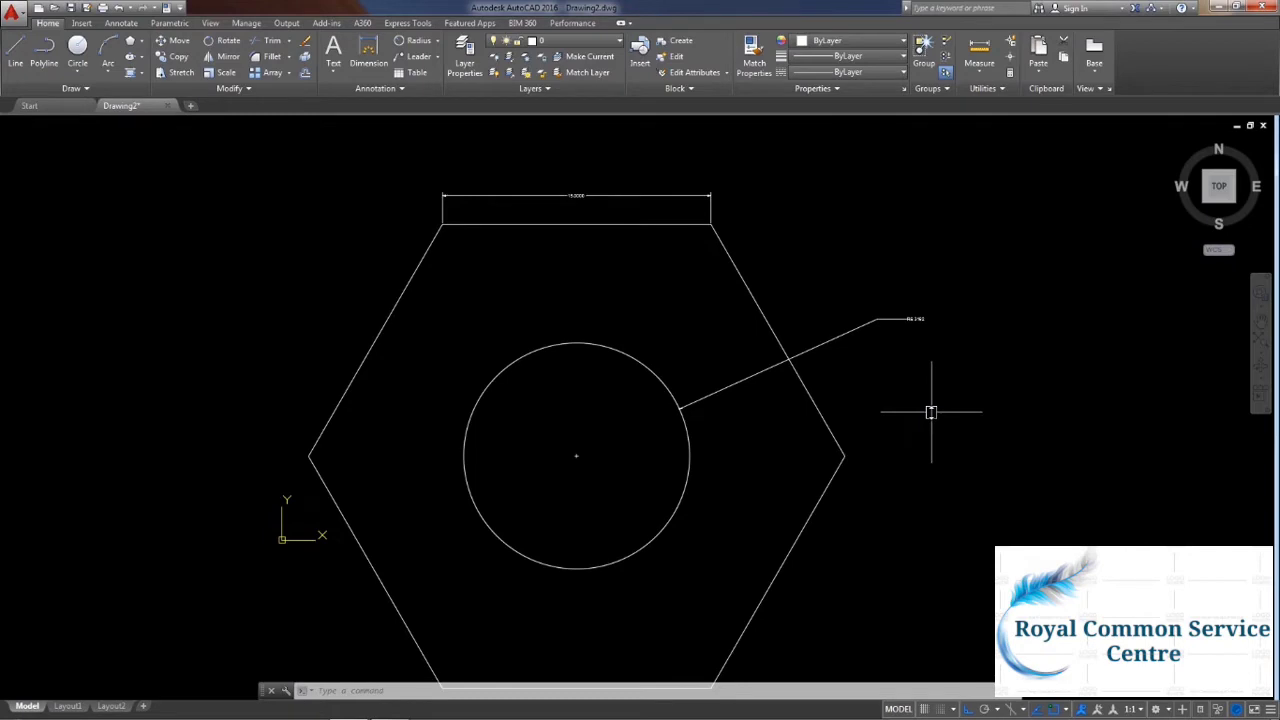
Scale the circle, leader and hexagon by 1/3 about the circle's centre.
click(221, 72)
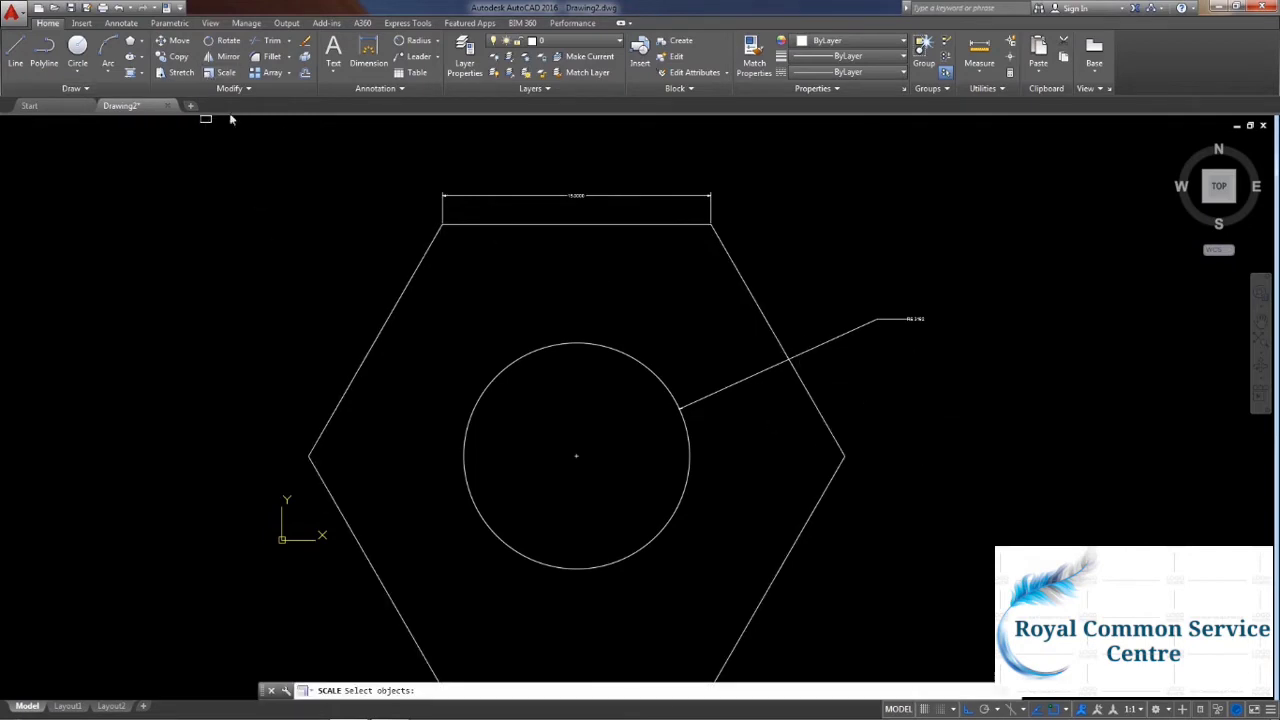
click(270, 234)
click(976, 674)
click(988, 642)
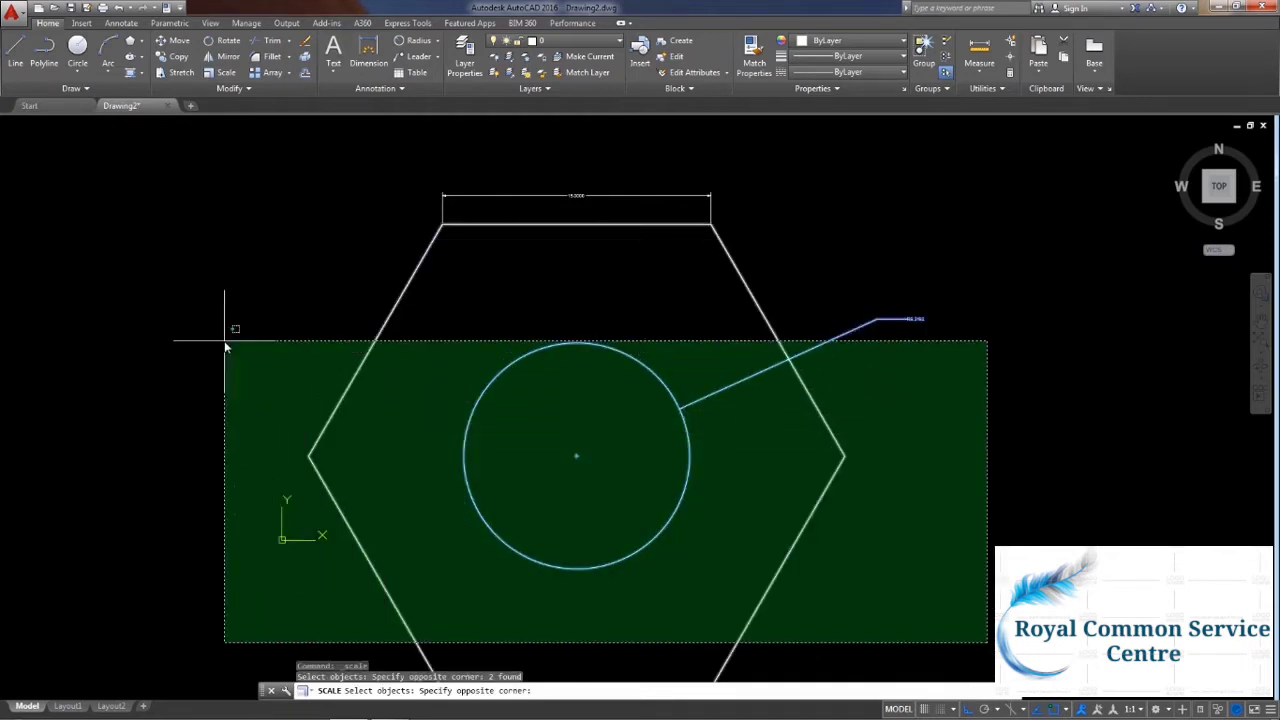
click(225, 344)
key(Return)
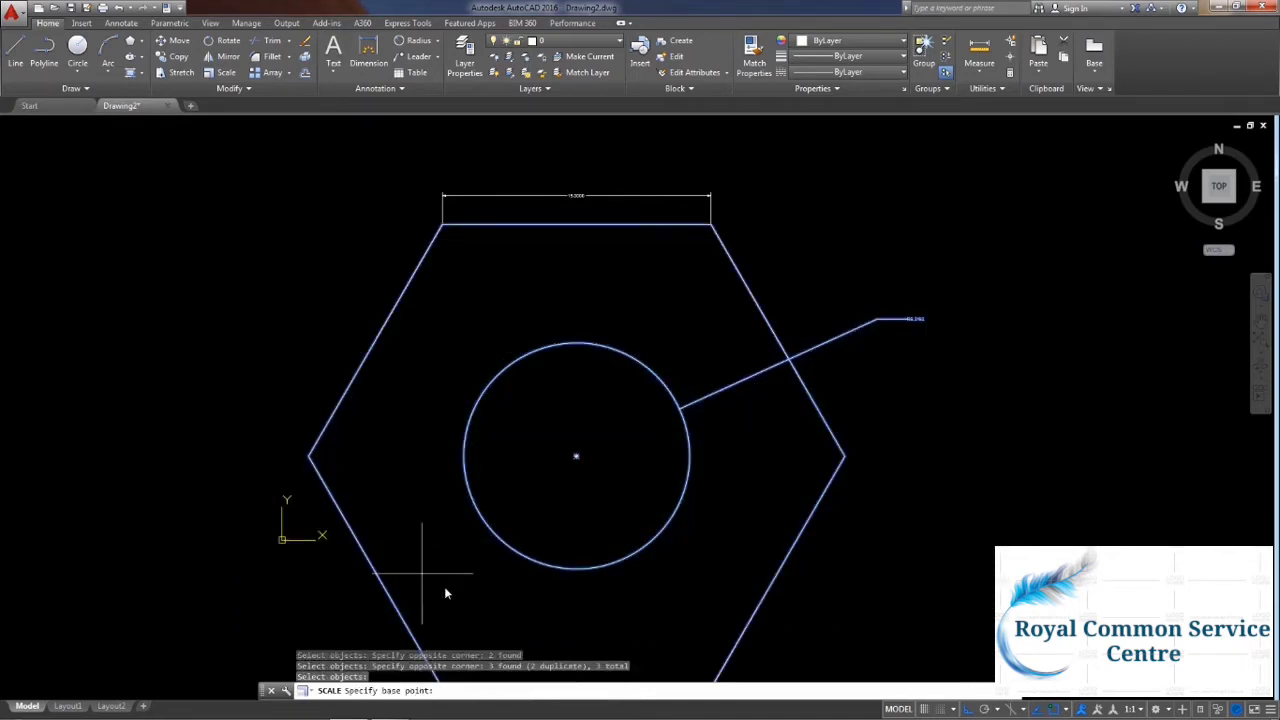
click(576, 460)
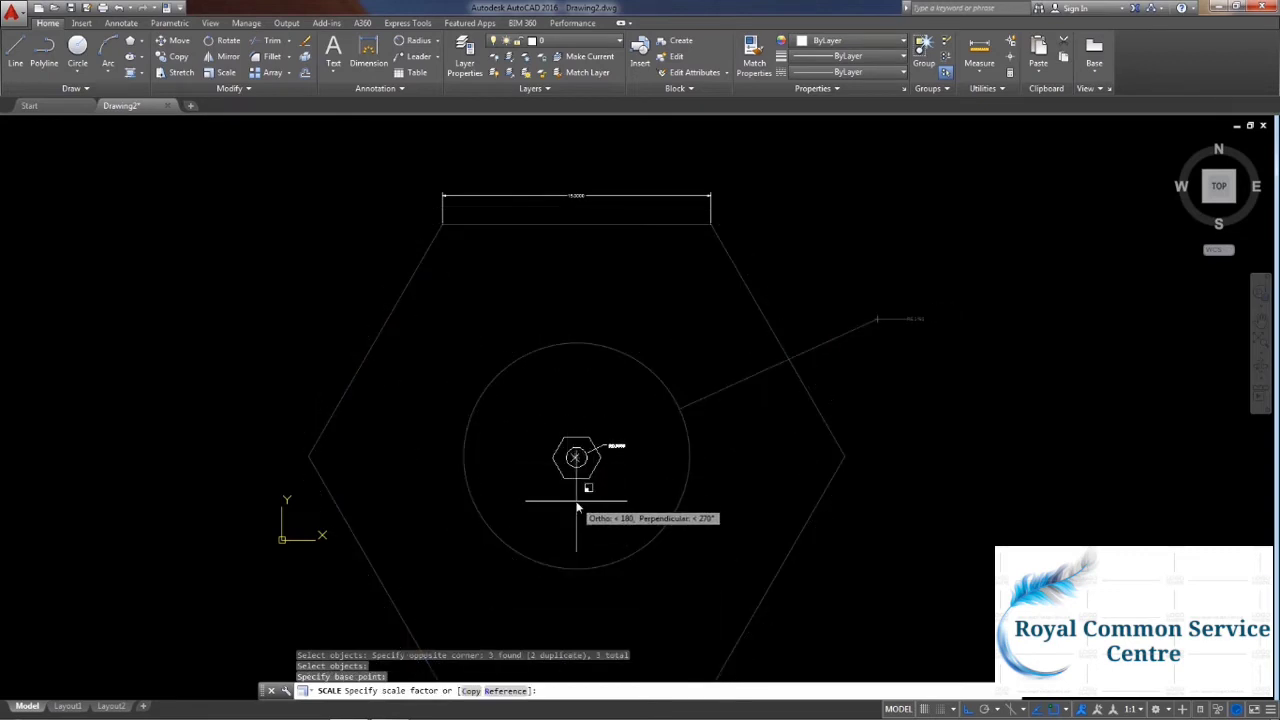
text(1)
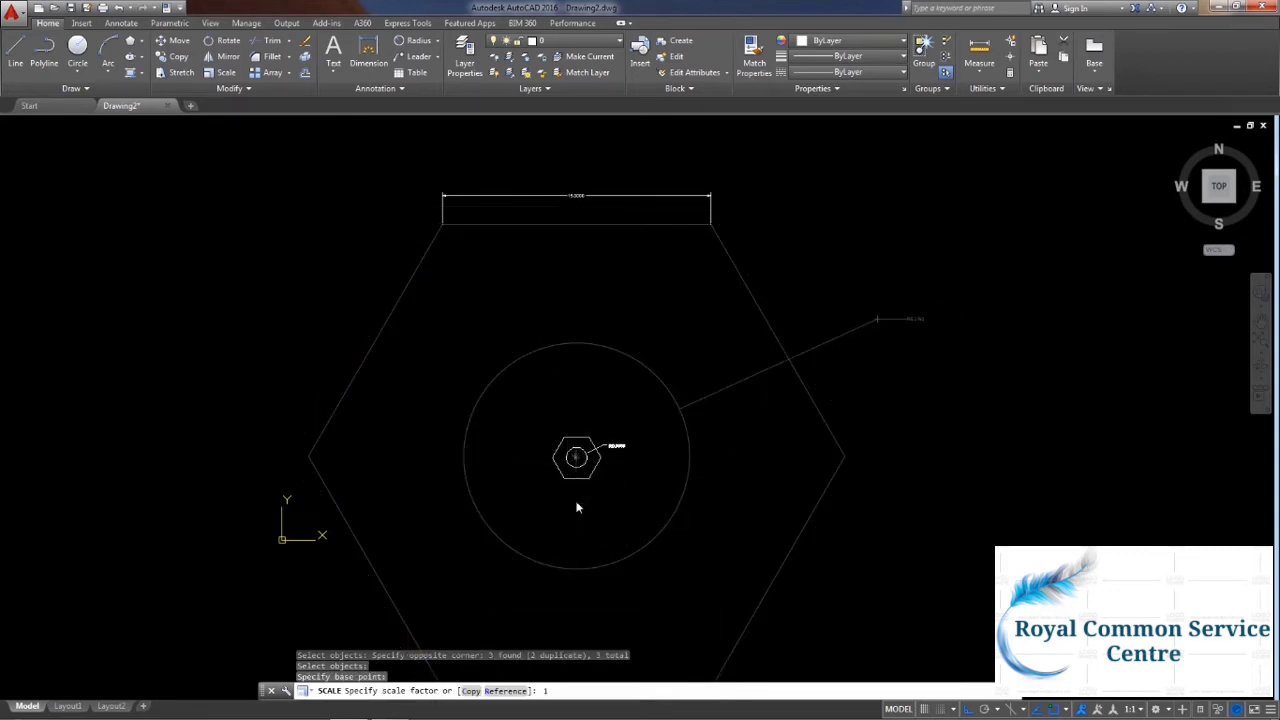
text(/3)
key(Return)
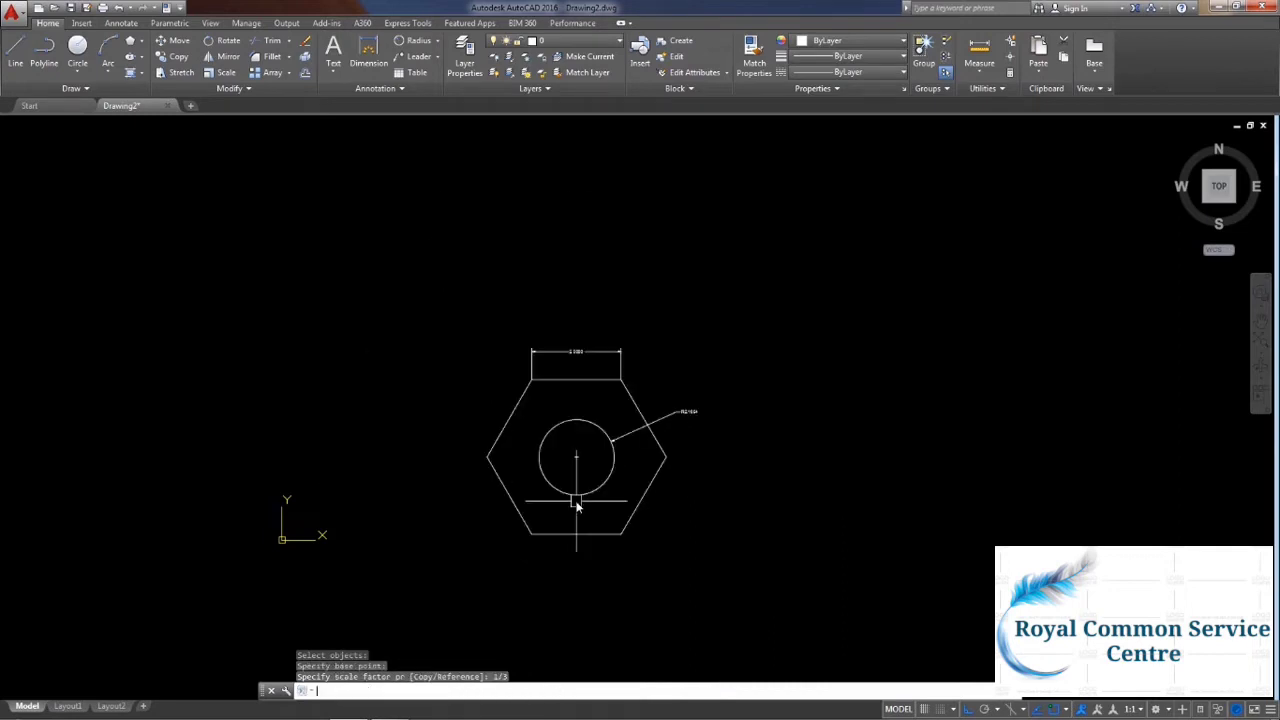
scroll(629, 356, up, 3)
scroll(451, 340, up, 4)
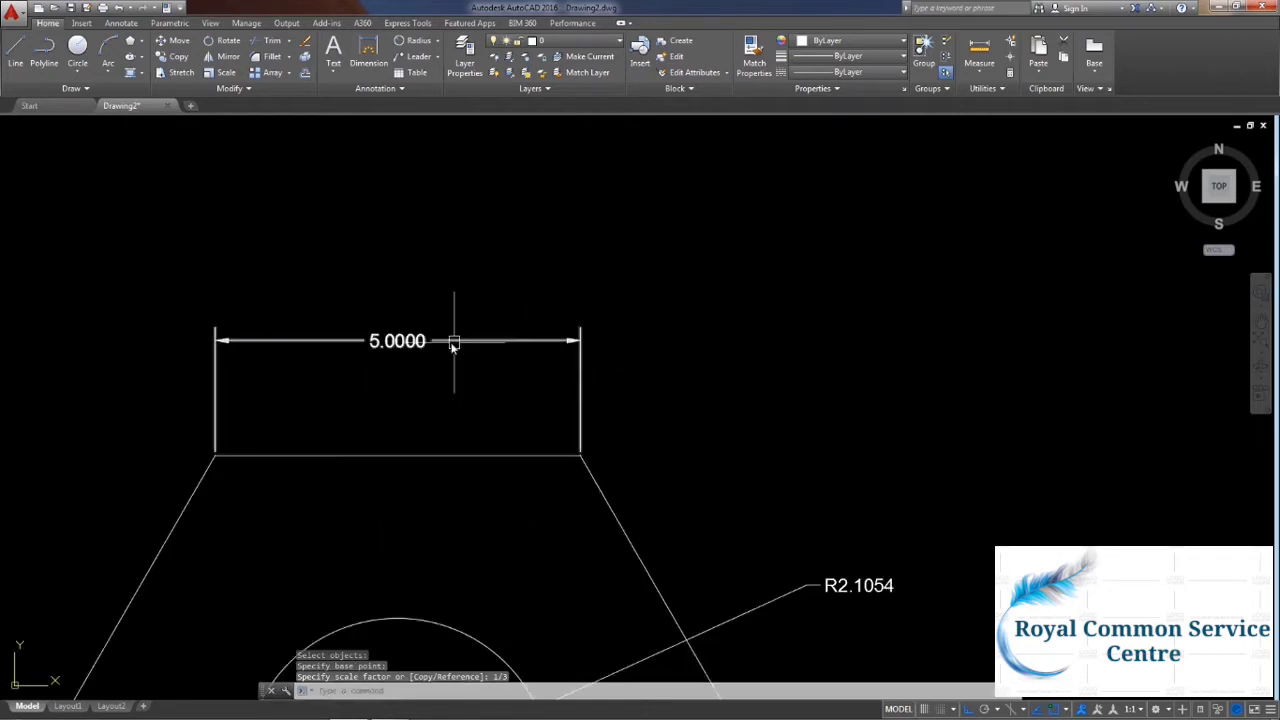
scroll(443, 349, down, 2)
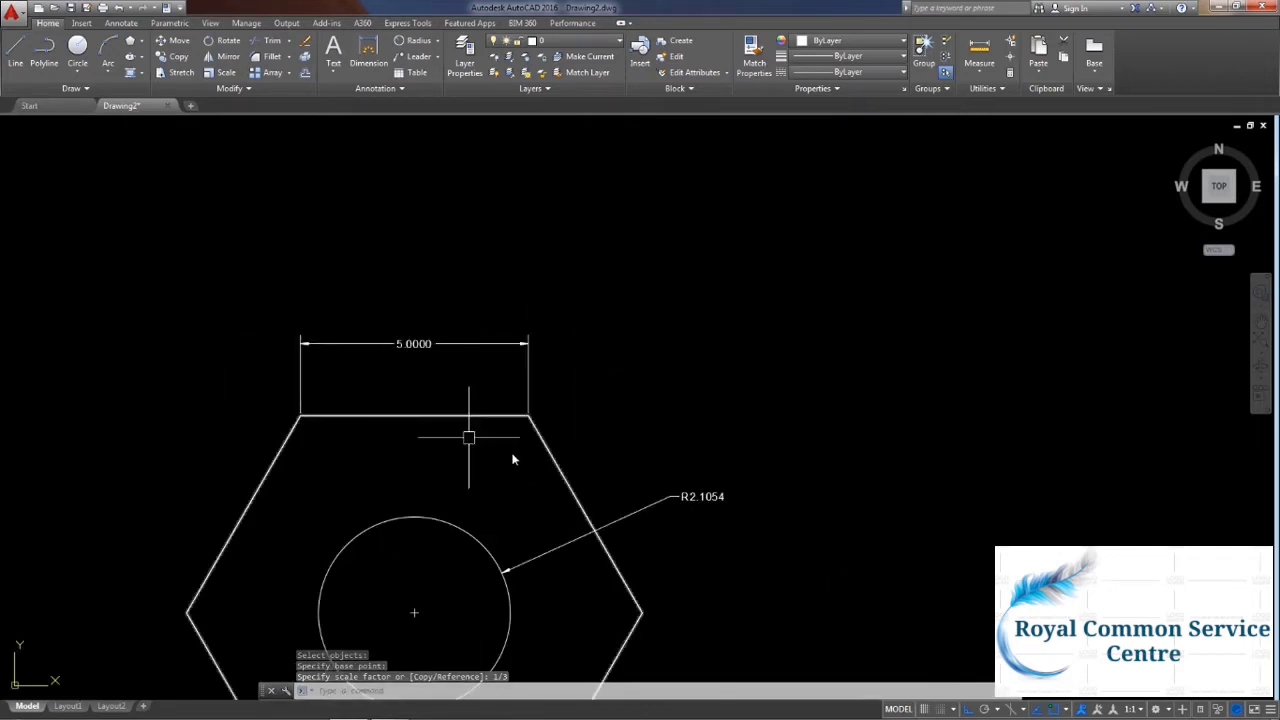
middle_drag(178, 412, 309, 208)
Scale the hexagon, circle and leader by reference, from length 5 to 7.5, about the circle's centre.
text(s)
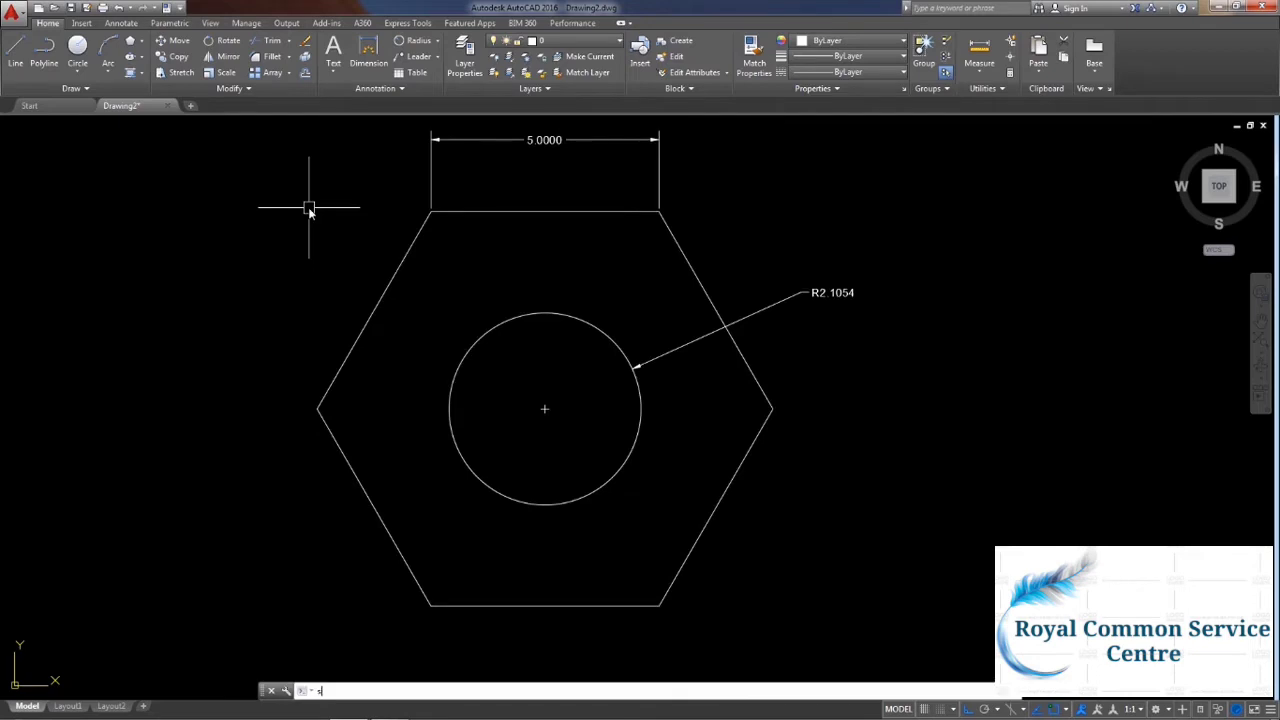
text(c)
key(Return)
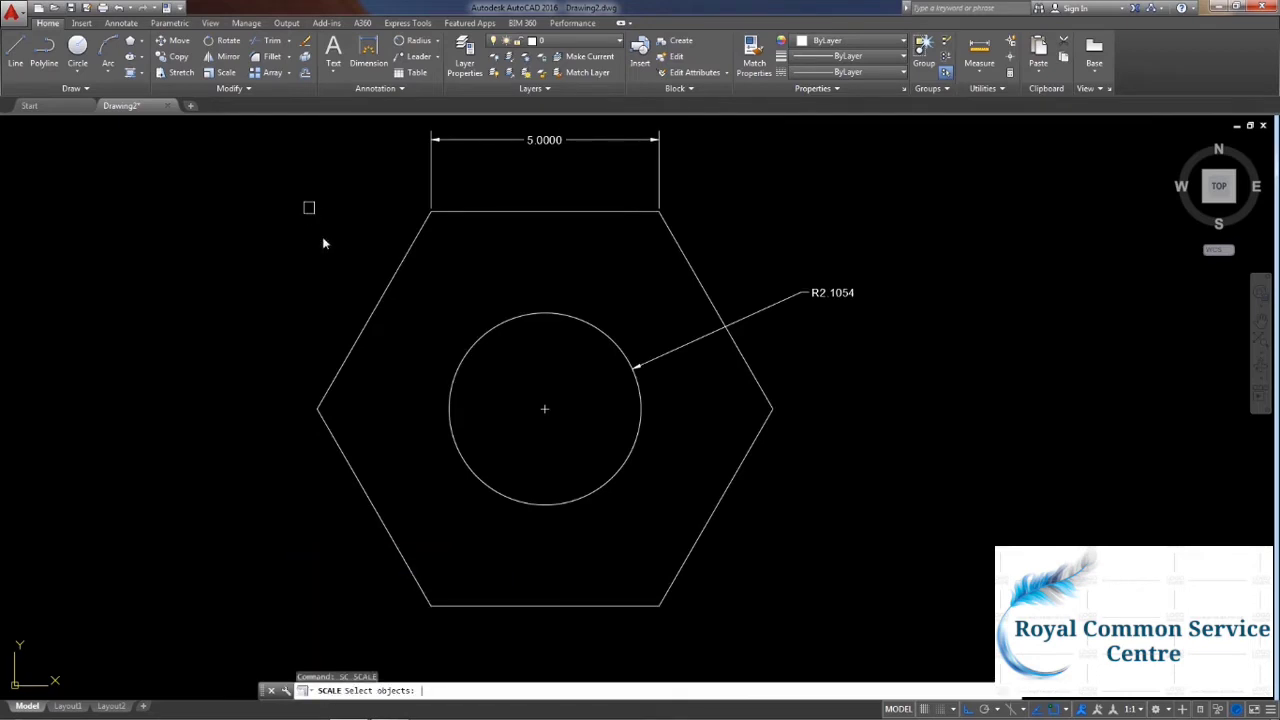
click(259, 218)
click(805, 650)
click(766, 623)
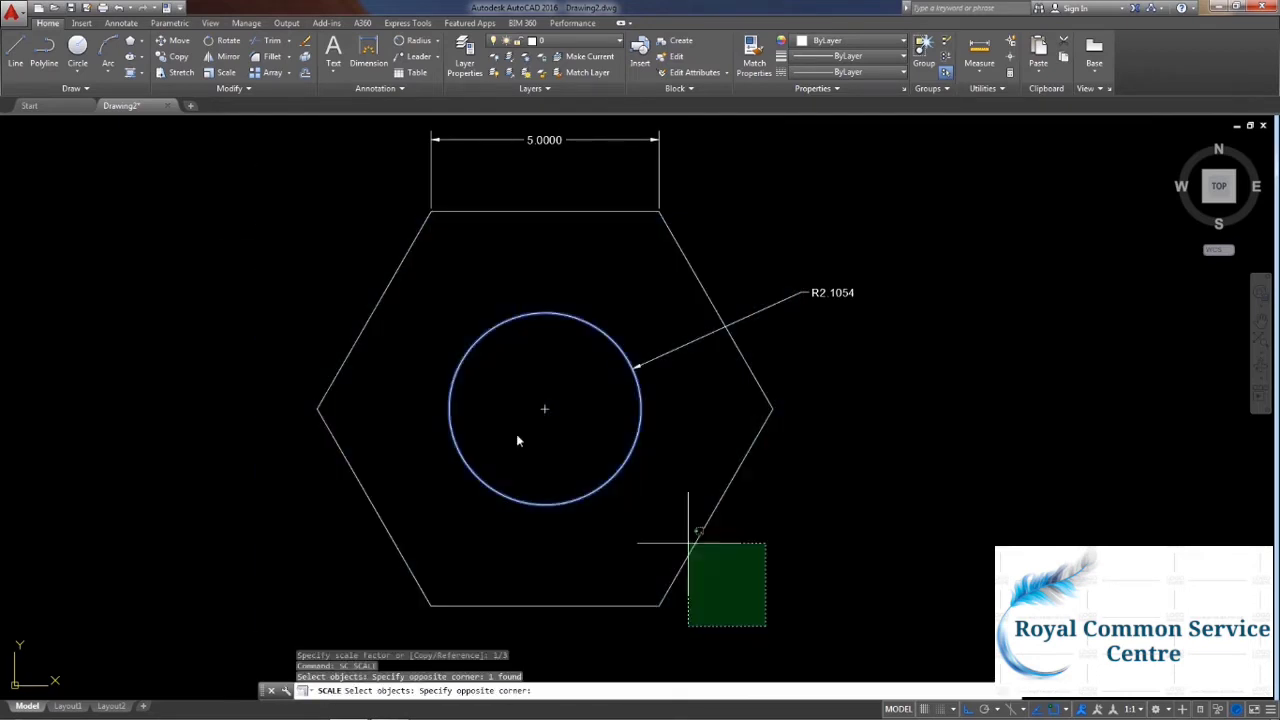
click(257, 257)
key(Return)
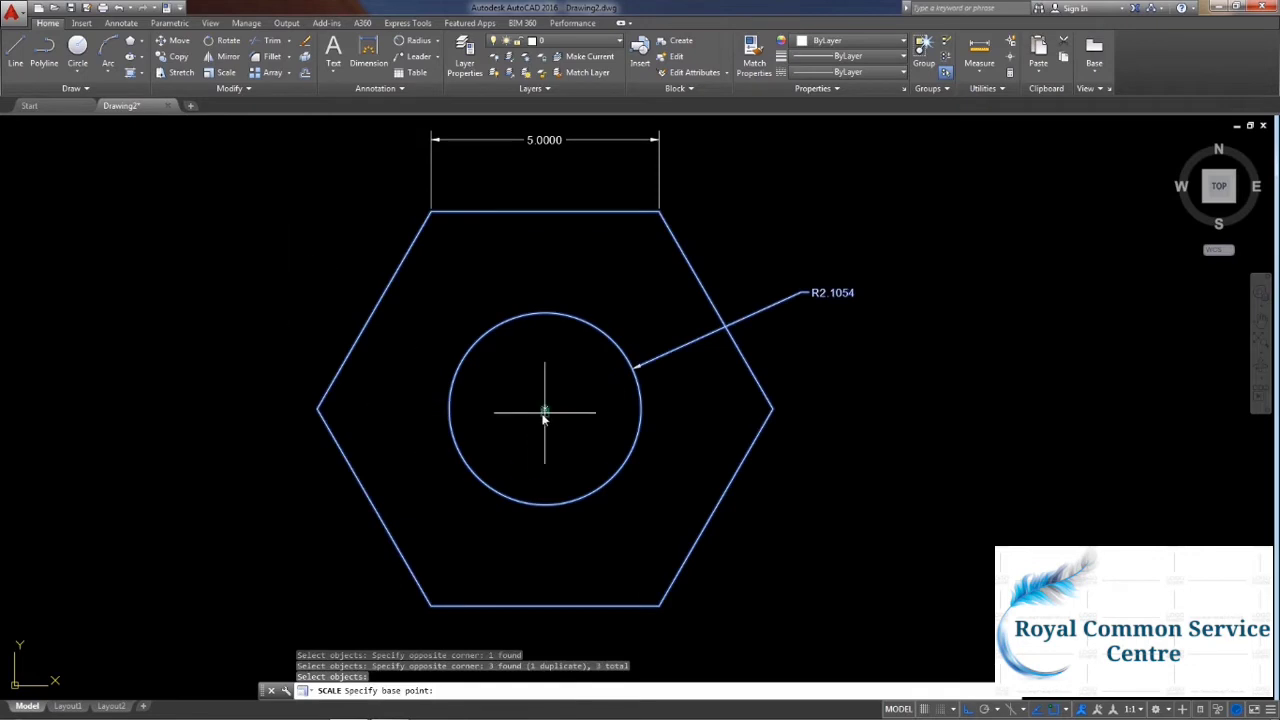
click(544, 408)
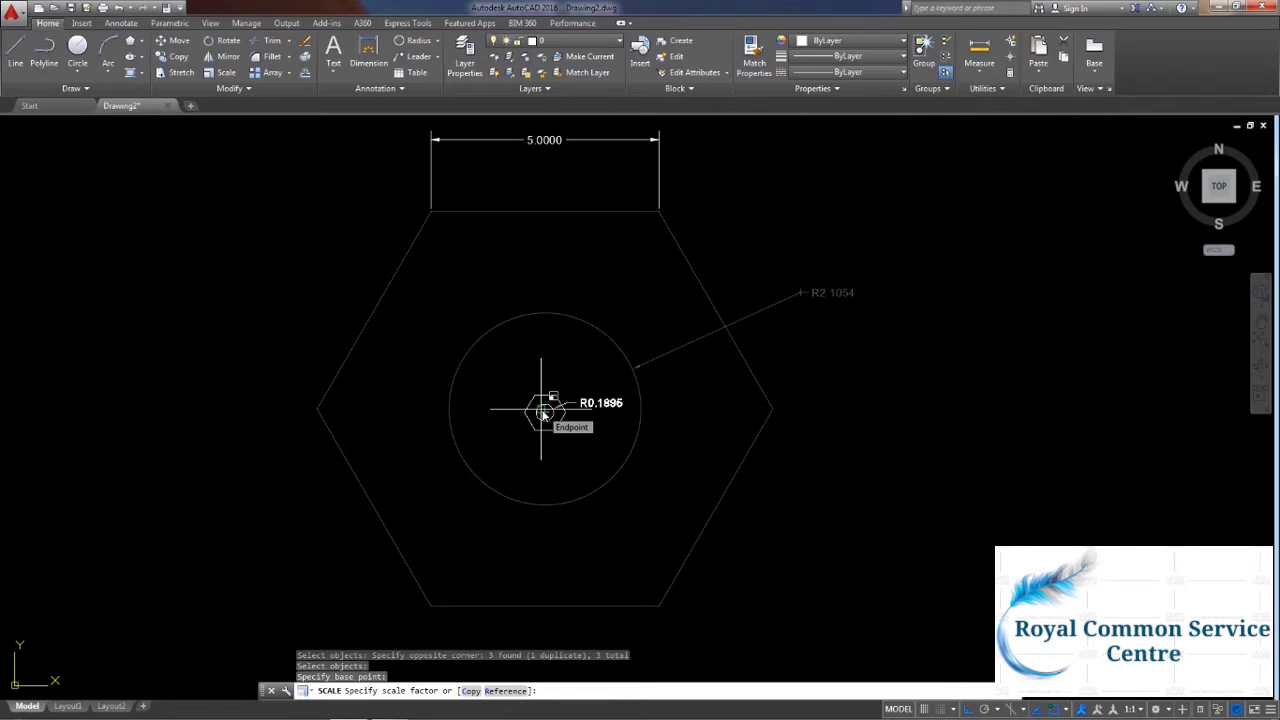
text(r)
key(Return)
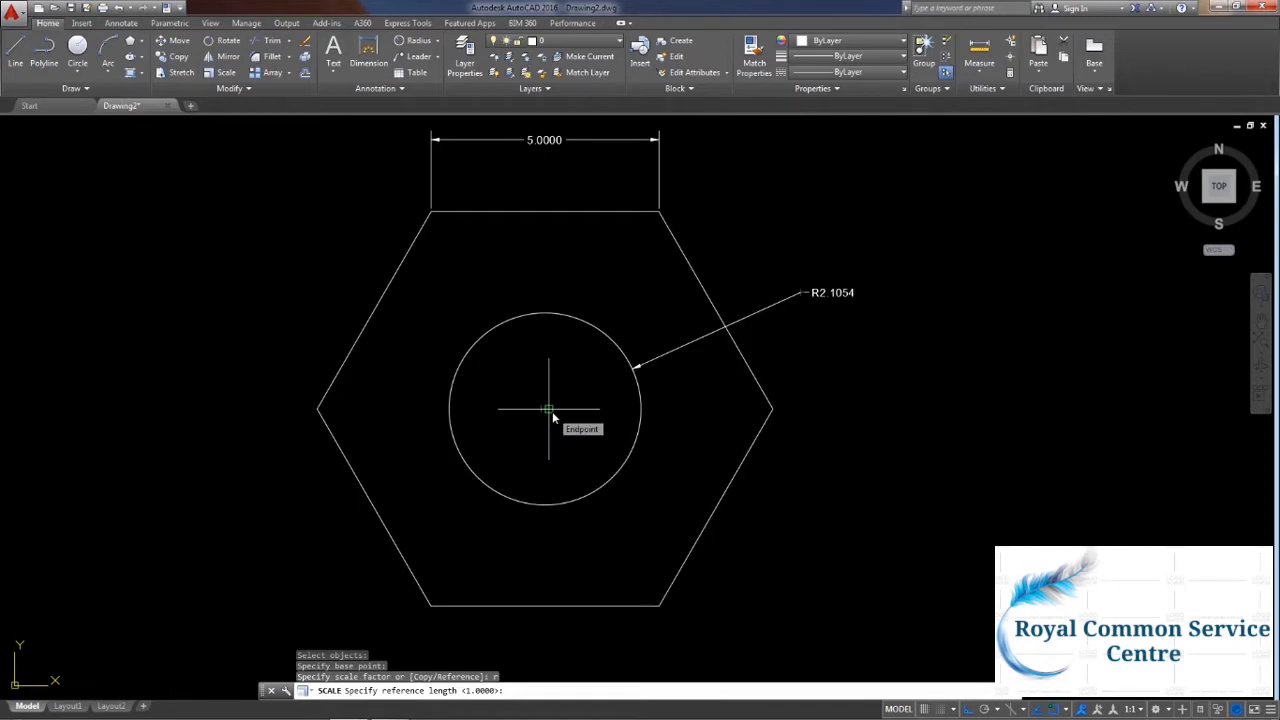
text(5)
key(Return)
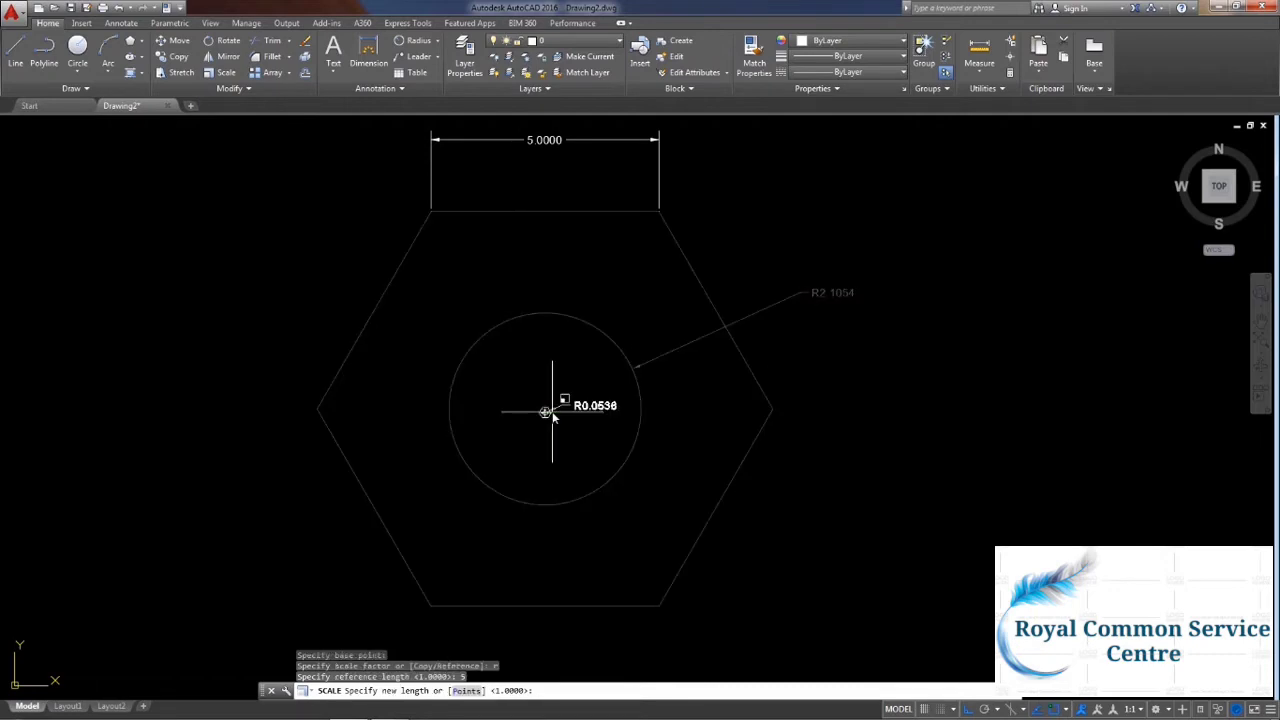
text(7)
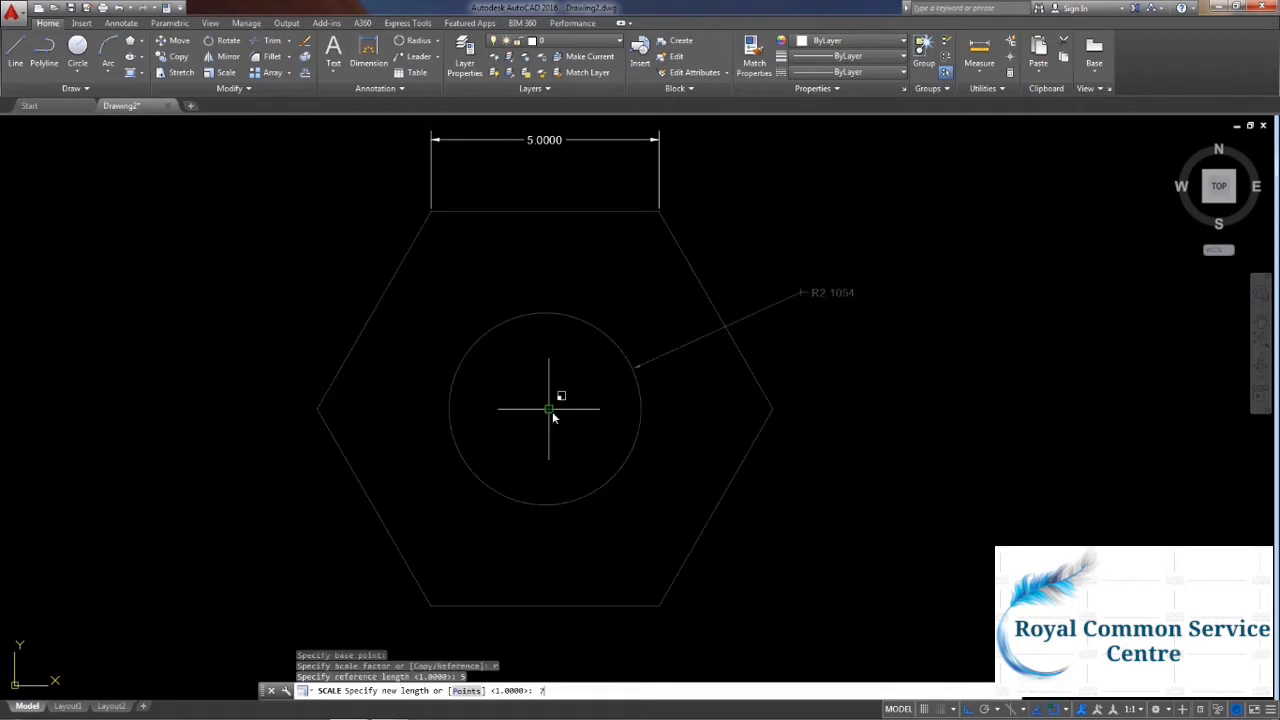
text(.5)
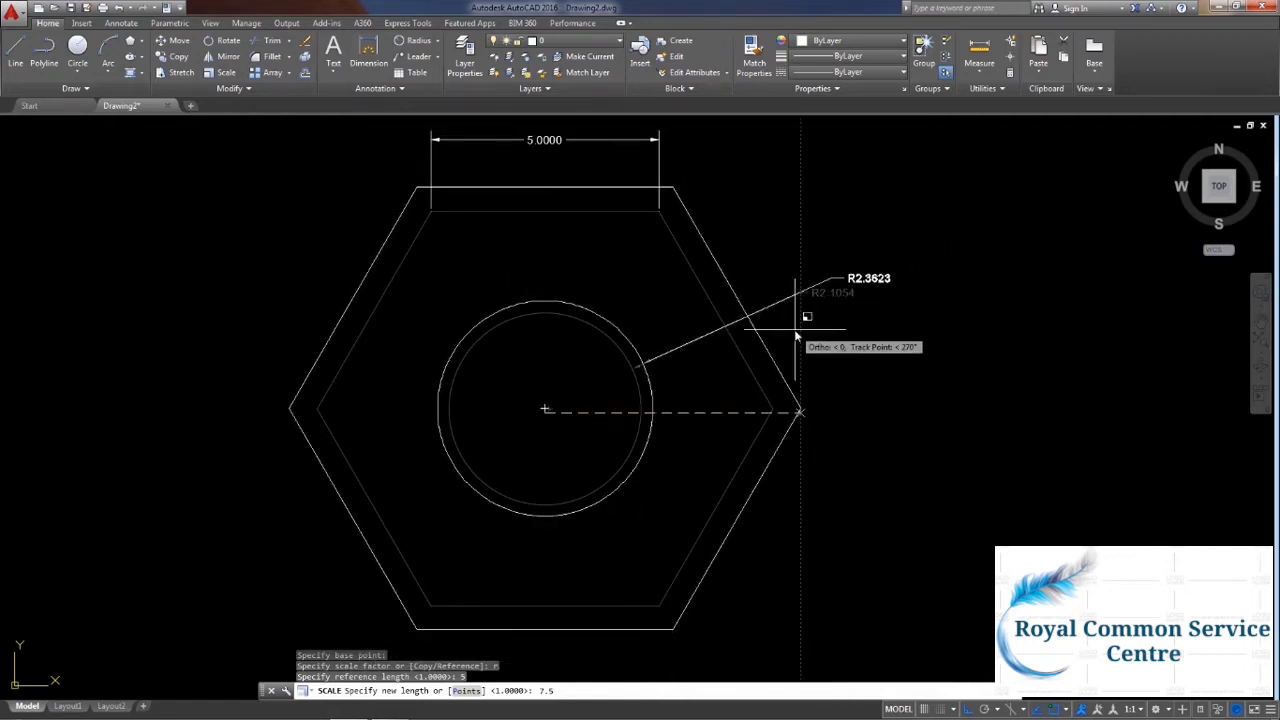
key(Return)
Zoom and pan until the enlarged hexagon, circle and both dimensions fit in view.
scroll(853, 425, down, 1)
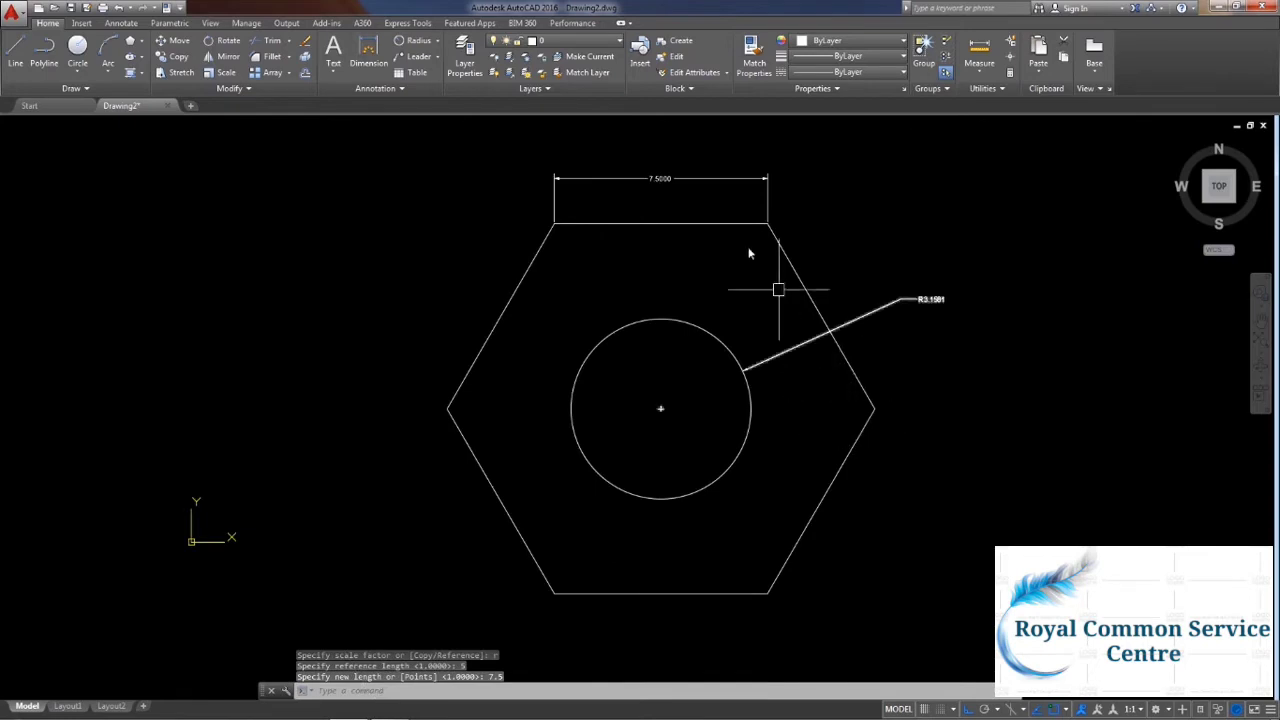
scroll(700, 214, up, 2)
scroll(614, 166, up, 2)
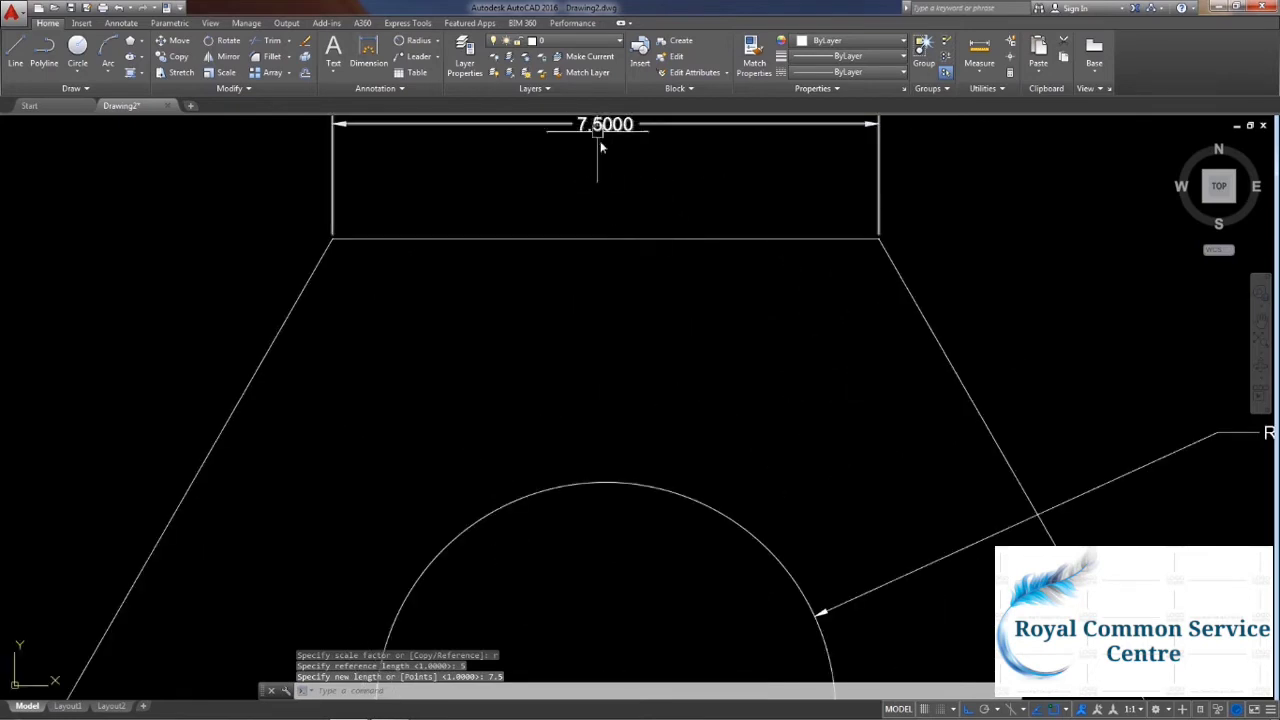
scroll(620, 350, up, 1)
scroll(617, 353, down, 1)
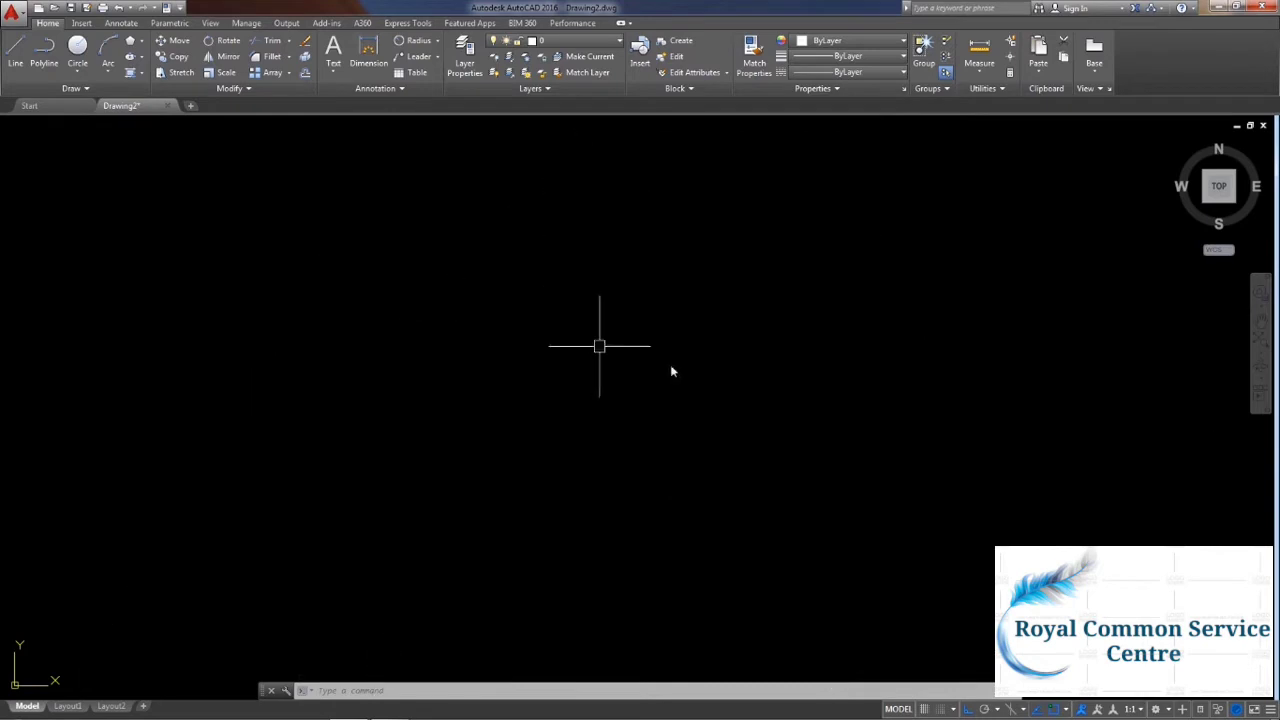
scroll(760, 400, down, 3)
scroll(1024, 431, up, 2)
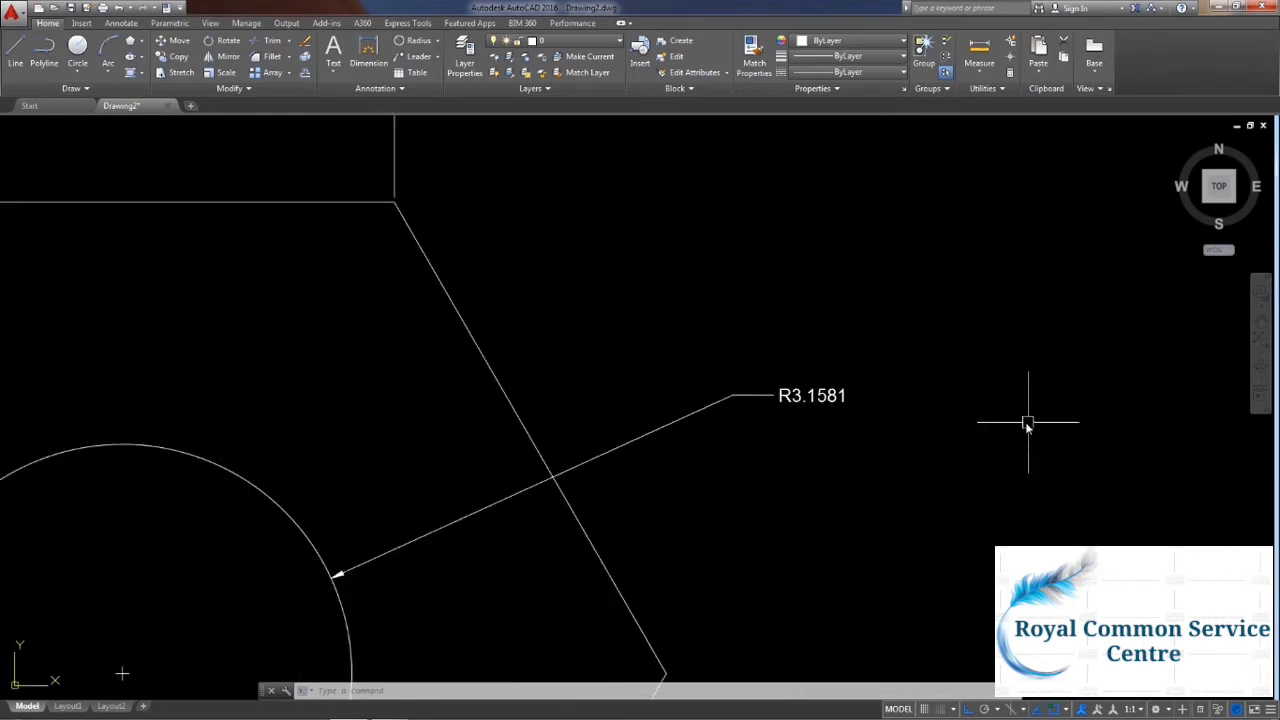
scroll(760, 412, down, 2)
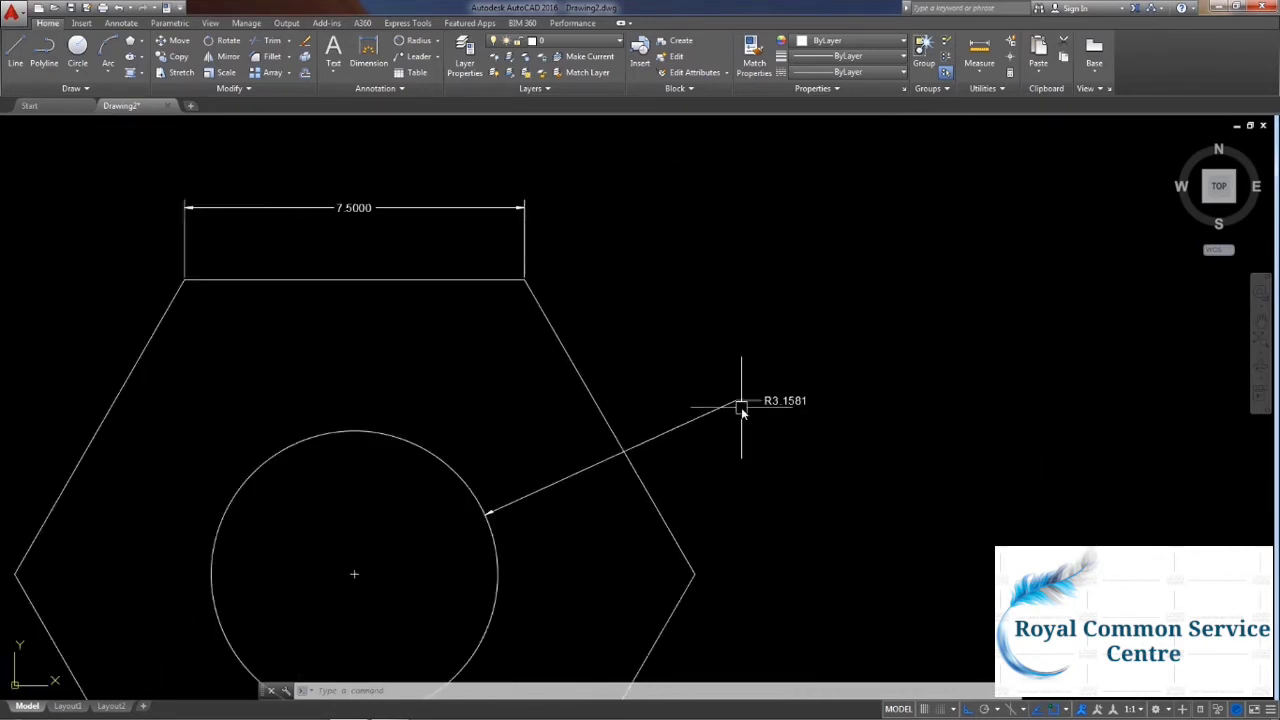
middle_drag(717, 443, 817, 331)
scroll(724, 463, down, 2)
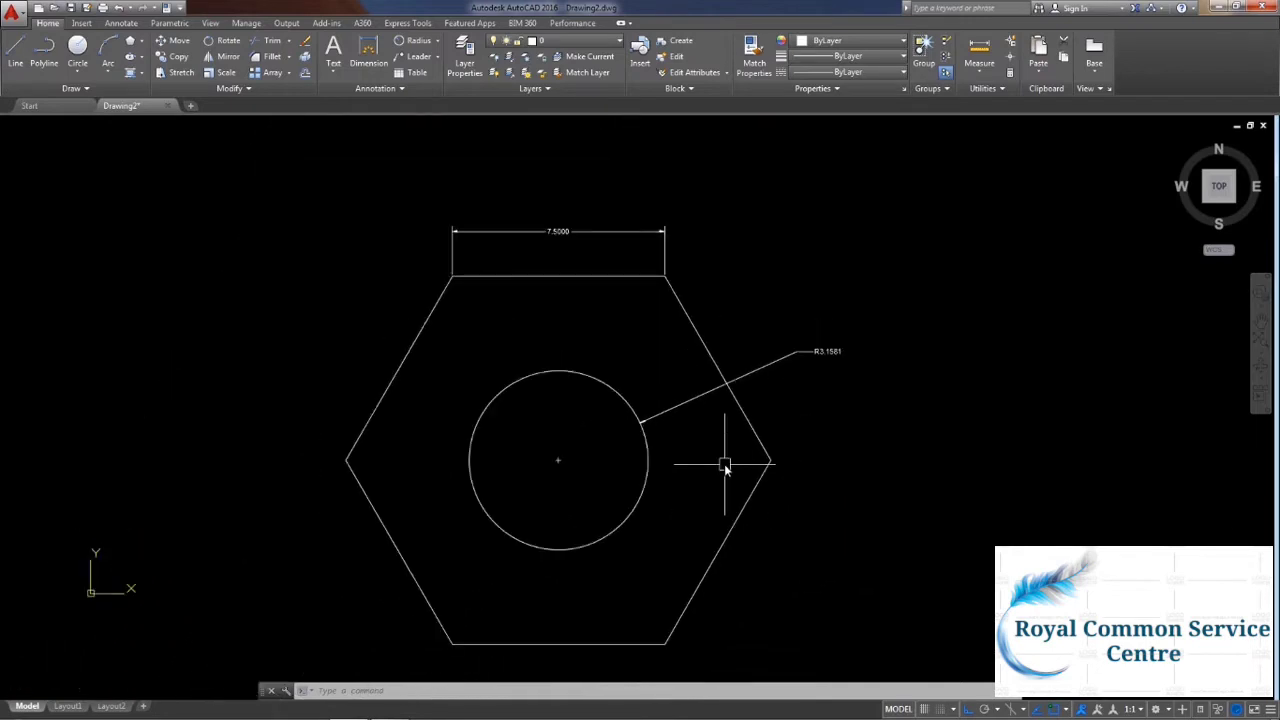
click(737, 614)
Erase the hexagon, circle and both dimensions.
click(274, 160)
key(Delete)
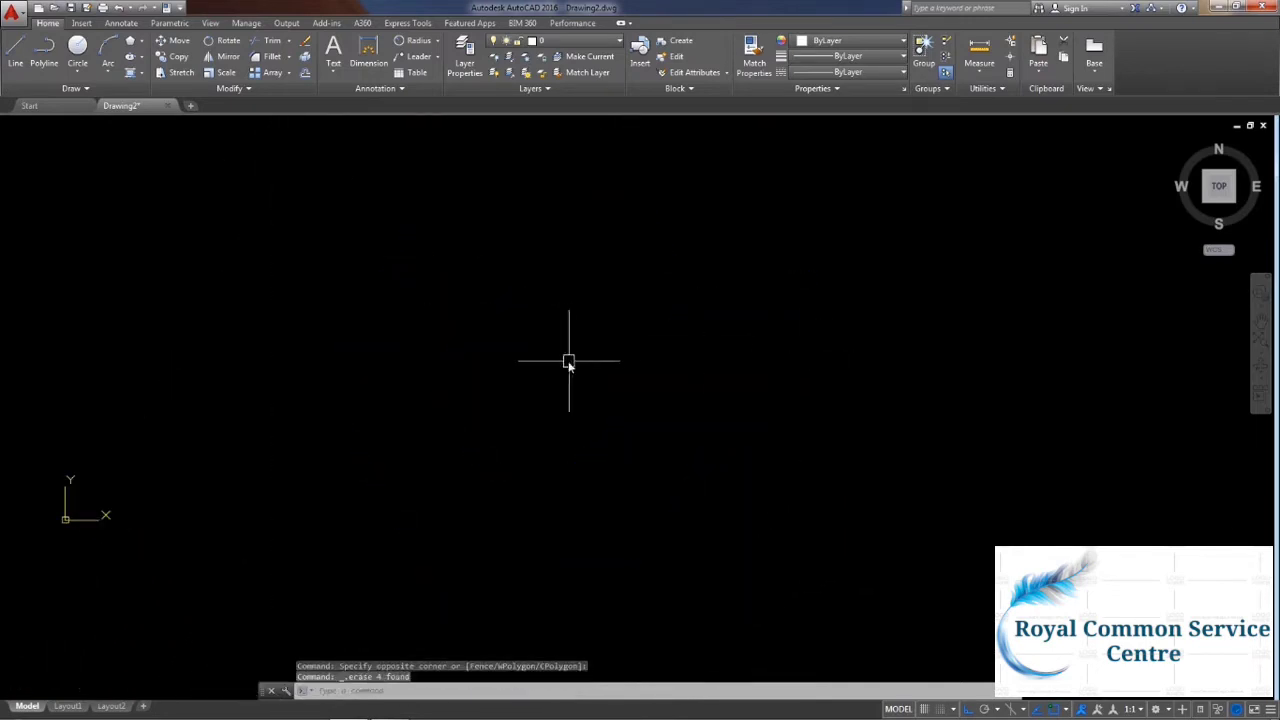
scroll(538, 445, up, 2)
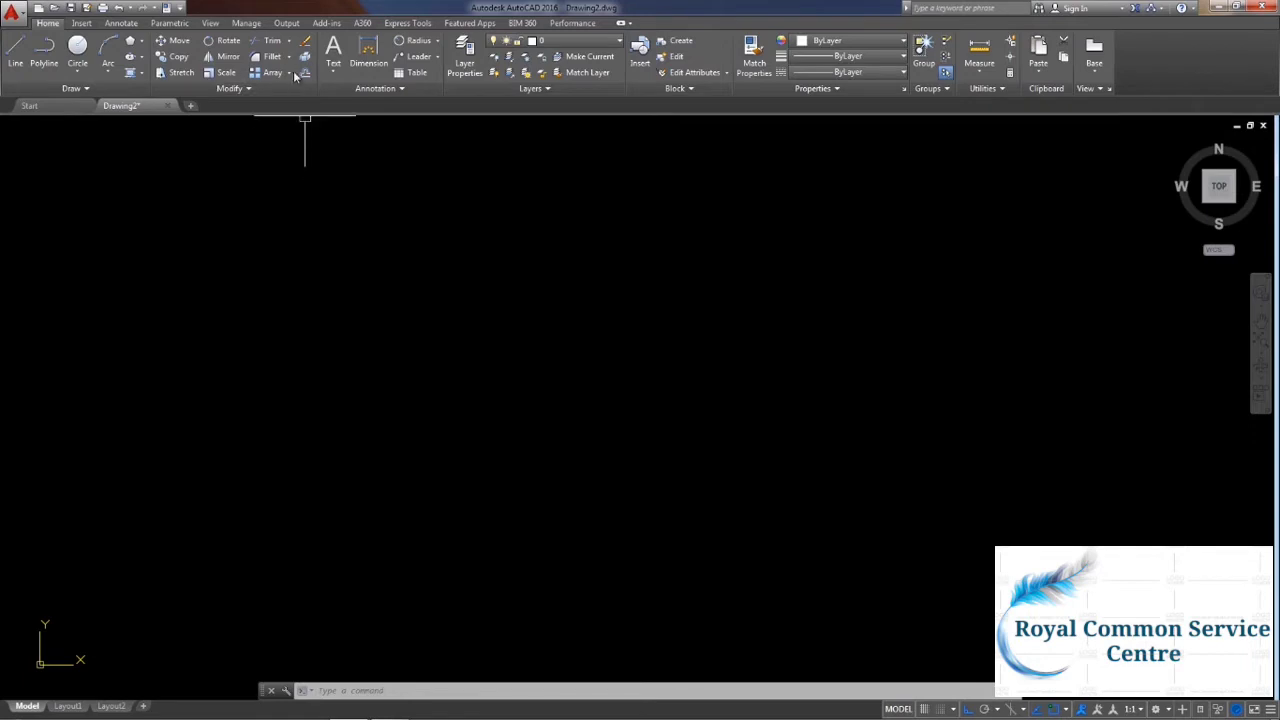
Look through the Array type dropdown and close it without choosing one.
click(289, 73)
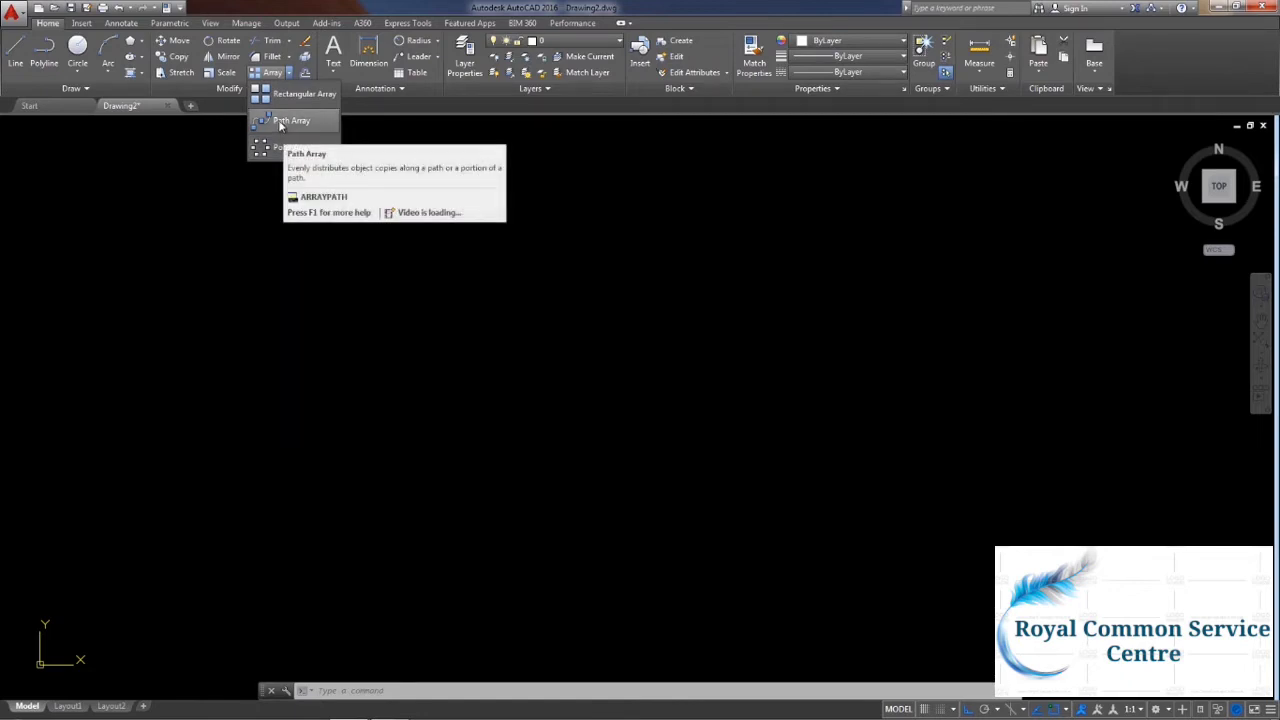
mouse_move(290, 121)
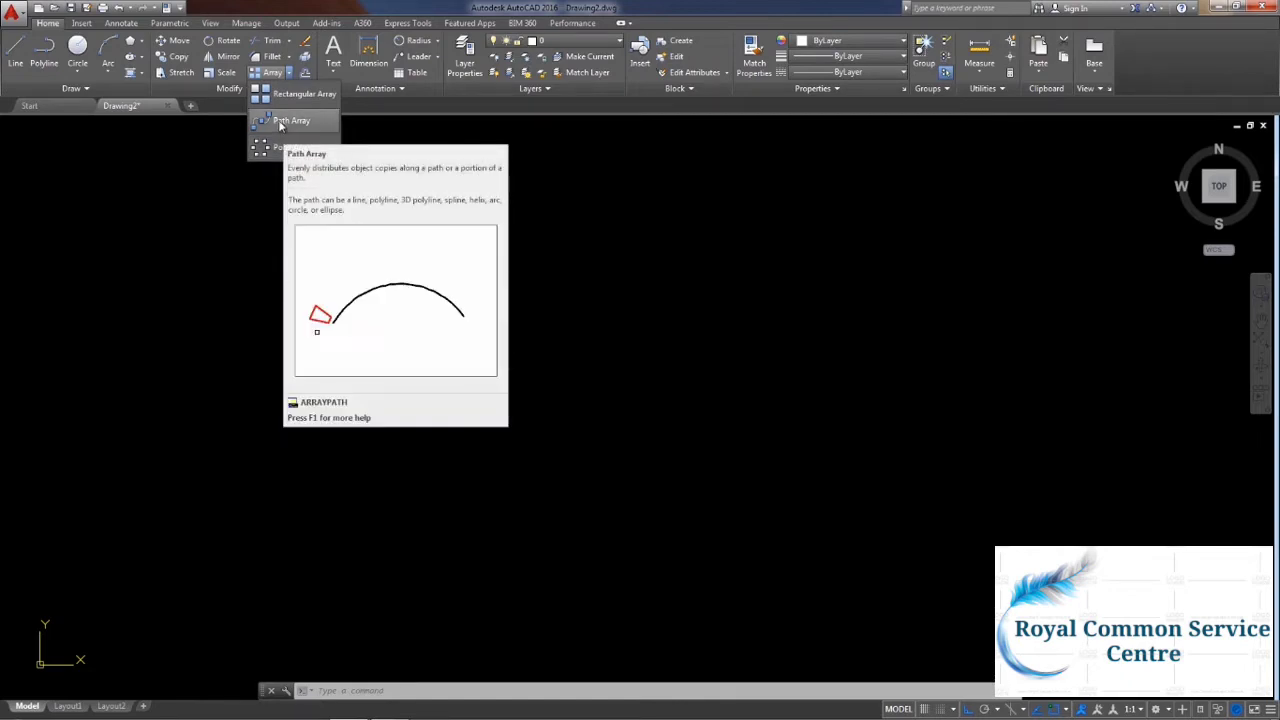
click(608, 229)
click(460, 229)
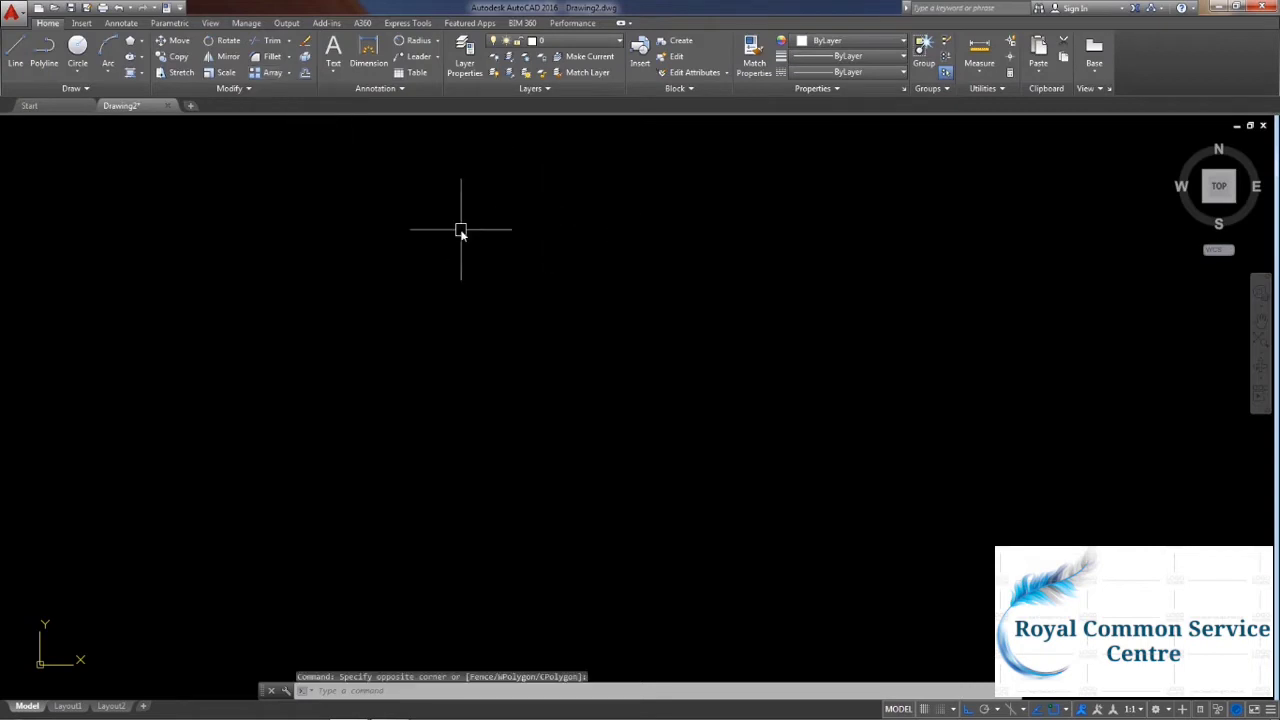
Draw a large rectangle with the Rectangle tool.
click(130, 40)
click(334, 450)
click(777, 600)
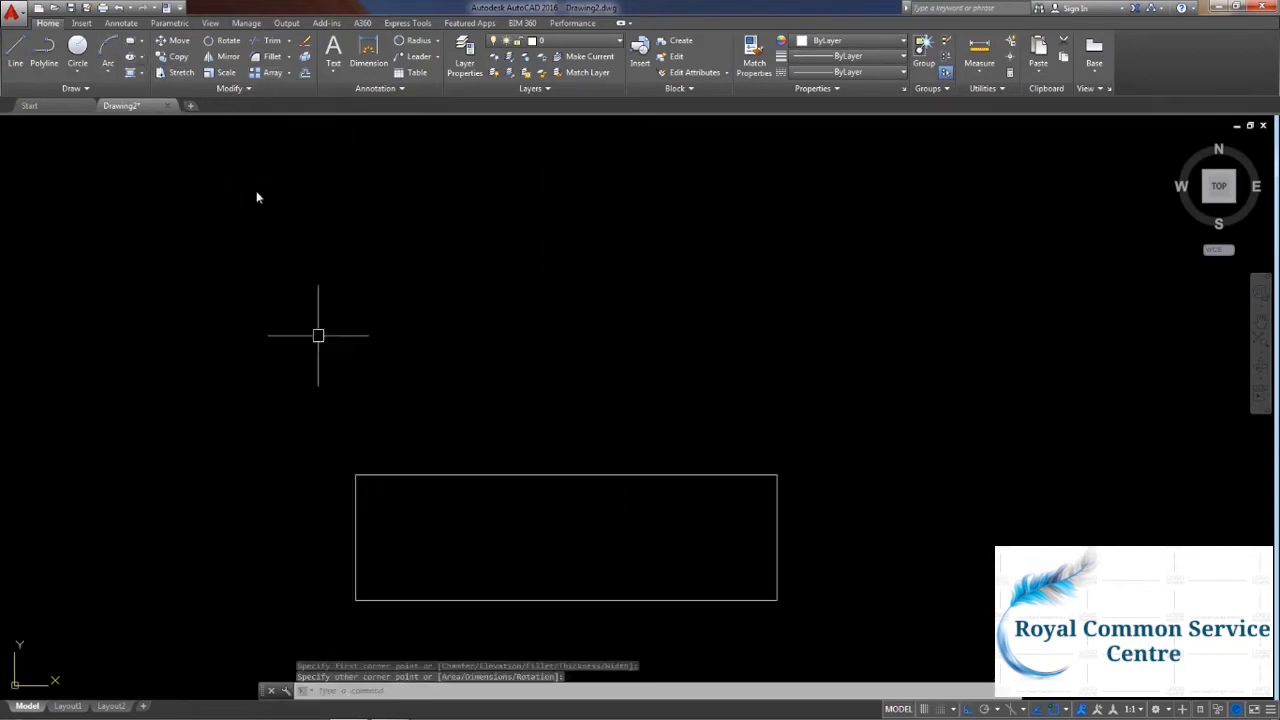
middle_drag(902, 500, 960, 417)
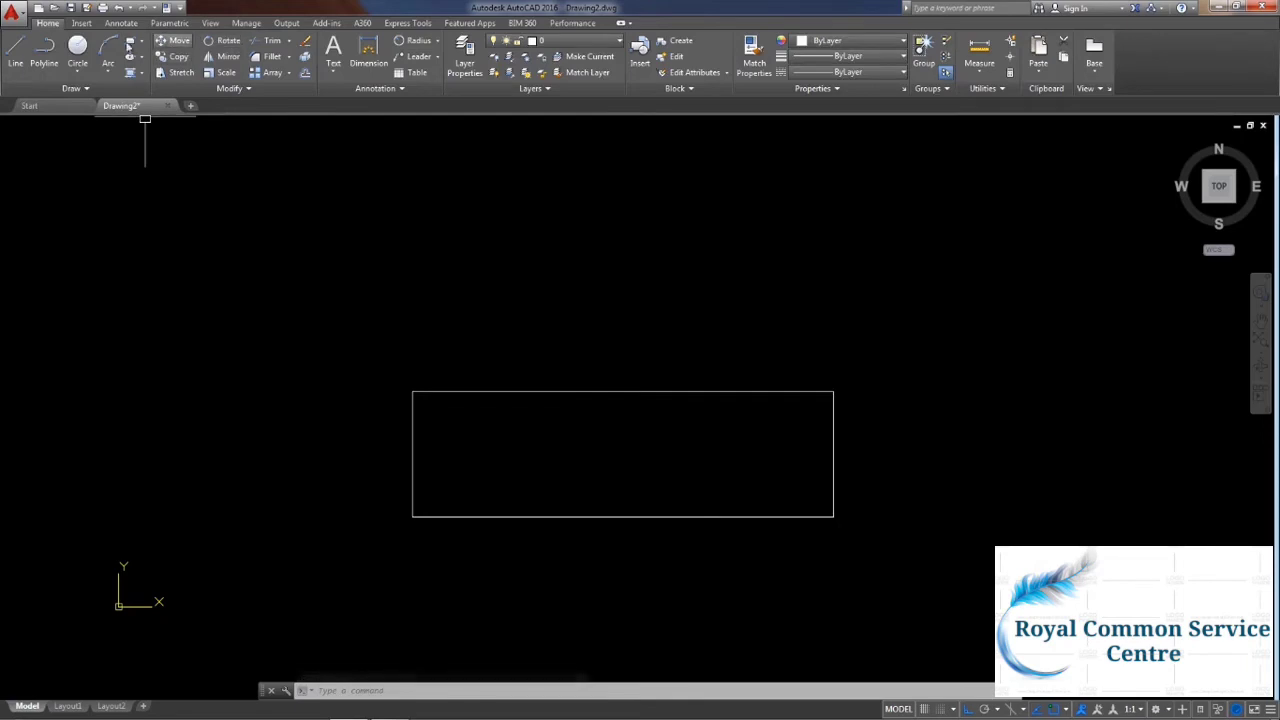
Draw a small square inside the rectangle's upper-left corner.
click(133, 47)
scroll(460, 460, up, 2)
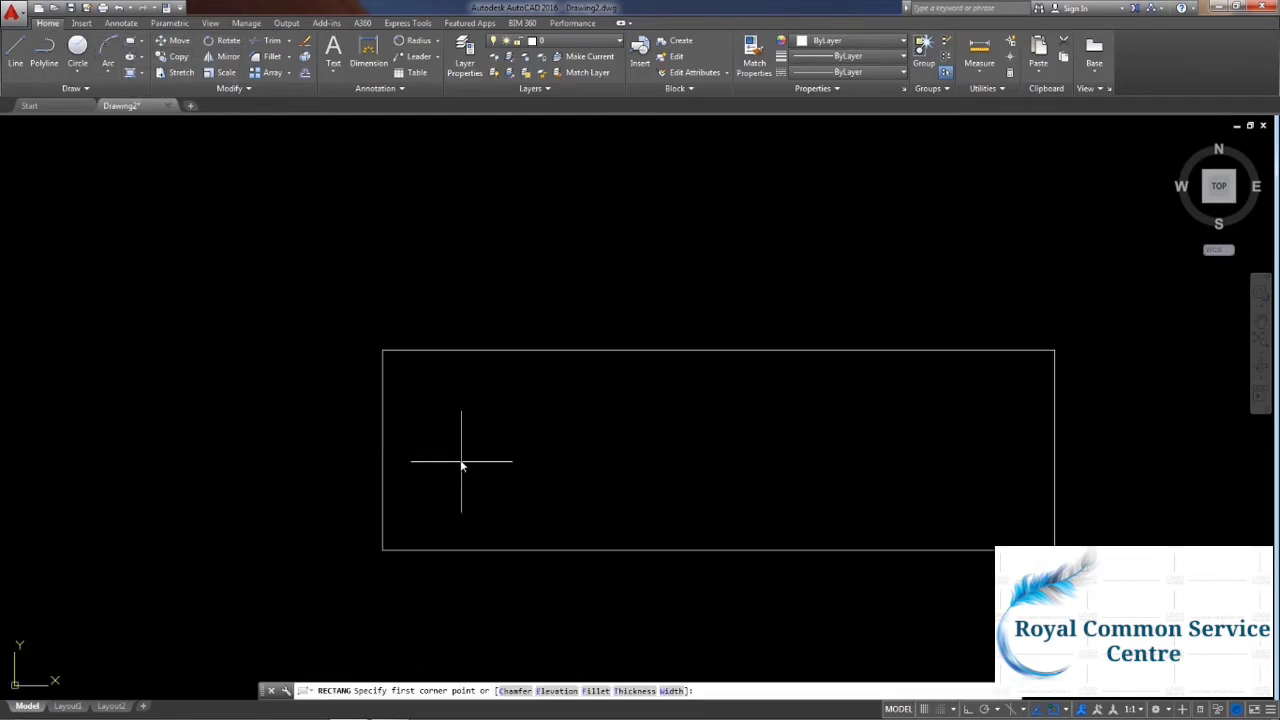
click(414, 379)
middle_drag(535, 508, 454, 514)
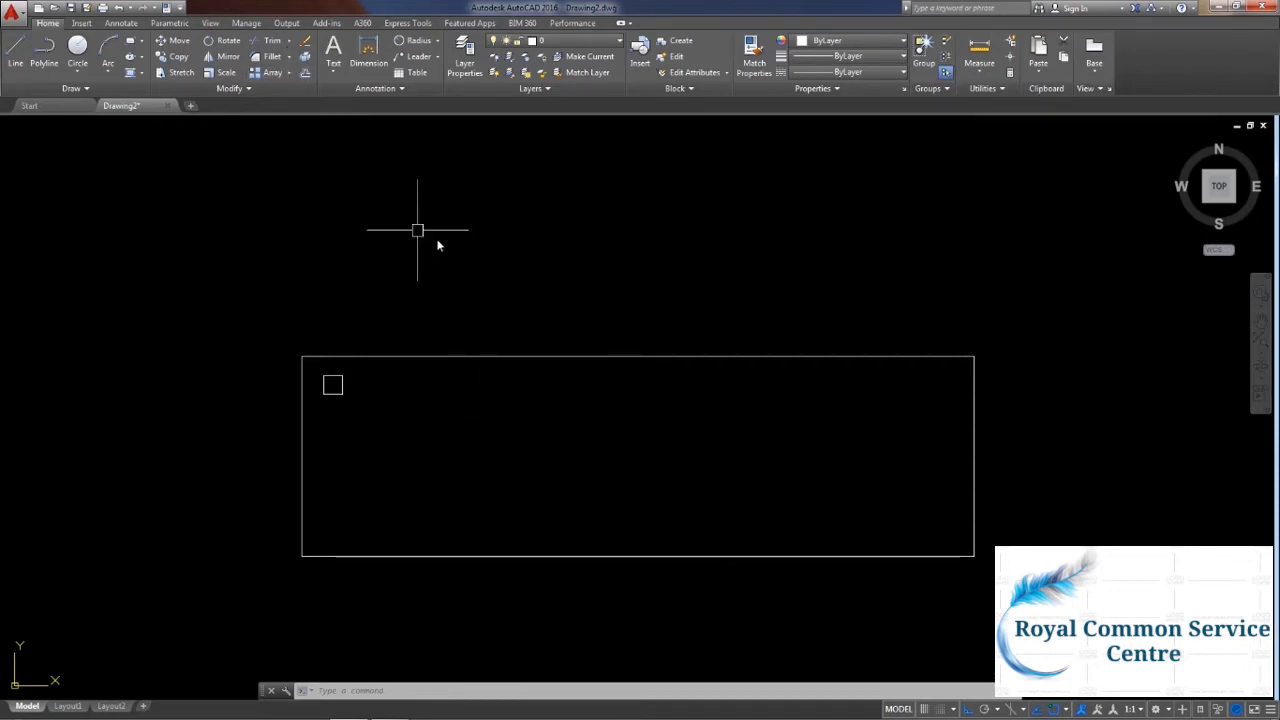
Start a rectangular array (AR) of the small square.
text(a)
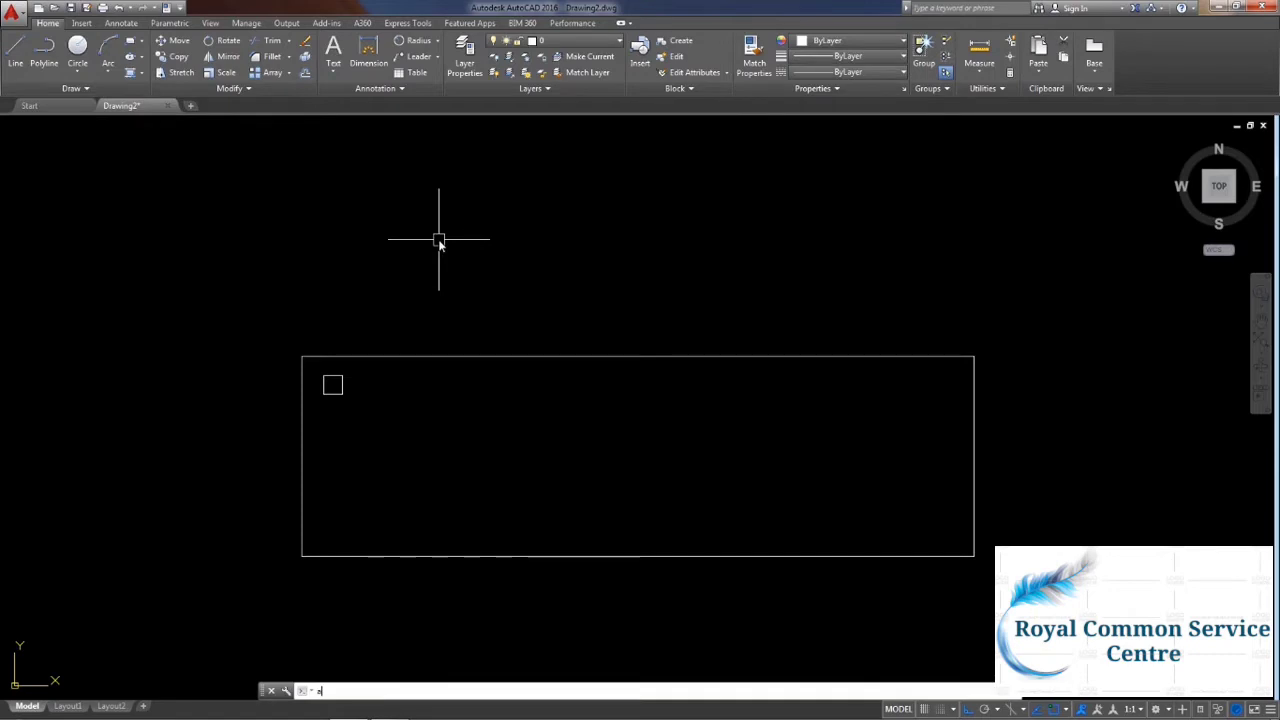
text(r)
key(Return)
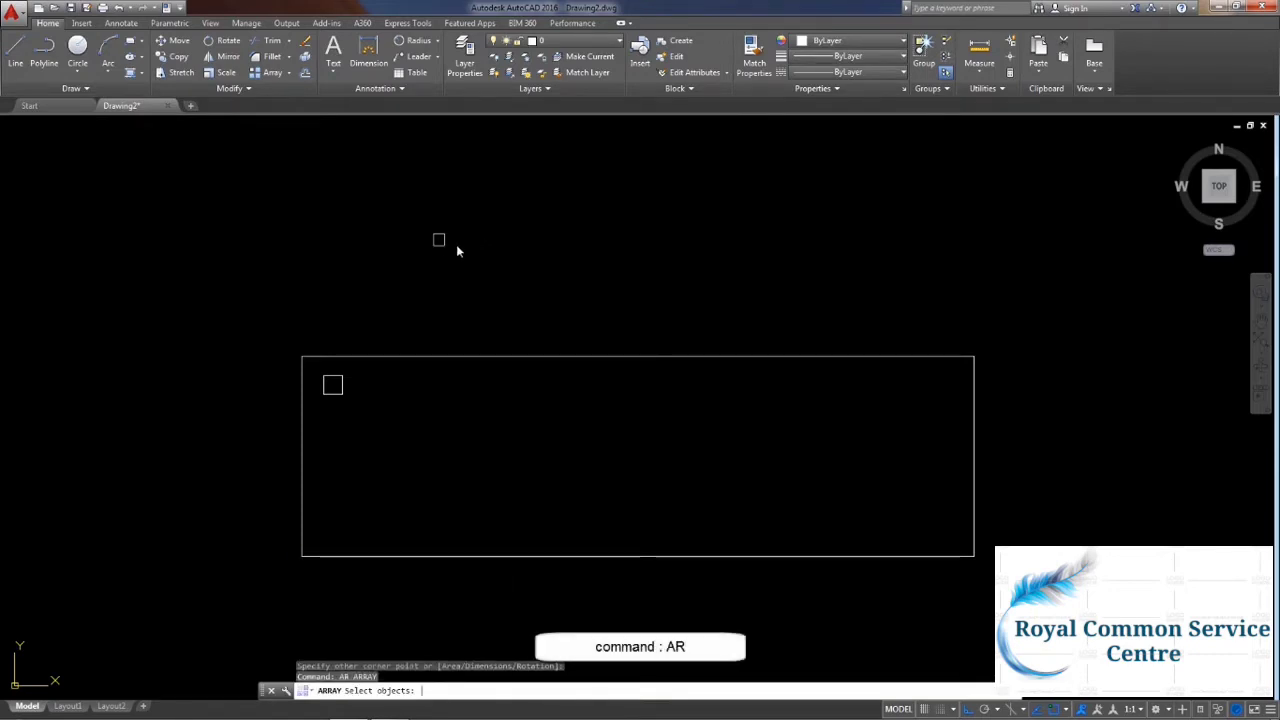
click(341, 394)
key(Return)
text(r)
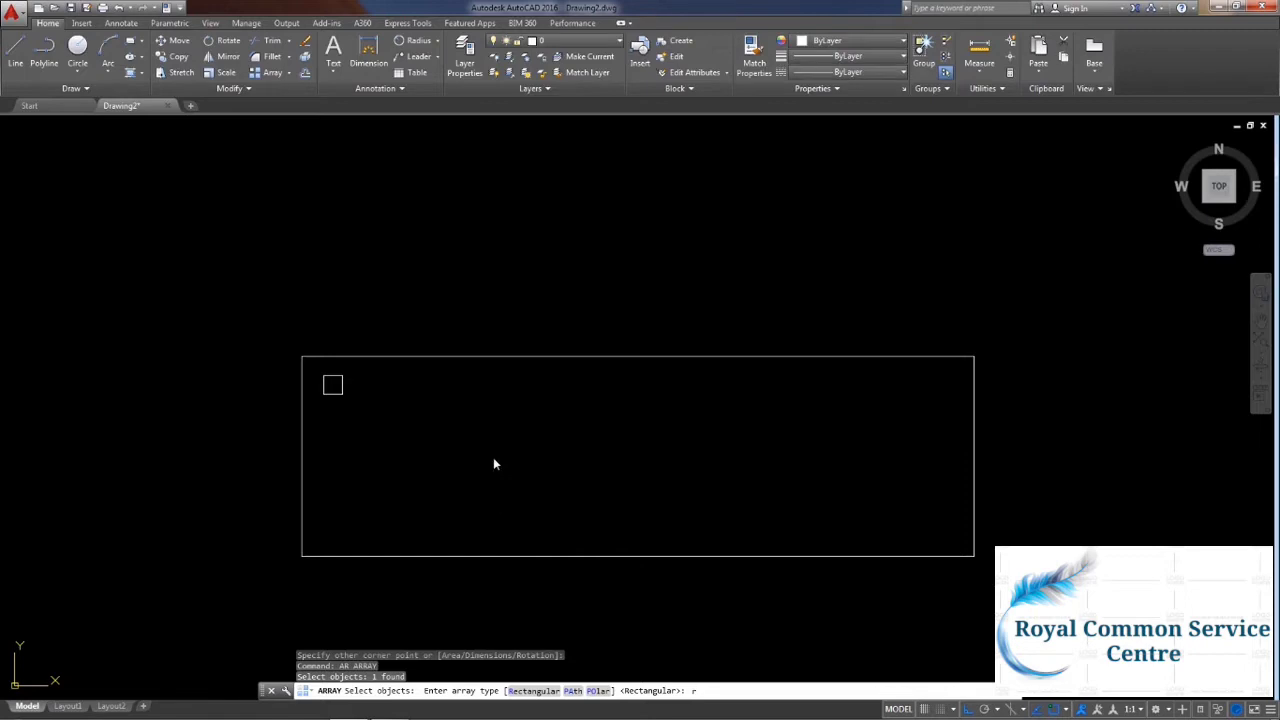
key(Return)
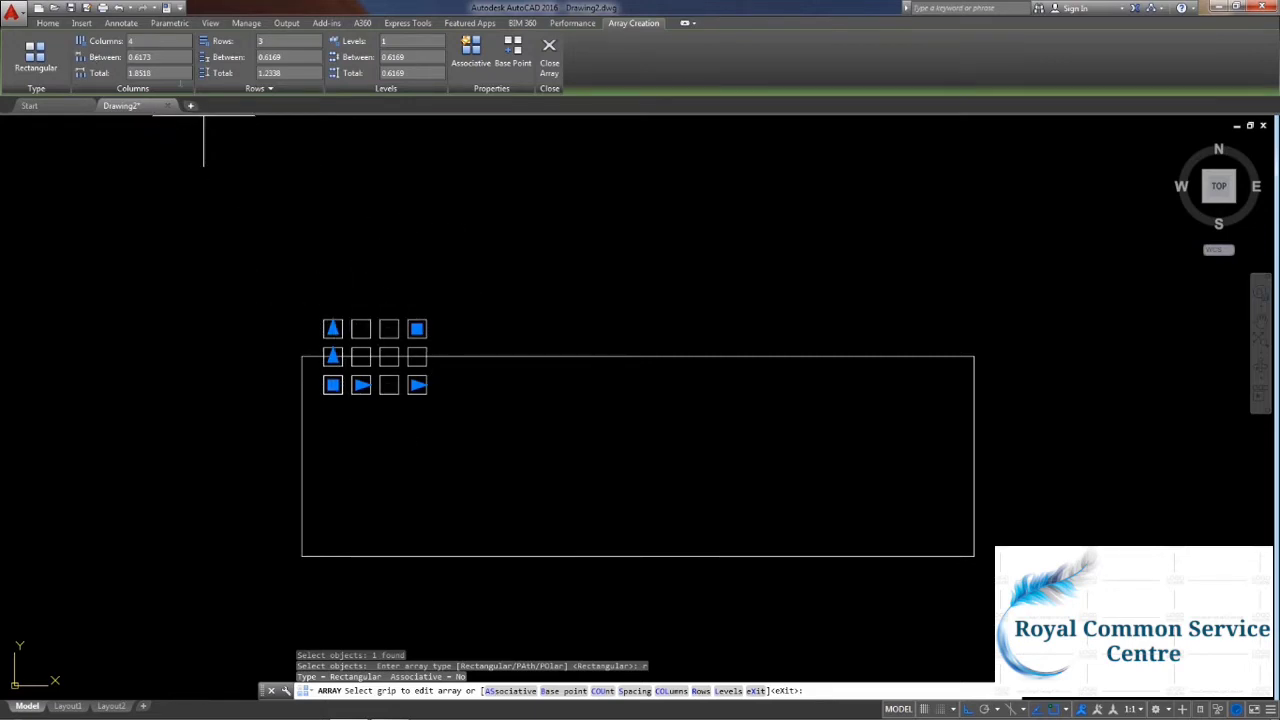
Set the array to 15 columns and 6 rows.
click(121, 42)
text(5)
key(Return)
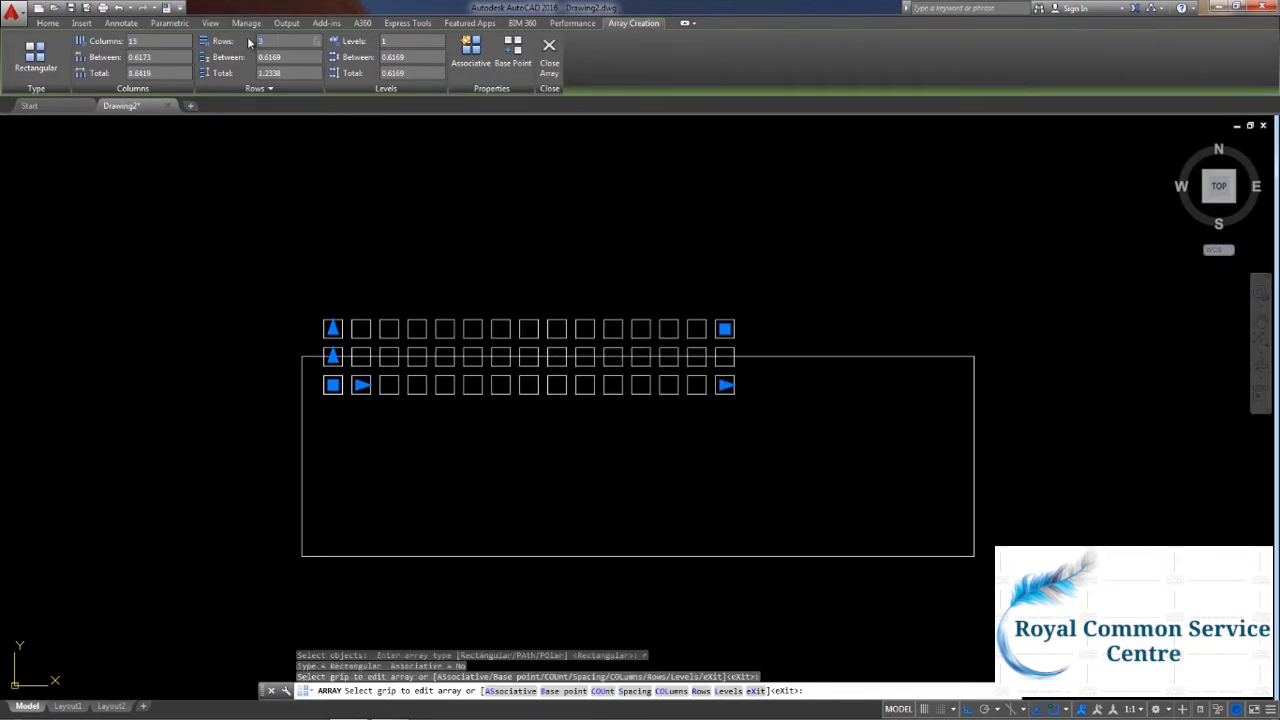
text(3)
key(Return)
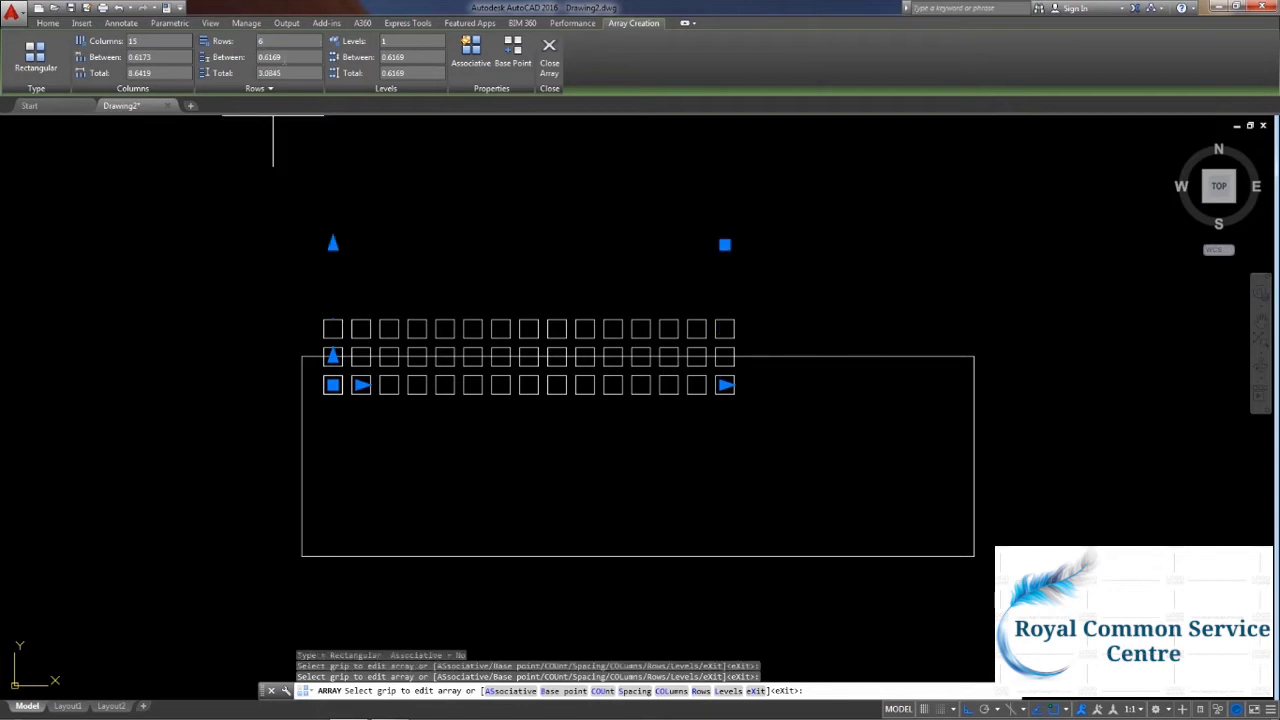
scroll(380, 235, up, 3)
scroll(373, 211, down, 2)
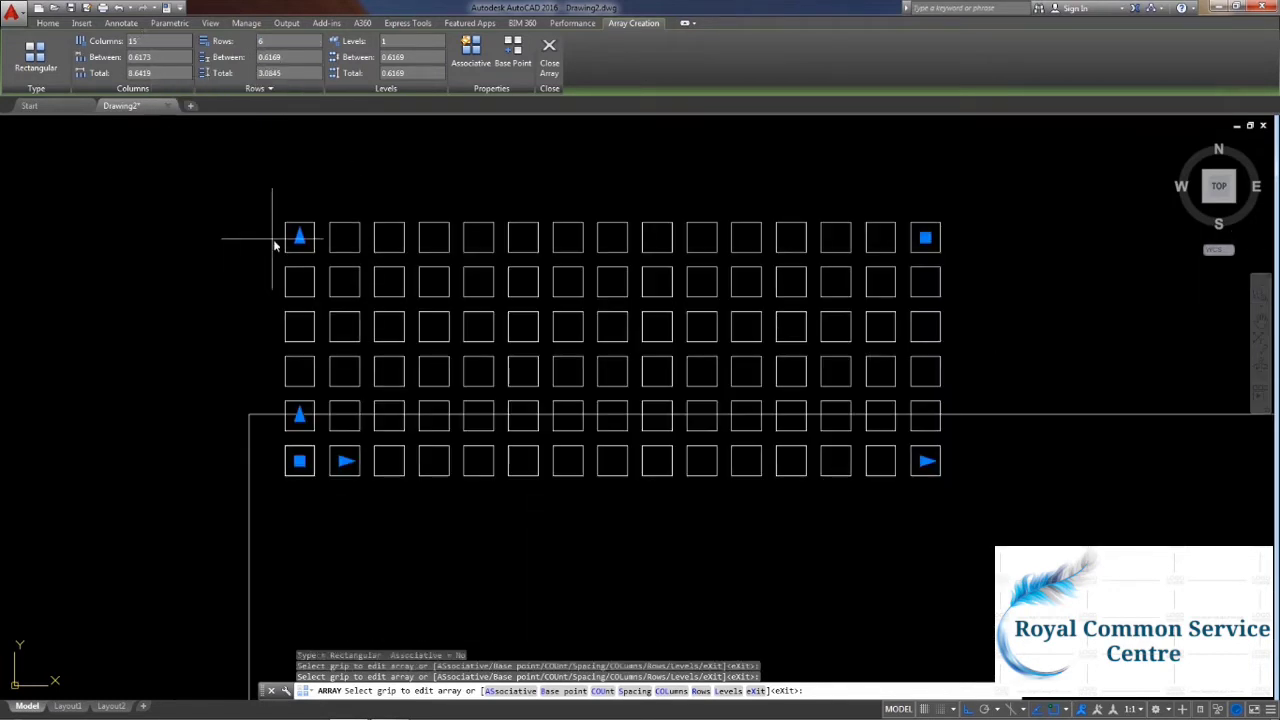
middle_drag(274, 243, 266, 259)
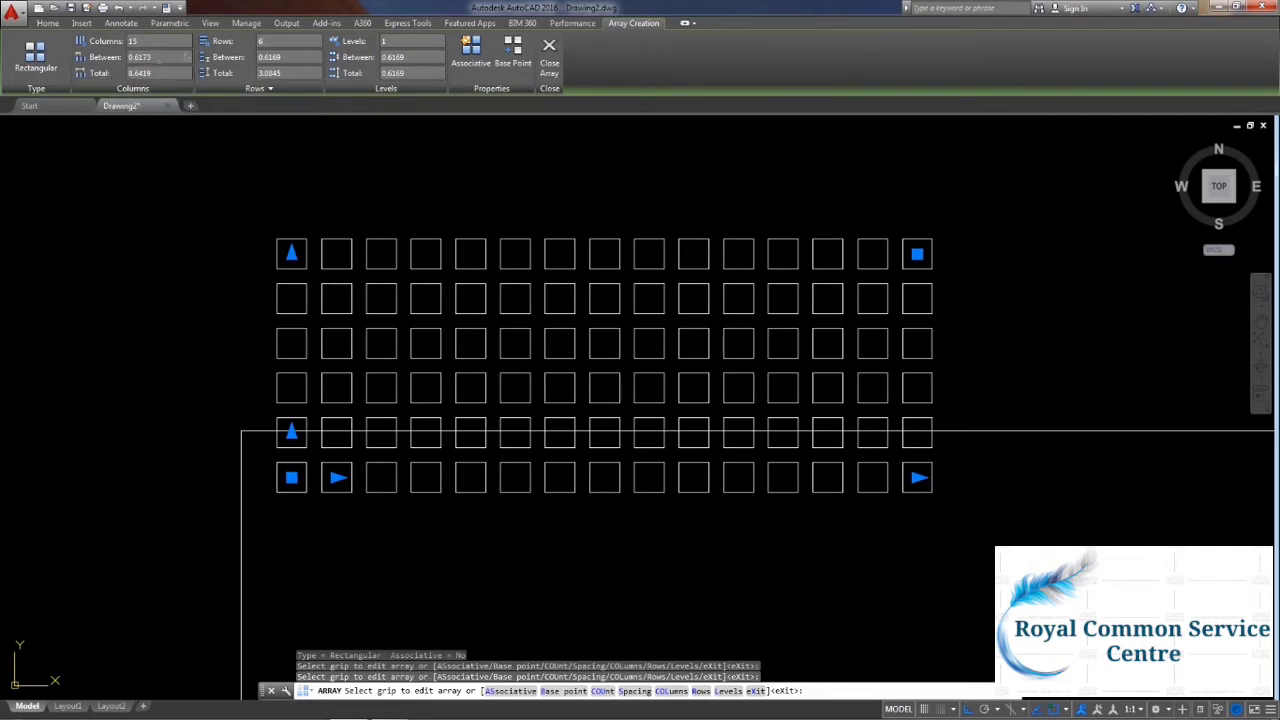
Adjust the column spacing so the 15 columns span a total of 13.
click(112, 55)
text(0.5)
key(Return)
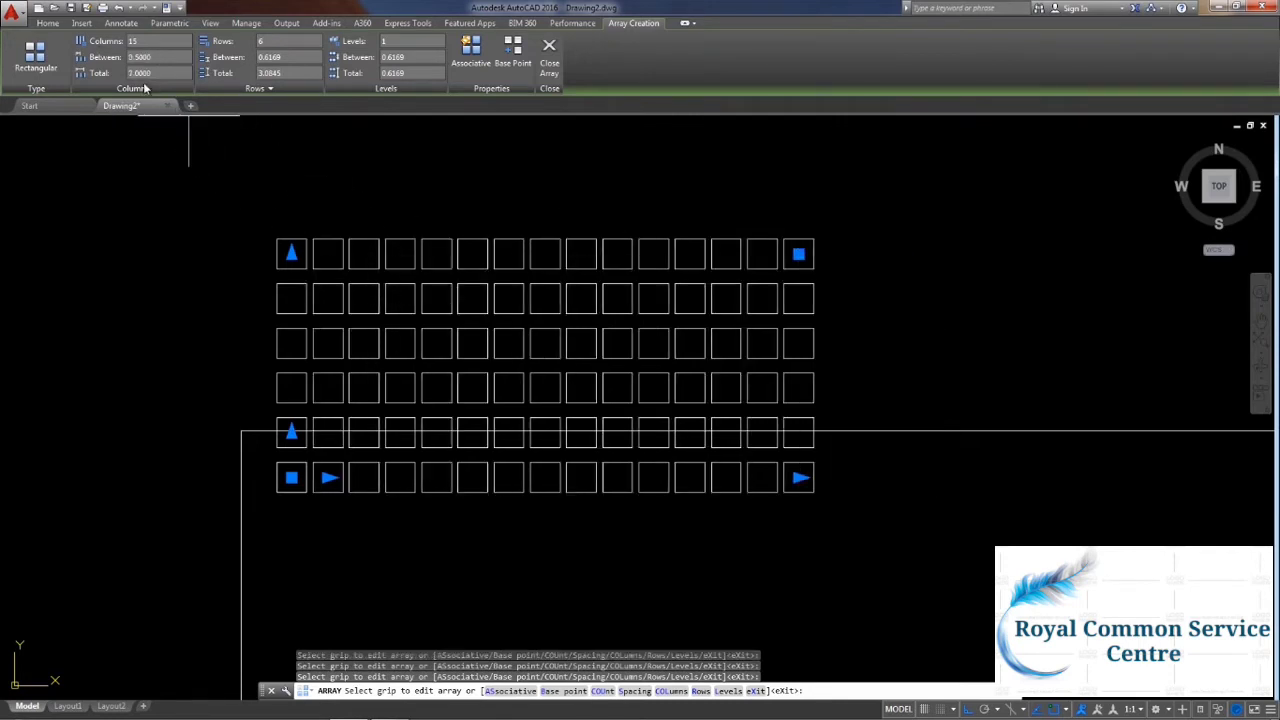
click(113, 70)
key(Return)
scroll(323, 228, up, 3)
scroll(323, 228, down, 5)
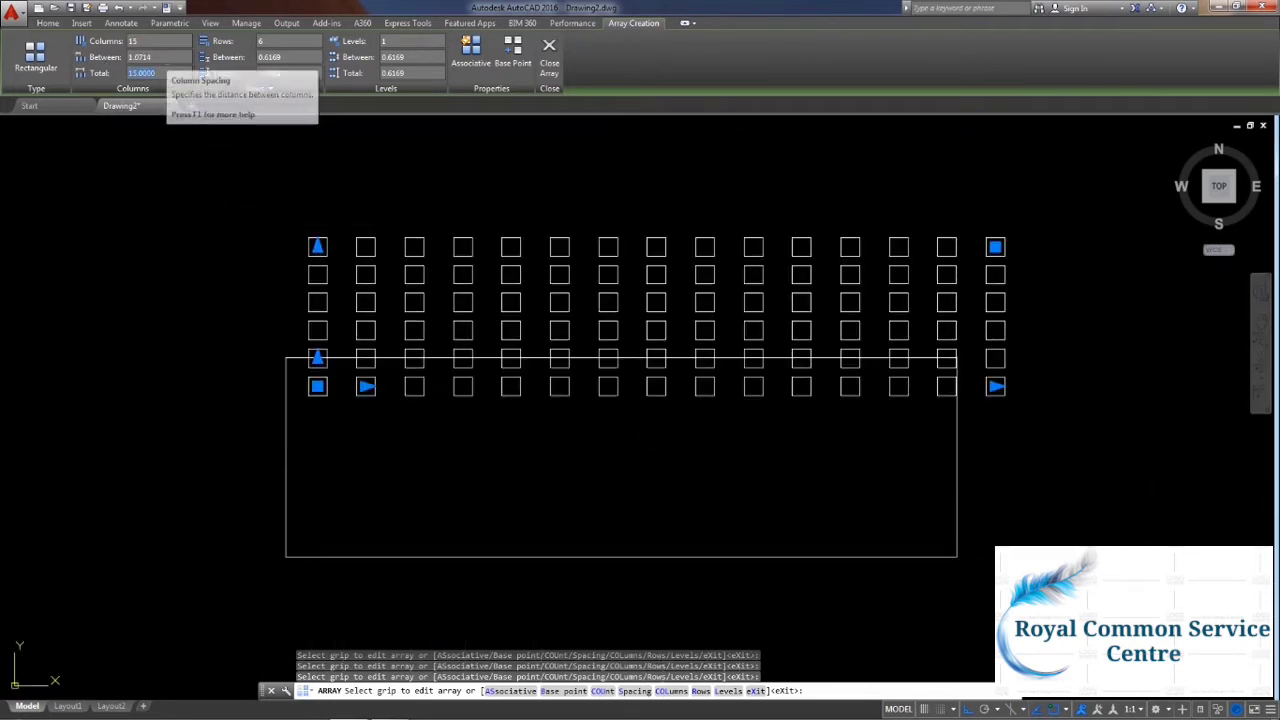
key(ctrl+z)
scroll(360, 209, up, 2)
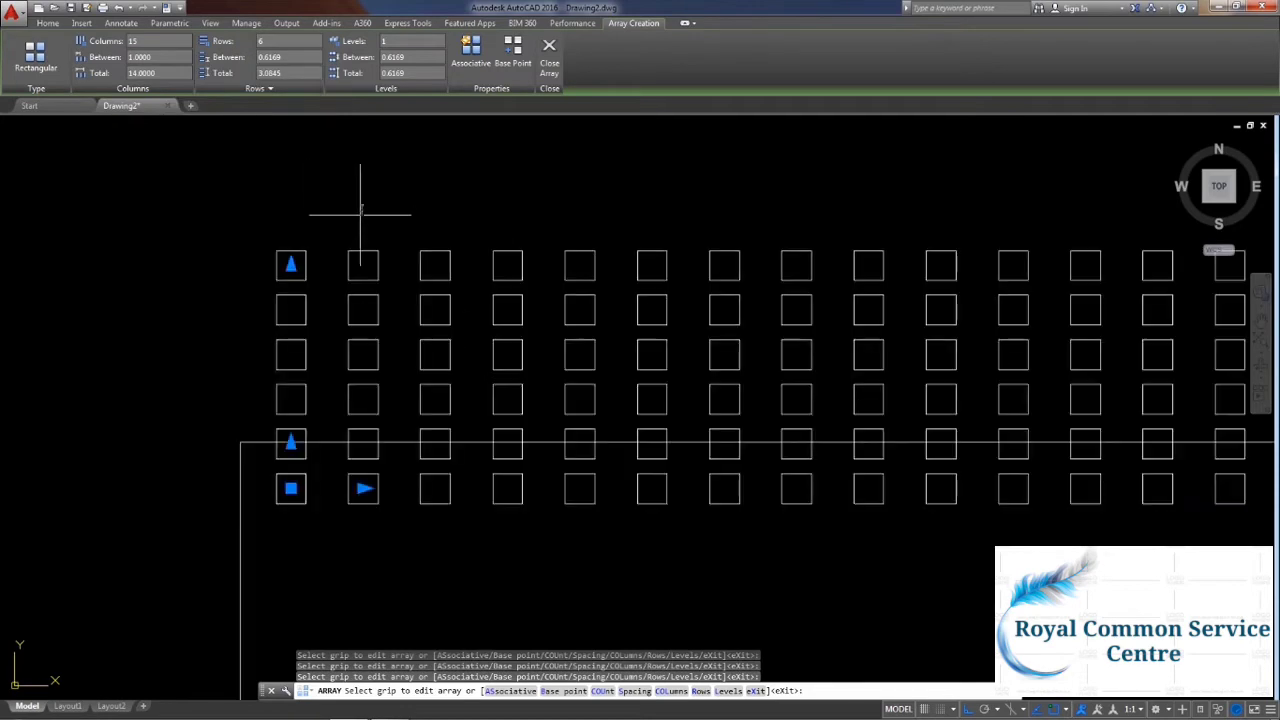
scroll(372, 212, down, 4)
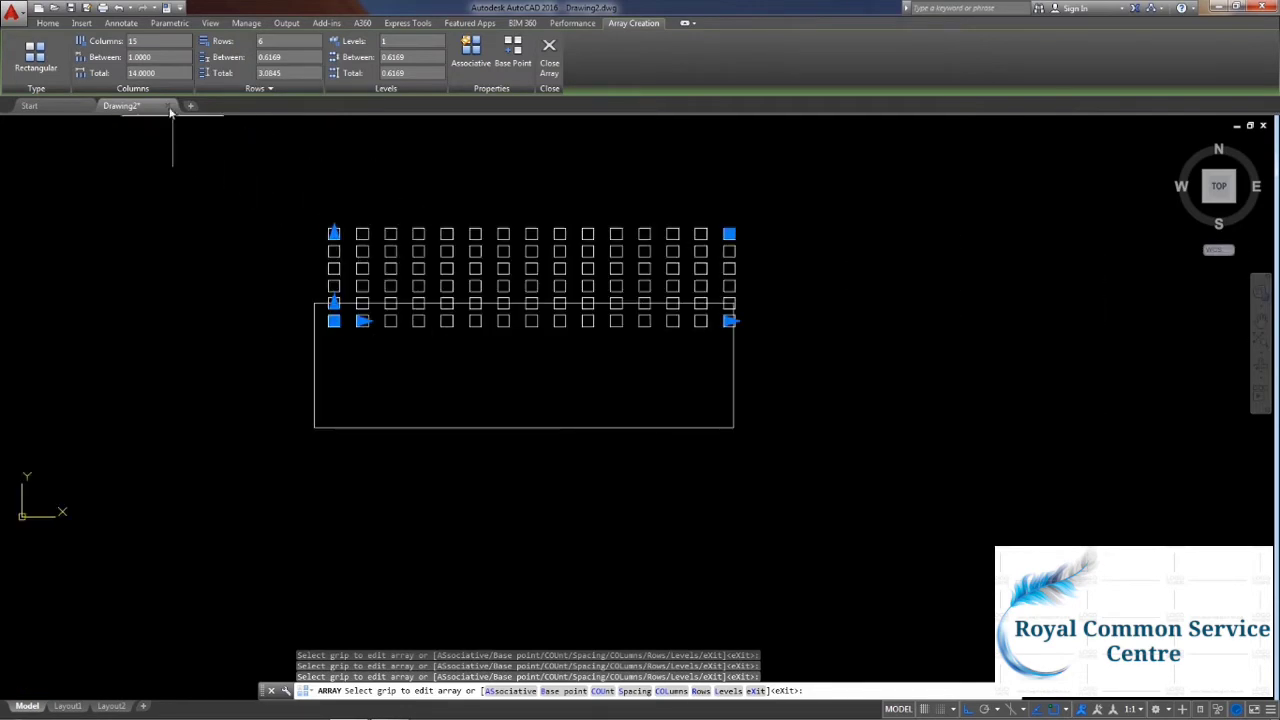
click(160, 73)
text(13)
key(Return)
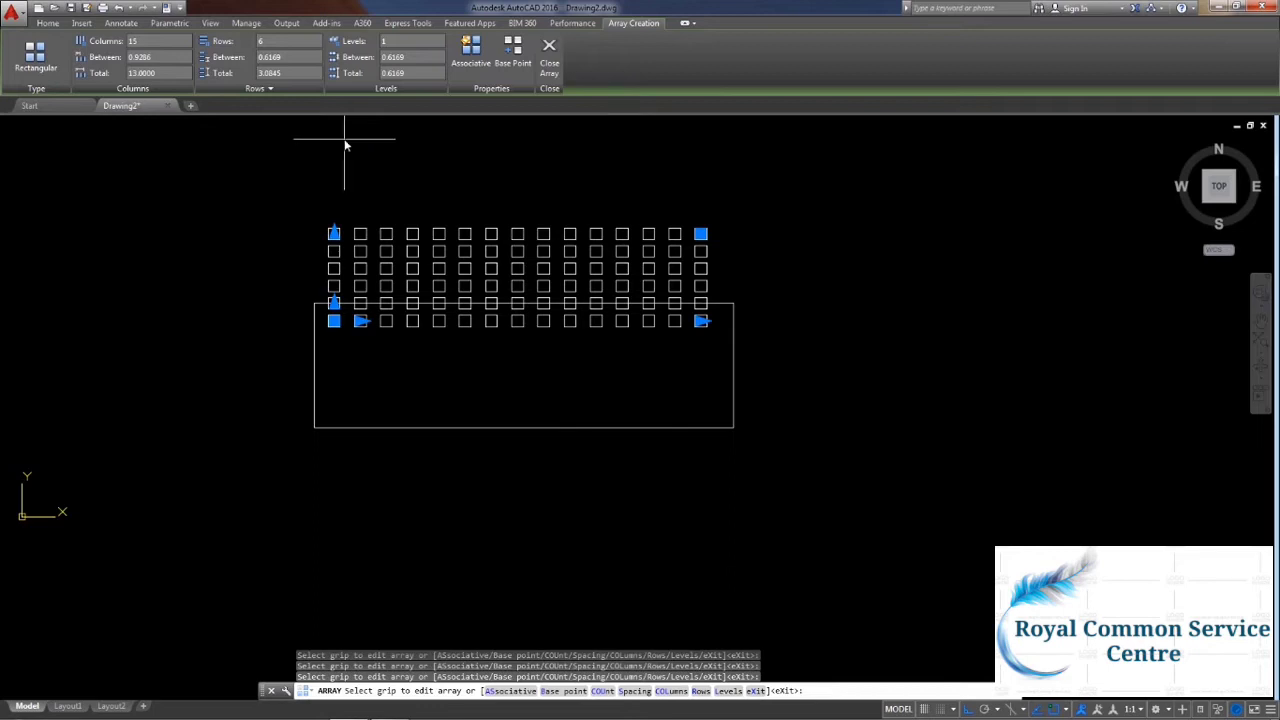
Reshape the array to 4 rows spaced -1 apart (total -3) inside the rectangle.
click(333, 303)
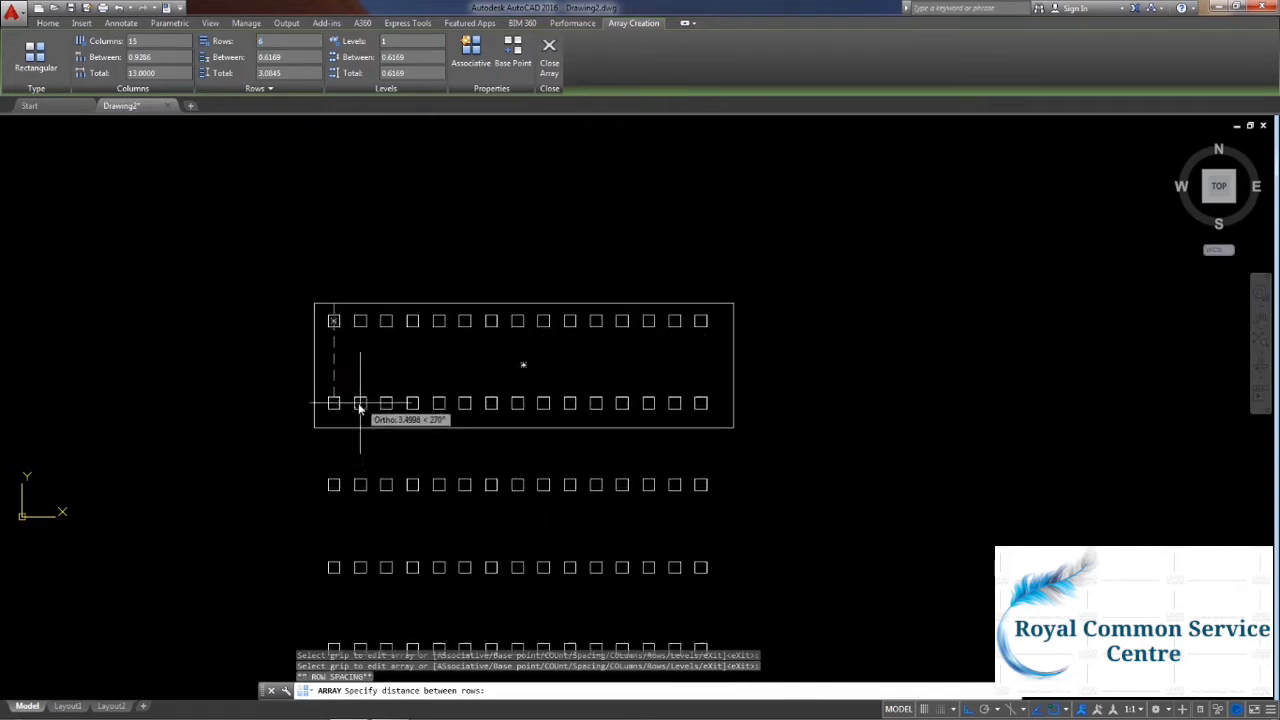
click(334, 374)
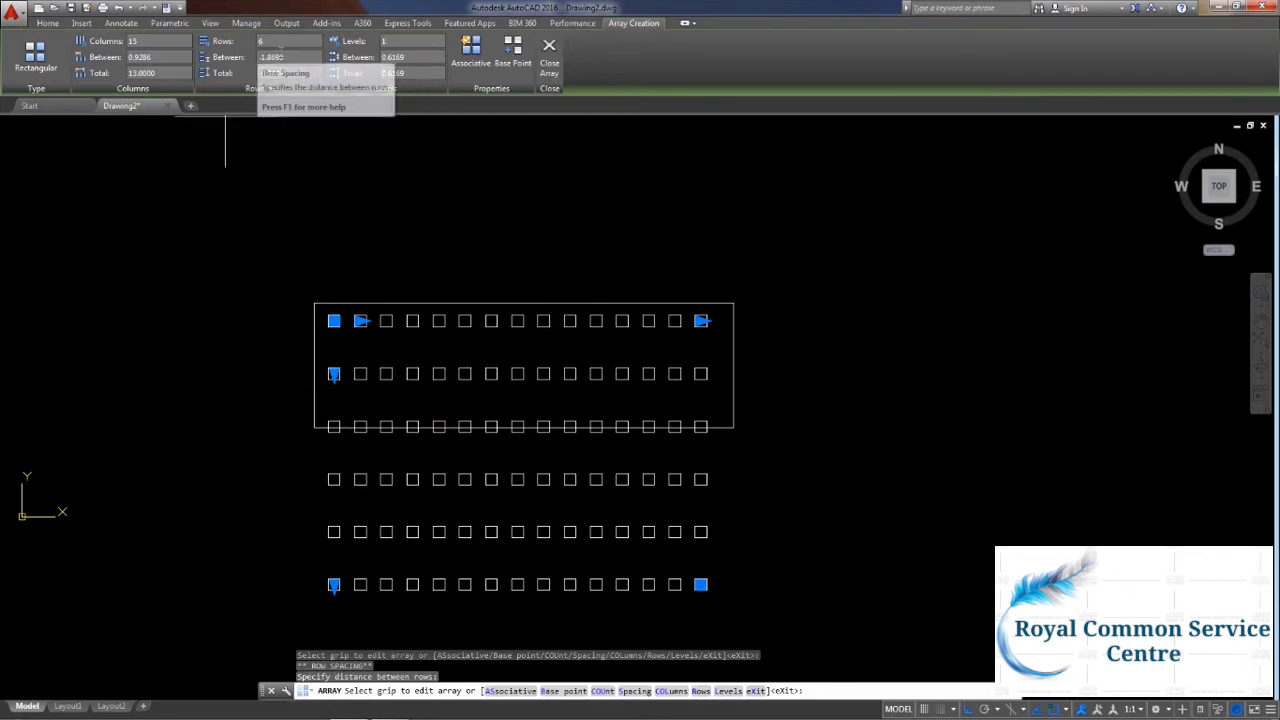
click(282, 73)
text(-1)
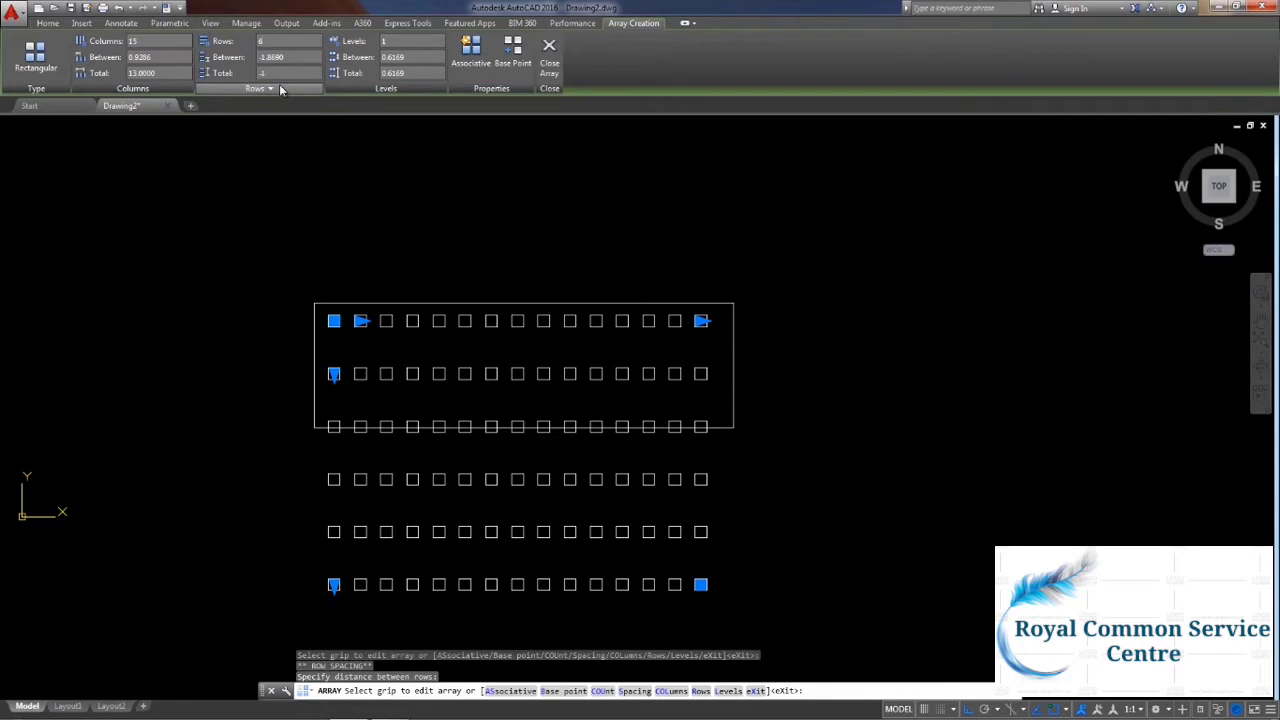
text(0)
key(Return)
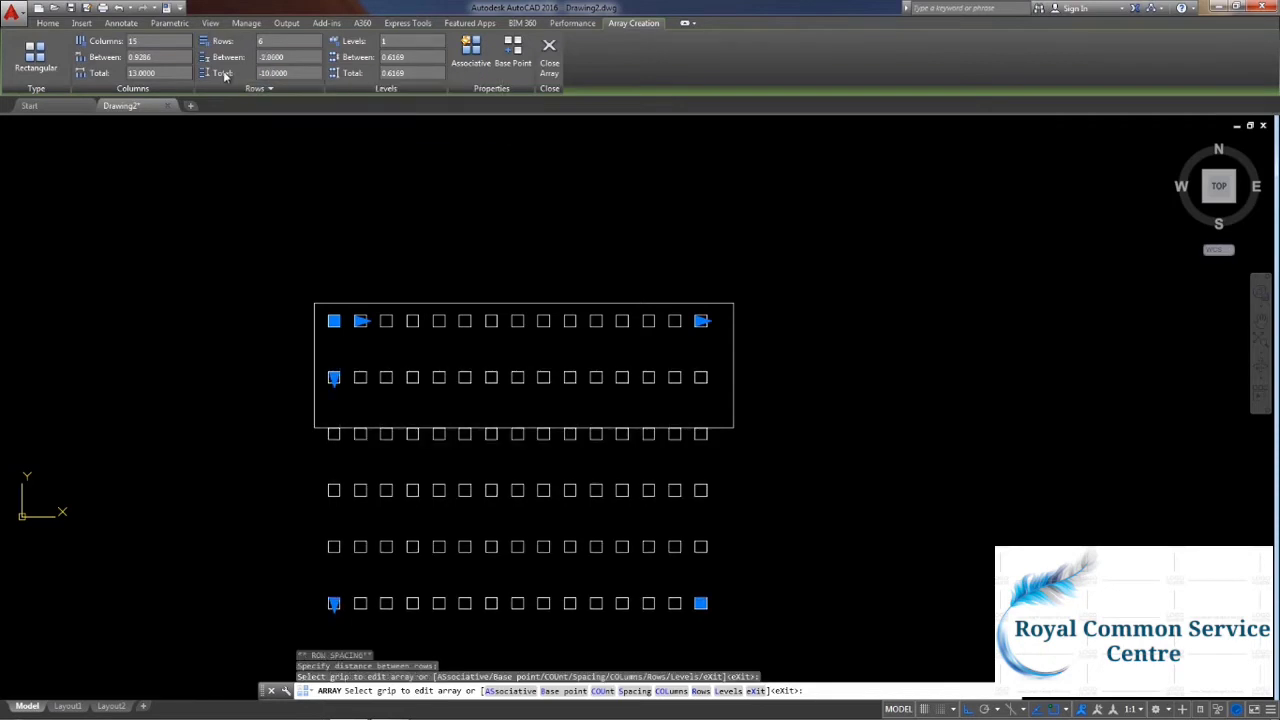
text(-5)
key(Return)
scroll(509, 343, up, 4)
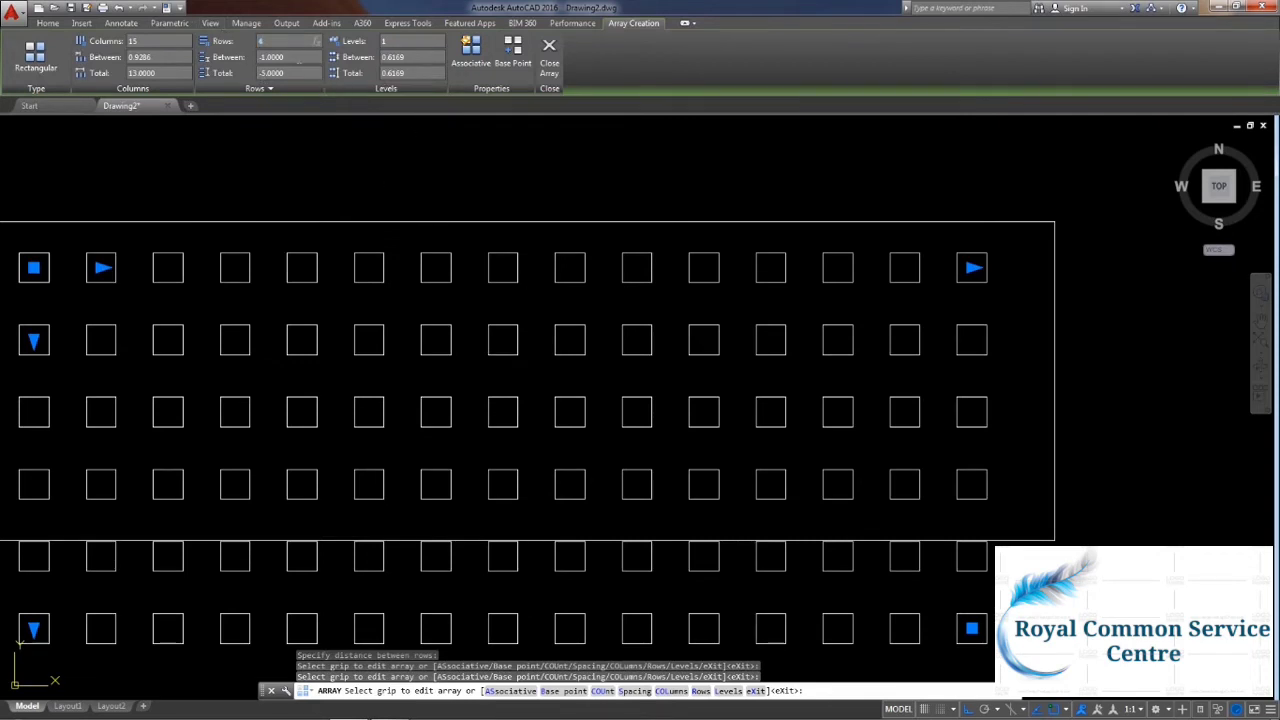
scroll(566, 357, down, 2)
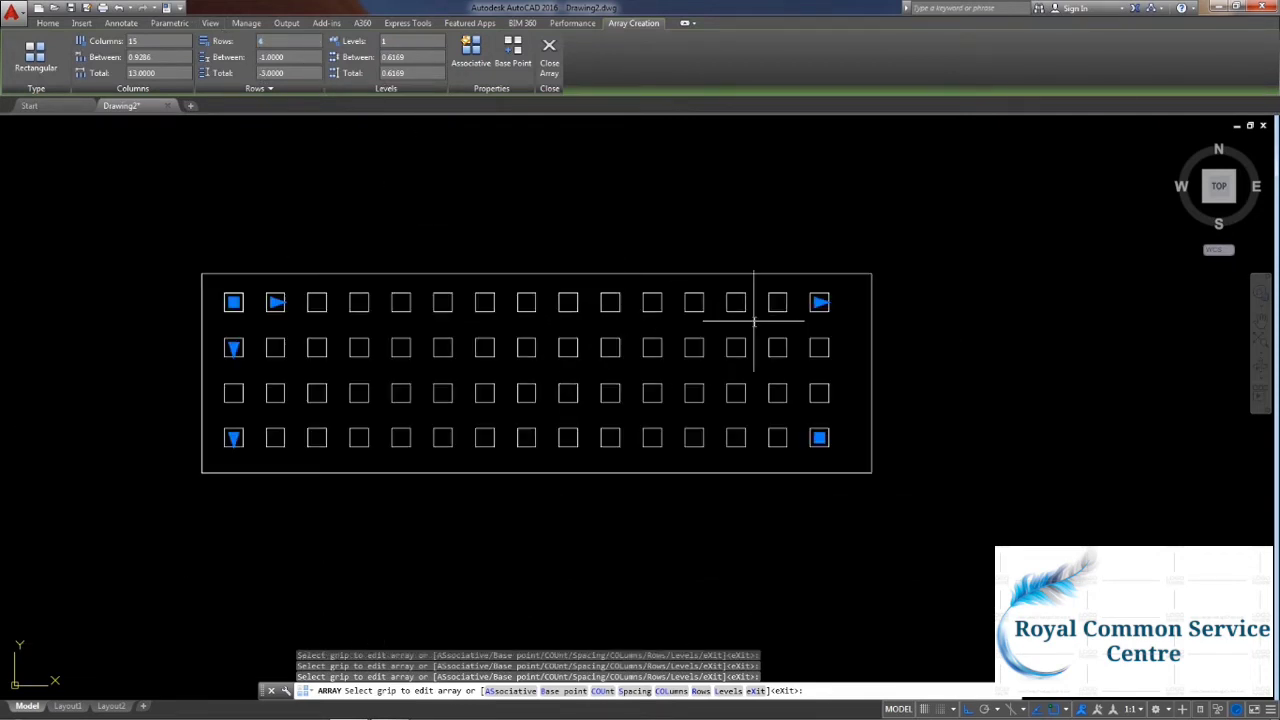
Move the array's base point onto one of its squares and close the array.
middle_drag(428, 251, 479, 269)
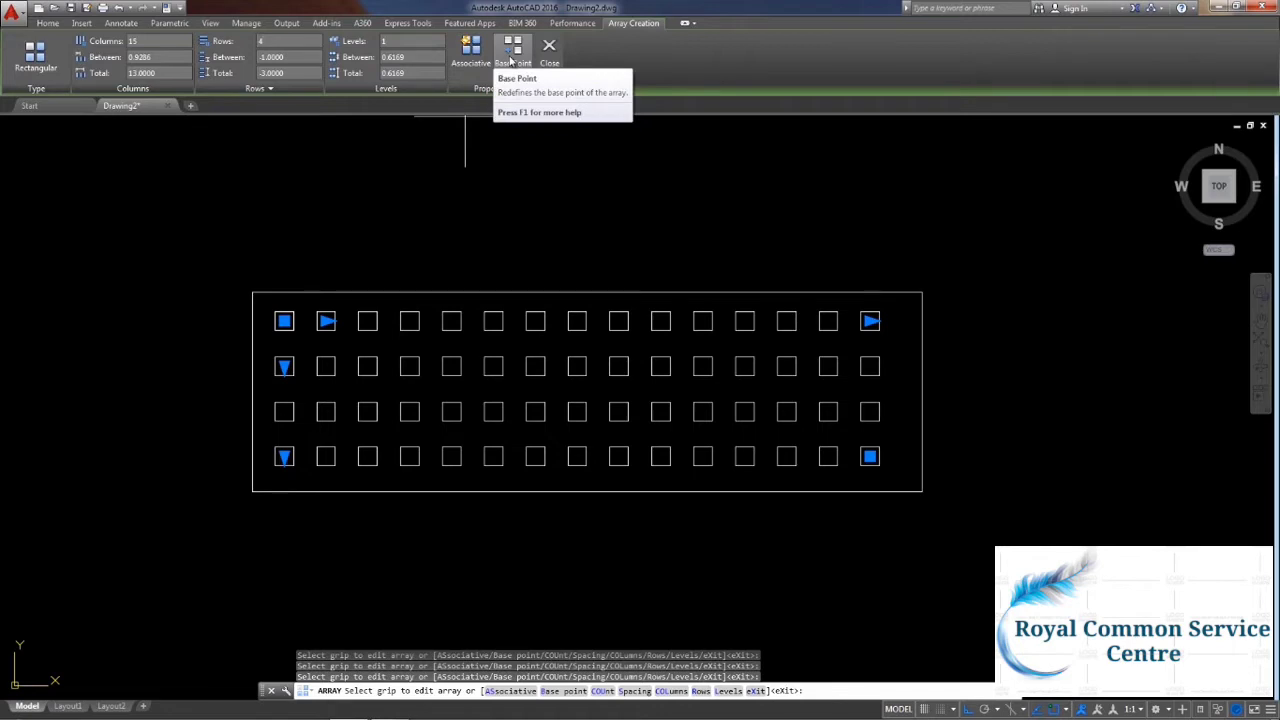
click(511, 55)
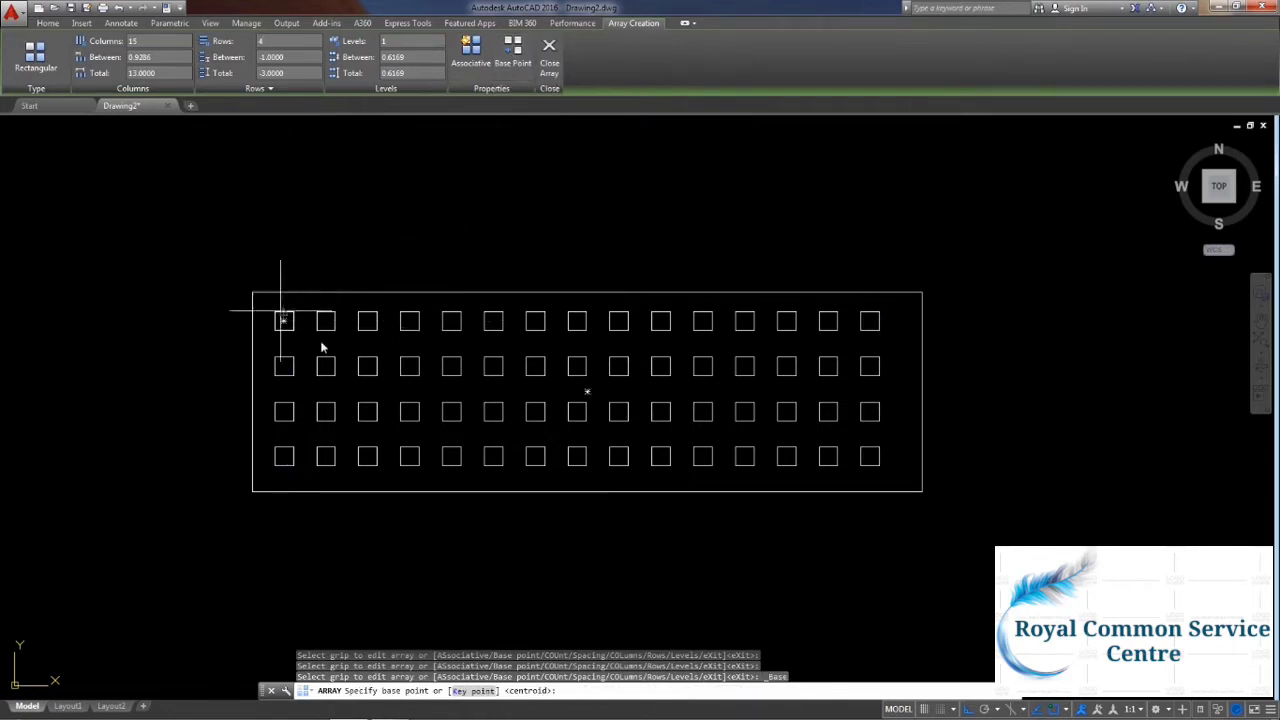
click(452, 321)
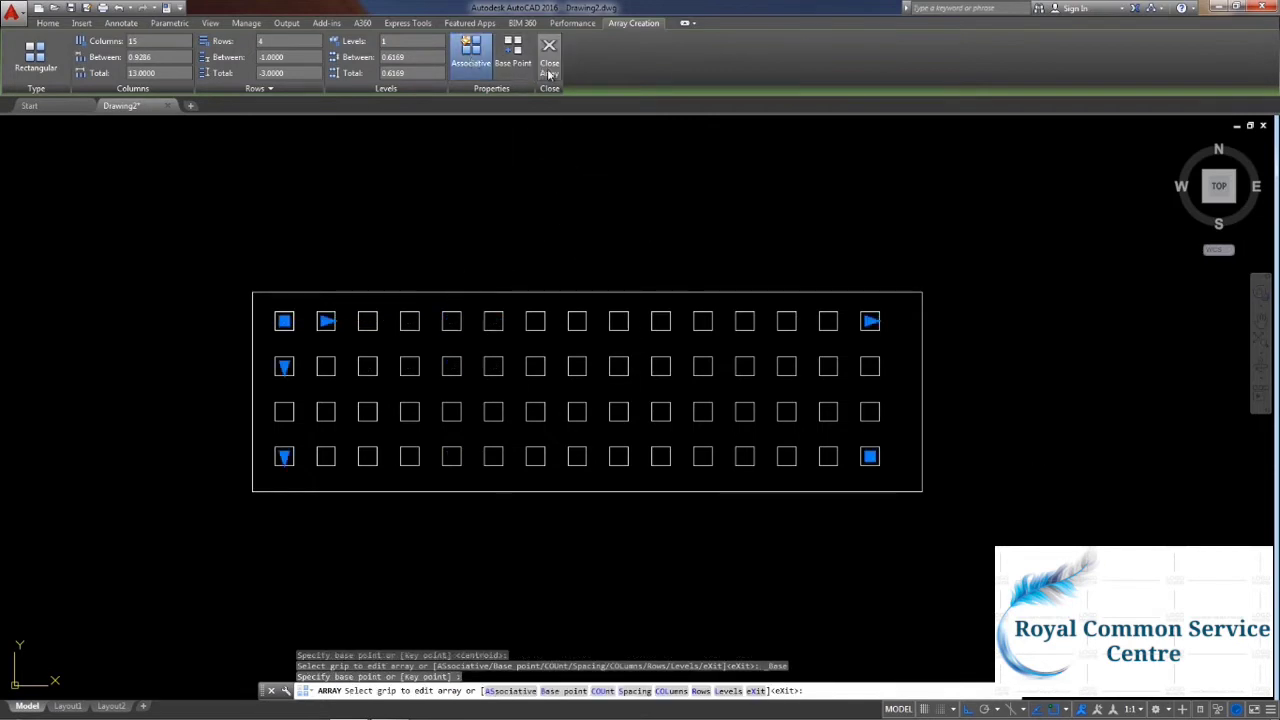
click(549, 52)
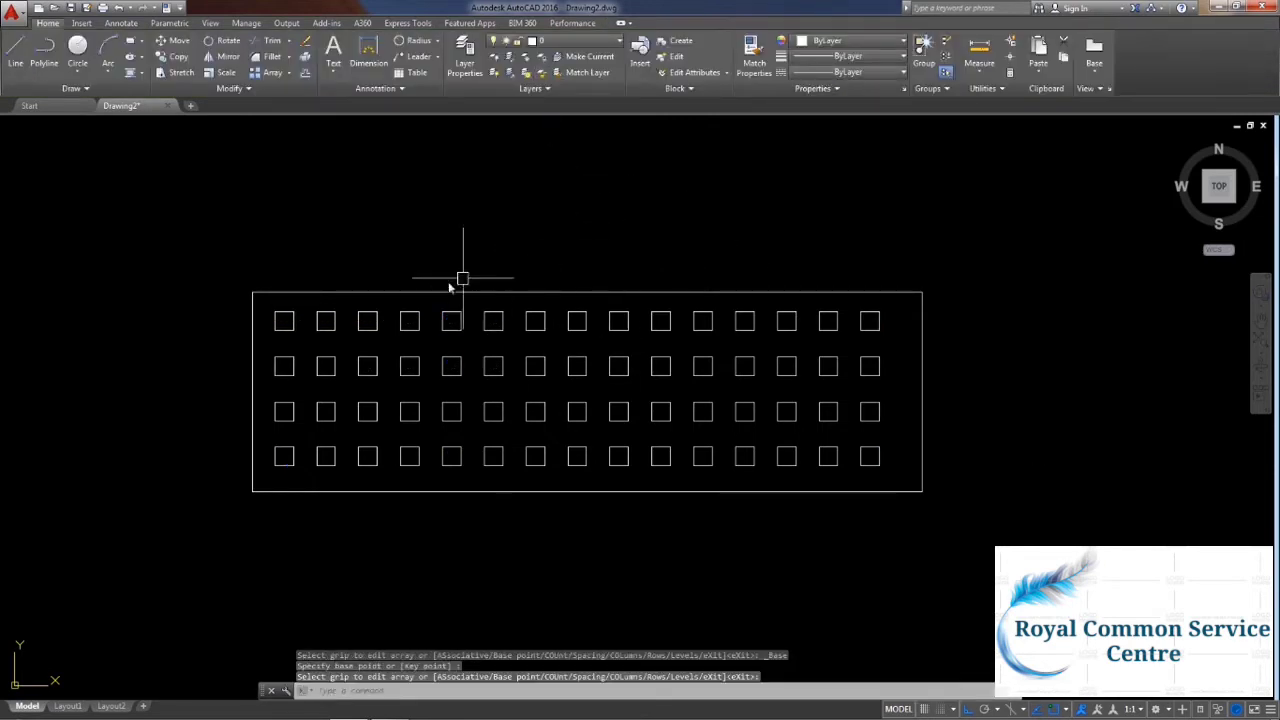
click(425, 318)
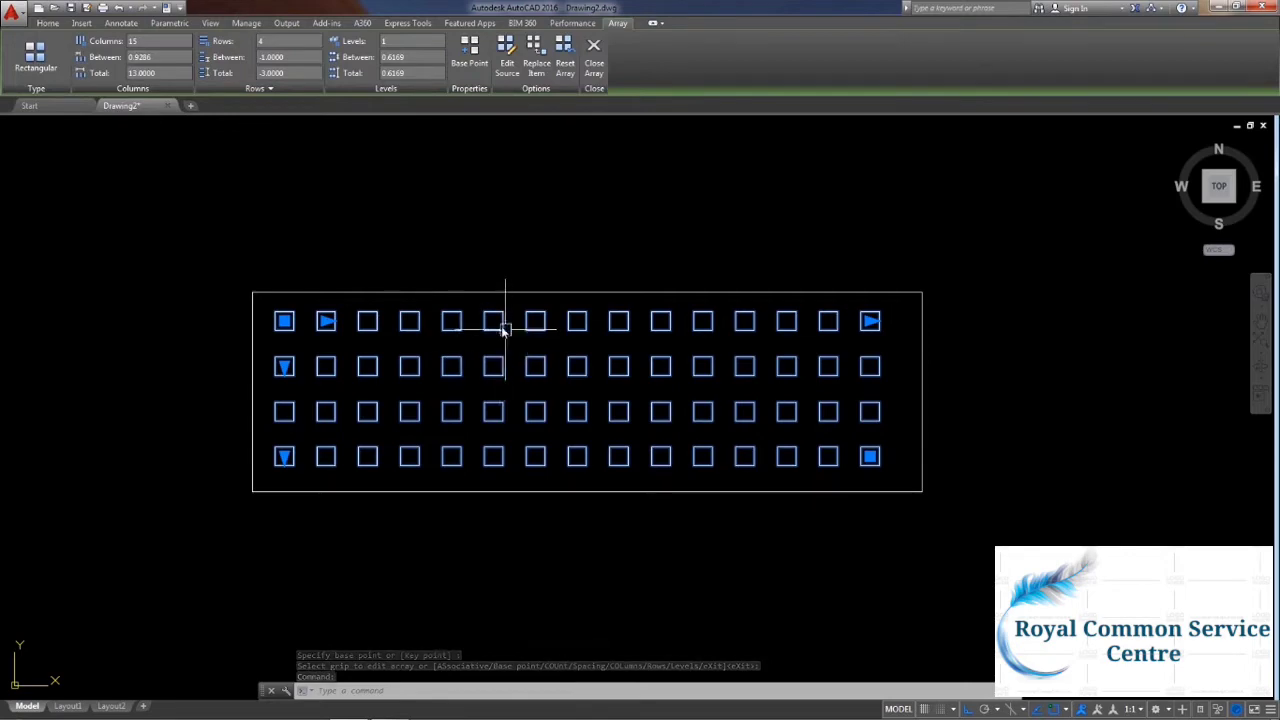
key(Escape)
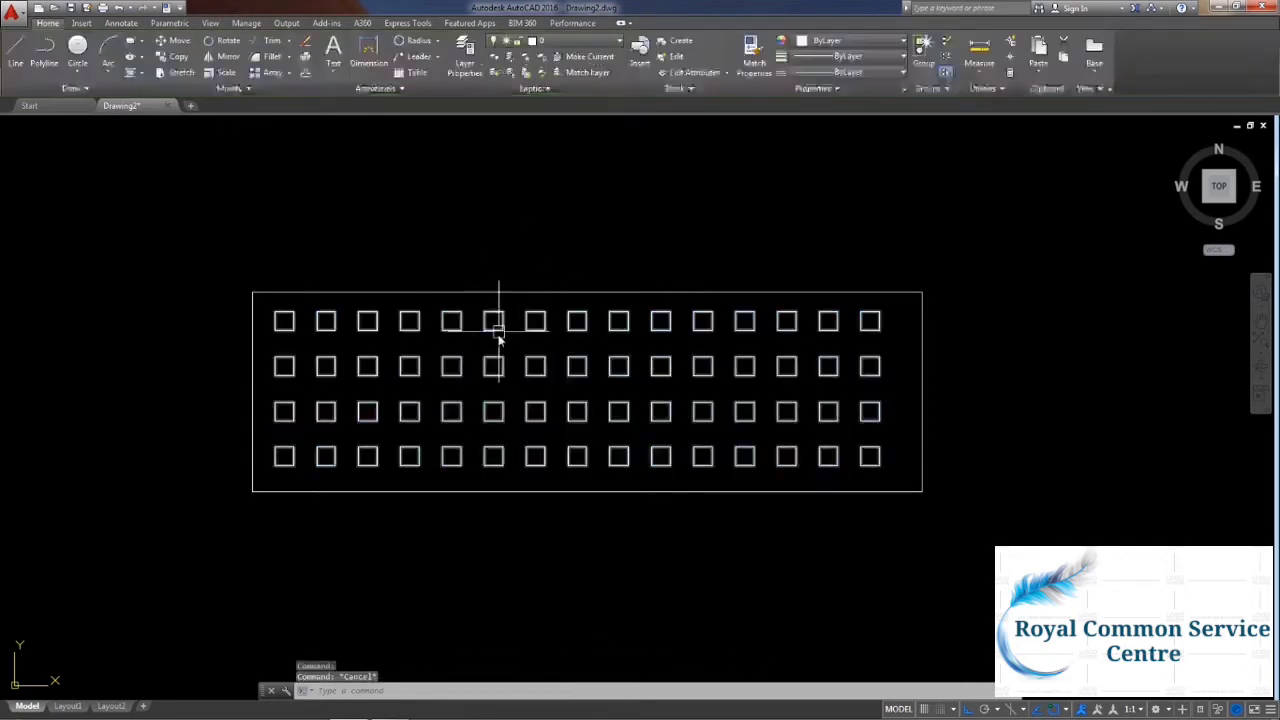
click(497, 320)
key(Escape)
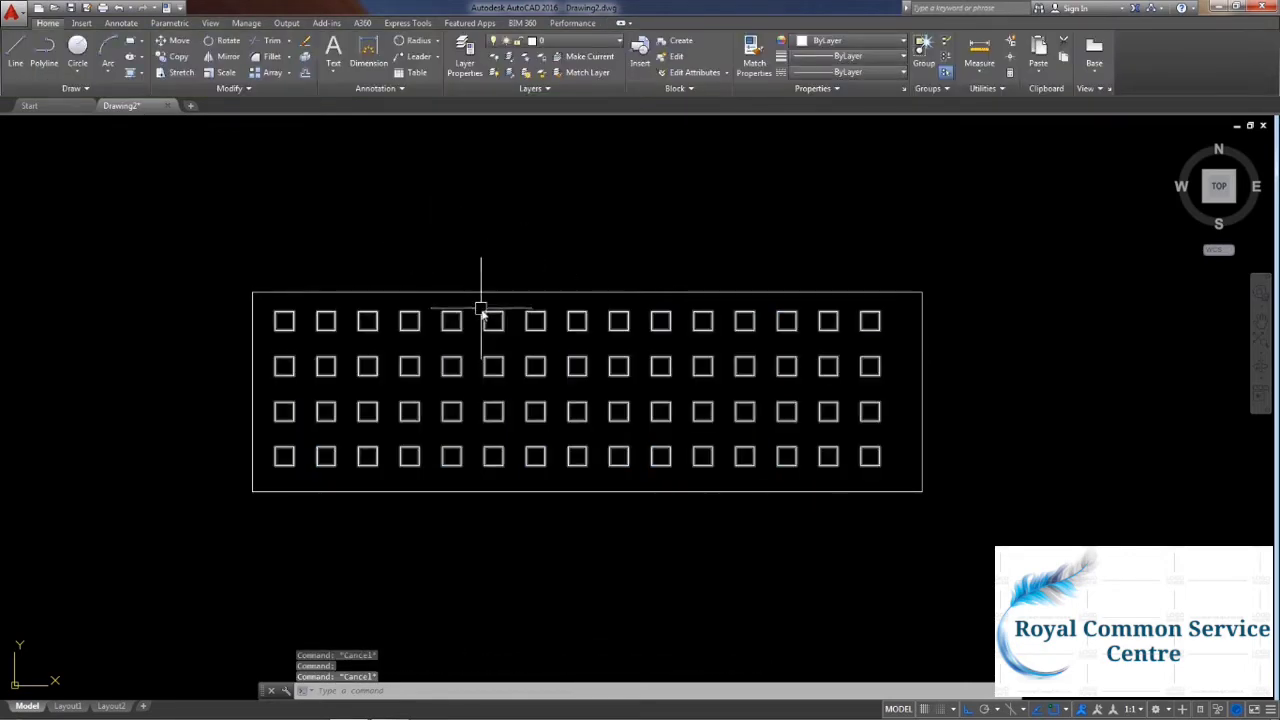
click(487, 316)
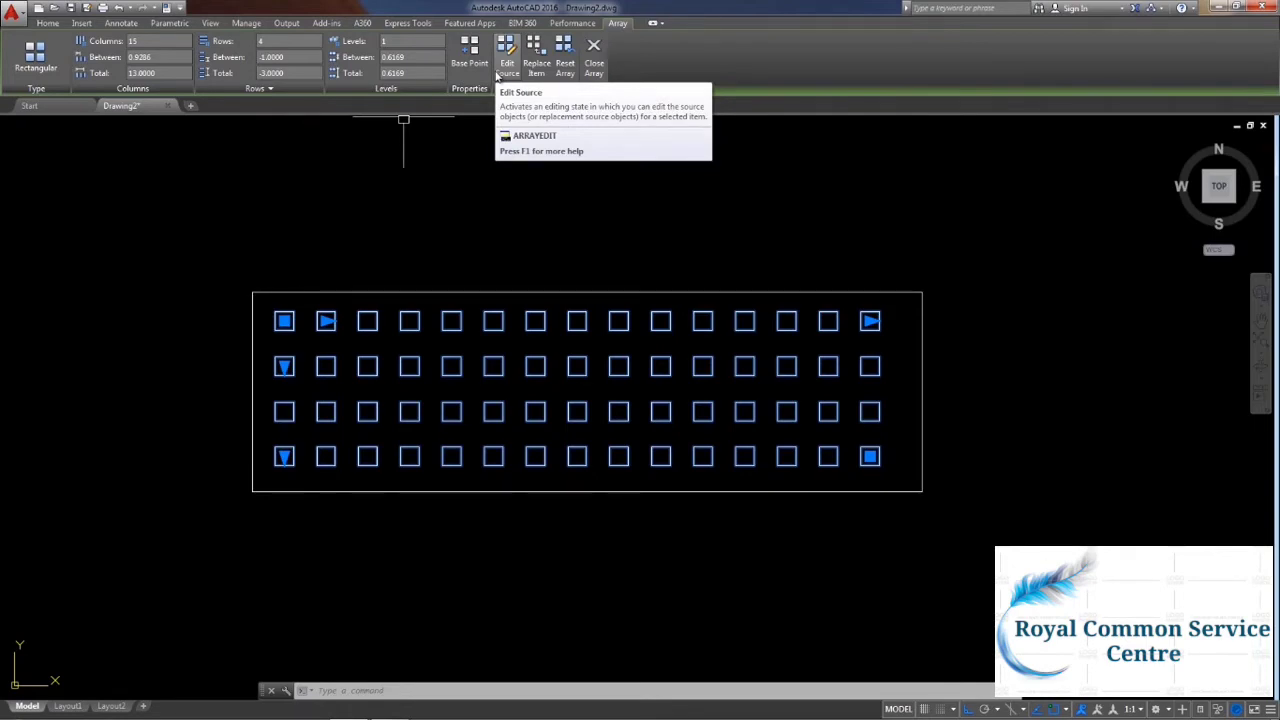
click(565, 60)
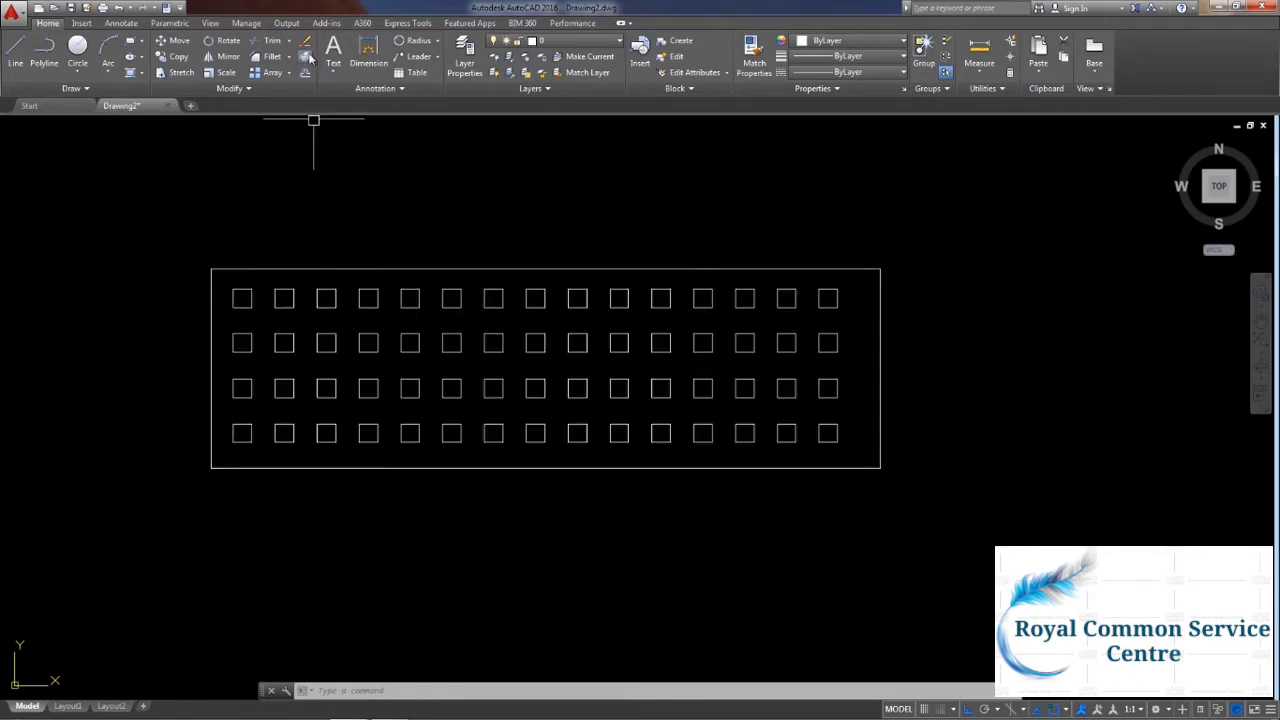
Explode the square array into individual squares.
click(305, 57)
click(419, 300)
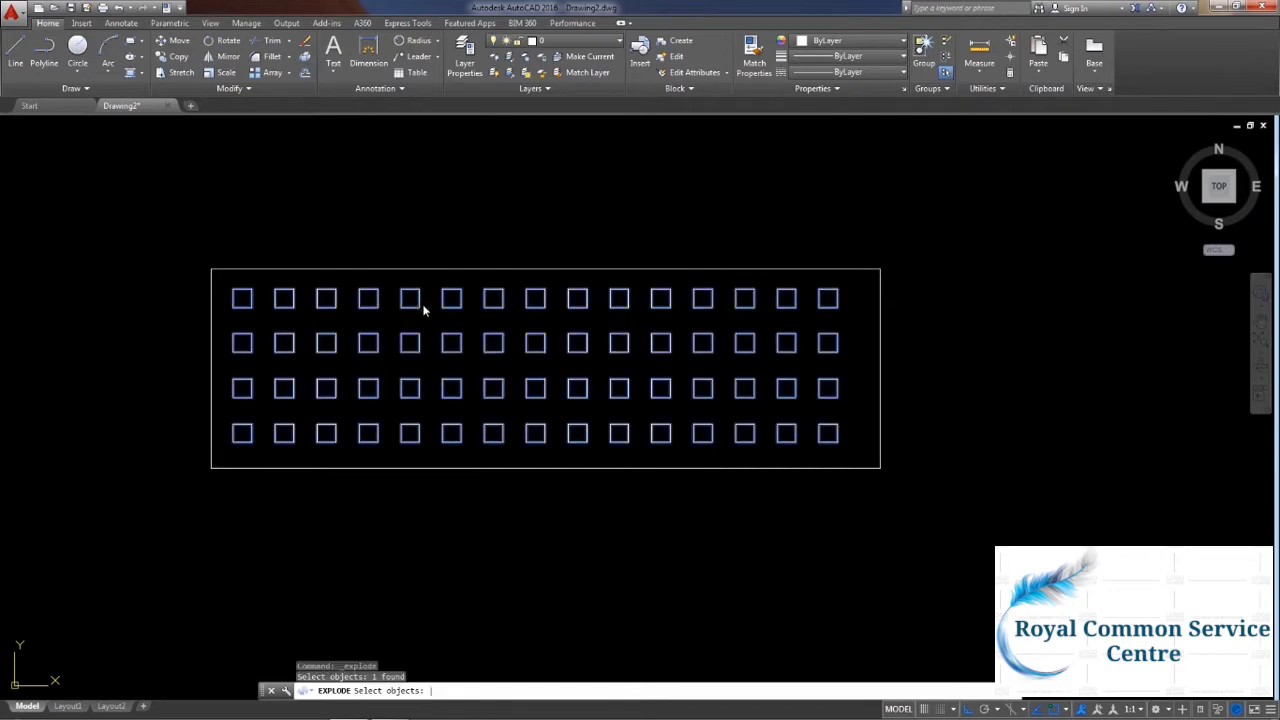
key(Return)
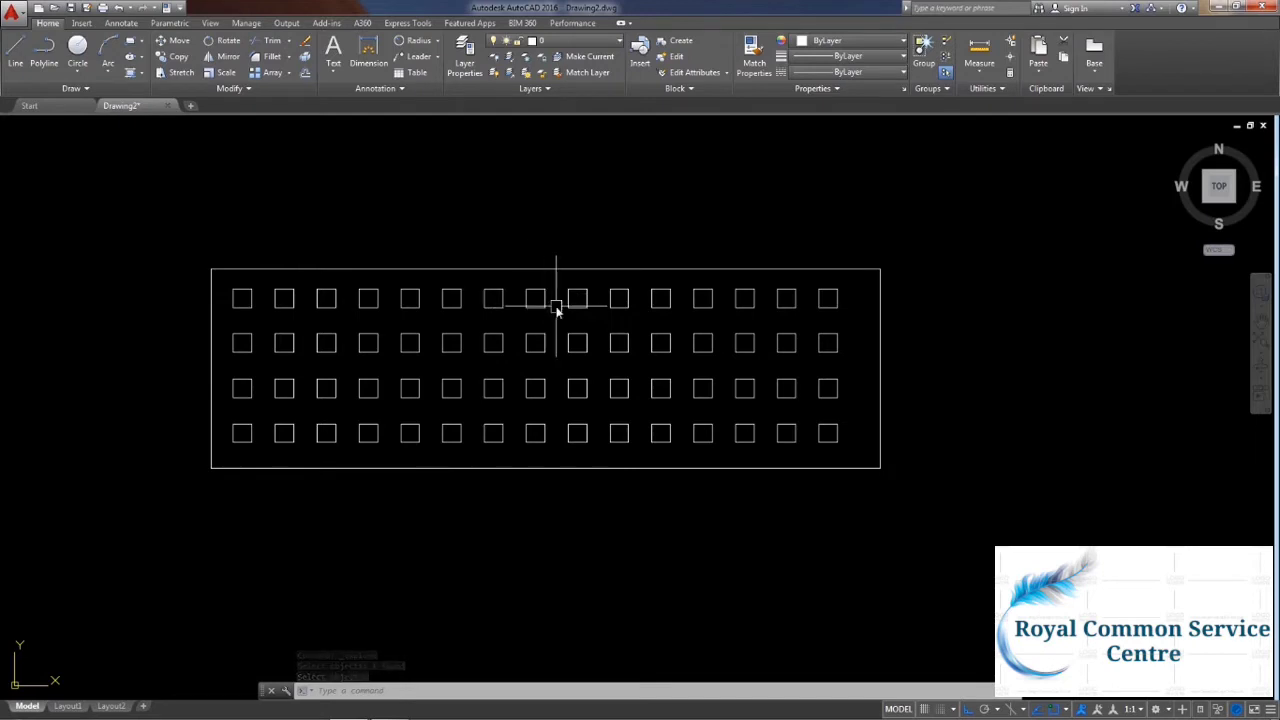
scroll(501, 310, up, 4)
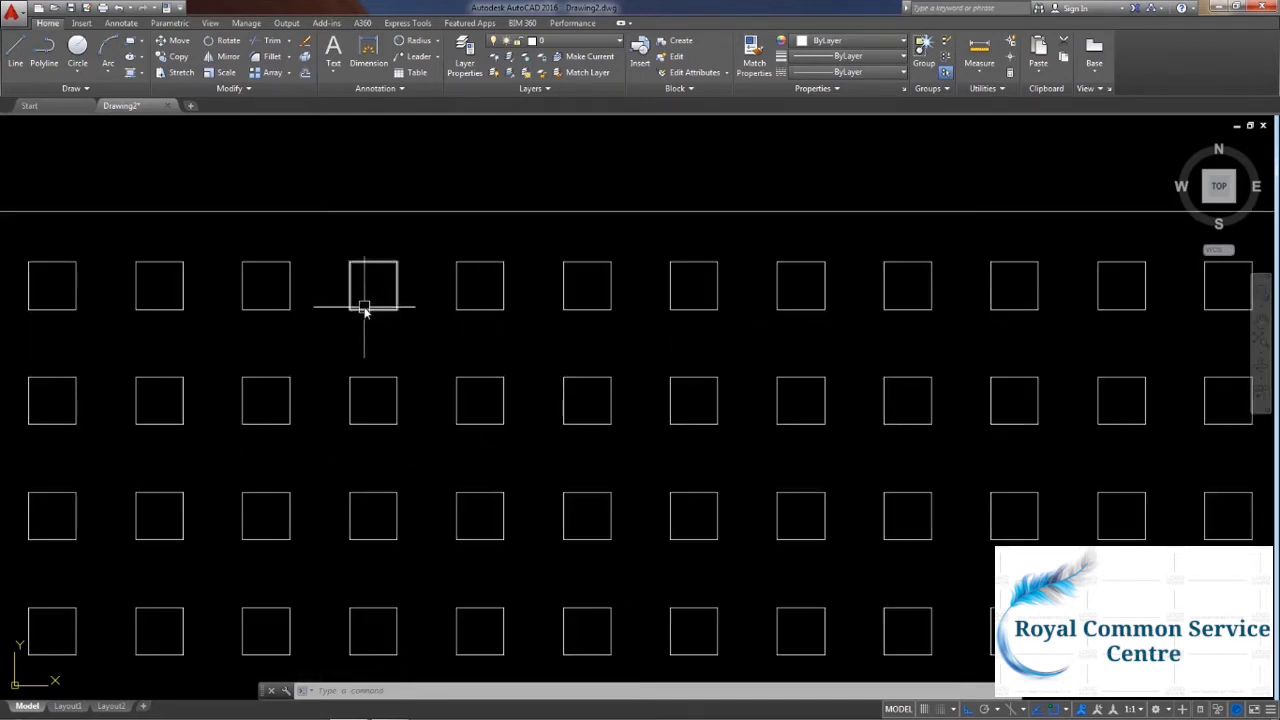
scroll(284, 335, down, 2)
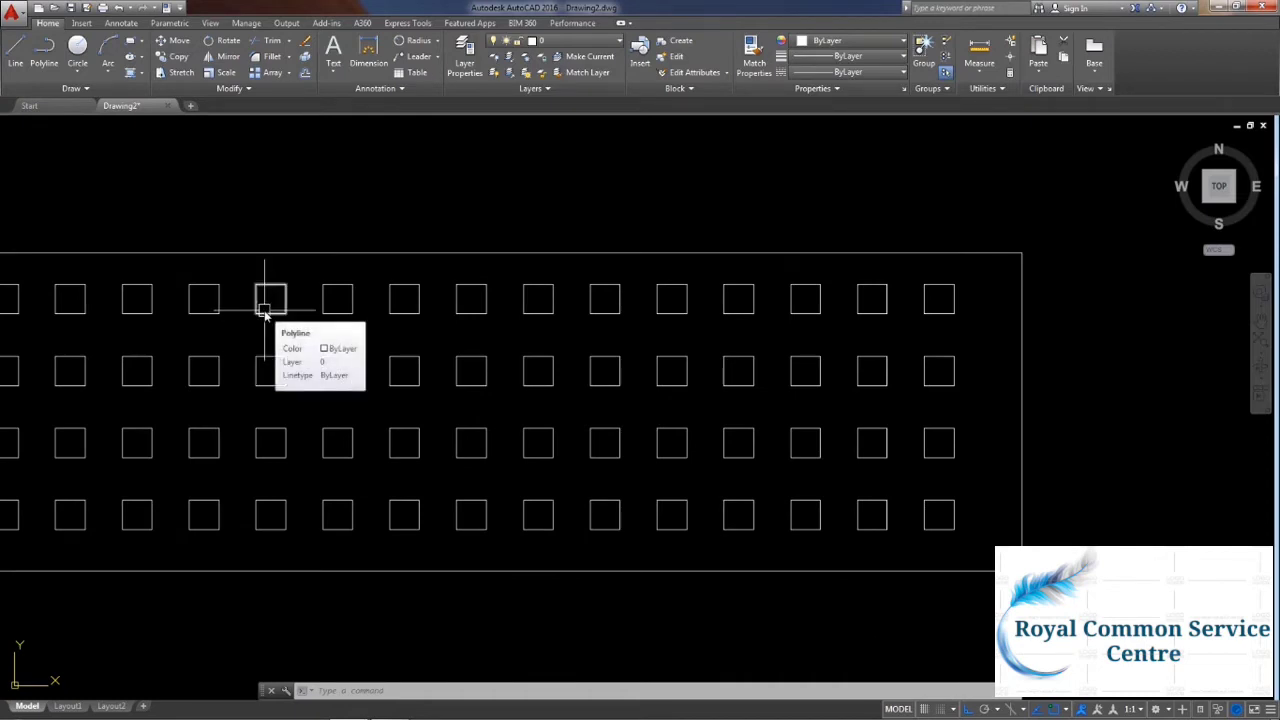
scroll(348, 354, down, 2)
Delete all squares except the top-left one.
middle_drag(309, 354, 490, 361)
click(923, 471)
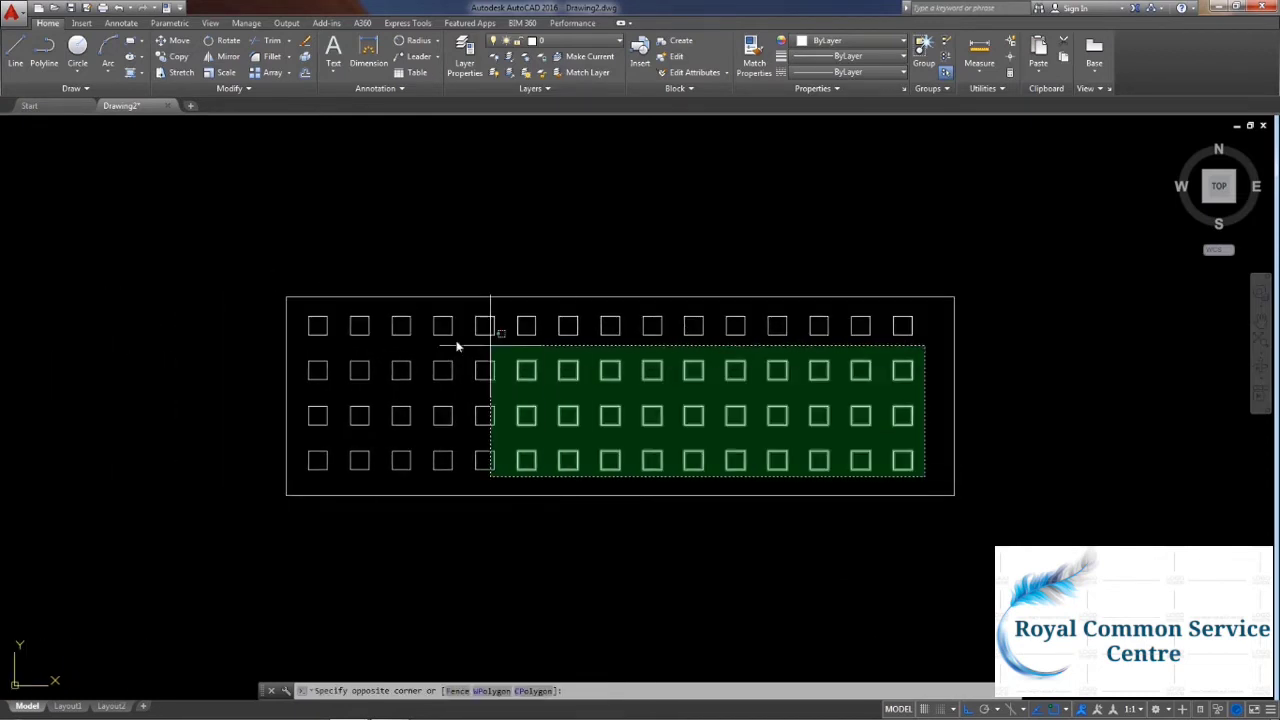
click(358, 322)
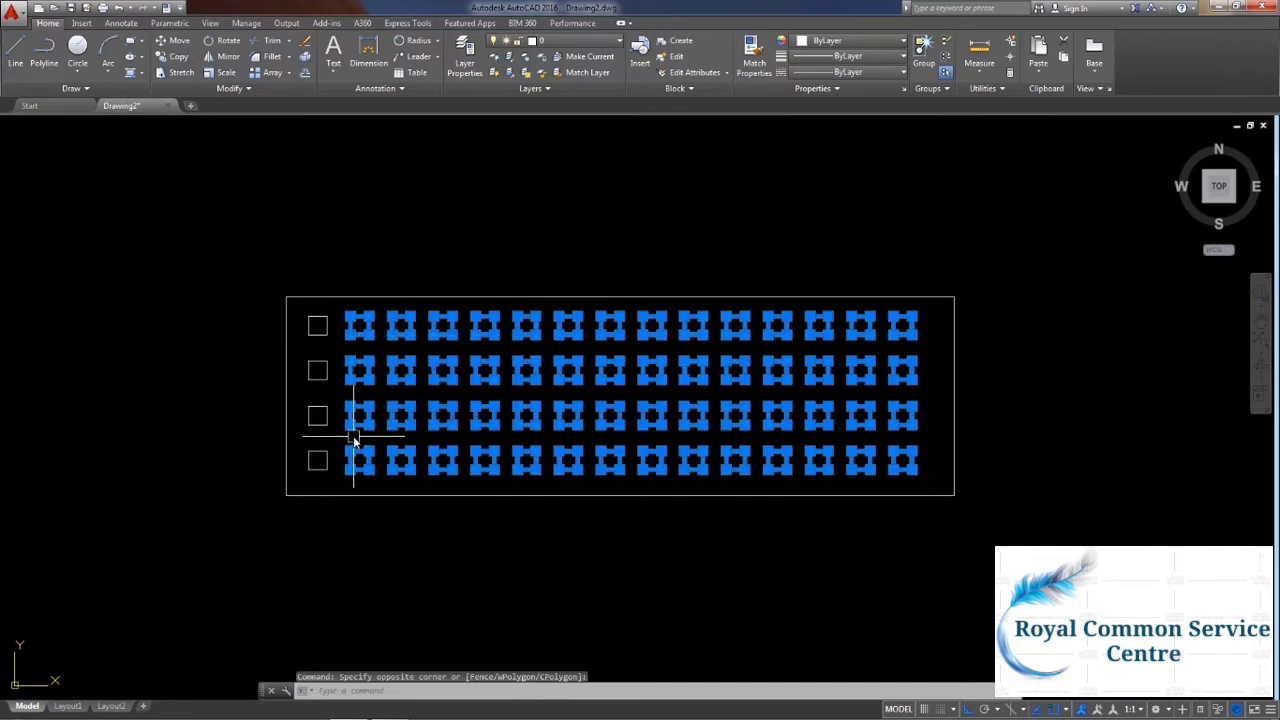
key(Delete)
click(355, 462)
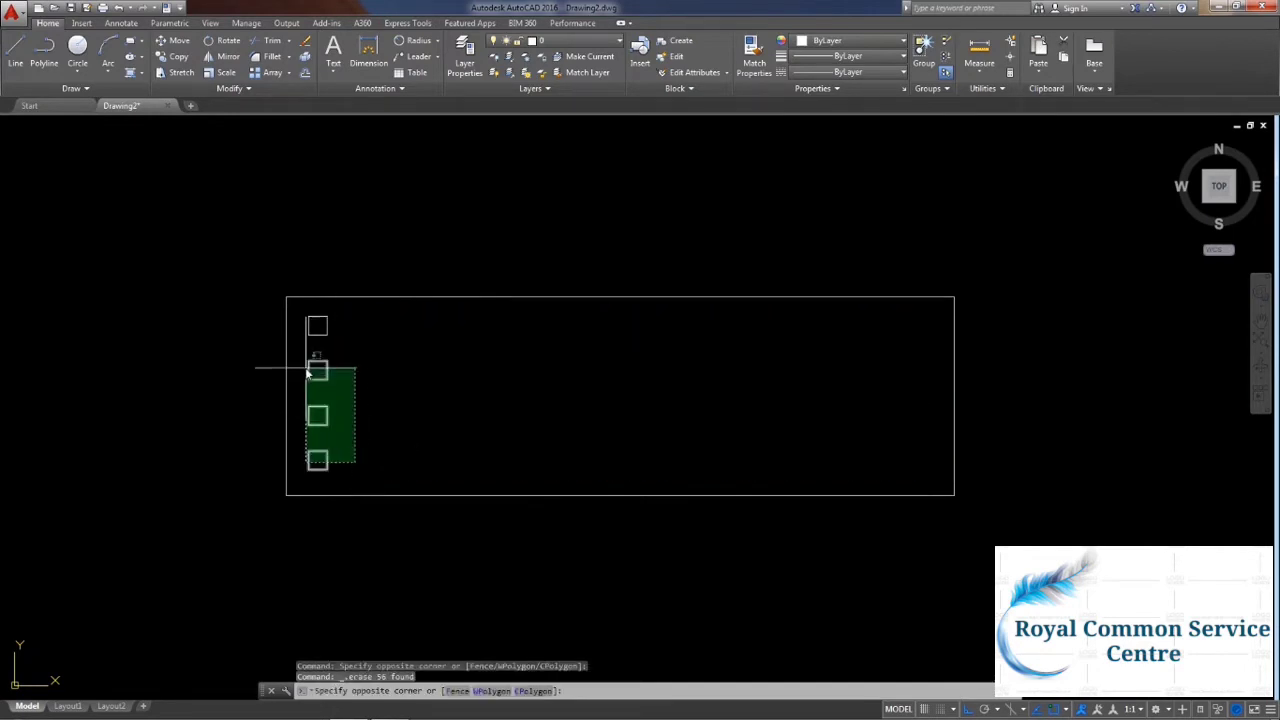
click(303, 366)
key(Delete)
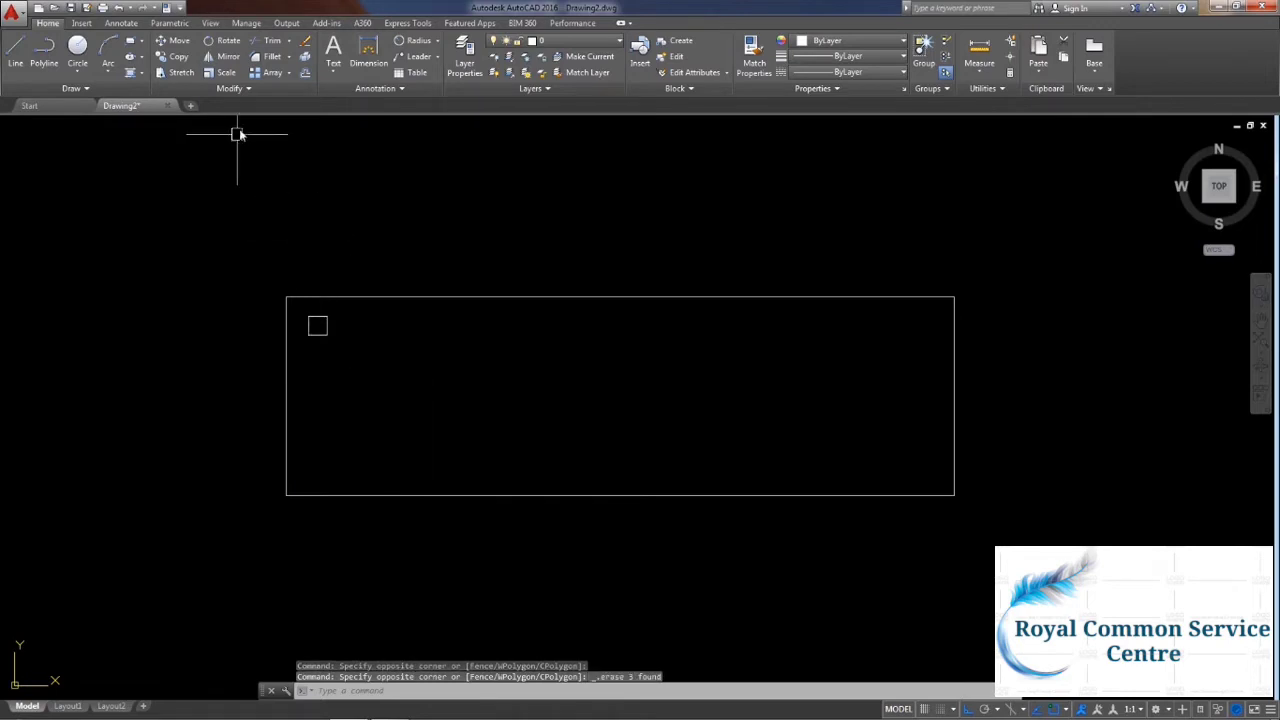
Create a rectangular array of the remaining square with 5 rows and 14 columns.
click(266, 73)
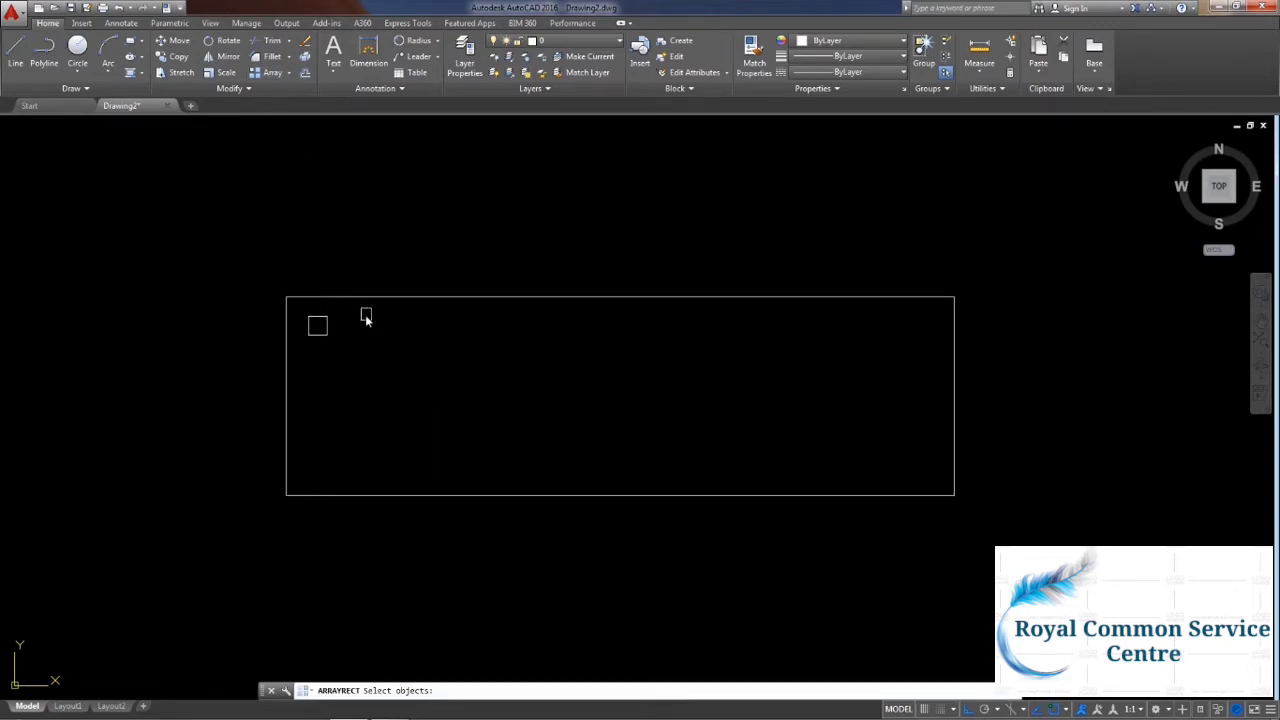
click(305, 329)
key(Return)
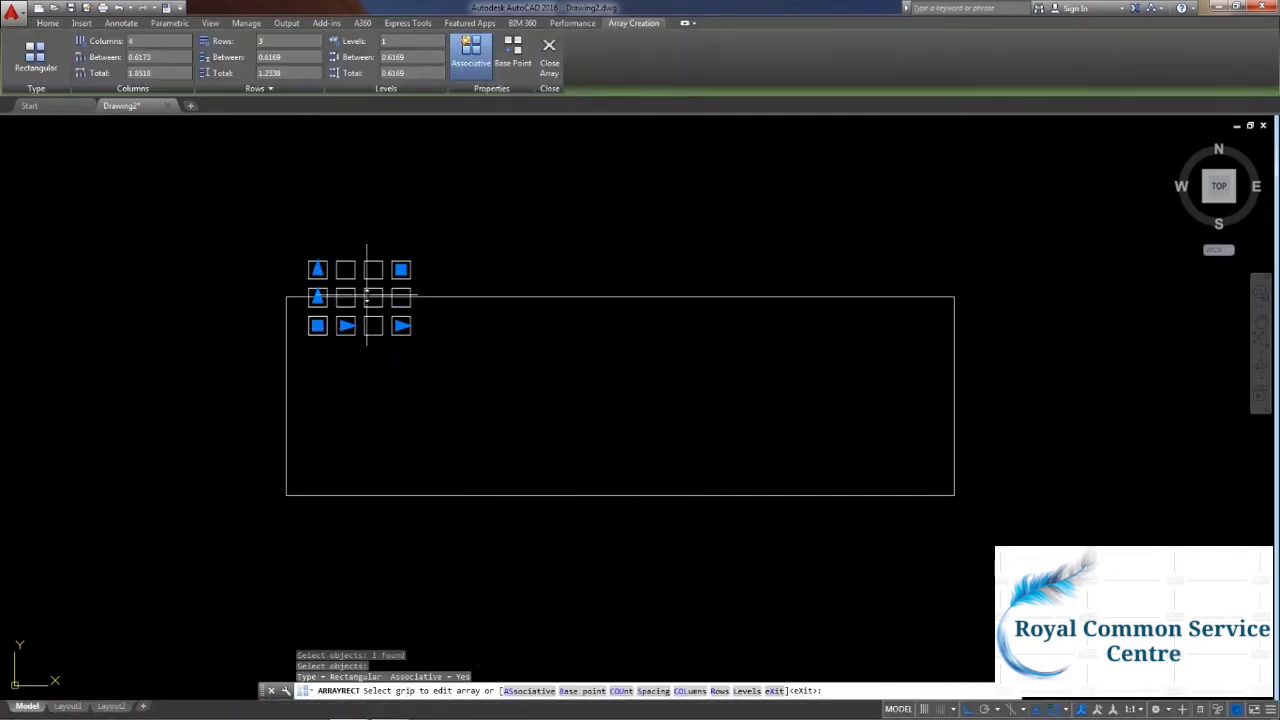
click(317, 269)
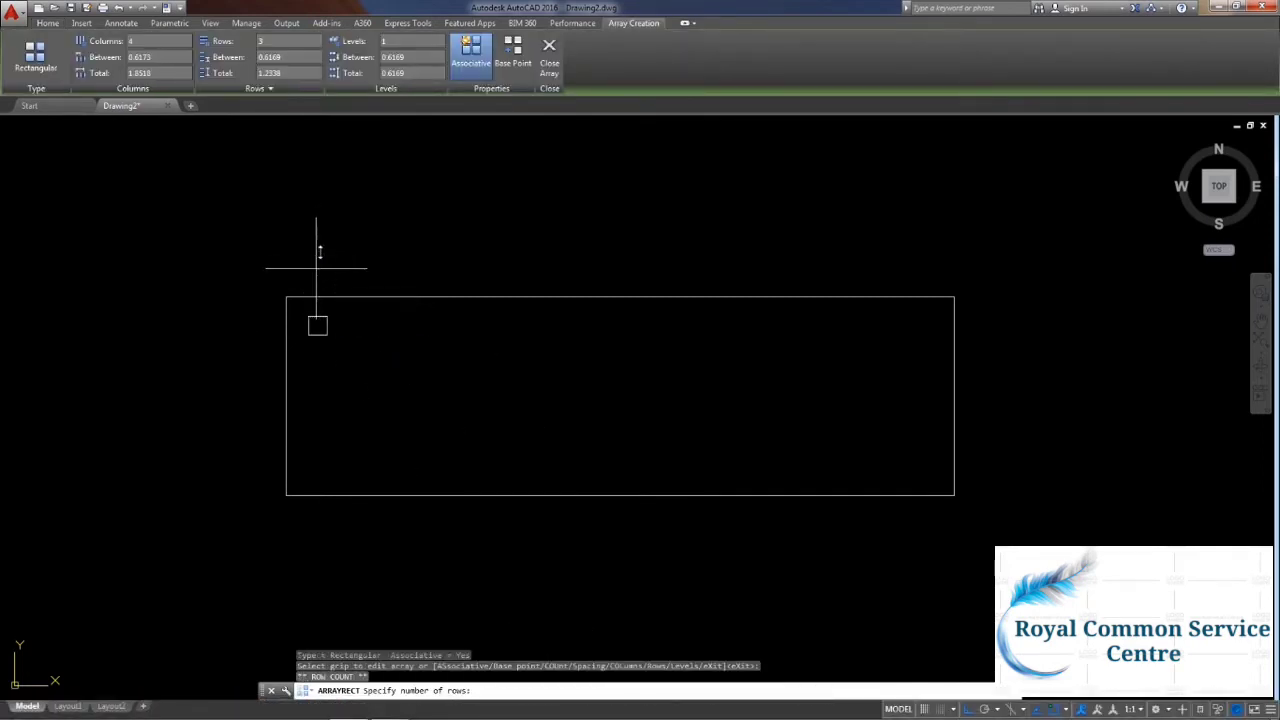
click(316, 199)
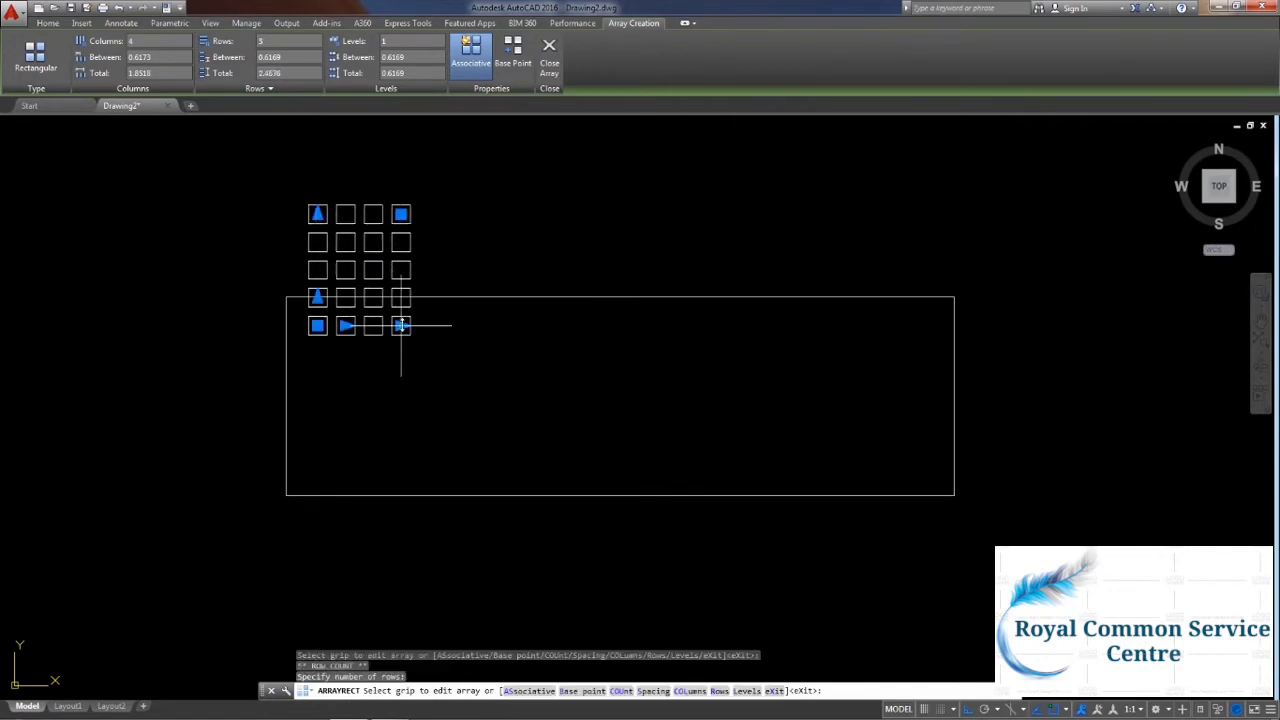
click(401, 325)
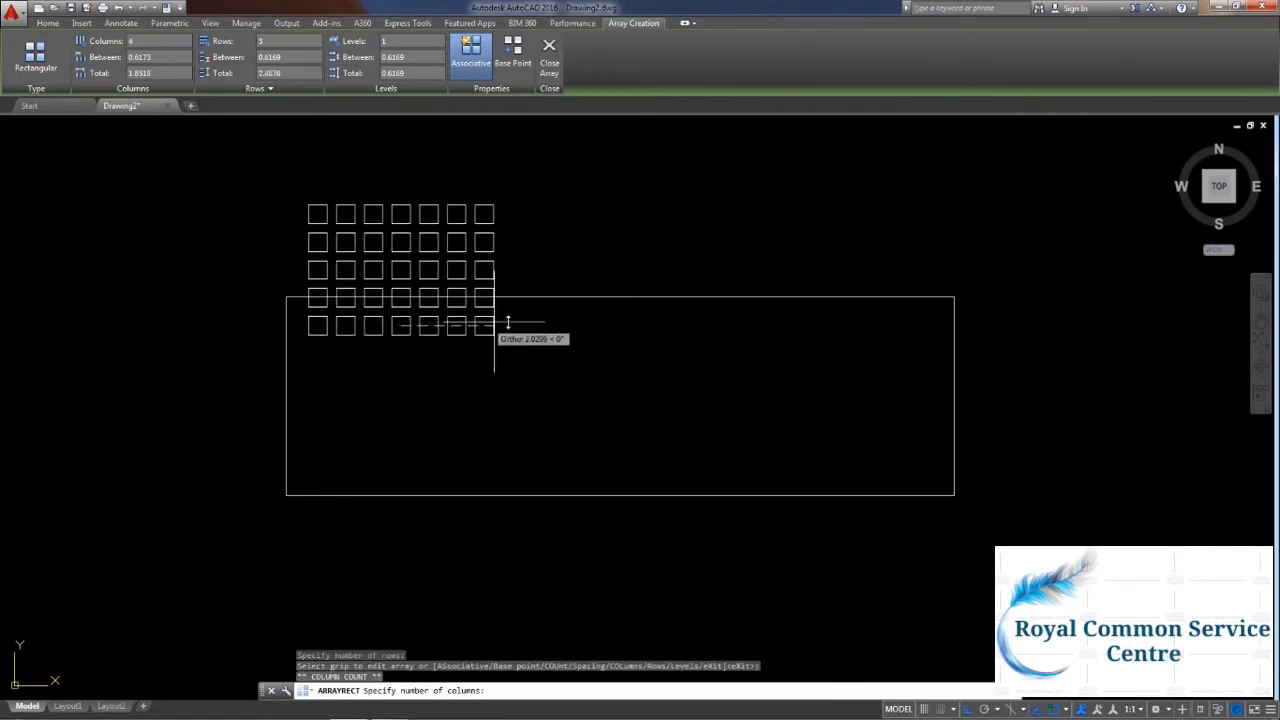
click(724, 338)
Widen the column and row spacing (columns 1.0541 apart) to fill the rectangle, then close the array.
click(348, 325)
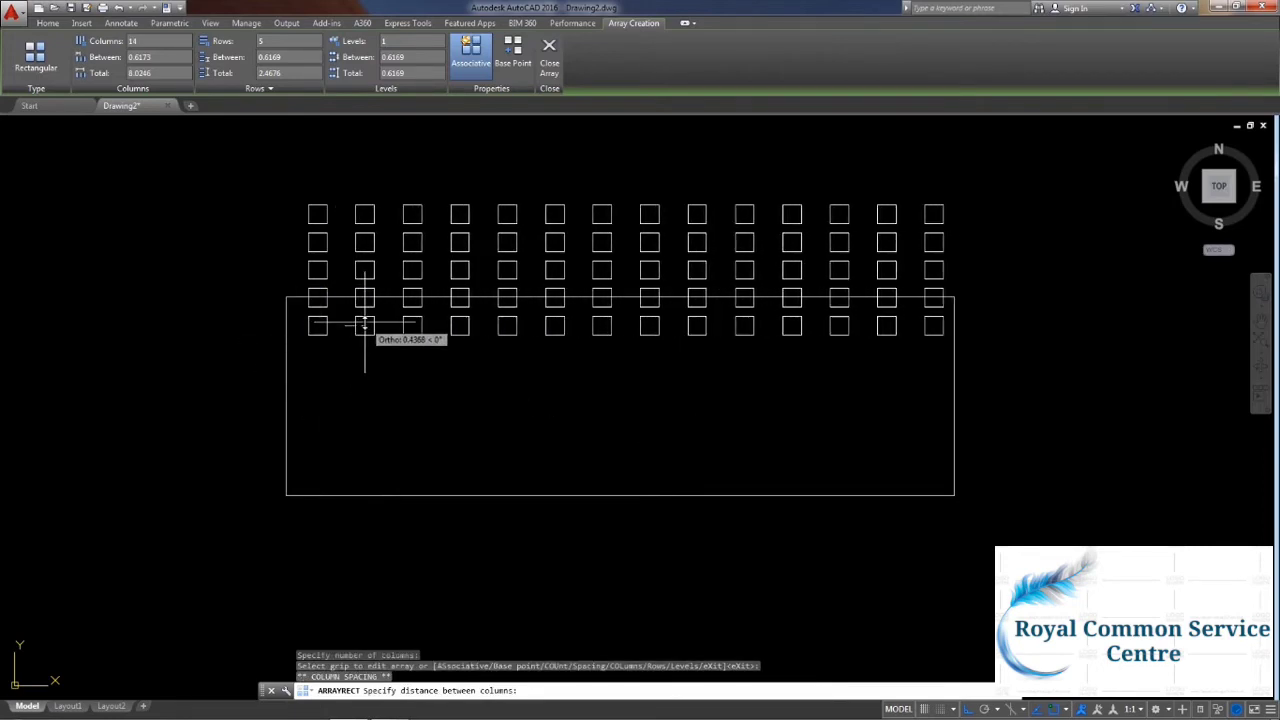
click(364, 325)
click(317, 297)
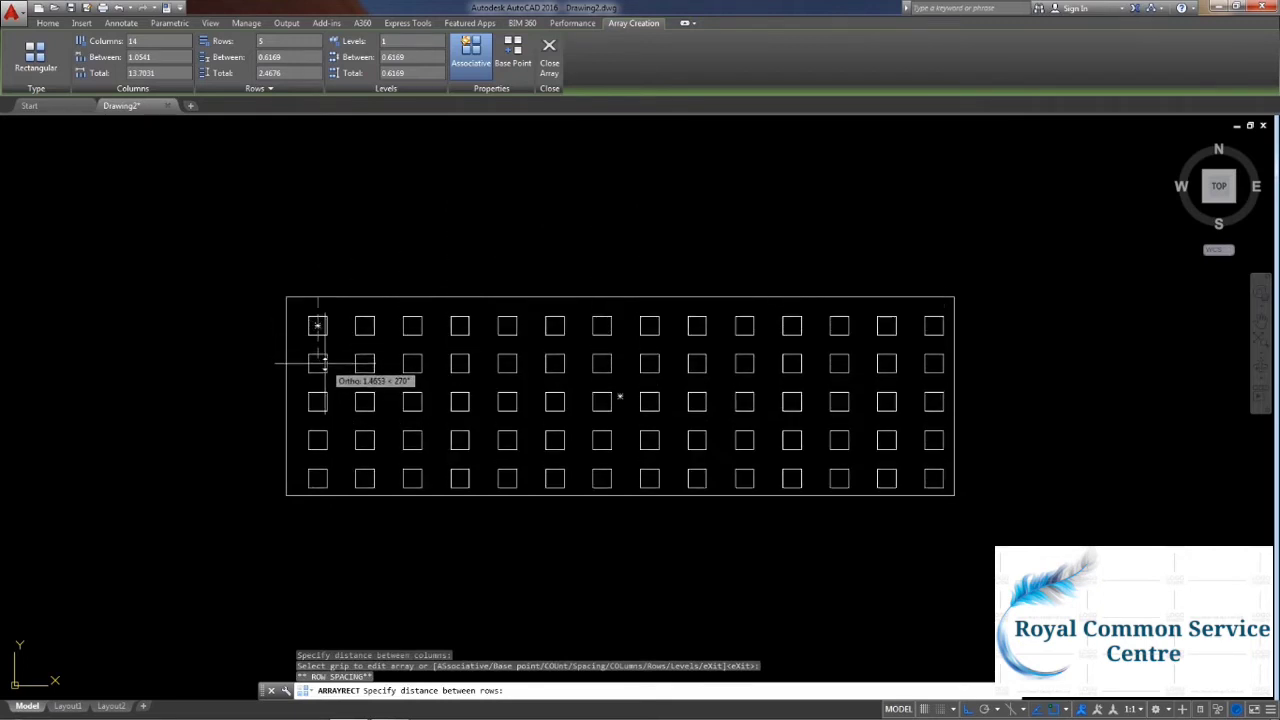
click(317, 363)
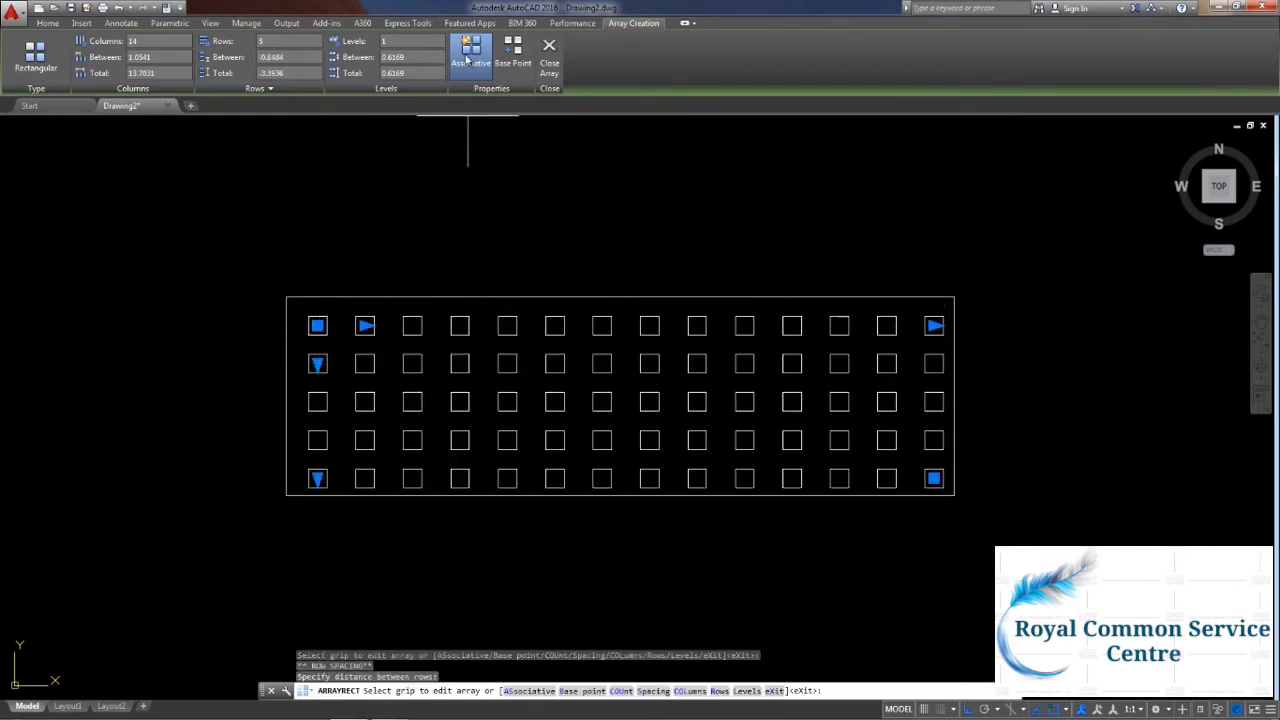
click(549, 55)
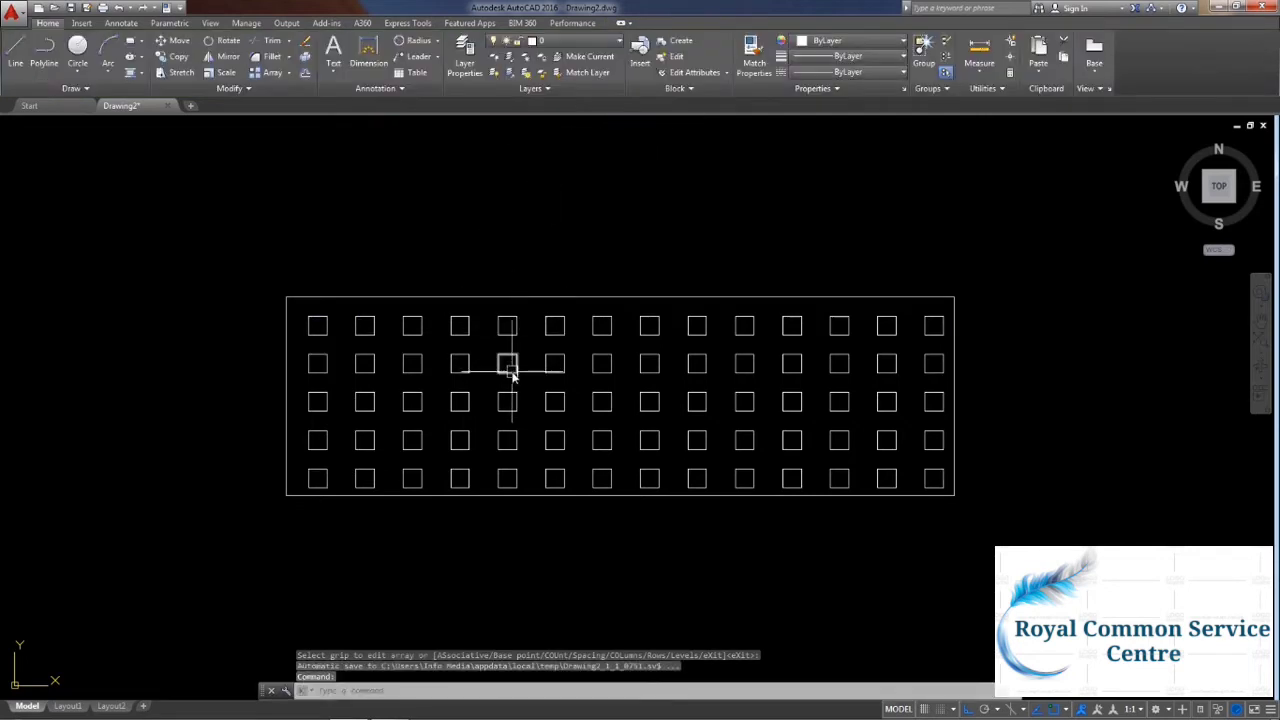
Cancel the stray polyline edit, then window-select and erase the rectangle and all 71 squares.
click(325, 334)
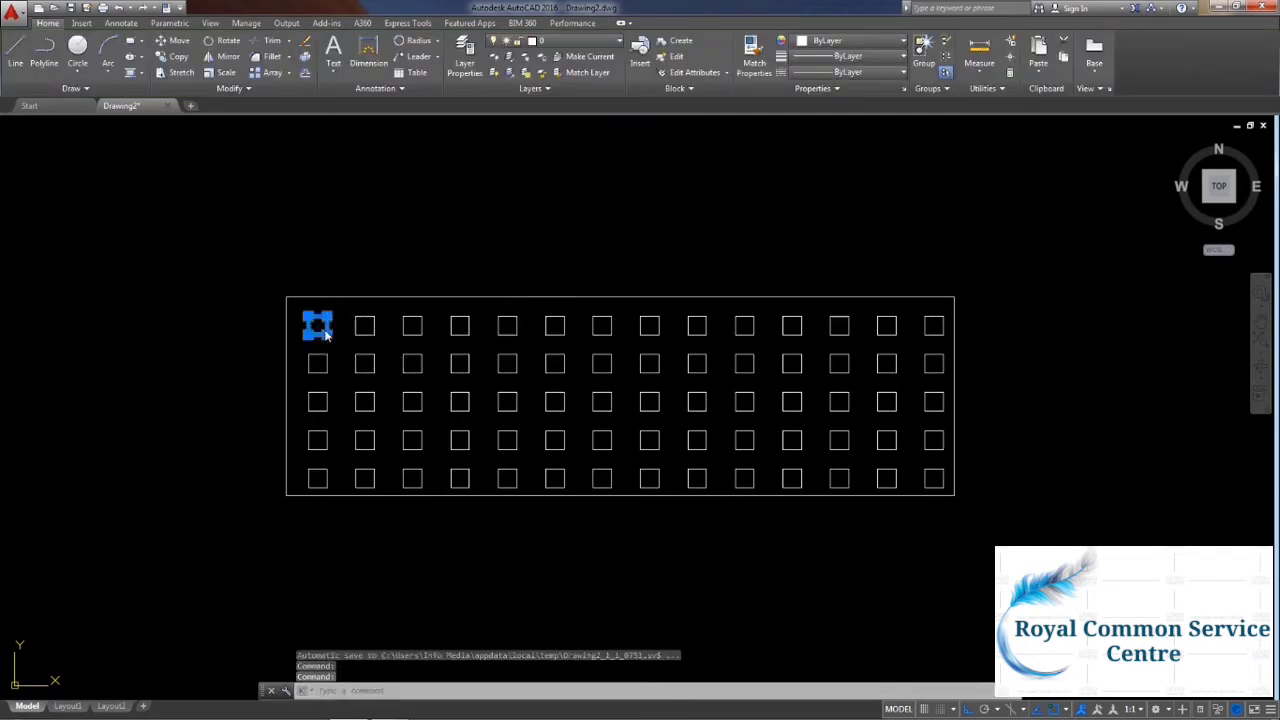
double_click(325, 334)
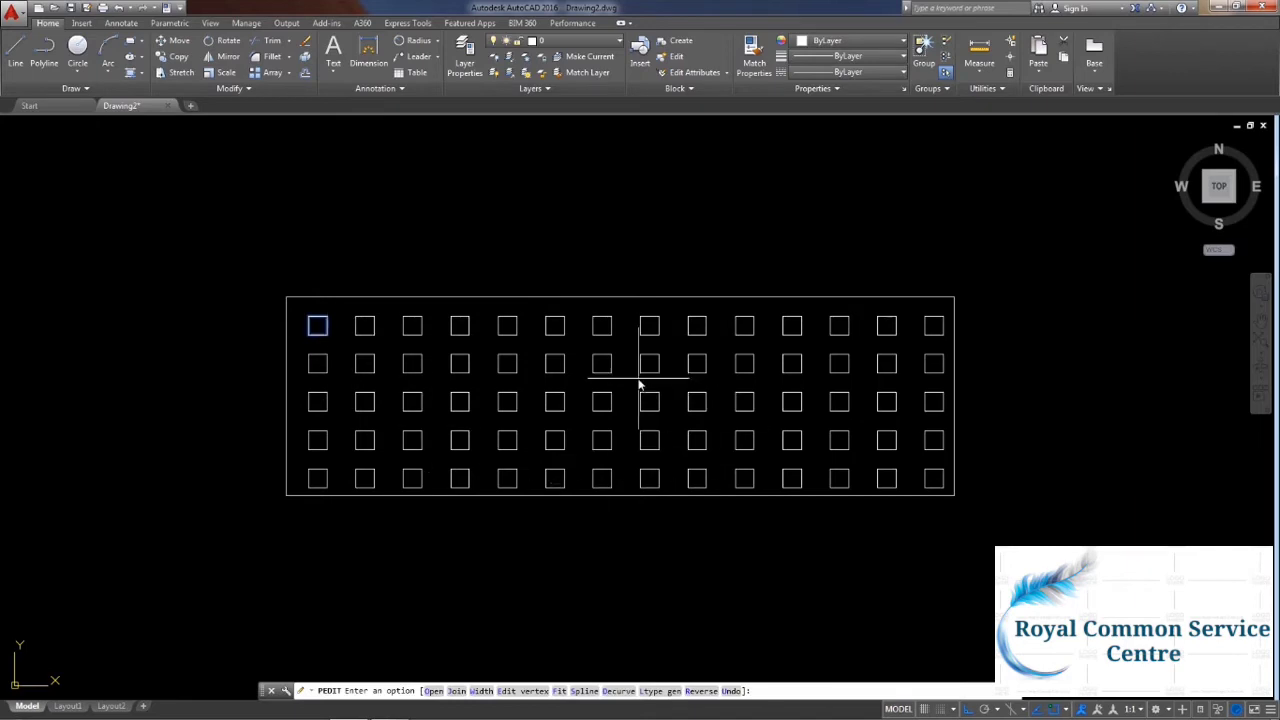
key(Escape)
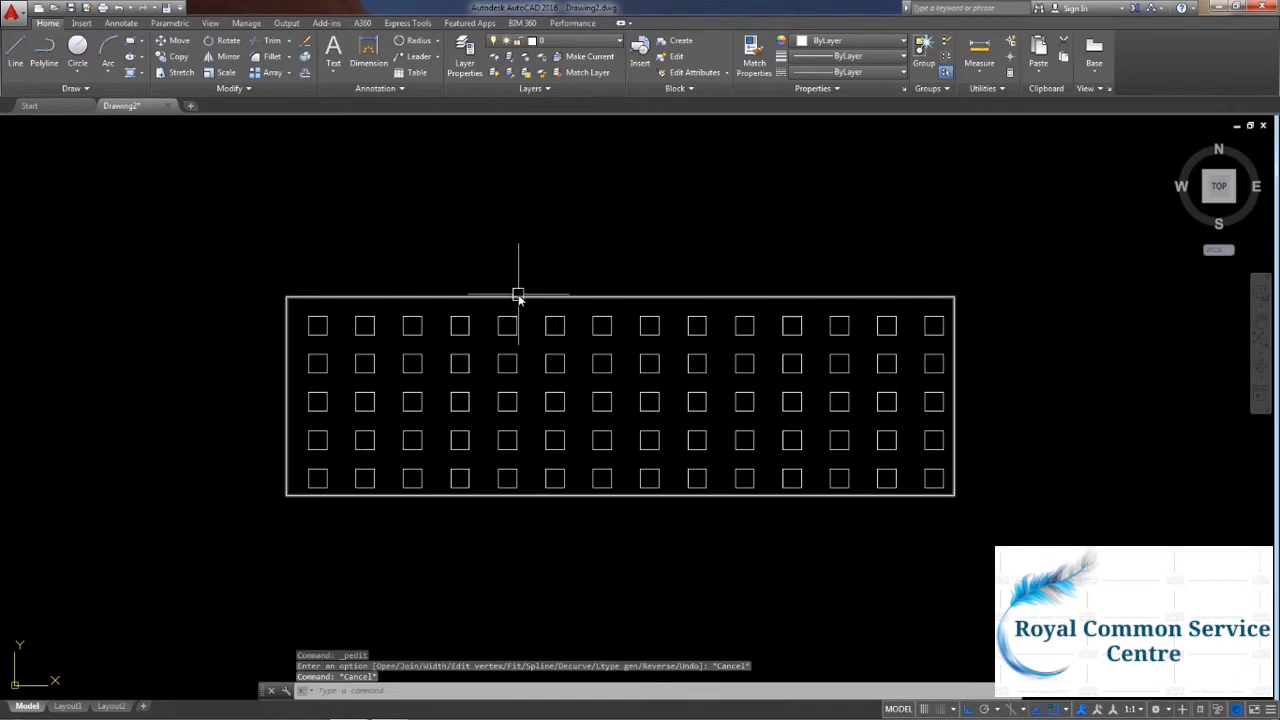
click(140, 228)
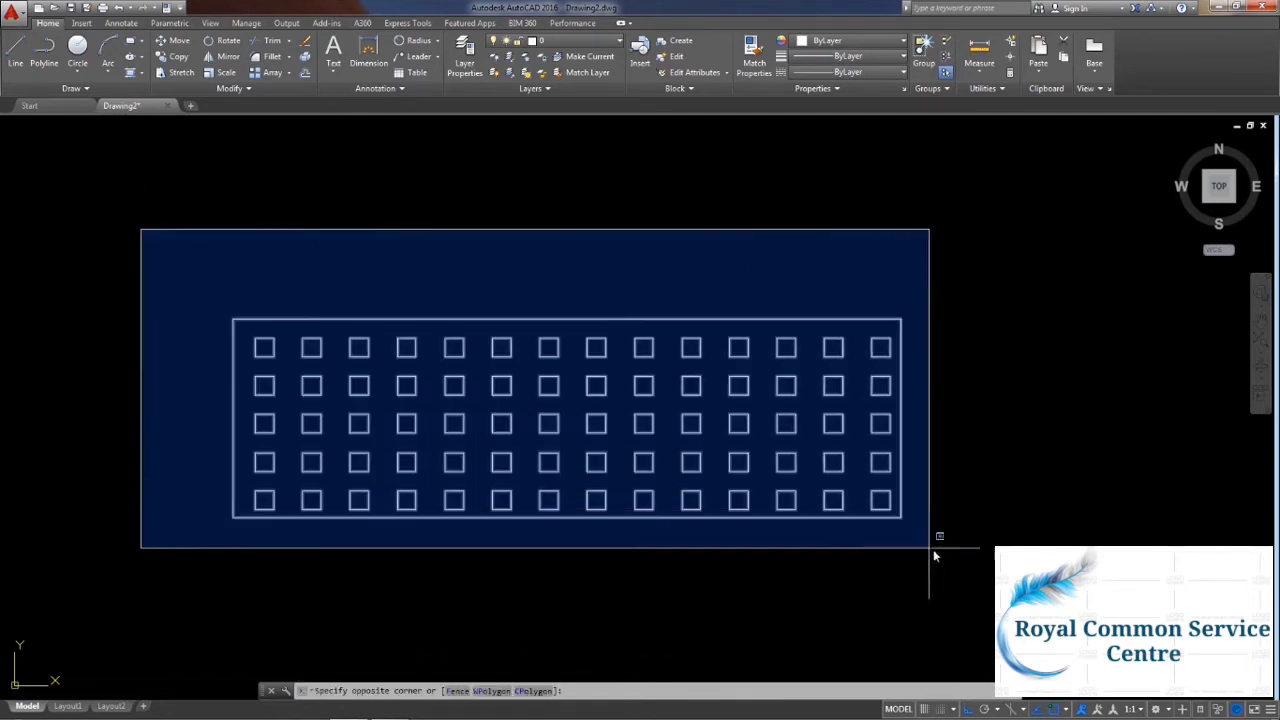
click(933, 549)
key(Delete)
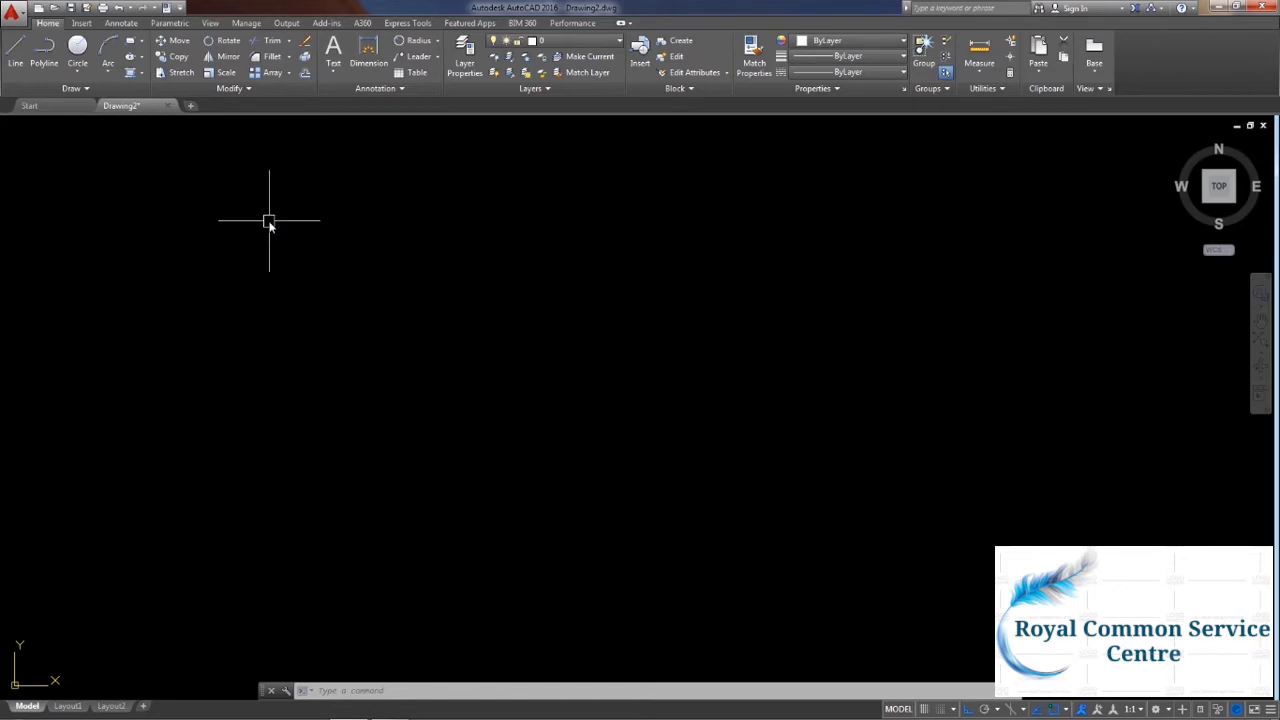
Draw a large circle in the middle of the drawing area.
click(287, 74)
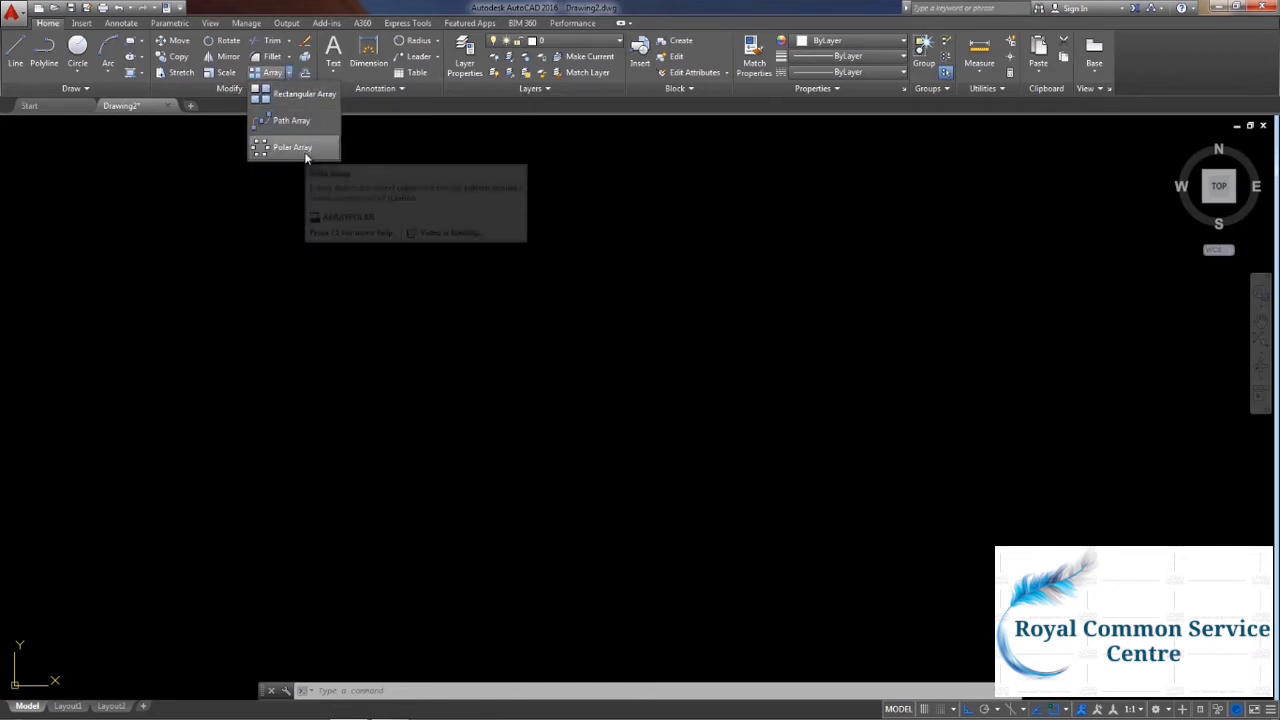
click(258, 262)
click(249, 229)
key(Escape)
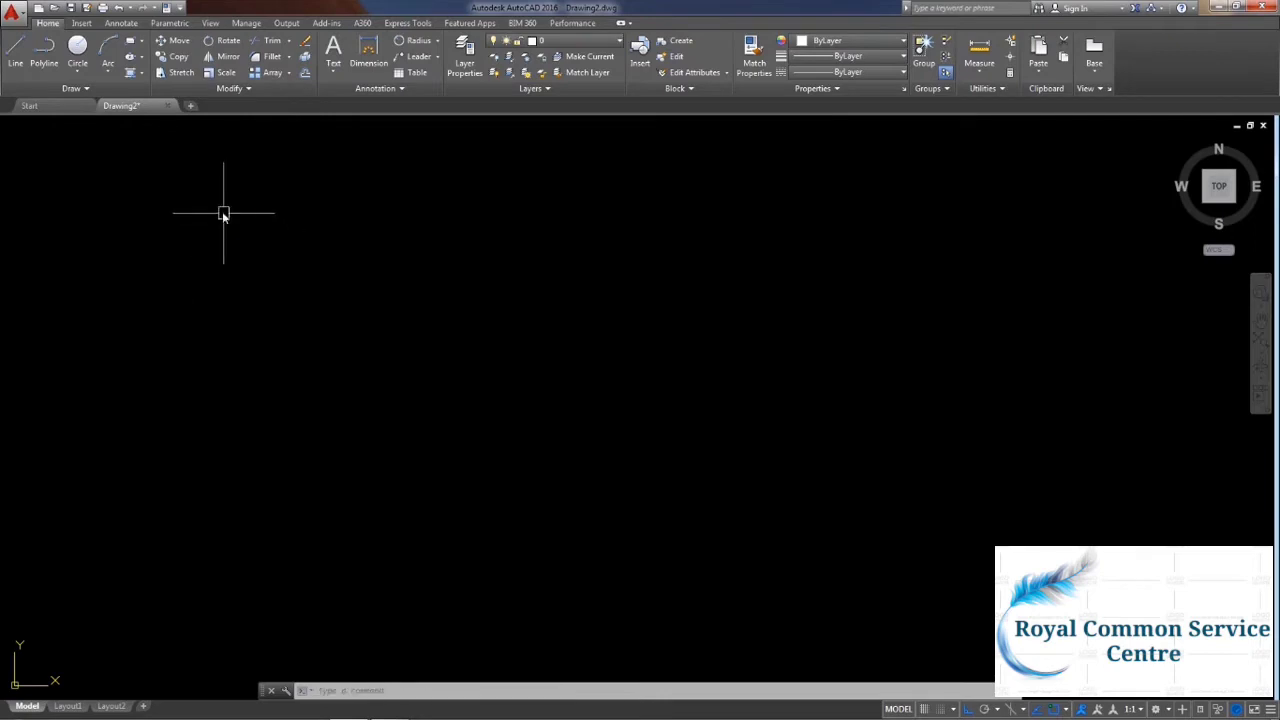
click(77, 50)
click(617, 396)
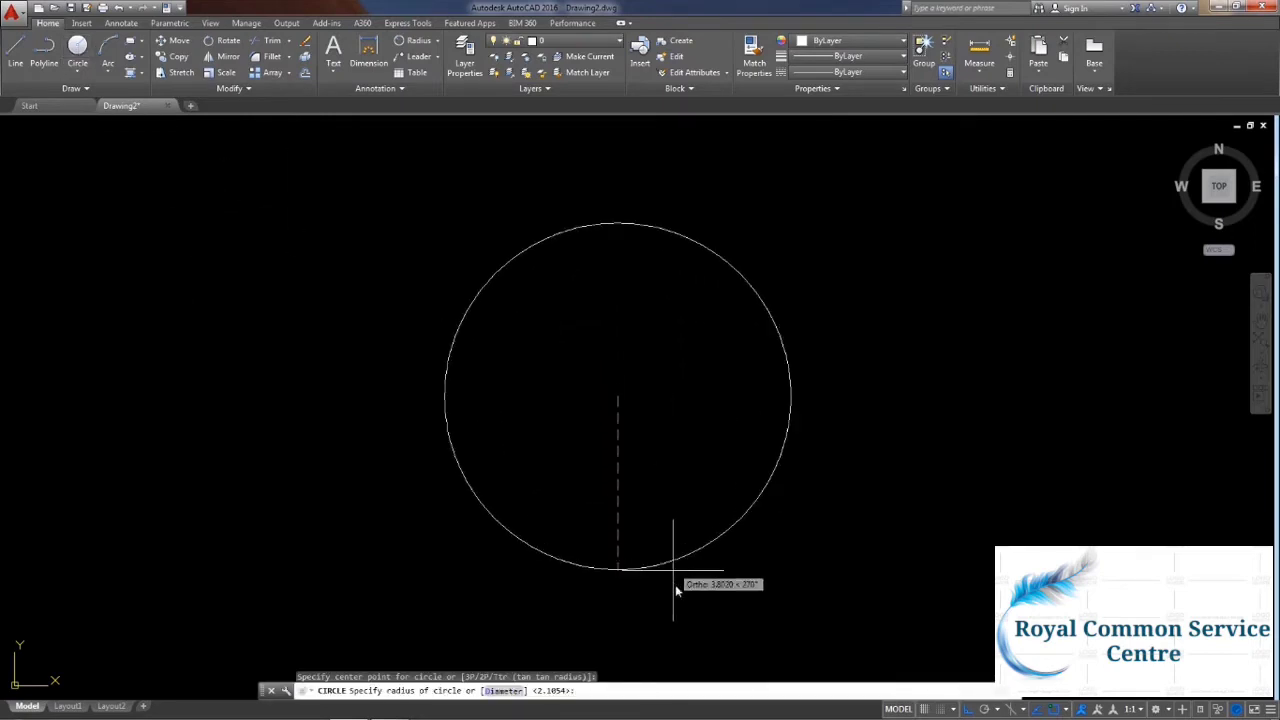
click(671, 587)
Draw a small circle just inside the large circle's top edge.
click(80, 52)
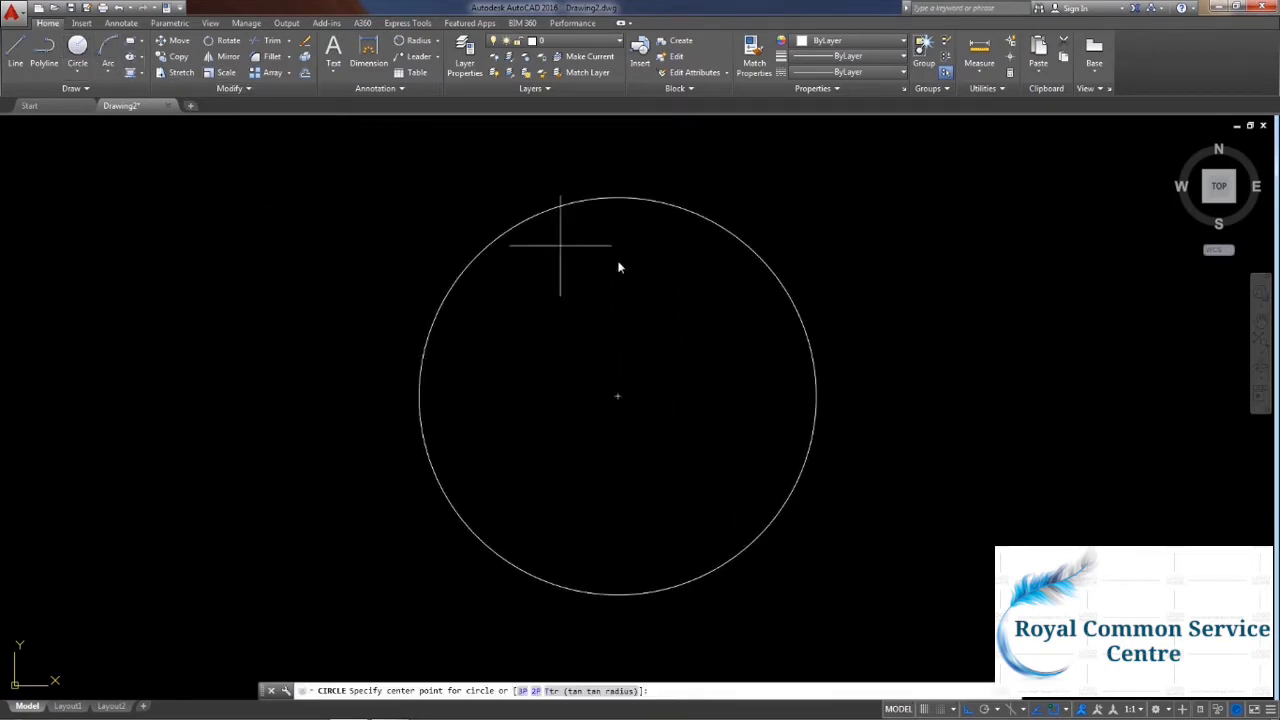
click(621, 228)
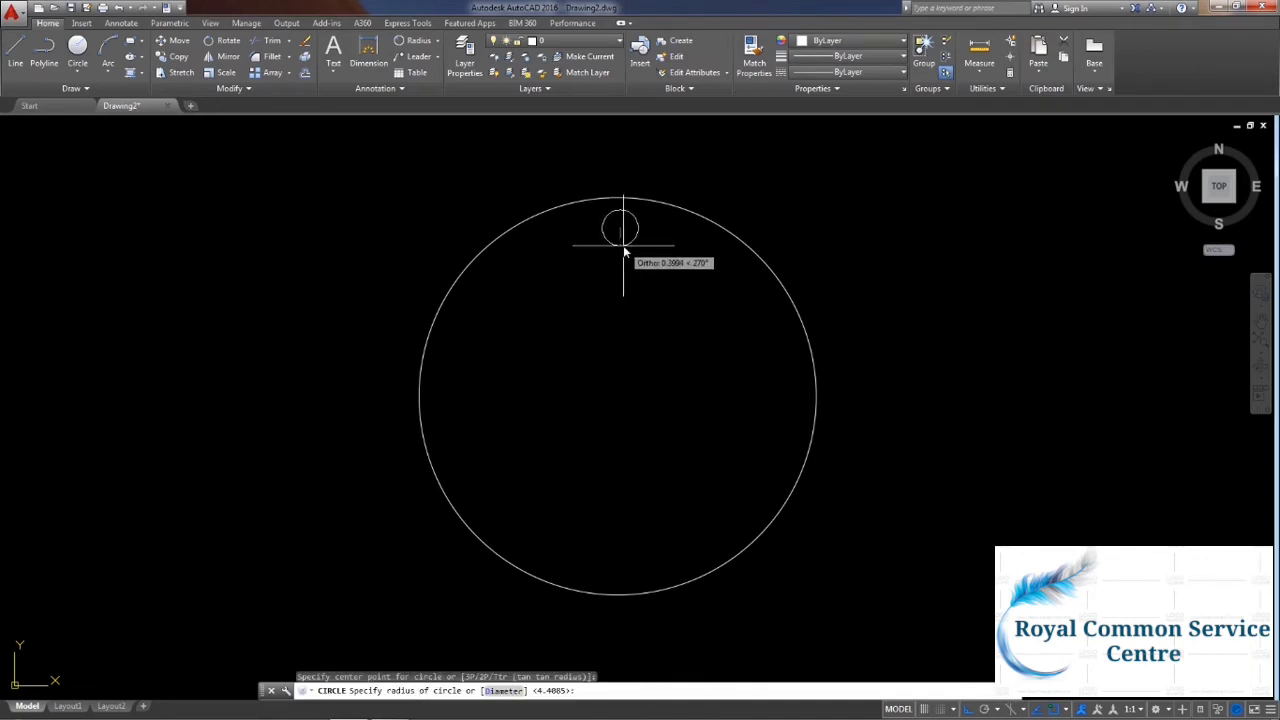
click(623, 247)
middle_drag(694, 334, 683, 334)
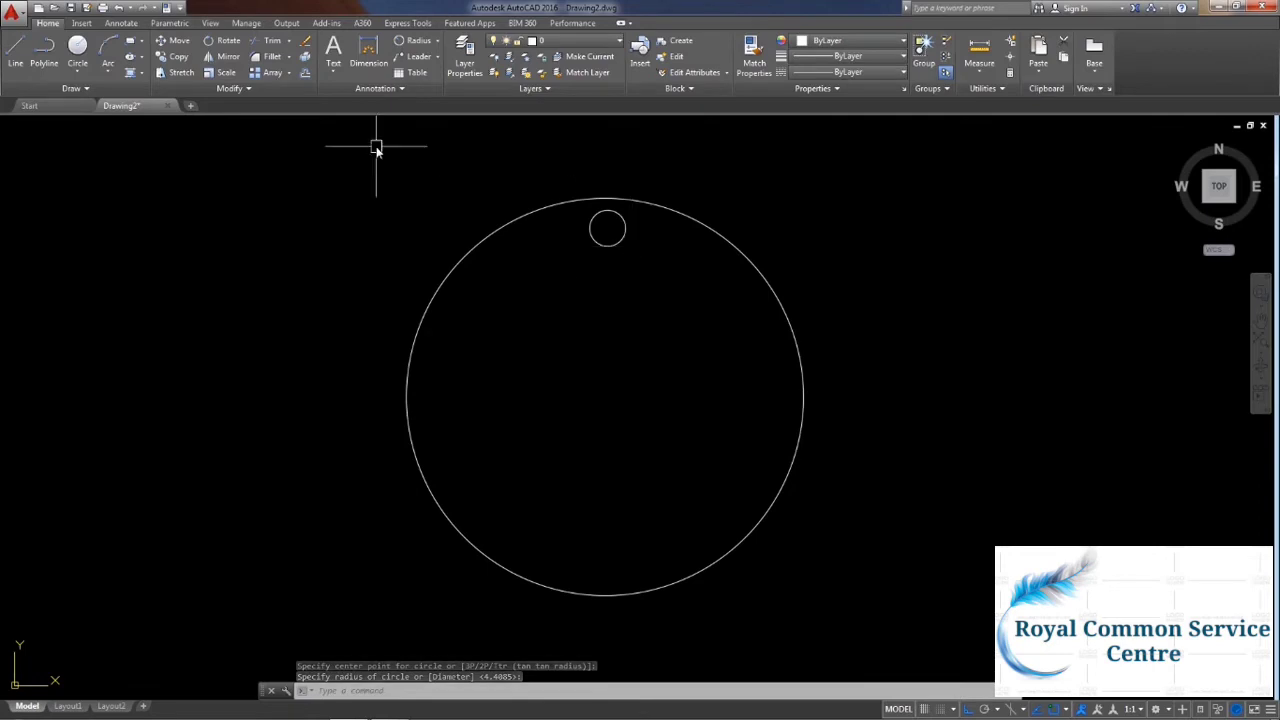
click(287, 72)
Polar-array the small circle around the large circle's centre point.
click(288, 145)
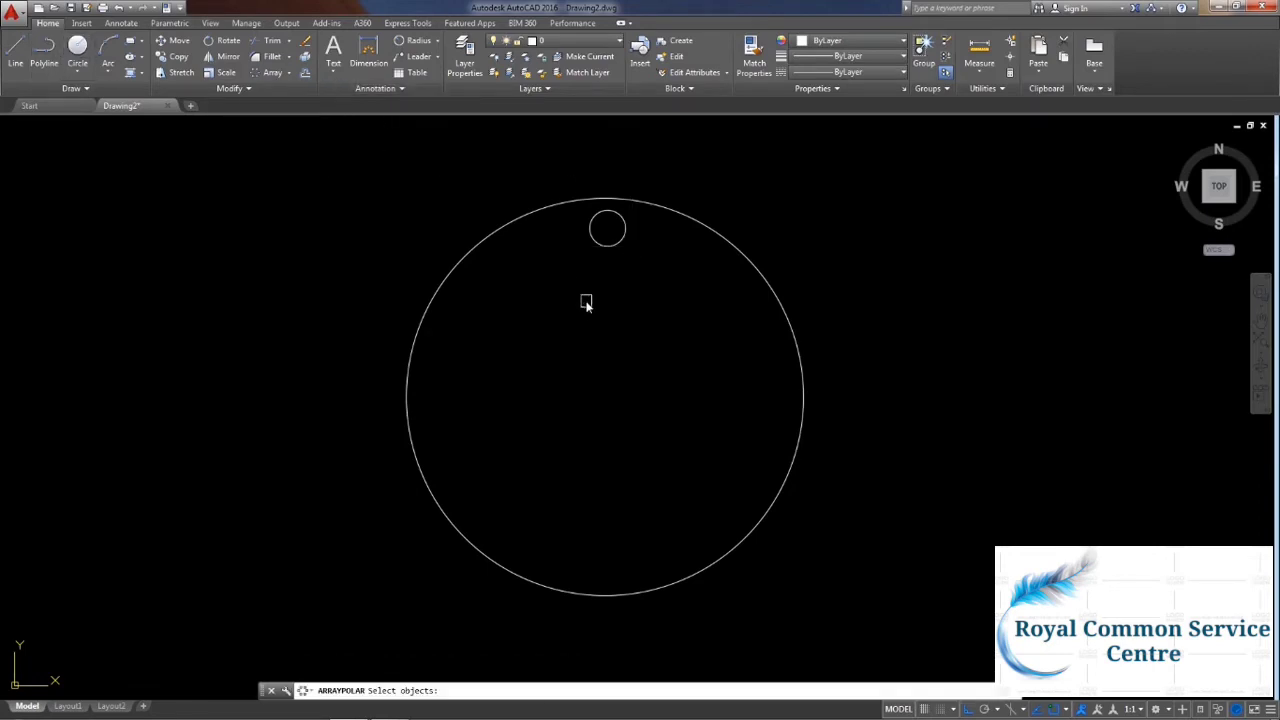
click(606, 244)
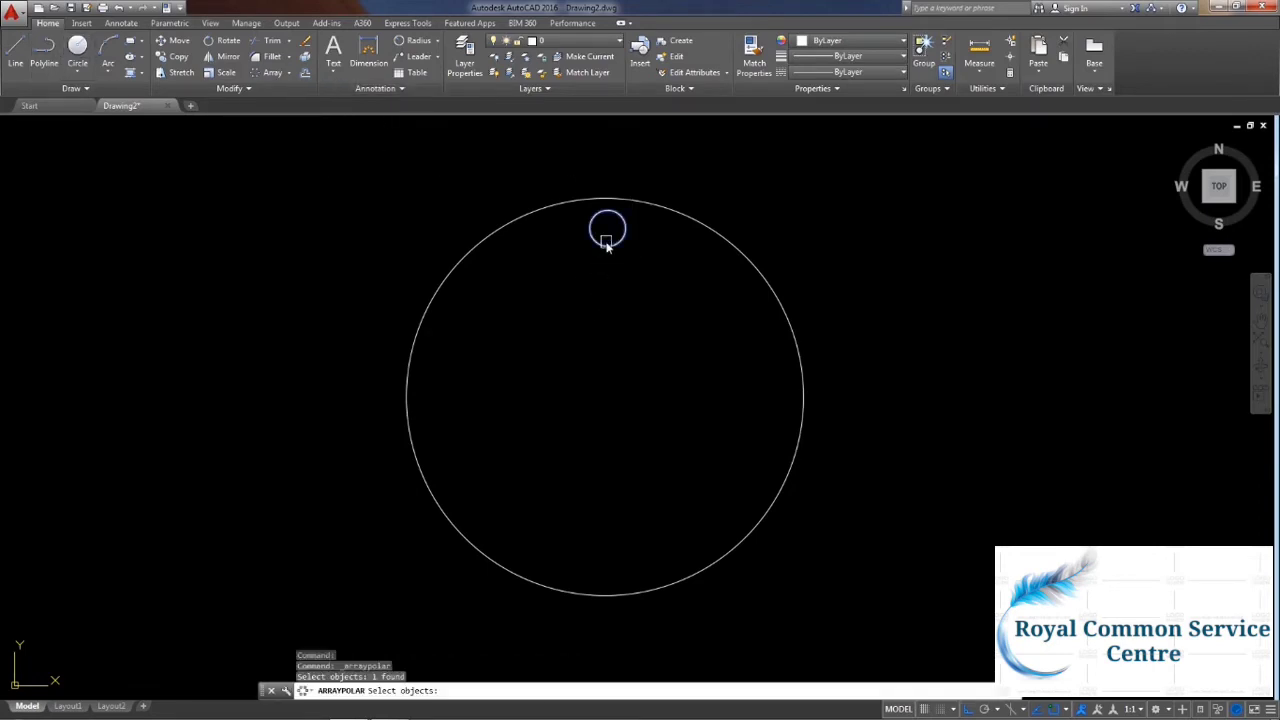
key(Return)
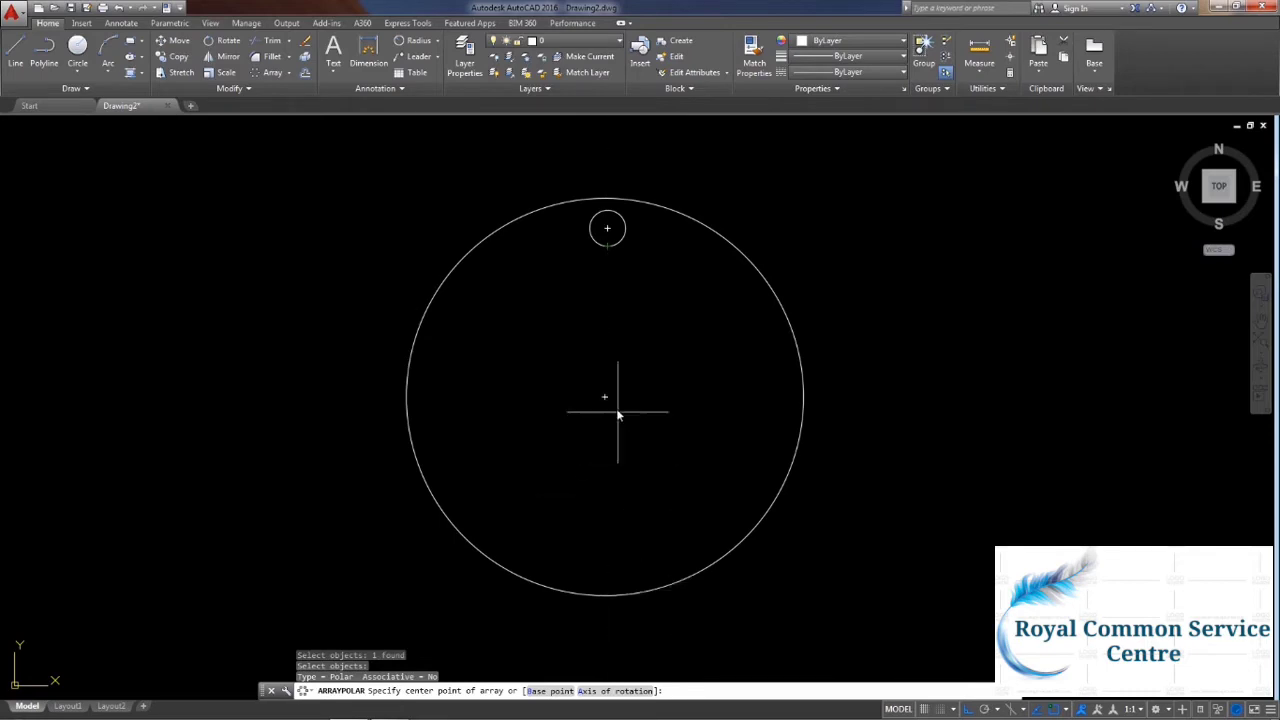
click(604, 397)
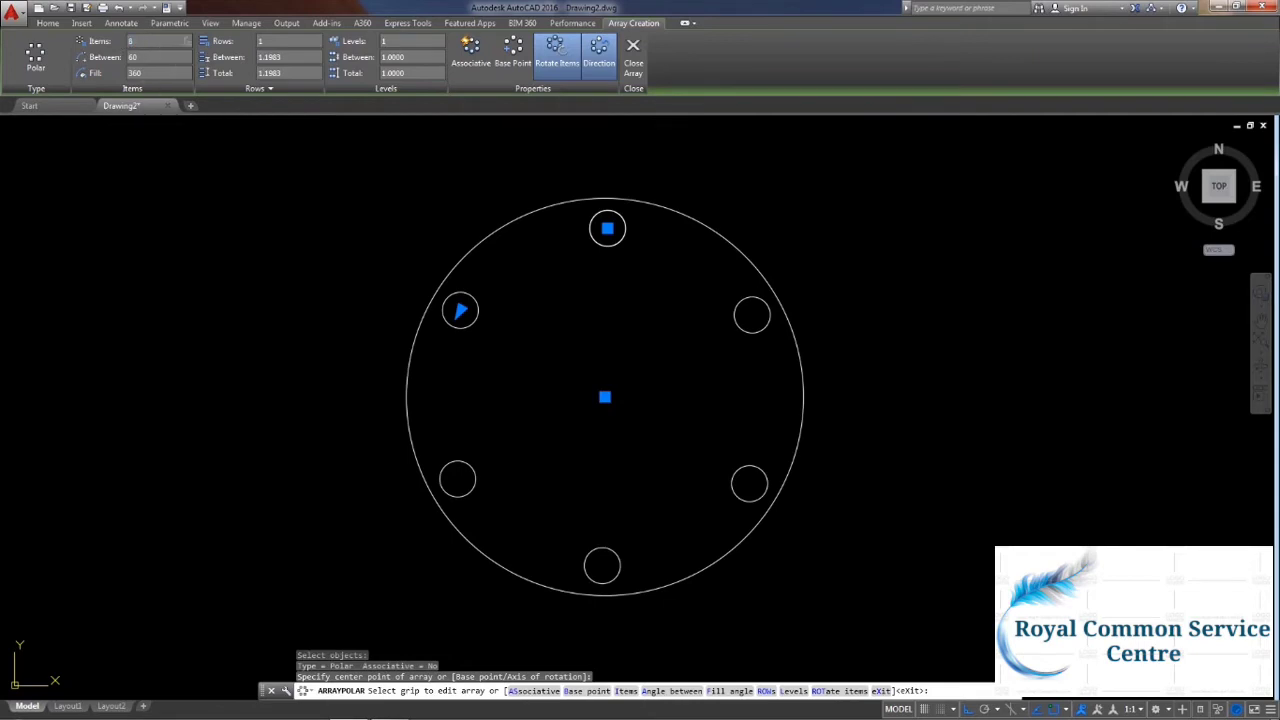
Set 45° between items for eight circles, try 2 rows, then return to 1 row.
key(Return)
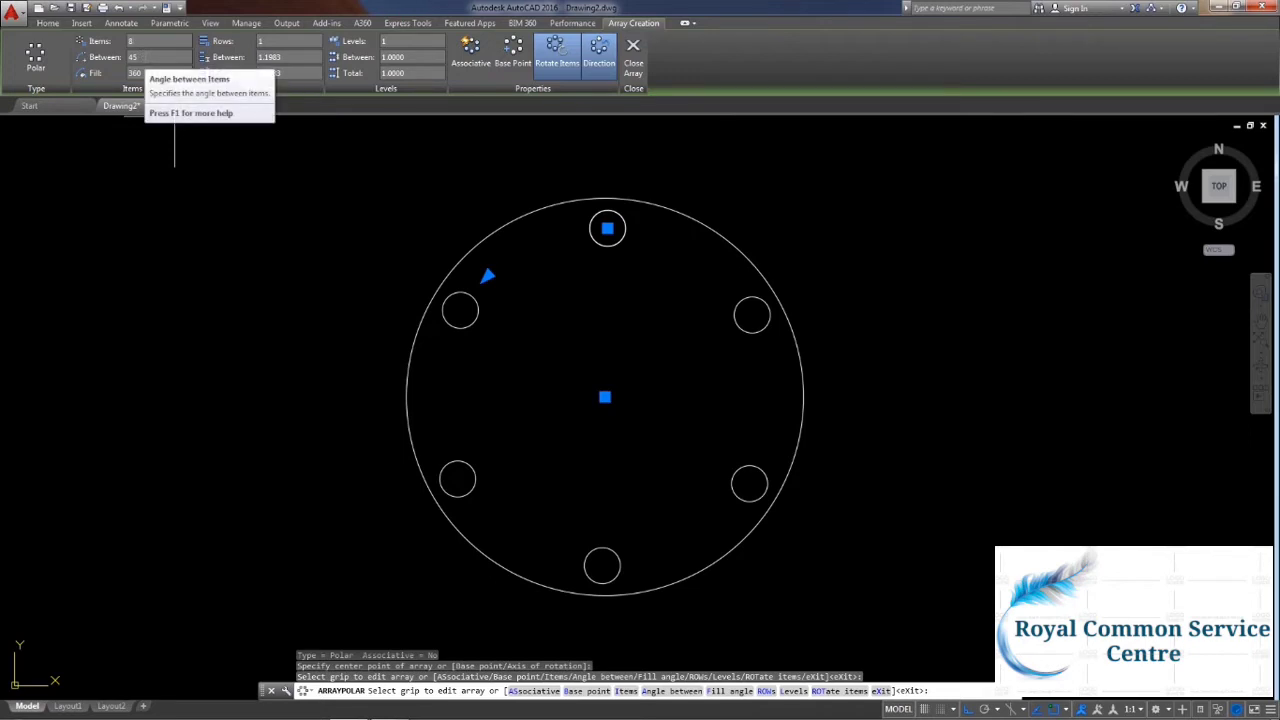
key(Tab)
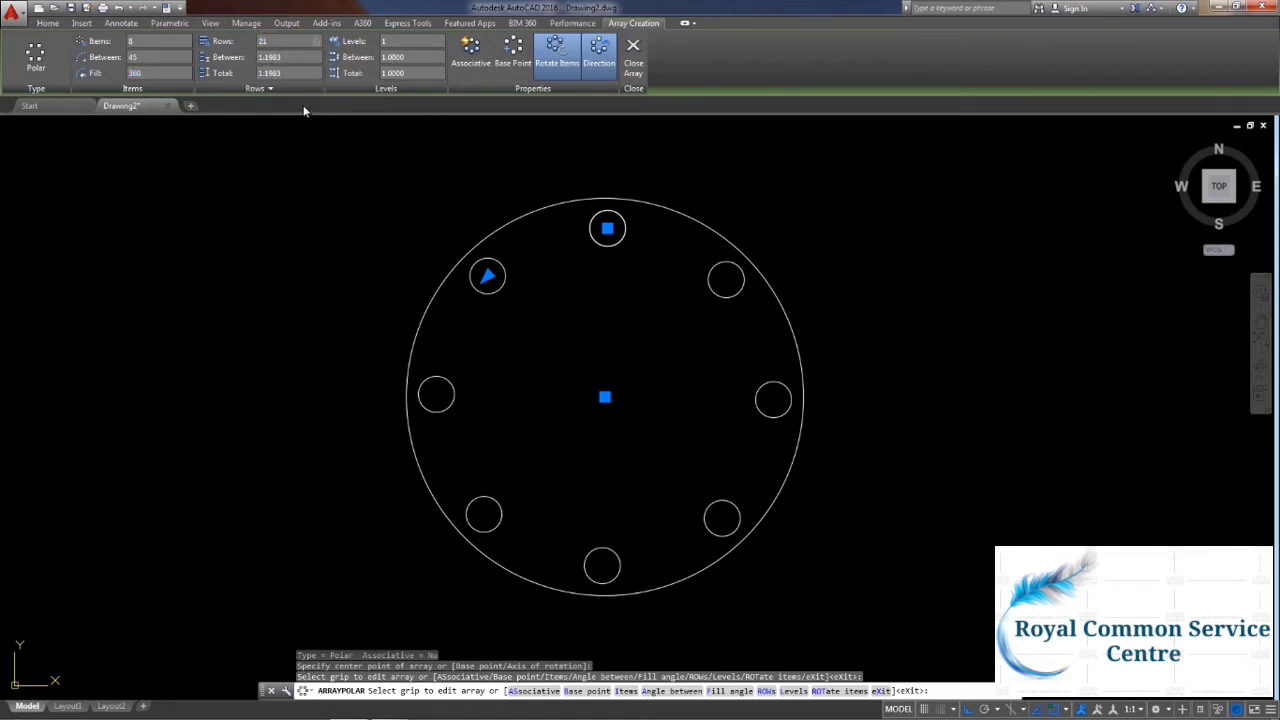
key(Return)
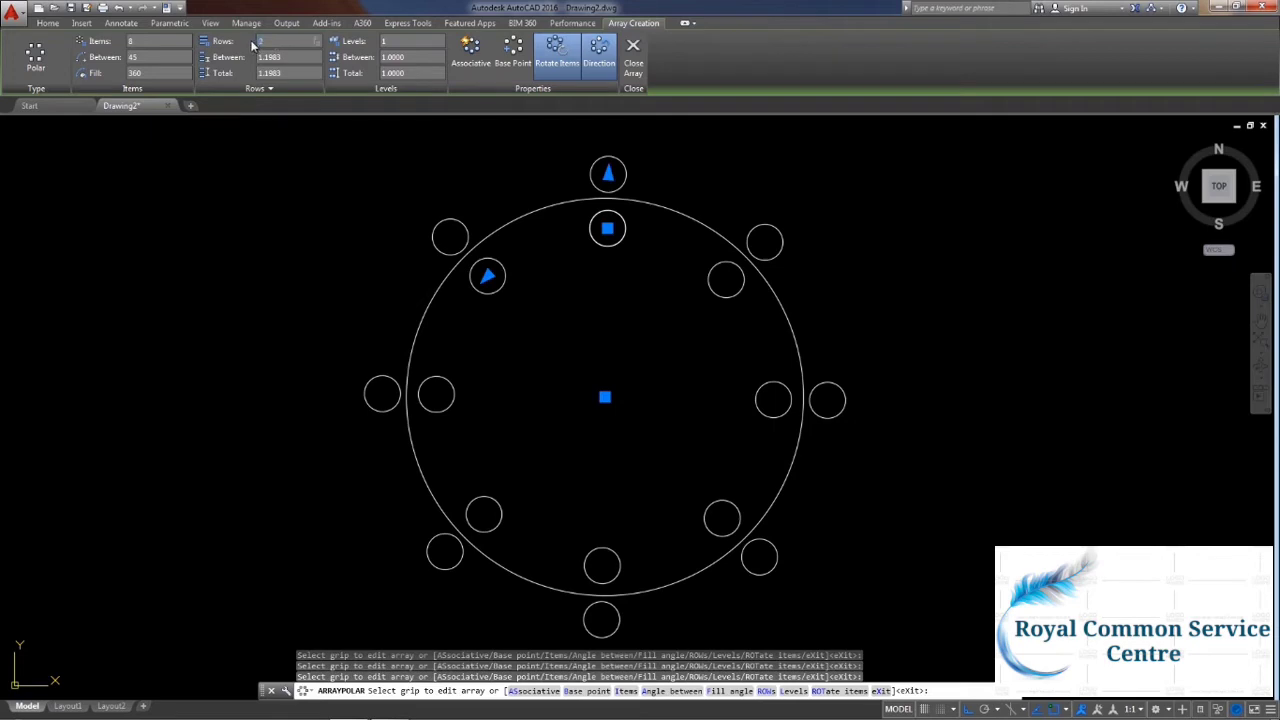
text(1)
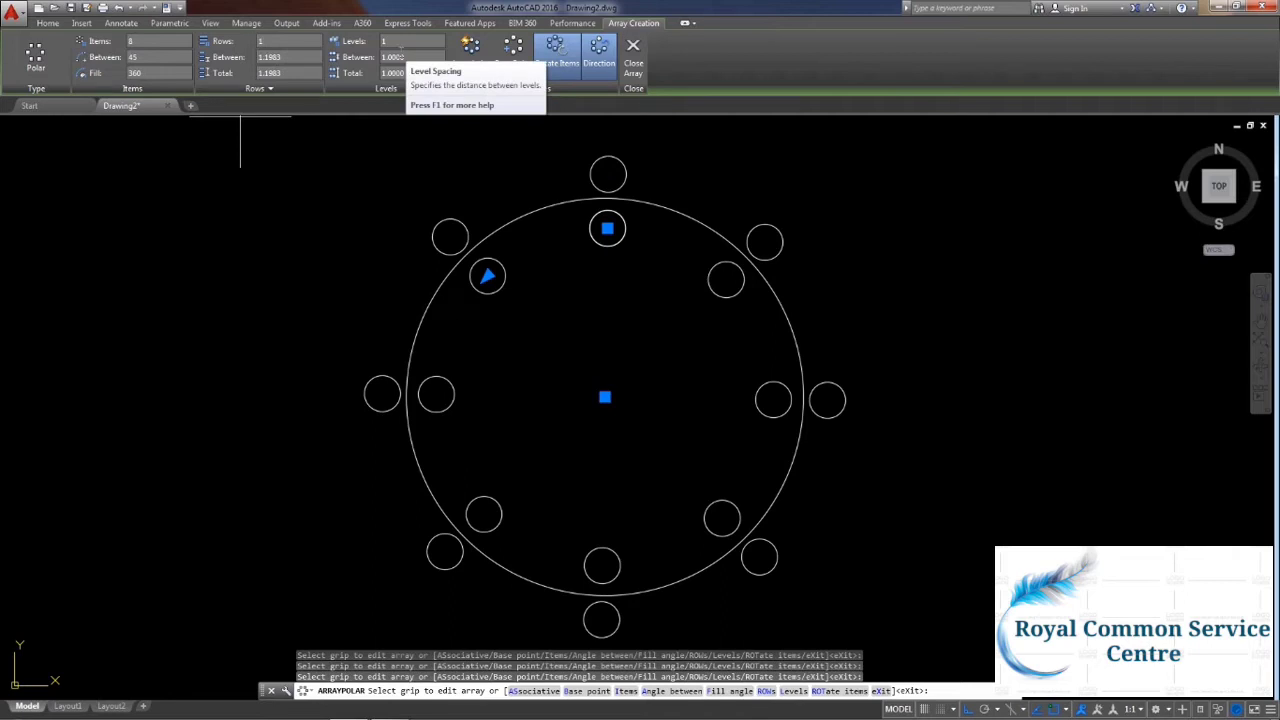
click(376, 41)
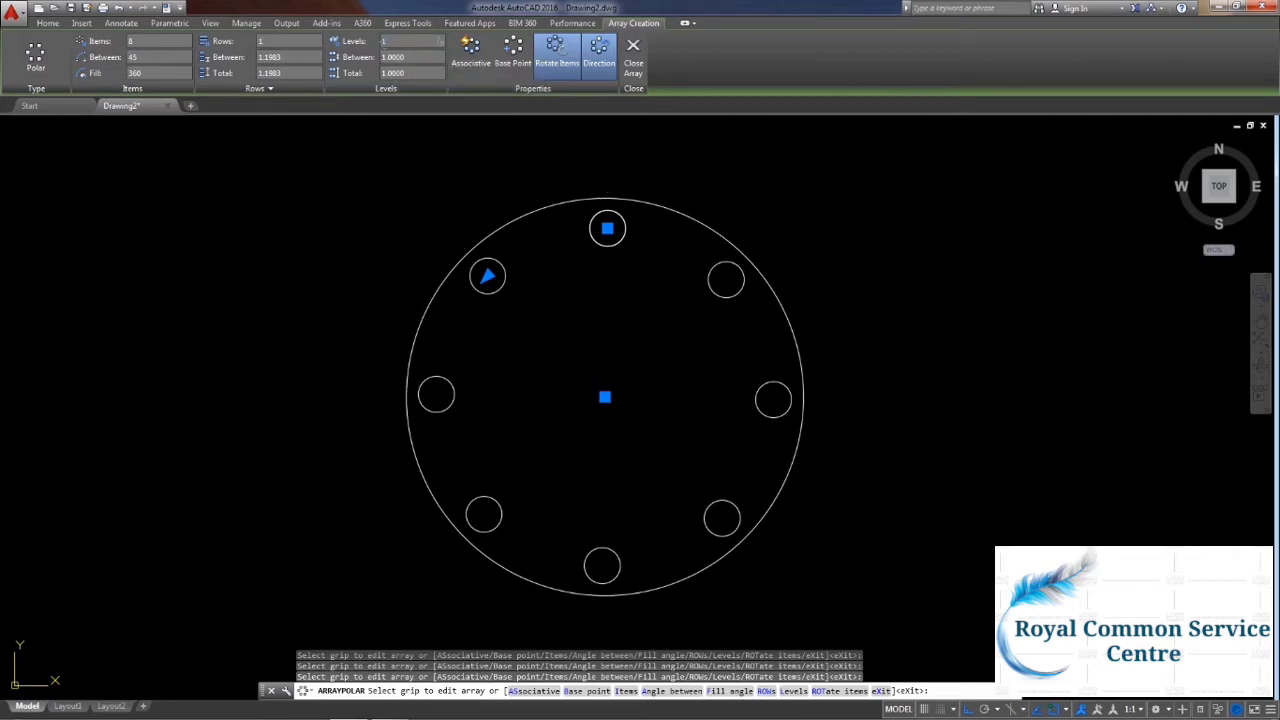
Give the polar array 2 levels and a 270° fill angle.
text(2)
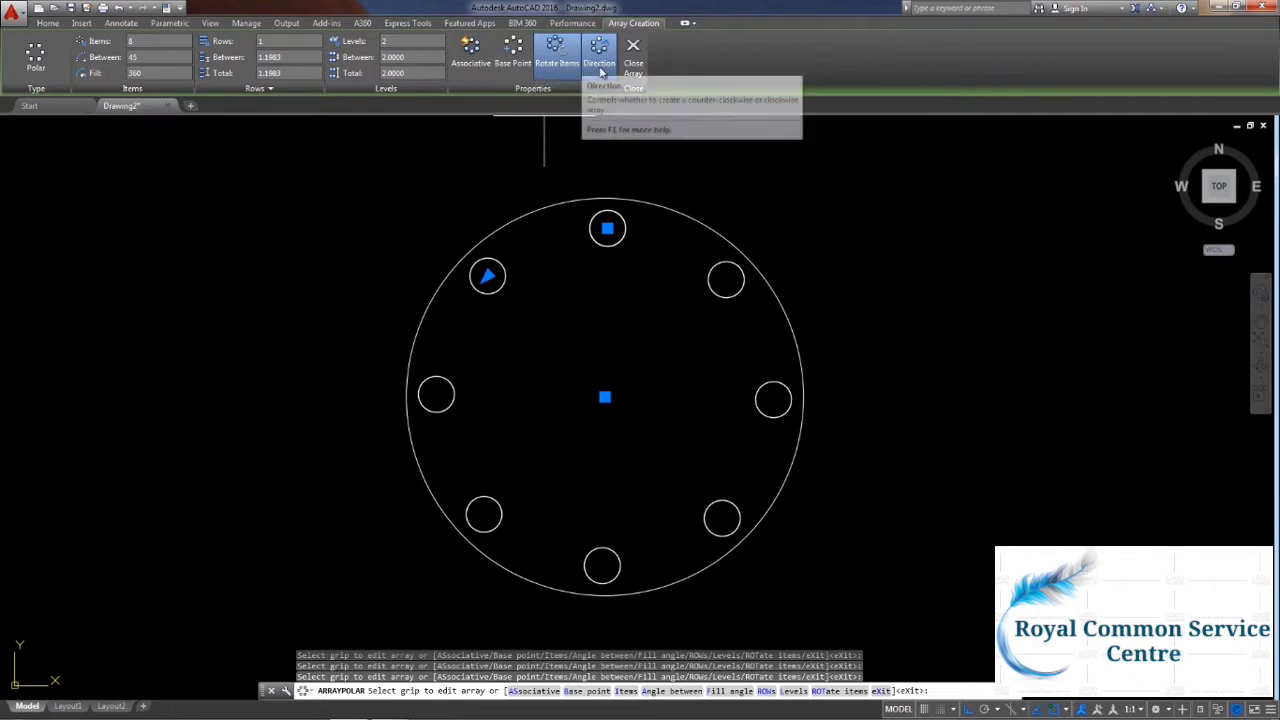
click(600, 70)
click(600, 68)
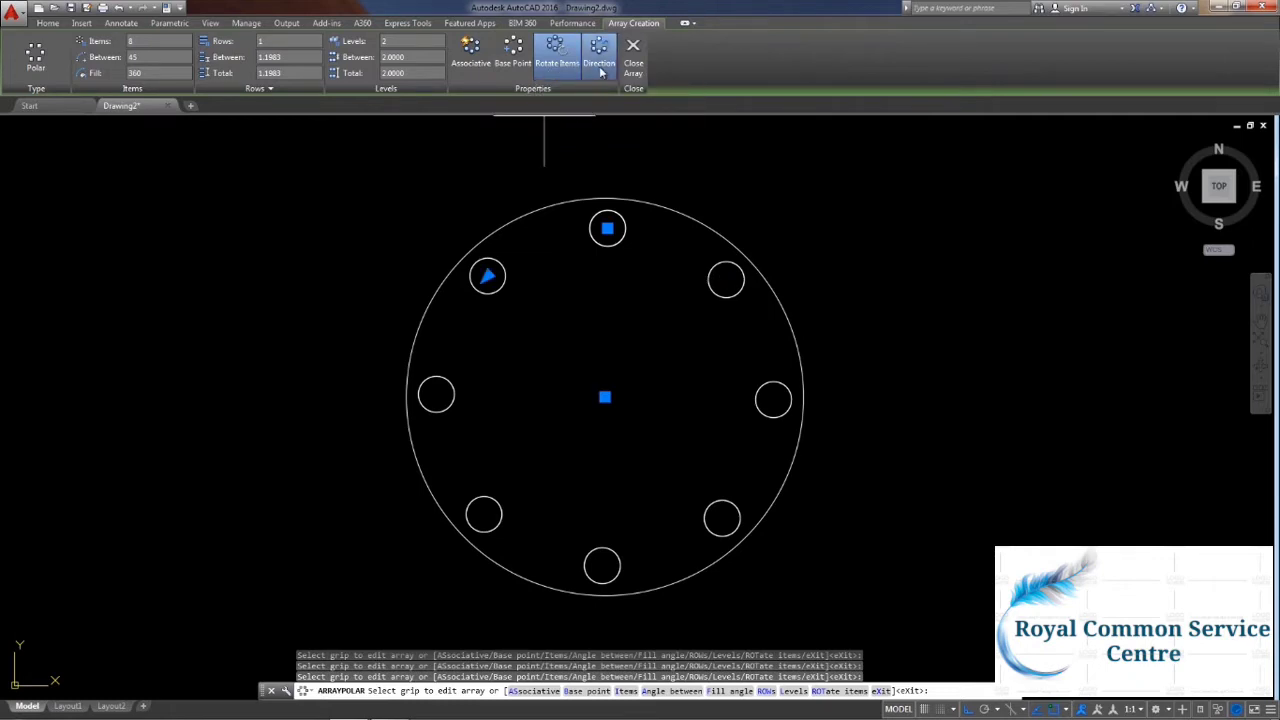
click(92, 70)
text(27)
text(0)
key(Return)
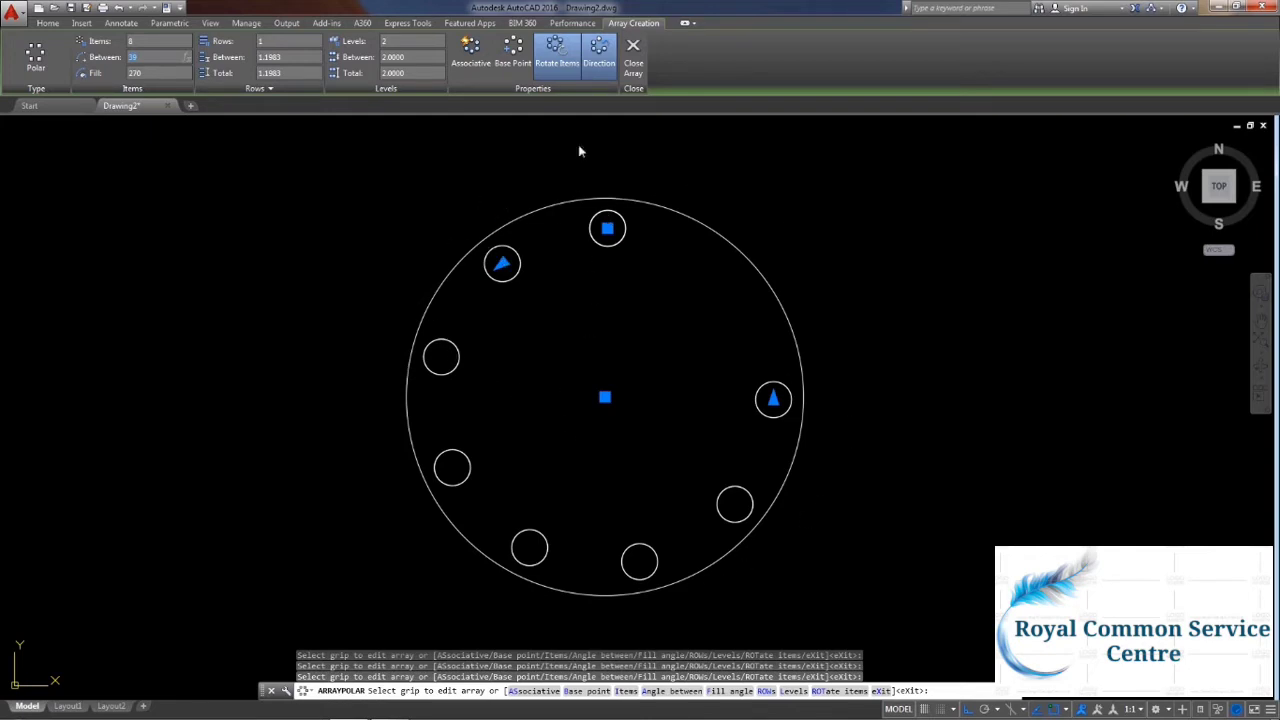
Toggle the array direction back and forth, then close the array.
click(598, 58)
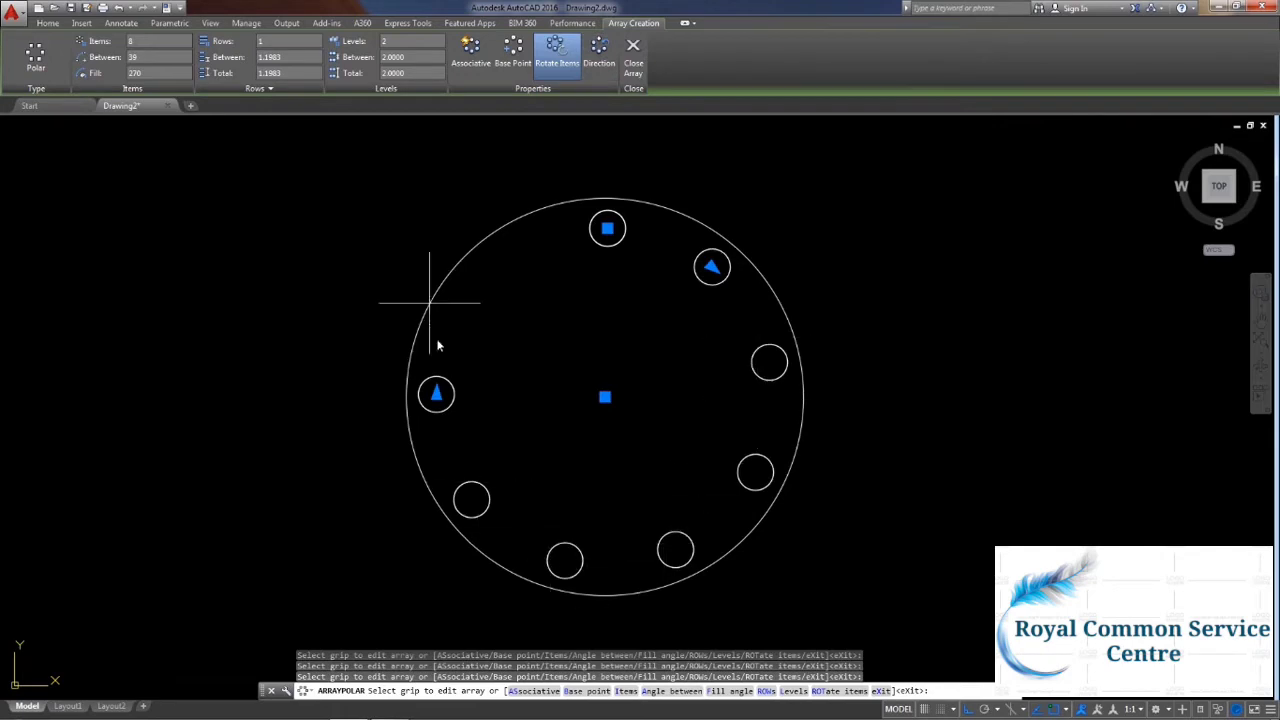
click(598, 58)
click(598, 58)
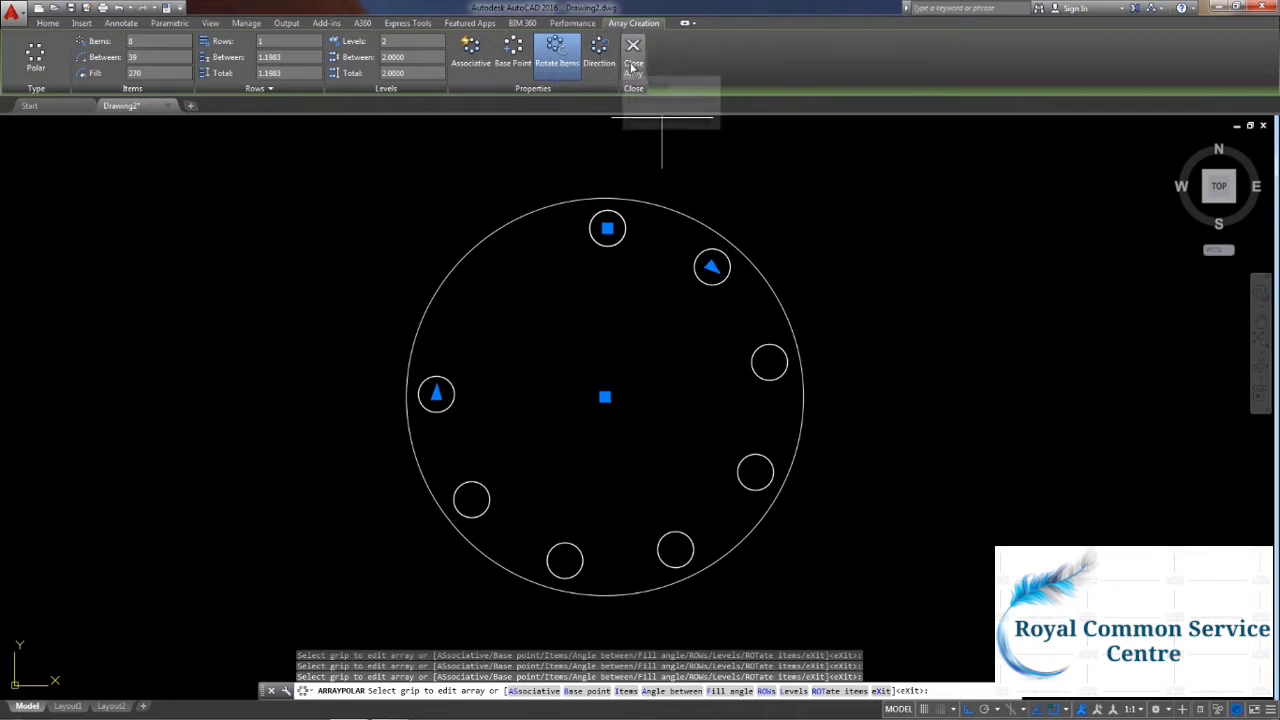
click(632, 65)
Window-select and erase the flange drawing.
middle_drag(675, 390, 480, 366)
click(650, 553)
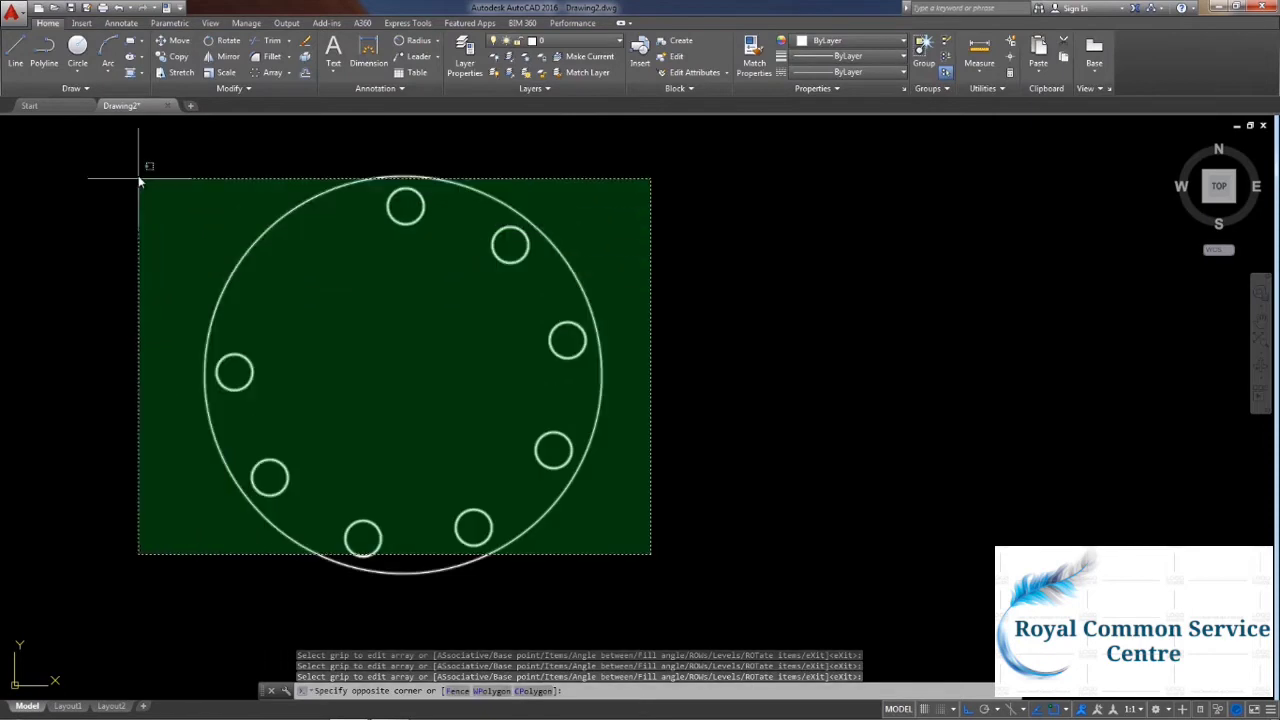
click(137, 177)
key(Delete)
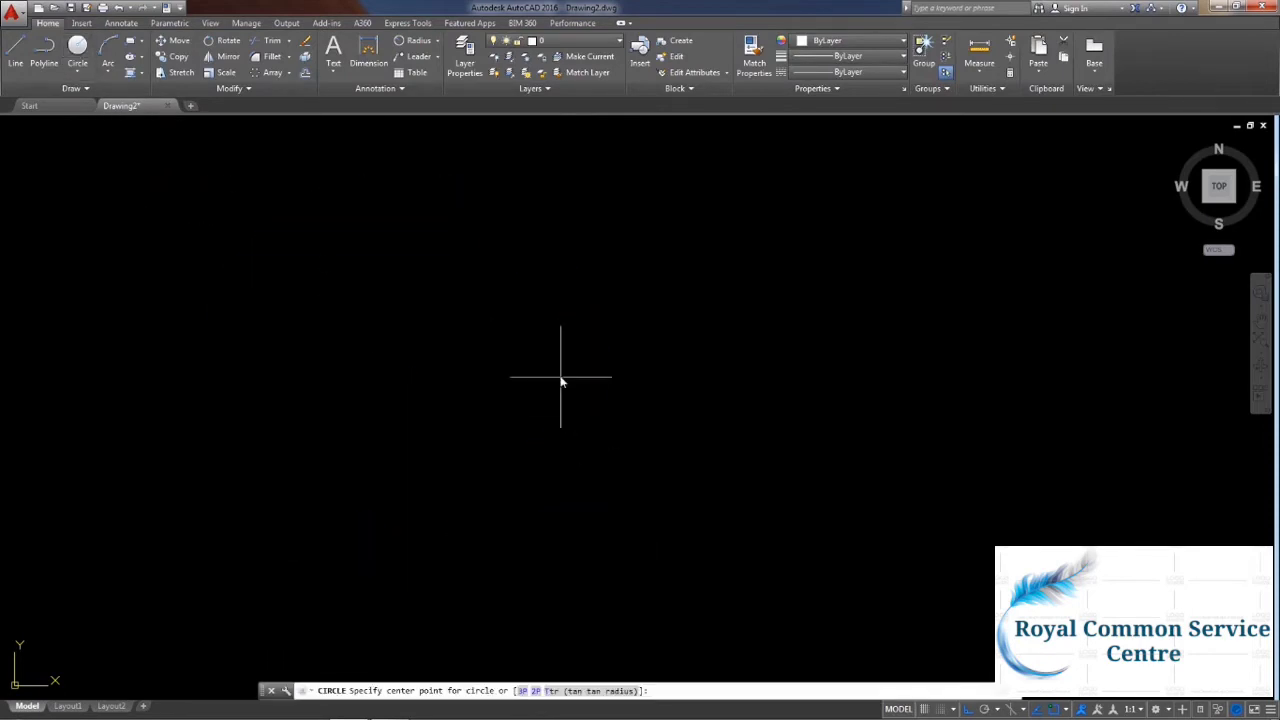
Draw a new circle mid-screen and shrink its radius with its grip.
click(560, 374)
click(599, 497)
click(560, 502)
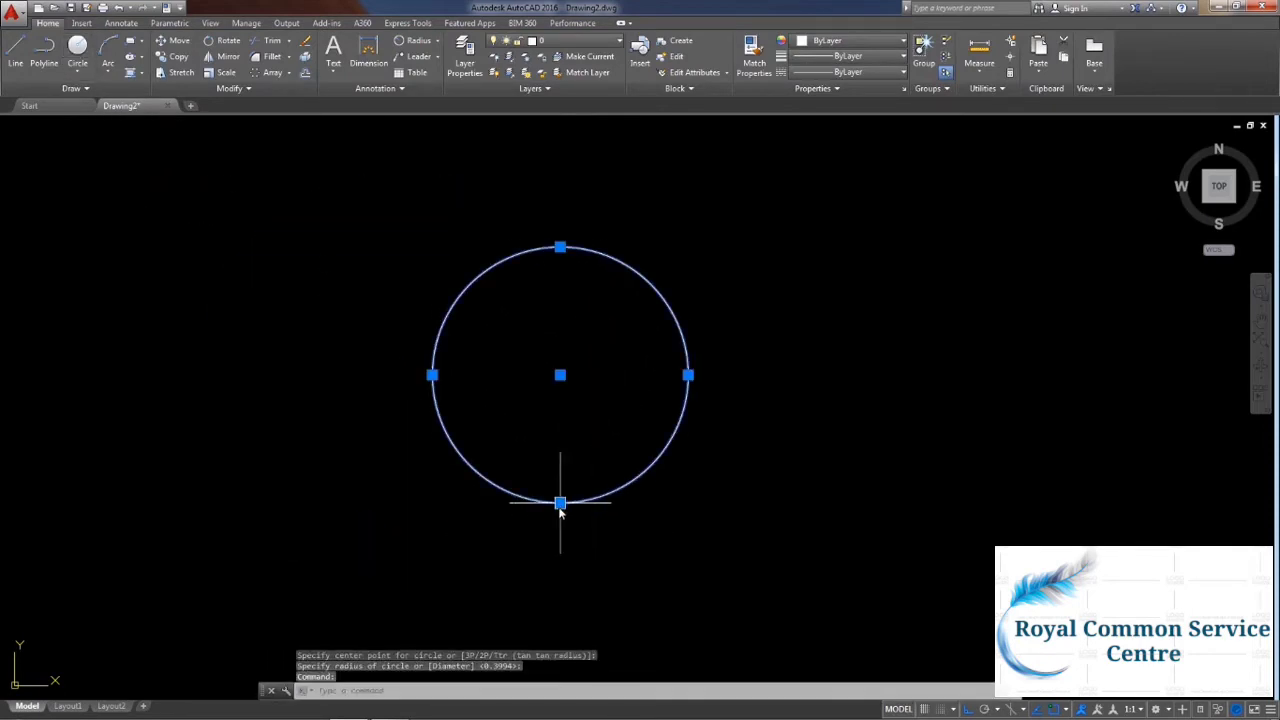
click(560, 502)
click(545, 440)
scroll(533, 340, up, 4)
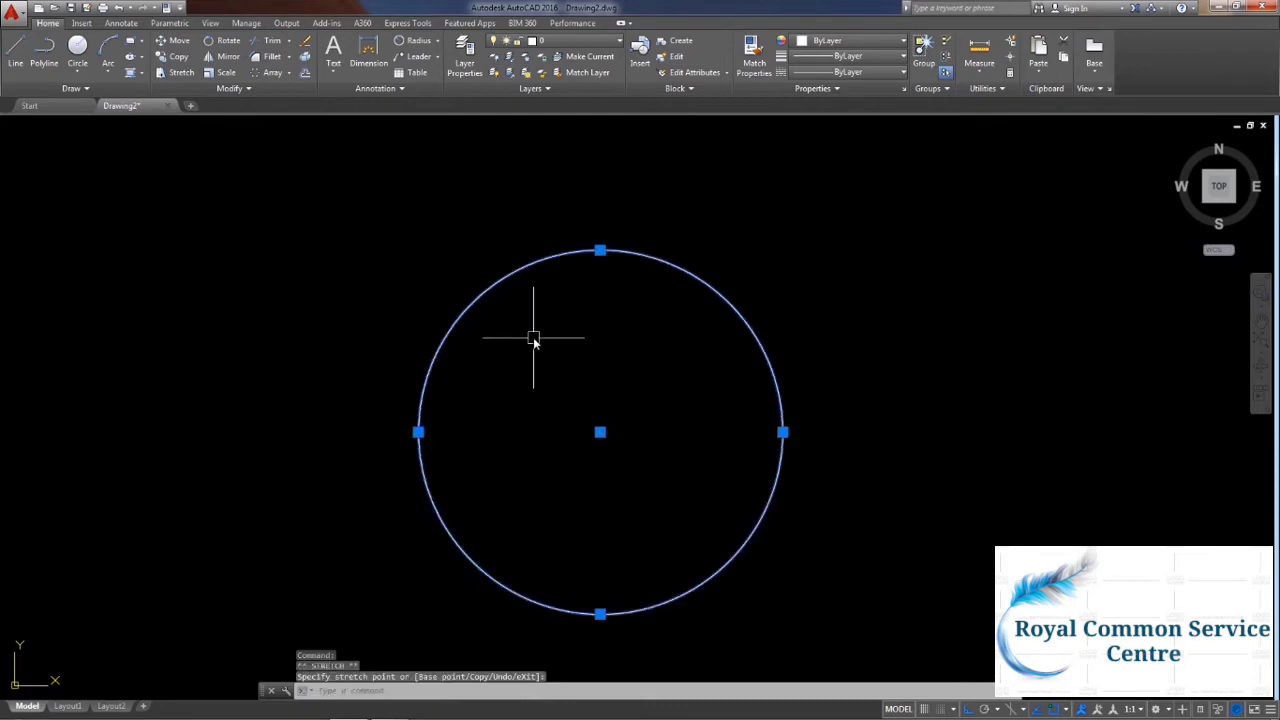
middle_drag(531, 337, 511, 423)
key(Escape)
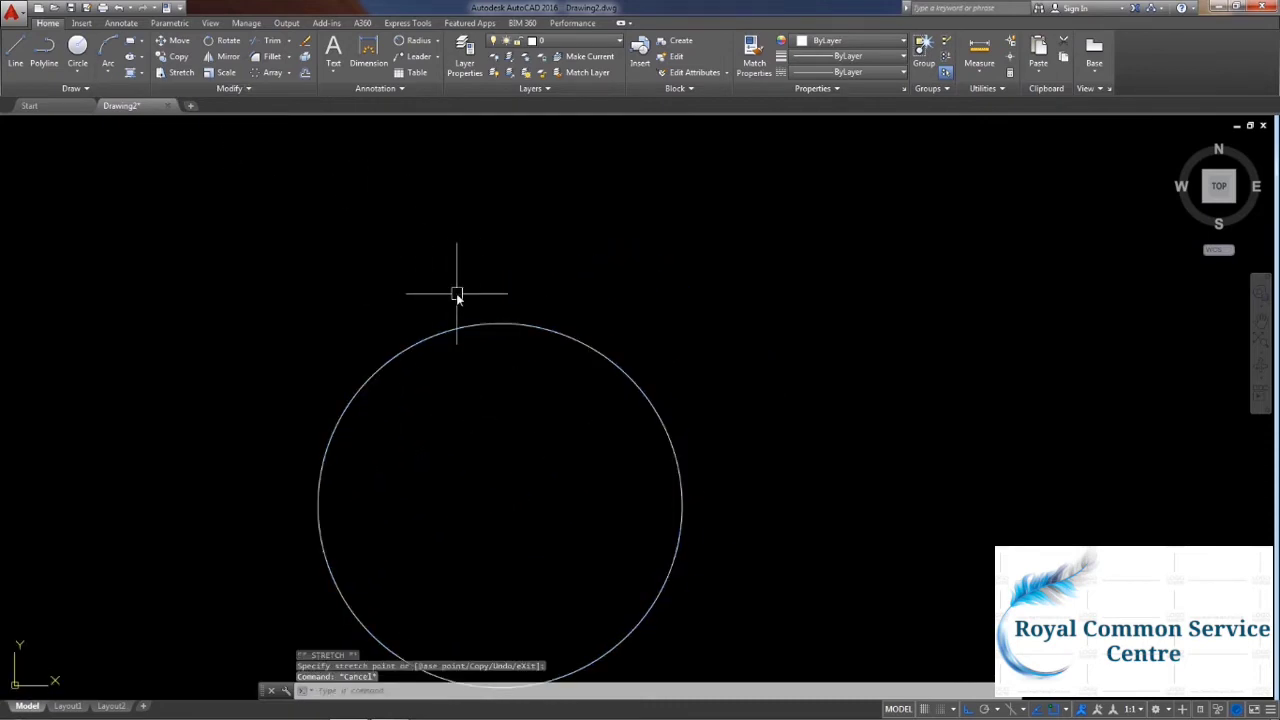
middle_drag(457, 286, 526, 246)
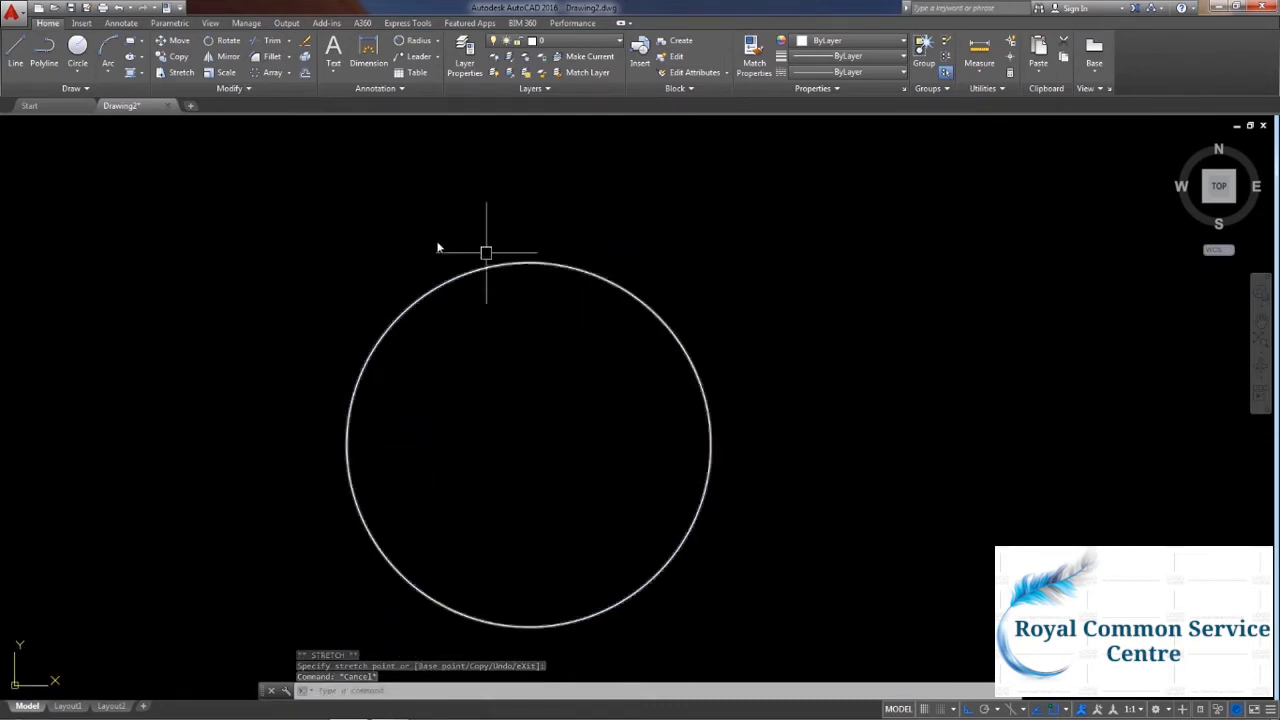
Draw a small rectangle above the circle and cap its top with an arc.
click(130, 42)
click(512, 192)
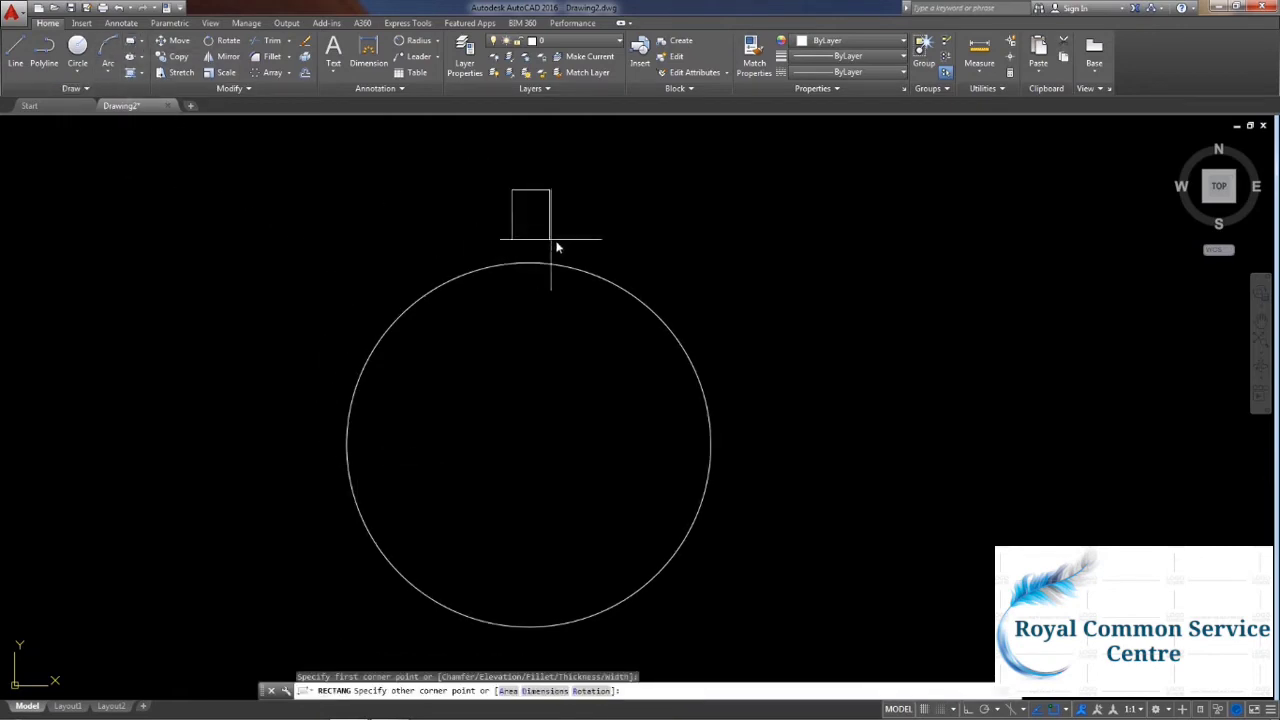
click(566, 244)
text(a)
key(Return)
click(512, 190)
click(537, 161)
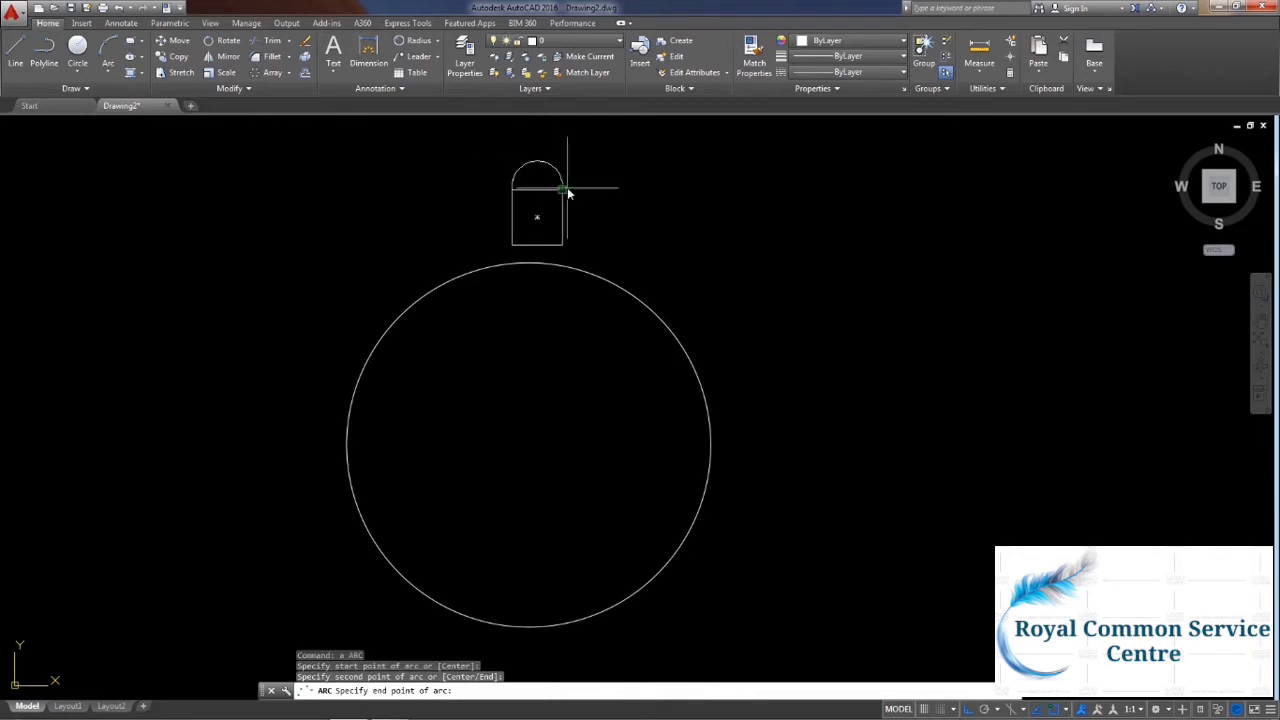
click(566, 191)
key(Escape)
click(590, 252)
Select the rectangle and arc and start a Move, then cancel it.
click(491, 170)
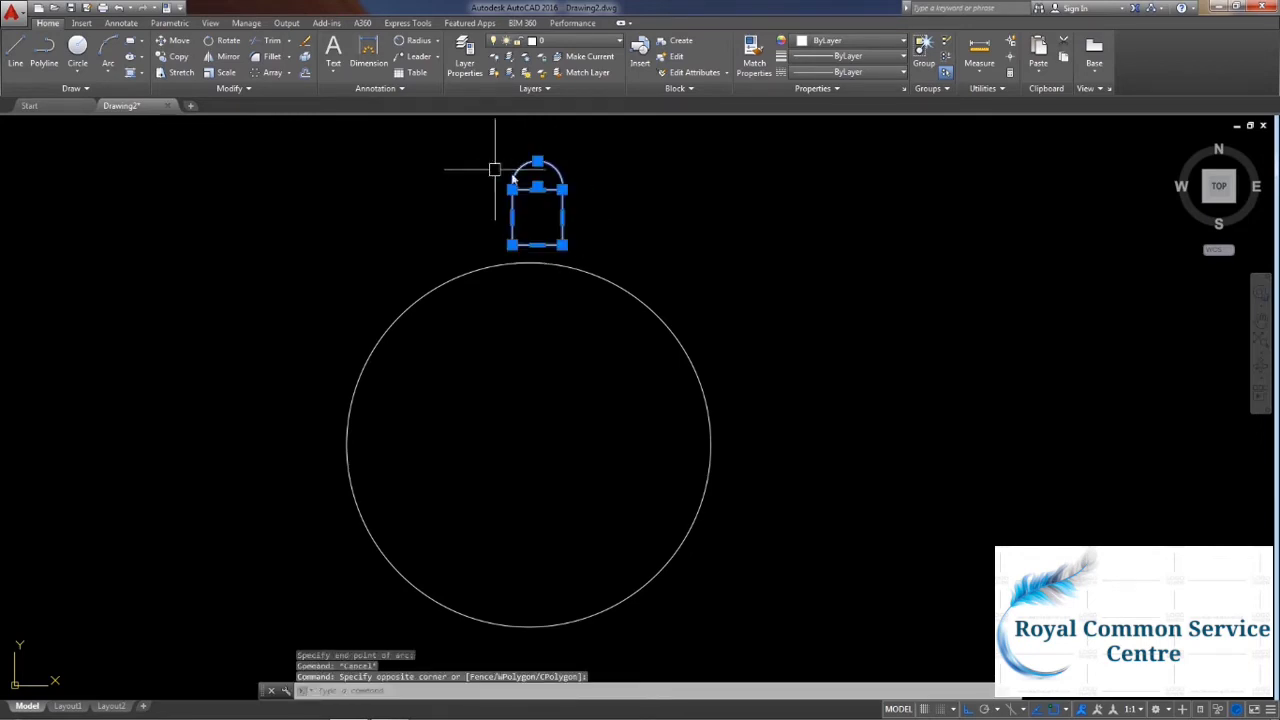
text(m)
key(Return)
scroll(523, 389, down, 2)
scroll(540, 290, up, 1)
key(Escape)
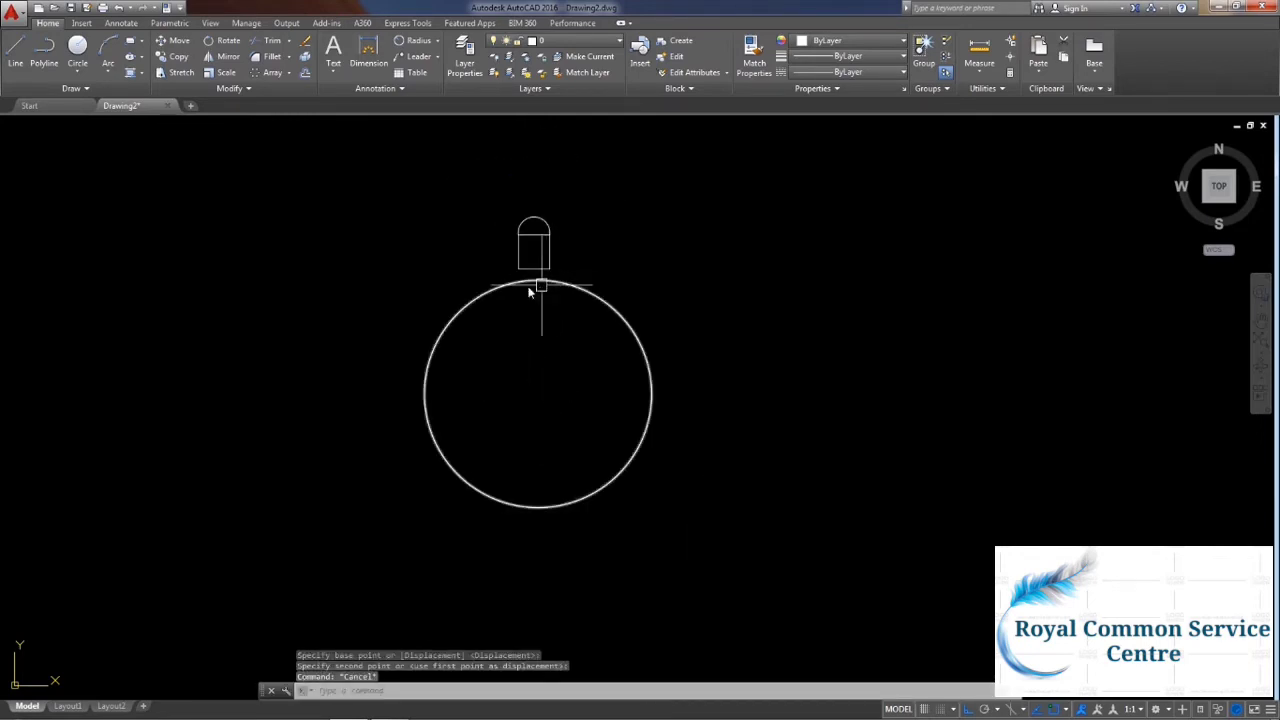
Start a polar array of the capped shape centred on the circle.
click(268, 74)
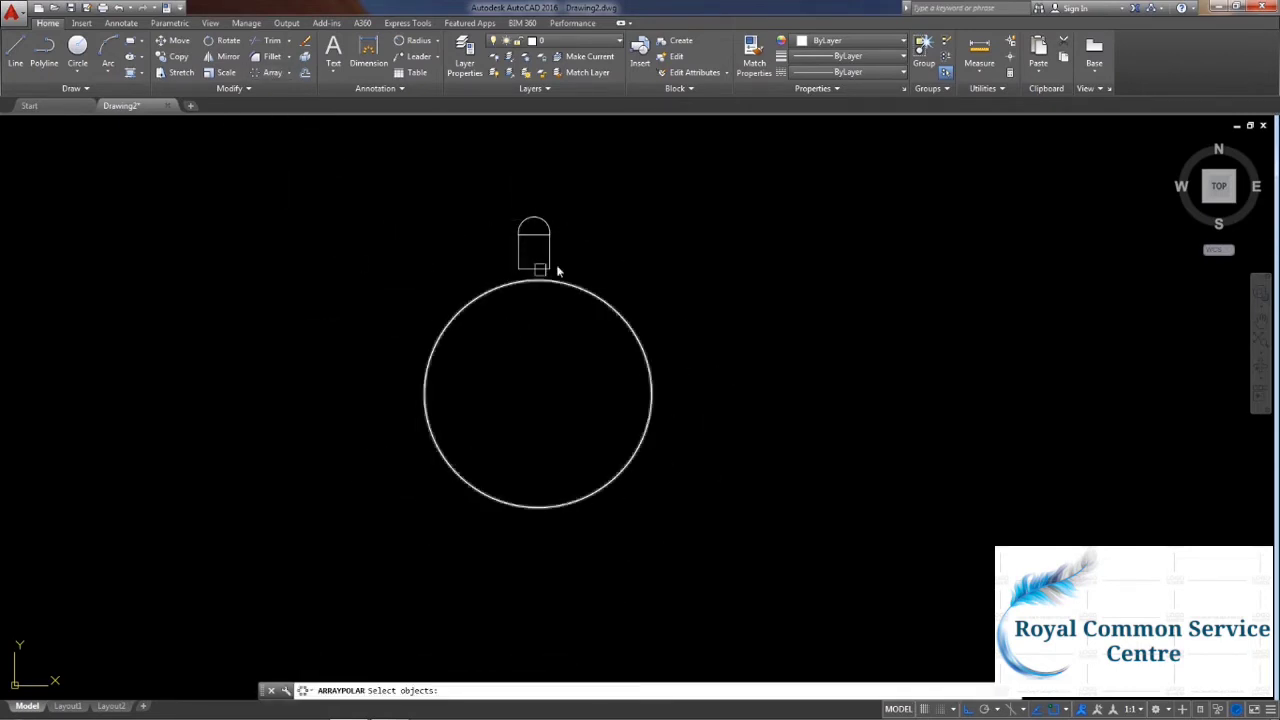
drag(573, 262, 480, 194)
key(Return)
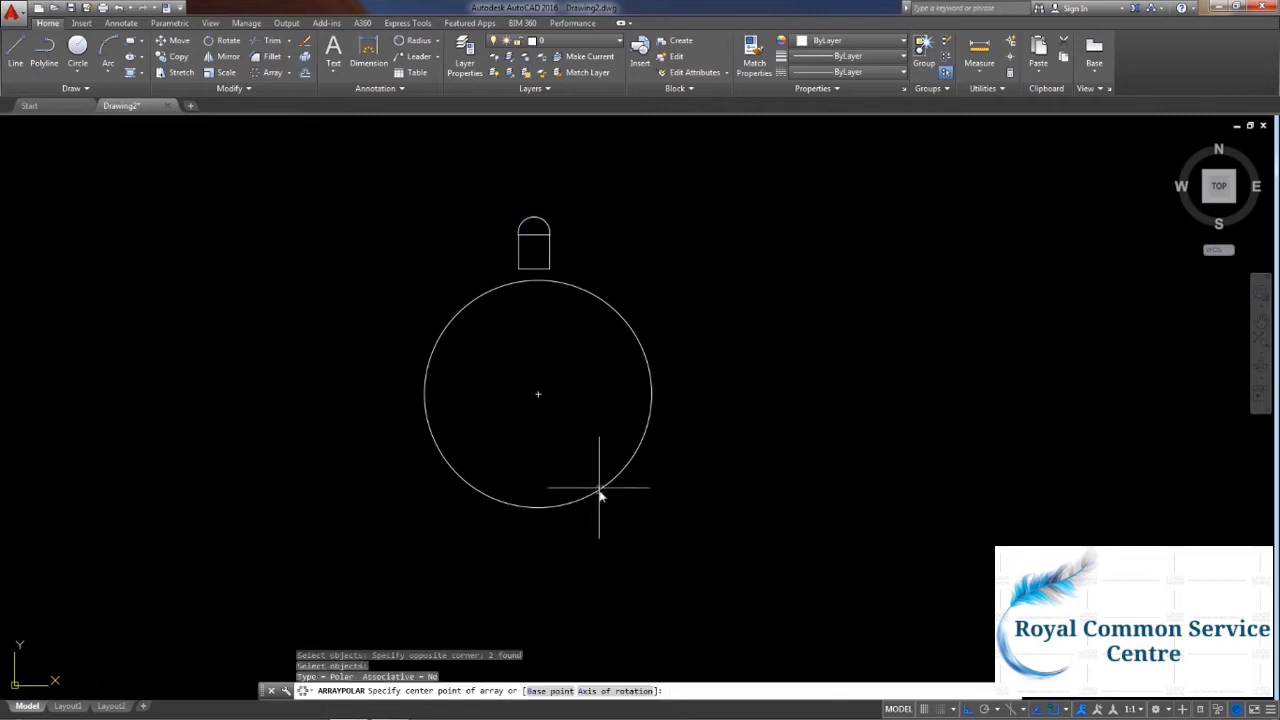
click(538, 394)
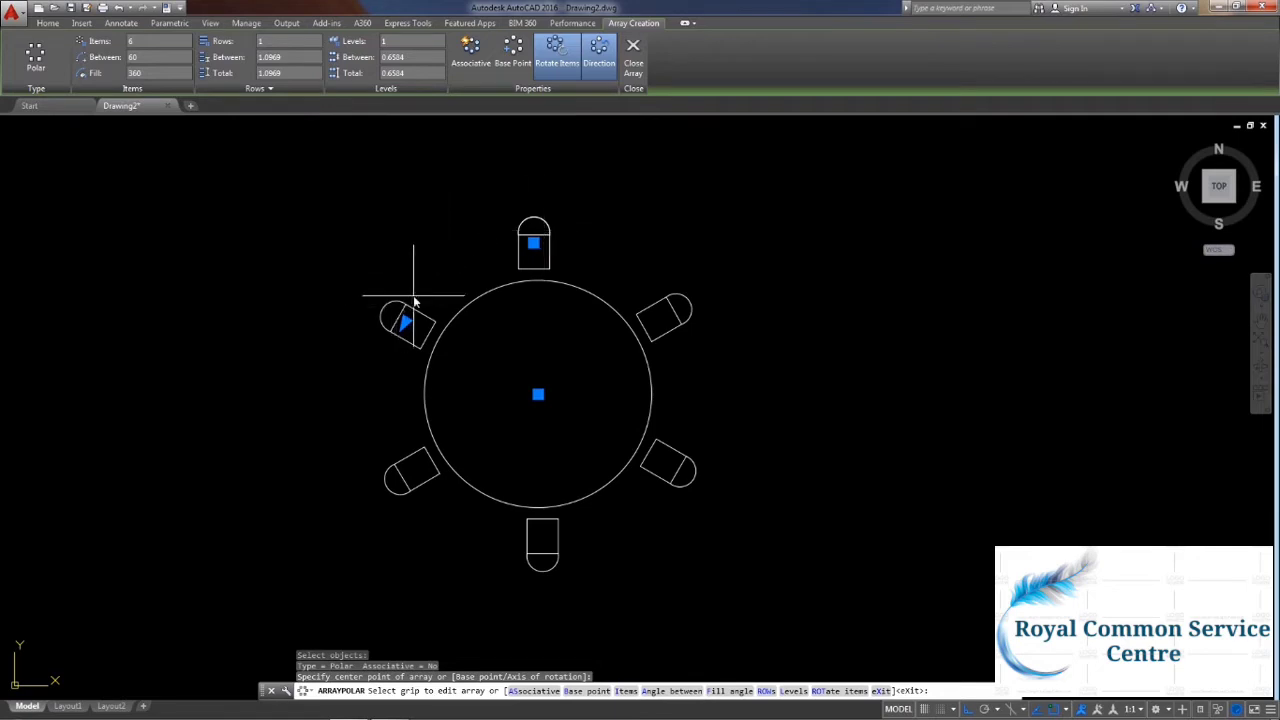
Turn Rotate Items off and back on, then close the array.
click(563, 64)
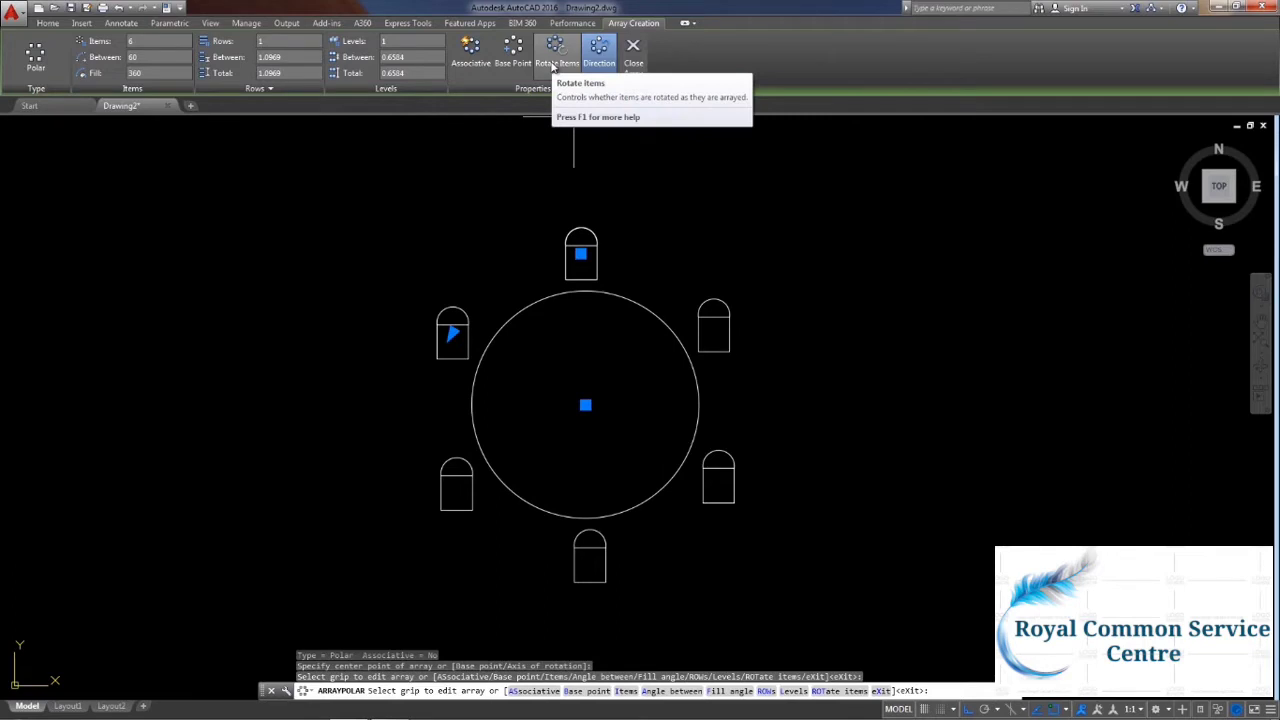
click(552, 65)
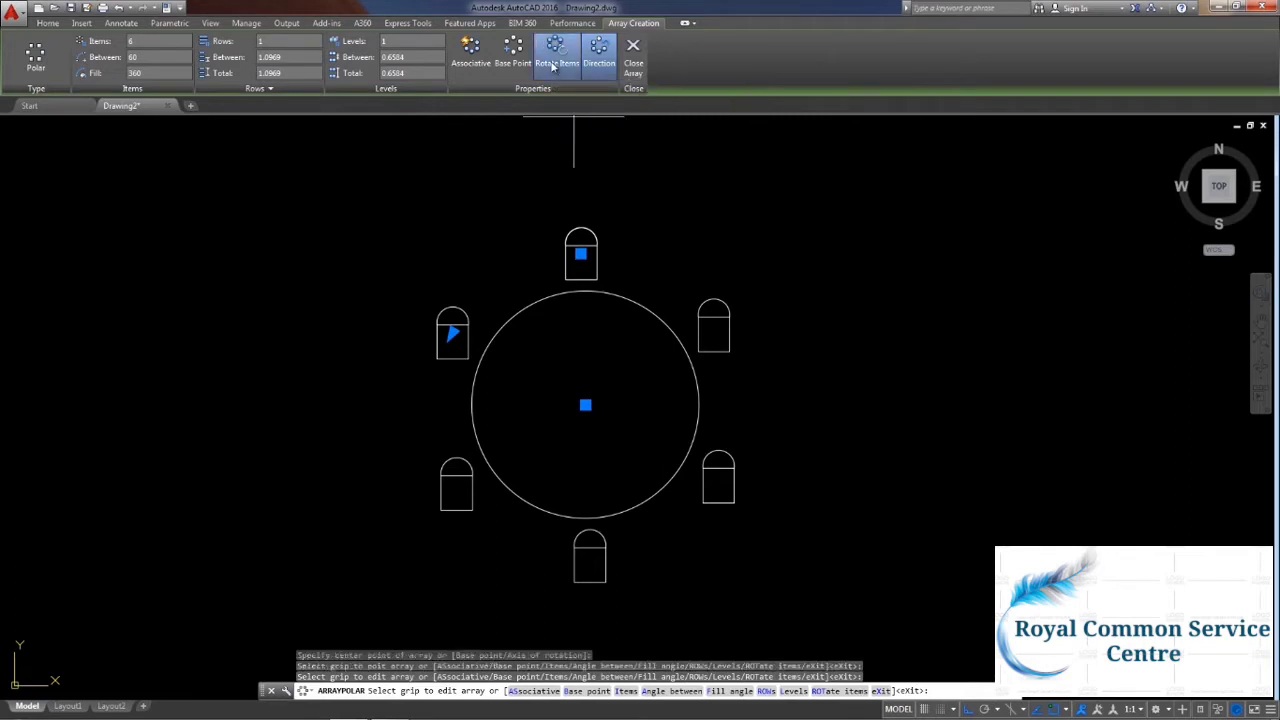
scroll(623, 194, up, 3)
scroll(643, 128, down, 3)
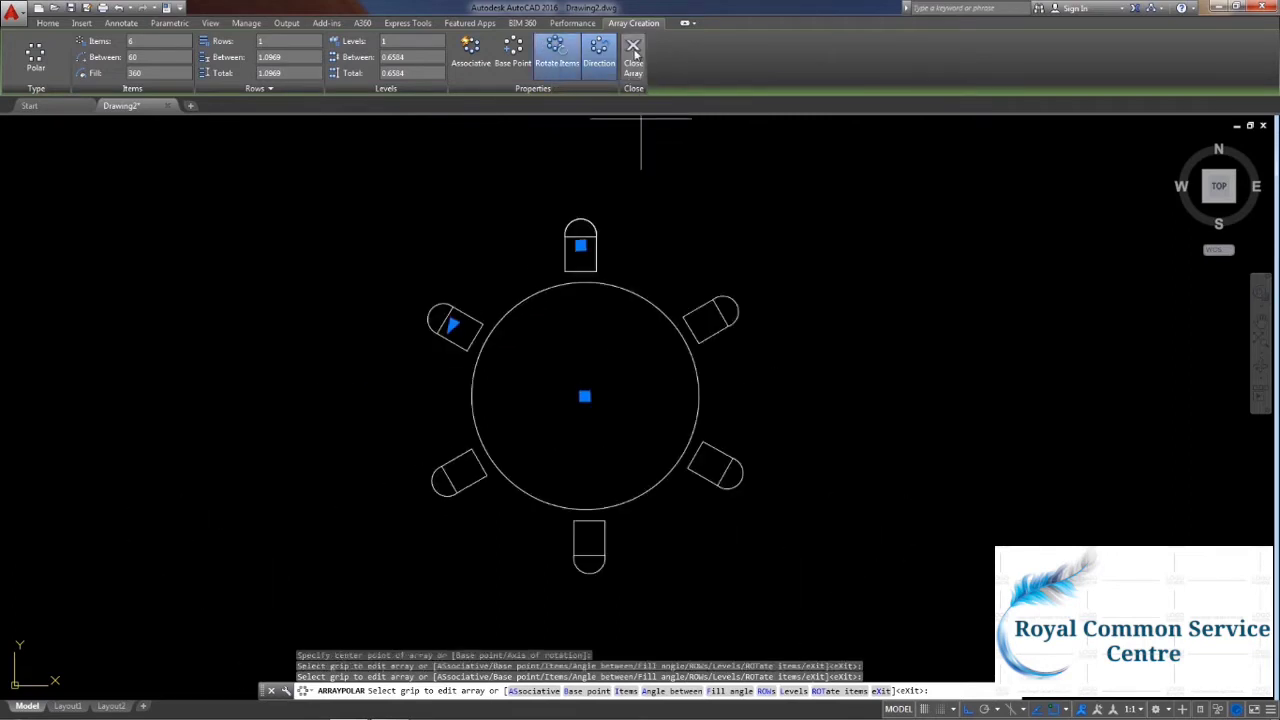
key(Return)
click(858, 542)
Window-select and erase the circle and the arrayed capped shapes.
click(449, 214)
key(Delete)
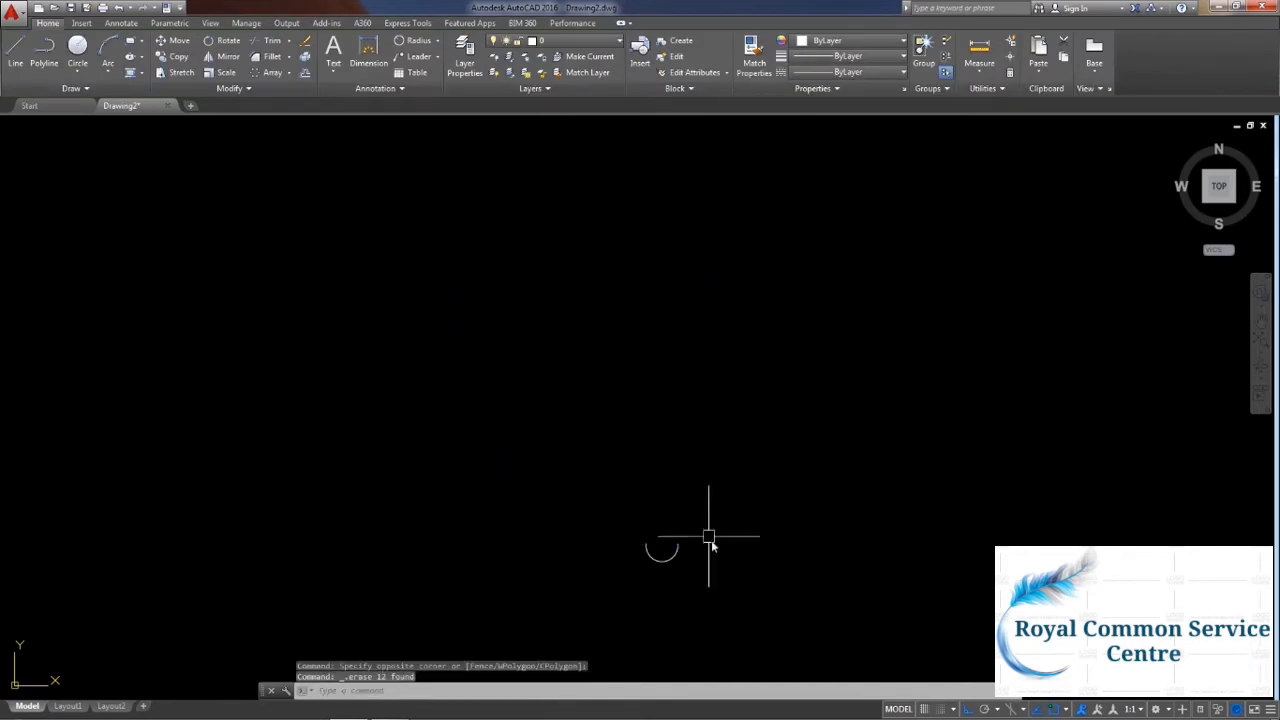
click(720, 557)
Erase the leftover arc and draw a wavy five-point spline with ortho off.
click(616, 502)
key(Delete)
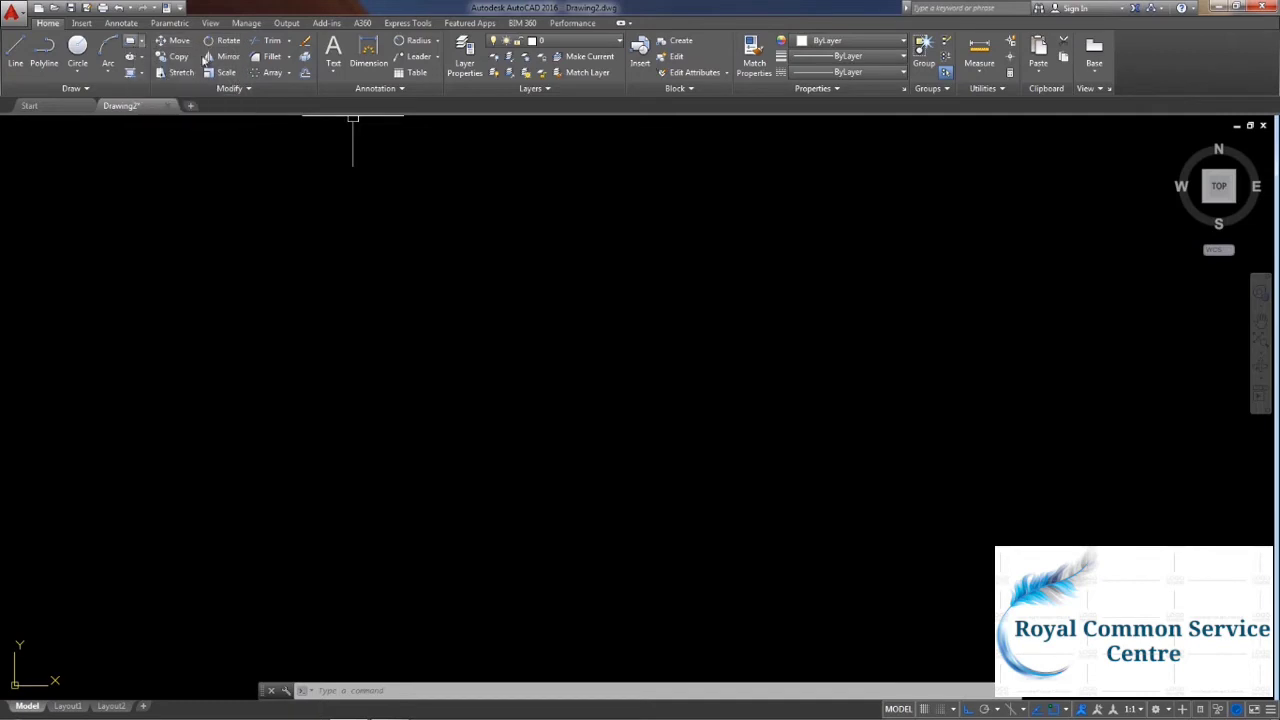
click(86, 89)
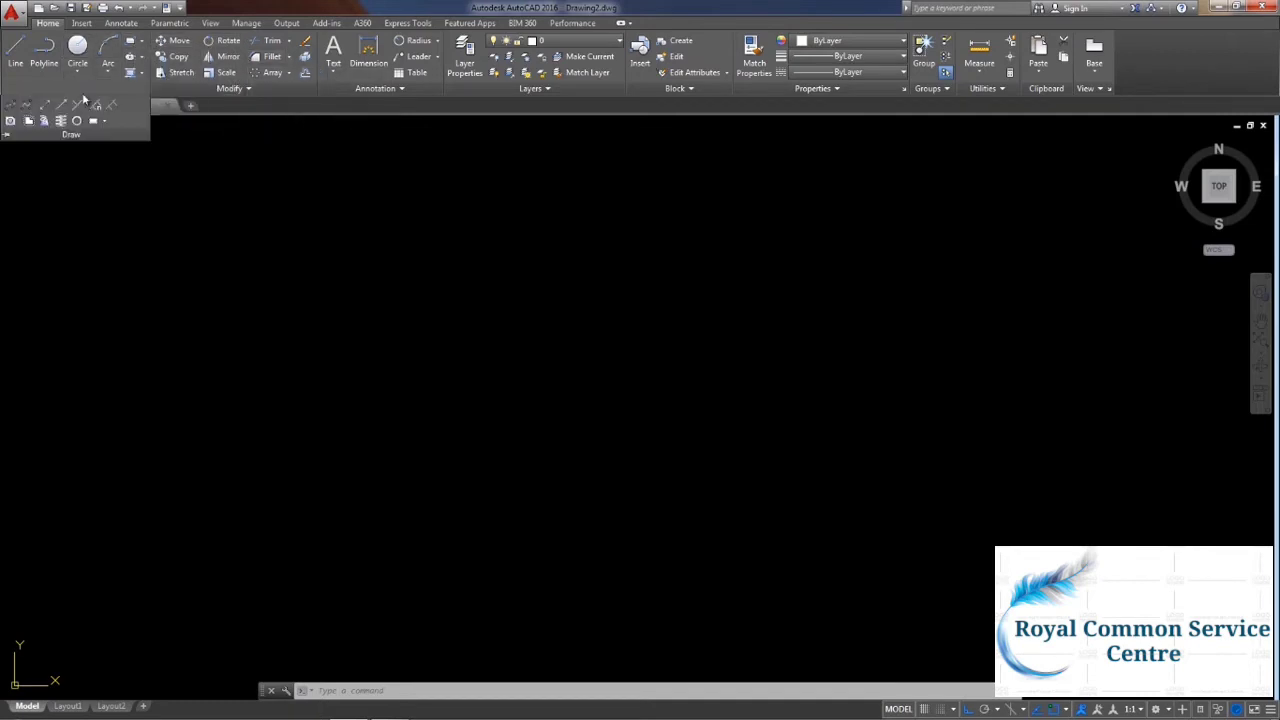
click(14, 106)
click(214, 410)
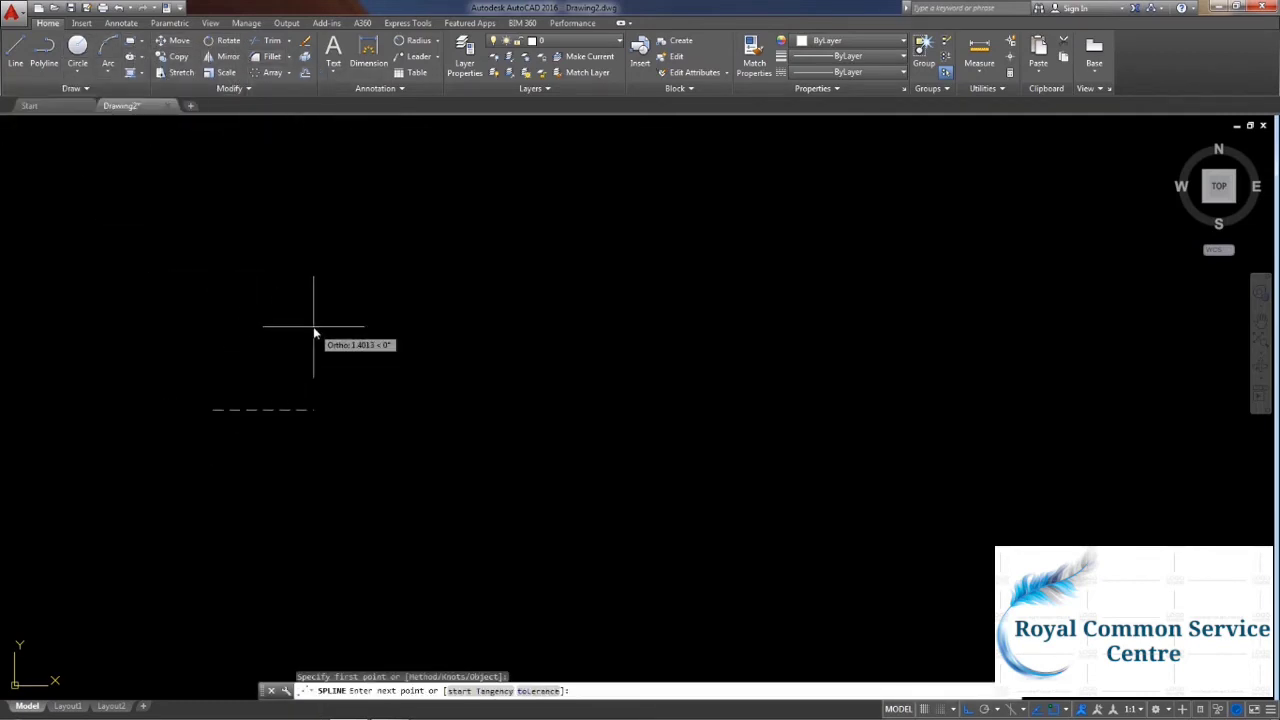
key(F8)
click(350, 330)
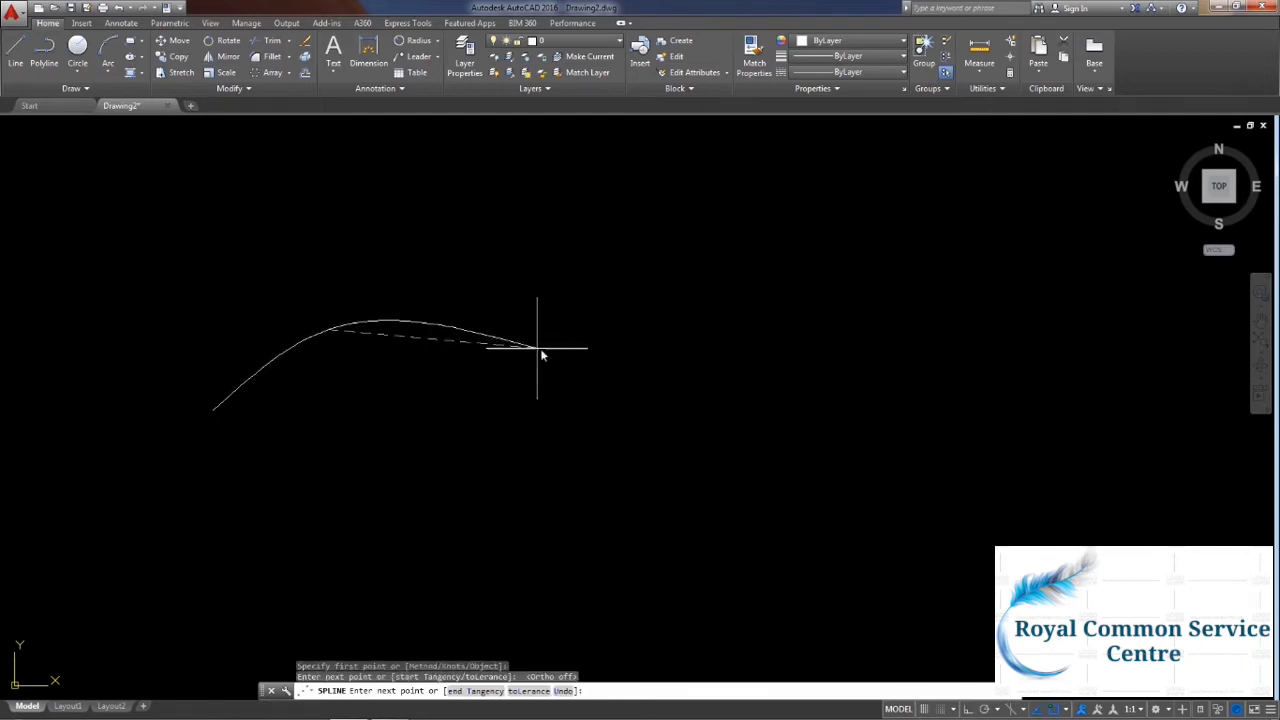
click(555, 350)
click(835, 302)
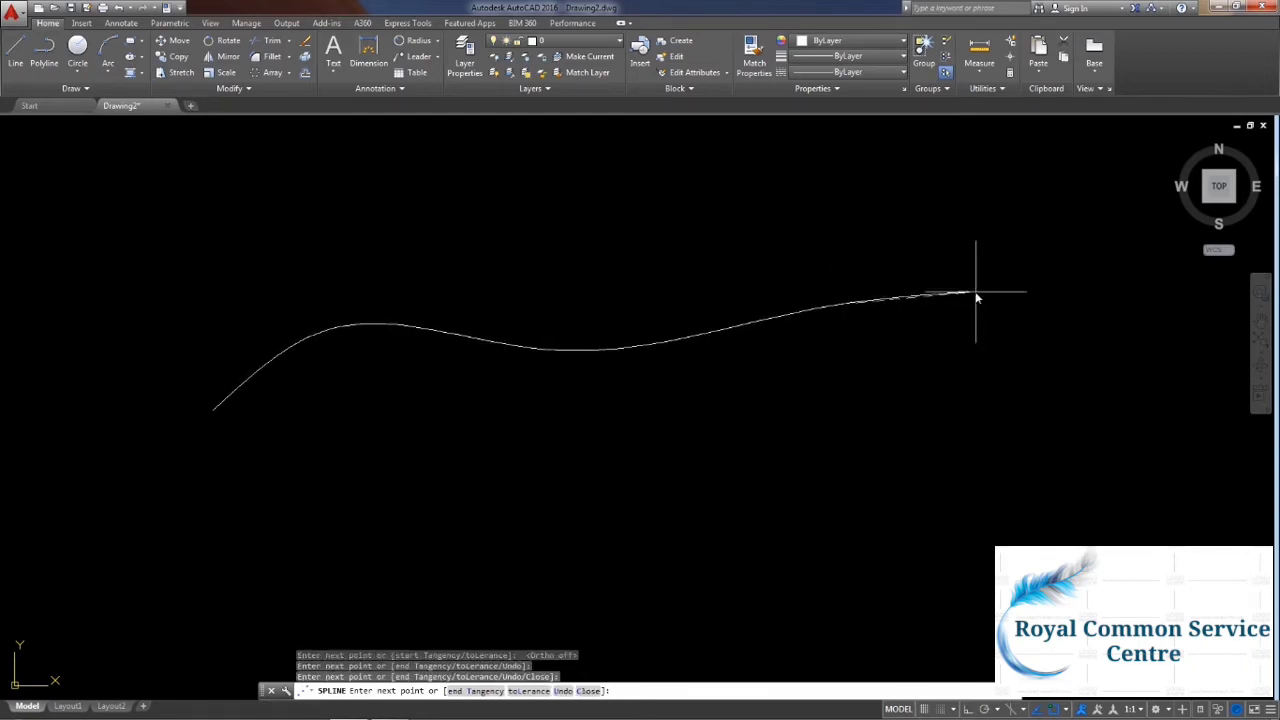
click(1086, 277)
key(Return)
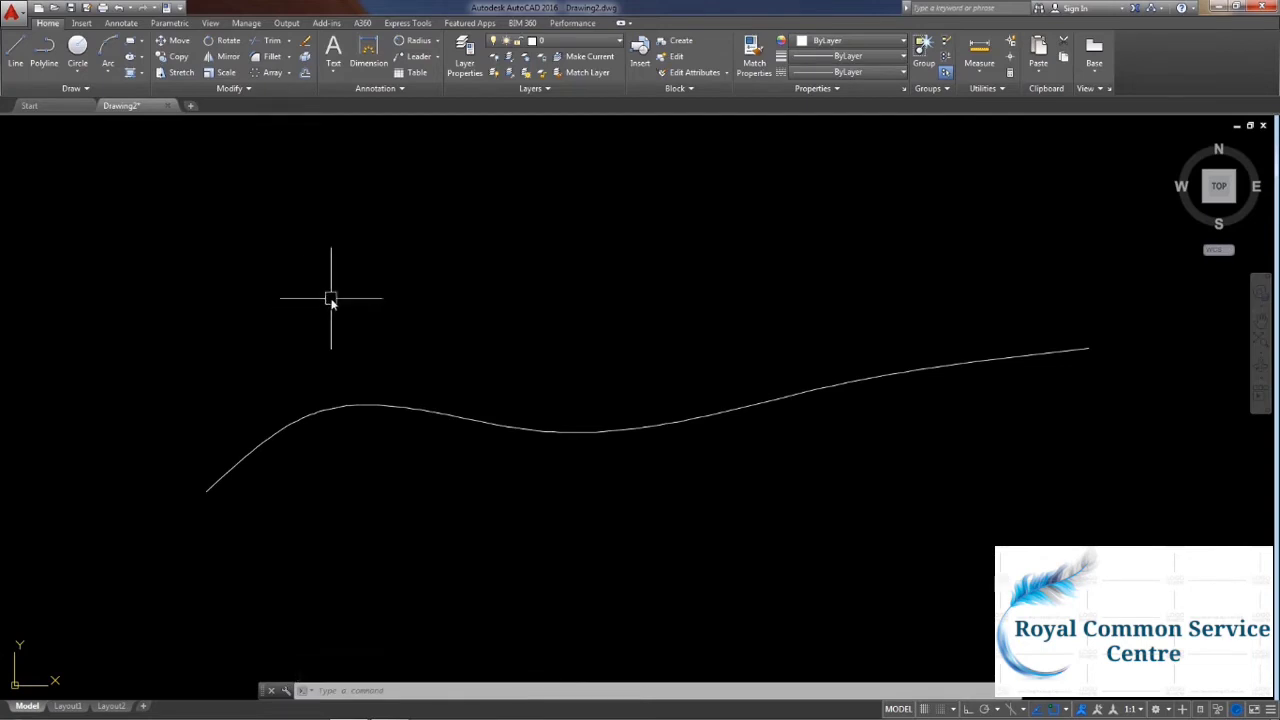
Draw a short vertical line up from the spline's left end, topped by a small circle.
click(16, 50)
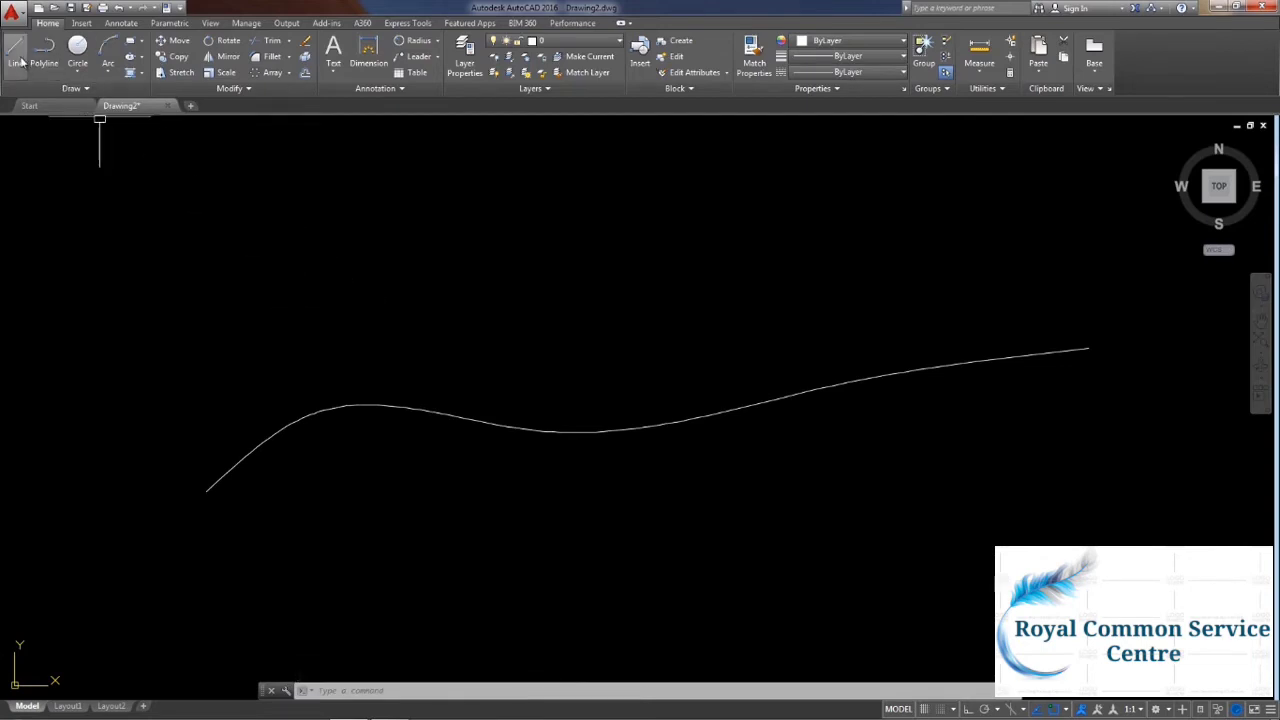
click(206, 490)
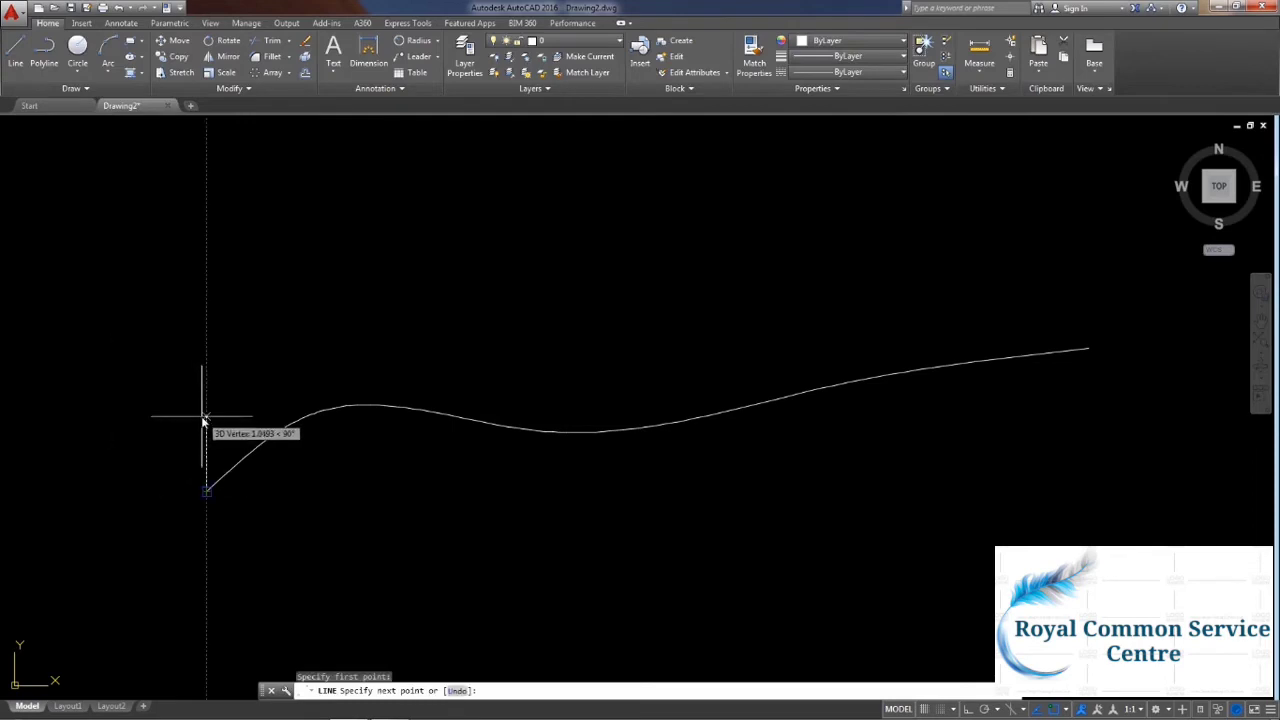
key(Escape)
text(c)
key(Return)
click(207, 420)
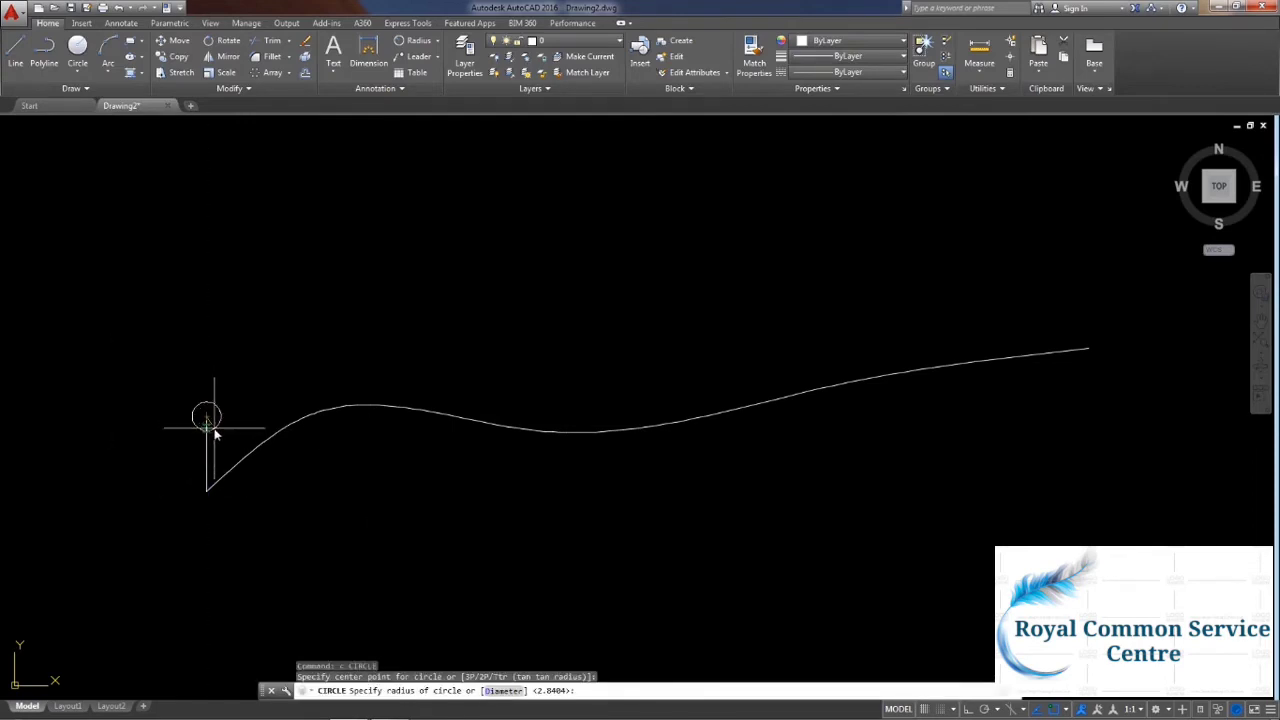
click(214, 432)
middle_drag(354, 474, 363, 501)
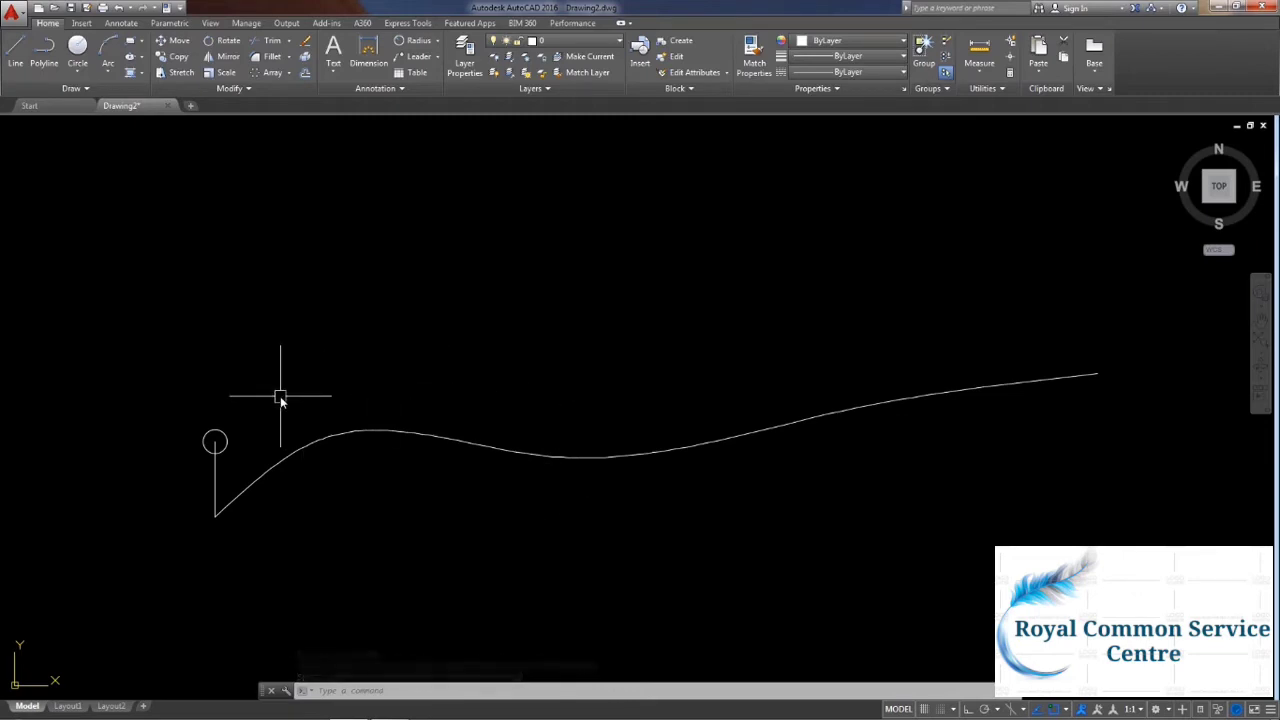
key(ctrl+z)
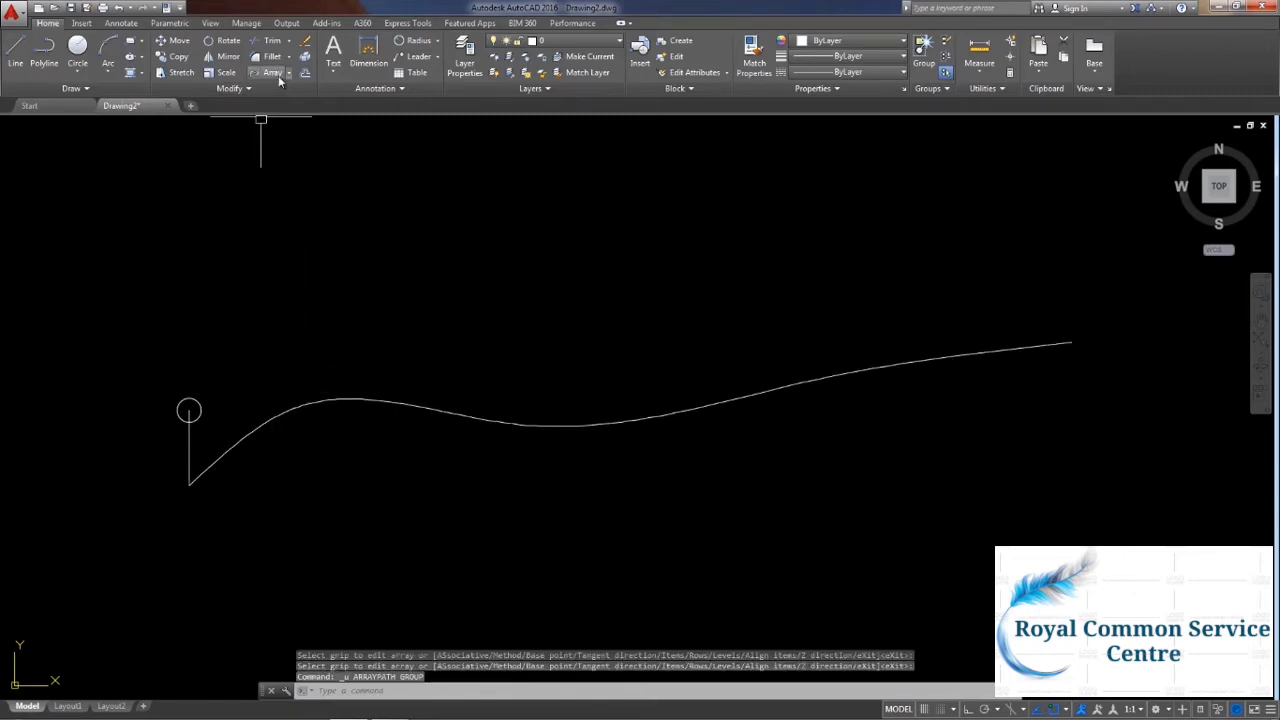
Run ARRAY on the circle and line with the Path option, using the spline as the path.
click(288, 73)
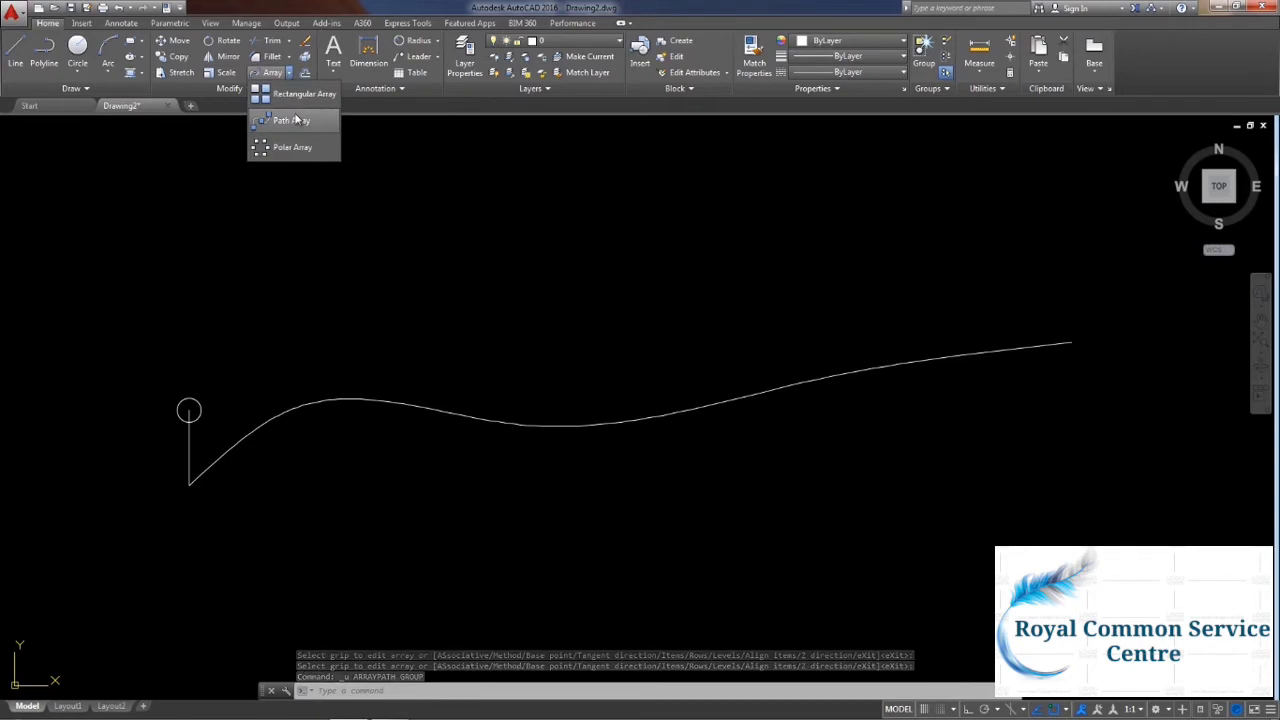
click(390, 170)
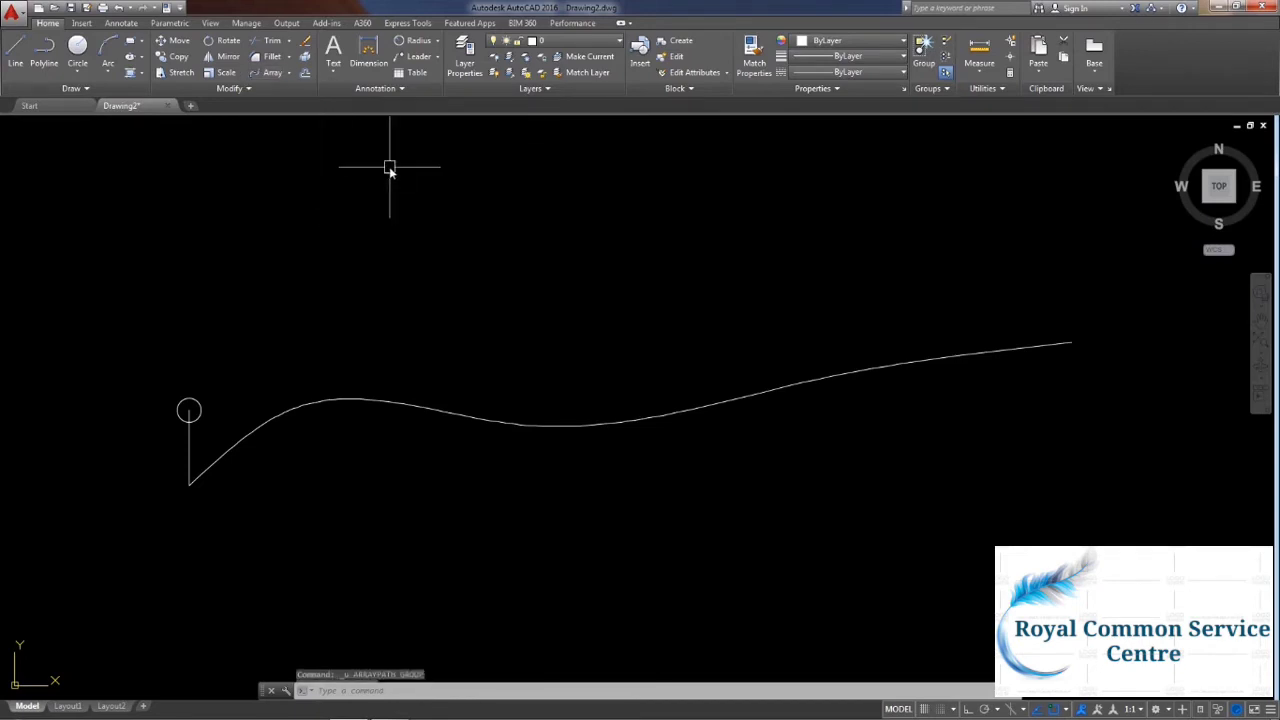
key(Escape)
text(ar)
key(Return)
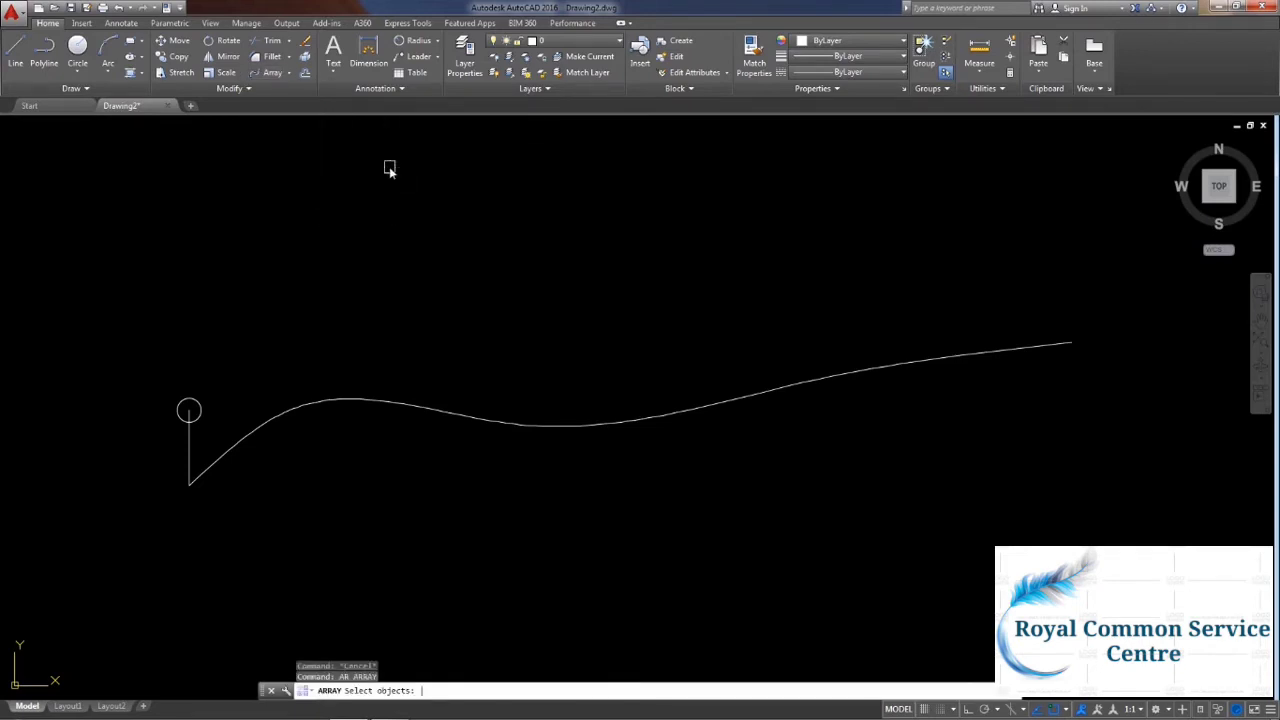
click(150, 374)
click(241, 527)
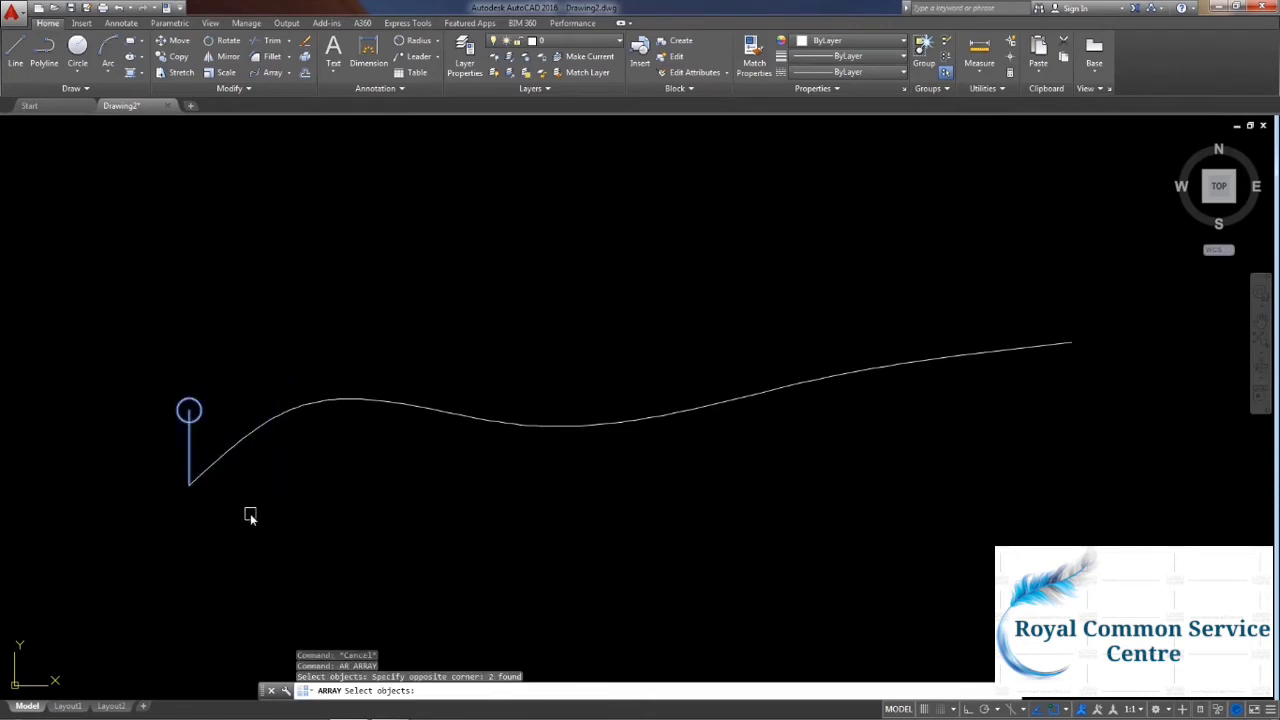
key(Return)
text(pa)
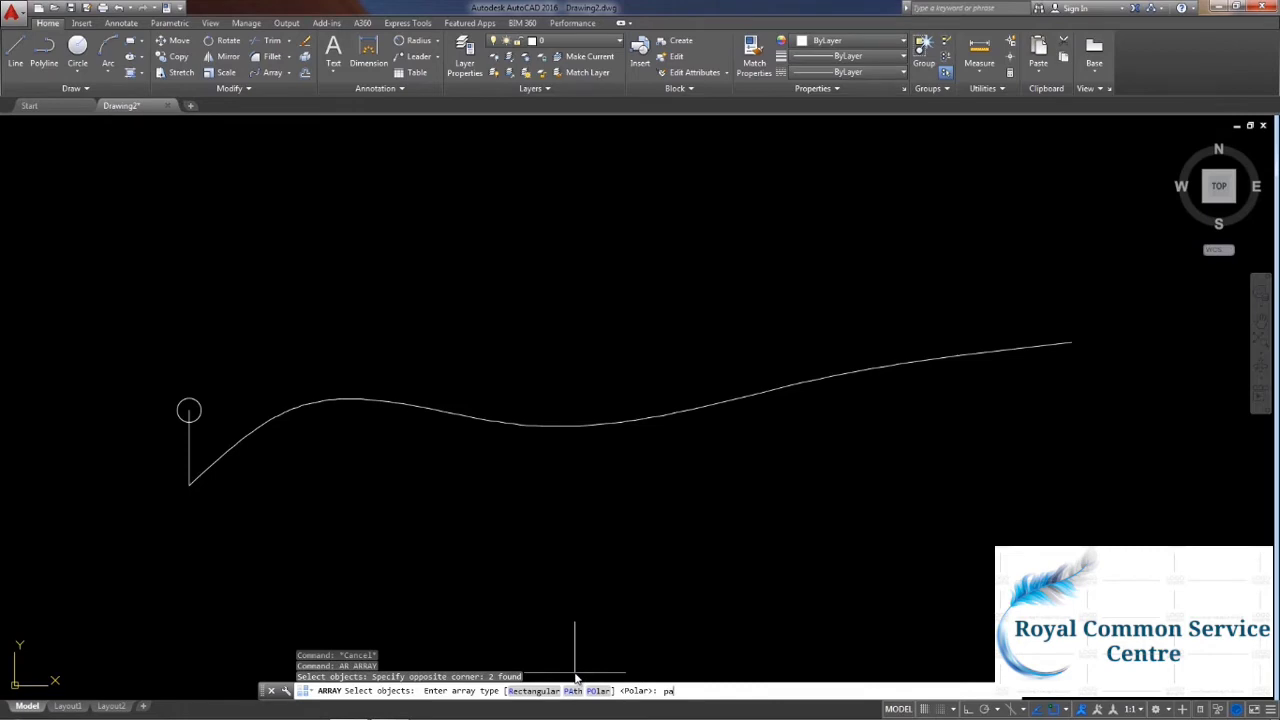
key(Return)
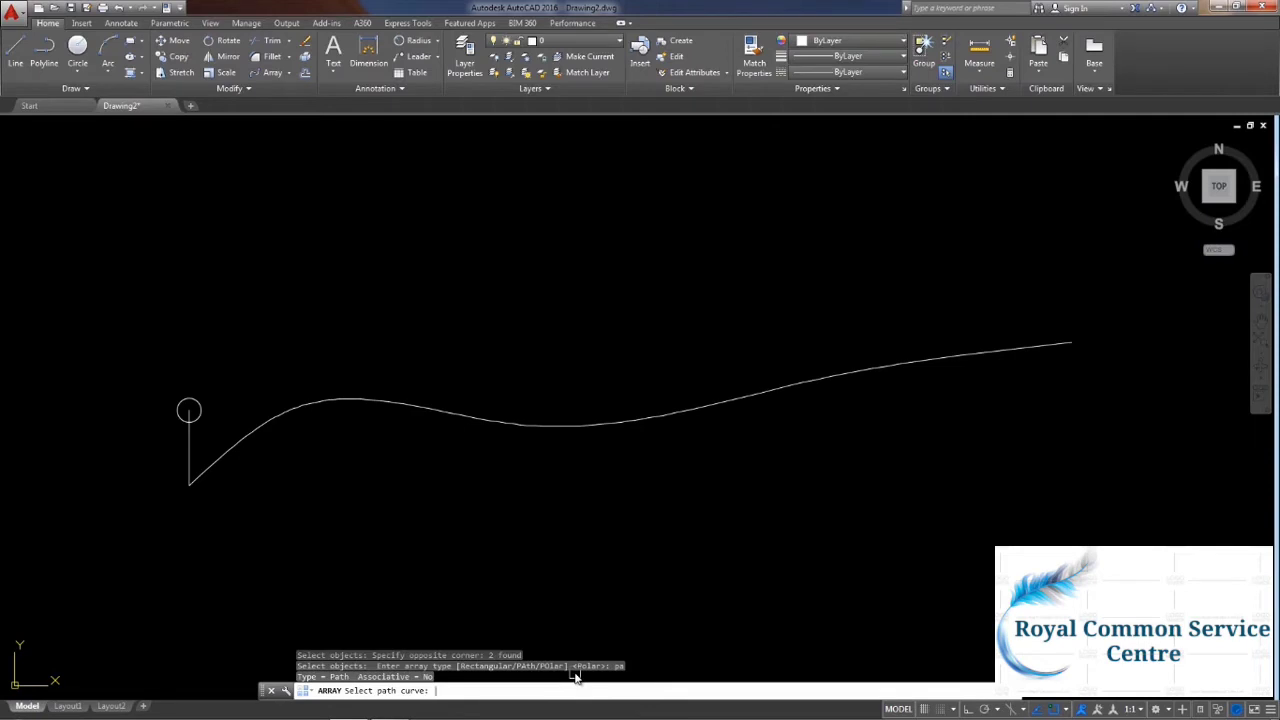
click(413, 404)
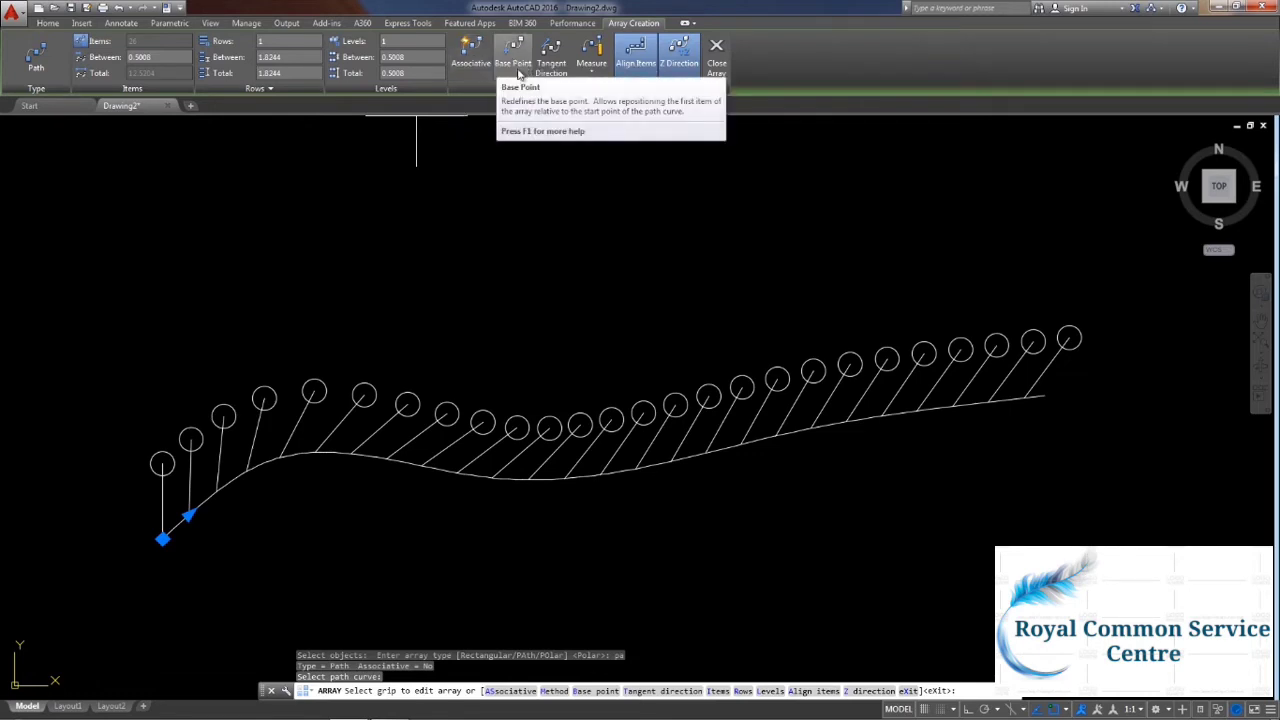
Turn Align Items off so the arrayed circles stand upright, and close the array.
click(548, 62)
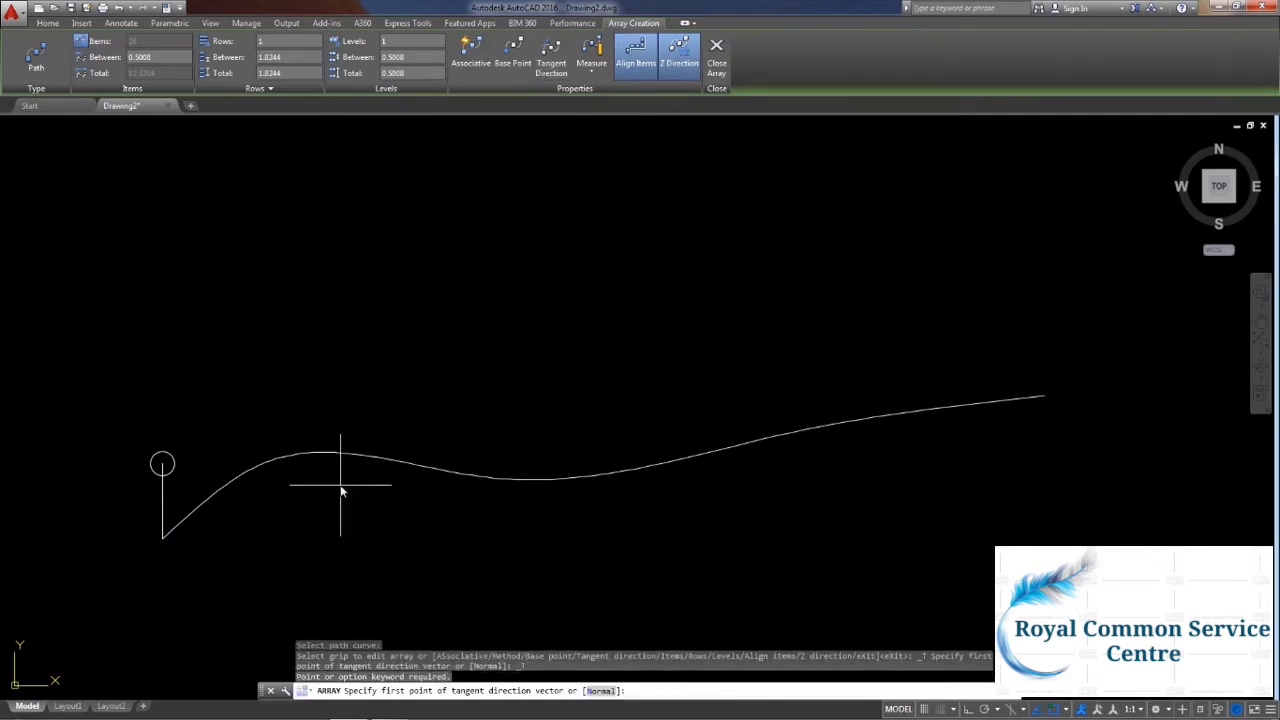
key(Escape)
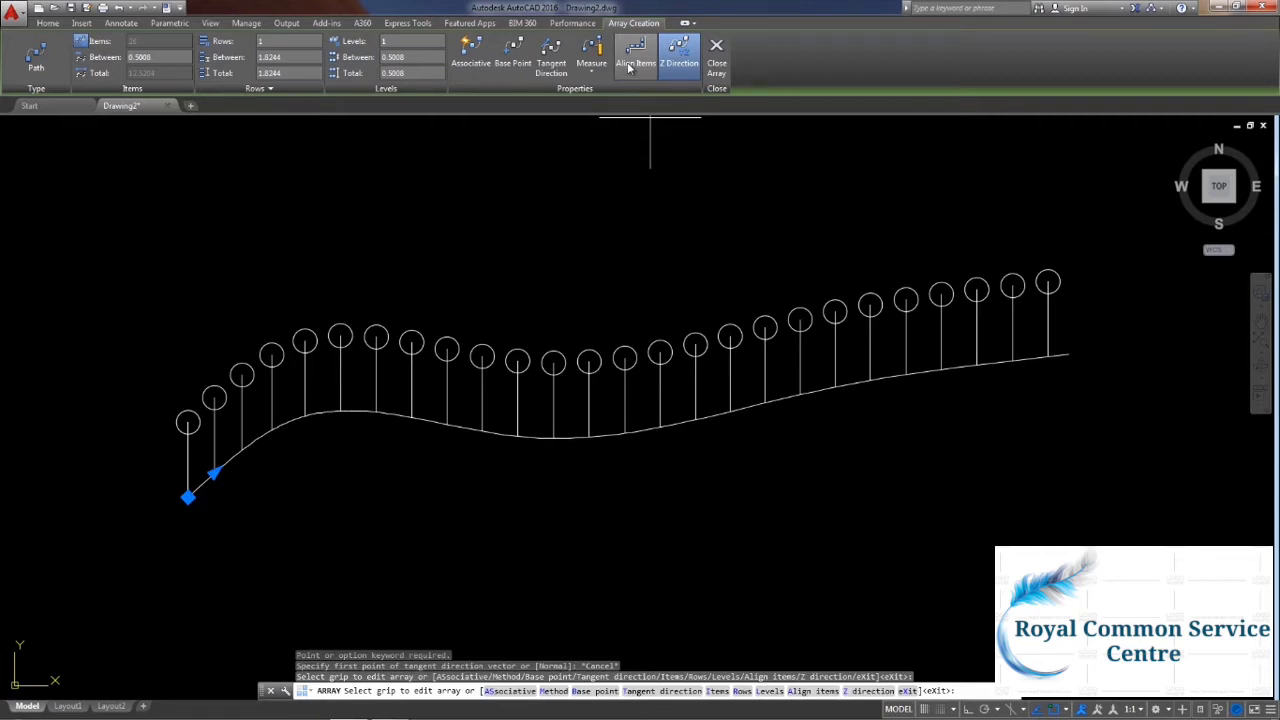
mouse_move(540, 343)
middle_down()
mouse_move(537, 362)
mouse_move(486, 377)
mouse_move(517, 406)
middle_up()
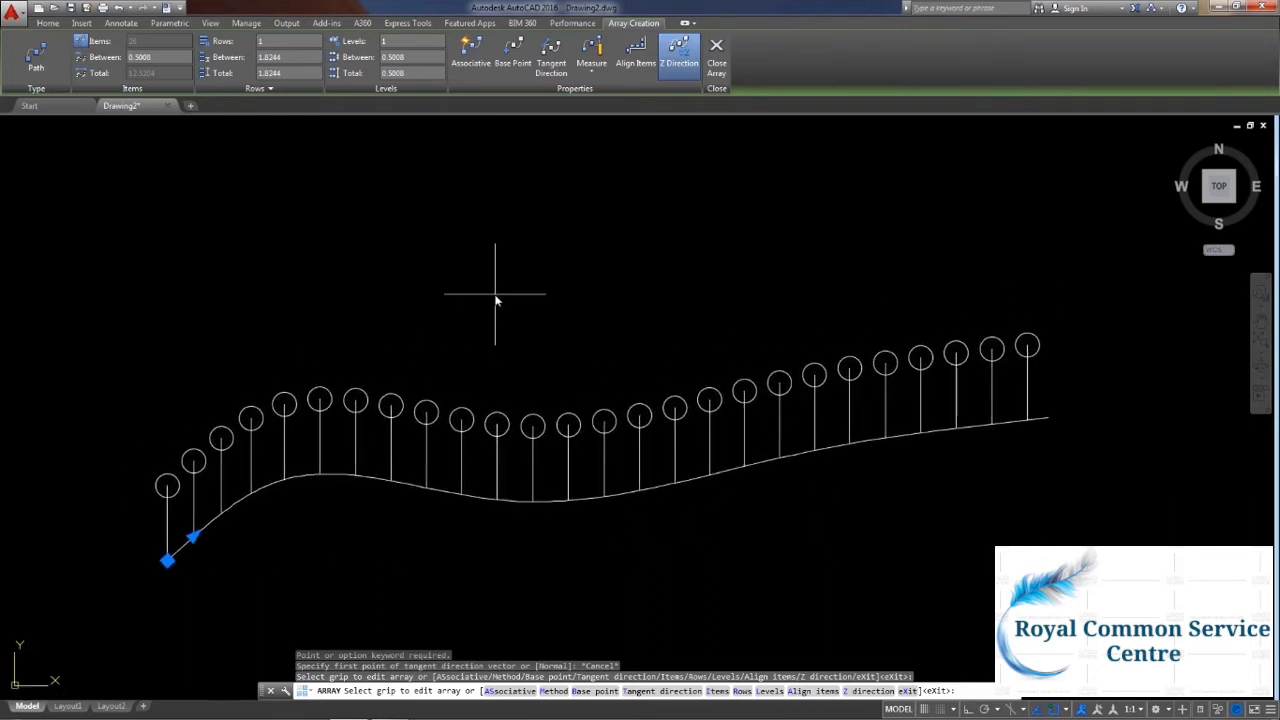
click(622, 64)
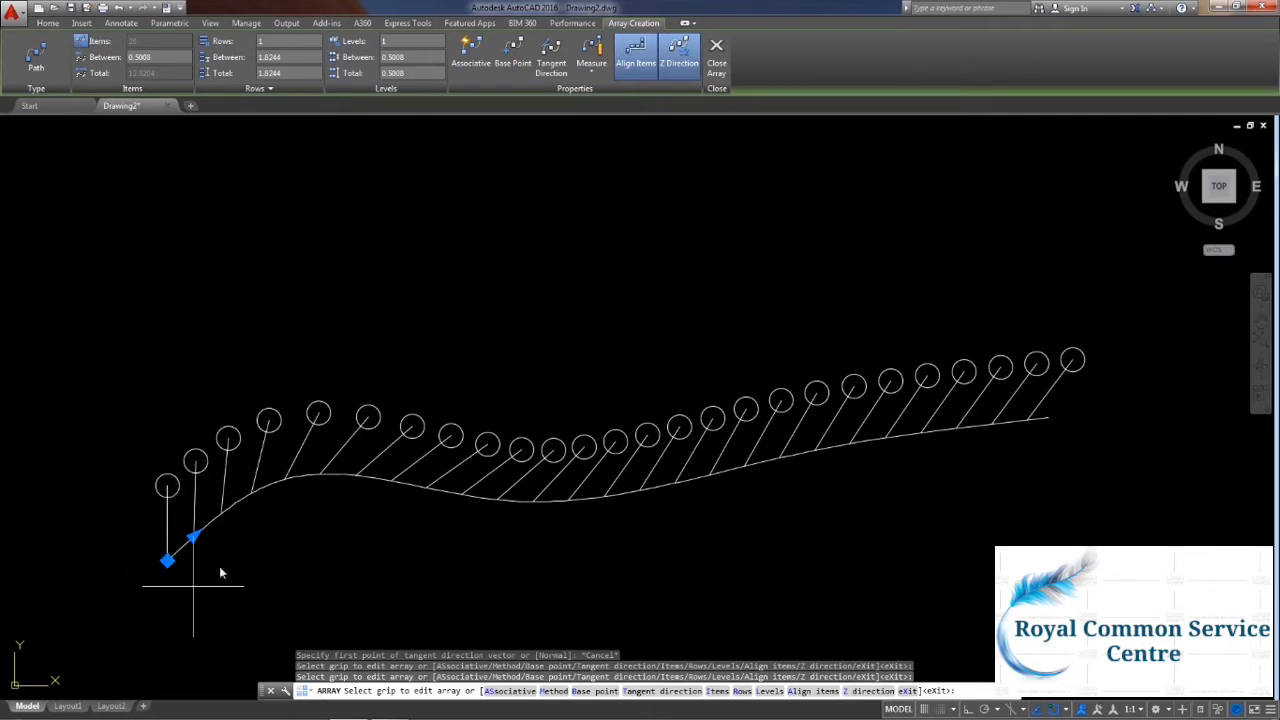
click(622, 67)
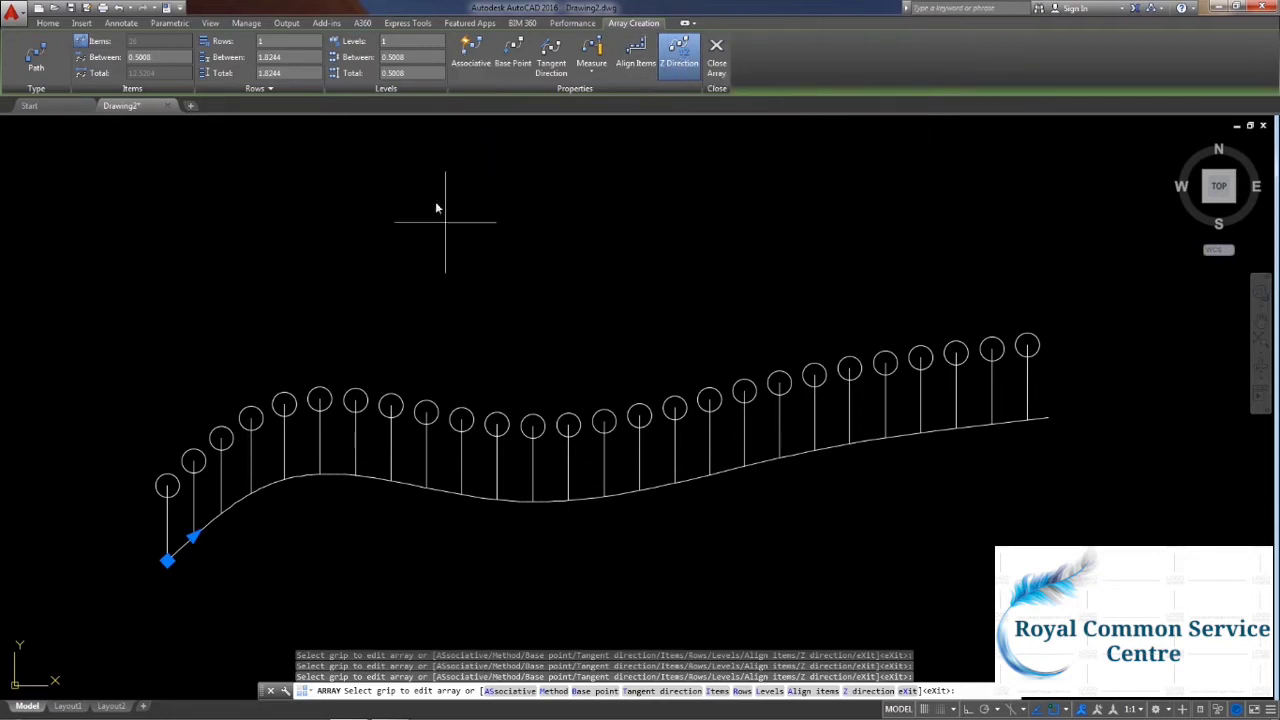
click(716, 50)
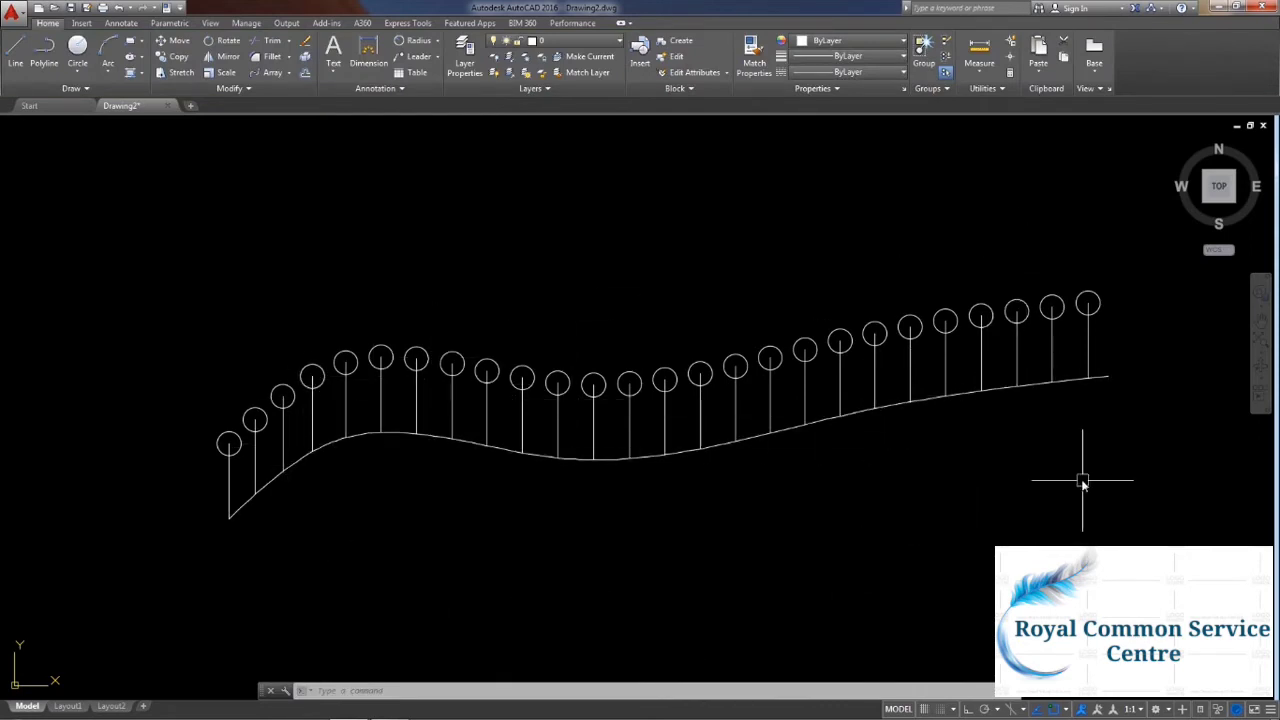
Crossing-select the spline and its path array of circle-topped lines, then delete them all.
click(1140, 488)
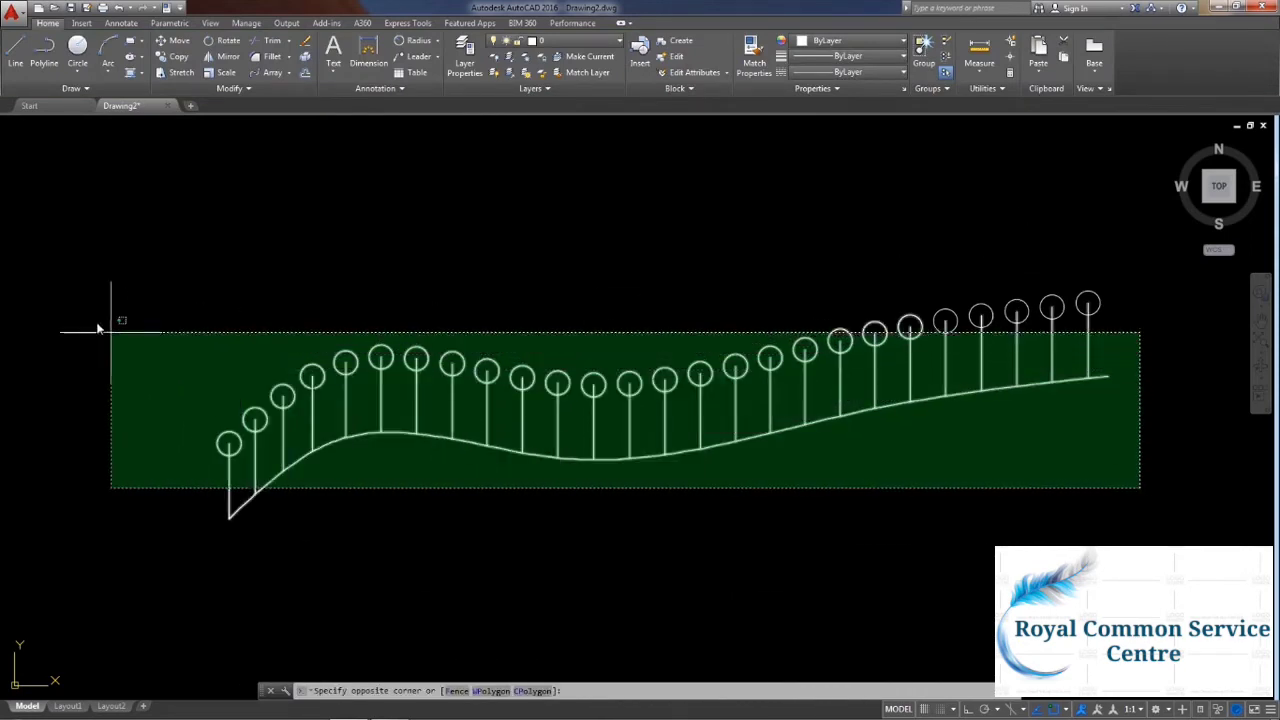
click(77, 264)
key(Delete)
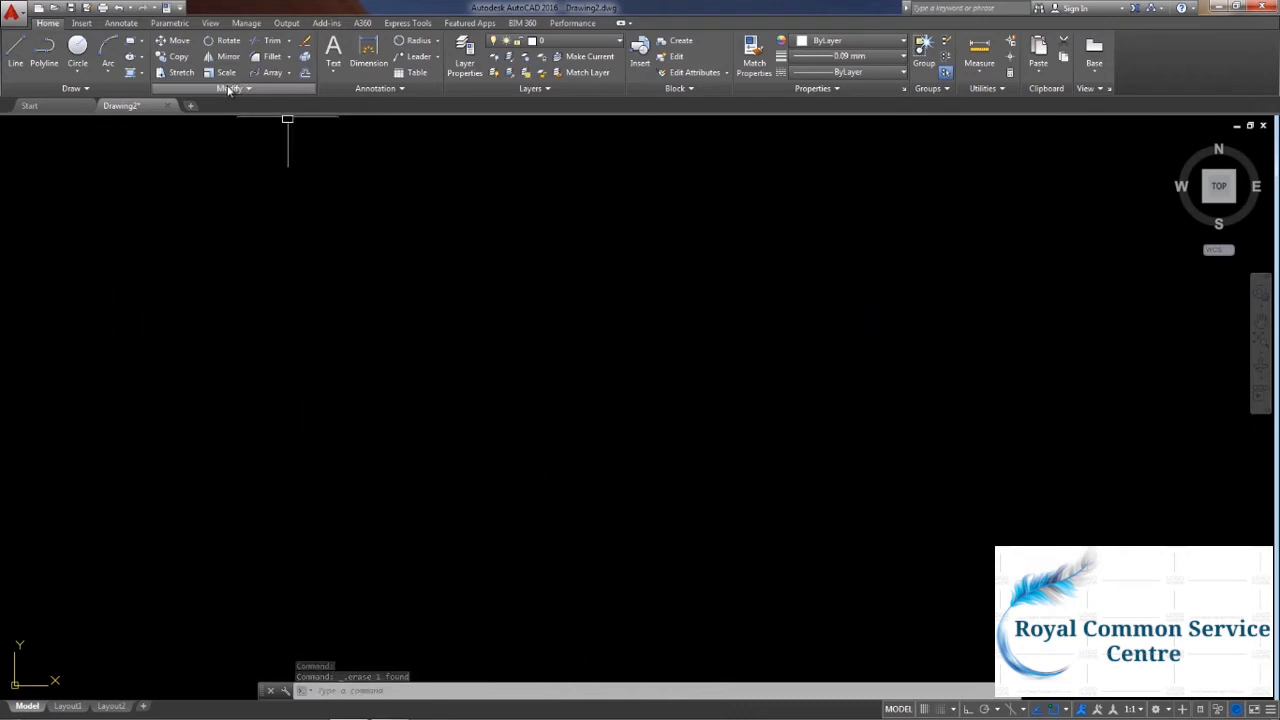
click(228, 88)
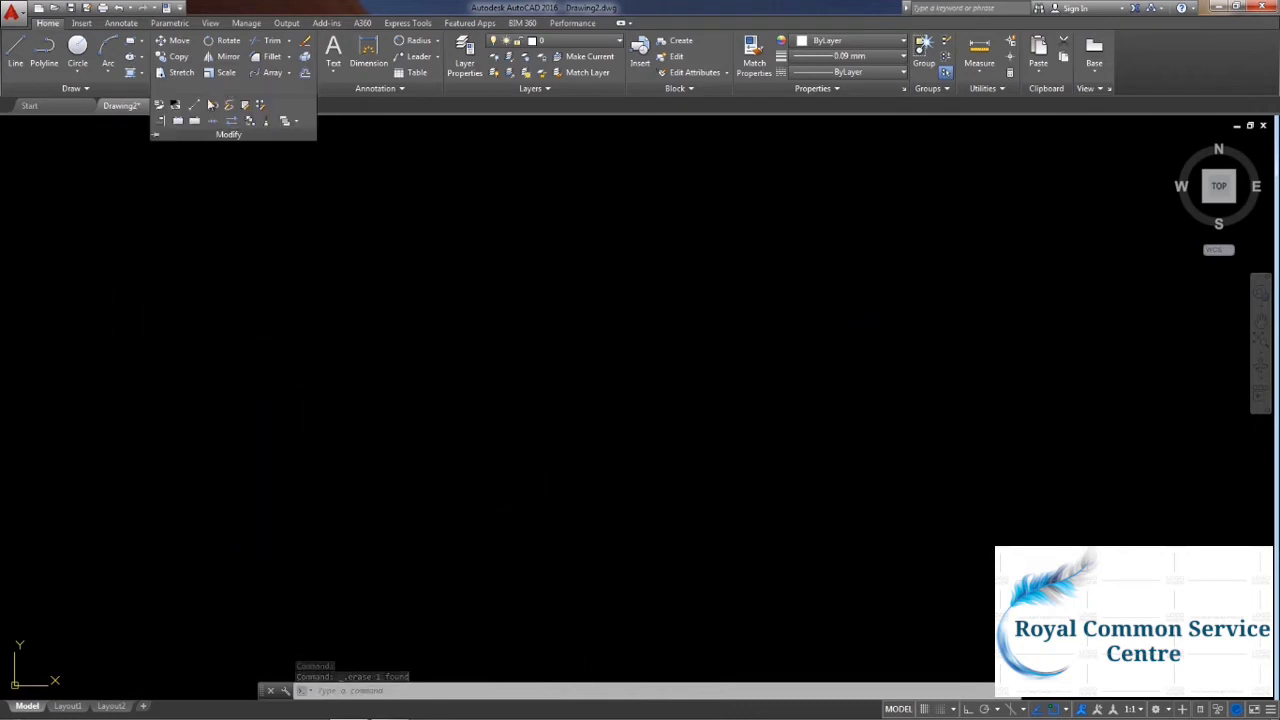
click(402, 258)
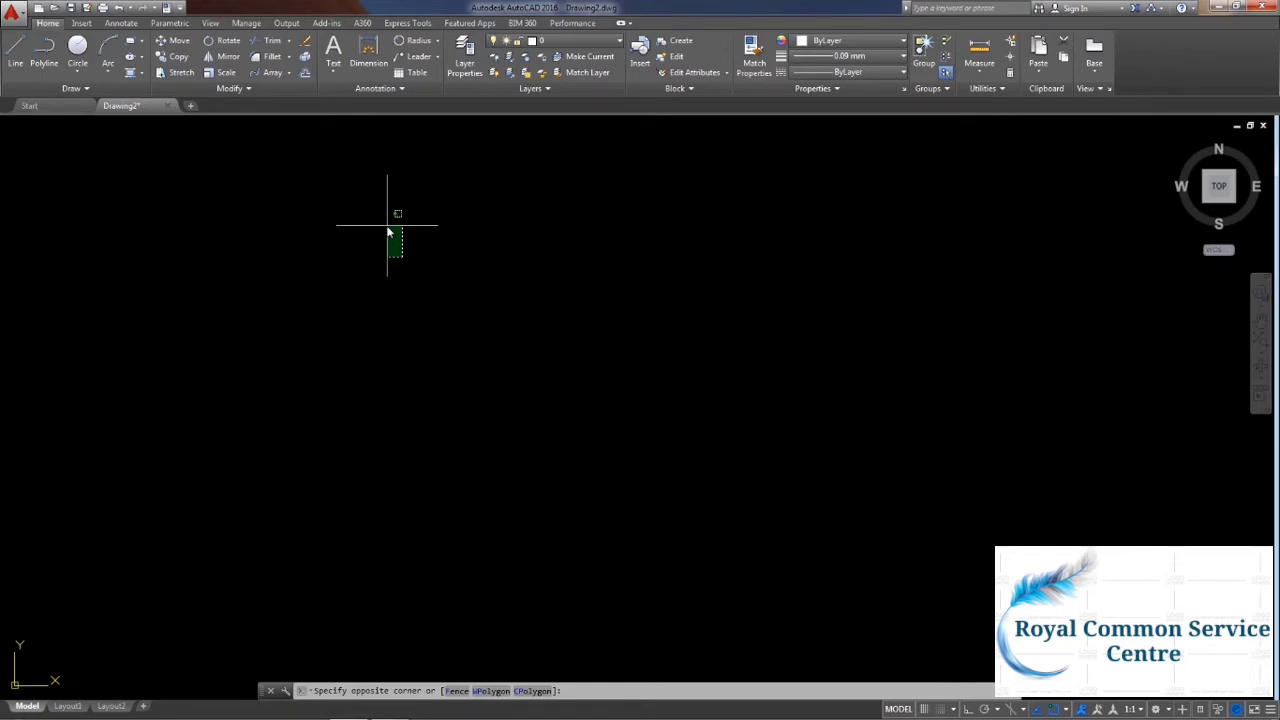
click(500, 243)
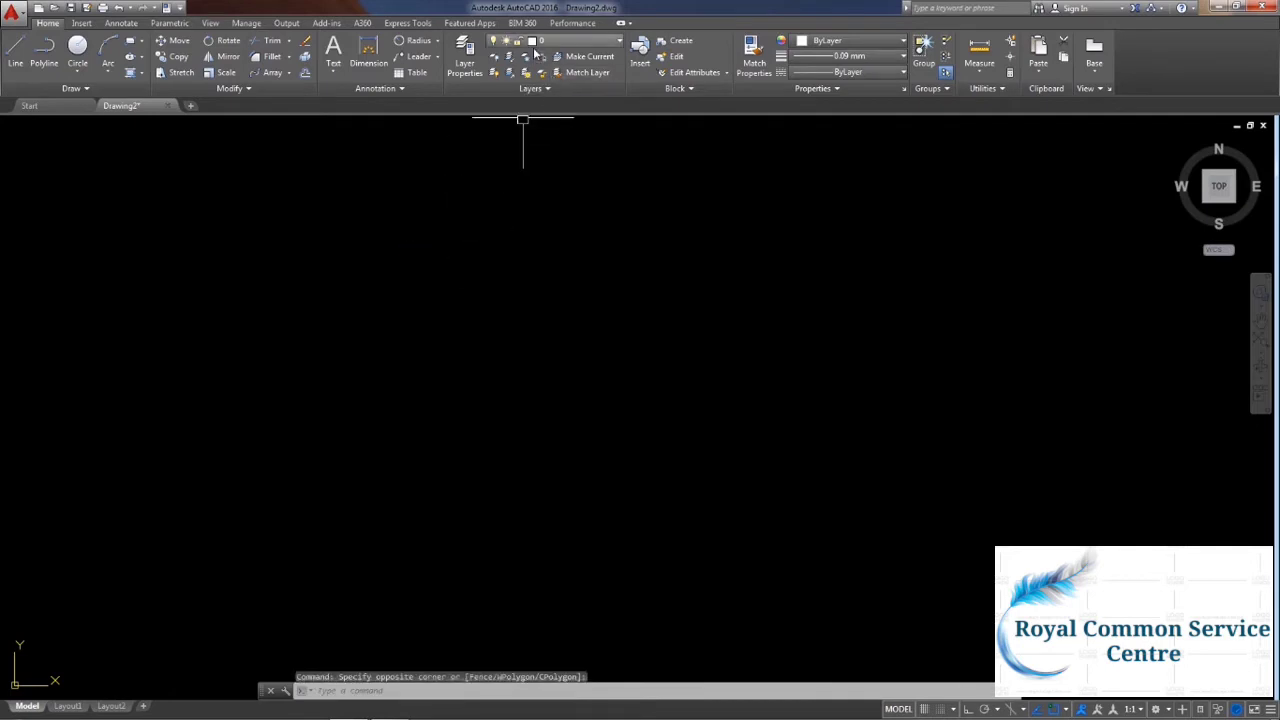
click(535, 44)
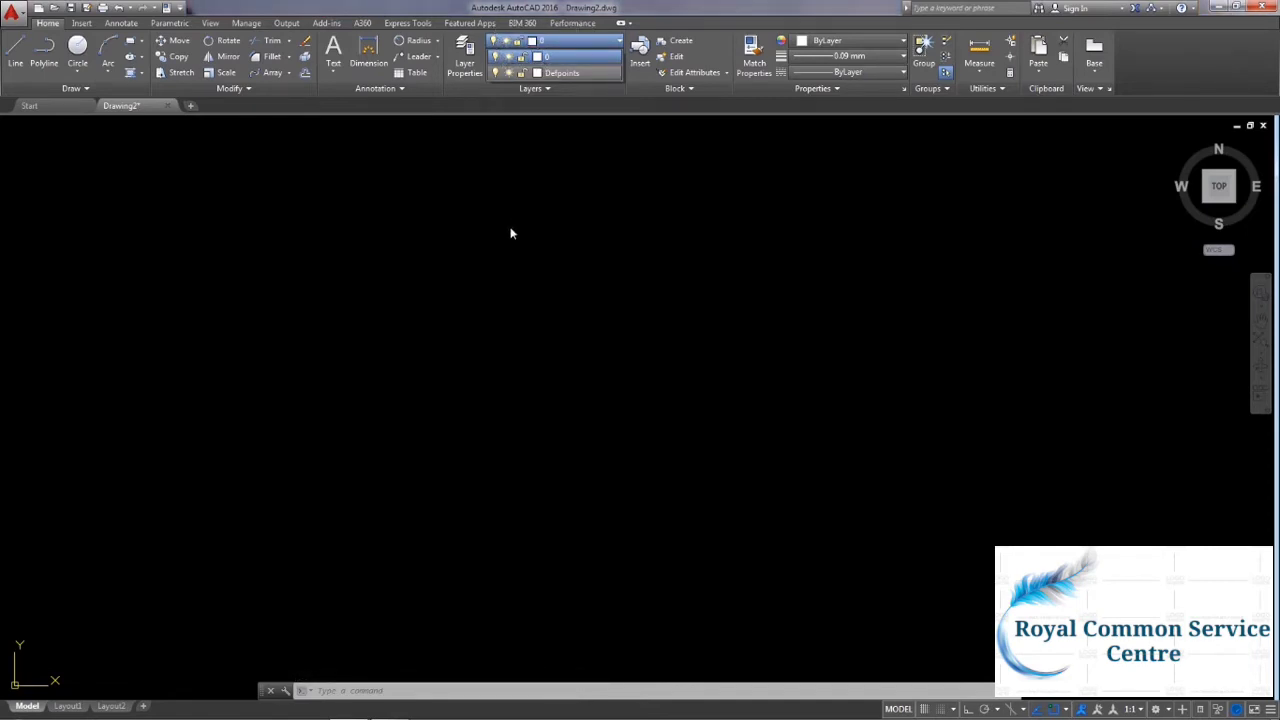
Draw a circle and set its colour to red.
click(77, 50)
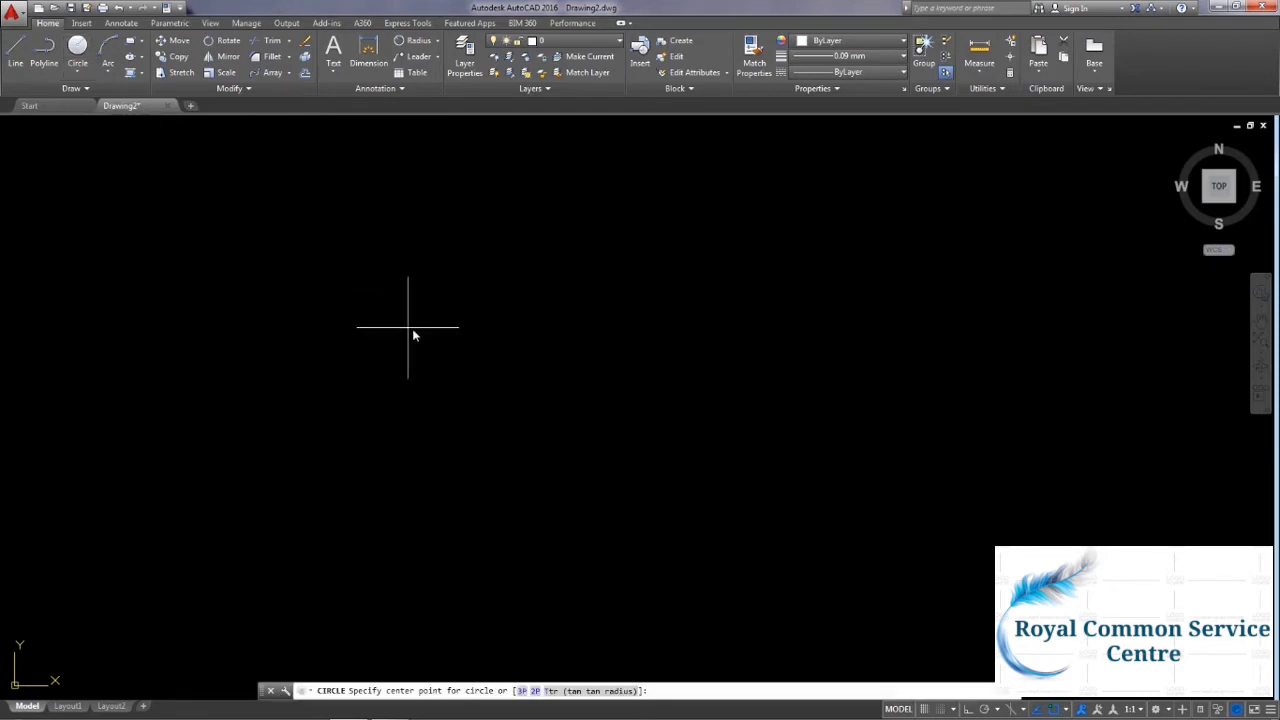
click(413, 329)
click(444, 443)
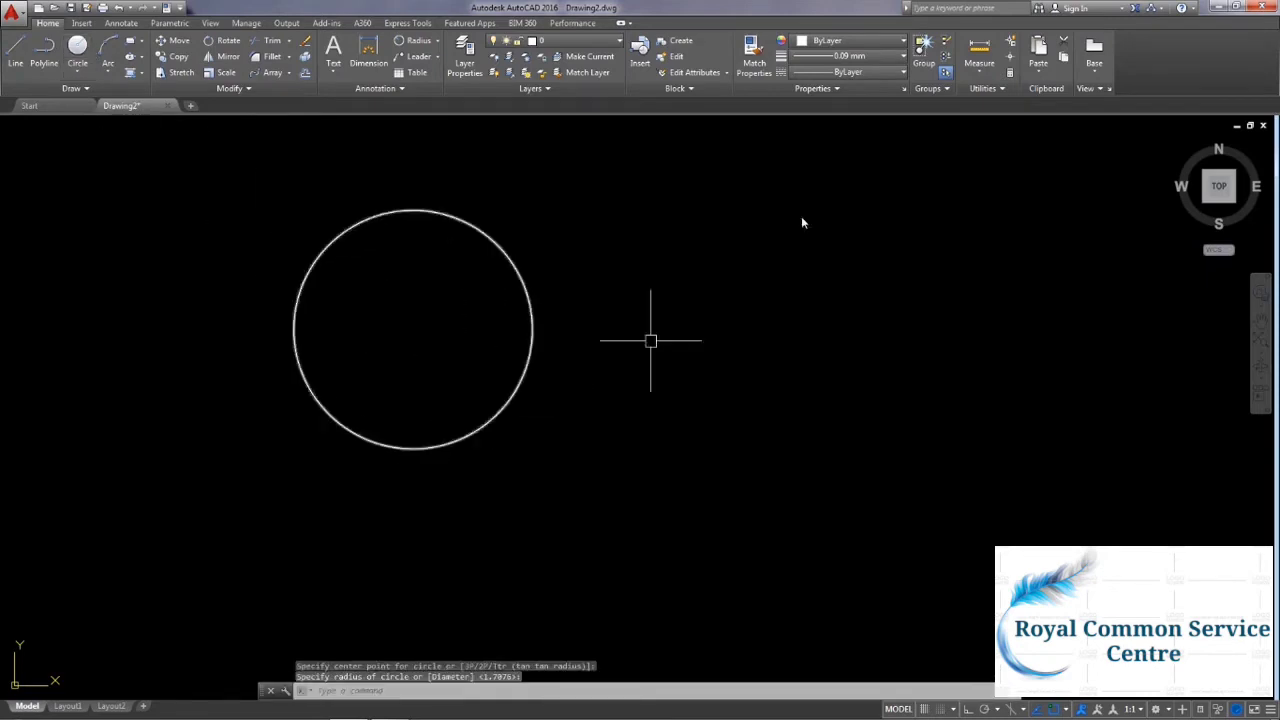
click(828, 41)
click(842, 105)
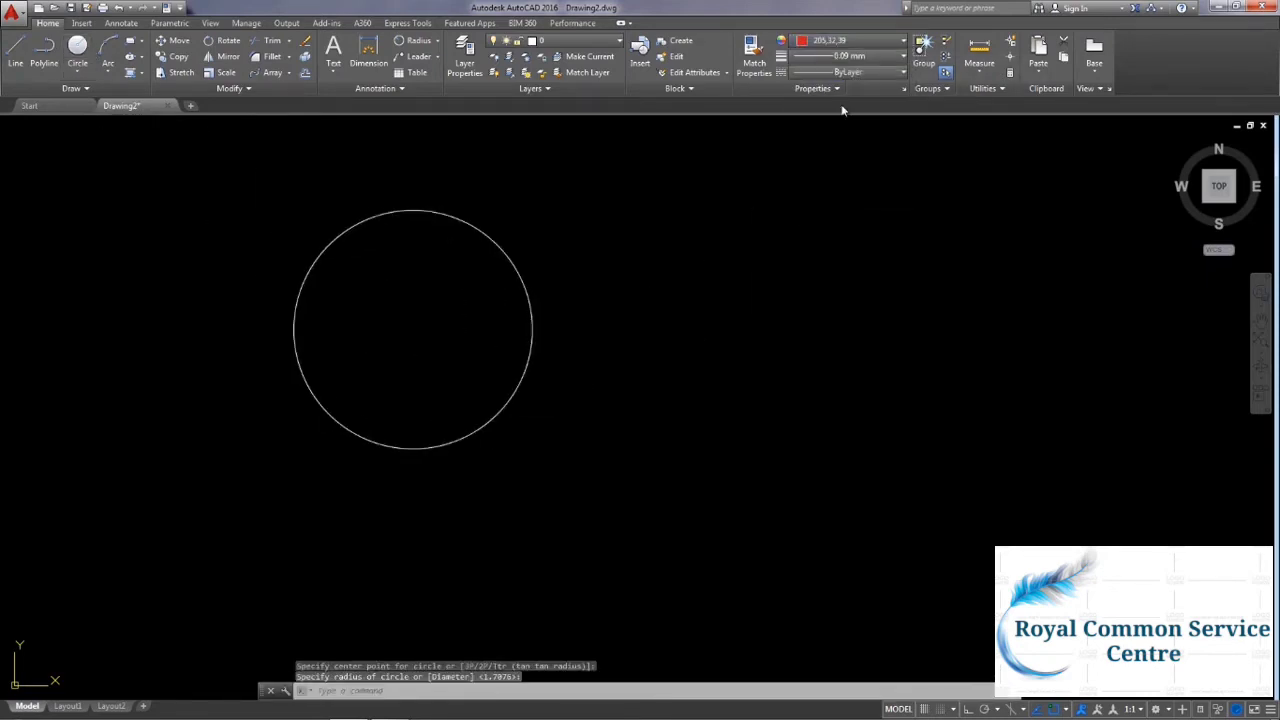
click(486, 246)
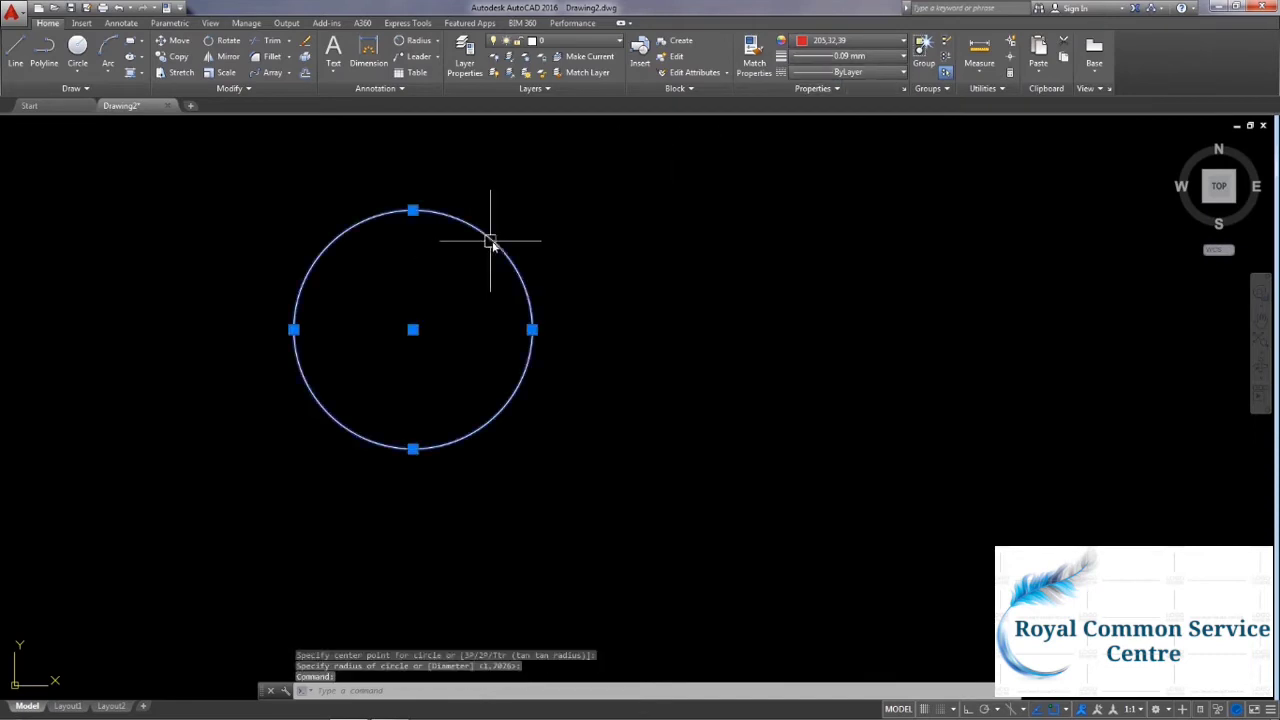
click(850, 41)
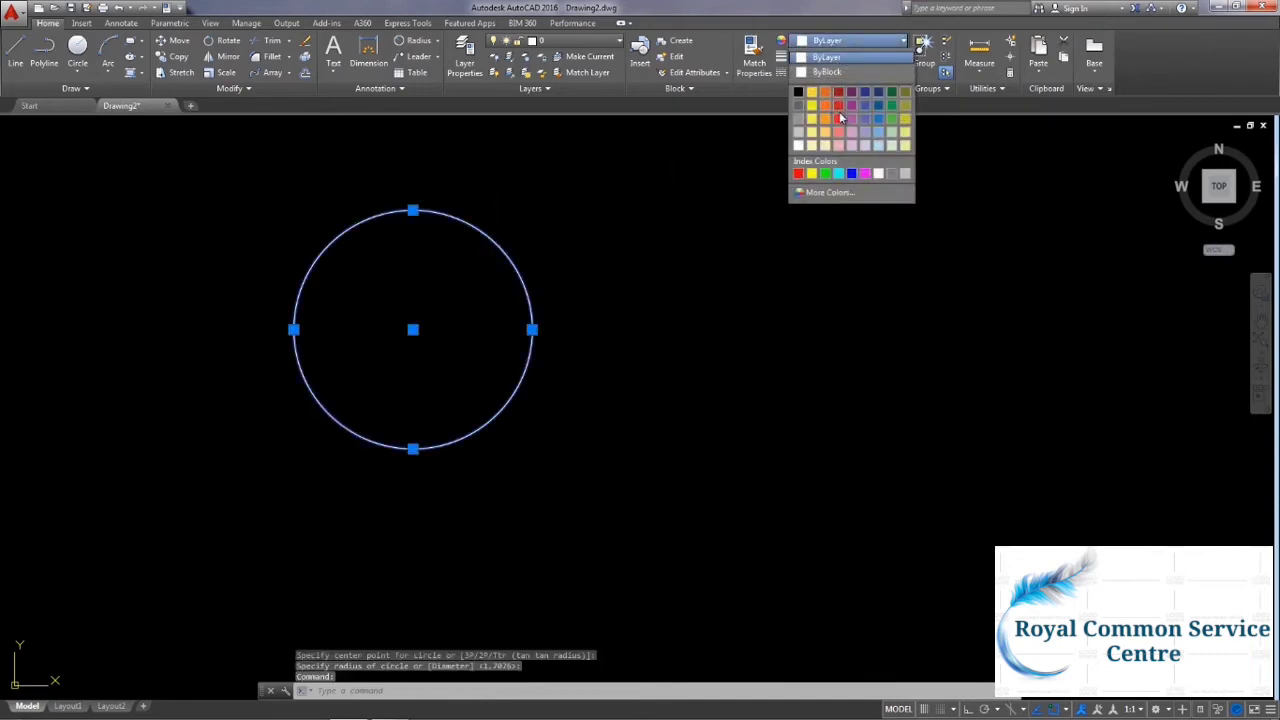
click(842, 118)
Give the red circle a 0.30 mm lineweight, leaving its linetype unchanged.
click(850, 56)
click(850, 177)
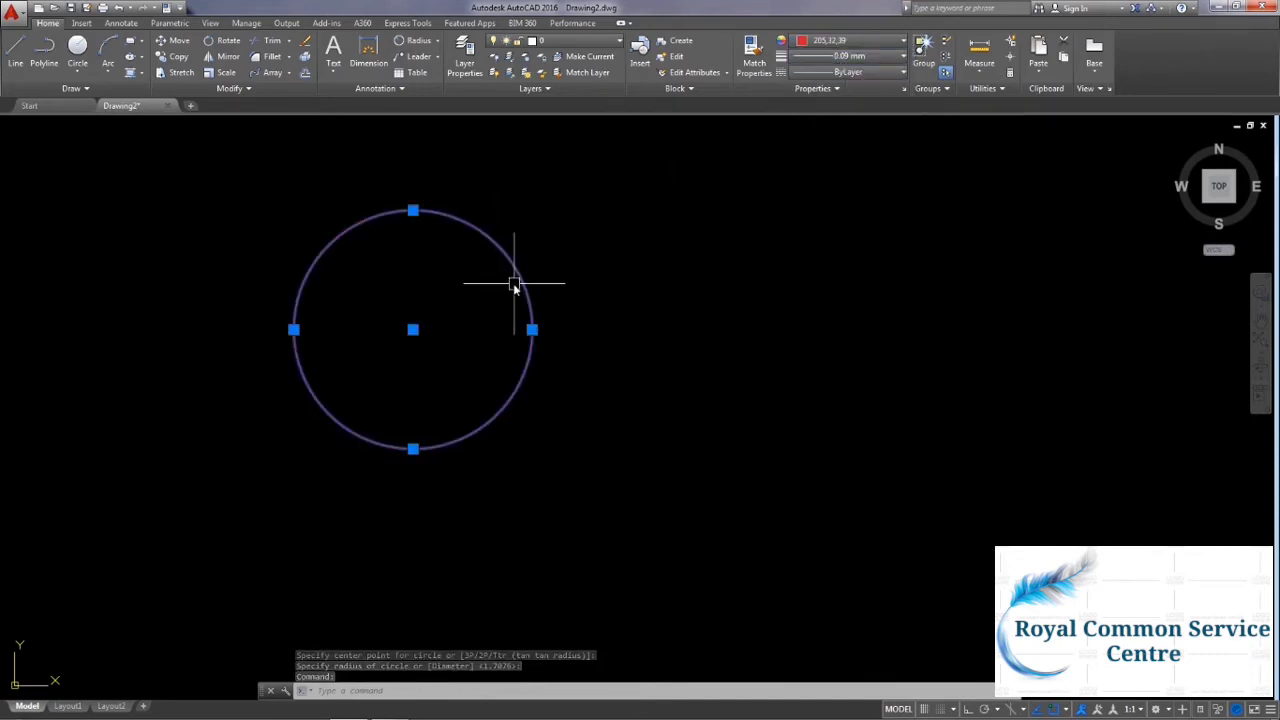
click(850, 56)
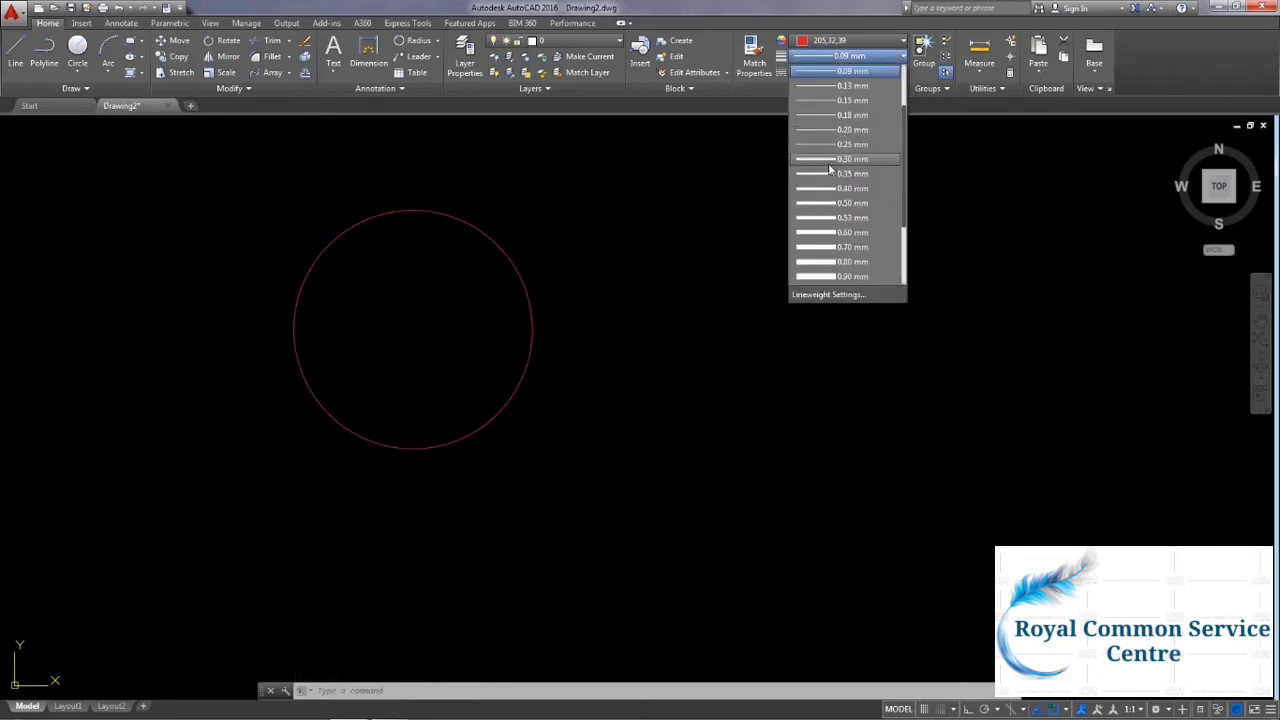
click(828, 160)
click(833, 72)
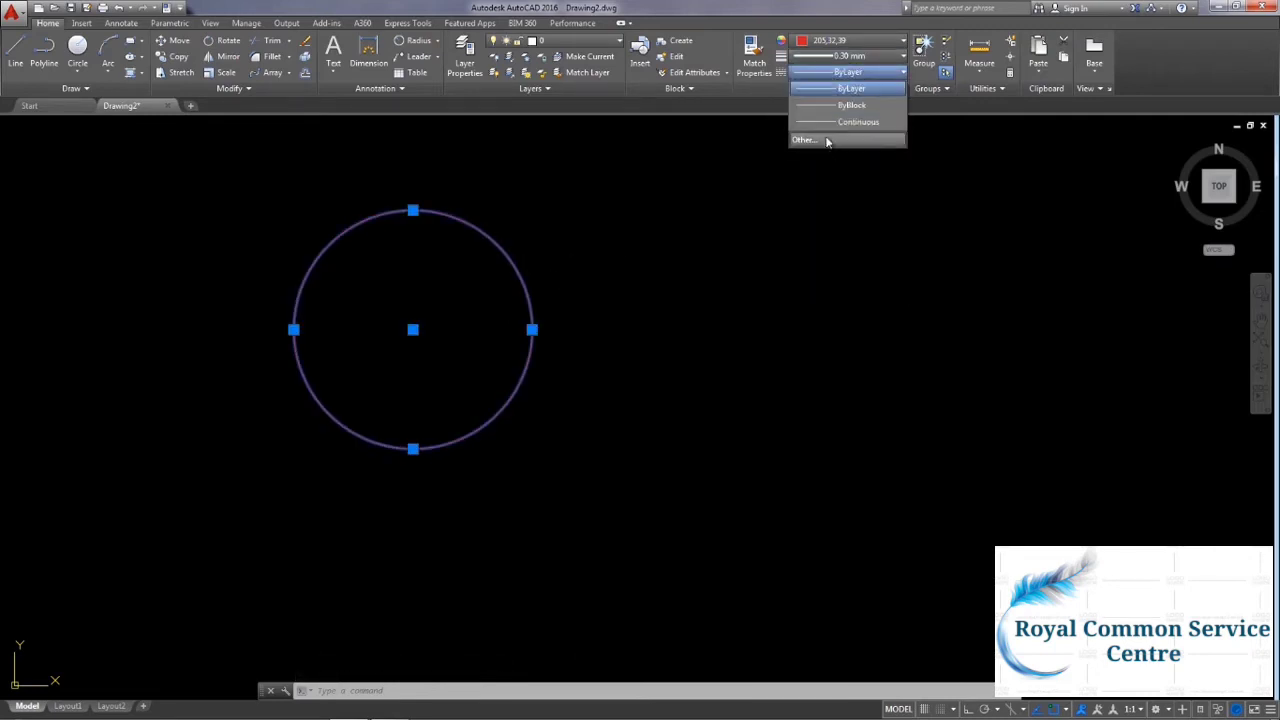
click(813, 146)
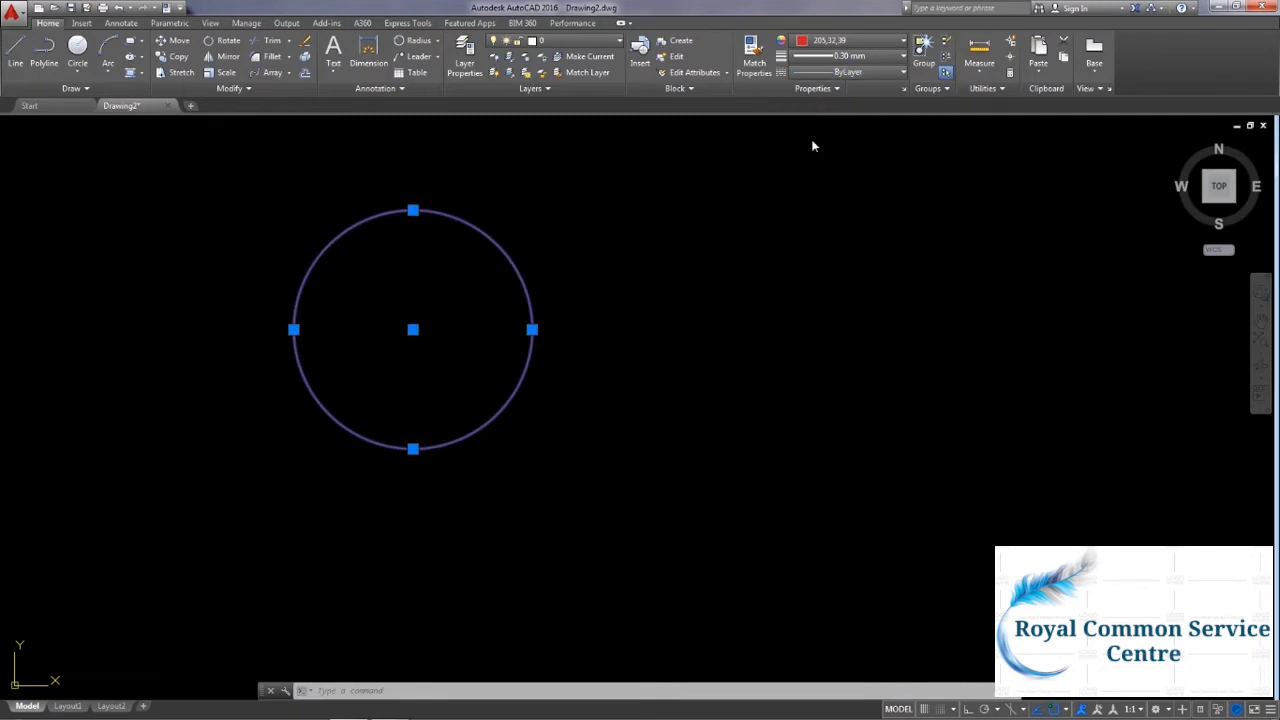
click(811, 229)
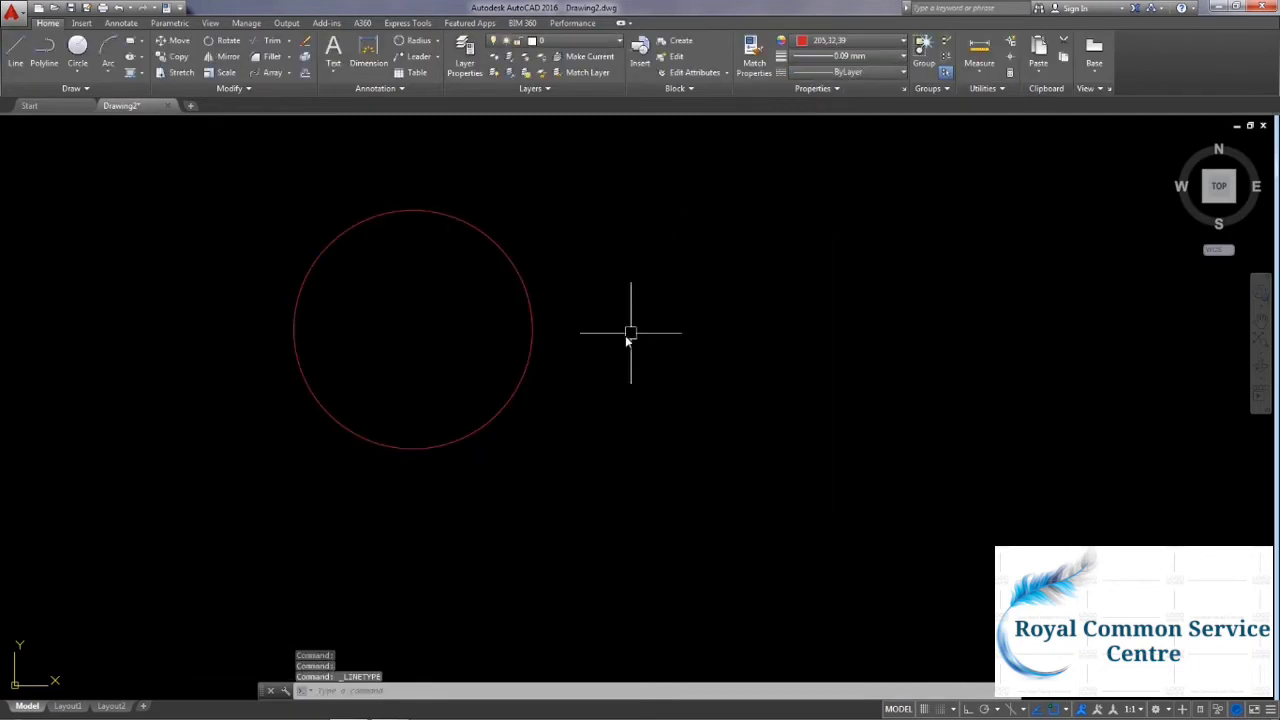
scroll(575, 331, up, 3)
middle_drag(622, 333, 780, 363)
scroll(780, 363, down, 2)
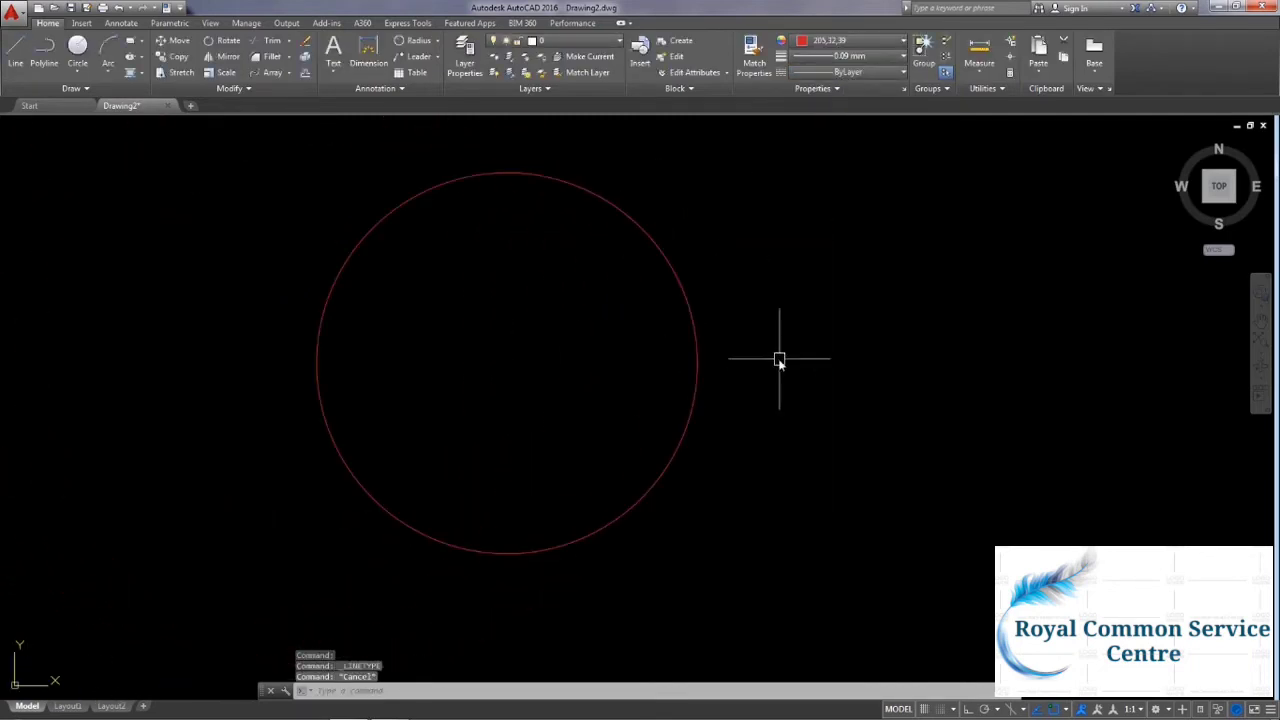
Reset the current object colour to ByLayer.
click(830, 41)
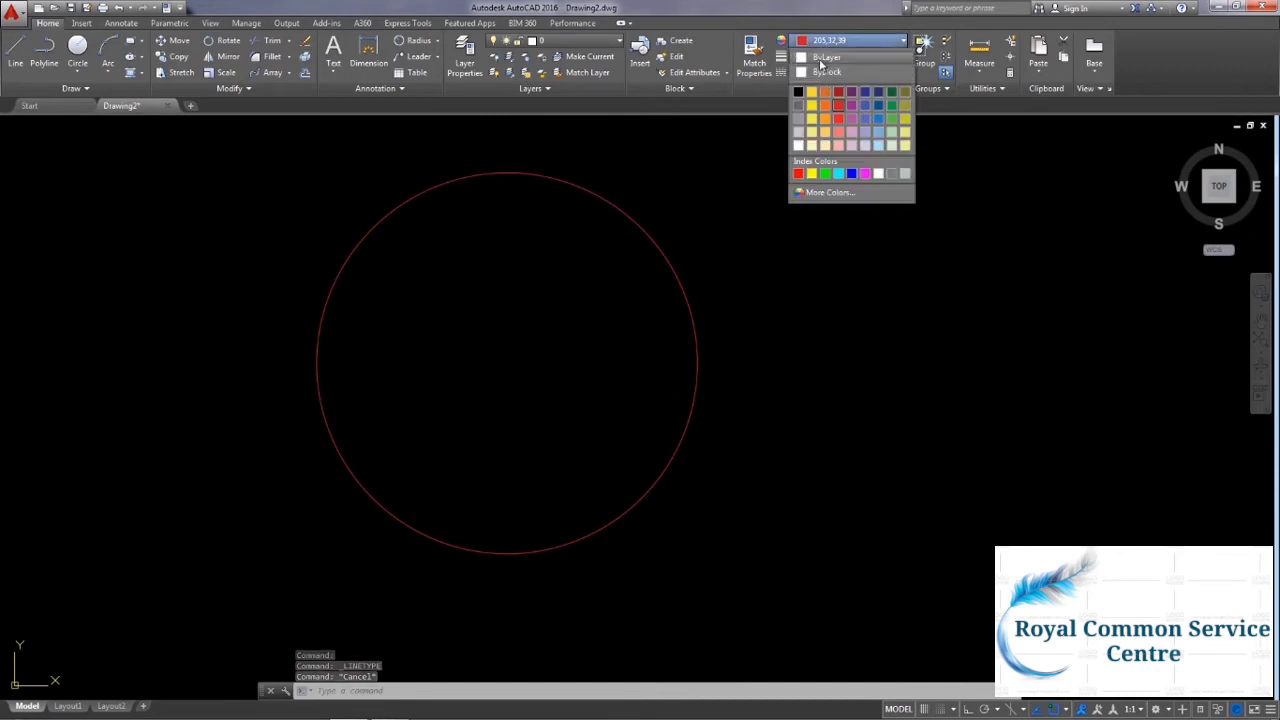
click(830, 52)
scroll(752, 328, up, 2)
middle_drag(752, 328, 883, 358)
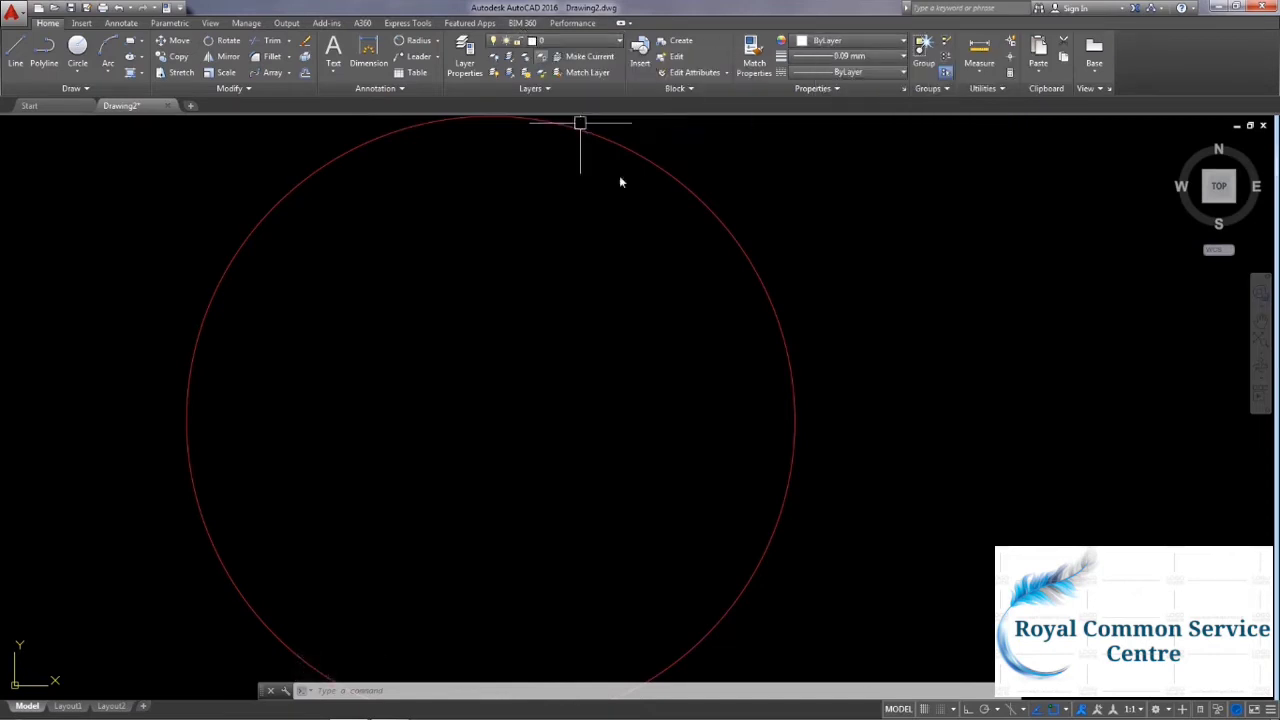
scroll(755, 256, down, 1)
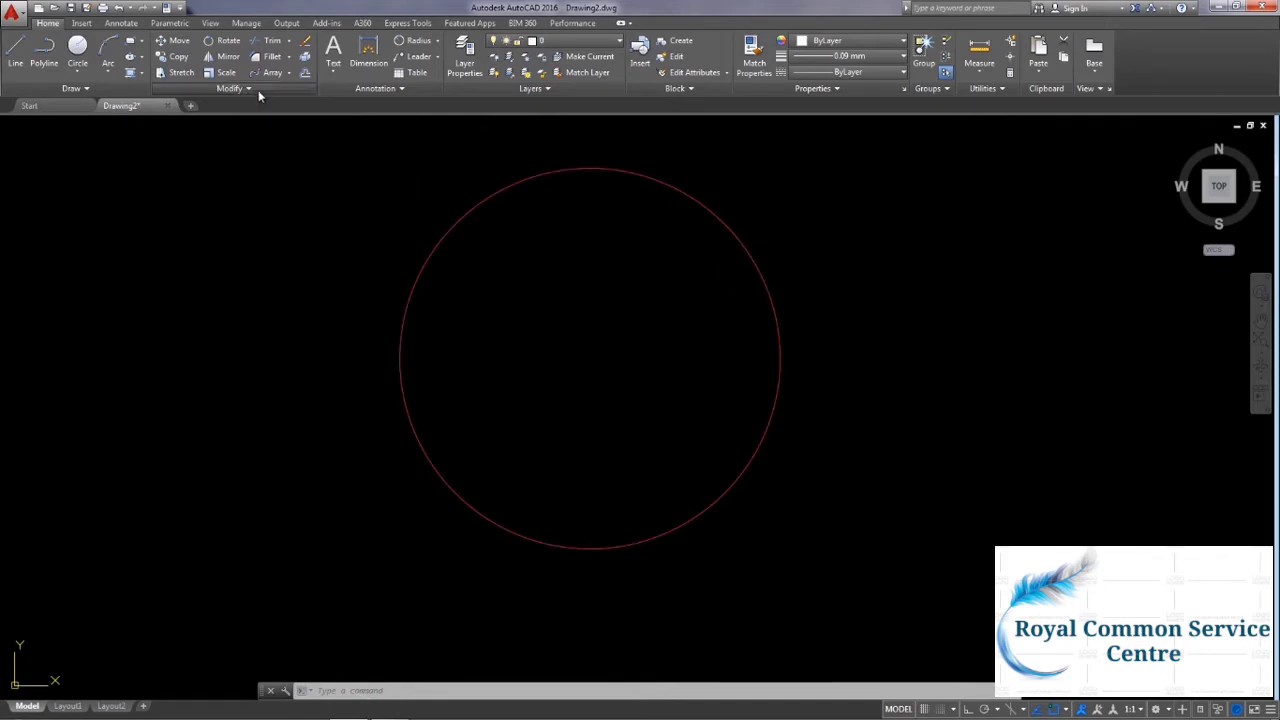
Apply SETBYLAYER to the circle, answering No to ByBlock conversion and No to including blocks.
click(256, 90)
click(159, 111)
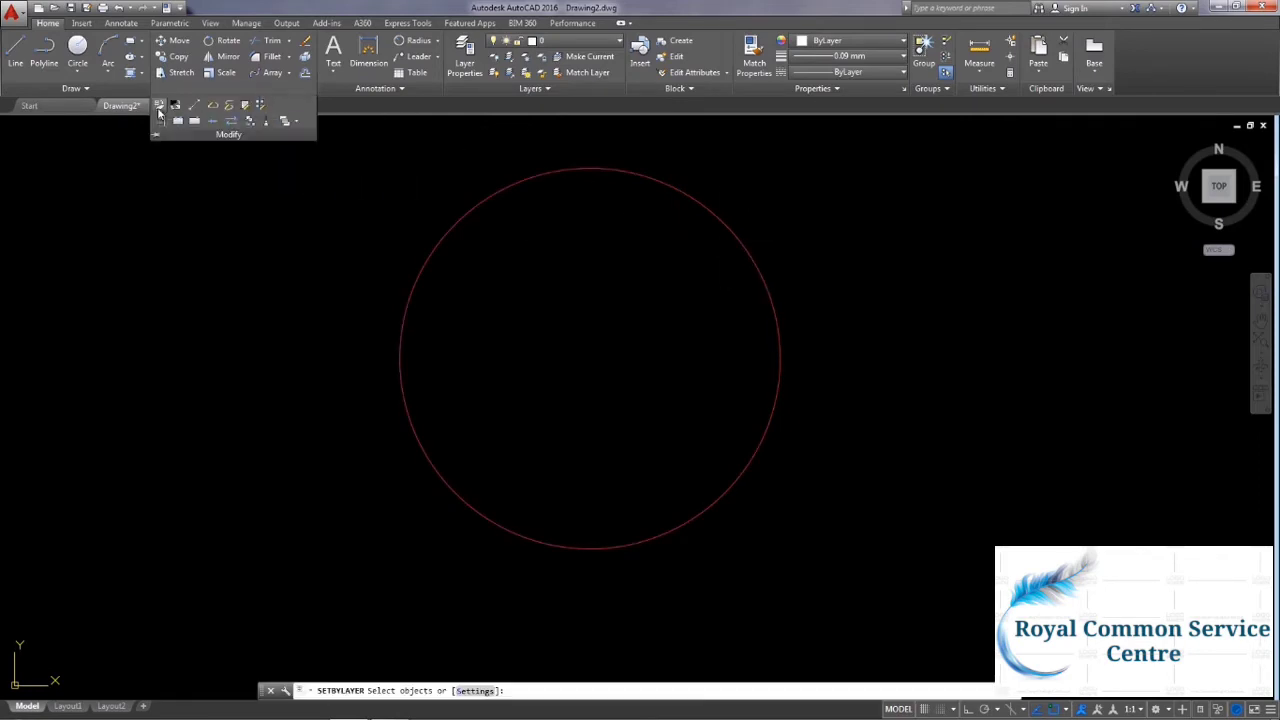
click(420, 271)
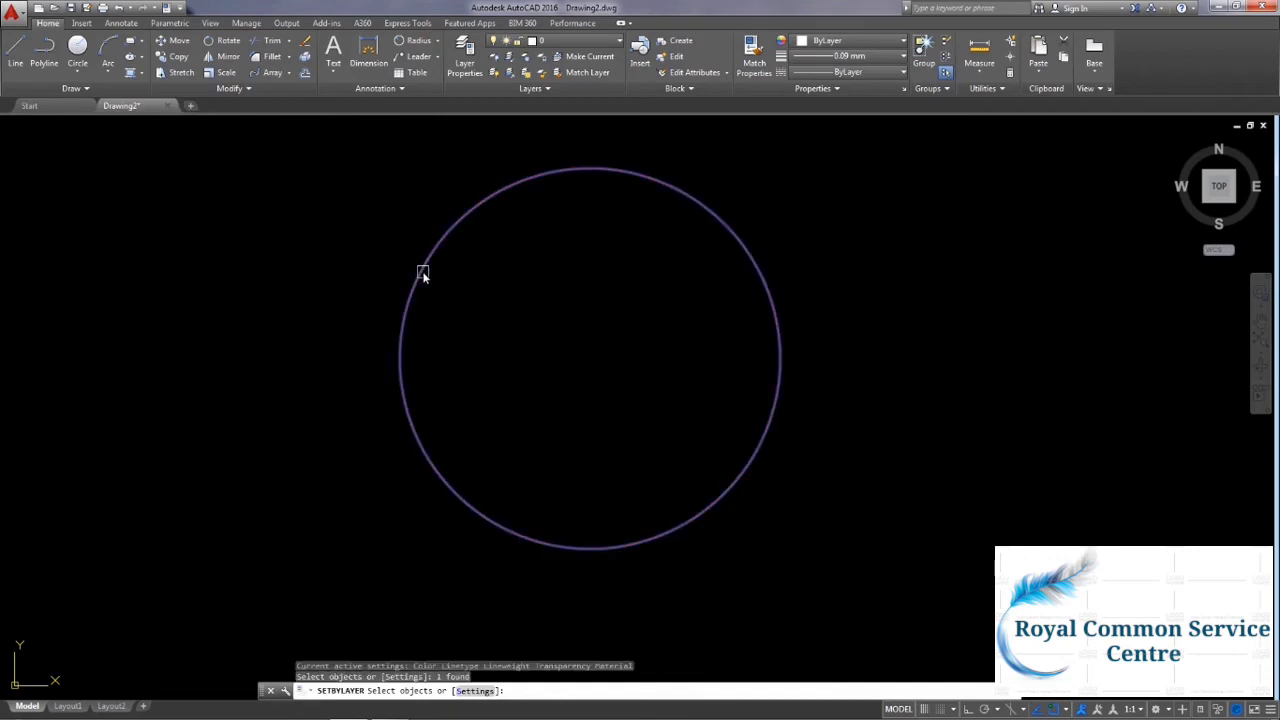
key(Return)
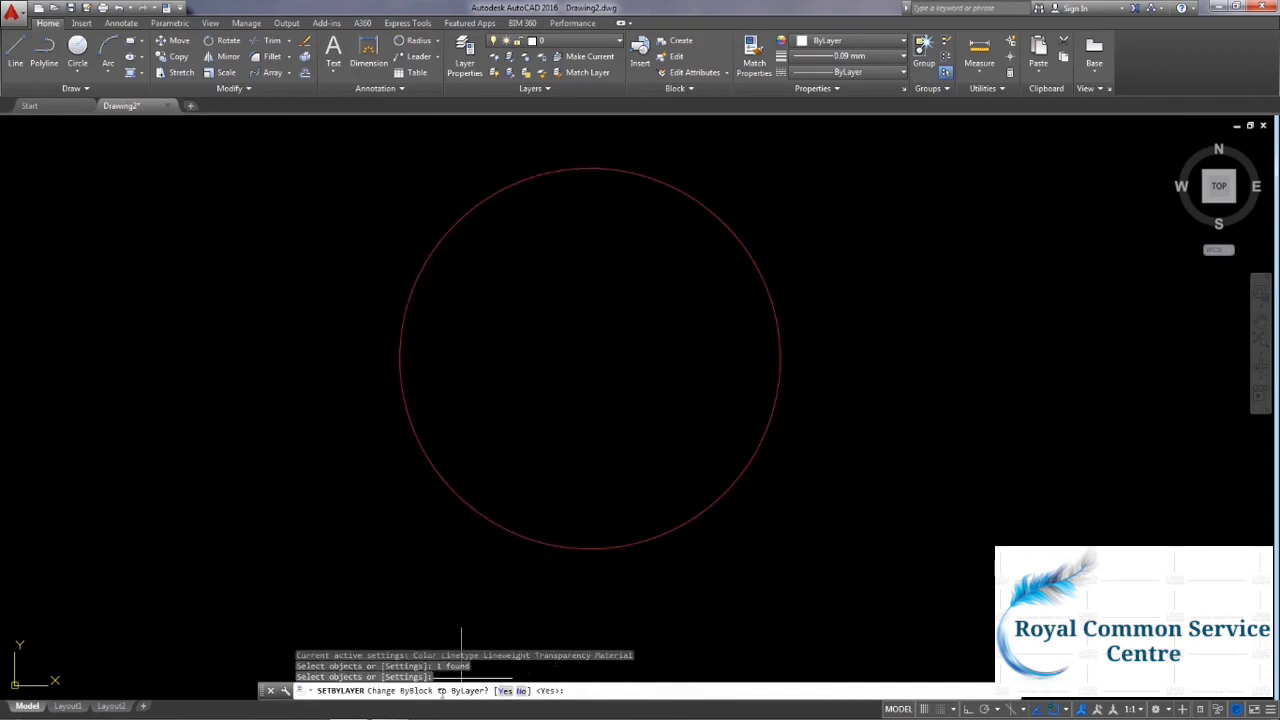
click(520, 692)
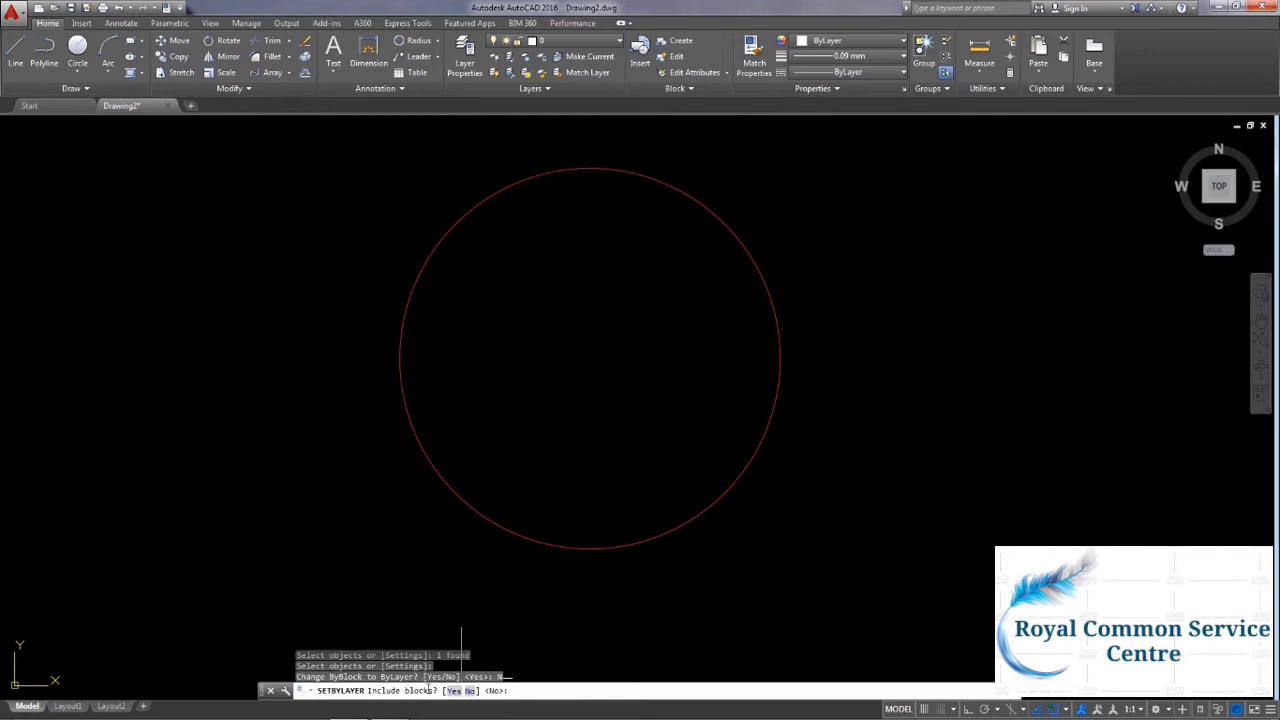
click(469, 692)
scroll(450, 450, down, 1)
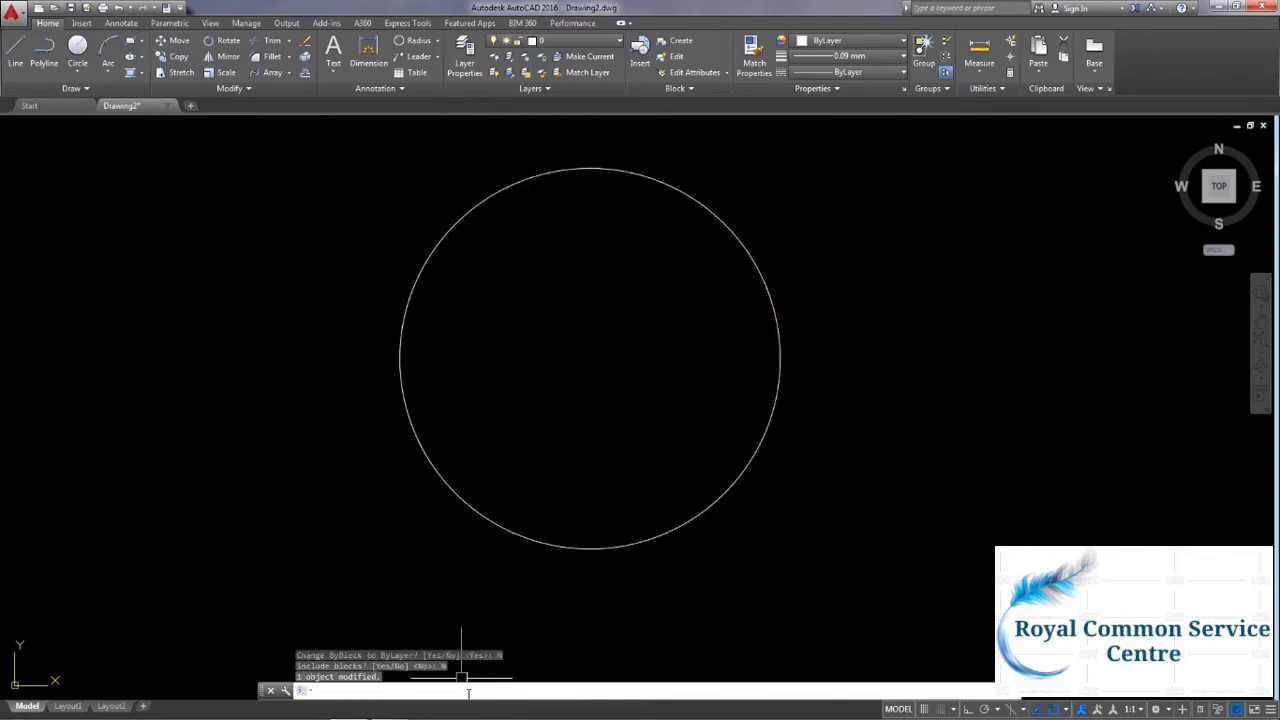
scroll(560, 300, down, 1)
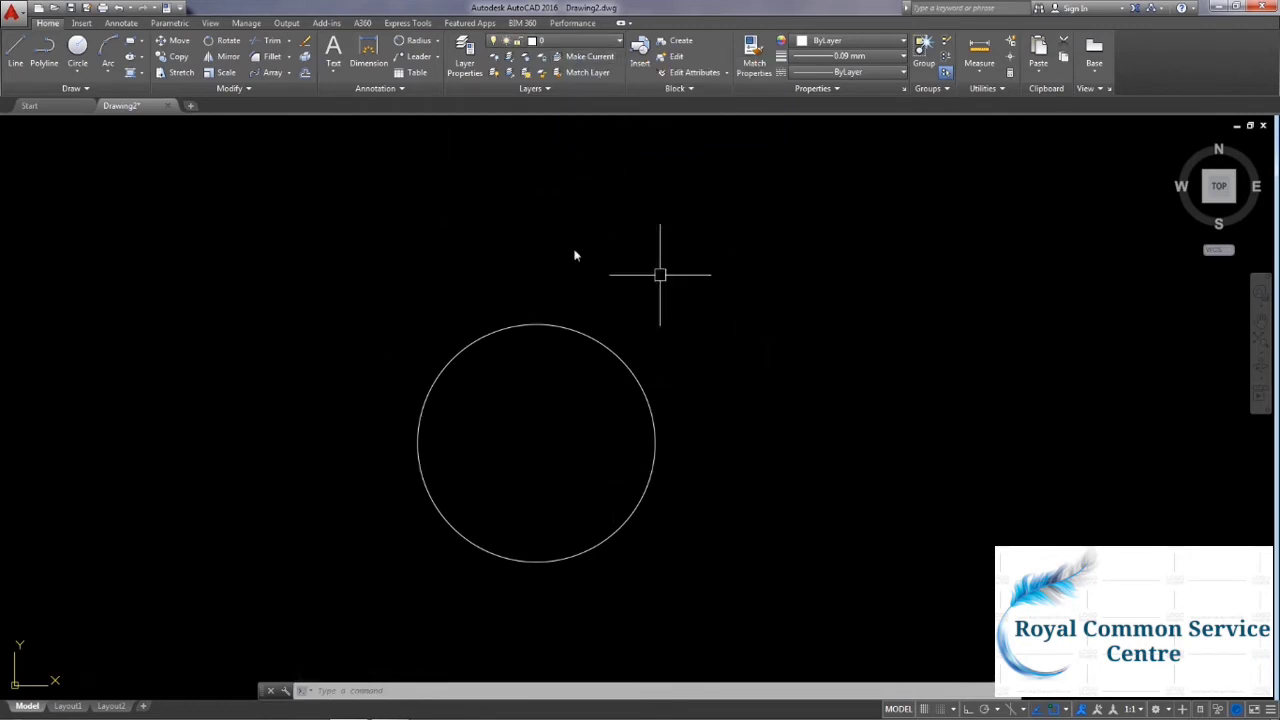
click(497, 386)
key(Escape)
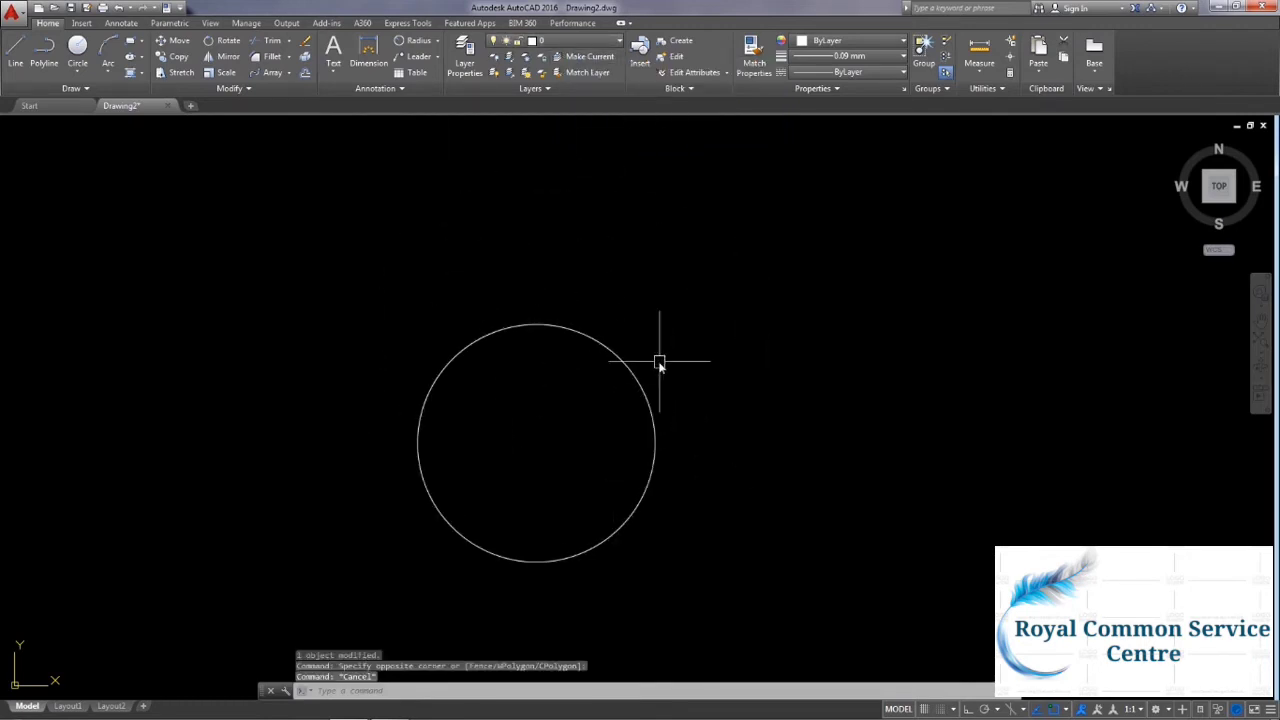
click(225, 88)
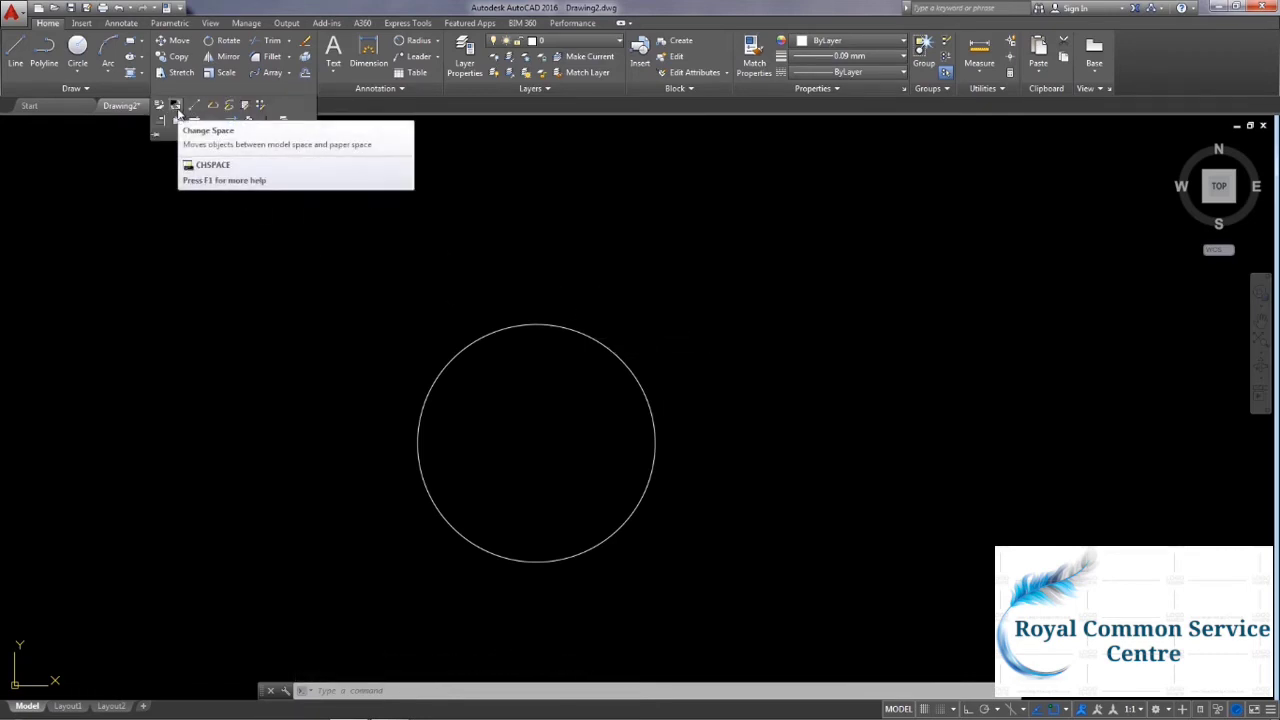
mouse_move(175, 105)
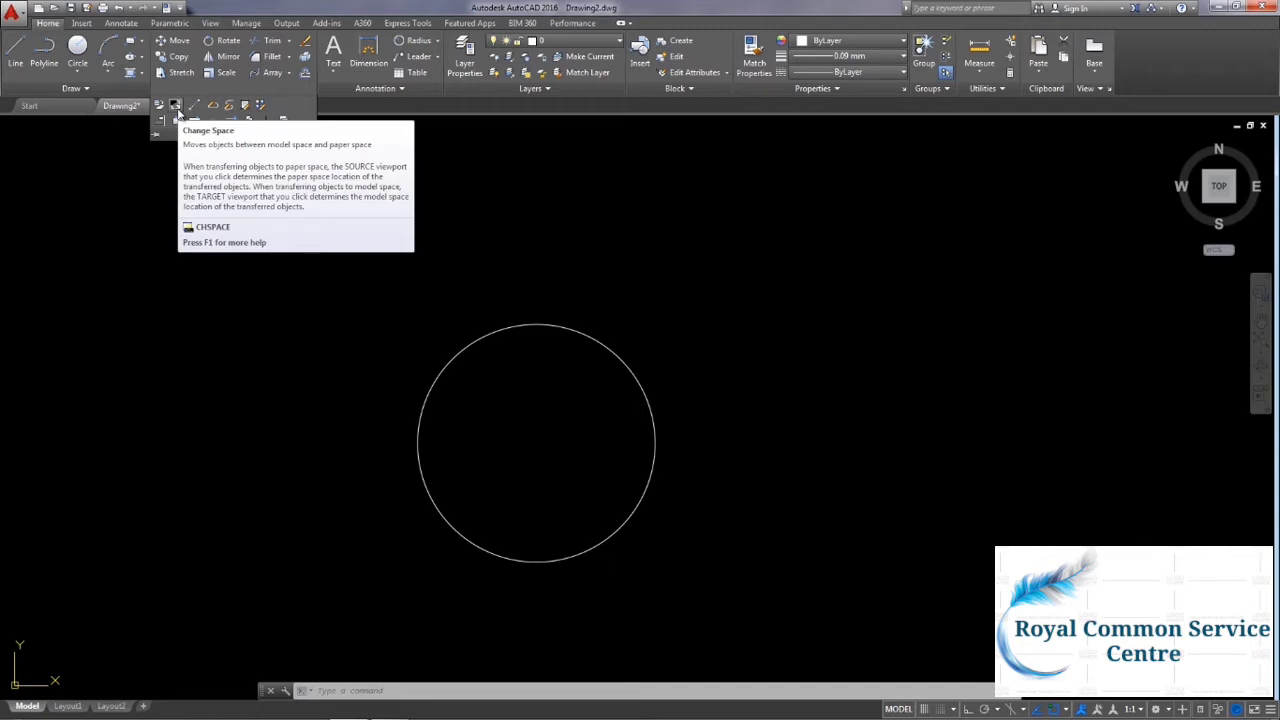
Switch to the Layout1 sheet and activate its viewport, centring the circle.
click(175, 108)
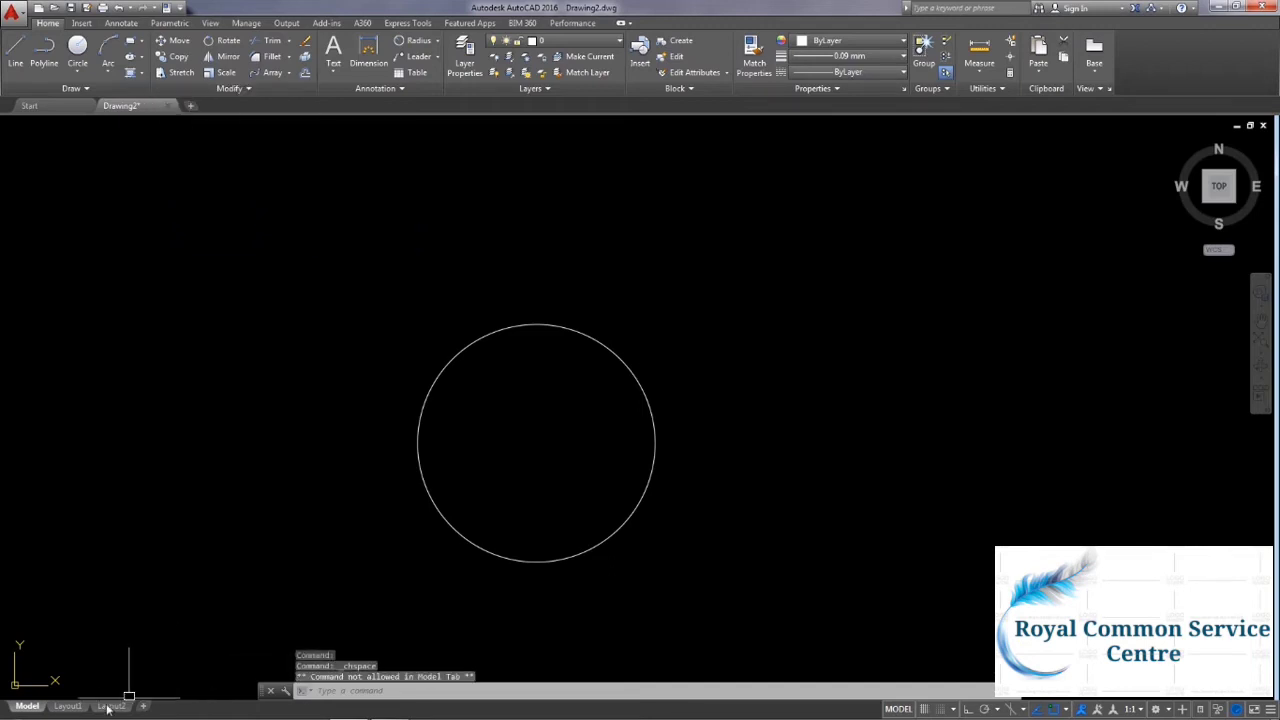
click(66, 706)
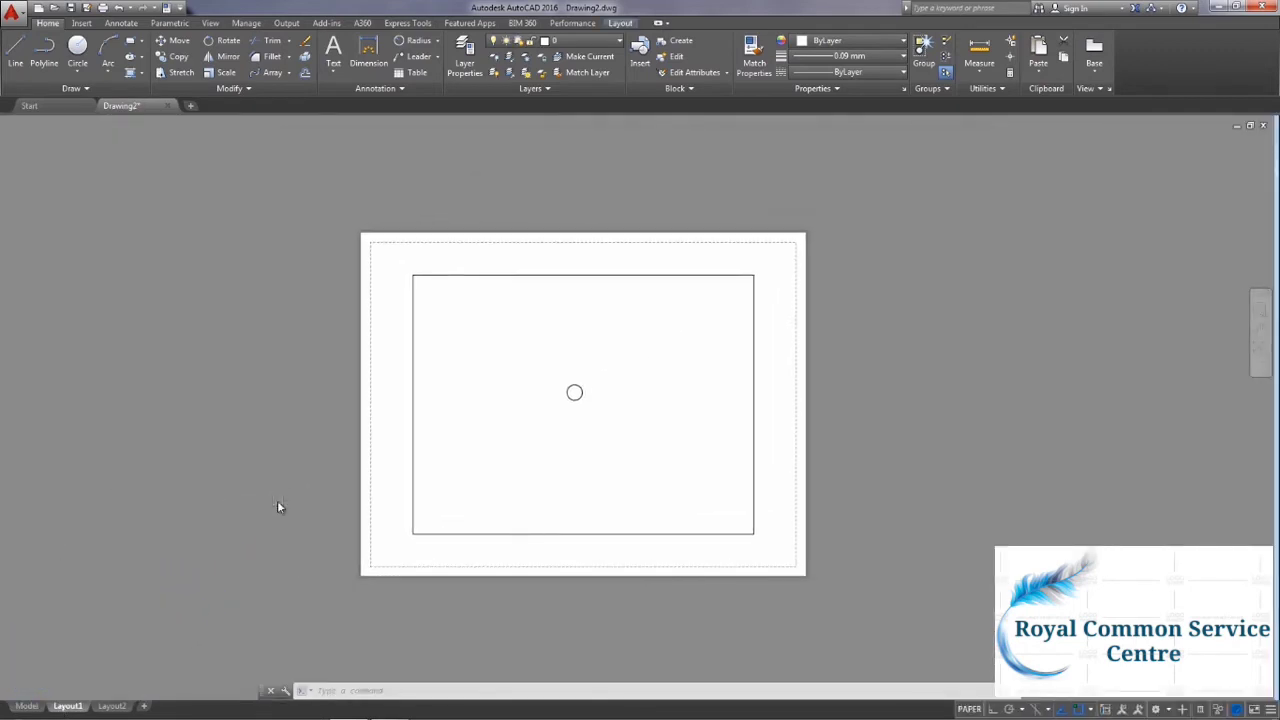
scroll(340, 549, down, 3)
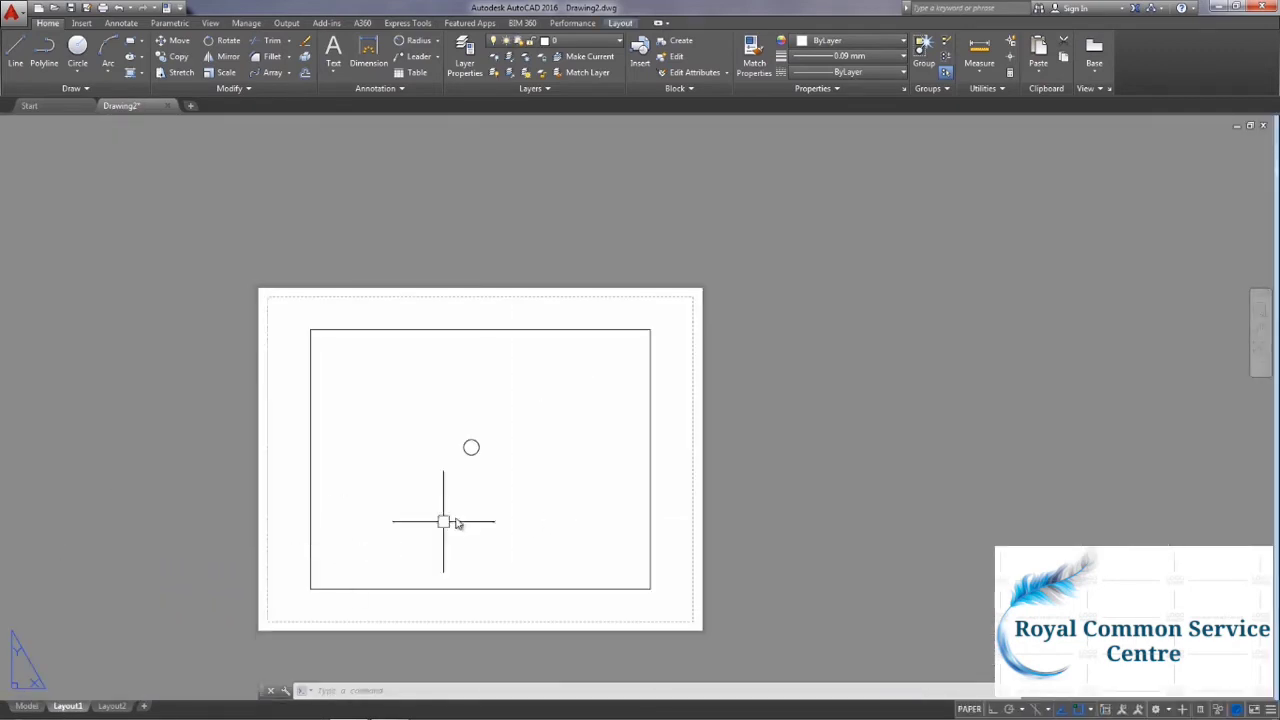
double_click(477, 507)
scroll(477, 500, up, 2)
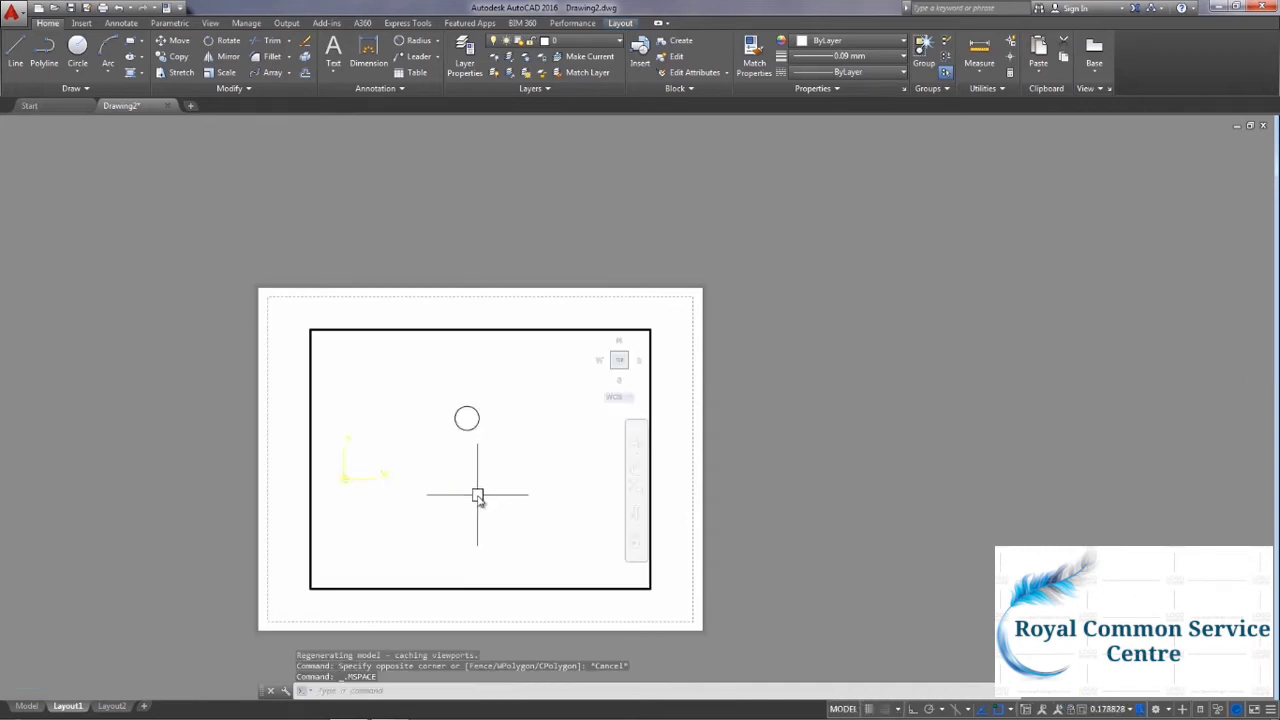
scroll(457, 449, up, 2)
middle_drag(457, 449, 503, 543)
scroll(510, 520, up, 4)
click(477, 506)
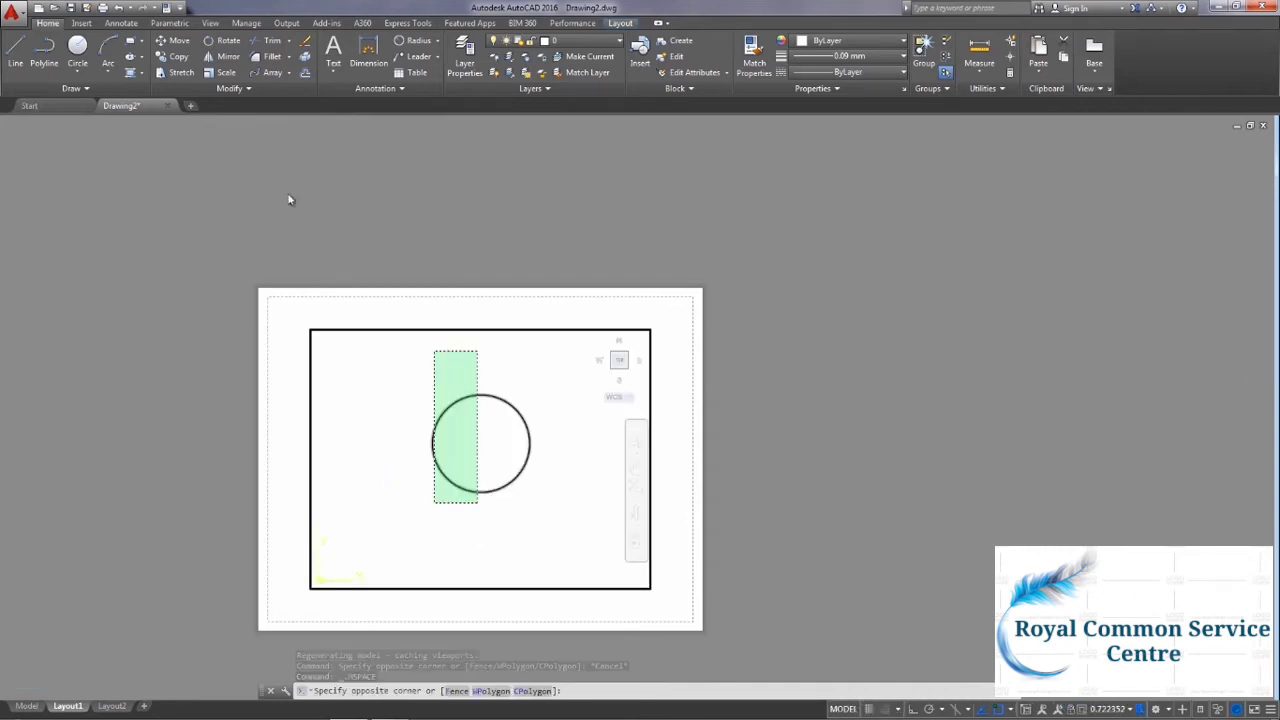
Move the circle from the viewport into paper space with CHSPACE.
click(249, 88)
click(177, 106)
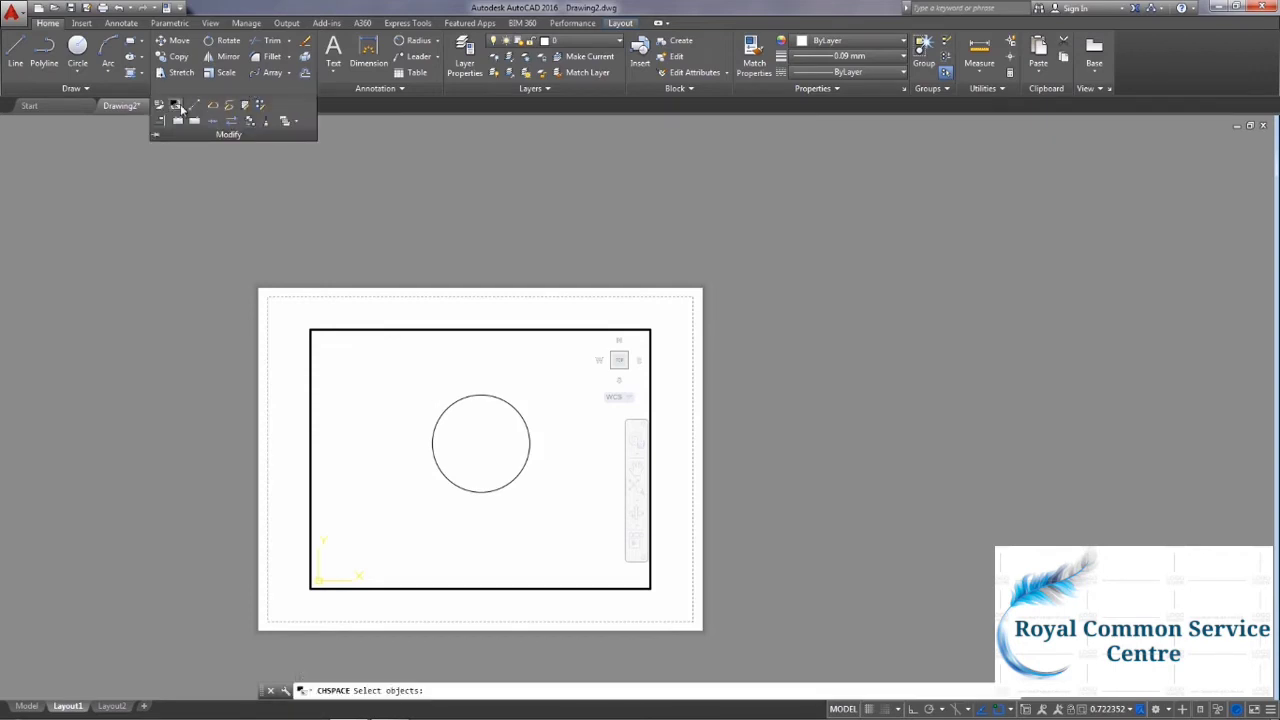
click(492, 491)
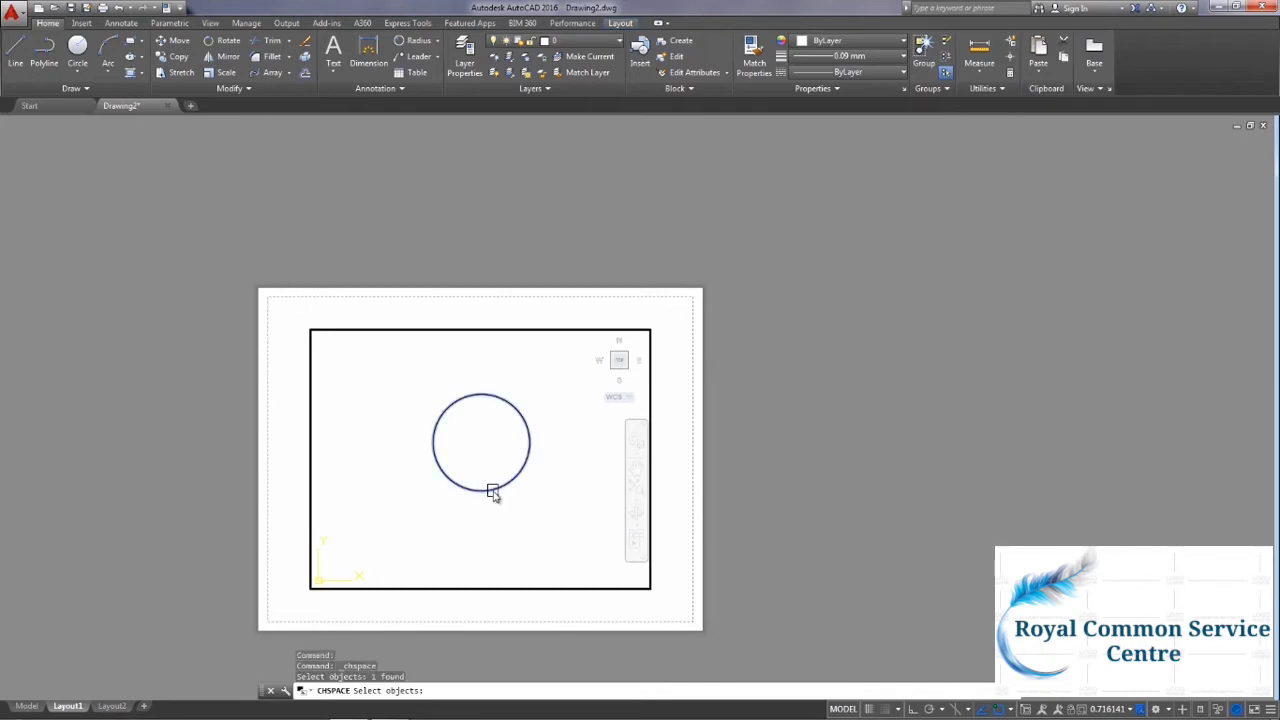
key(Return)
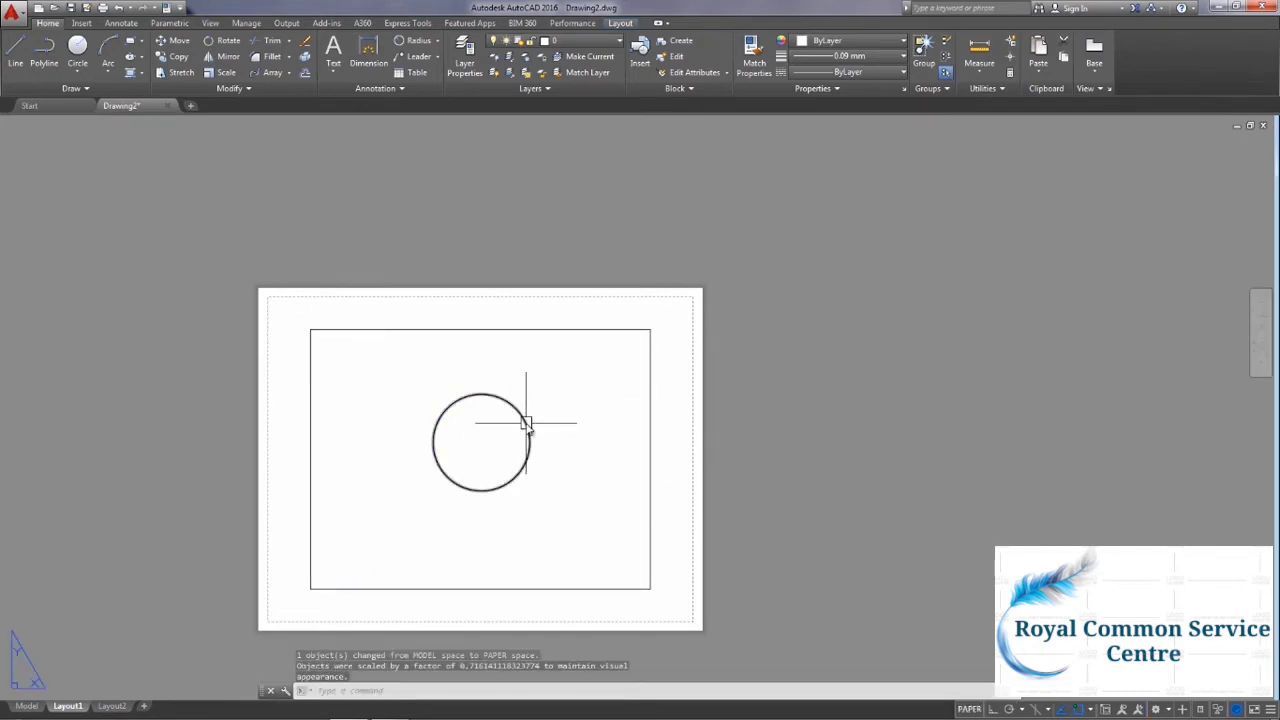
click(527, 425)
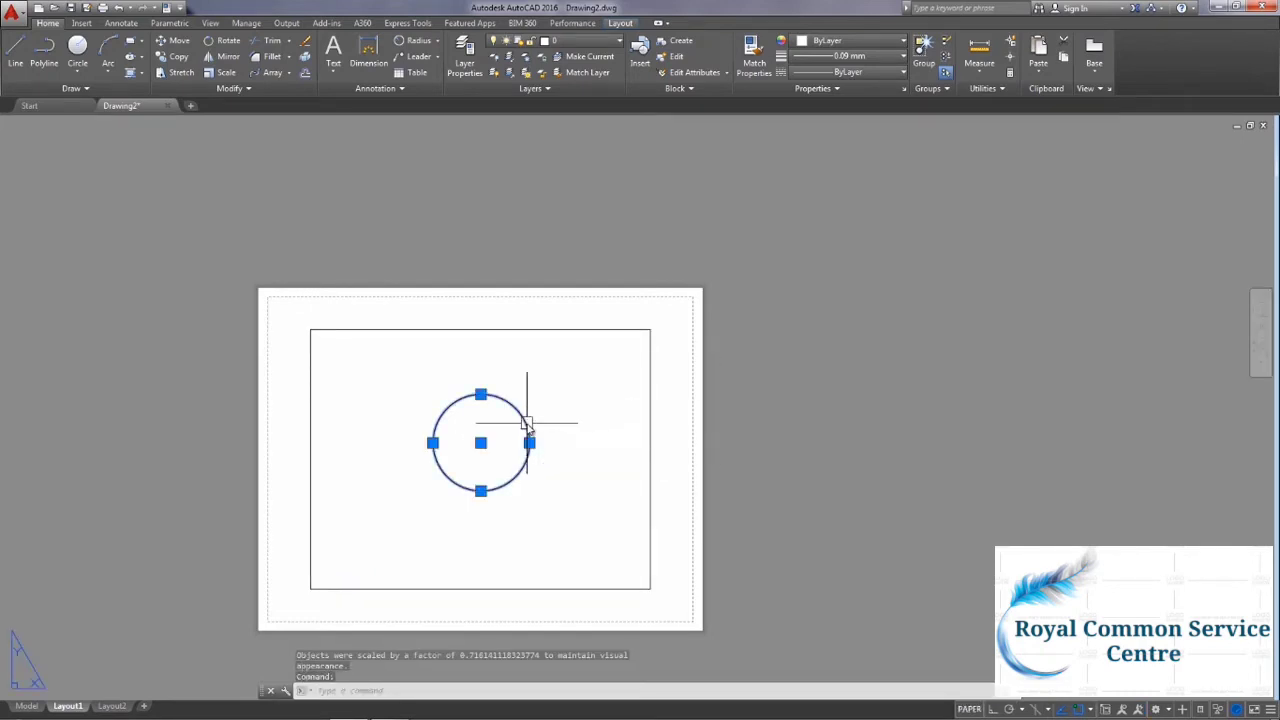
key(Escape)
Reactivate the viewport, then go back to the Model tab.
click(577, 516)
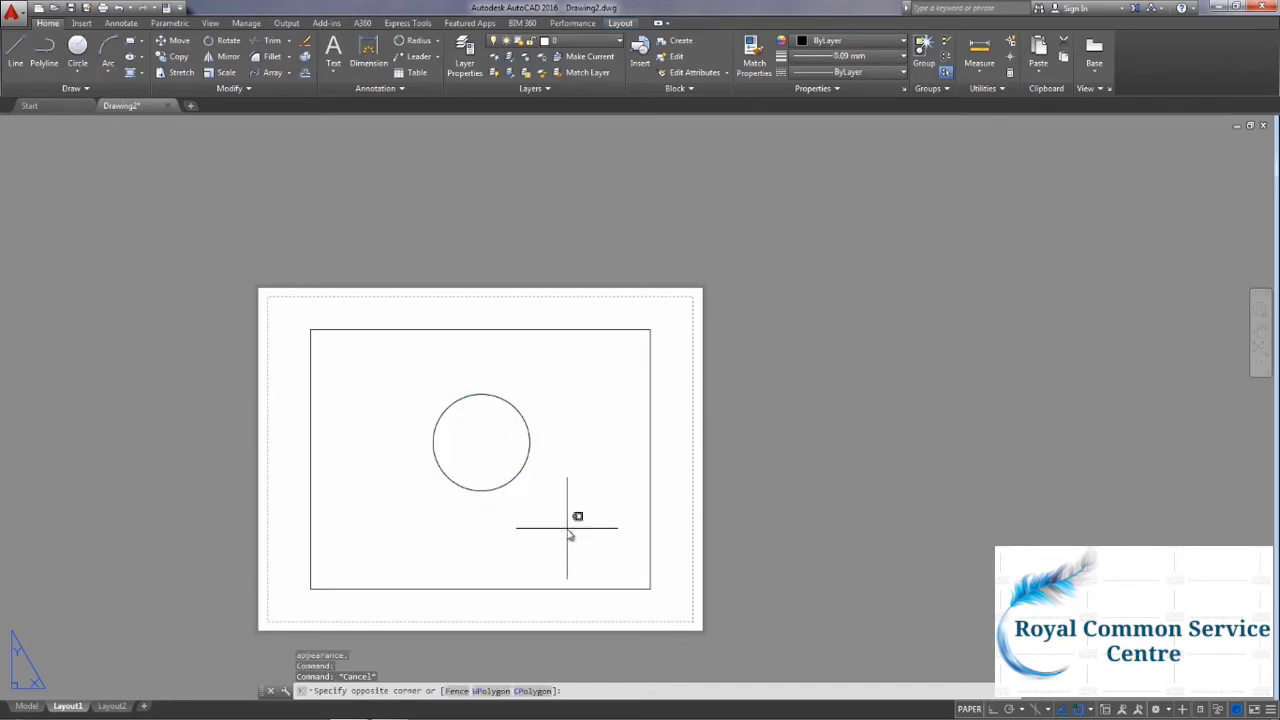
double_click(567, 527)
click(554, 458)
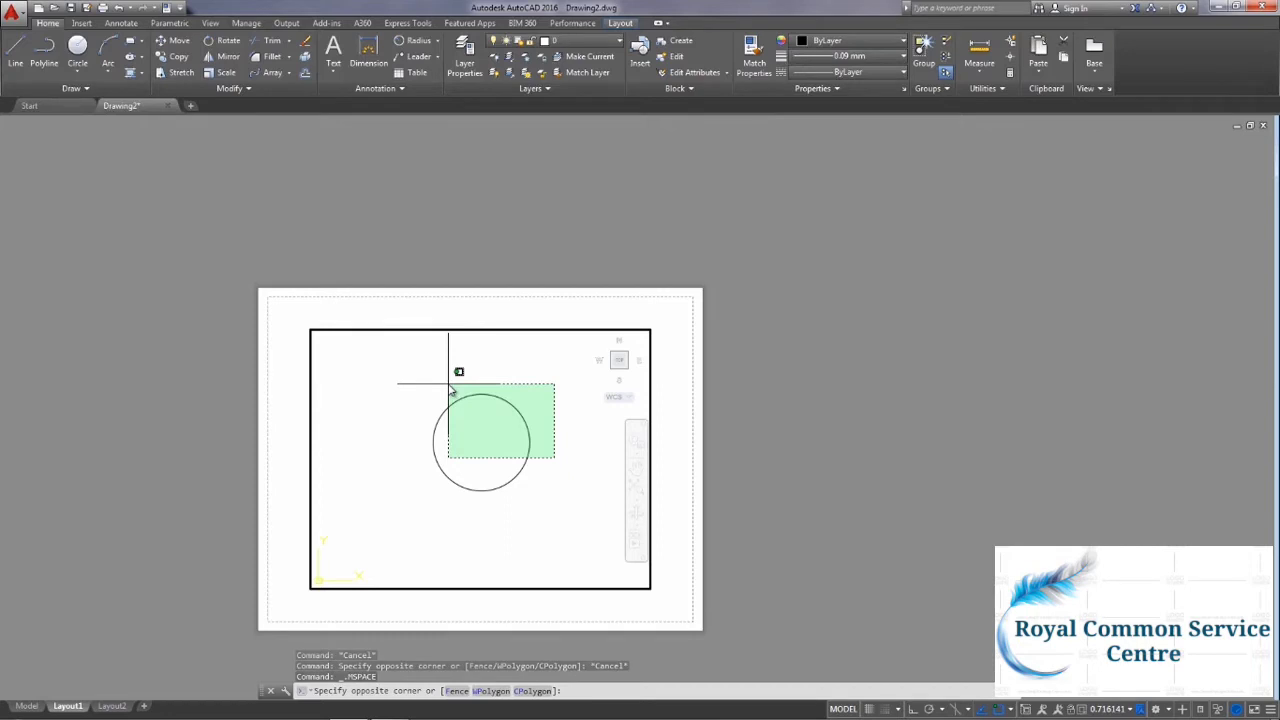
click(450, 385)
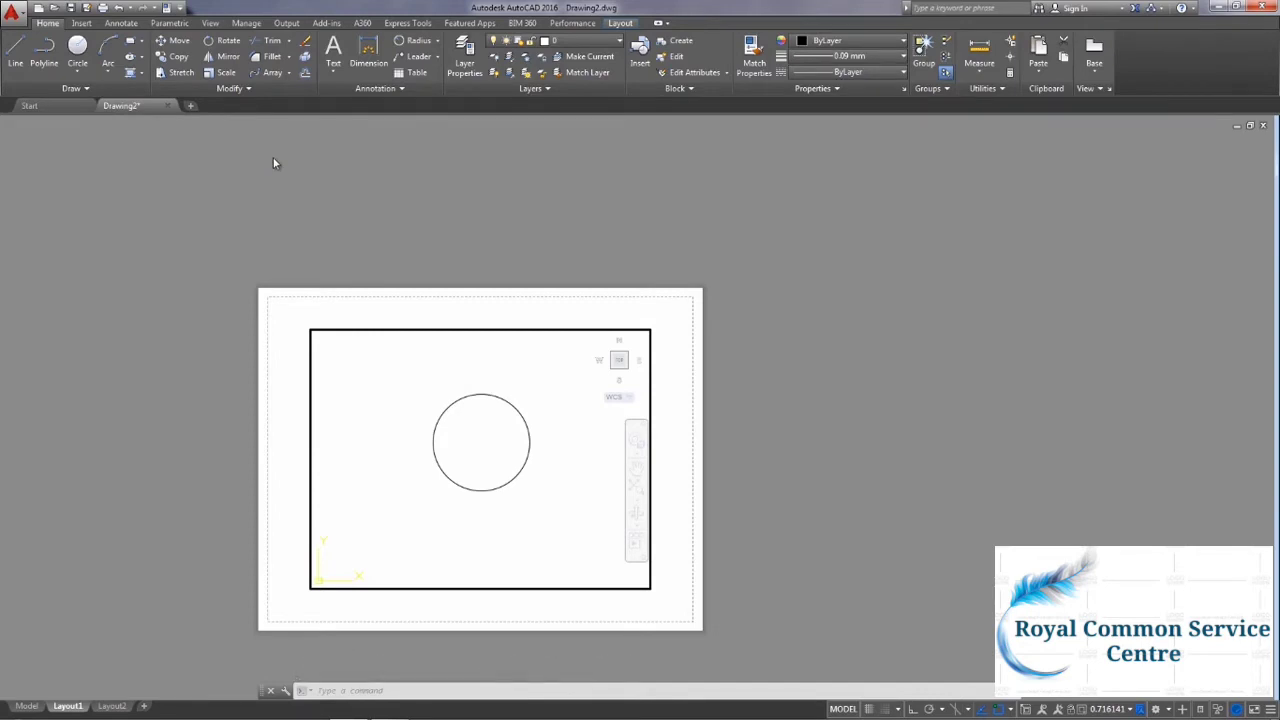
click(27, 706)
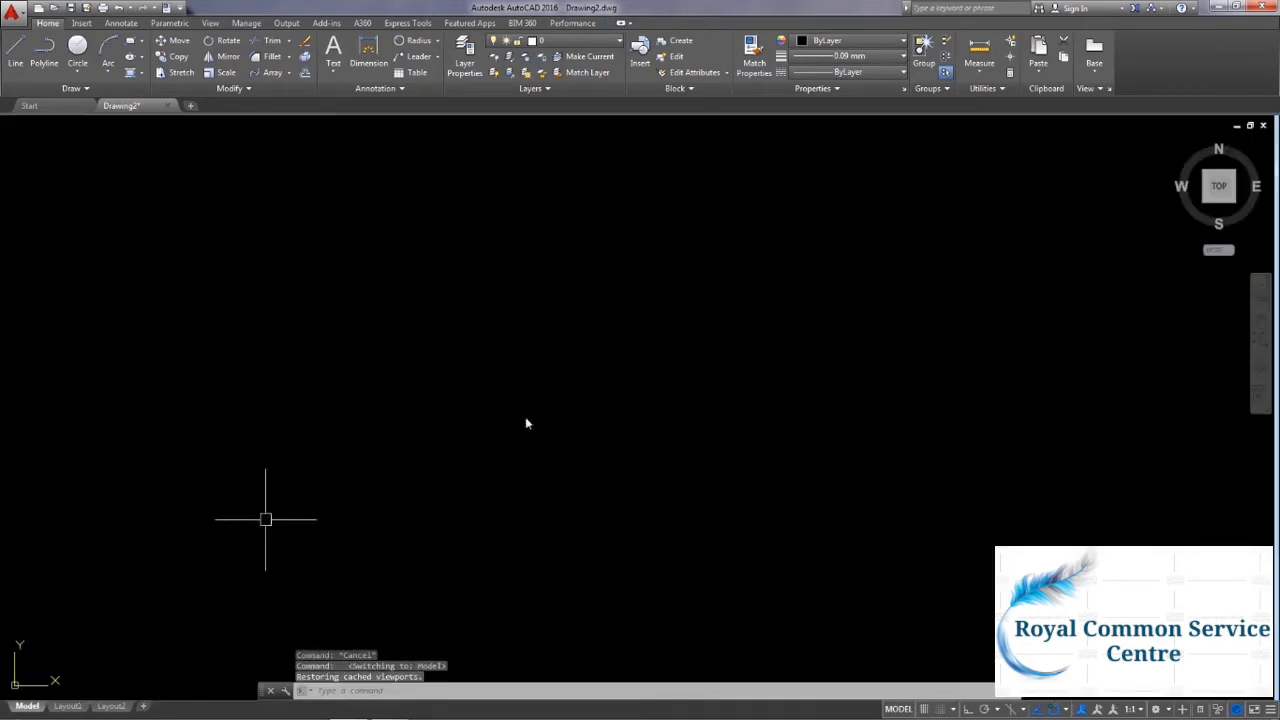
Lengthen the horizontal line to a total length of 10 with LENGTHEN Total.
click(630, 390)
key(Escape)
click(460, 234)
key(Escape)
key(Escape)
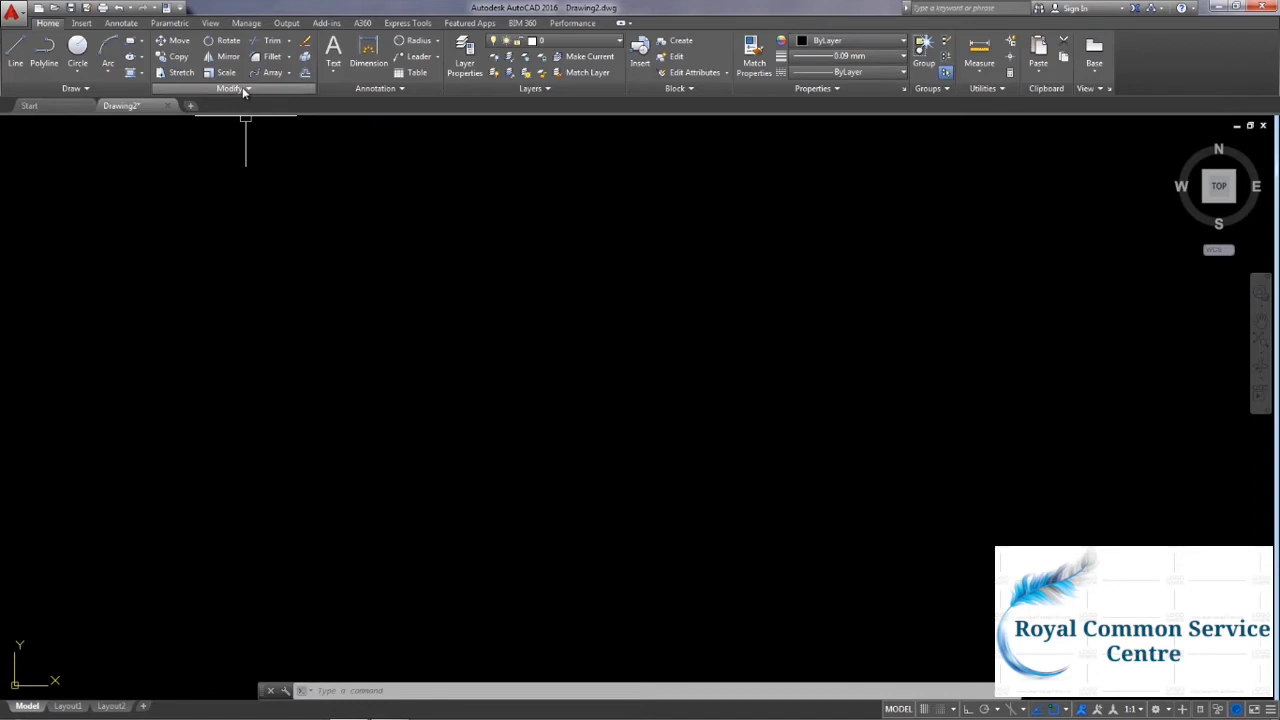
click(243, 91)
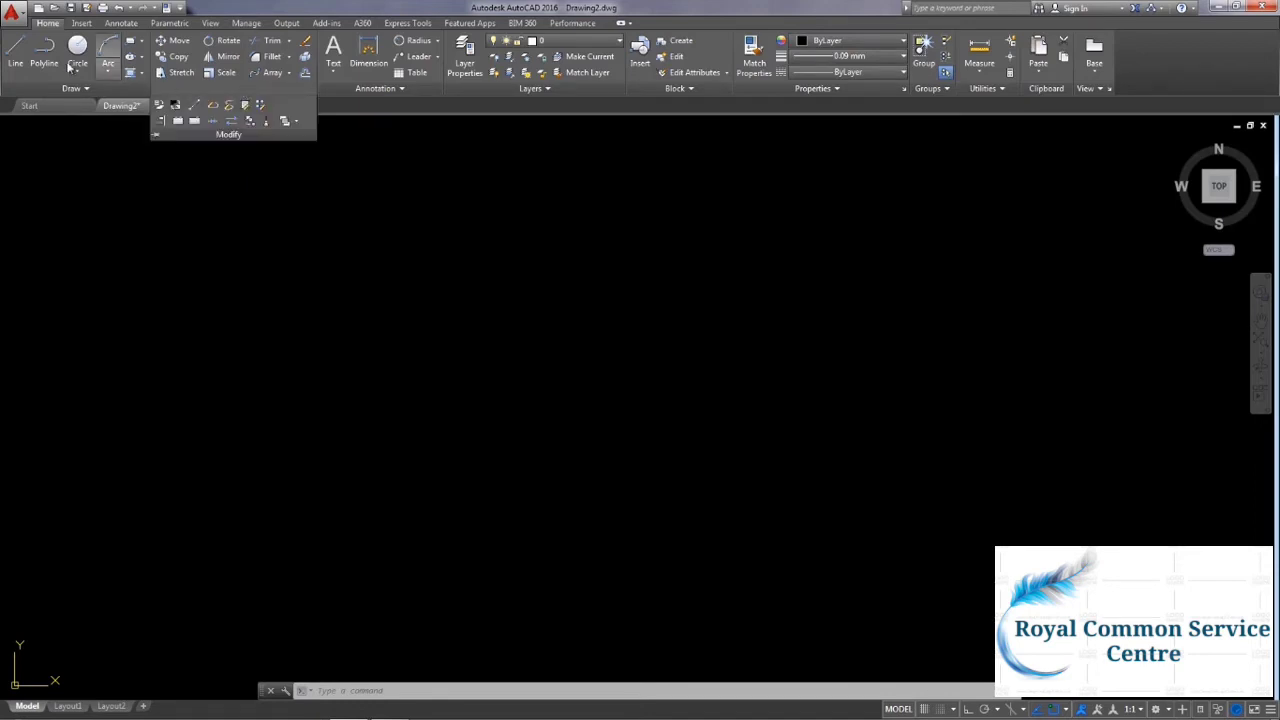
click(245, 90)
click(195, 106)
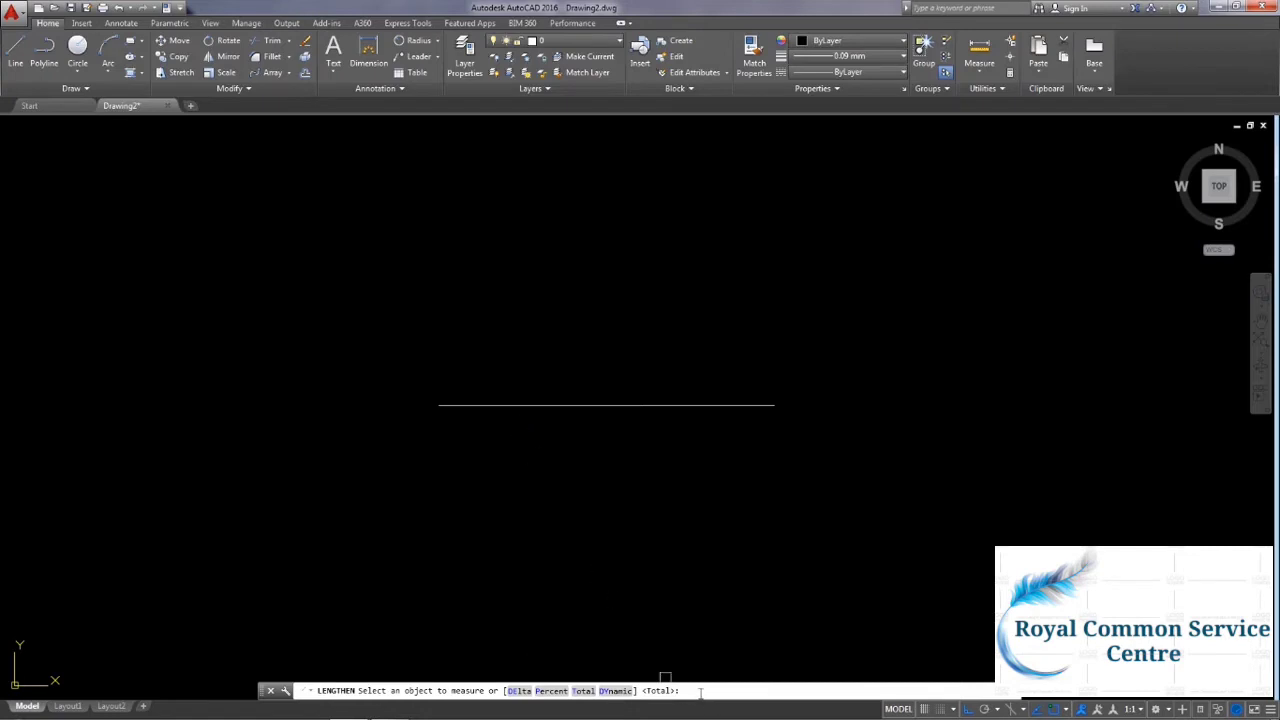
key(Return)
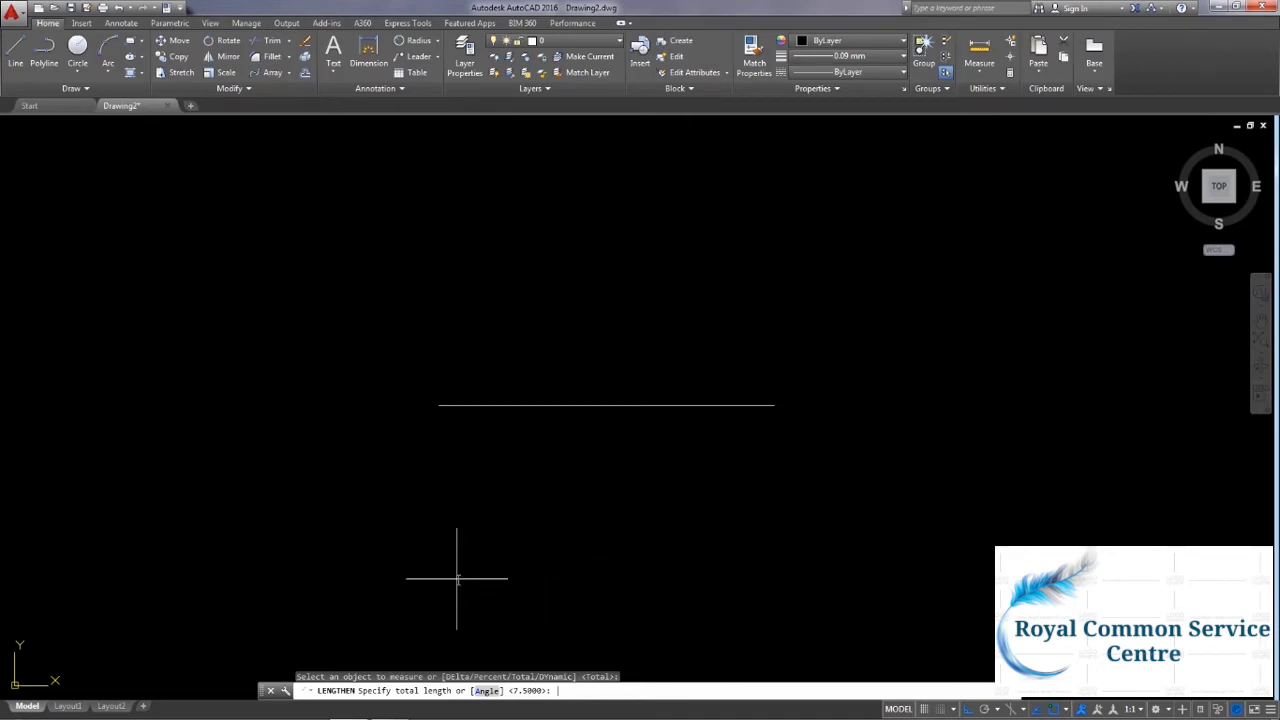
text(10)
key(Return)
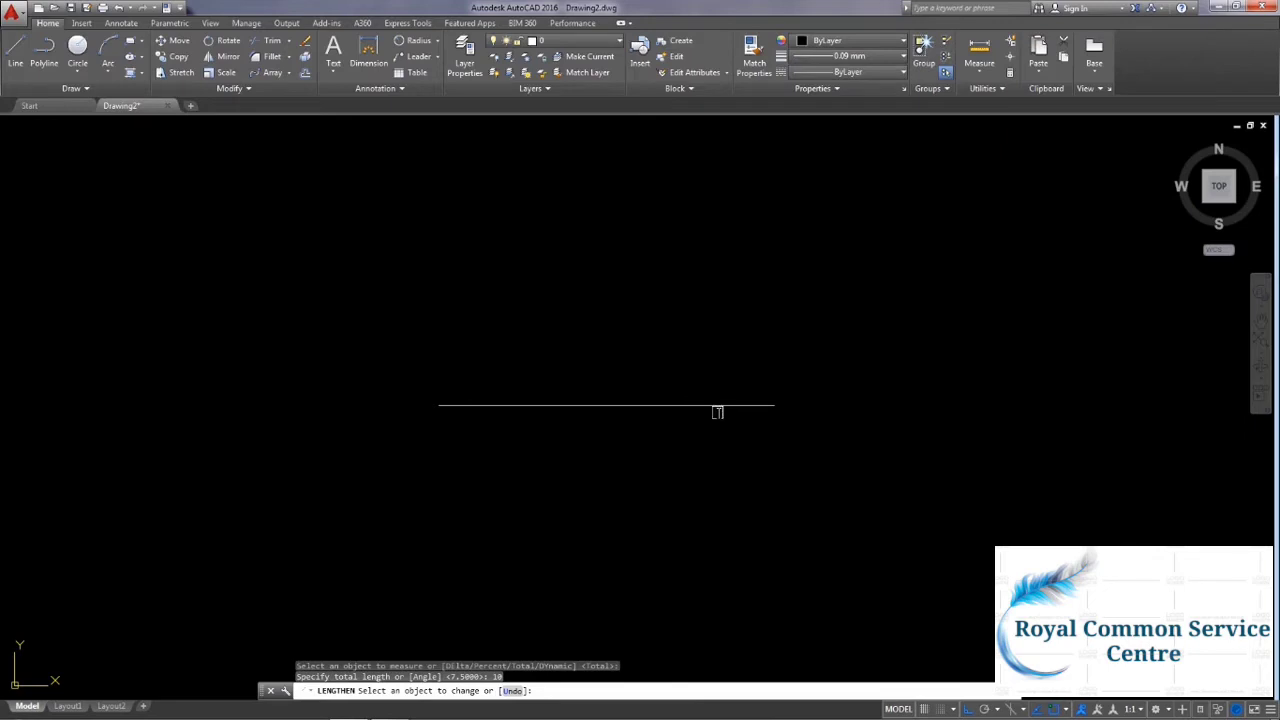
click(718, 407)
Undo the lengthening so the line returns to 7.5 units.
middle_drag(745, 551, 577, 572)
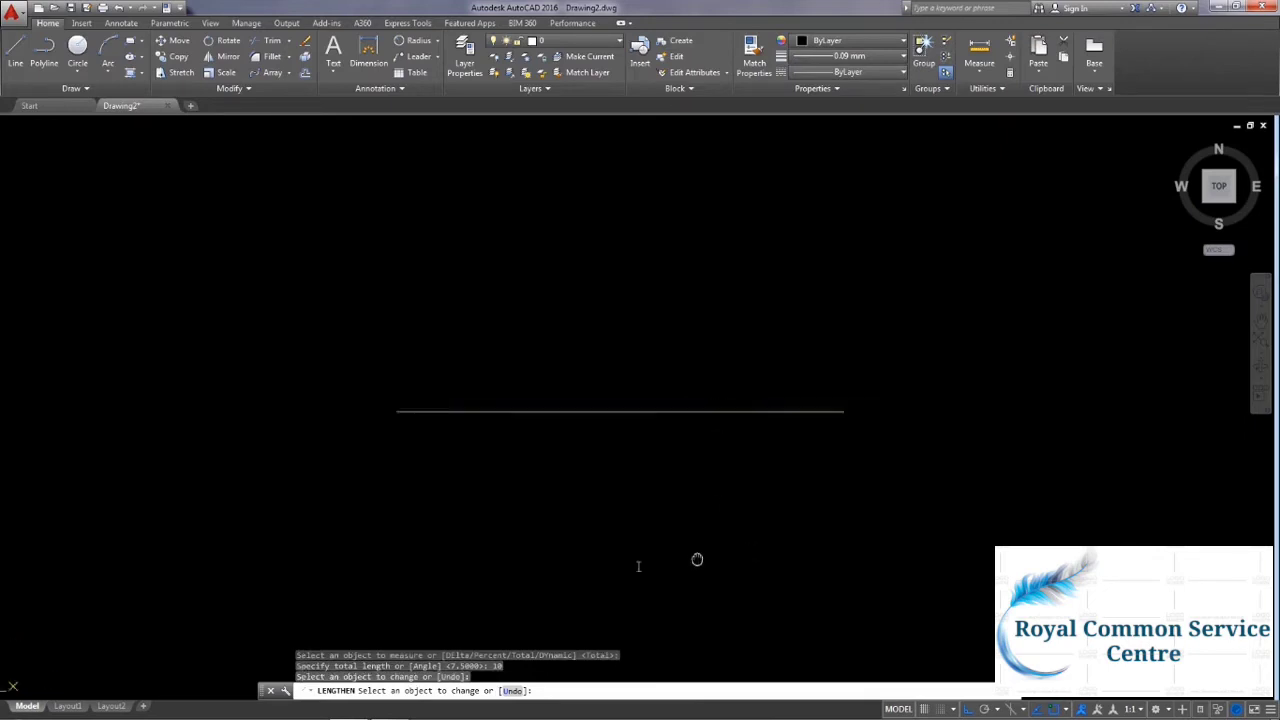
key(Escape)
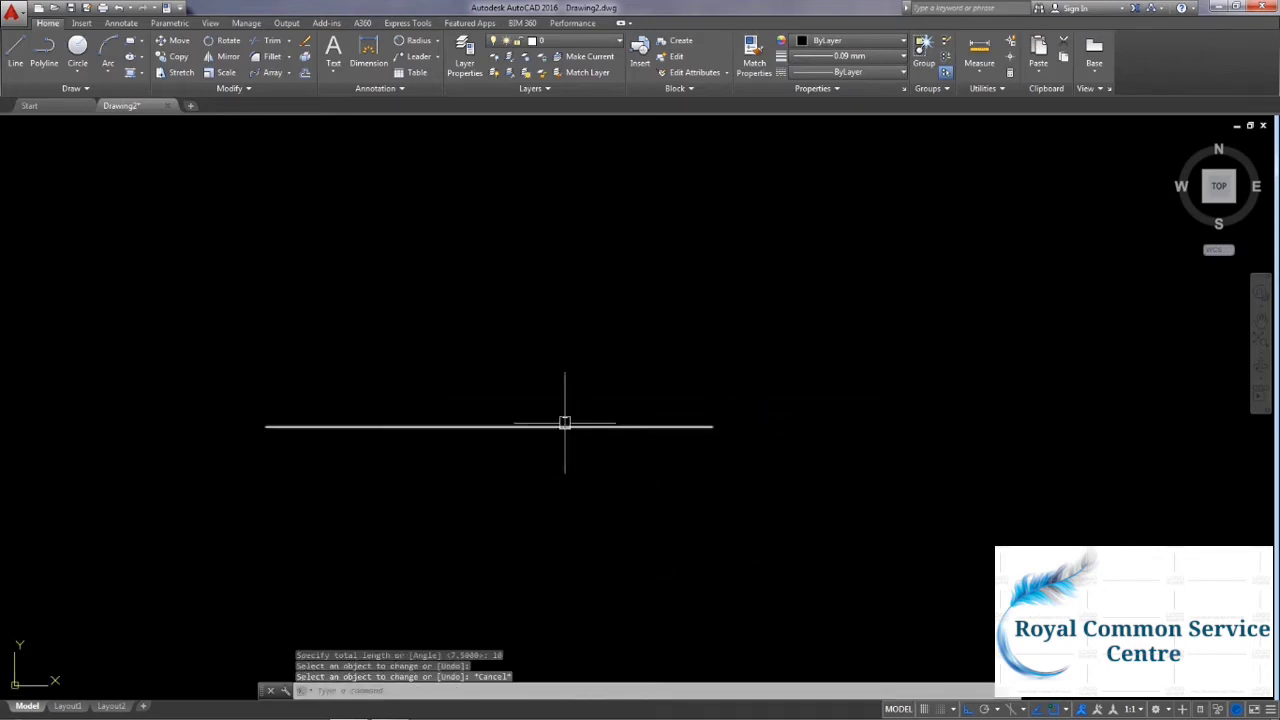
key(ctrl+z)
key(ctrl+z)
key(ctrl+z)
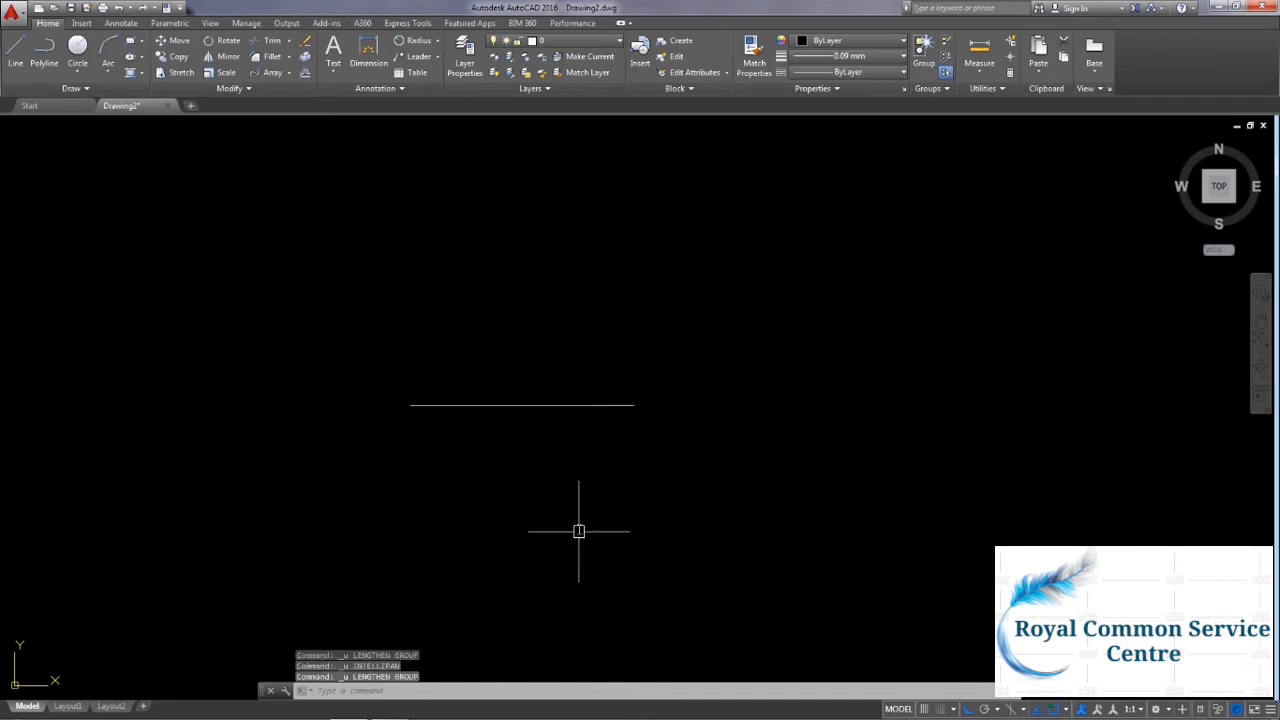
Draw new lines: a 3-unit vertical segment and a 15-unit horizontal line.
text(l)
key(Return)
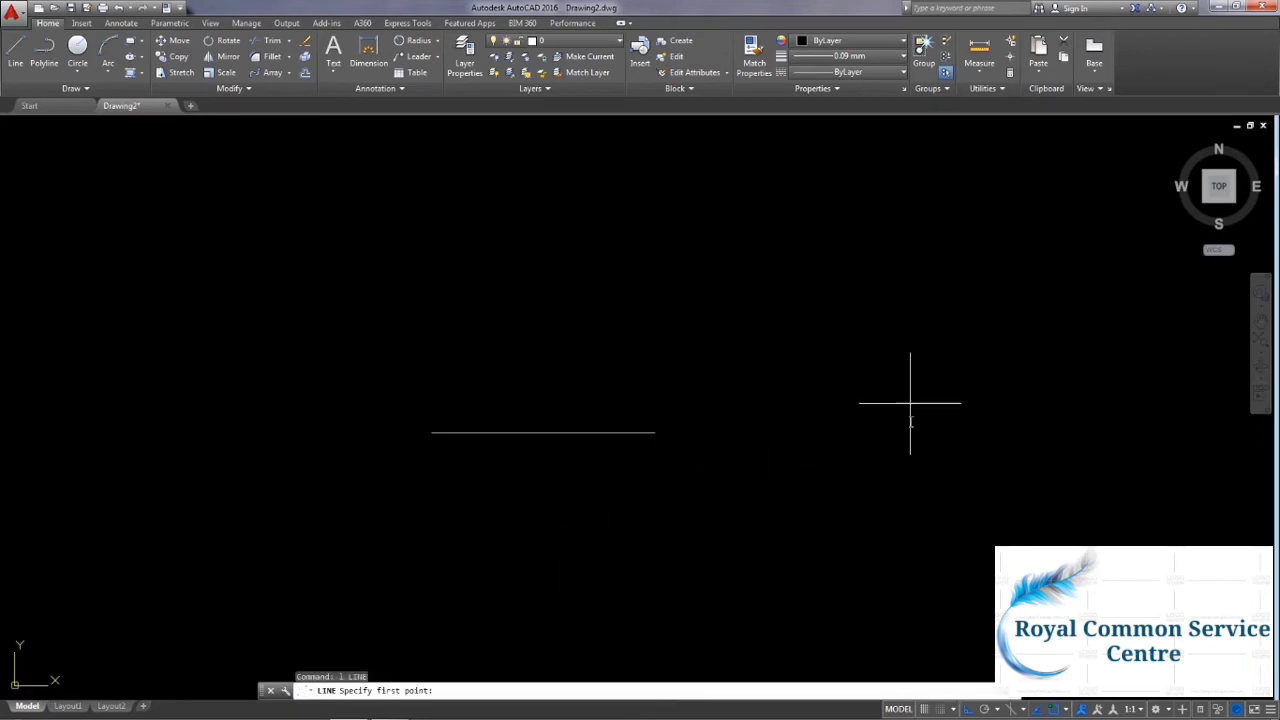
click(906, 516)
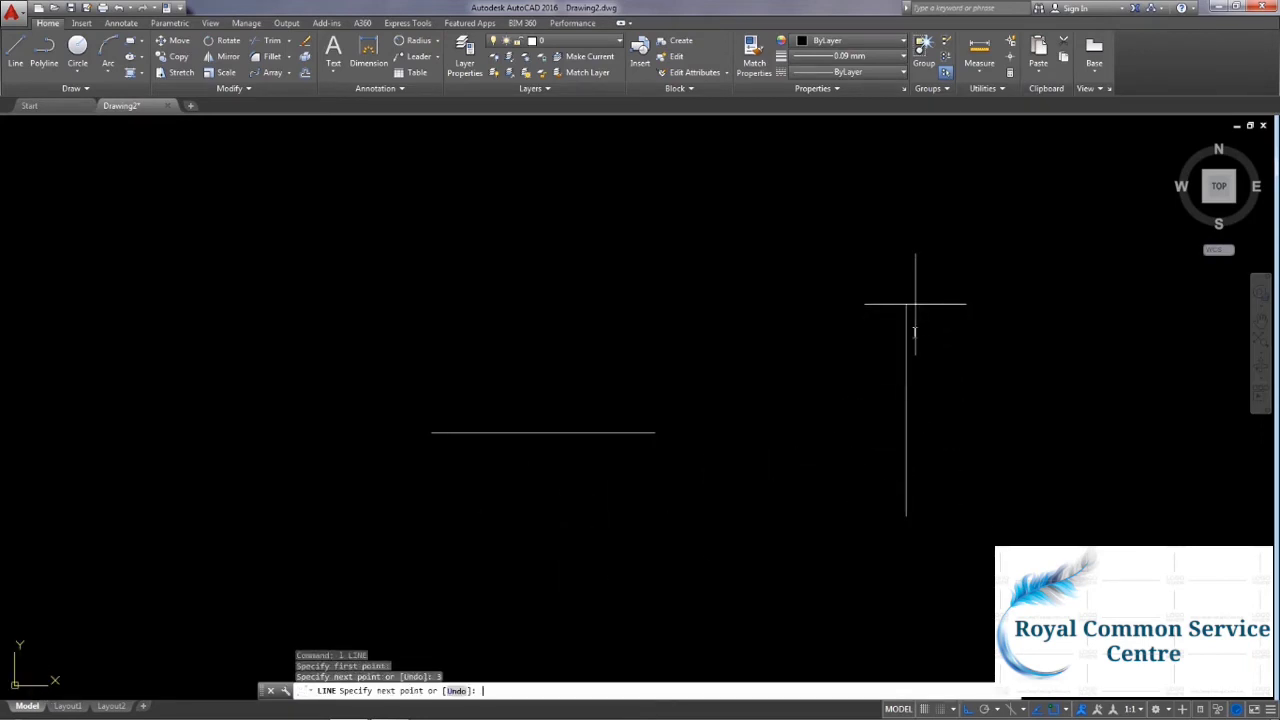
text(3)
key(Return)
key(Return)
key(Return)
click(476, 215)
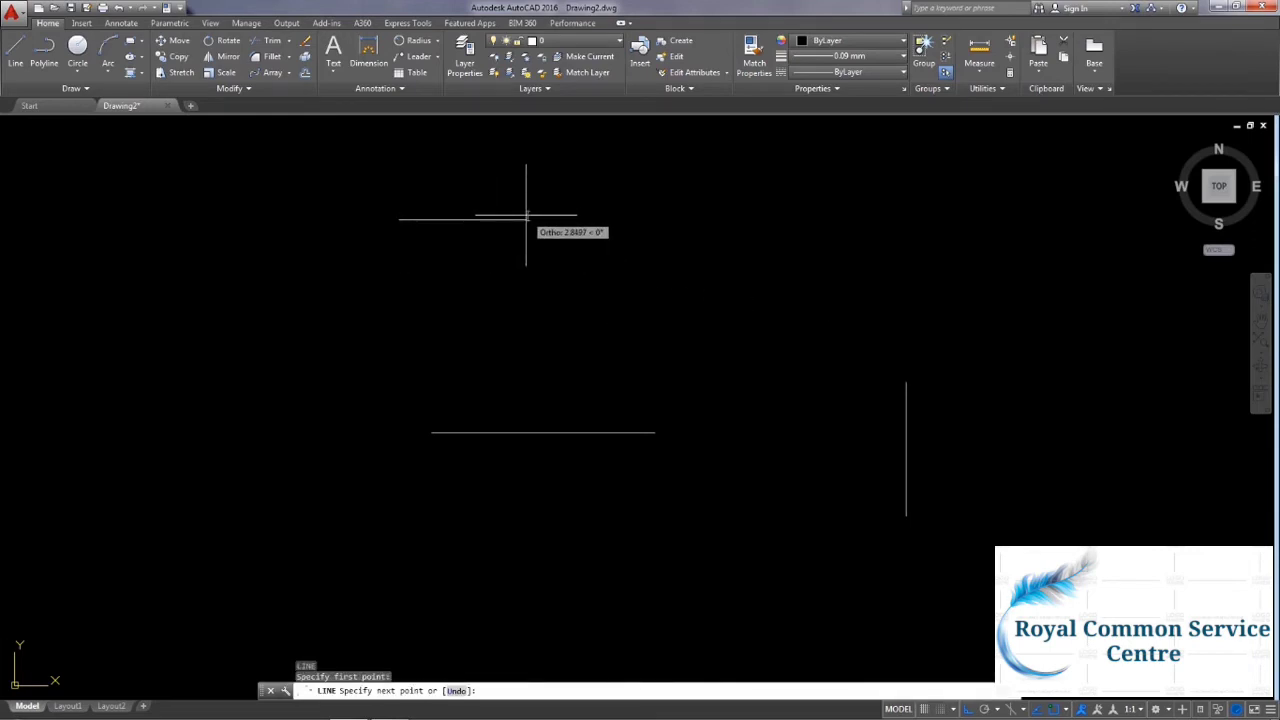
text(15)
key(Return)
key(Escape)
middle_drag(663, 413, 542, 409)
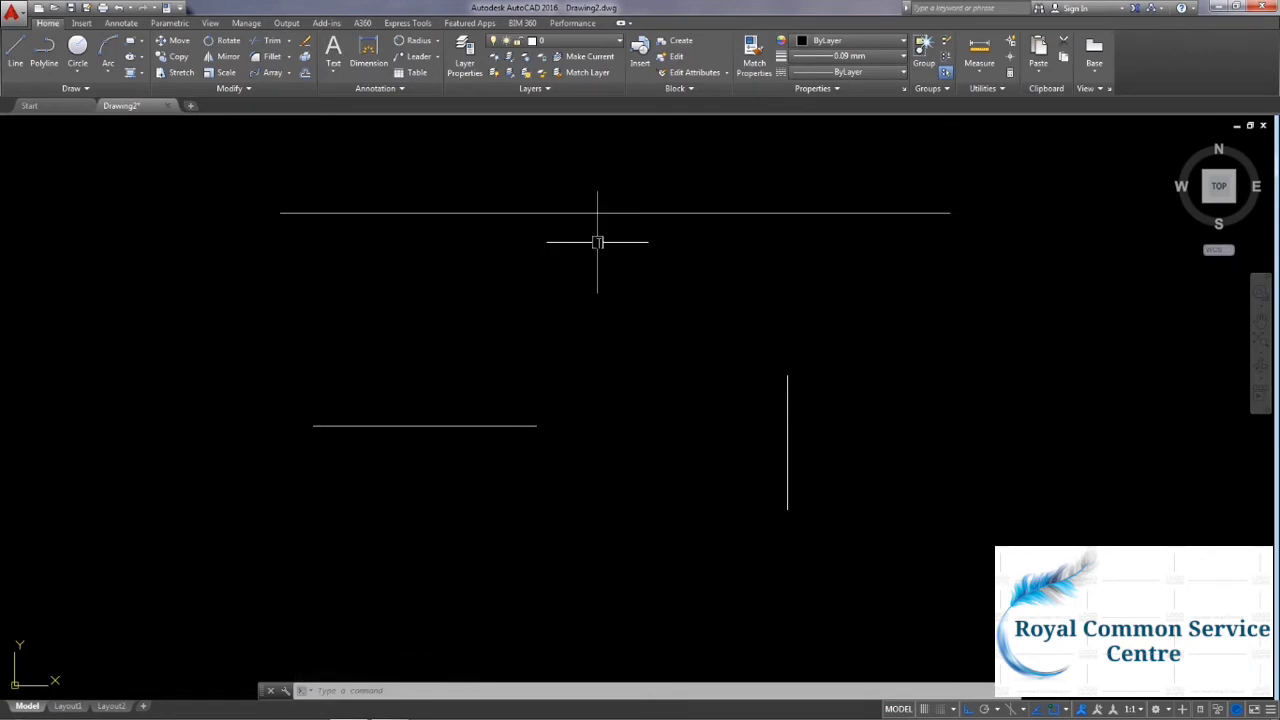
Set the lower horizontal line and the vertical line to a total length of 10.
click(245, 90)
click(196, 110)
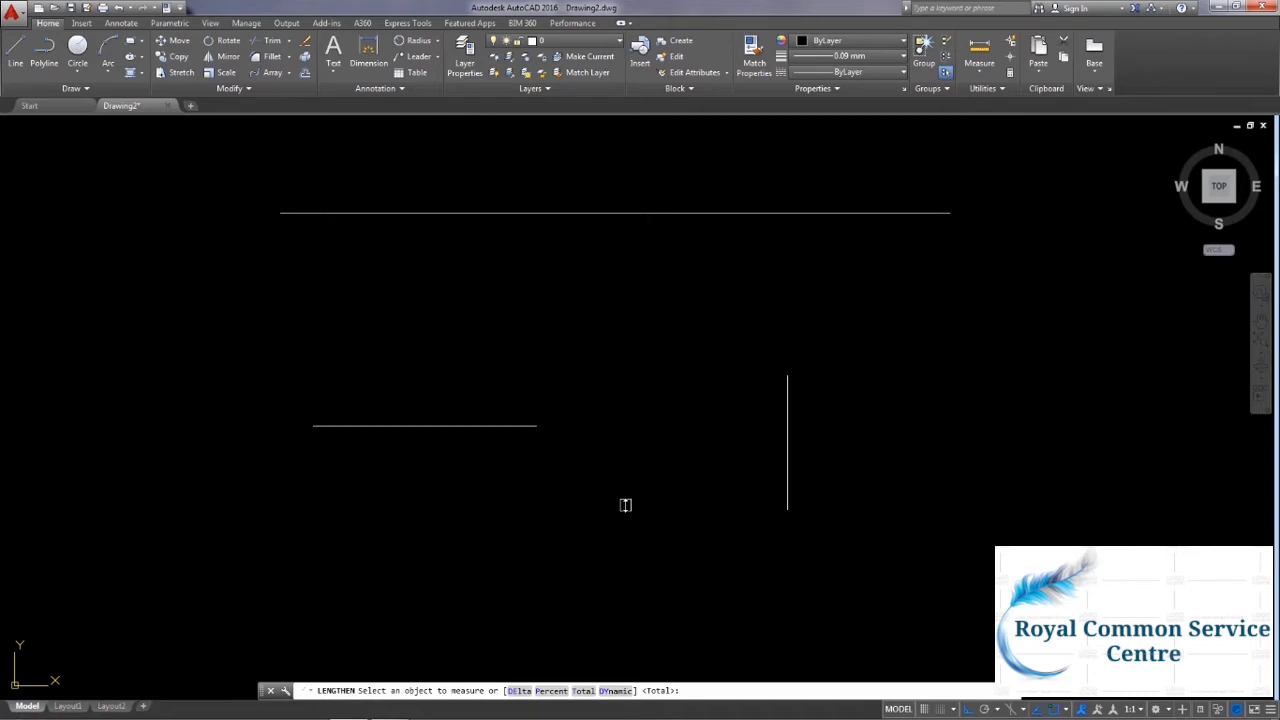
key(Return)
text(10)
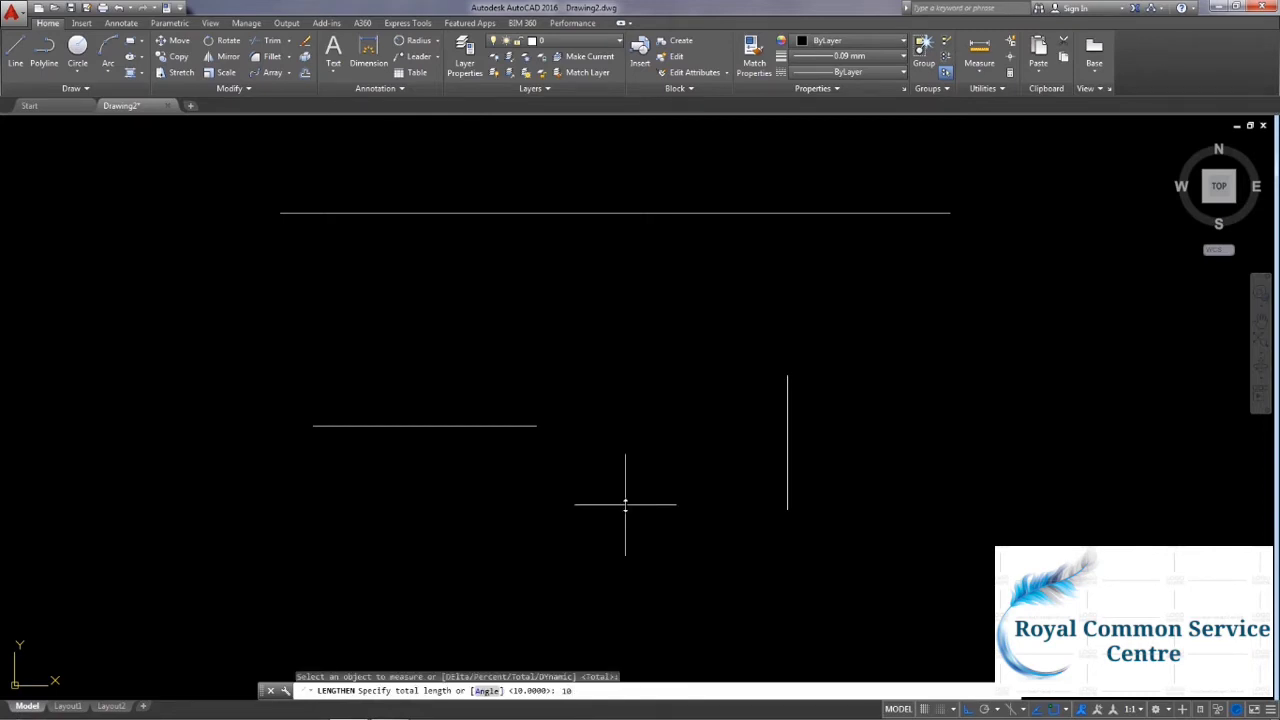
key(Return)
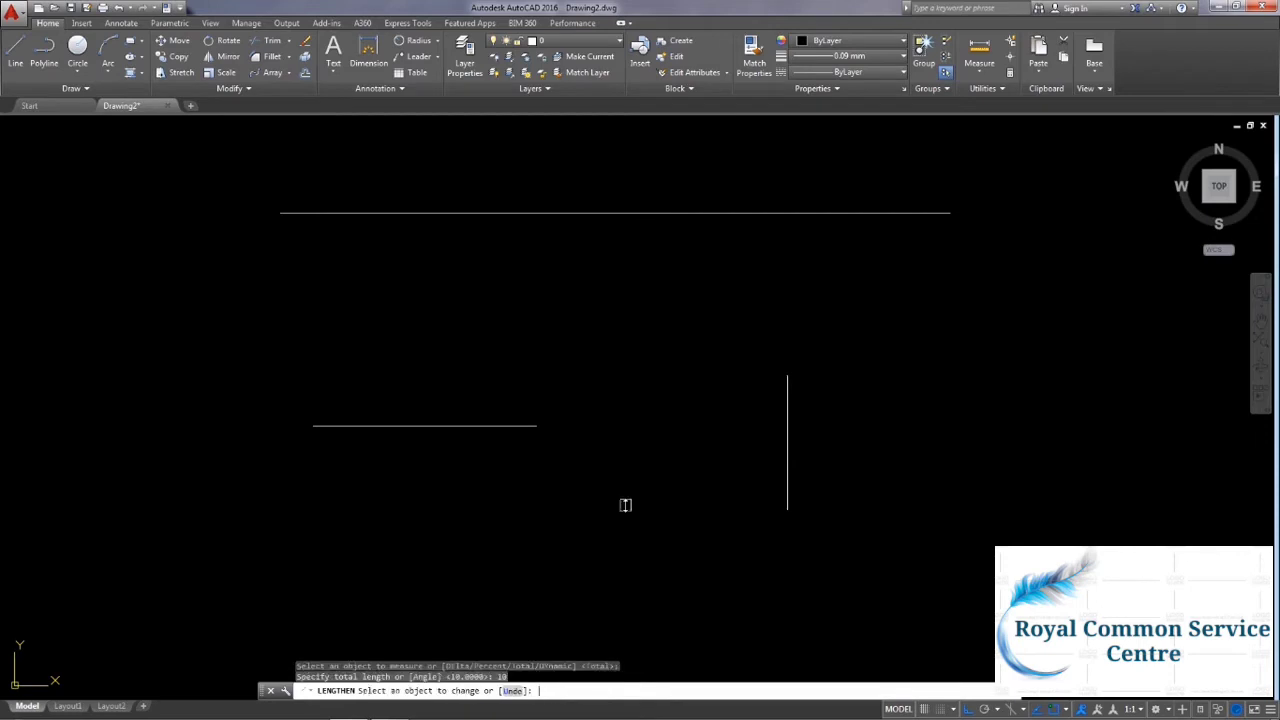
click(446, 426)
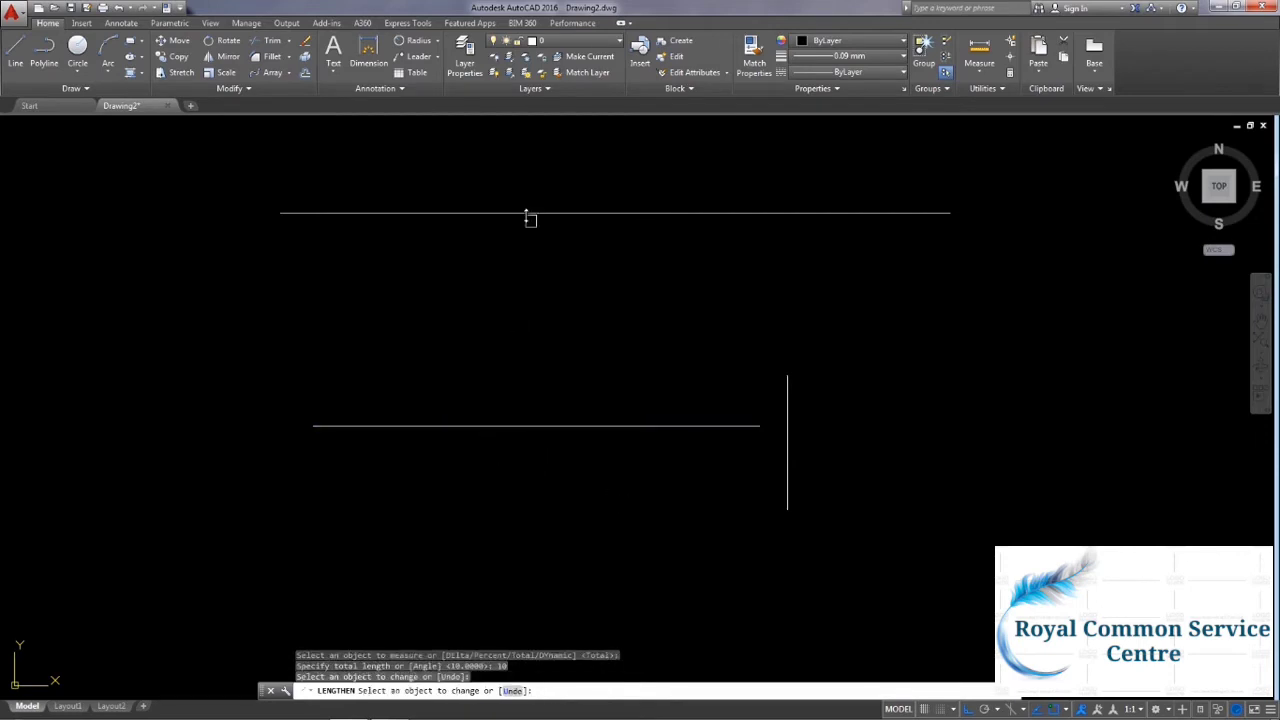
click(789, 457)
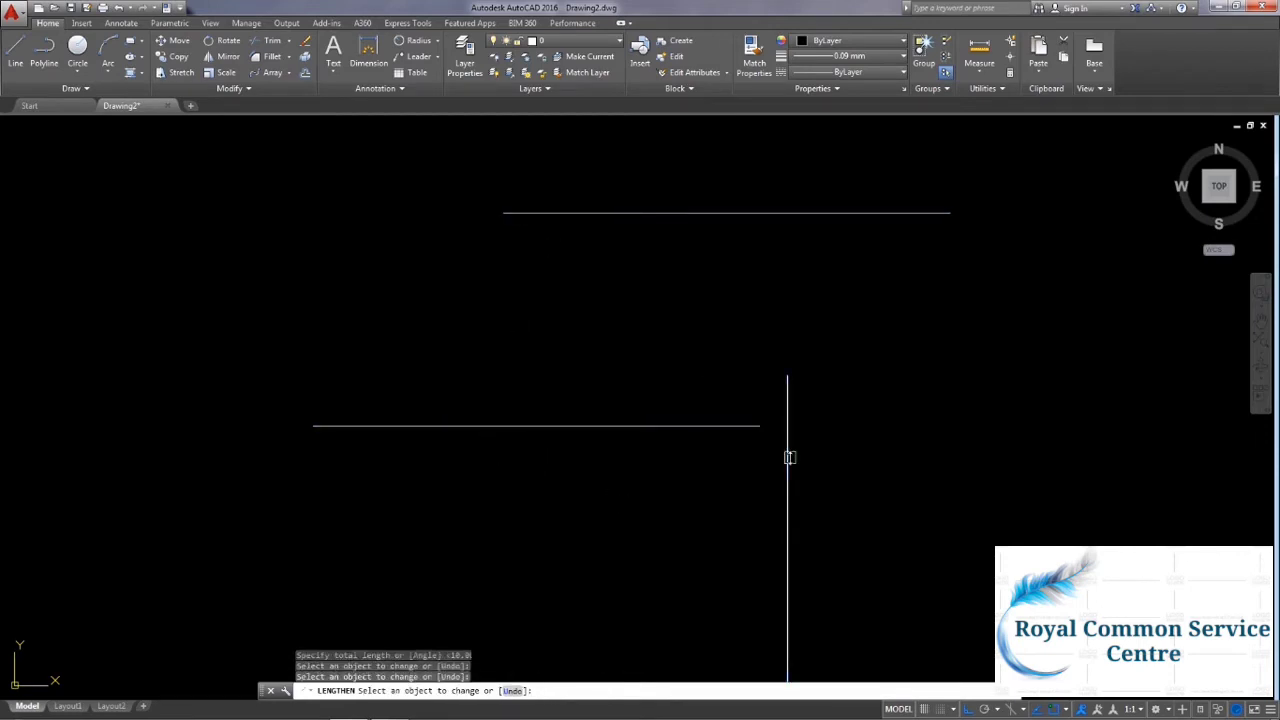
scroll(900, 458, down, 2)
middle_drag(900, 458, 771, 403)
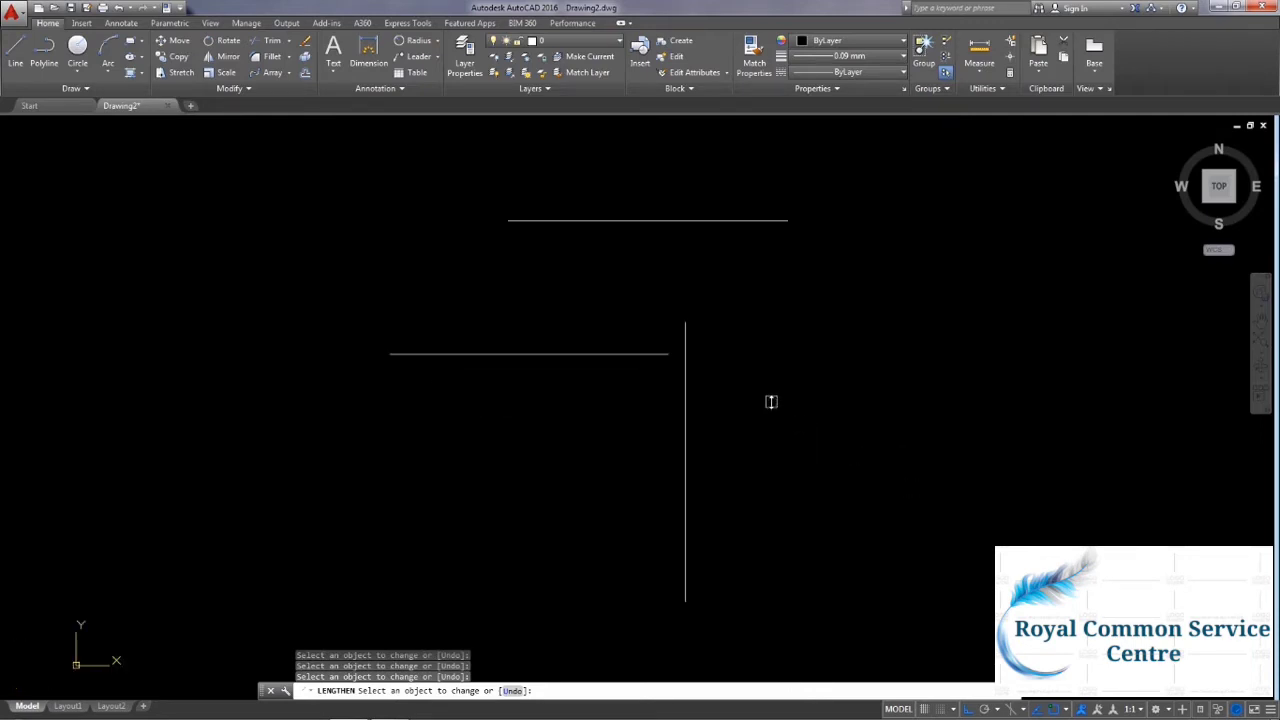
middle_drag(637, 411, 678, 431)
click(229, 88)
click(194, 104)
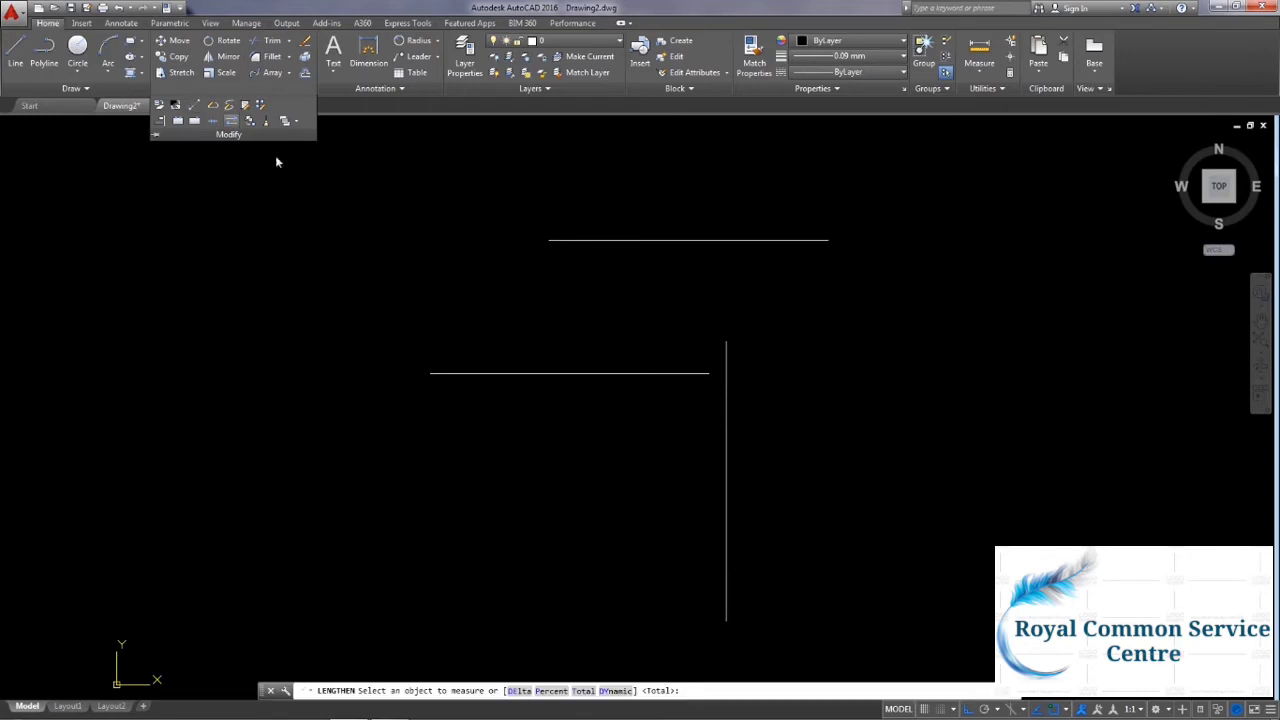
Use LENGTHEN Percent 25 on the top and middle horizontal lines.
click(551, 690)
text(25)
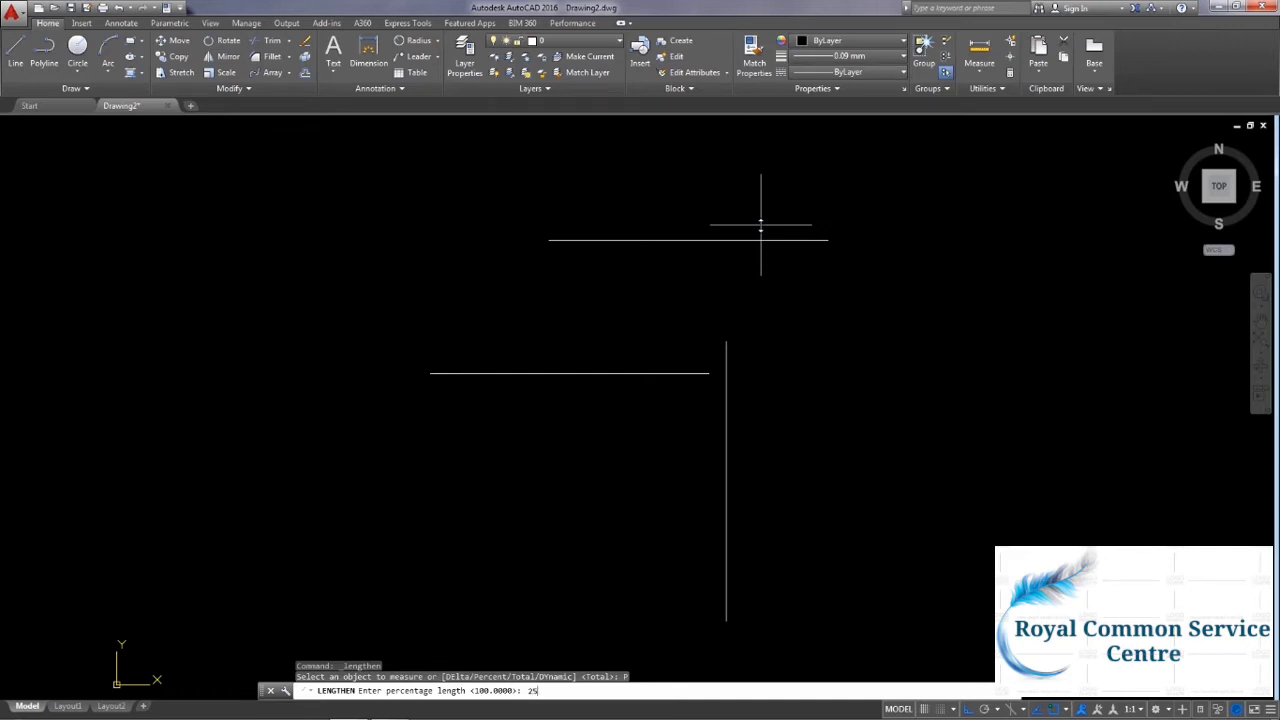
key(Return)
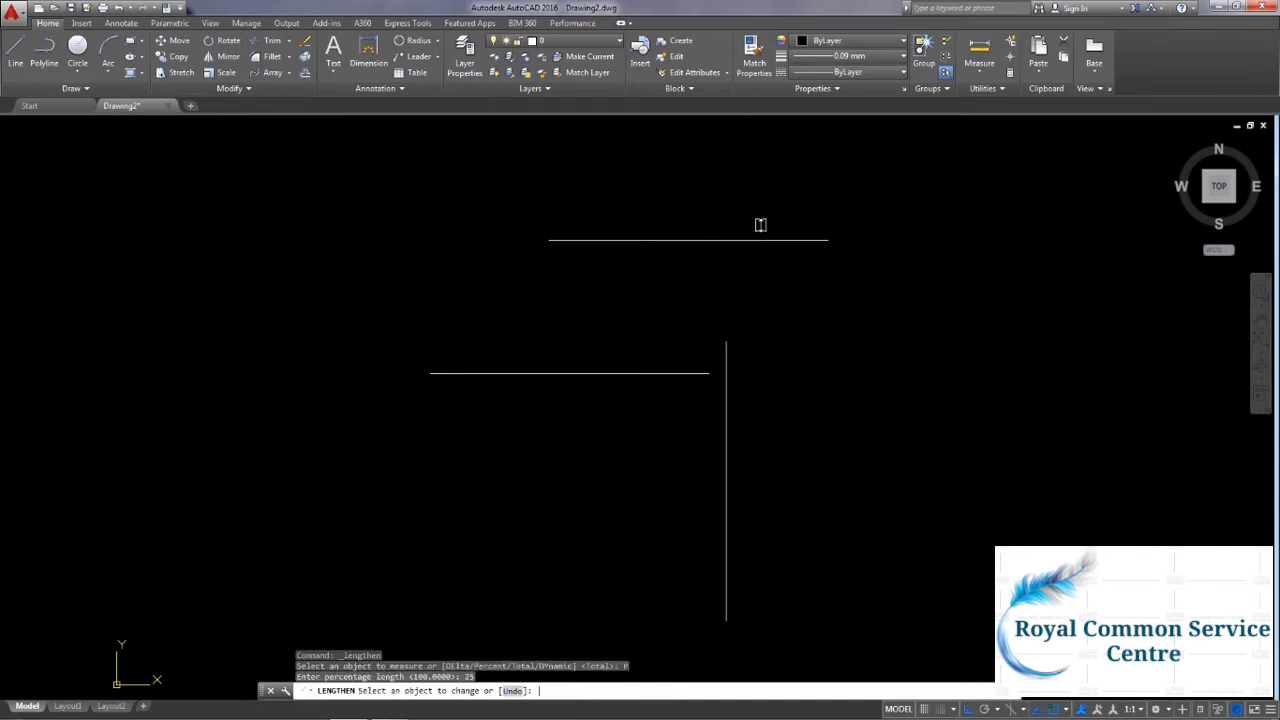
click(773, 240)
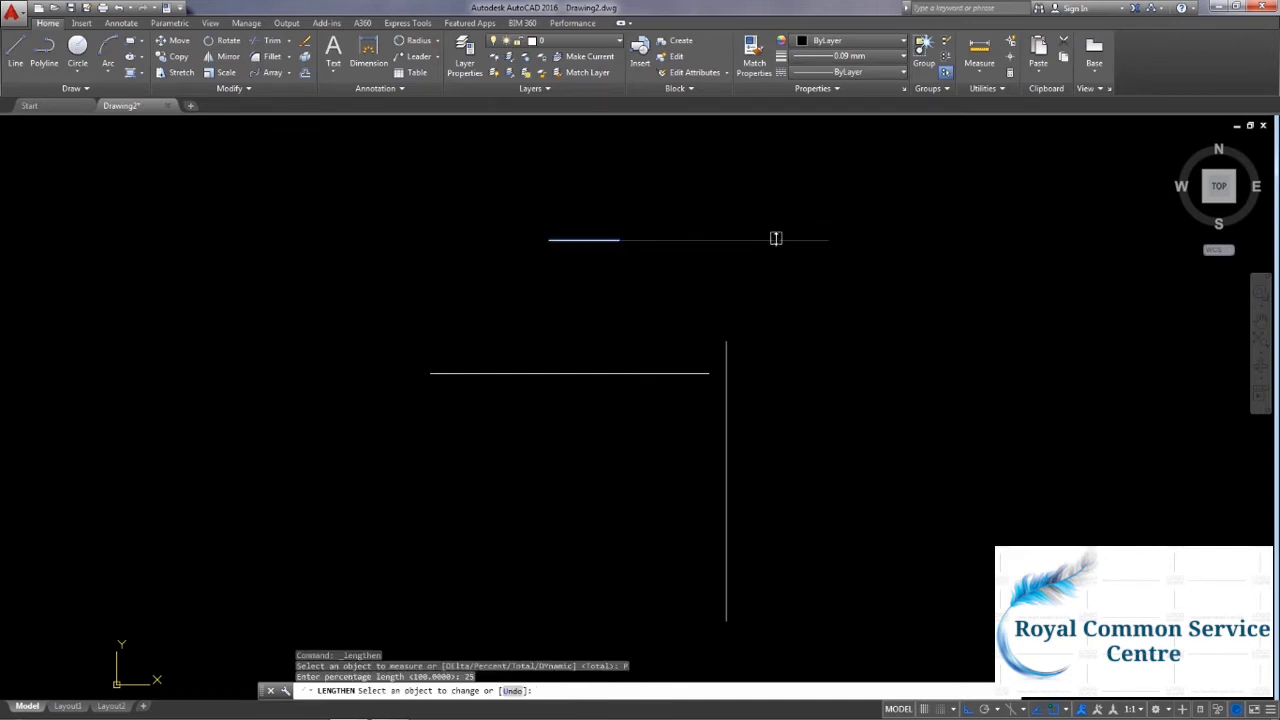
click(655, 373)
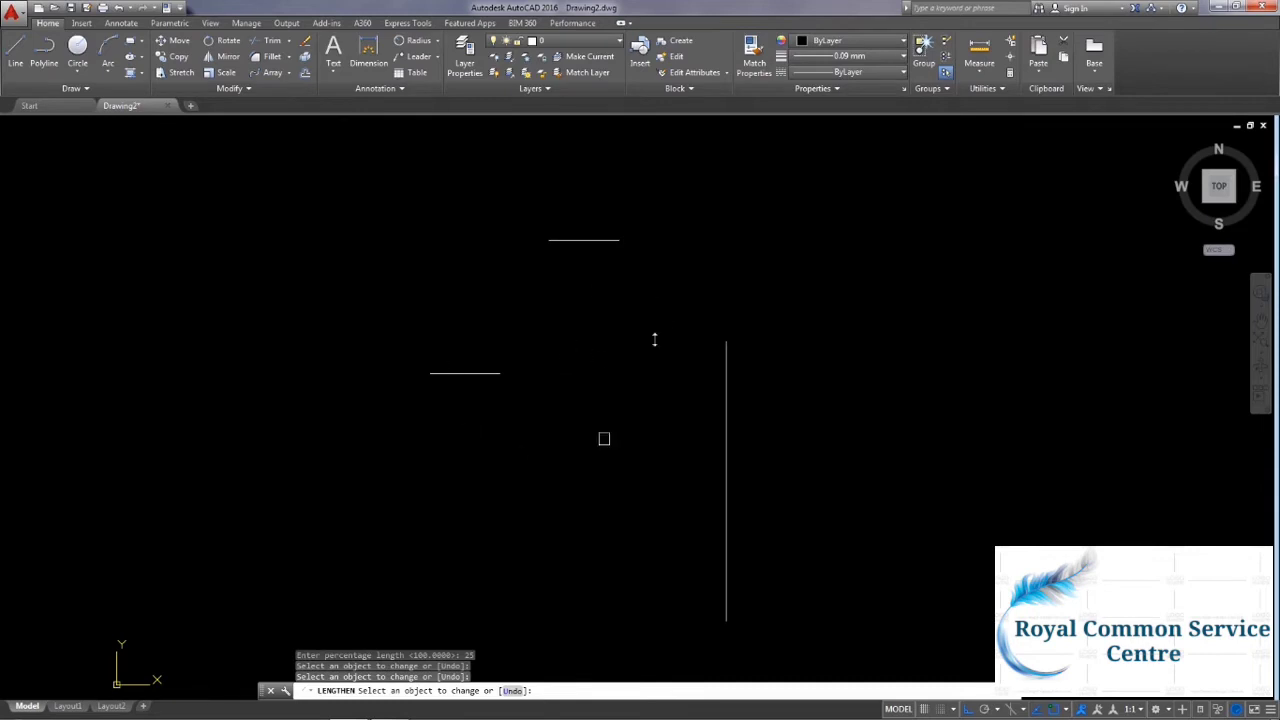
key(Escape)
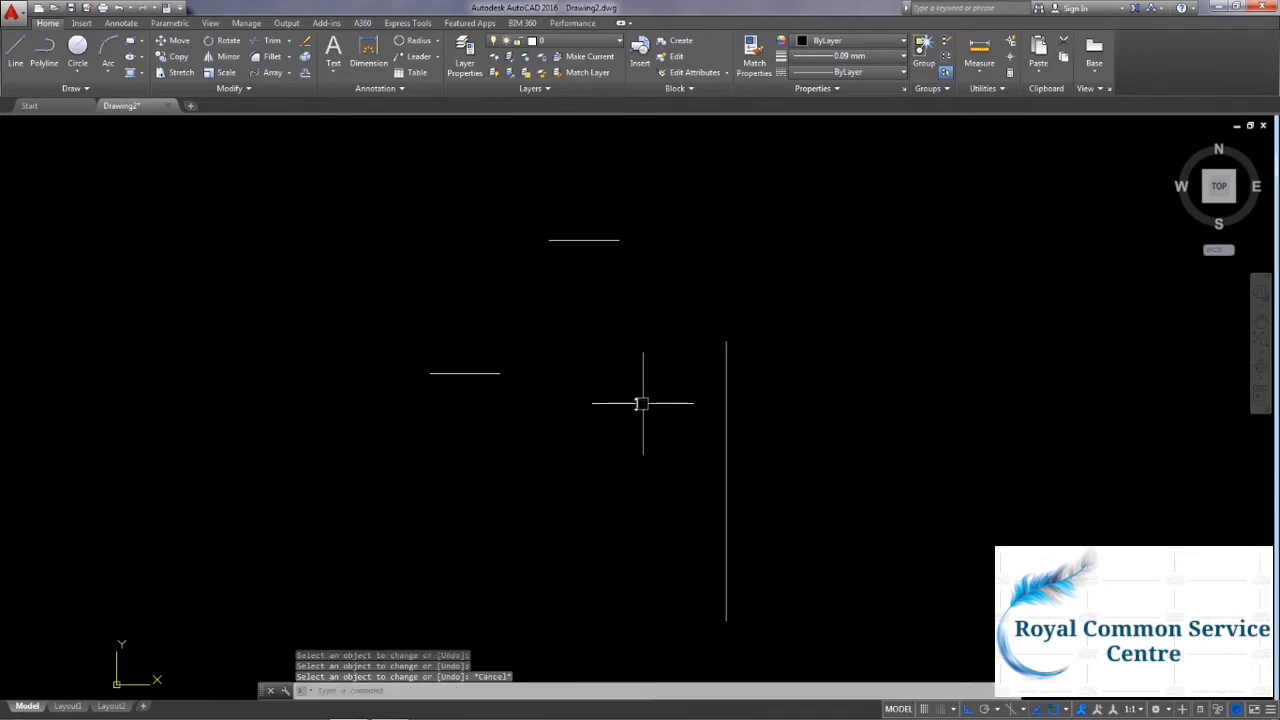
Lengthen the middle, top and vertical lines by a delta of 3 units each.
click(248, 90)
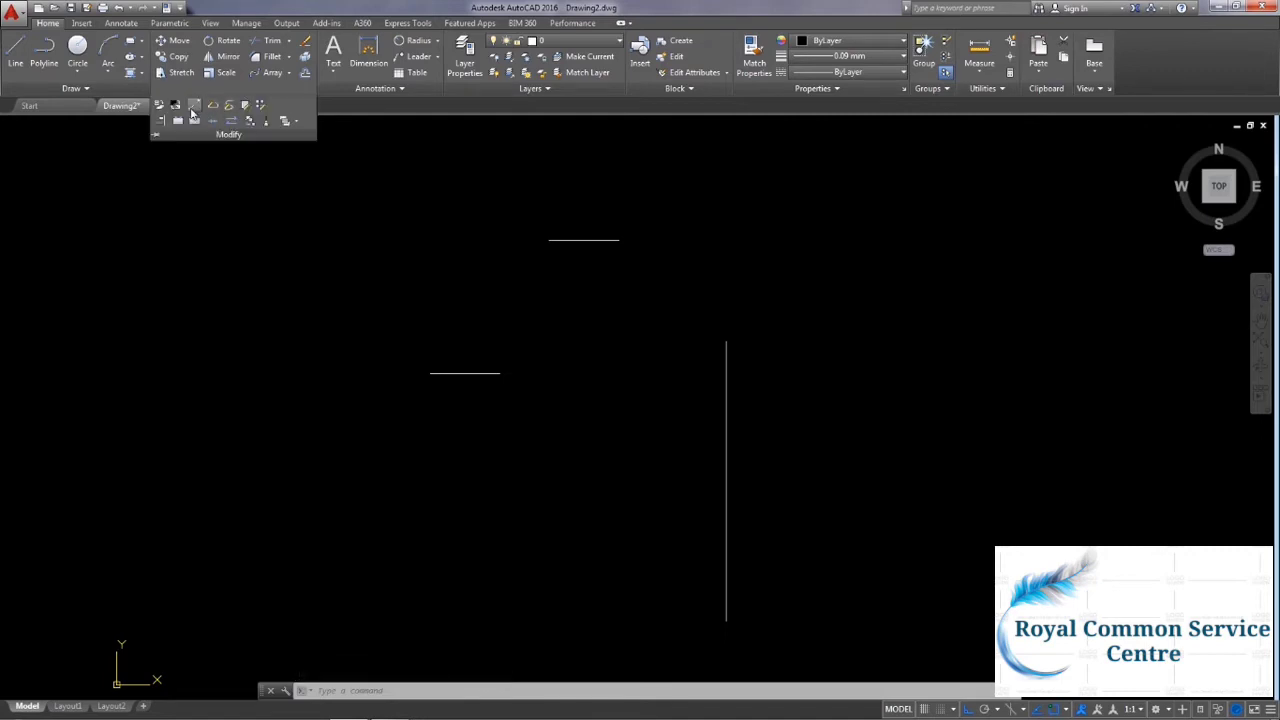
click(194, 105)
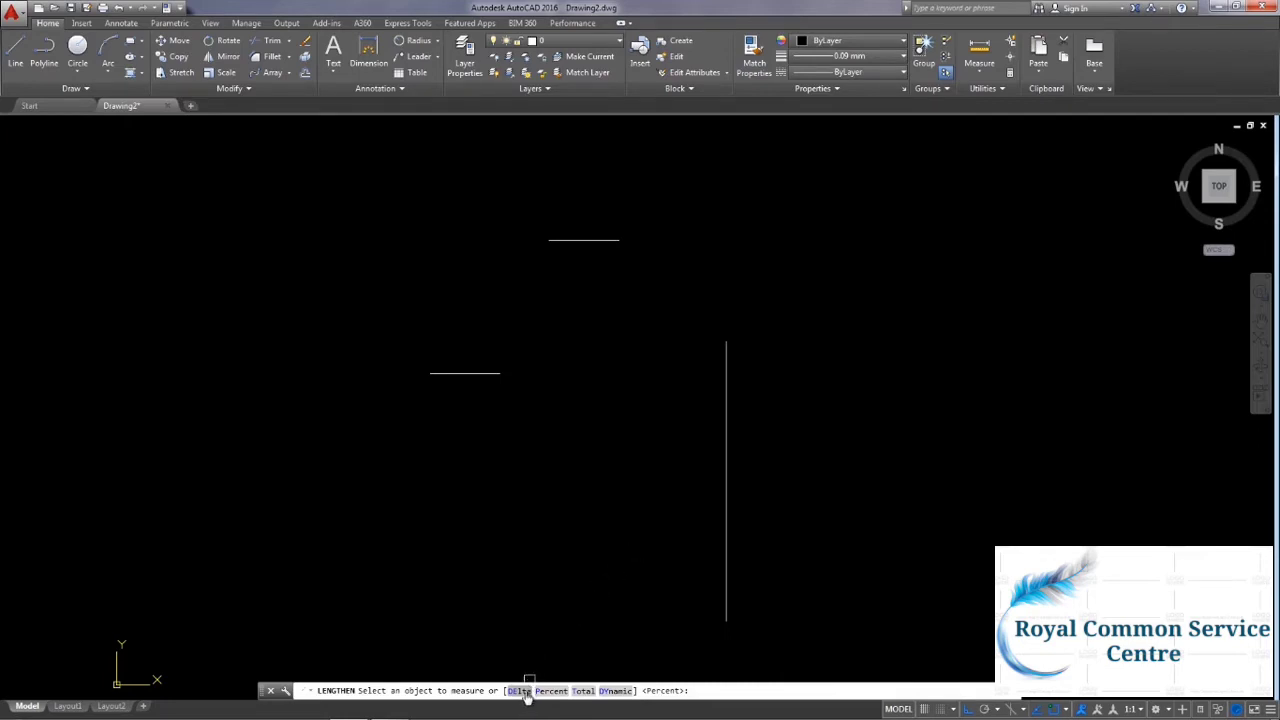
click(520, 690)
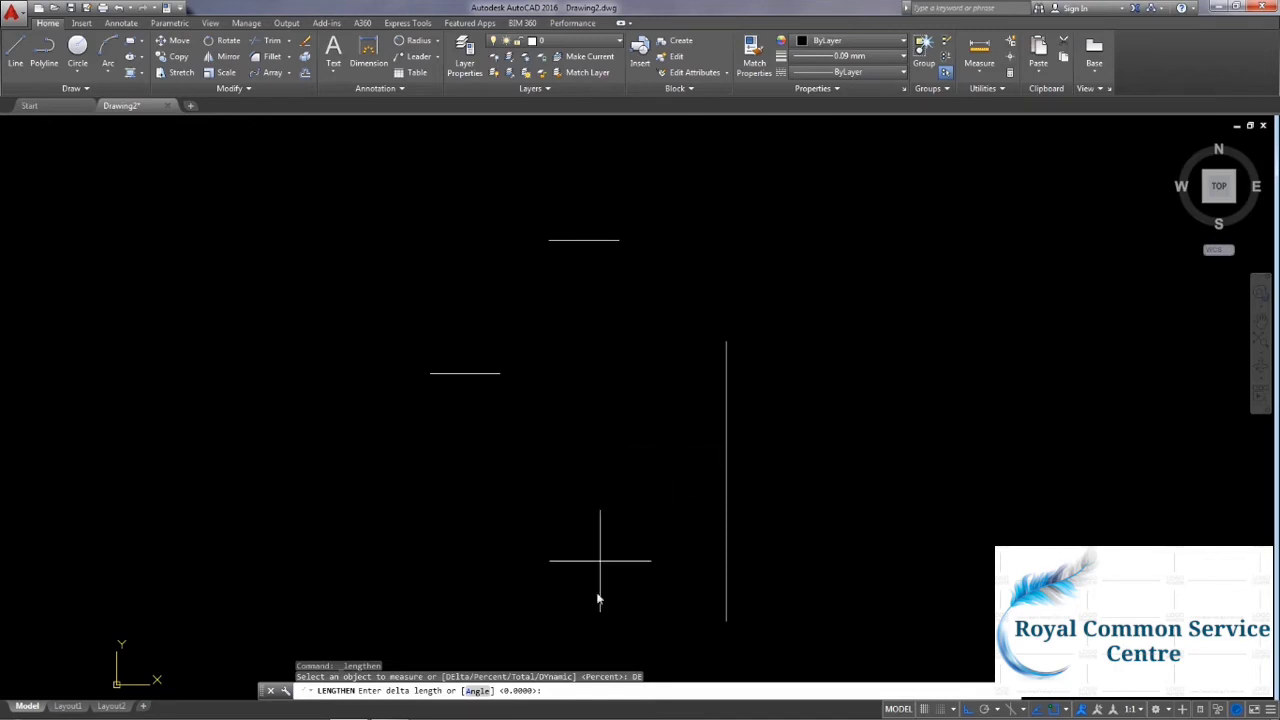
text(3)
key(Return)
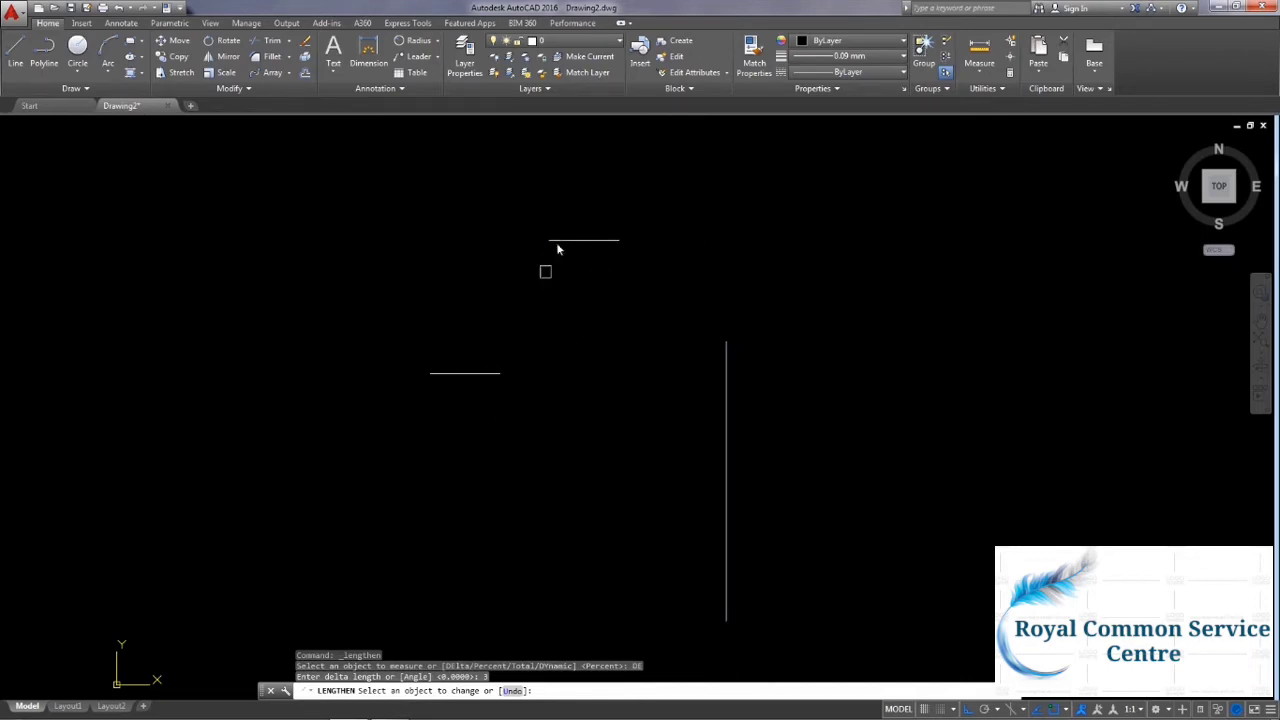
click(459, 374)
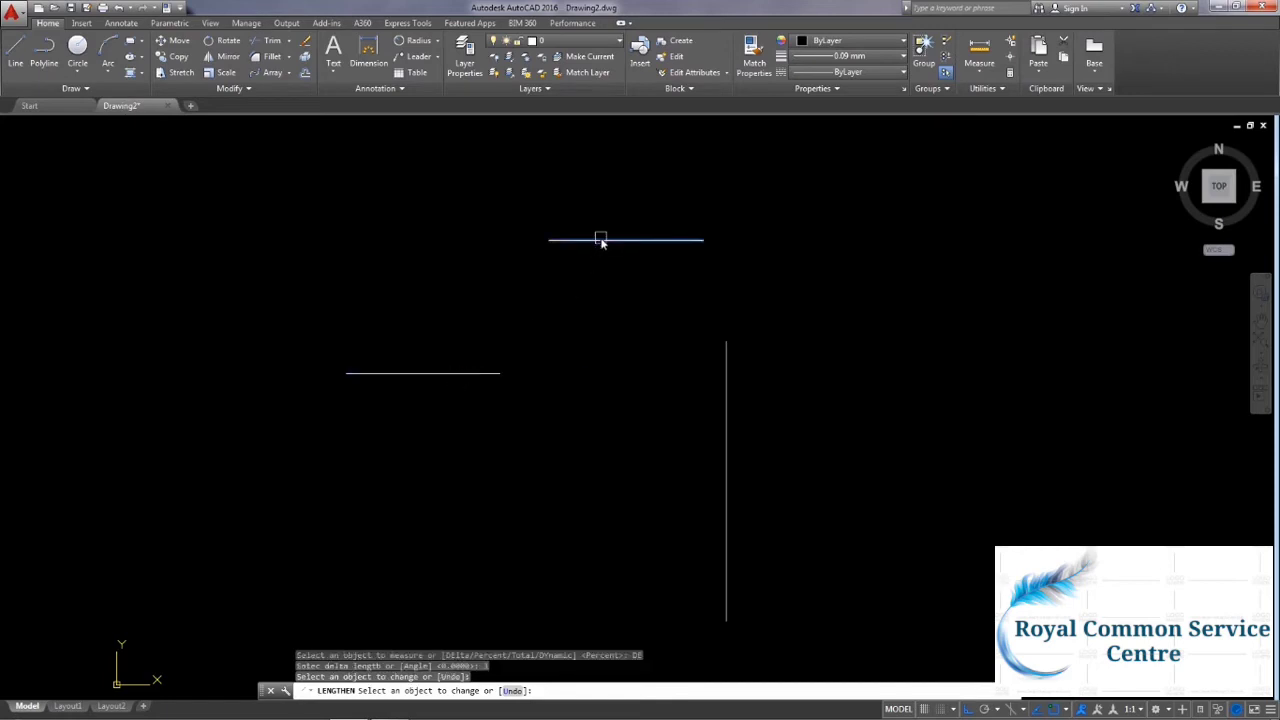
click(600, 240)
click(726, 373)
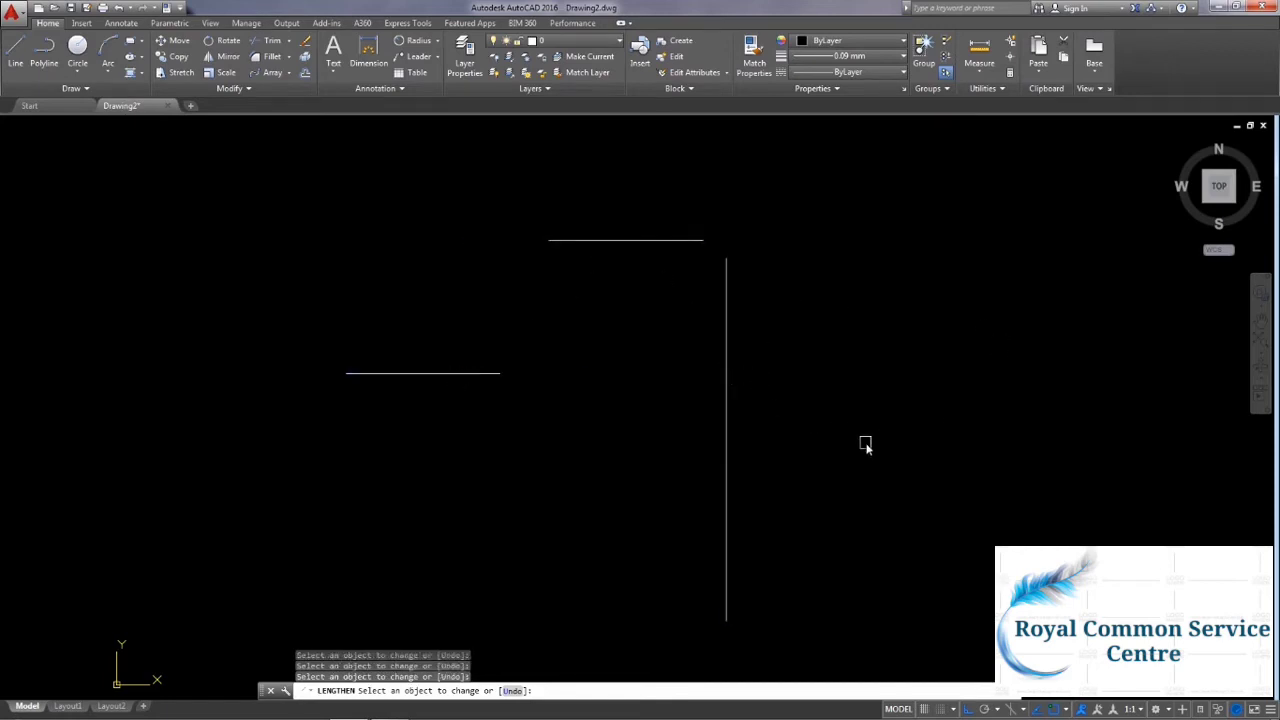
middle_drag(860, 440, 768, 407)
key(Escape)
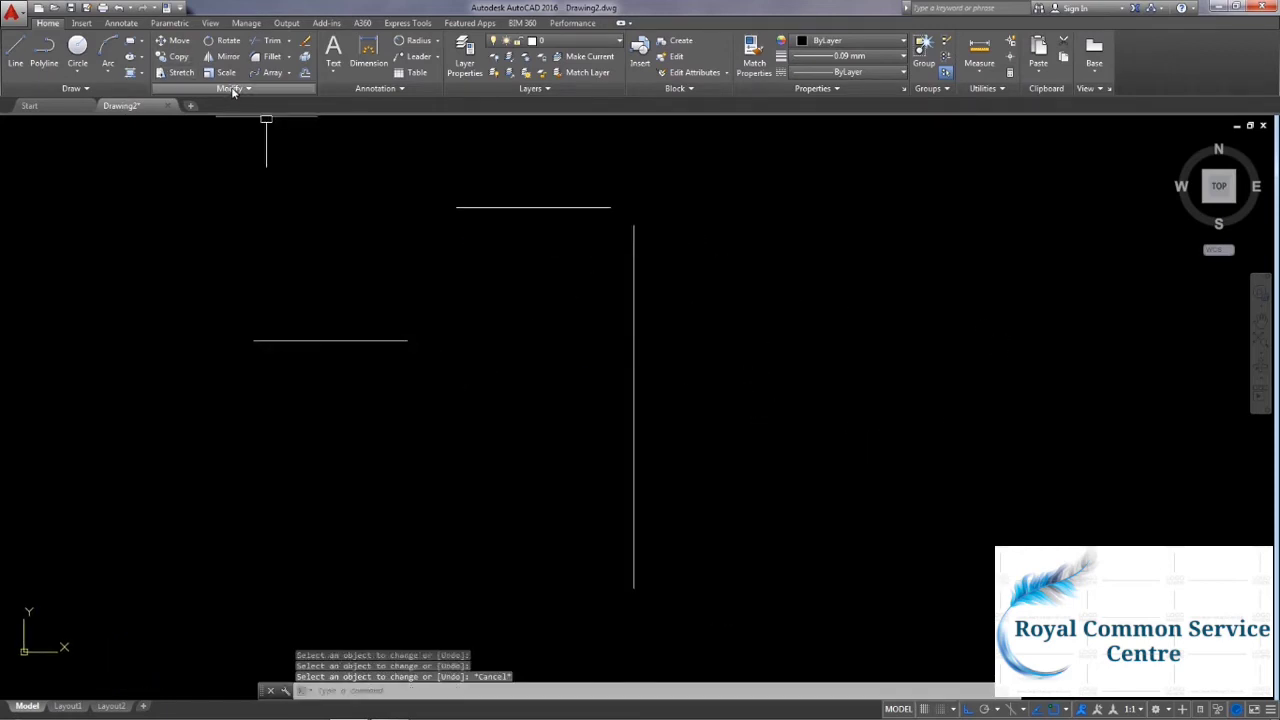
click(229, 88)
click(195, 107)
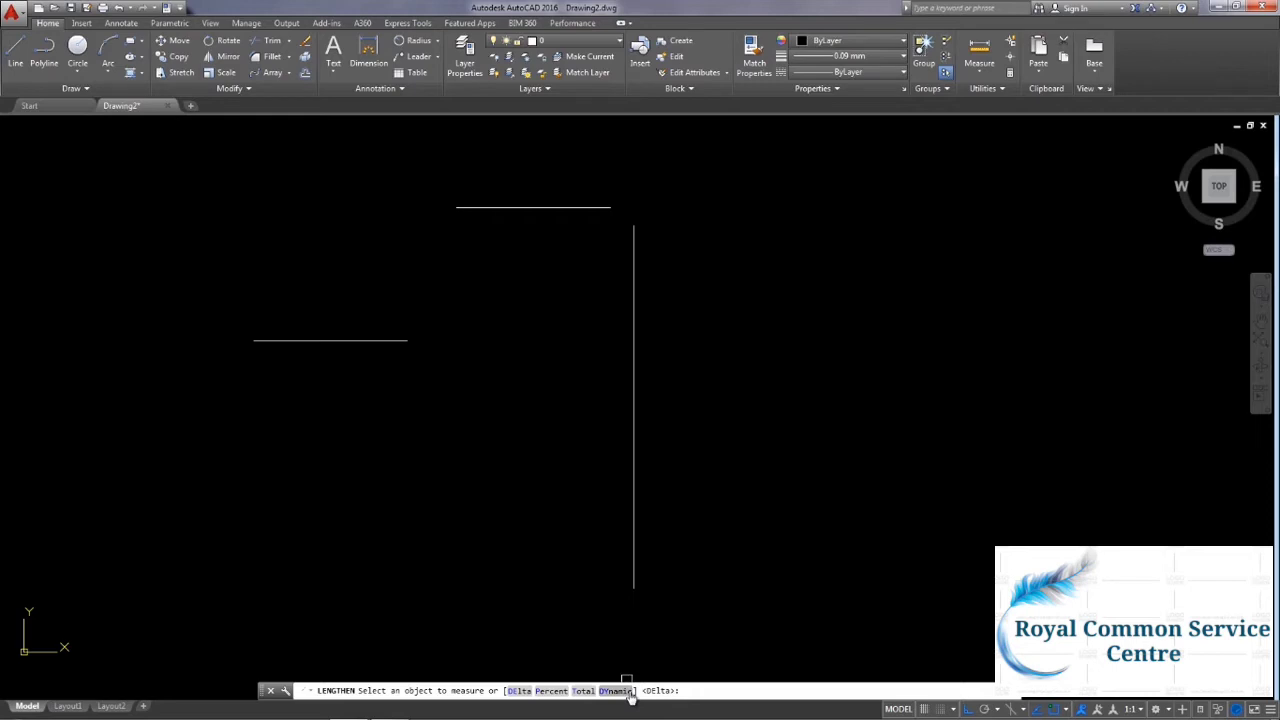
Dynamically shorten the vertical line by dragging its end to a new point.
click(625, 691)
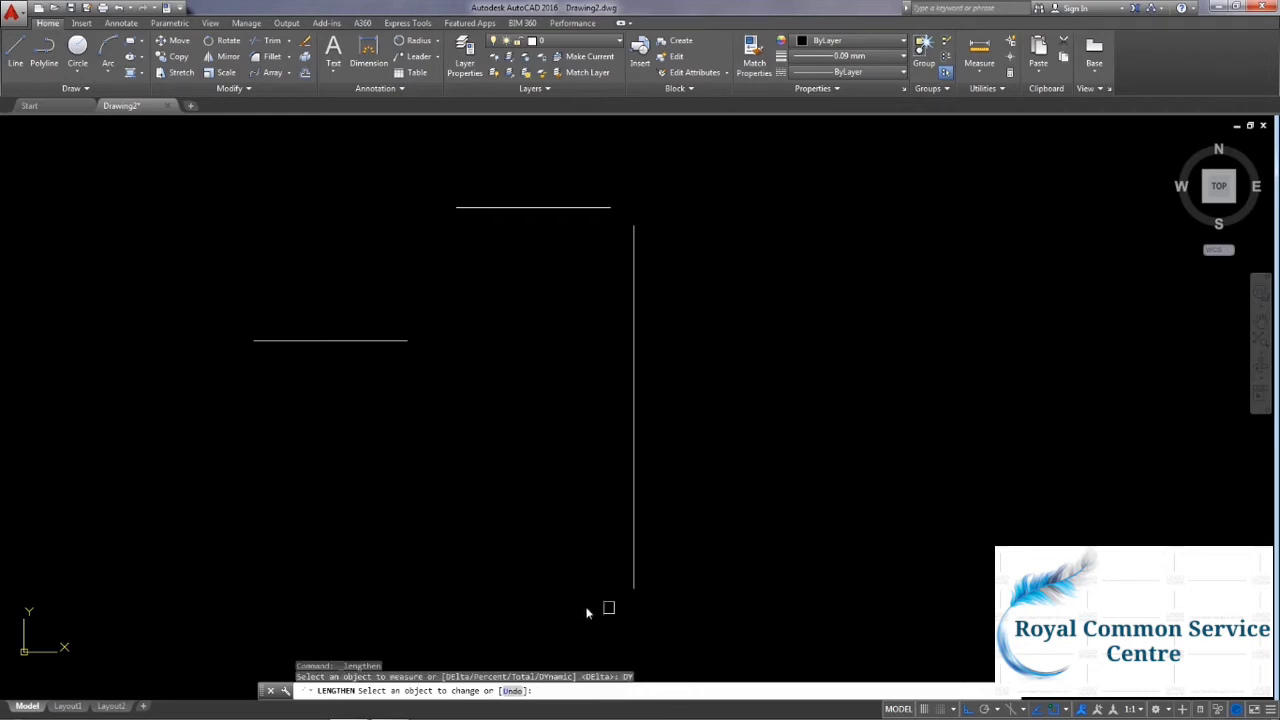
click(633, 580)
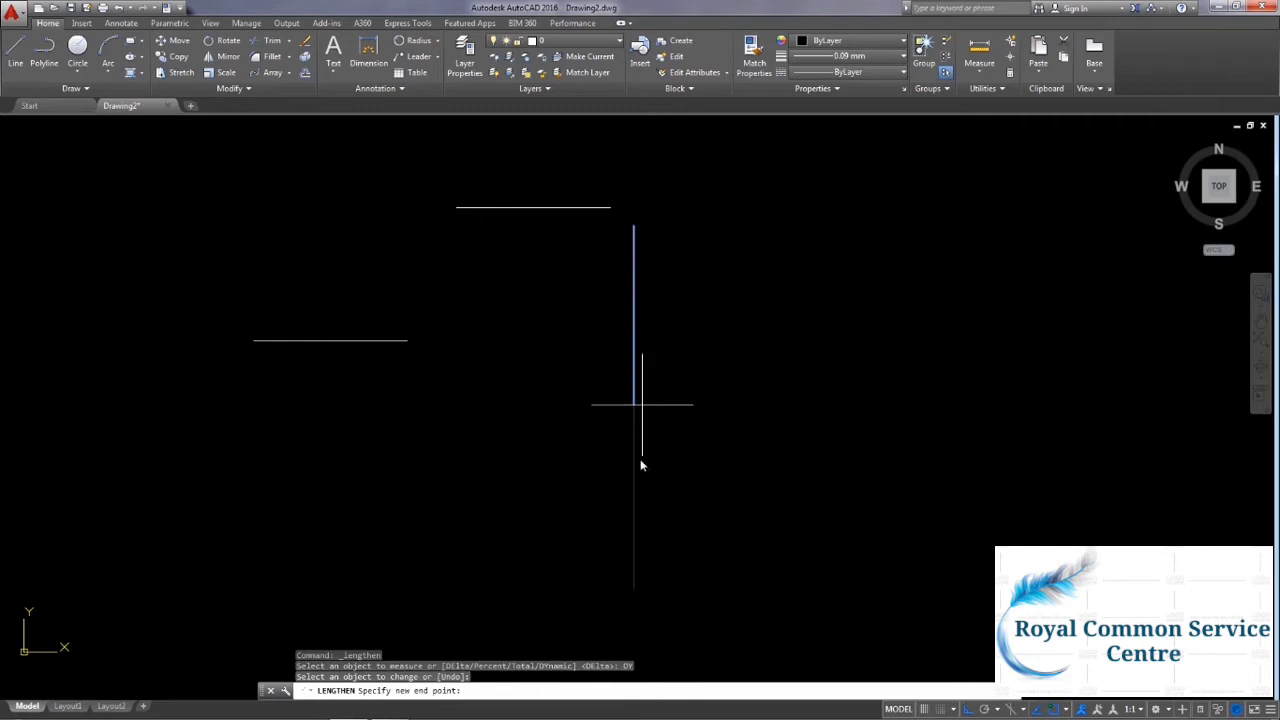
click(633, 310)
key(Return)
Resize the vertical line dynamically again so its end sits level with the lower line.
key(Return)
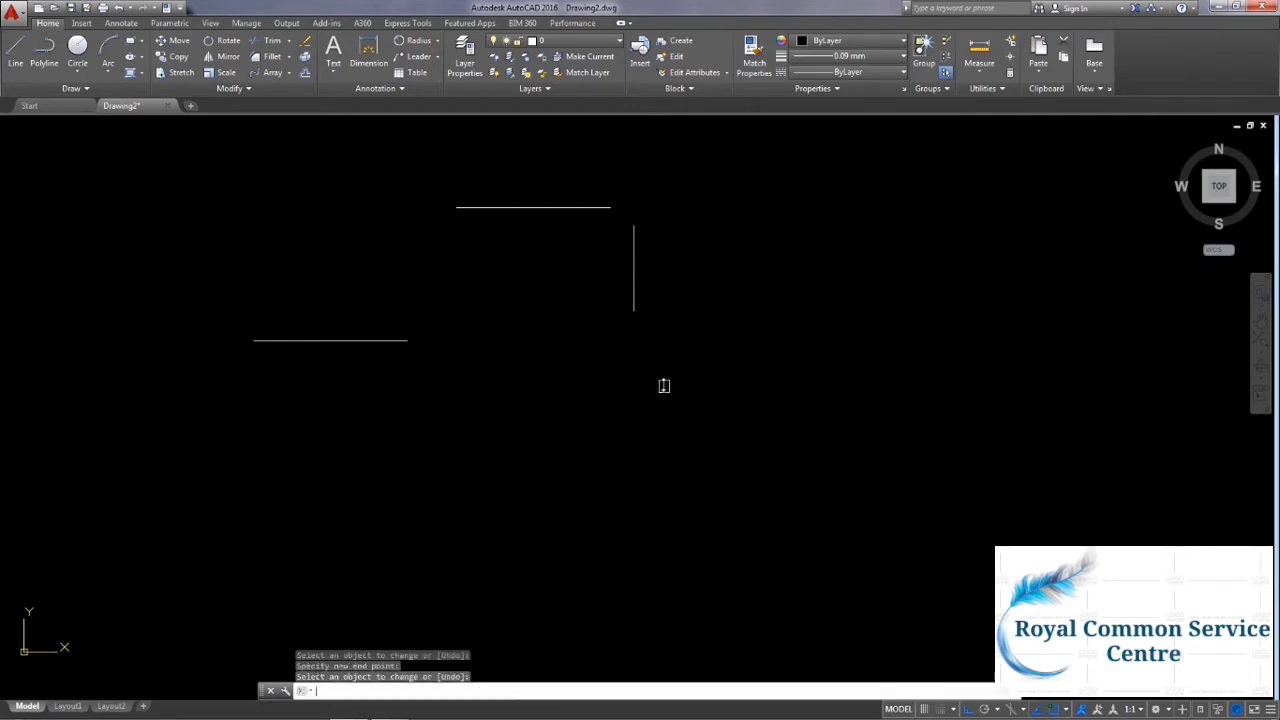
text(DY)
key(Return)
click(633, 300)
scroll(606, 535, down, 2)
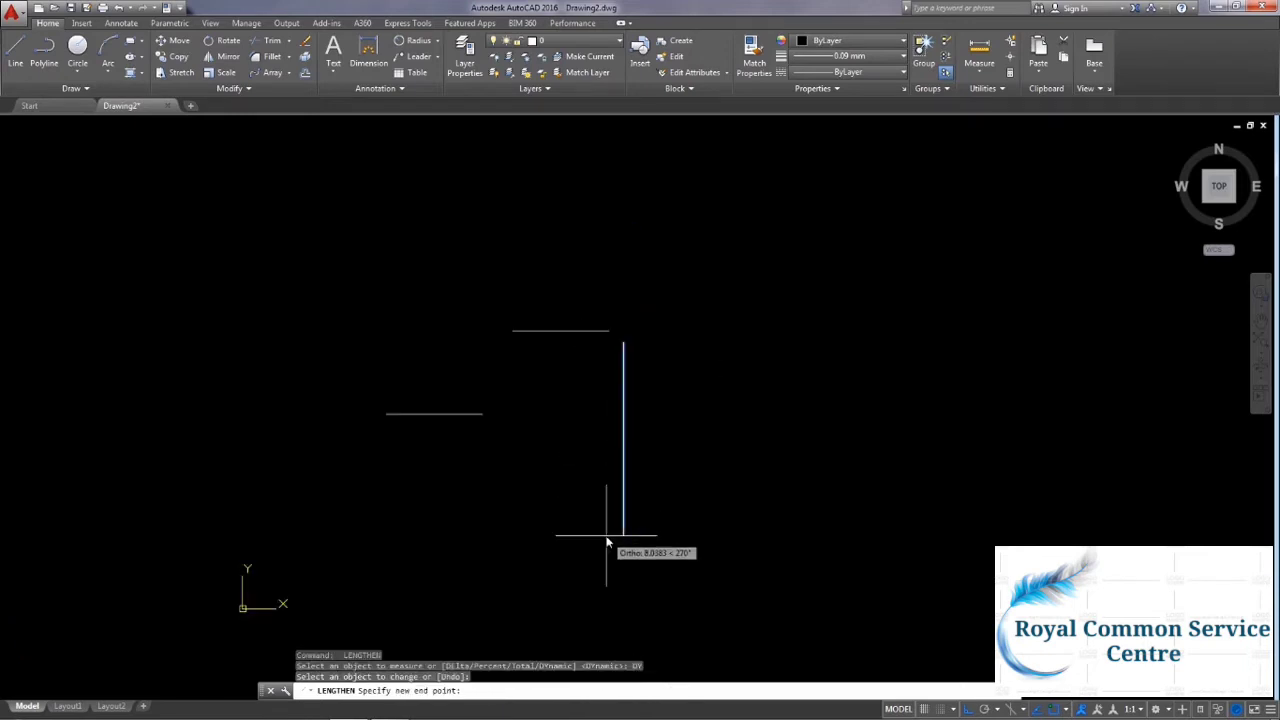
click(482, 413)
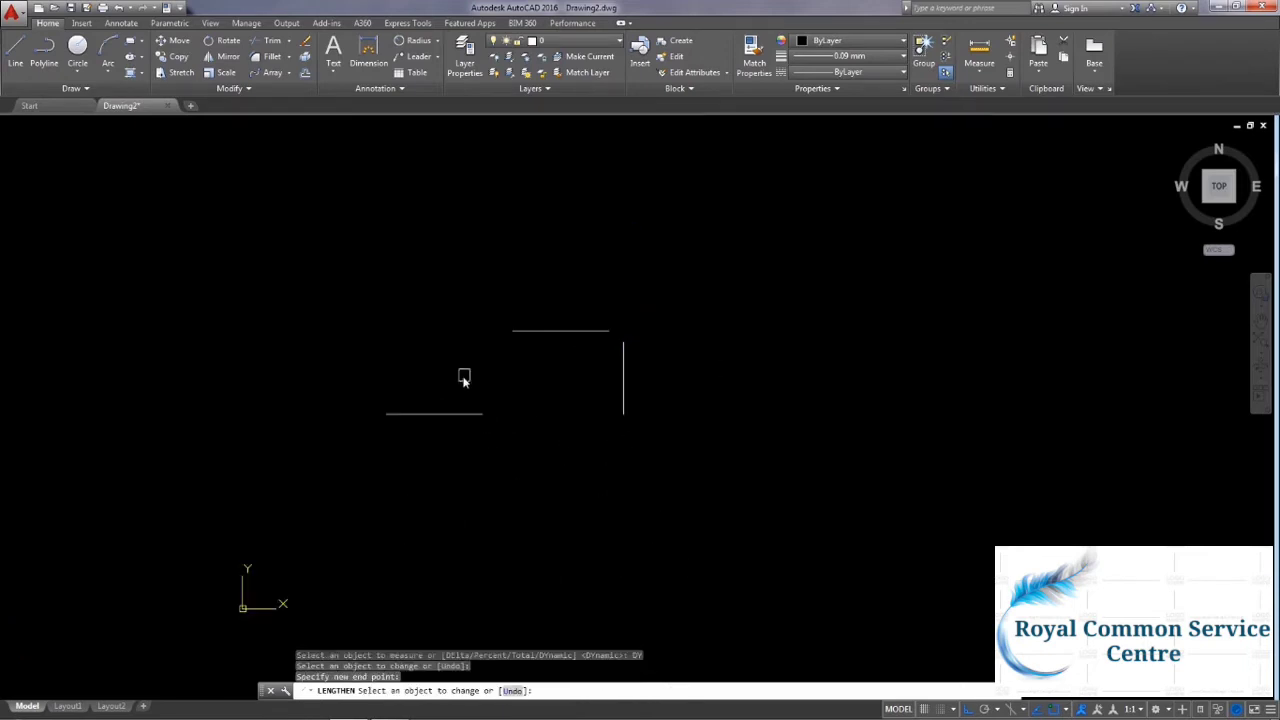
scroll(464, 377, up, 2)
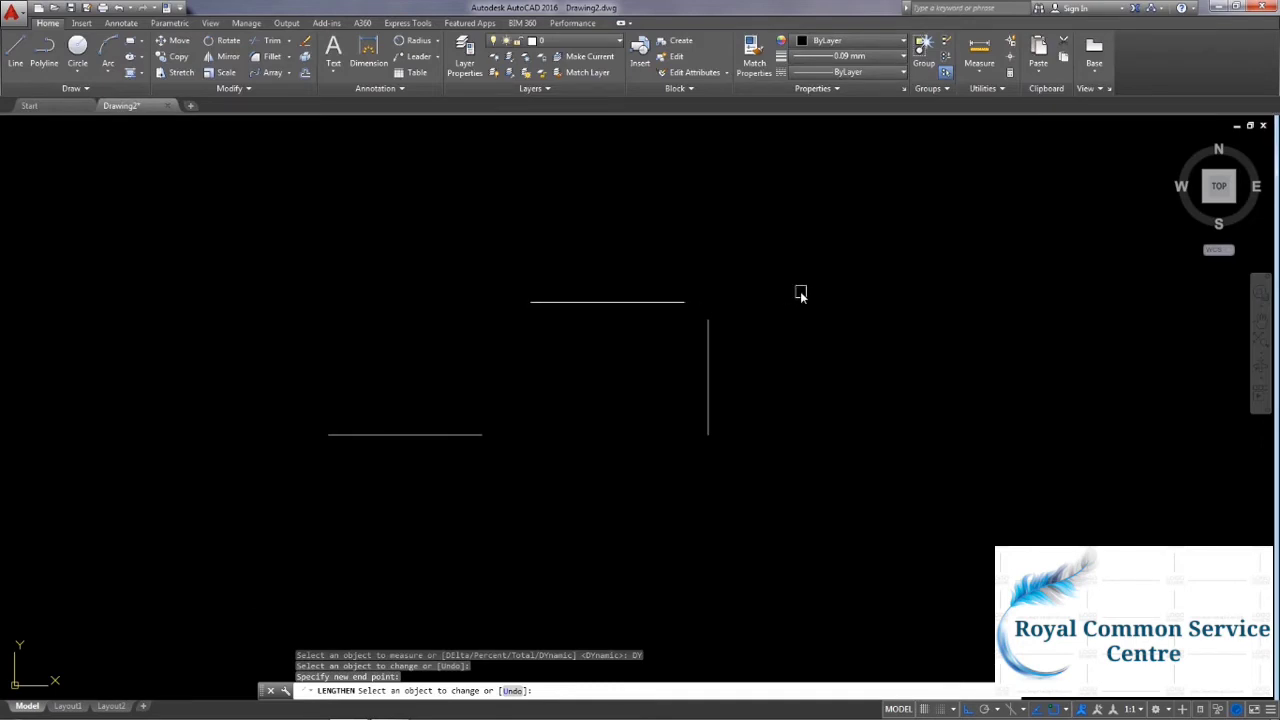
Zoom to the whole drawing with Z, A.
key(Escape)
text(z)
key(Return)
text(a)
key(Return)
click(230, 88)
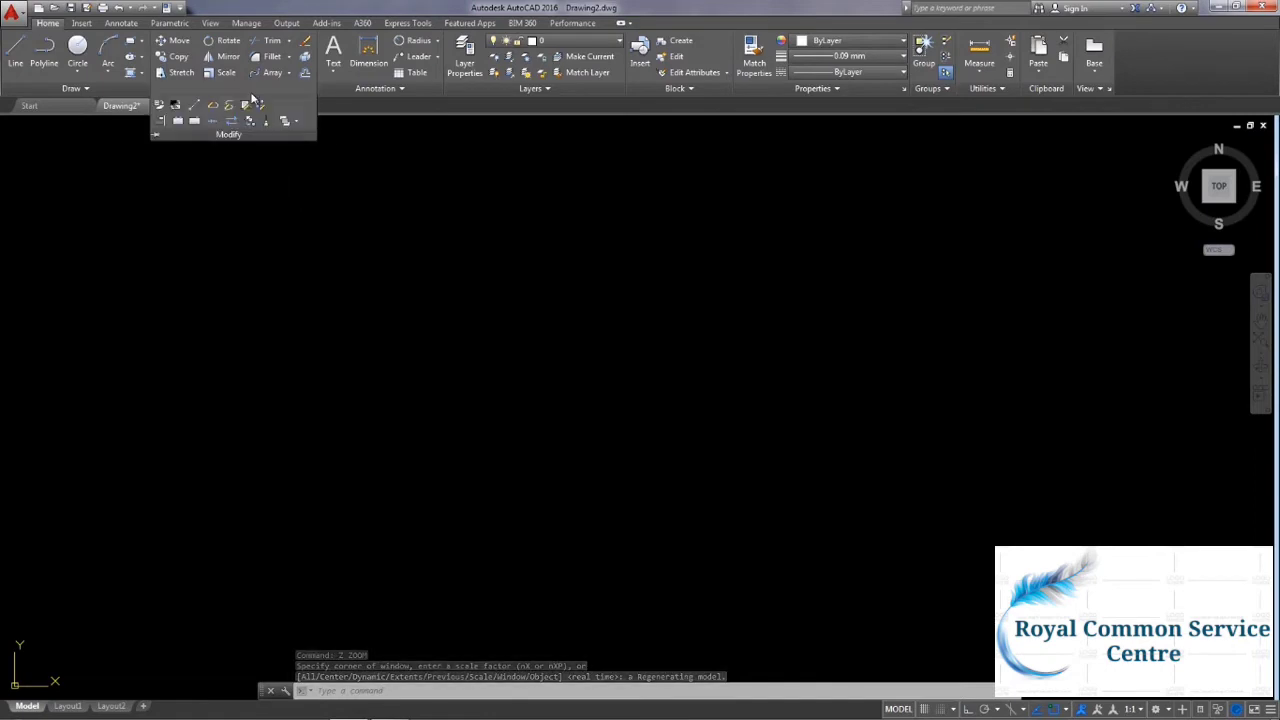
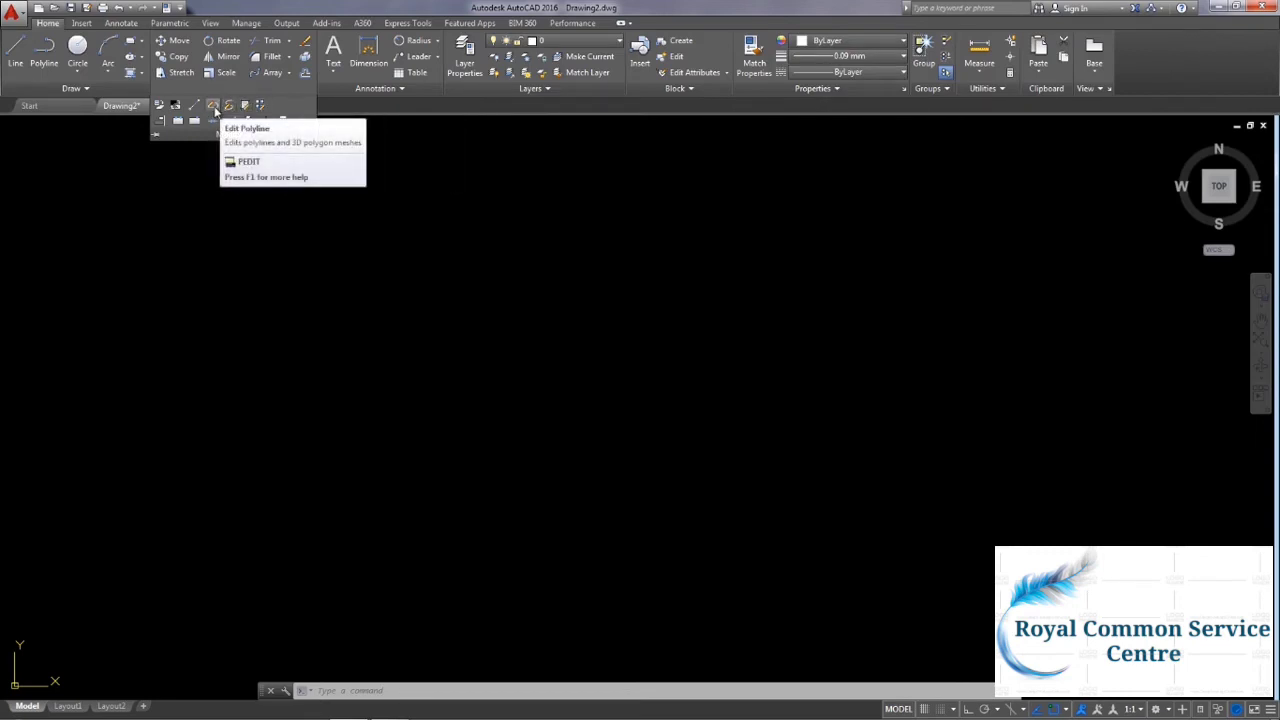
Start a polyline with Ortho on, draw a 6-unit top line, then switch to arc mode.
click(43, 50)
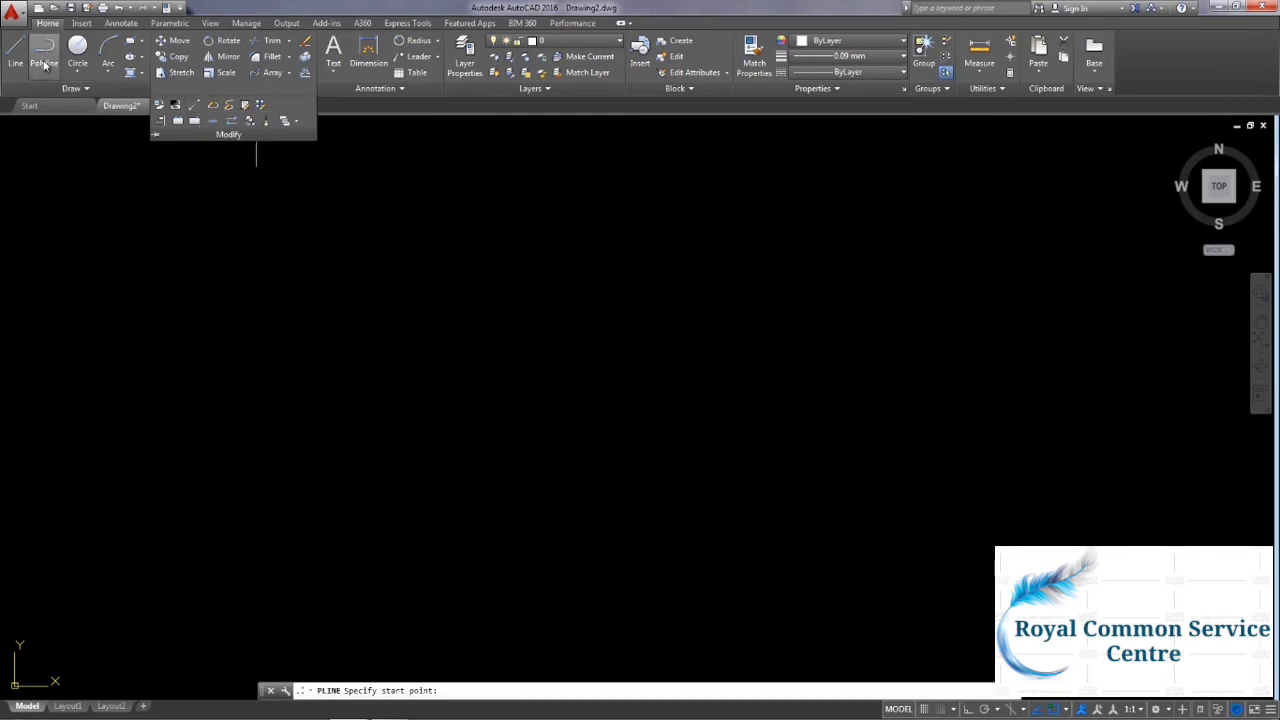
click(328, 250)
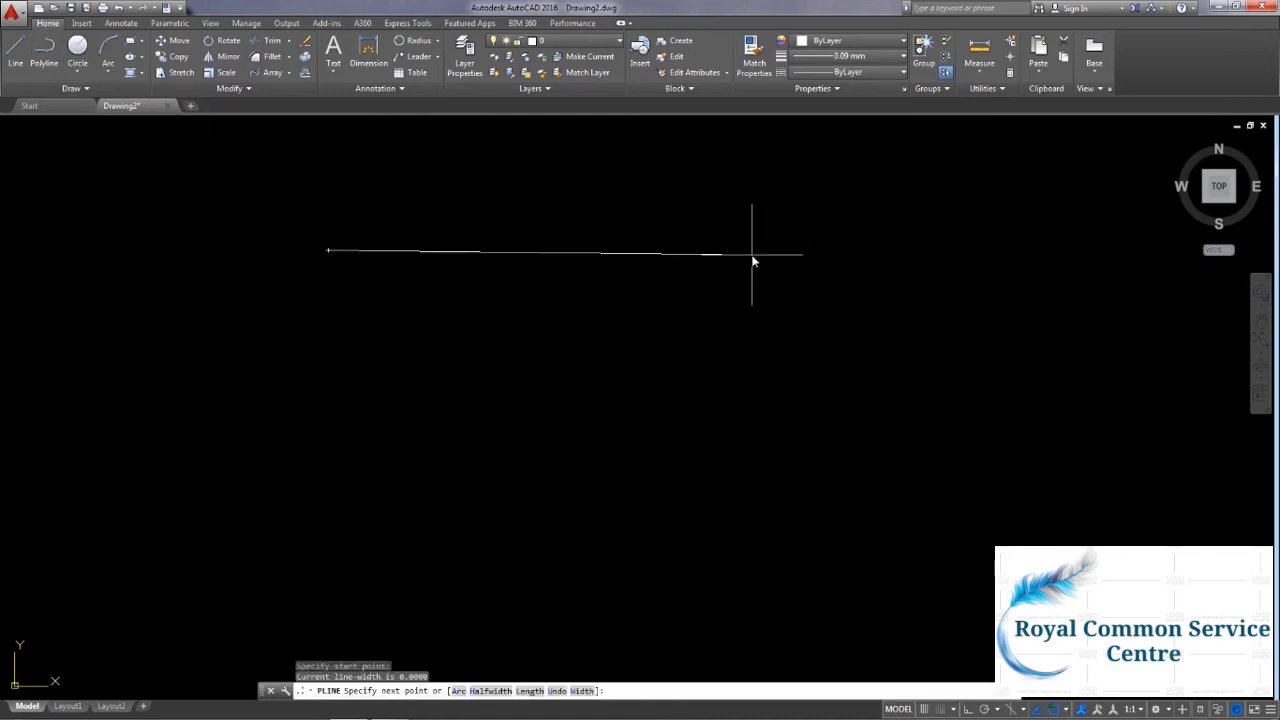
key(F8)
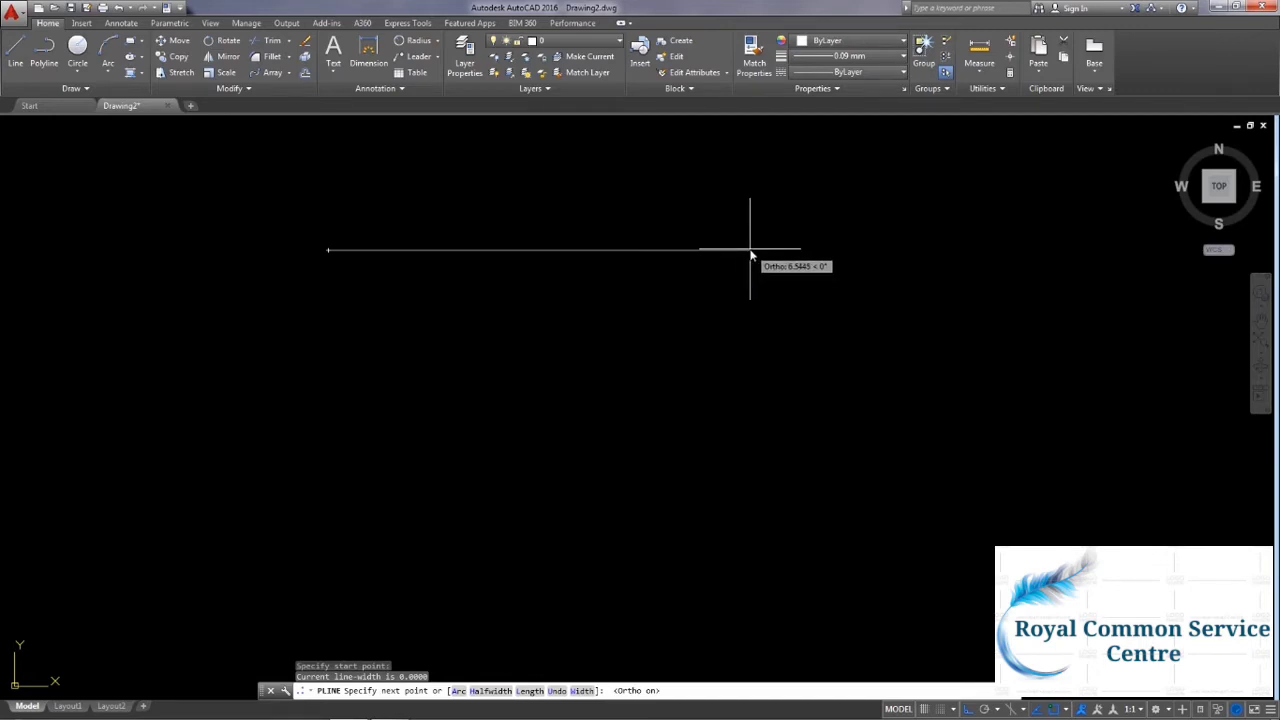
text(6)
key(Return)
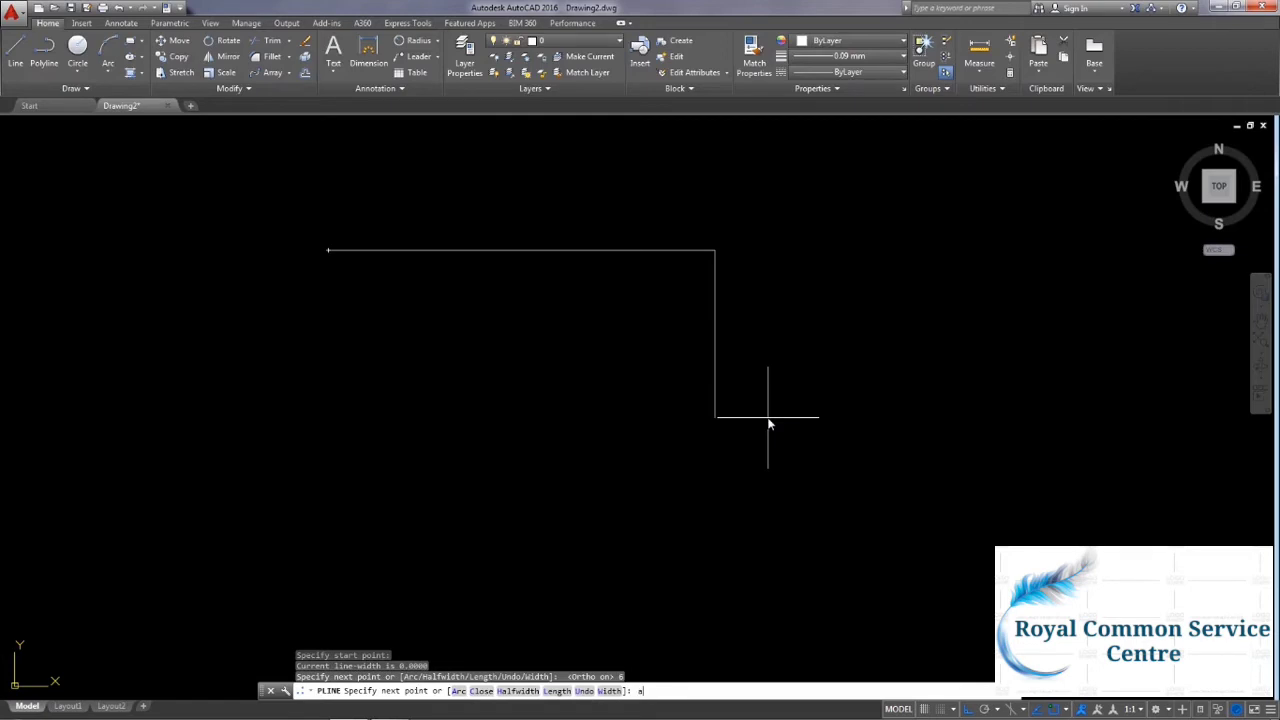
key(Return)
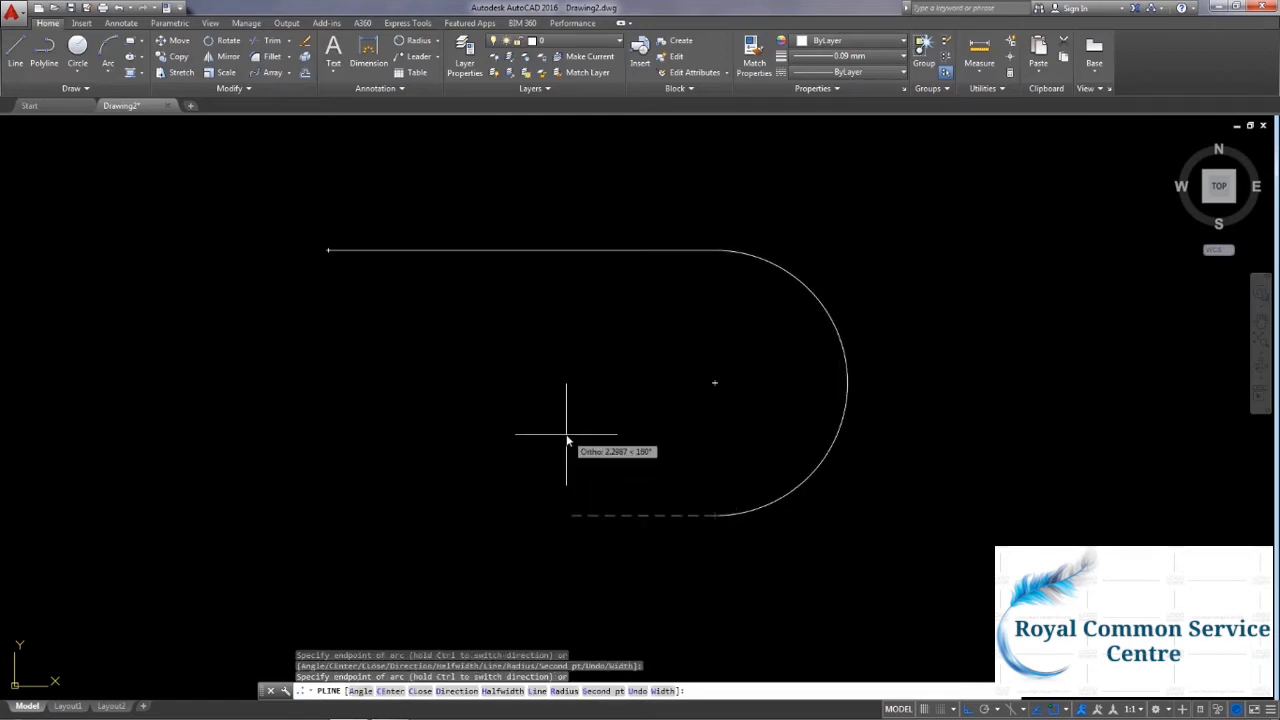
Return to line mode and draw the bottom edge, a short rise and a long leftward segment.
text(l)
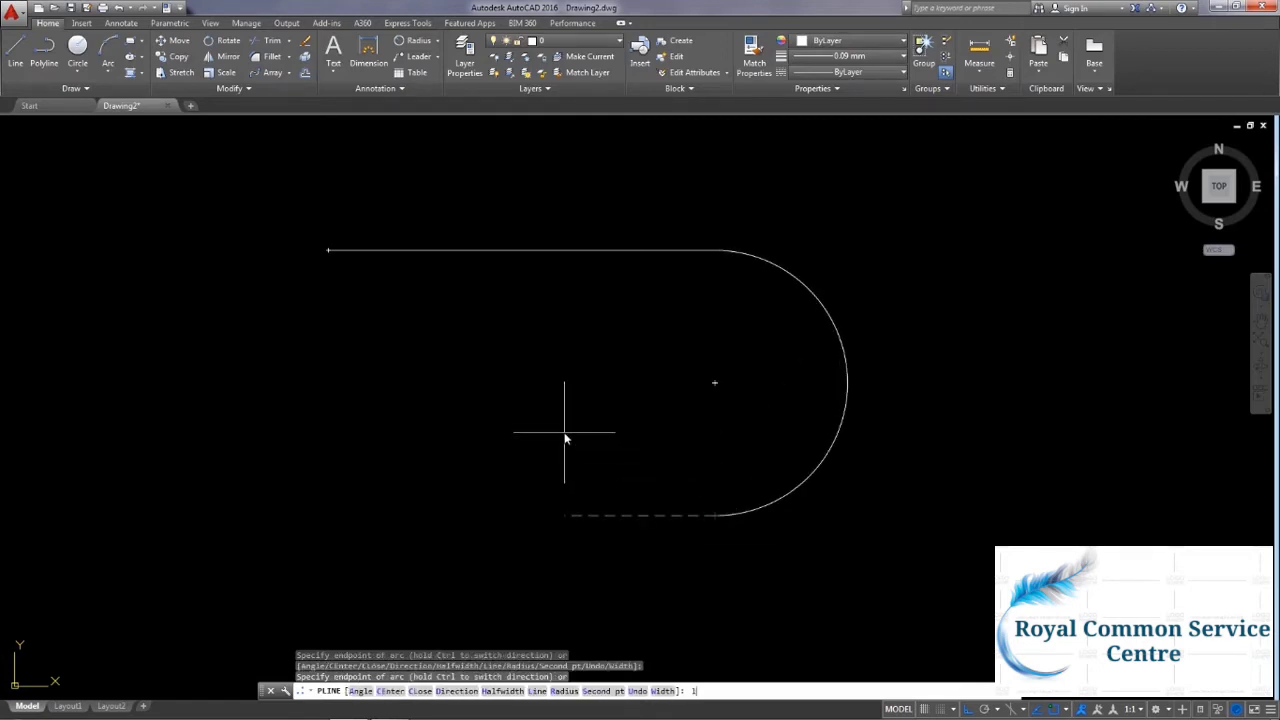
key(Return)
click(328, 515)
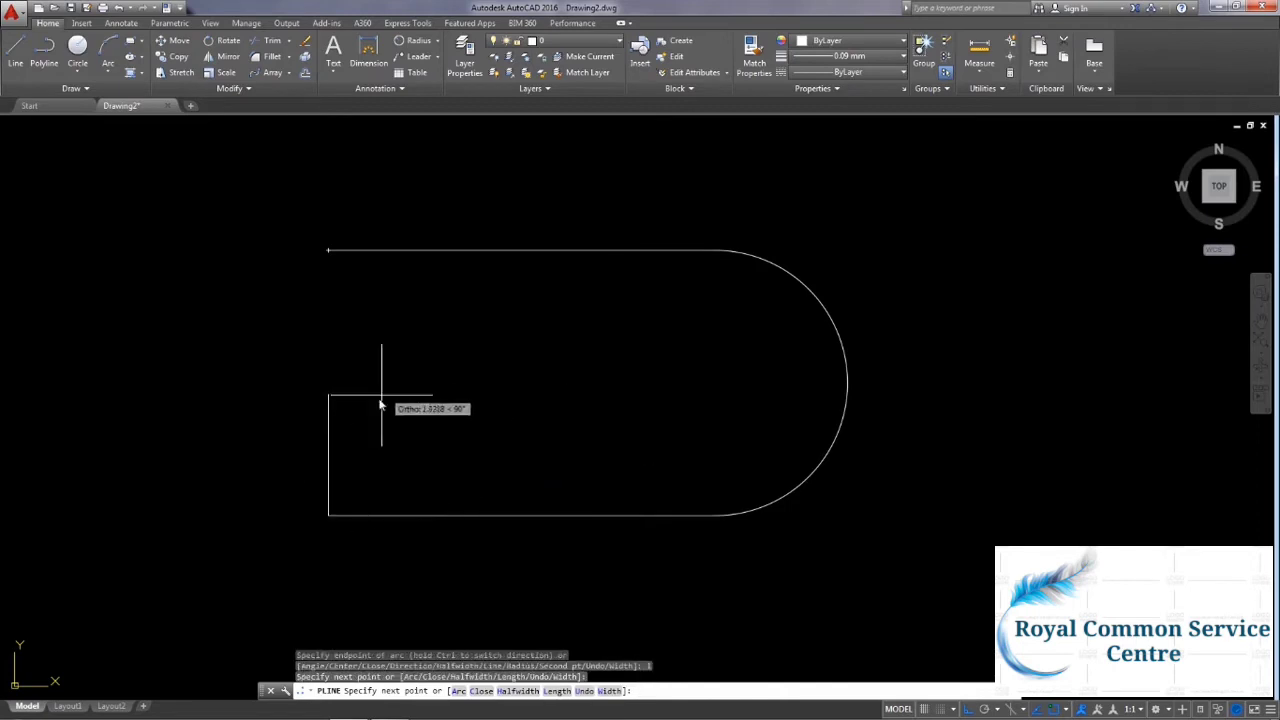
click(335, 401)
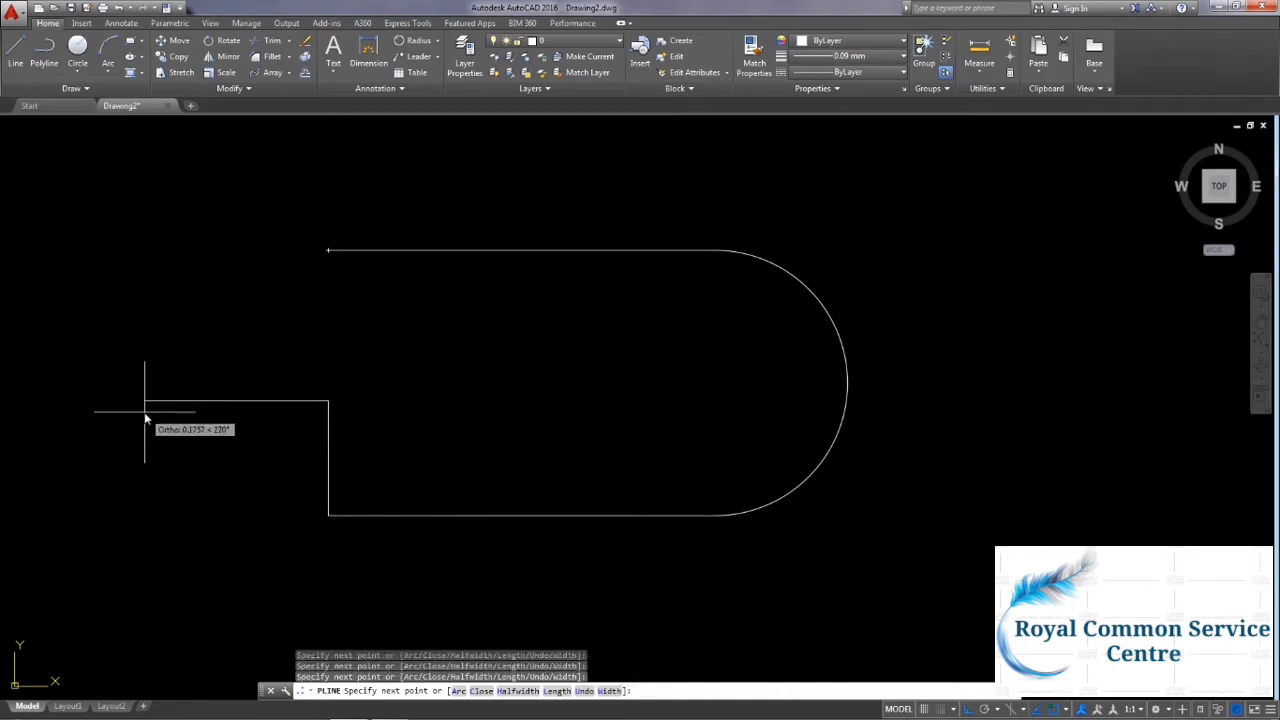
click(145, 400)
key(Escape)
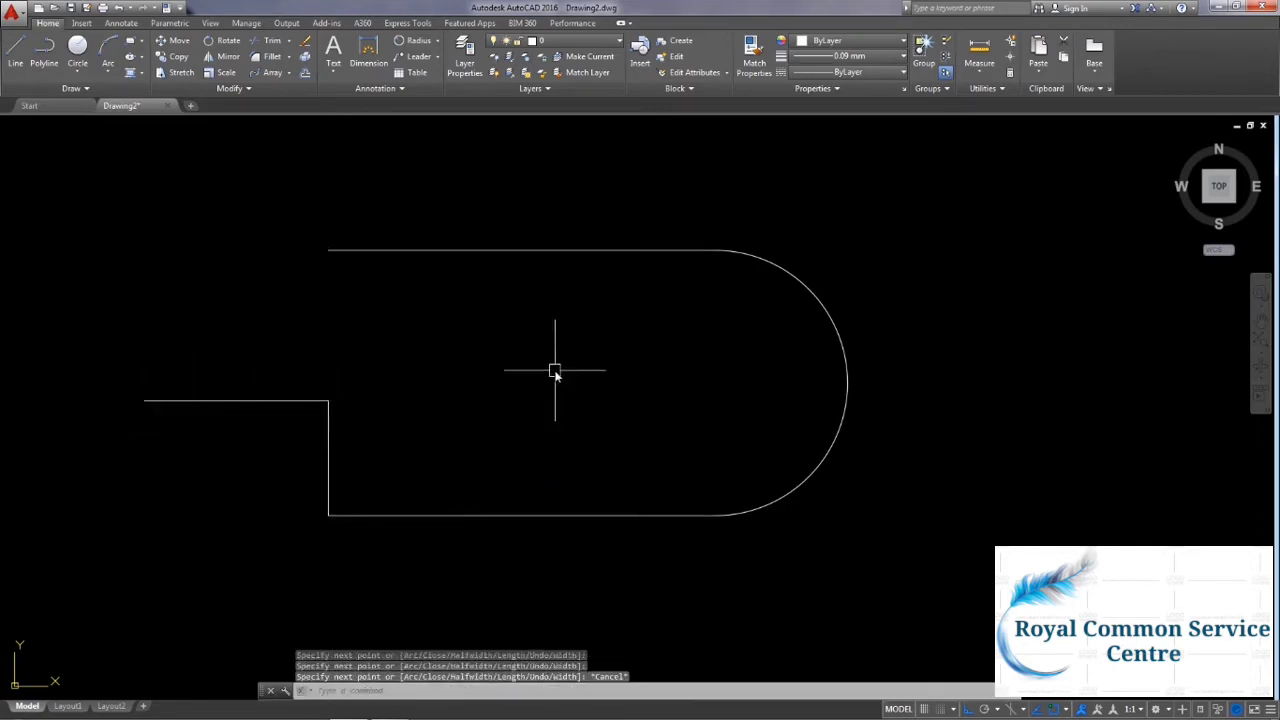
middle_drag(551, 366, 594, 383)
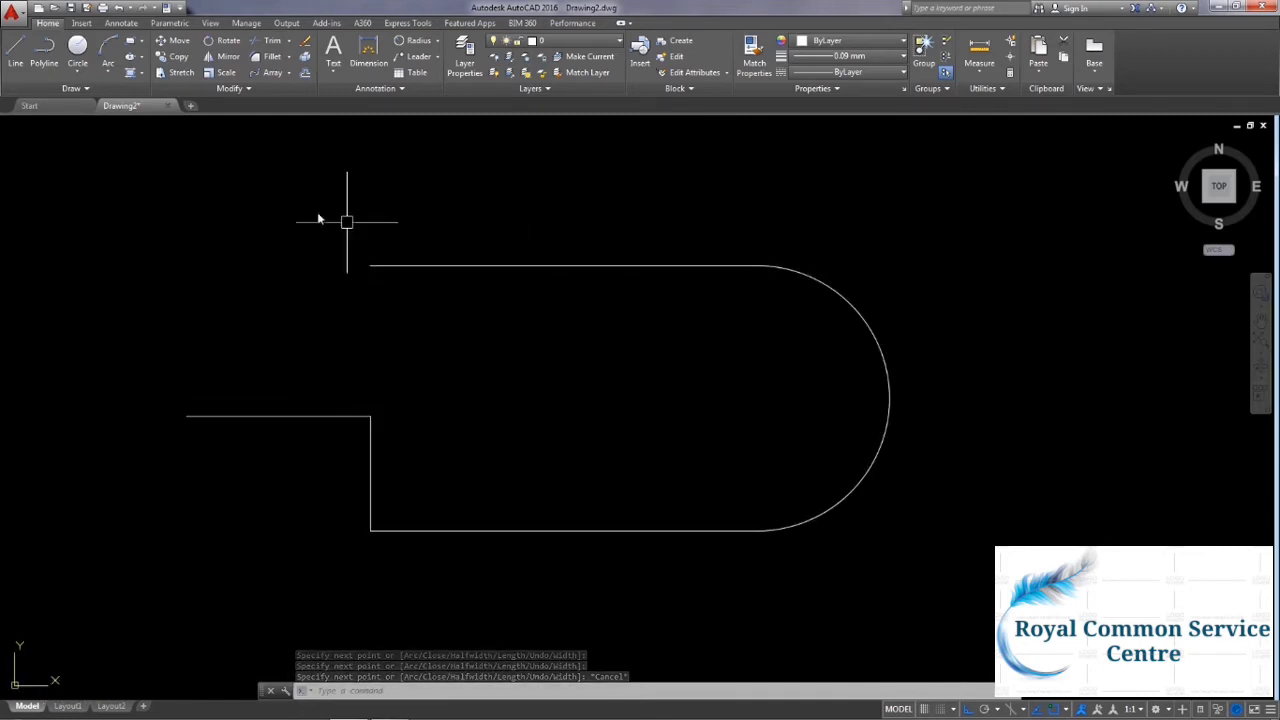
click(248, 90)
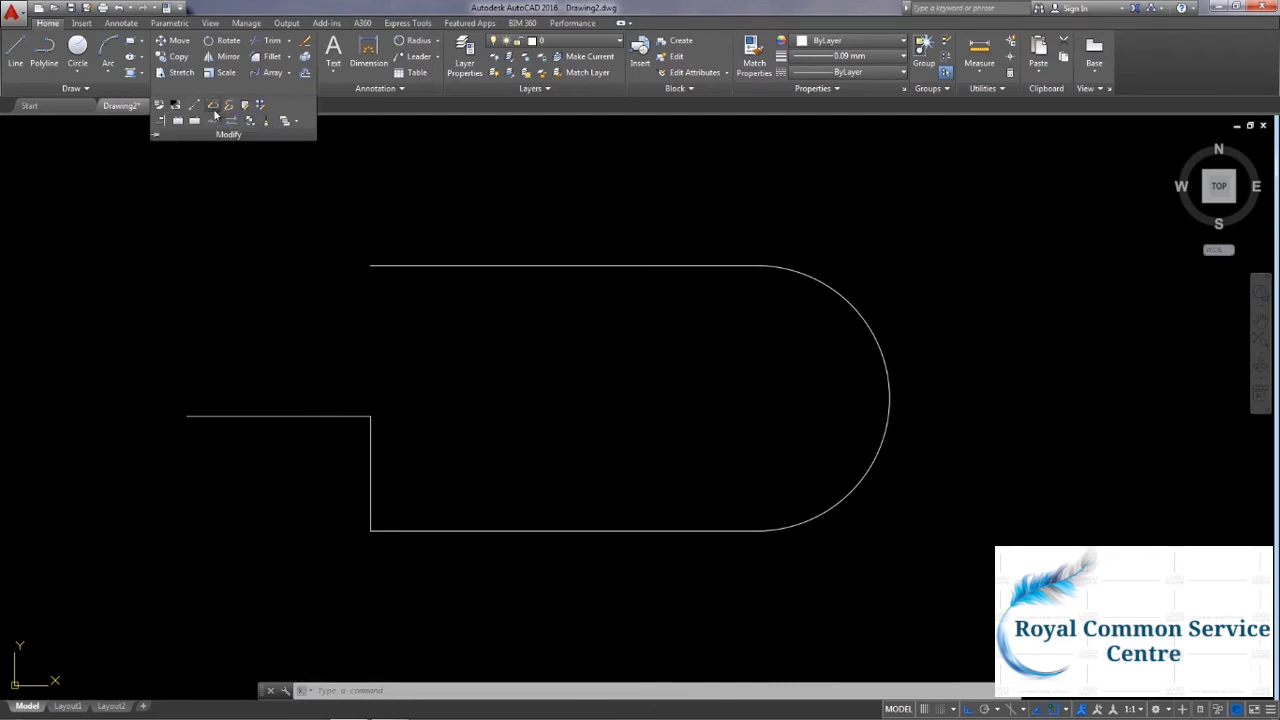
click(214, 114)
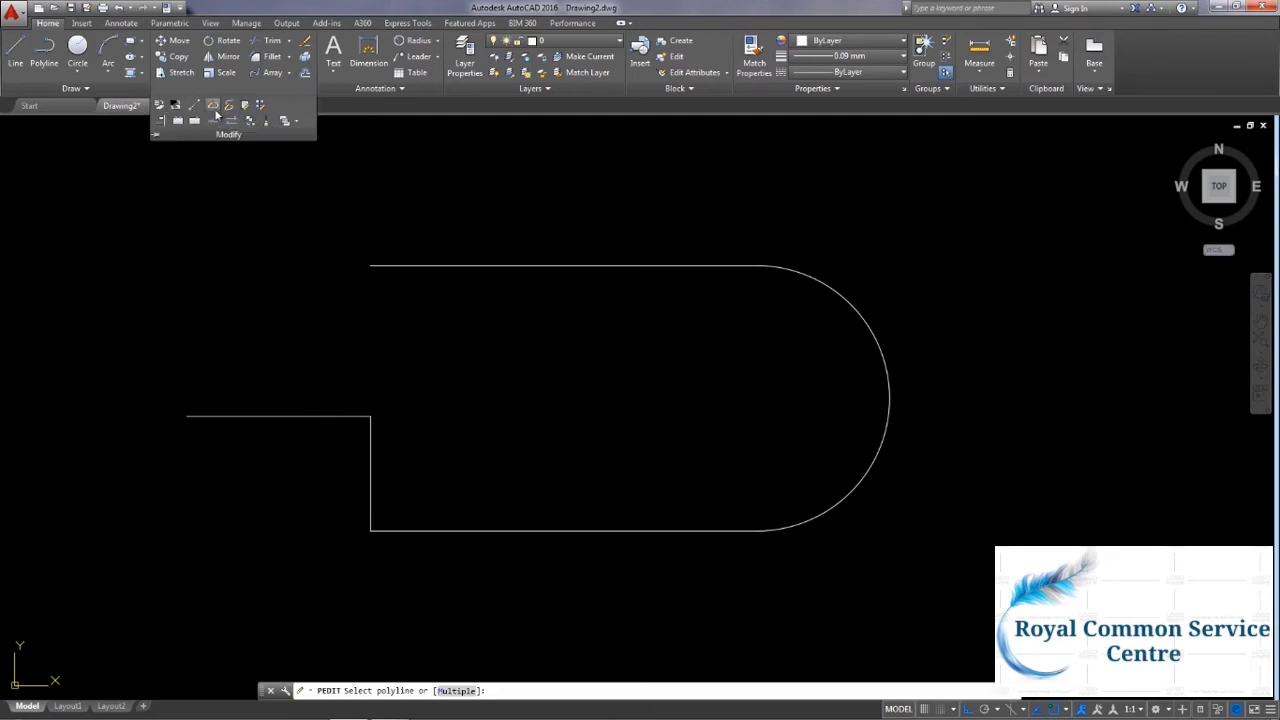
click(436, 268)
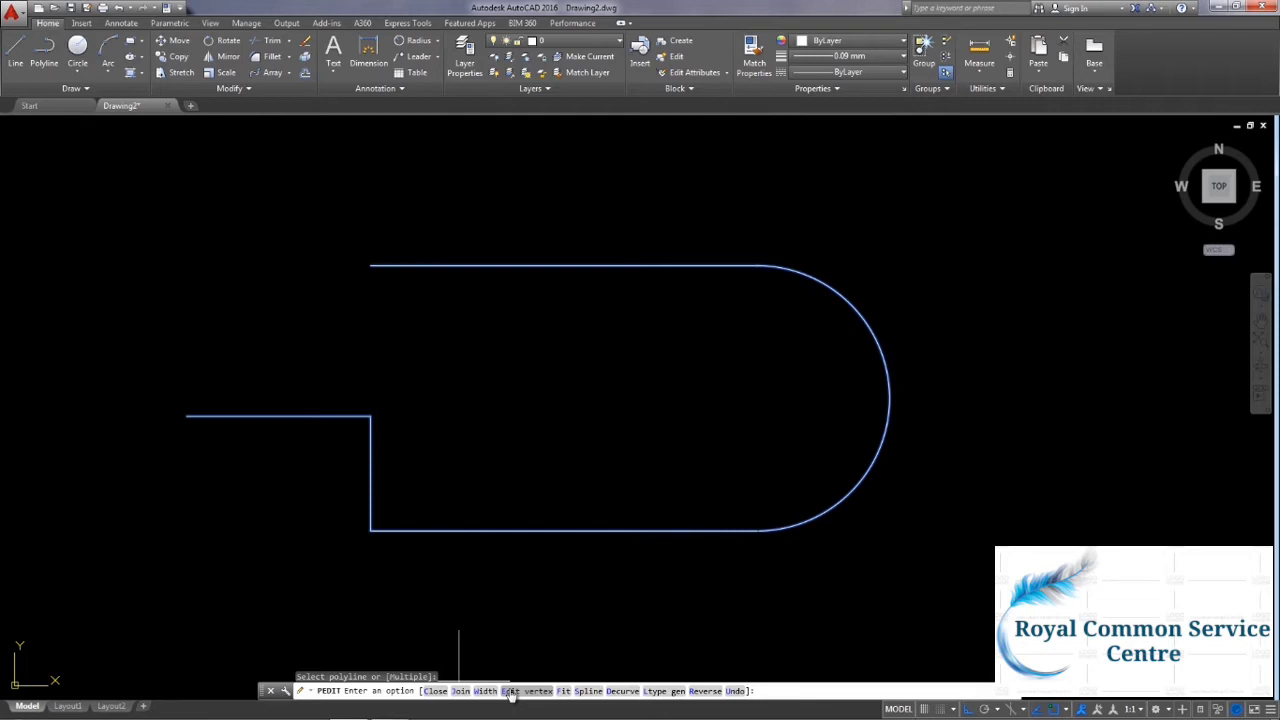
click(510, 691)
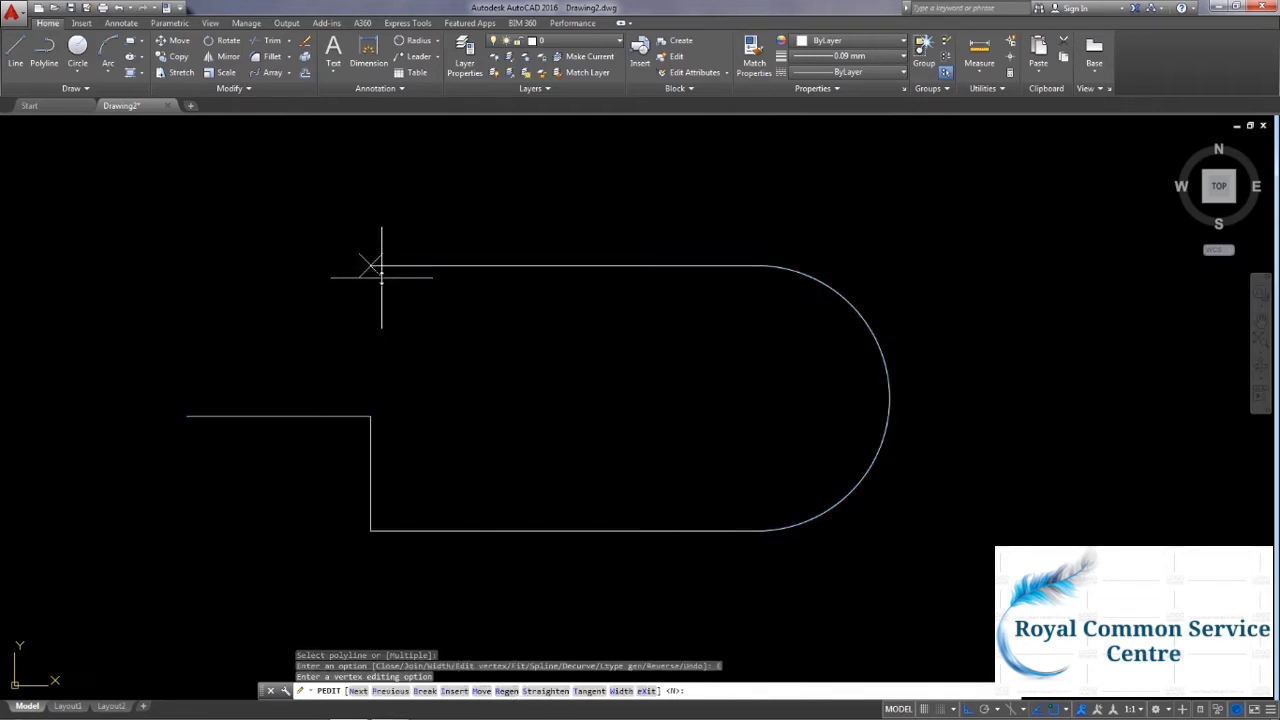
click(357, 691)
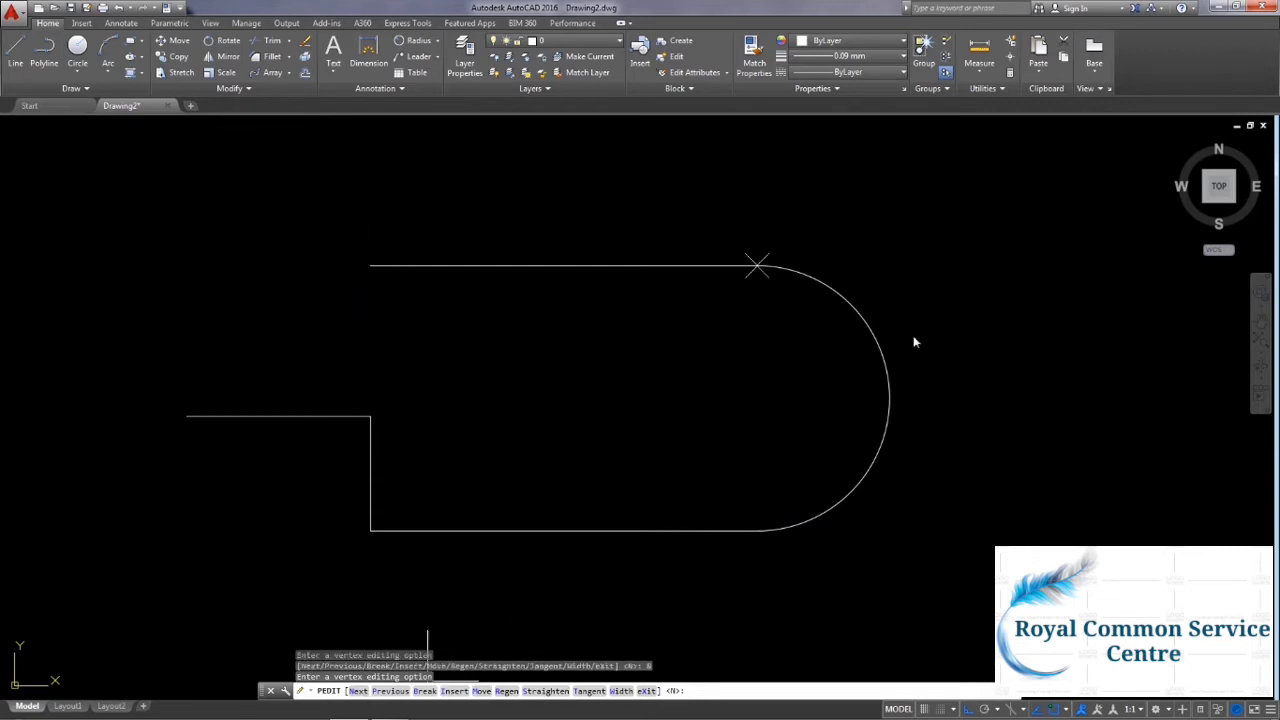
click(358, 693)
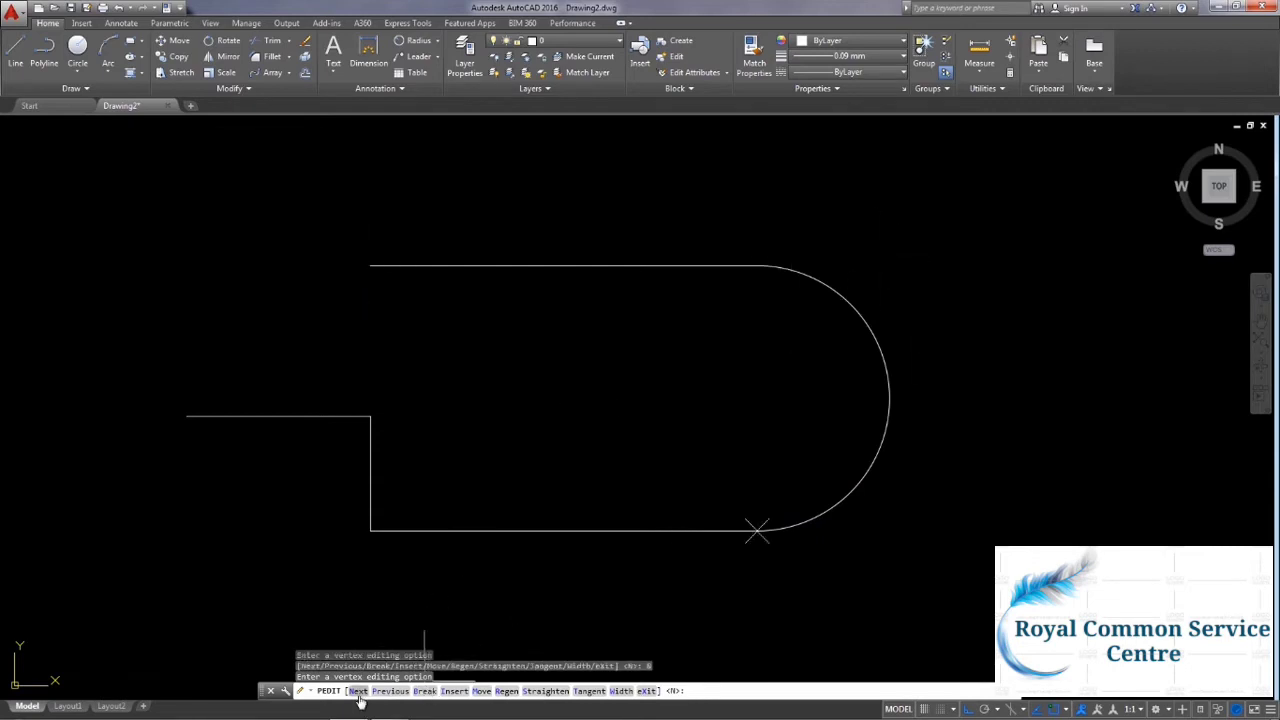
click(424, 692)
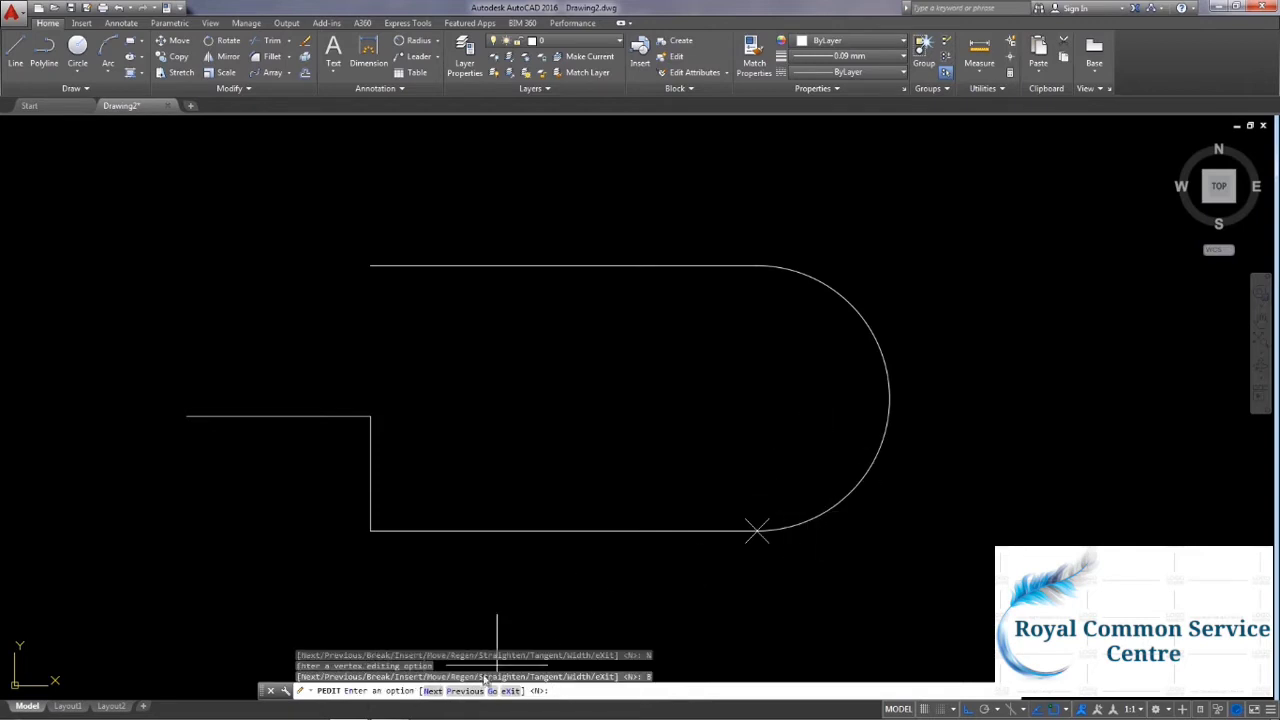
click(432, 693)
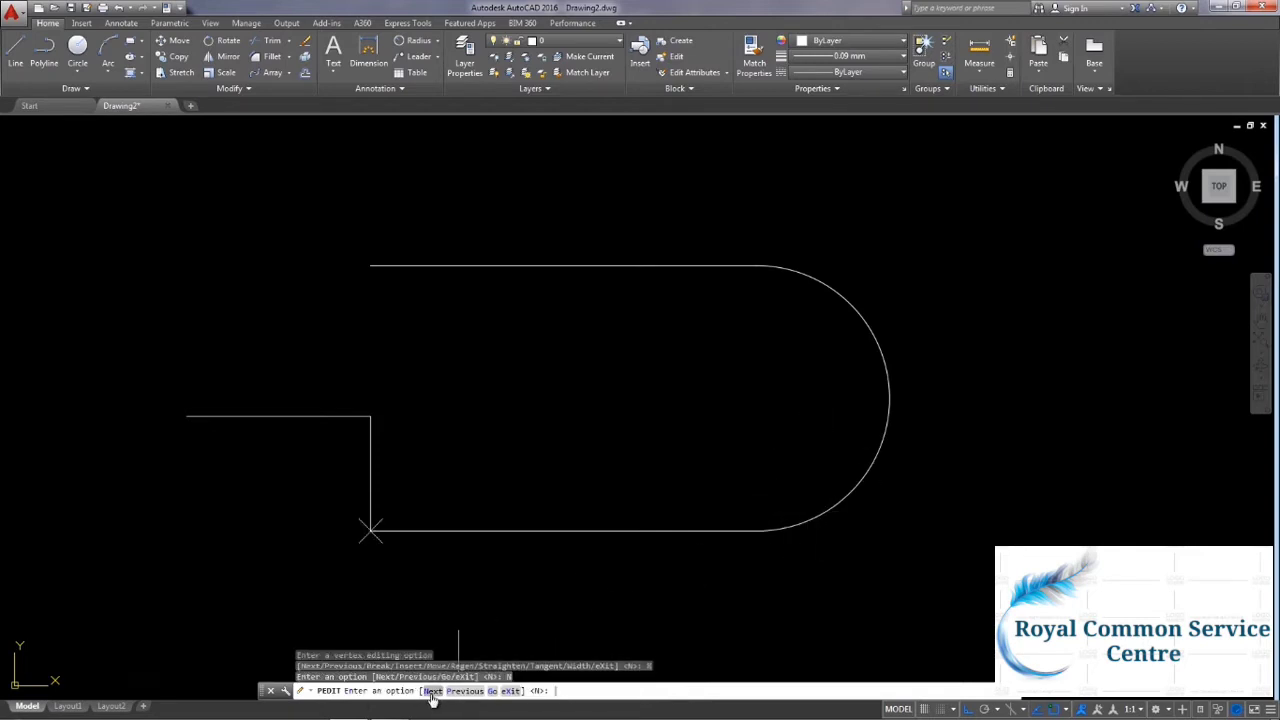
click(492, 692)
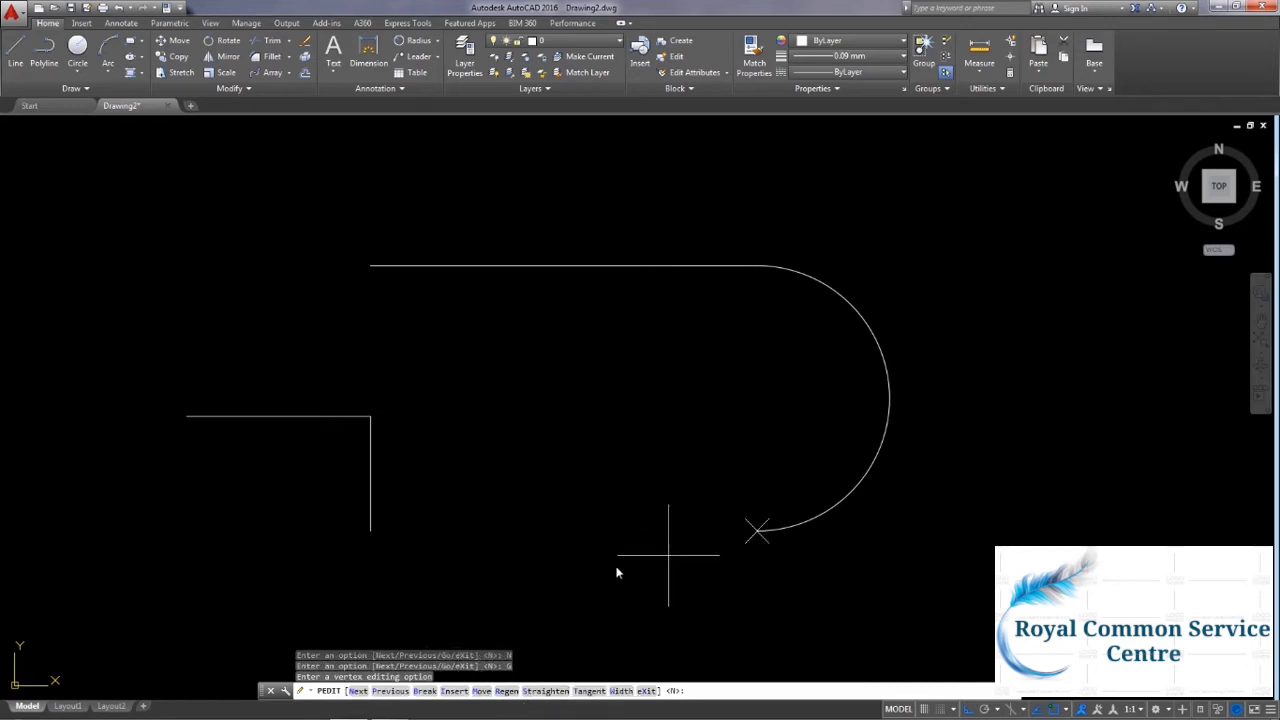
middle_drag(620, 500, 623, 467)
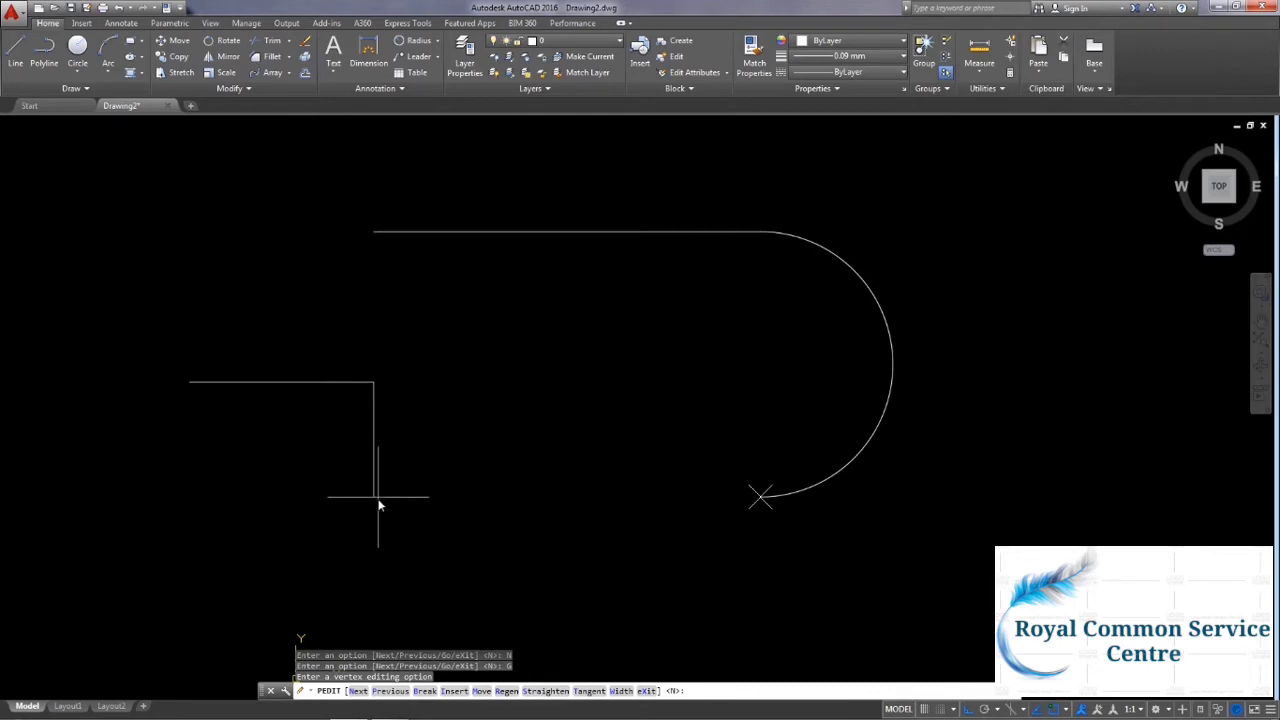
key(Escape)
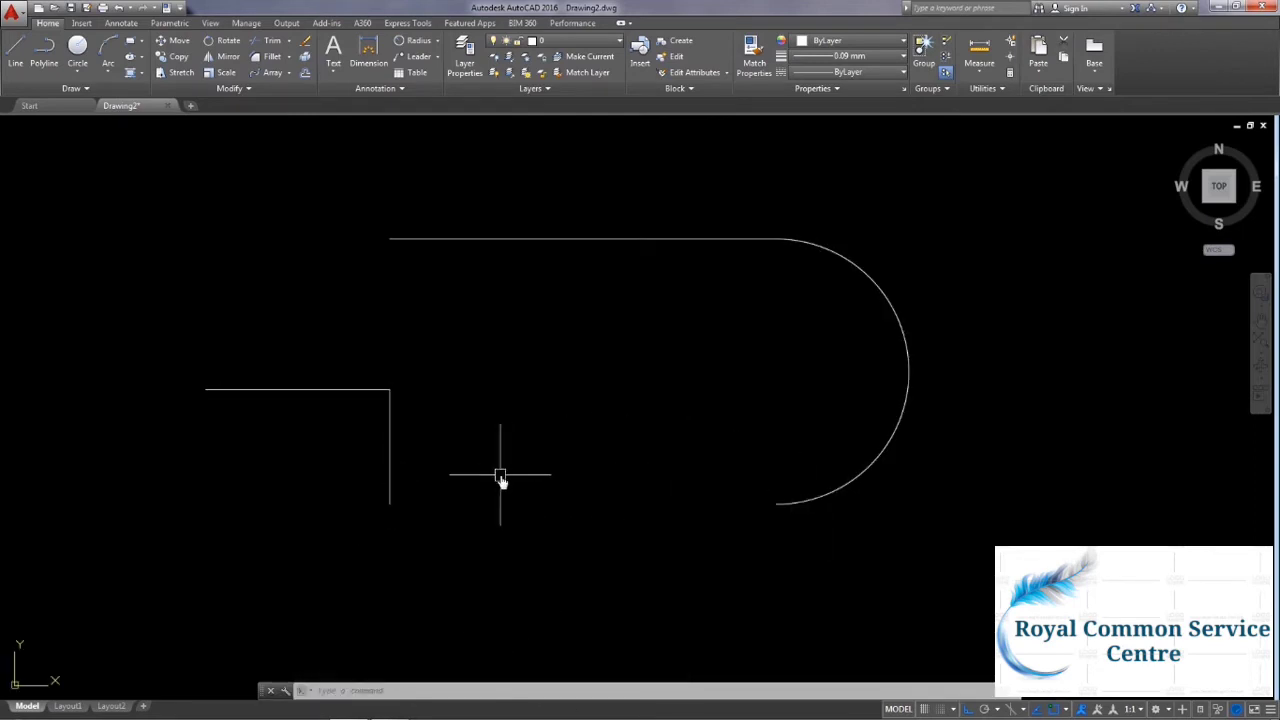
key(ctrl+z)
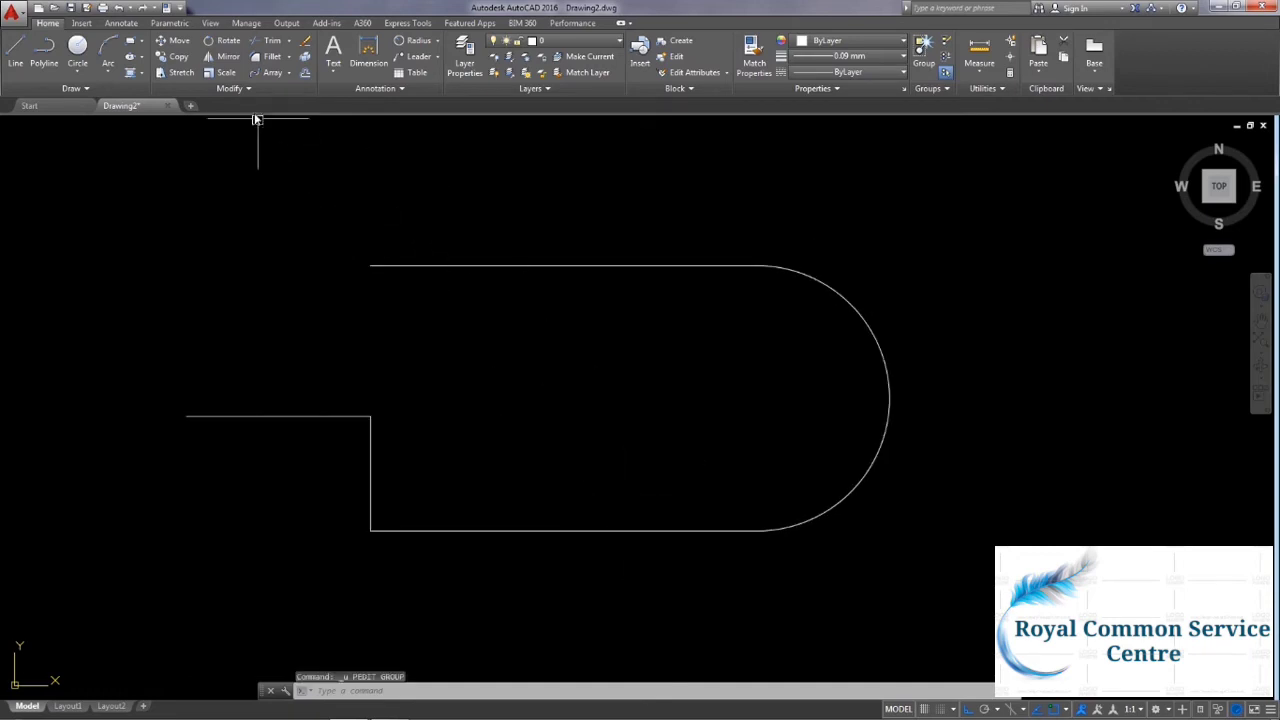
Use PEDIT to give the whole polyline a uniform width of .2.
click(235, 88)
click(212, 107)
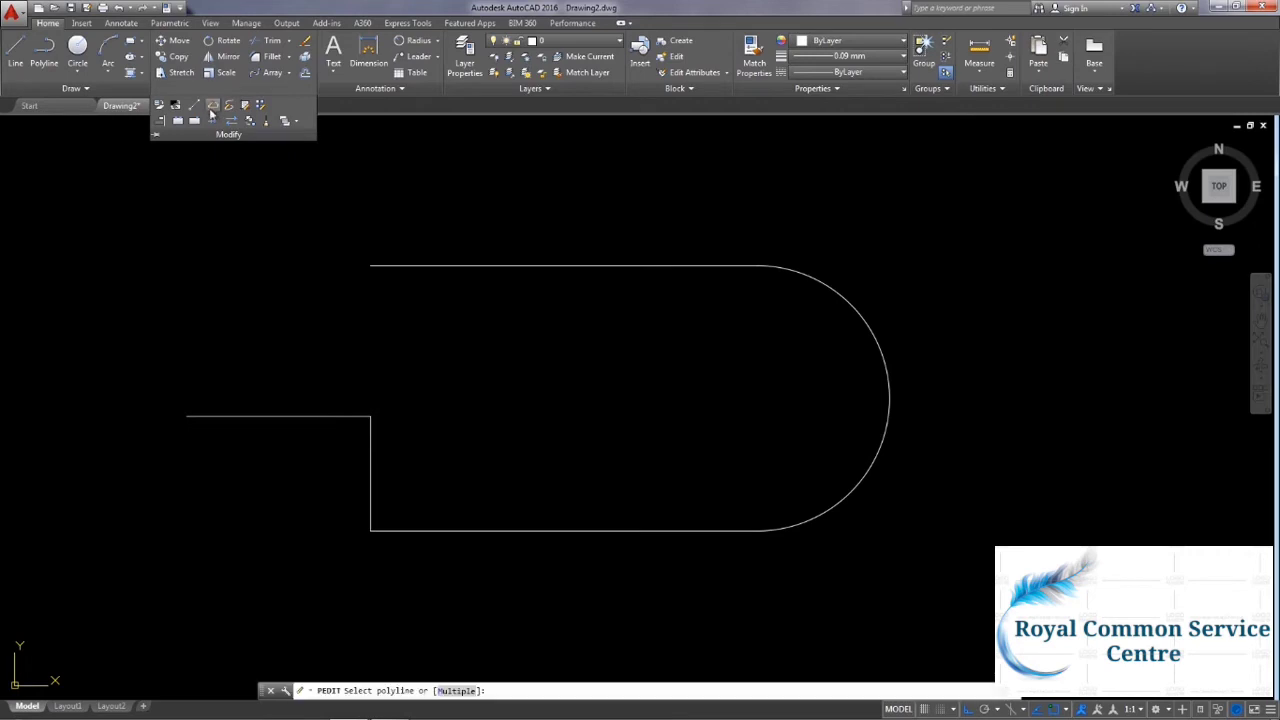
click(440, 262)
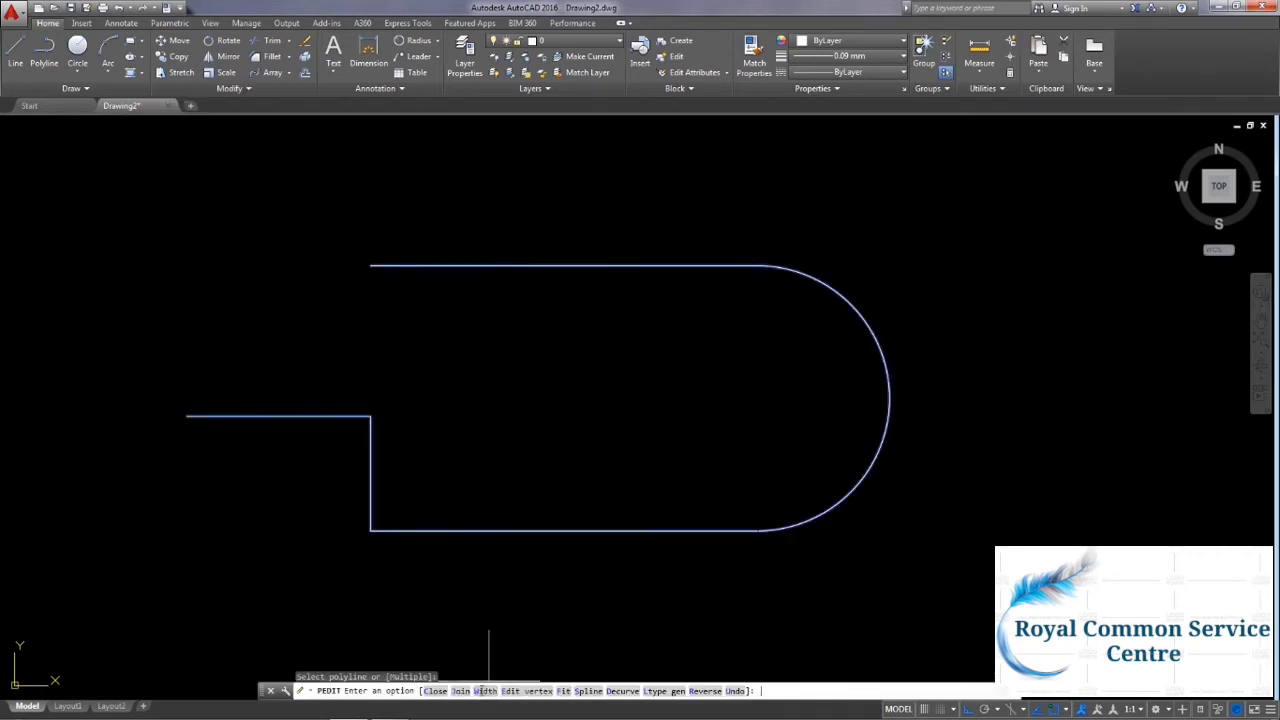
click(485, 691)
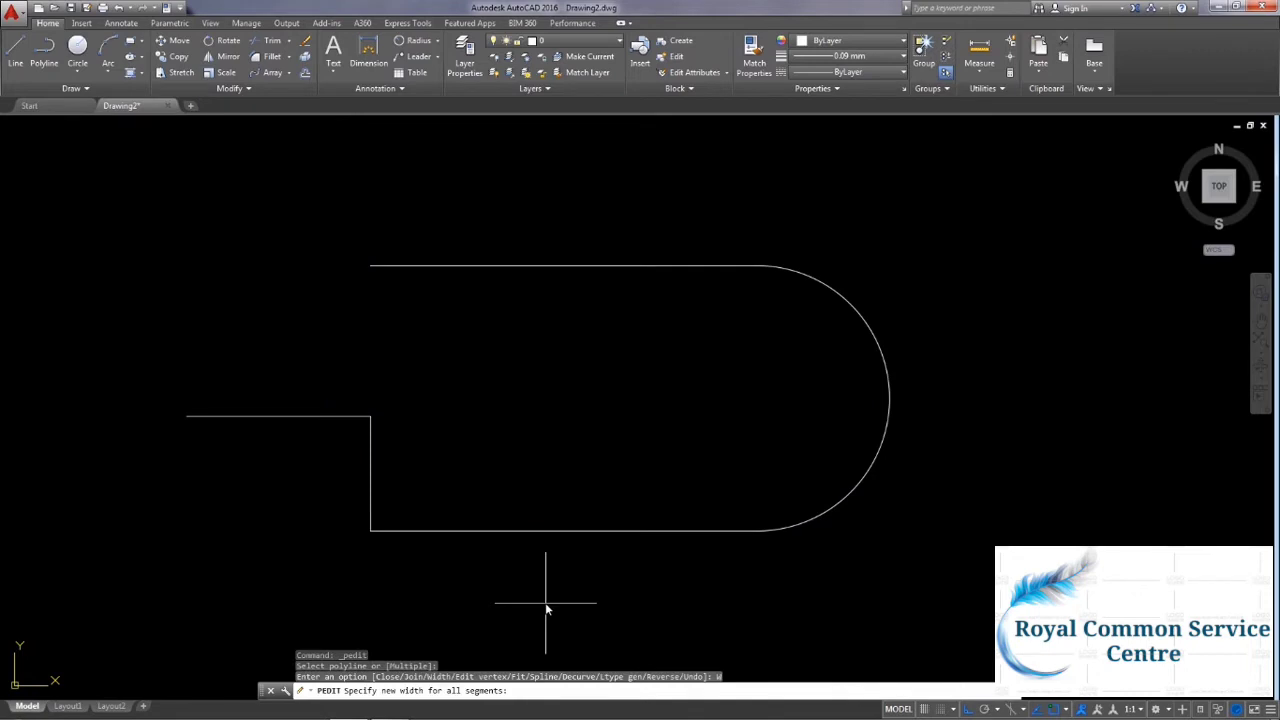
text(.2)
key(Return)
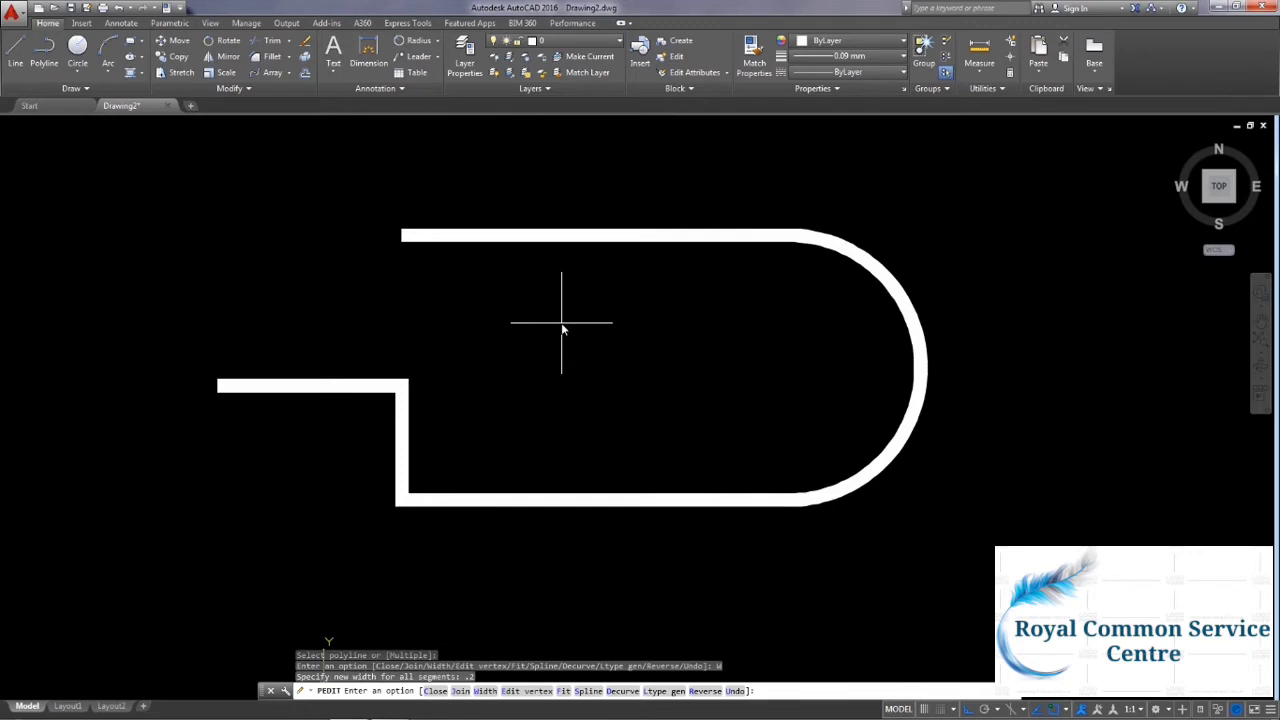
Insert a new vertex partway along the polyline's top line through vertex editing.
click(525, 691)
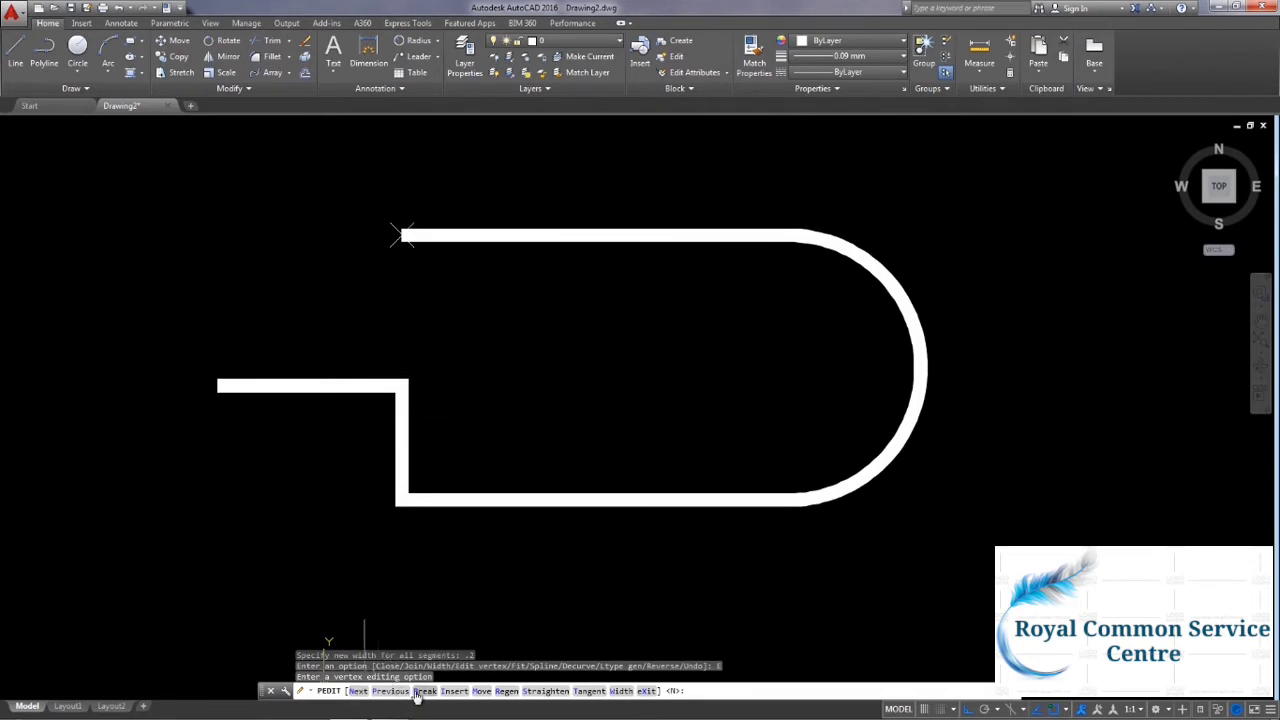
click(447, 692)
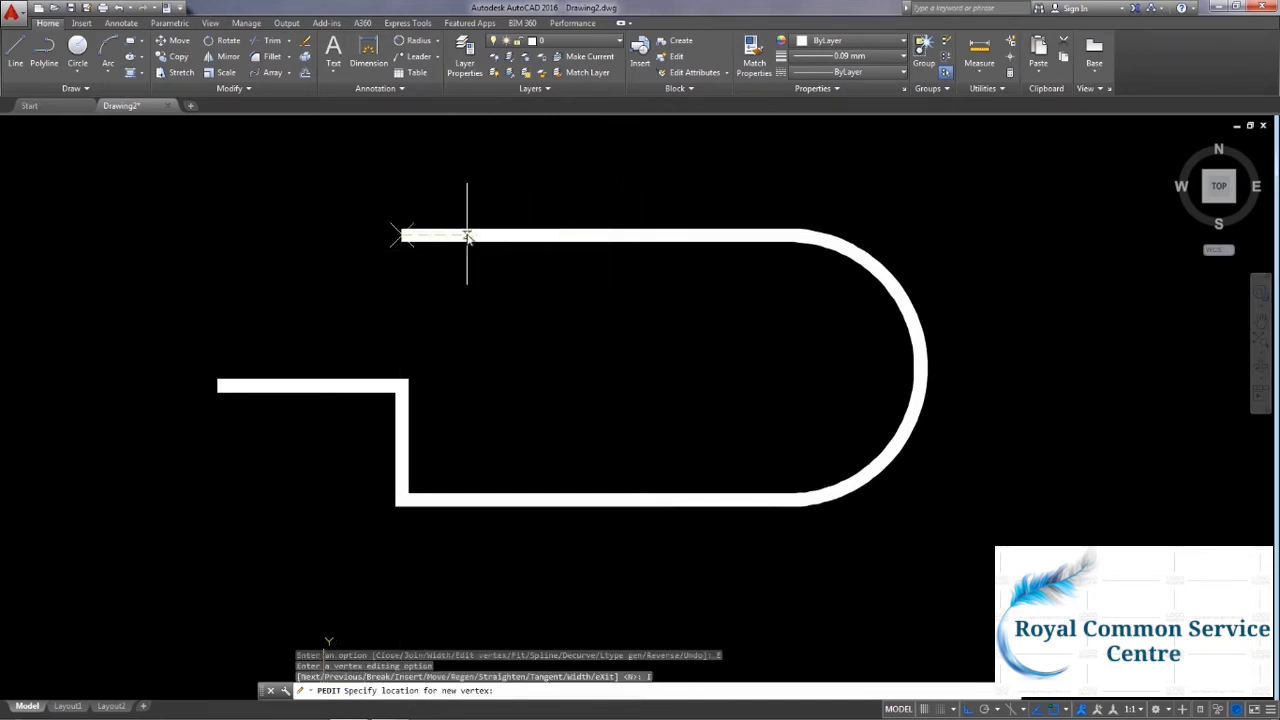
click(612, 236)
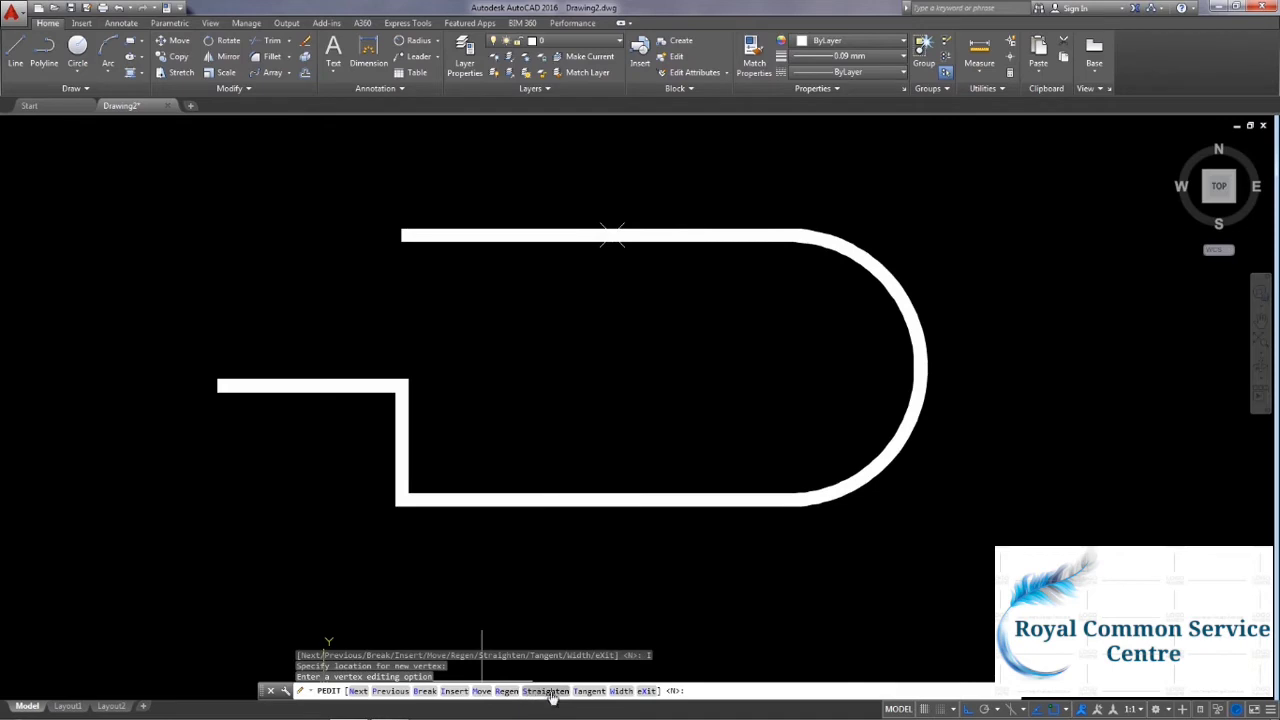
click(643, 691)
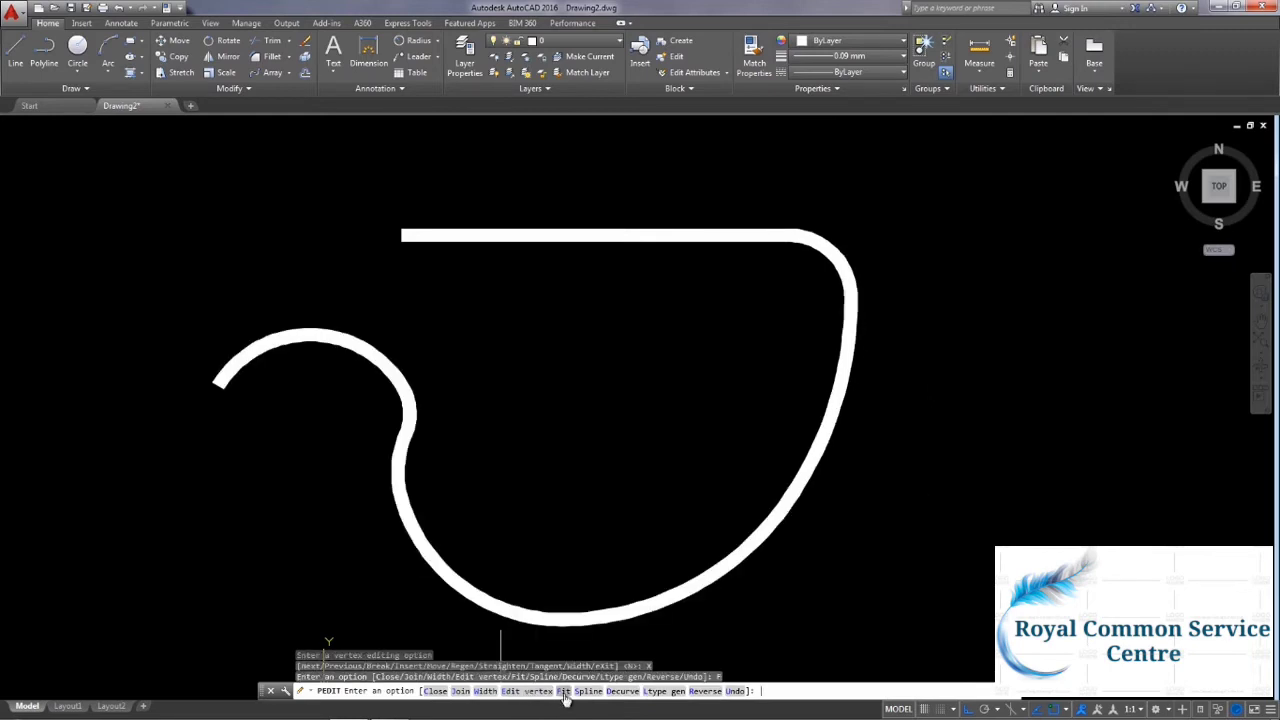
Toggle the thick polyline between Fit and Spline curves, then Decurve it to straight segments.
click(564, 692)
middle_drag(660, 440, 629, 423)
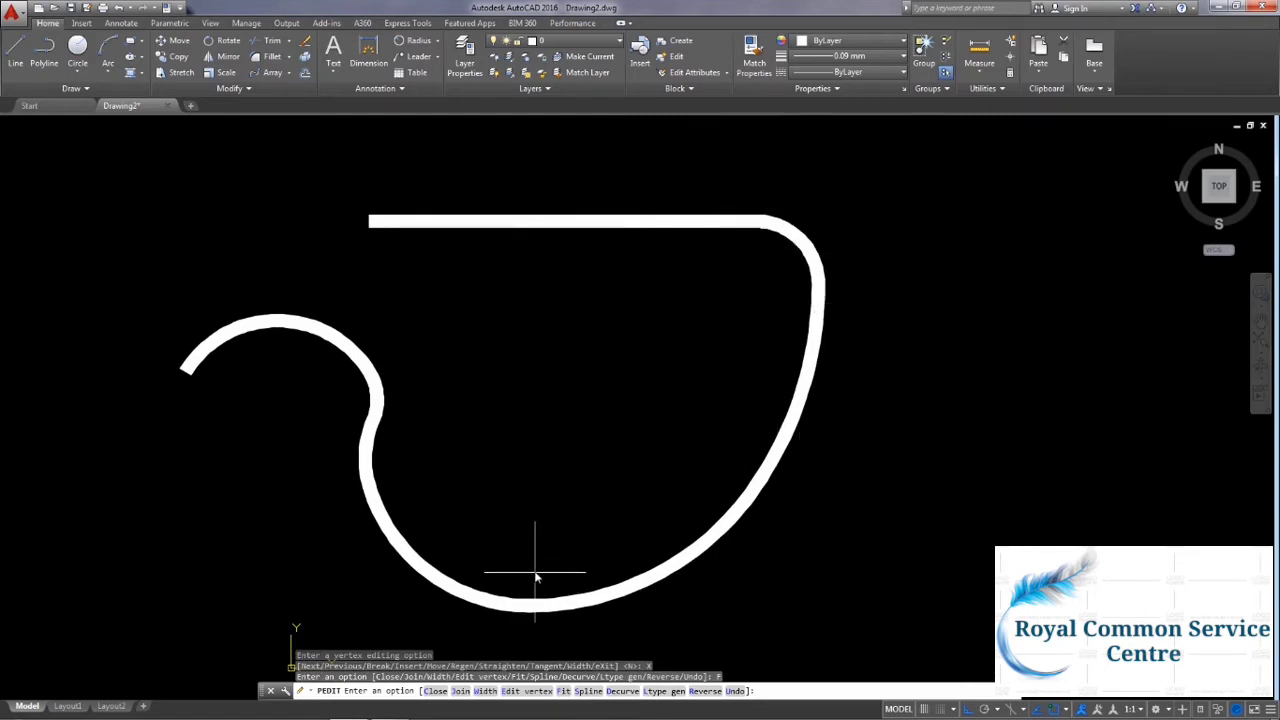
click(585, 691)
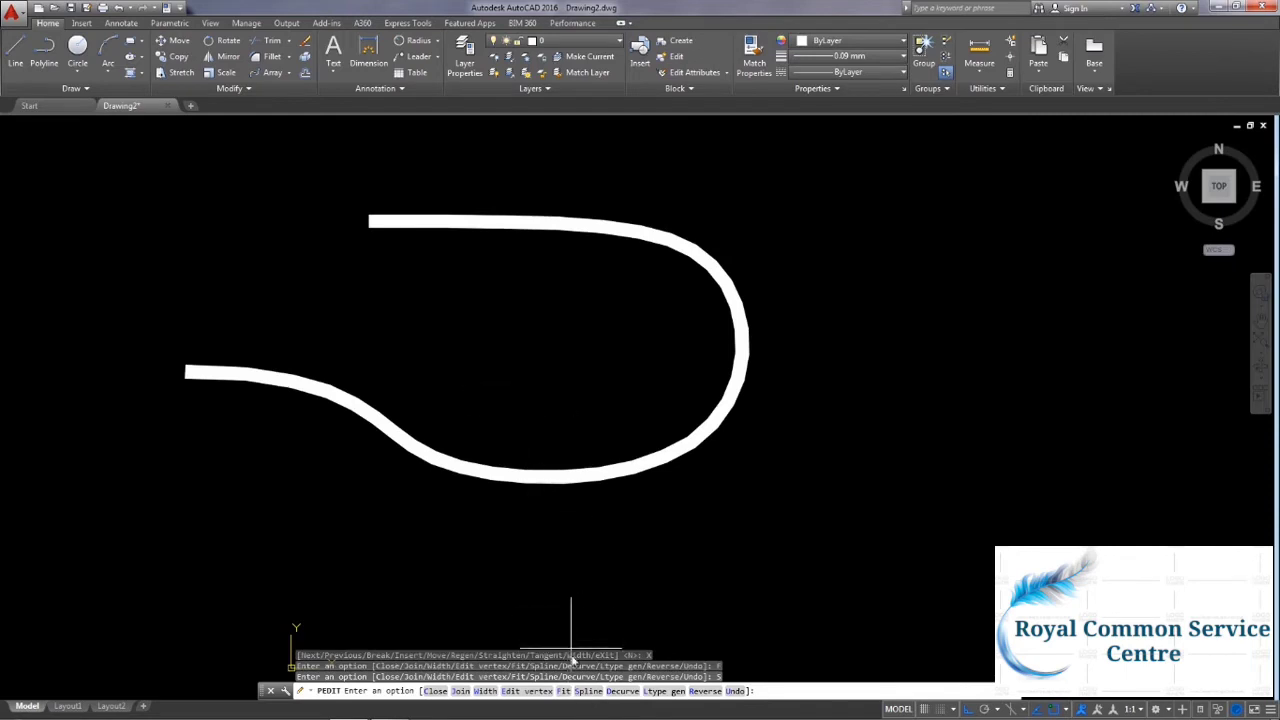
click(564, 691)
click(587, 691)
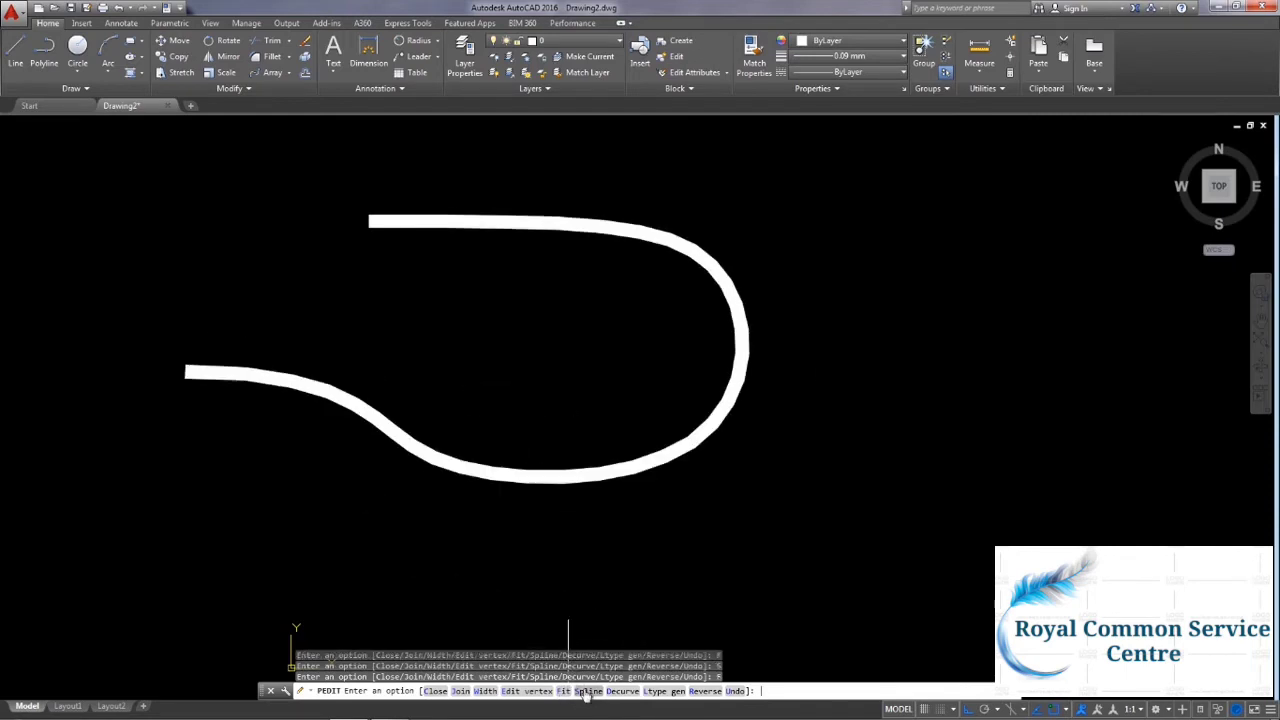
click(564, 691)
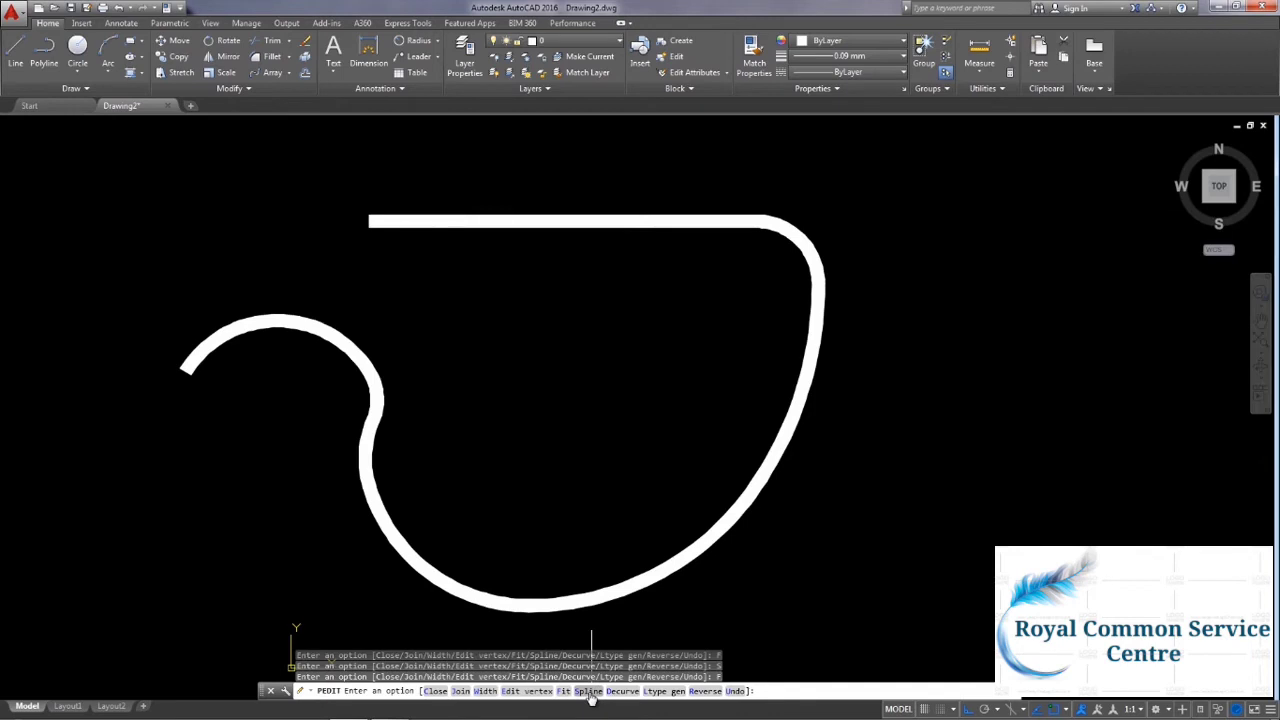
click(588, 691)
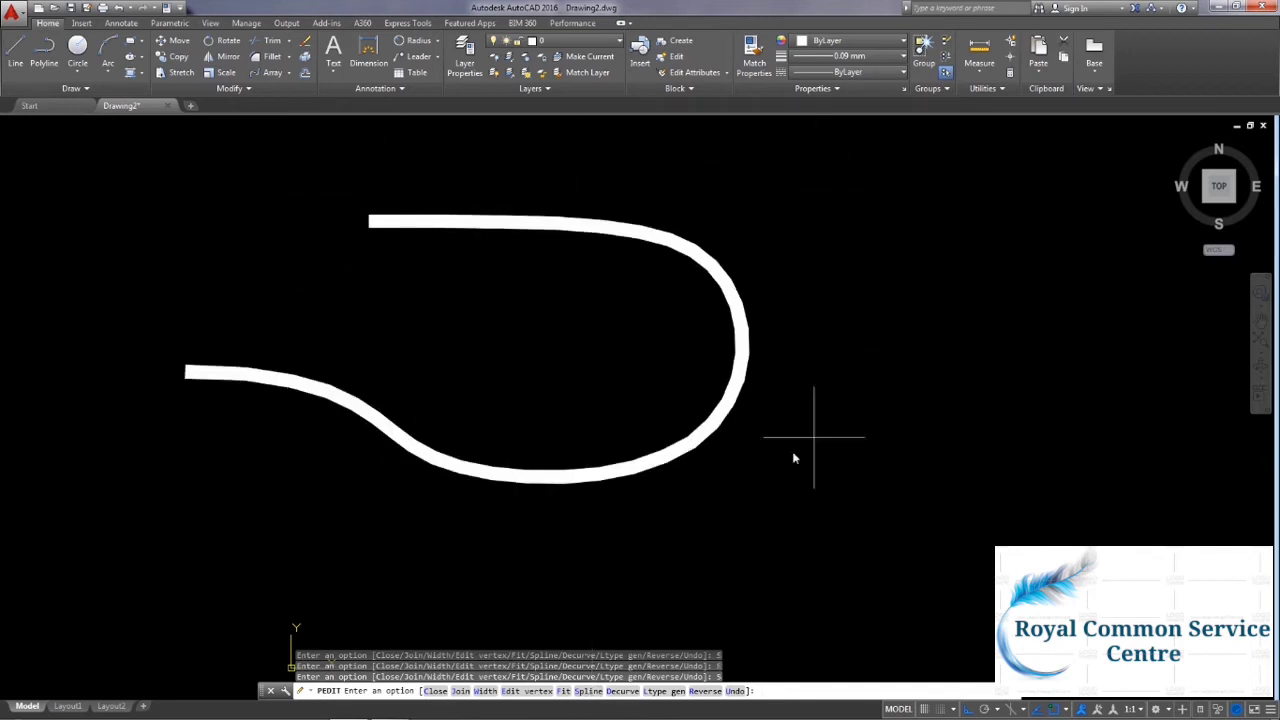
text(D)
key(Return)
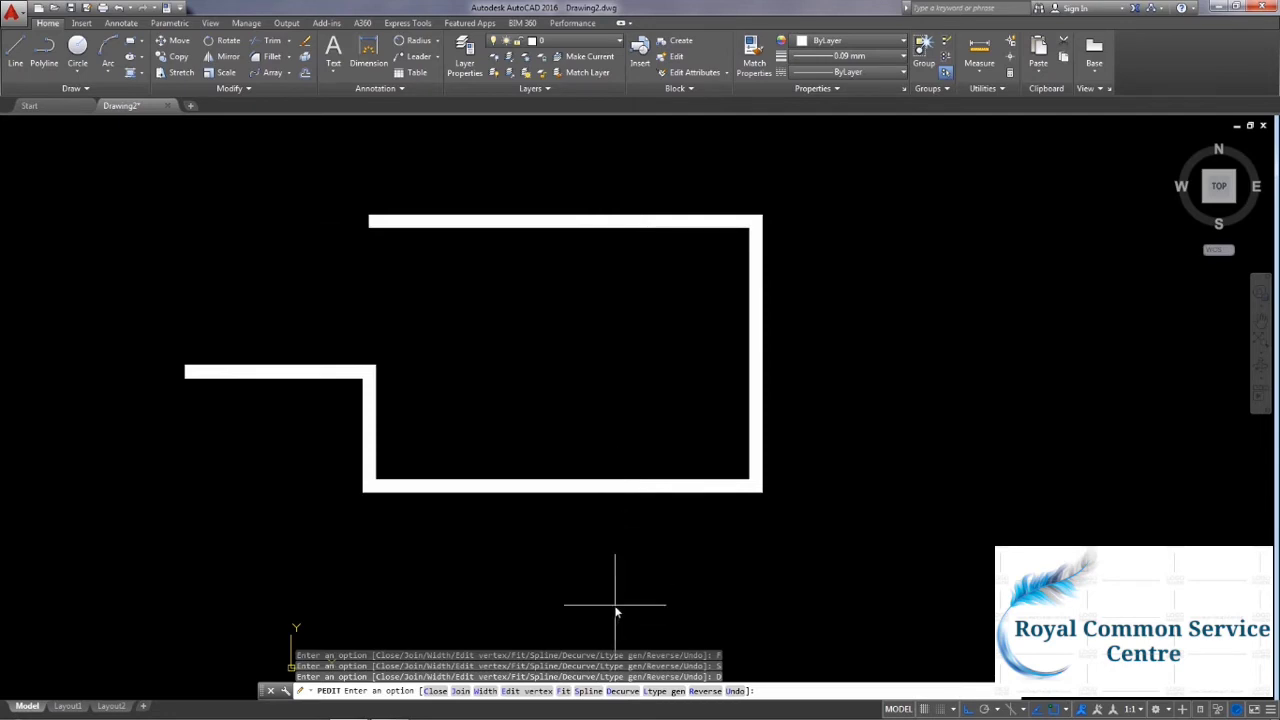
Close the polyline with a diagonal segment, reopen it, and try Join on it.
click(433, 691)
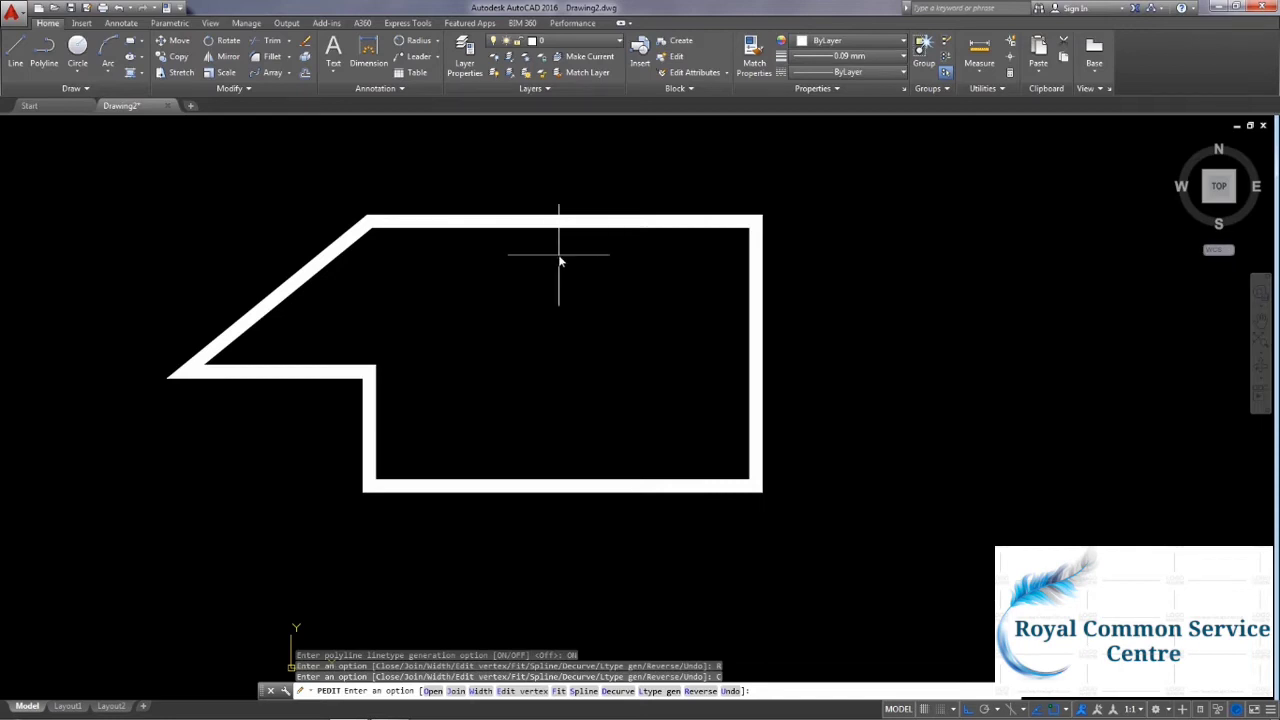
click(431, 691)
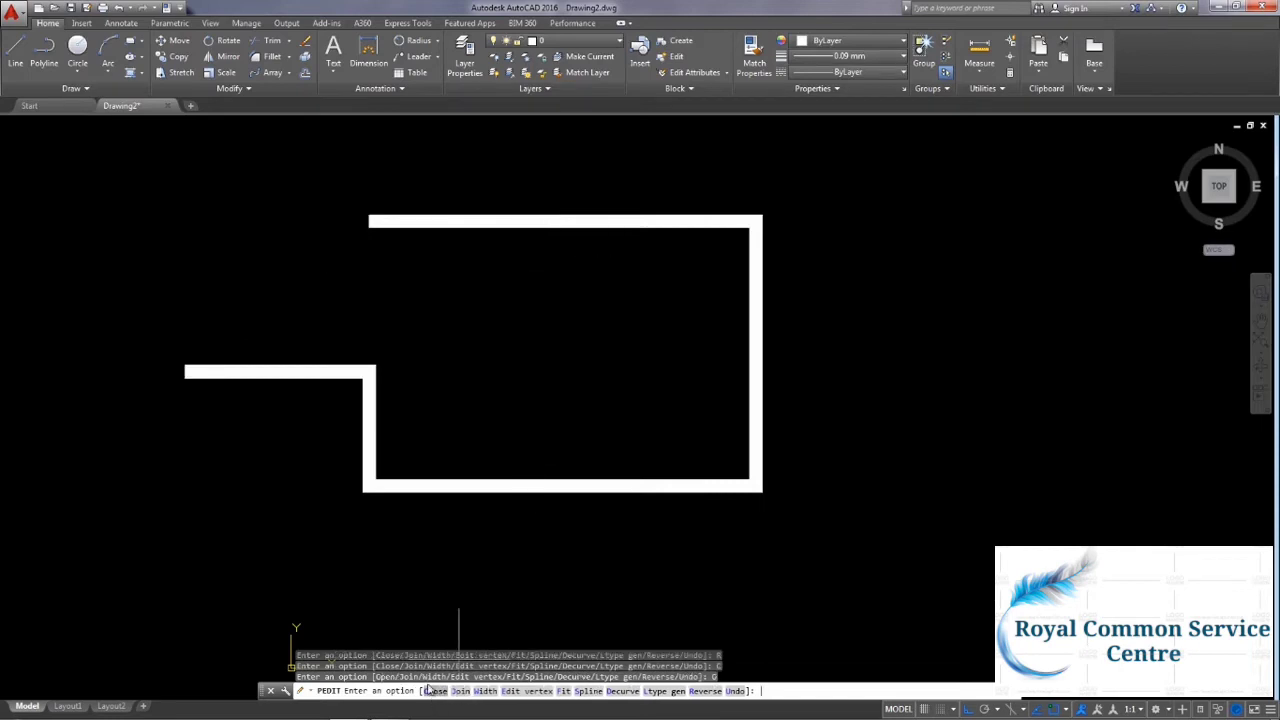
click(460, 691)
click(400, 489)
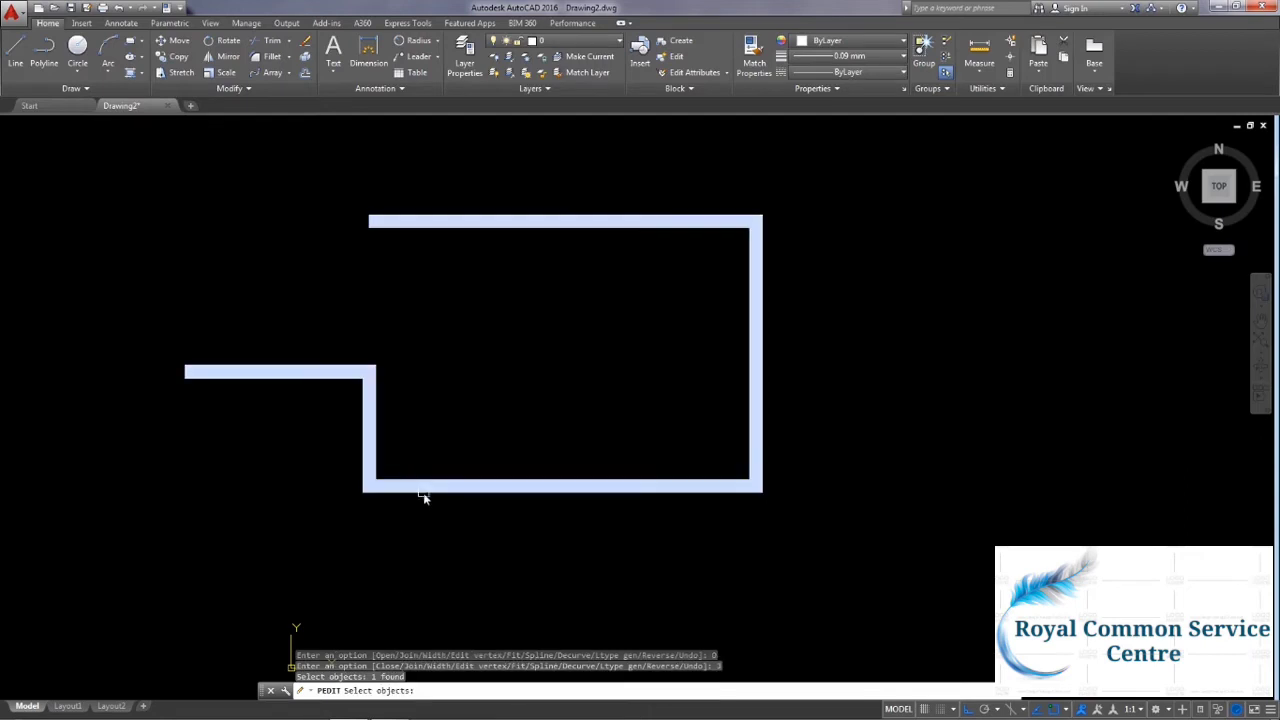
key(Return)
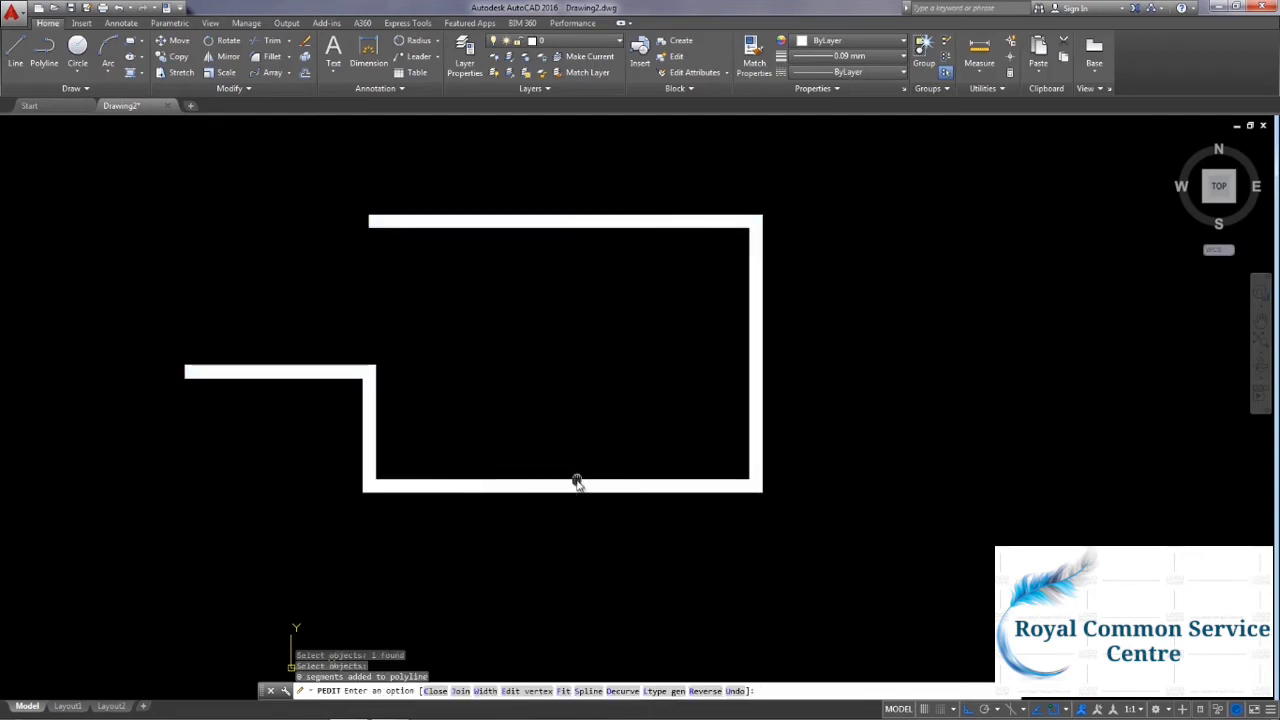
middle_drag(547, 470, 525, 470)
Draw a stepped path of three lines: top horizontal, vertical drop, lower horizontal.
click(15, 50)
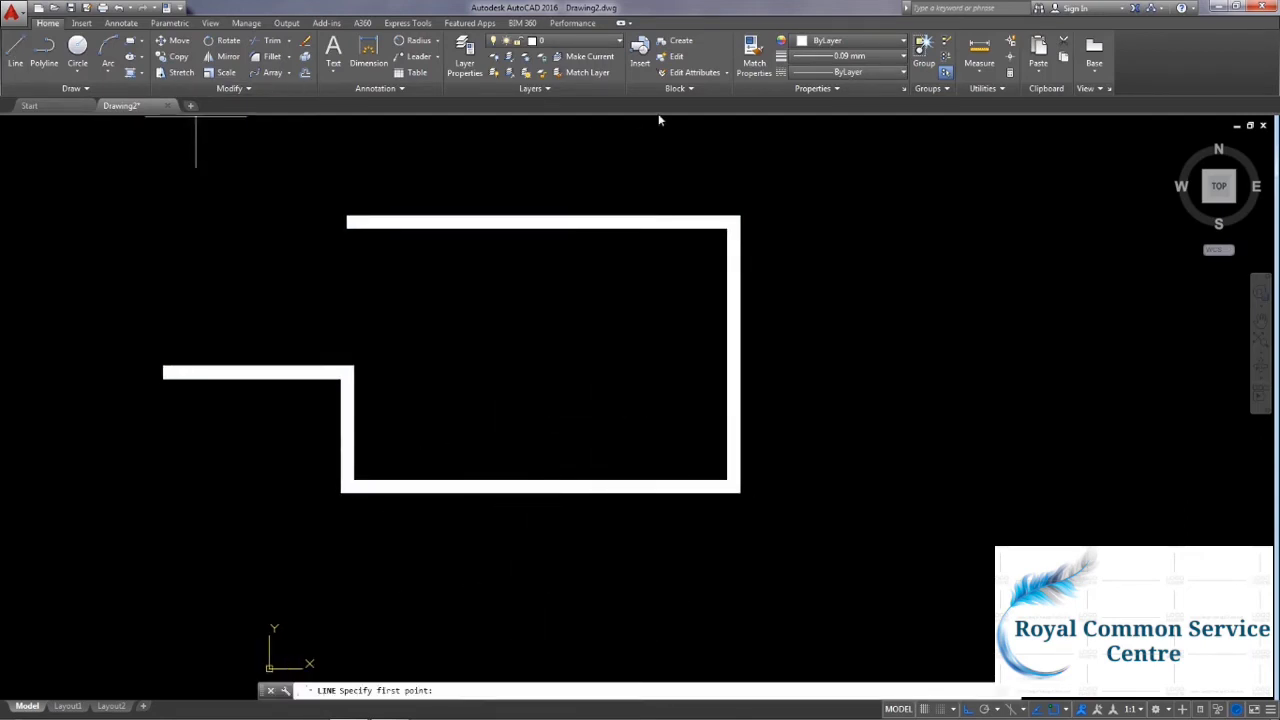
click(524, 155)
click(918, 155)
click(918, 435)
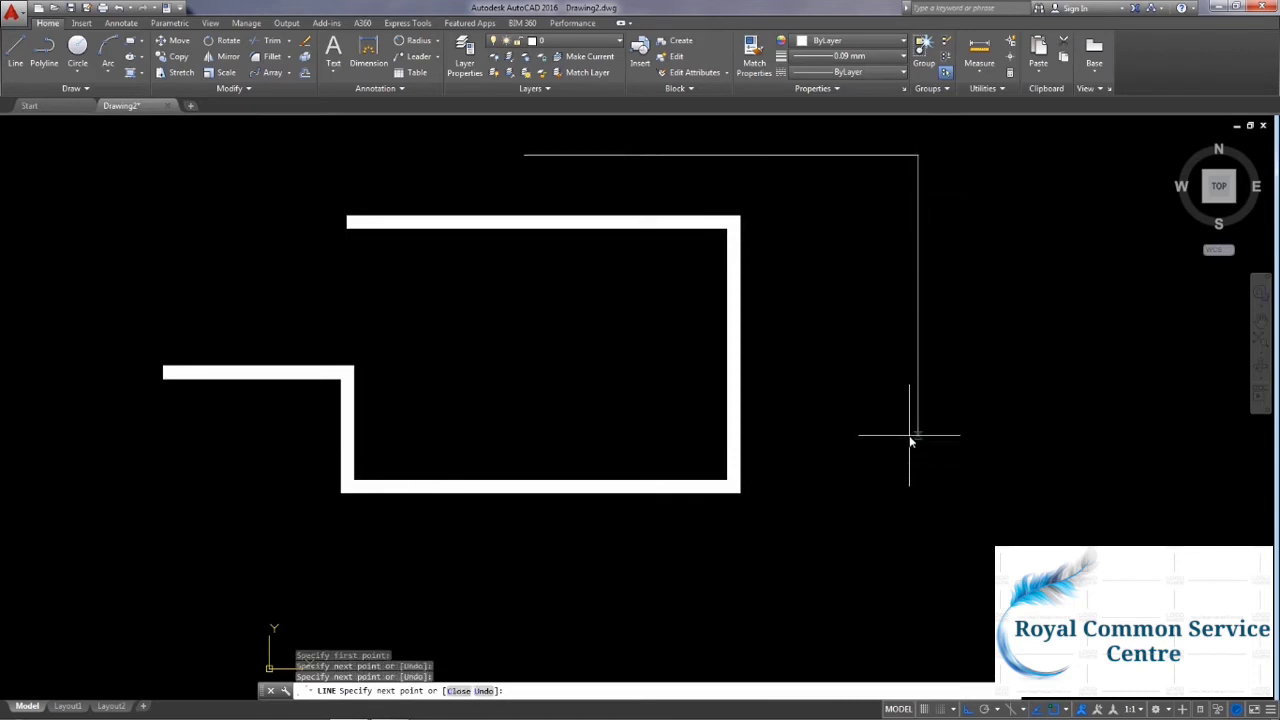
click(1177, 453)
key(Escape)
middle_drag(733, 255, 548, 307)
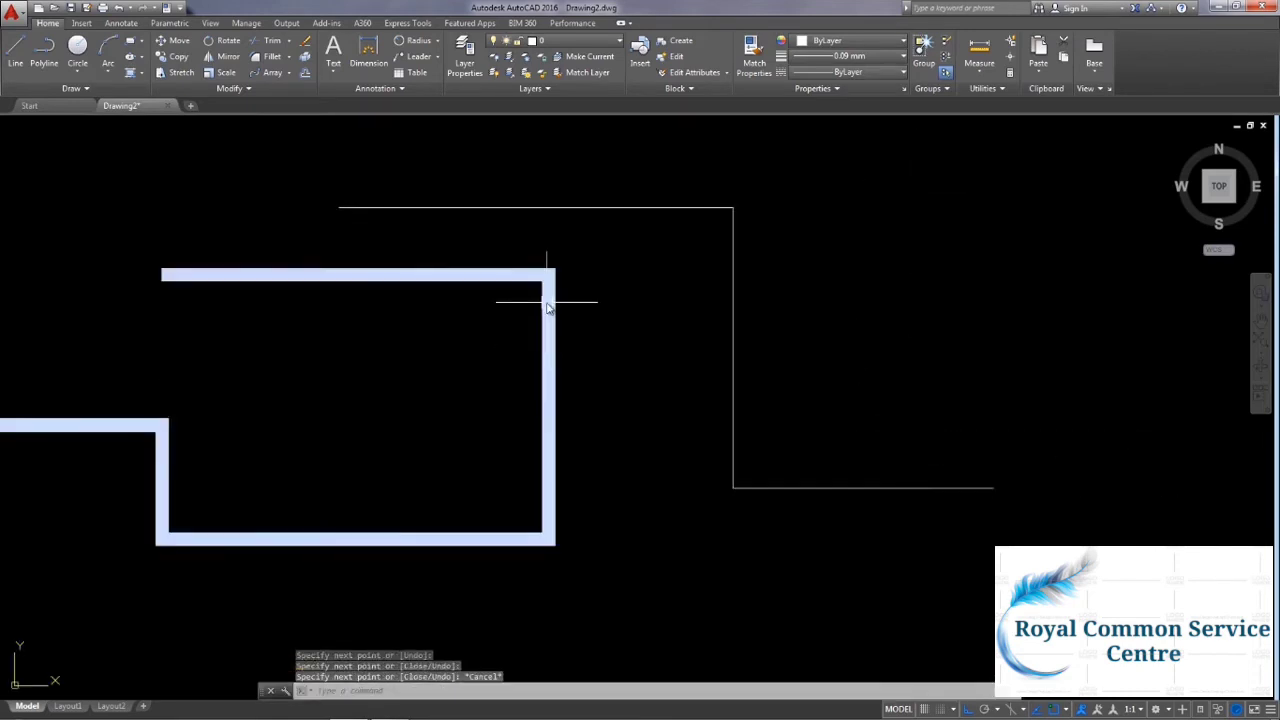
With PEDIT, convert the top line to a polyline and join all three lines into it.
click(262, 90)
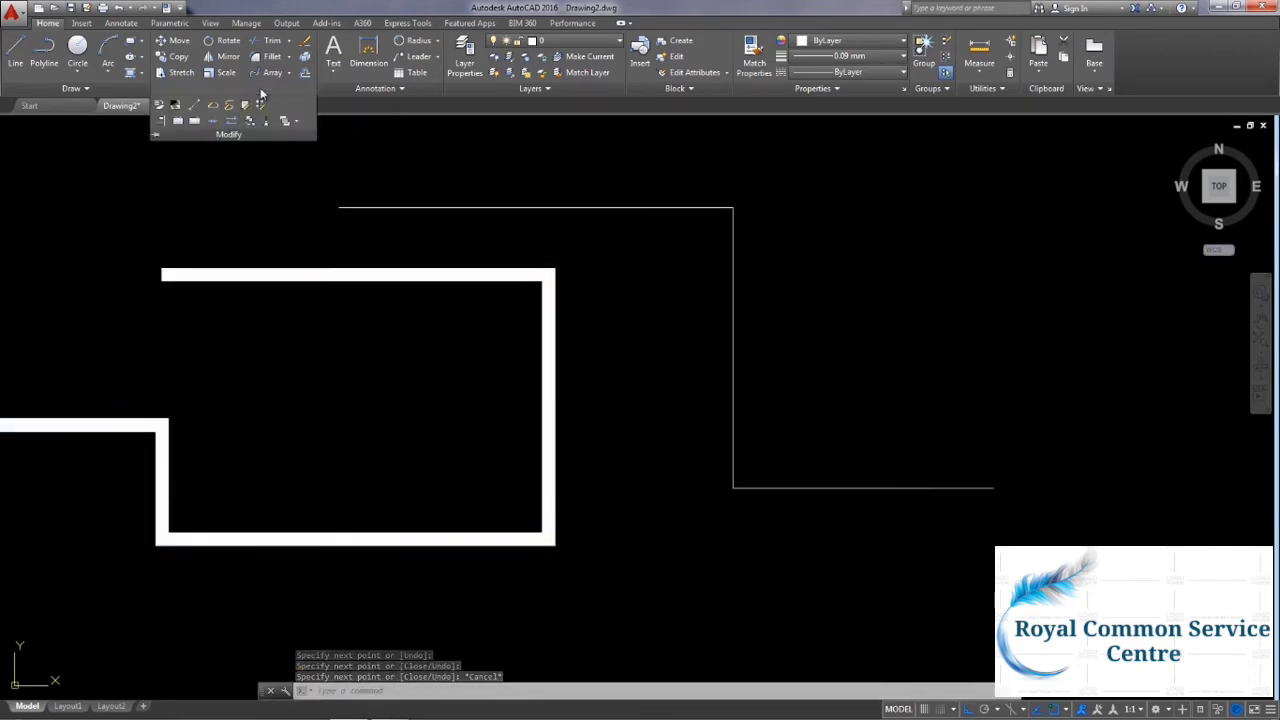
click(213, 105)
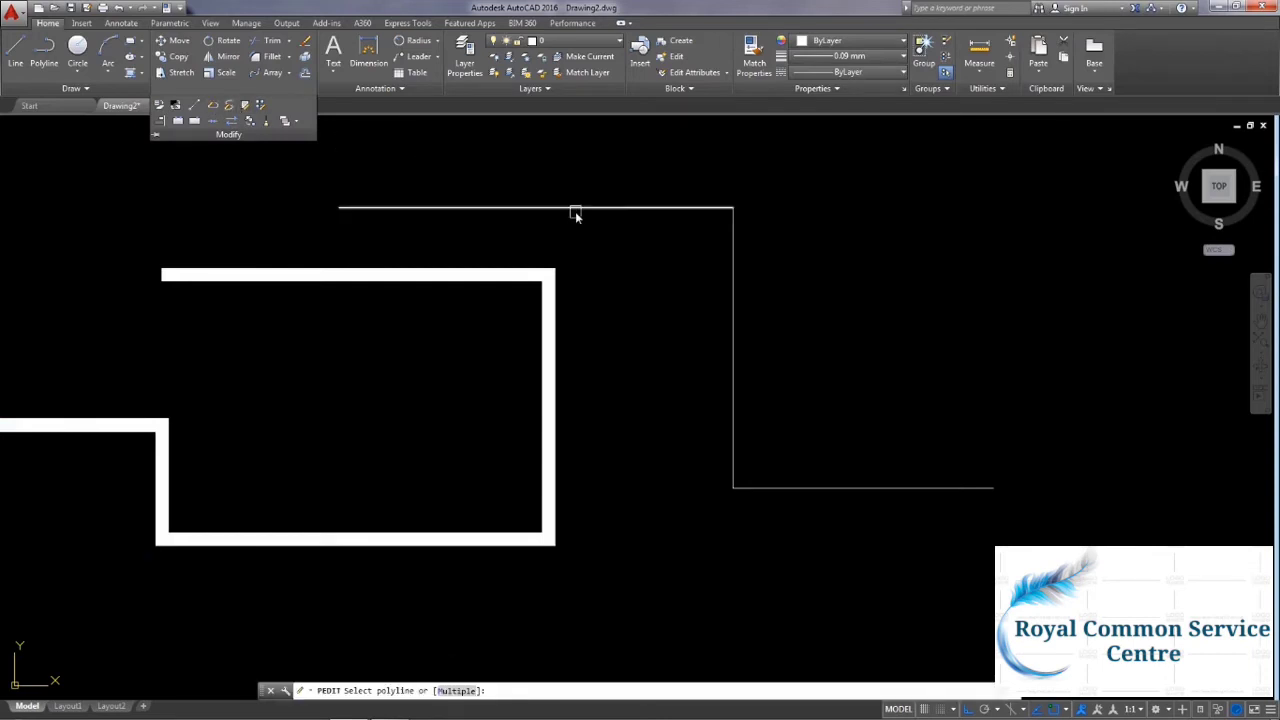
click(537, 208)
key(Return)
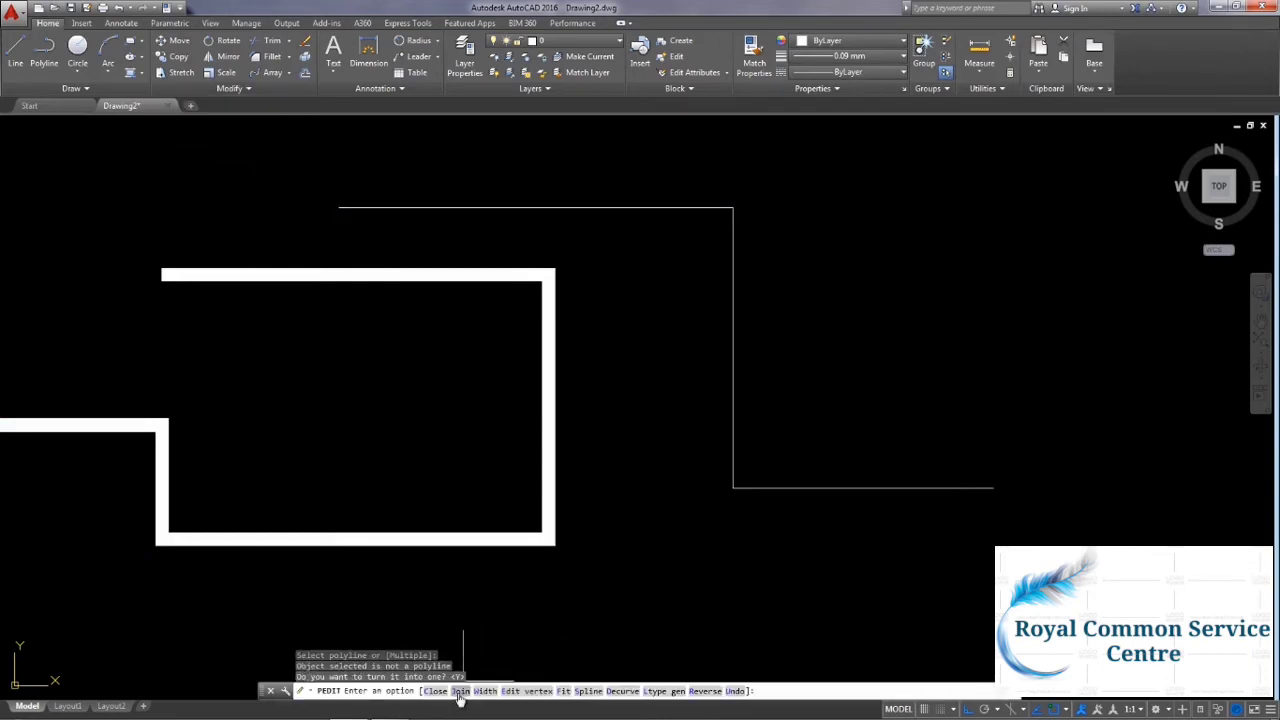
click(459, 691)
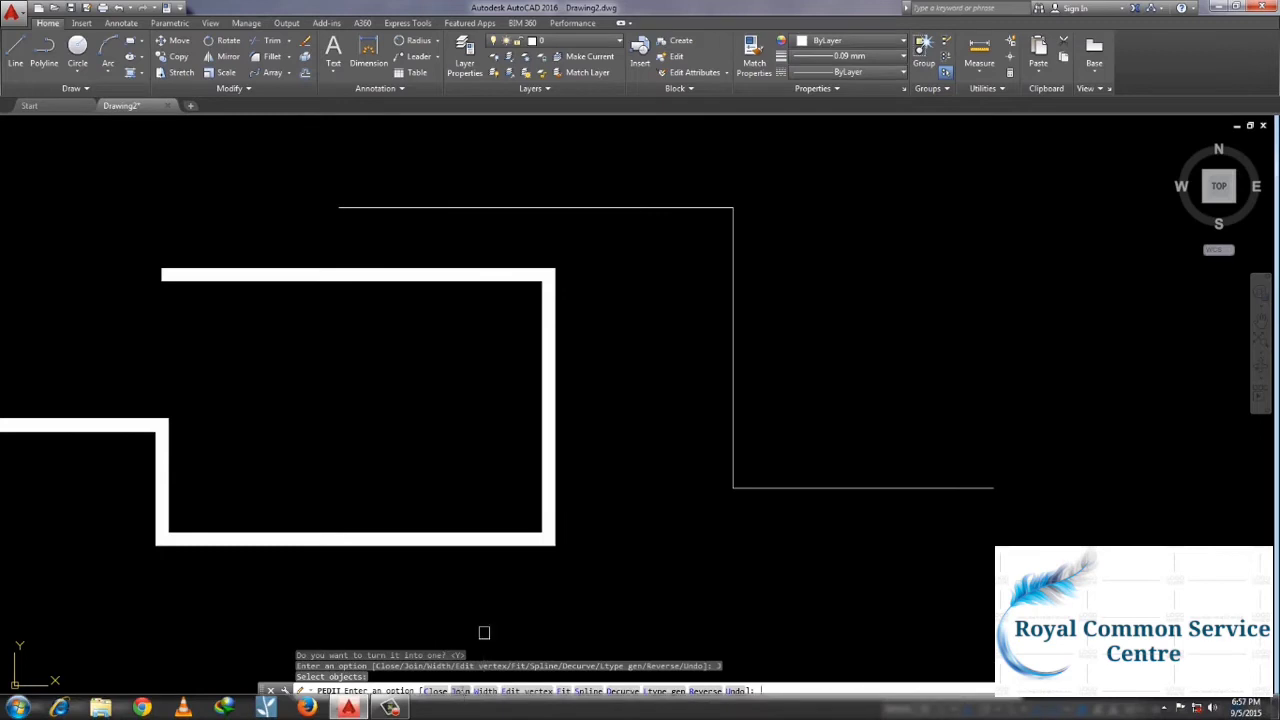
click(605, 207)
click(734, 289)
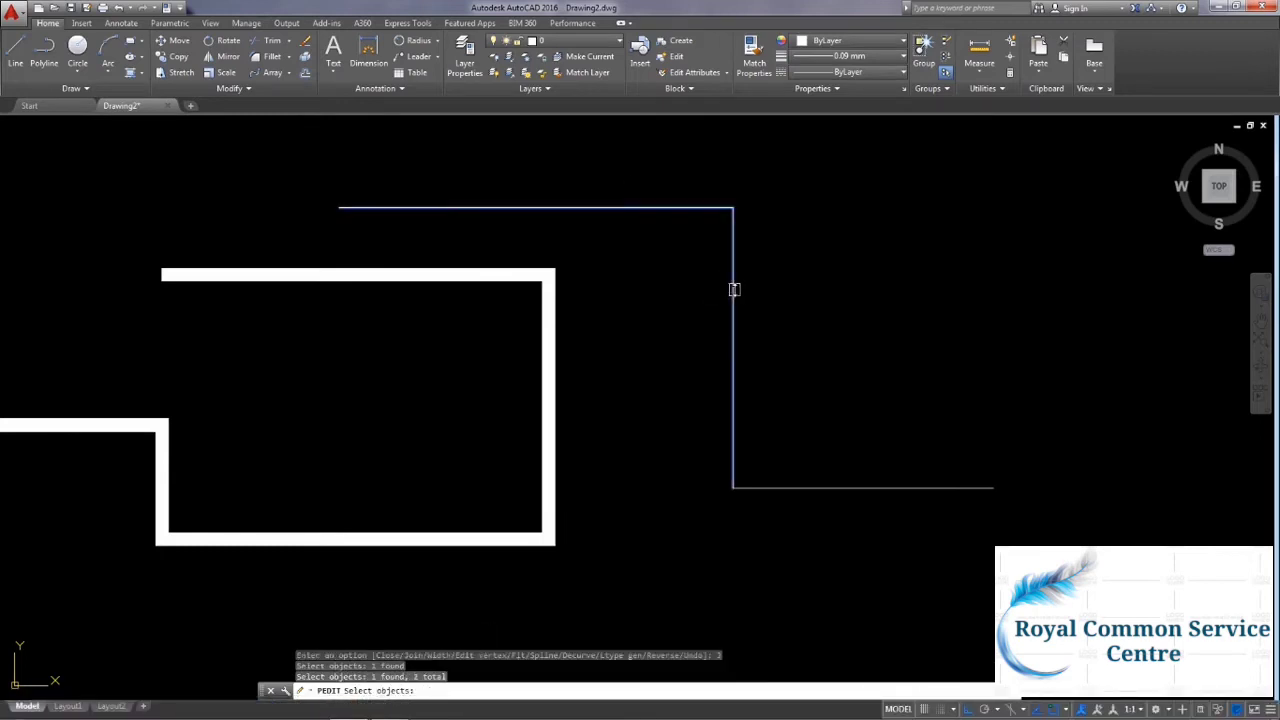
click(829, 488)
key(Return)
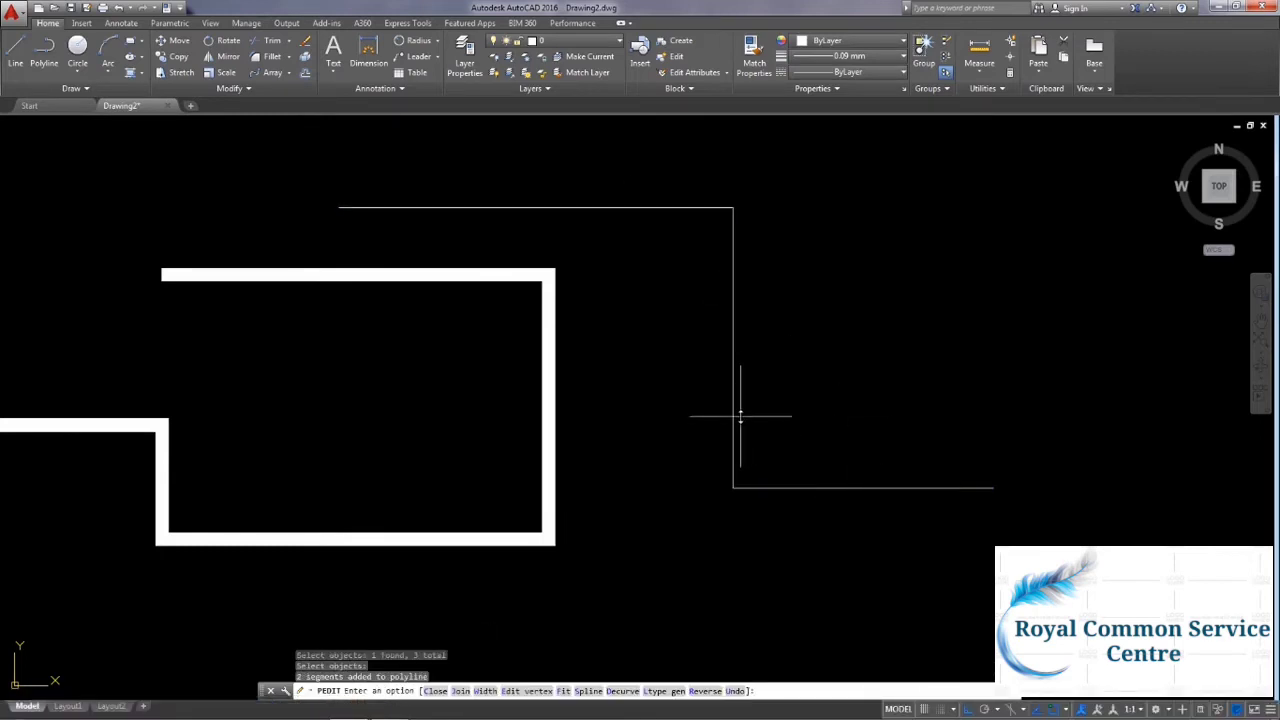
key(Escape)
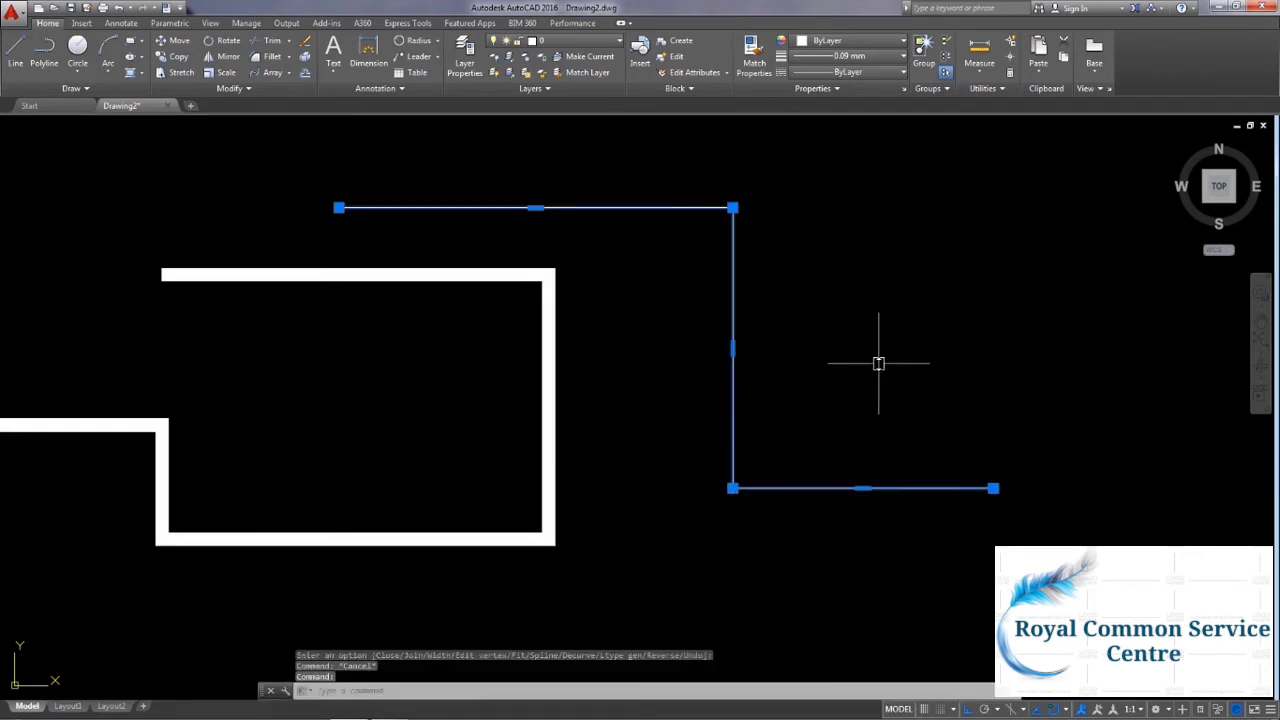
Delete the joined thin polyline and the thick polyline, emptying the drawing.
middle_drag(571, 403, 714, 383)
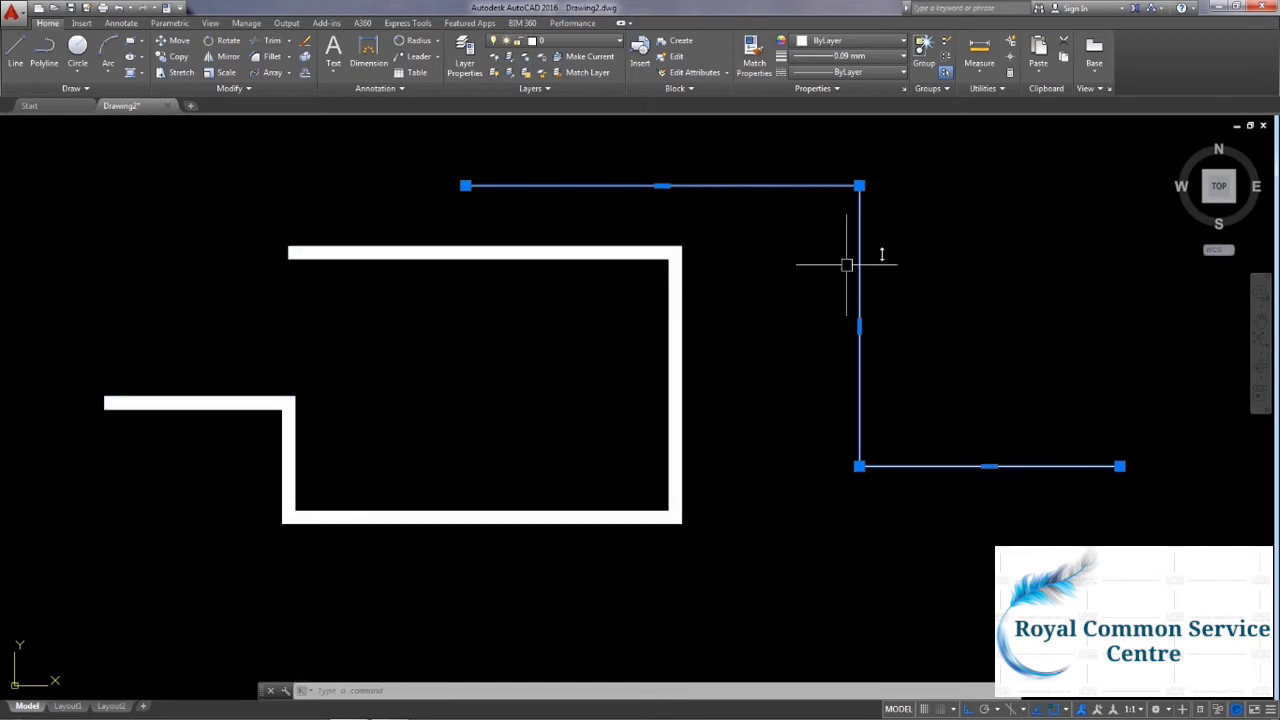
key(Delete)
click(822, 469)
click(530, 255)
key(Delete)
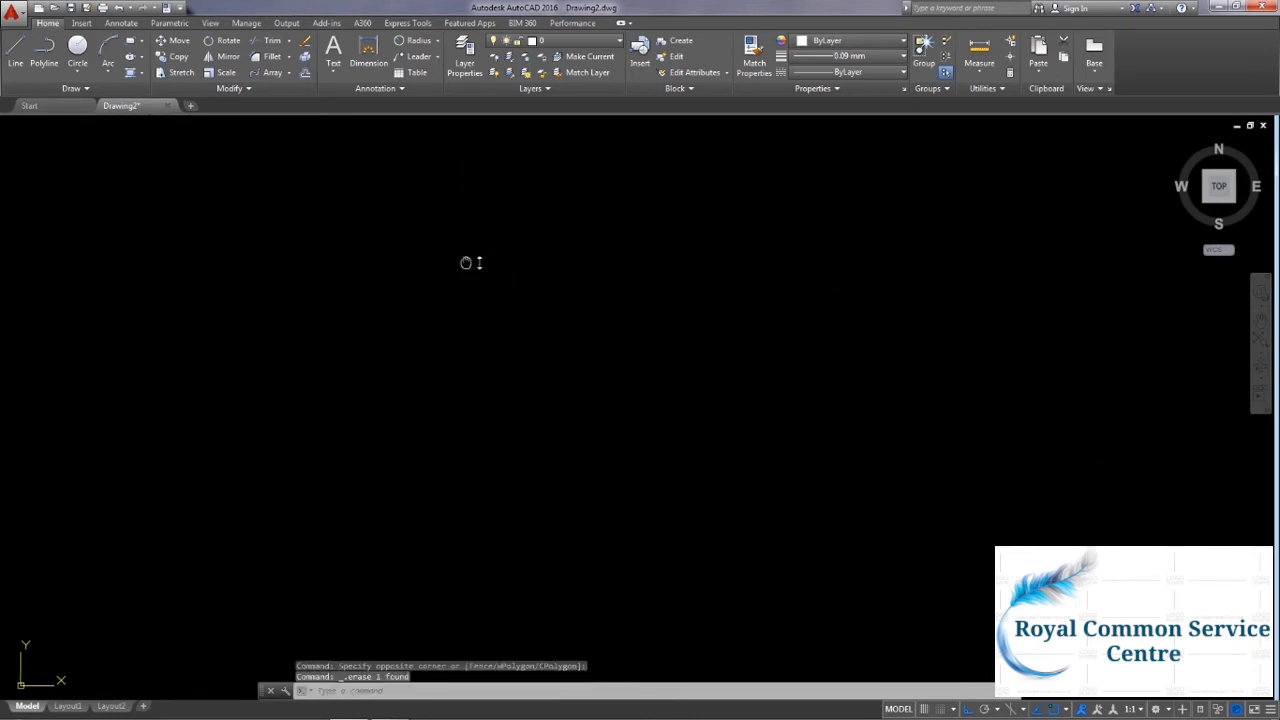
Draw a Spline Fit curve with Ortho off through wavy points from left to right.
middle_drag(470, 263, 465, 265)
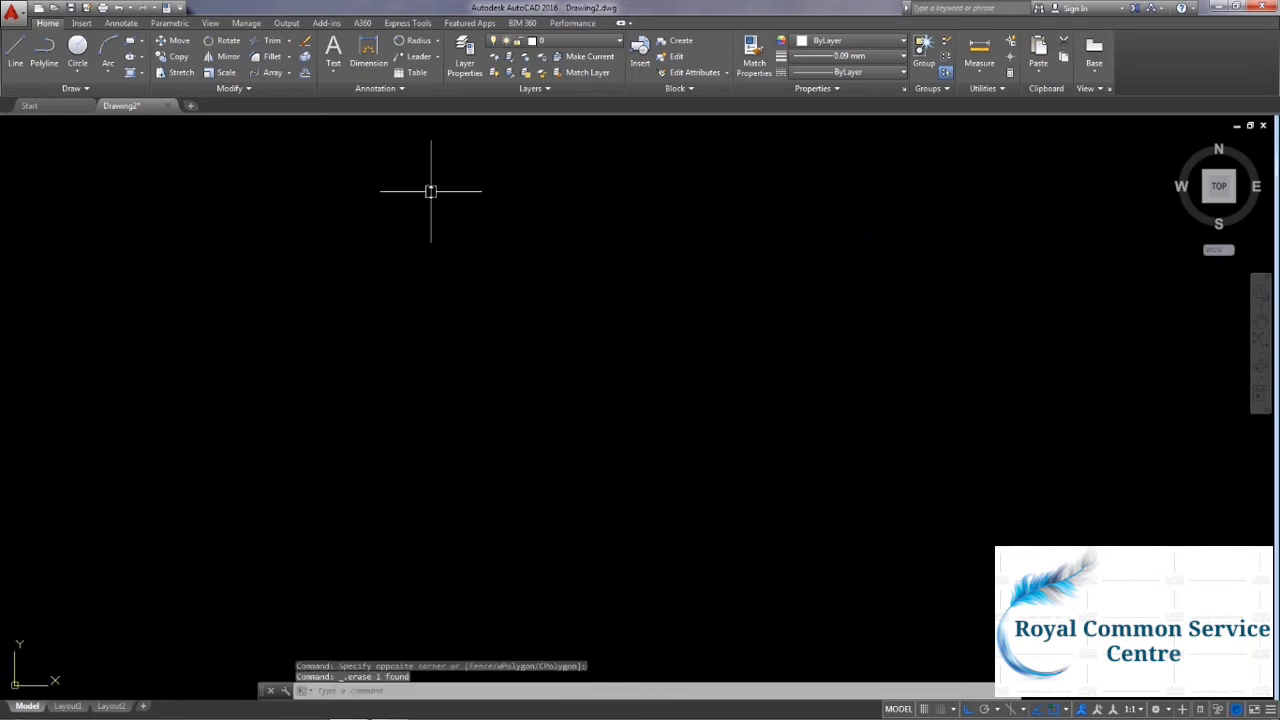
click(79, 93)
click(13, 105)
click(173, 505)
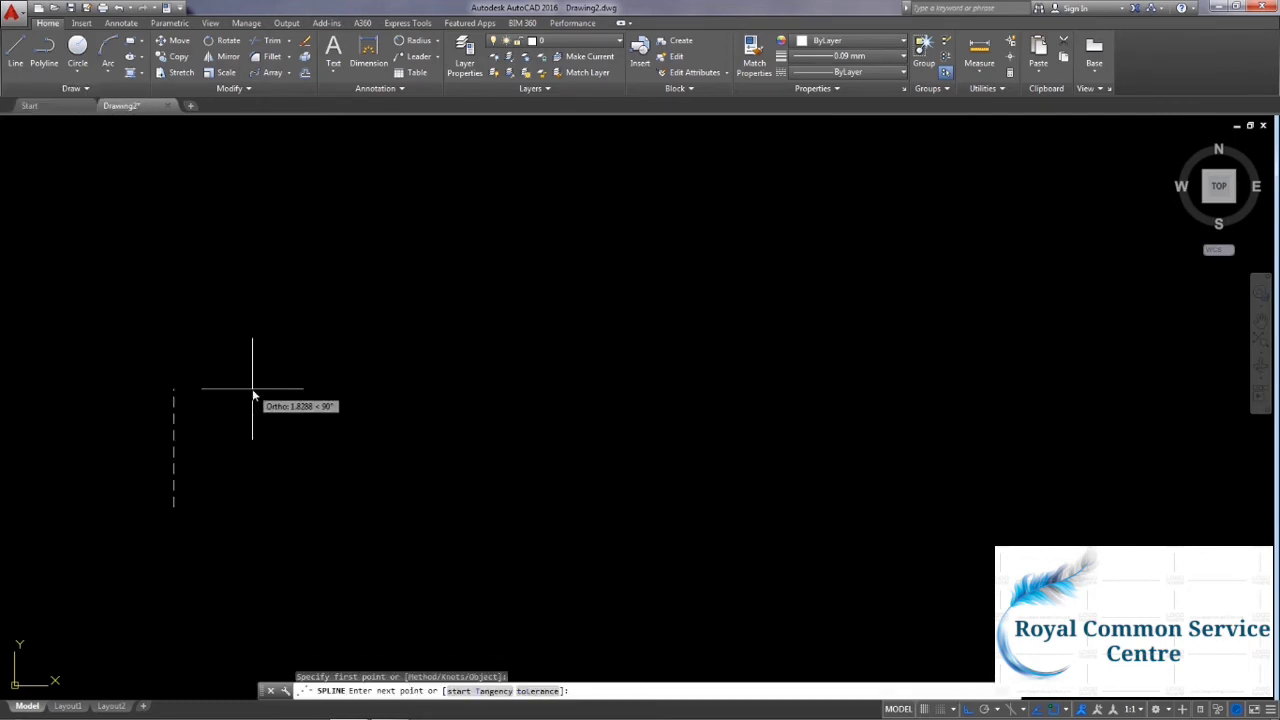
key(F8)
click(292, 430)
click(443, 491)
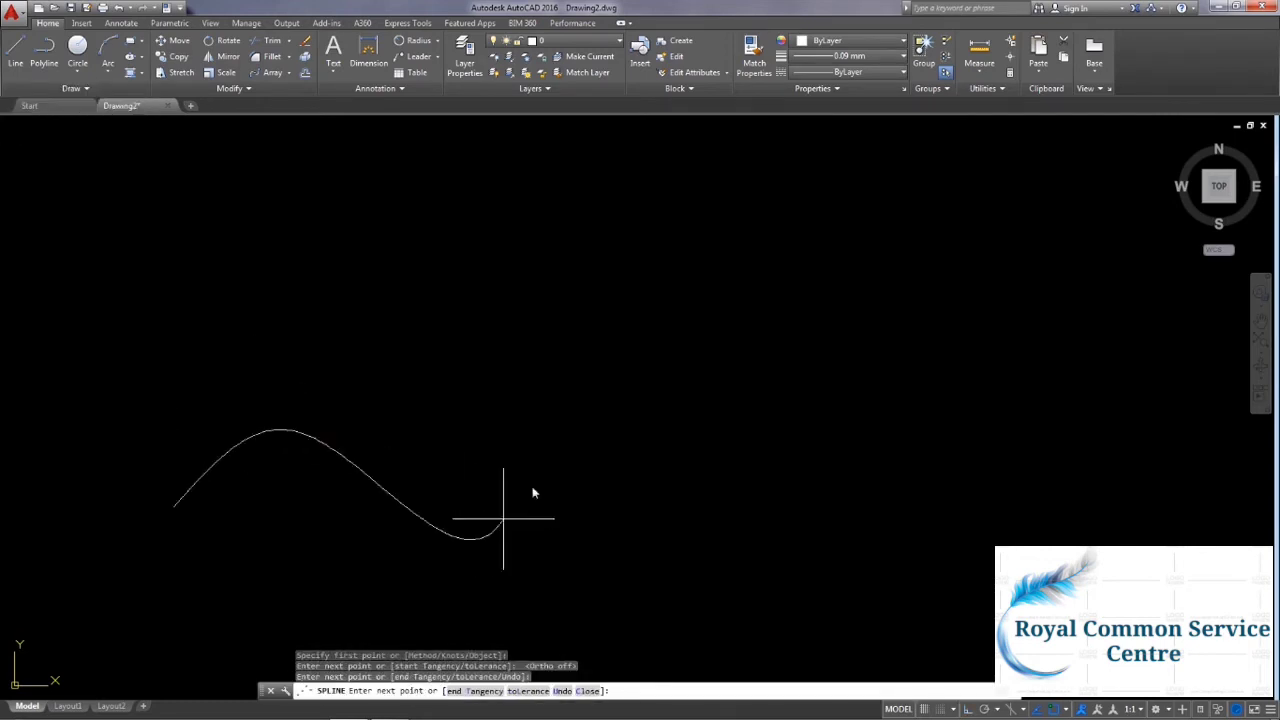
click(605, 533)
click(723, 453)
click(1104, 457)
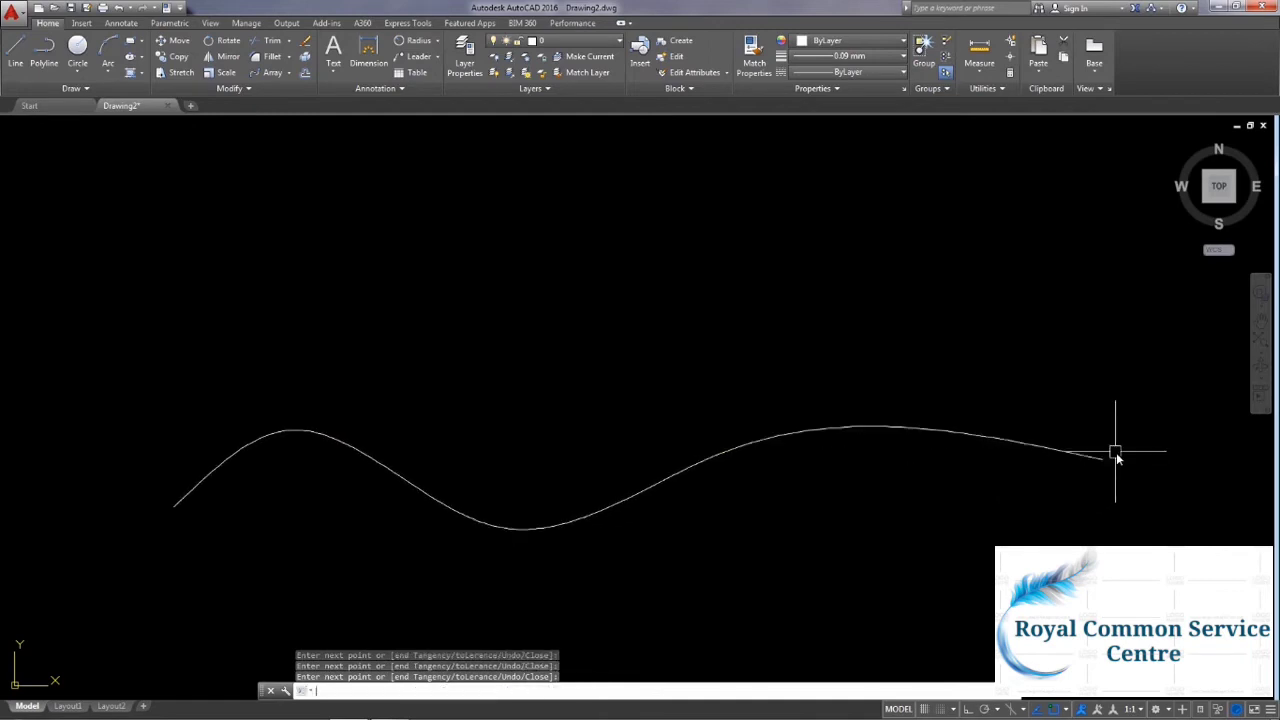
key(Return)
Double-click the spline to bring up its editing, then cancel out.
double_click(666, 478)
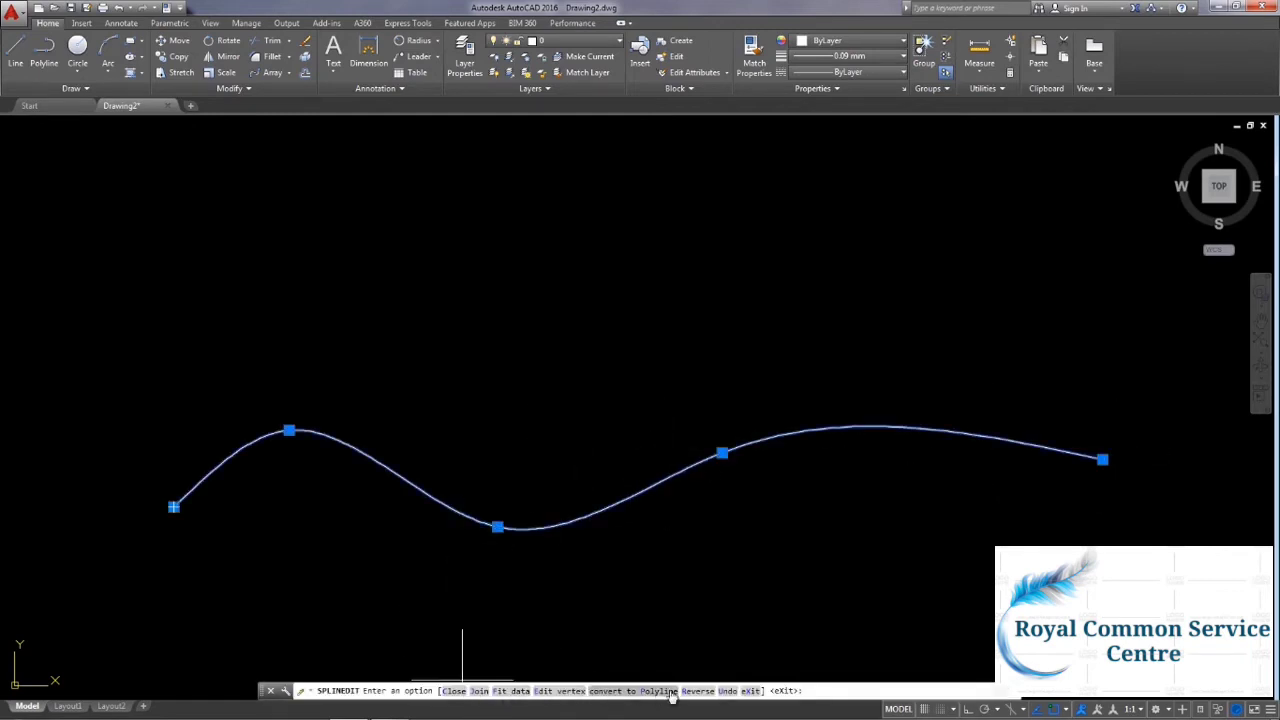
key(Escape)
click(240, 88)
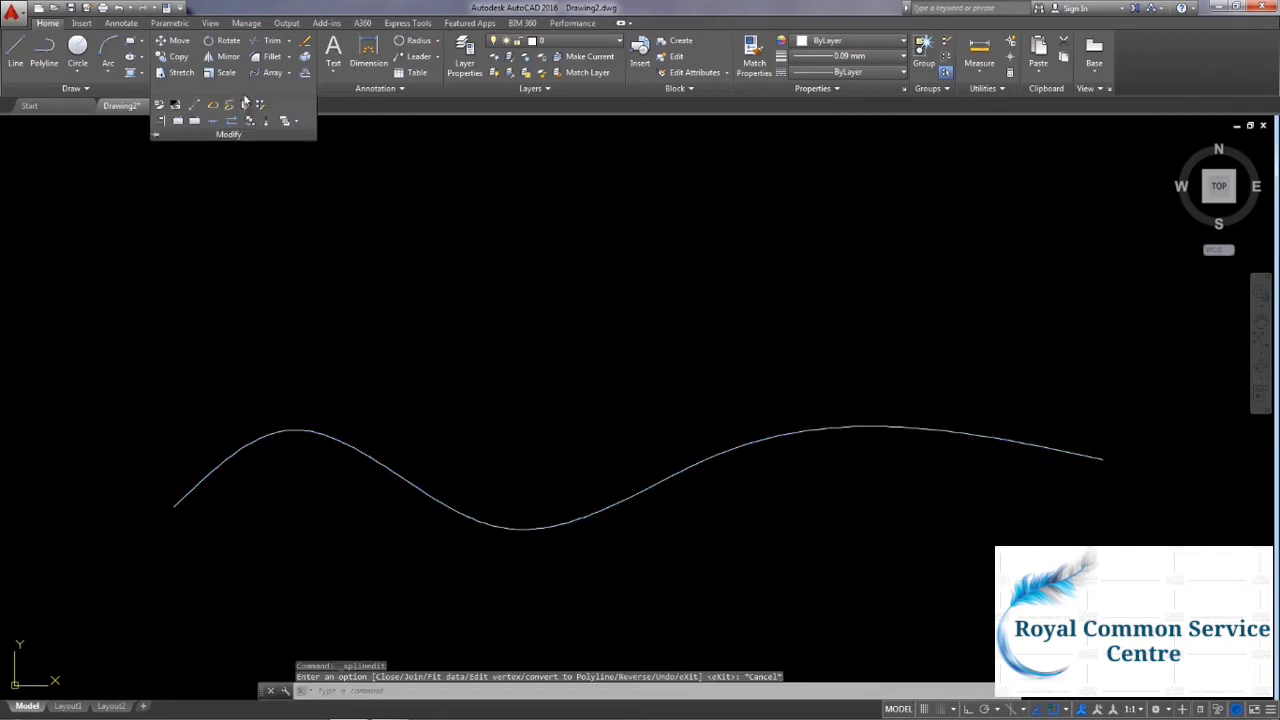
click(229, 110)
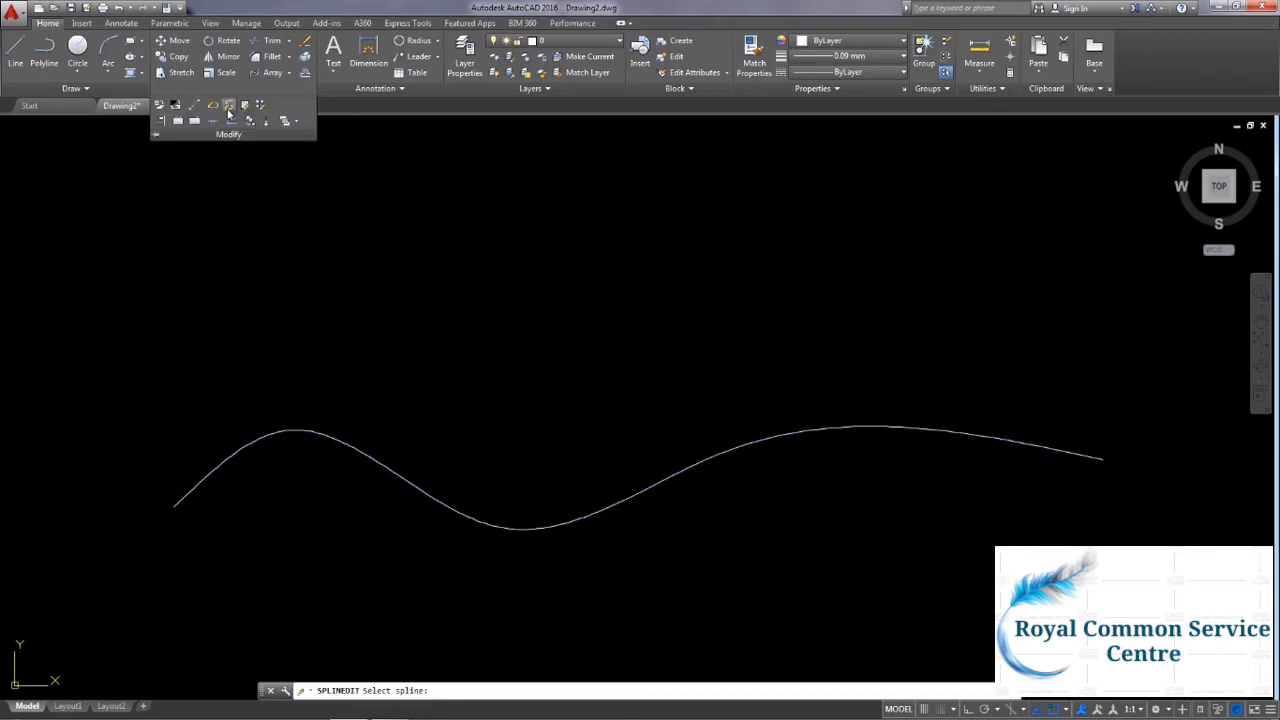
With SPLINEDIT, close the wavy spline into a loop, then reopen it.
click(495, 528)
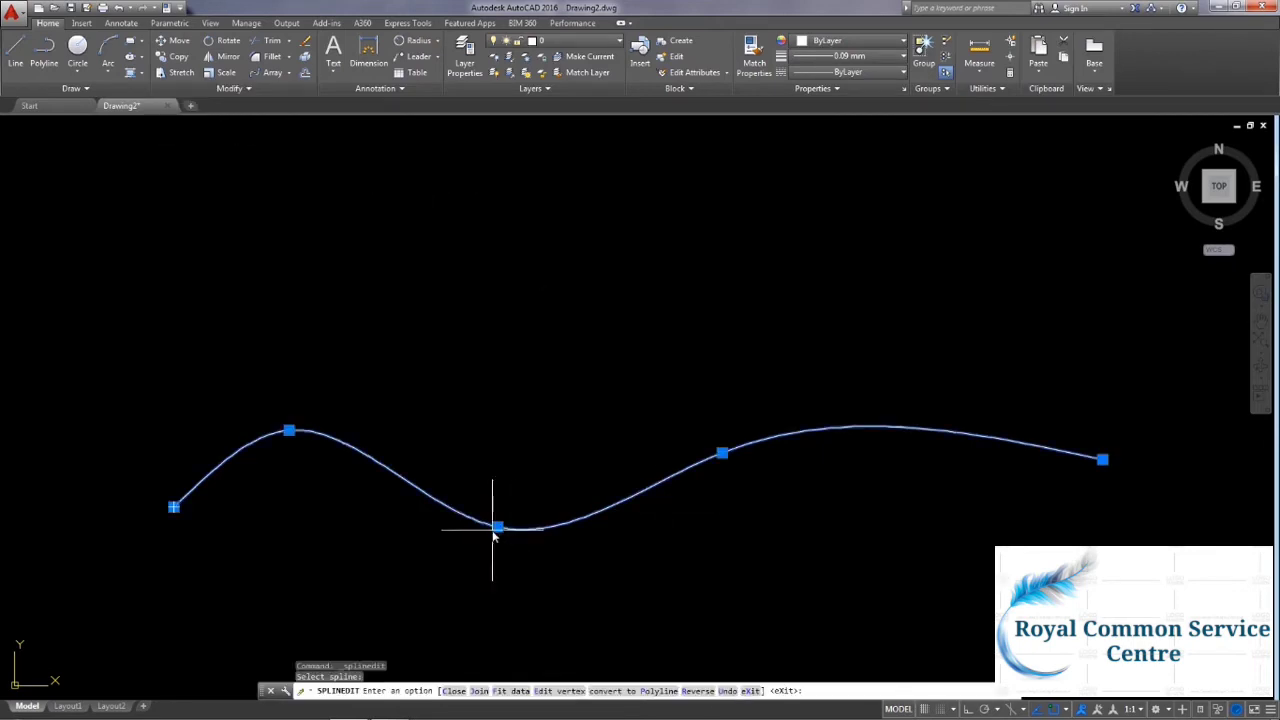
click(454, 691)
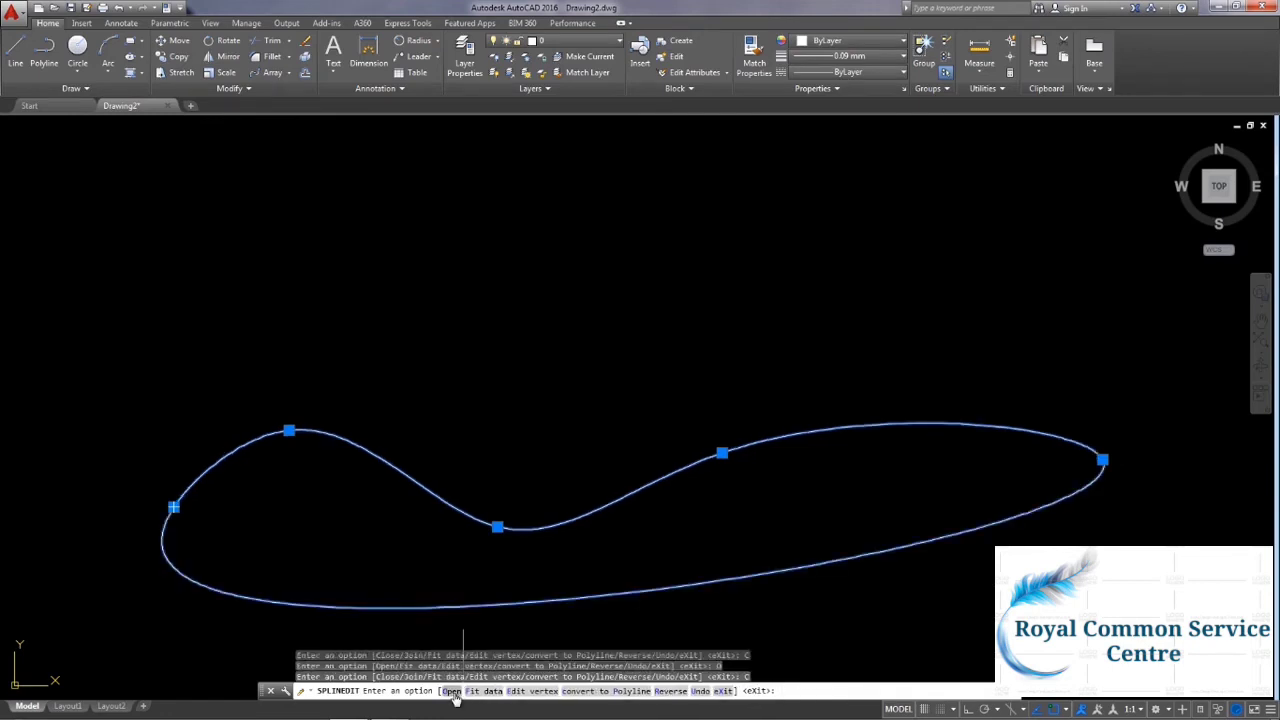
middle_drag(506, 437, 503, 386)
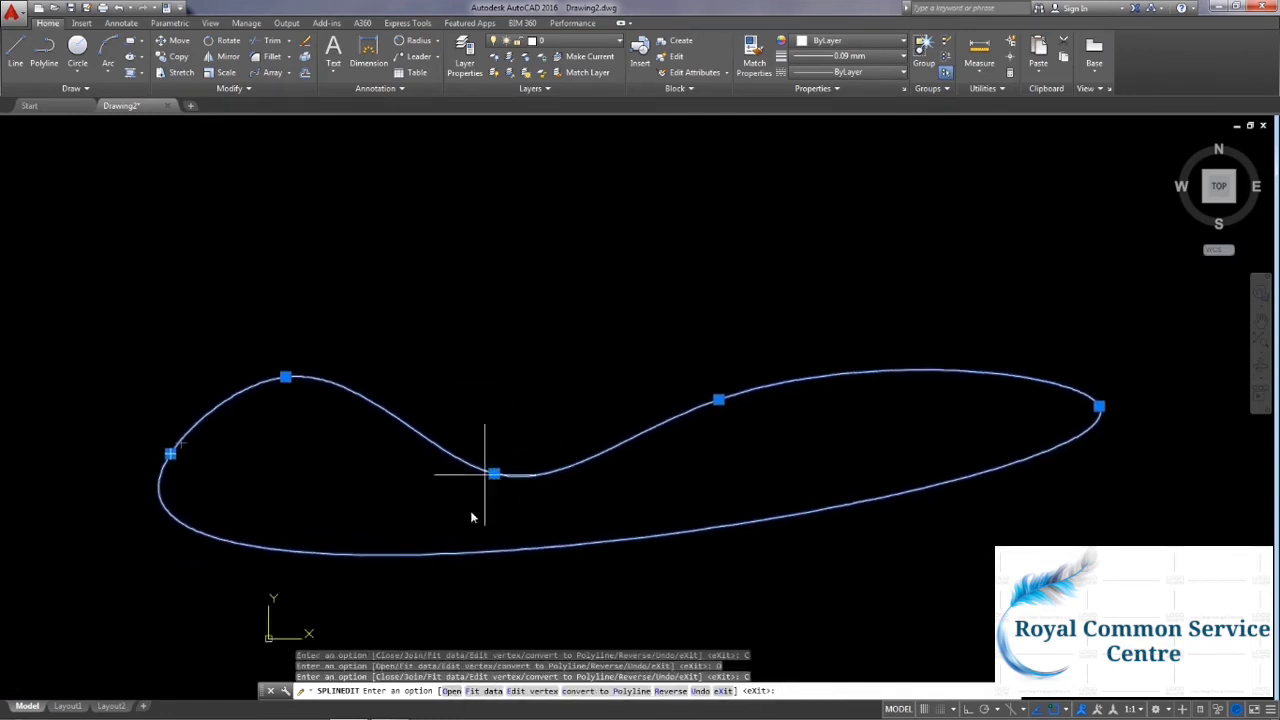
click(452, 691)
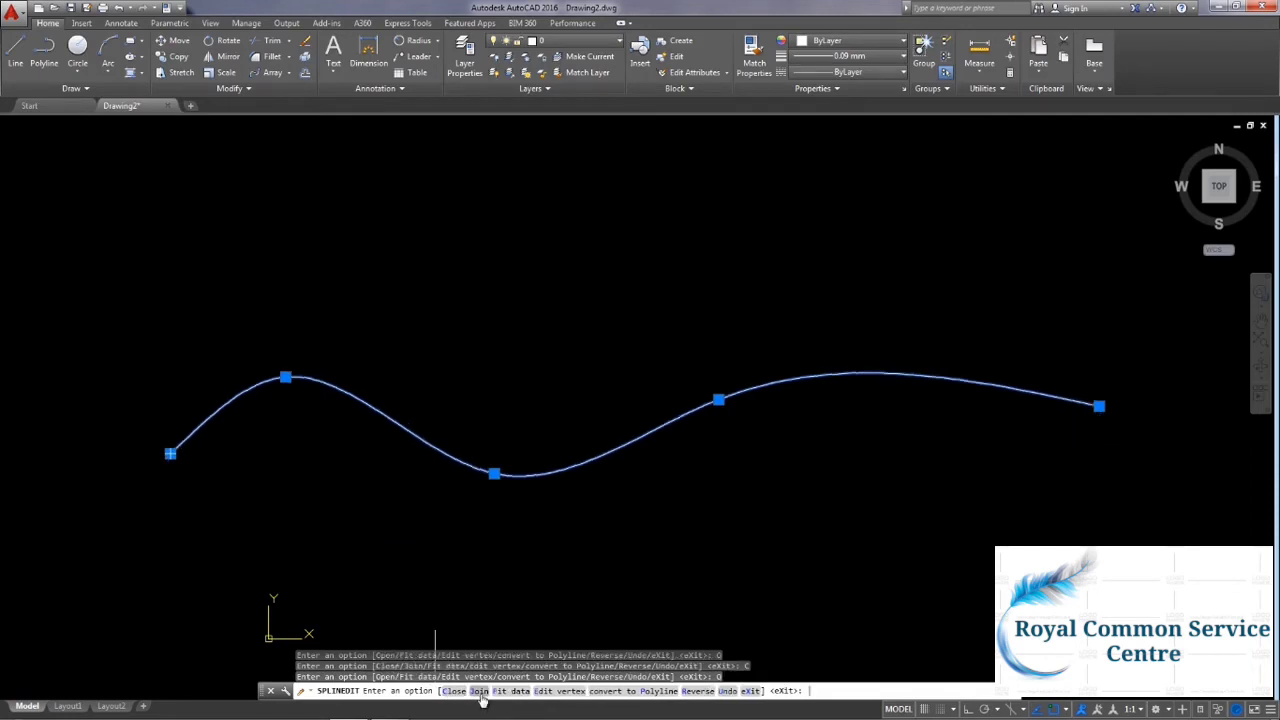
Set new start and end tangents on the spline through its fit data options.
click(510, 691)
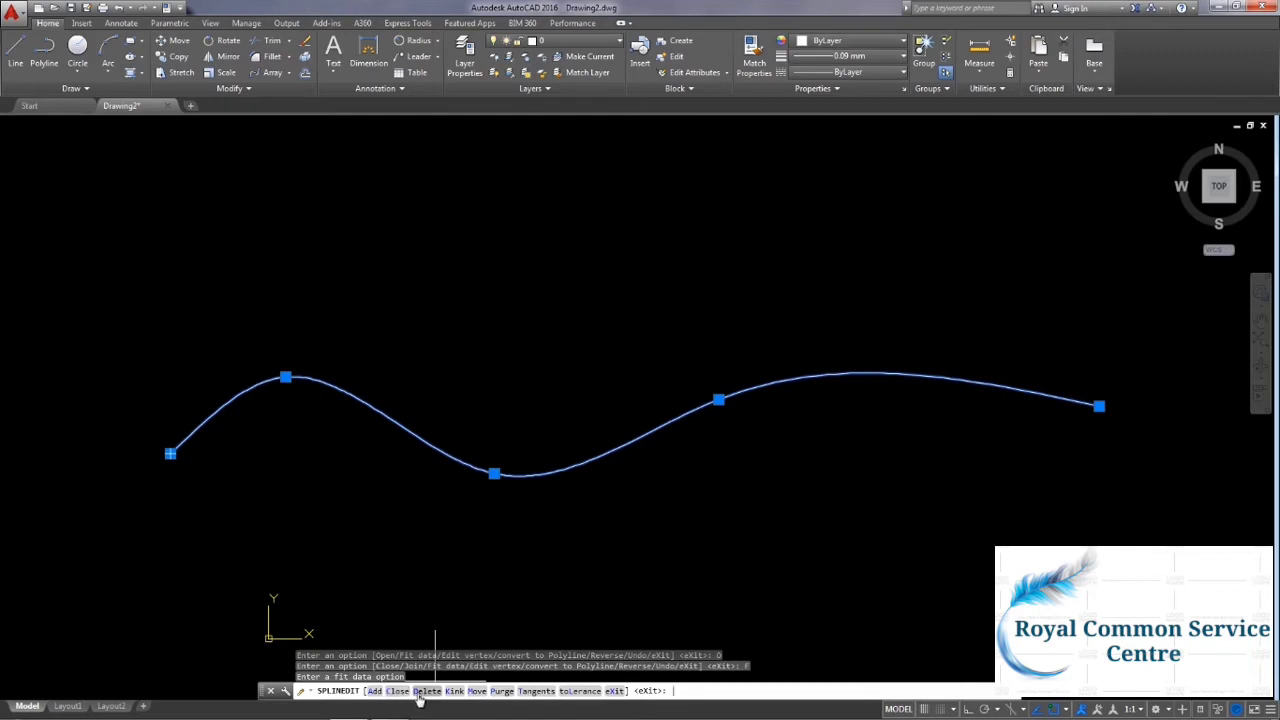
click(536, 691)
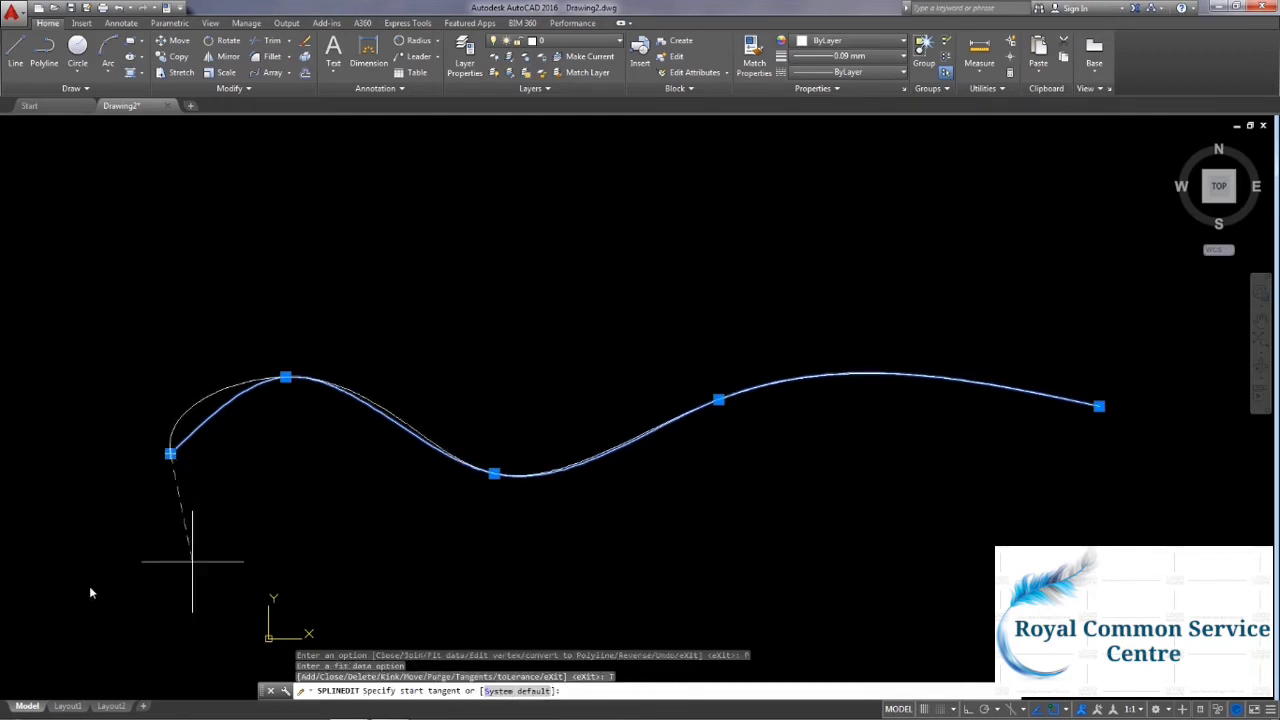
click(138, 585)
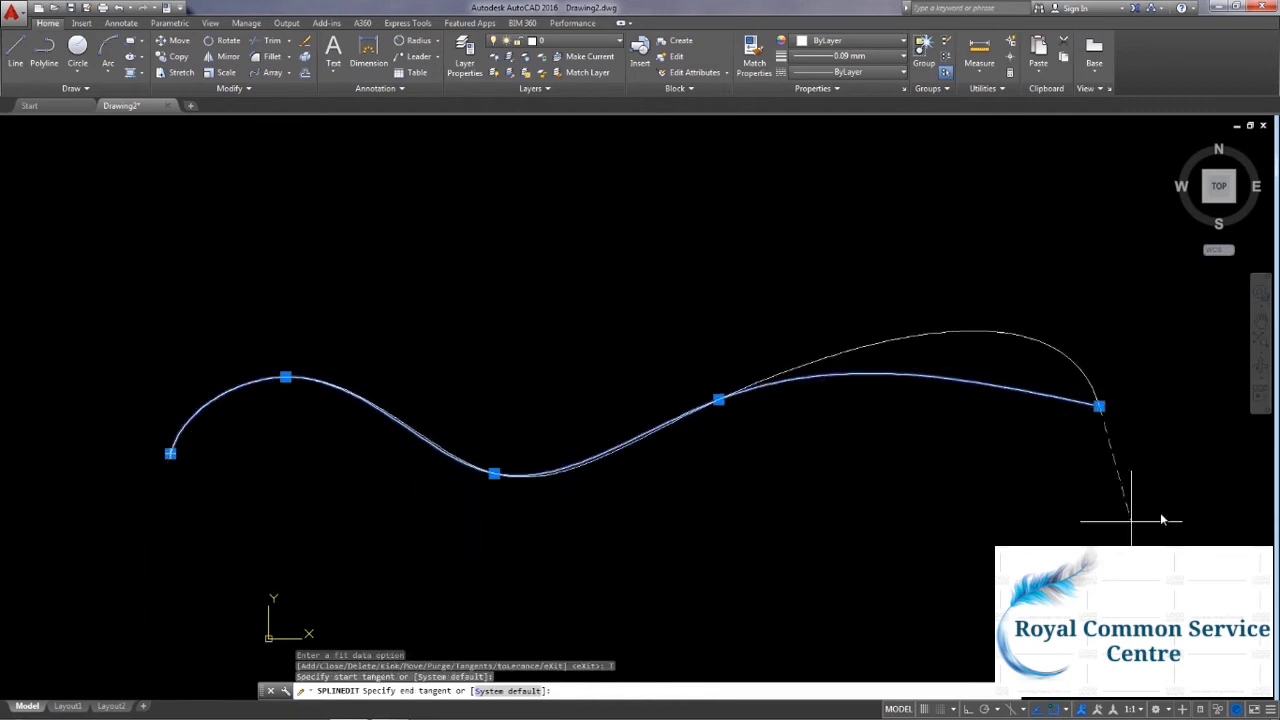
key(Return)
click(617, 693)
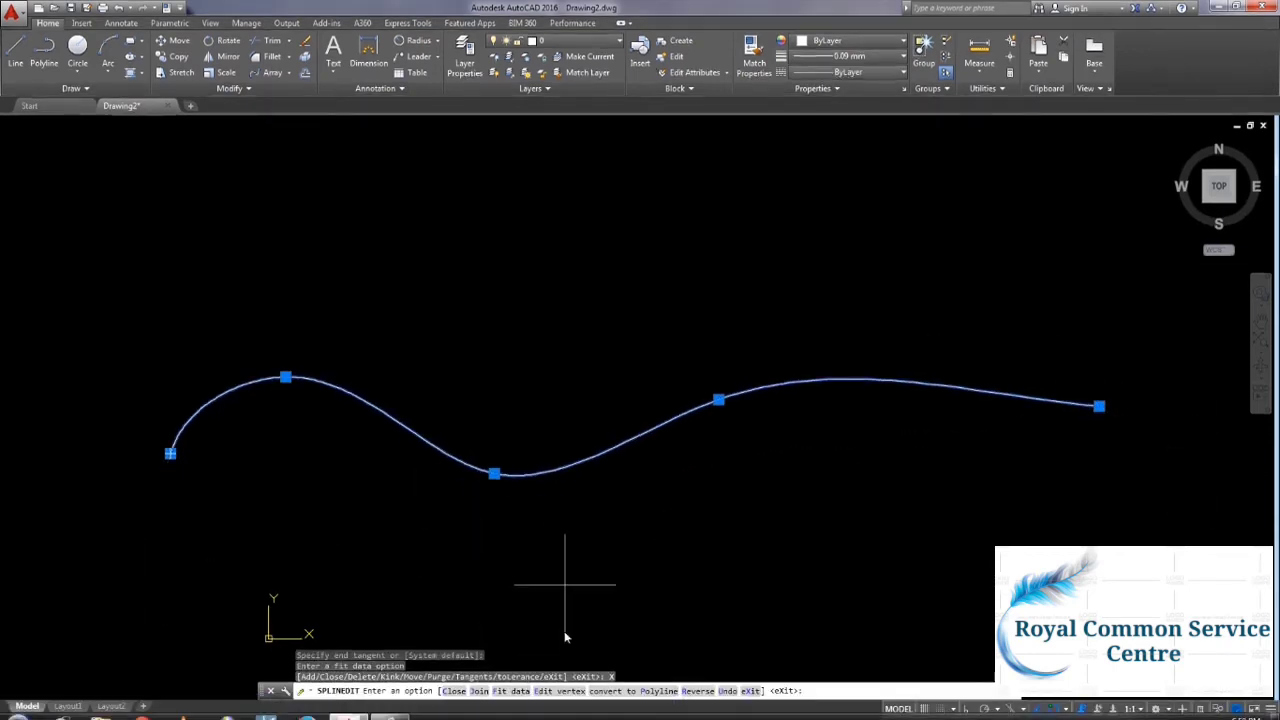
Try adding a control vertex without committing, then choose to convert the spline to a polyline.
click(558, 692)
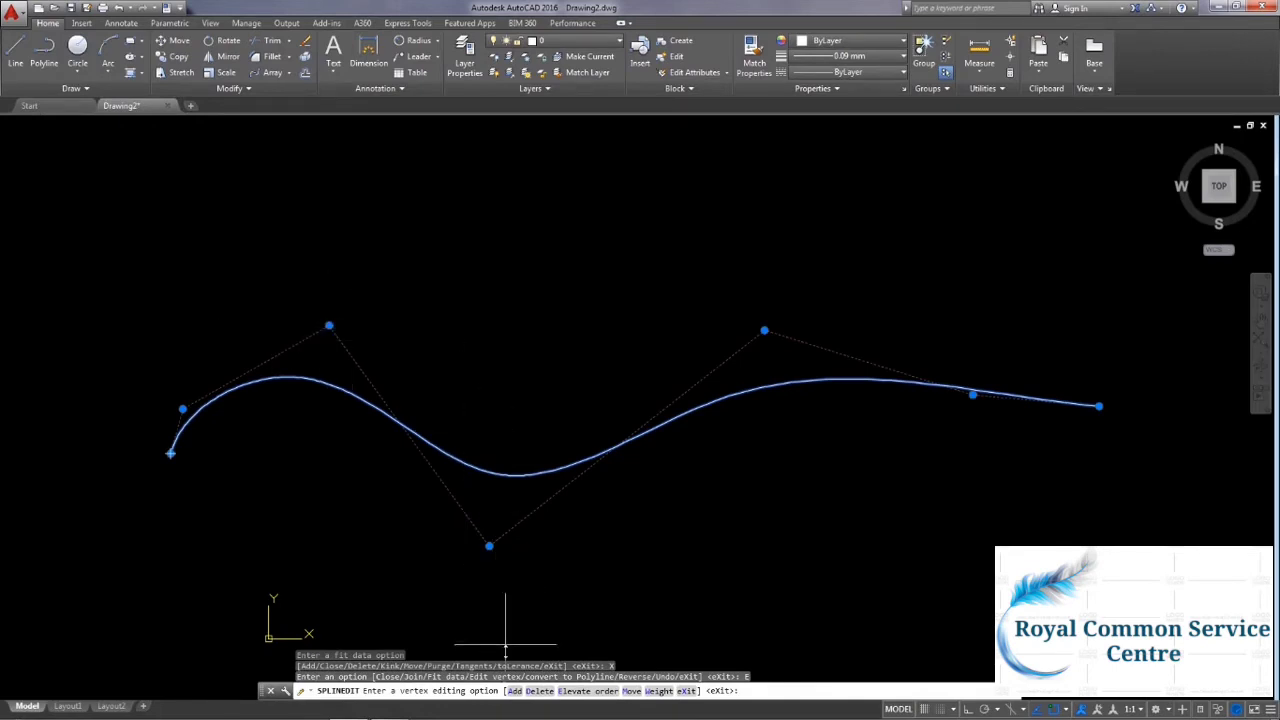
click(513, 691)
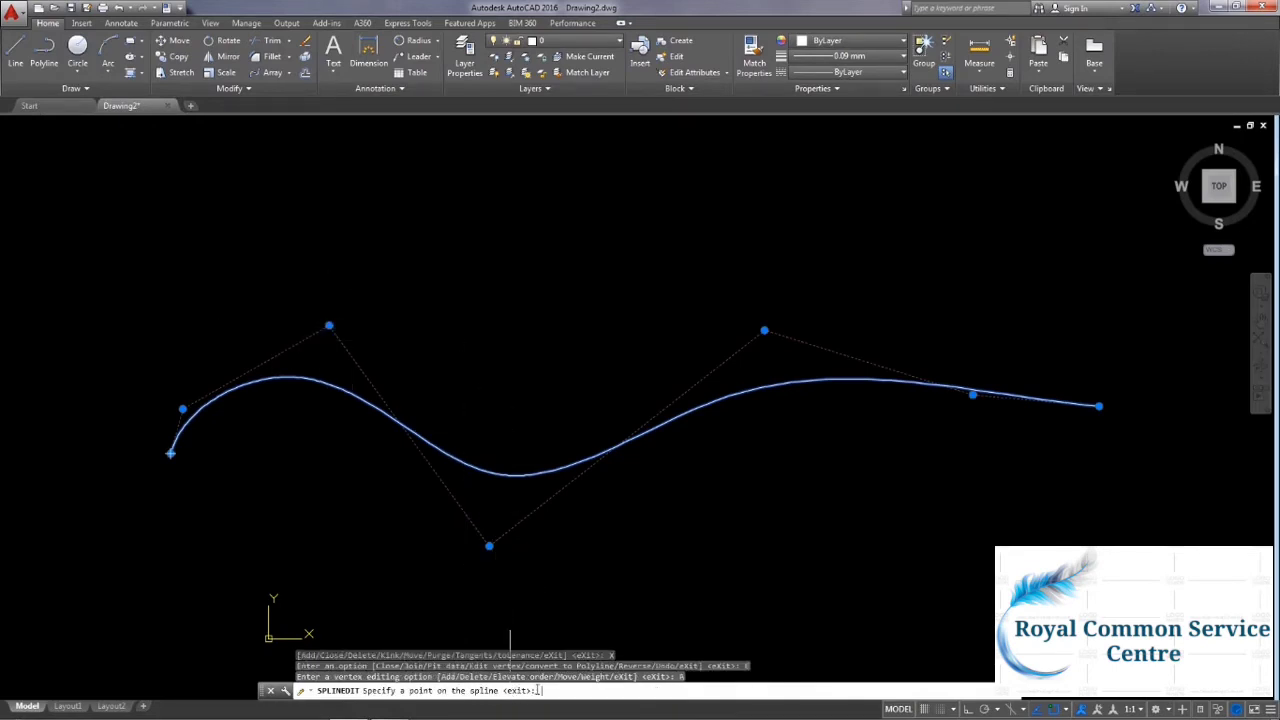
key(Return)
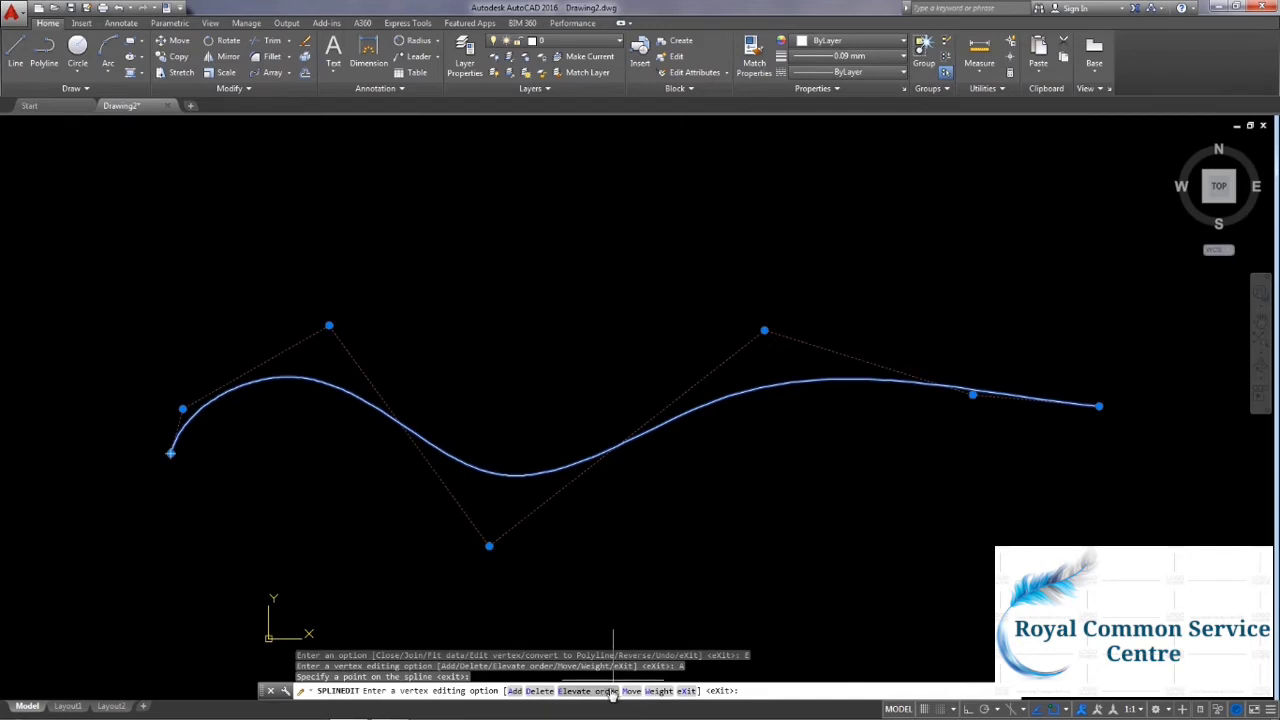
click(686, 691)
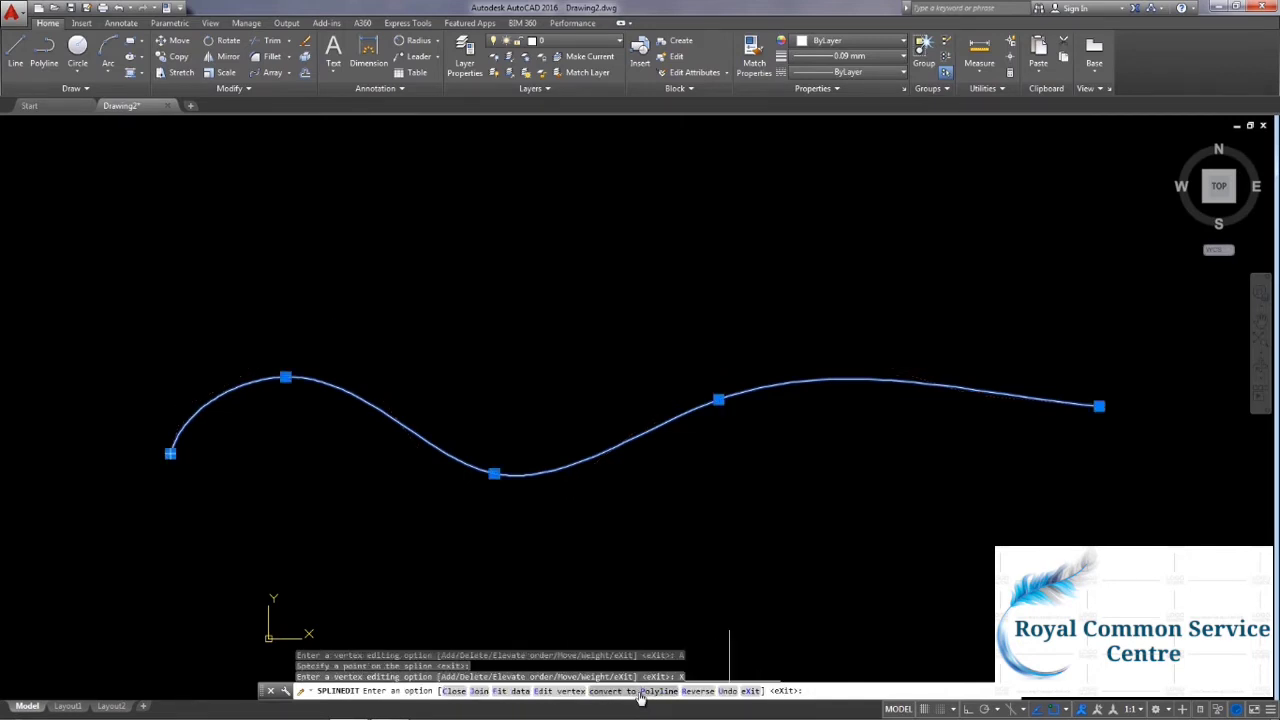
click(640, 692)
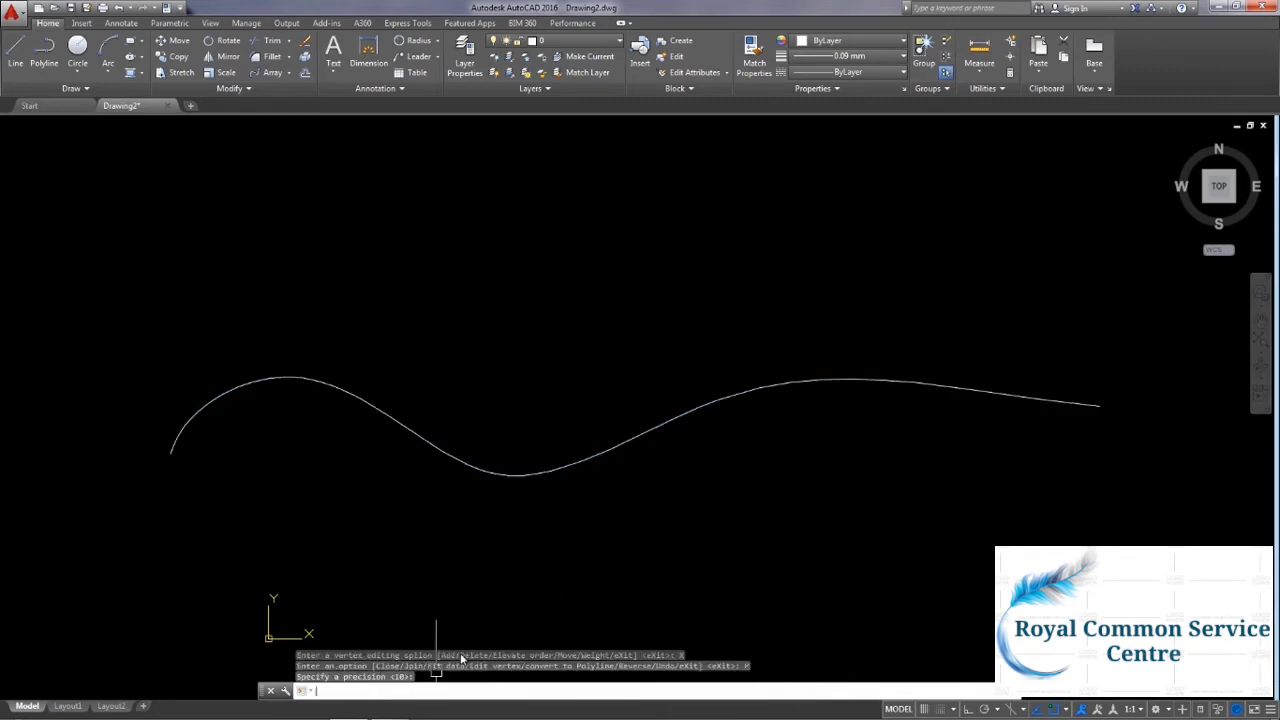
Accept precision 10, then select the new polyline and zoom along it to inspect its vertices.
key(Return)
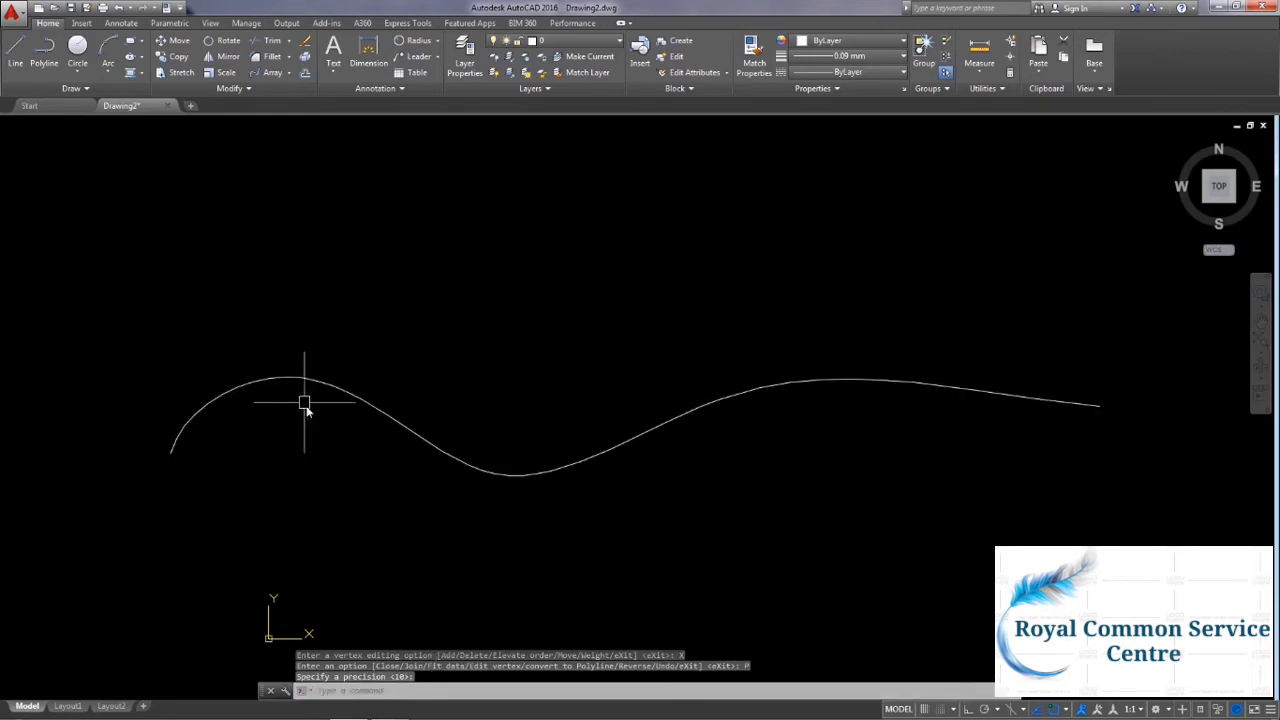
click(243, 383)
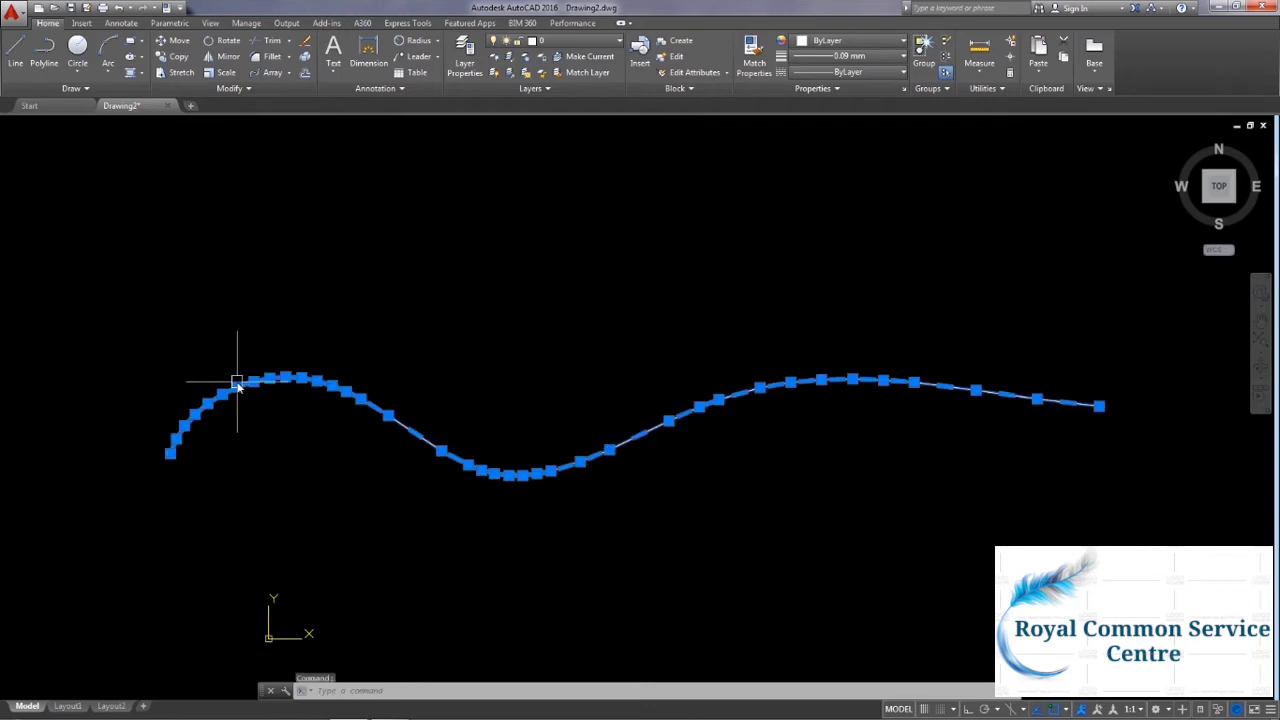
scroll(180, 480, up, 3)
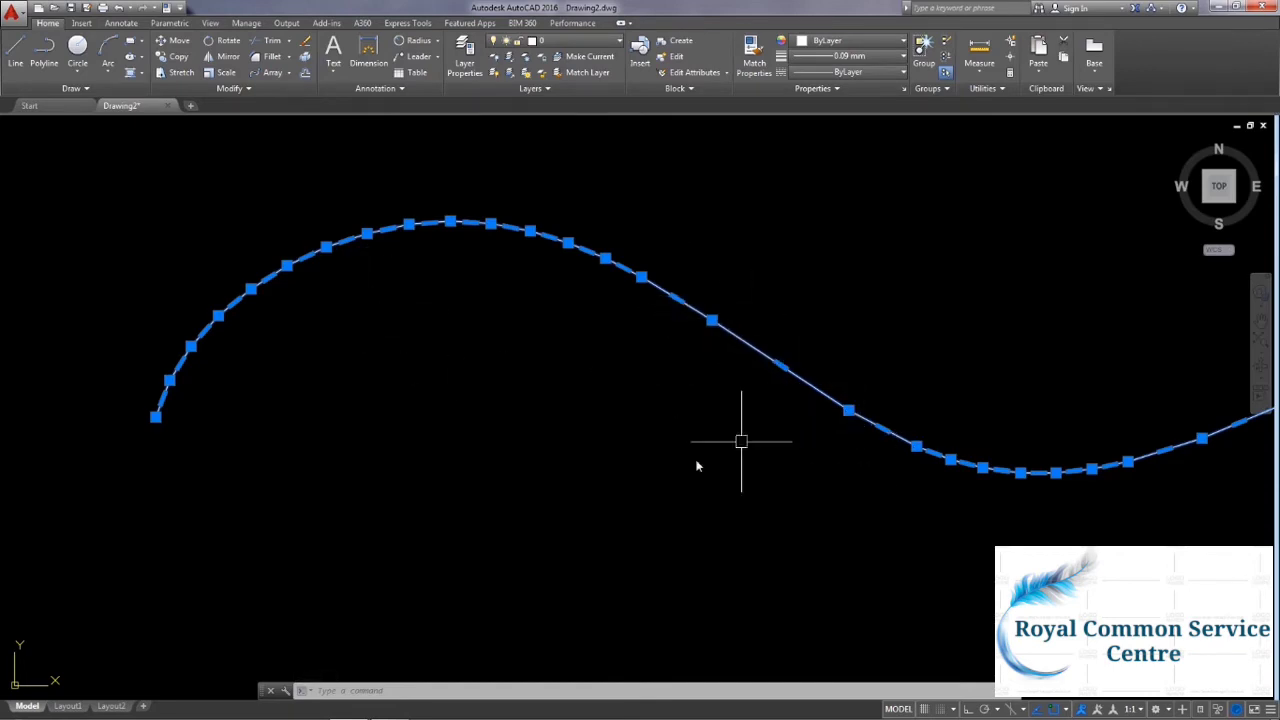
middle_drag(717, 450, 417, 492)
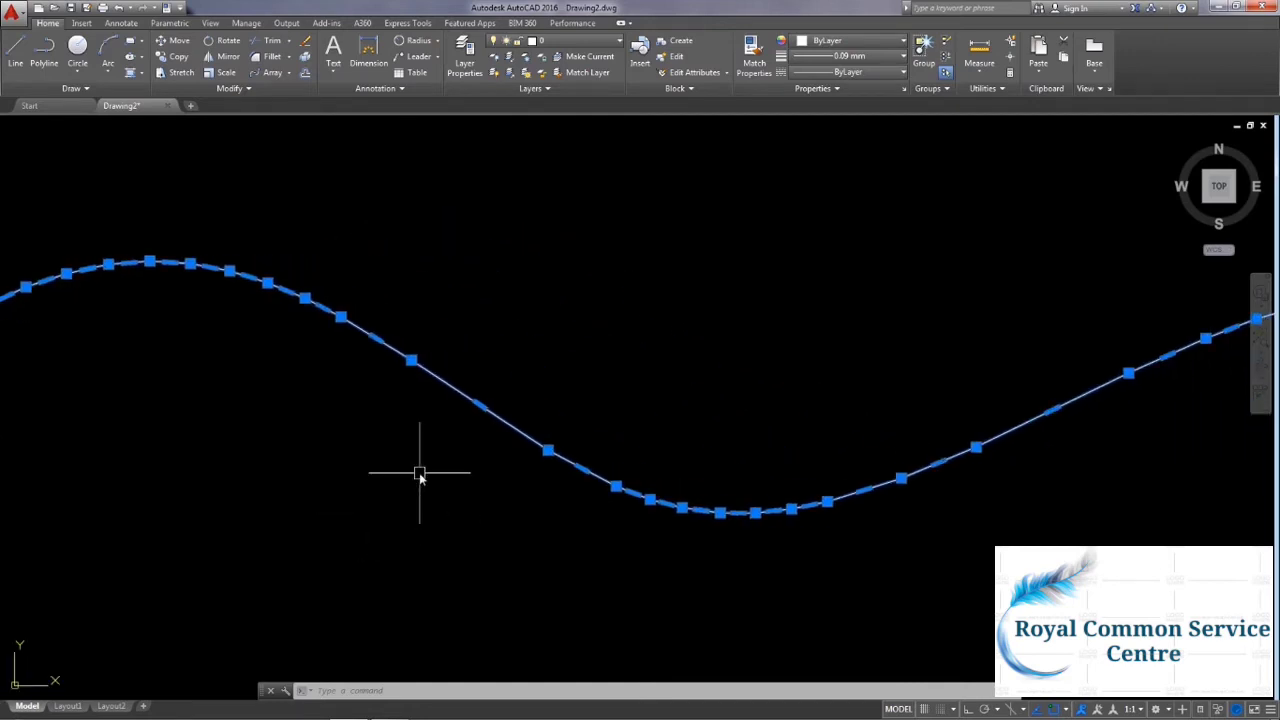
scroll(418, 480, down, 2)
scroll(419, 477, down, 2)
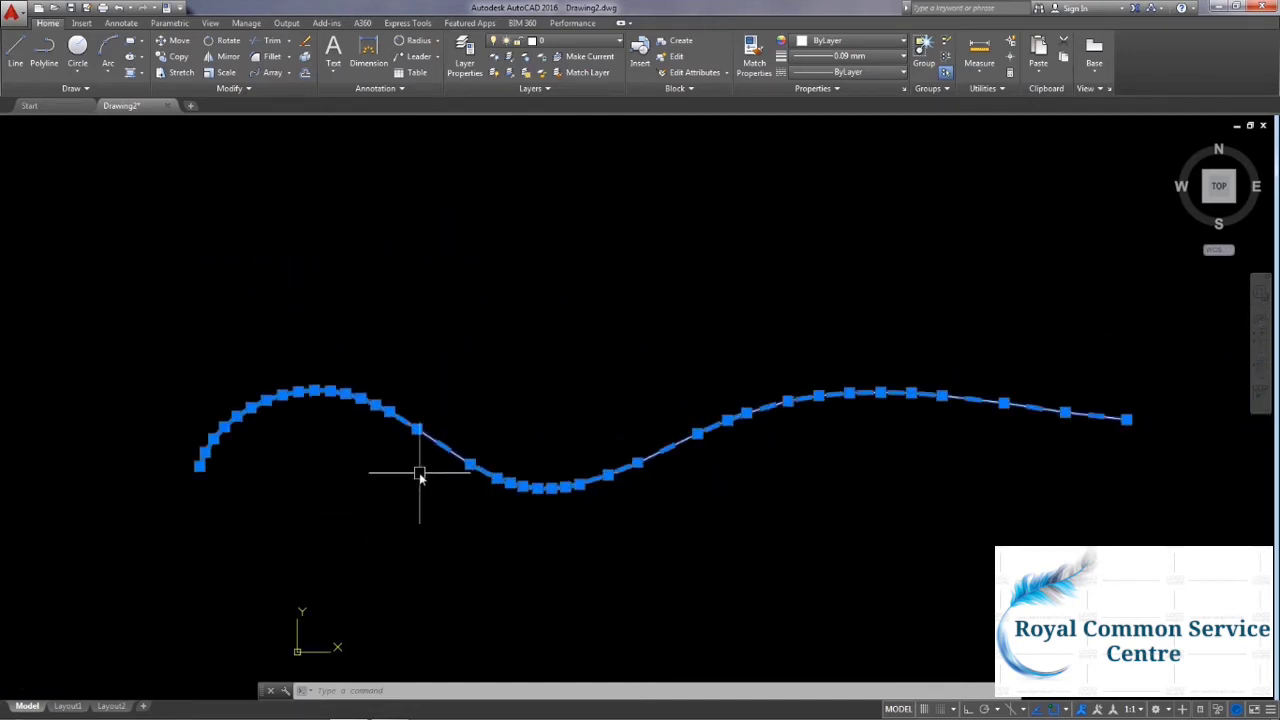
key(Delete)
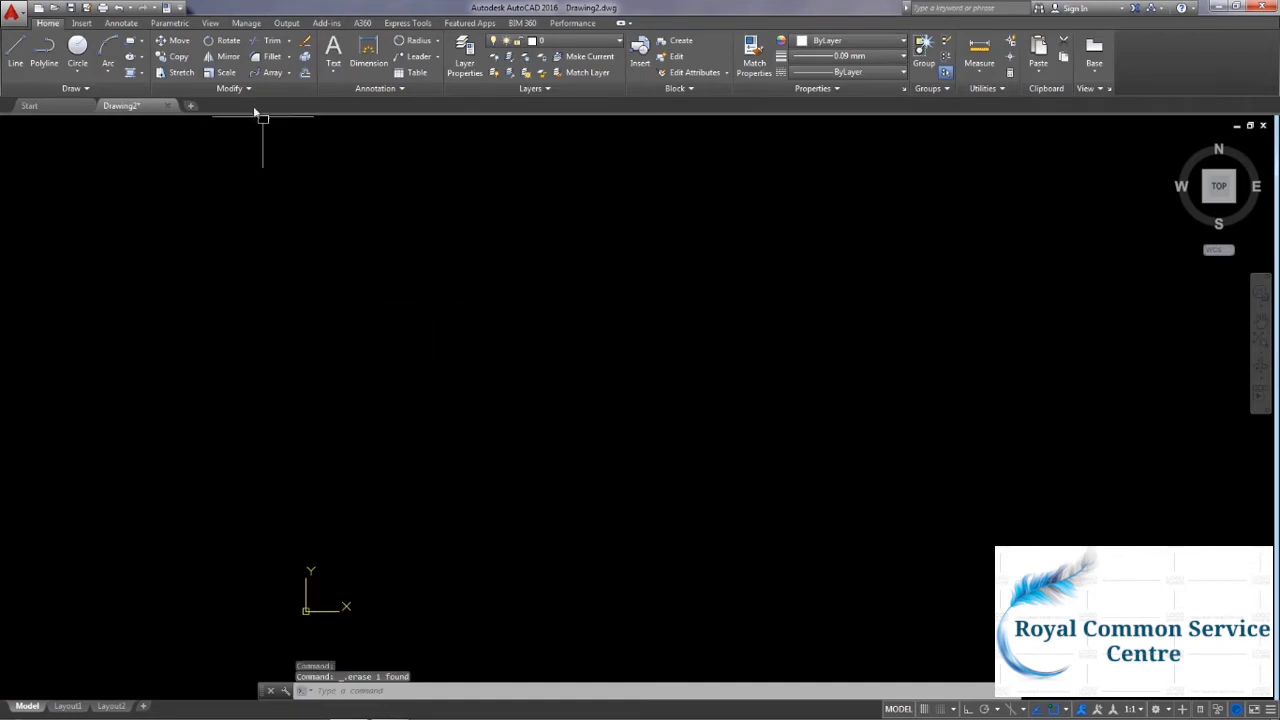
click(245, 87)
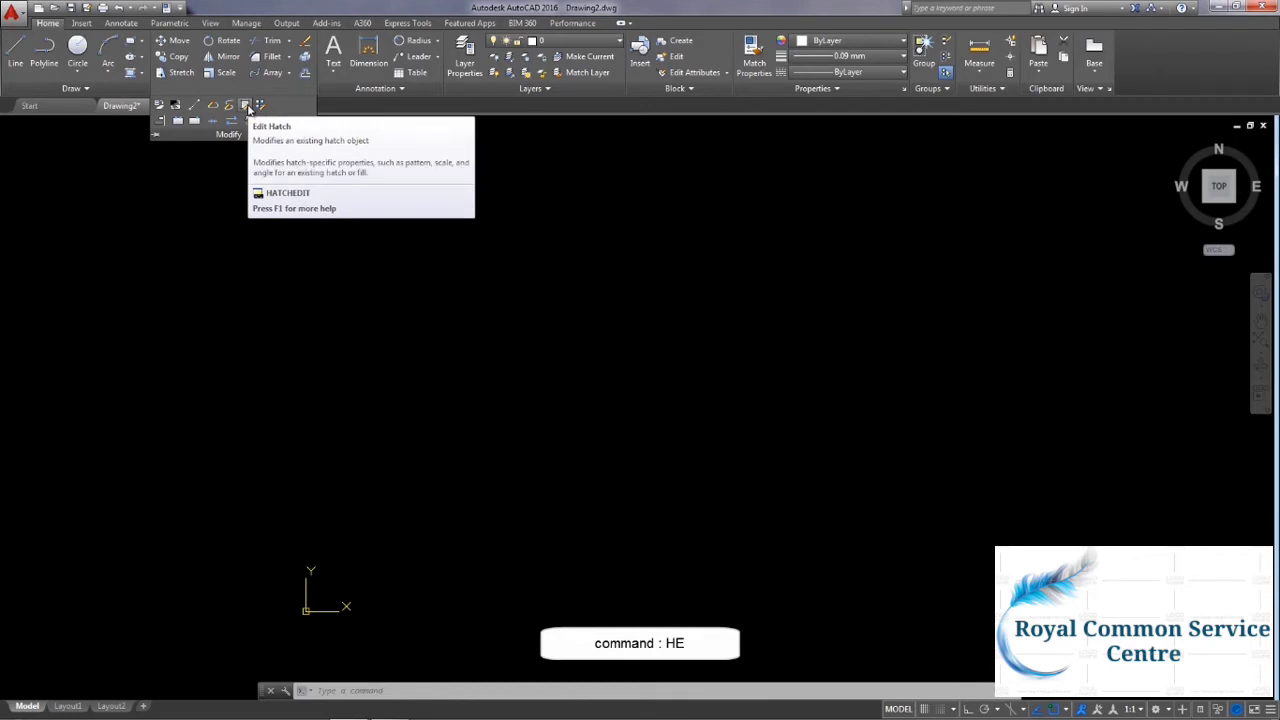
click(248, 108)
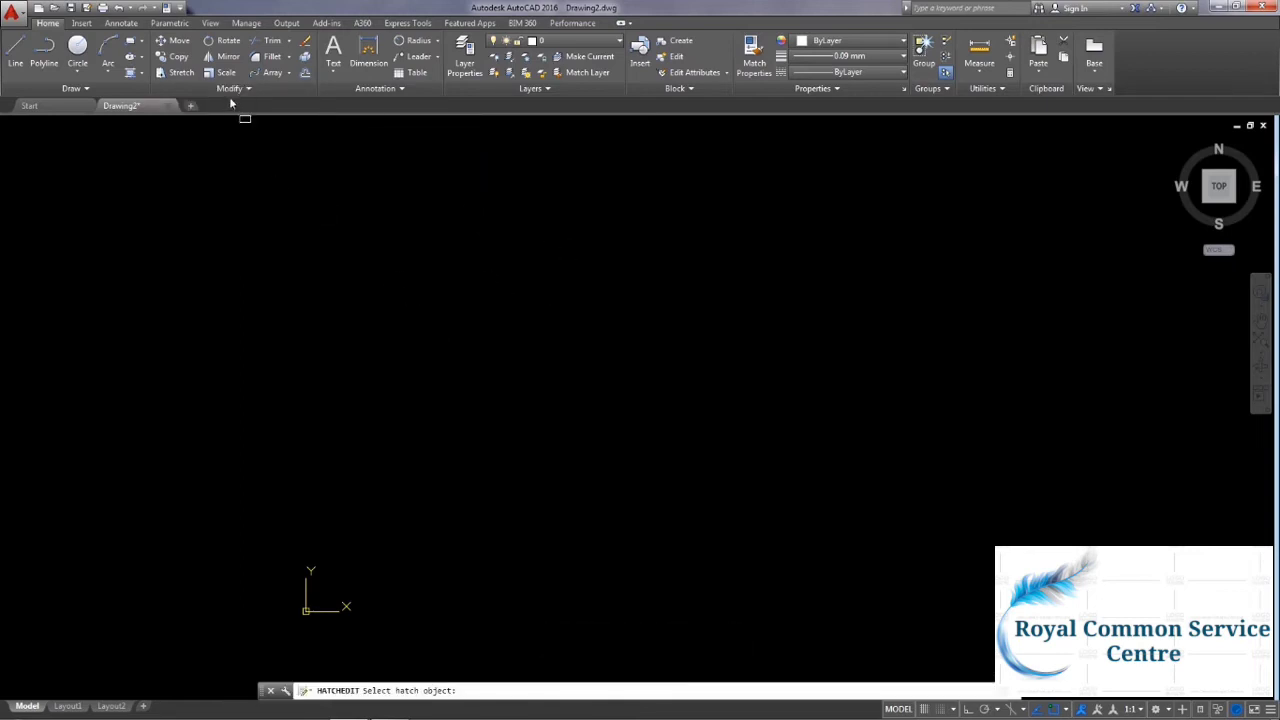
click(230, 92)
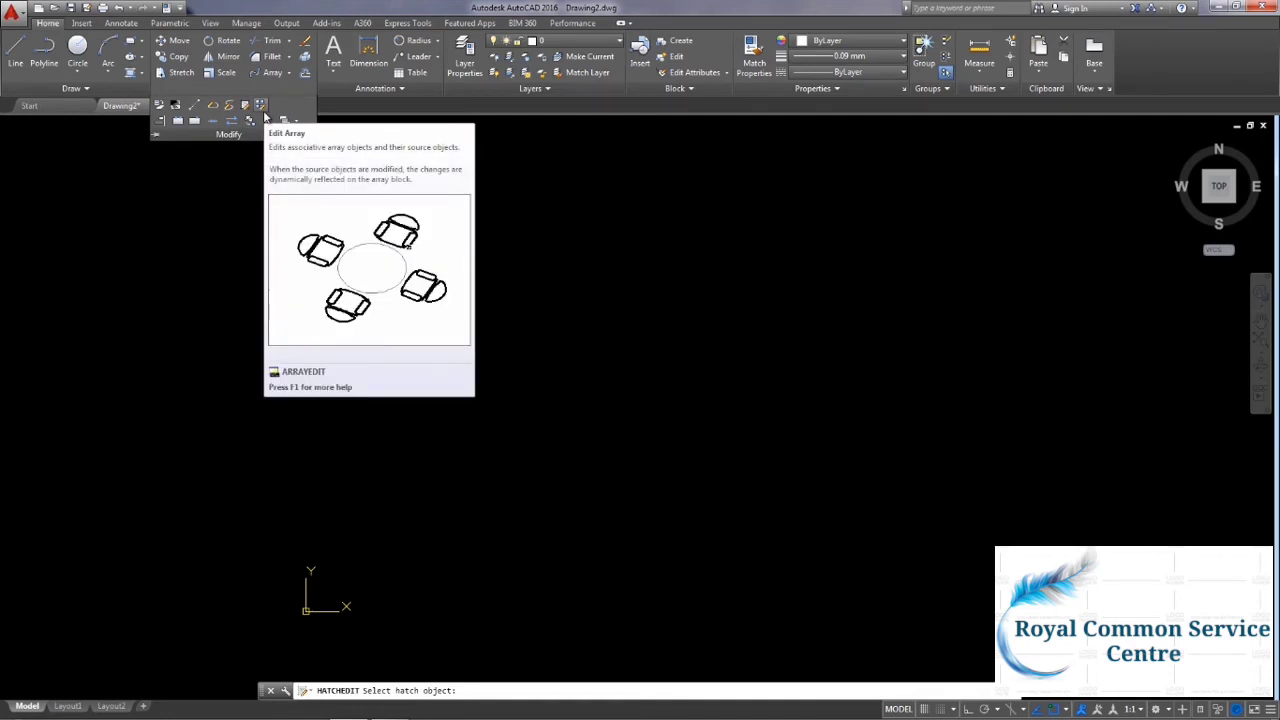
click(265, 113)
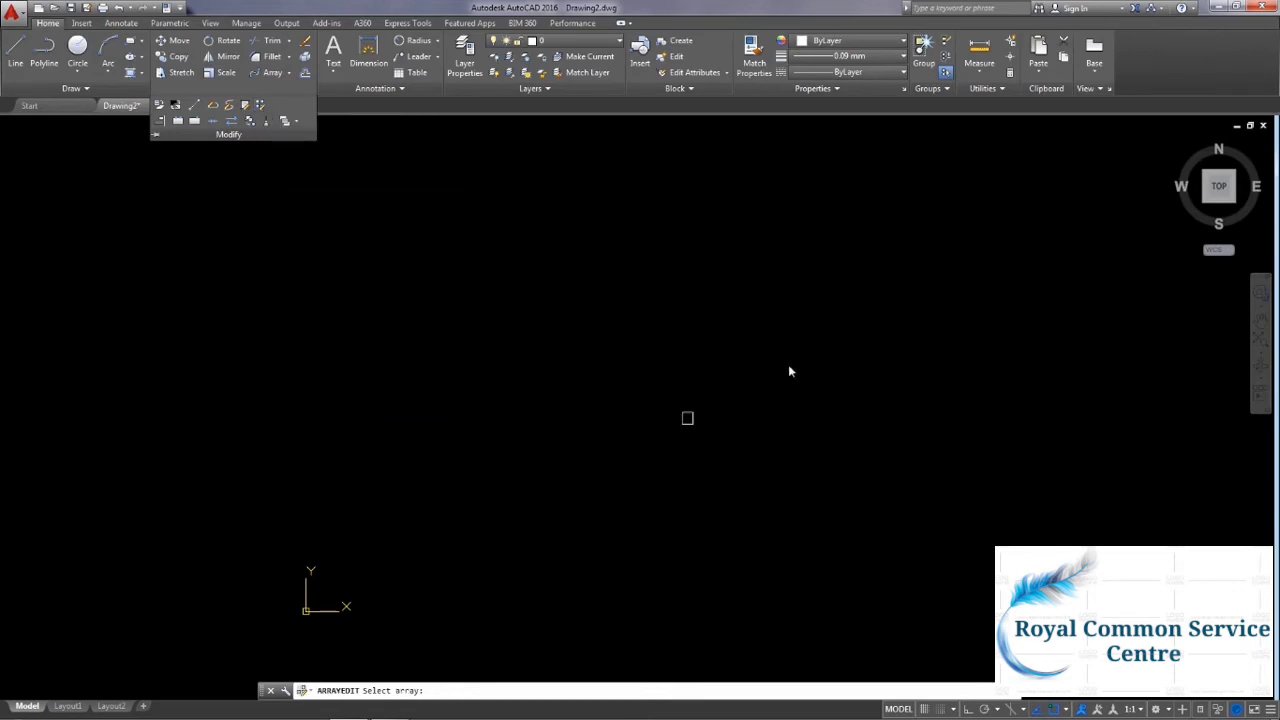
click(446, 258)
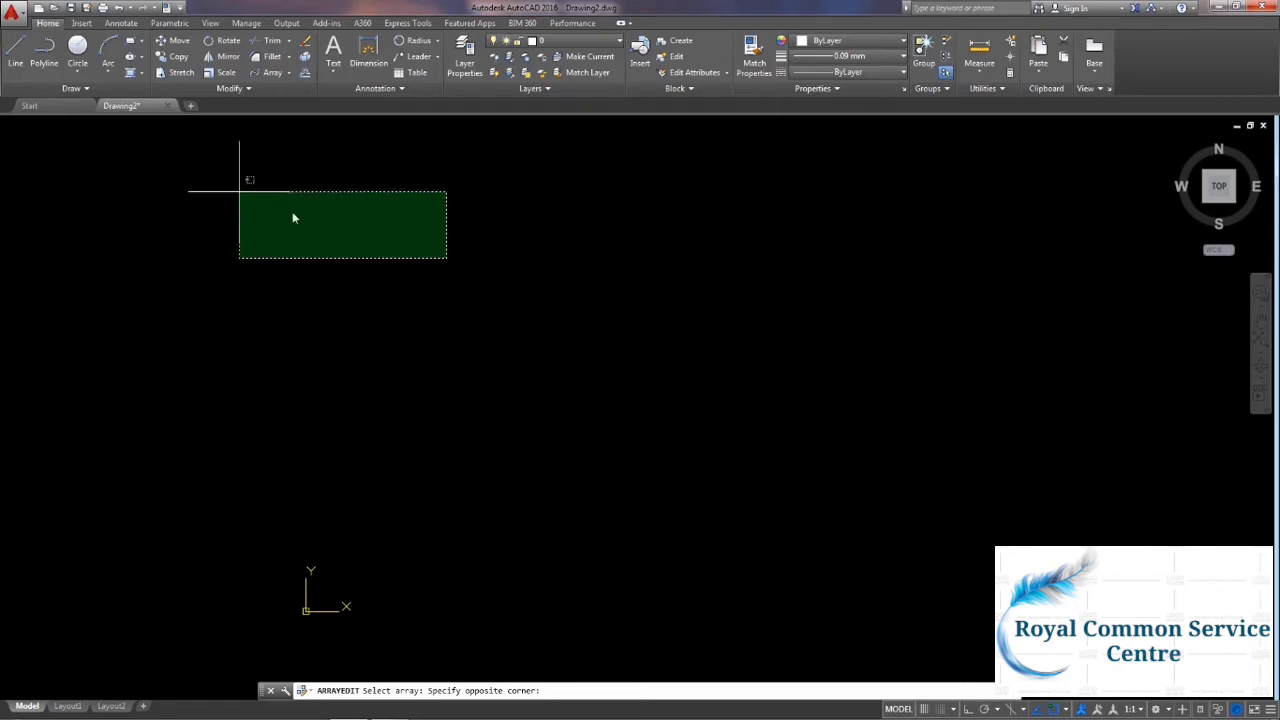
key(Escape)
click(229, 88)
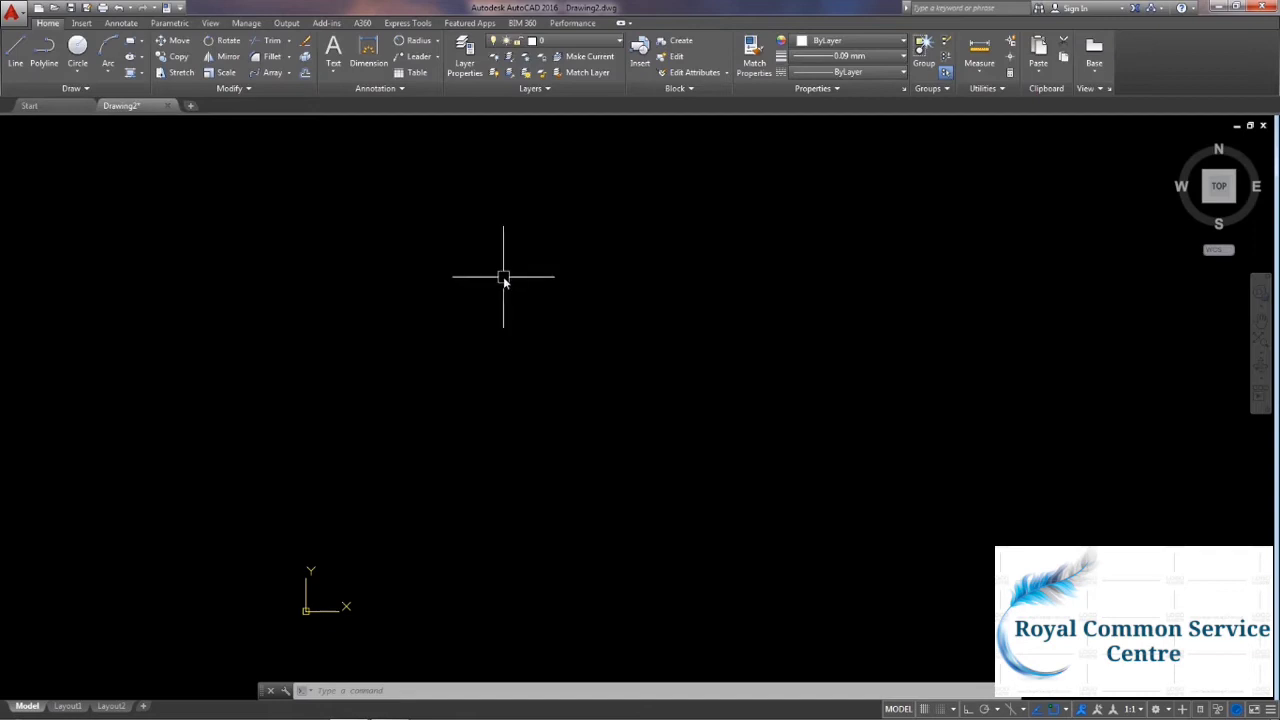
Draw a long horizontal line with Ortho on.
text(l)
key(Return)
click(167, 450)
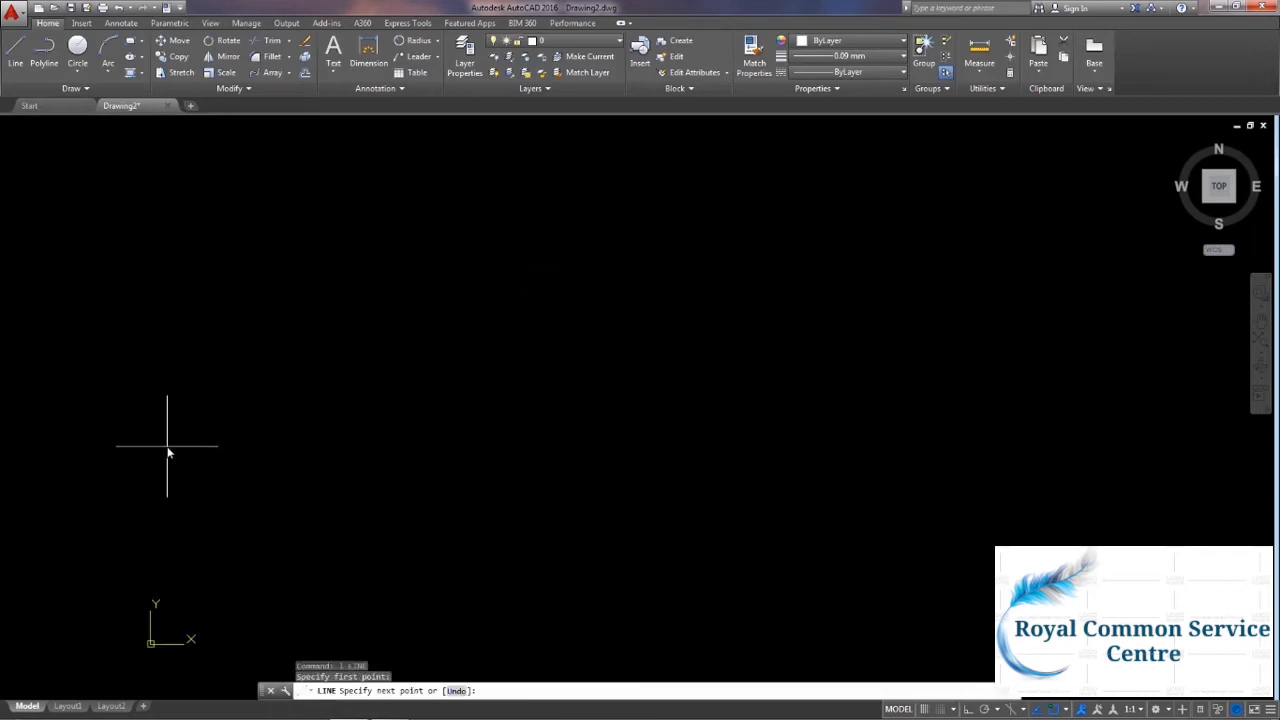
key(F8)
click(562, 446)
key(Return)
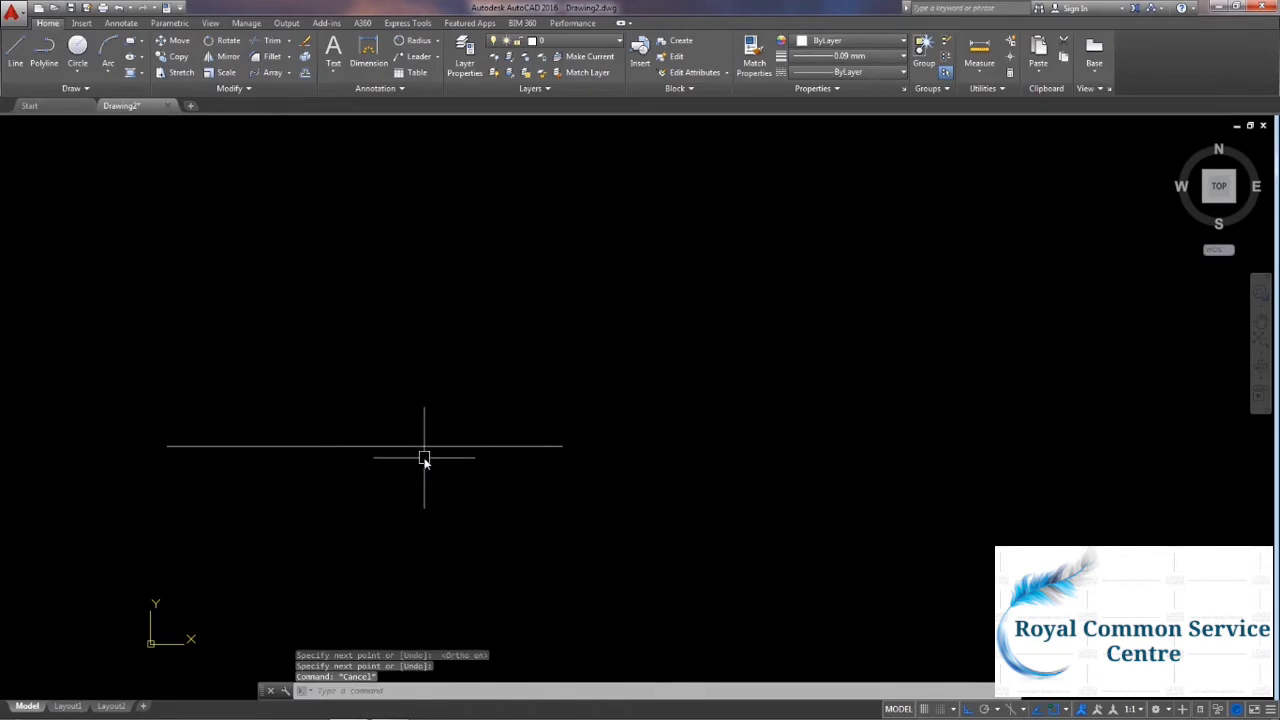
Offset the line to place a parallel copy just below it.
text(o)
key(Return)
click(424, 458)
click(415, 447)
click(415, 447)
click(416, 480)
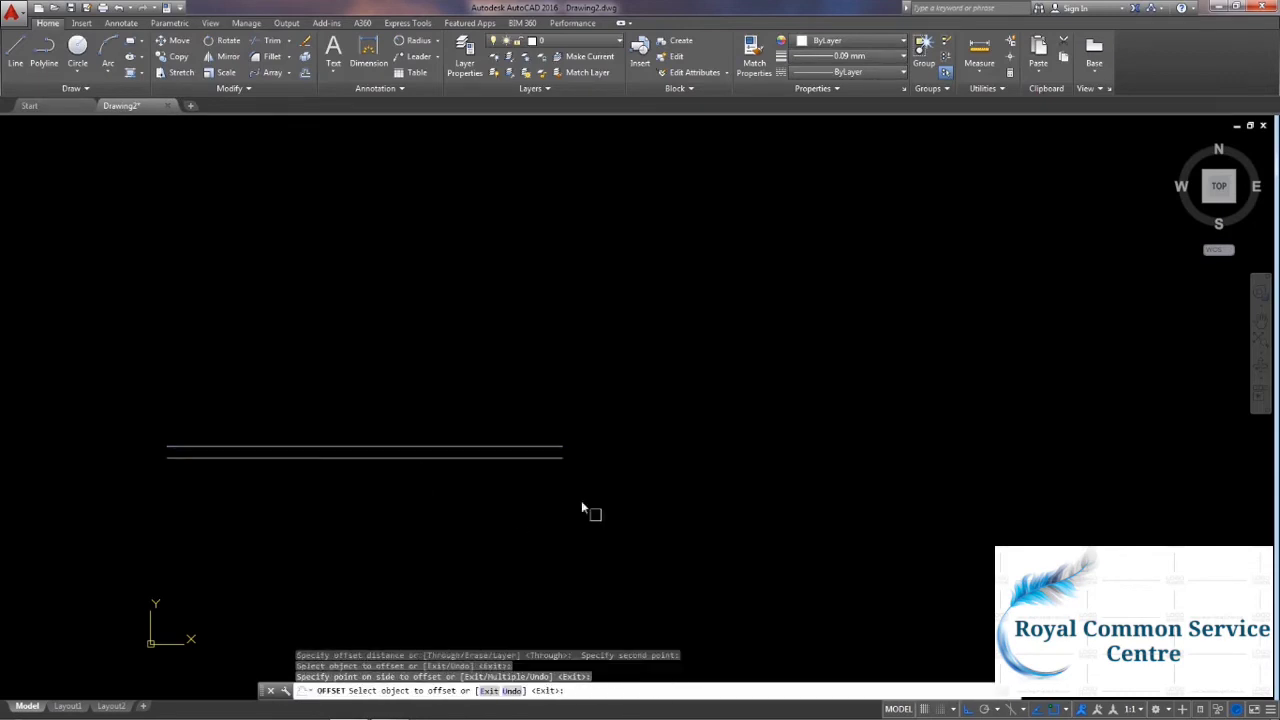
scroll(566, 497, up, 2)
scroll(463, 500, down, 3)
Draw short vertical lines joining the left ends and the right ends of the parallel lines.
text(l)
key(Return)
scroll(348, 489, up, 4)
click(332, 474)
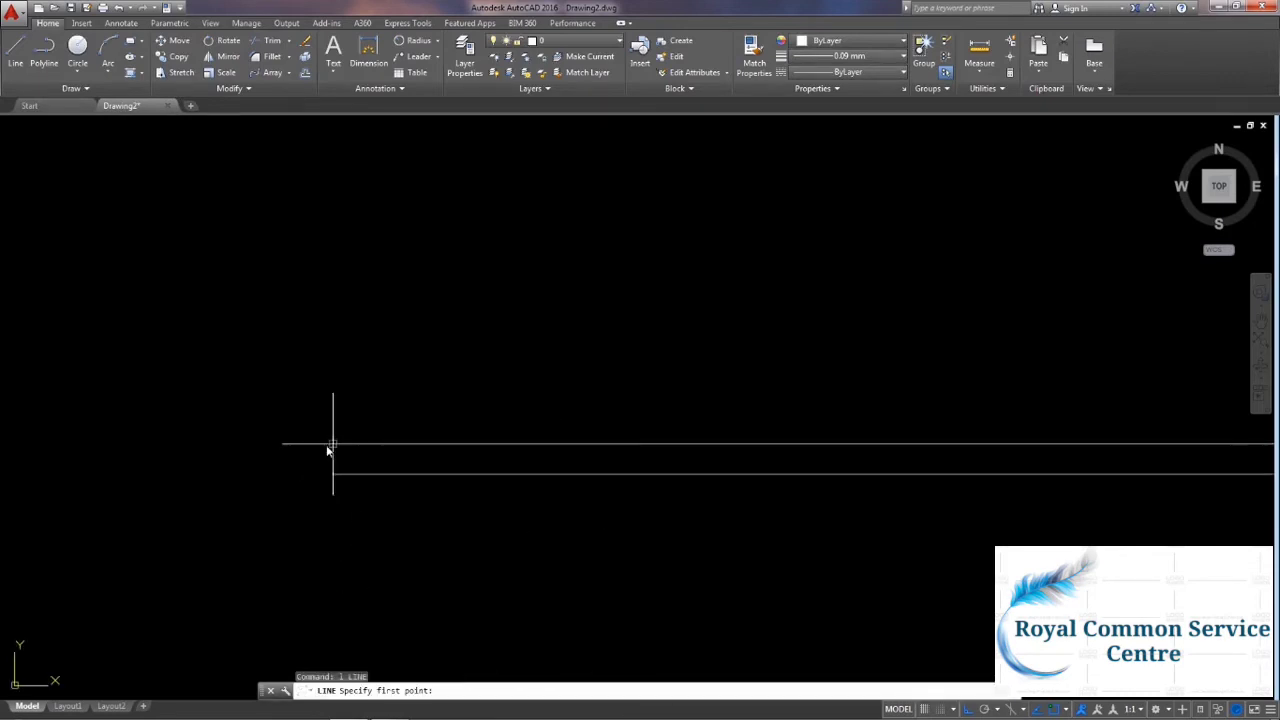
click(332, 444)
middle_drag(790, 478, 626, 494)
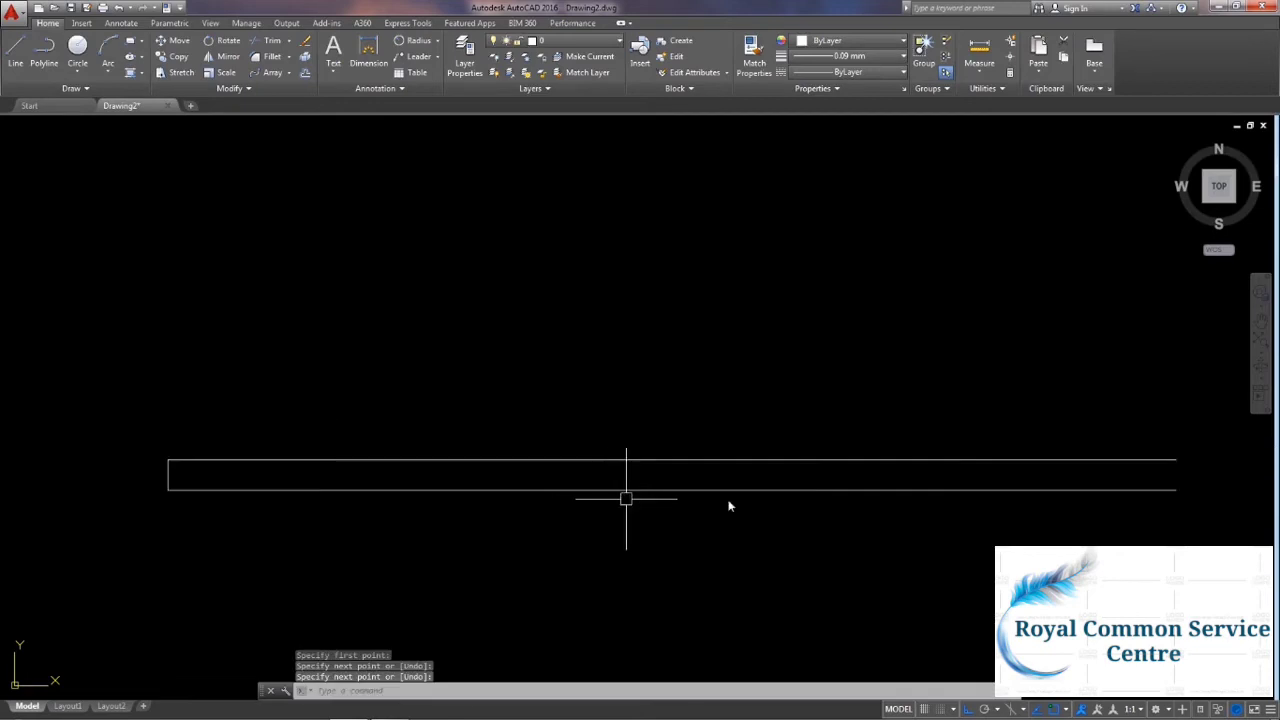
key(Return)
key(Return)
click(1176, 461)
click(1177, 490)
key(Return)
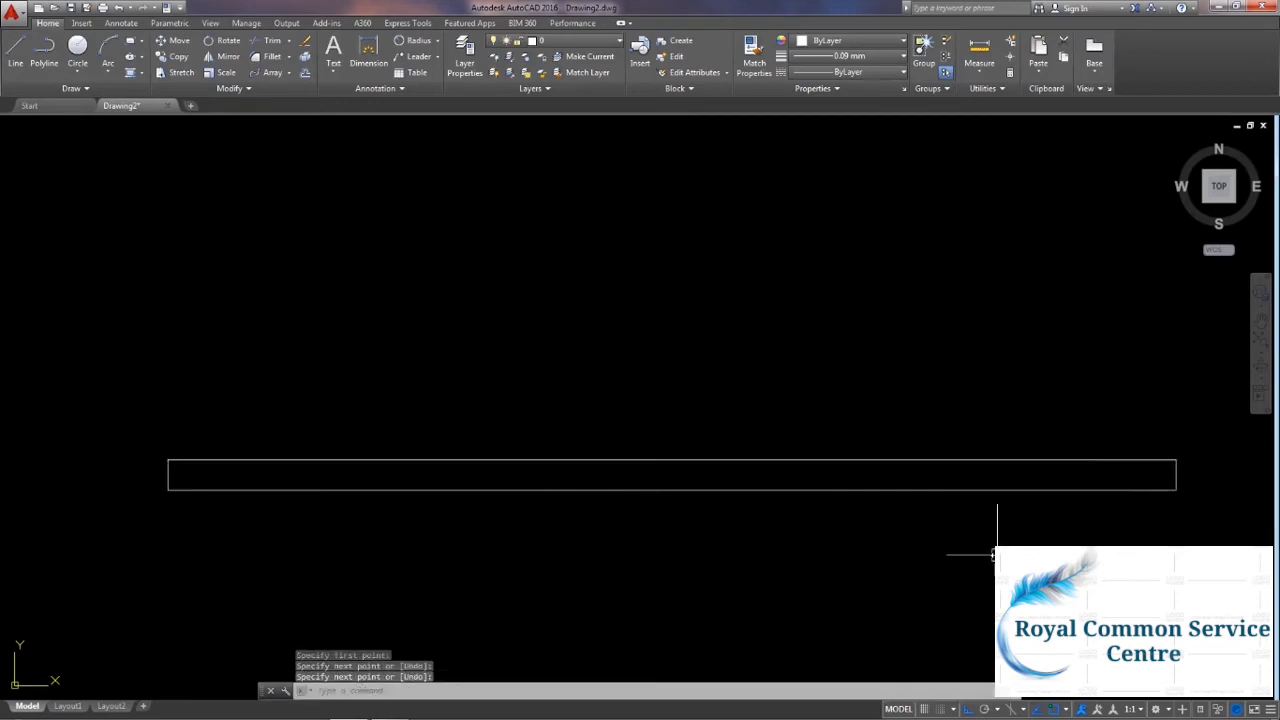
scroll(995, 540, down, 2)
middle_drag(1060, 560, 790, 576)
Copy the four-line rectangle with CO from its lower-left corner to a spot on its right.
key(Escape)
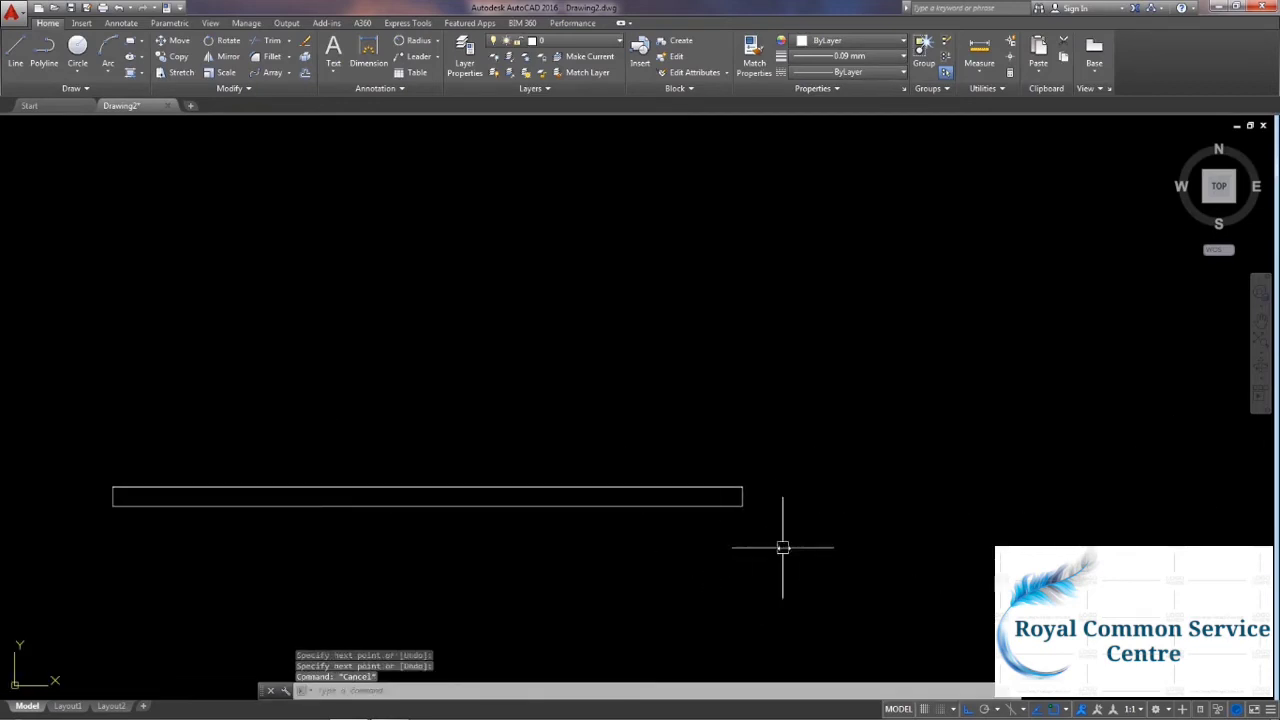
click(785, 549)
click(61, 441)
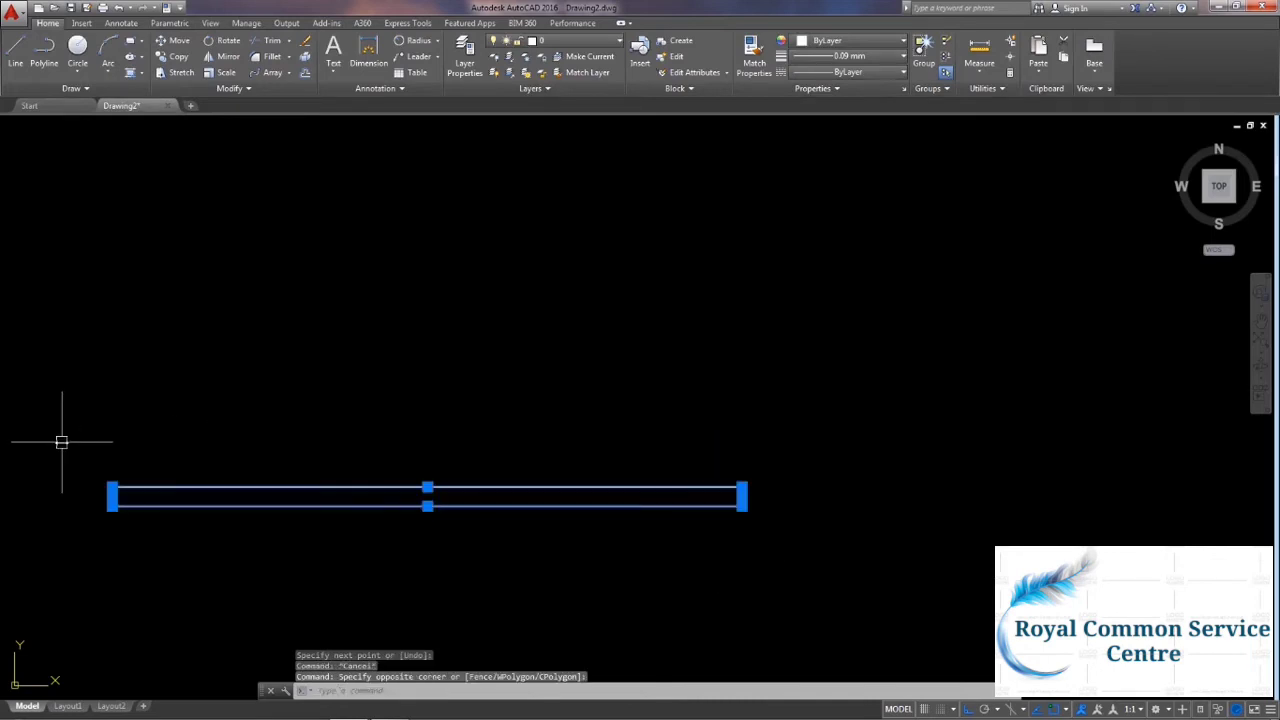
text(co)
key(Return)
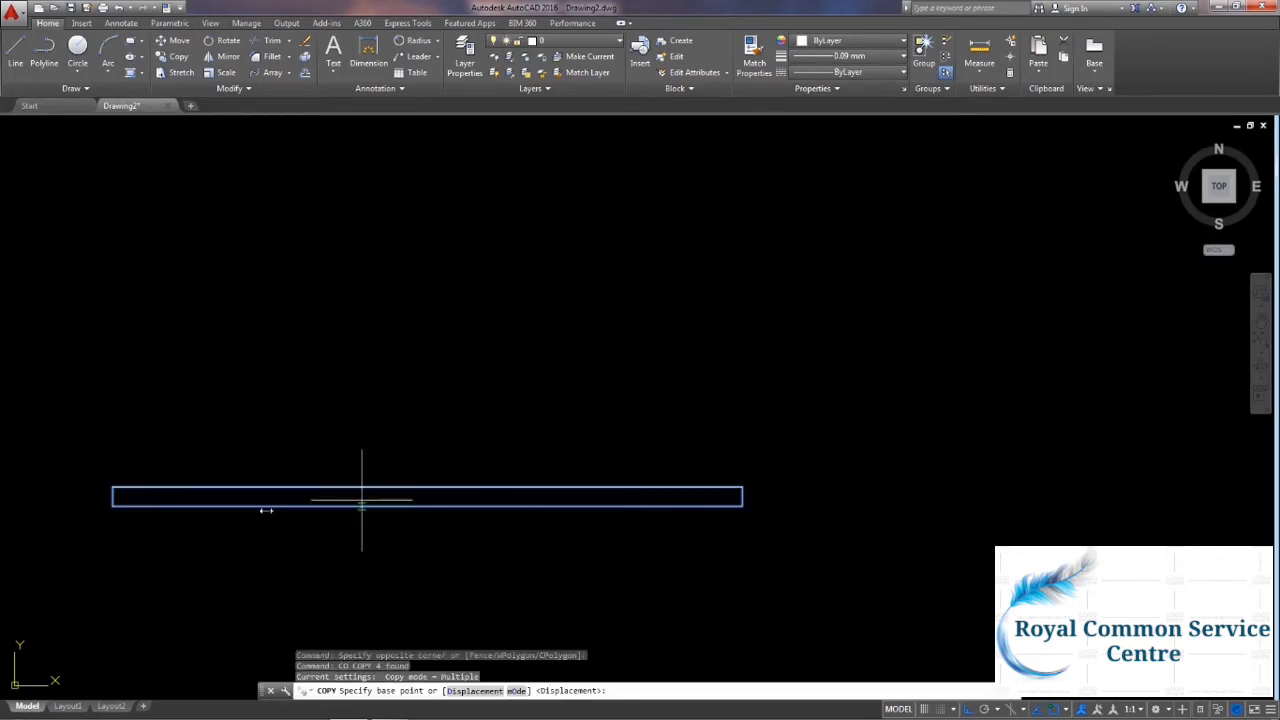
click(113, 505)
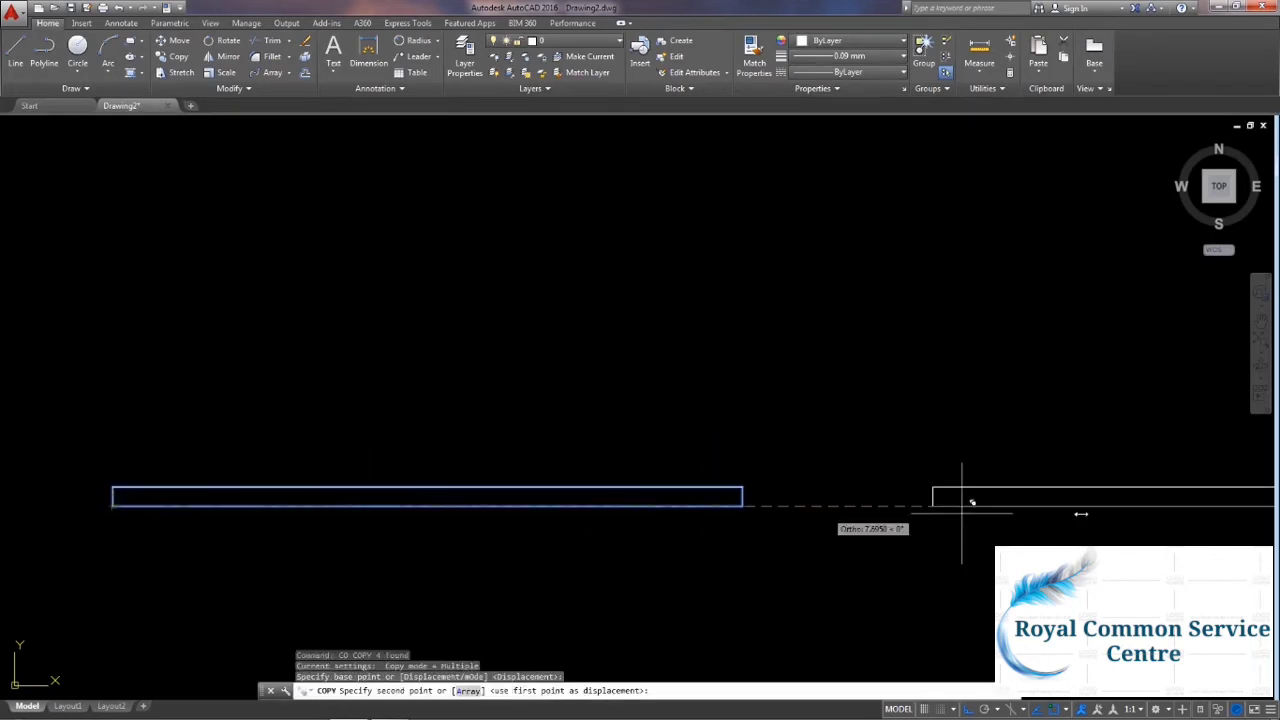
click(880, 512)
key(Escape)
scroll(758, 530, down, 2)
middle_drag(760, 526, 588, 478)
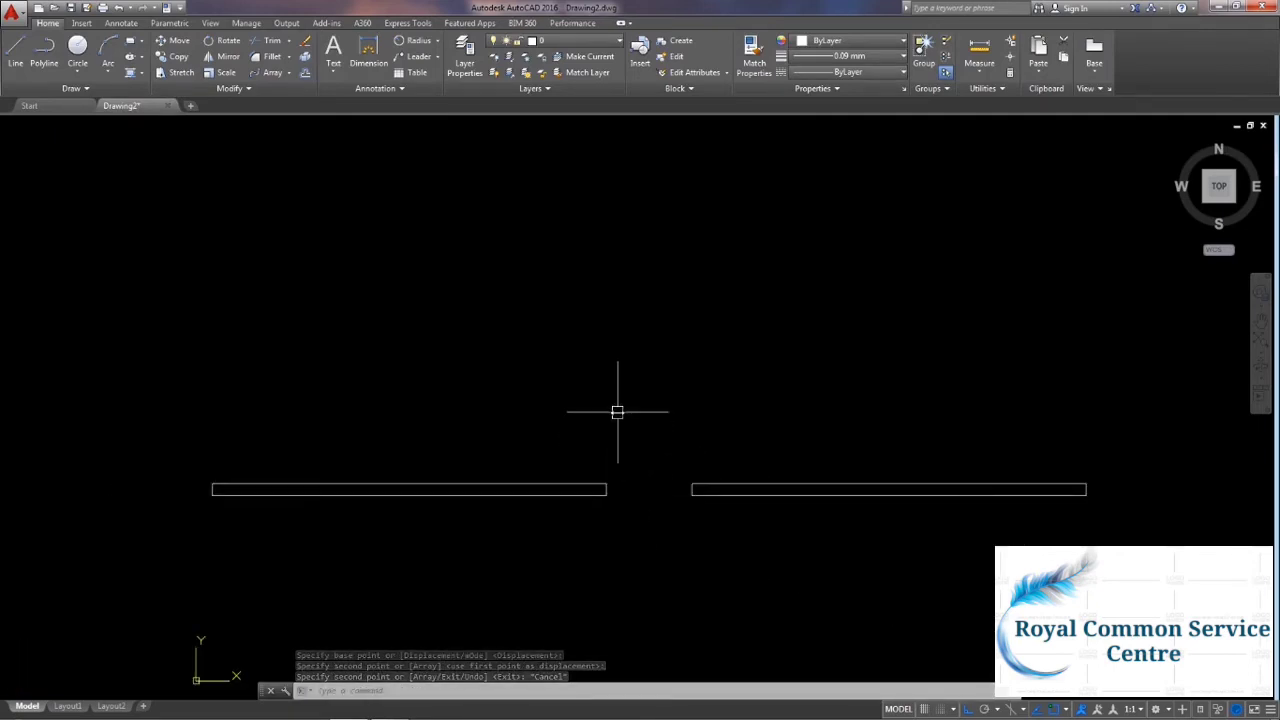
Draw a small rectangle with REC on the right bar.
text(rec)
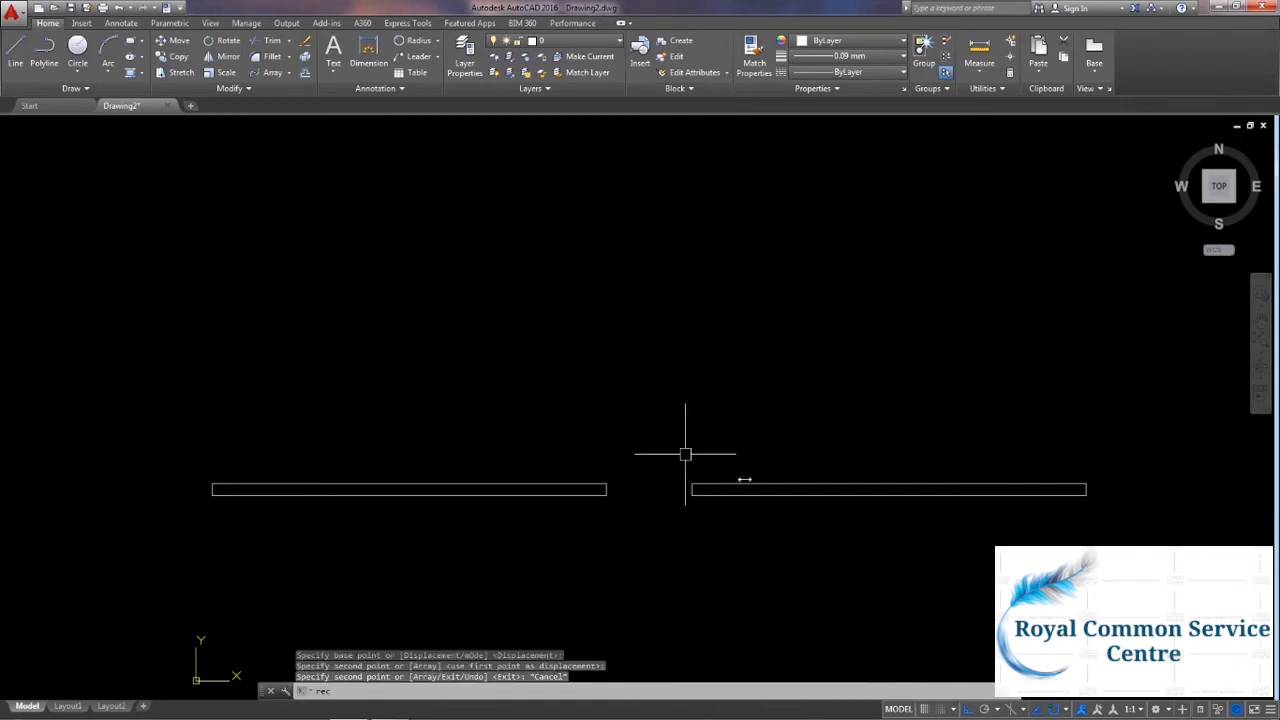
key(Return)
click(814, 485)
click(865, 494)
scroll(854, 523, up, 2)
key(Escape)
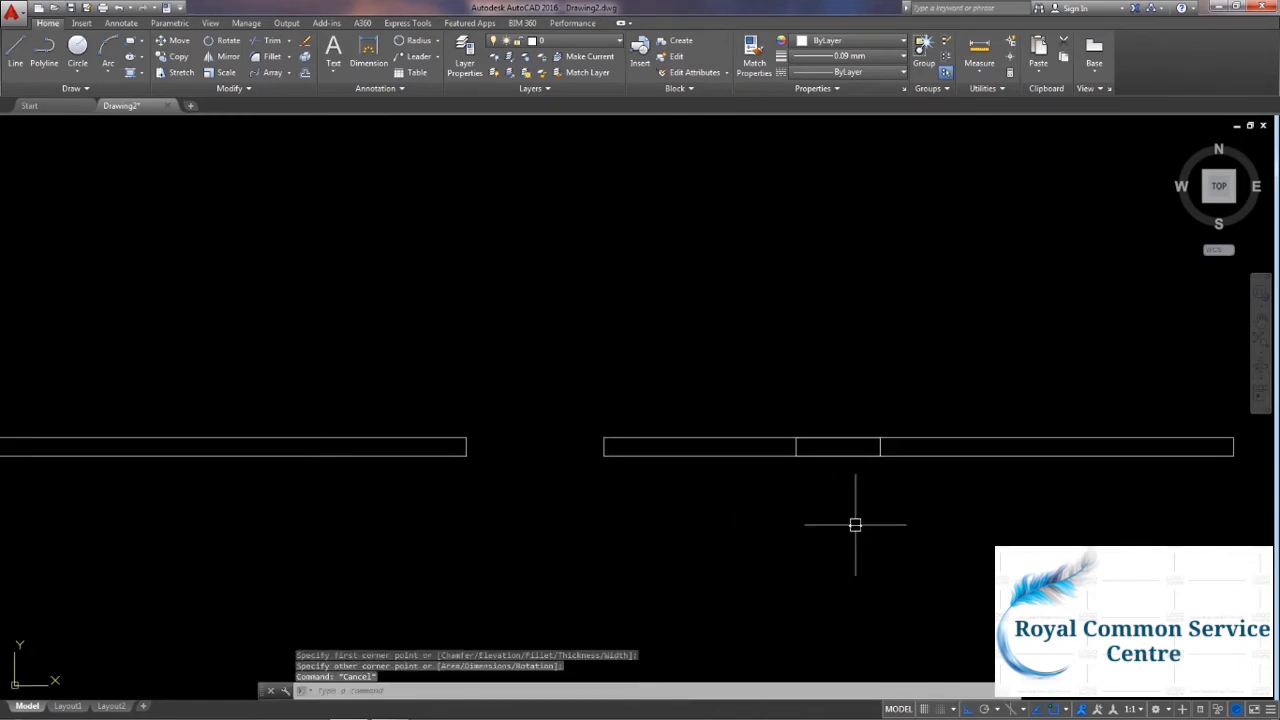
Draw a horizontal line across the middle of the small rectangle.
text(l)
key(Return)
scroll(823, 443, up, 2)
click(791, 449)
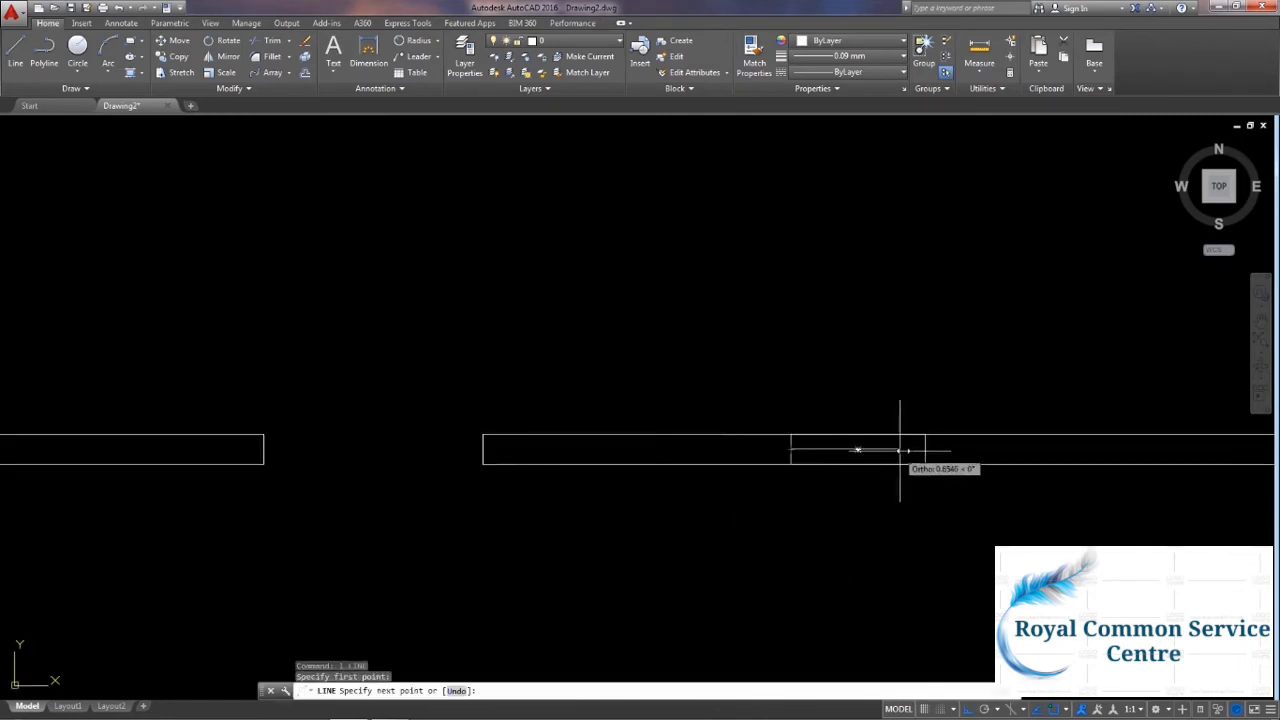
click(925, 449)
key(Escape)
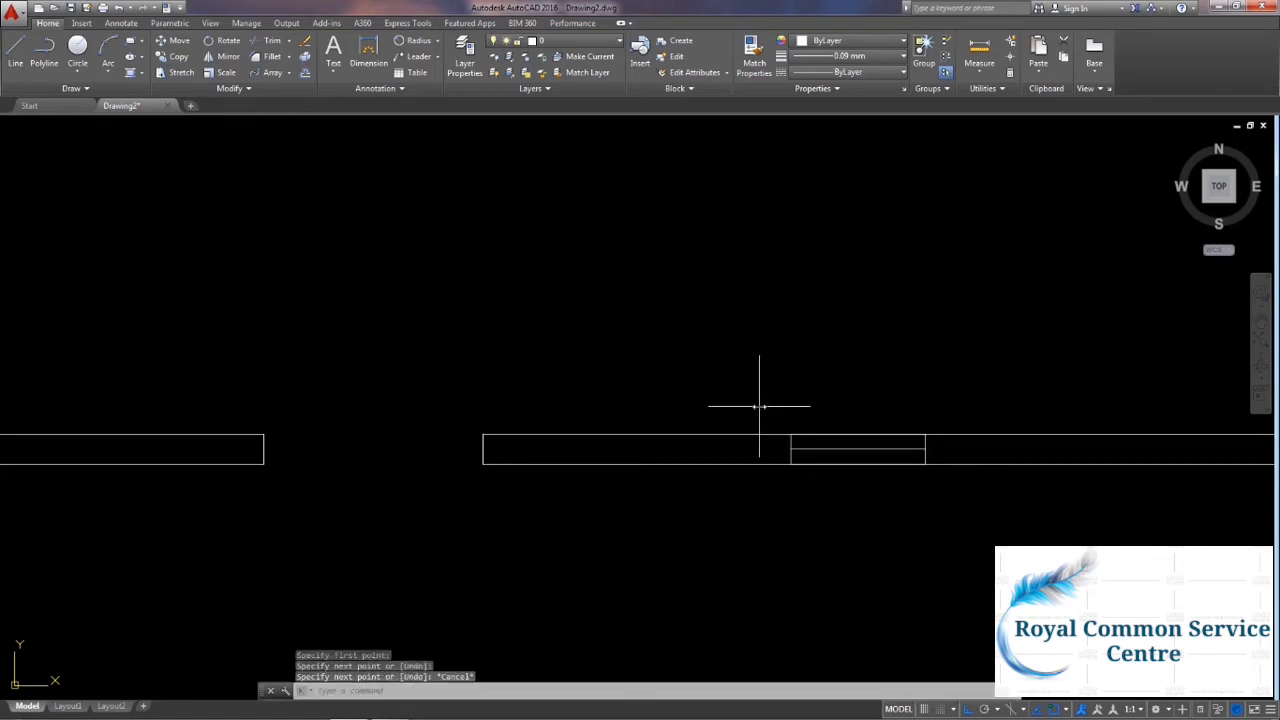
Move the small rectangle and its middle line up above the gap, with Ortho off.
click(760, 406)
click(965, 496)
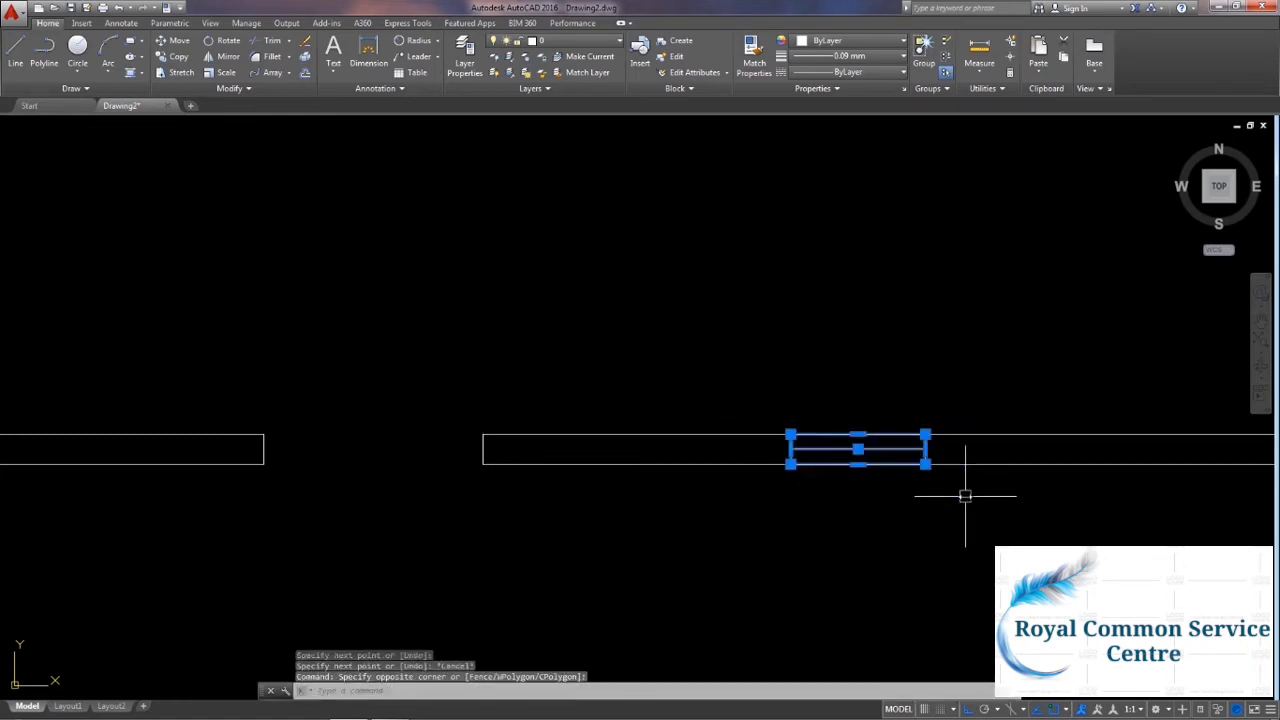
text(m)
key(Return)
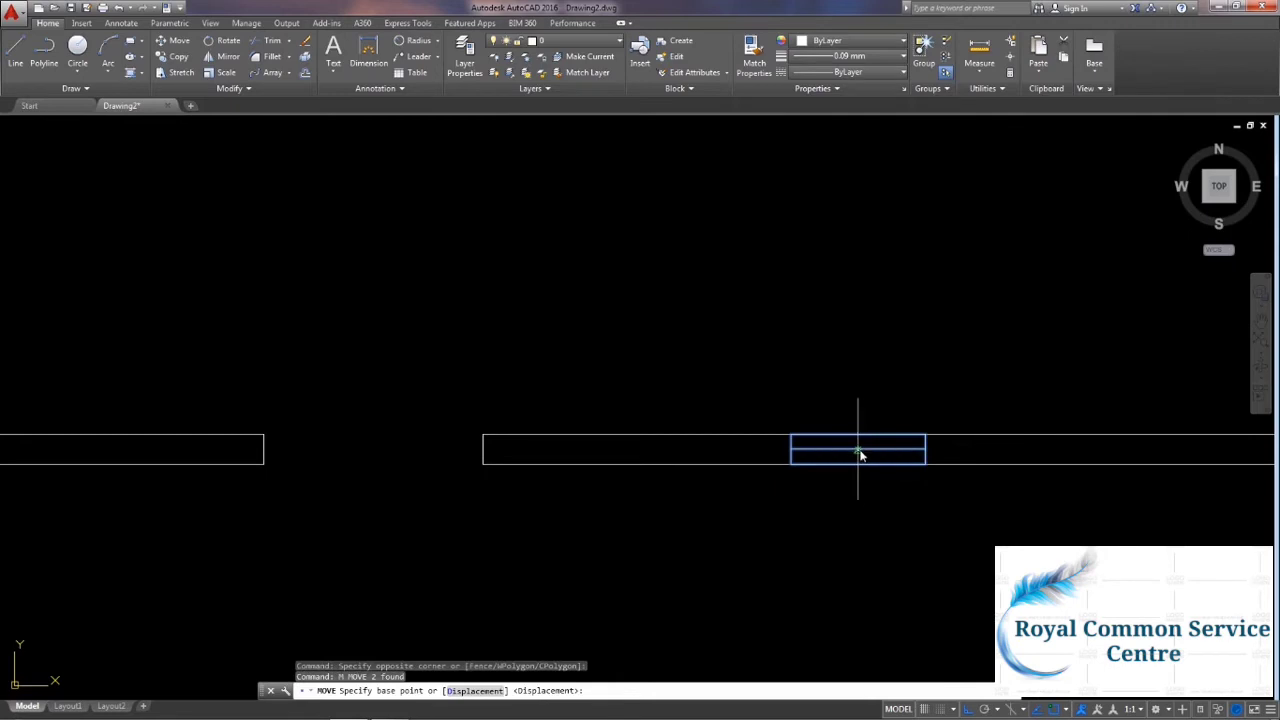
click(859, 452)
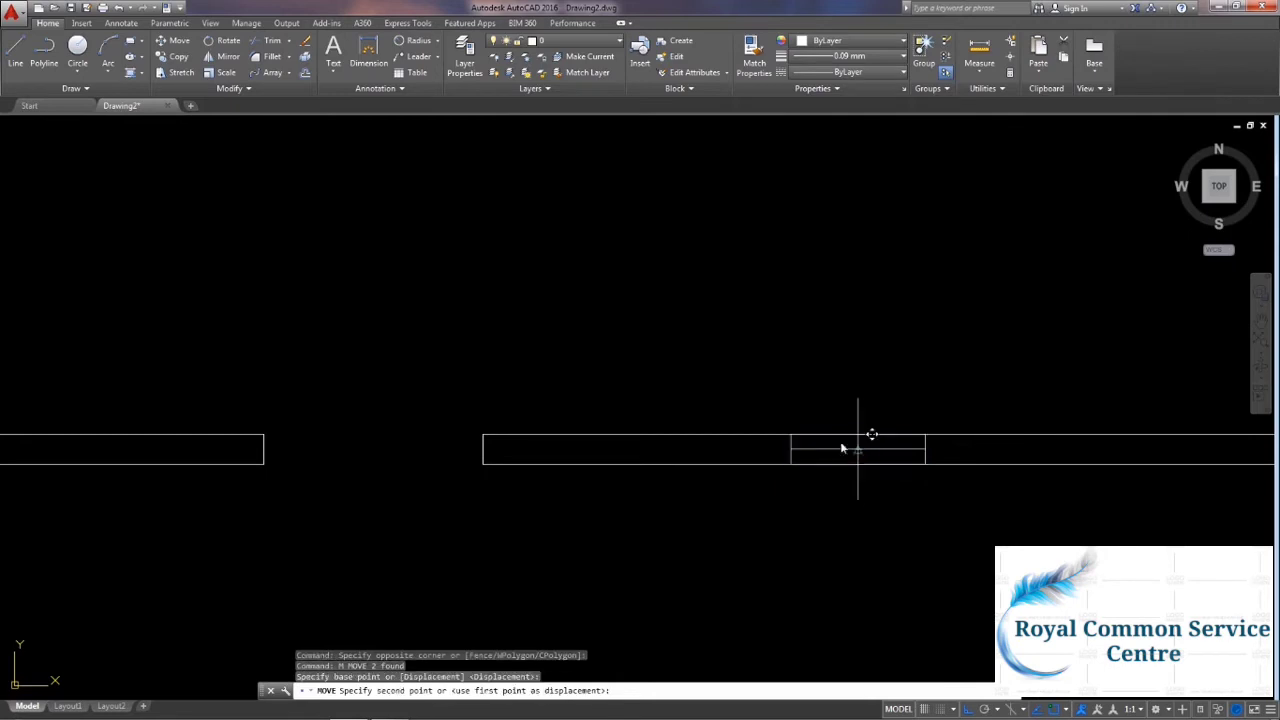
key(F8)
click(482, 234)
key(Escape)
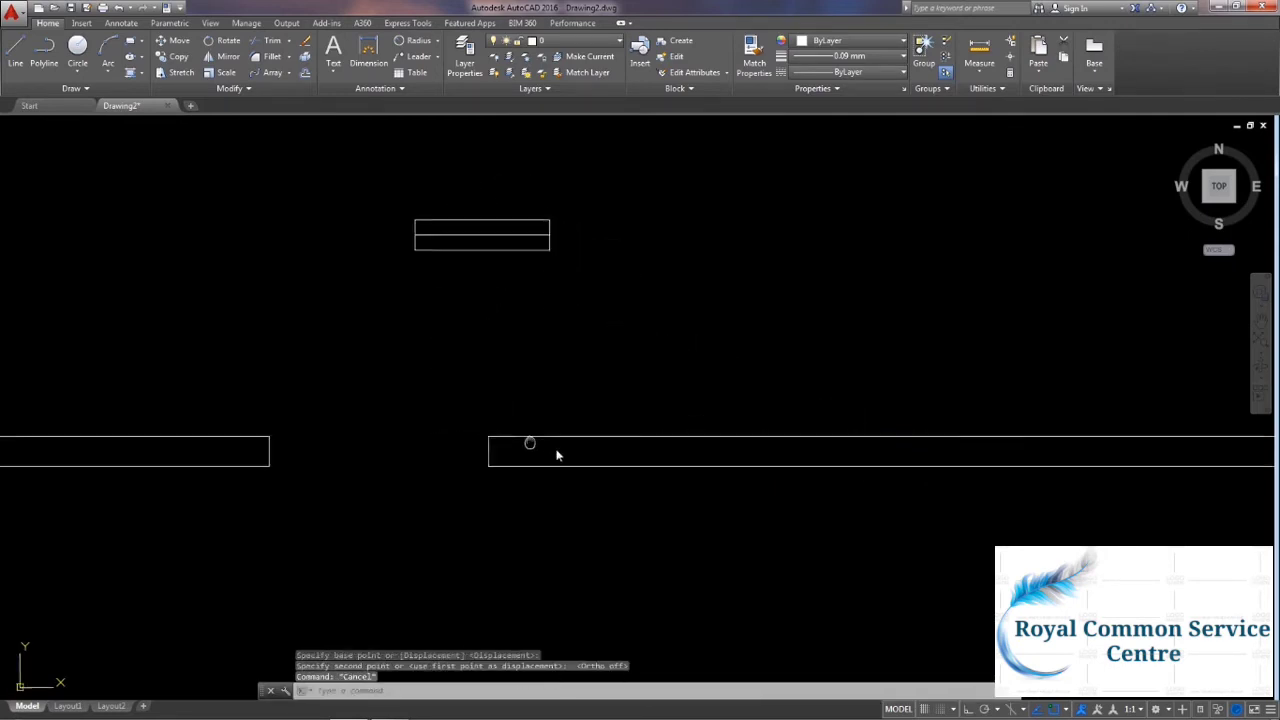
middle_drag(557, 455, 646, 477)
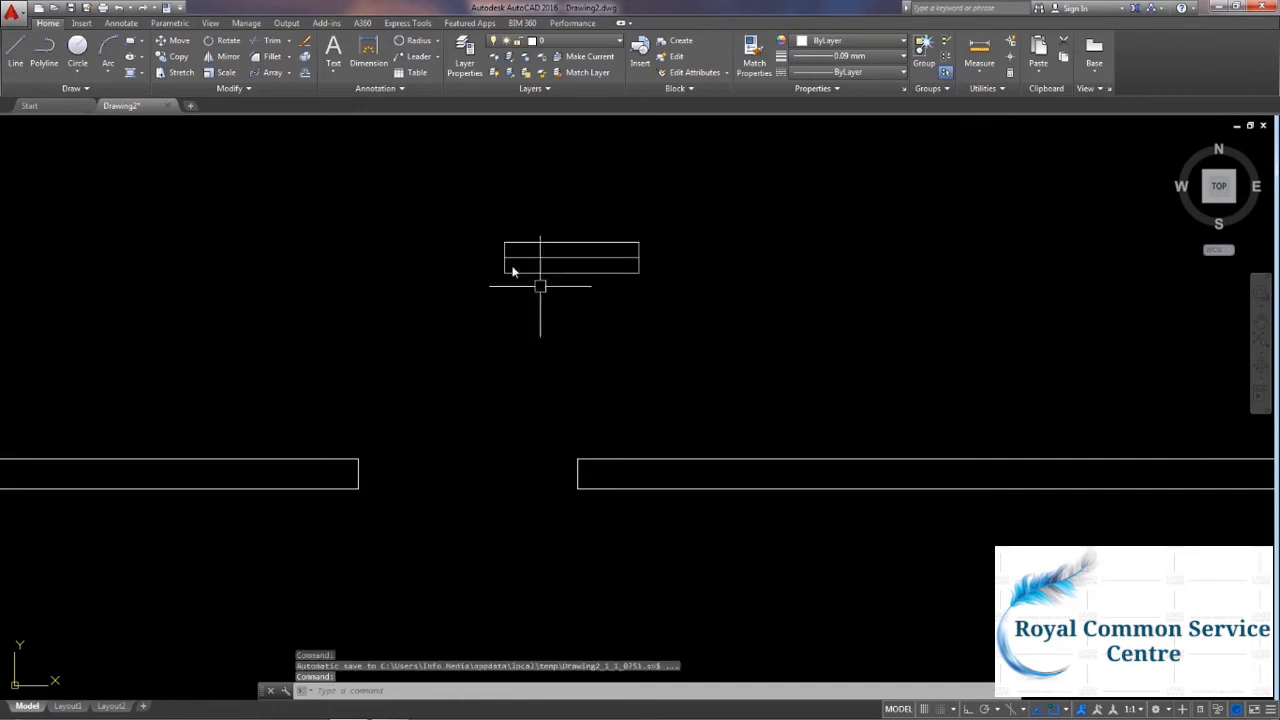
middle_drag(527, 434, 556, 430)
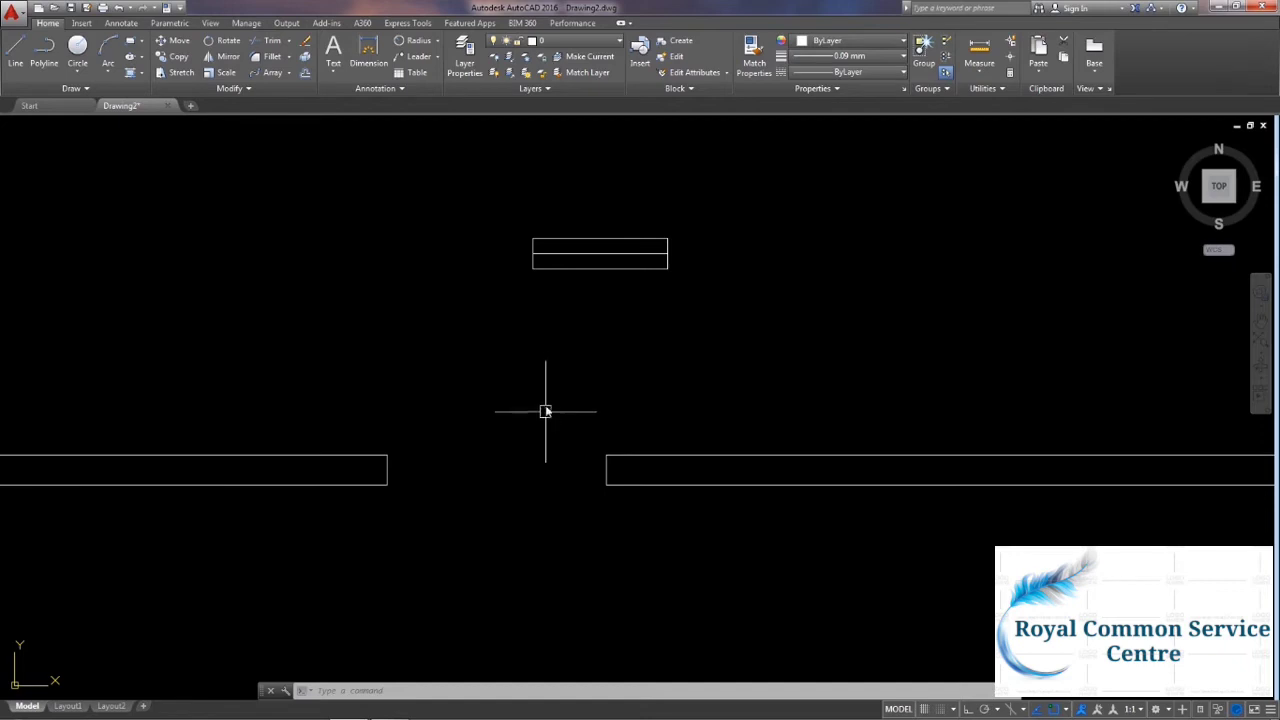
Start Align from the expanded Modify panel and select the small split rectangle.
click(224, 89)
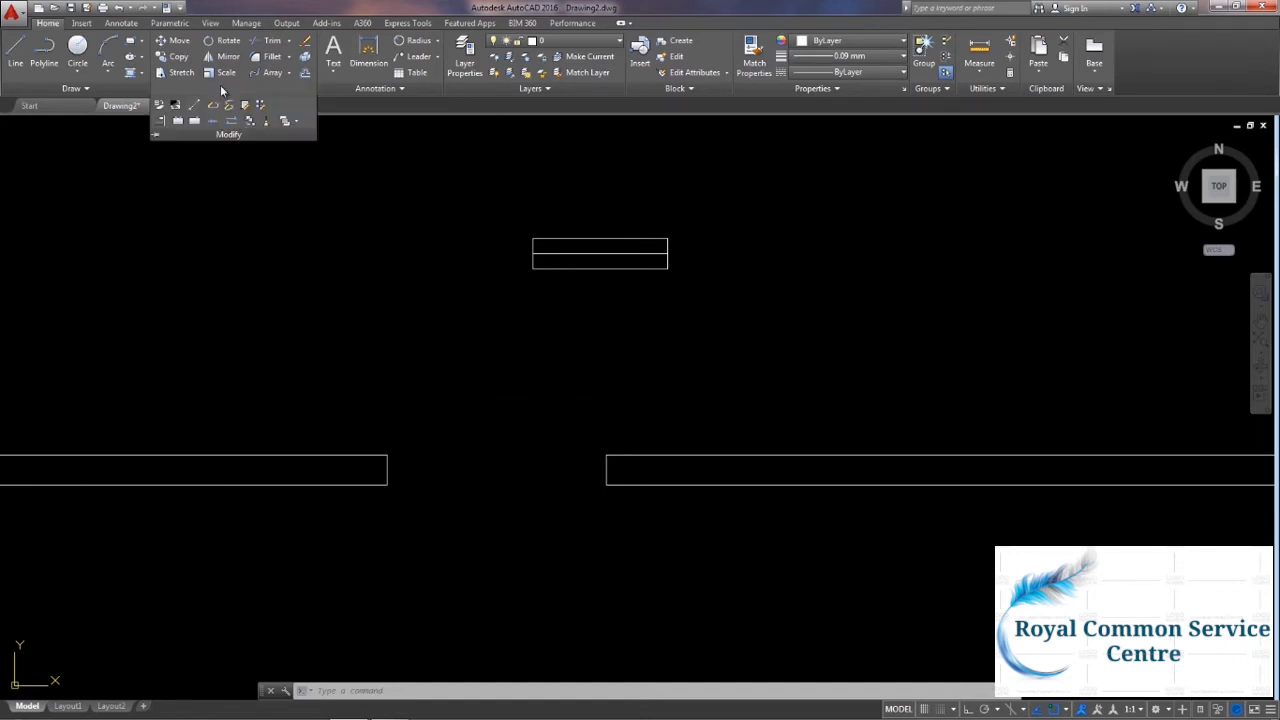
click(166, 122)
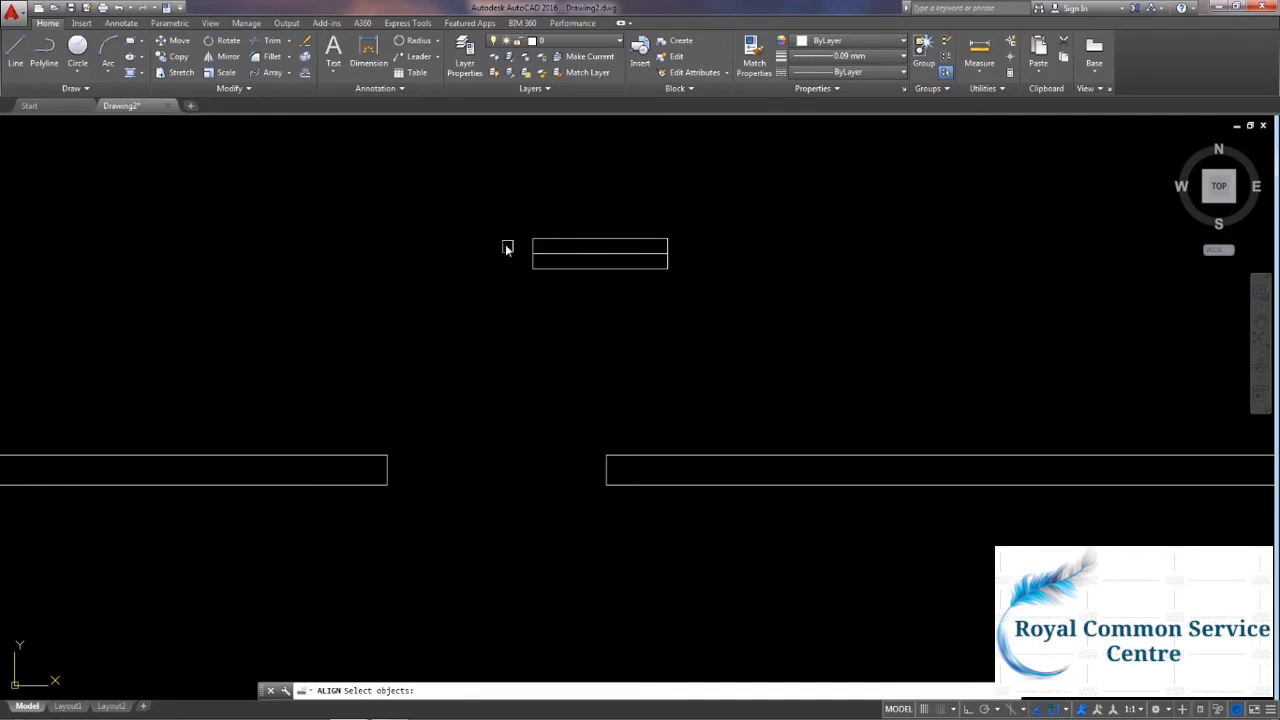
click(474, 218)
click(724, 306)
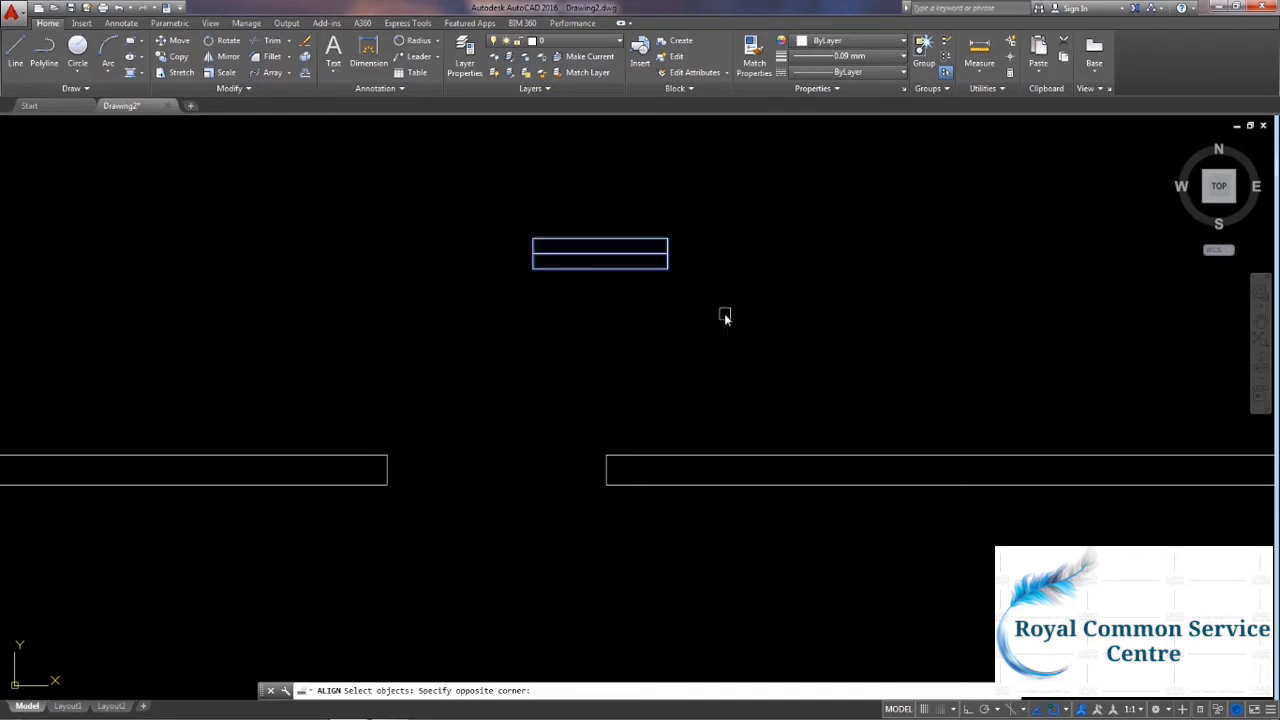
key(Return)
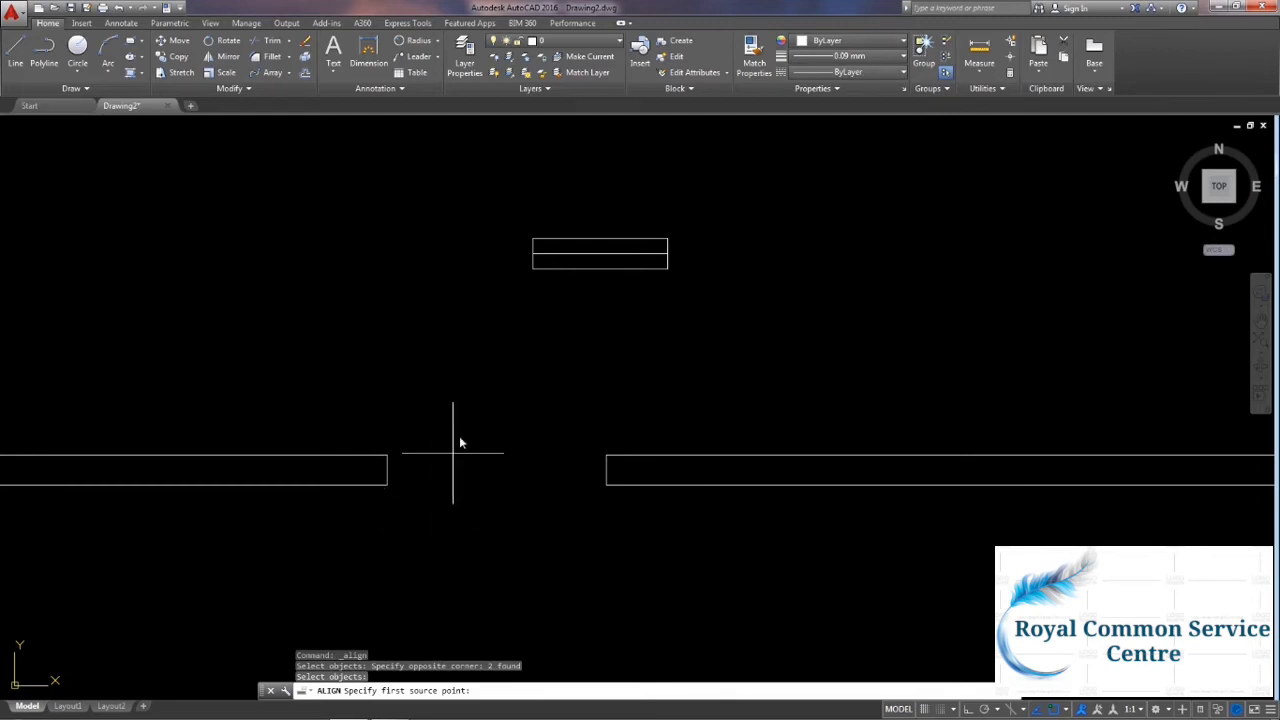
Match its two corners to the bars' inner ends and scale it to fill the gap.
click(533, 254)
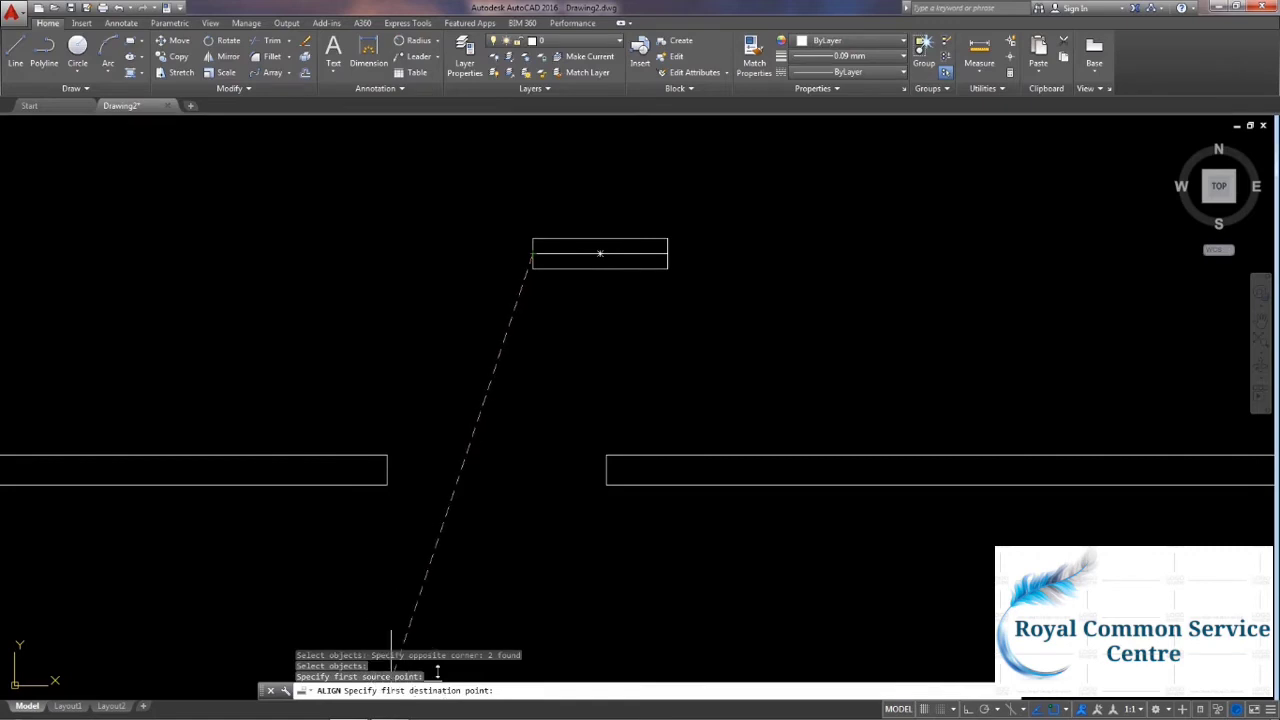
click(386, 469)
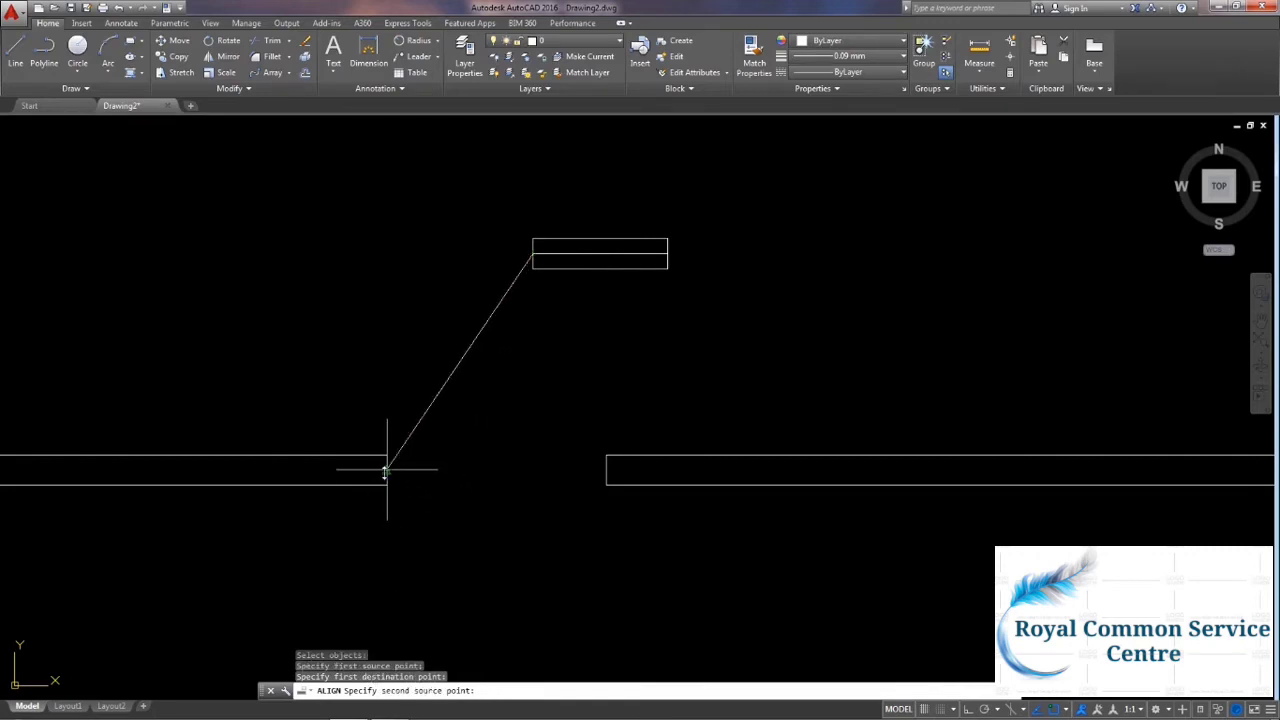
click(666, 265)
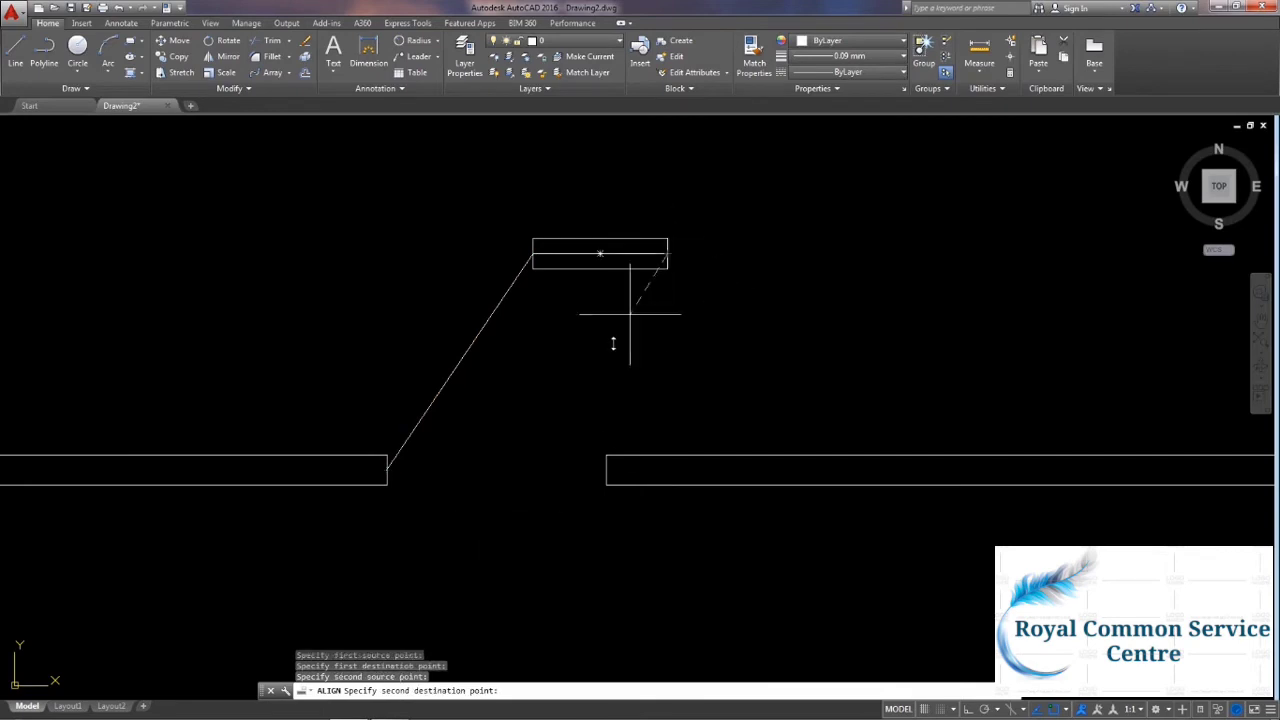
click(605, 467)
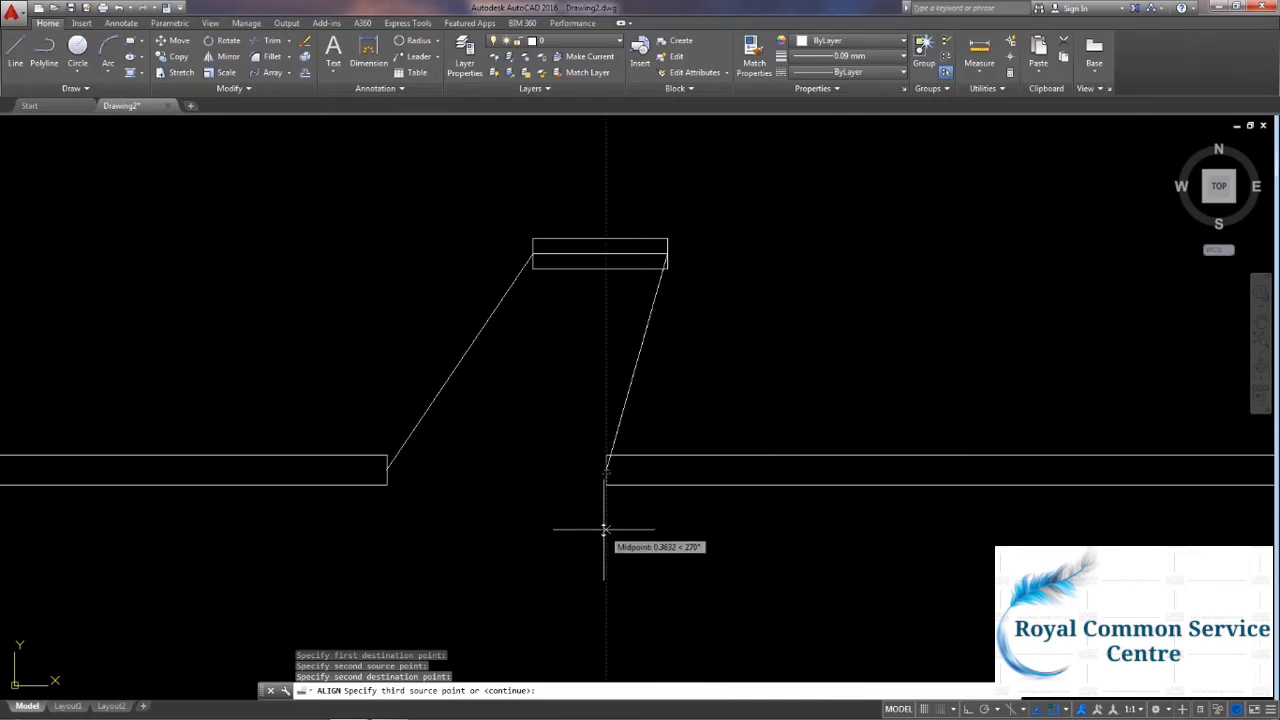
key(Return)
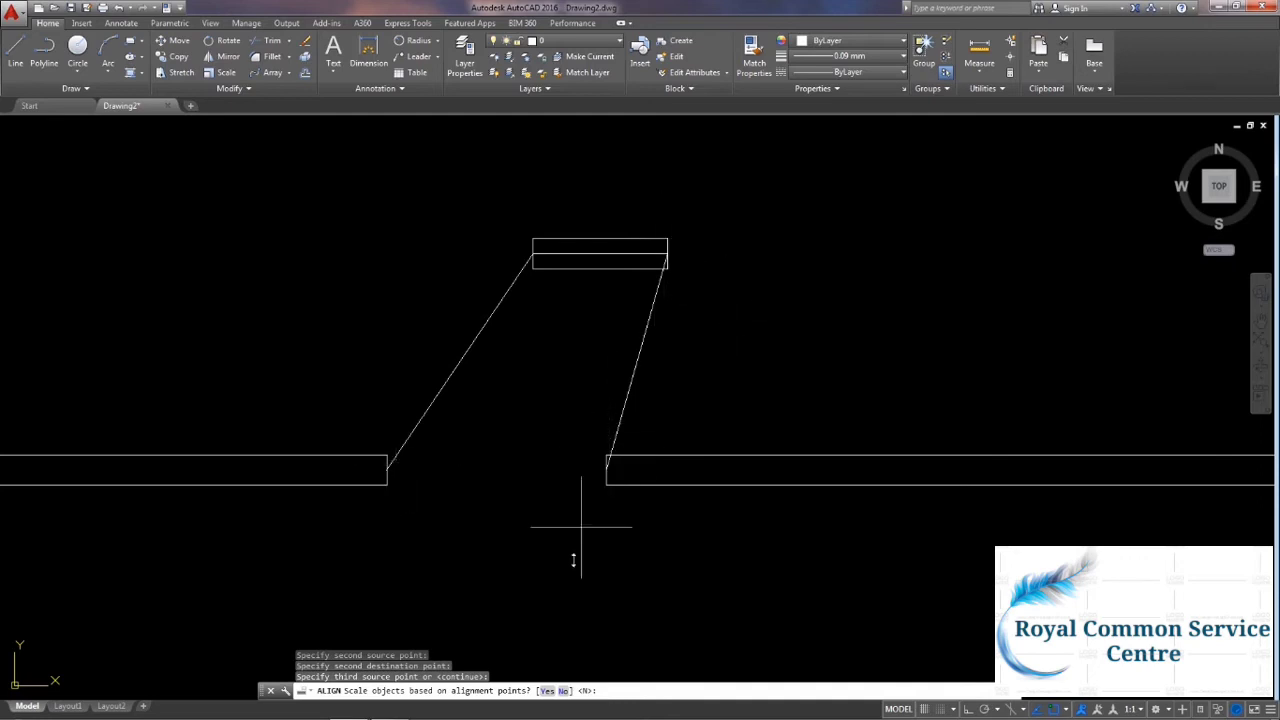
click(546, 690)
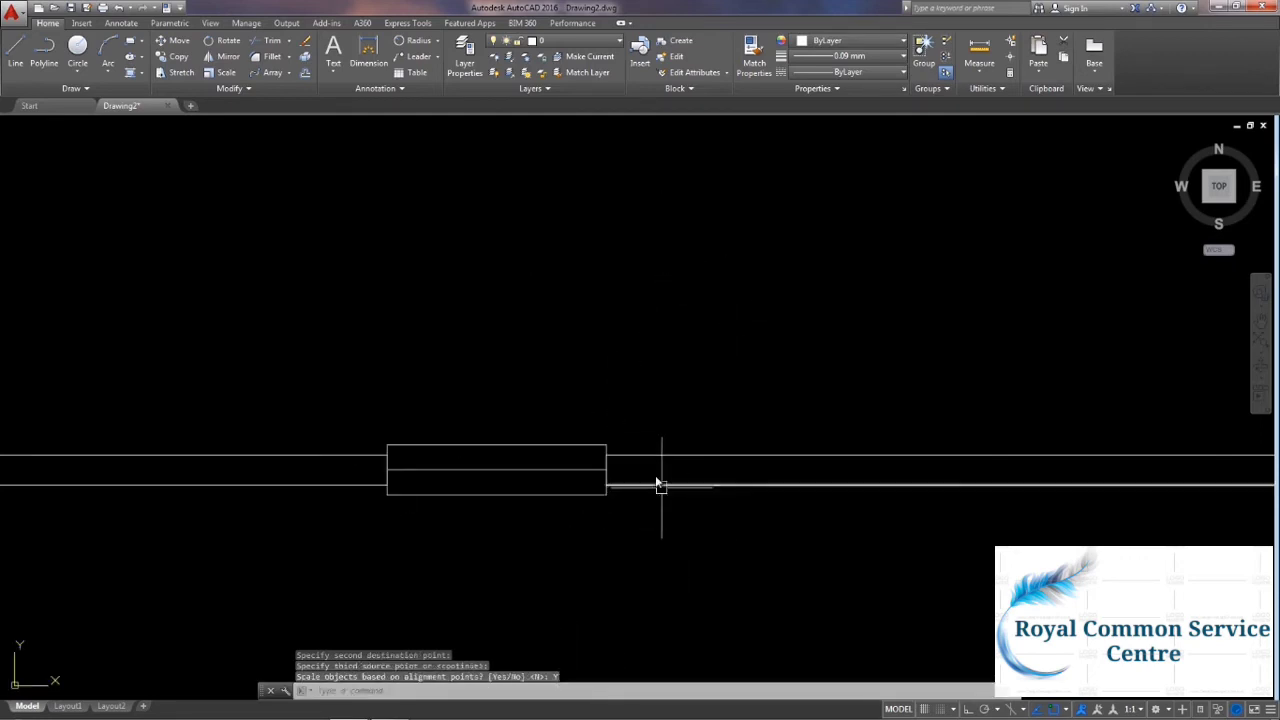
middle_drag(660, 486, 677, 409)
scroll(656, 451, down, 3)
middle_drag(648, 466, 634, 551)
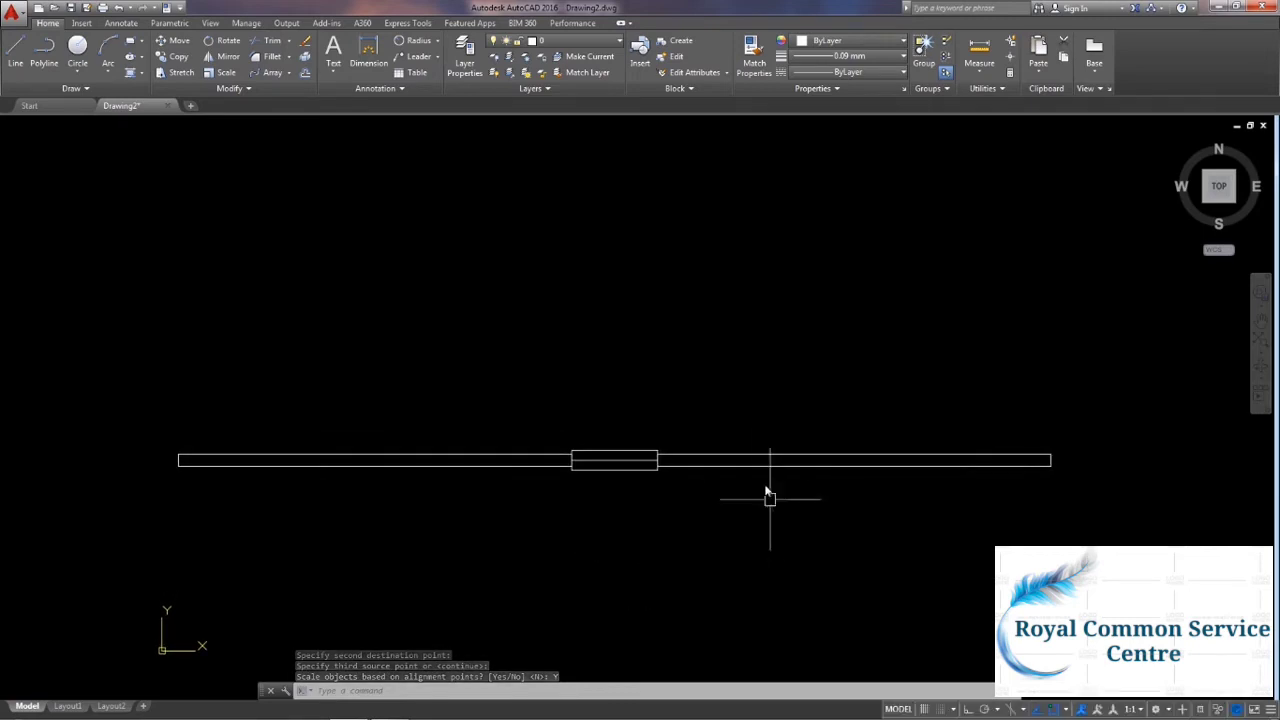
scroll(663, 480, up, 3)
Window-select the left and right bar segments.
middle_drag(663, 480, 587, 506)
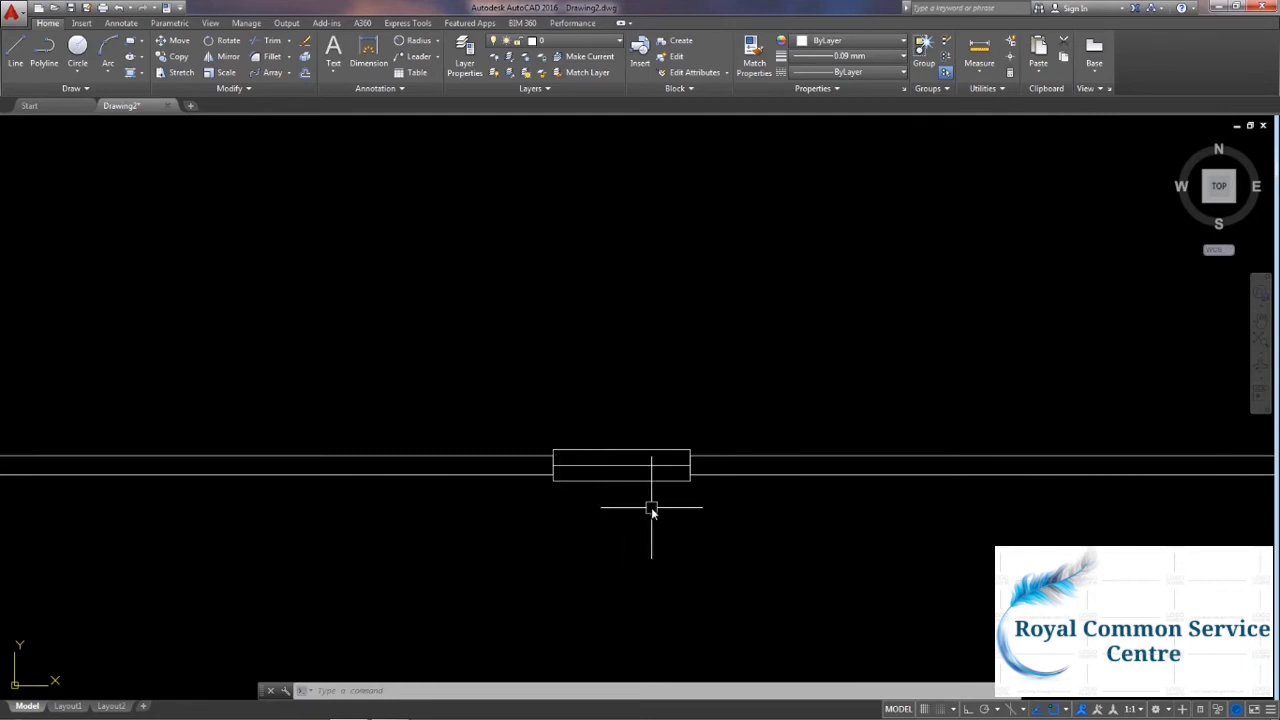
scroll(443, 470, down, 2)
key(Escape)
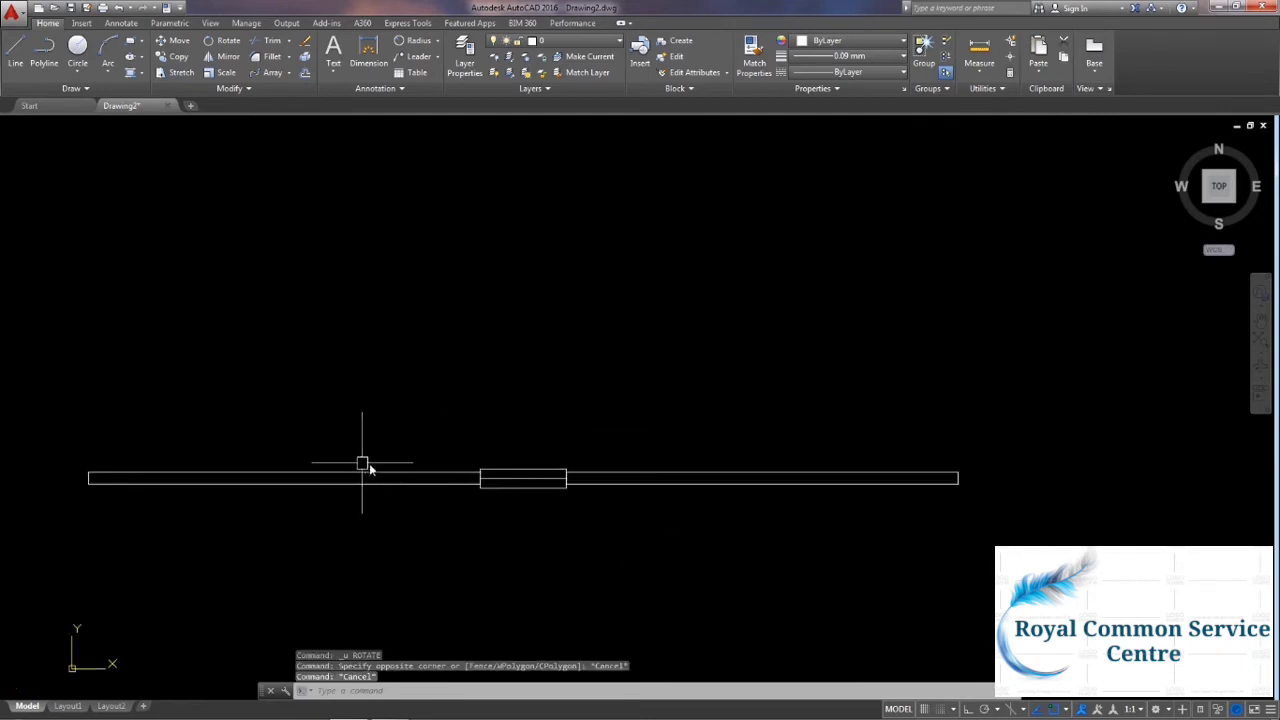
click(66, 443)
click(540, 523)
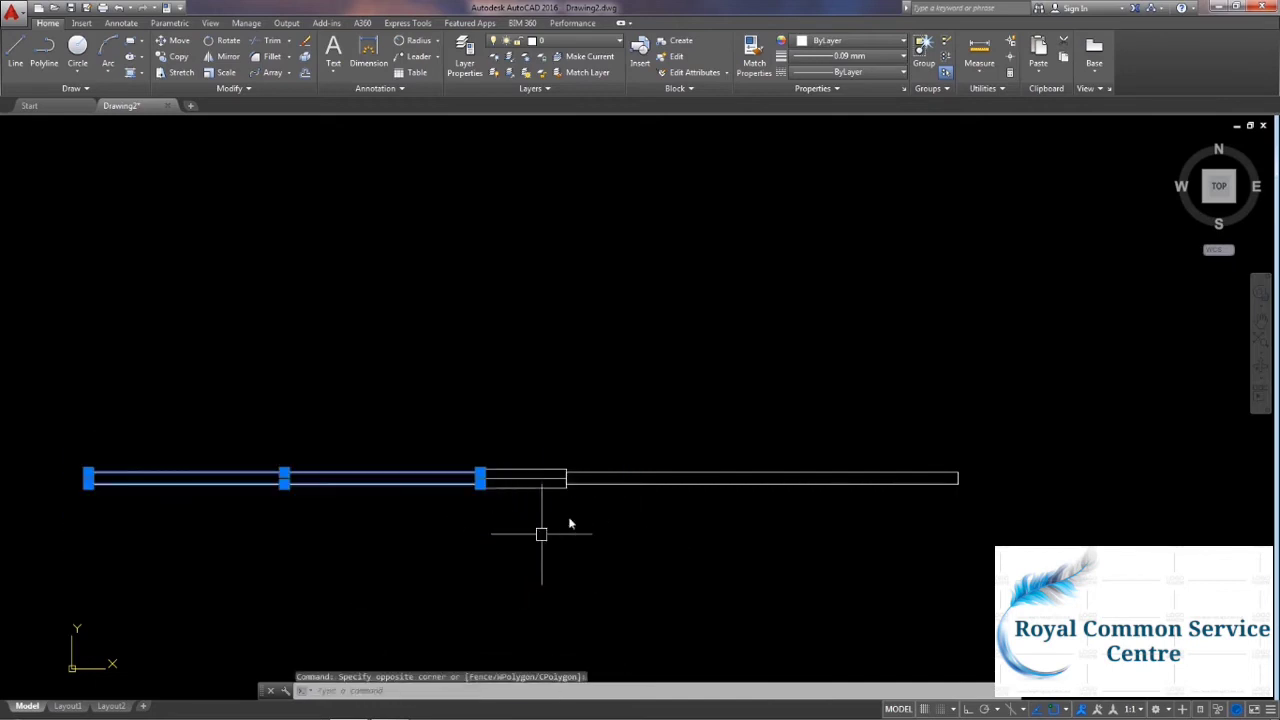
click(535, 443)
click(996, 520)
Rotate the selected bars upward into a diagonal, pivoting at the bar's left end.
text(f)
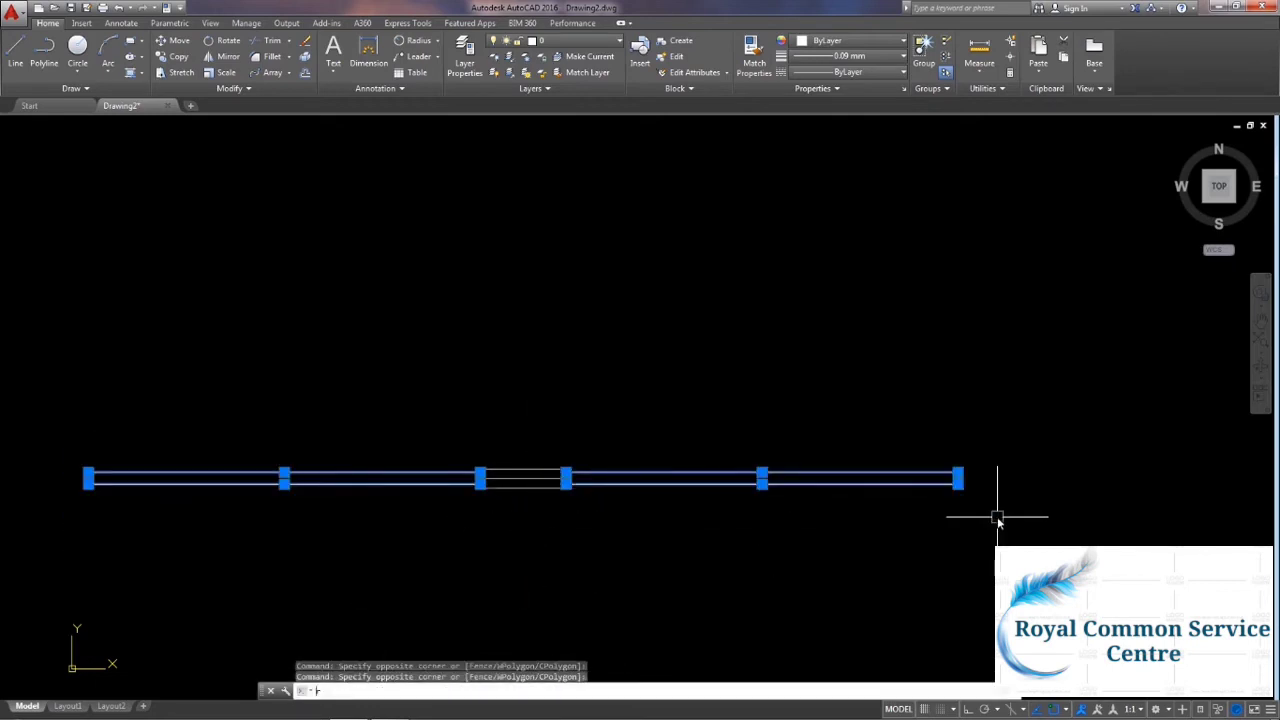
text(o)
key(Return)
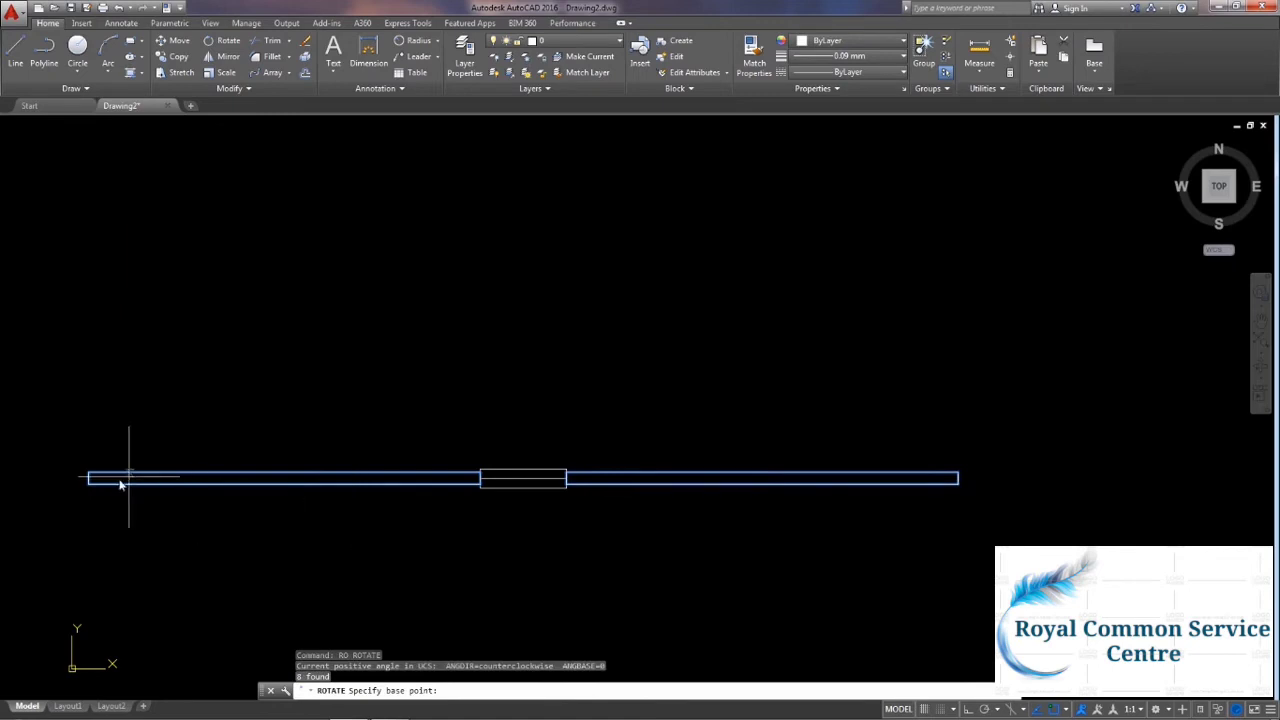
click(90, 482)
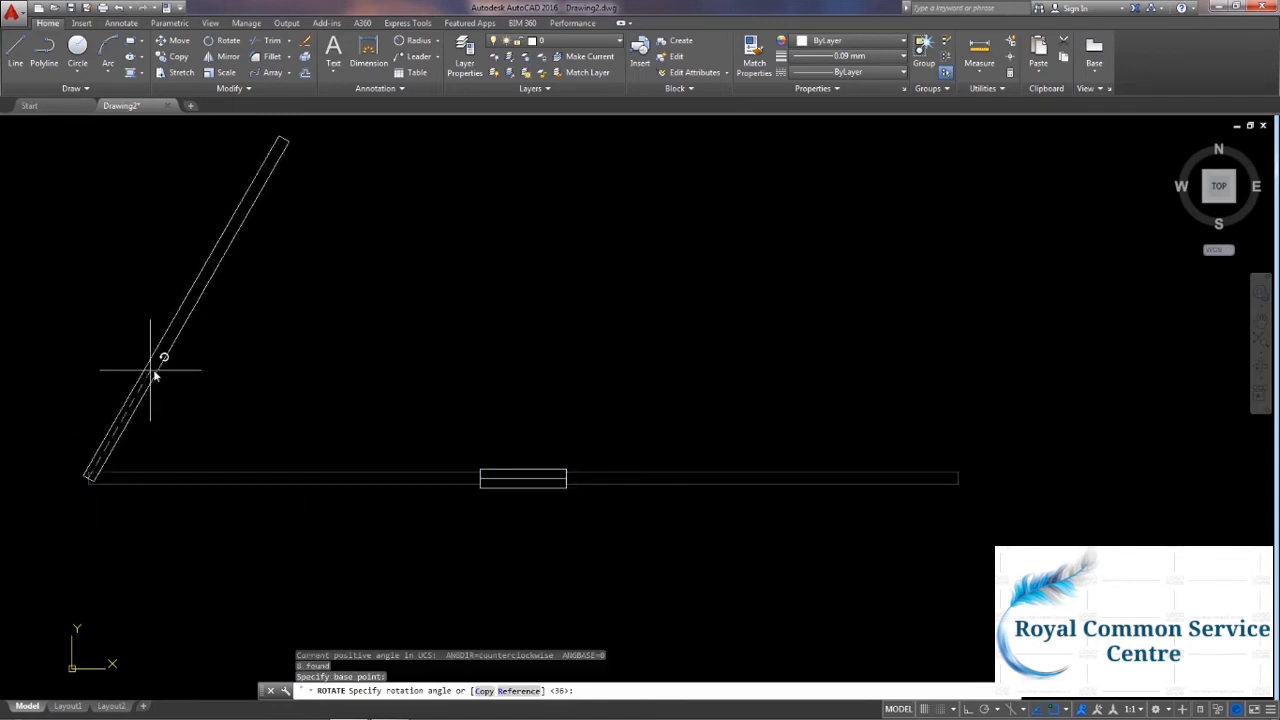
click(258, 383)
middle_drag(457, 457, 484, 552)
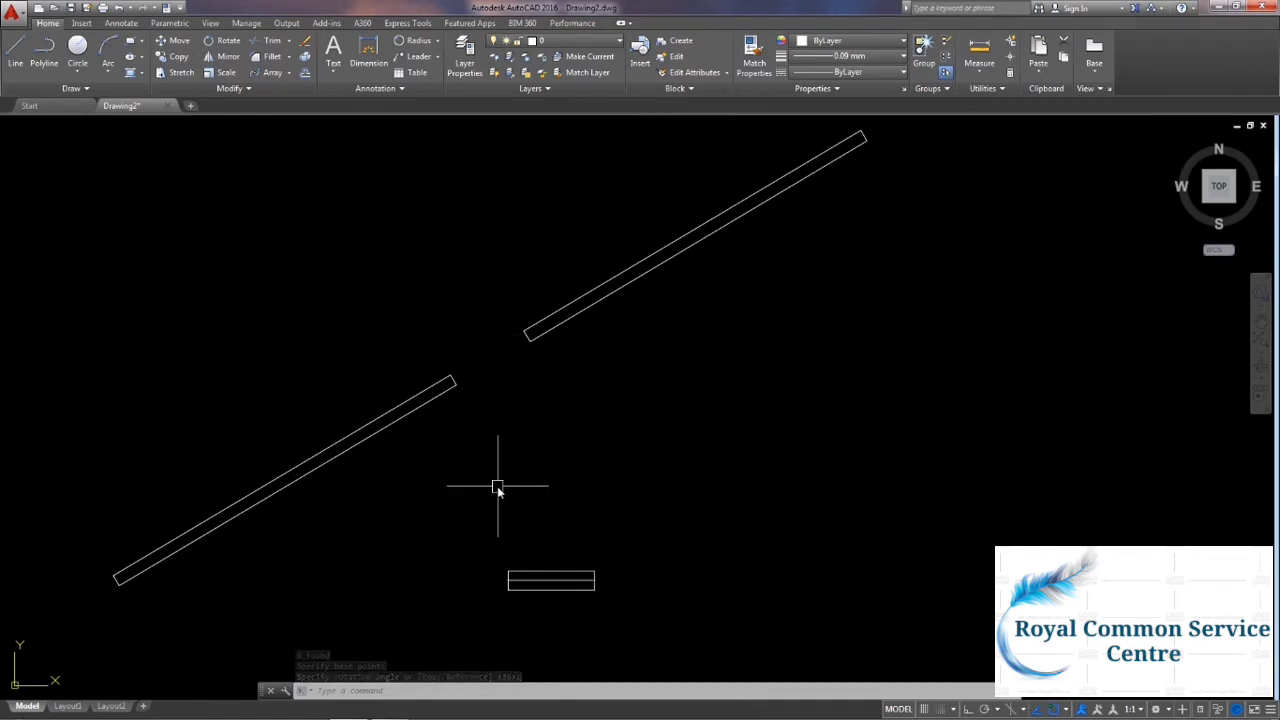
text(al)
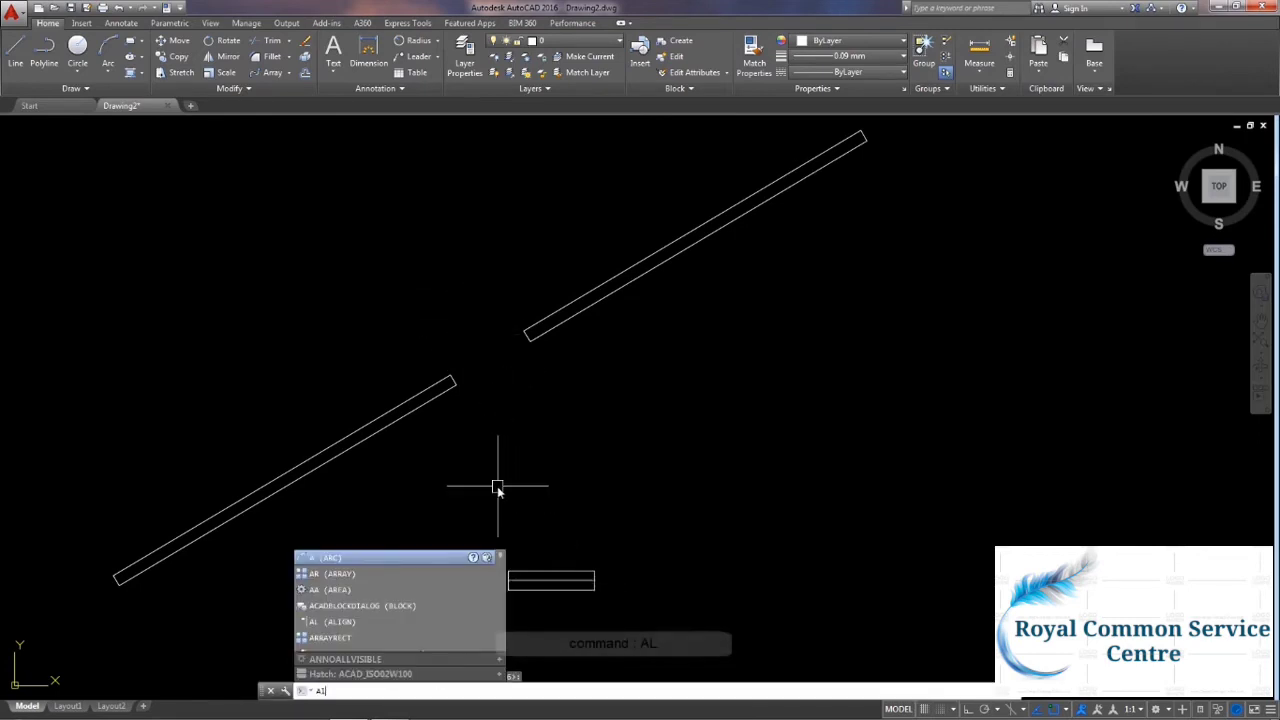
key(Return)
click(456, 552)
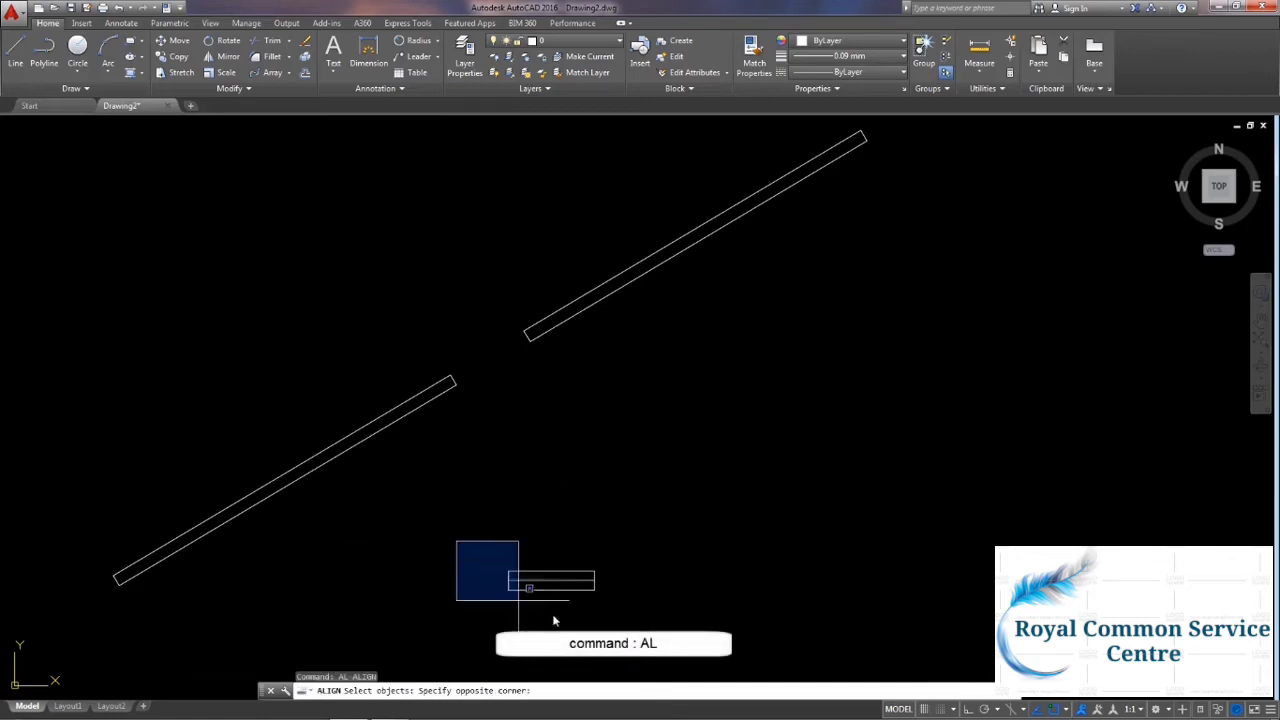
click(642, 622)
key(Return)
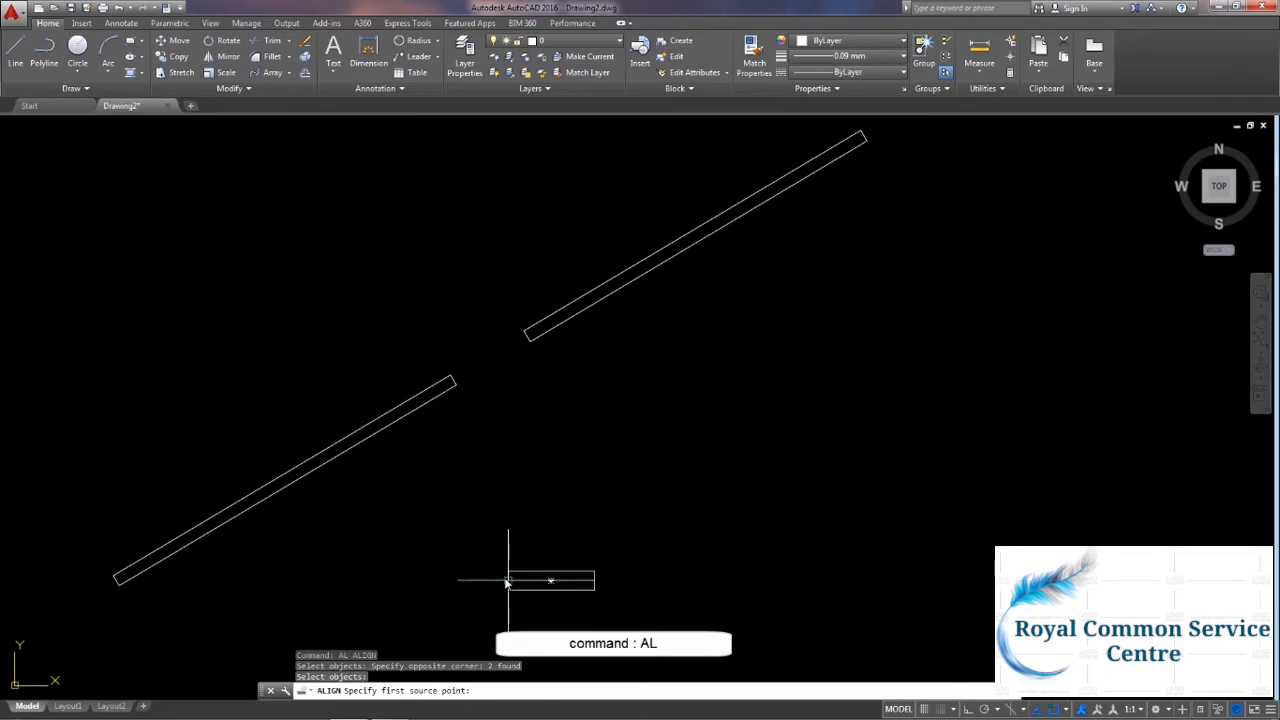
click(508, 581)
scroll(465, 438, up, 5)
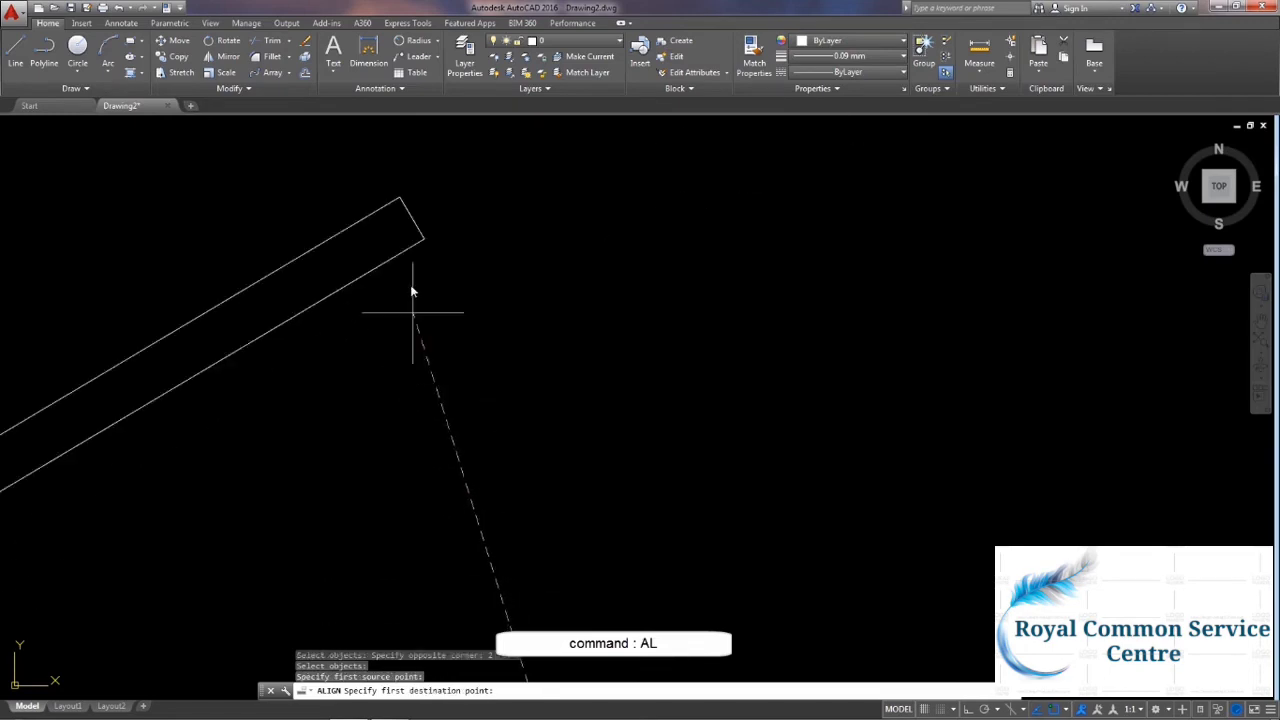
click(418, 232)
scroll(528, 372, down, 5)
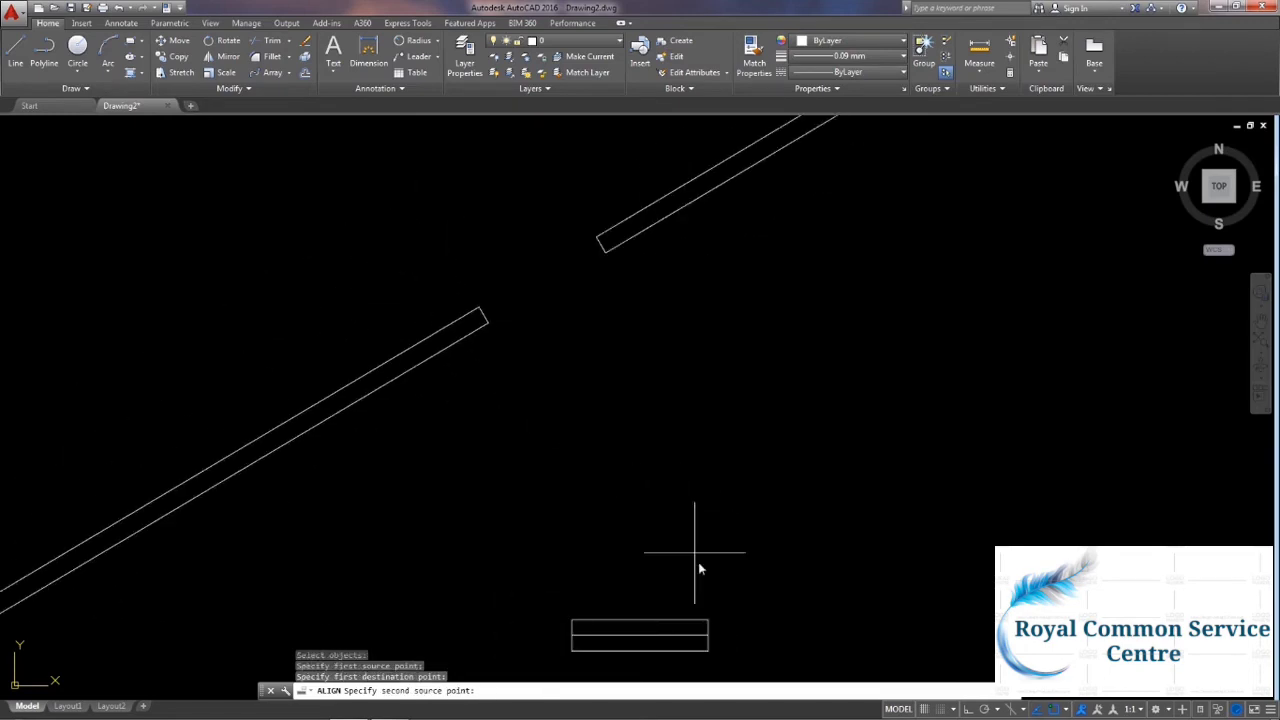
click(708, 637)
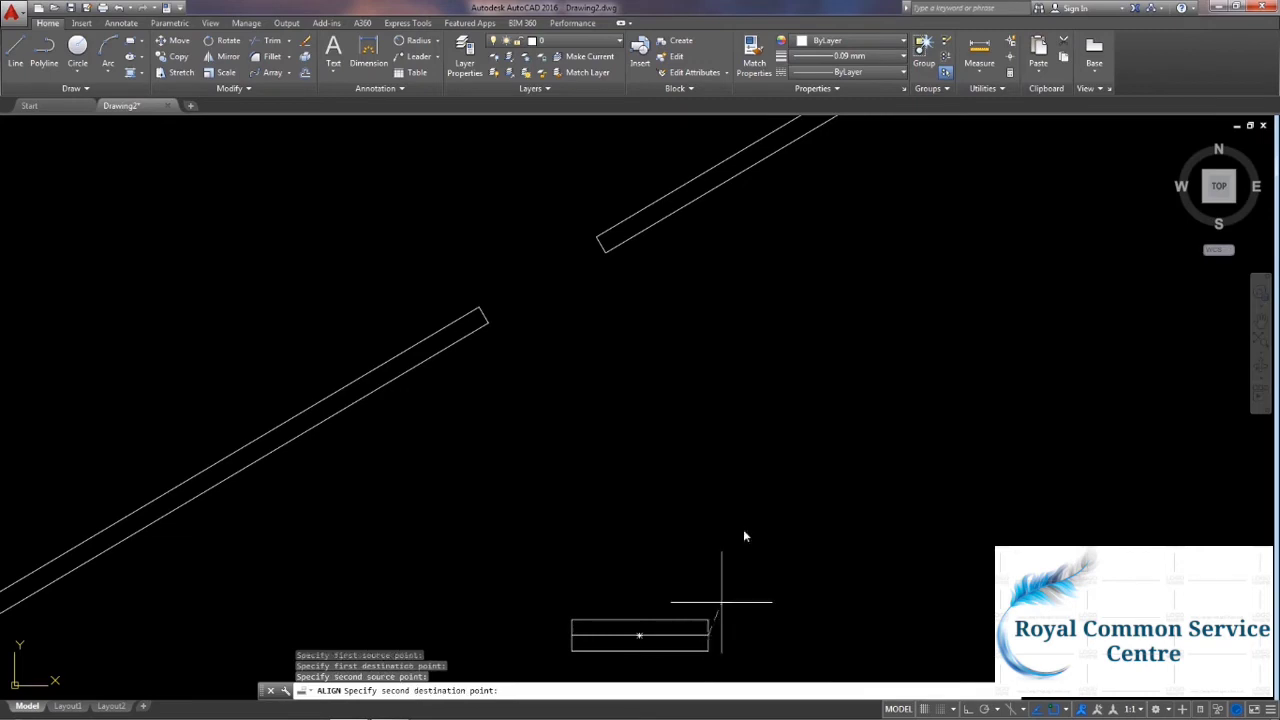
click(600, 244)
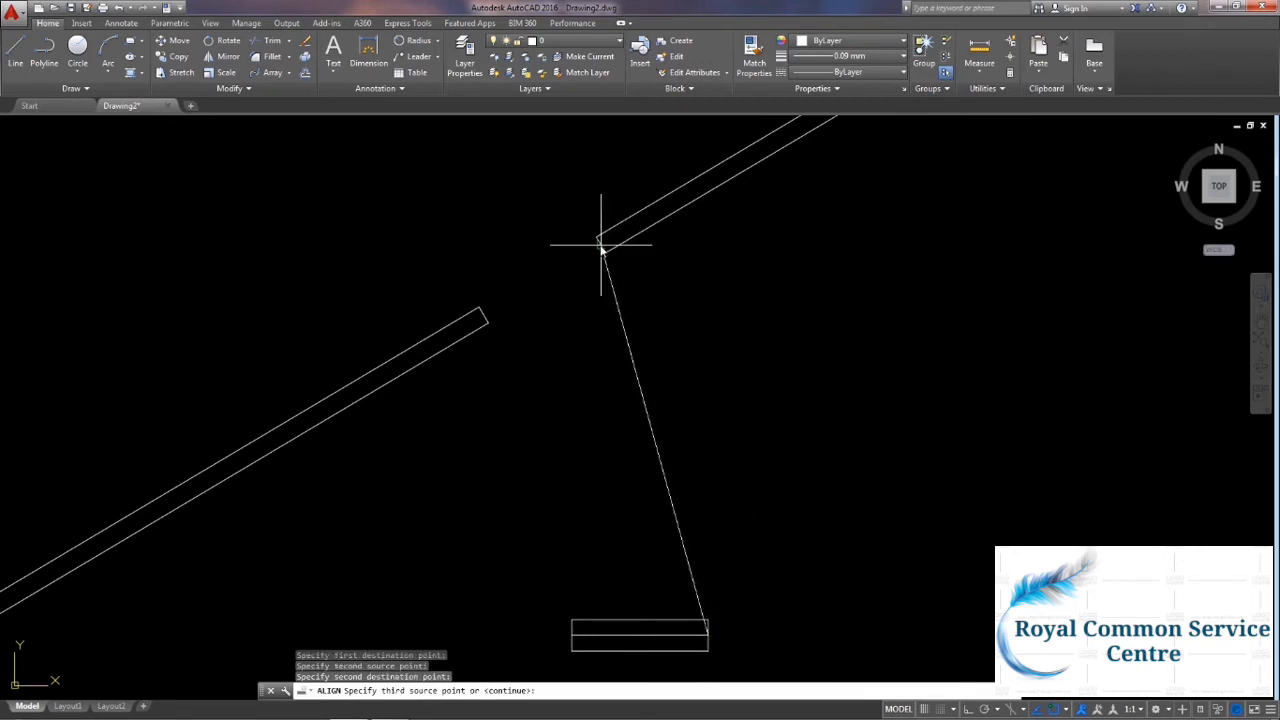
key(Return)
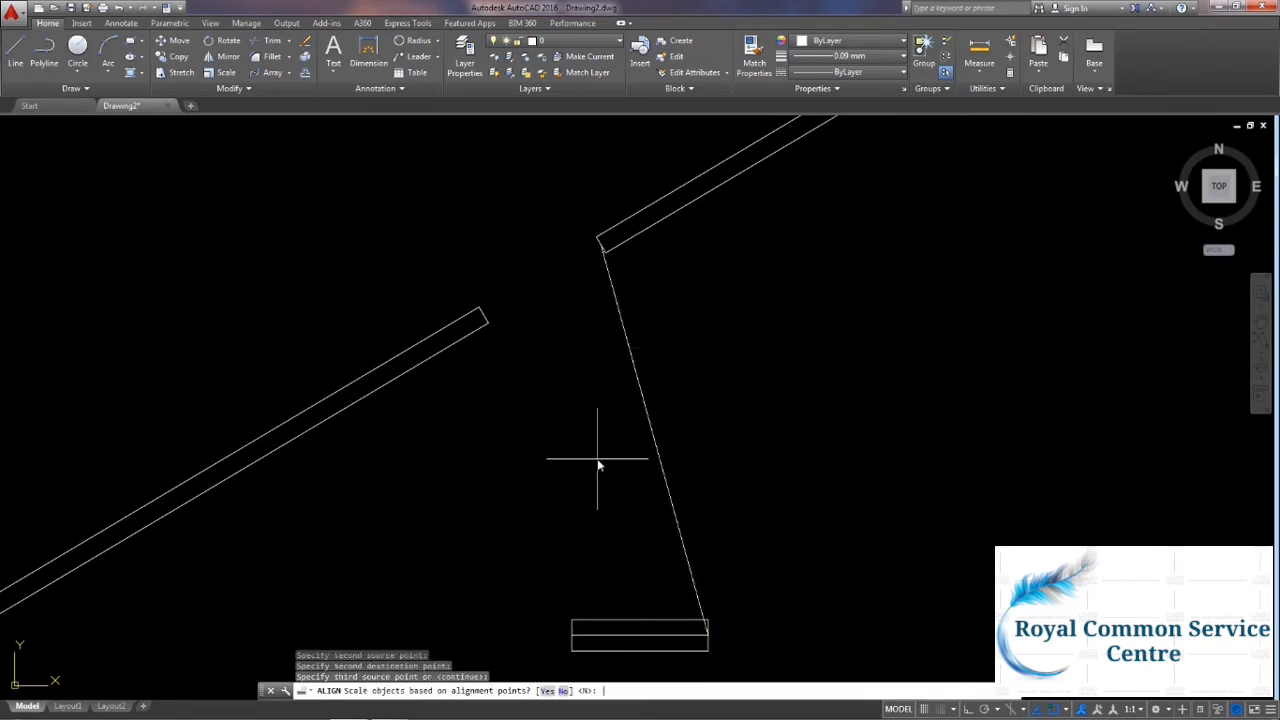
click(552, 690)
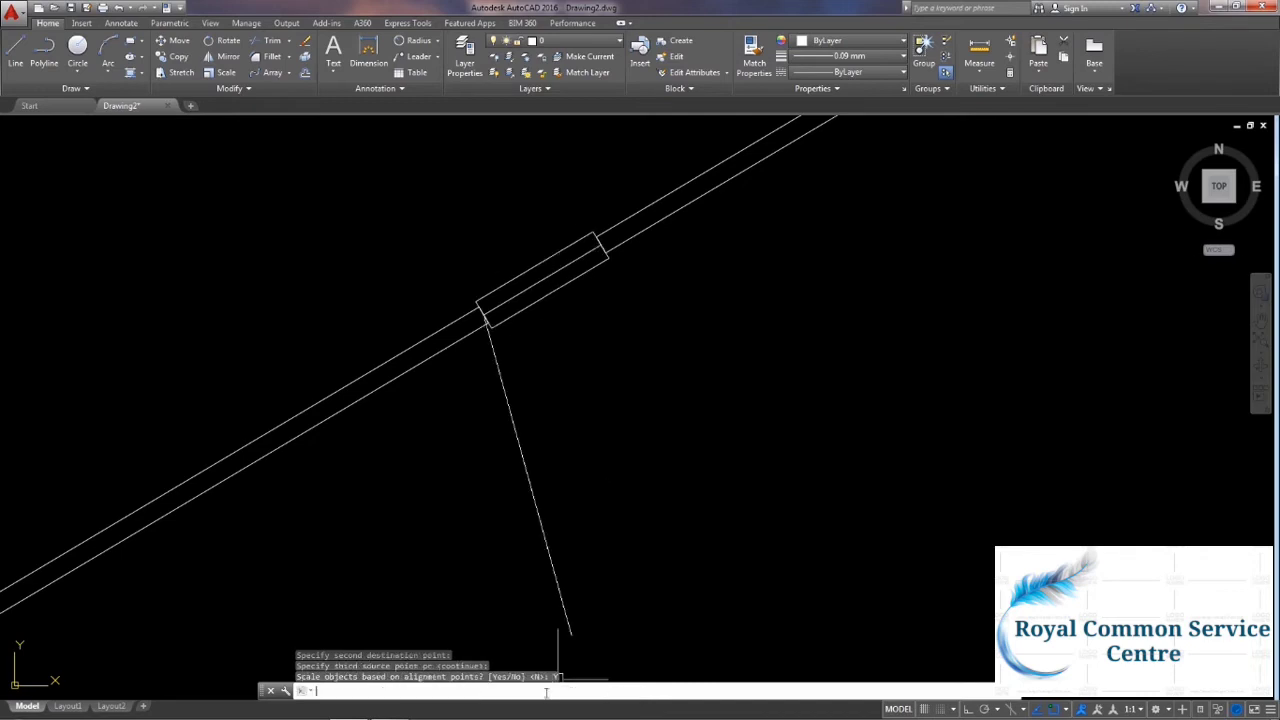
scroll(640, 537, up, 3)
scroll(589, 491, down, 5)
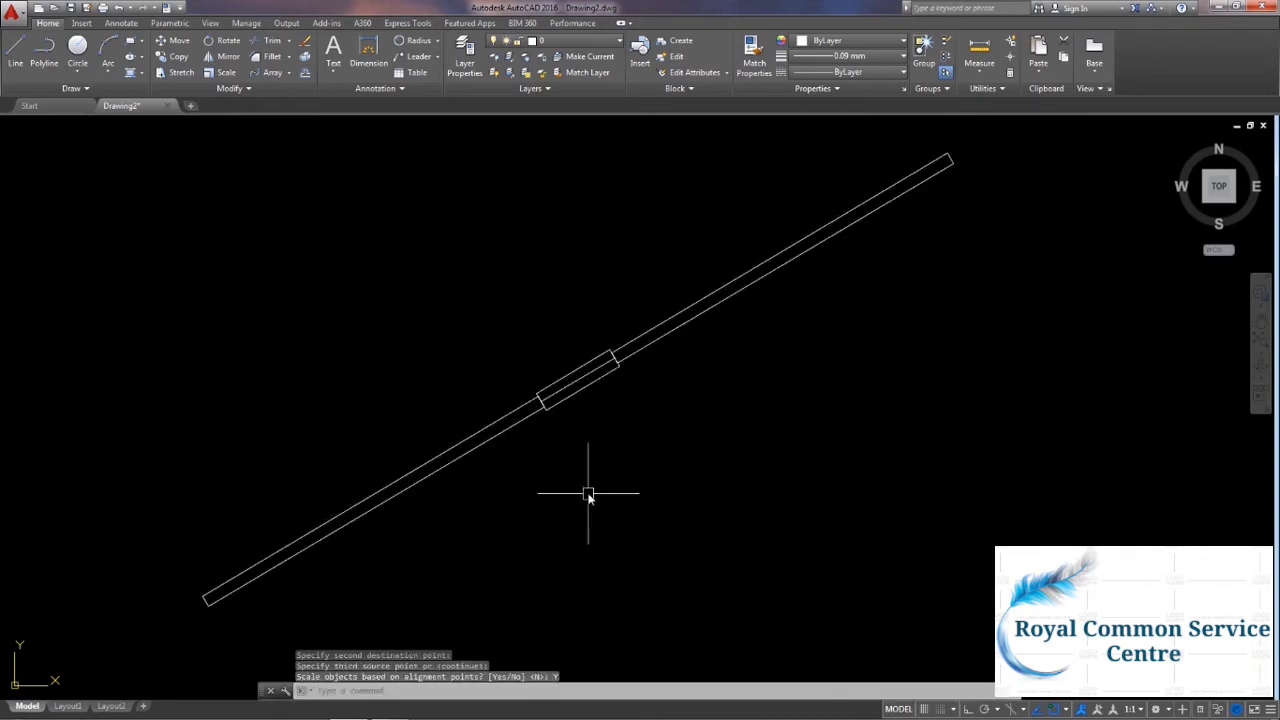
mouse_move(589, 491)
middle_down()
mouse_move(603, 531)
mouse_move(540, 503)
middle_up()
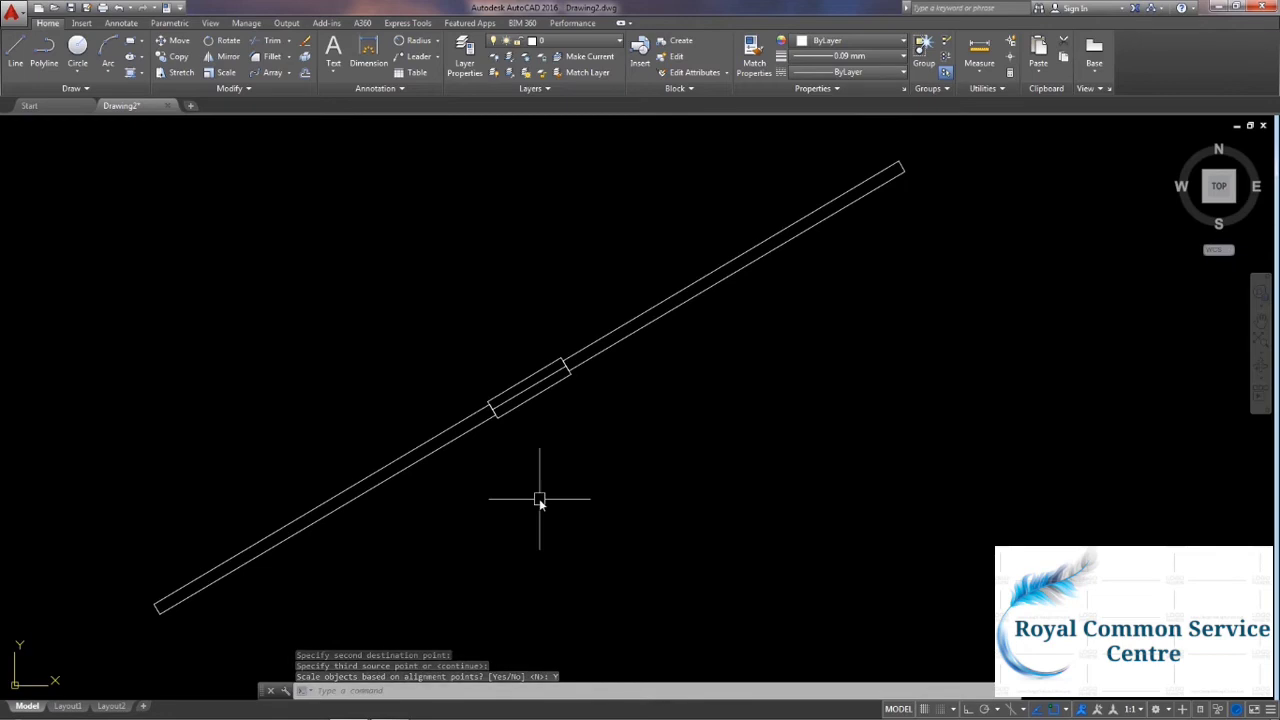
middle_drag(561, 400, 535, 418)
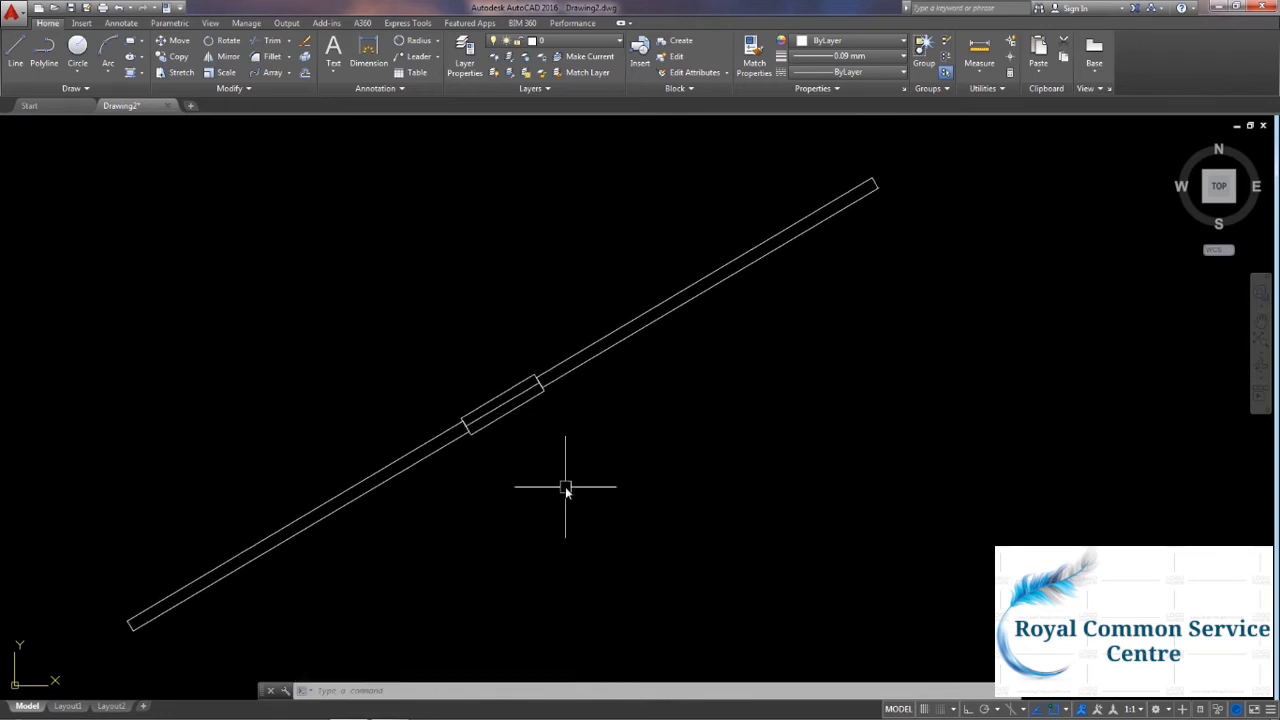
key(ctrl+z)
key(ctrl+z)
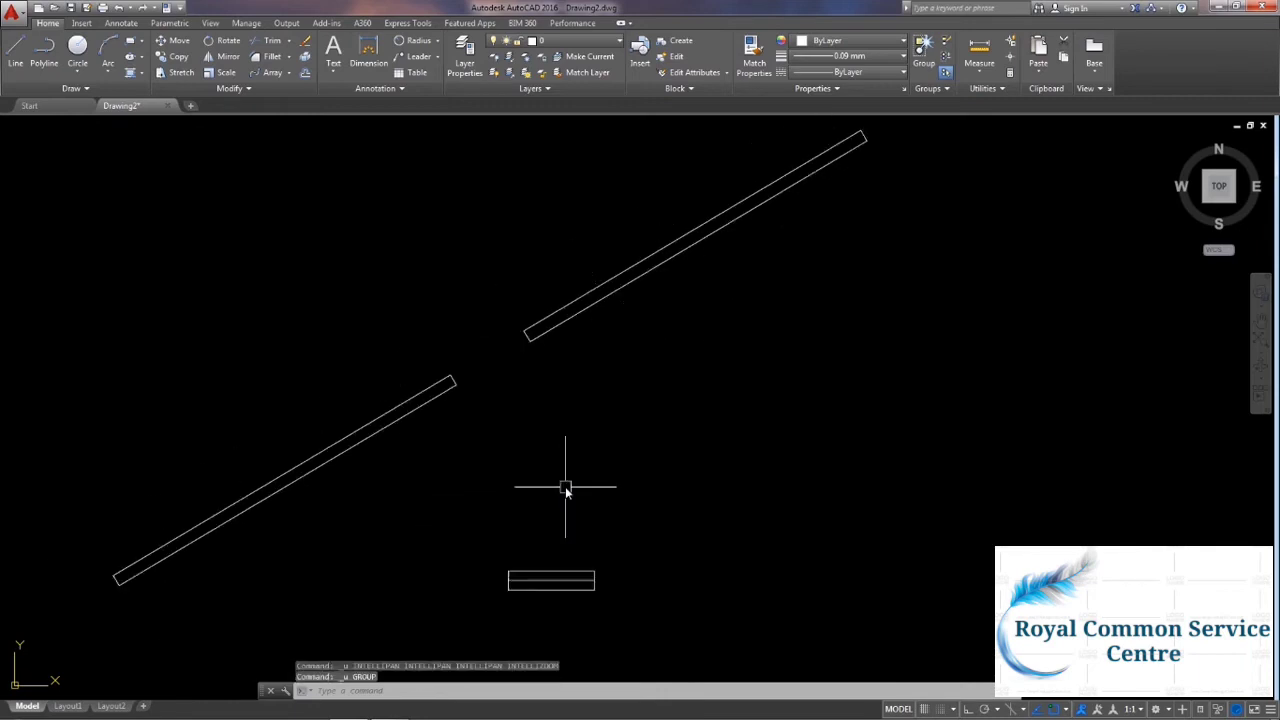
Start ALIGN again and select the small split rectangle.
middle_drag(634, 499, 659, 510)
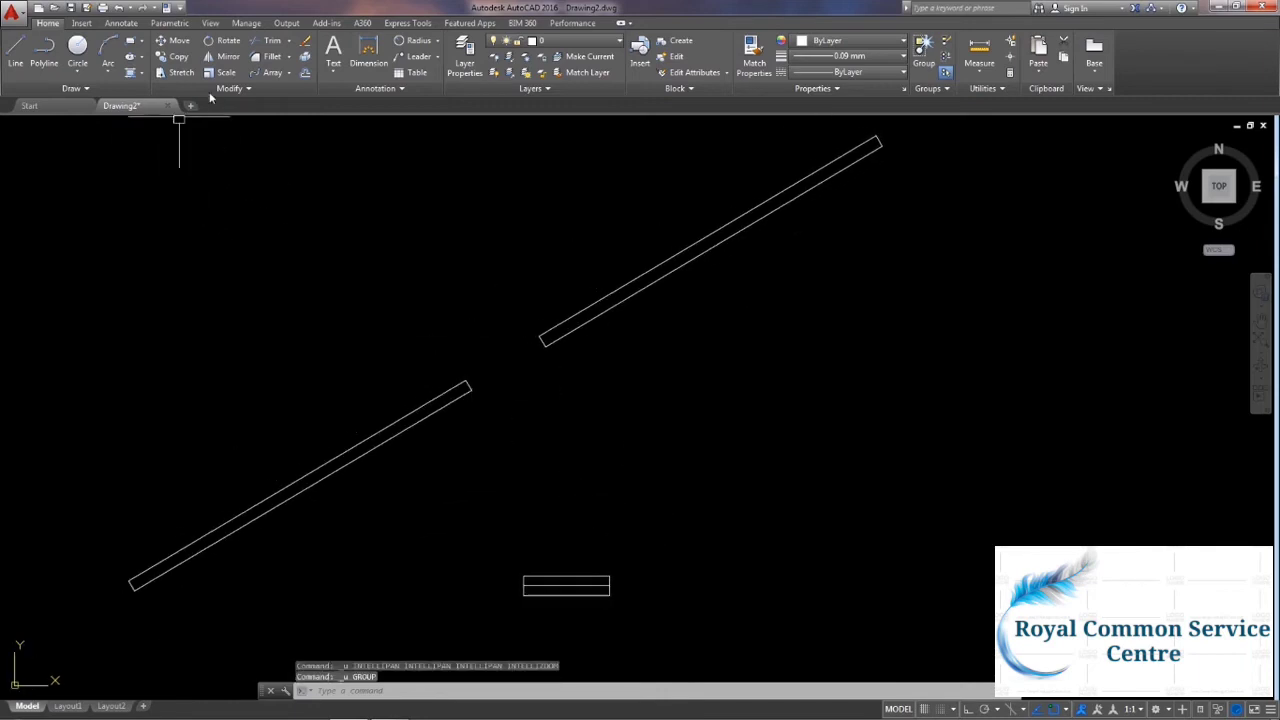
text(al)
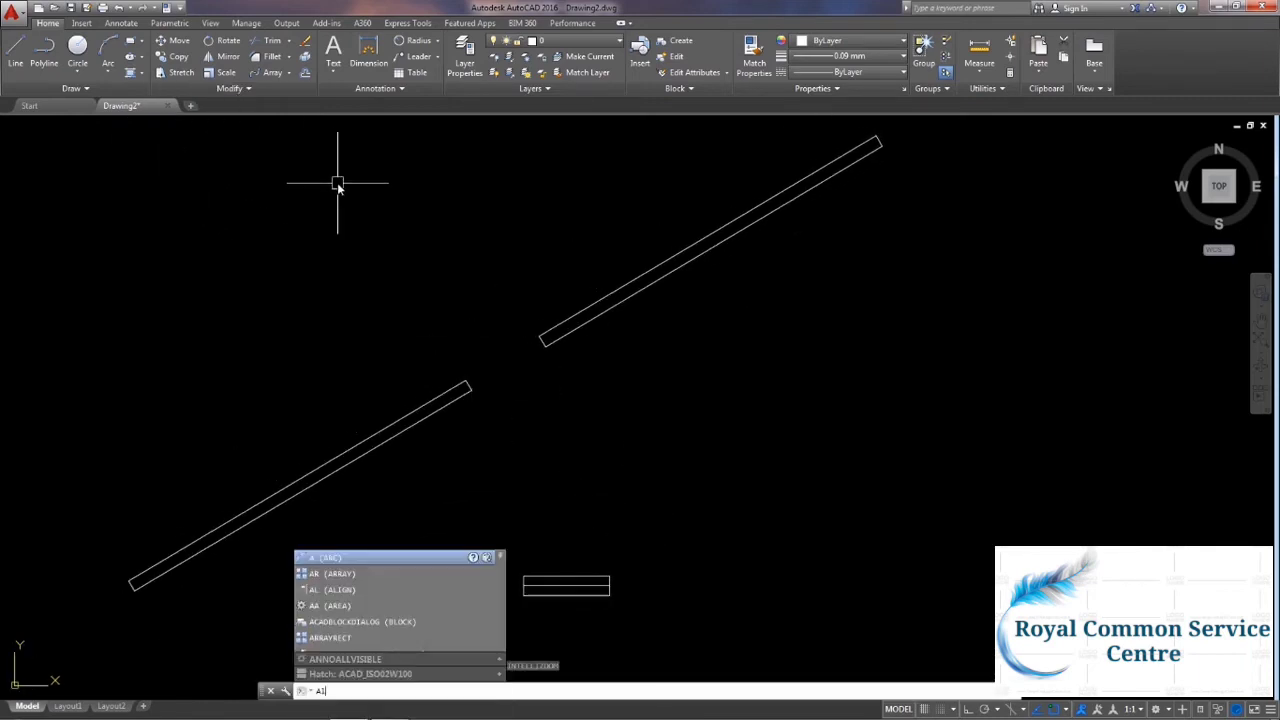
key(Return)
click(472, 552)
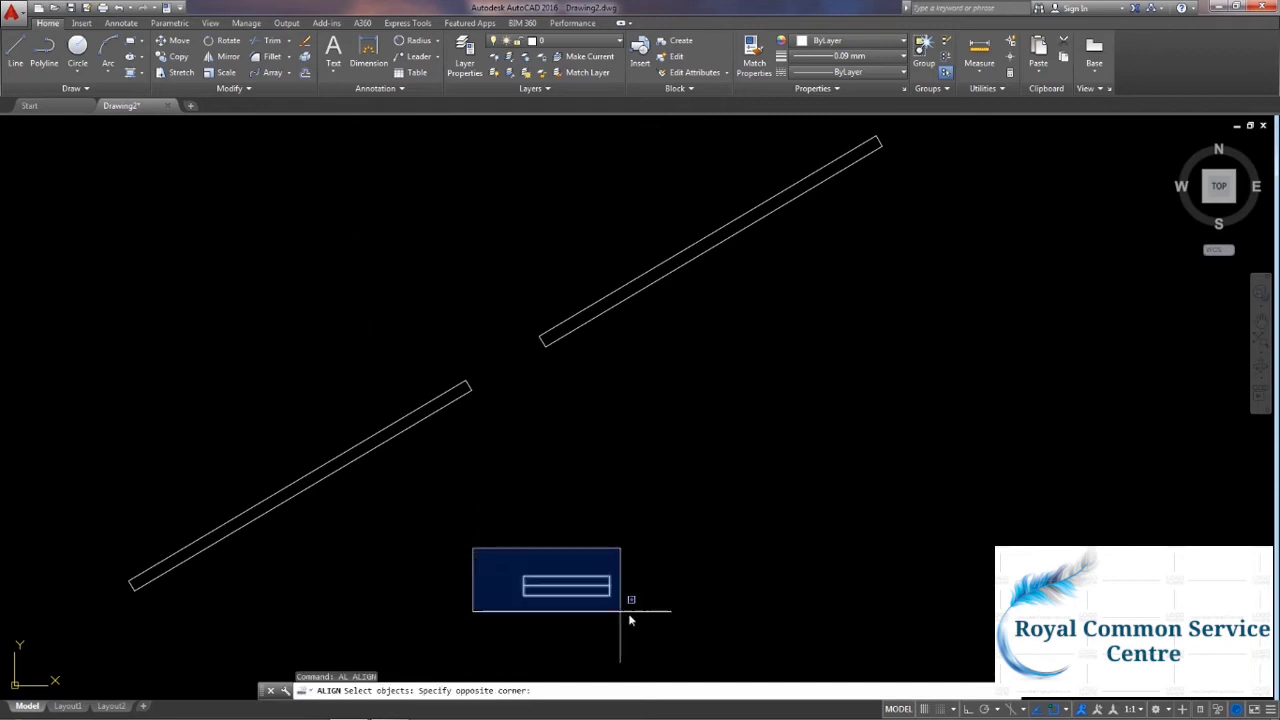
click(626, 612)
key(Return)
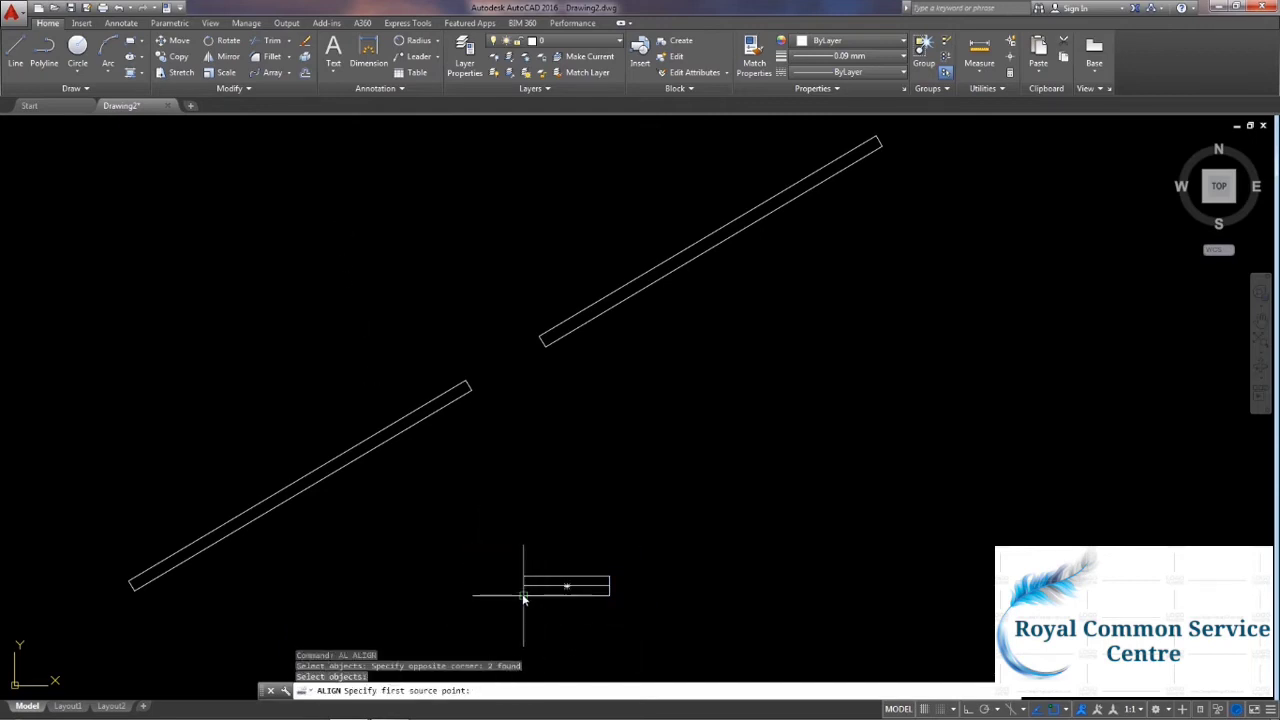
Align the rectangle's three points to the tilted bars' ends, placing it in the gap.
click(523, 596)
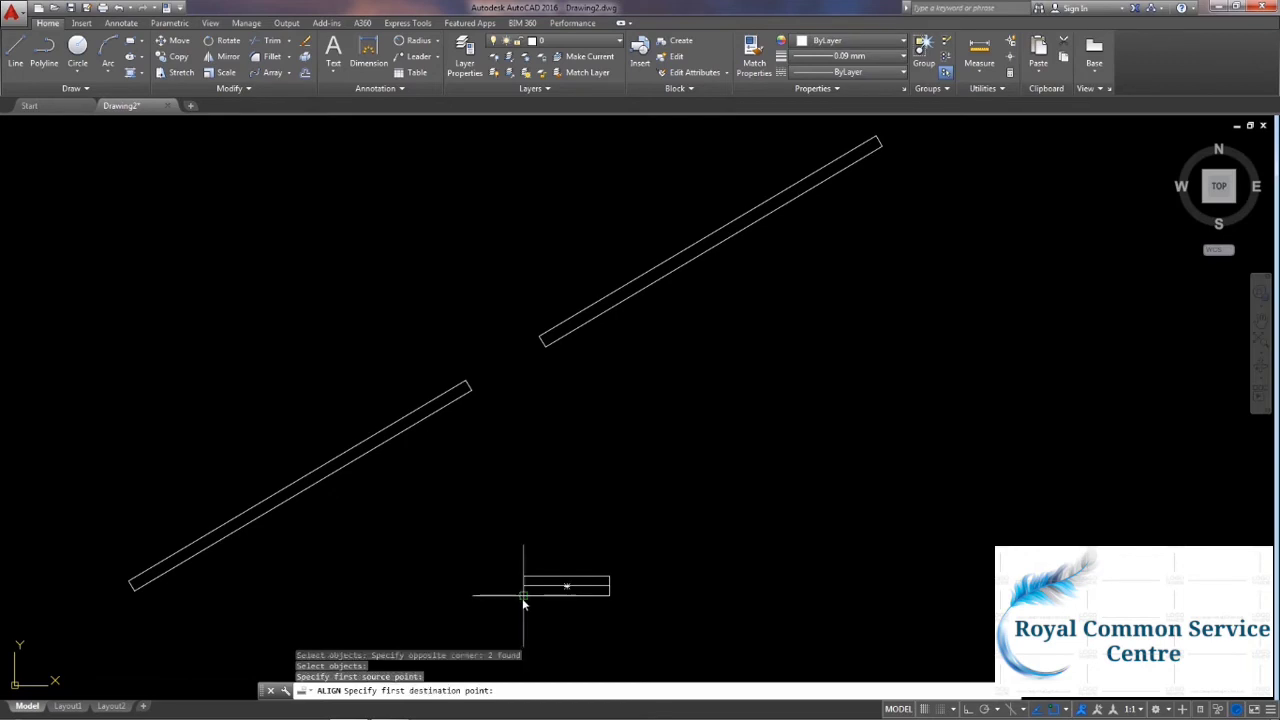
click(472, 390)
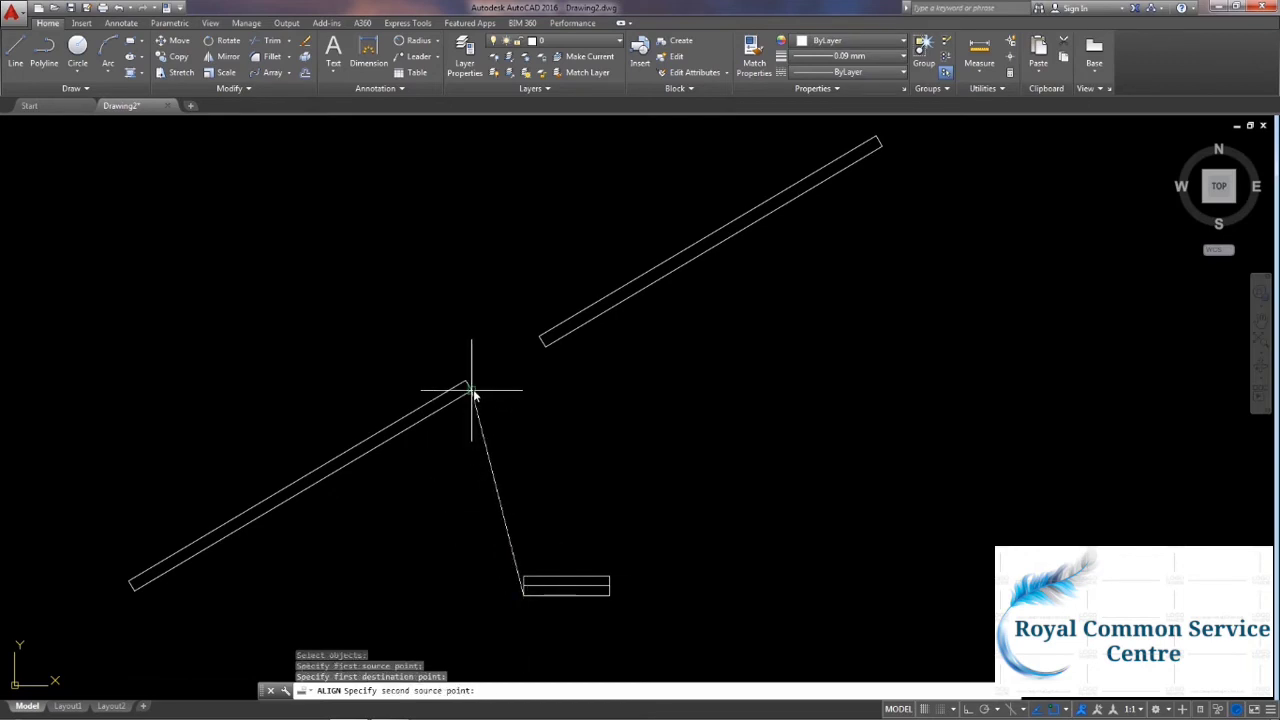
click(610, 596)
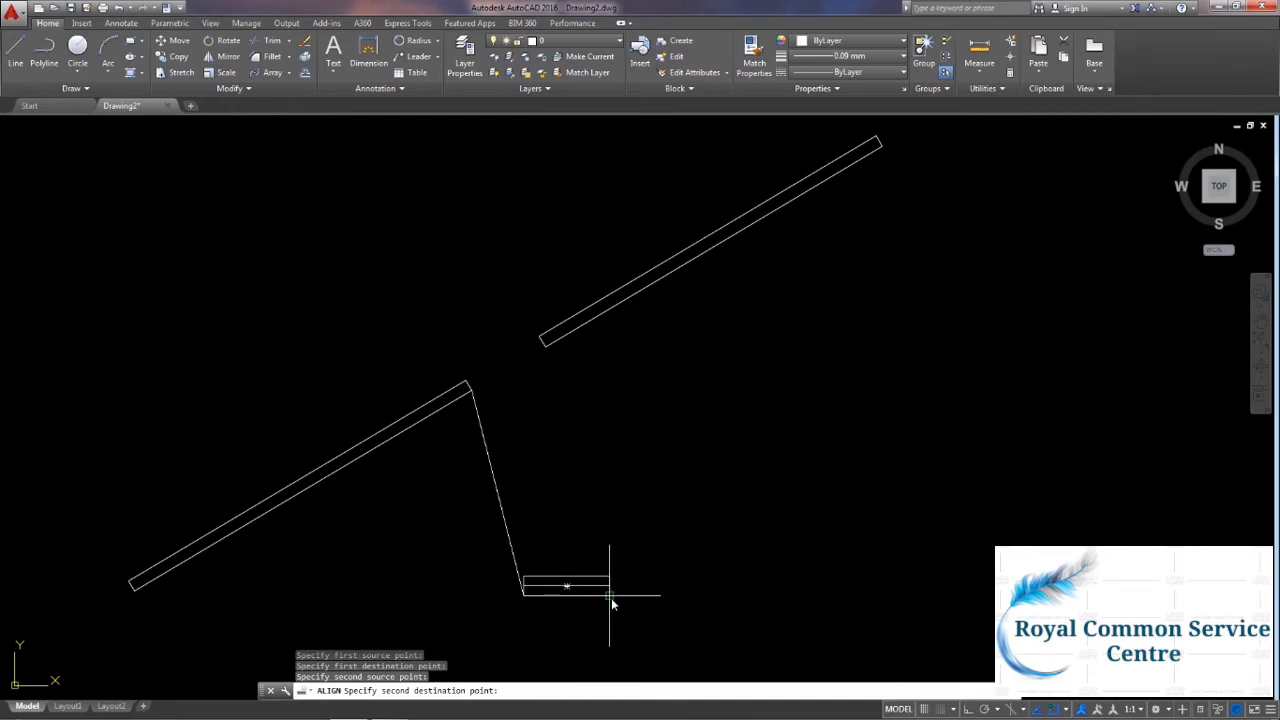
click(544, 346)
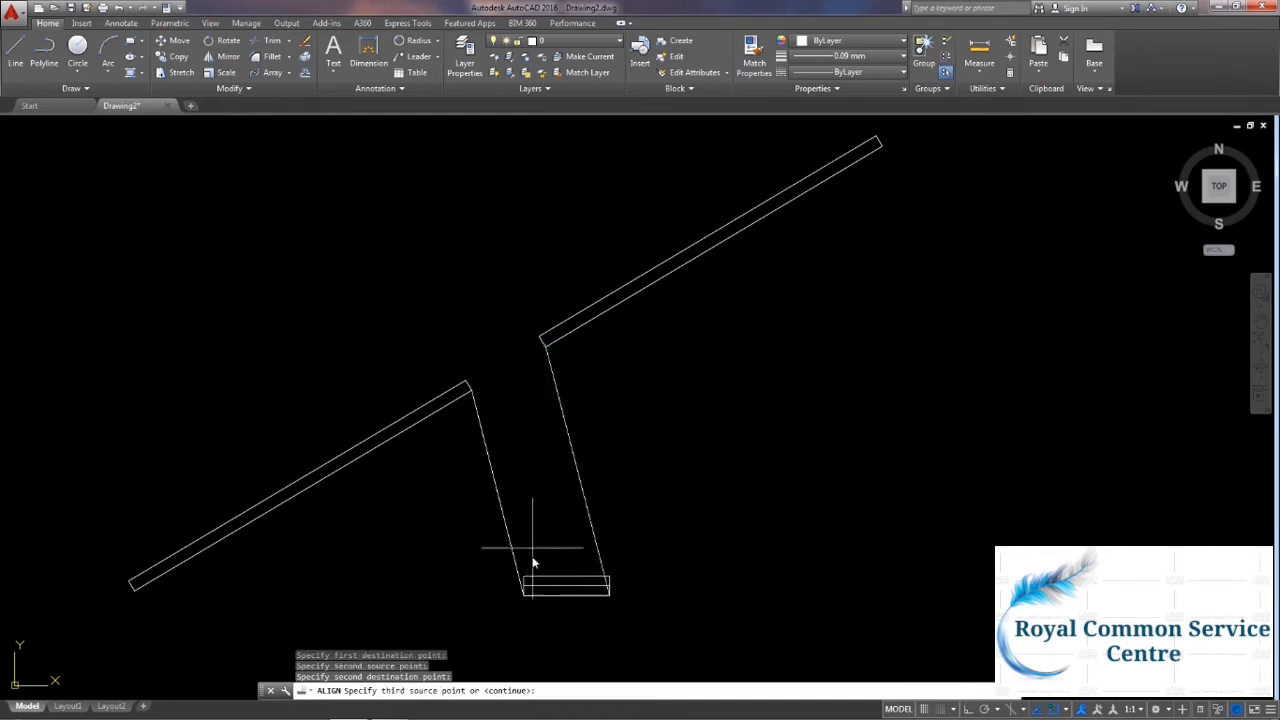
scroll(531, 560, up, 2)
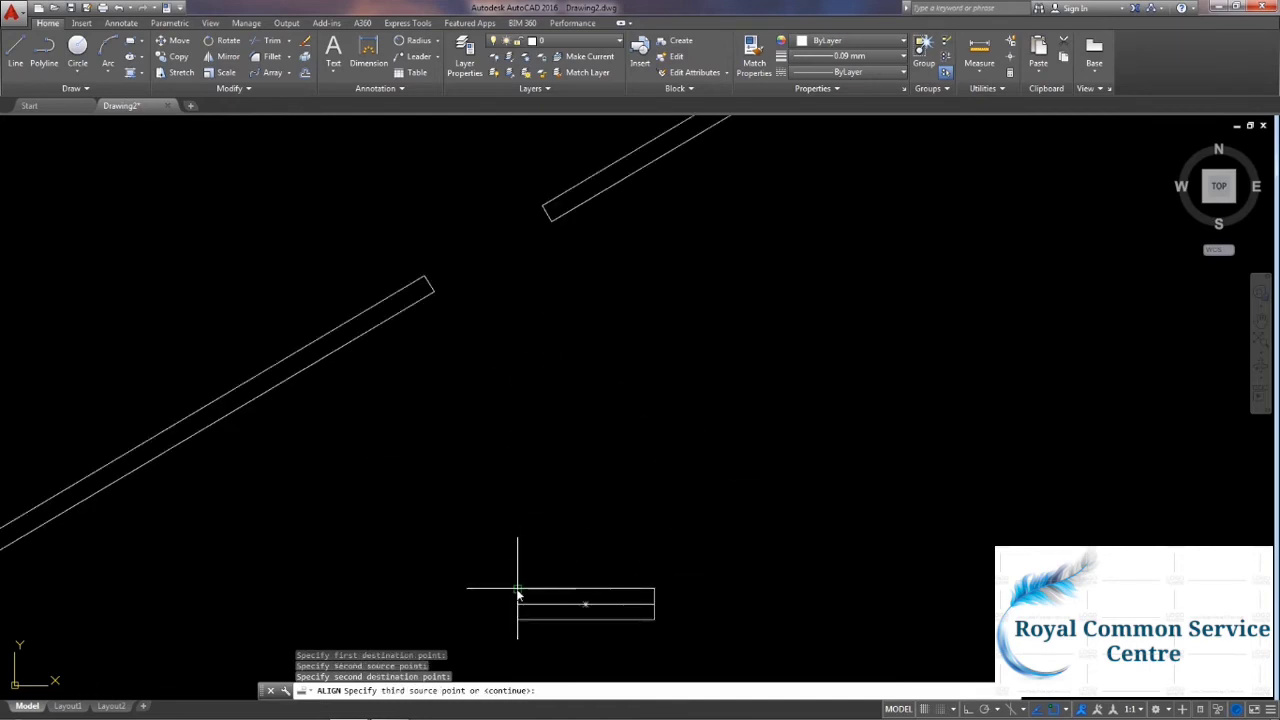
click(517, 590)
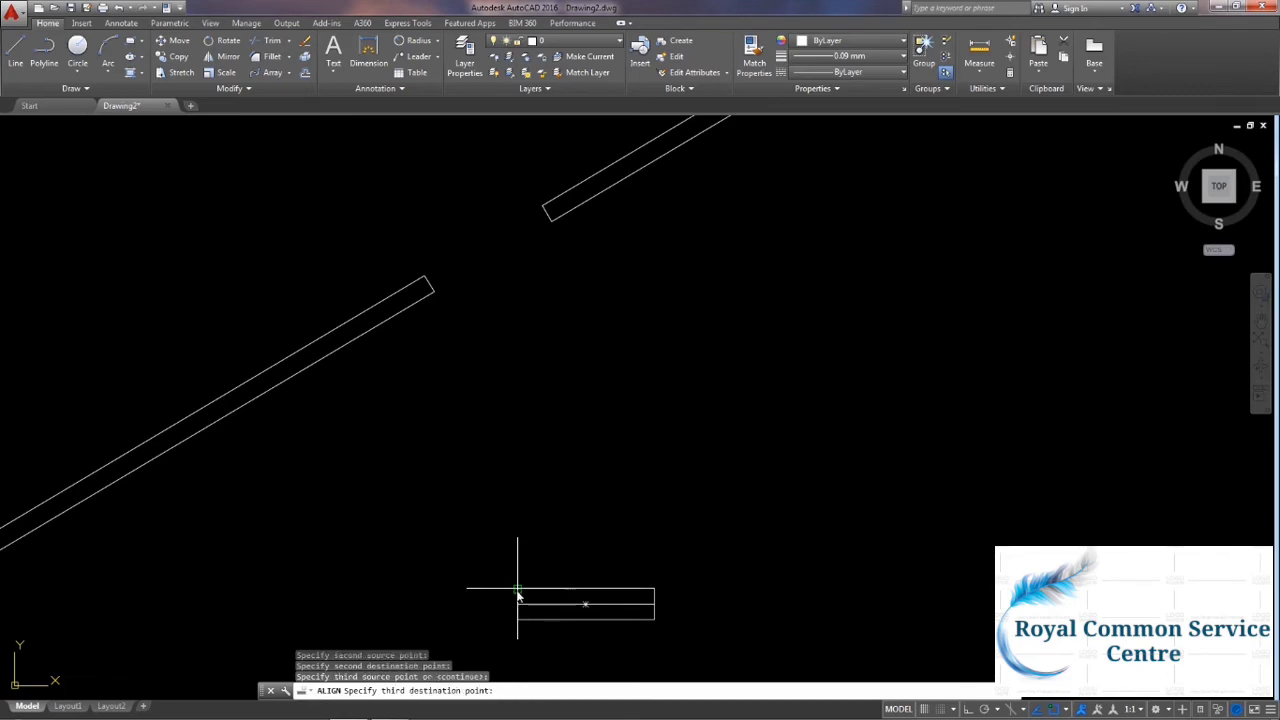
click(443, 286)
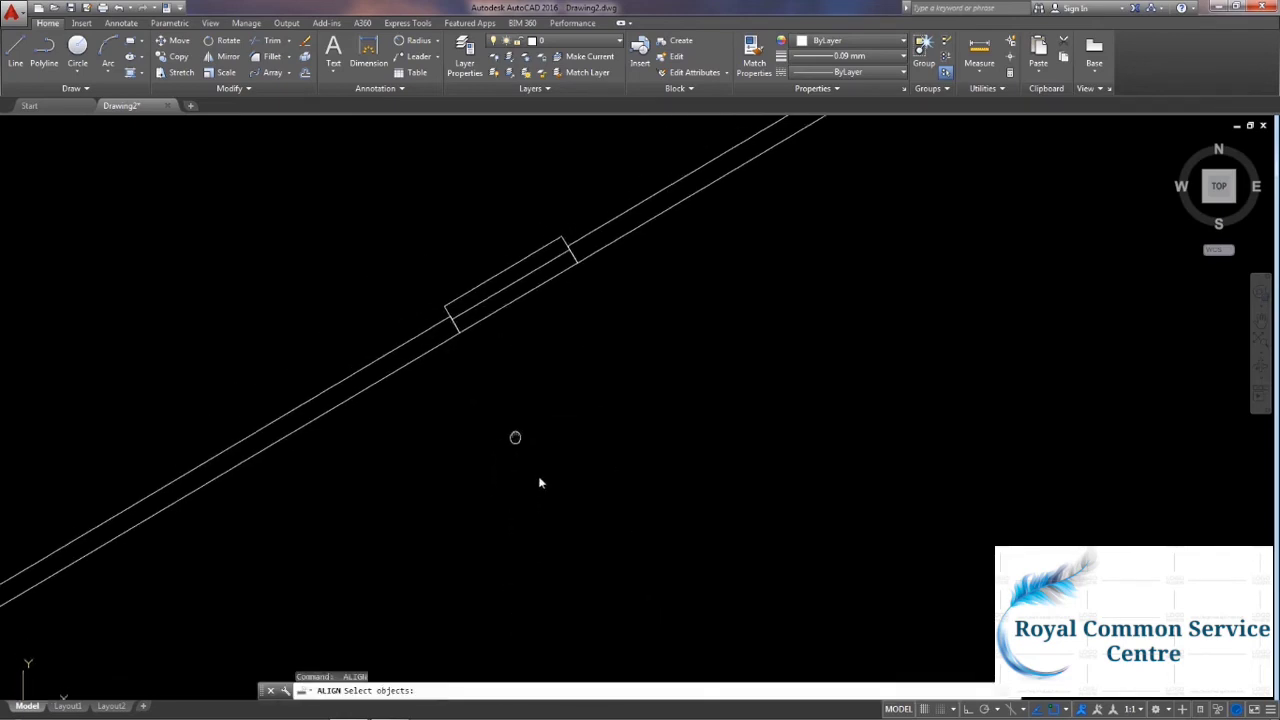
key(Return)
Window-select every line in the drawing and delete them all.
middle_drag(540, 480, 551, 524)
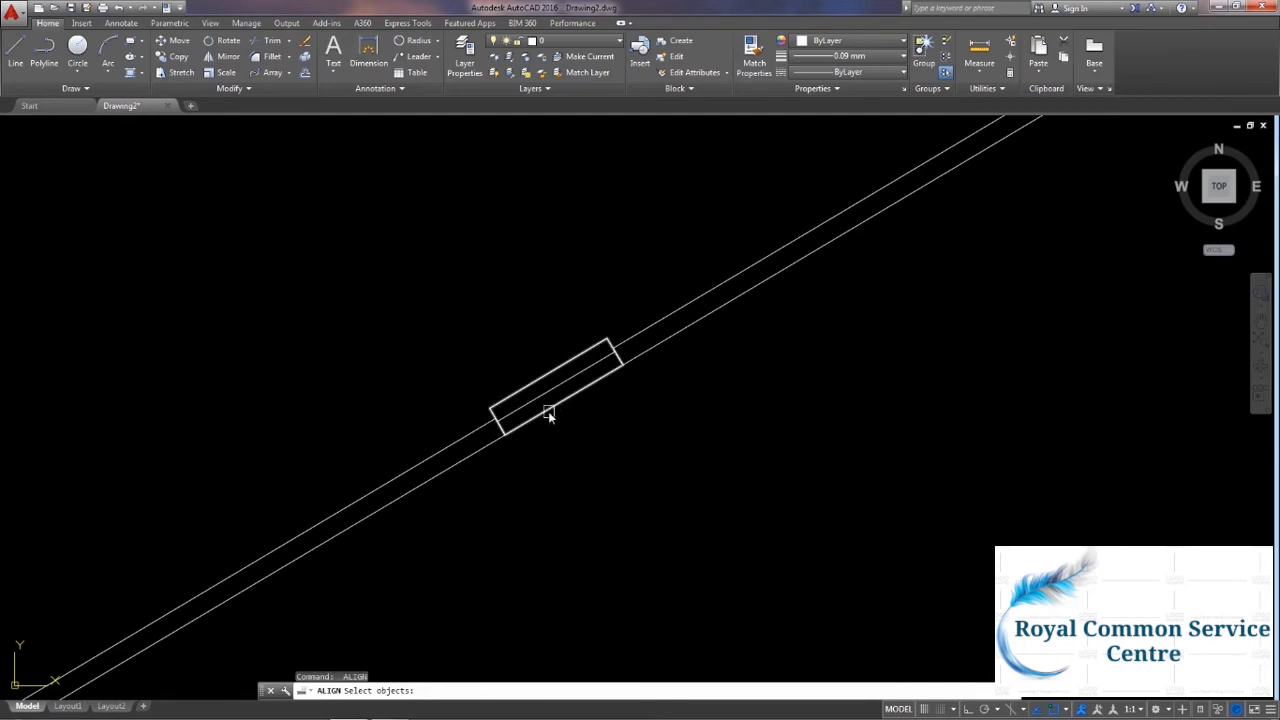
middle_drag(597, 490, 609, 500)
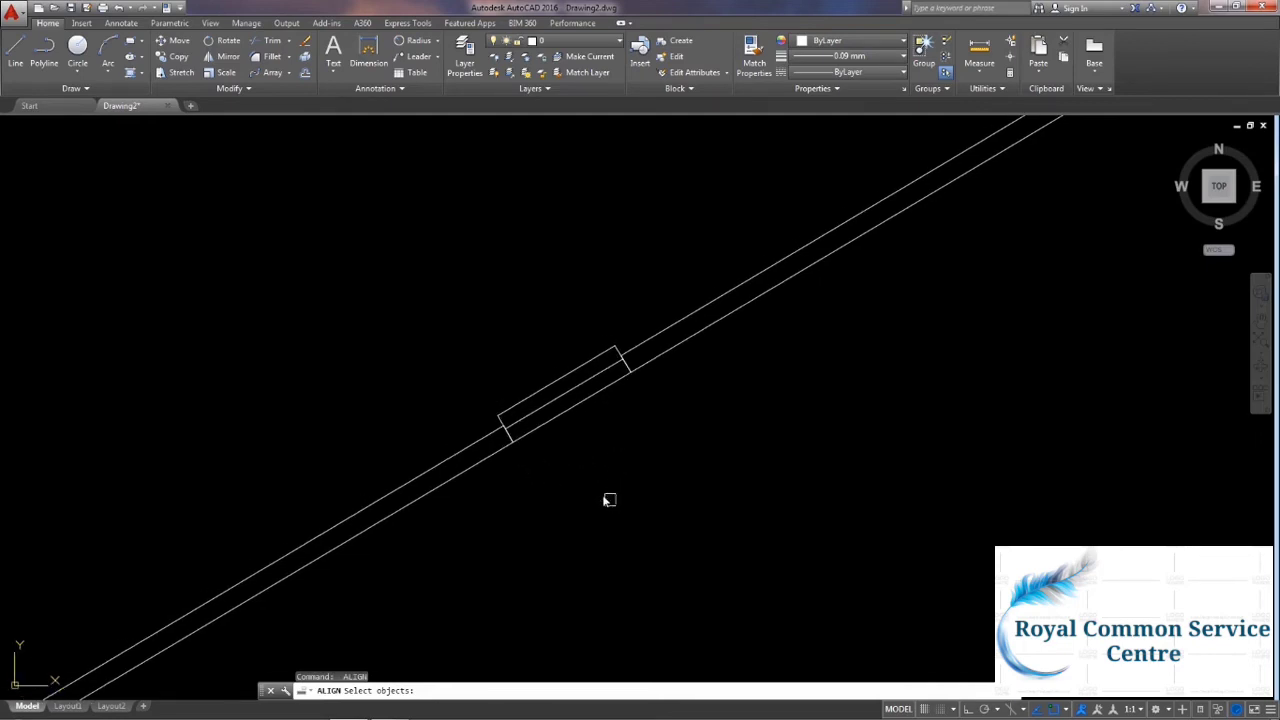
key(Escape)
scroll(604, 484, down, 2)
click(663, 457)
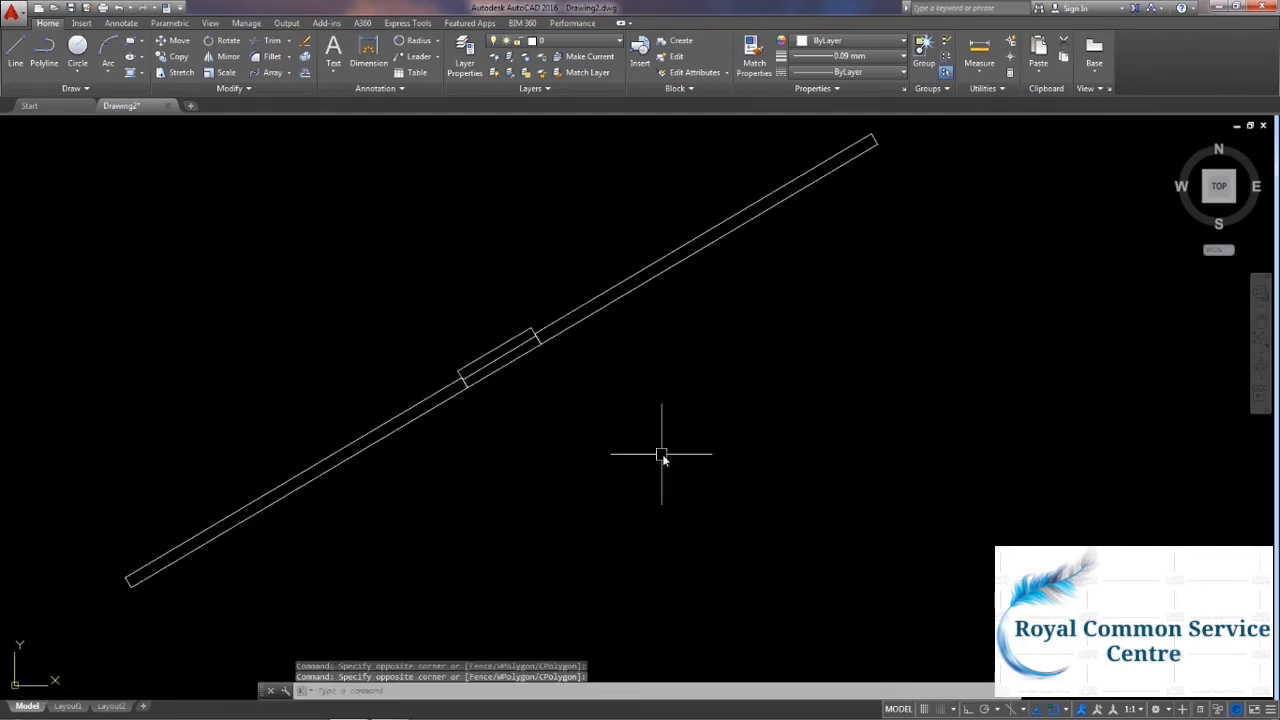
click(343, 309)
key(Delete)
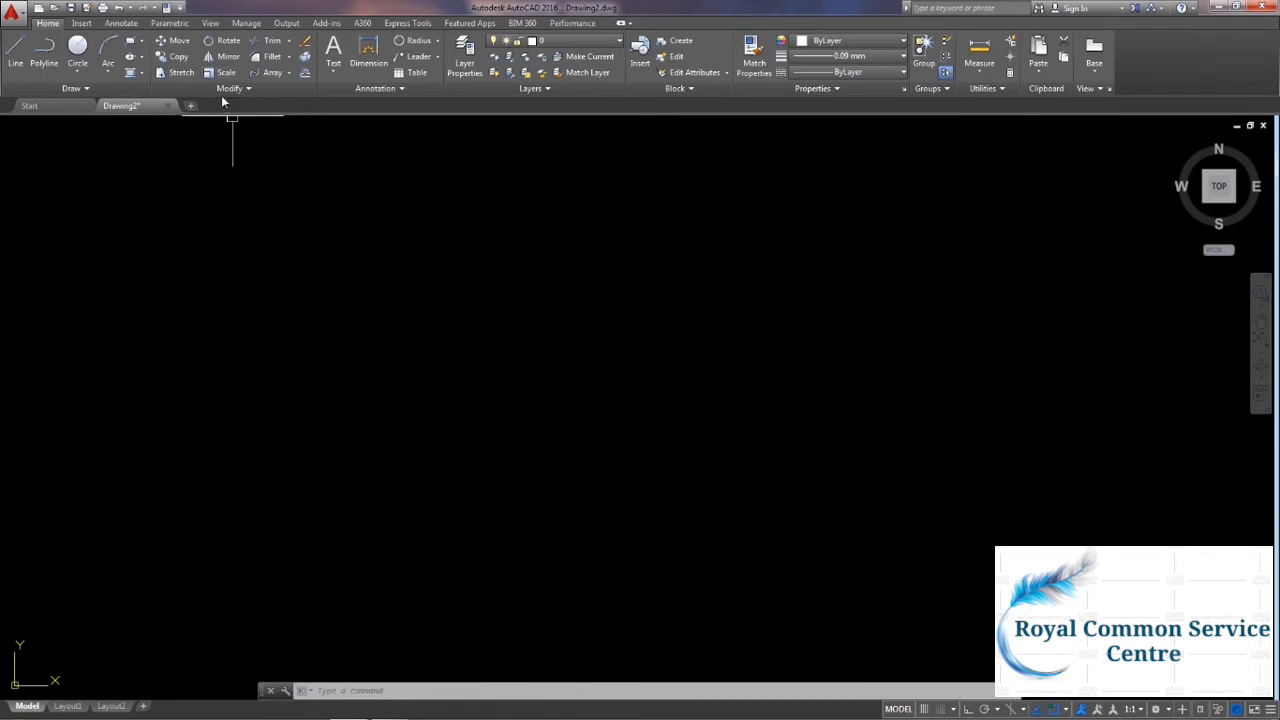
Draw one long horizontal line with Ortho on across the empty drawing.
click(231, 89)
click(16, 55)
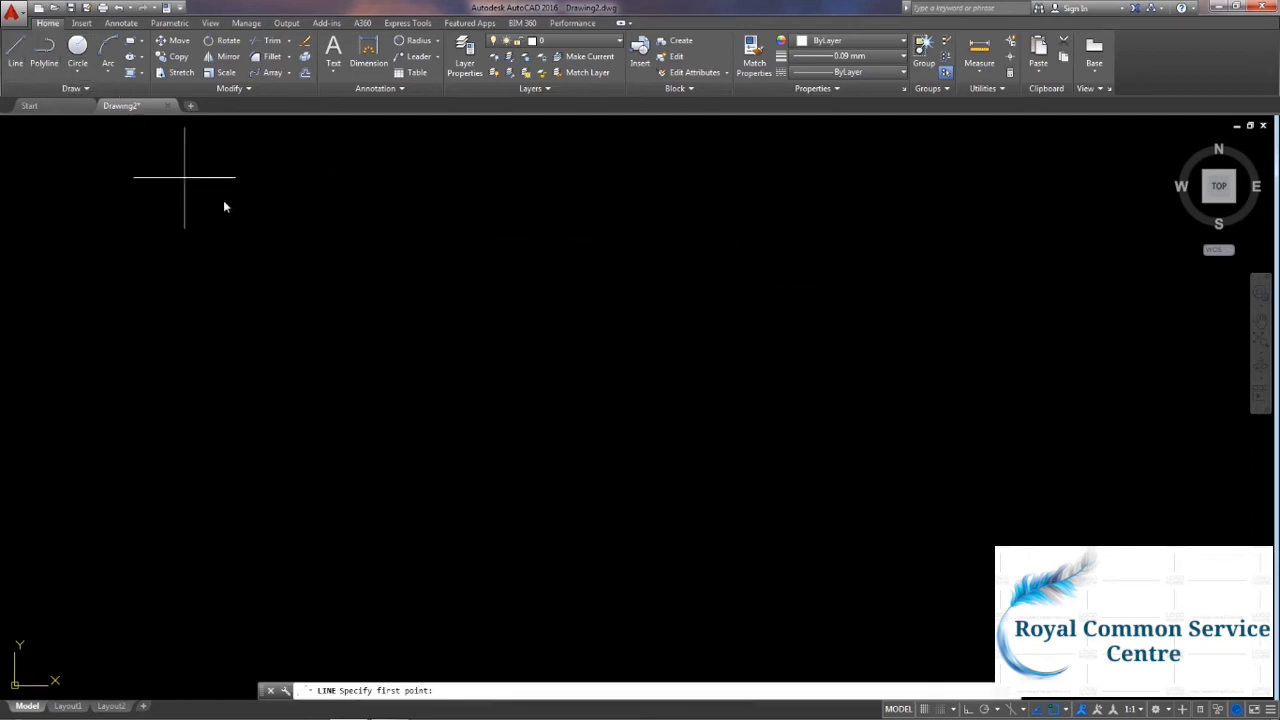
click(364, 279)
key(F8)
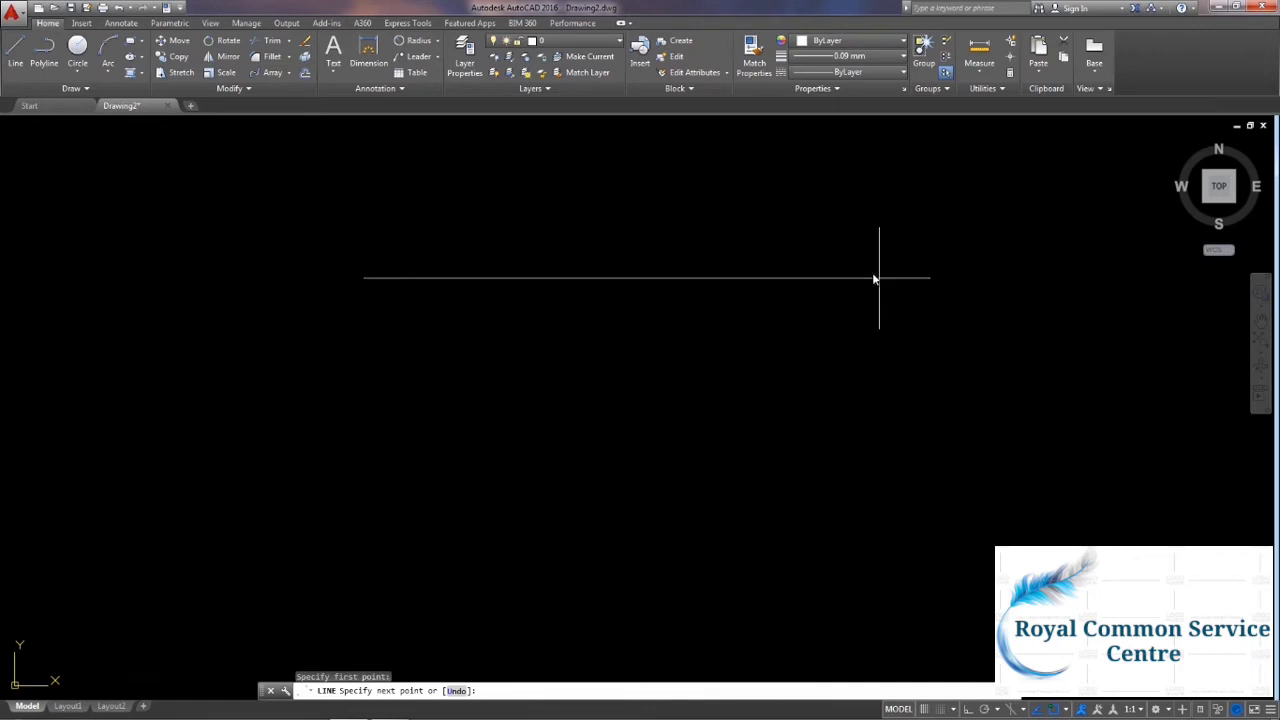
click(888, 278)
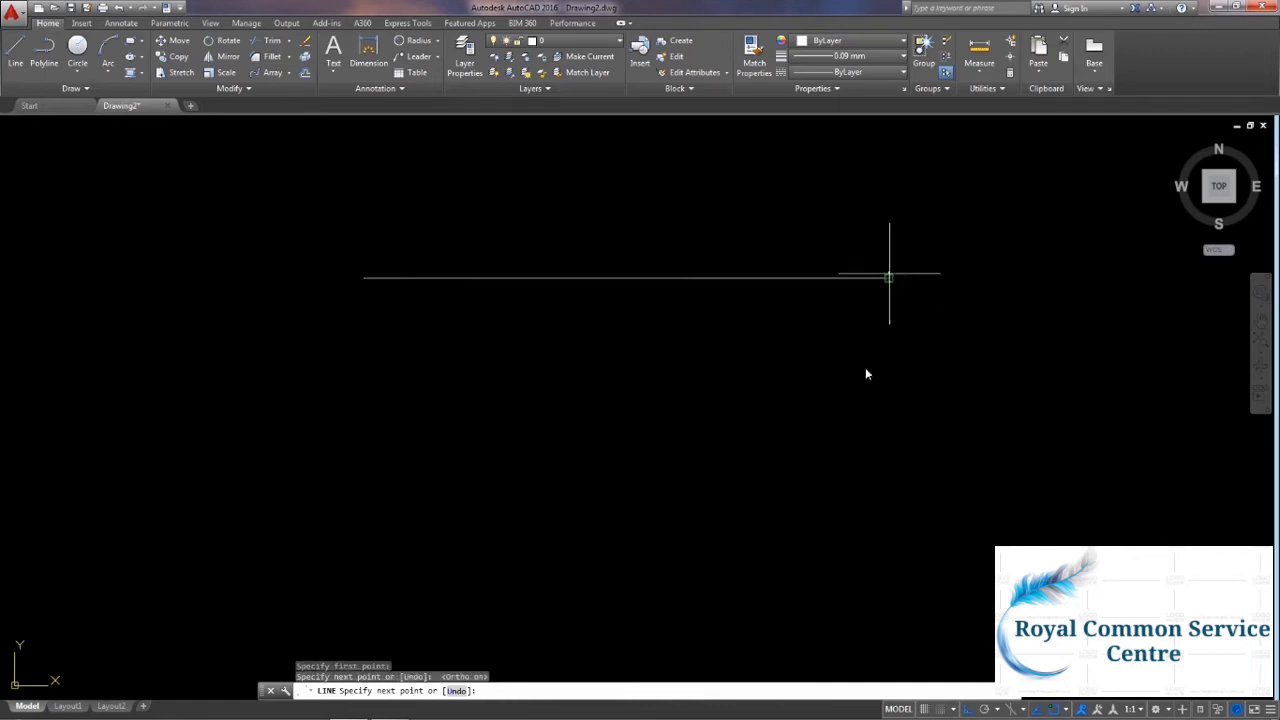
key(Escape)
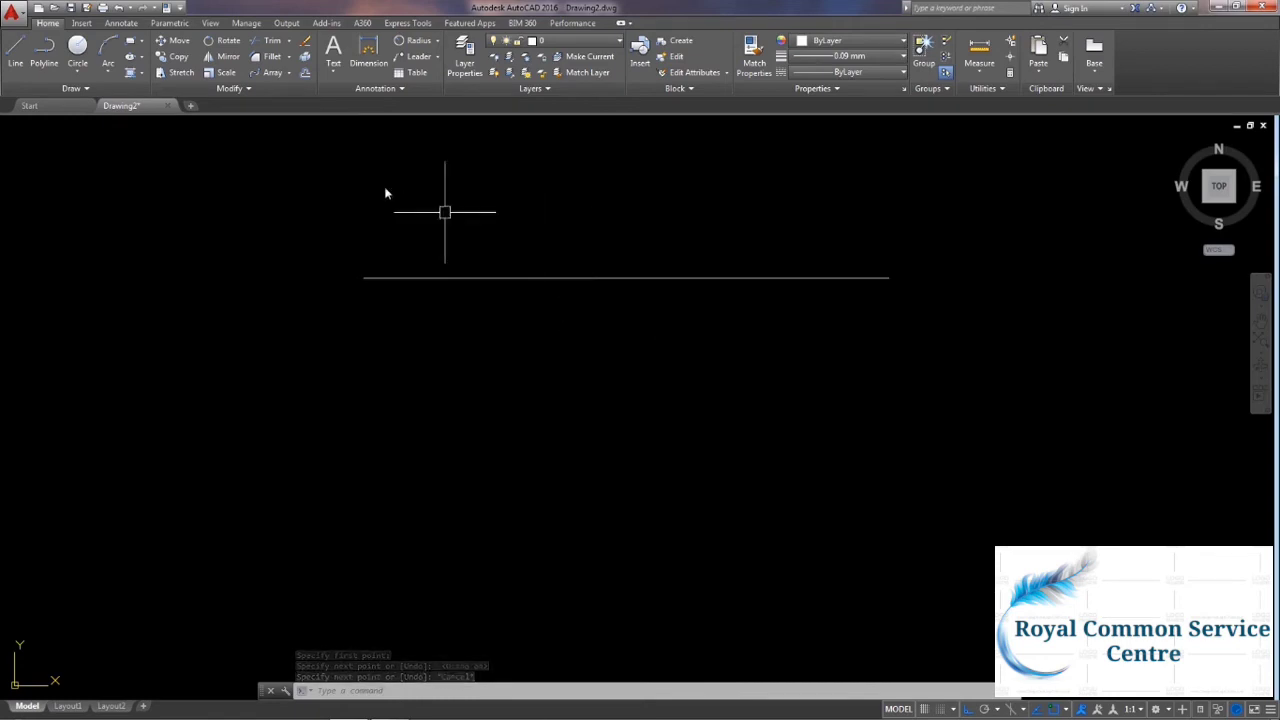
Break a gap out of the middle of the horizontal line with BR using two picked points.
click(229, 88)
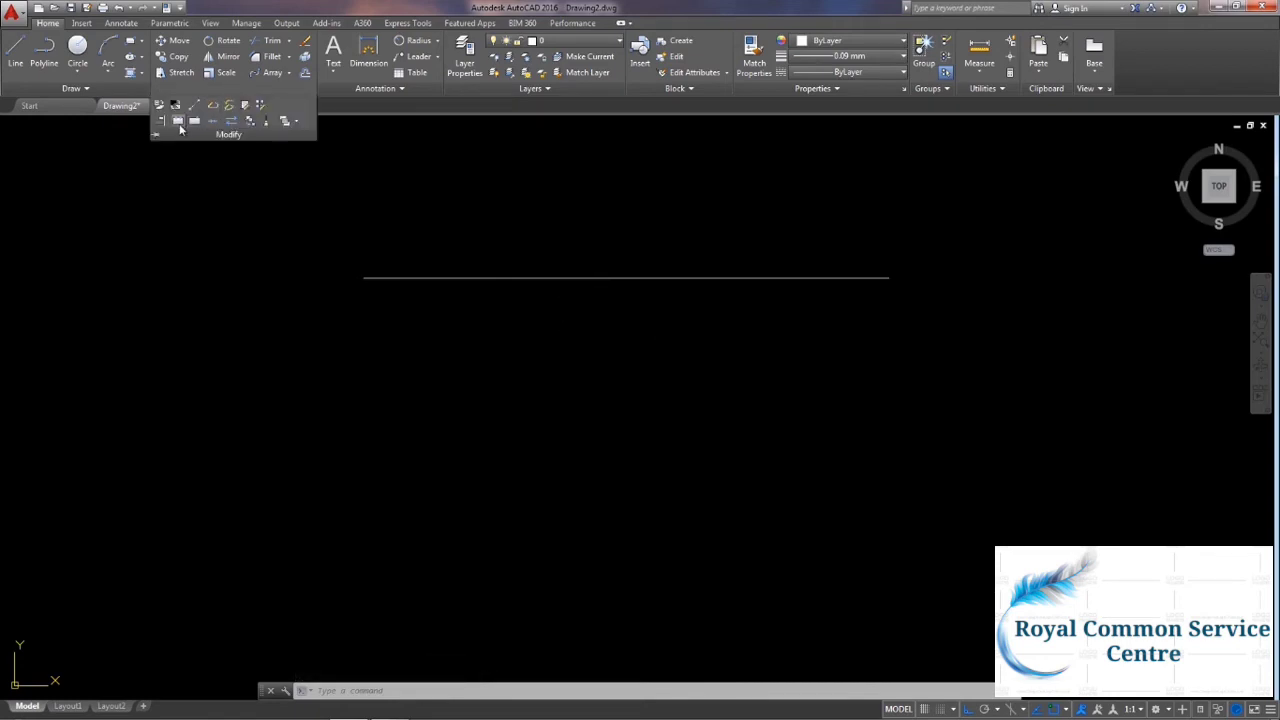
click(229, 240)
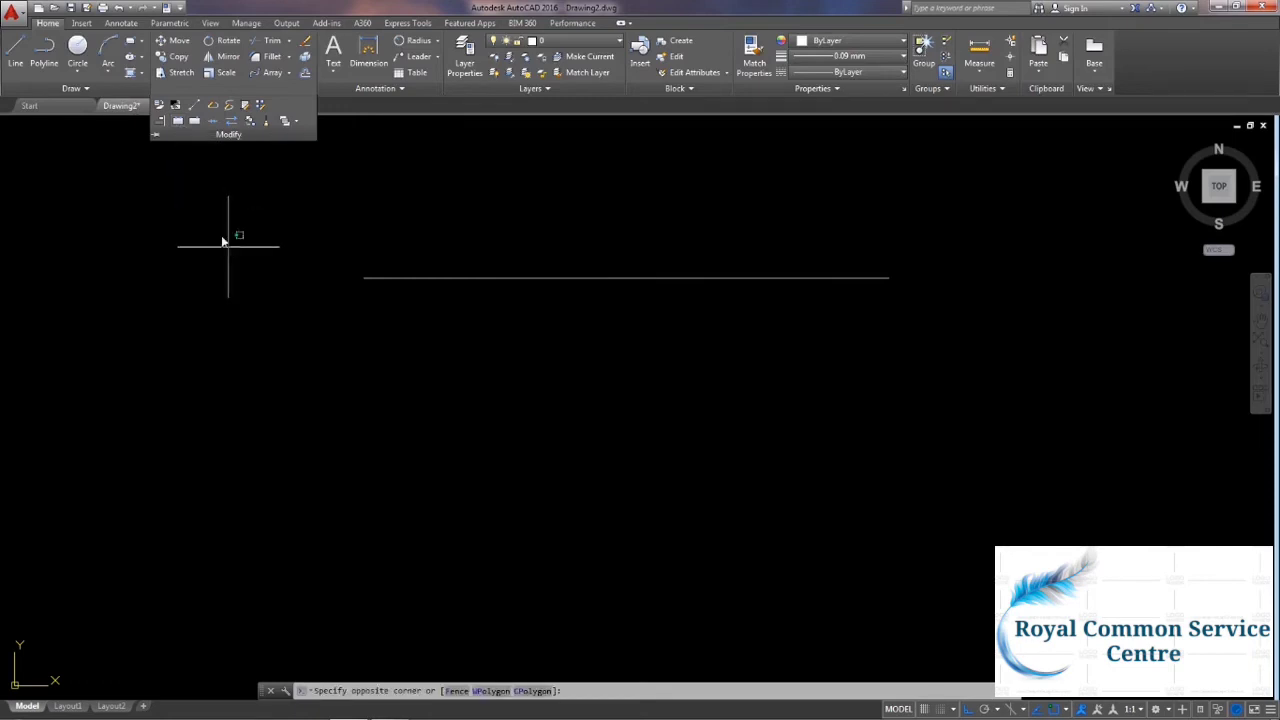
click(214, 197)
text(b)
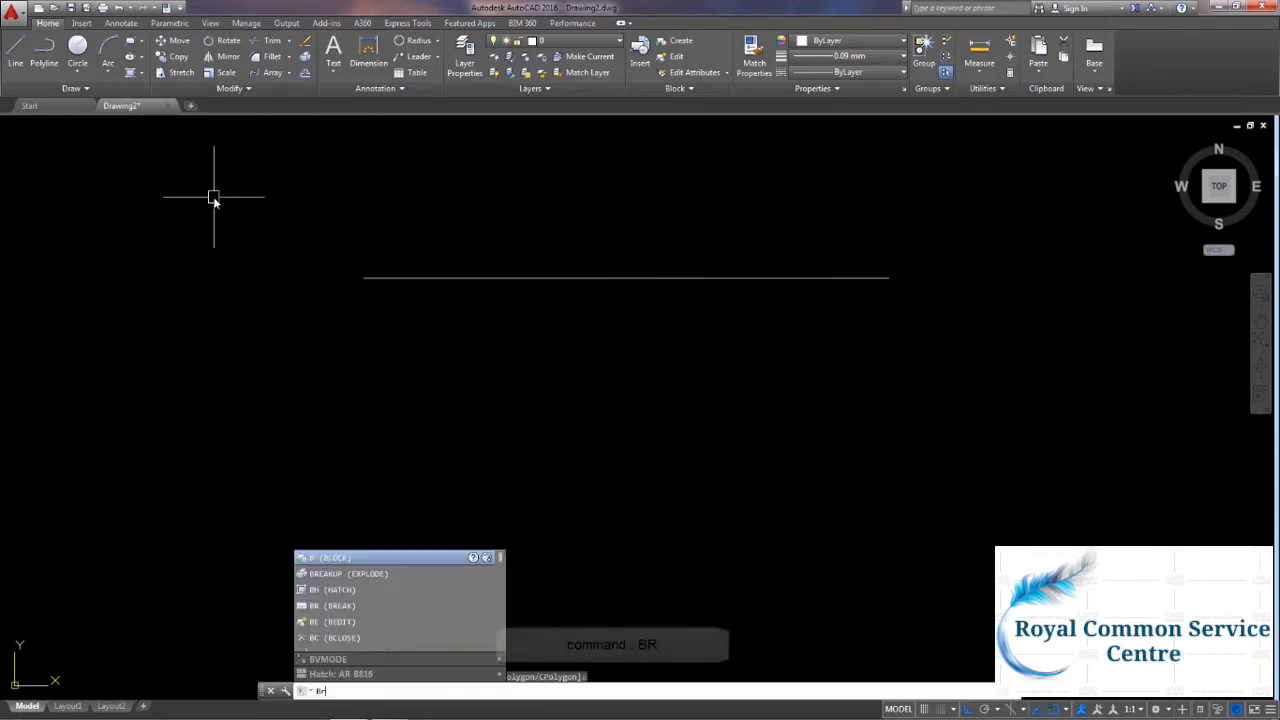
text(r)
key(Return)
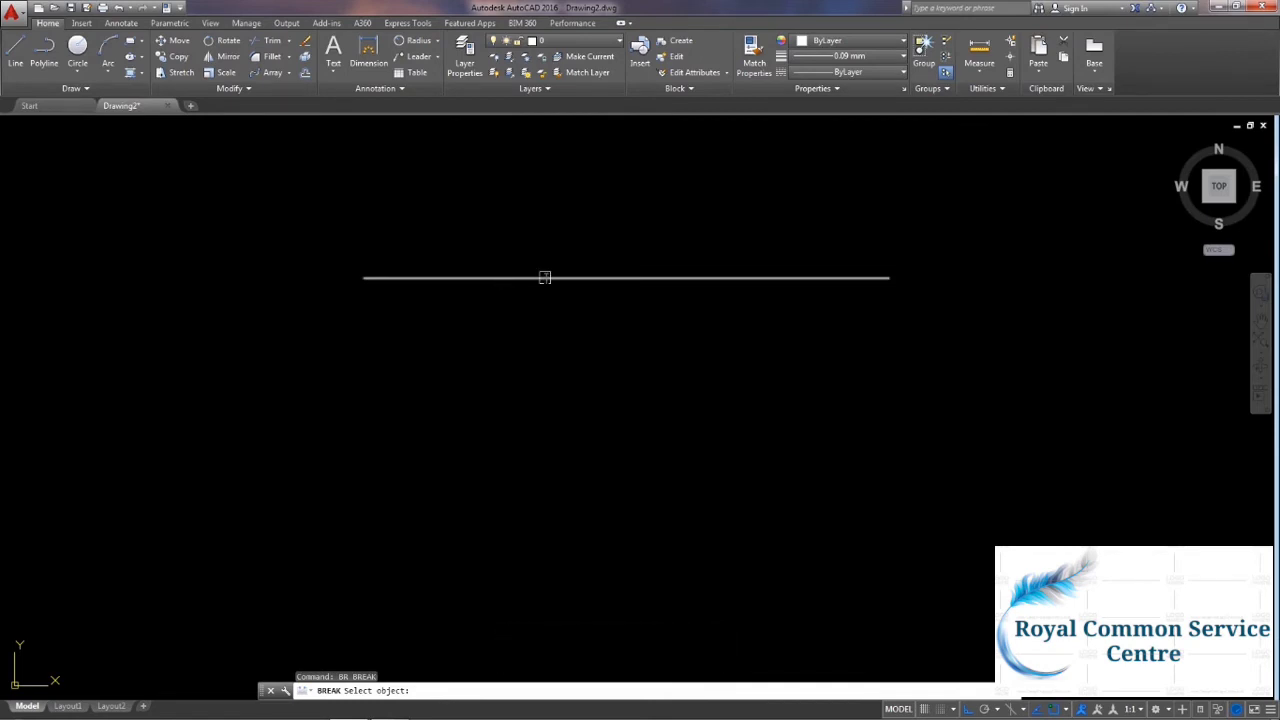
click(544, 277)
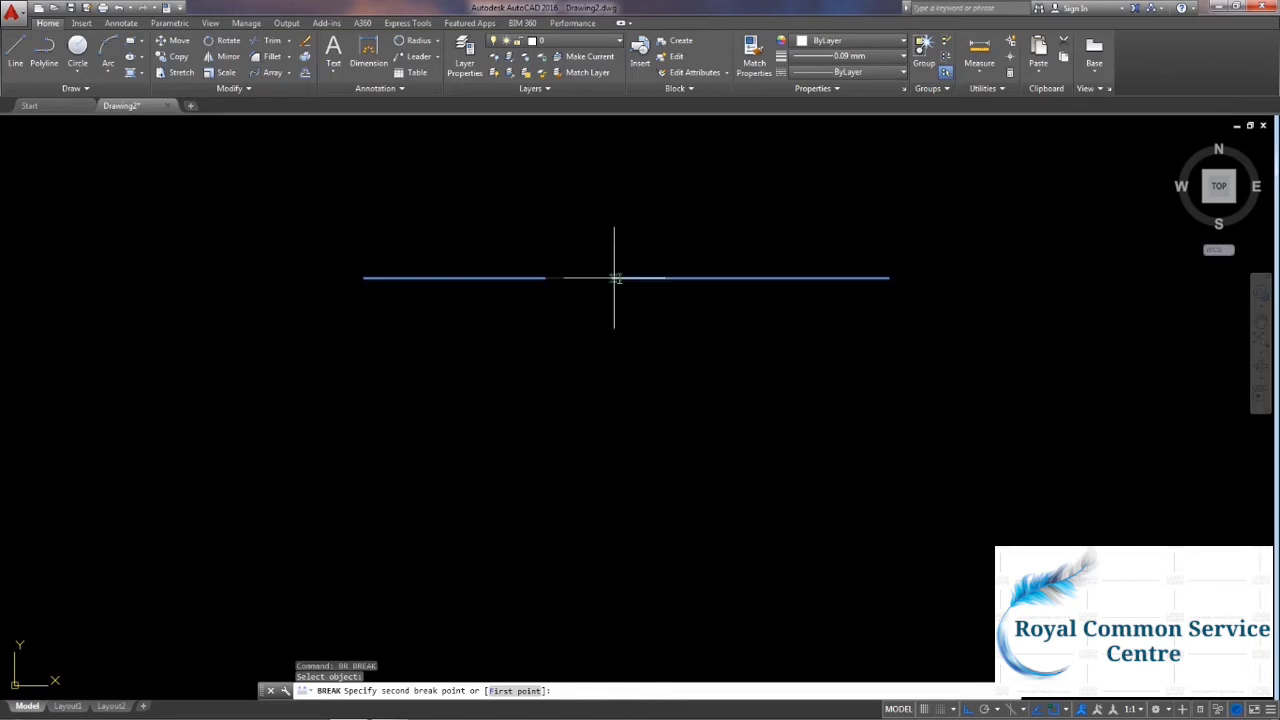
click(698, 277)
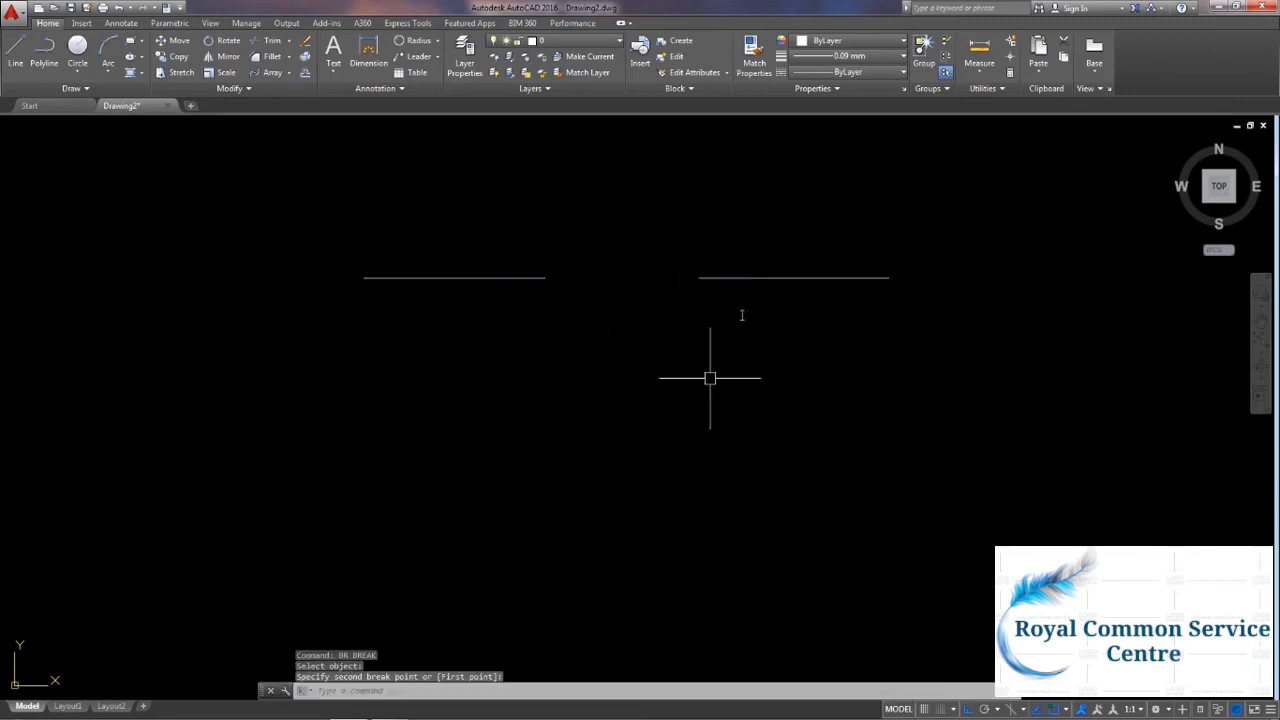
middle_drag(626, 354, 604, 324)
click(15, 50)
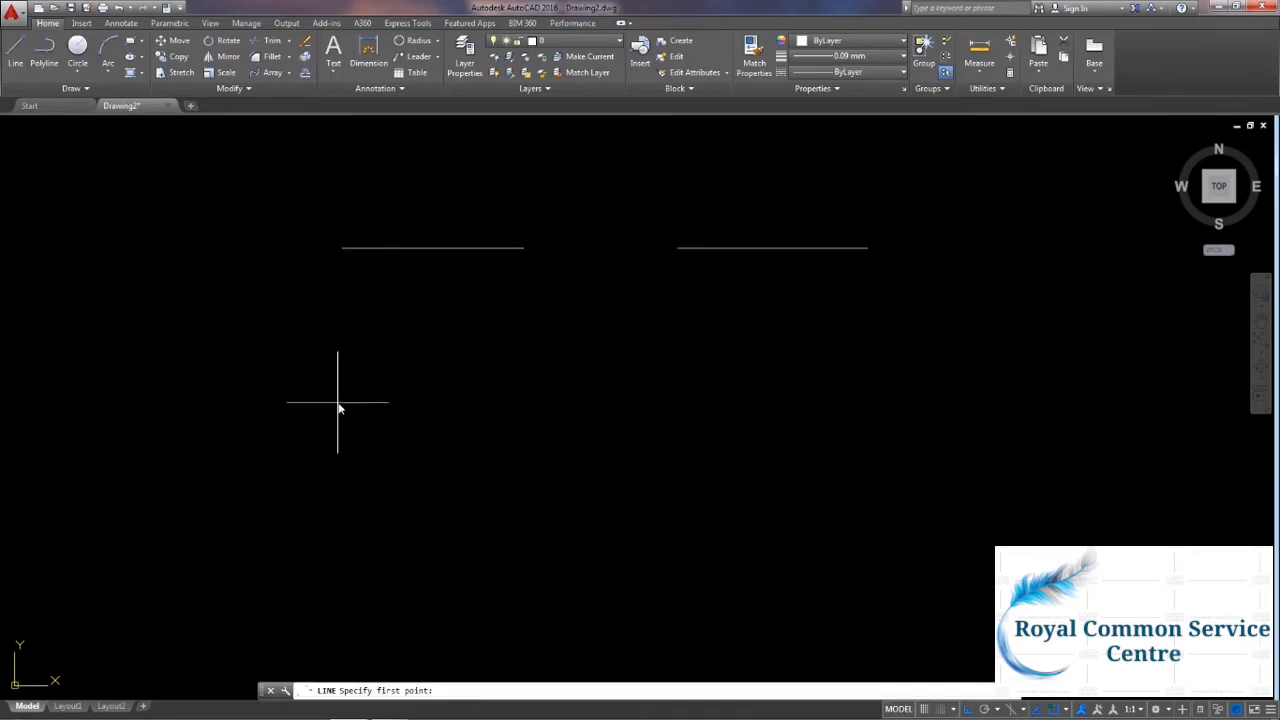
Draw a second horizontal line below the first.
click(338, 403)
click(894, 402)
key(Escape)
Break the lower line near its left end, leaving a short stub and a longer right piece.
click(186, 85)
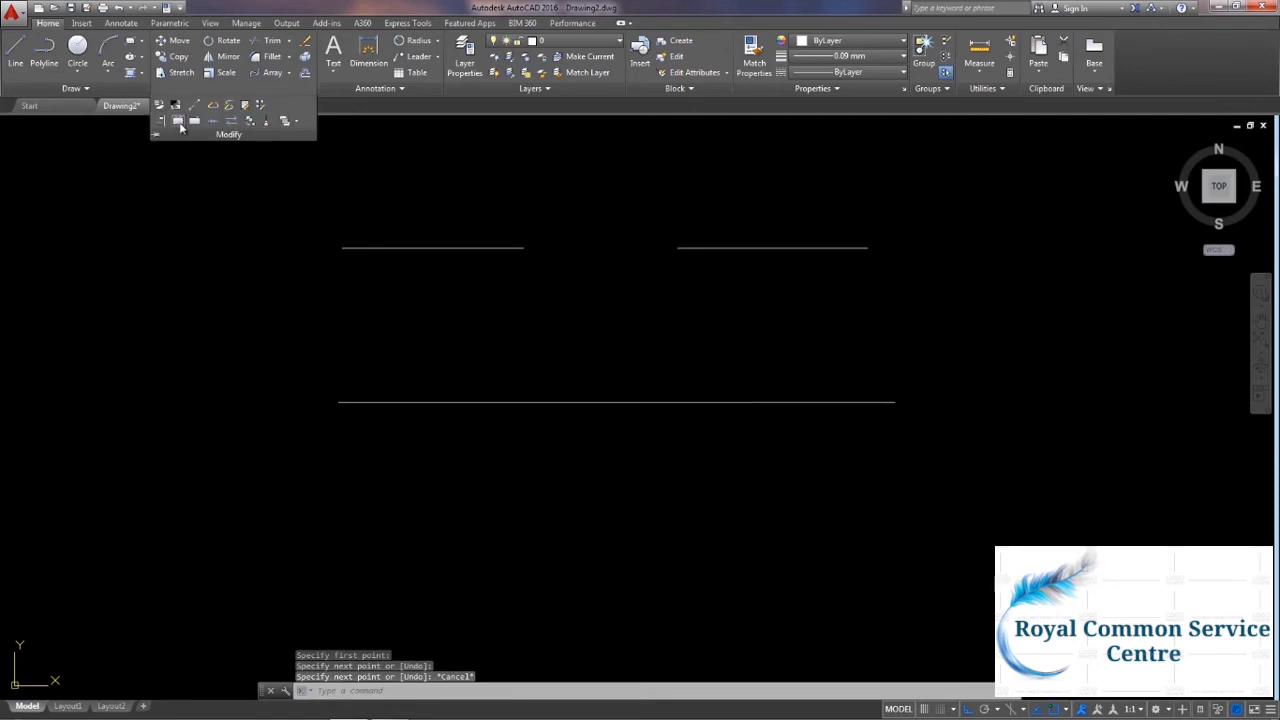
click(184, 127)
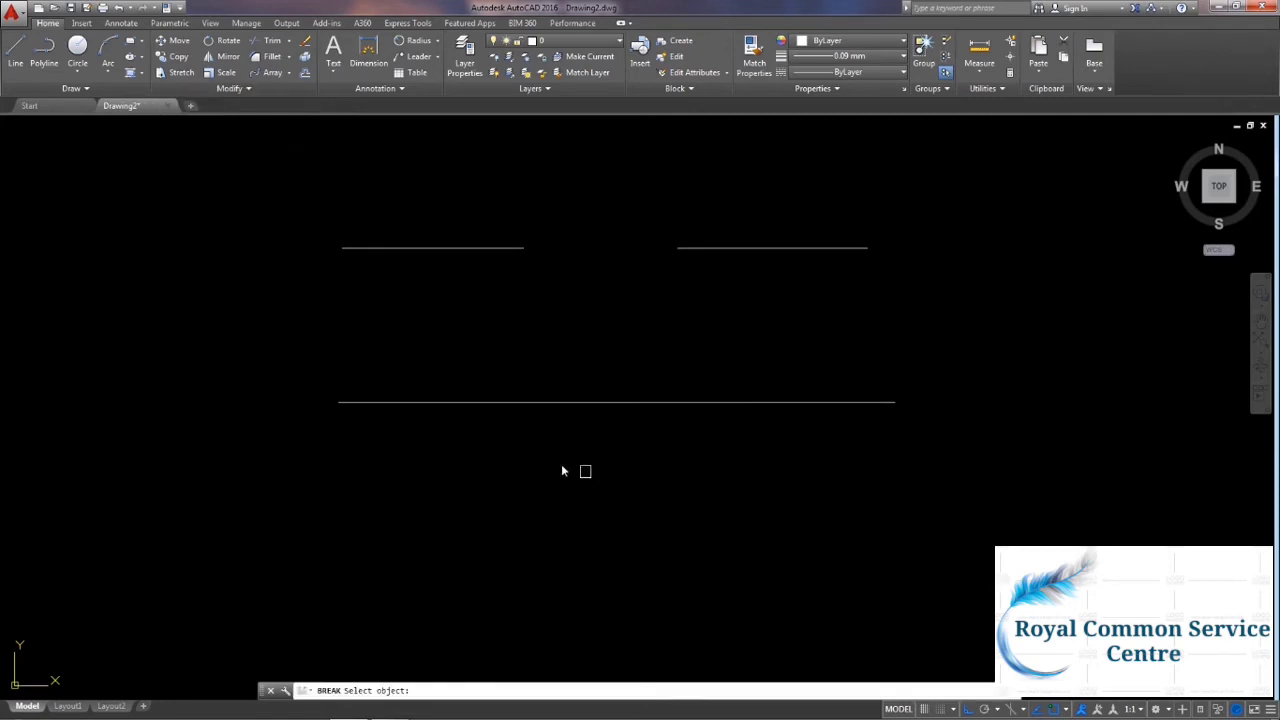
click(448, 402)
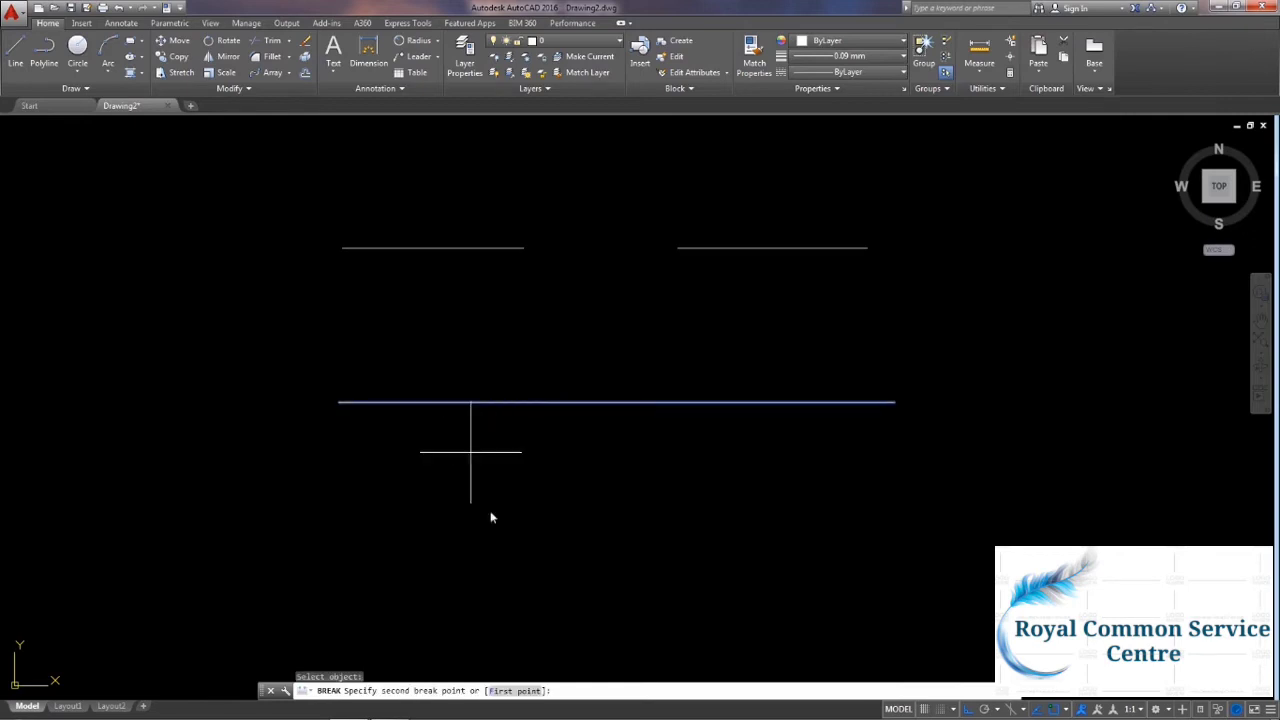
click(513, 402)
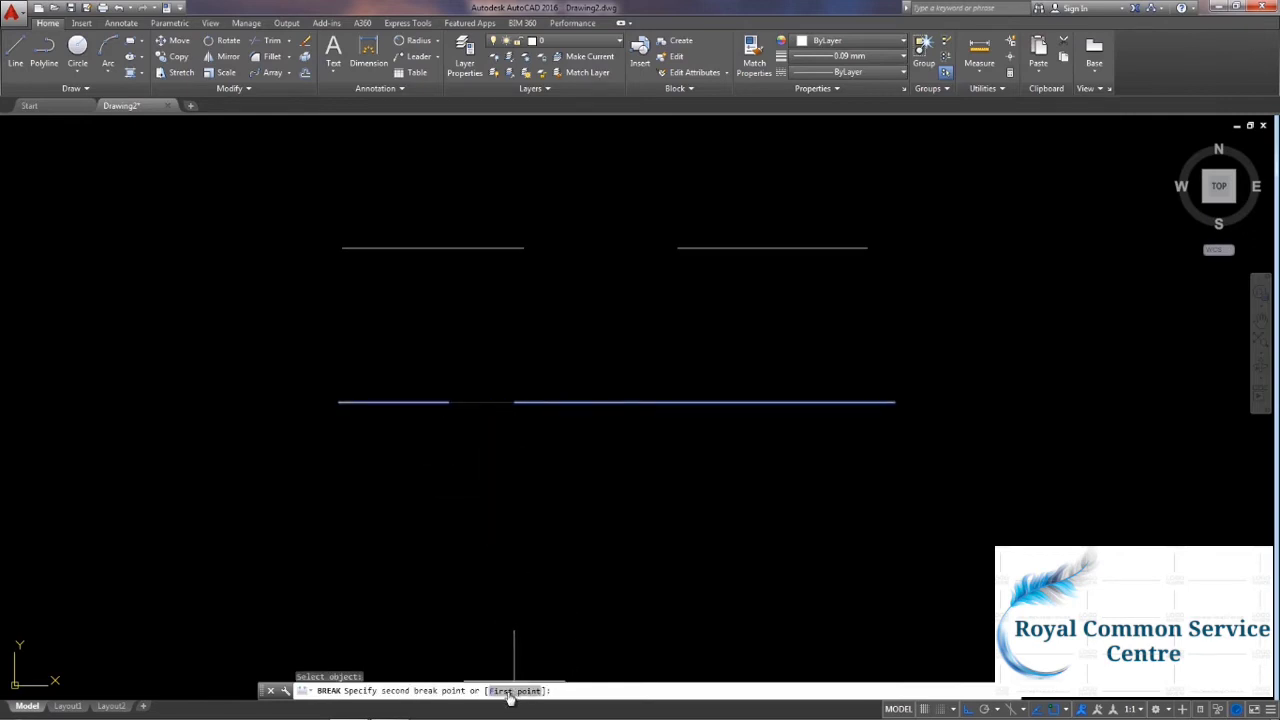
click(514, 690)
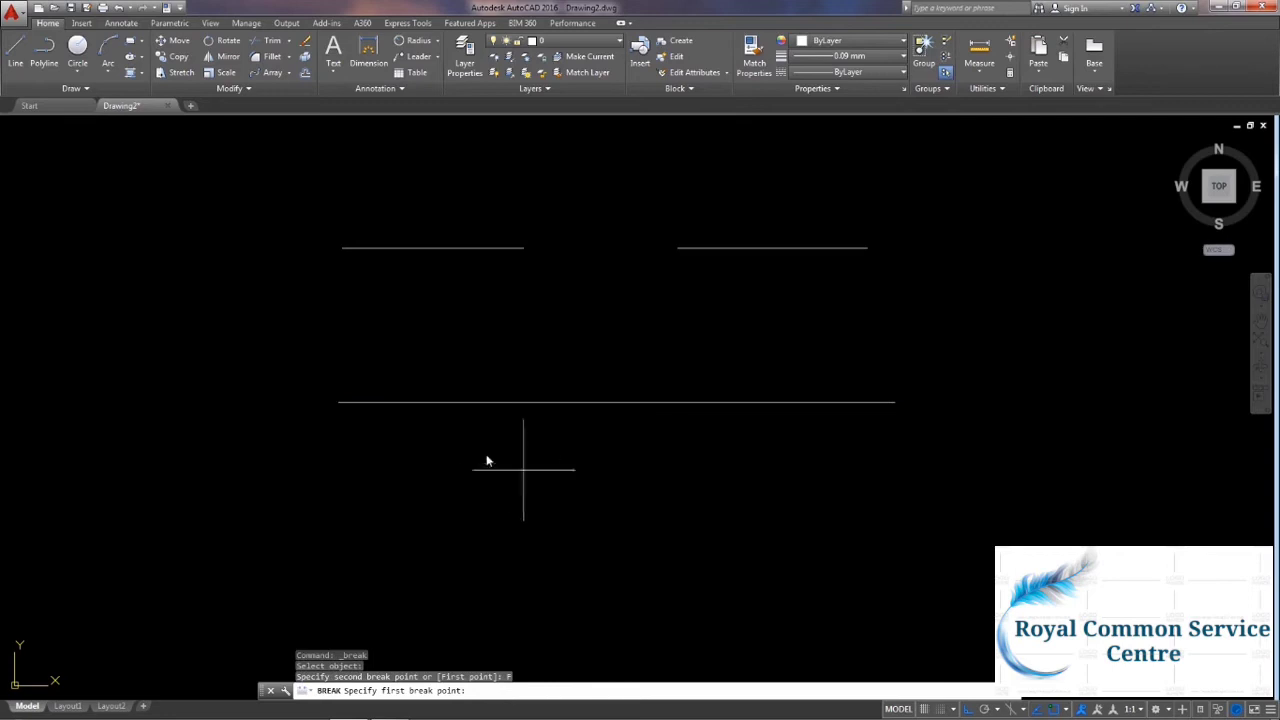
click(365, 402)
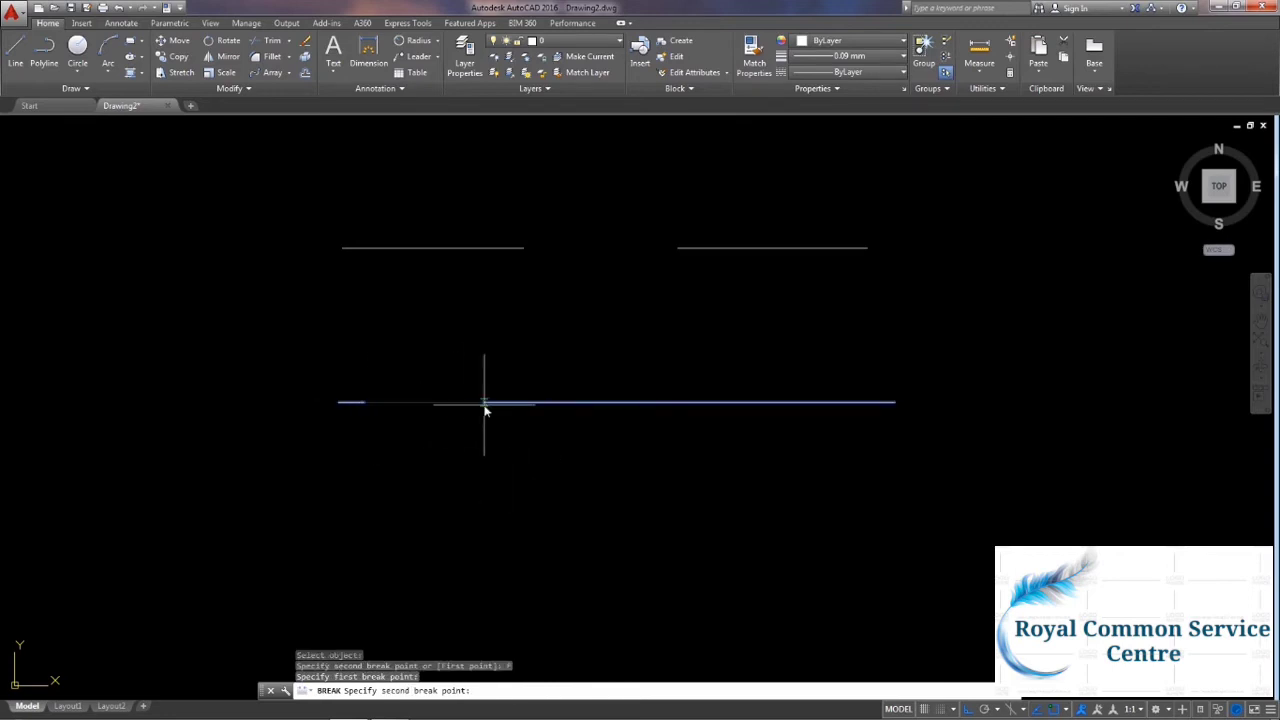
text(@)
key(Return)
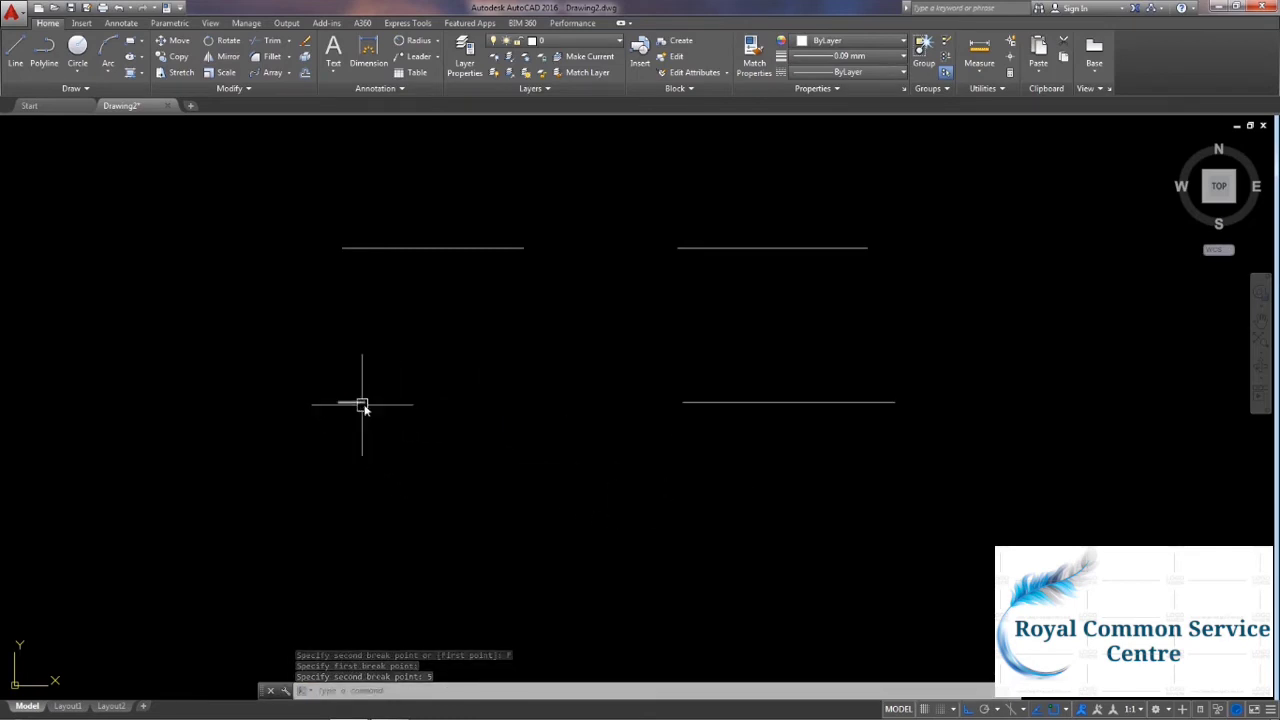
middle_drag(677, 398, 675, 424)
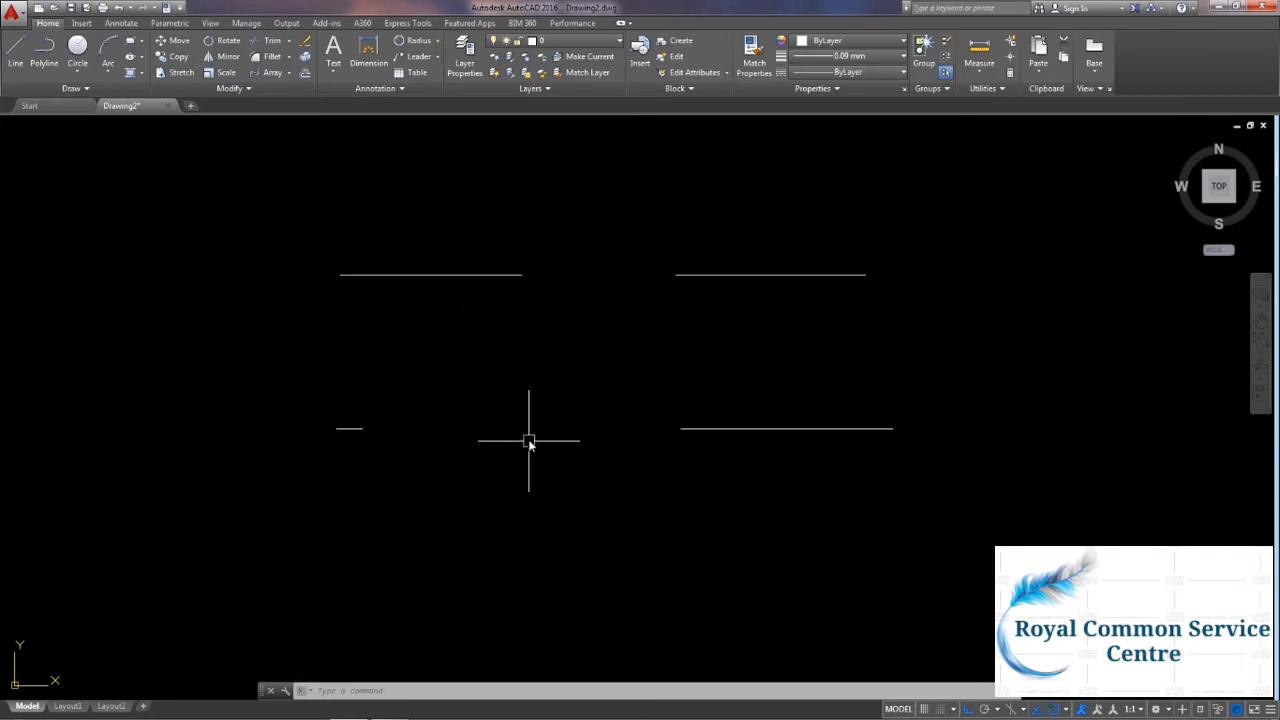
Break the upper-left line at its midpoint into two touching pieces with no gap.
click(248, 89)
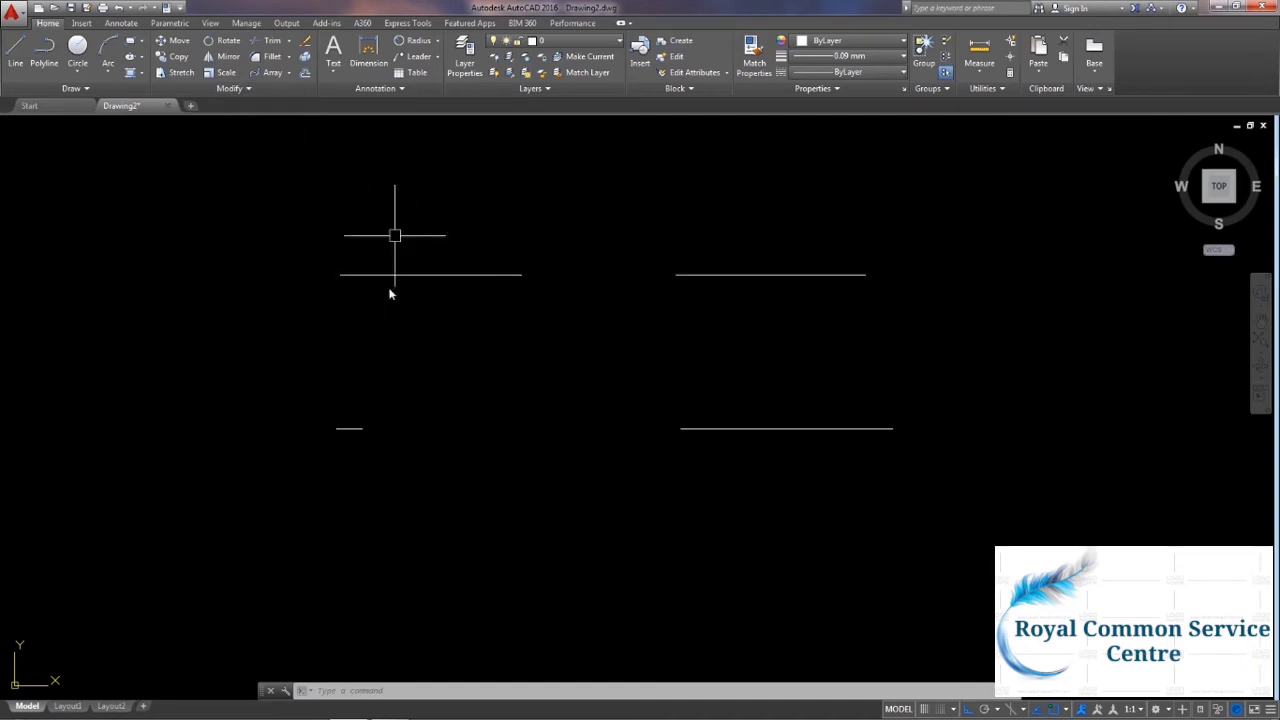
click(263, 91)
click(193, 126)
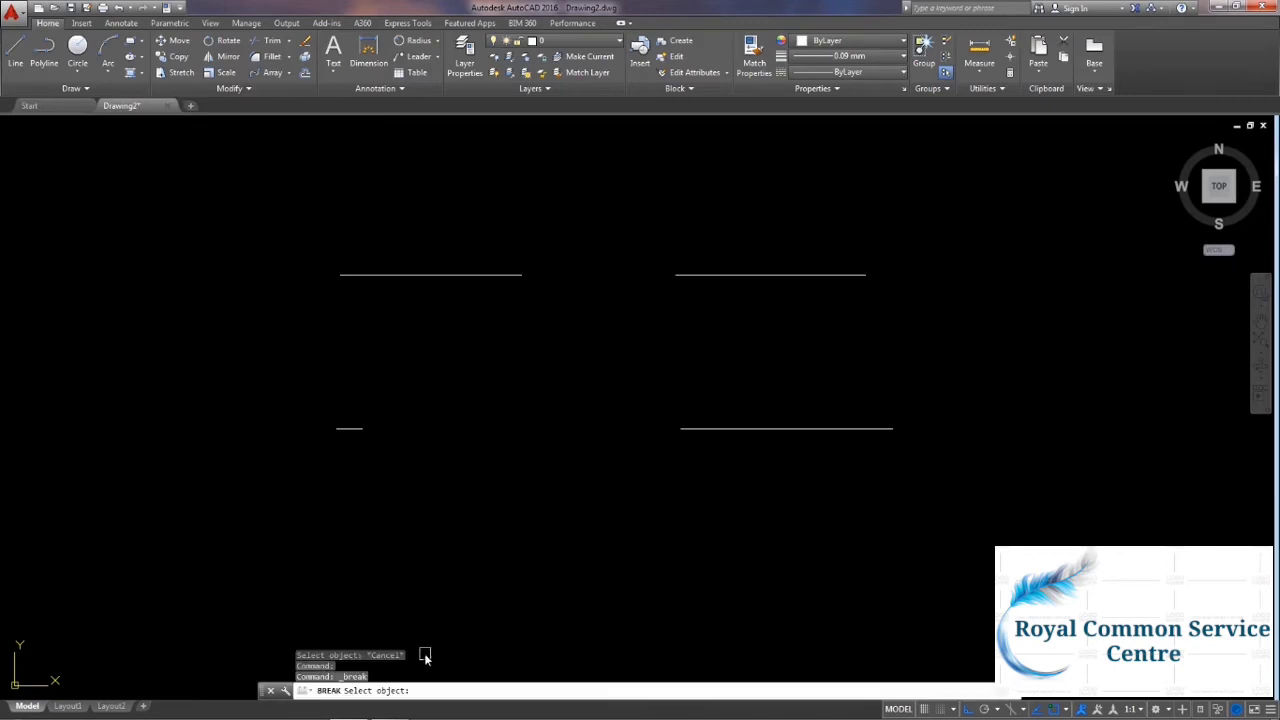
click(403, 274)
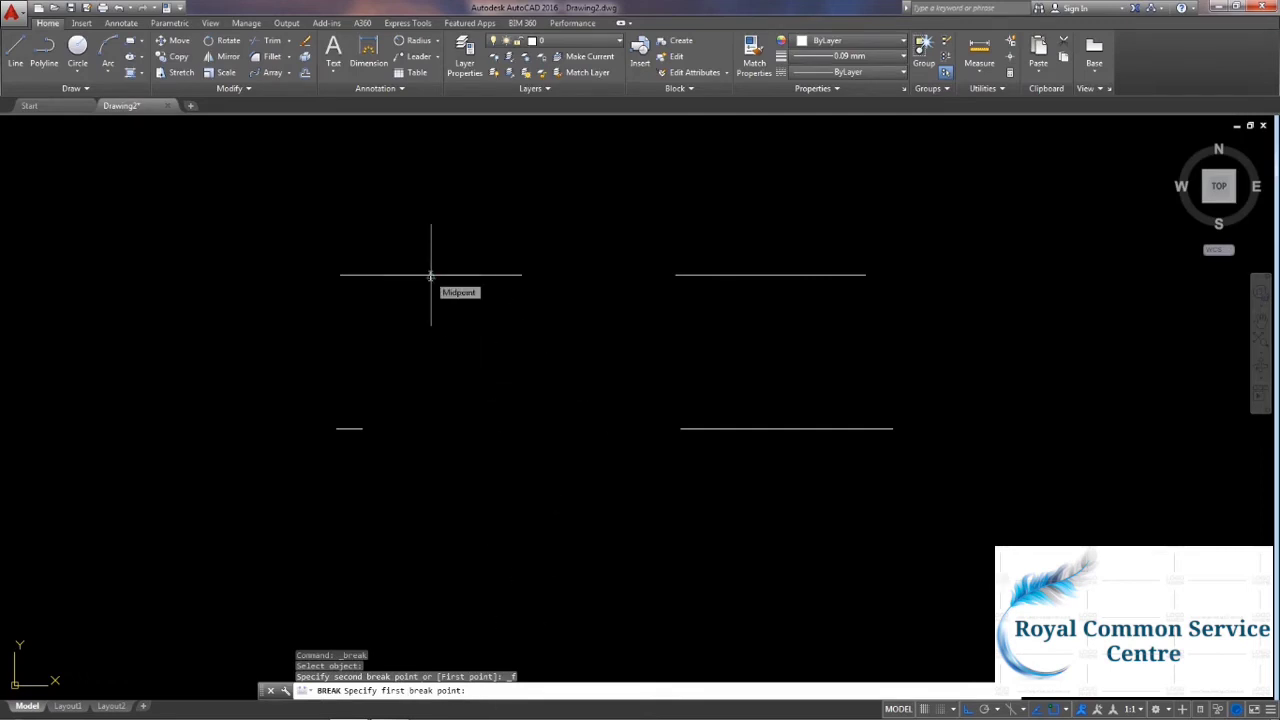
click(431, 275)
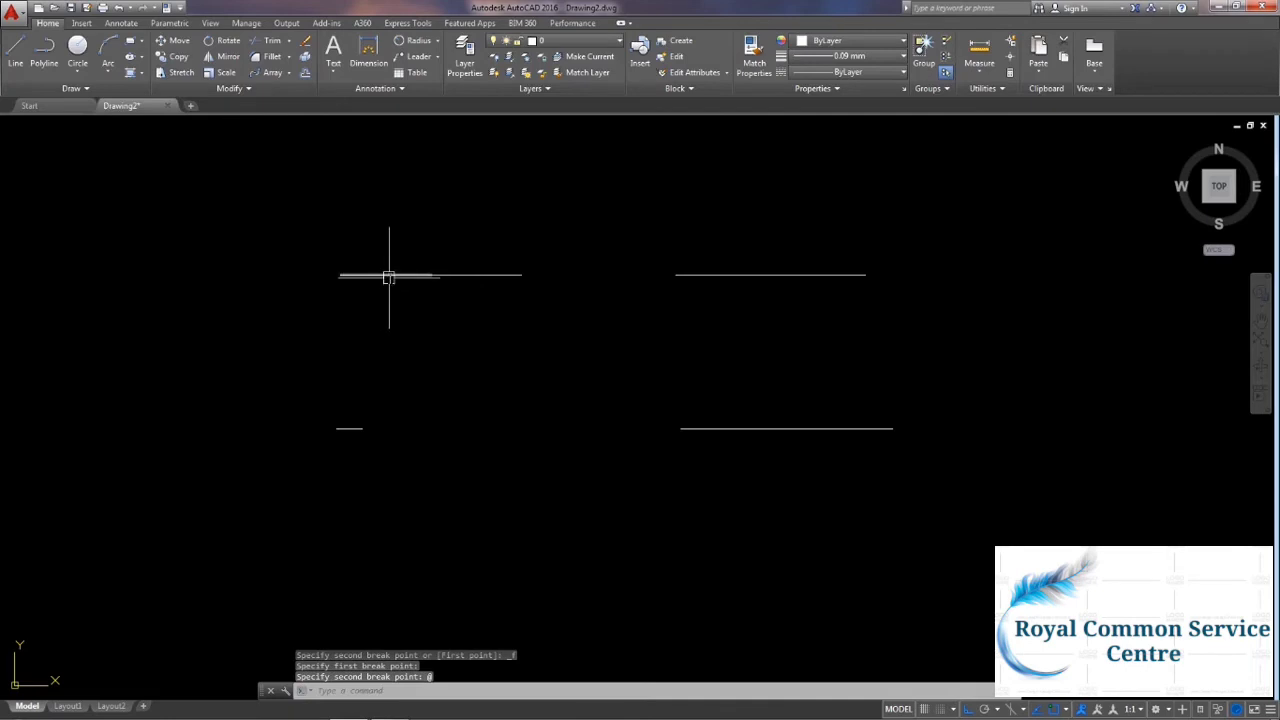
key(Return)
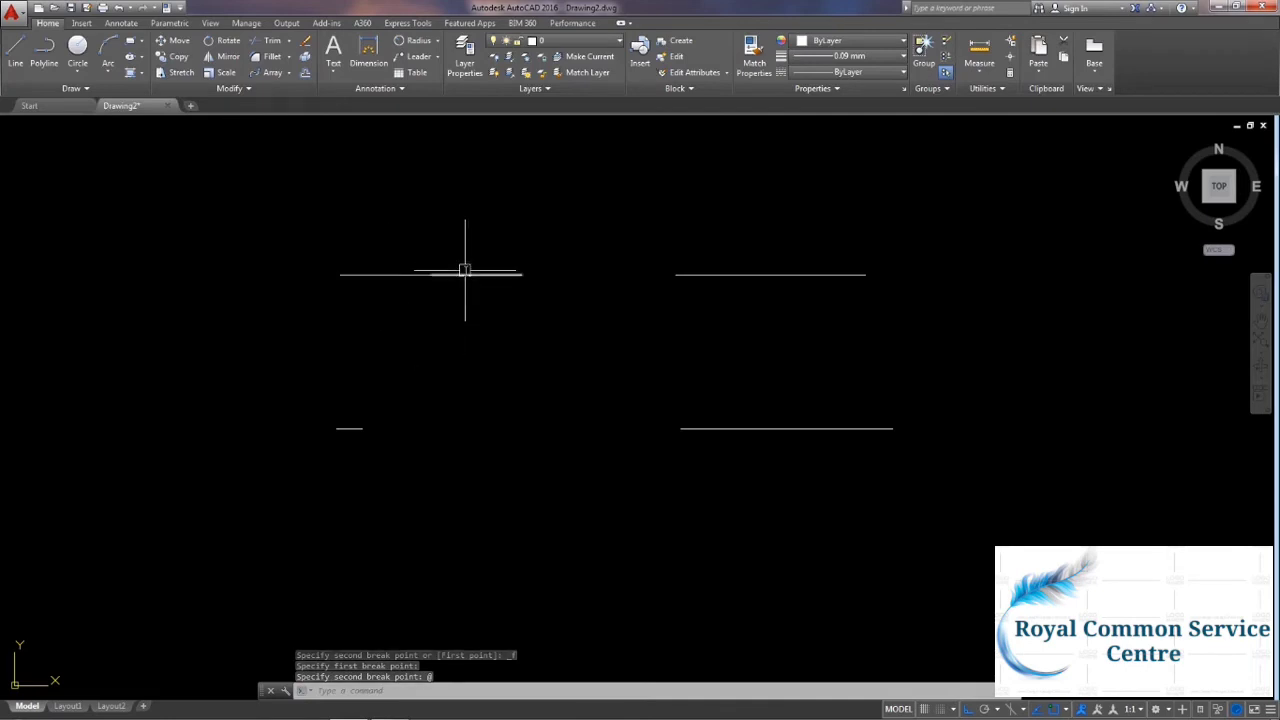
middle_drag(463, 271, 507, 309)
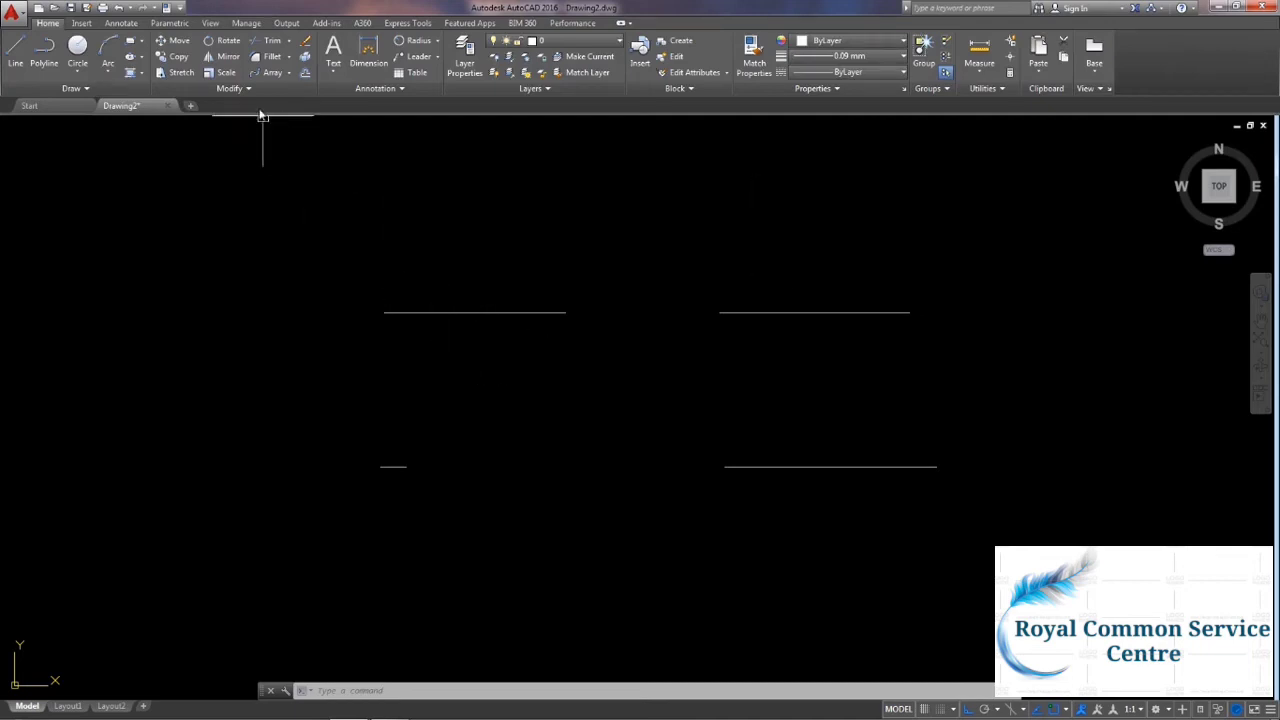
Join the short lower-left line and the lower-right line into one continuous line.
click(214, 121)
text(J)
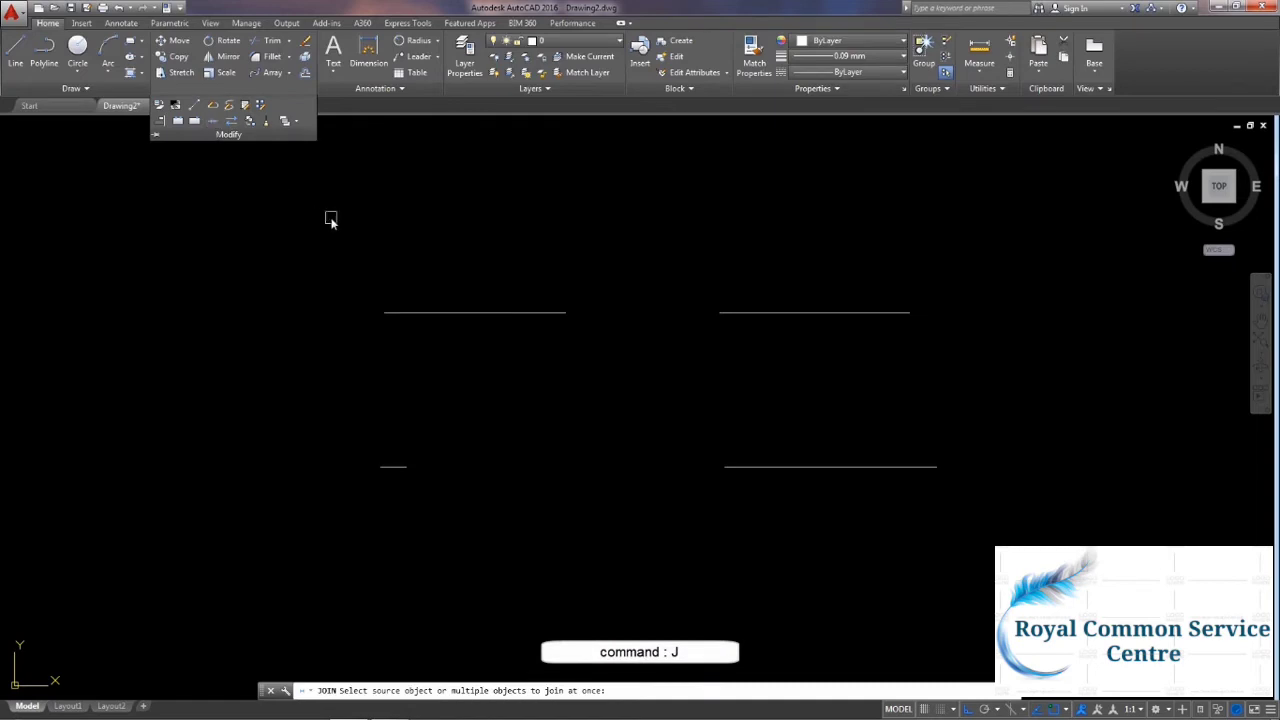
click(394, 468)
click(759, 468)
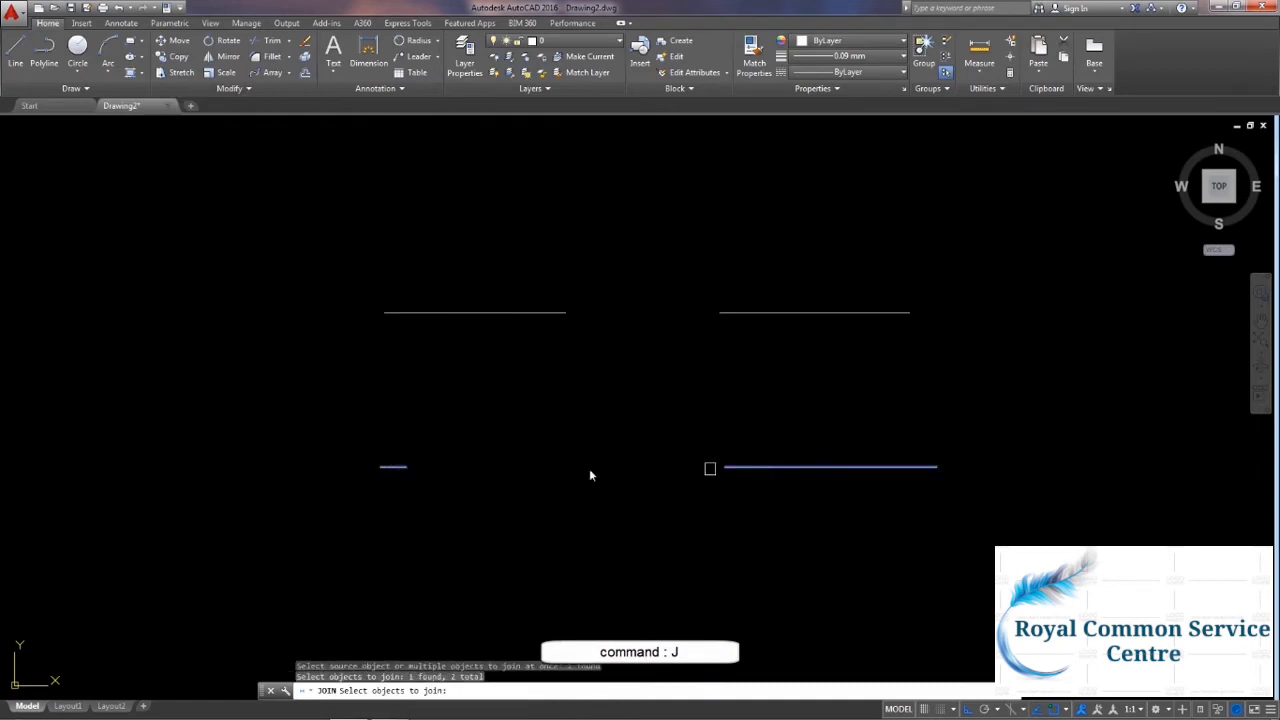
key(Return)
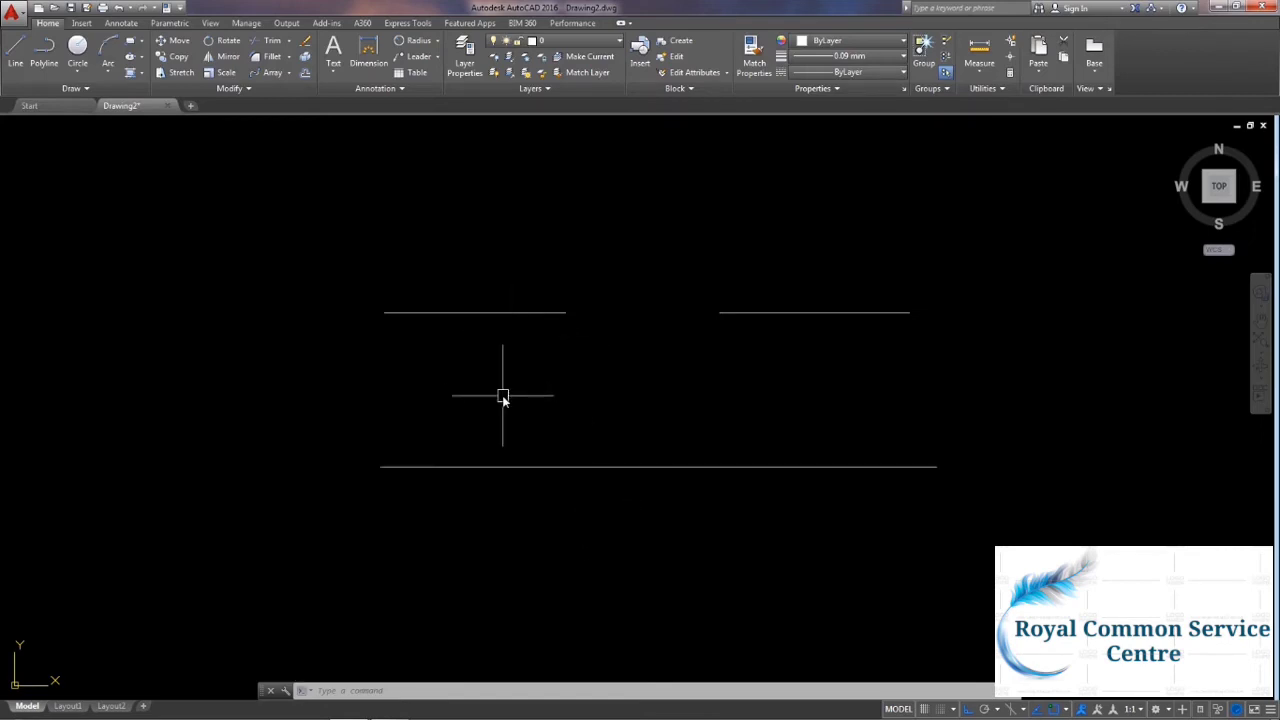
Join the three upper pieces into a single line with J.
text(j)
key(Return)
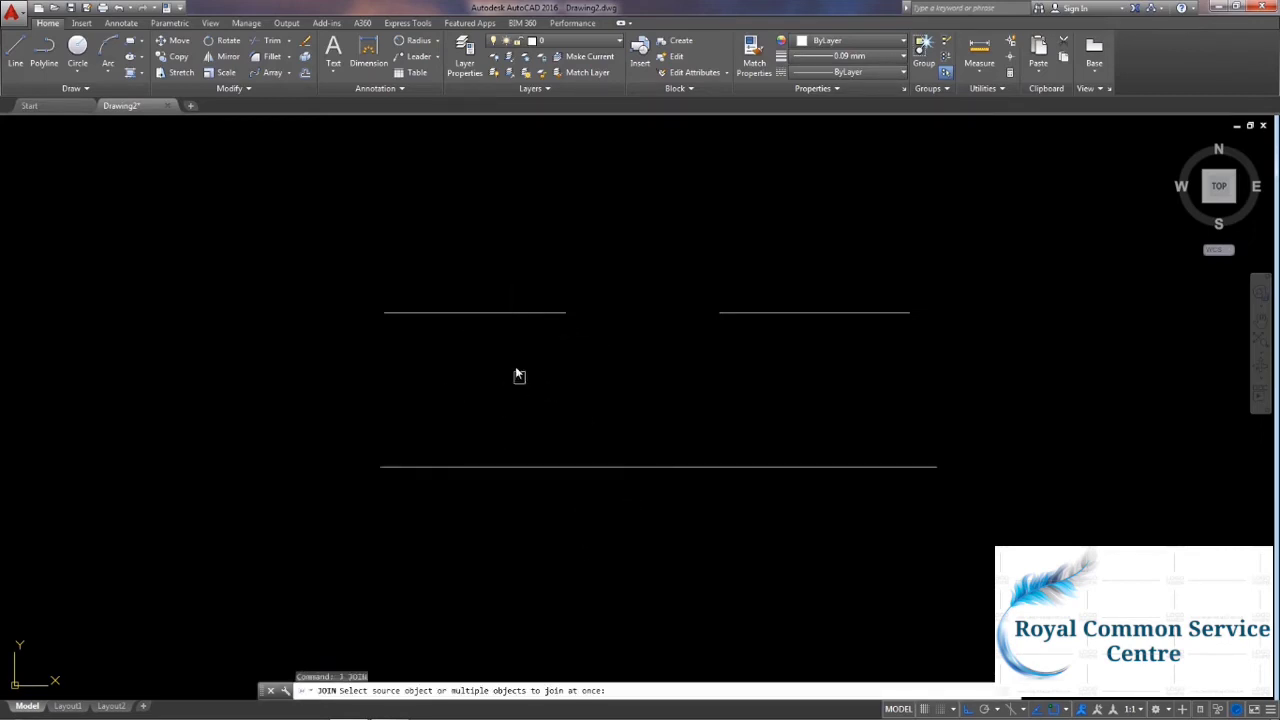
click(488, 315)
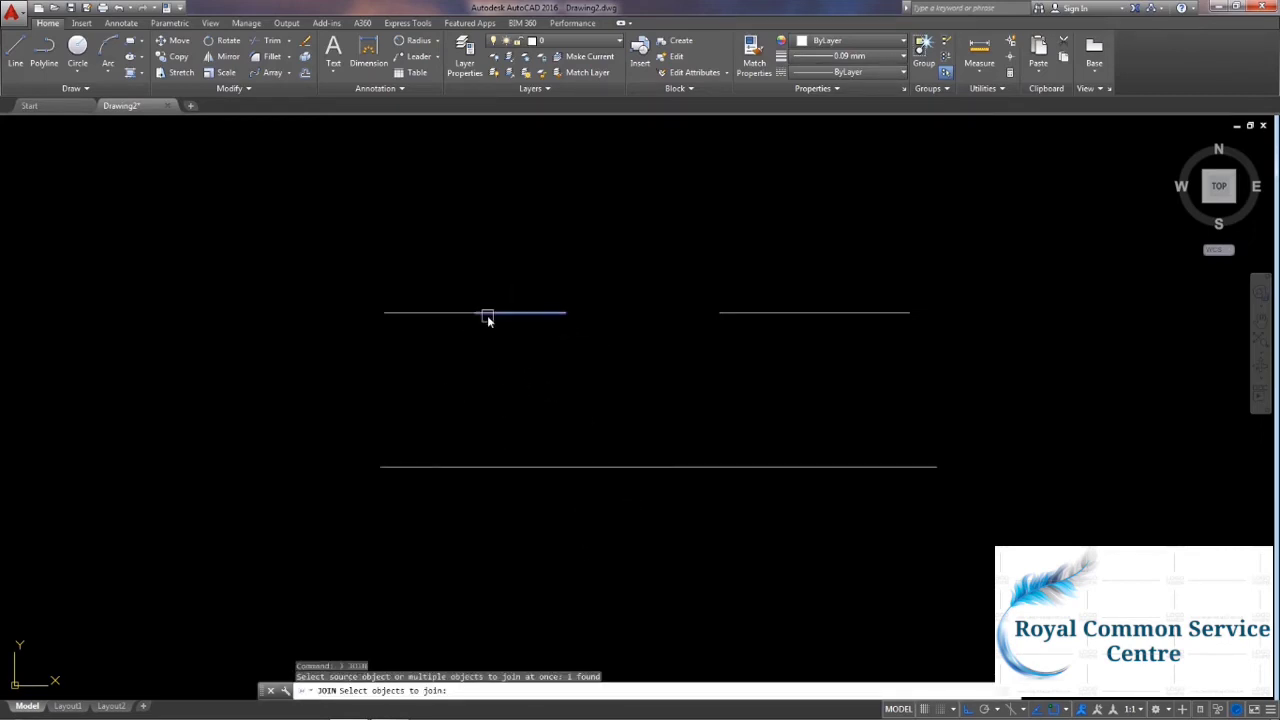
click(768, 314)
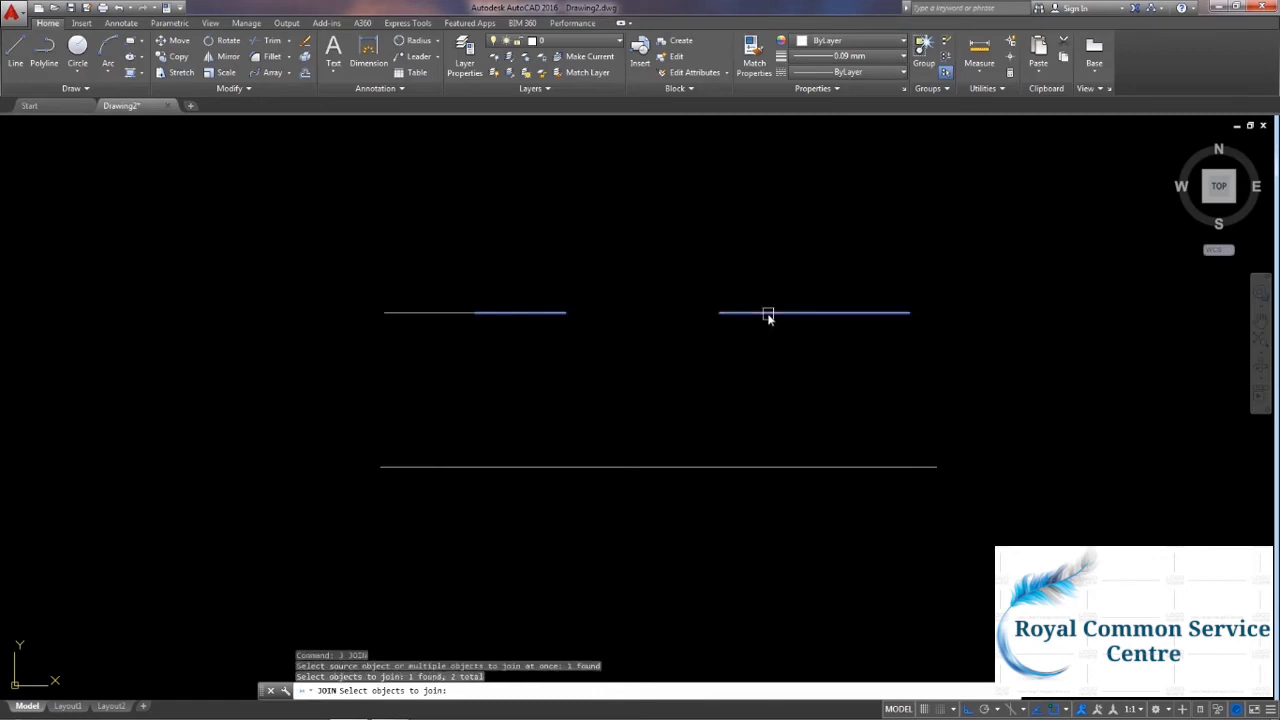
click(426, 314)
key(Return)
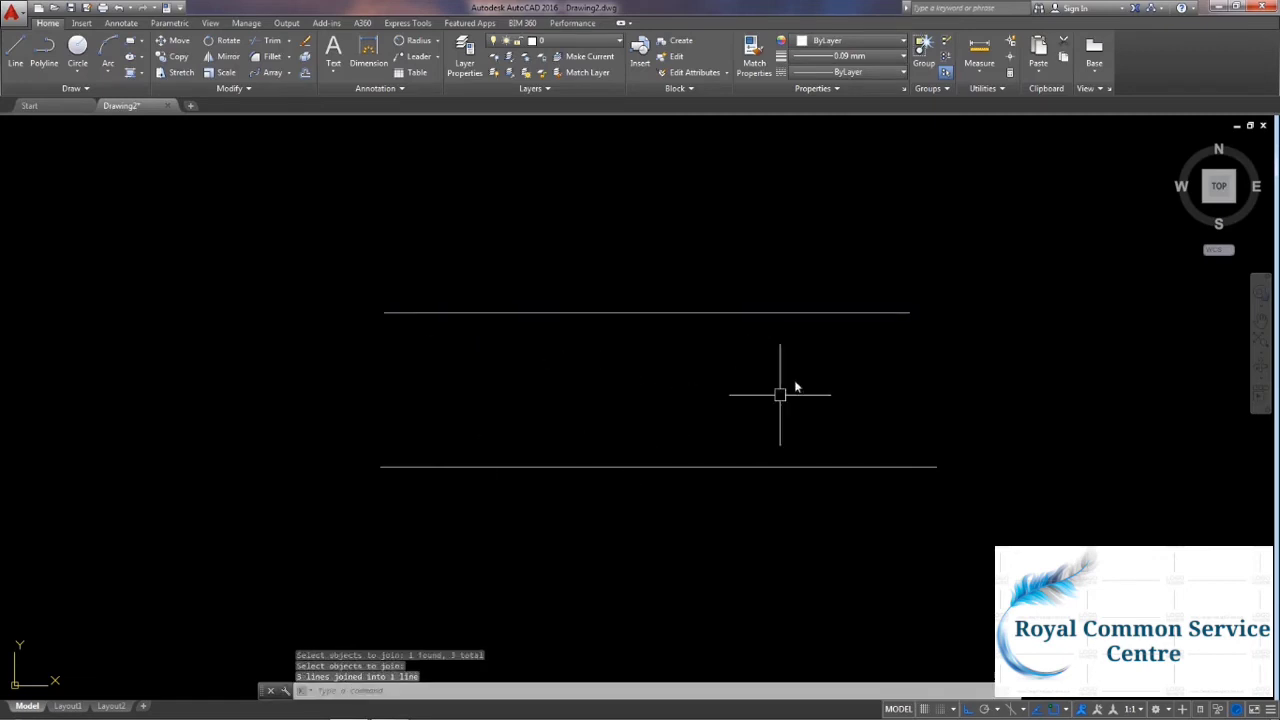
Draw a long upper horizontal line and a shorter second line to its right.
click(15, 52)
click(257, 206)
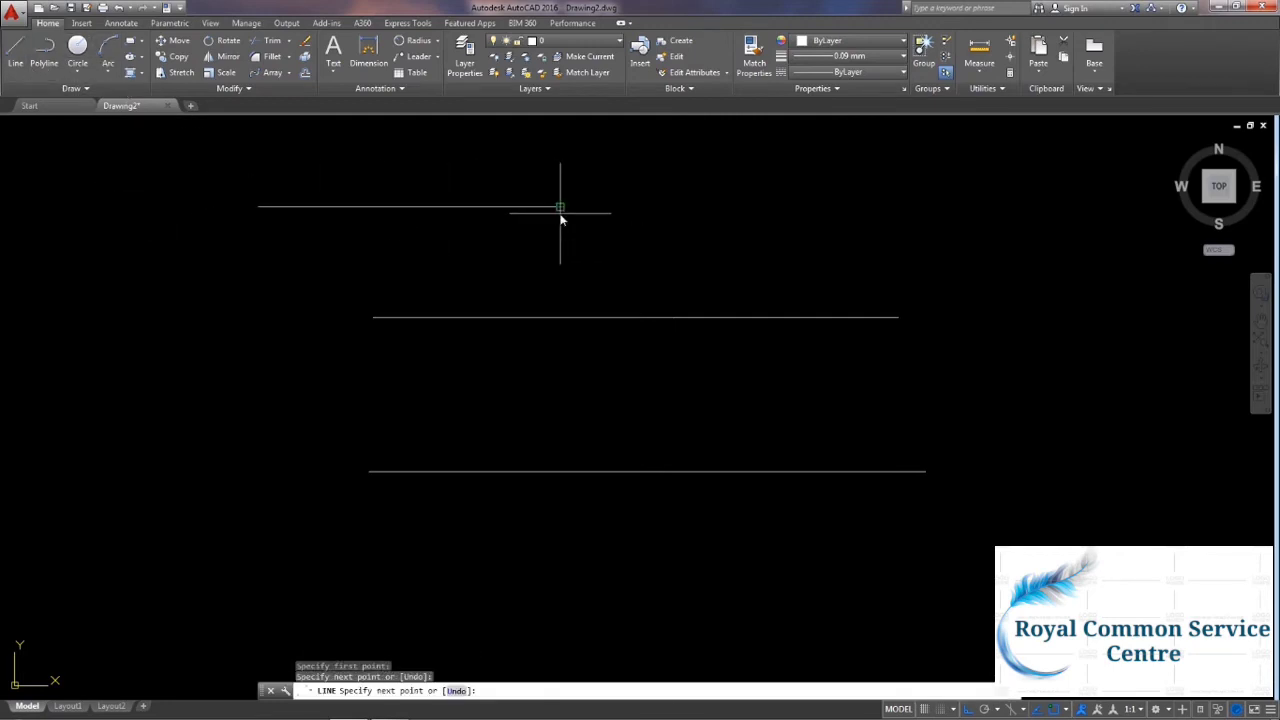
click(560, 206)
key(Return)
middle_drag(580, 261, 570, 310)
key(Return)
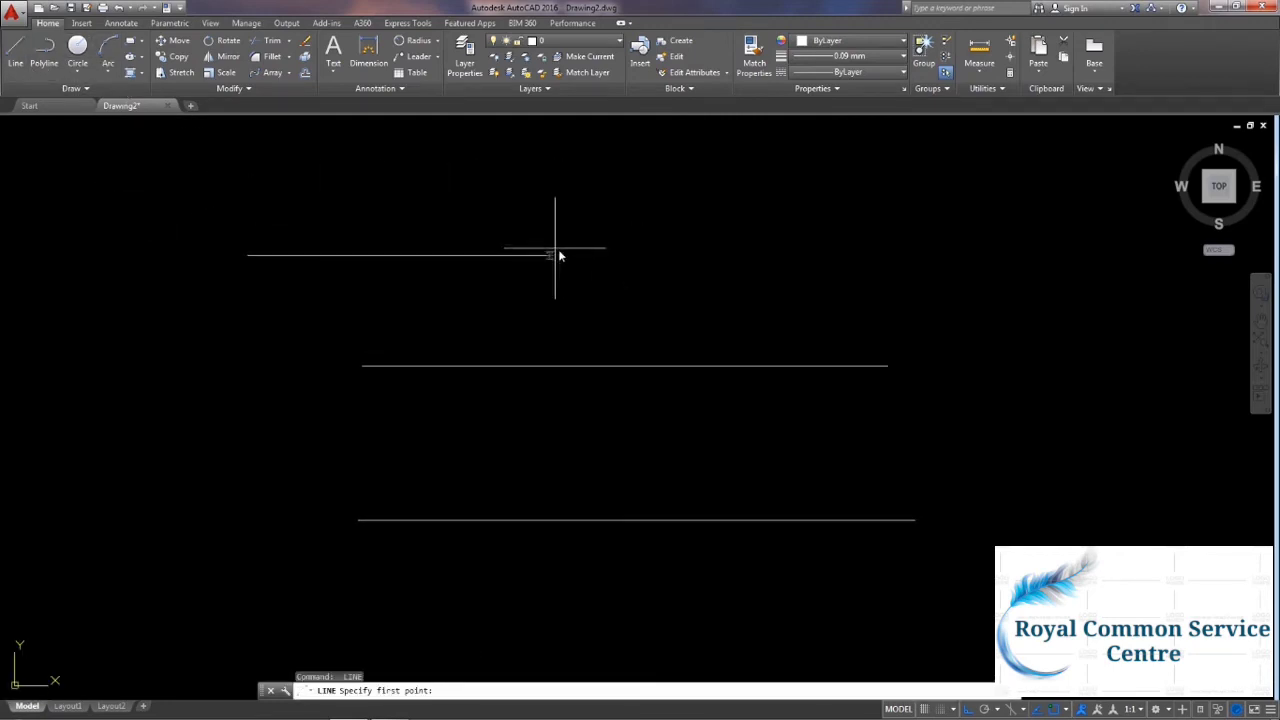
click(622, 257)
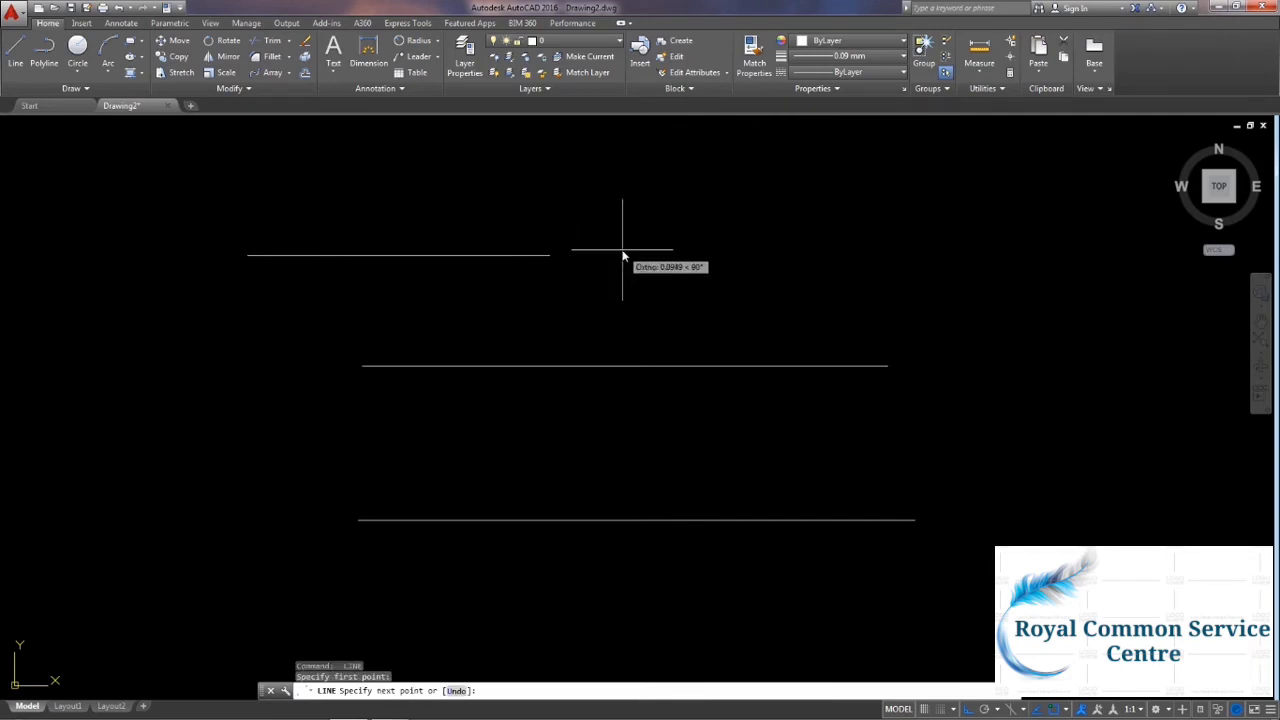
click(771, 258)
key(Return)
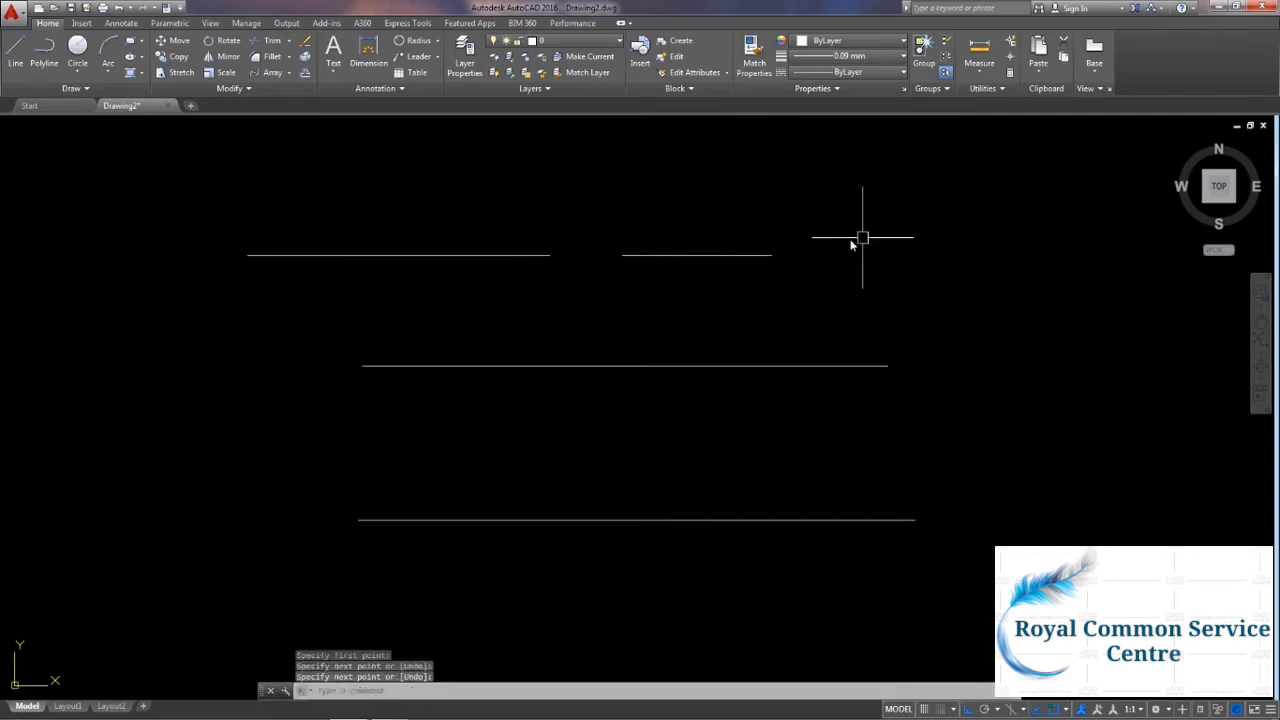
key(Return)
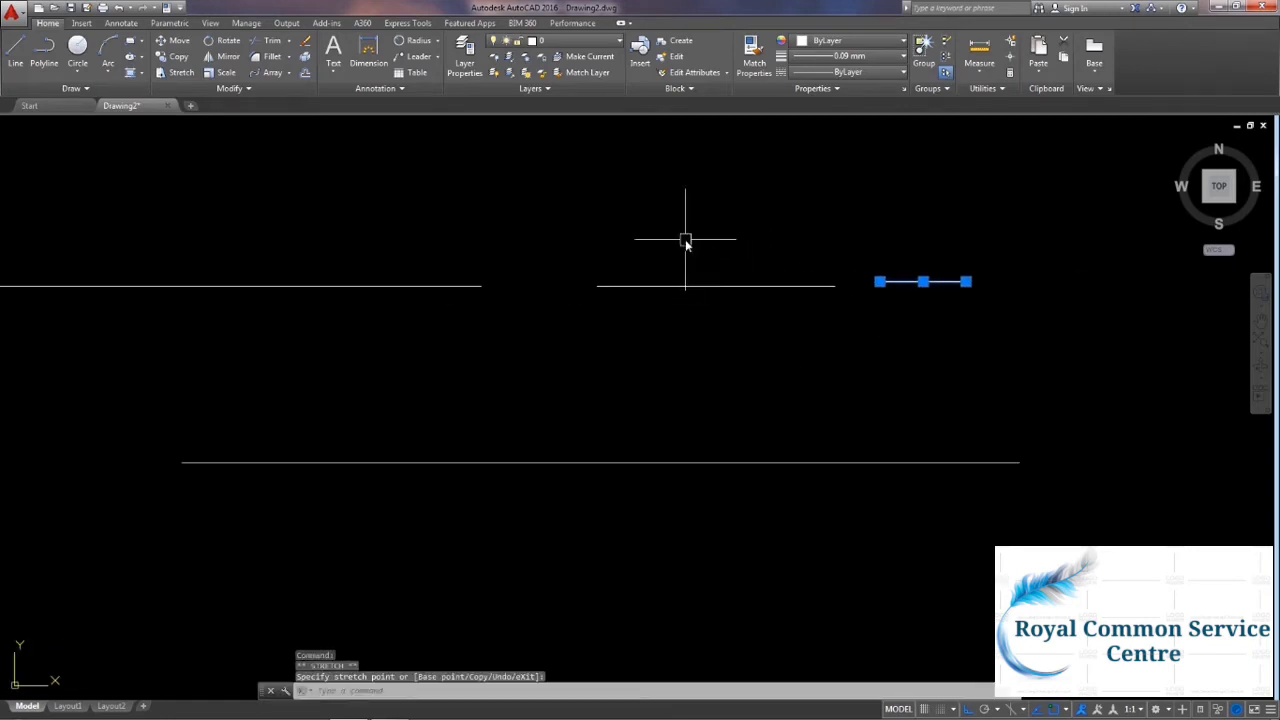
key(Escape)
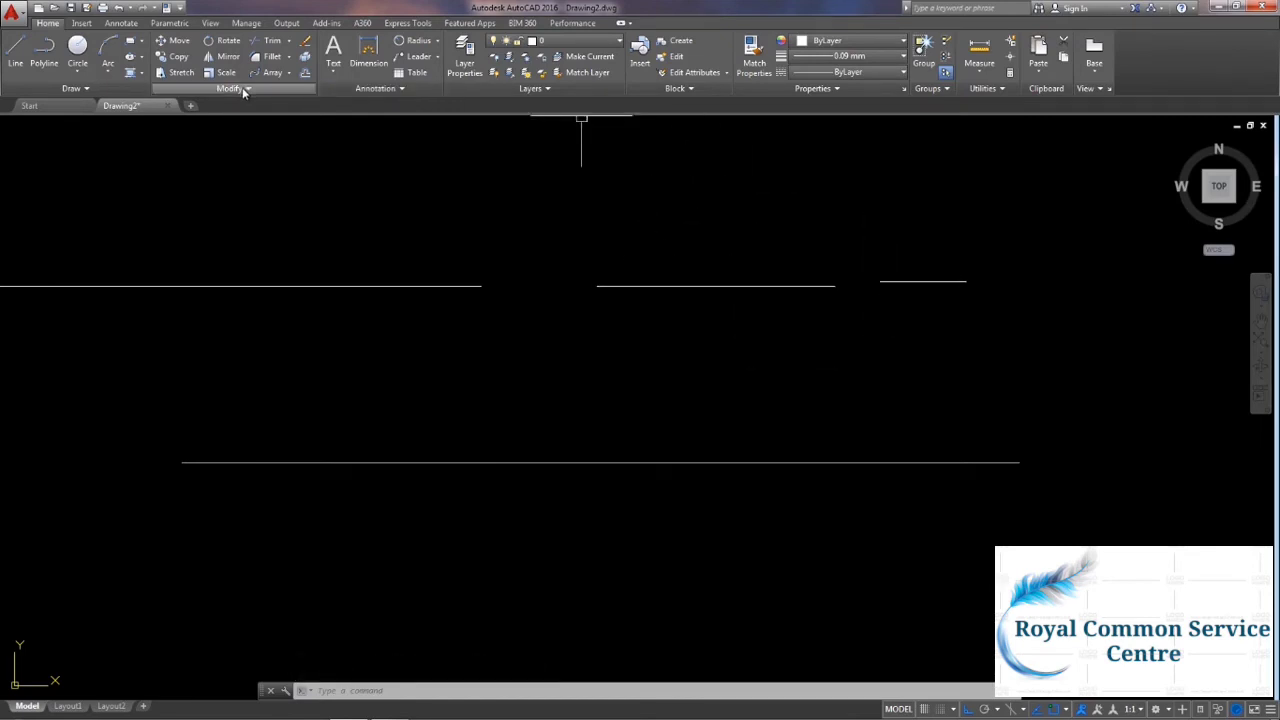
JOIN the upper-left and middle lines into one long line.
text(j)
key(Return)
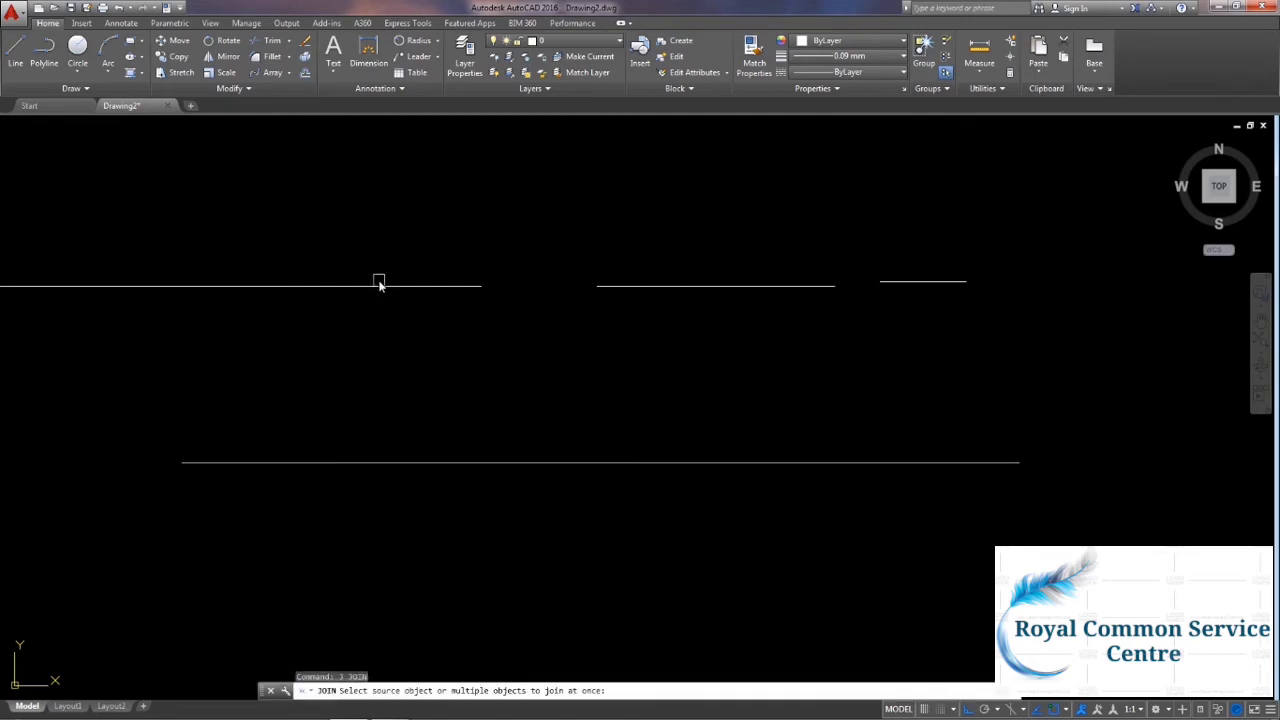
click(379, 285)
click(676, 286)
key(Return)
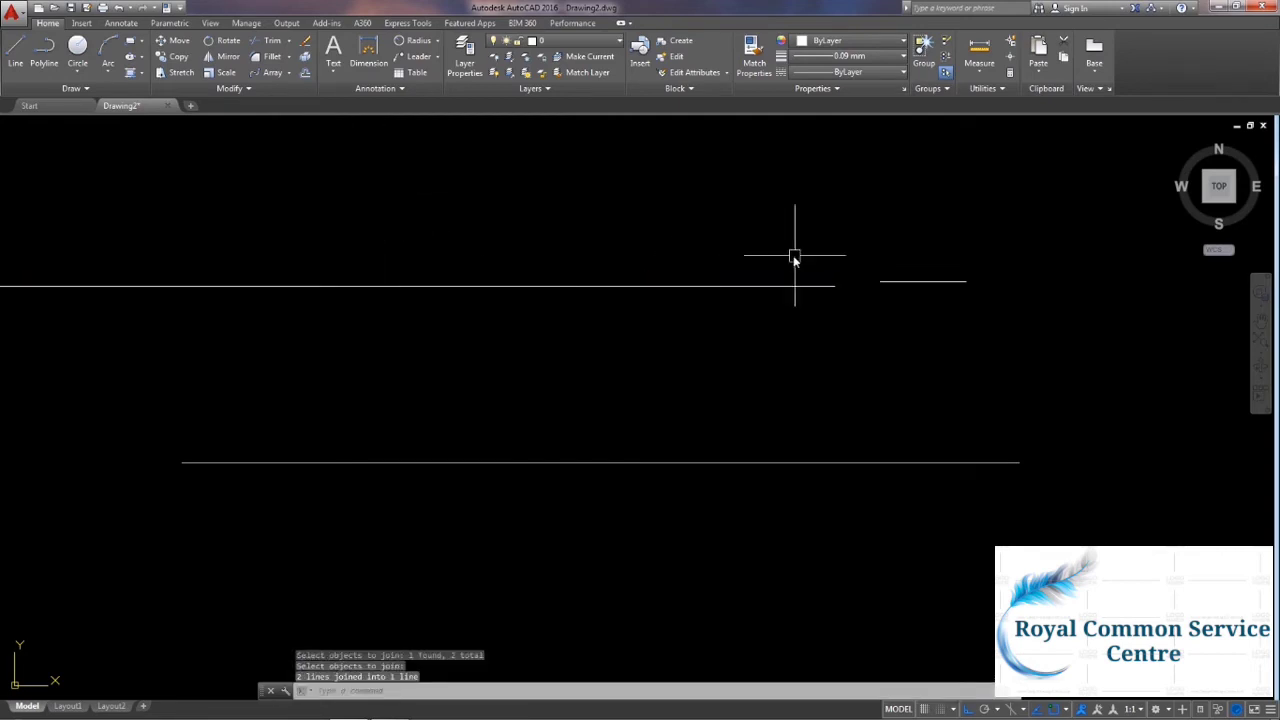
Try joining the offset short line to the merged line; it stays separate.
key(Return)
click(752, 286)
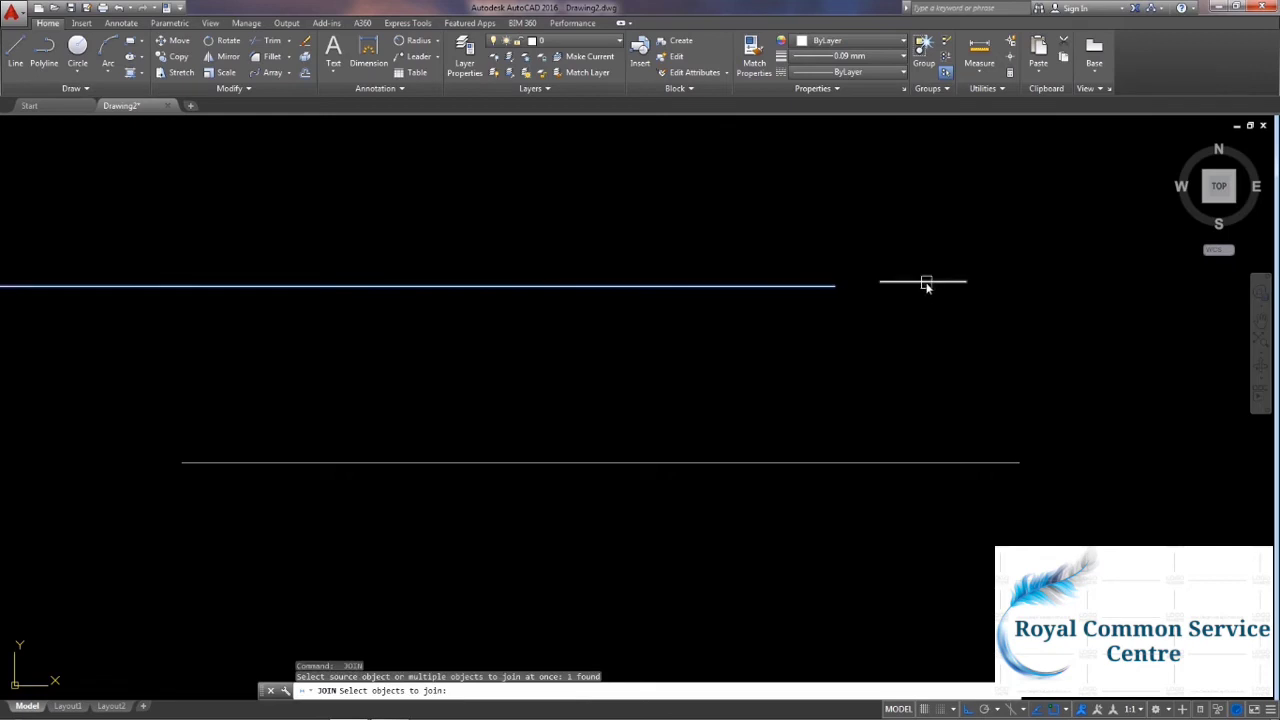
click(926, 283)
key(Return)
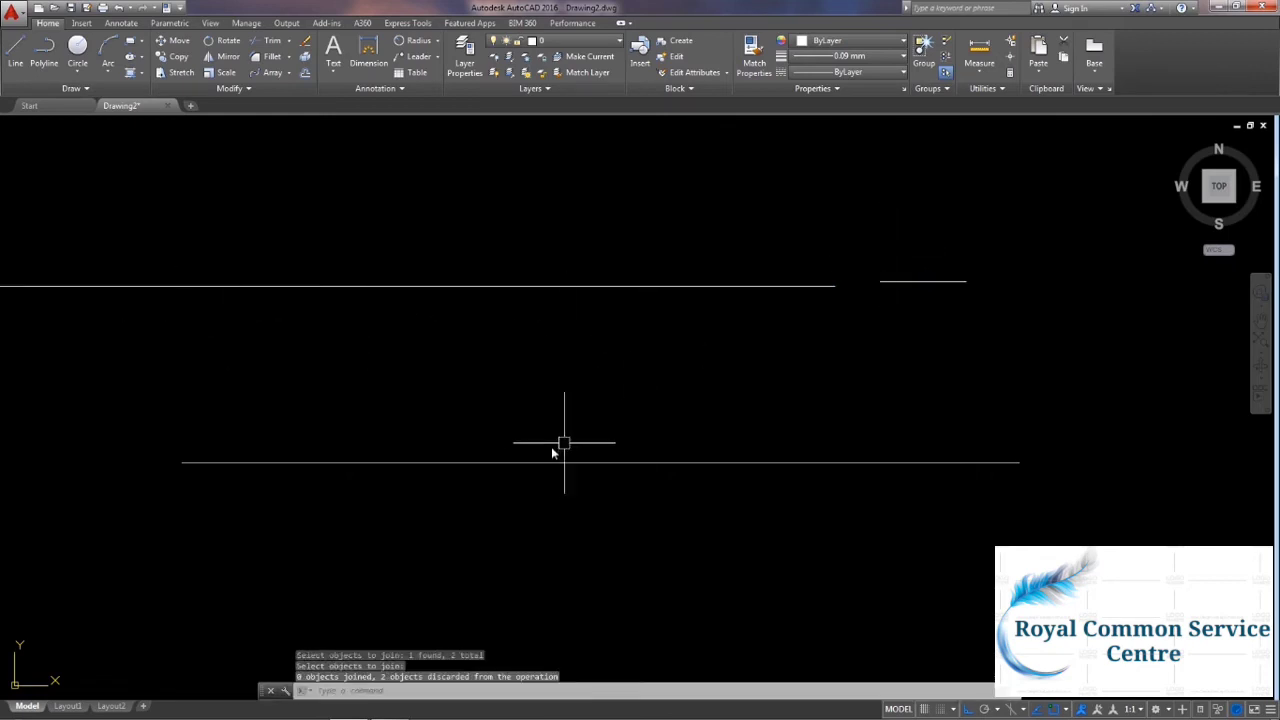
middle_drag(877, 200, 886, 169)
middle_drag(1000, 496, 951, 543)
Erase all the existing lines using a crossing window selection.
click(954, 541)
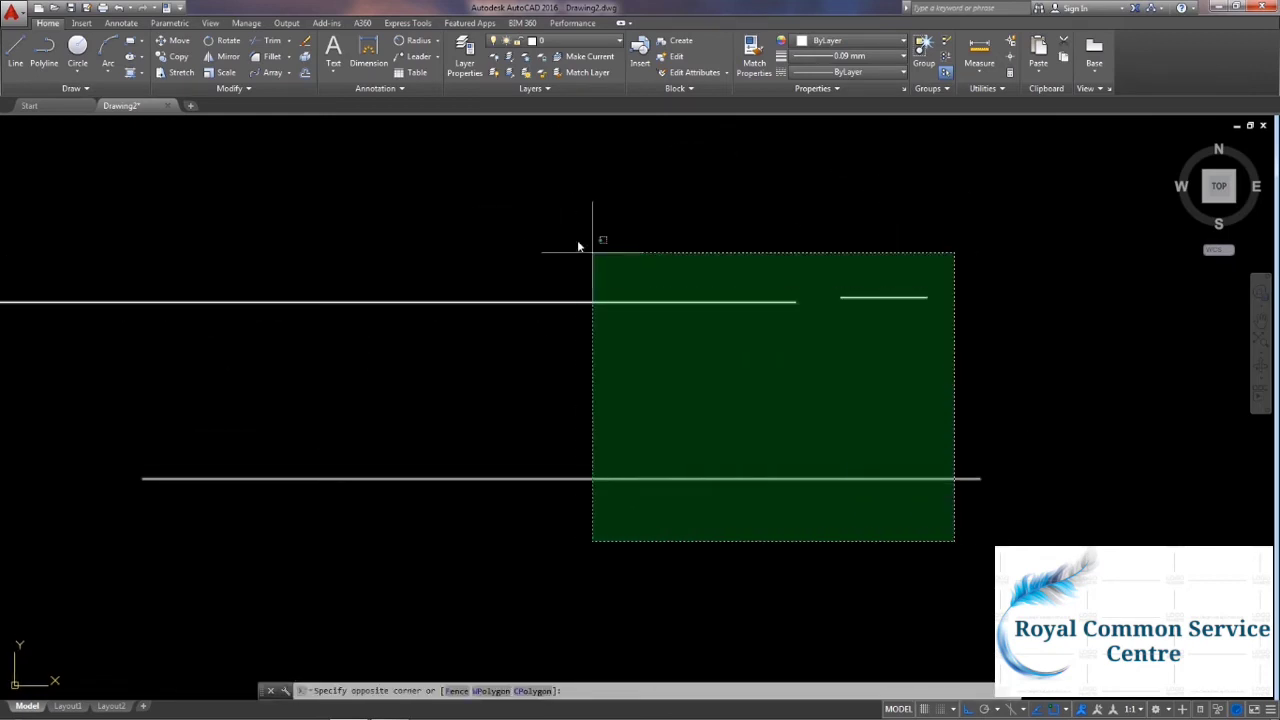
click(592, 252)
key(Delete)
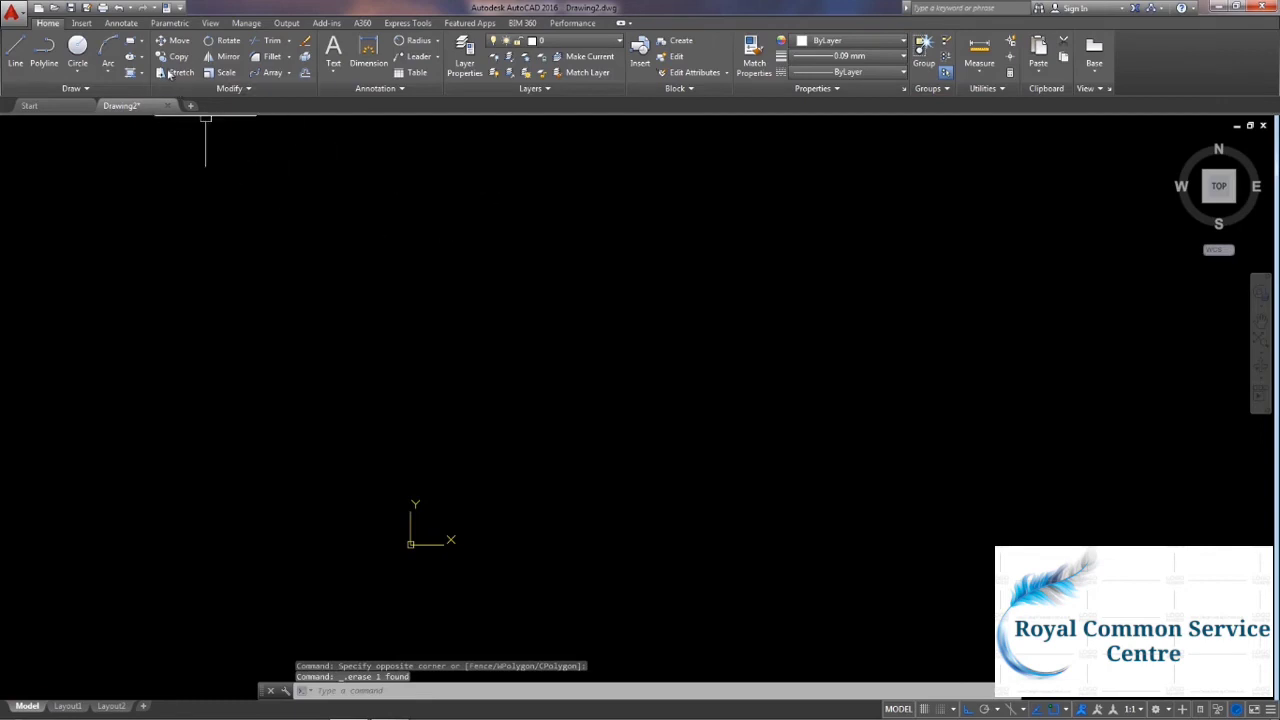
Draw a rectangle in the middle of the drawing from two opposite corners.
click(136, 42)
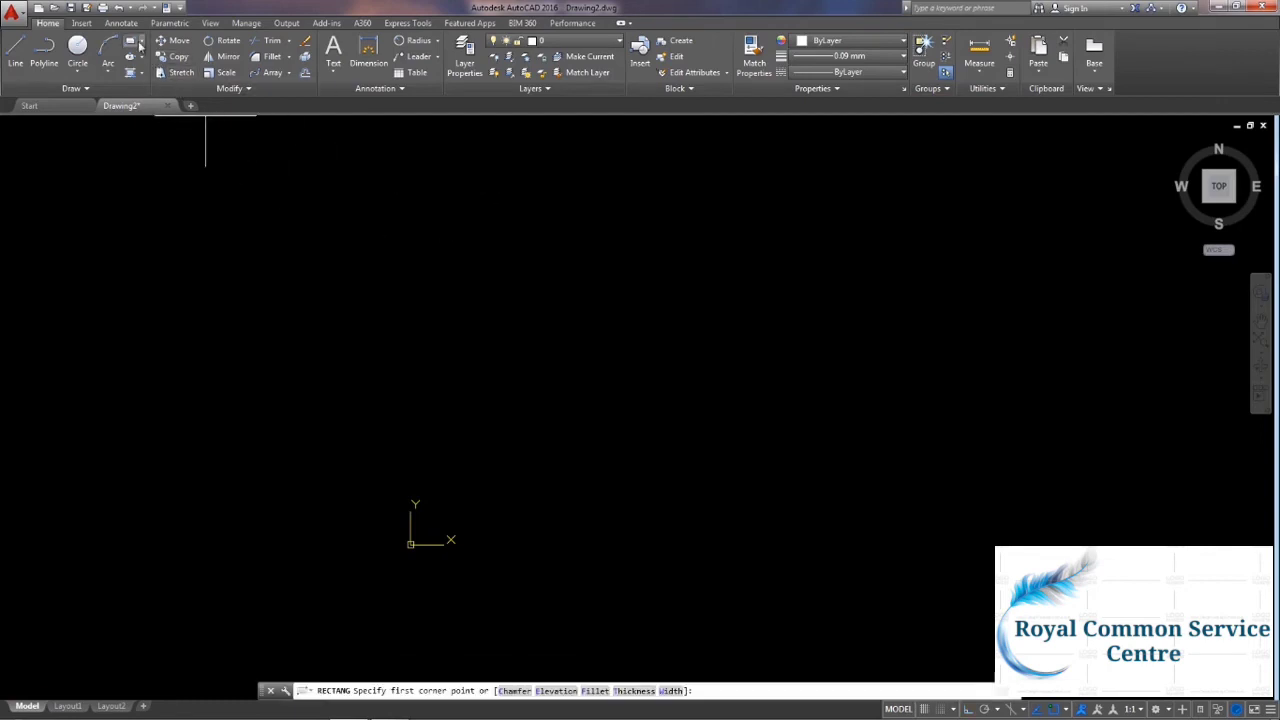
click(363, 239)
click(799, 552)
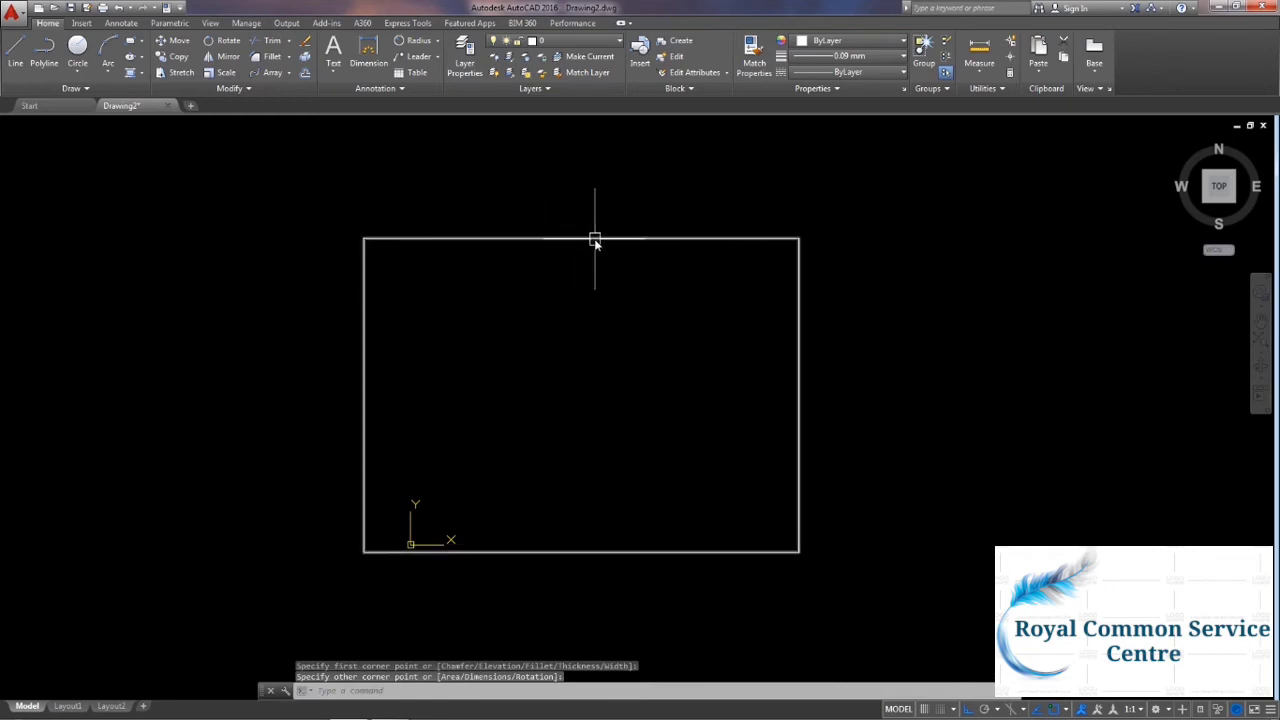
click(220, 92)
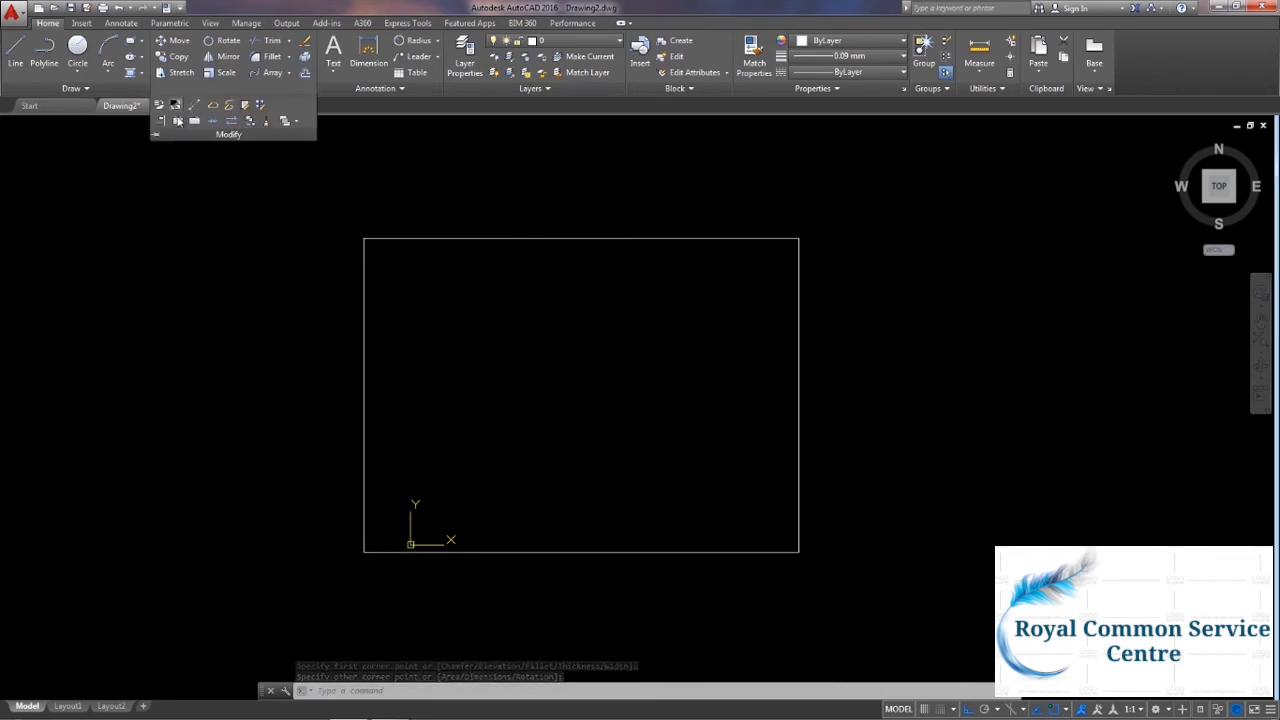
click(177, 121)
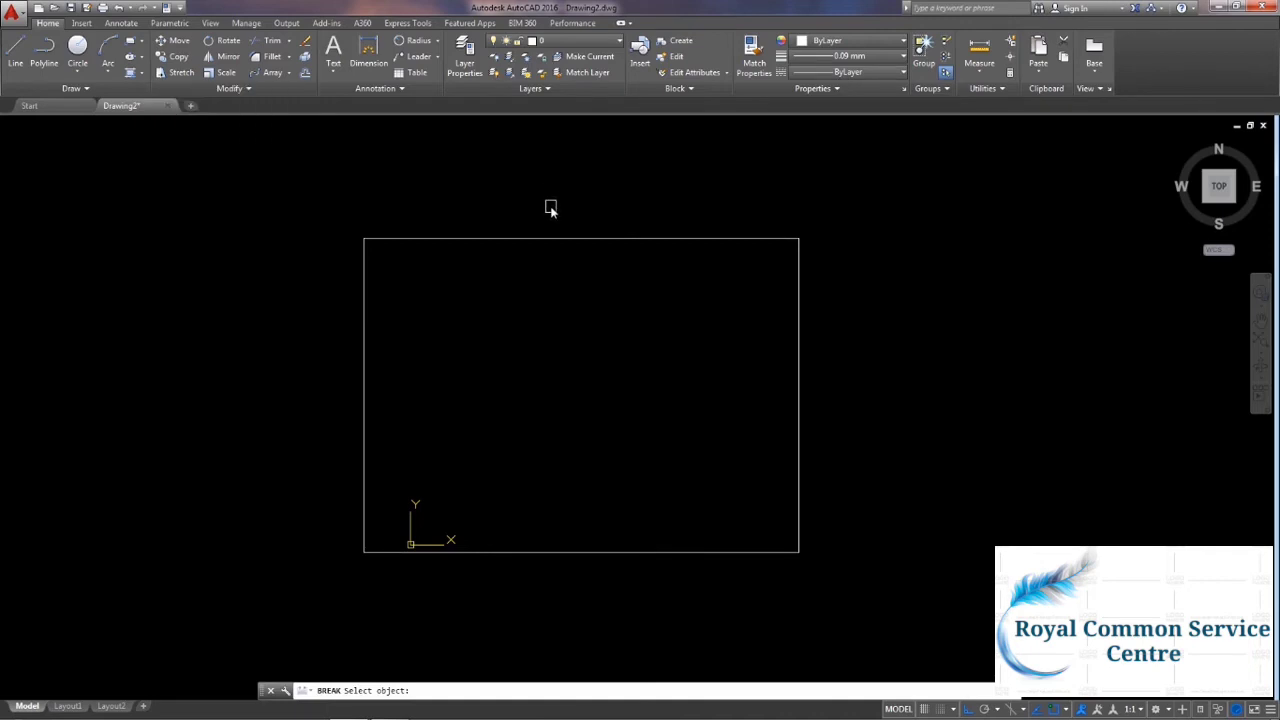
Break the rectangle's top edge between two picked points, using the First point option.
click(532, 239)
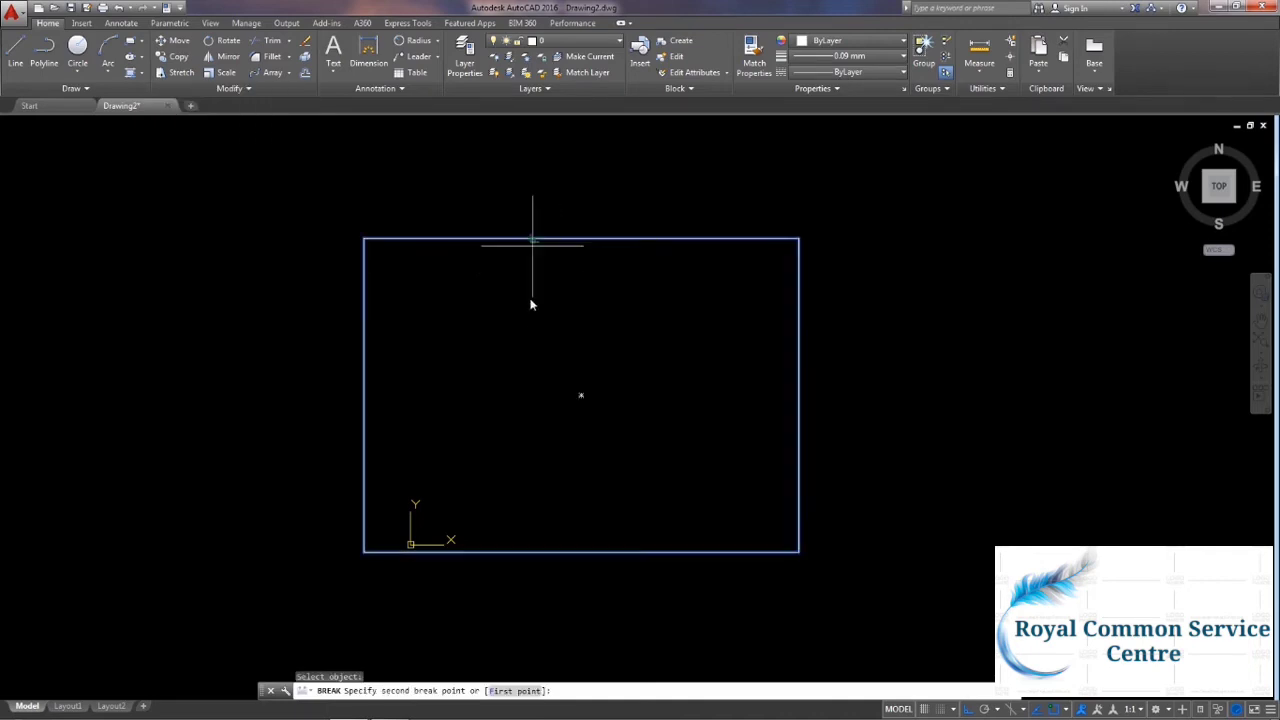
click(514, 690)
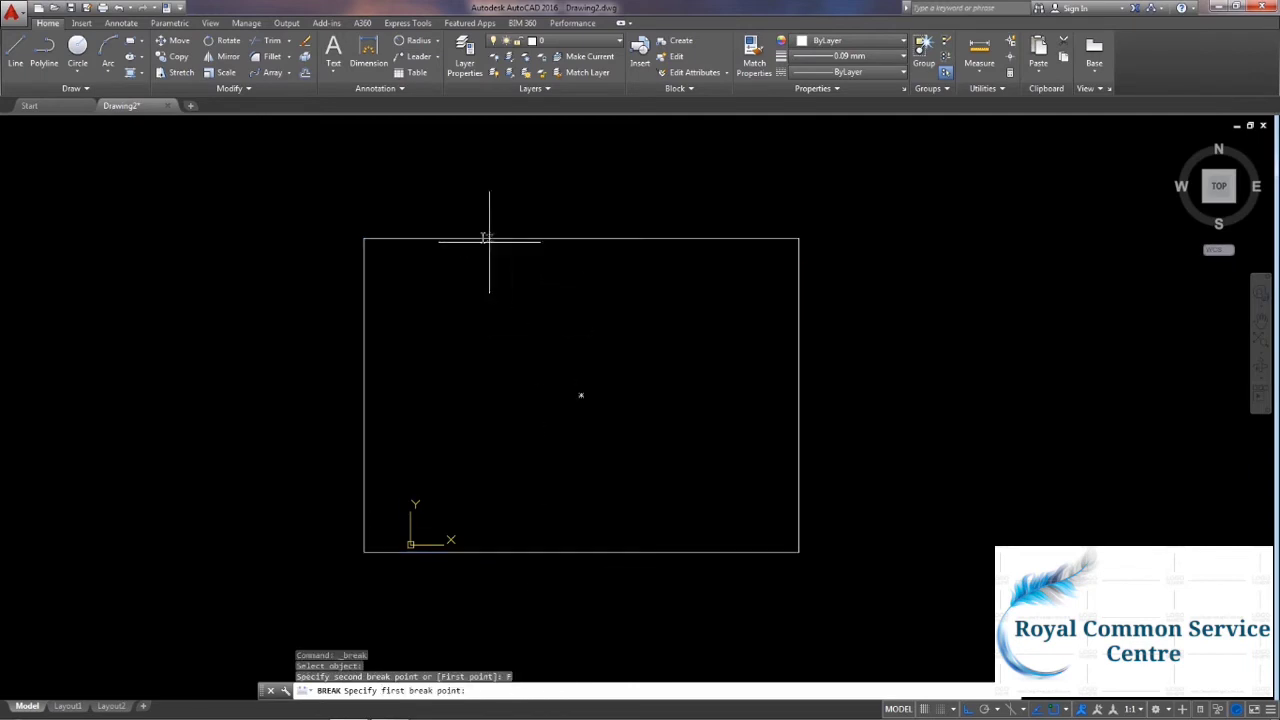
click(476, 237)
click(697, 239)
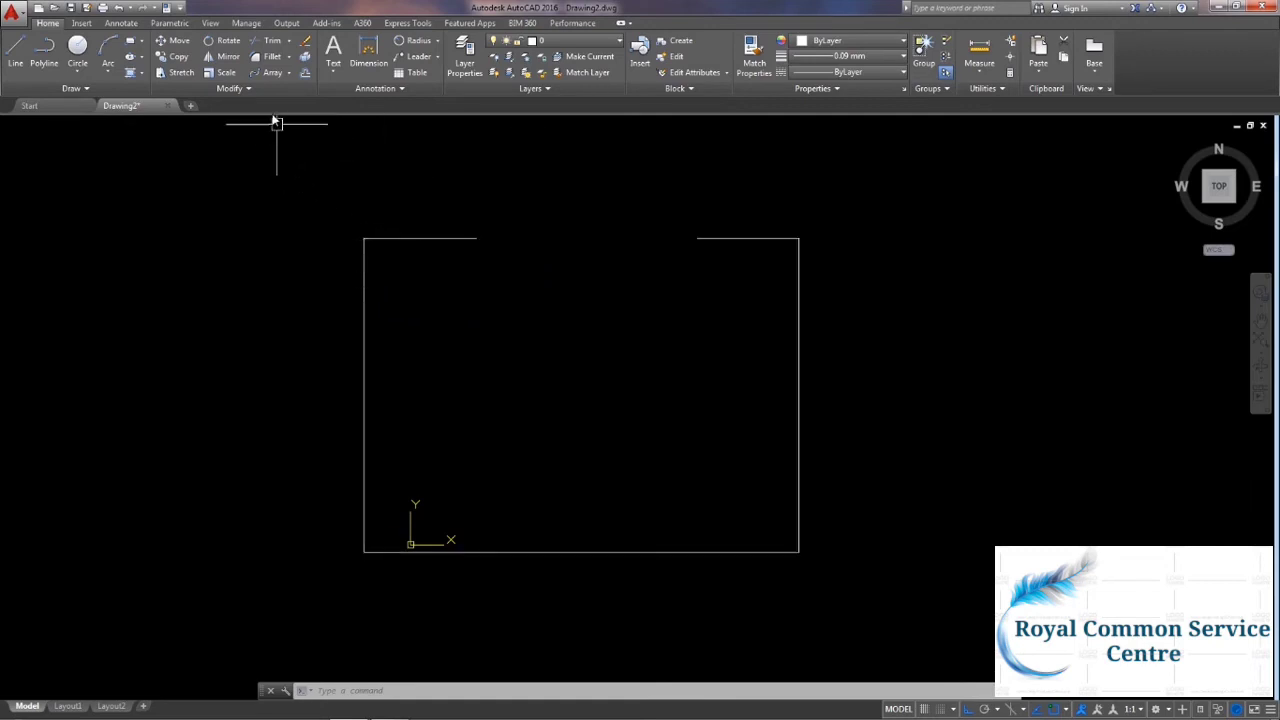
Start joining the open rectangle polyline, then cancel the JOIN.
click(254, 90)
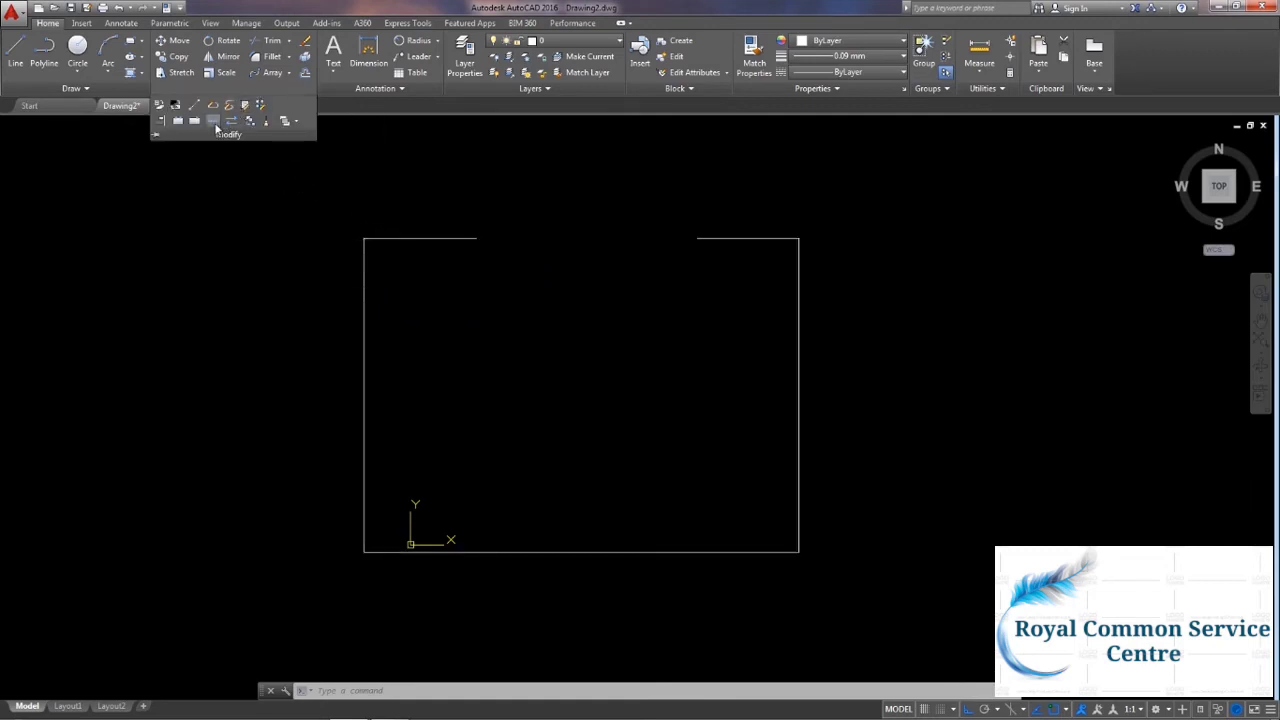
click(212, 121)
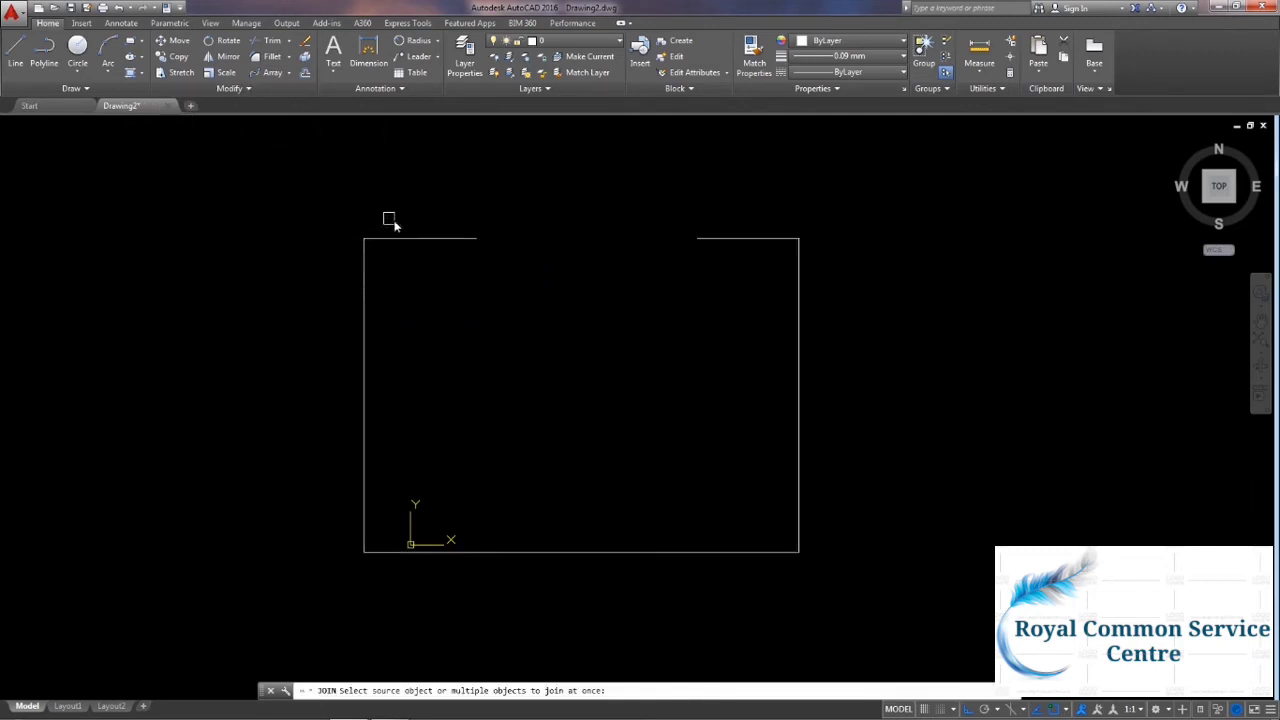
click(419, 238)
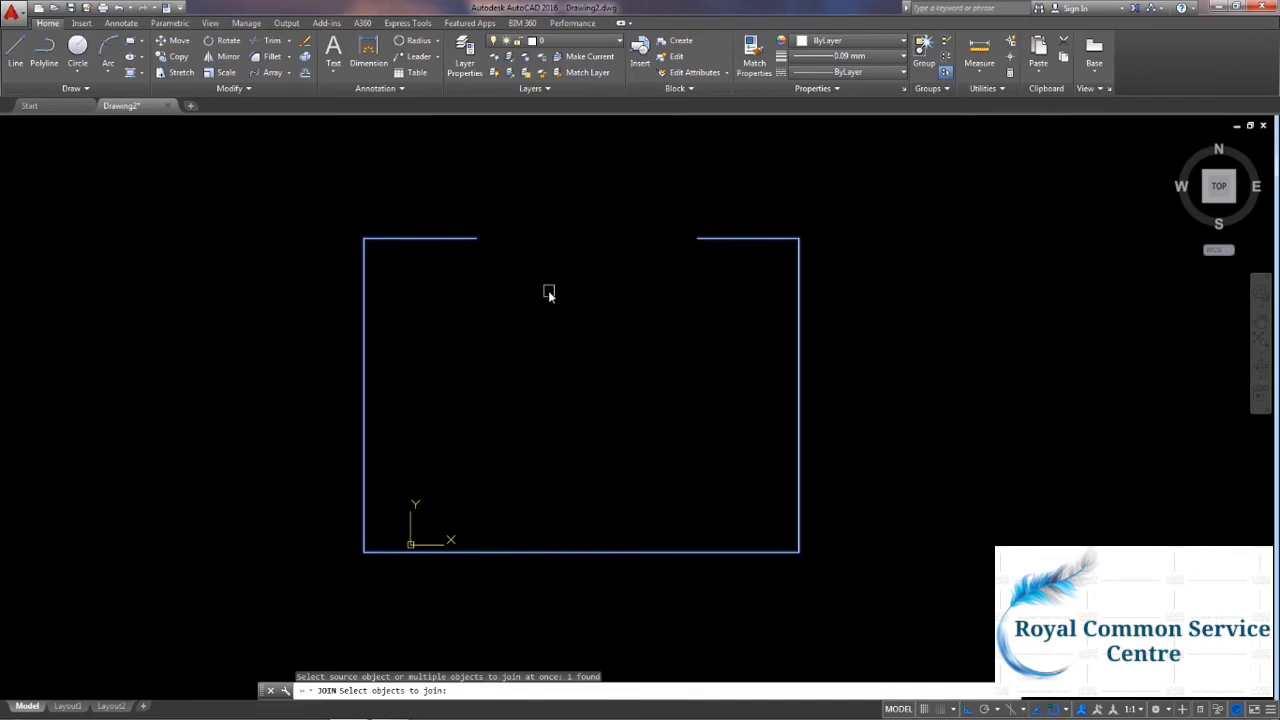
key(Escape)
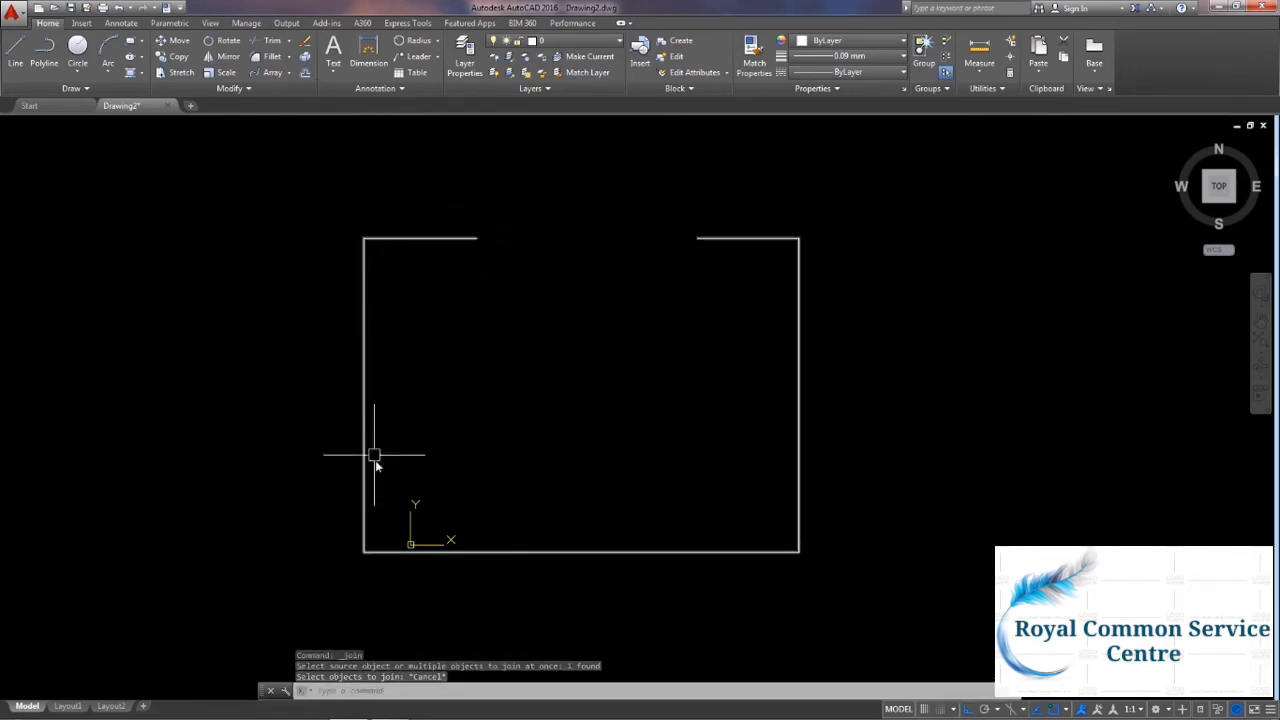
Explode the open rectangle polyline into individual line segments.
click(302, 66)
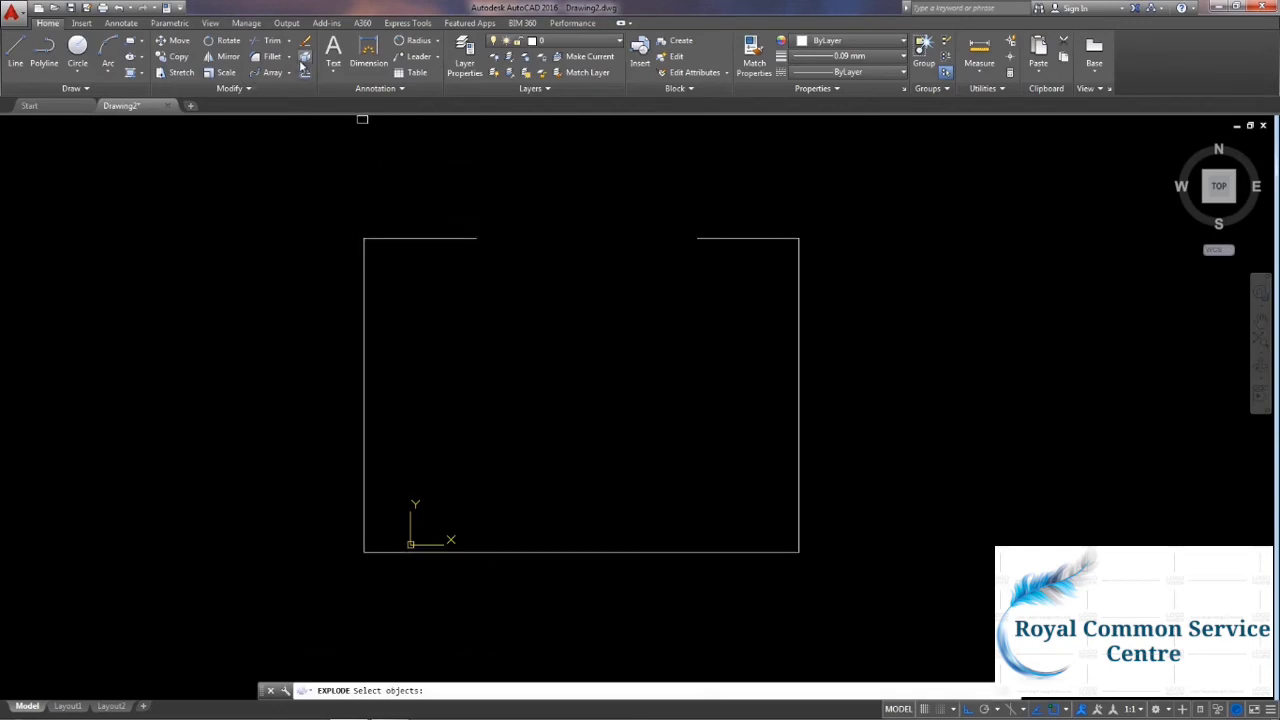
click(418, 242)
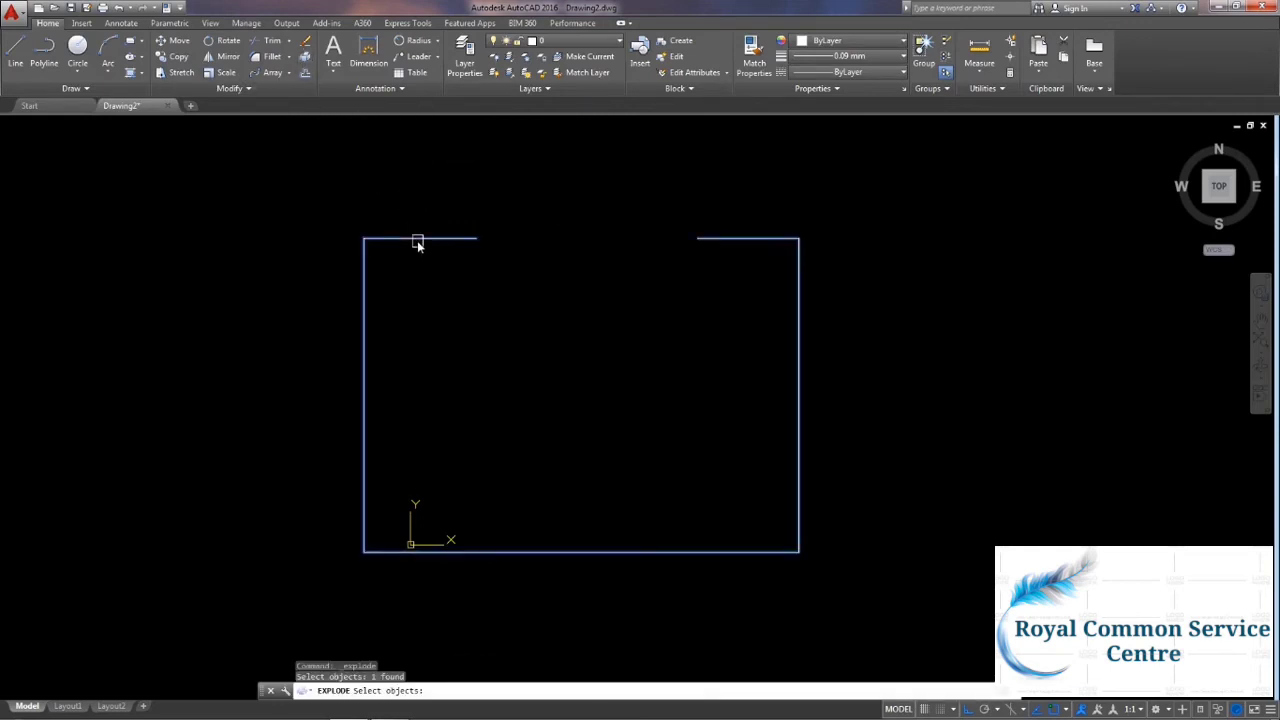
key(Return)
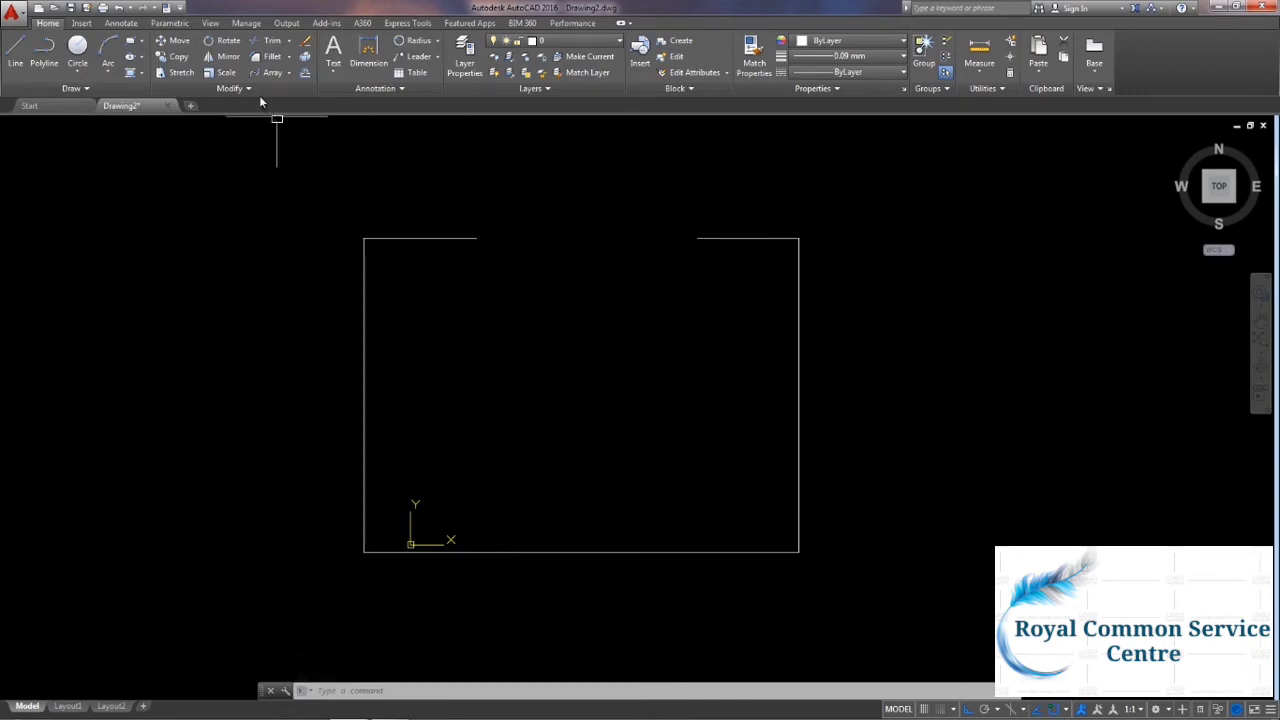
JOIN the left and right top-edge segments into one continuous top line.
click(248, 88)
click(212, 121)
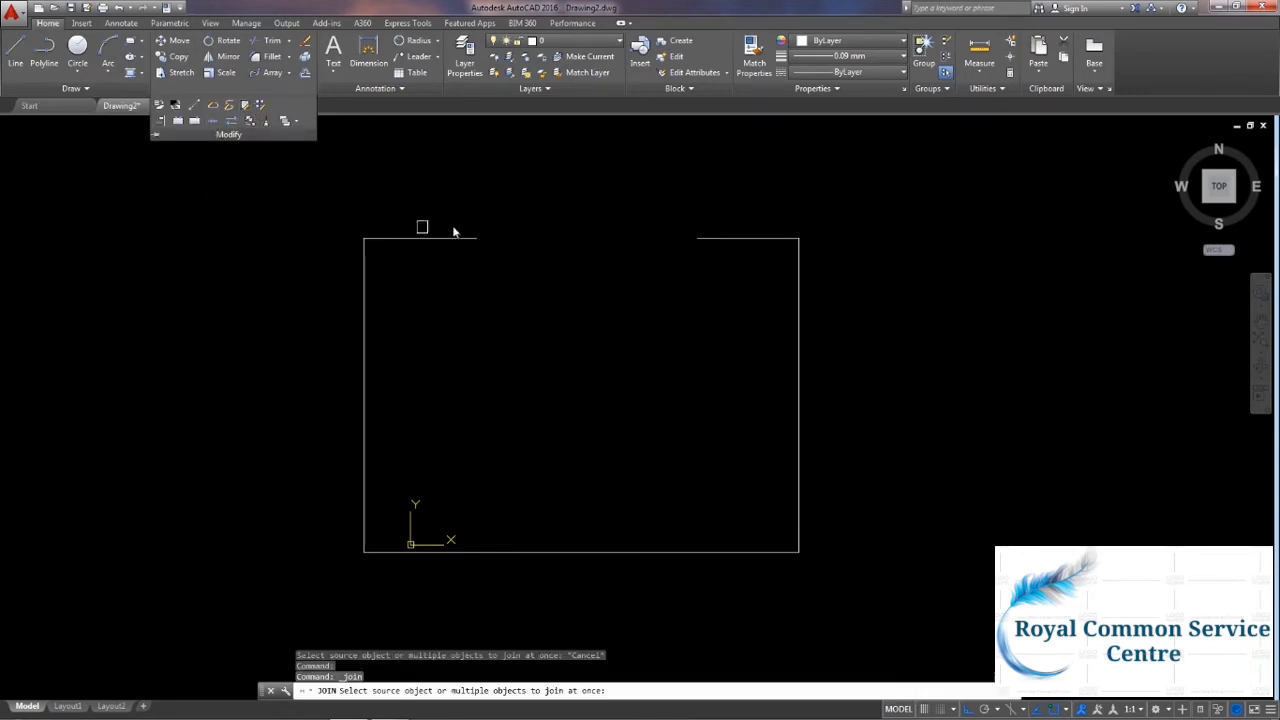
click(453, 239)
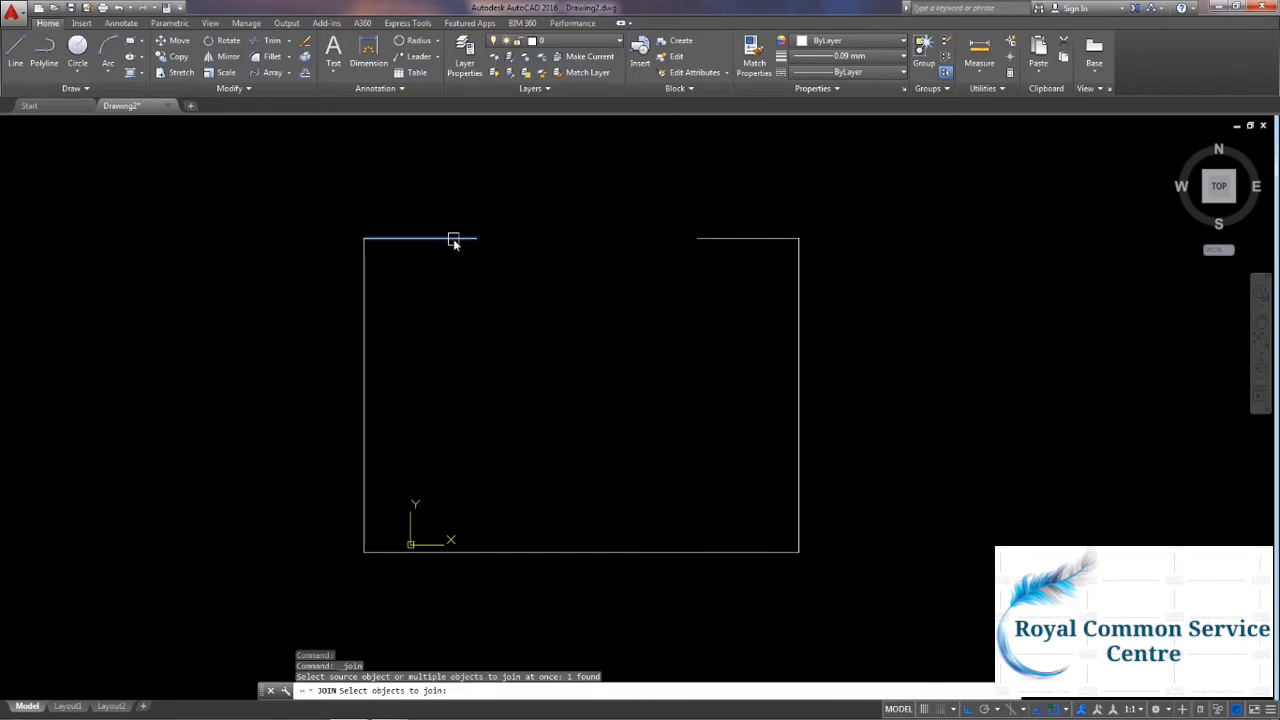
click(725, 240)
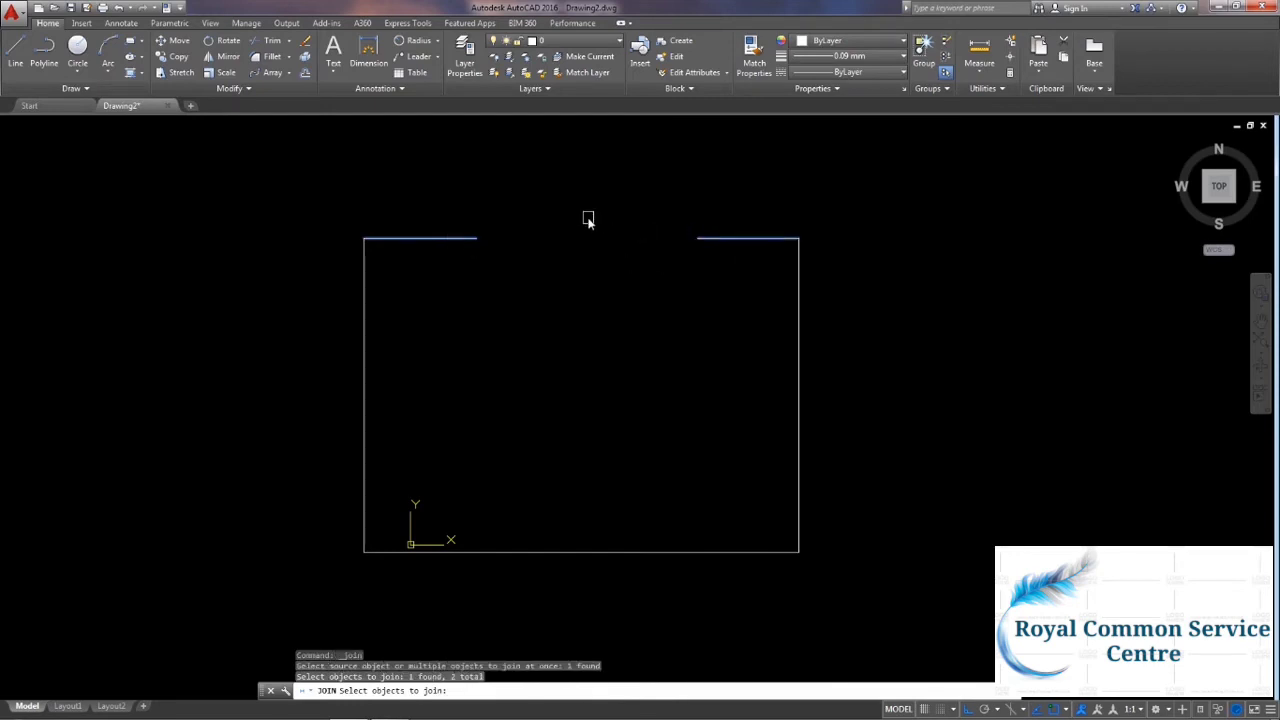
key(Return)
middle_drag(458, 203, 554, 240)
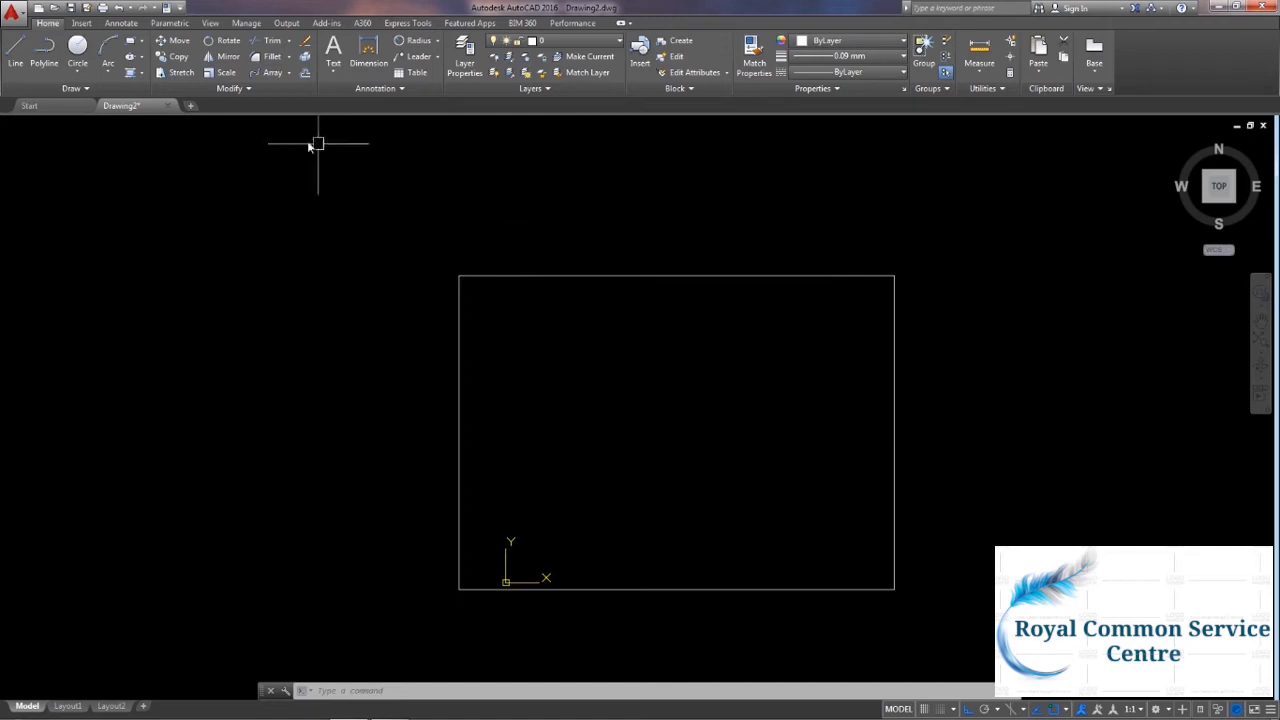
Draw an overlapping duplicate line along the rectangle's bottom edge.
click(15, 50)
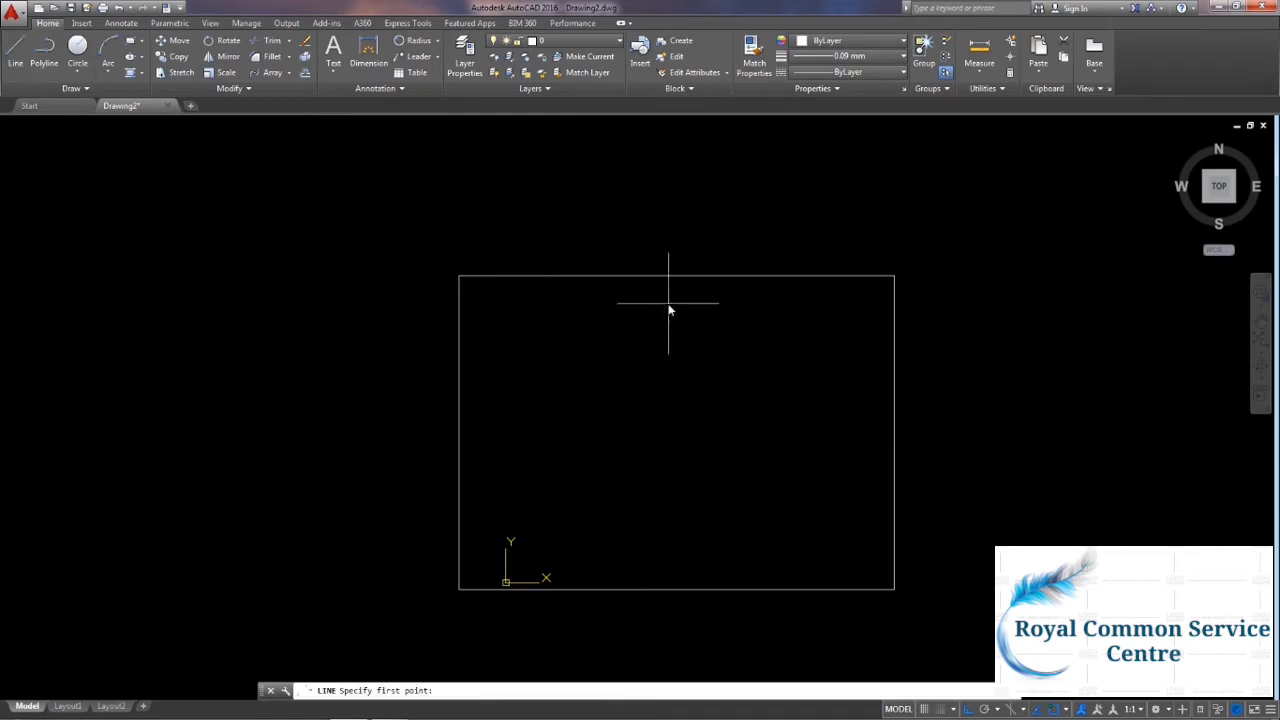
click(638, 277)
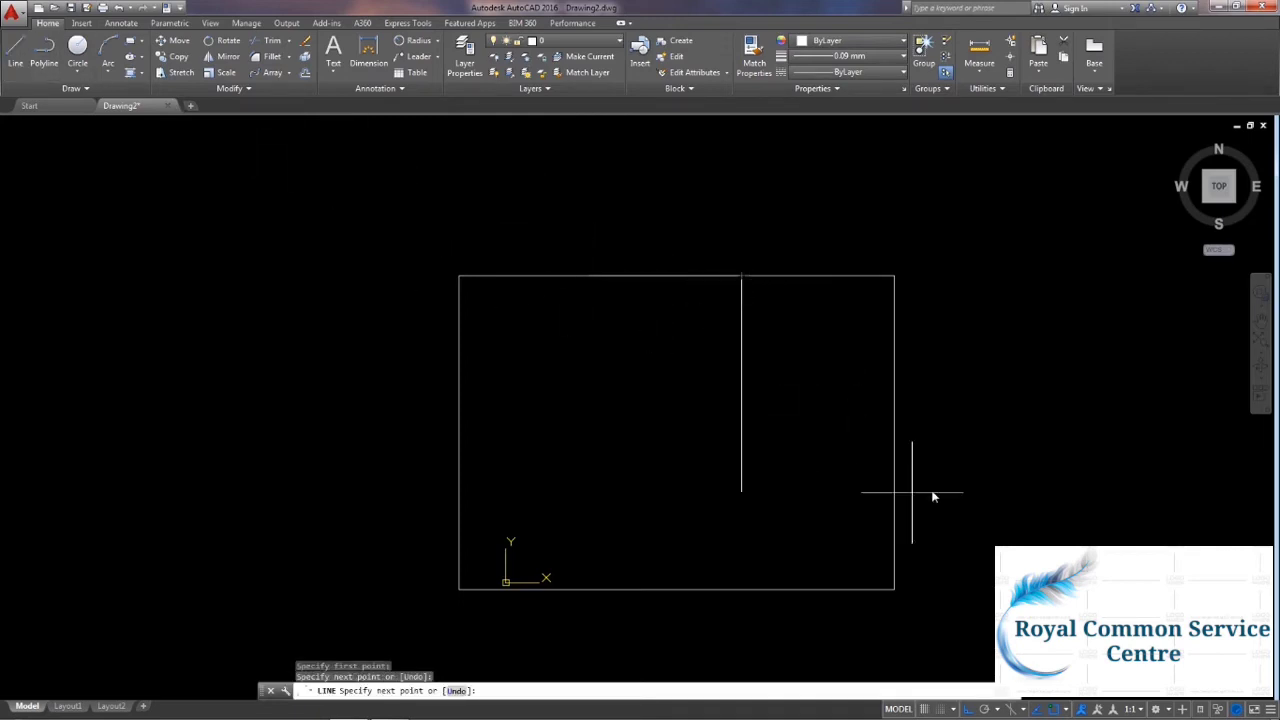
key(Return)
key(Return)
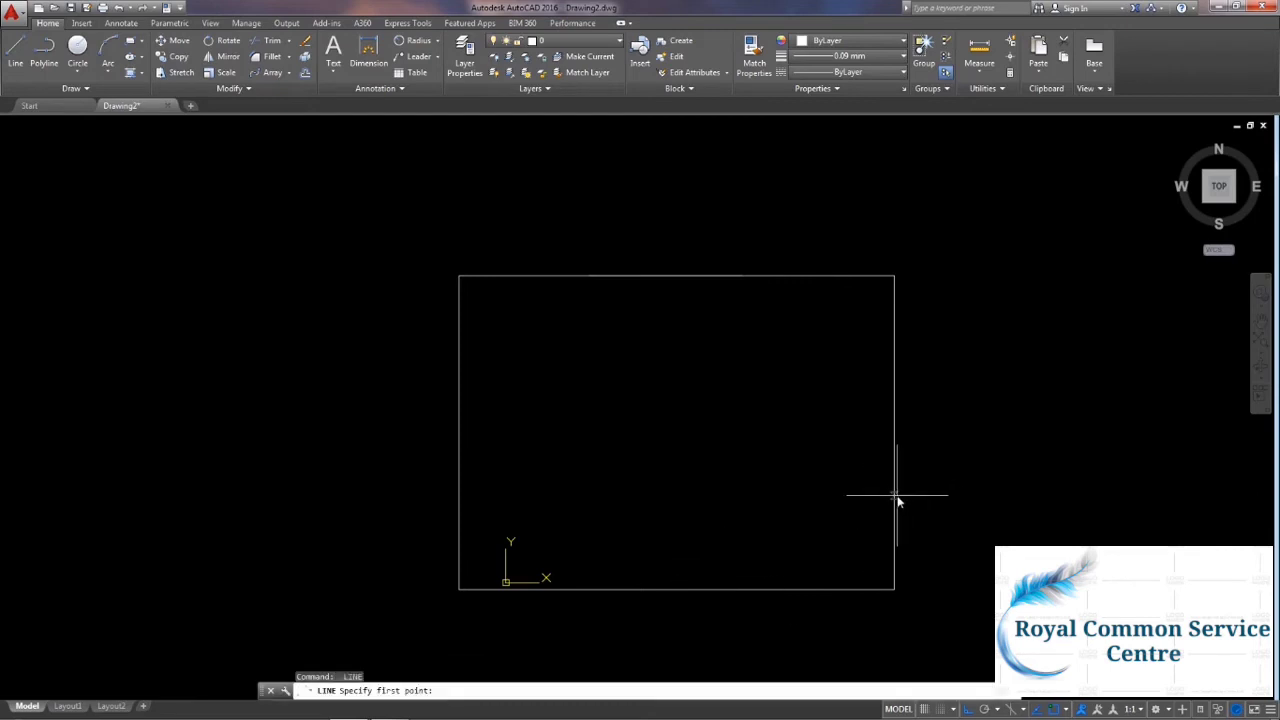
click(545, 589)
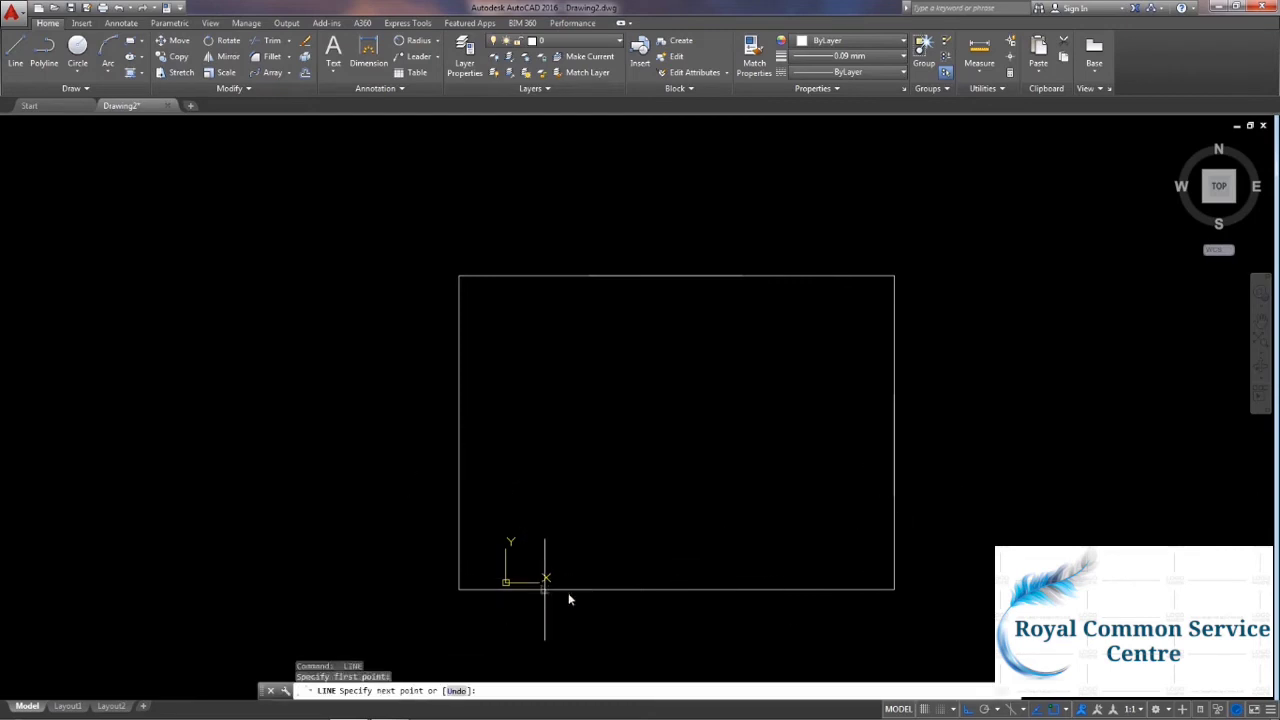
click(710, 589)
key(Escape)
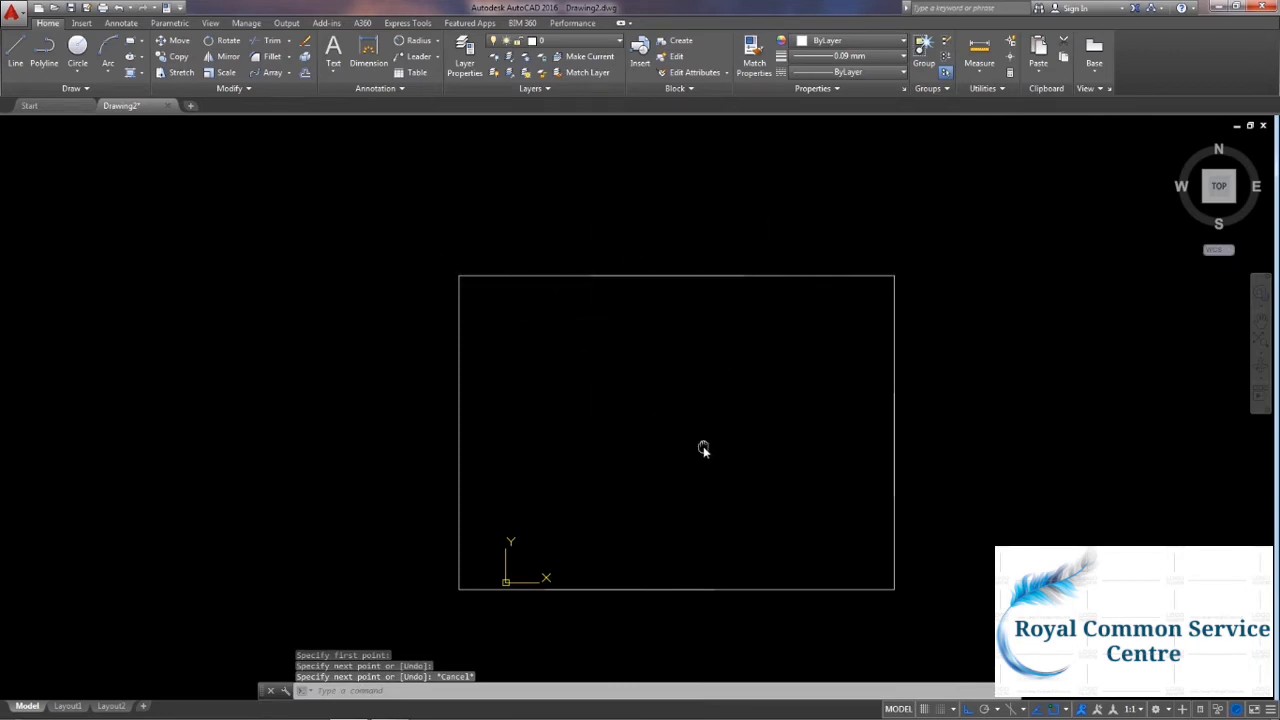
middle_drag(703, 449, 687, 404)
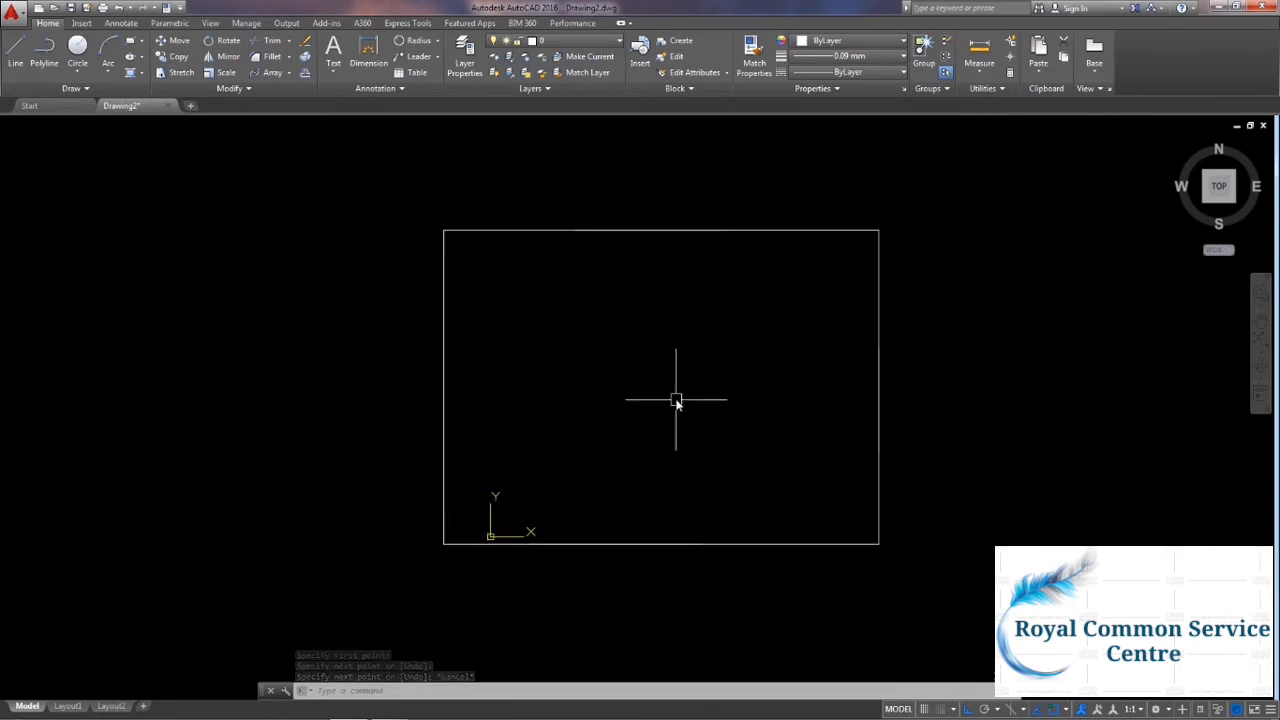
Run OVERKILL on the whole rectangle's 7 objects to show Delete Duplicate Objects settings.
click(242, 89)
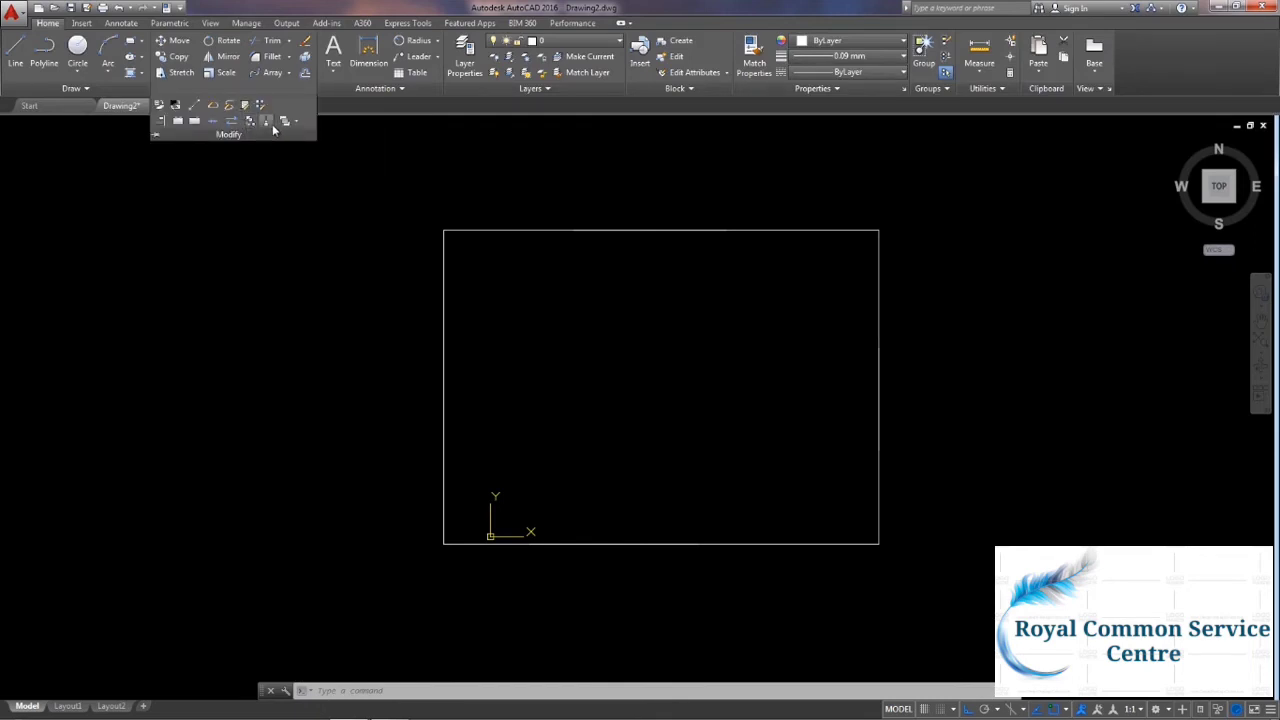
click(268, 122)
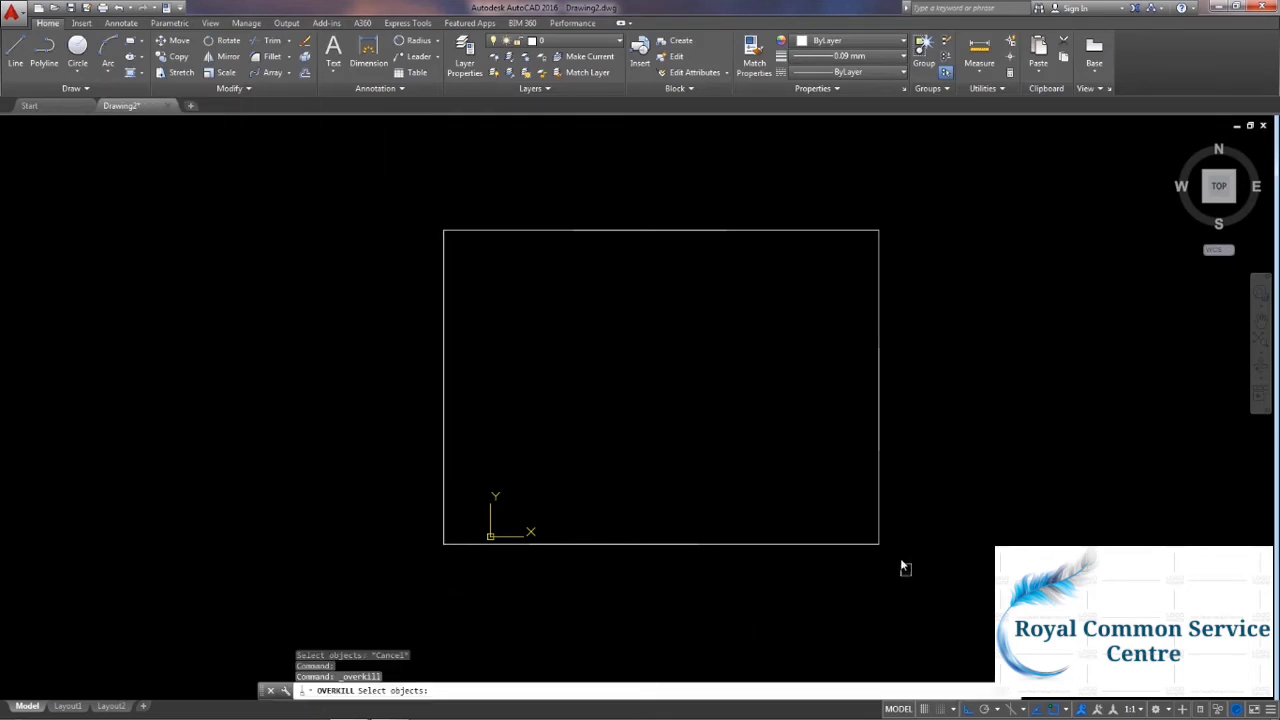
click(409, 193)
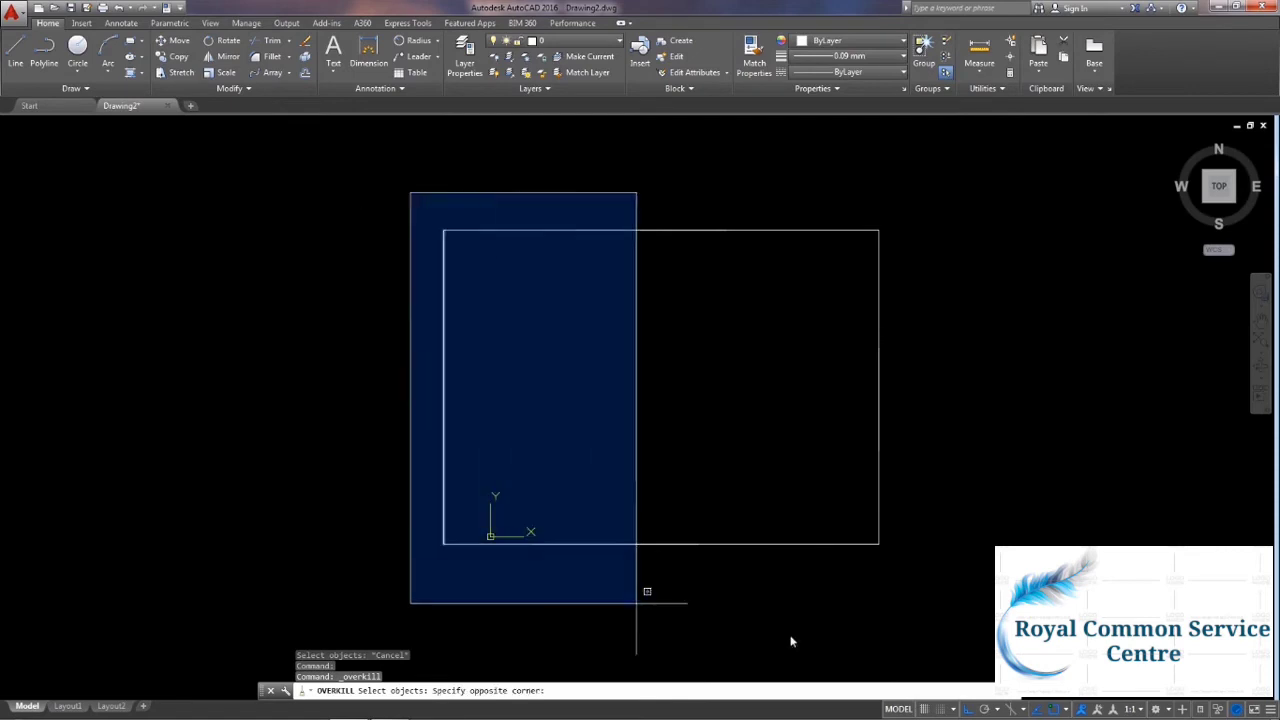
click(966, 632)
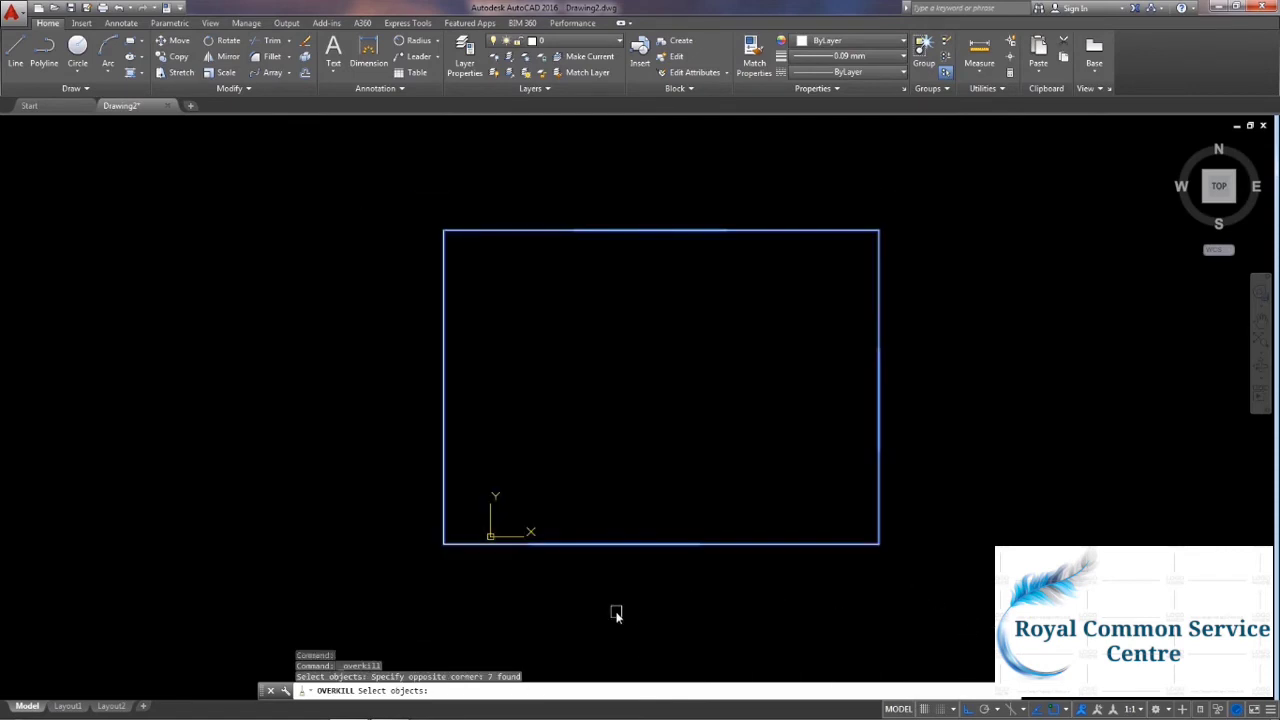
key(Return)
drag(889, 350, 891, 294)
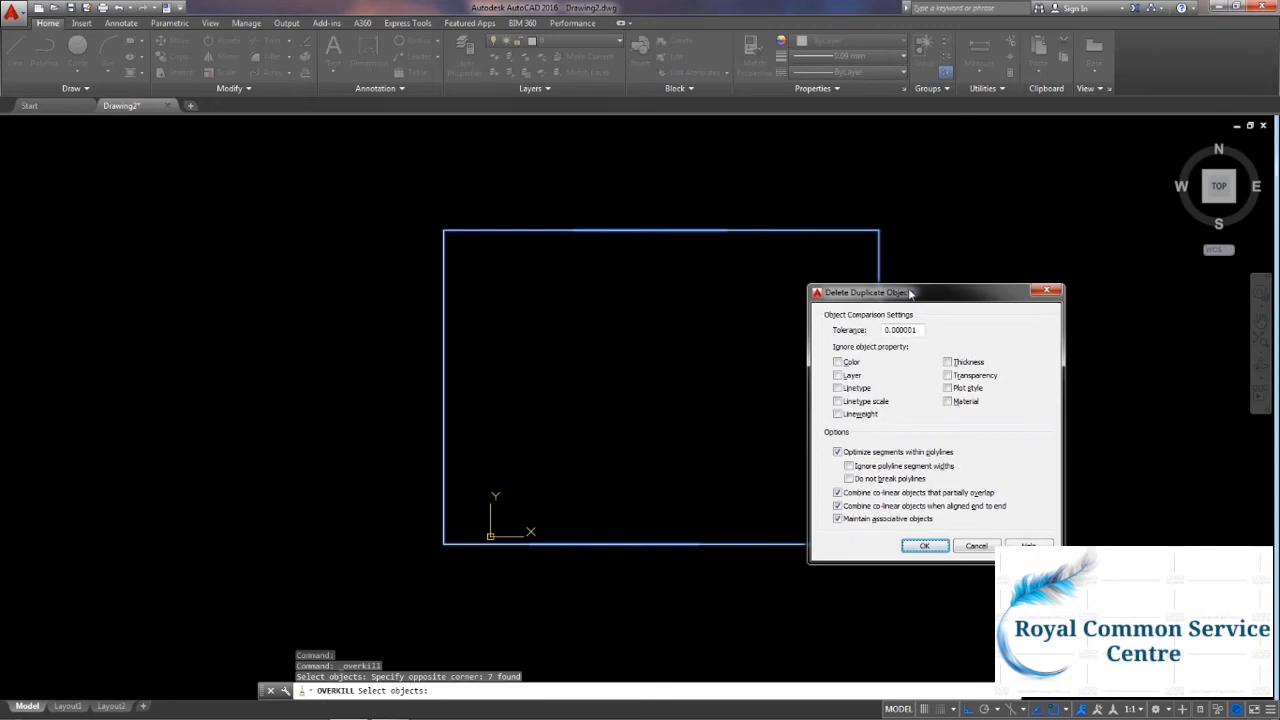
drag(910, 293, 913, 297)
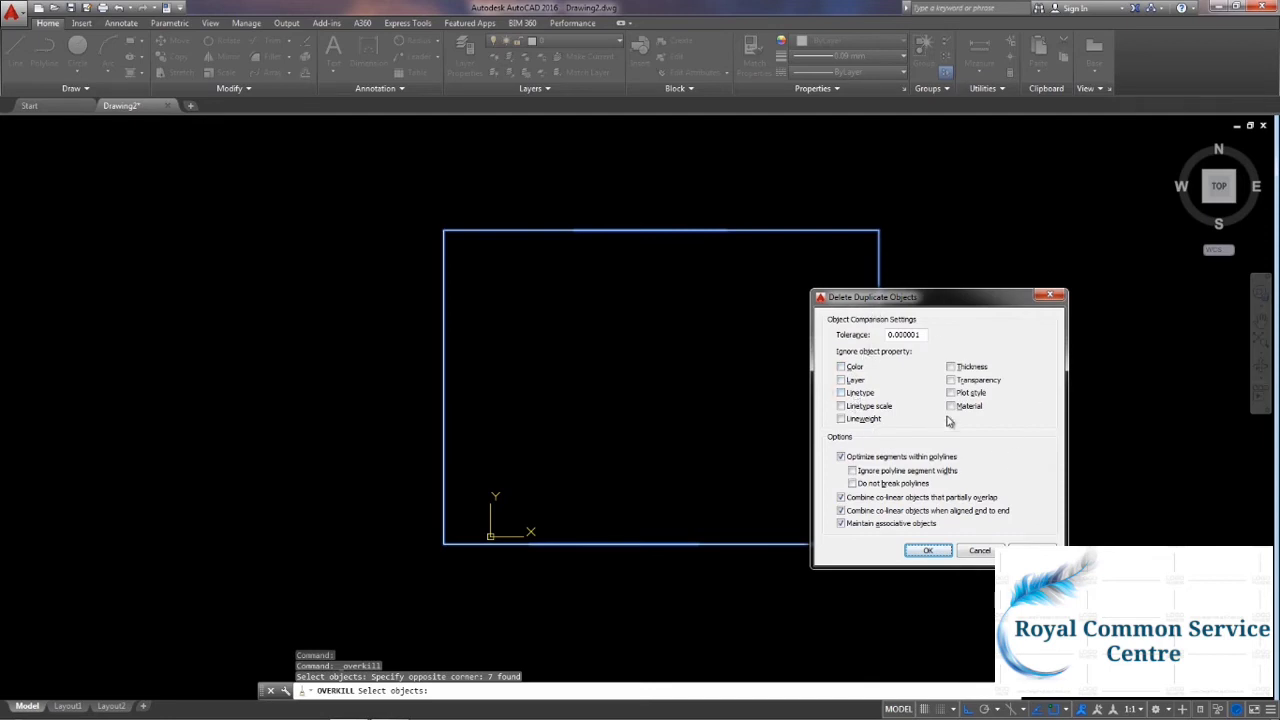
Confirm OVERKILL to delete the 3 overlapping rectangle segments, then check the cleaned top edge.
click(928, 551)
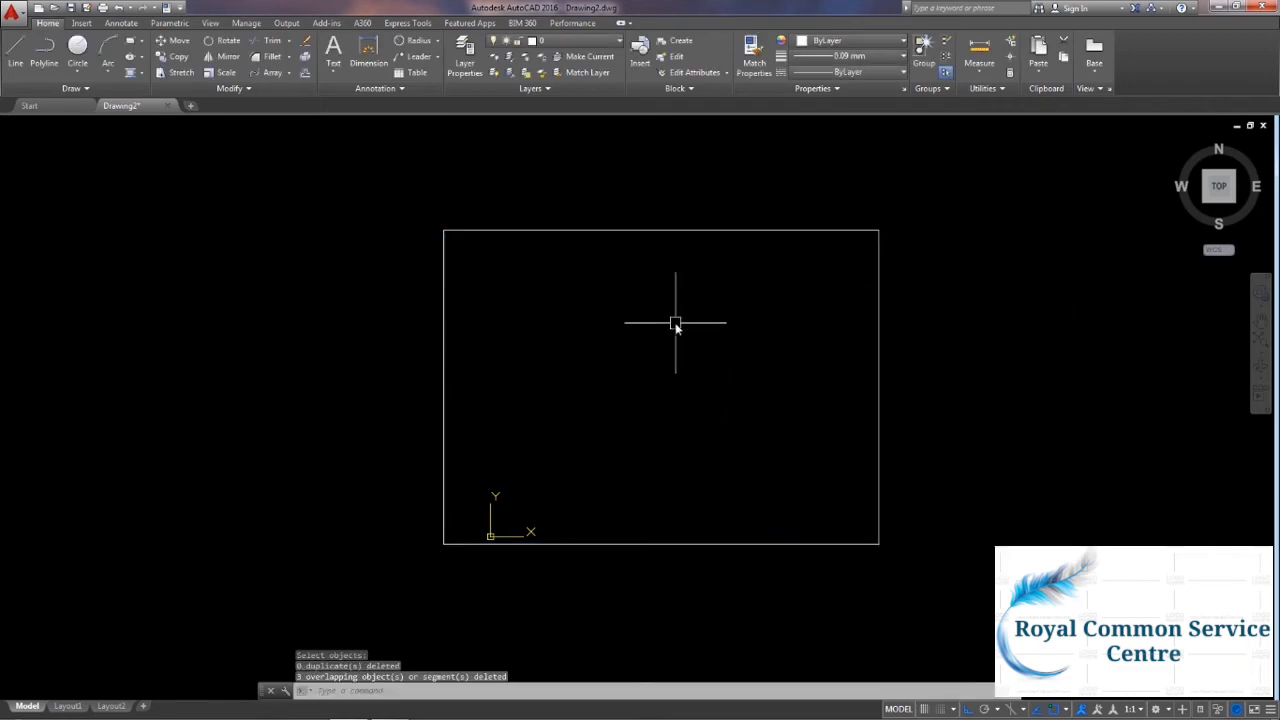
click(628, 232)
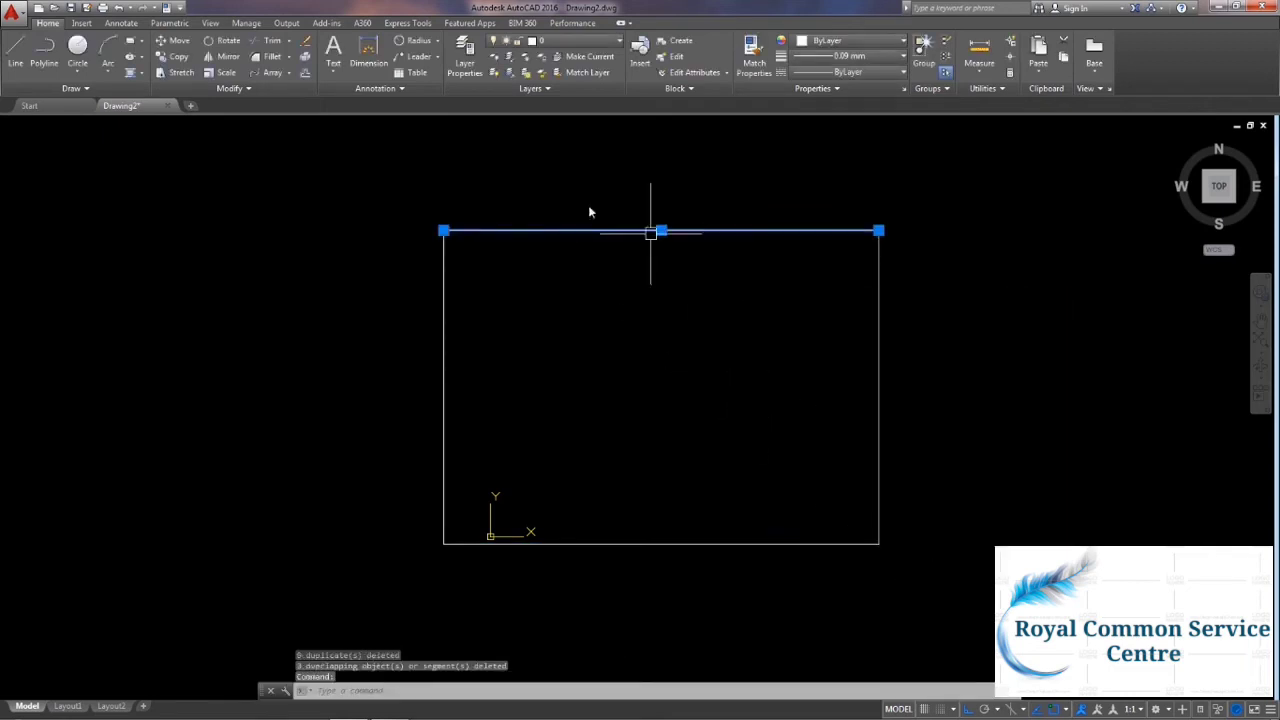
key(Escape)
click(500, 177)
click(804, 271)
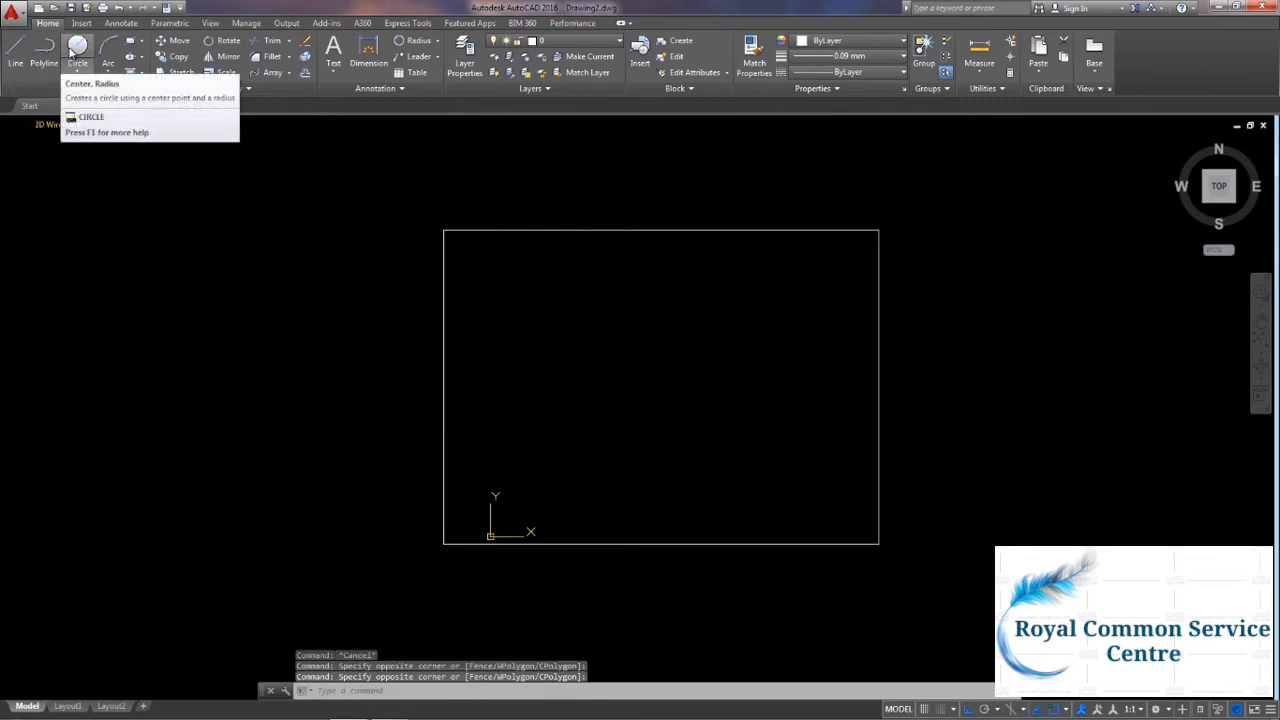
Draw a circle to the left of the rectangle.
click(77, 47)
click(202, 305)
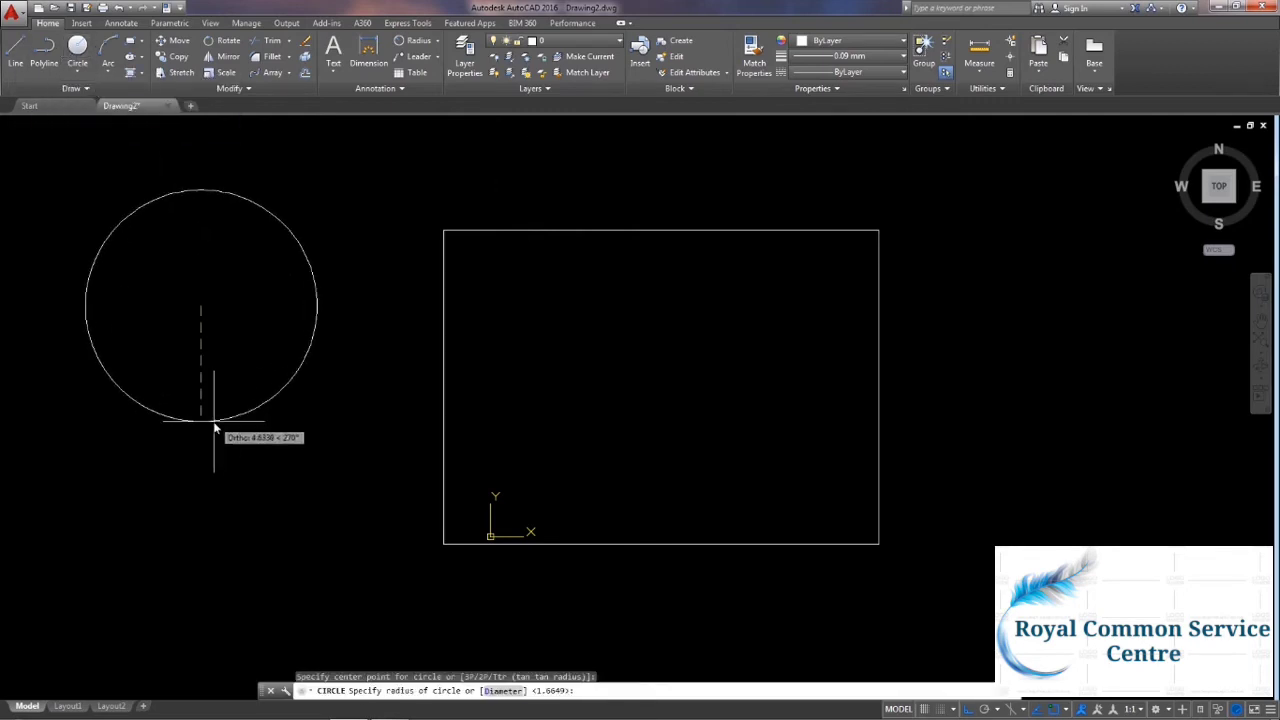
click(204, 421)
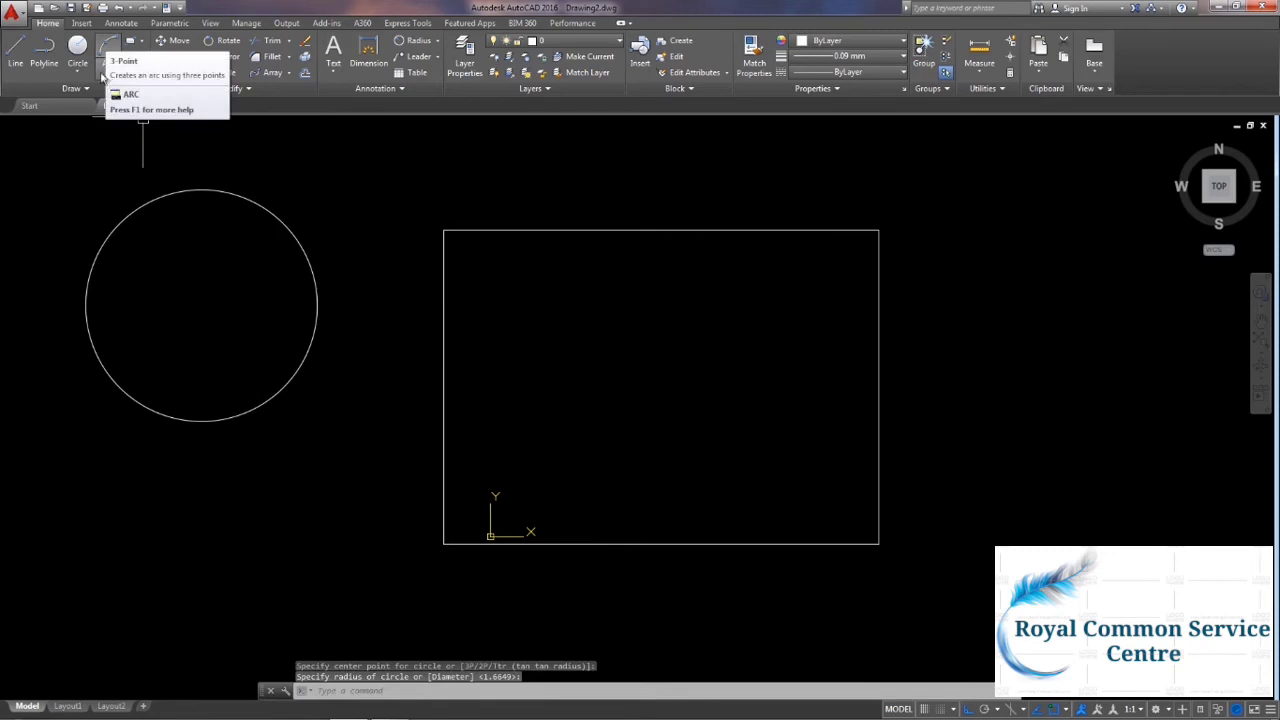
Draw a centre-start-end arc on the circle's upper-right edge and check it separately from the circle.
click(106, 66)
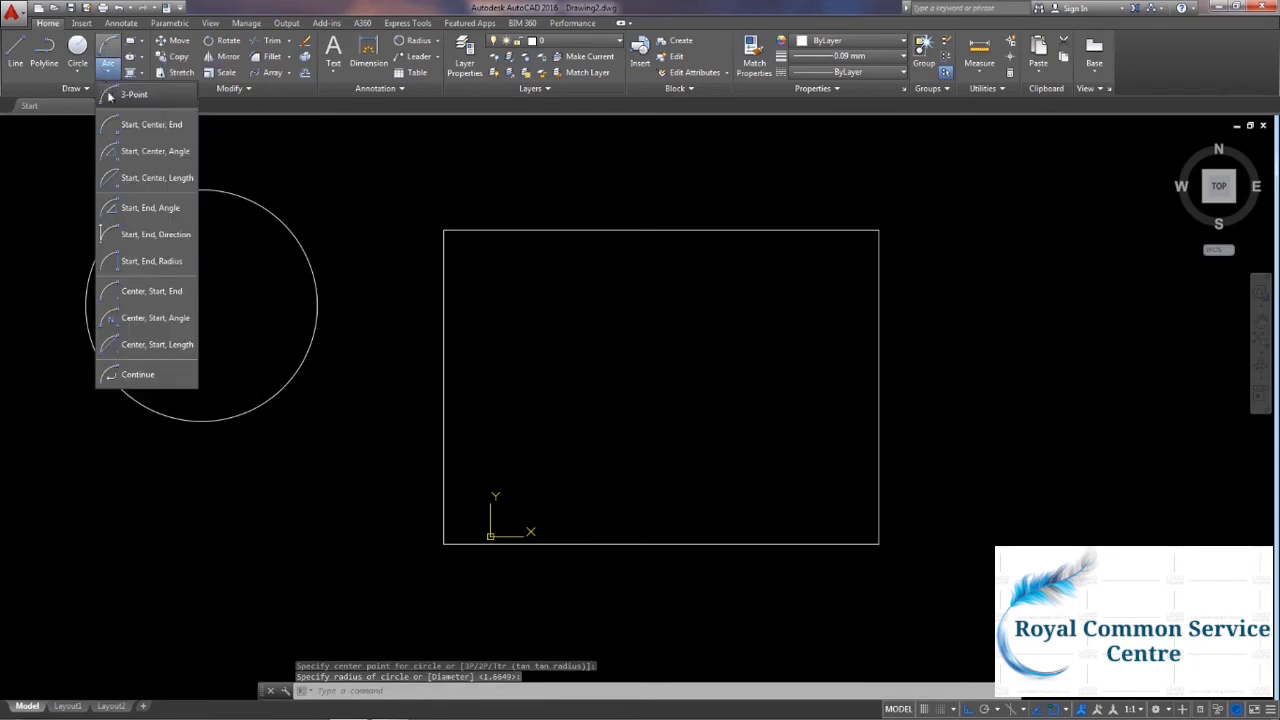
click(153, 294)
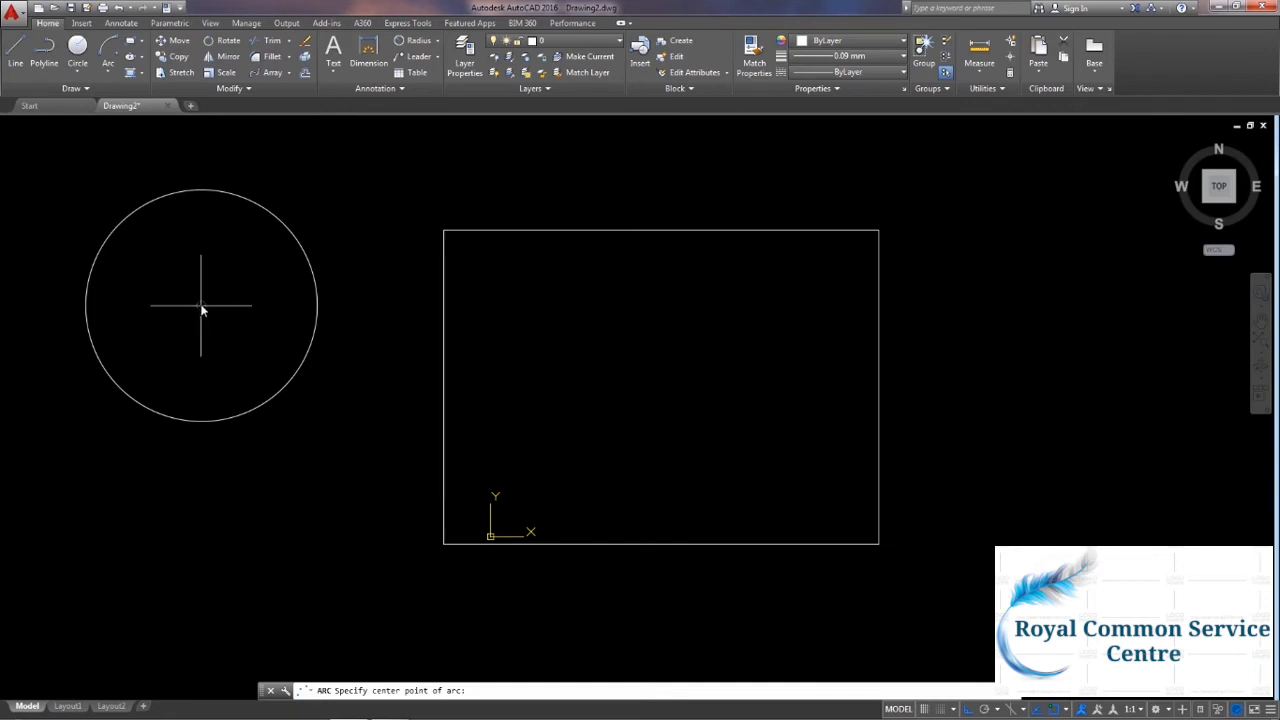
click(200, 305)
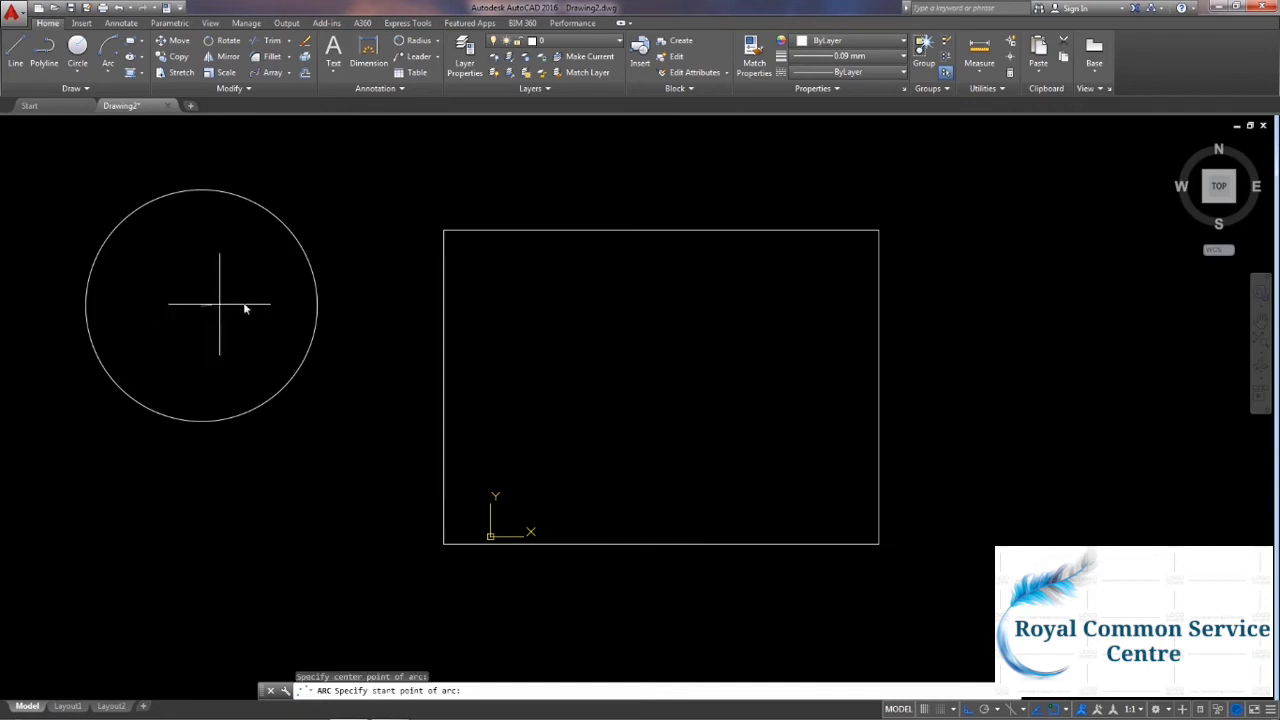
click(316, 292)
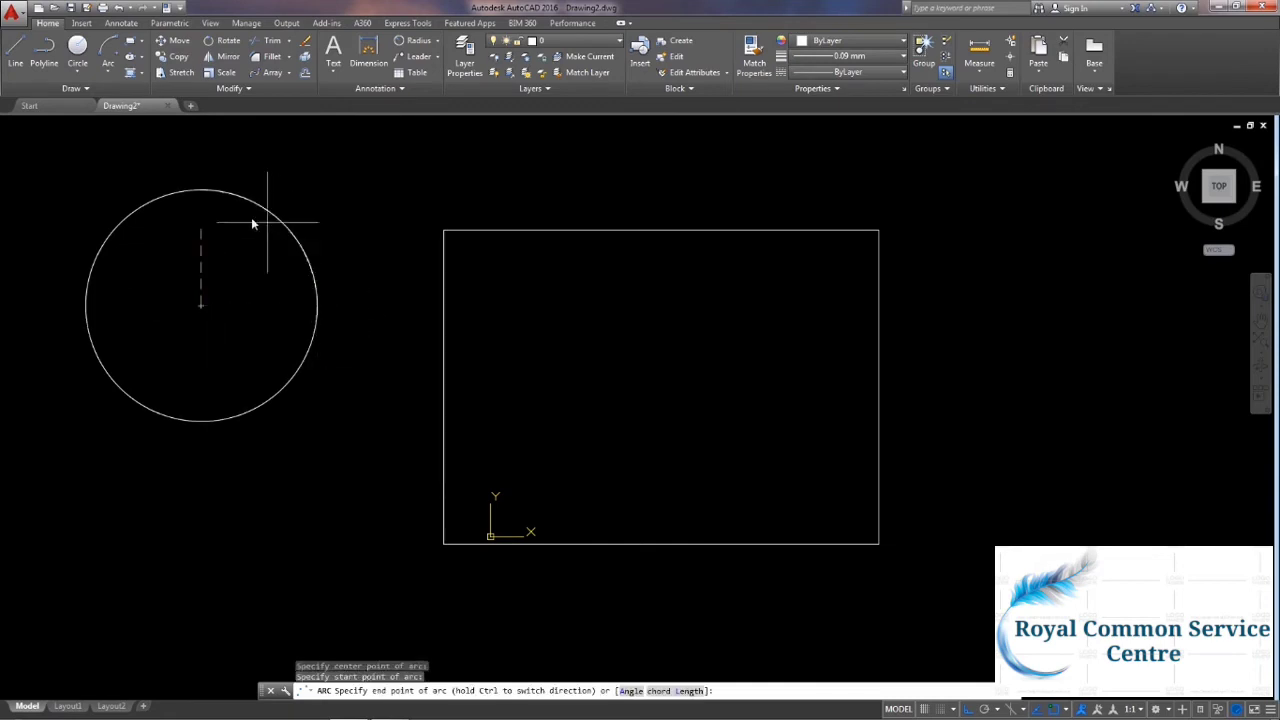
click(127, 216)
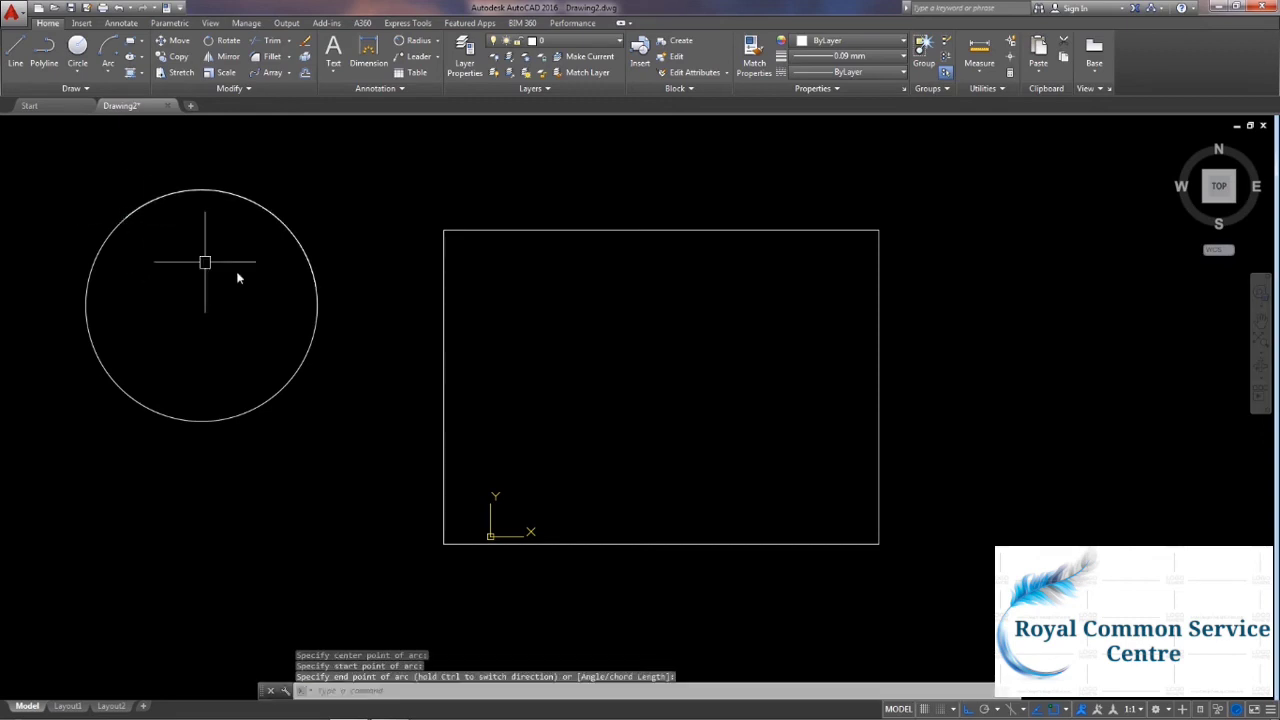
click(280, 232)
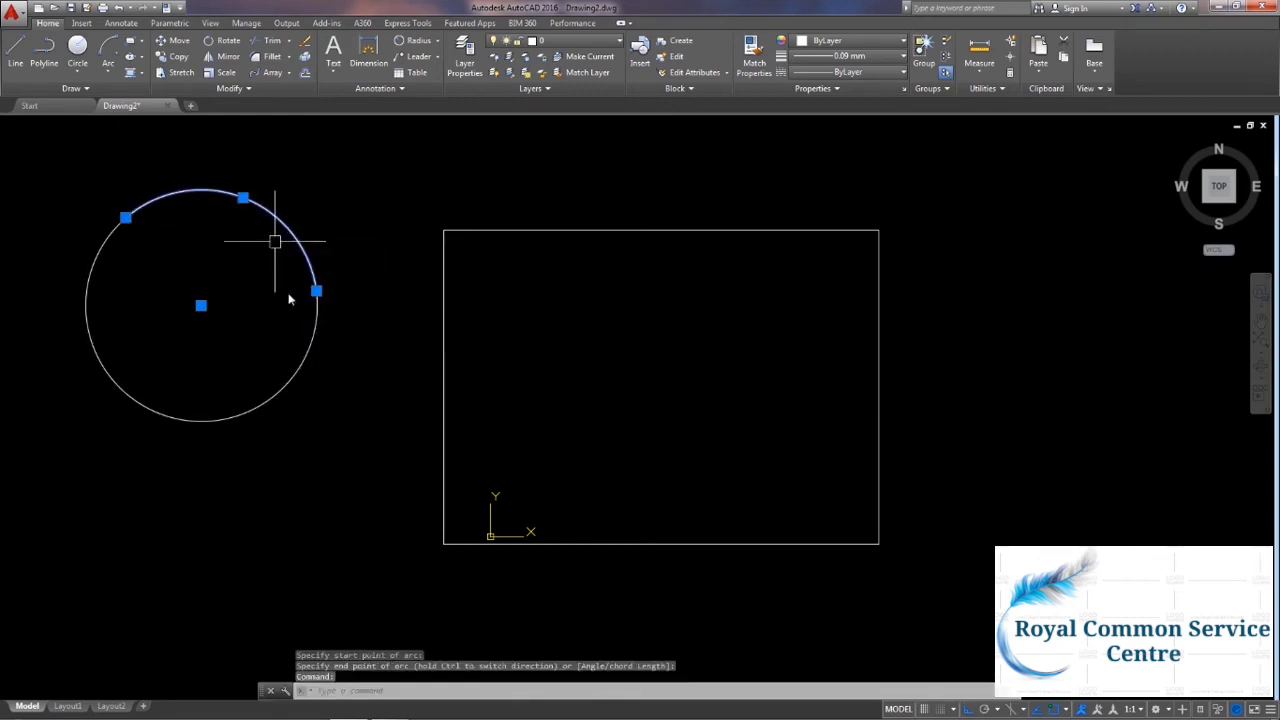
key(Escape)
click(285, 386)
key(Escape)
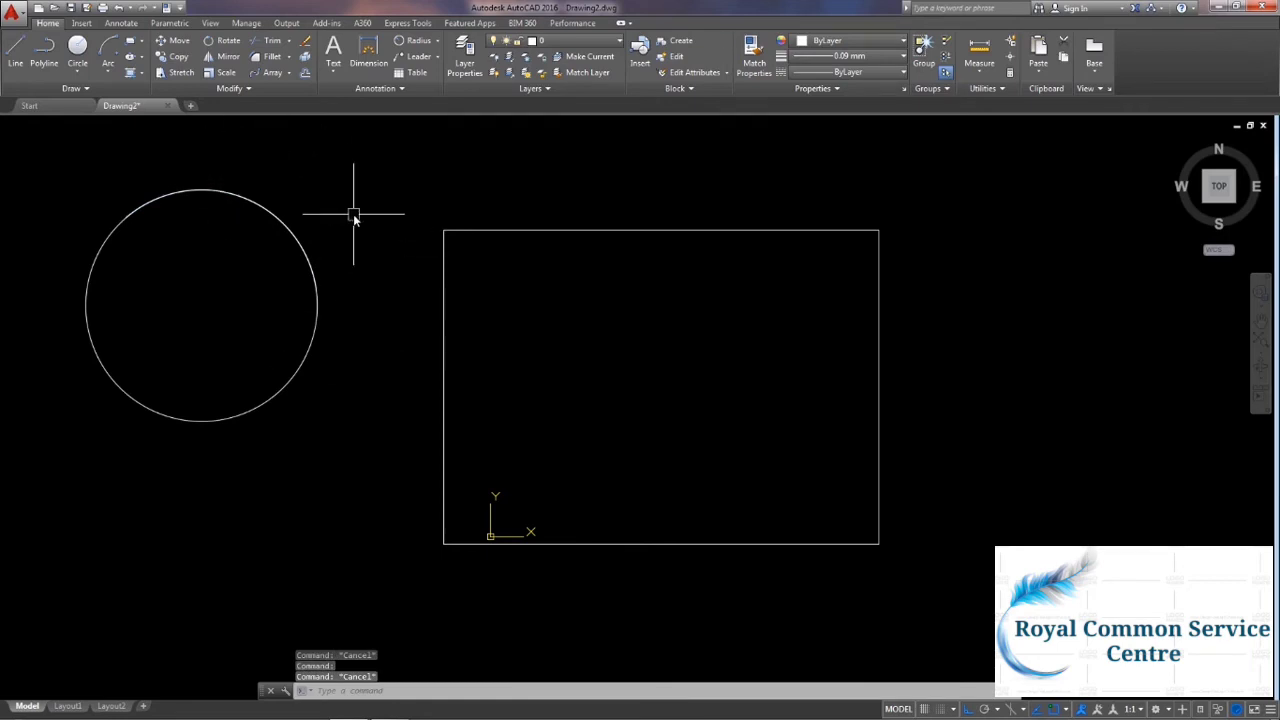
Run OVERKILL on the circle and arc to delete the overlapping arc.
text(over)
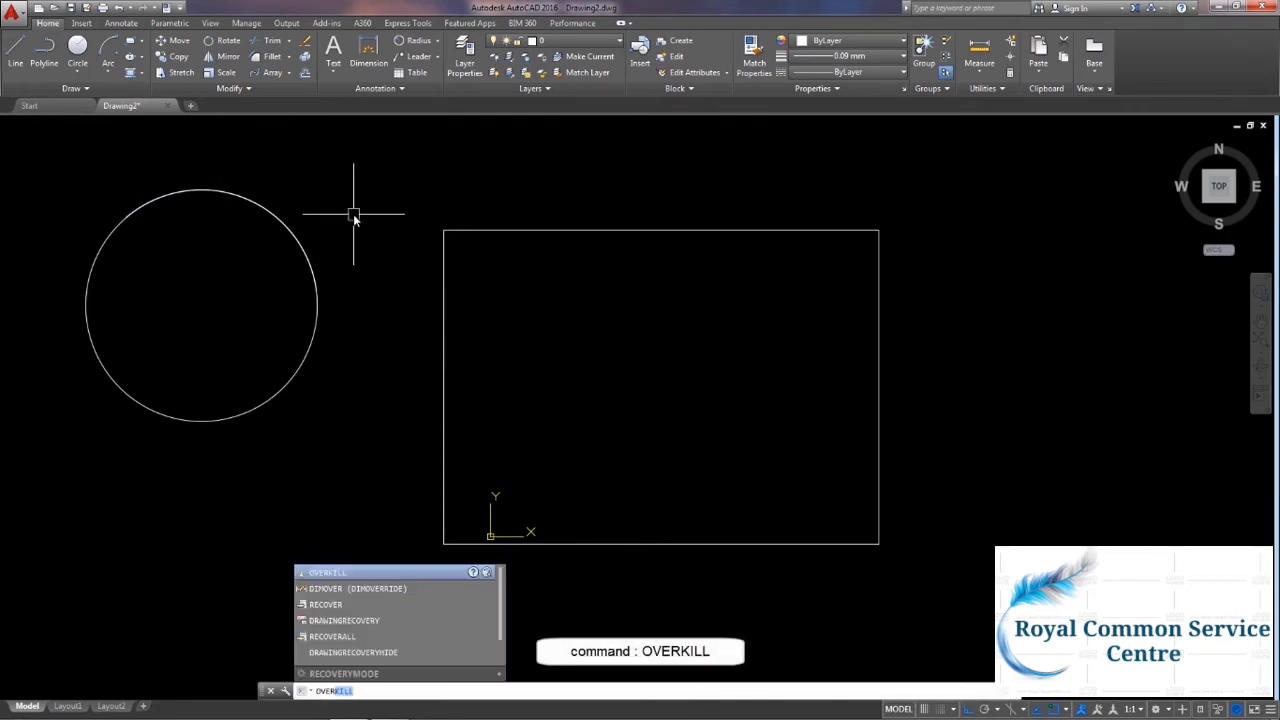
key(Return)
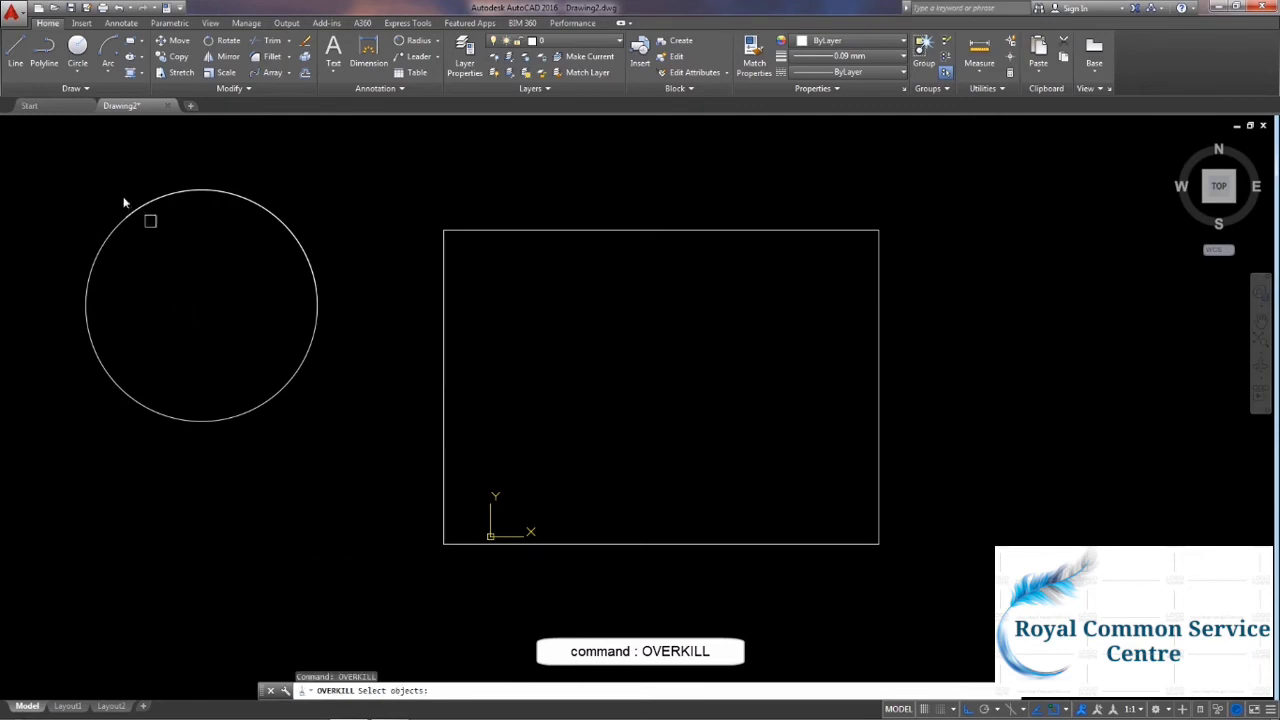
click(57, 157)
click(349, 490)
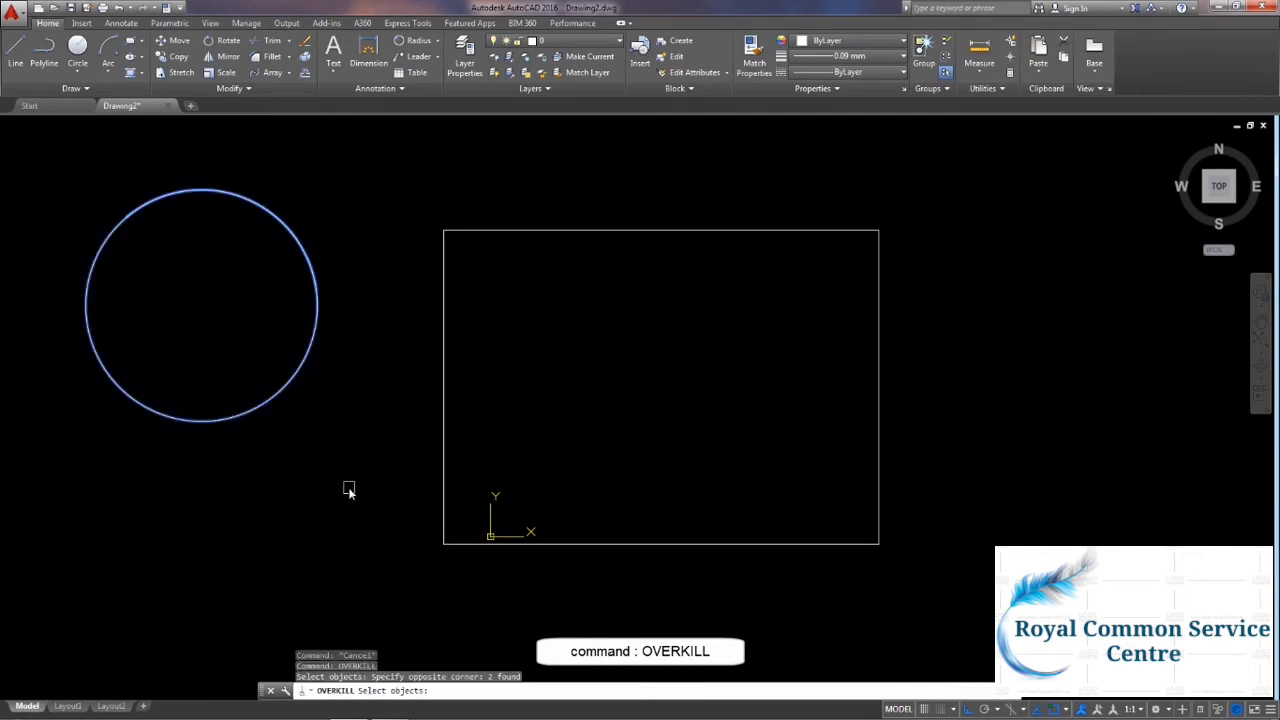
key(Return)
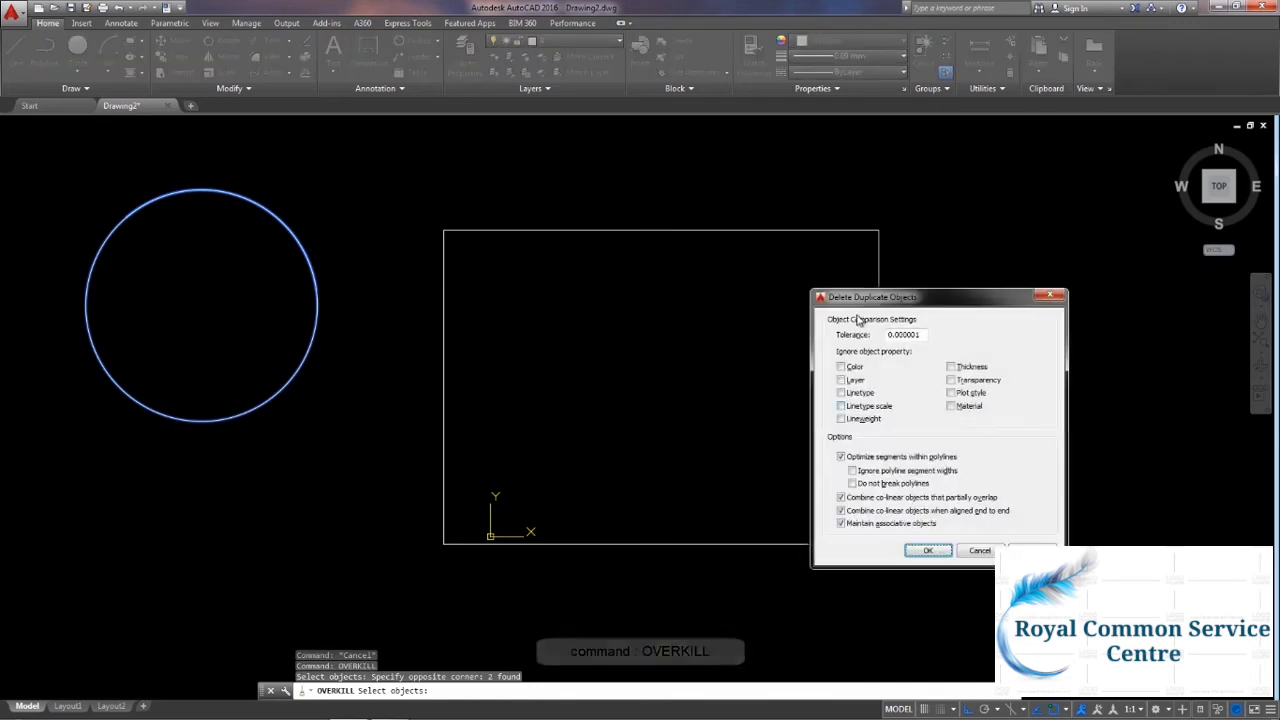
click(926, 553)
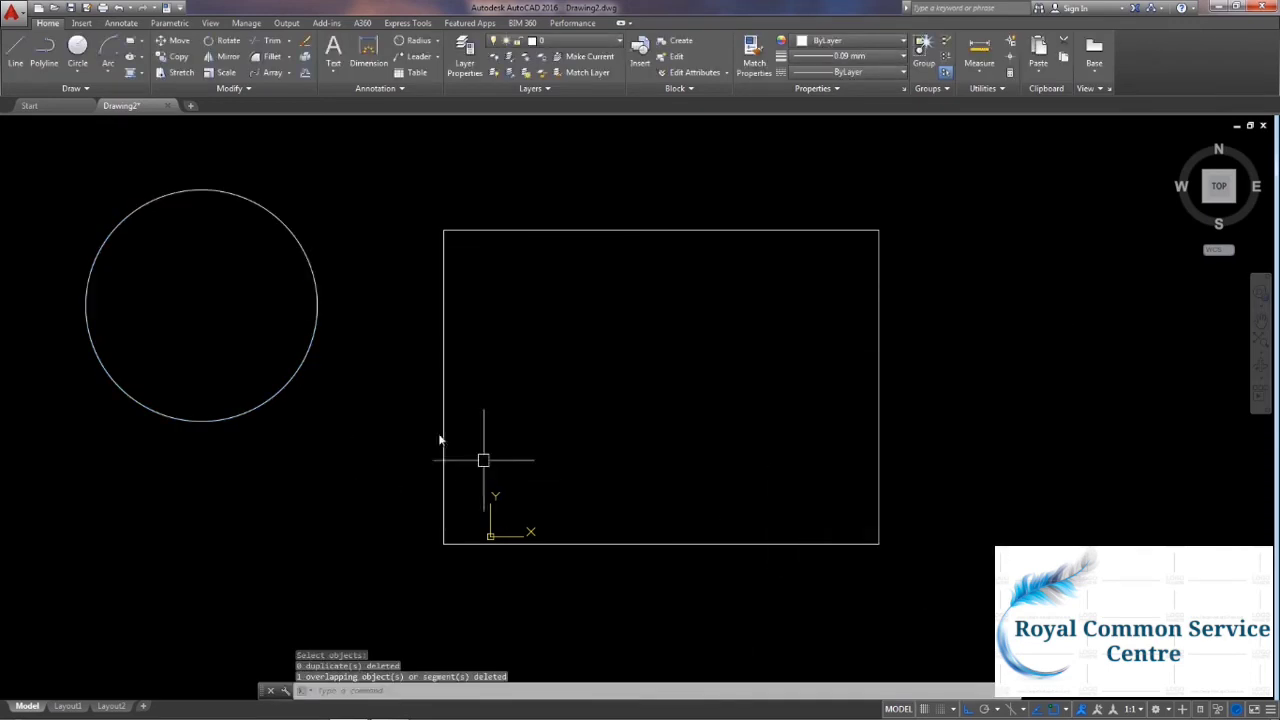
Window-select around the circle several times to confirm only the circle remains.
click(125, 168)
click(340, 354)
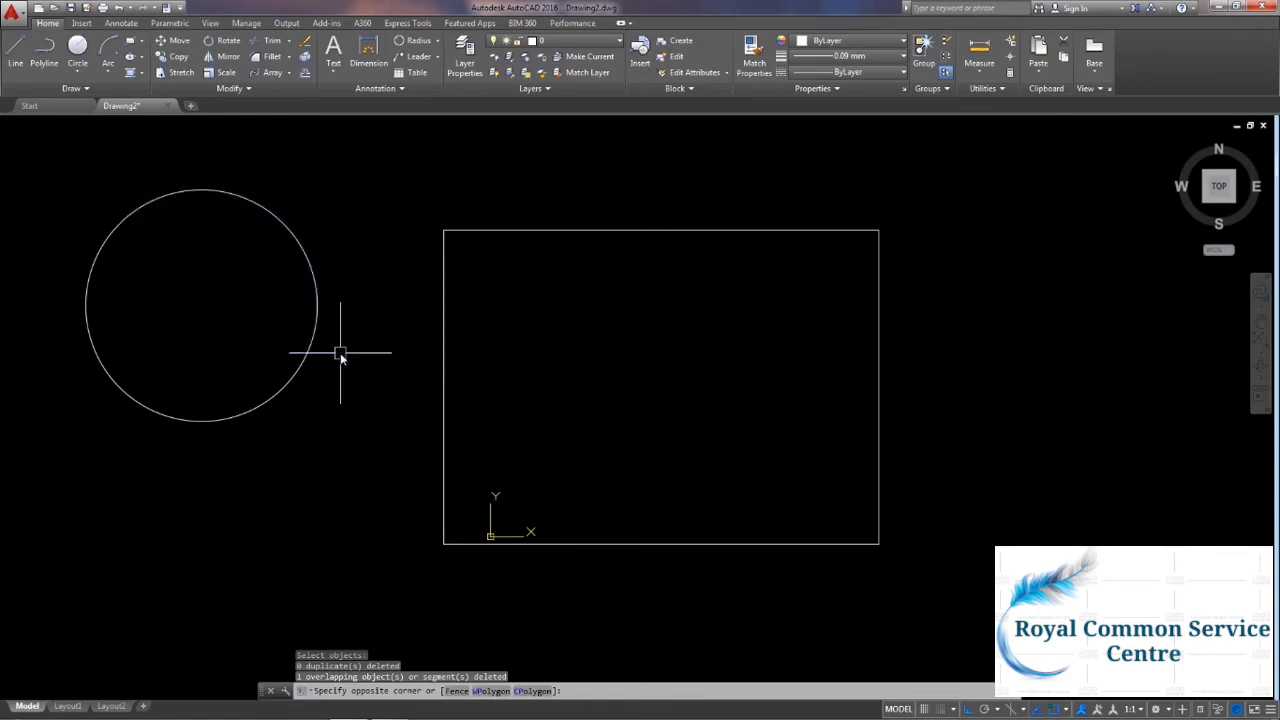
click(131, 189)
click(313, 364)
click(66, 158)
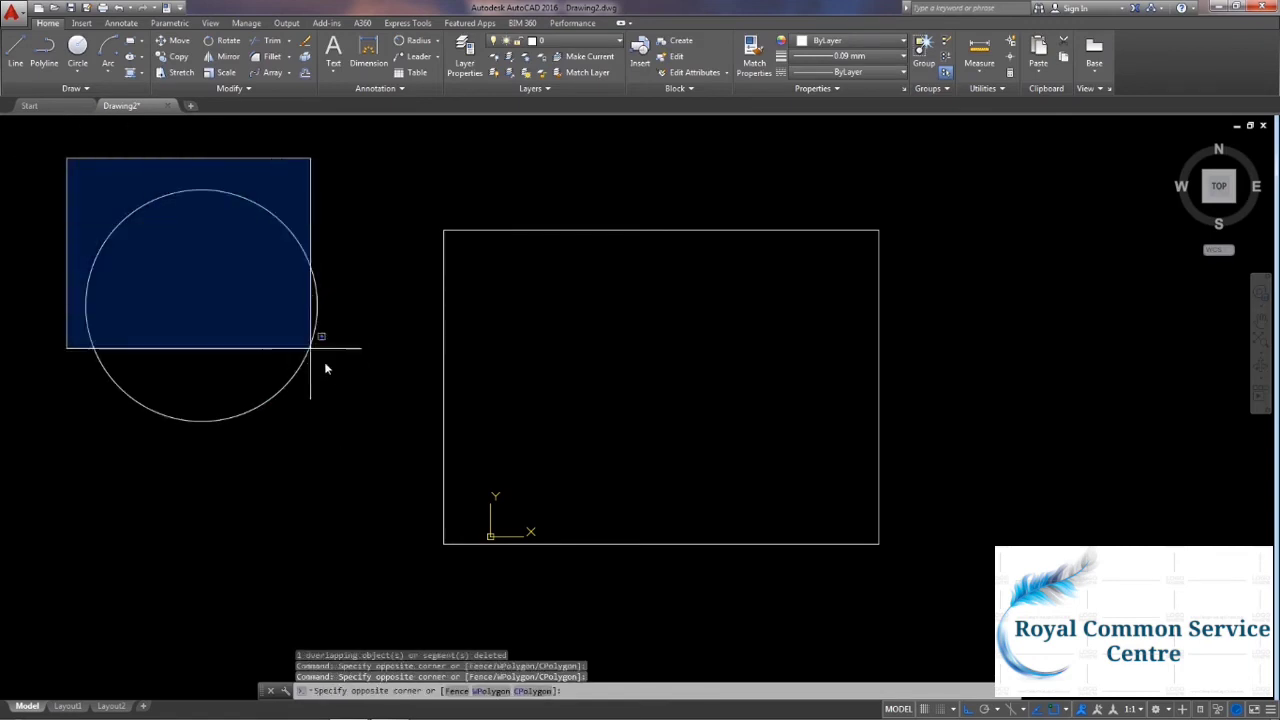
click(343, 385)
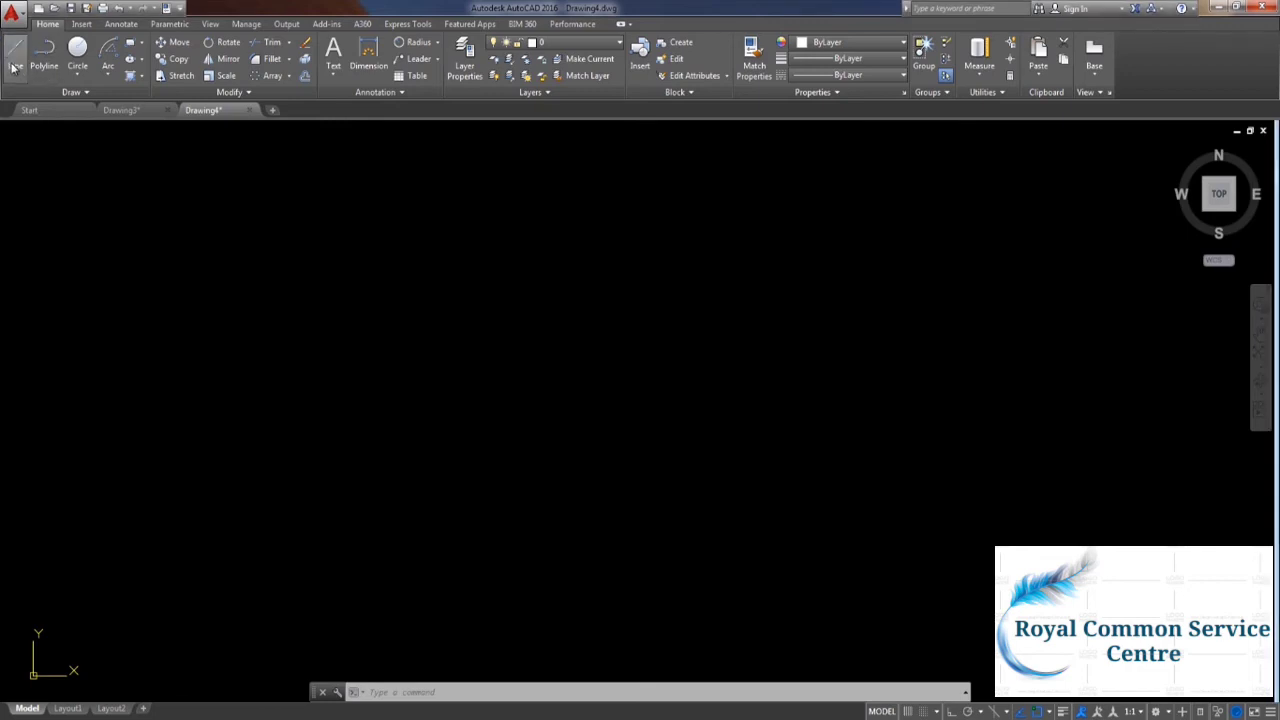
With Ortho on, draw an L of a top horizontal line and a vertical line down.
click(634, 243)
click(691, 240)
text(l)
key(Return)
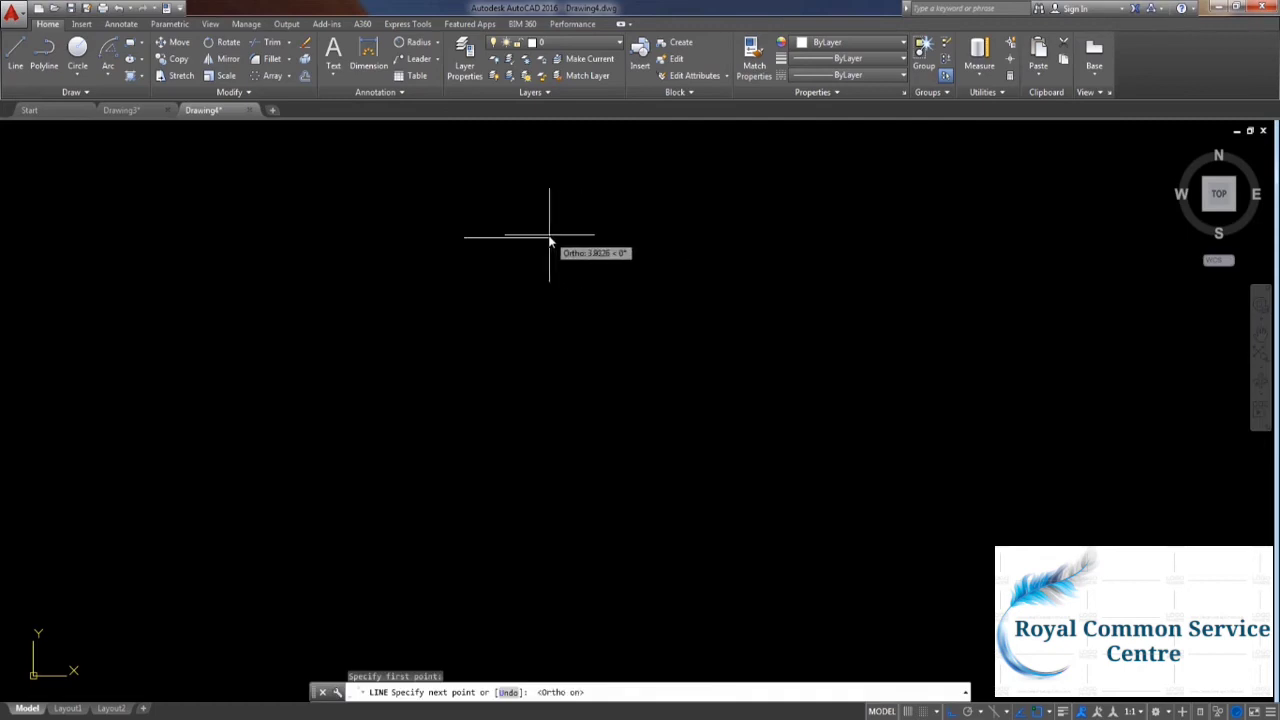
click(548, 238)
key(F8)
click(546, 330)
key(Escape)
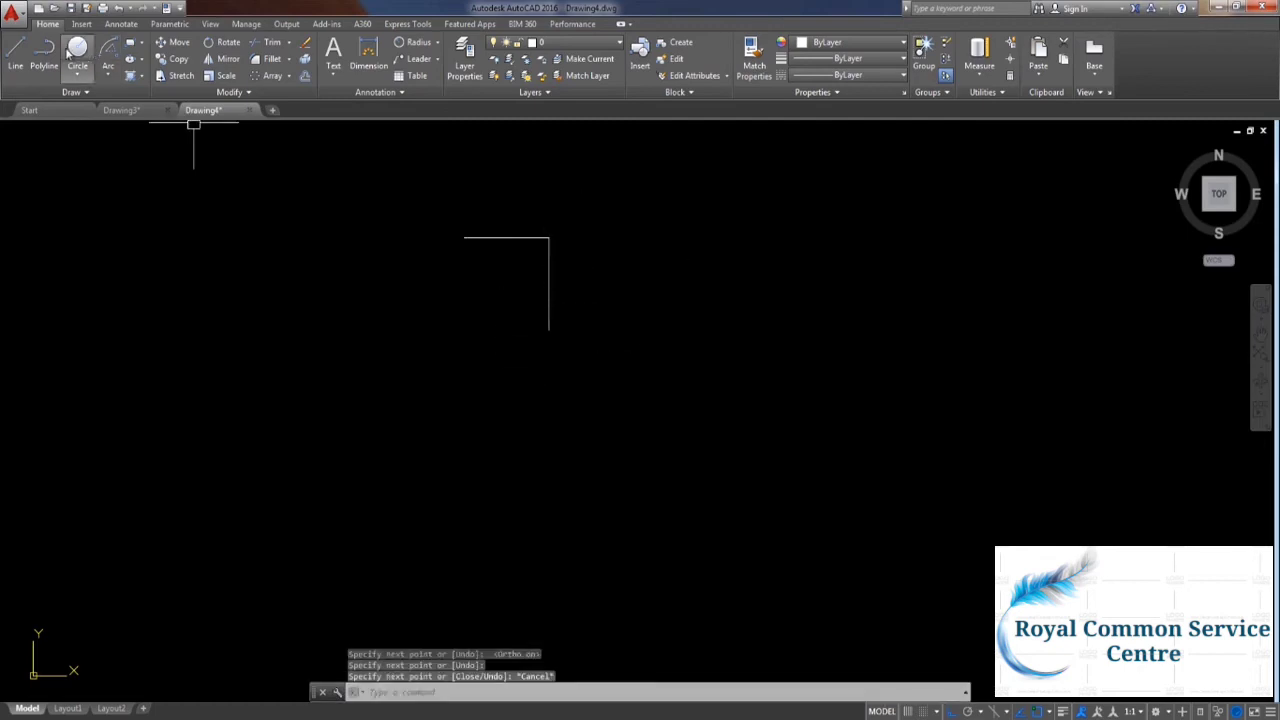
Draw a spline shoulder curving down and out from the vertical line's lower end.
click(107, 76)
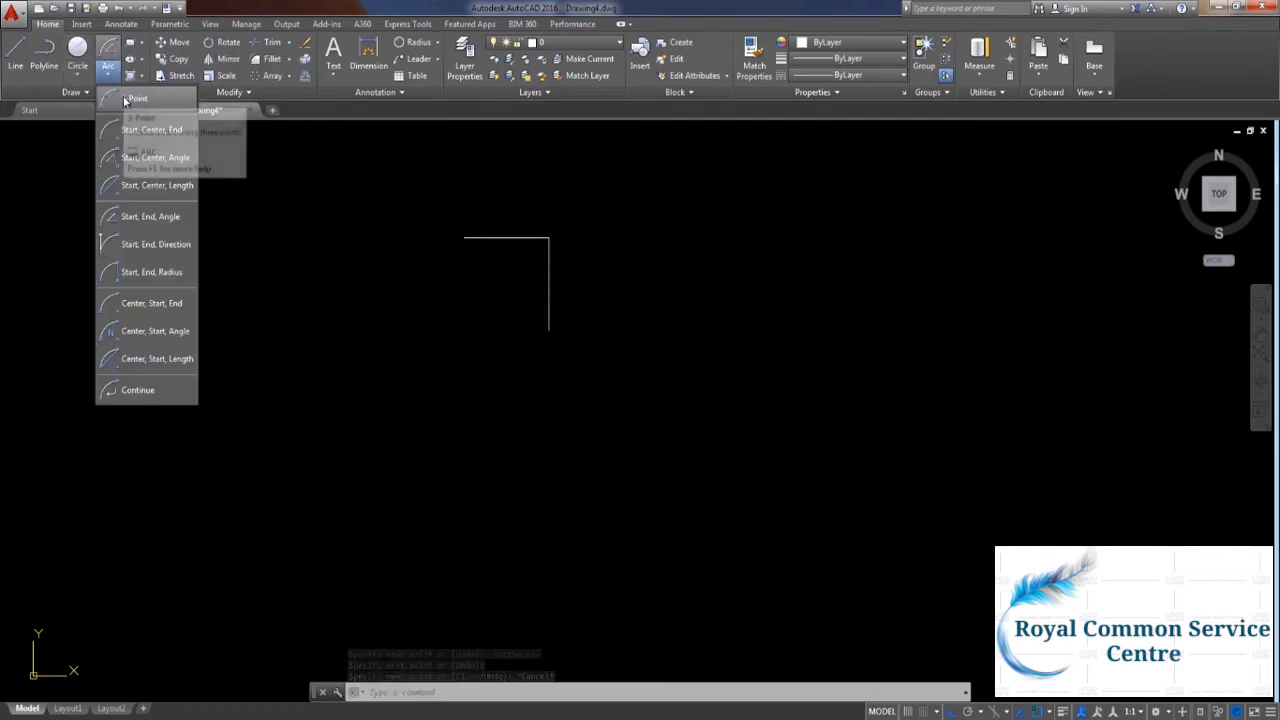
click(61, 181)
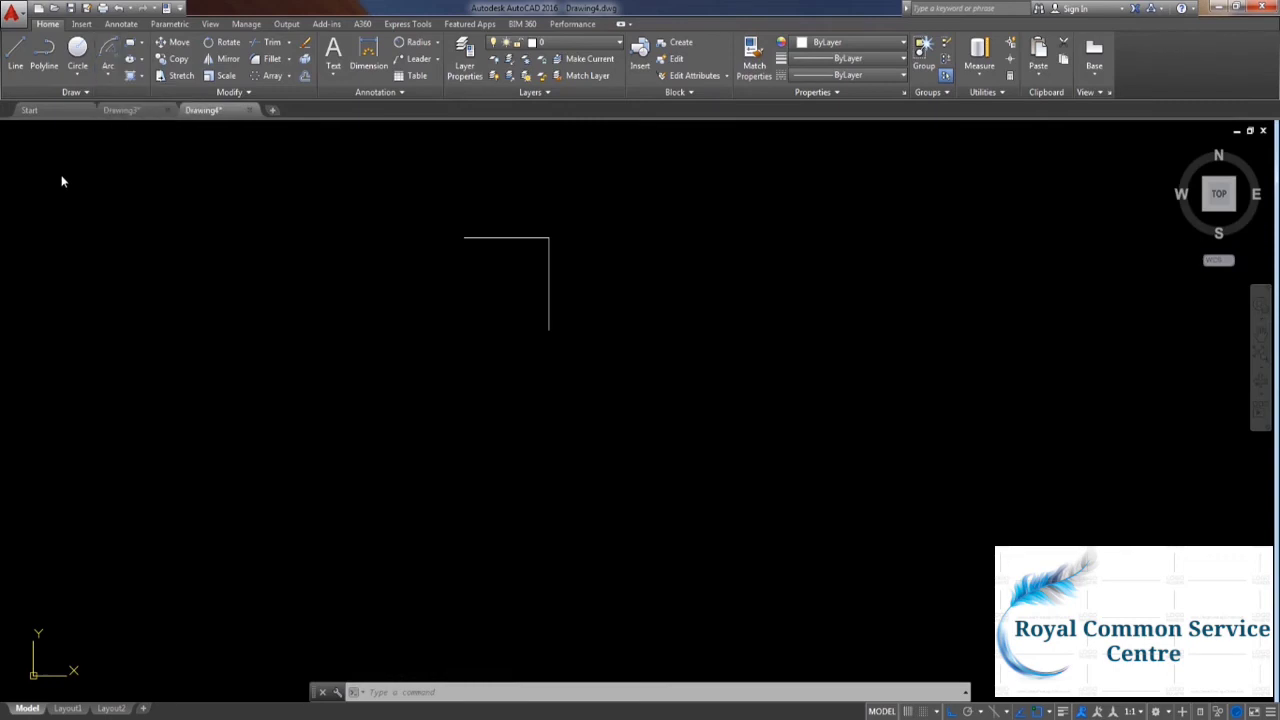
text(s)
middle_drag(448, 402, 450, 338)
key(Return)
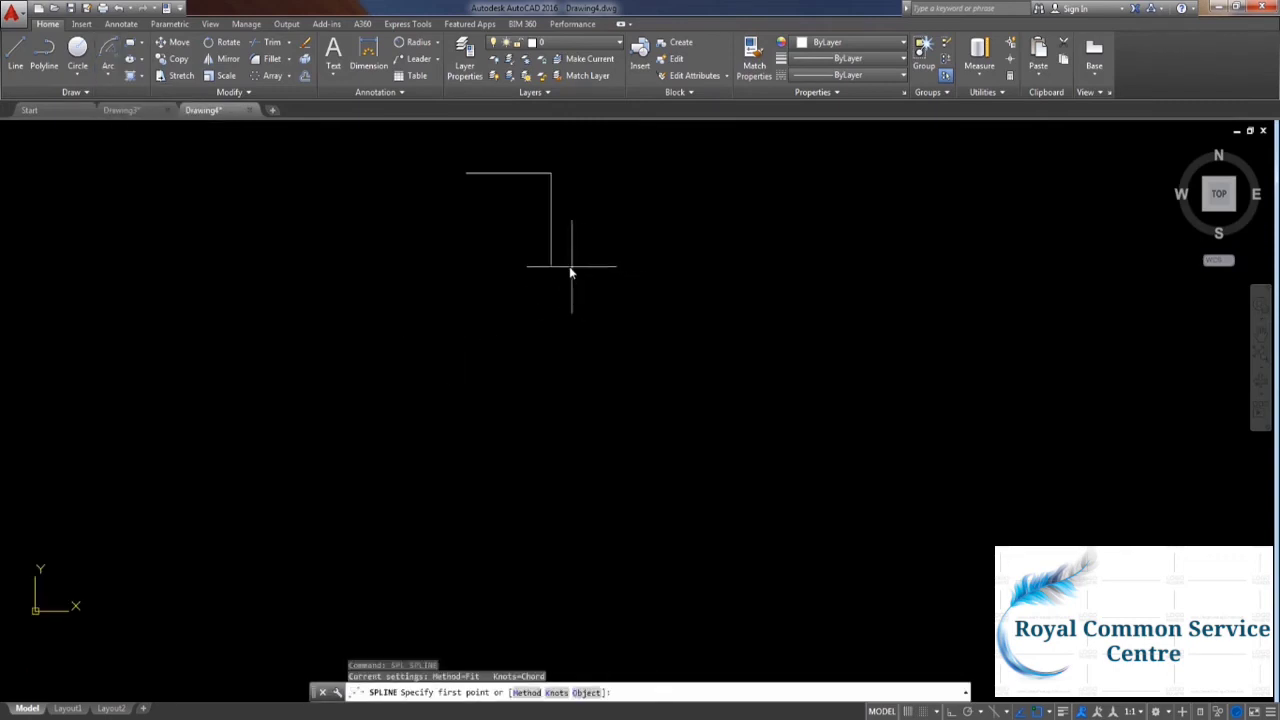
click(551, 266)
click(579, 296)
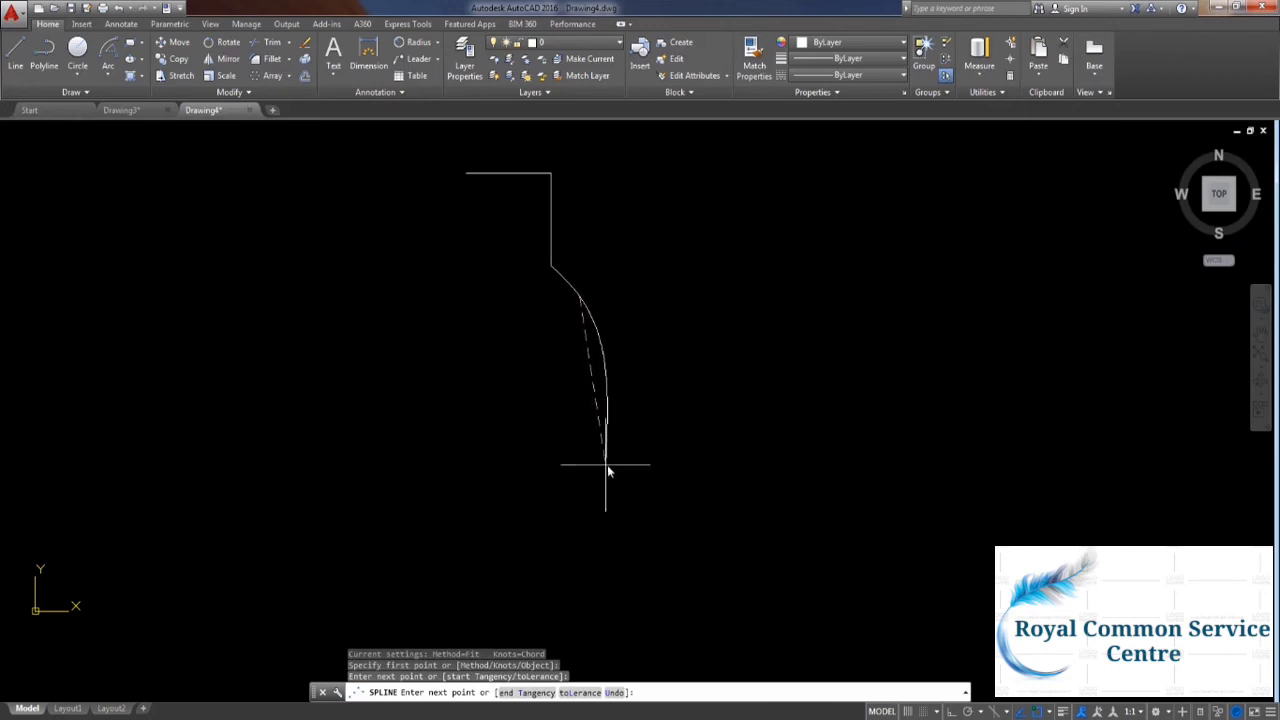
click(610, 464)
key(Return)
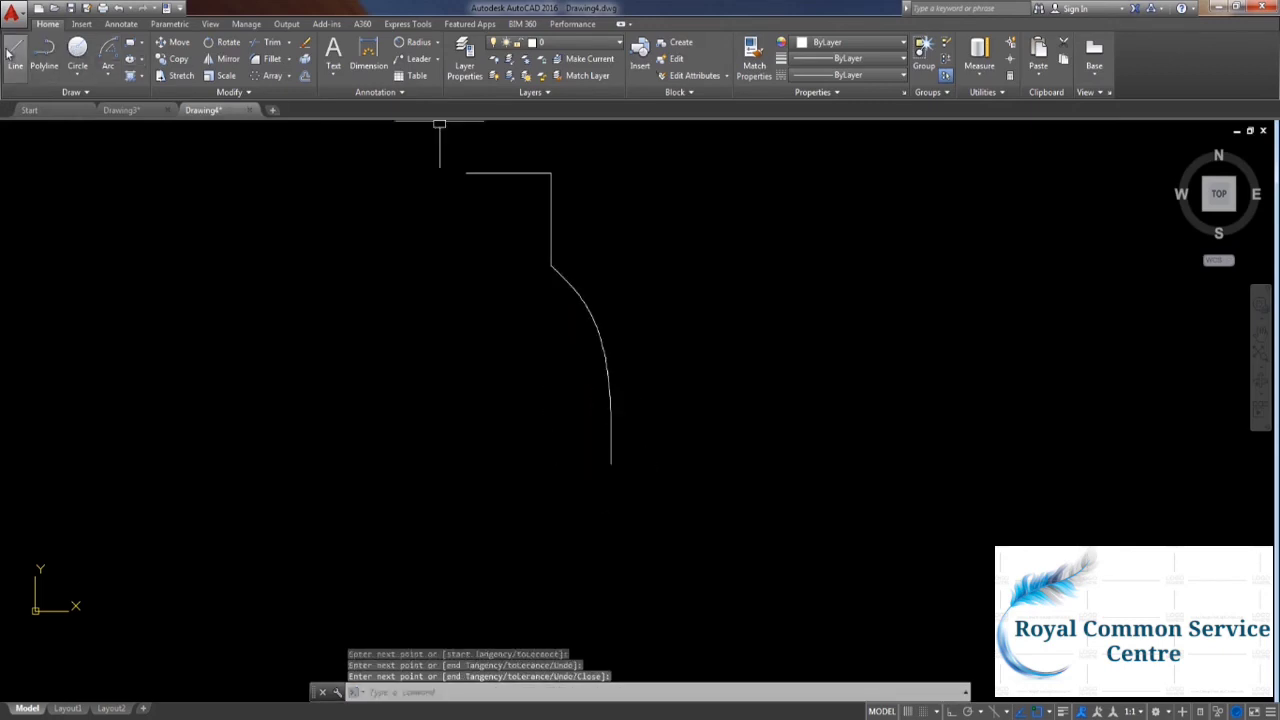
Close the profile with lines for the right side, bottom and left side back to the top.
click(15, 55)
click(610, 464)
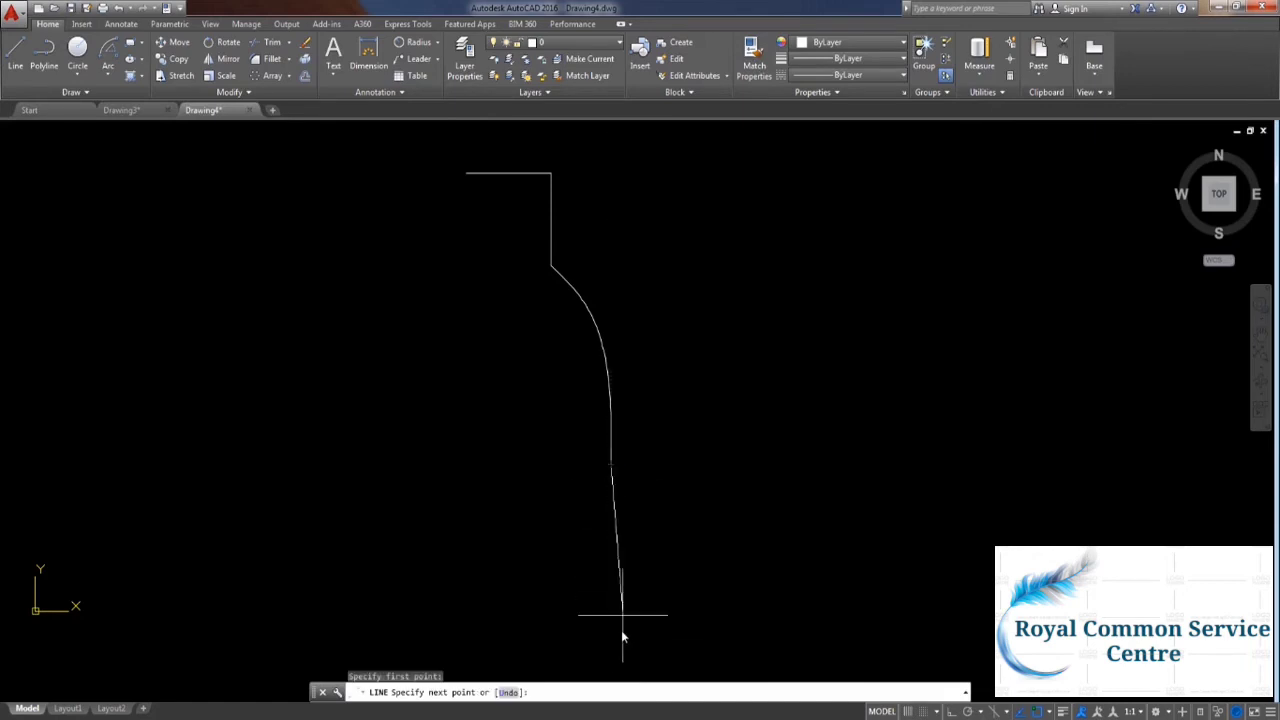
click(463, 654)
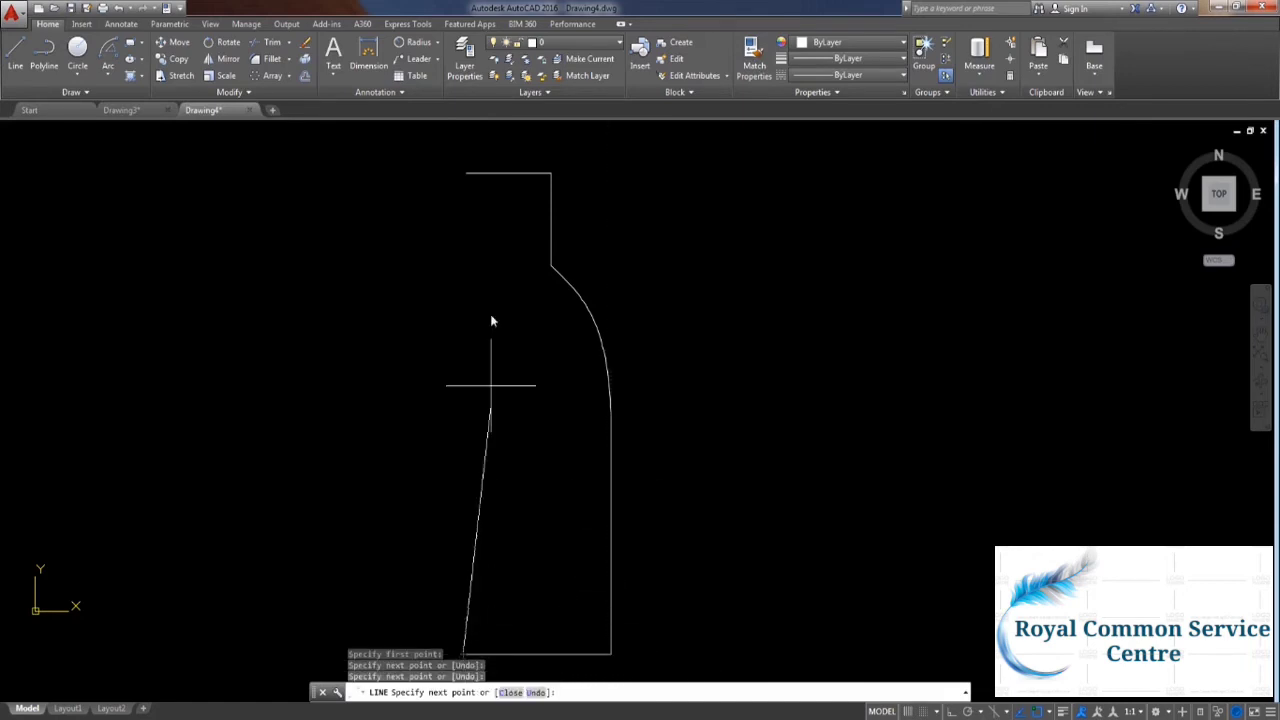
click(466, 174)
key(Escape)
scroll(650, 360, down, 2)
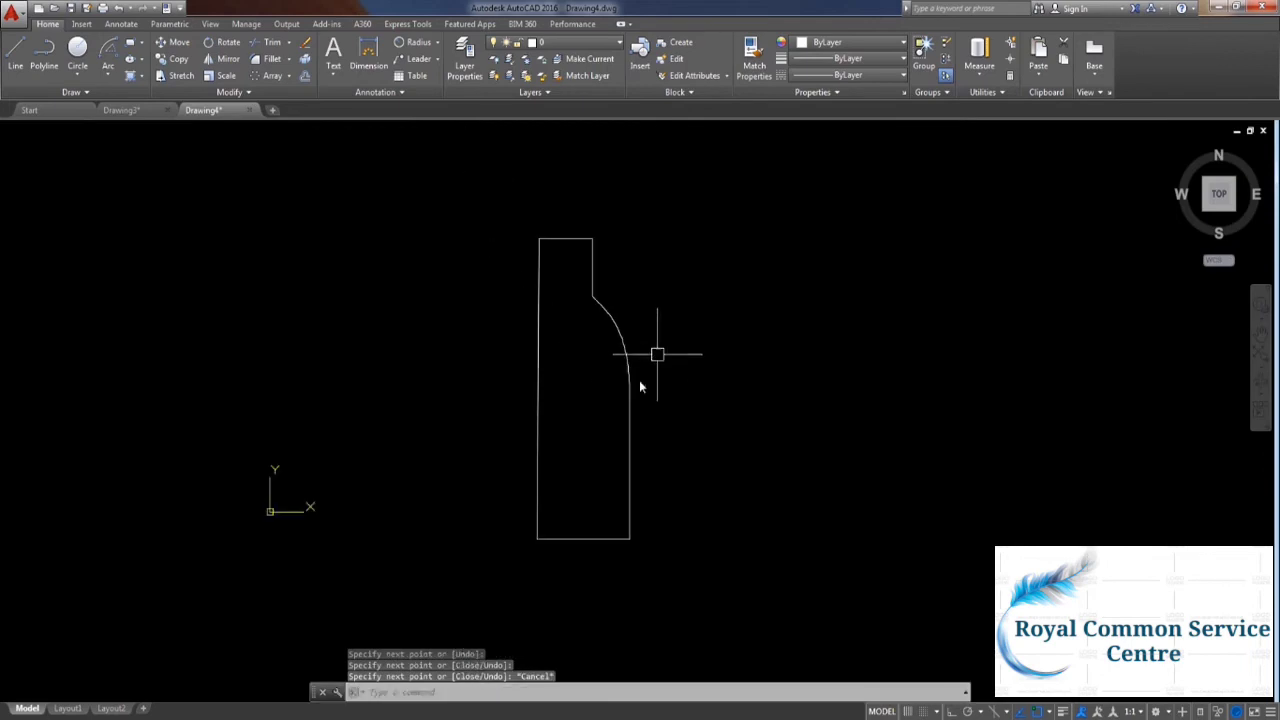
middle_drag(639, 380, 770, 387)
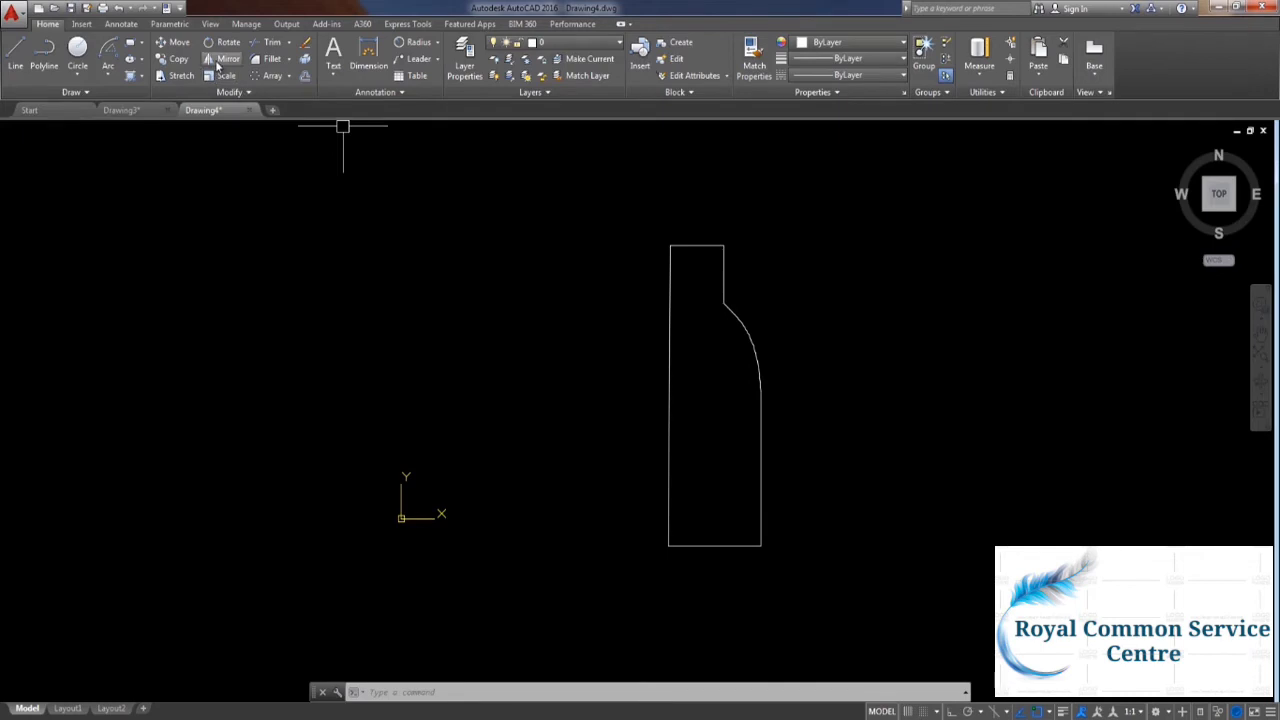
text(MI)
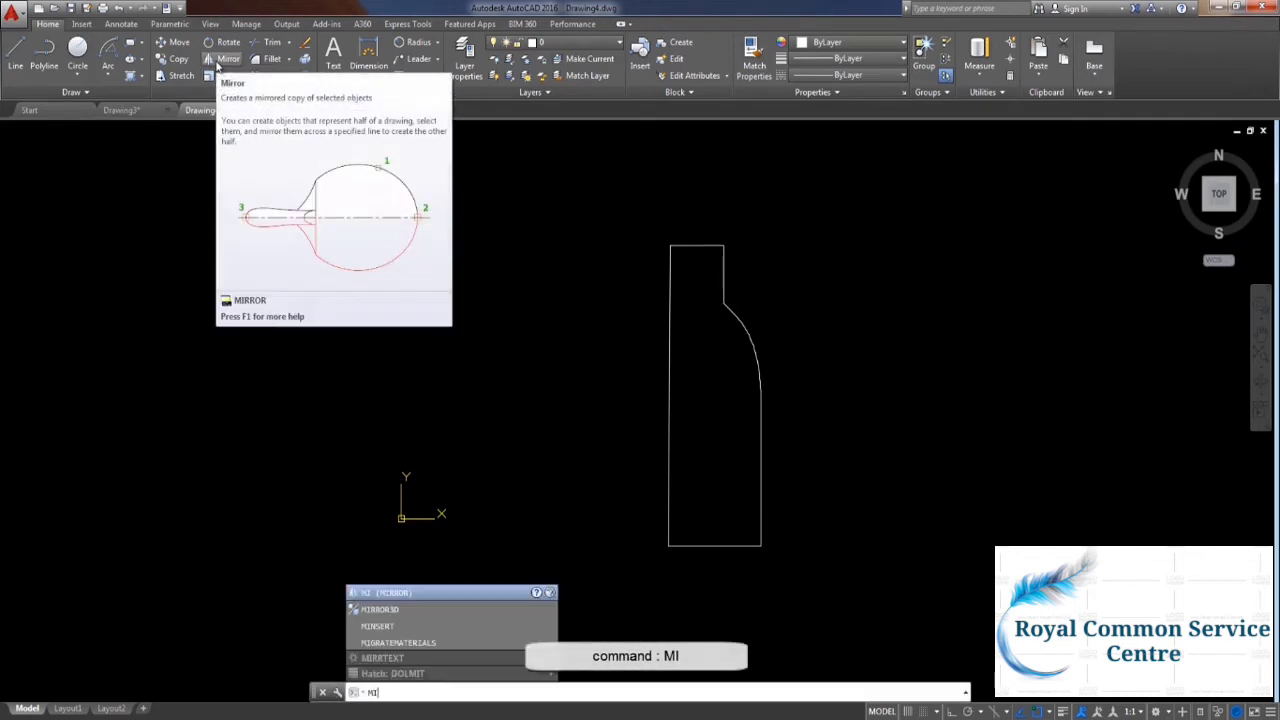
key(Return)
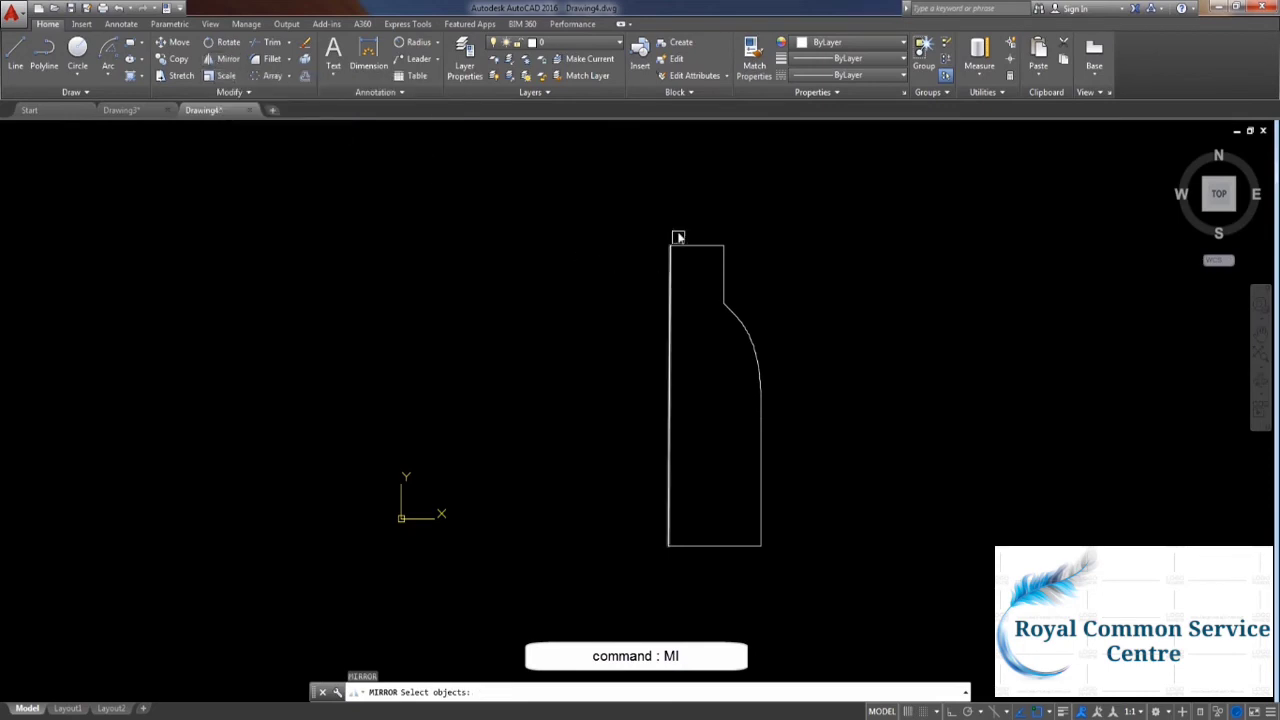
click(643, 190)
click(789, 579)
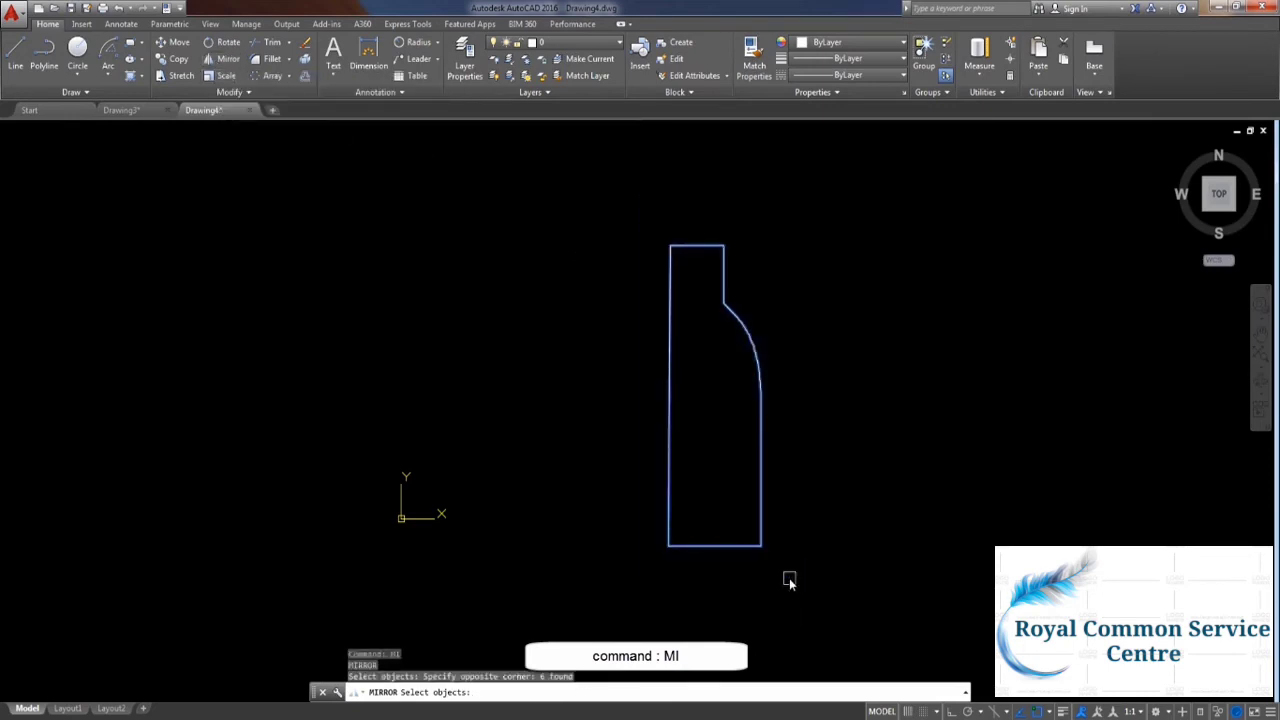
key(Return)
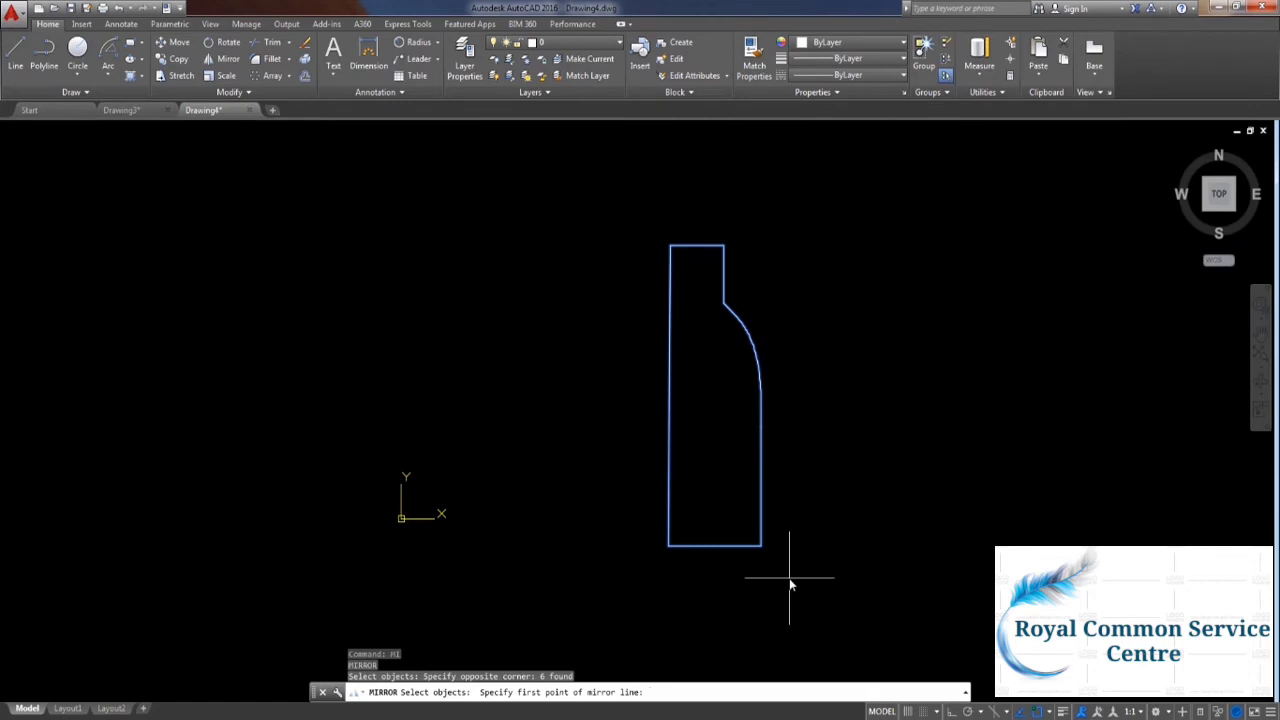
click(673, 248)
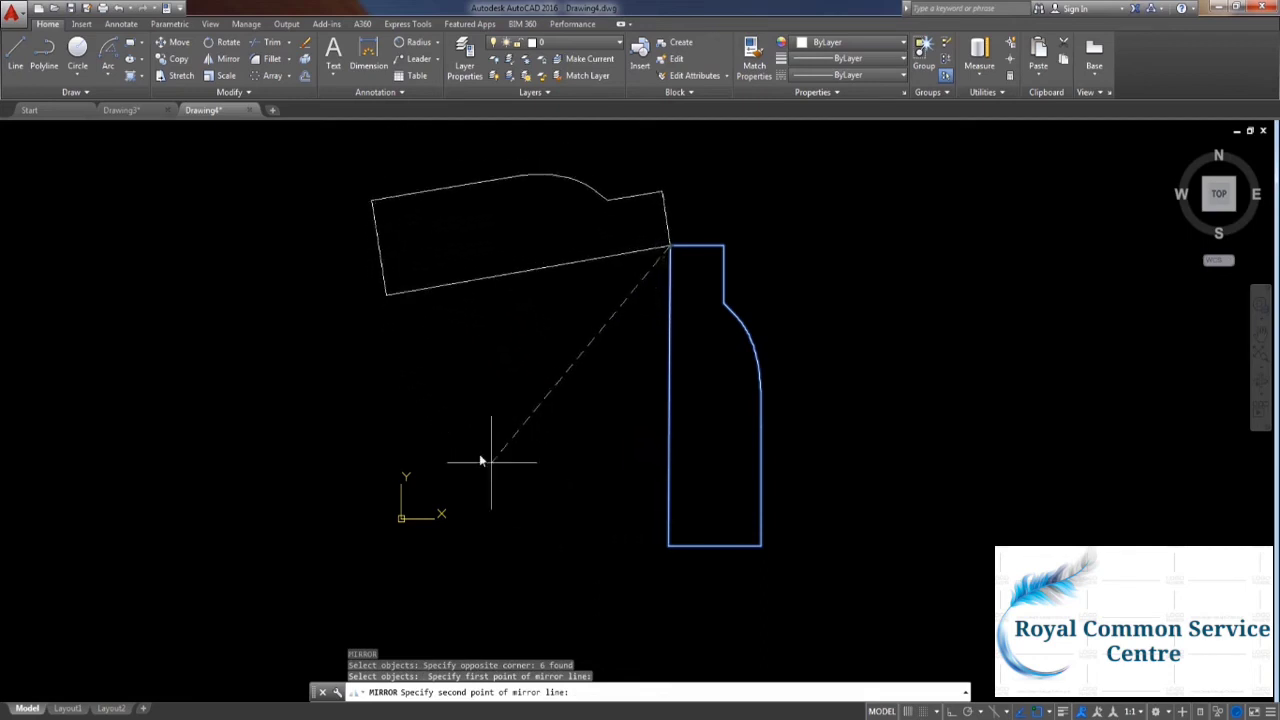
click(667, 560)
key(Return)
middle_drag(731, 406, 560, 457)
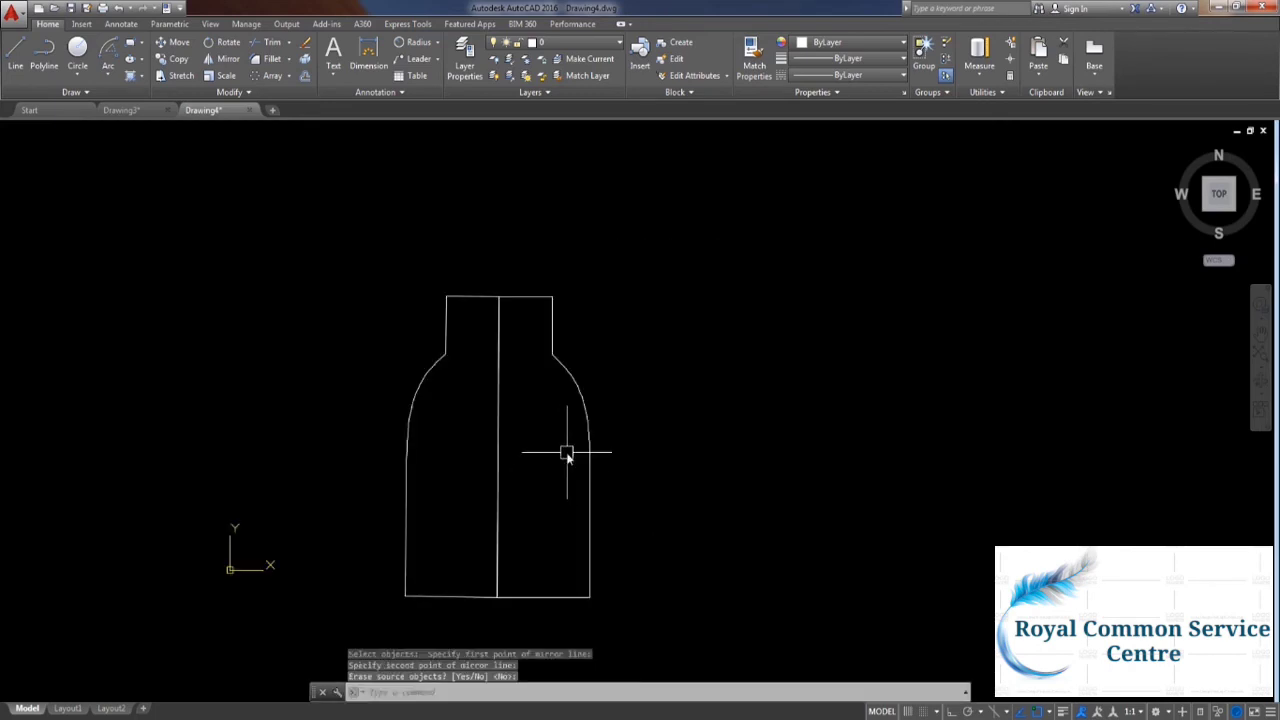
key(ctrl+z)
key(ctrl+z)
Mirror the profile about a vertical line erasing the source, then delete the mirrored bottle.
click(578, 203)
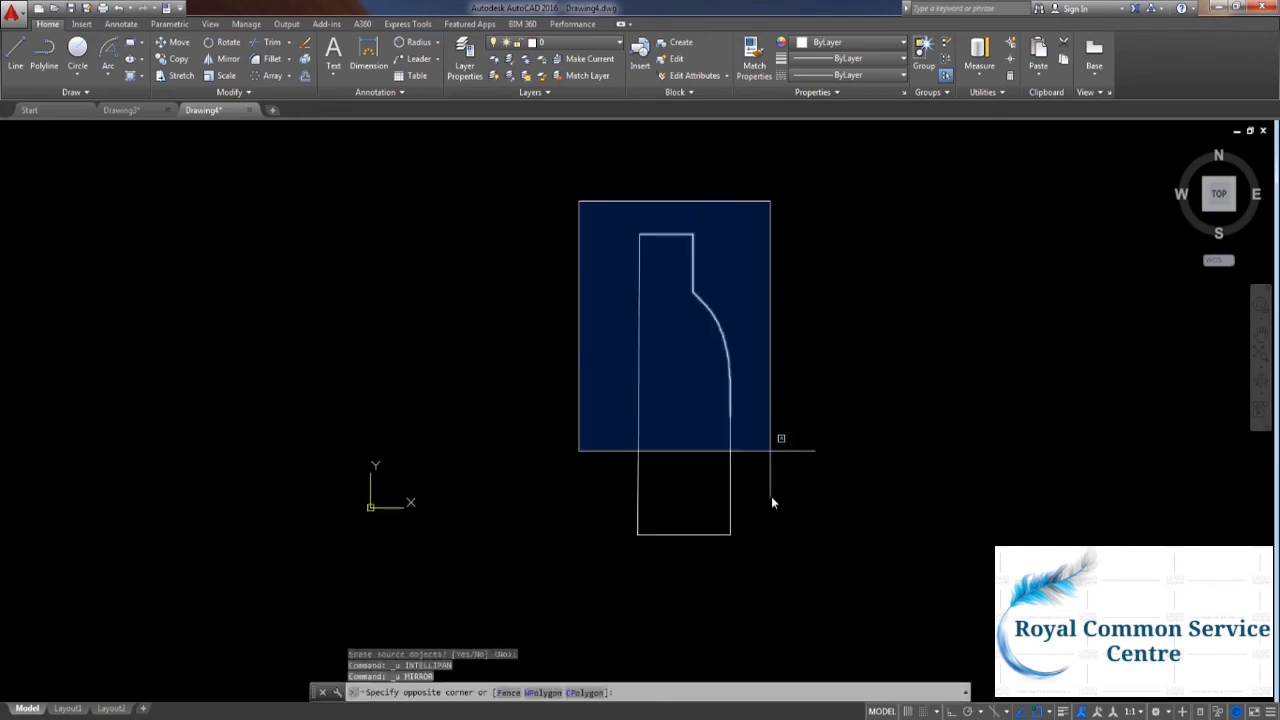
click(776, 578)
text(m)
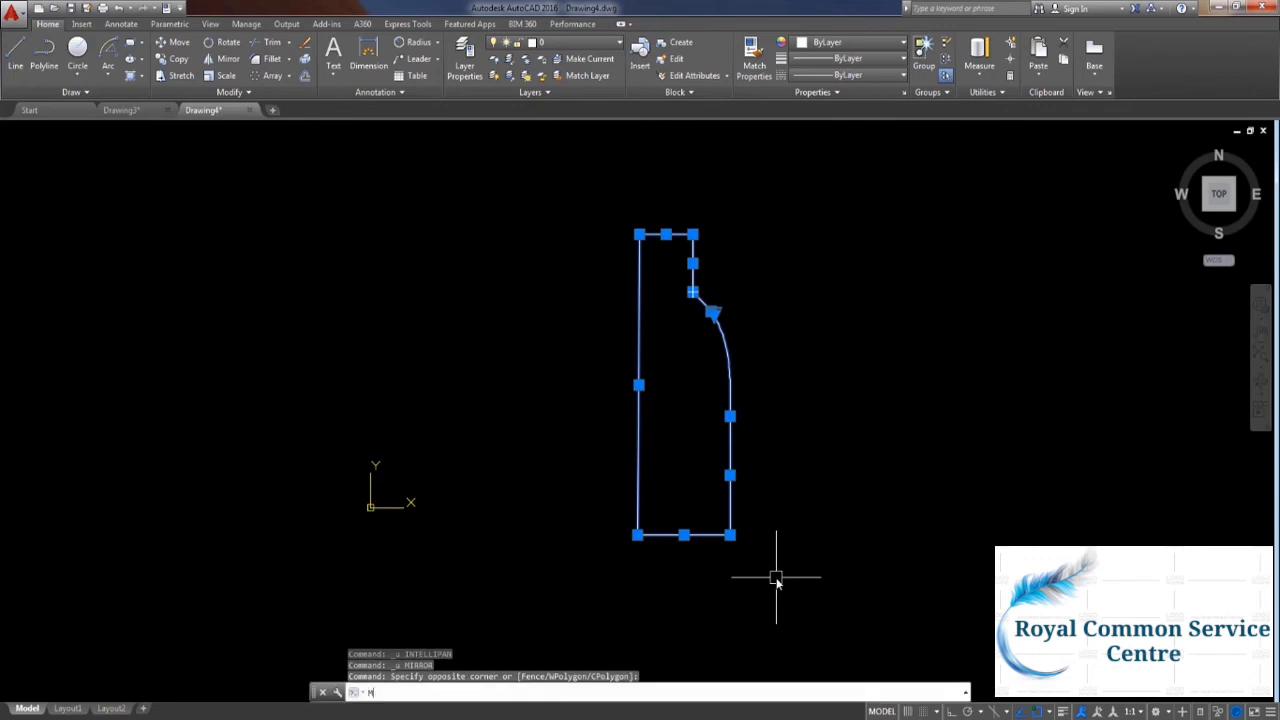
text(i)
key(Return)
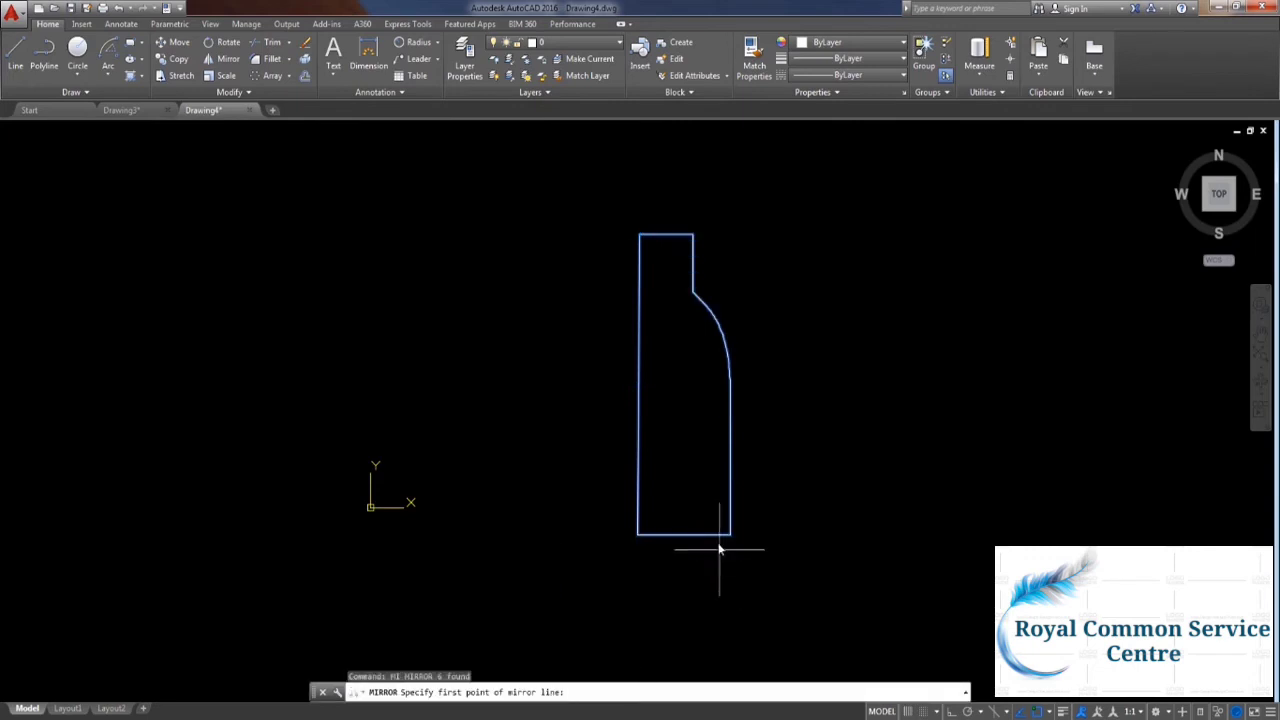
click(586, 236)
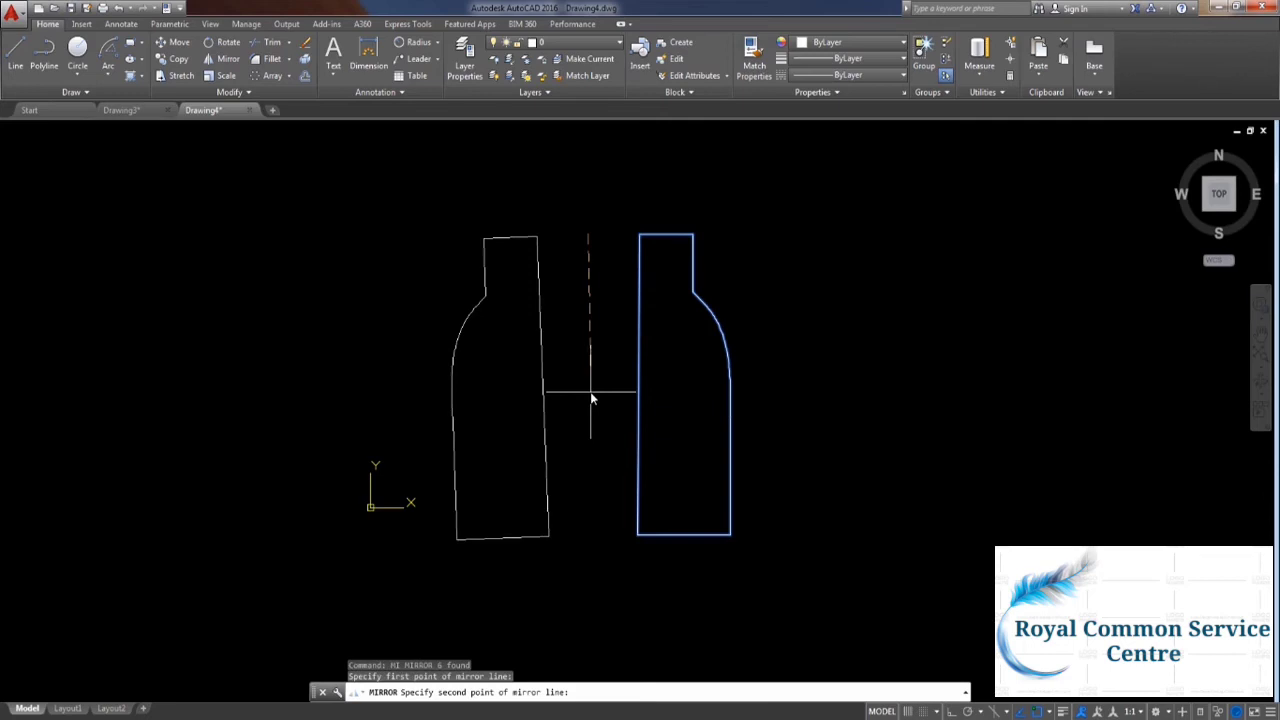
key(F8)
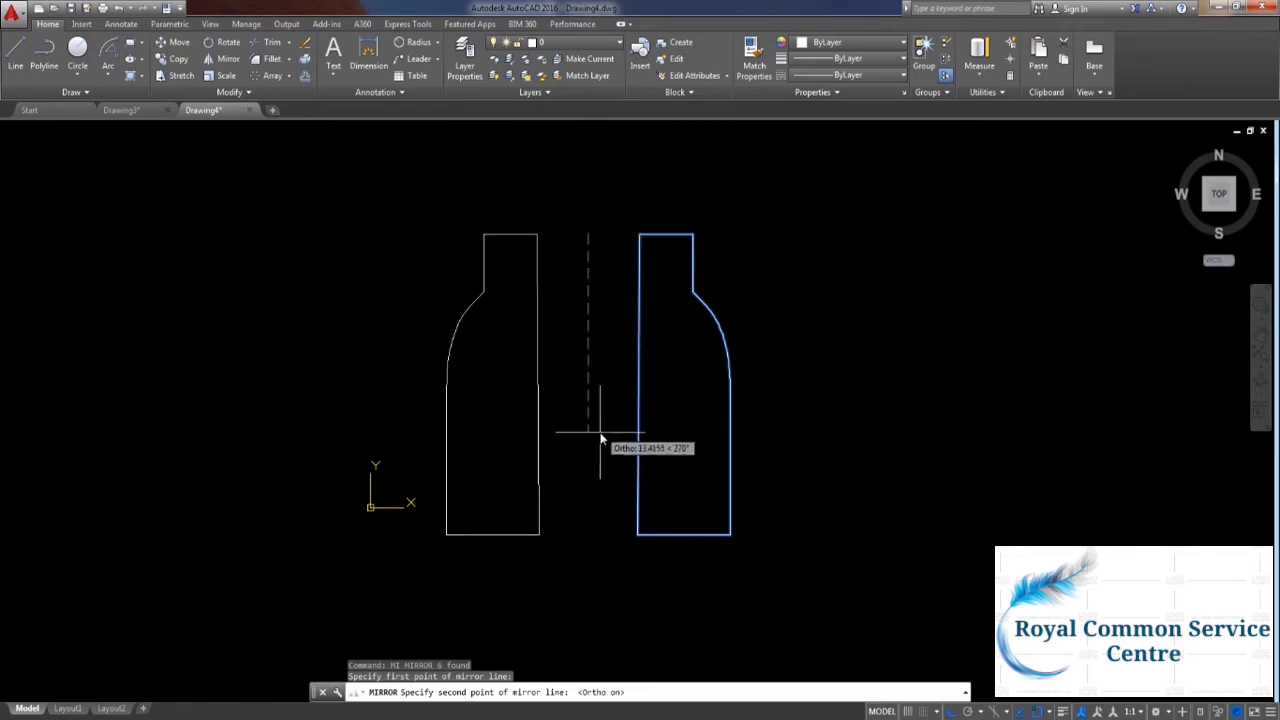
click(602, 421)
text(Y)
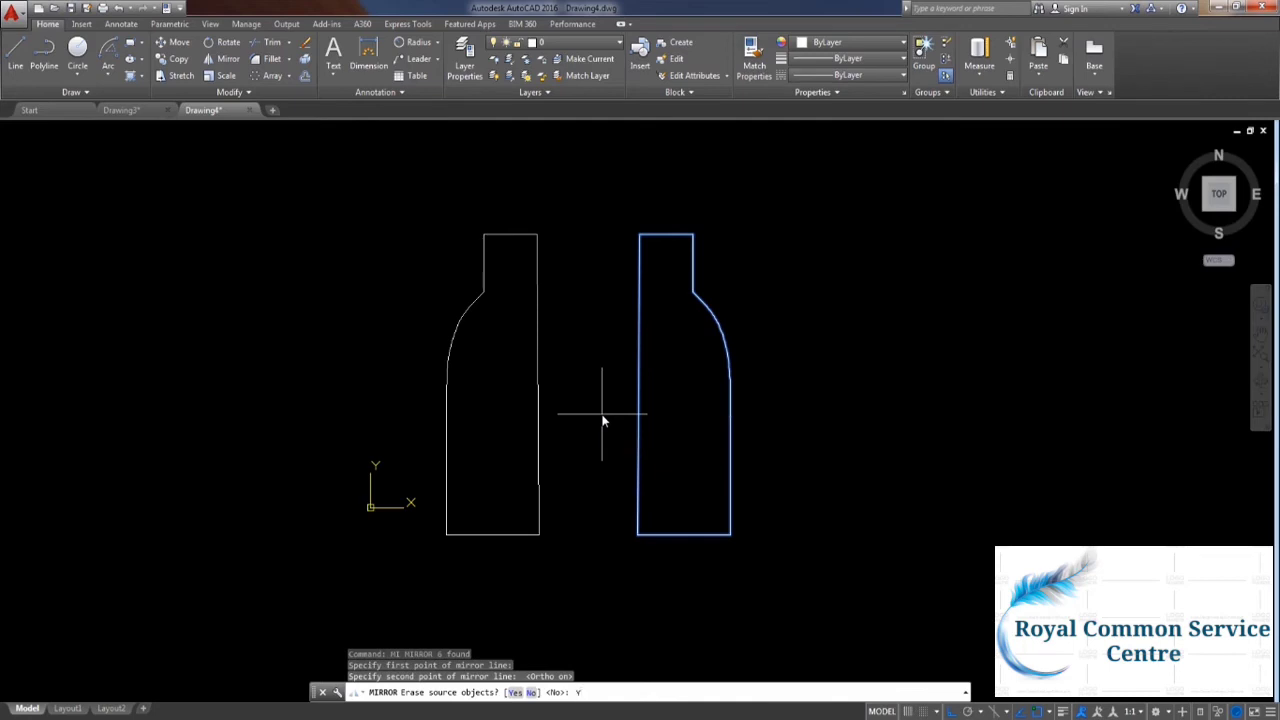
key(Return)
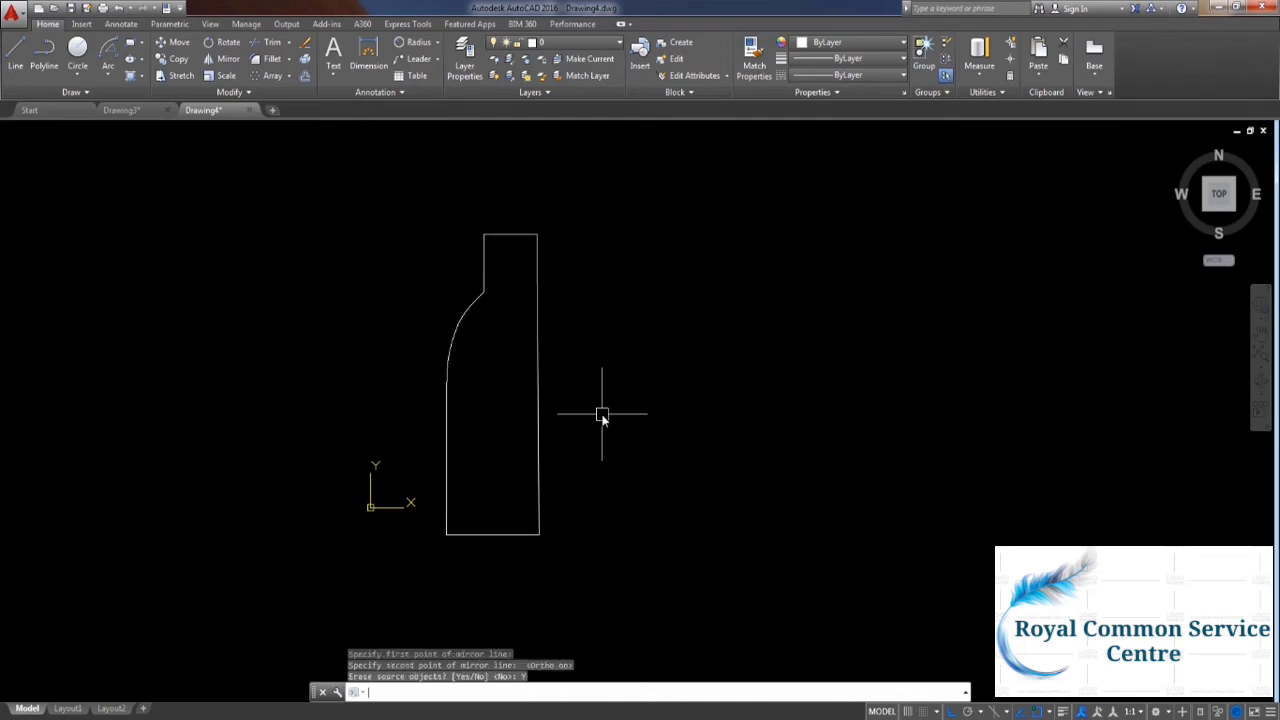
drag(602, 560, 425, 220)
key(Delete)
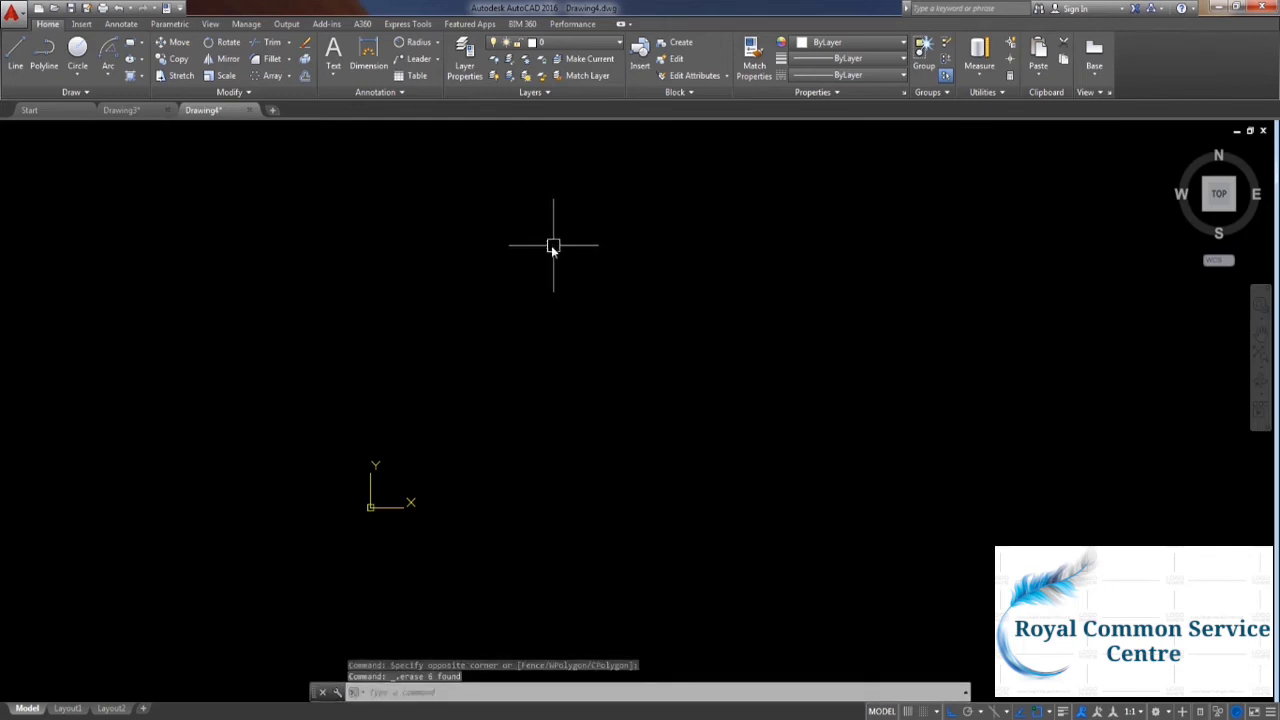
Draw a small circle on the right and start a larger circle to its left.
click(77, 55)
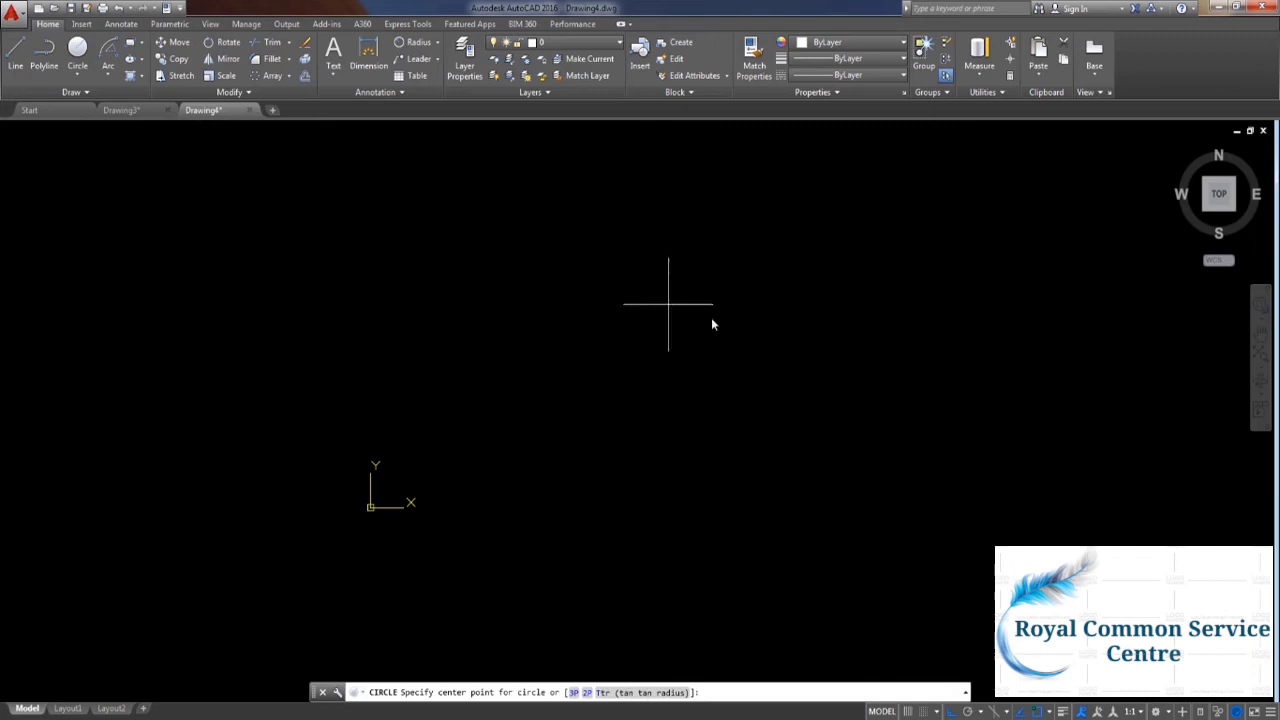
click(821, 364)
click(827, 426)
key(Return)
click(537, 357)
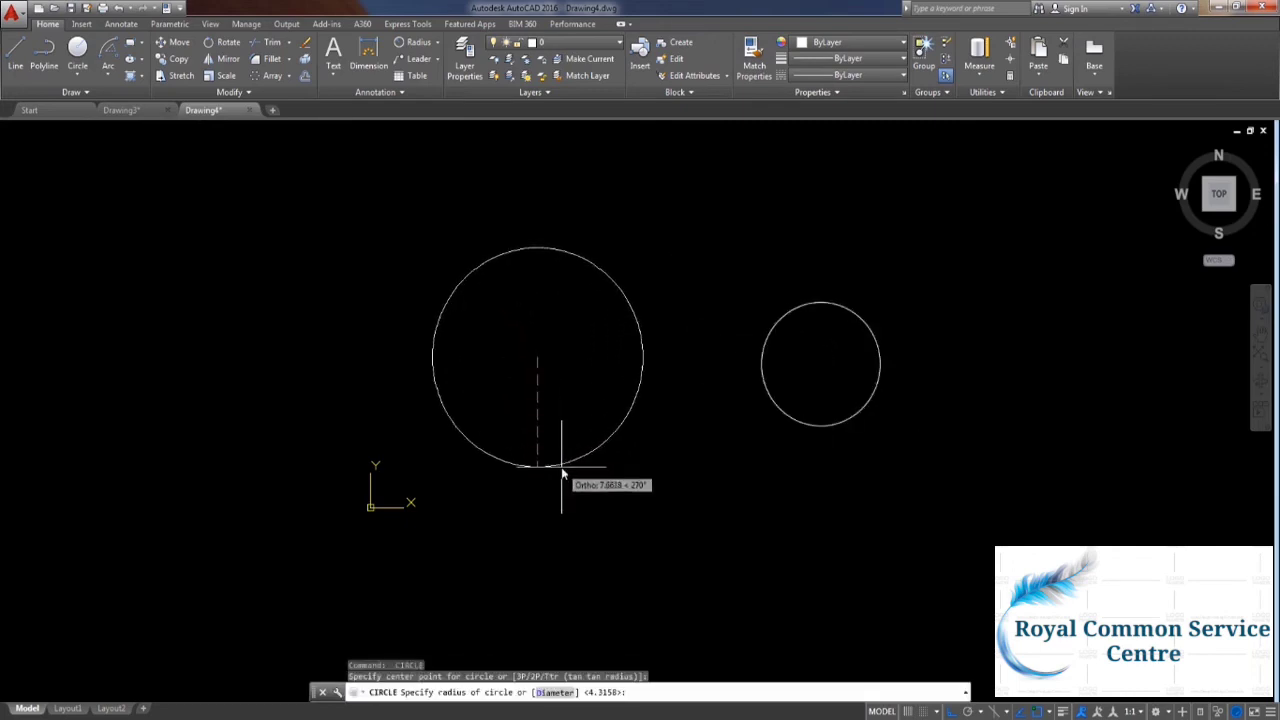
Finish the larger circle and draw a line tangent to the tops of both circles.
click(540, 462)
click(15, 52)
text(TA)
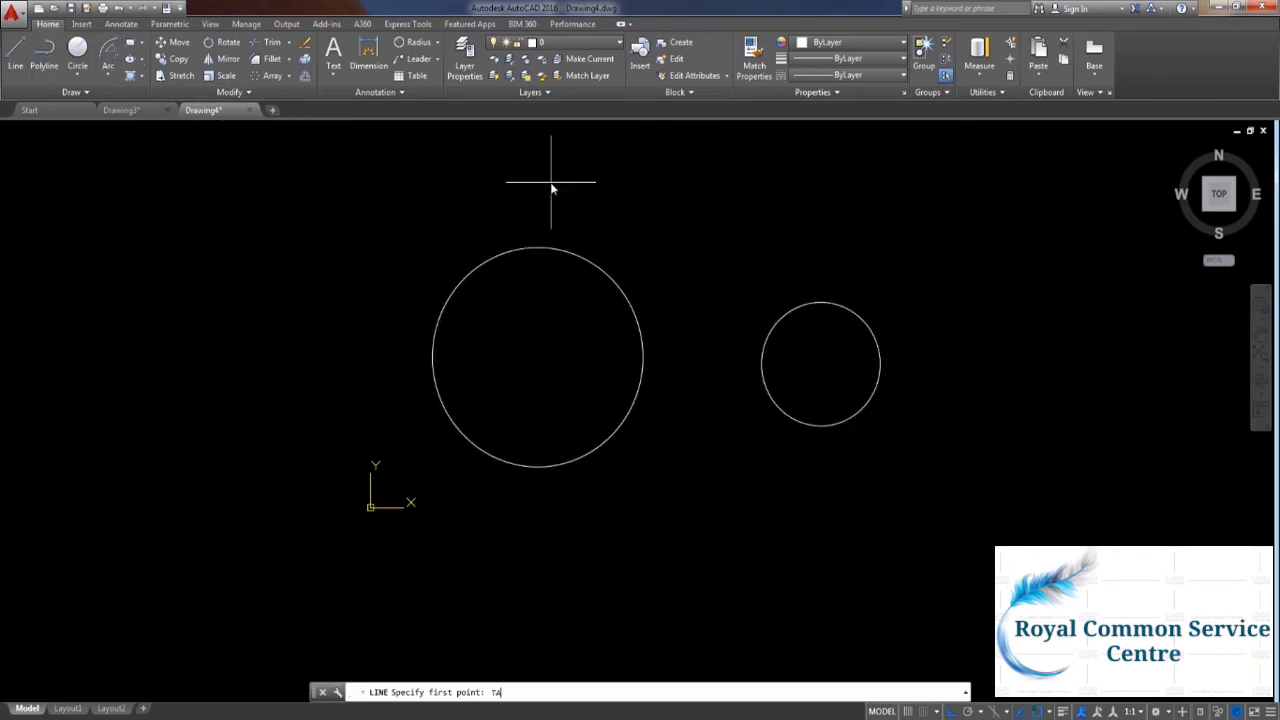
text(N)
key(Return)
click(553, 247)
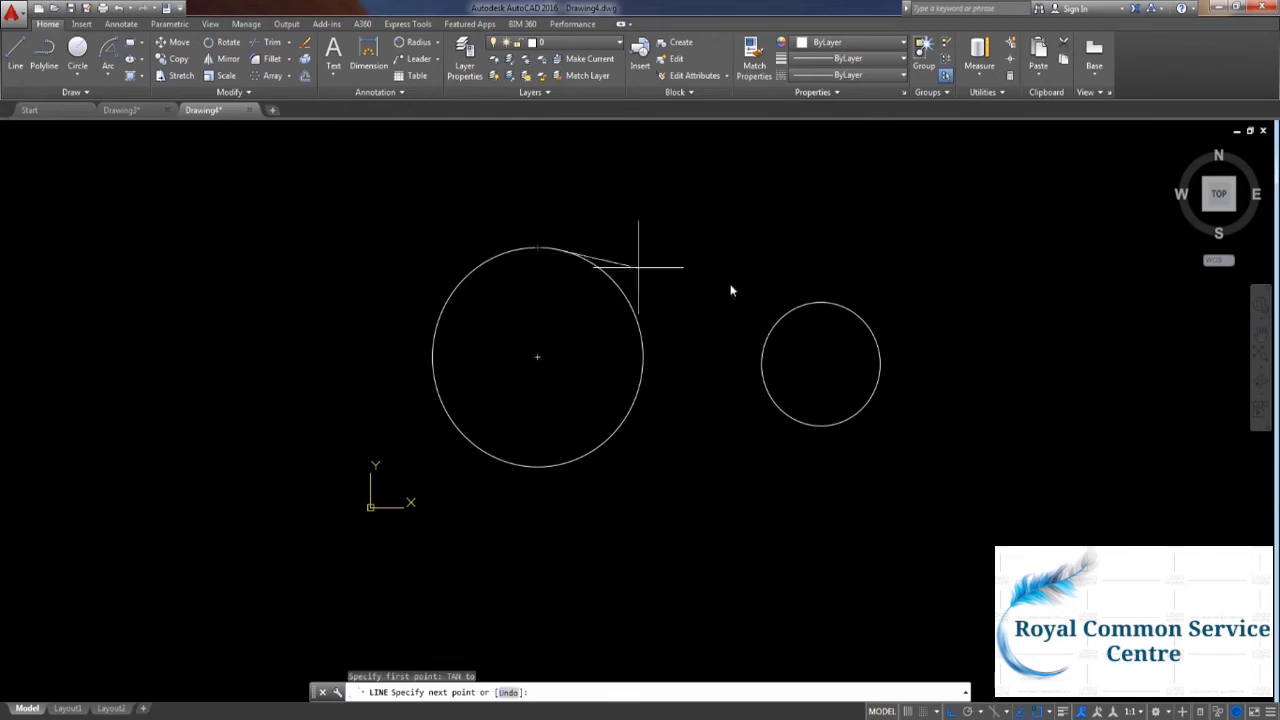
click(788, 298)
key(Return)
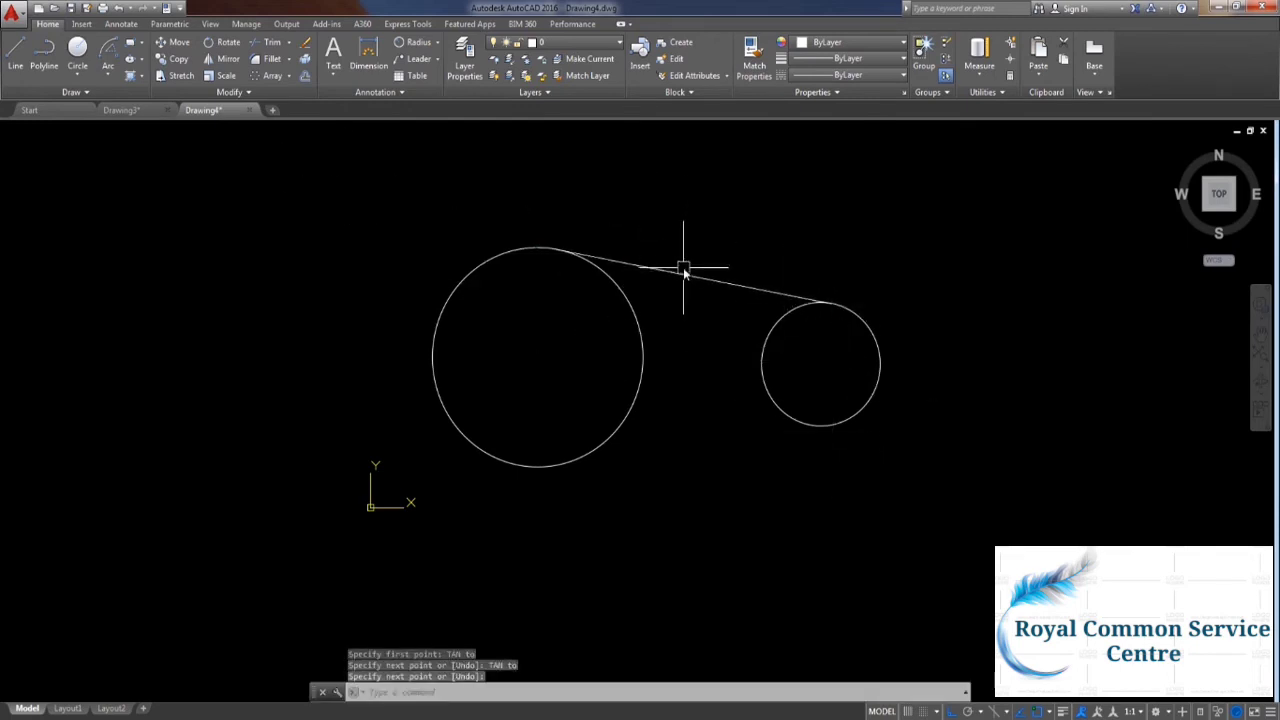
Mirror the tangent line through both circle centres to make the bottom tangent.
click(683, 267)
text(MI)
key(Return)
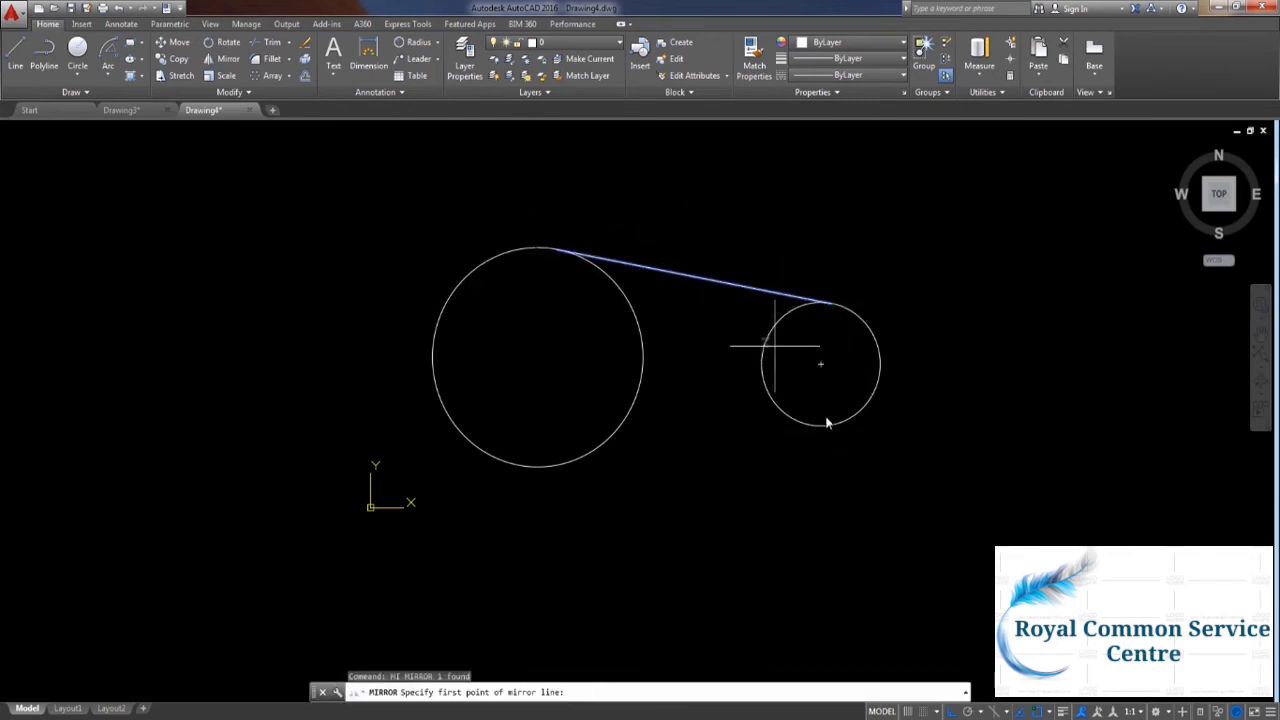
click(820, 363)
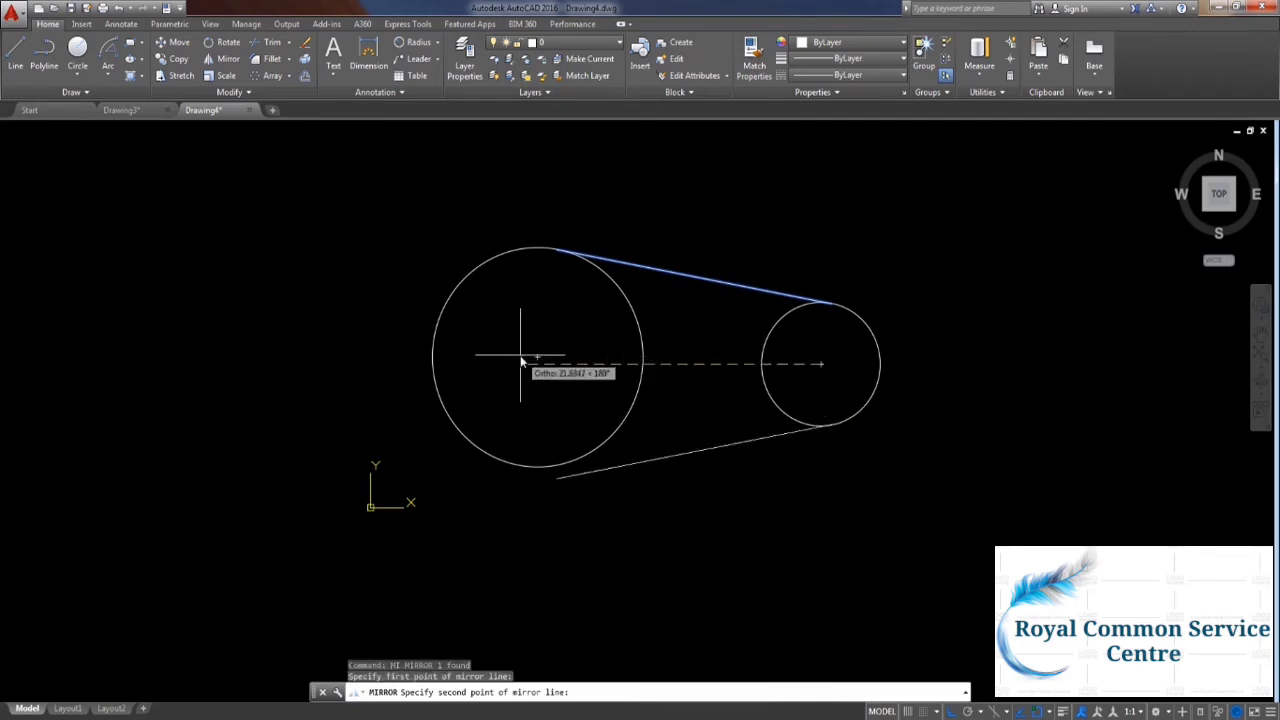
click(538, 357)
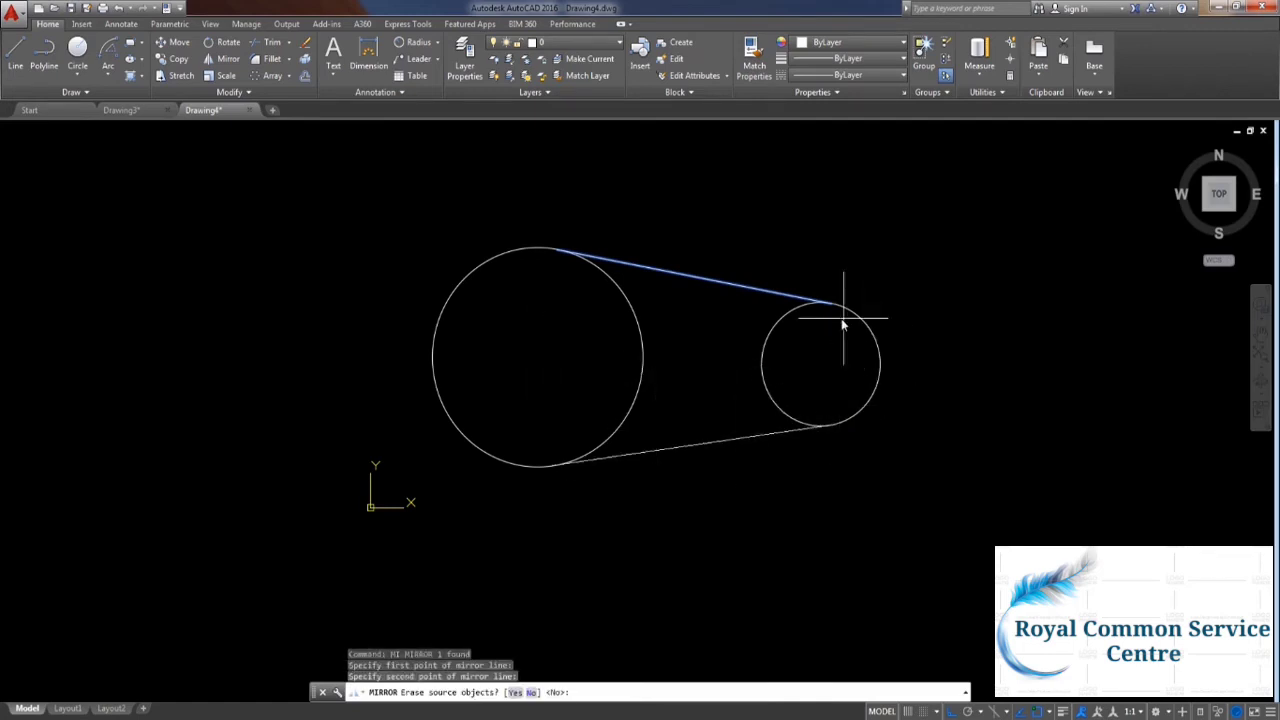
middle_drag(841, 318, 906, 349)
key(Return)
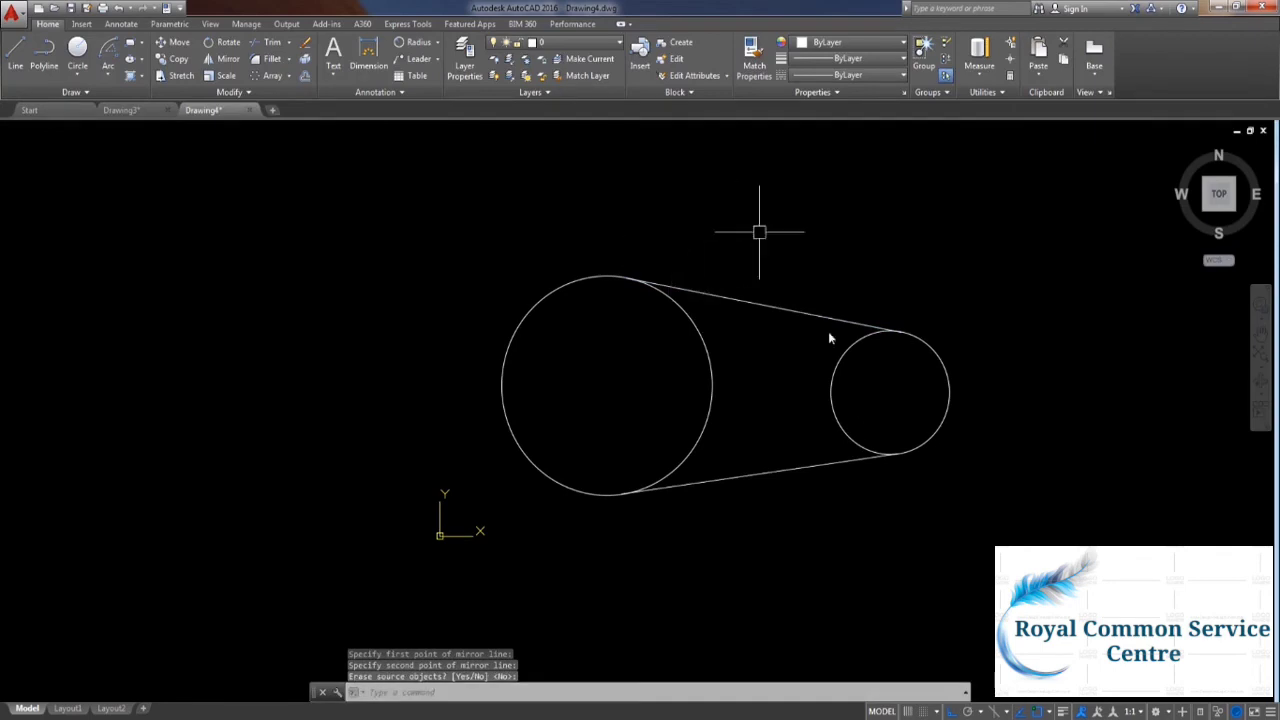
Mirror the small circle and both tangent lines across a vertical line through the big circle.
click(986, 561)
click(817, 211)
key(Return)
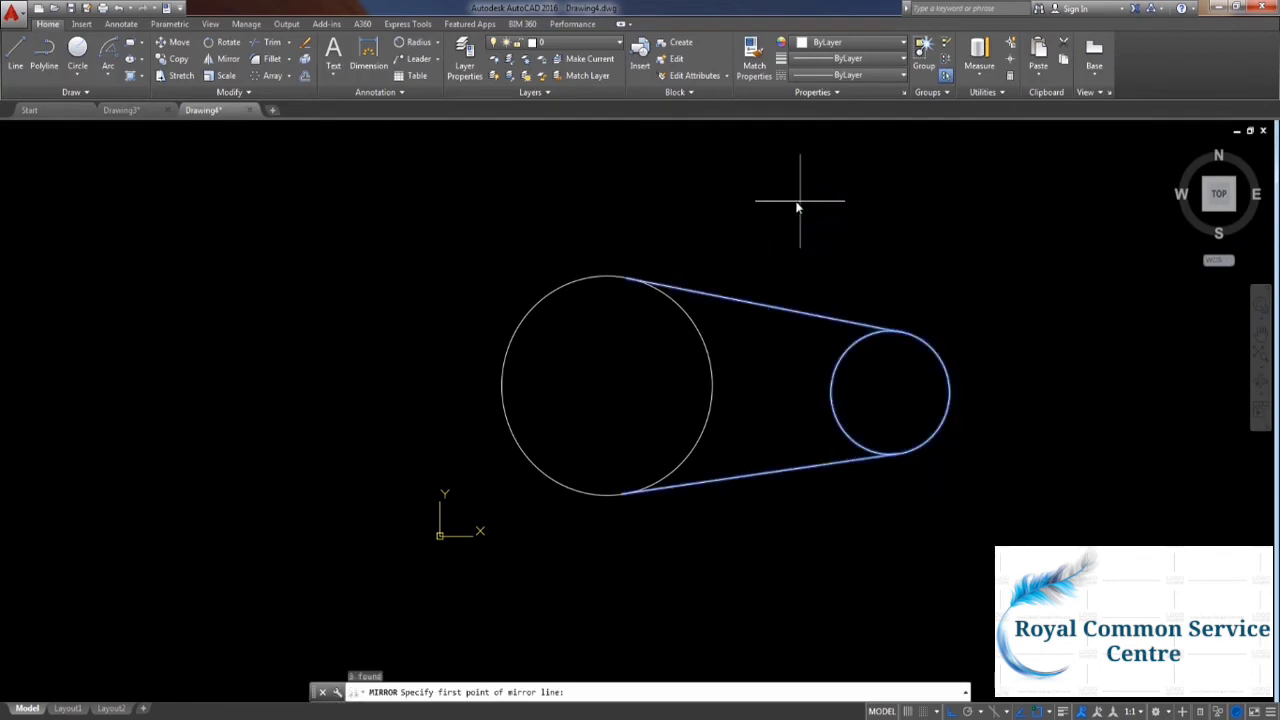
click(608, 385)
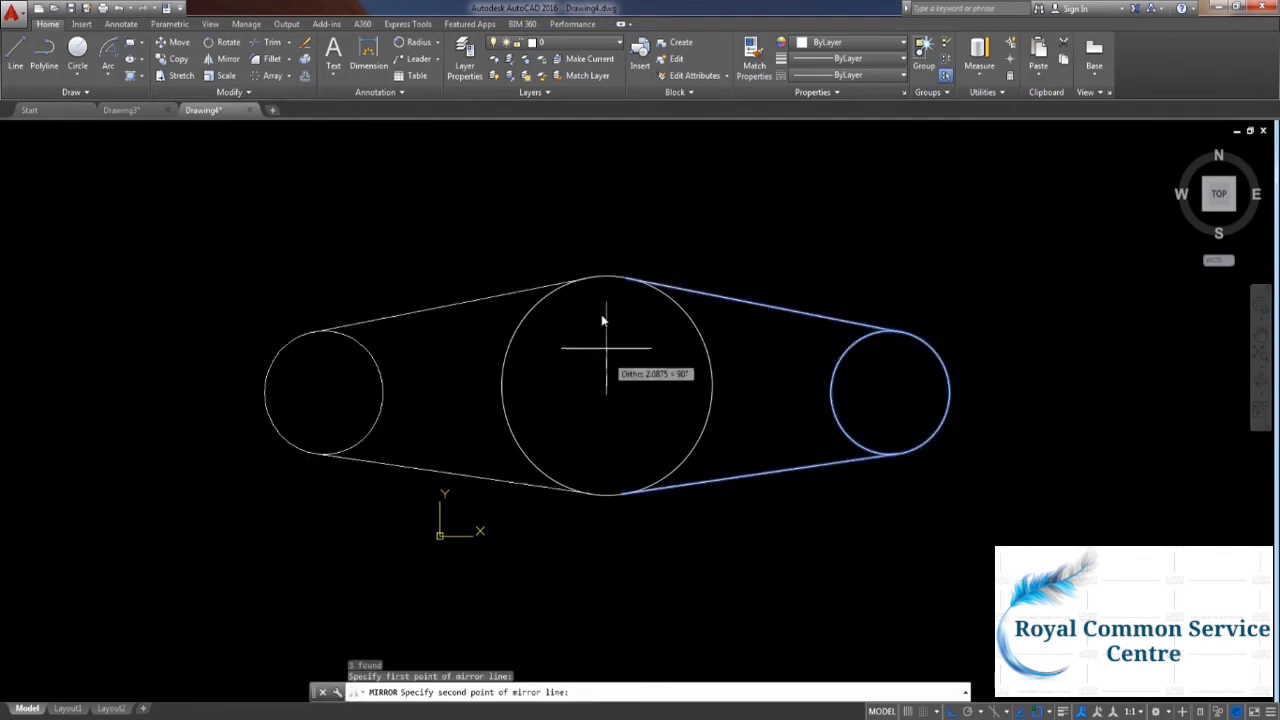
click(603, 310)
key(Return)
middle_drag(757, 268, 752, 206)
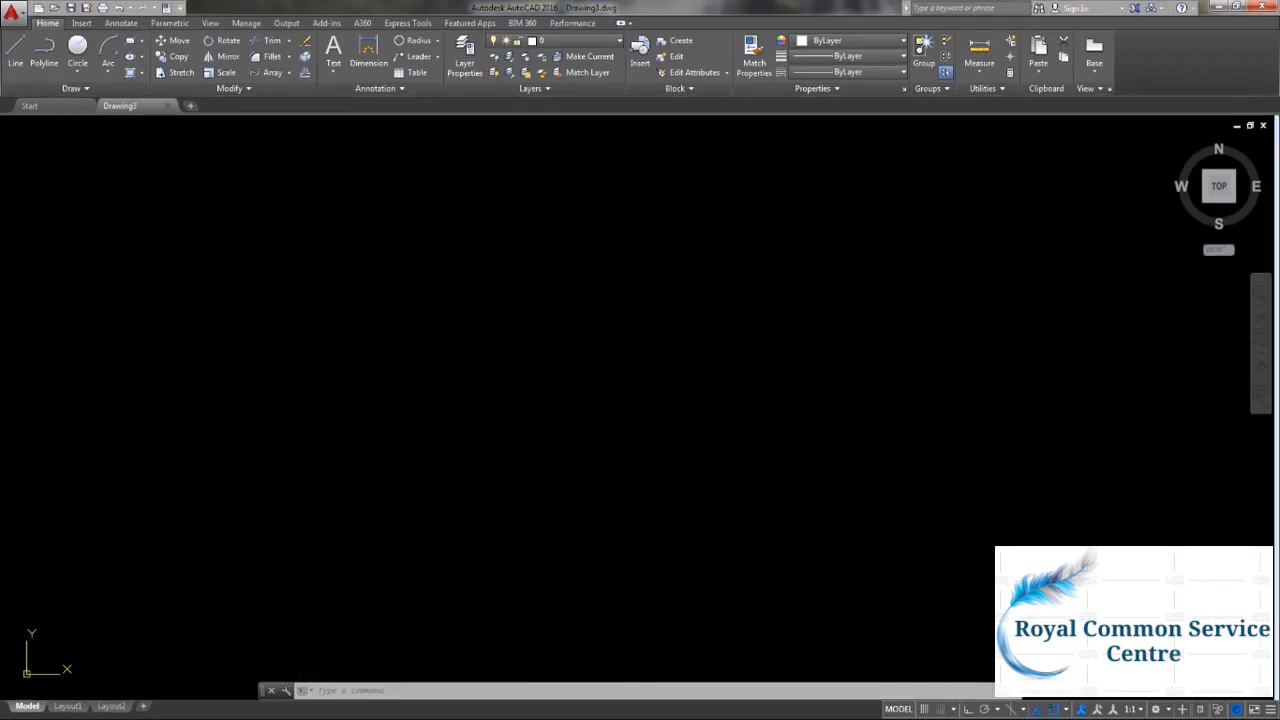
Draw a square using RECTANG's Dimensions option with length 10 and width 10.
click(289, 42)
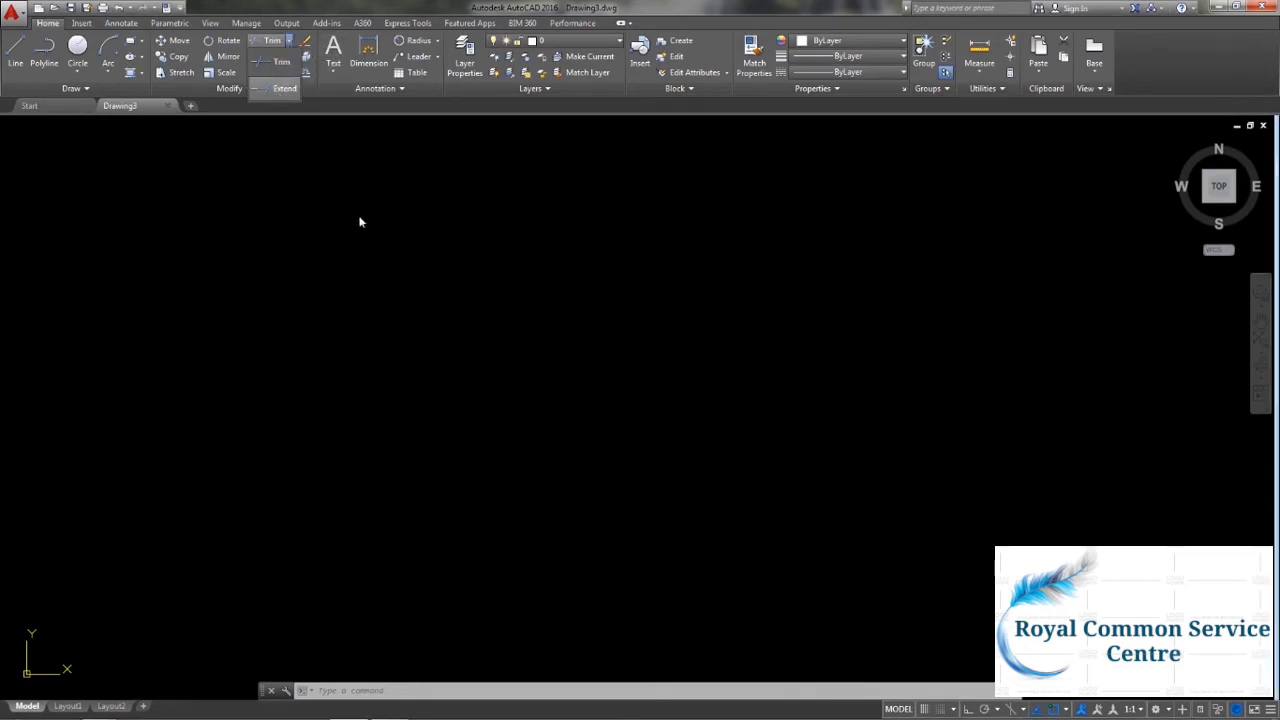
click(128, 52)
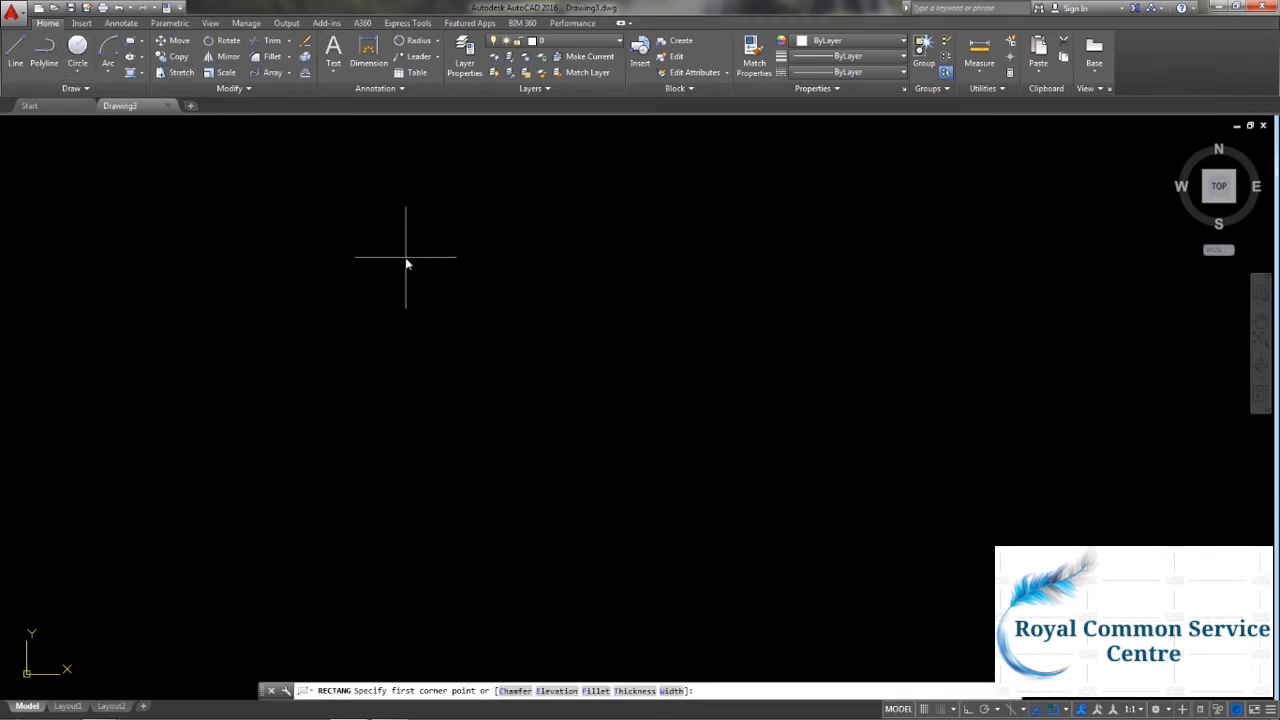
click(405, 257)
text(d)
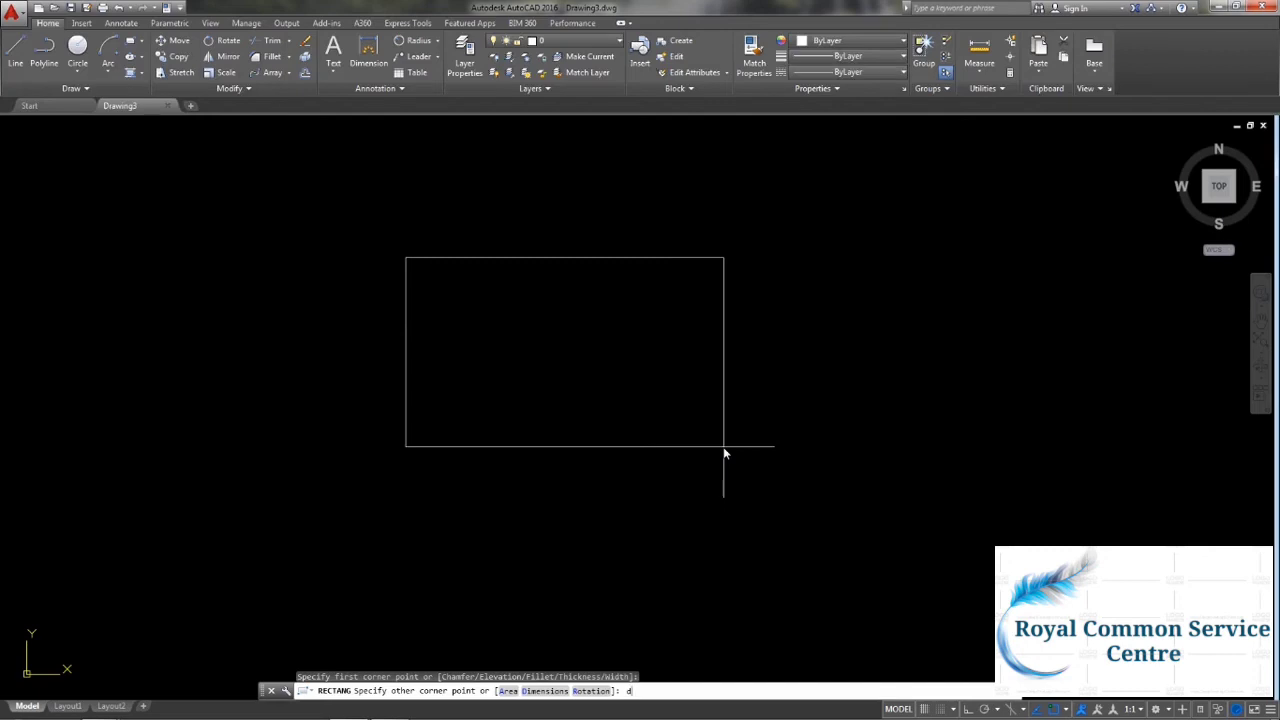
key(Return)
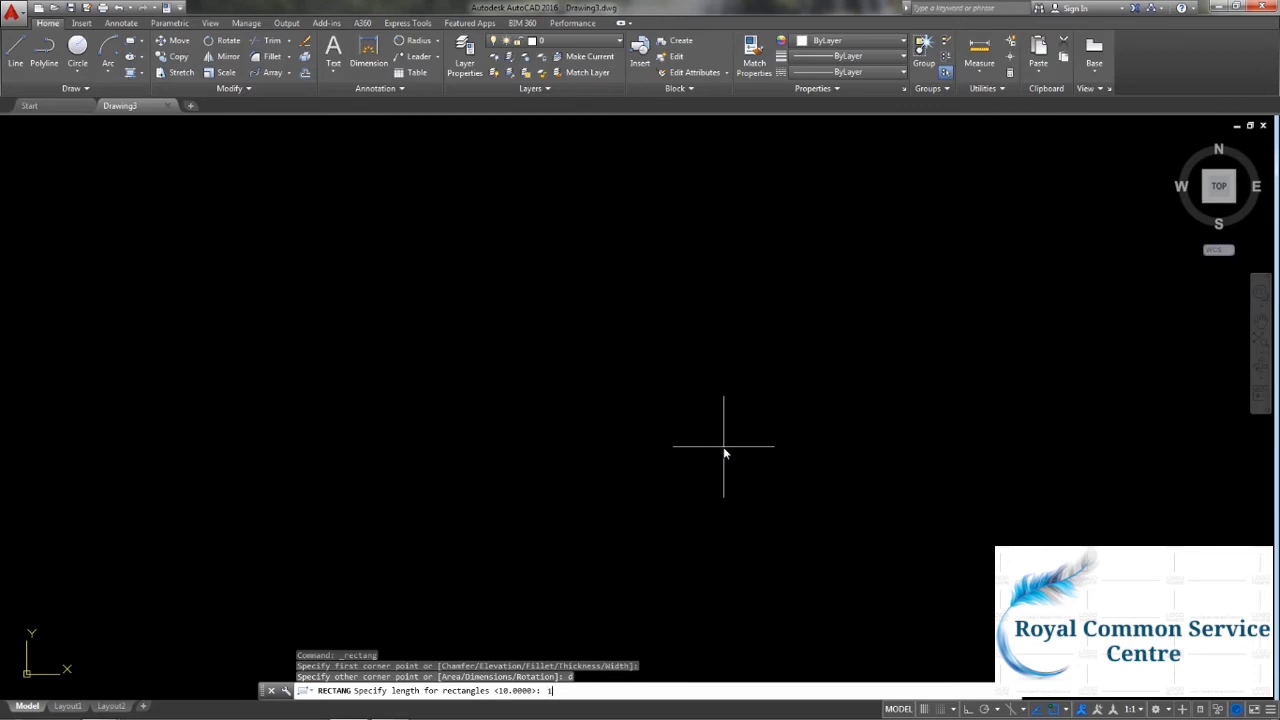
key(Return)
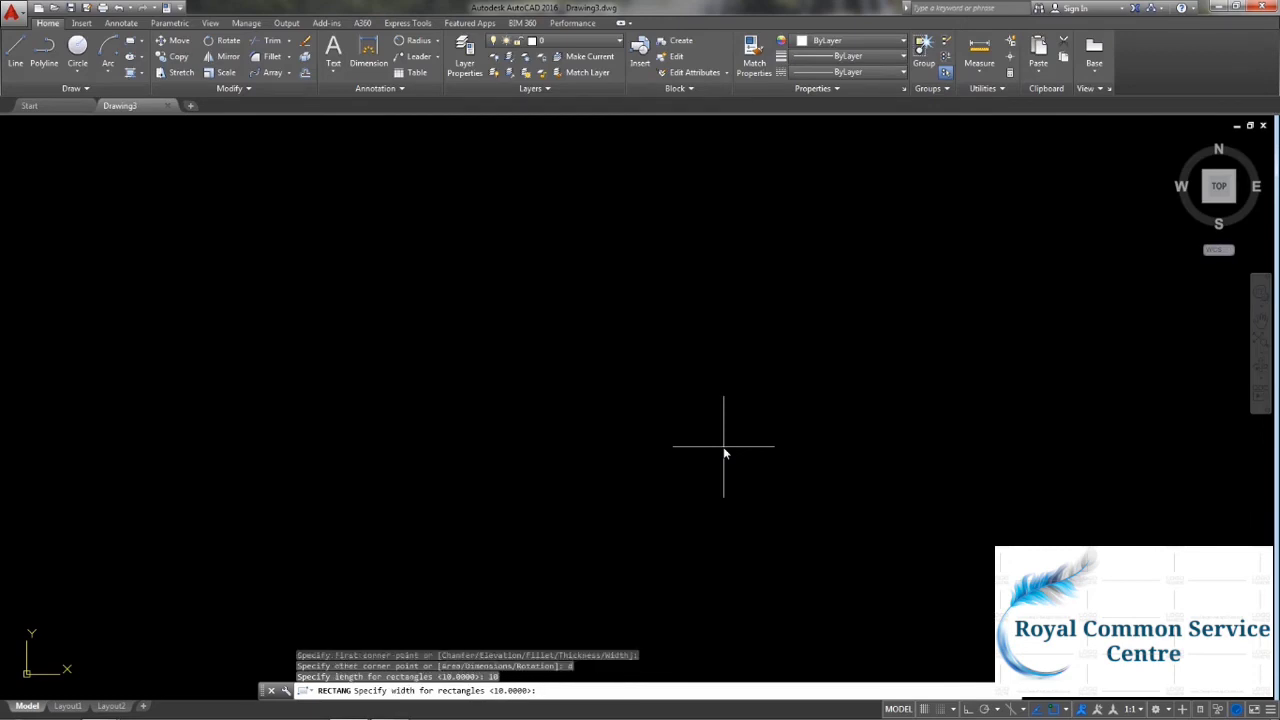
key(Return)
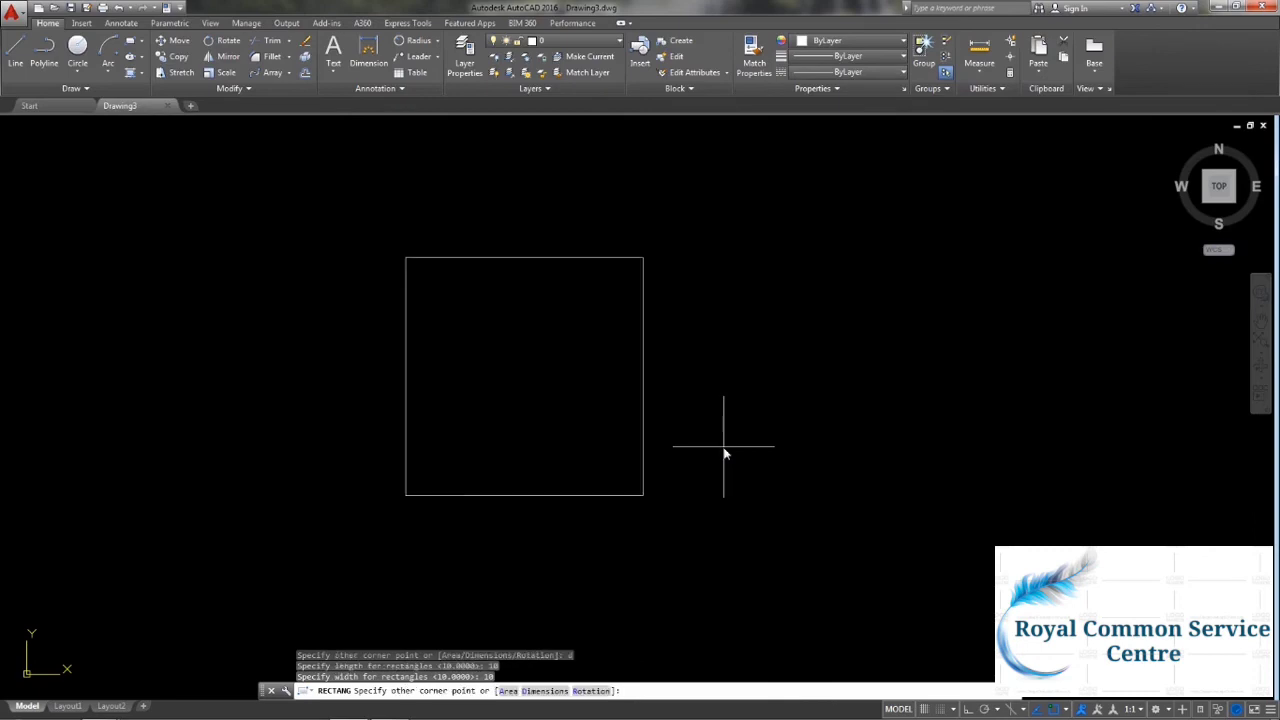
click(551, 463)
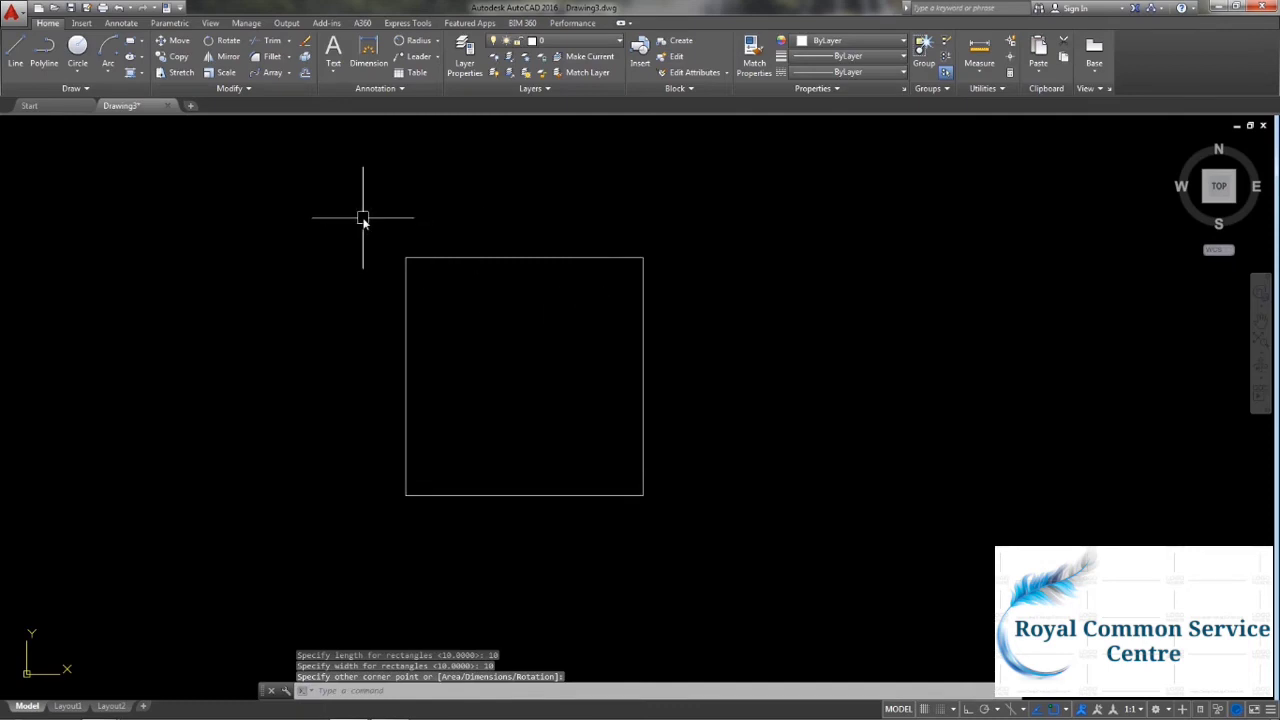
Explode the square into four separate lines.
click(305, 56)
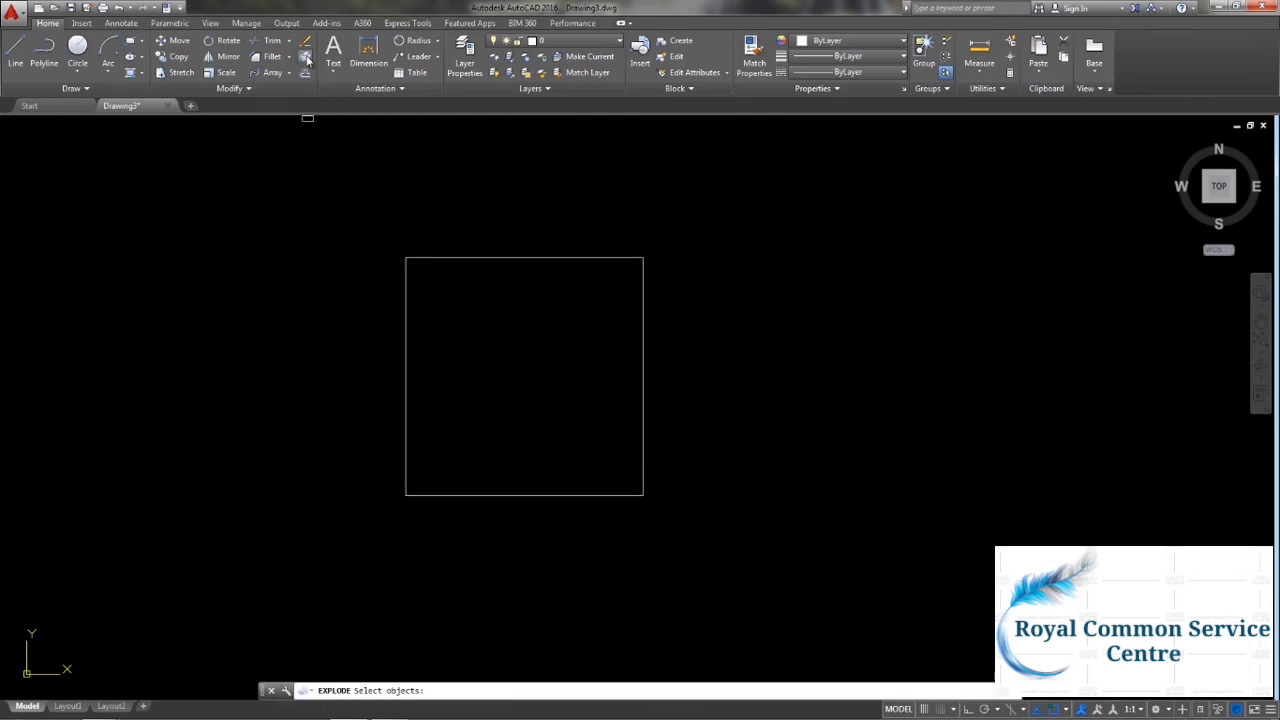
click(452, 258)
key(Return)
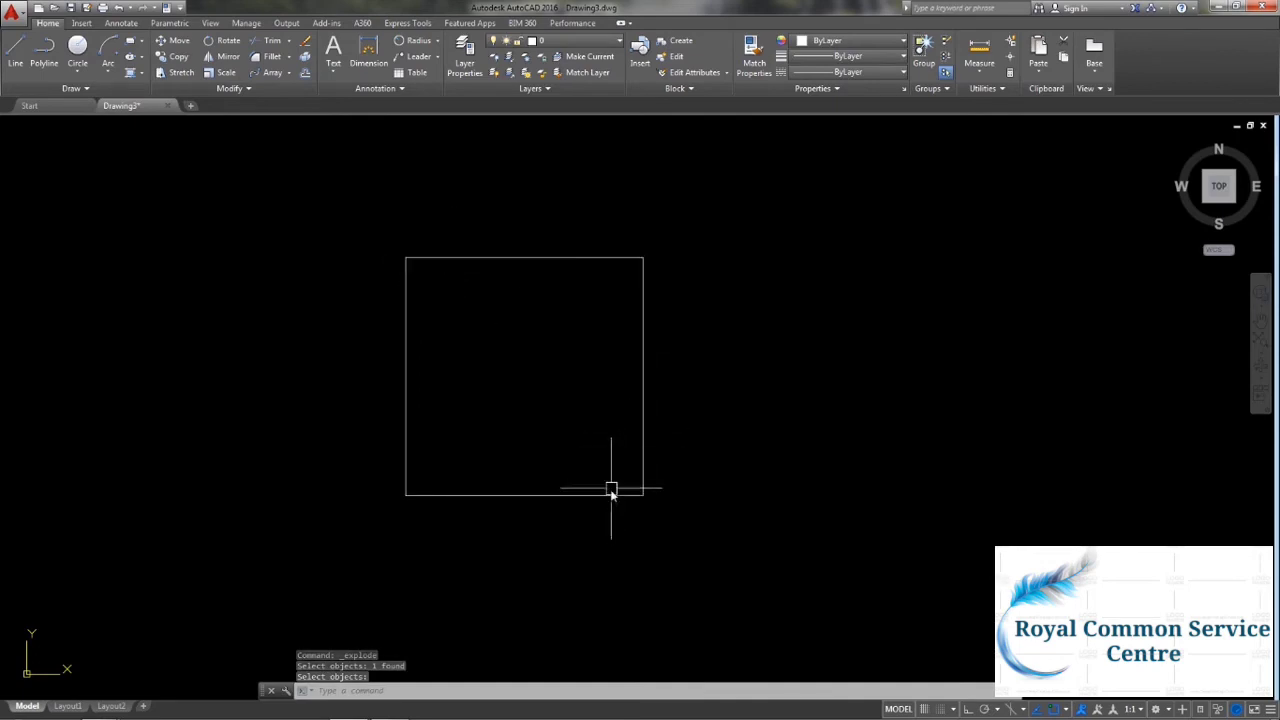
middle_drag(495, 427, 606, 451)
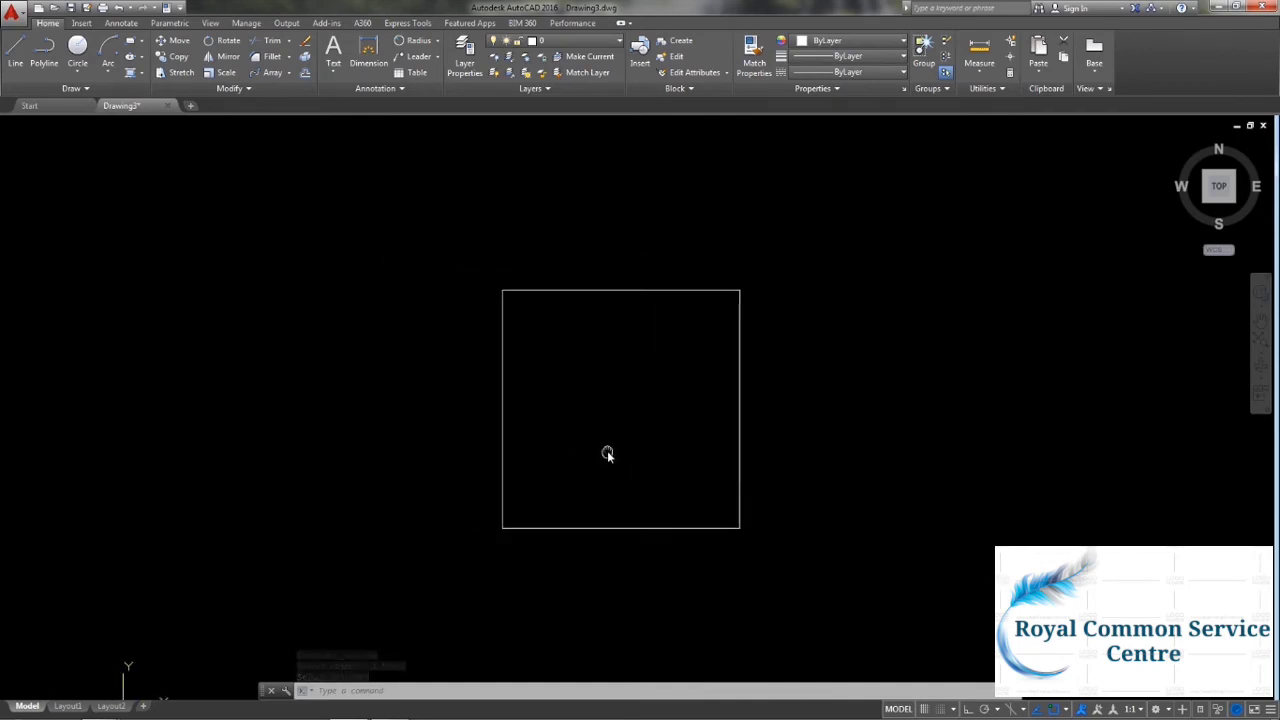
Offset the left edge 1 unit both outside and inside, and the top edge 1 inside.
click(309, 80)
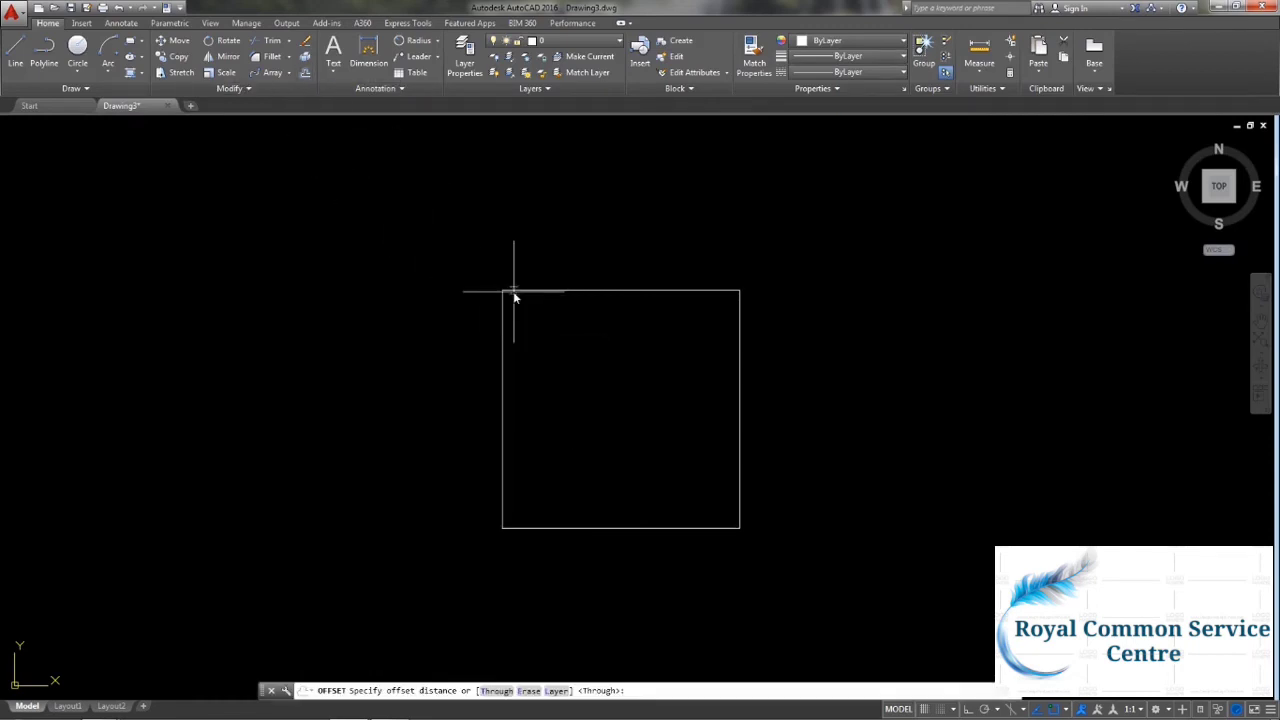
text(1)
key(Return)
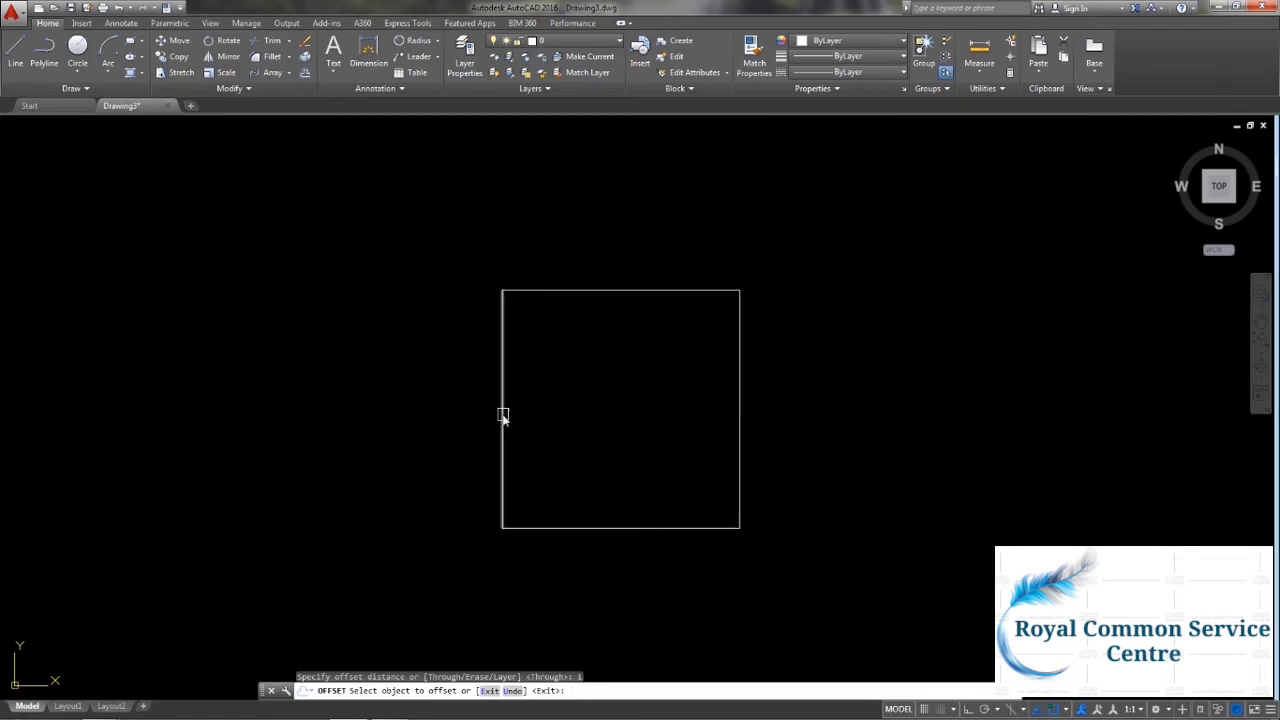
click(503, 416)
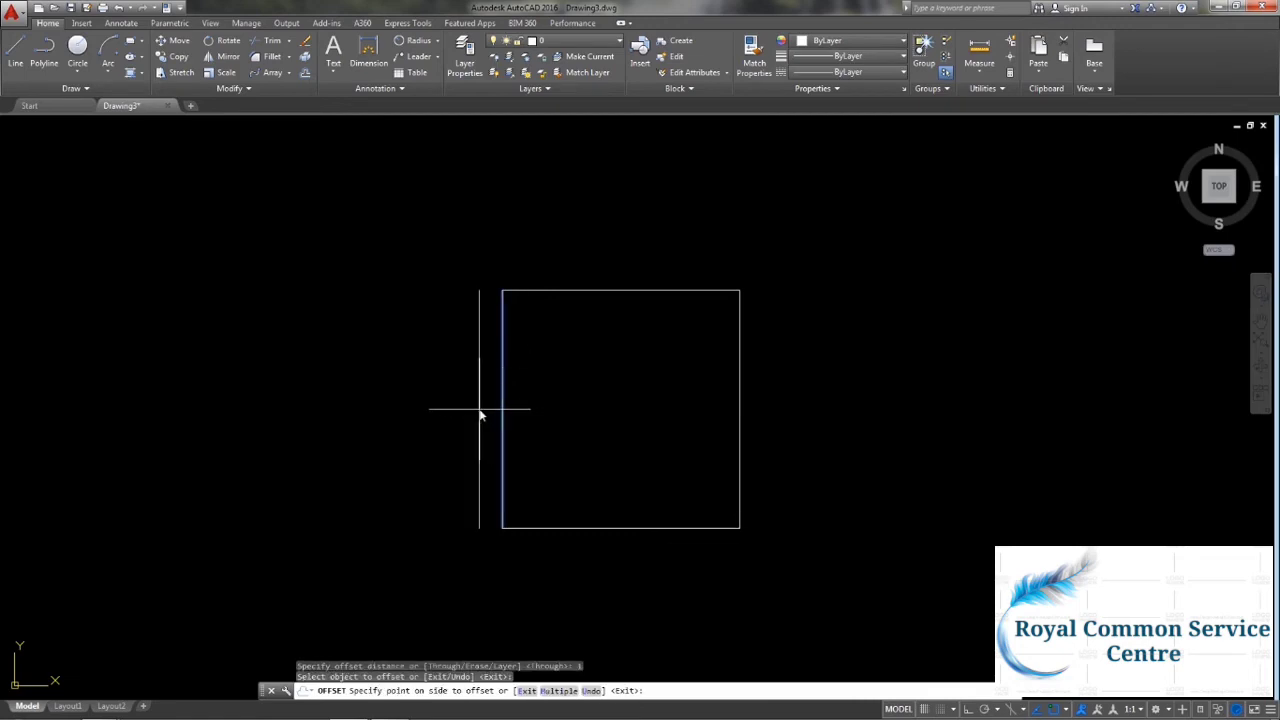
click(478, 410)
click(500, 416)
click(532, 422)
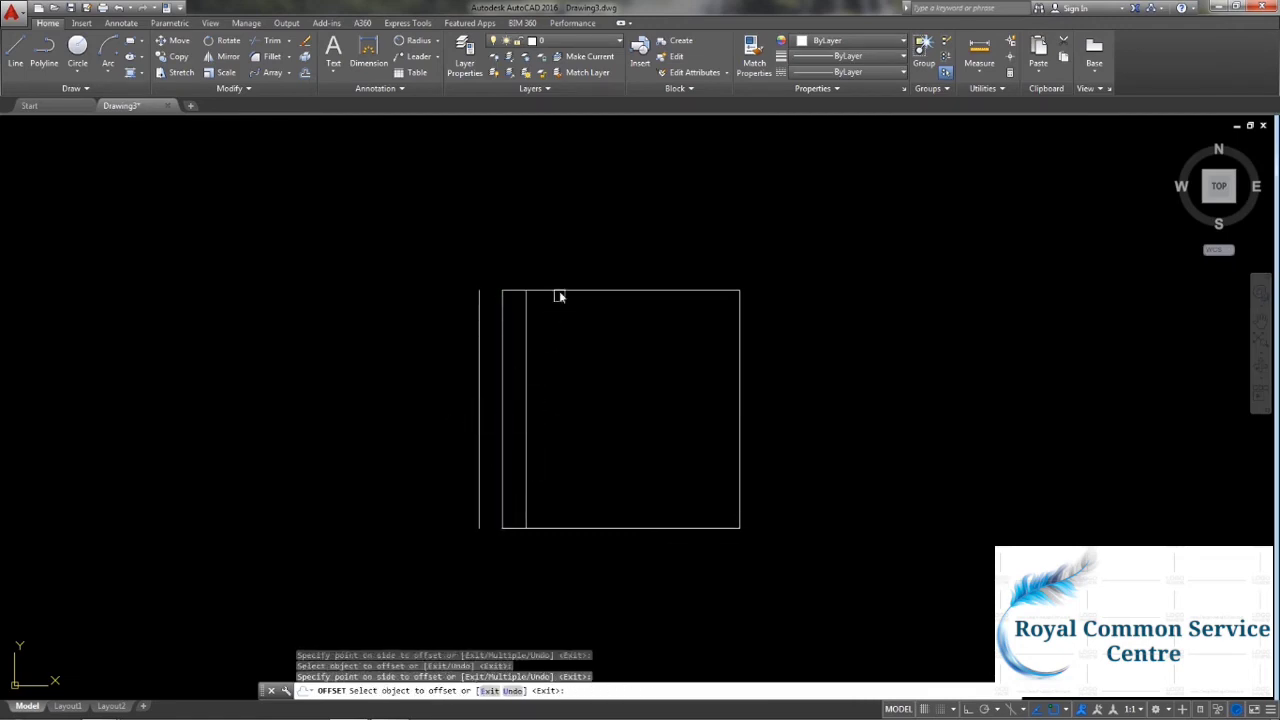
click(559, 291)
click(563, 316)
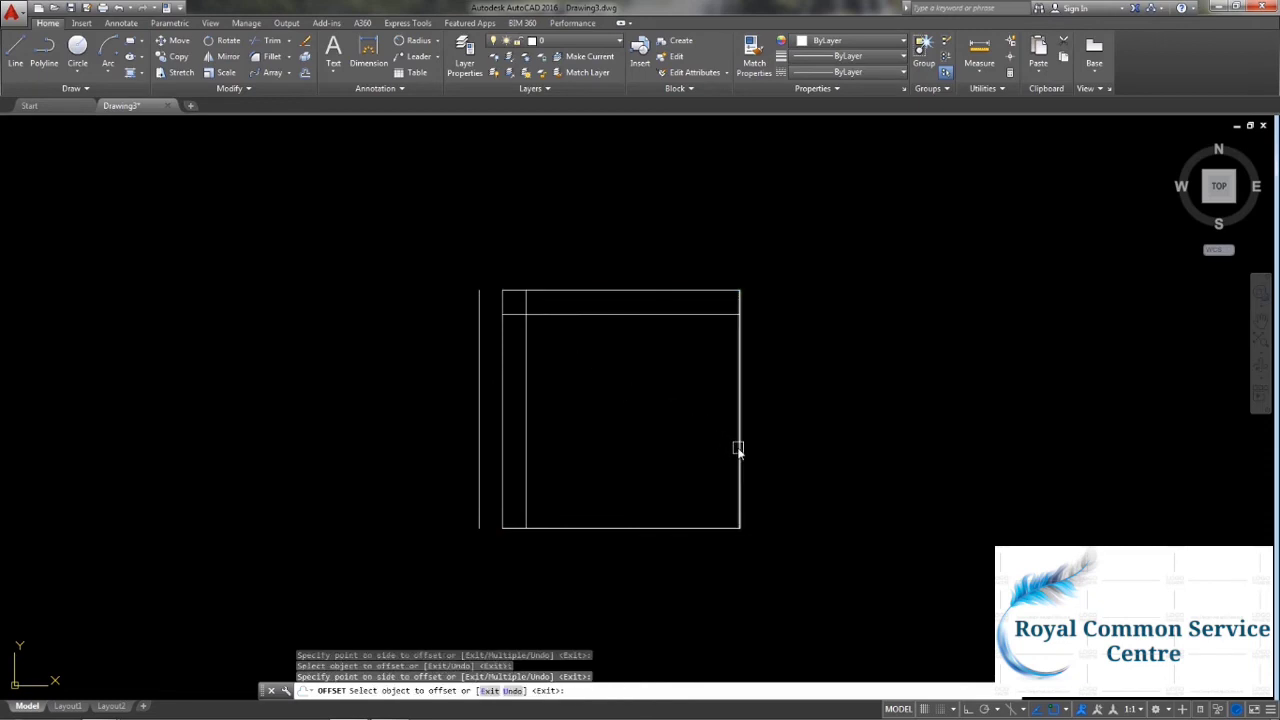
Offset the right and bottom edges 1 unit inside and the top edge 1 outside.
click(738, 450)
click(705, 452)
click(650, 527)
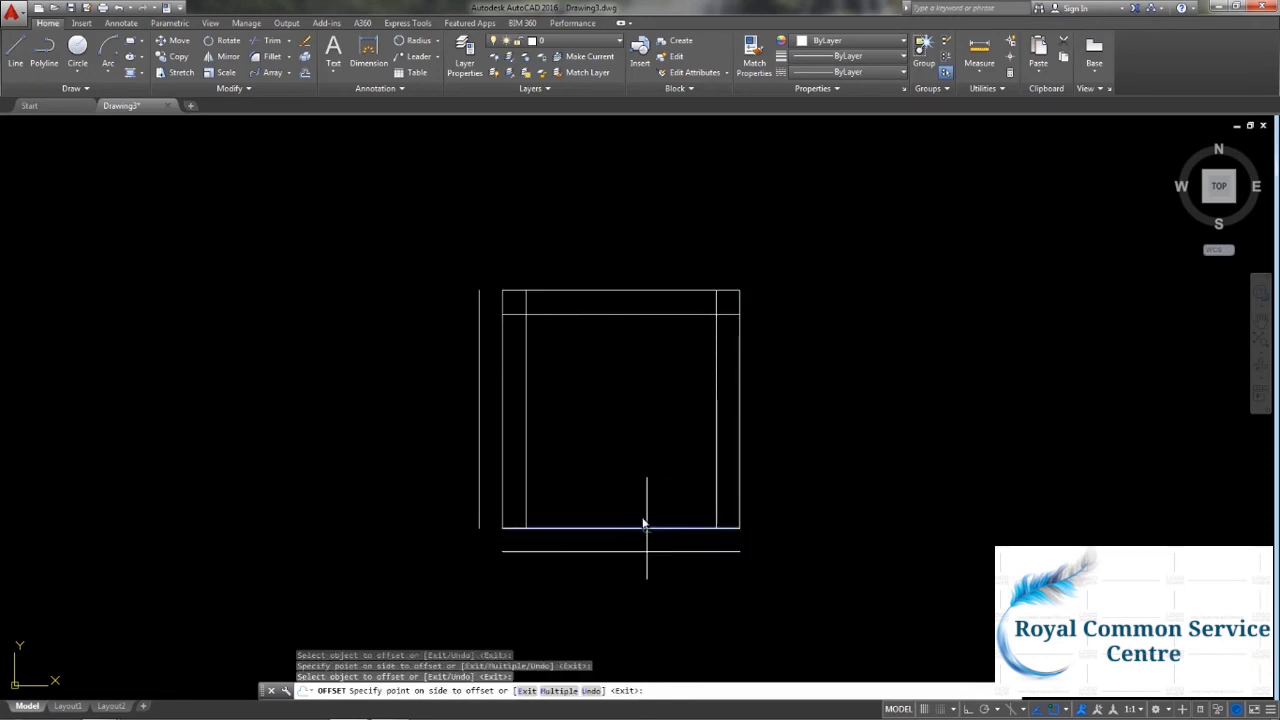
click(646, 480)
click(598, 291)
click(596, 262)
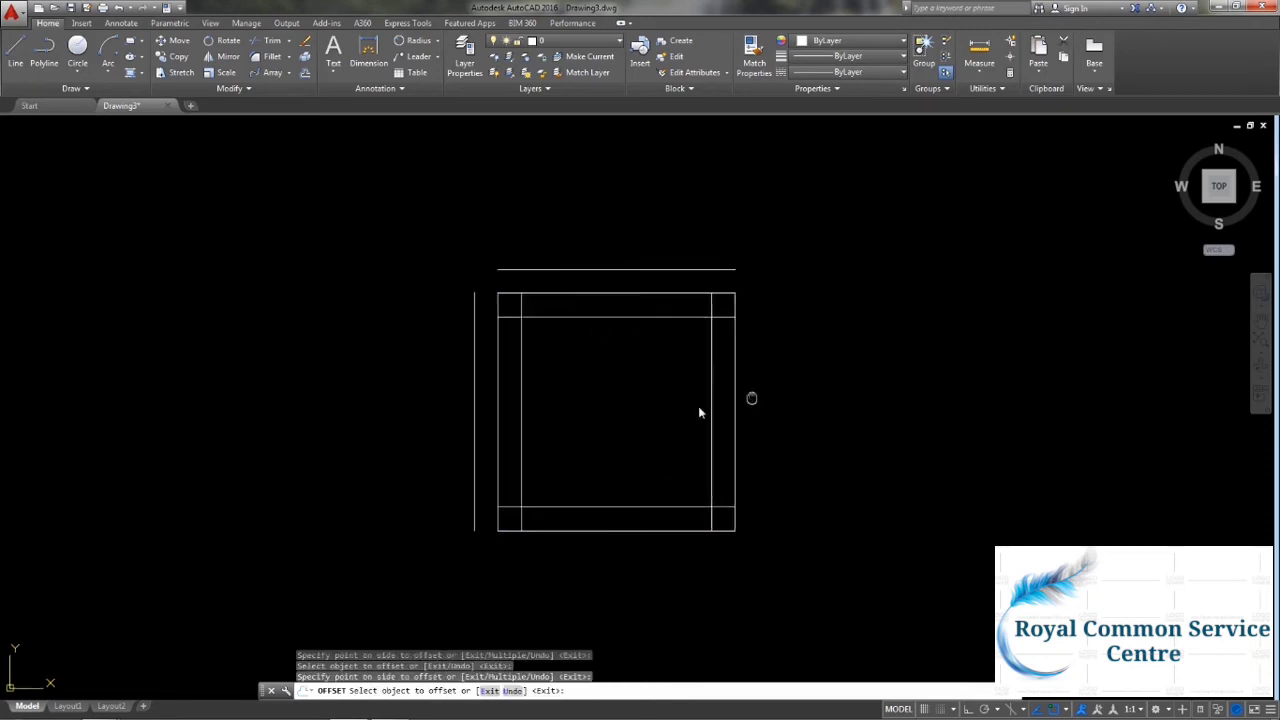
middle_drag(759, 383, 619, 402)
key(Escape)
key(Escape)
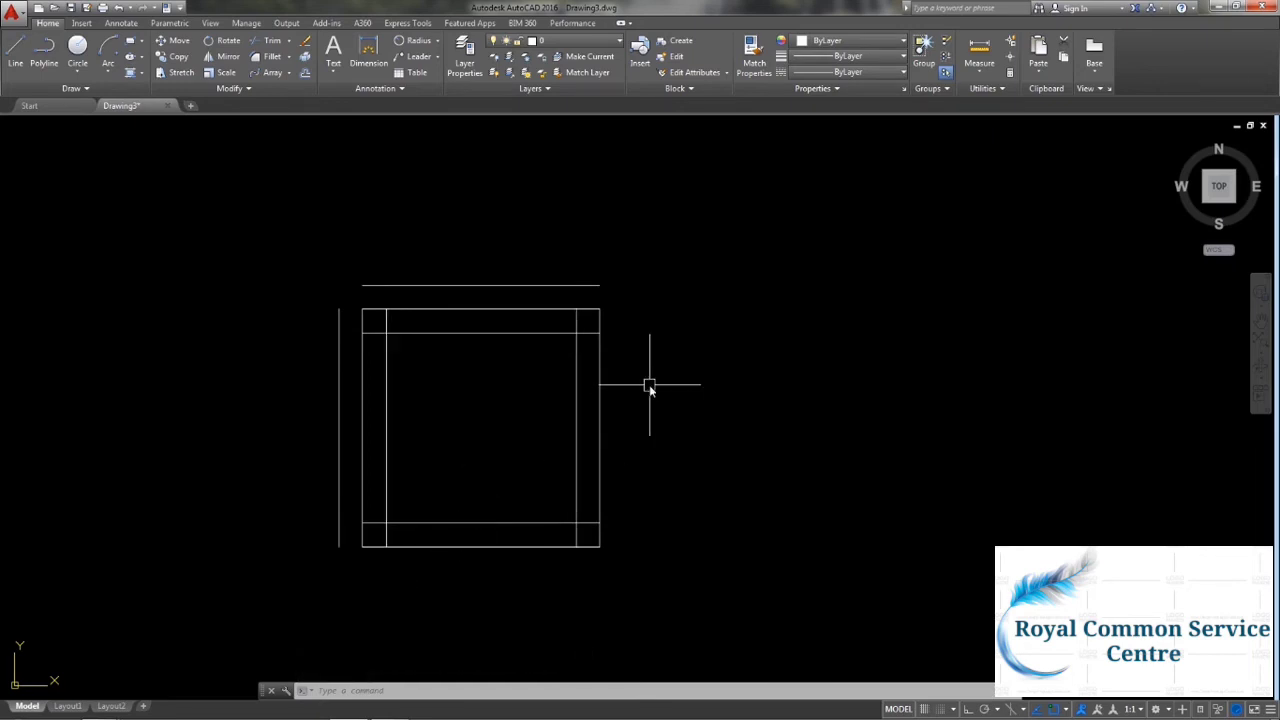
With Ortho on, draw a vertical line right of the frame and a horizontal line crossing it.
click(16, 49)
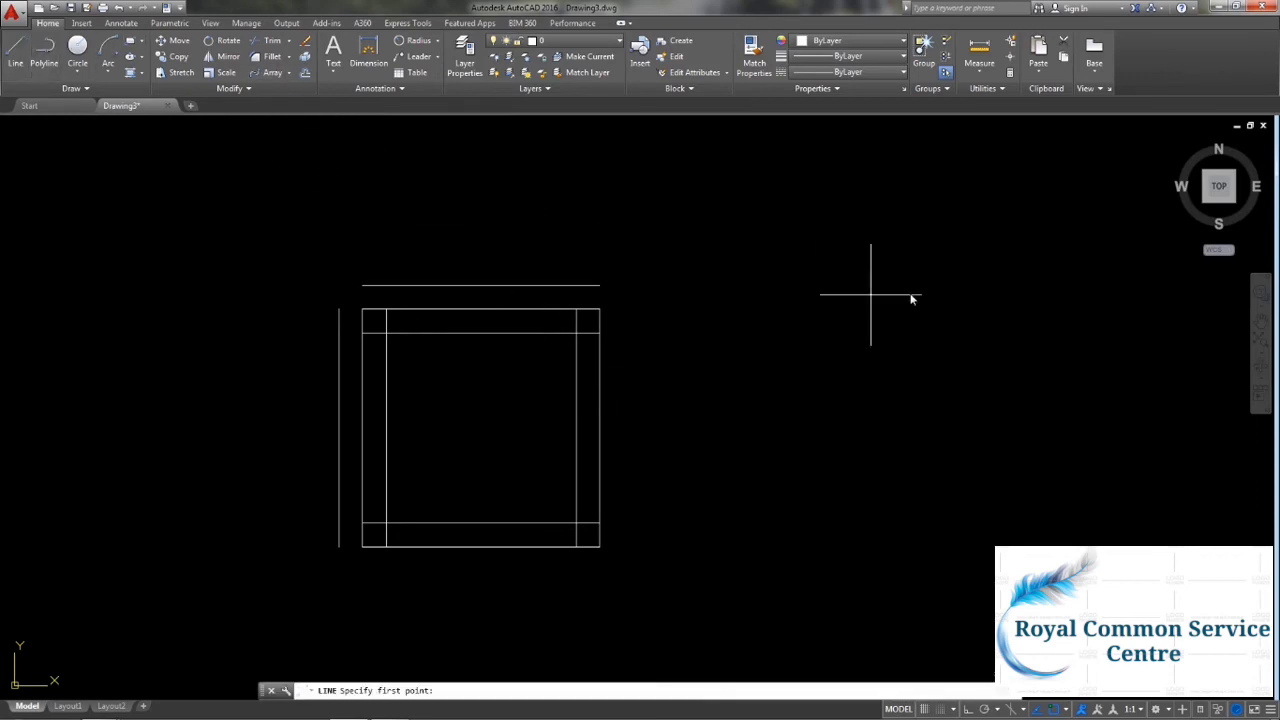
click(807, 241)
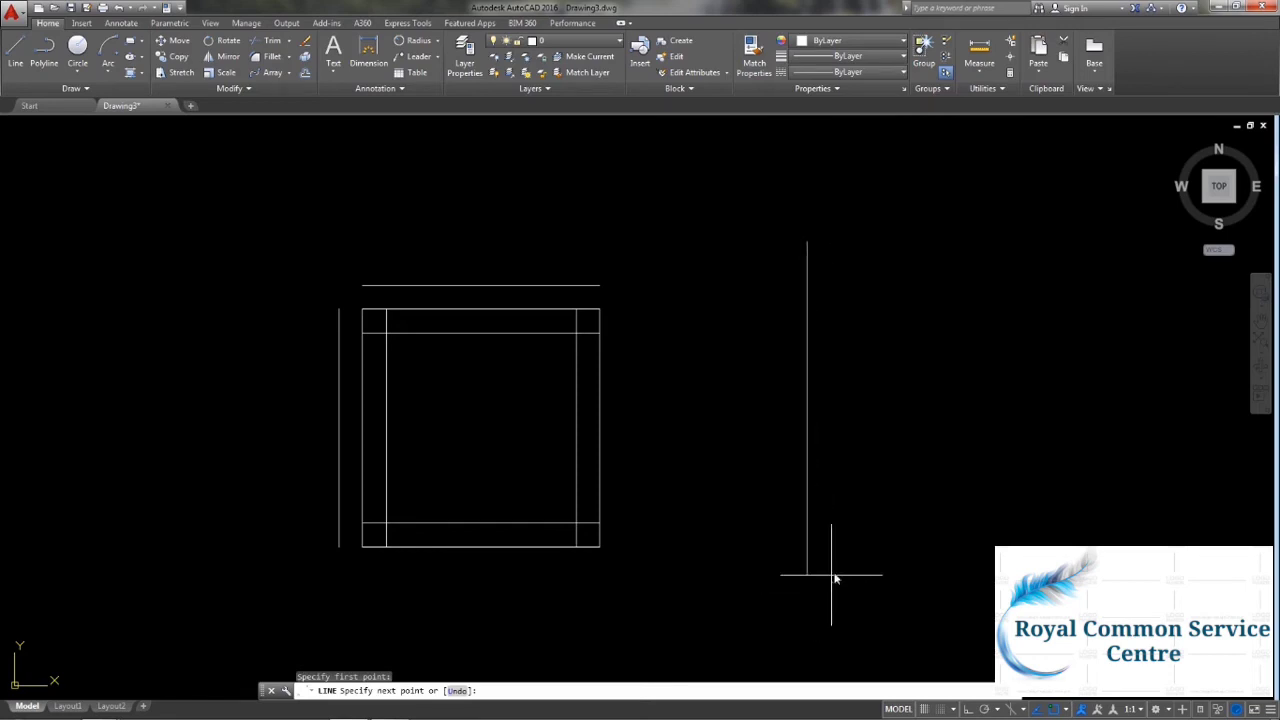
key(F8)
click(816, 555)
key(Return)
key(Return)
click(673, 431)
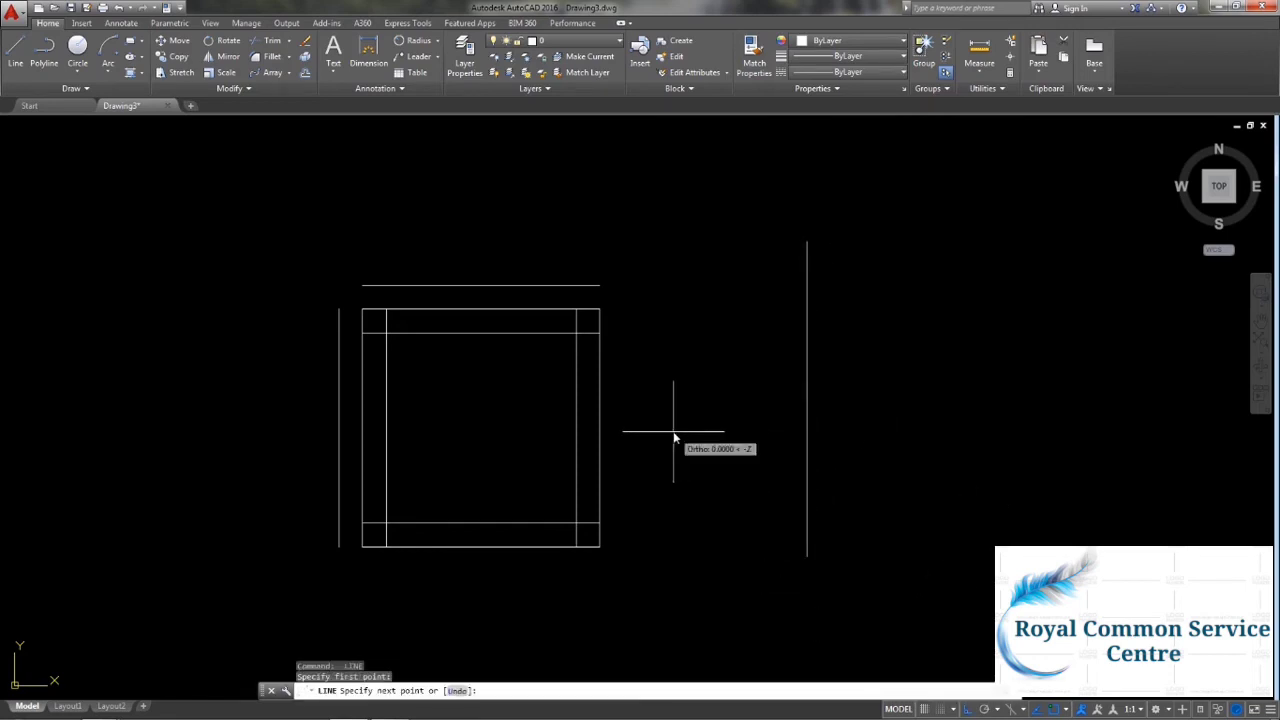
key(Escape)
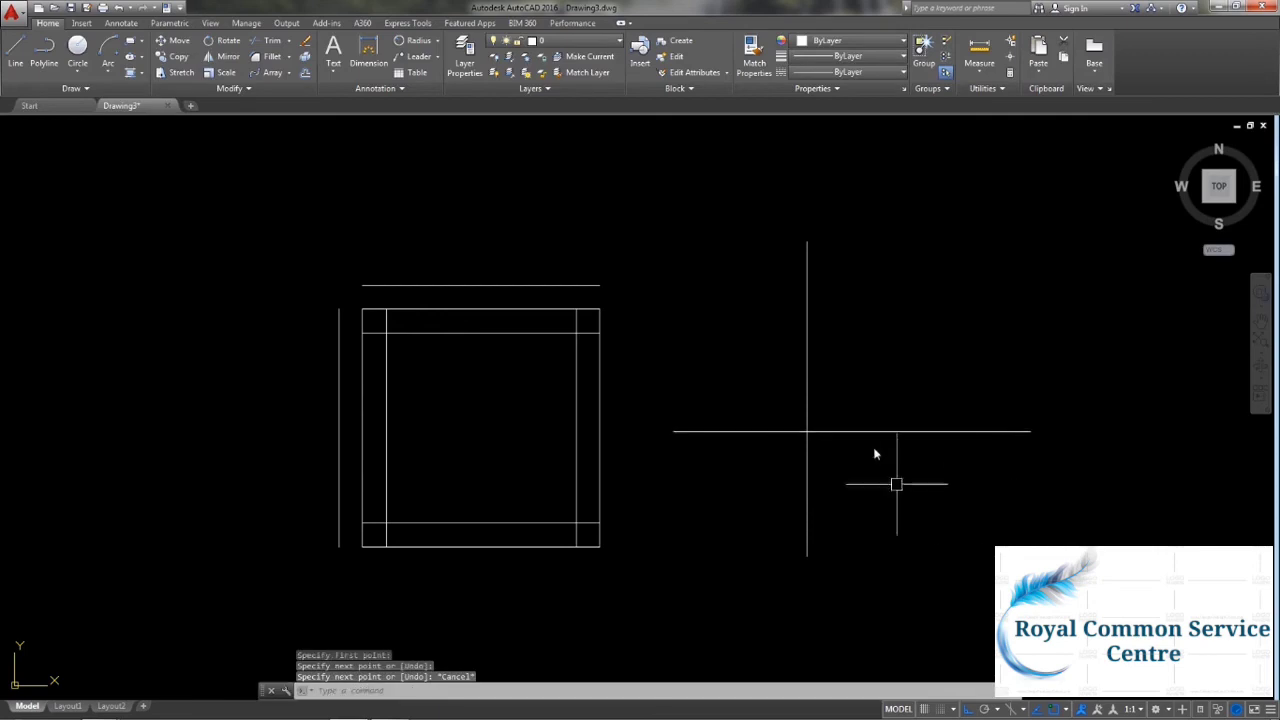
middle_drag(814, 449, 870, 473)
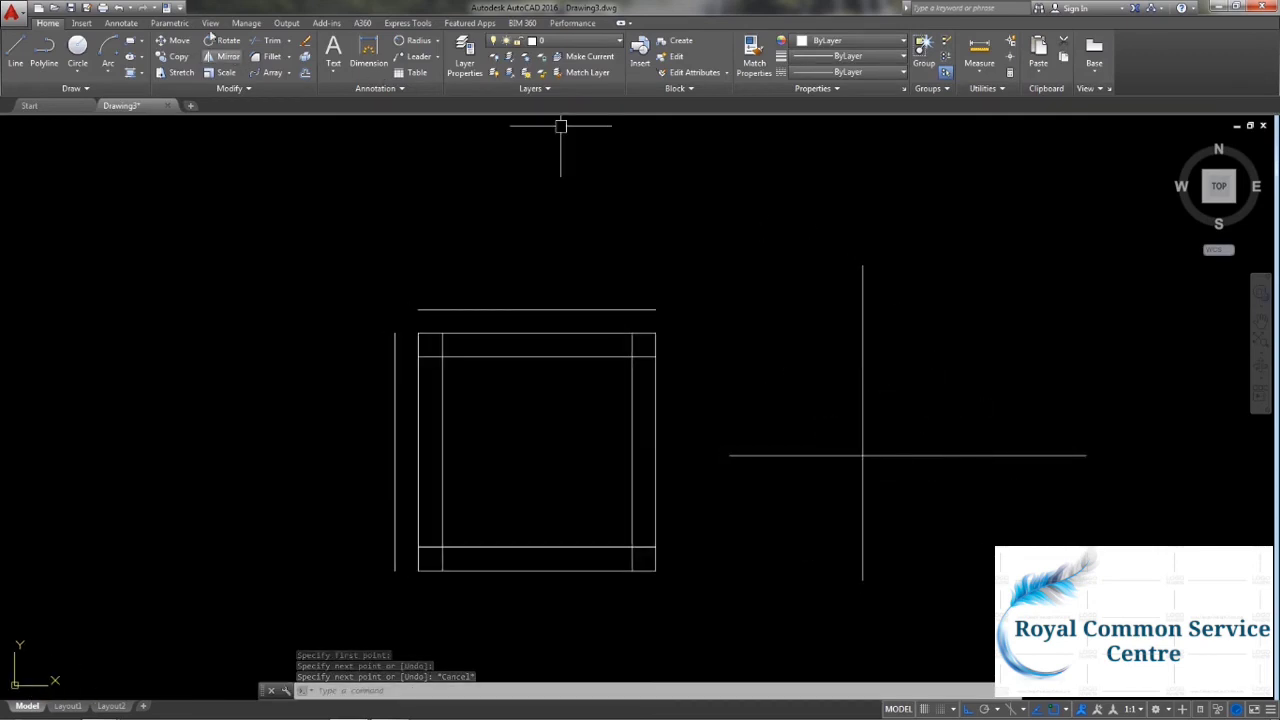
click(270, 40)
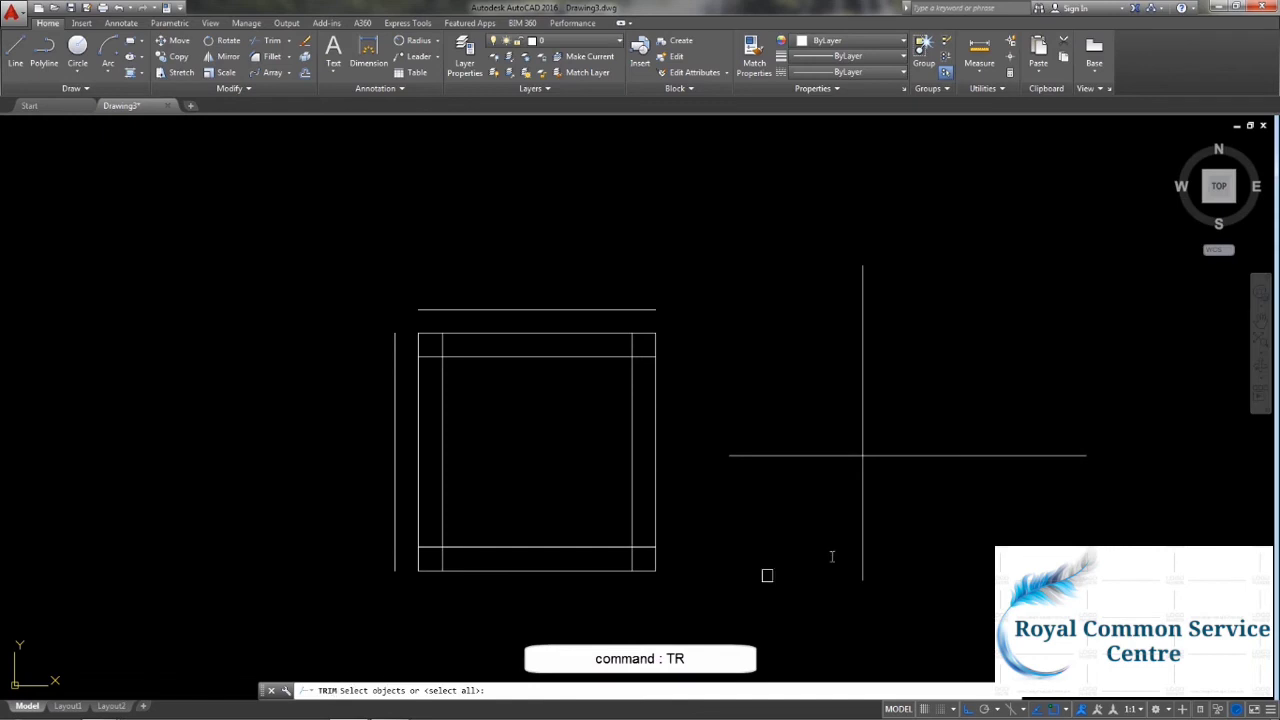
Trim the horizontal line's left part using the vertical line as cutting edge.
click(863, 540)
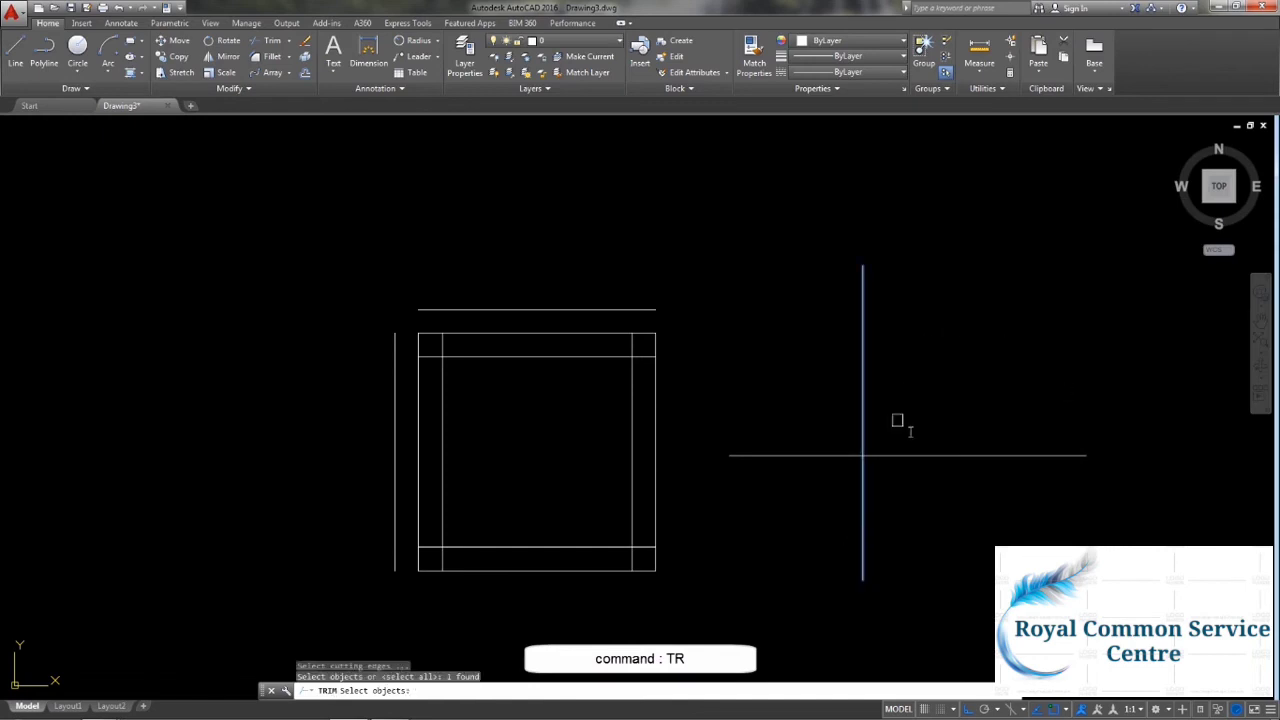
key(Return)
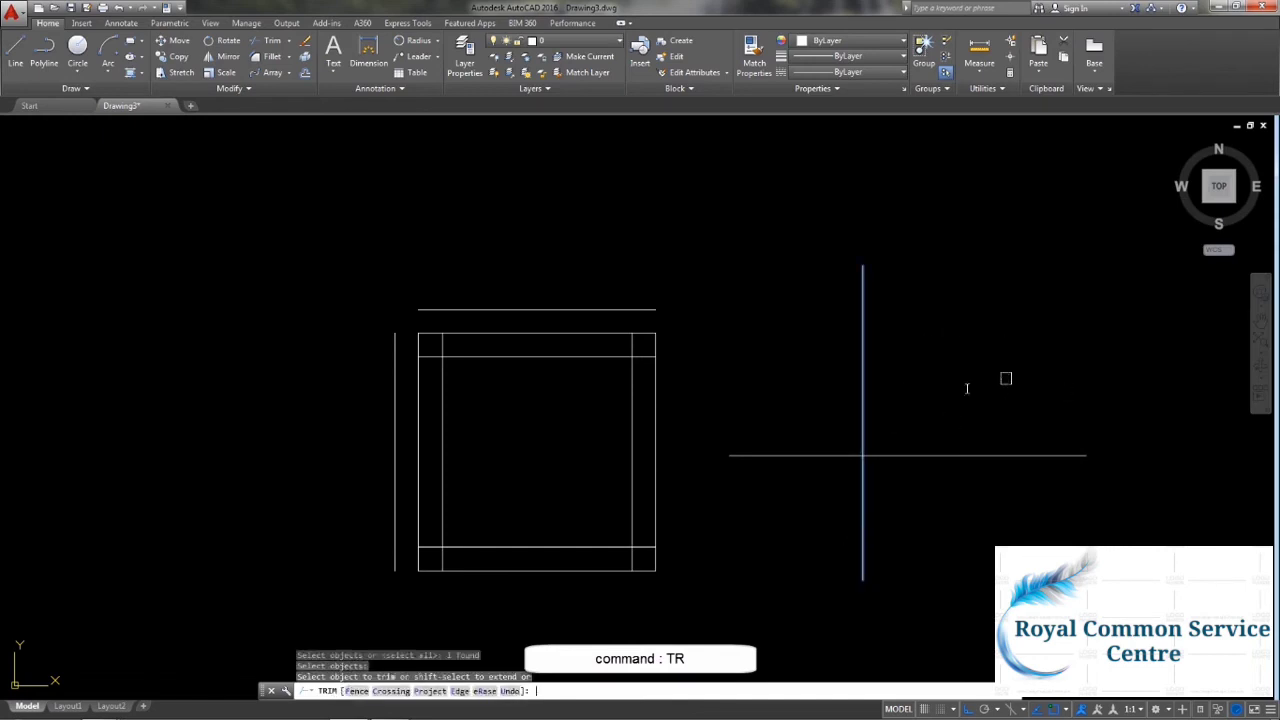
click(771, 455)
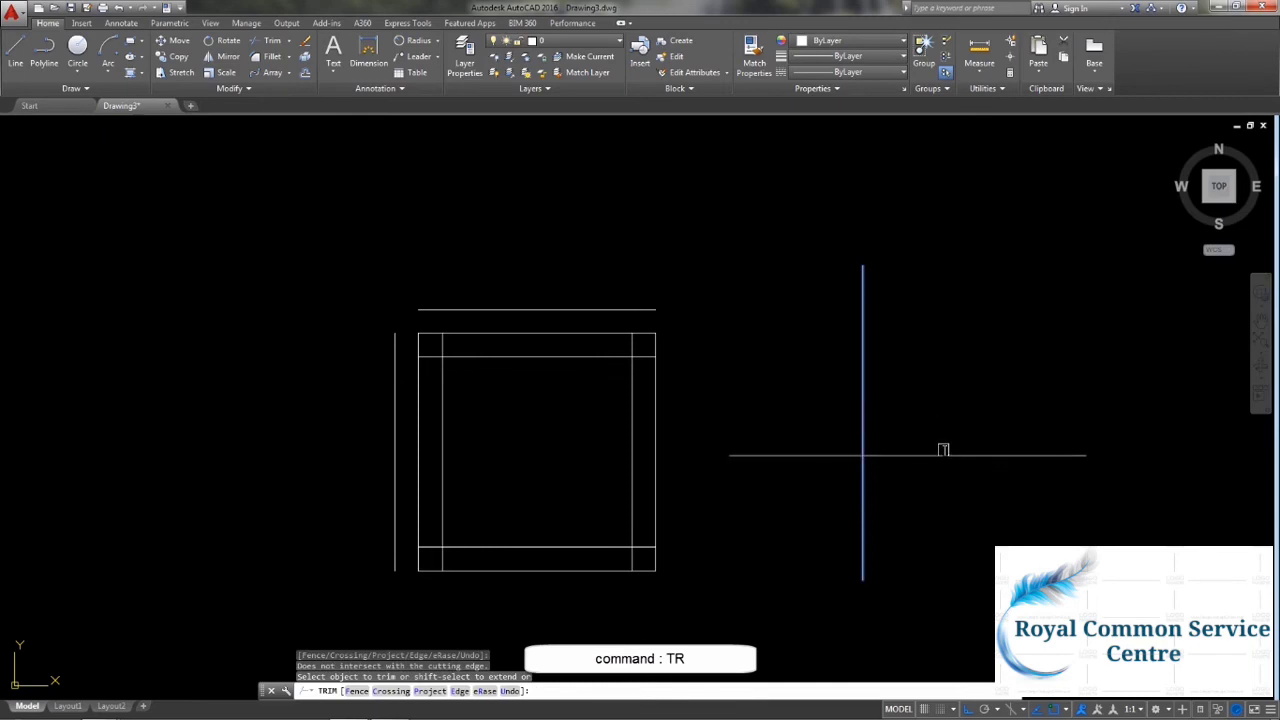
click(796, 453)
click(1048, 456)
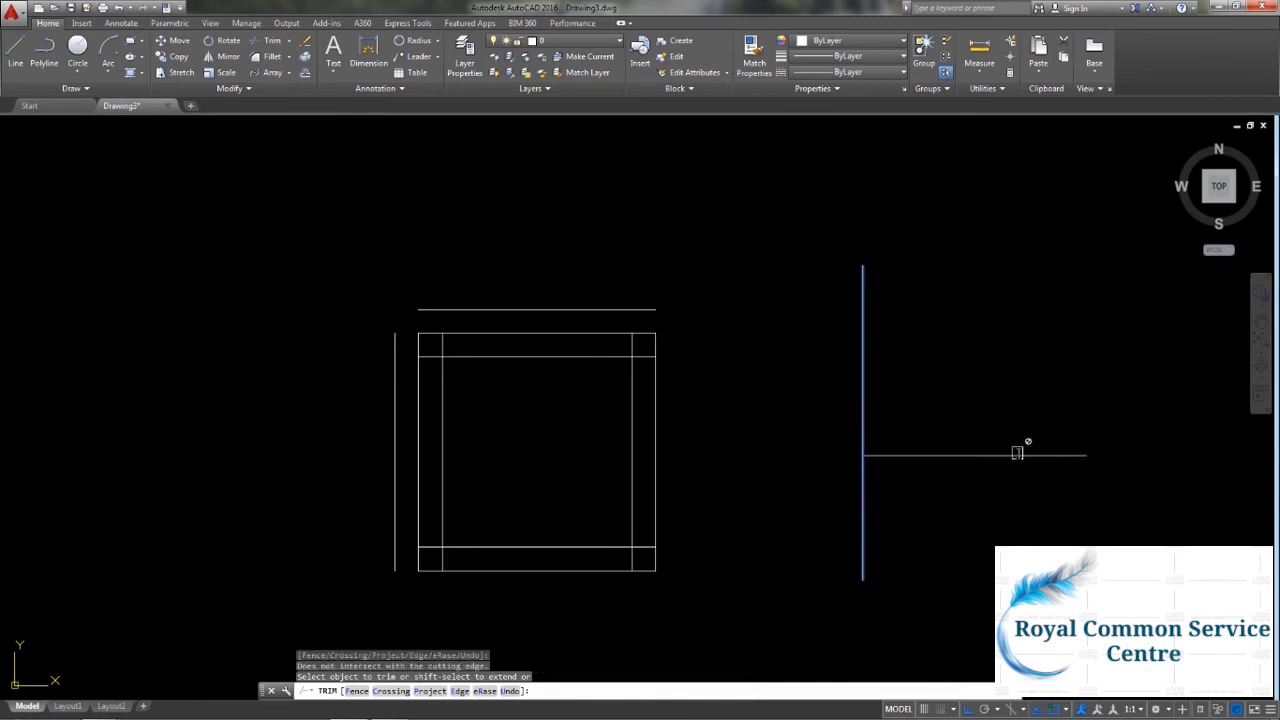
click(851, 454)
Select and delete the leftover horizontal line, leaving only the vertical line.
key(Escape)
middle_drag(889, 474, 823, 486)
click(823, 463)
key(Delete)
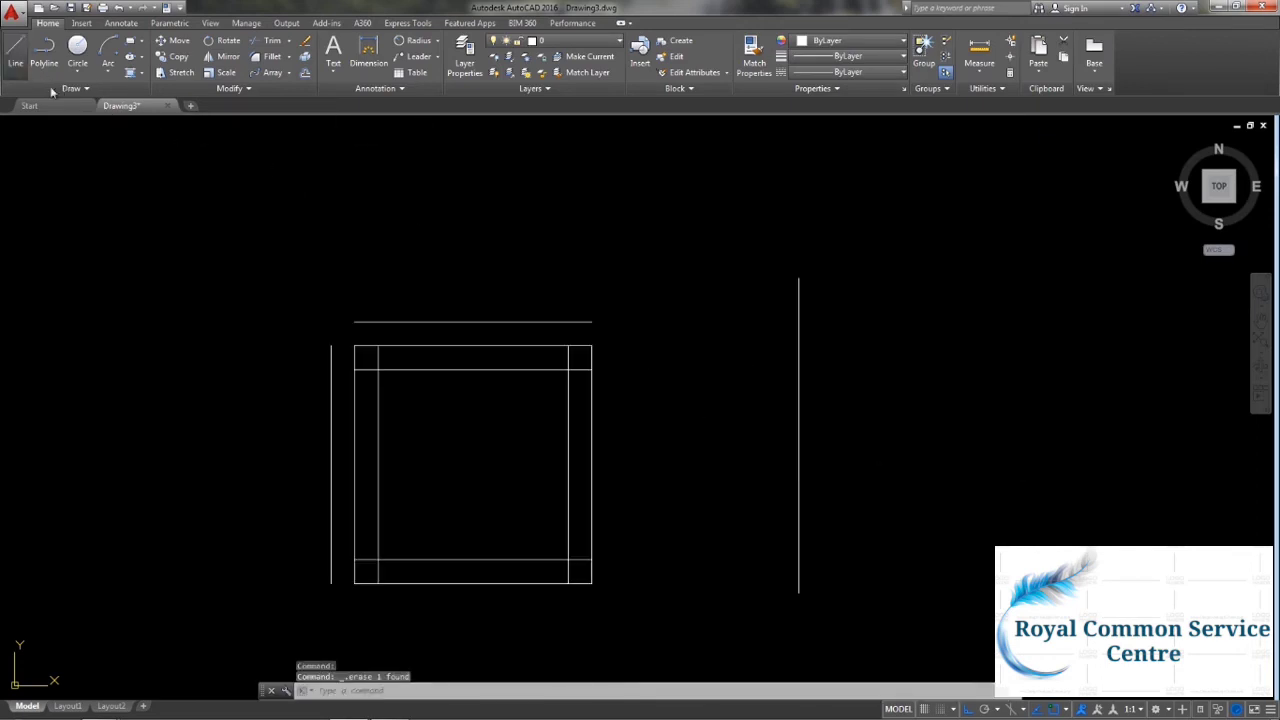
Draw a second vertical line with Ortho to the right of the first one.
click(15, 50)
click(666, 472)
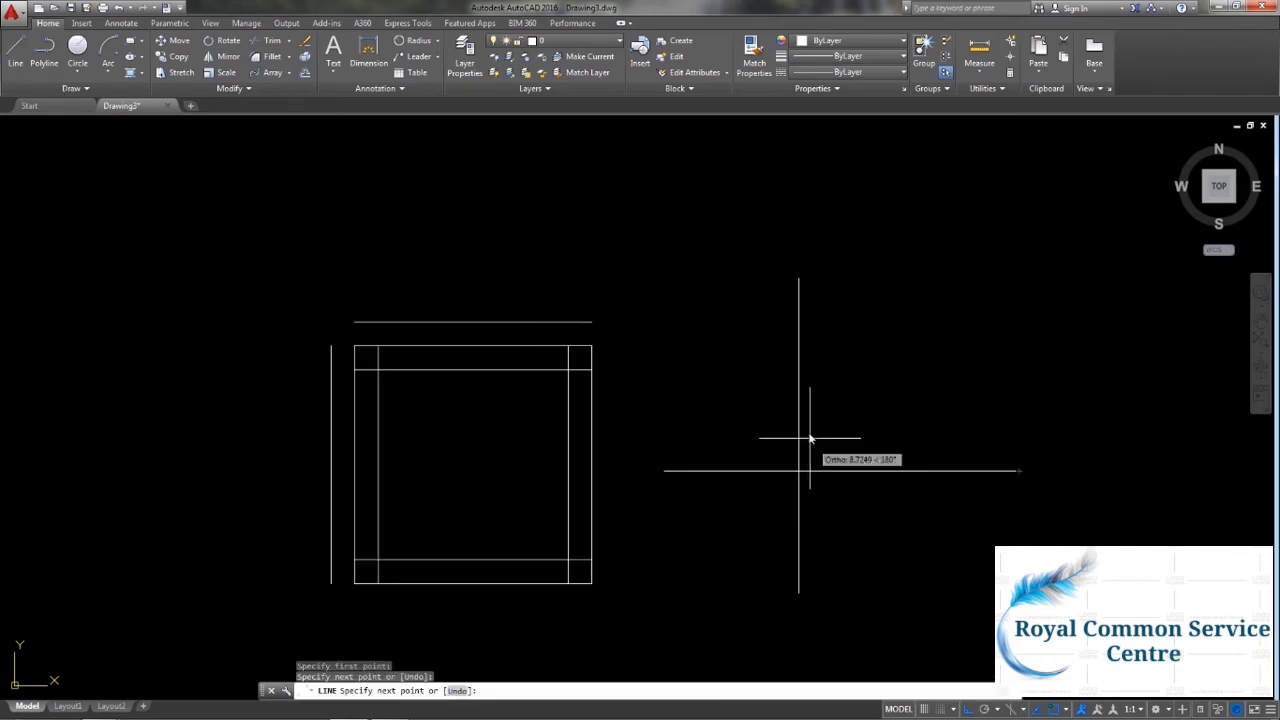
key(Return)
key(Return)
click(880, 286)
click(880, 625)
key(Return)
Draw horizontal lines crossing both vertical lines, then start Trim.
click(748, 428)
click(986, 428)
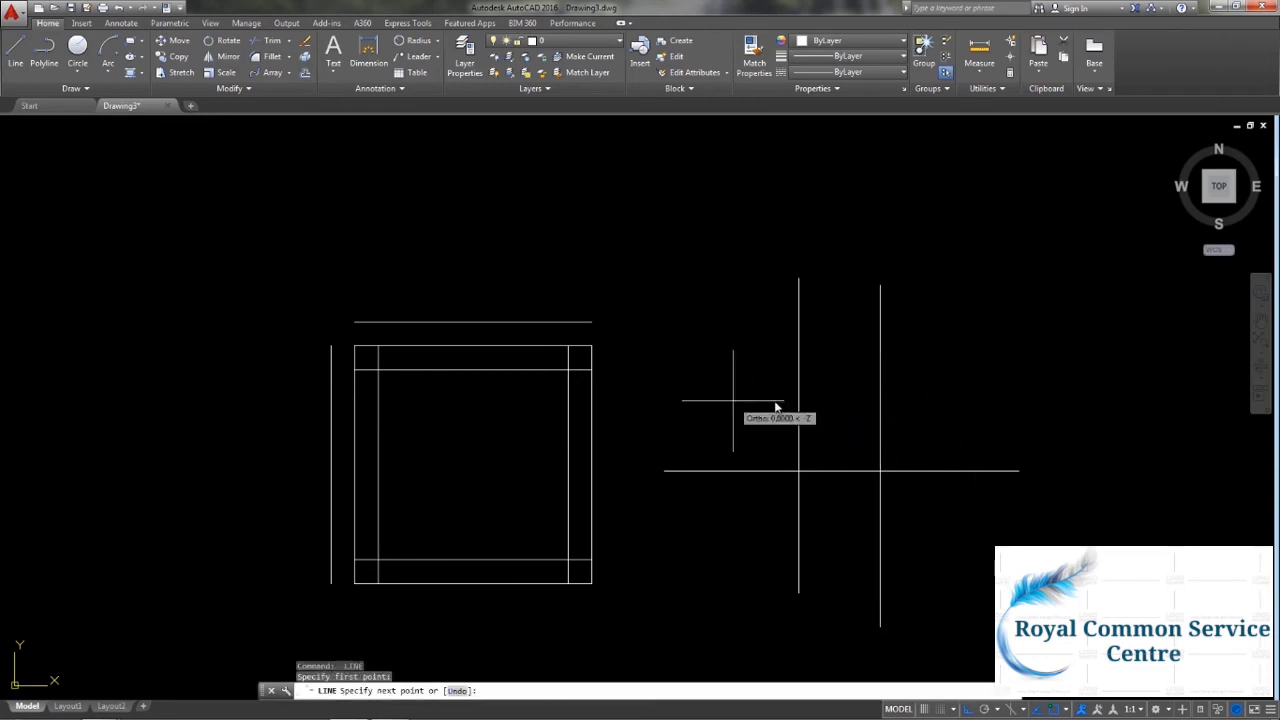
click(995, 400)
key(Return)
key(Return)
click(752, 536)
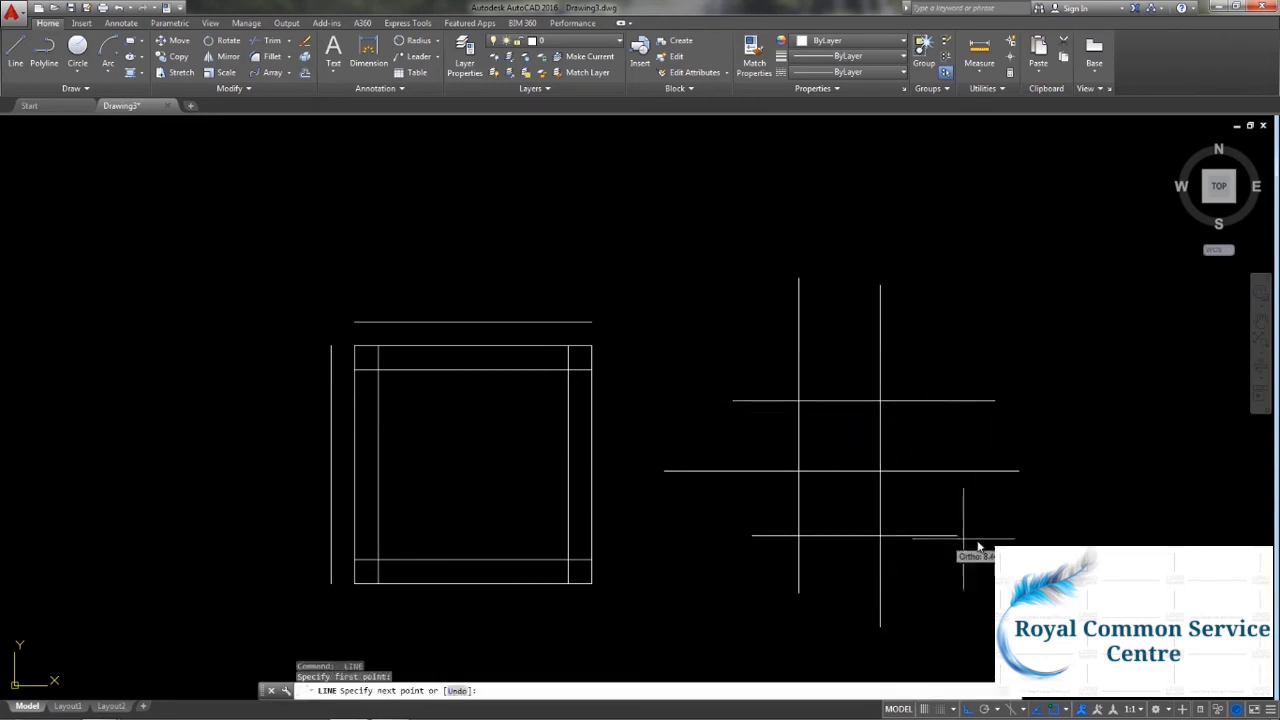
click(1012, 536)
key(Return)
key(Return)
click(944, 326)
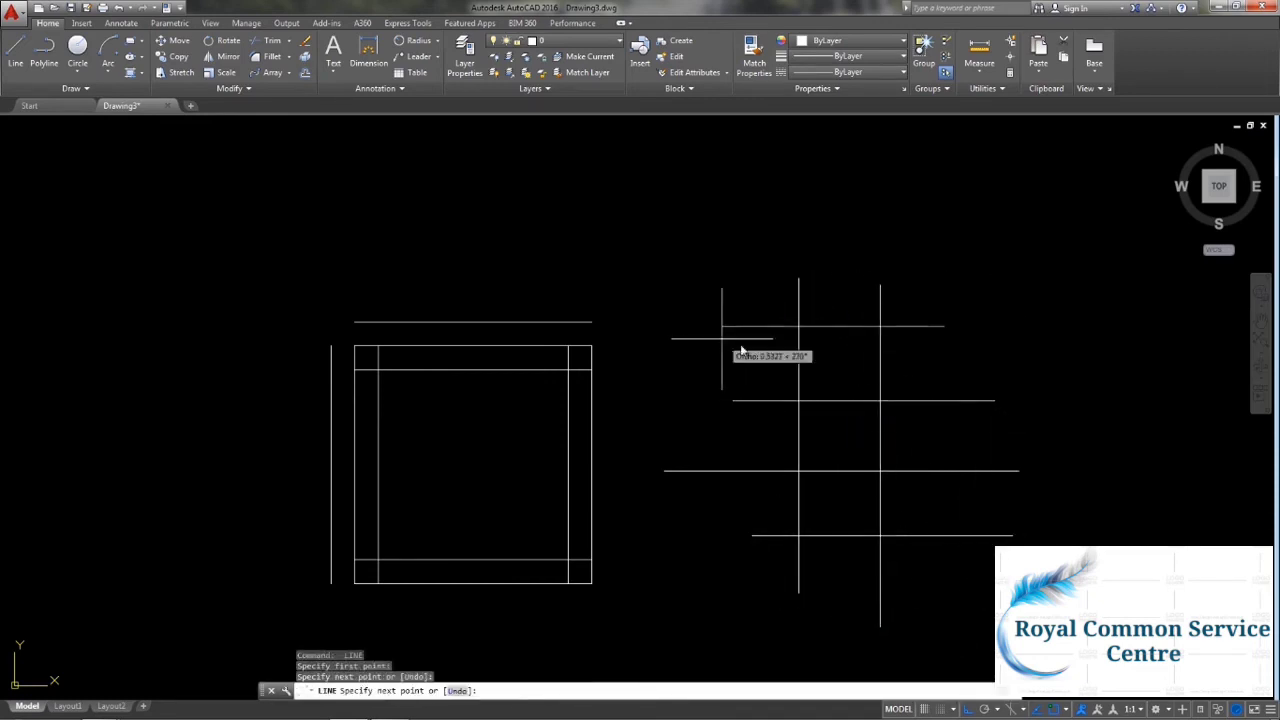
key(Escape)
middle_drag(874, 490, 792, 467)
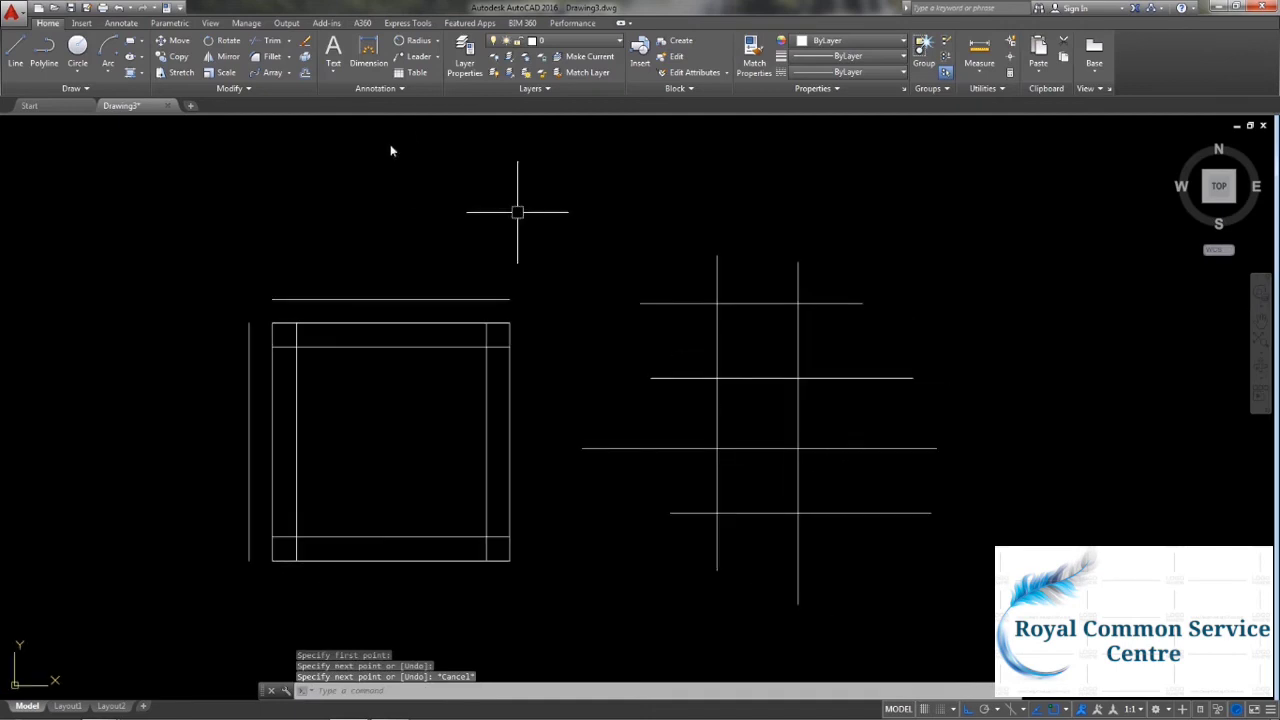
click(268, 40)
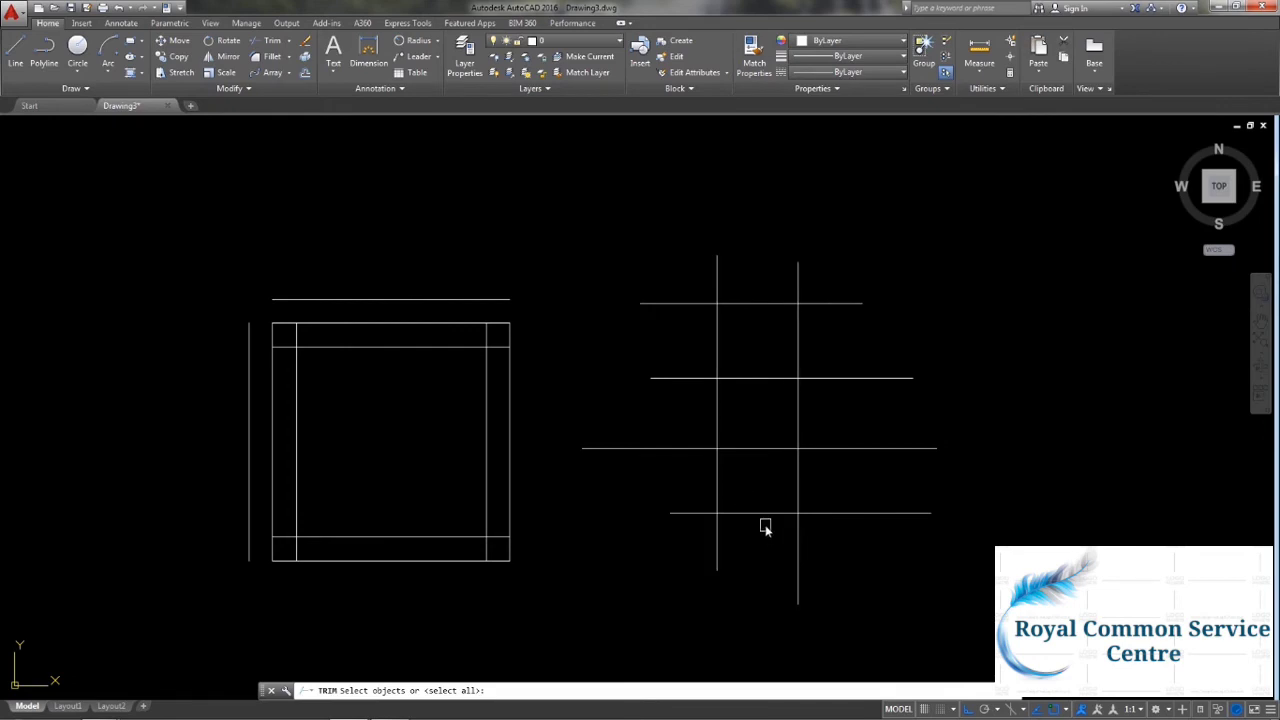
With the right vertical line as cutting edge, trim the horizontal lines' right and left parts.
click(799, 568)
key(Return)
click(715, 530)
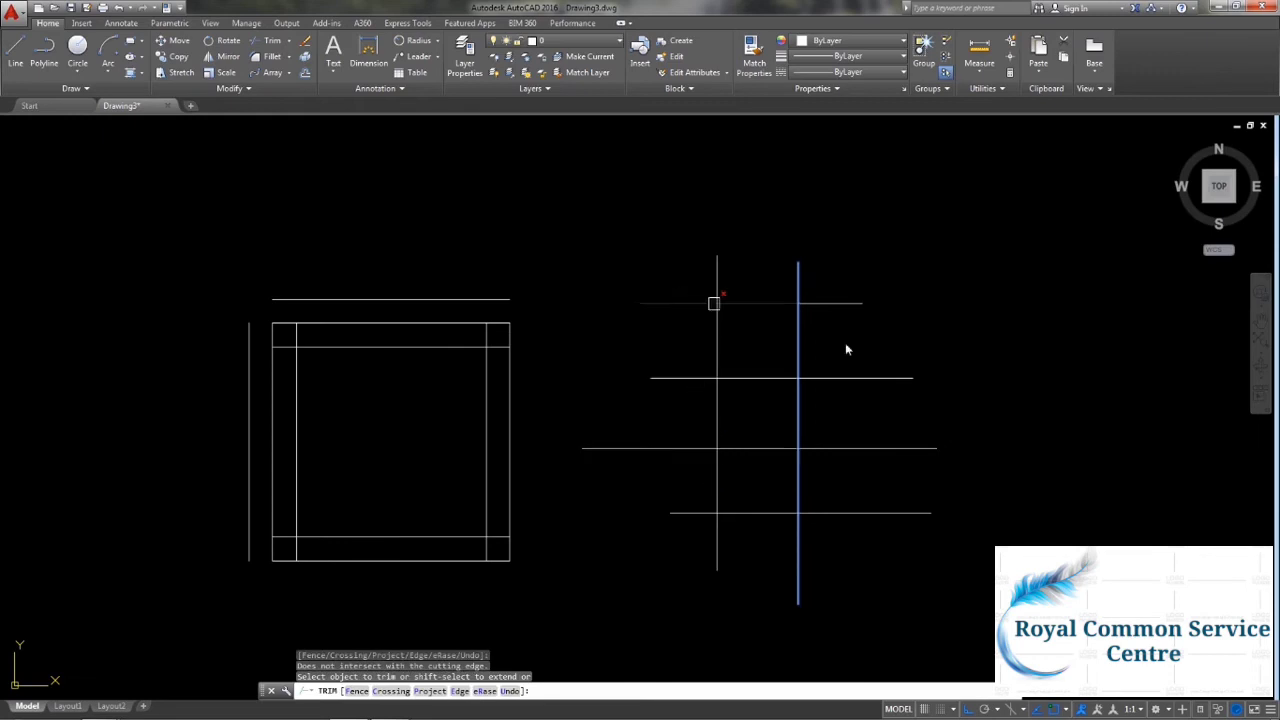
click(874, 379)
click(663, 448)
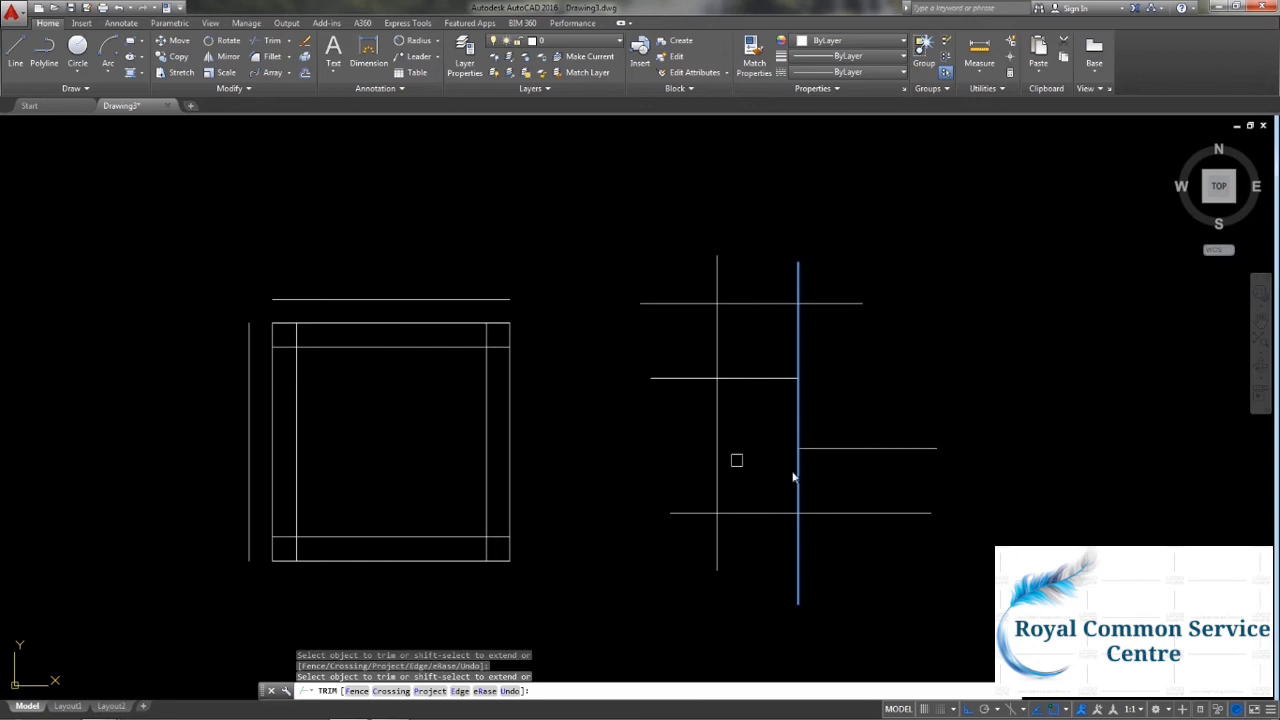
click(886, 512)
key(Escape)
key(ctrl+z)
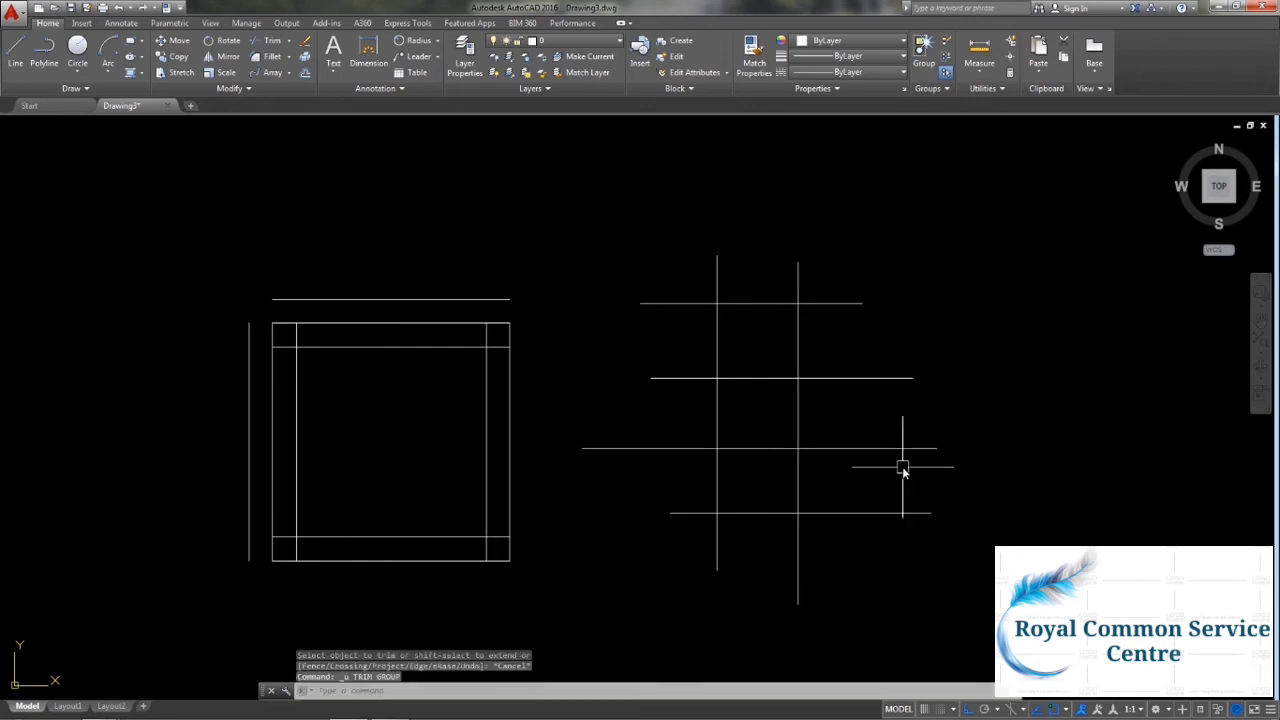
middle_drag(815, 410, 905, 482)
key(Escape)
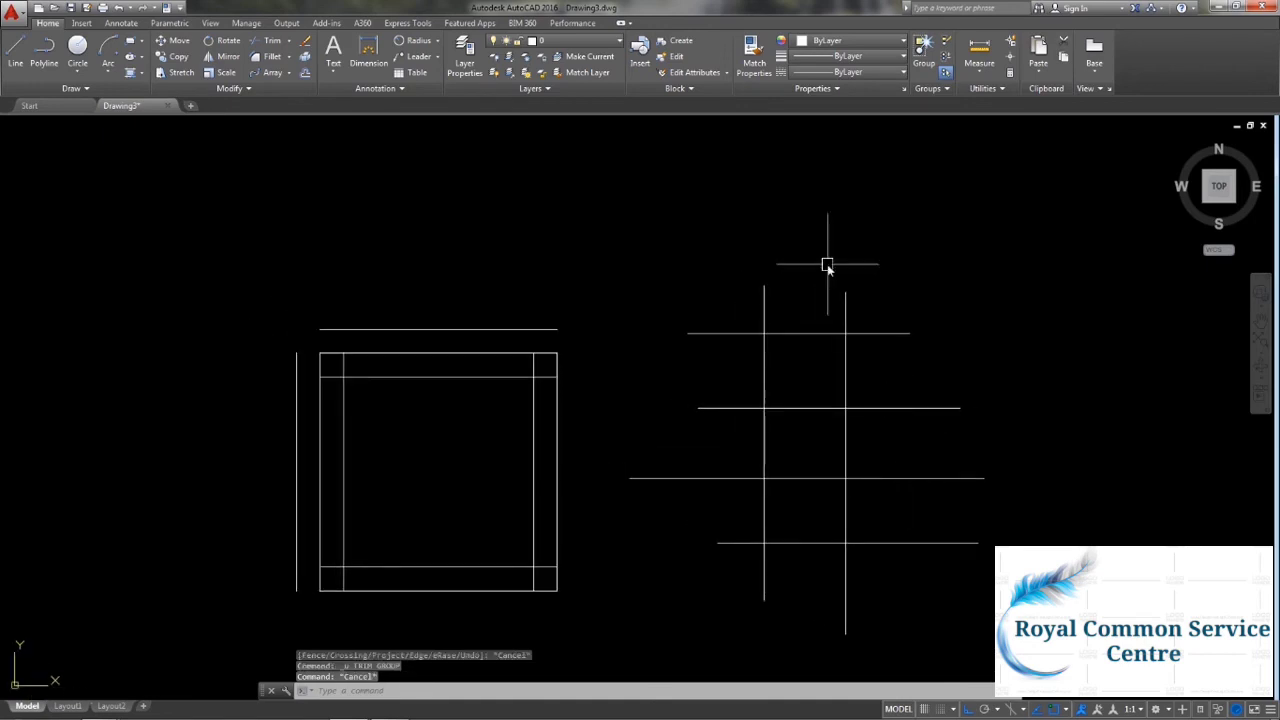
click(268, 44)
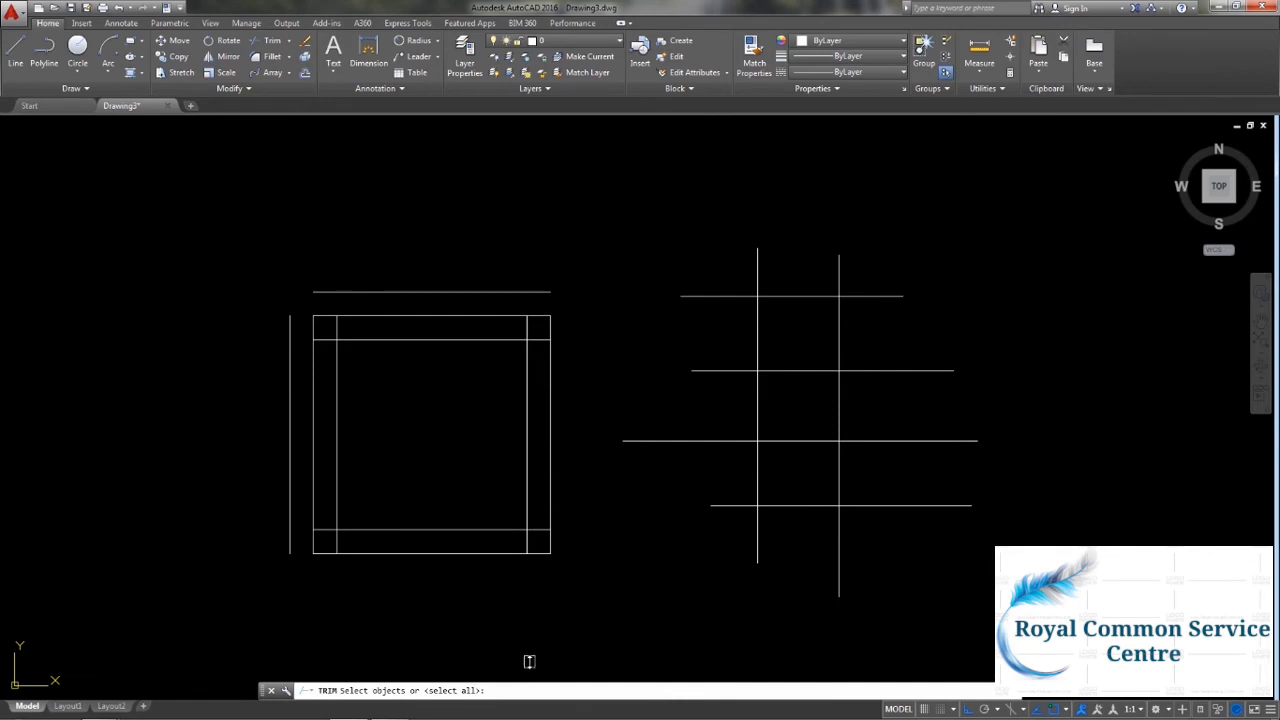
key(Return)
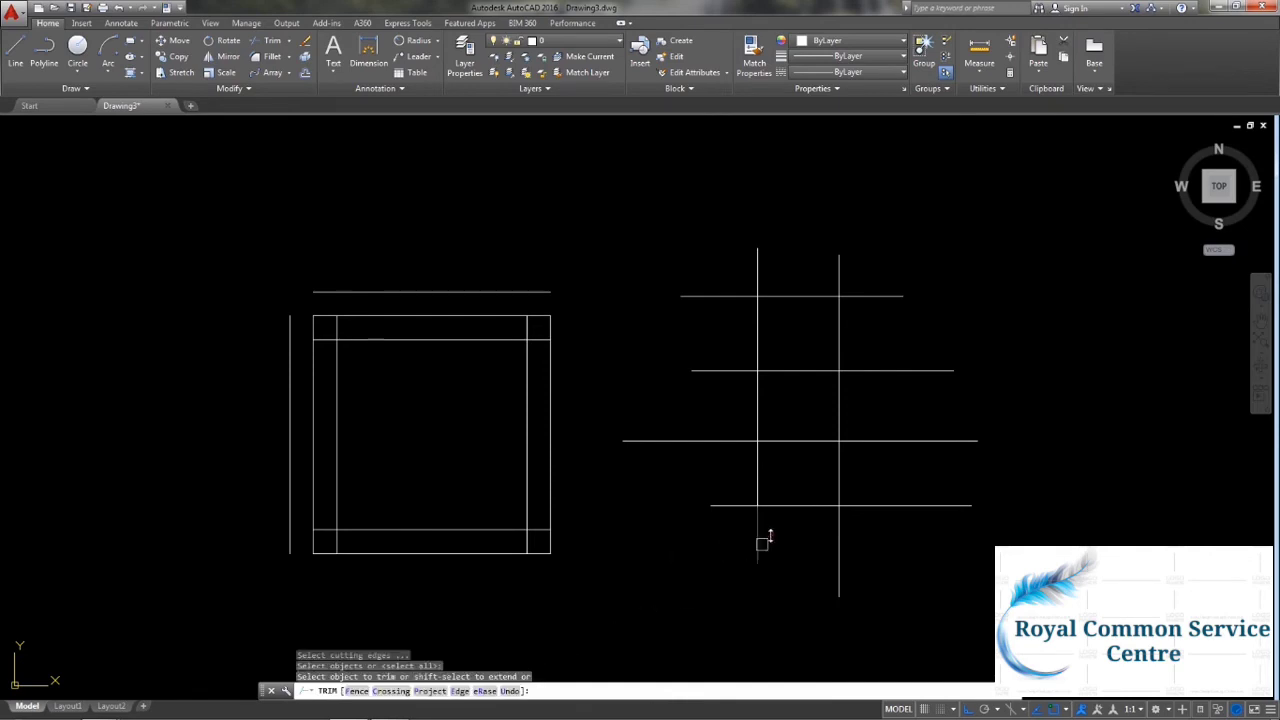
click(757, 527)
click(759, 480)
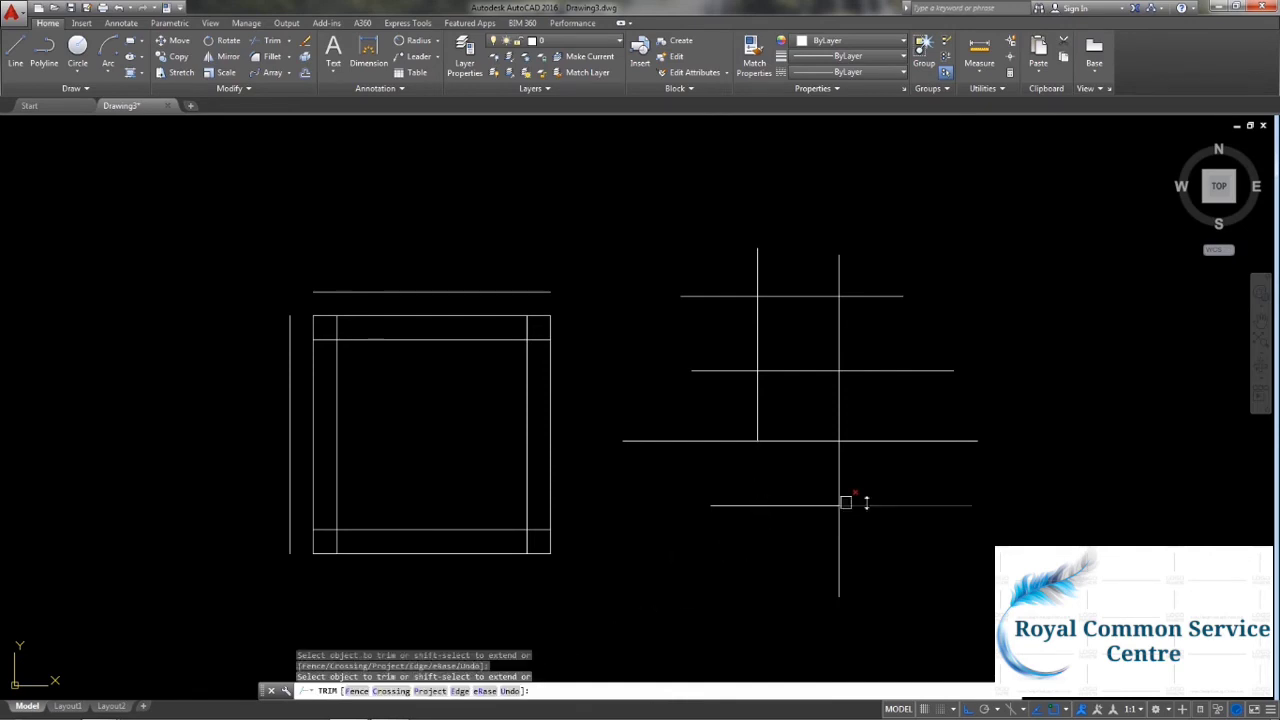
click(866, 505)
click(869, 440)
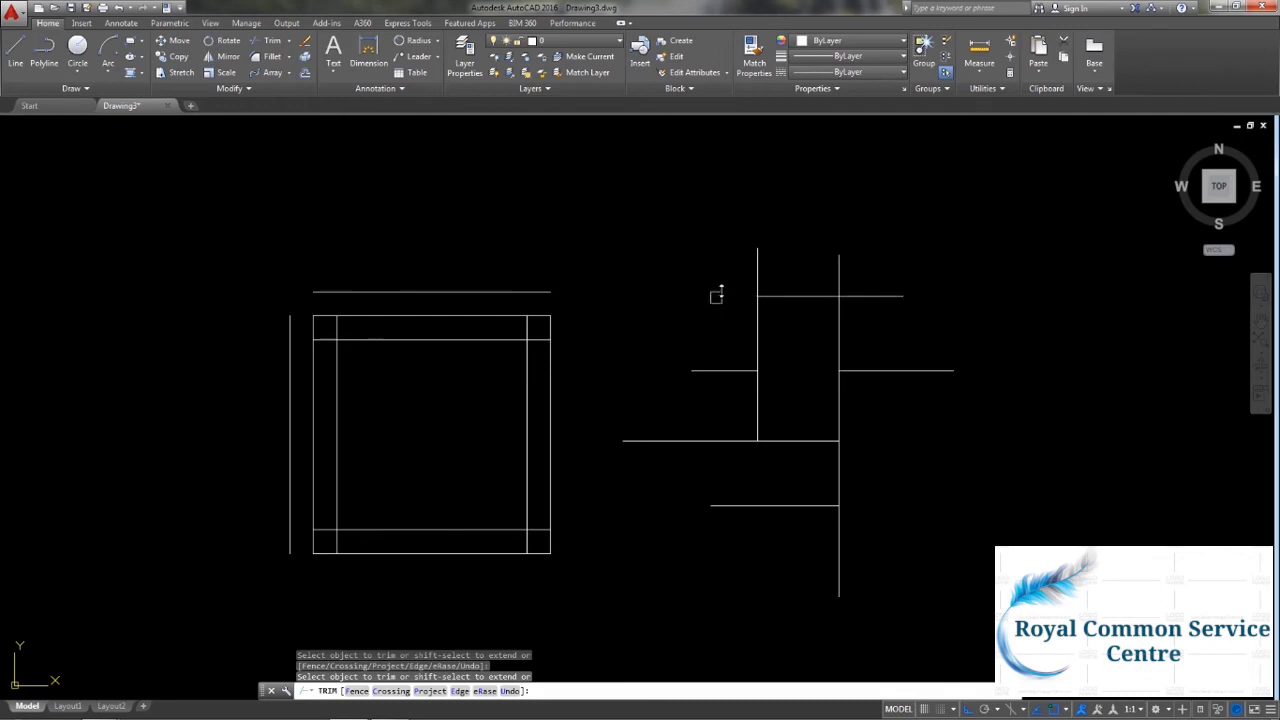
click(758, 266)
click(829, 268)
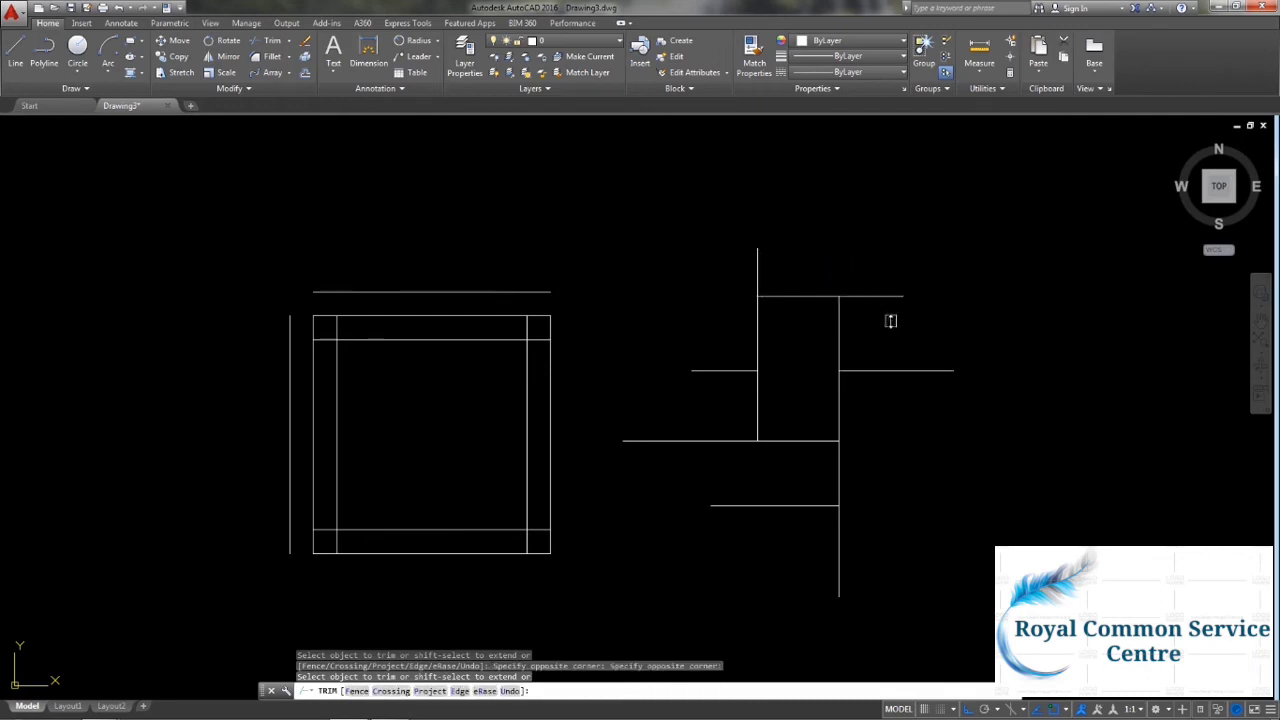
click(880, 295)
key(Escape)
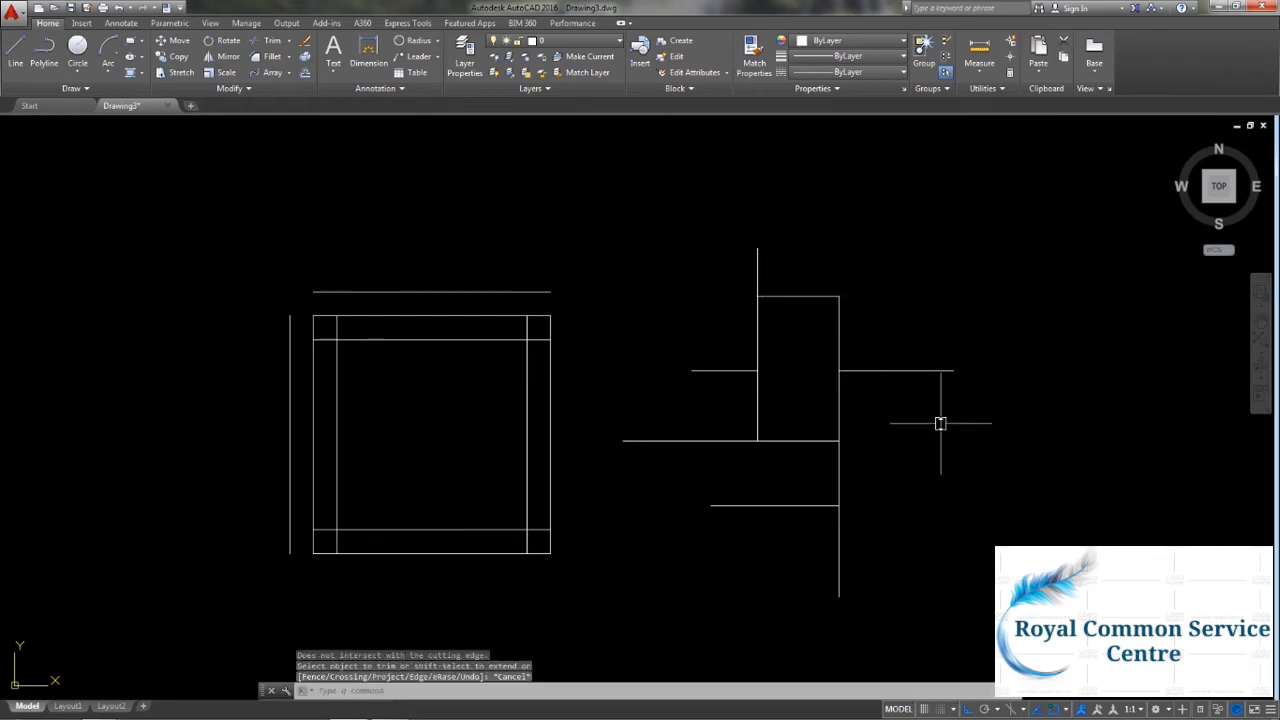
key(ctrl+z)
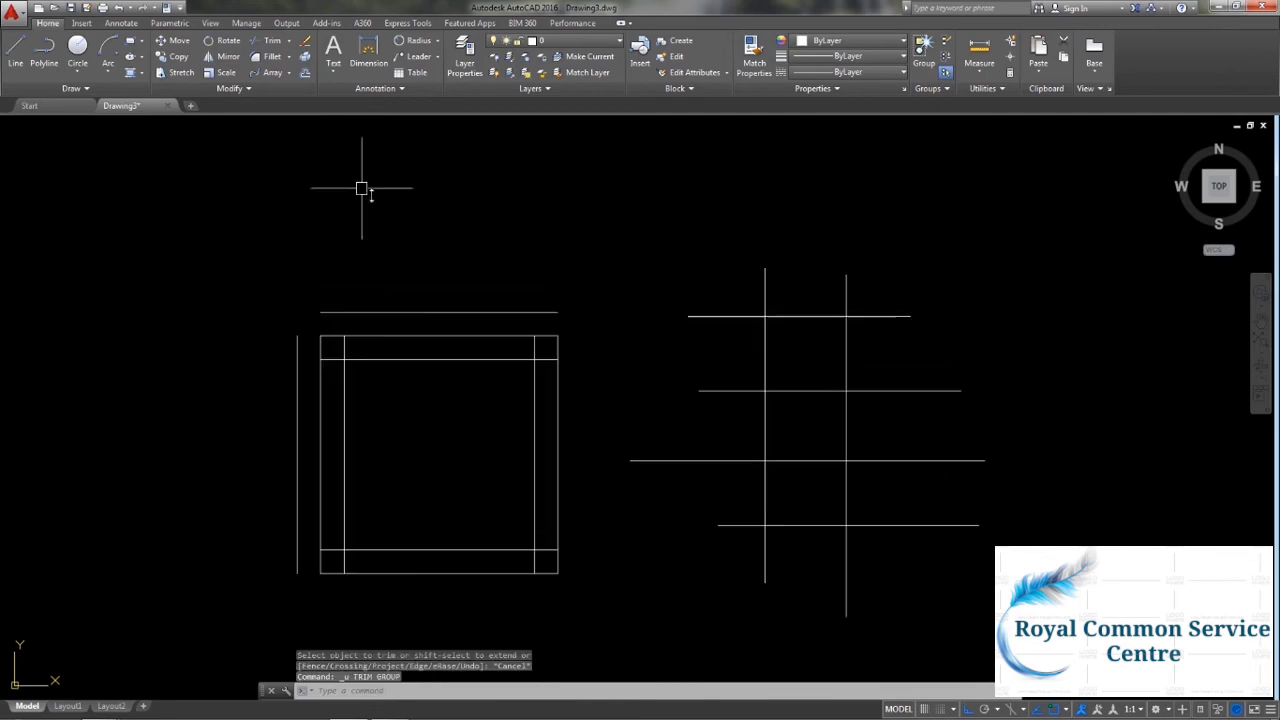
Run Trim via TR with all objects accepted as cutting edges.
click(268, 41)
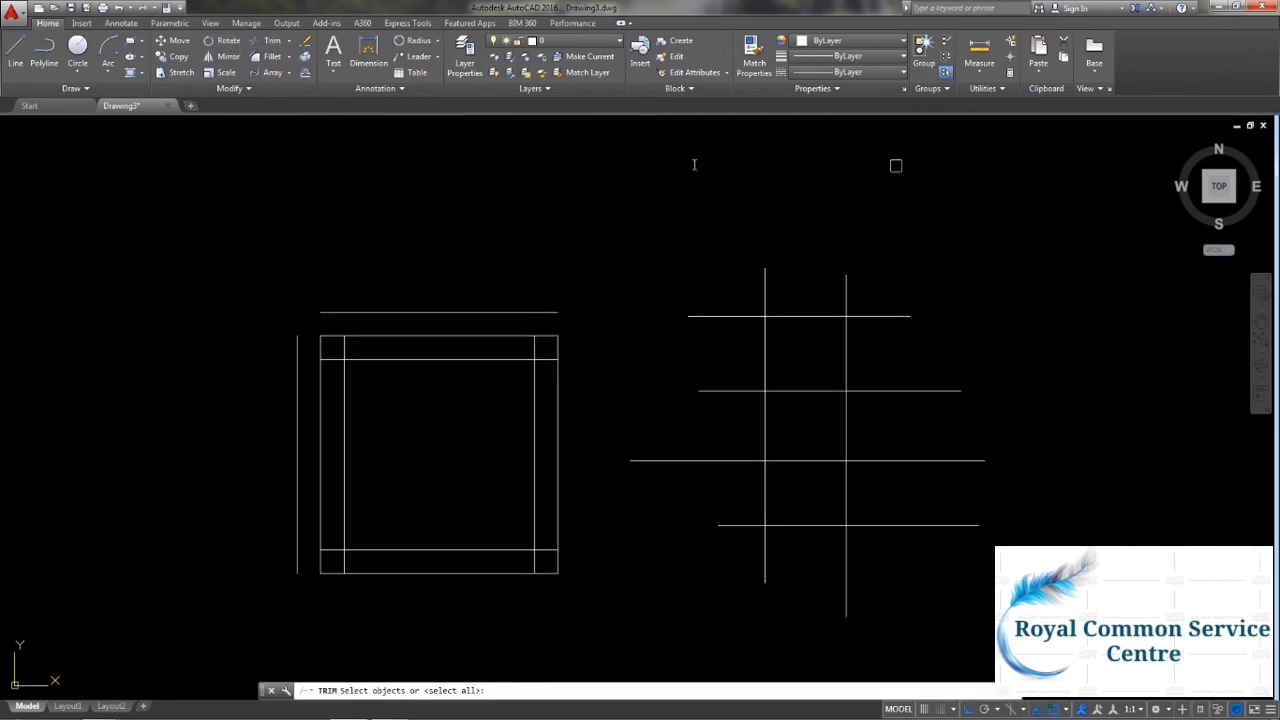
key(Return)
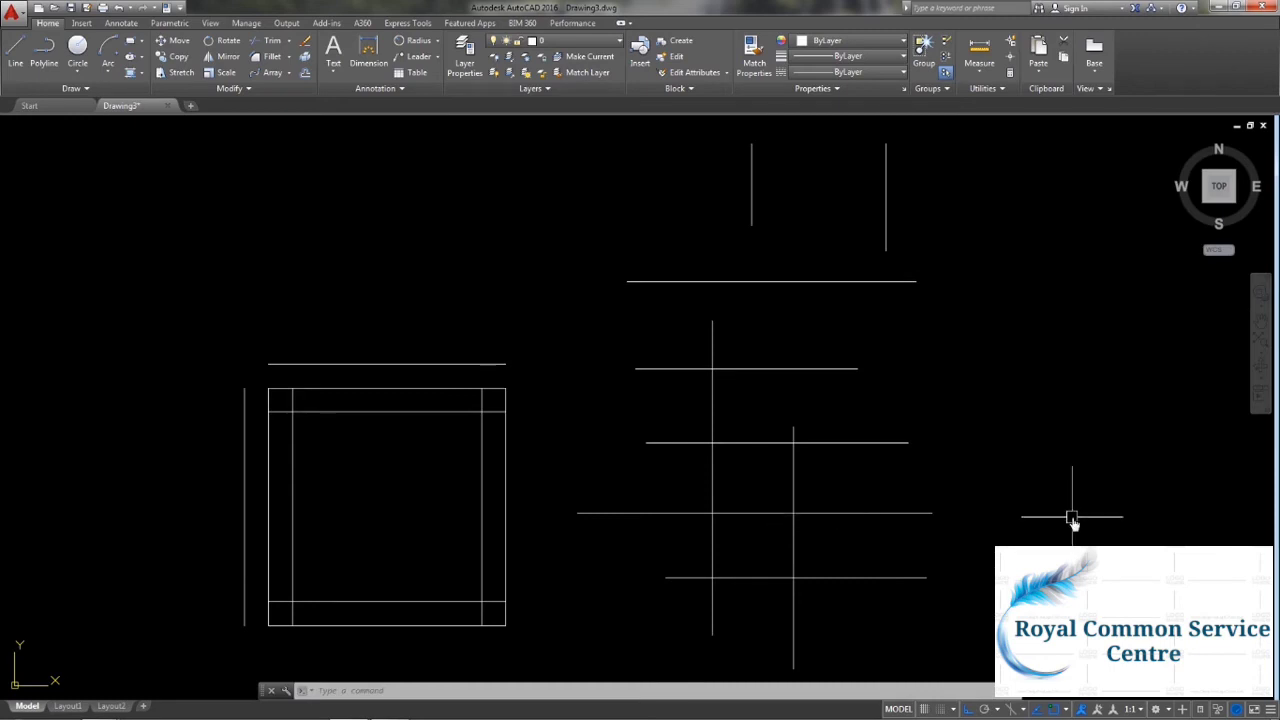
text(TR)
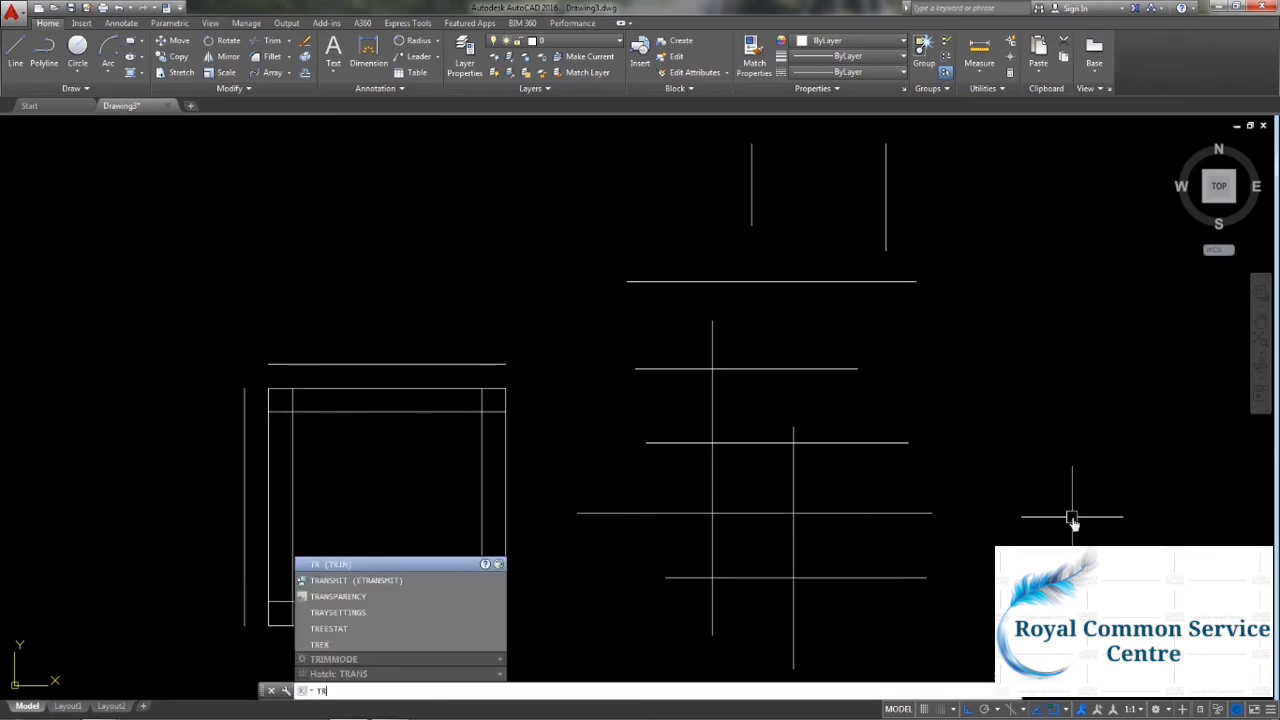
key(Return)
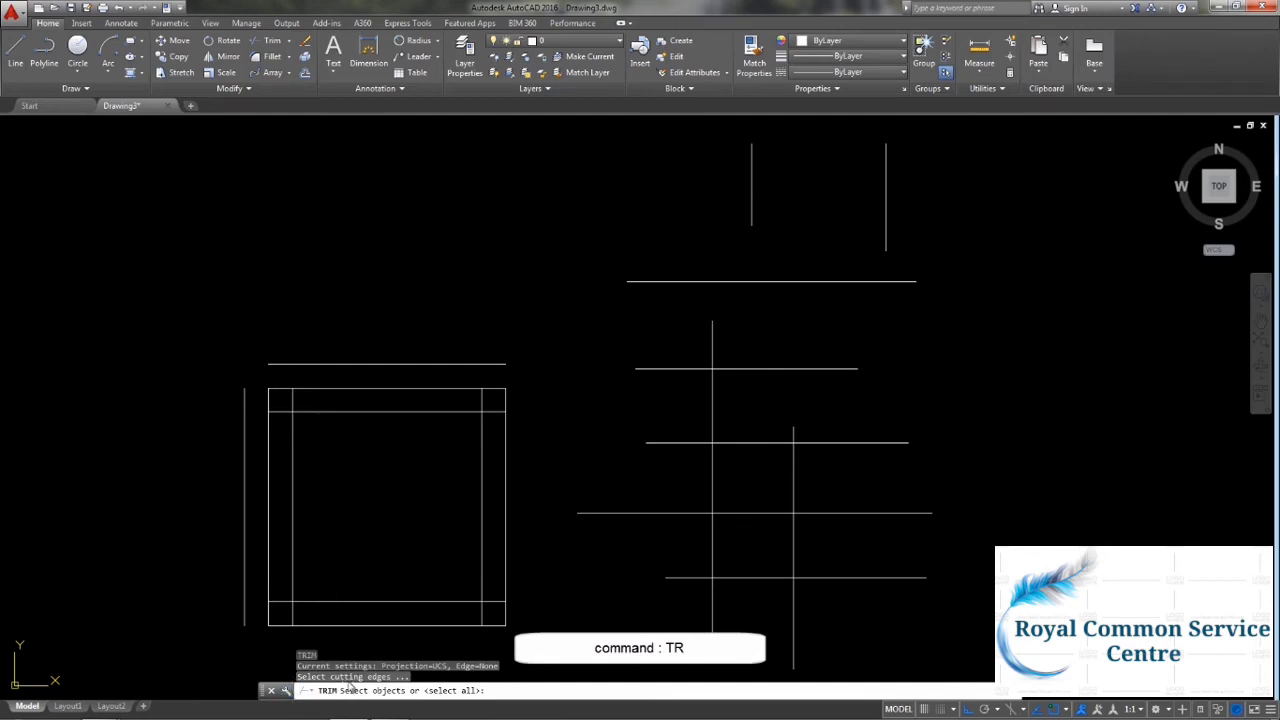
key(Return)
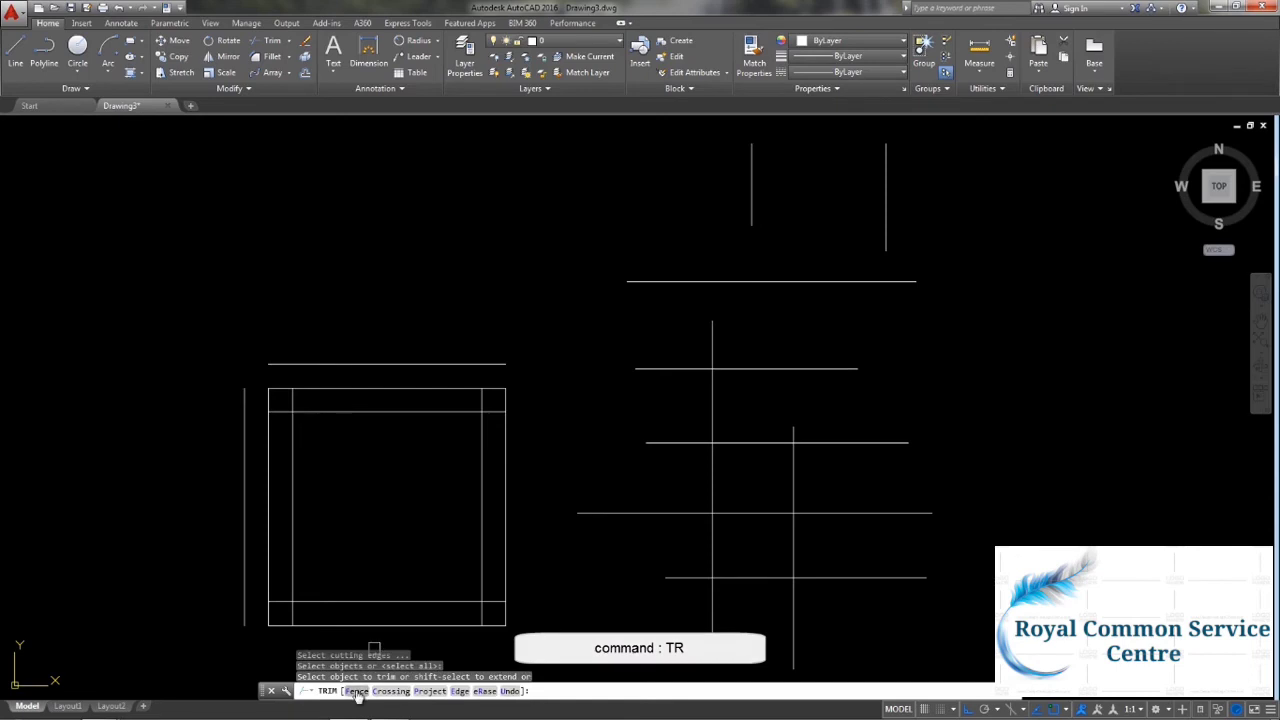
click(356, 691)
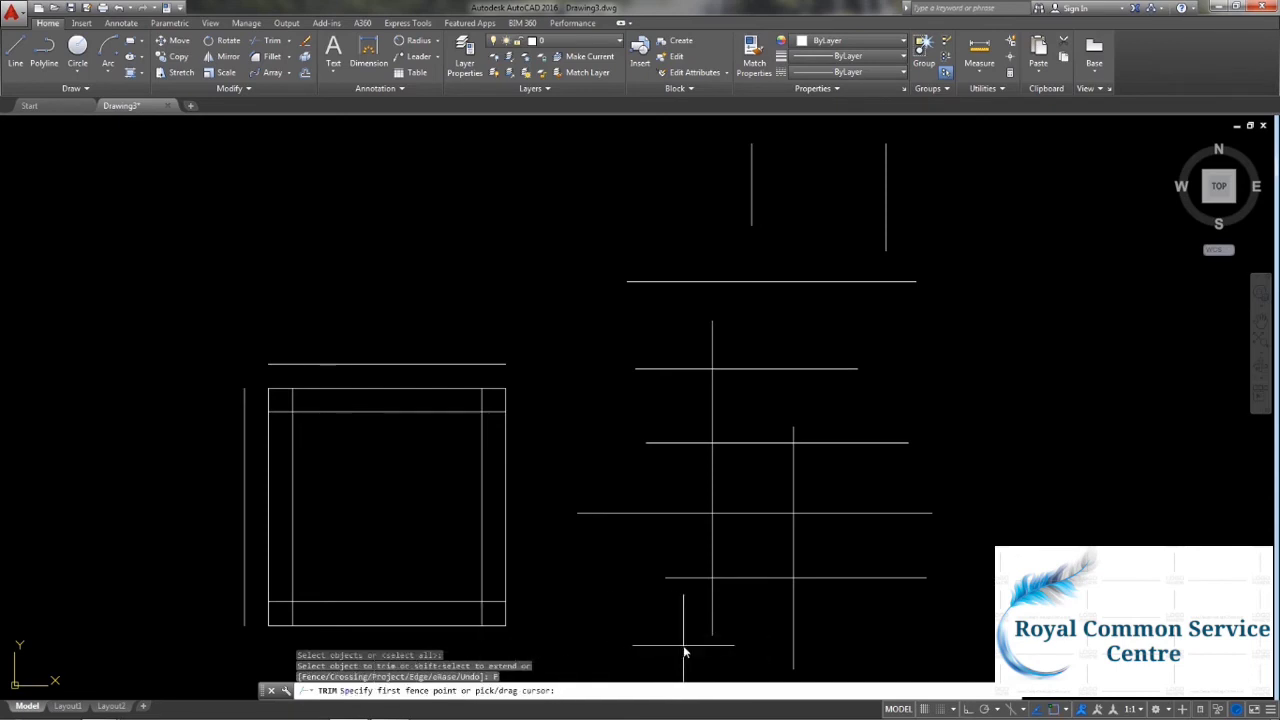
click(684, 647)
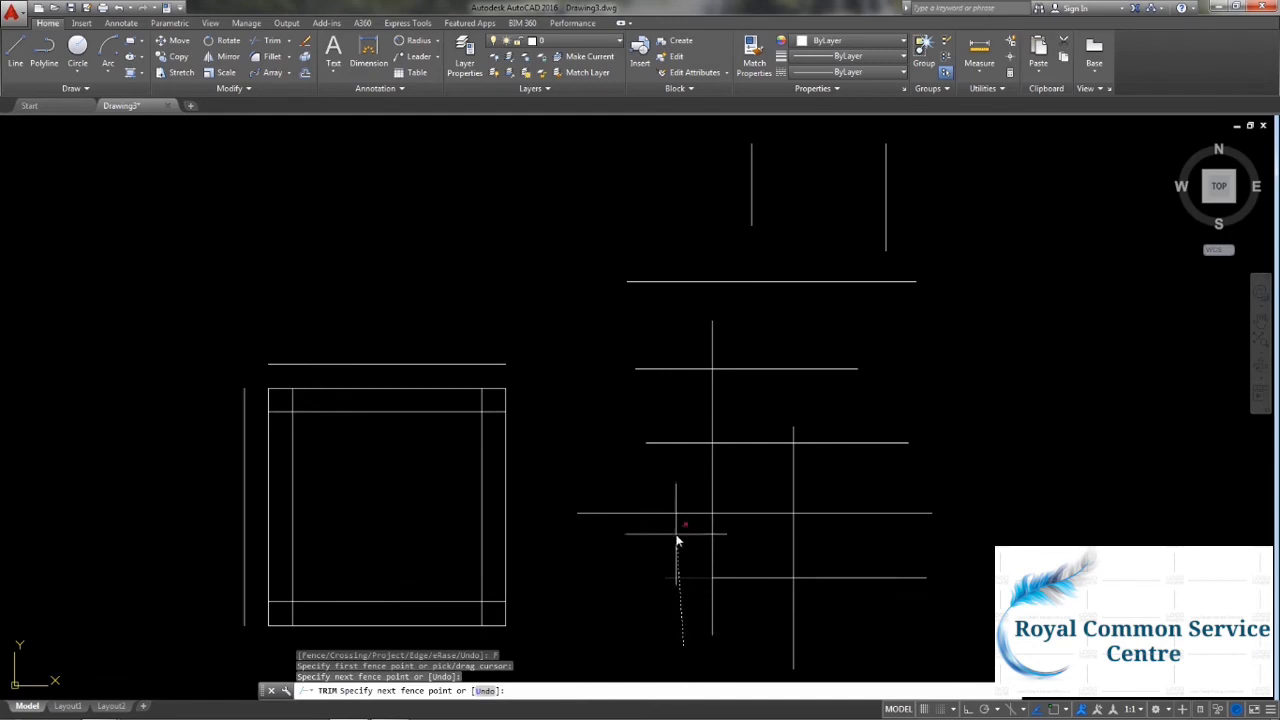
click(672, 470)
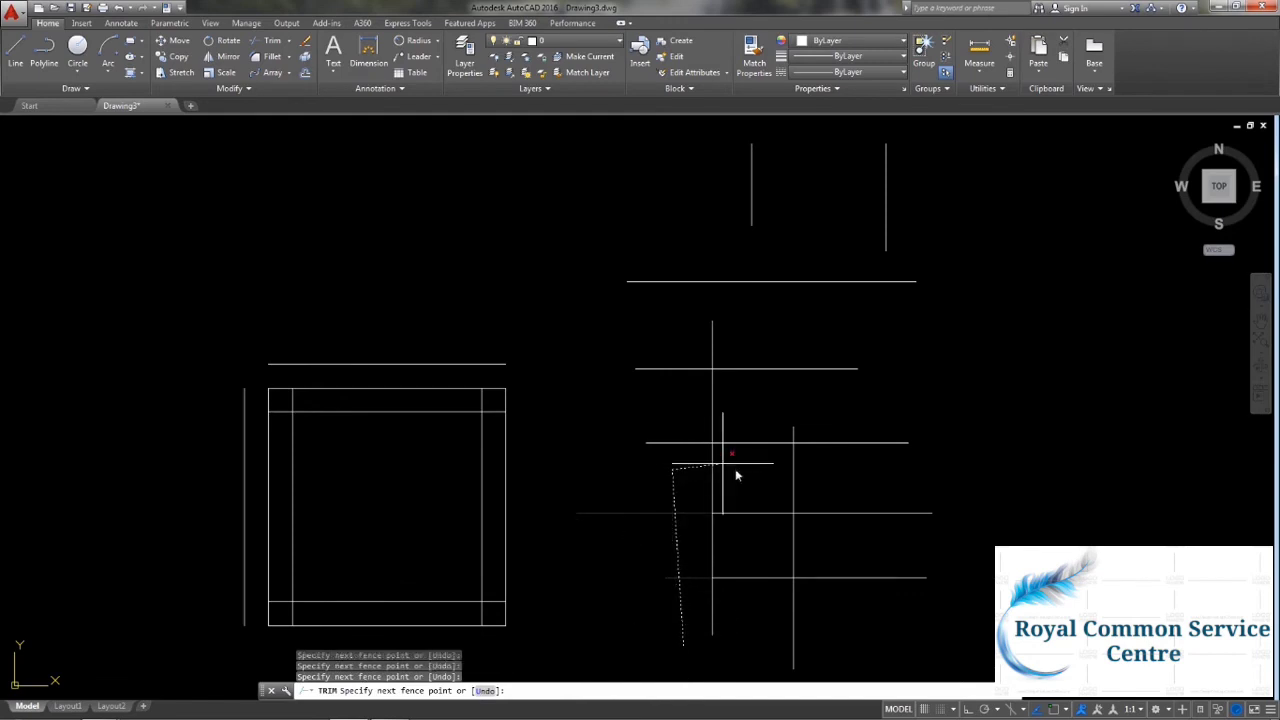
click(824, 471)
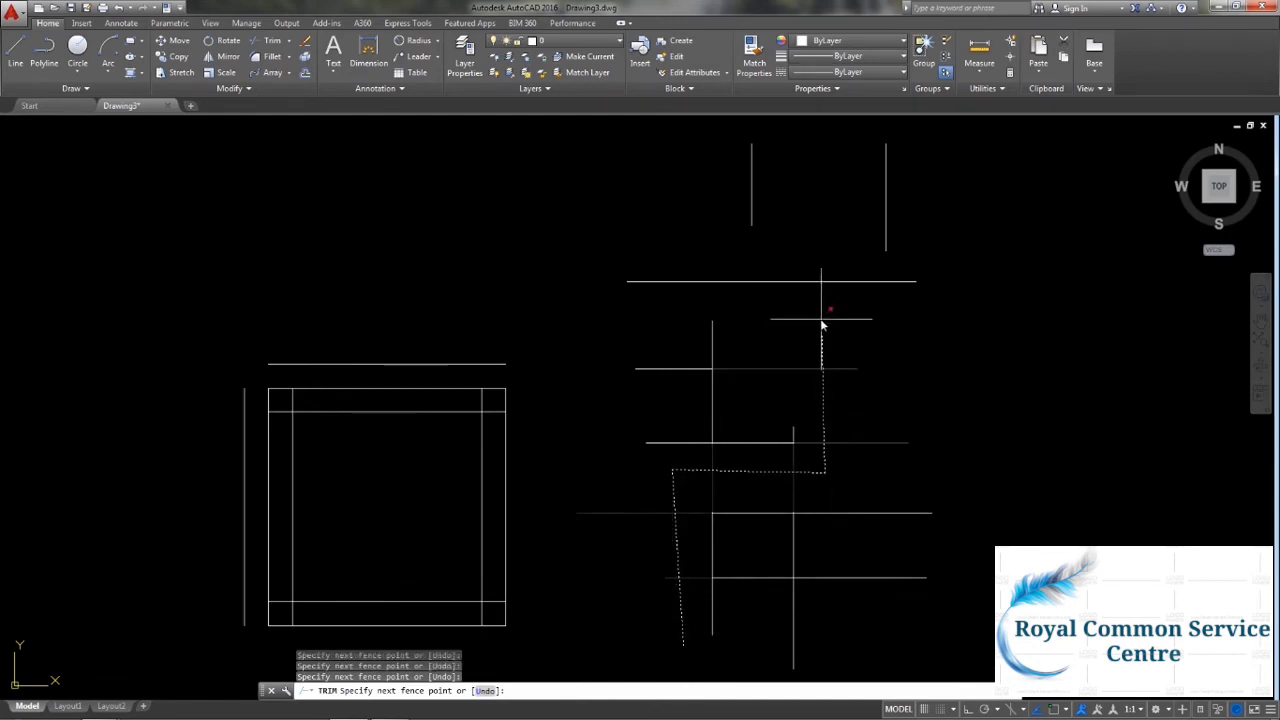
click(825, 252)
key(Return)
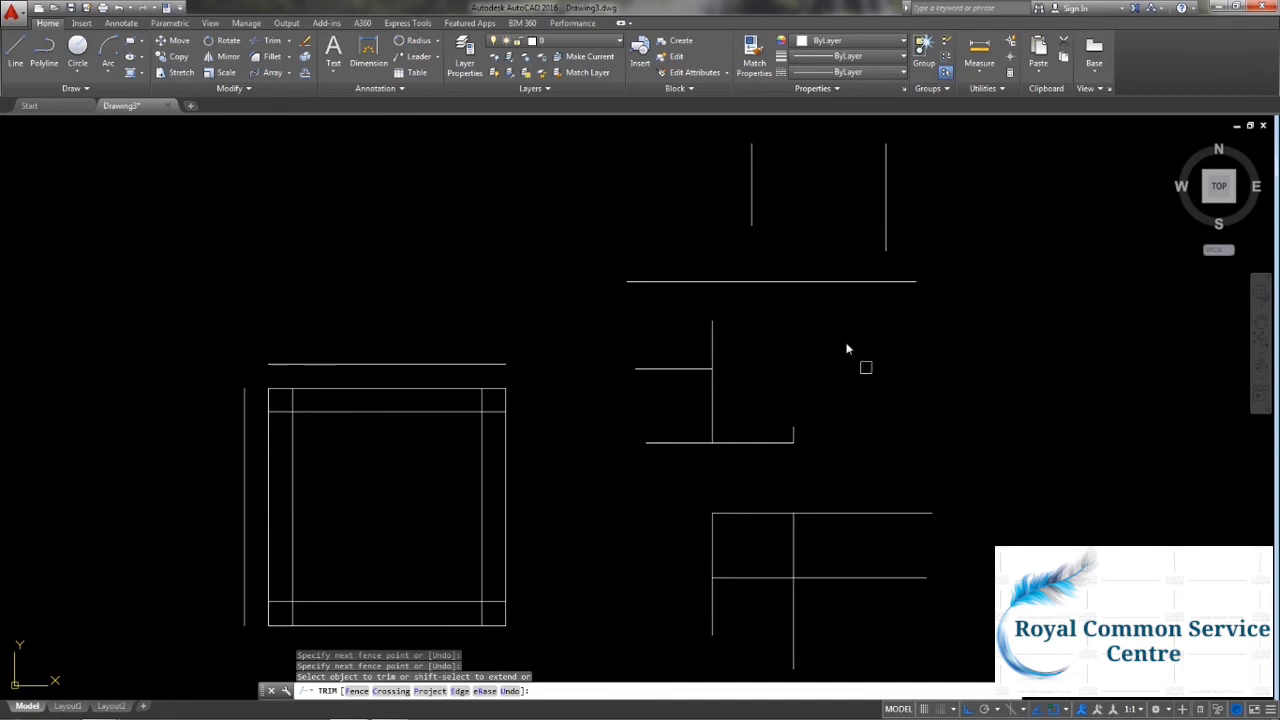
click(882, 196)
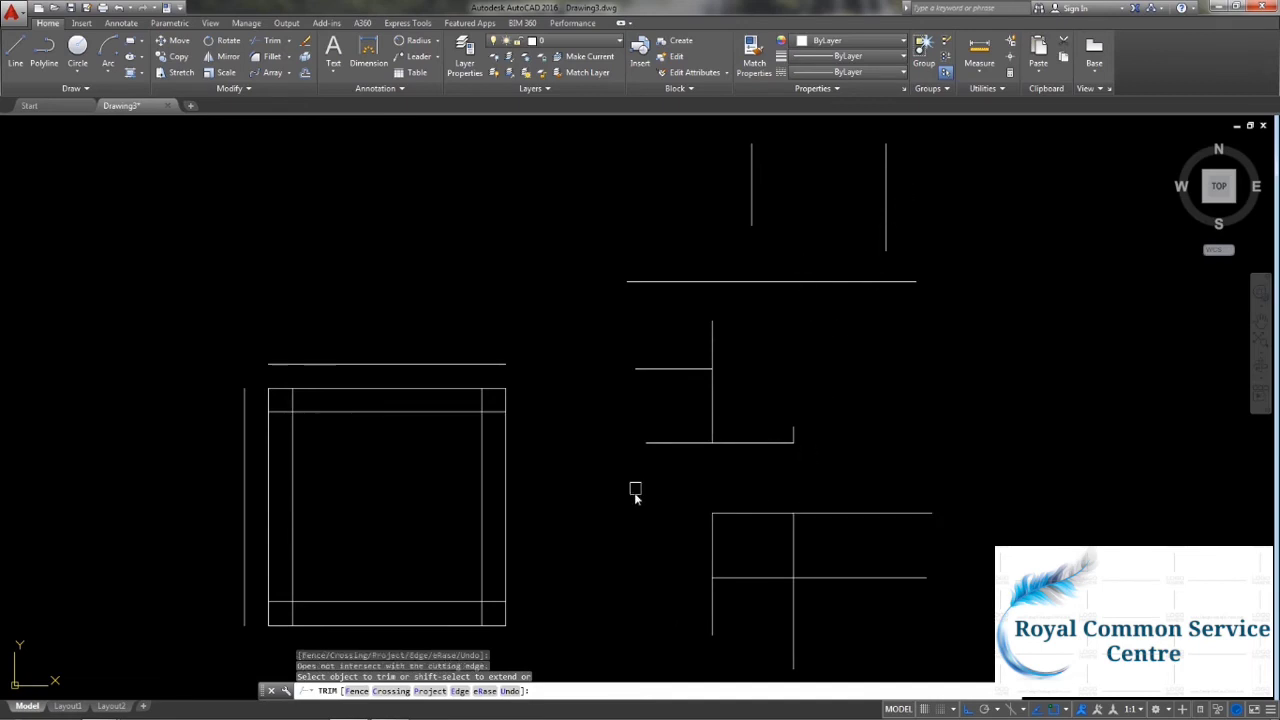
middle_drag(851, 550, 861, 541)
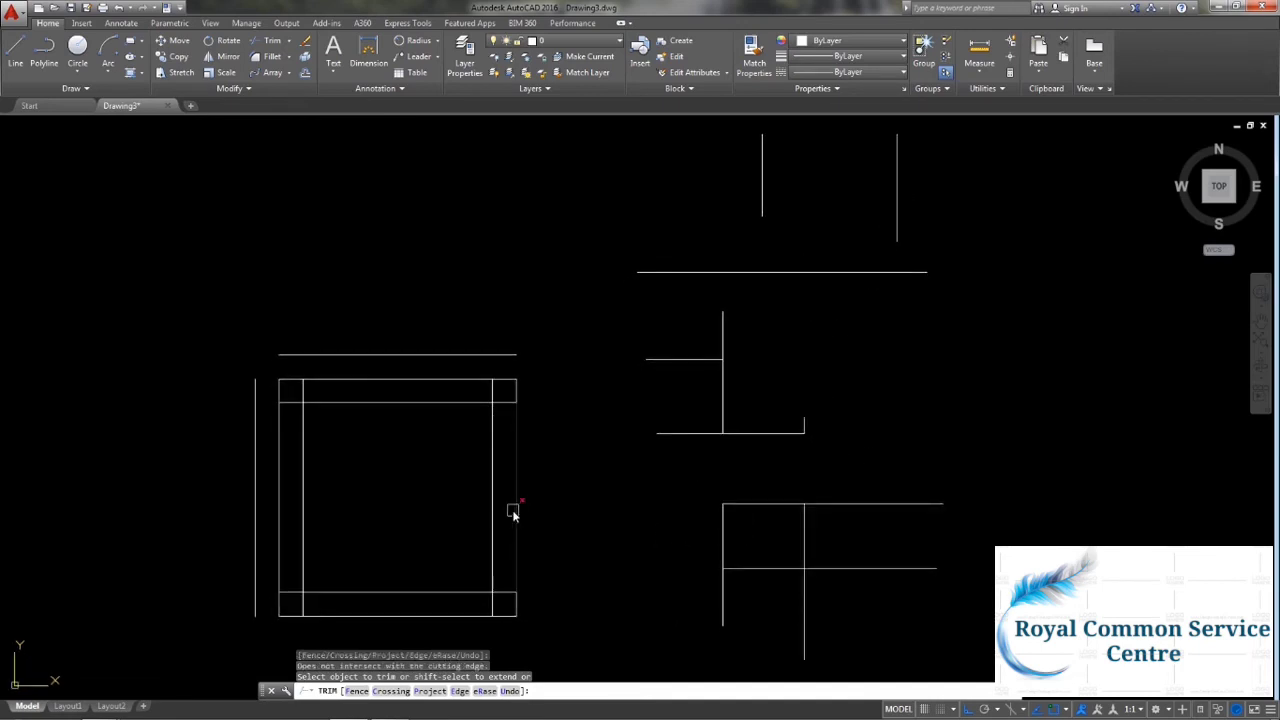
key(ctrl+z)
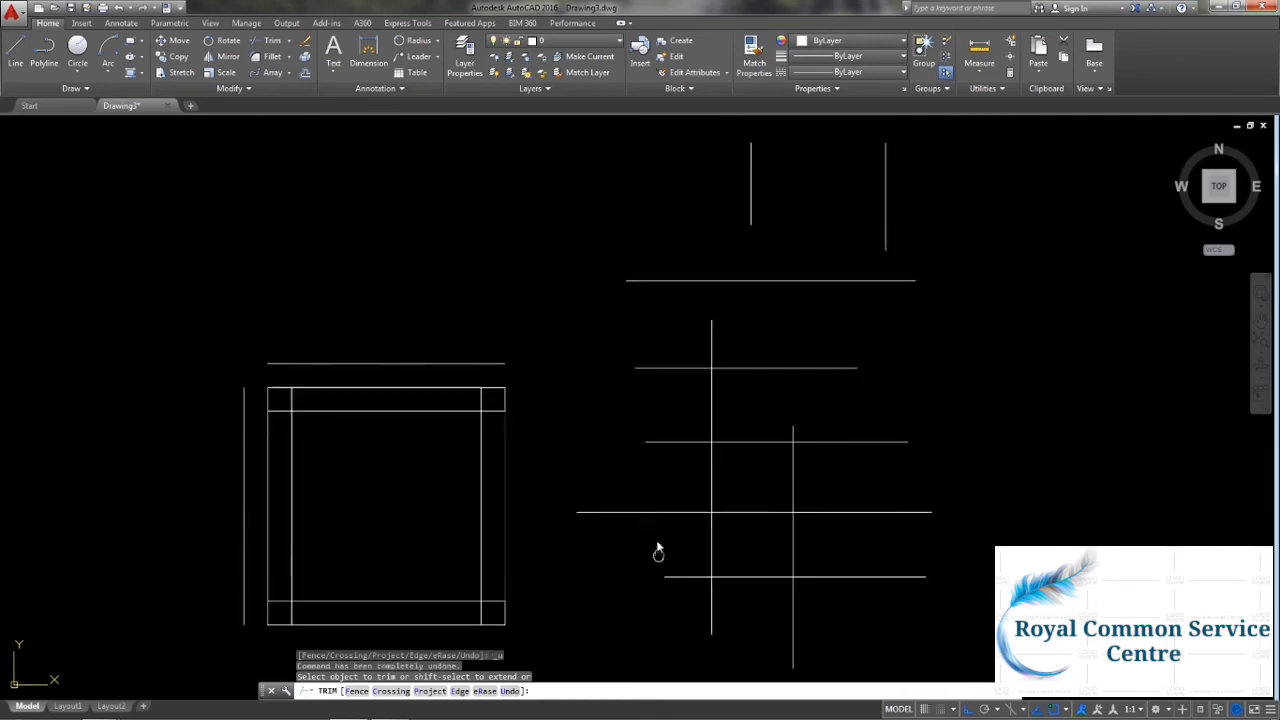
key(ctrl+z)
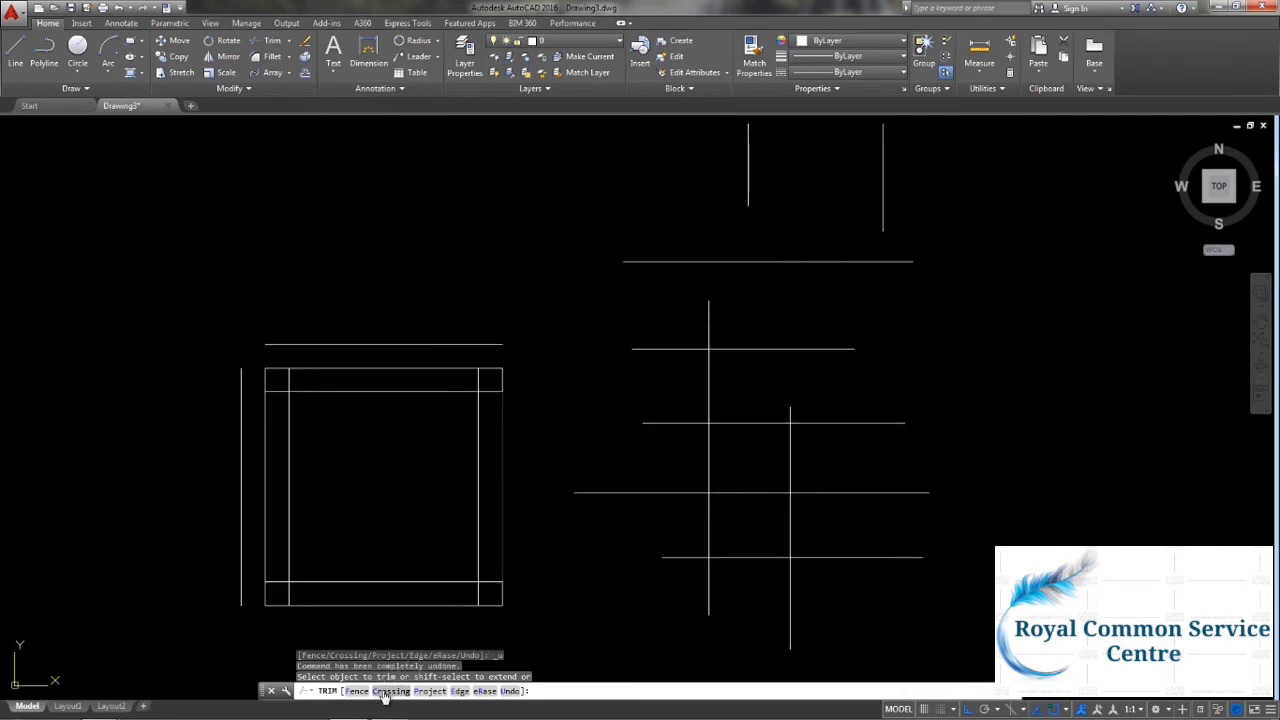
click(385, 693)
middle_drag(763, 568, 770, 533)
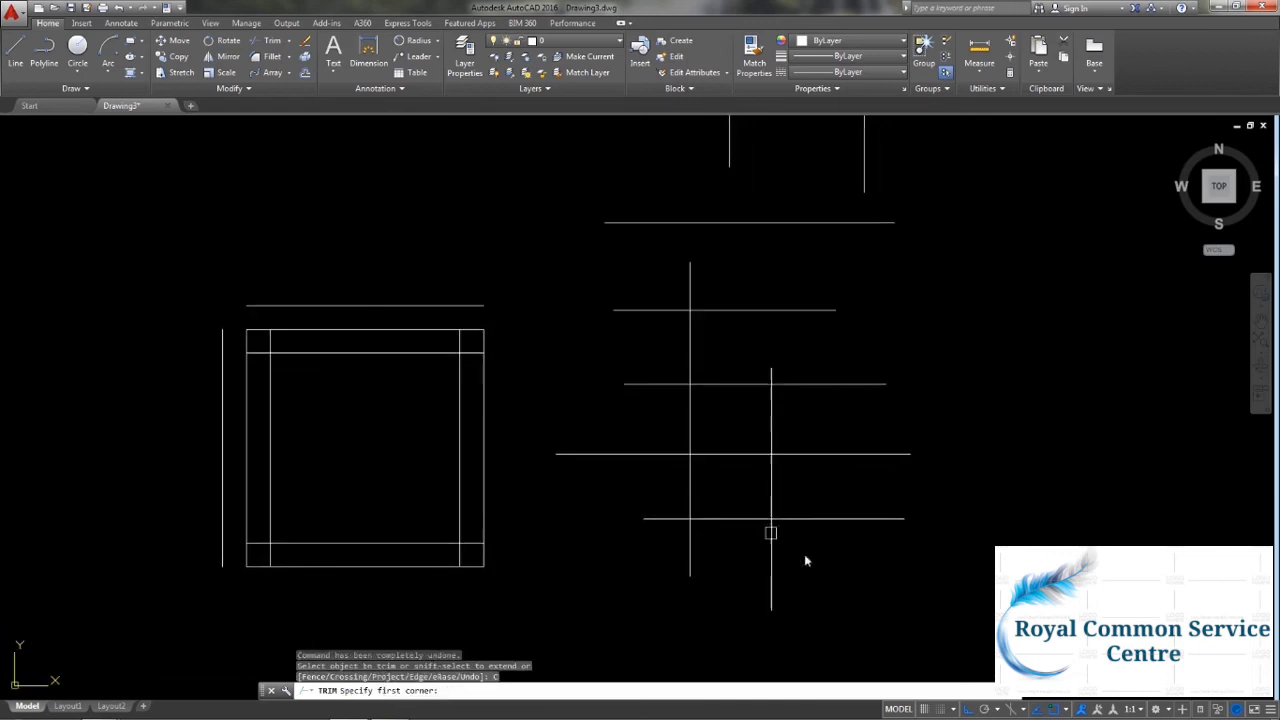
click(853, 587)
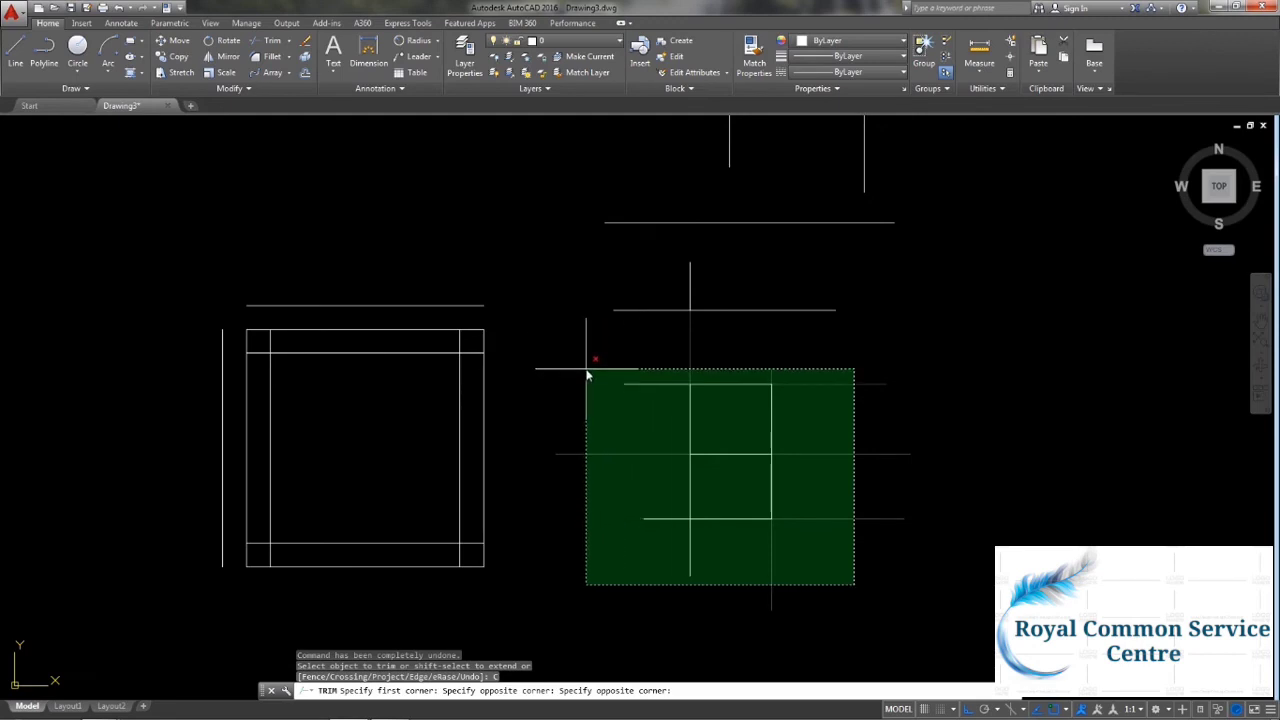
click(672, 378)
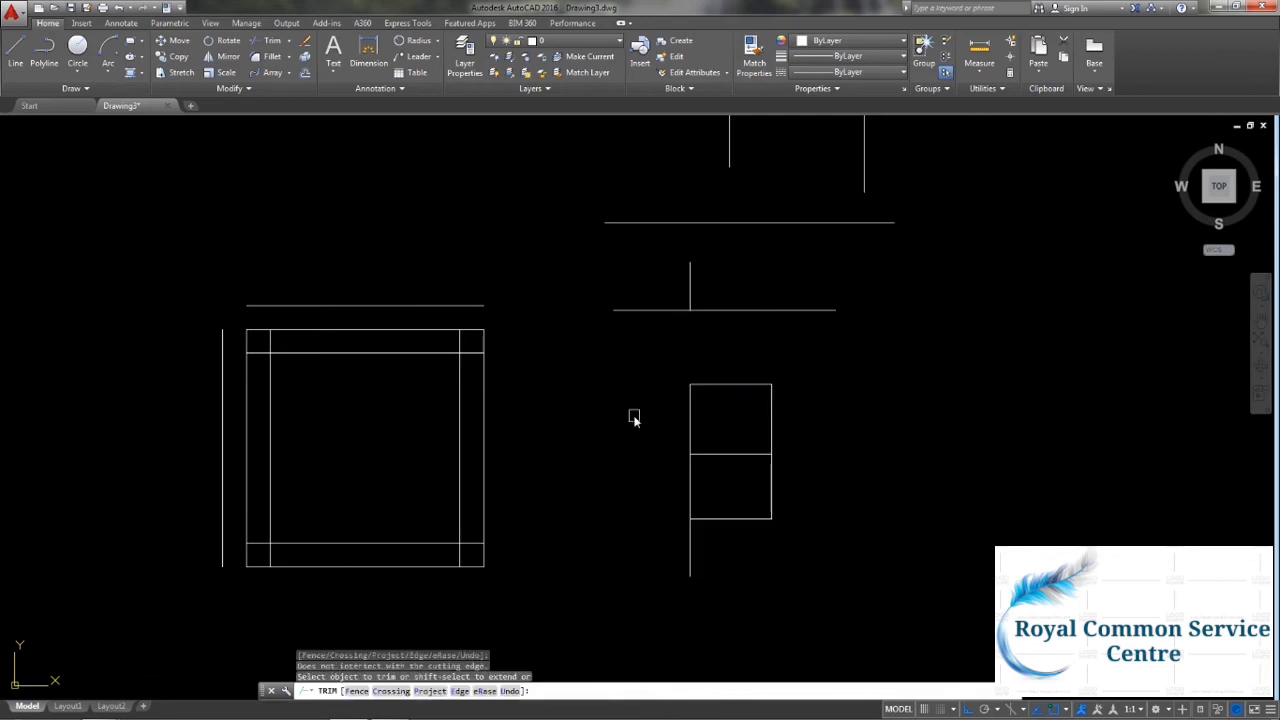
key(ctrl+z)
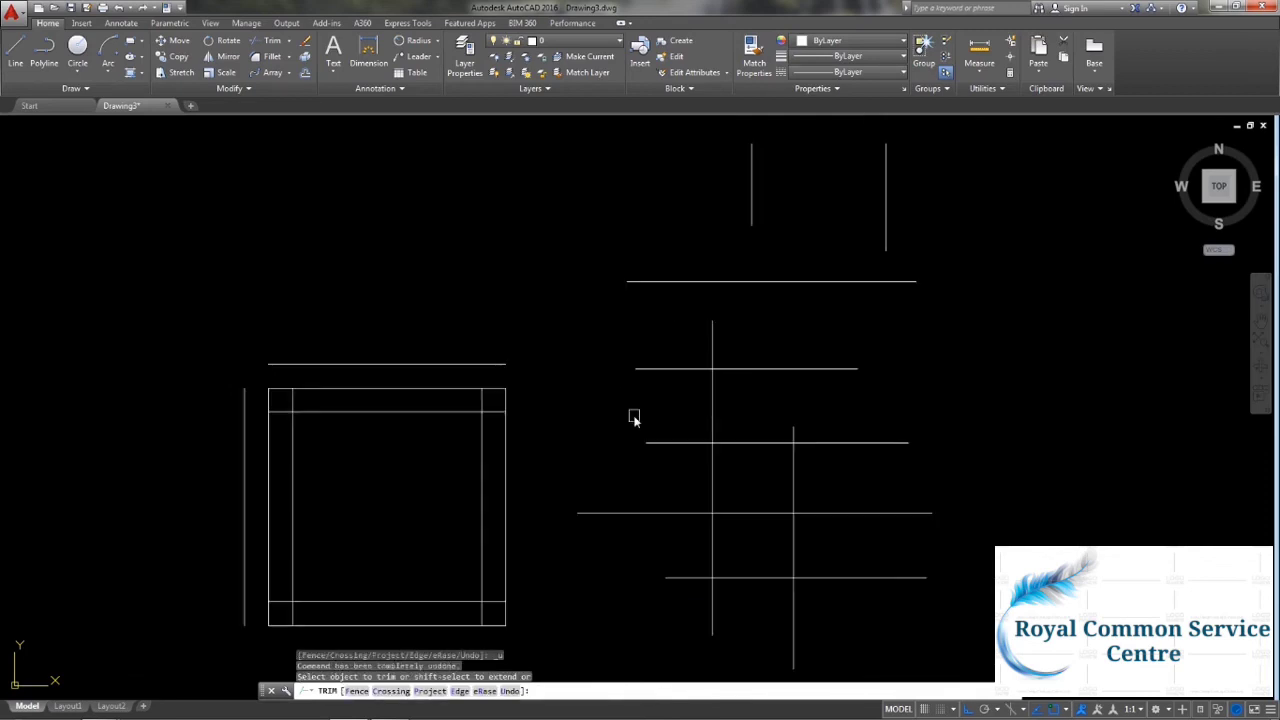
middle_drag(760, 580, 744, 562)
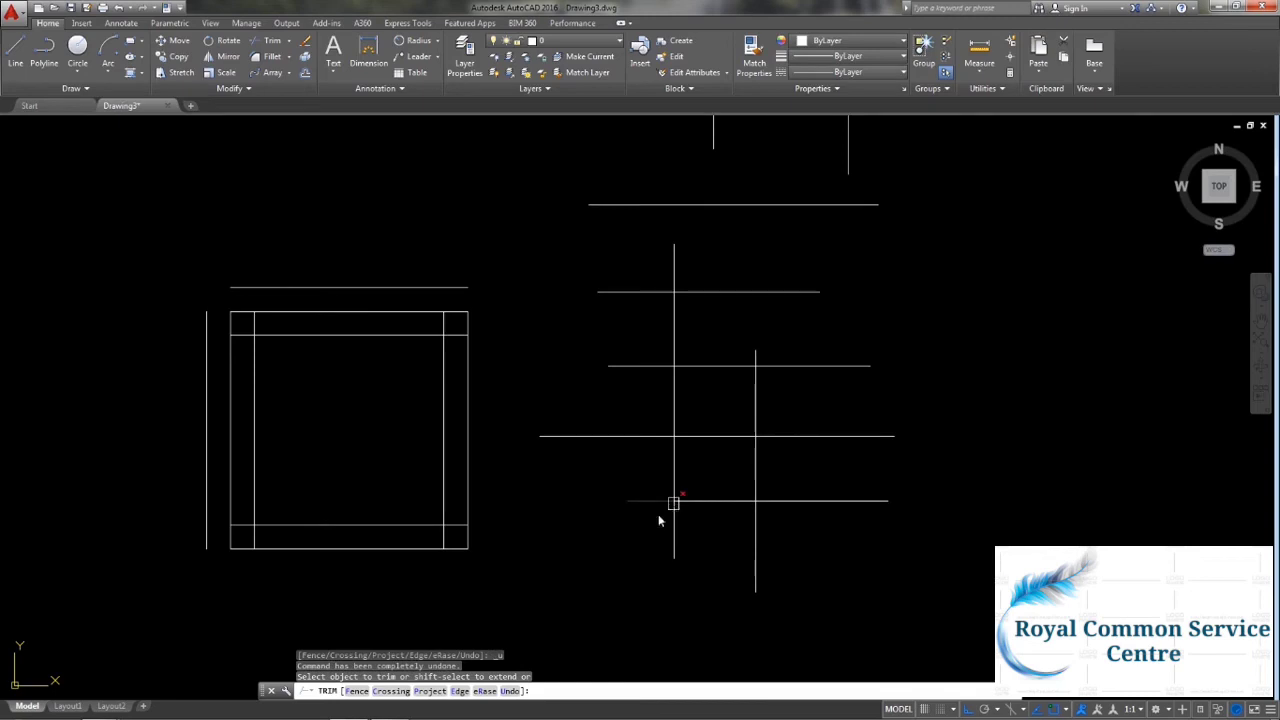
Toggle Trim's edge mode between Extend and No extend, leaving it on Extend.
click(459, 691)
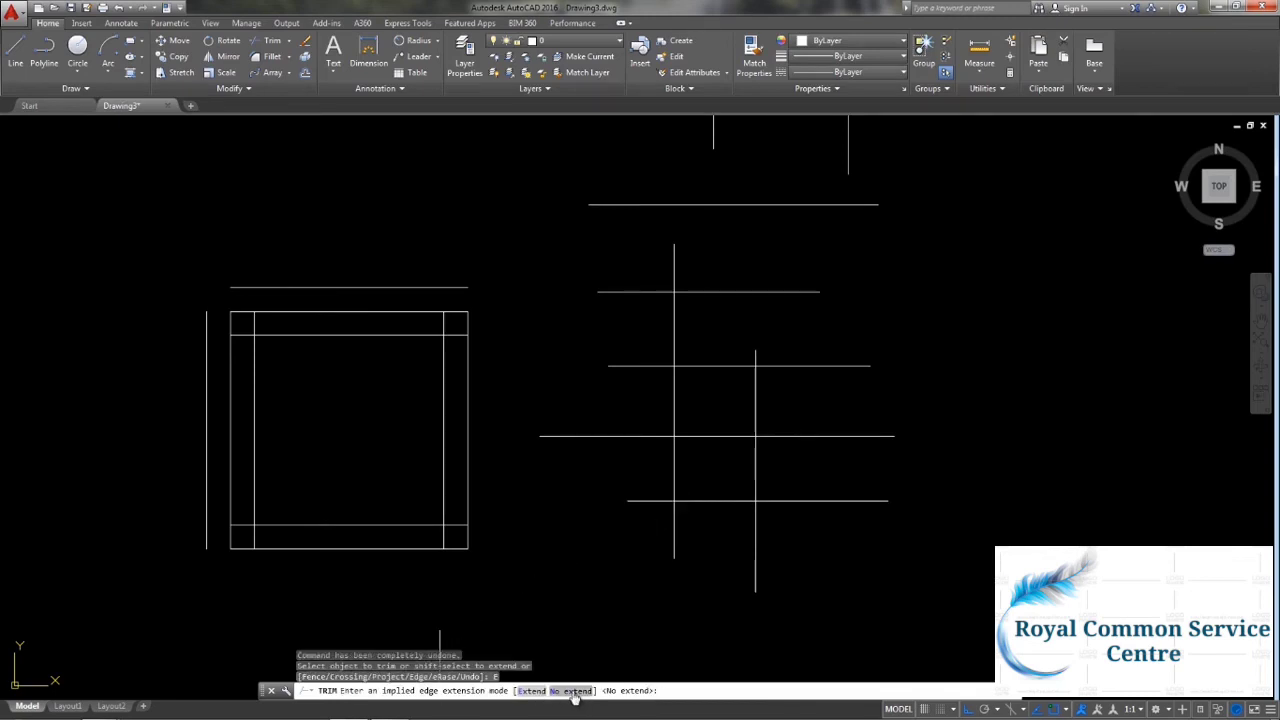
middle_drag(609, 486, 591, 380)
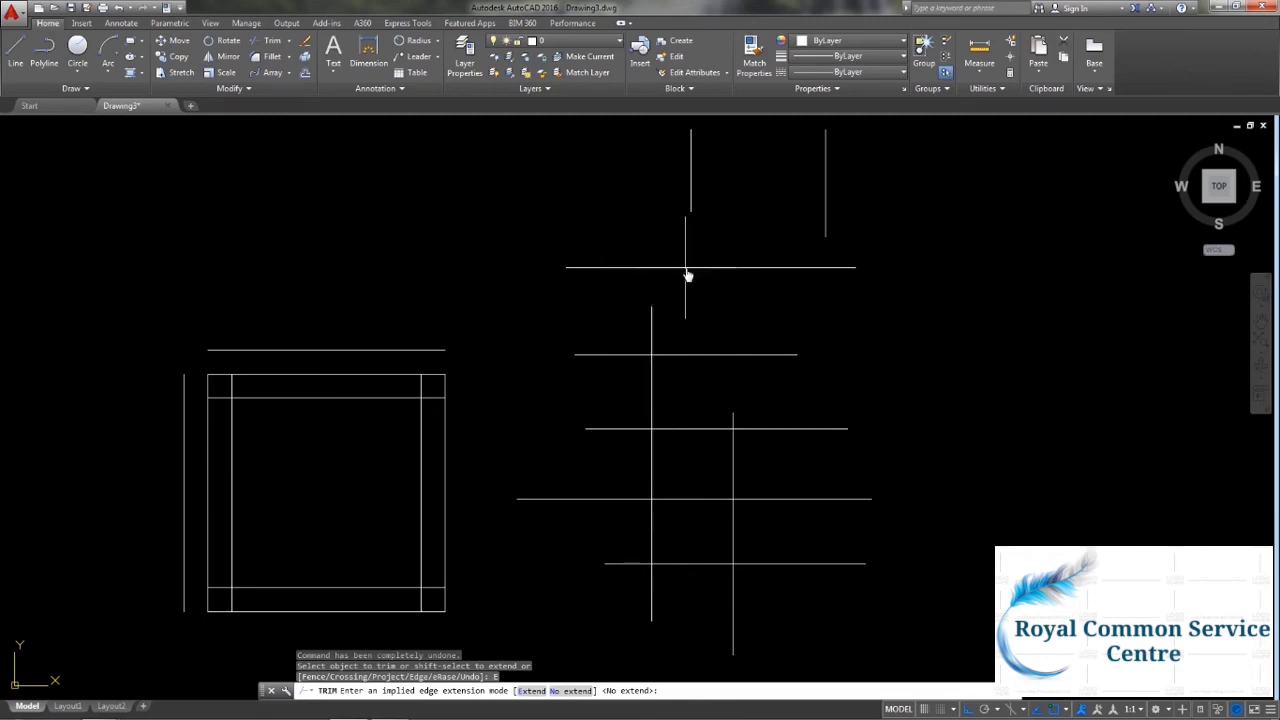
click(530, 690)
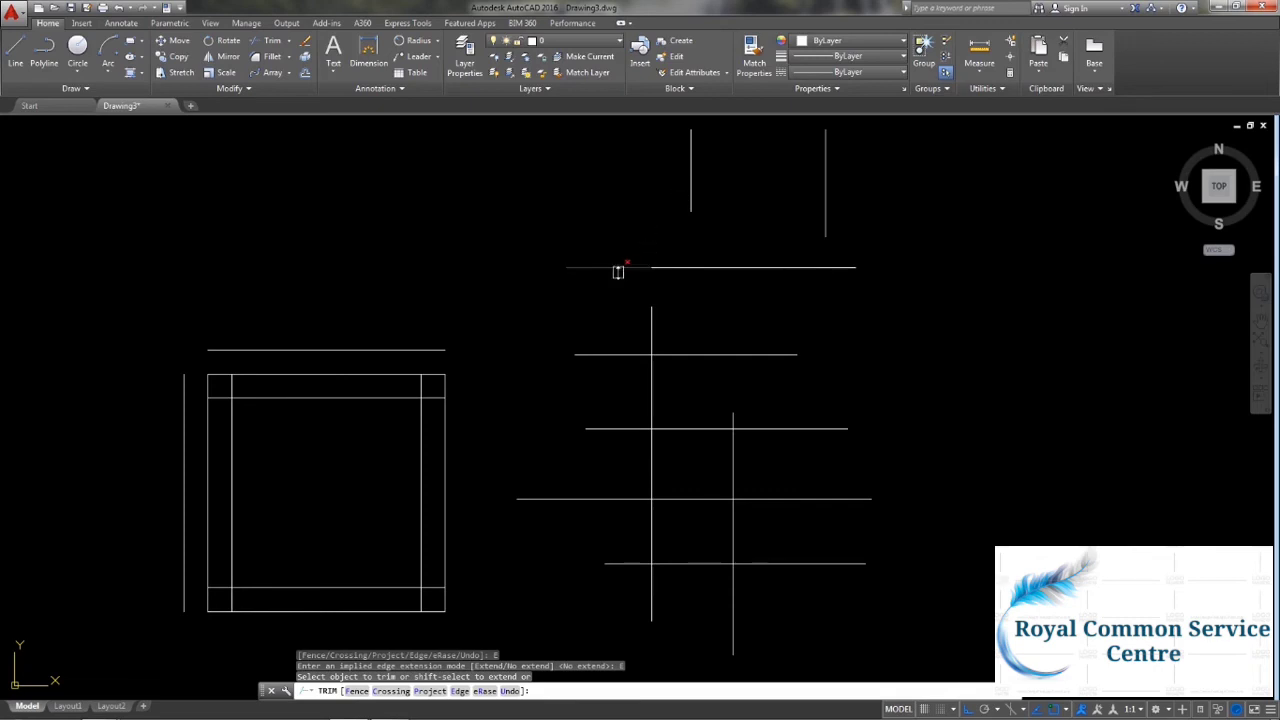
click(457, 691)
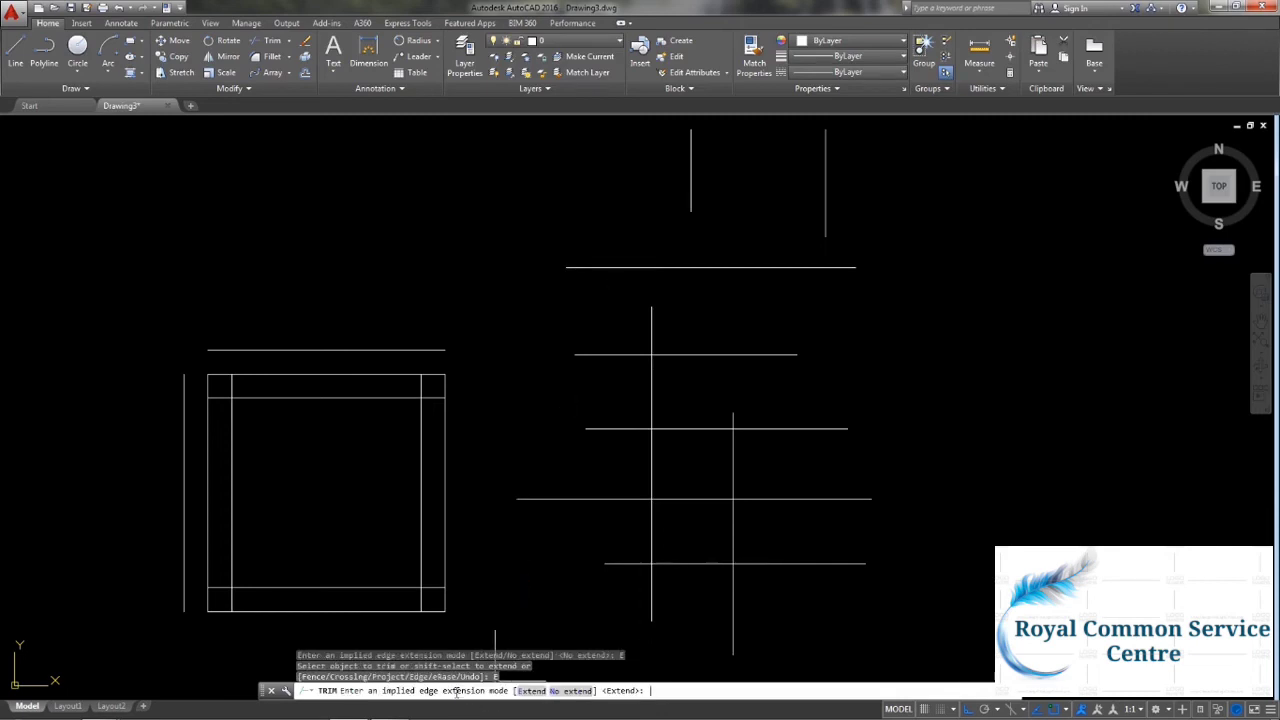
click(572, 690)
click(660, 267)
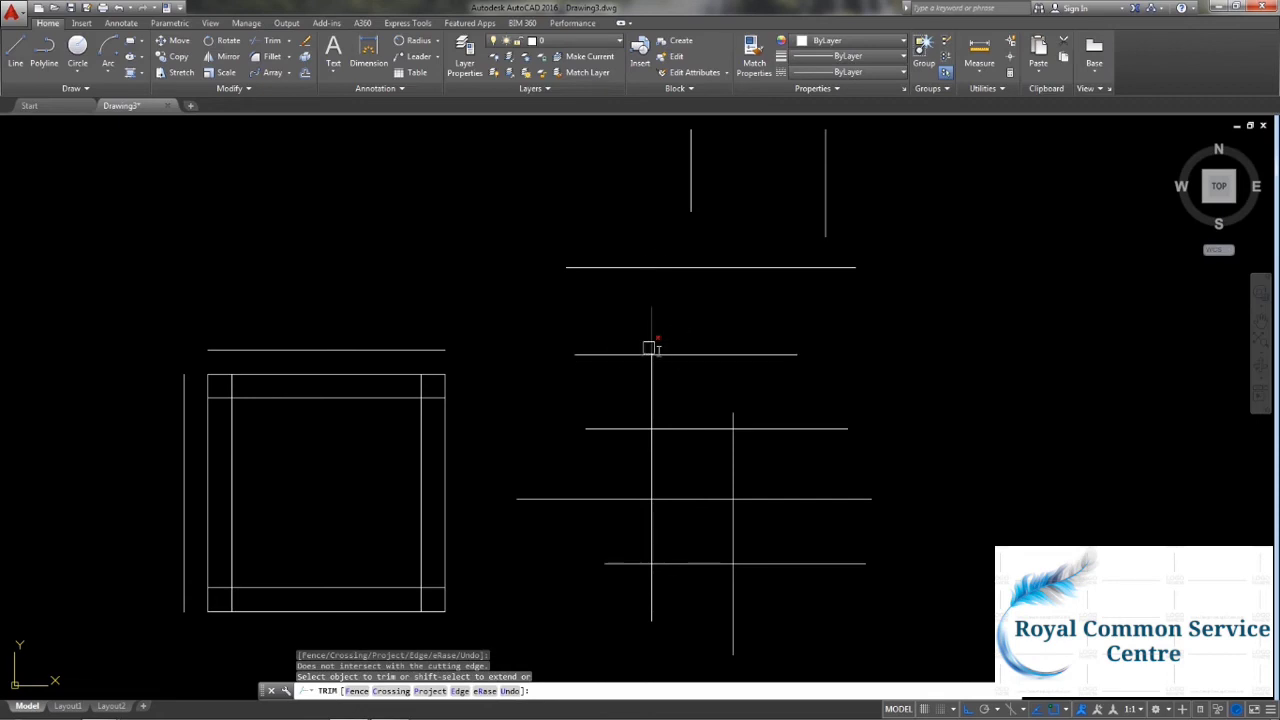
click(458, 691)
click(531, 691)
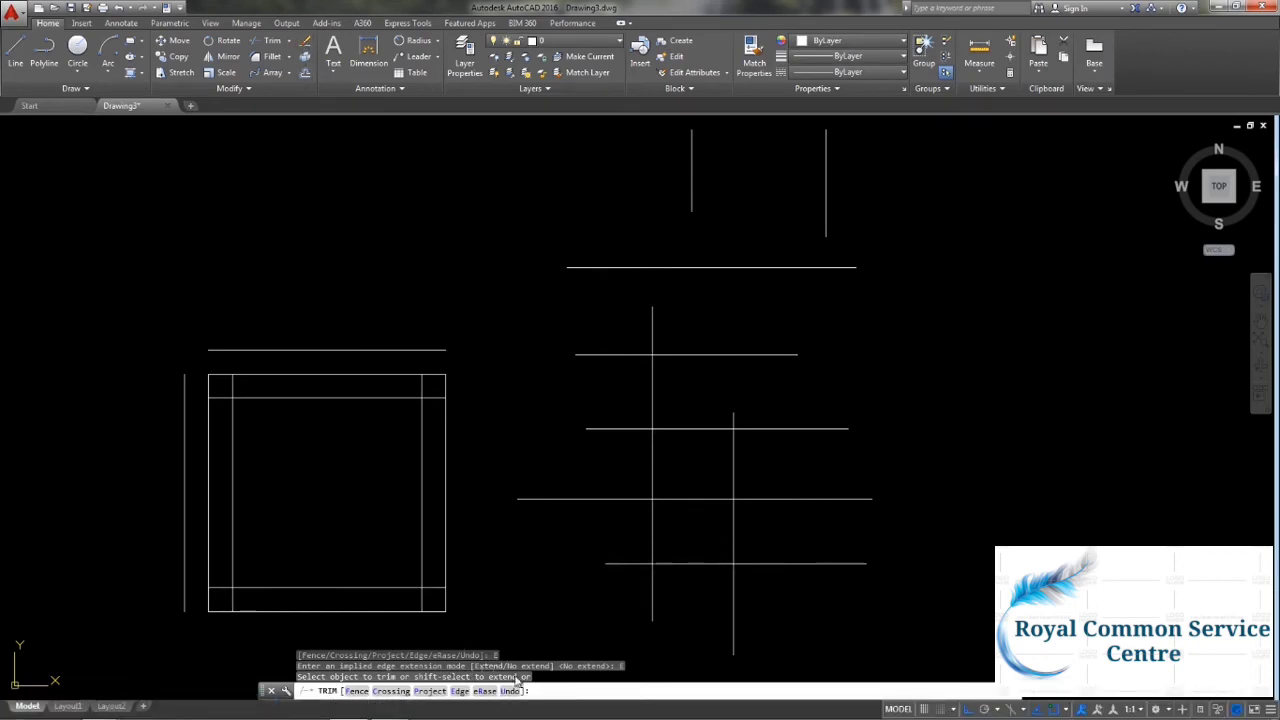
Use Trim's eRase option to delete the stray lower horizontal line and end Trim.
click(484, 690)
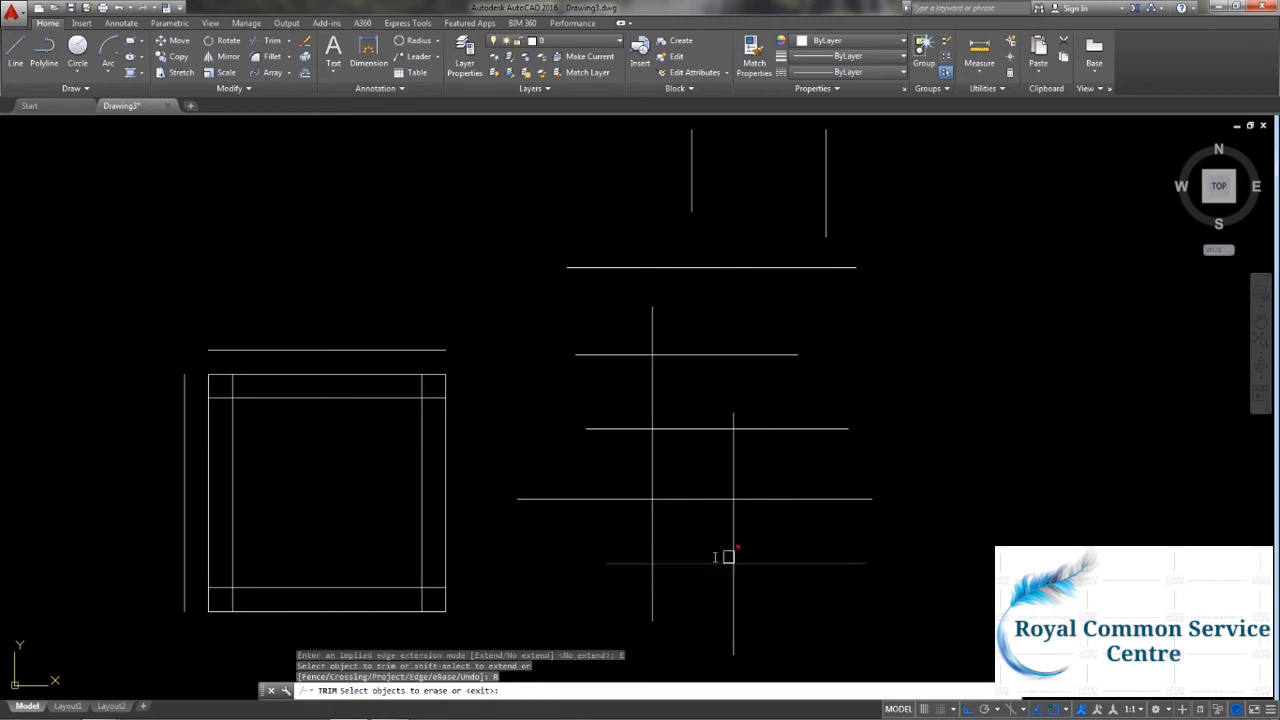
click(865, 564)
key(Return)
key(Return)
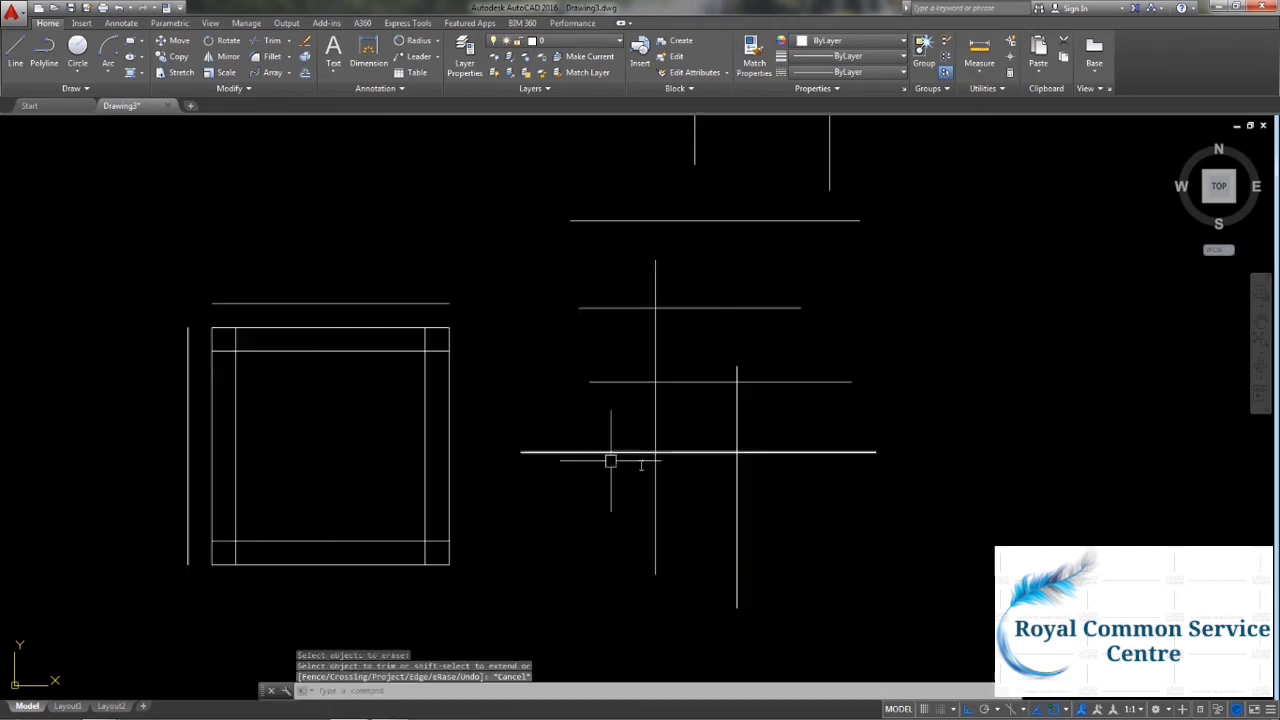
middle_drag(597, 374, 600, 435)
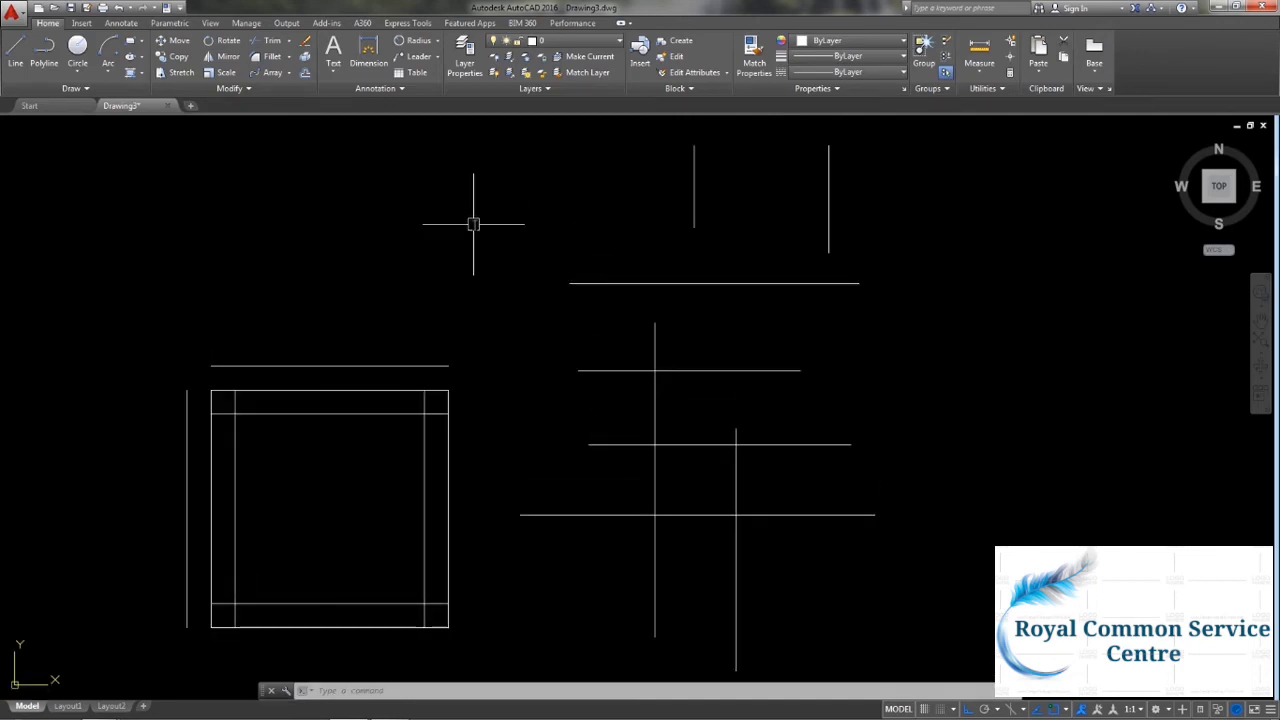
click(288, 40)
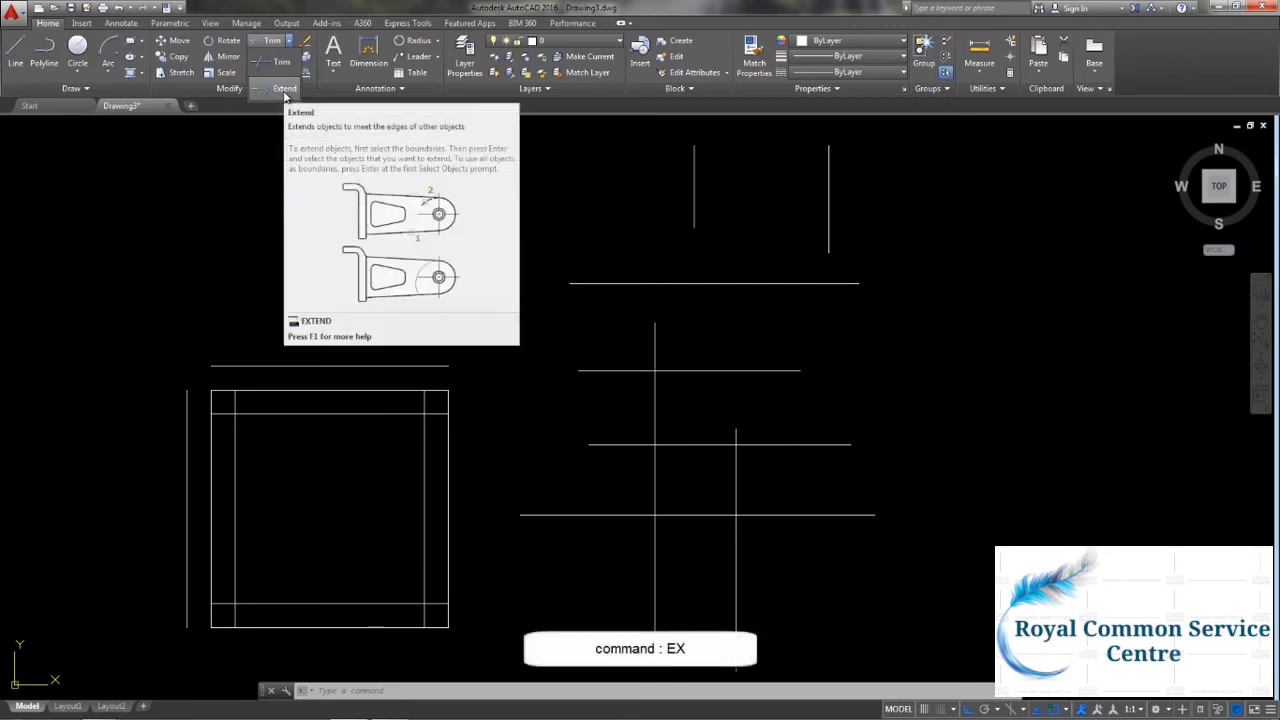
click(285, 90)
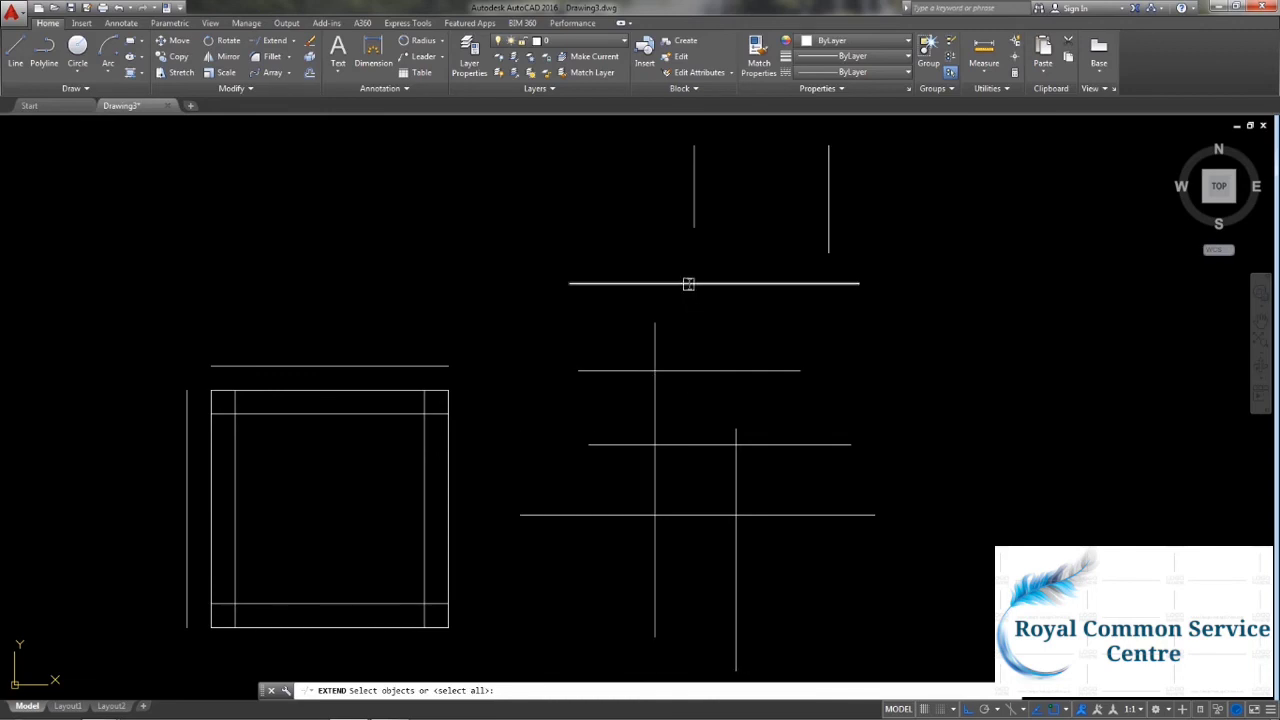
click(447, 480)
key(Return)
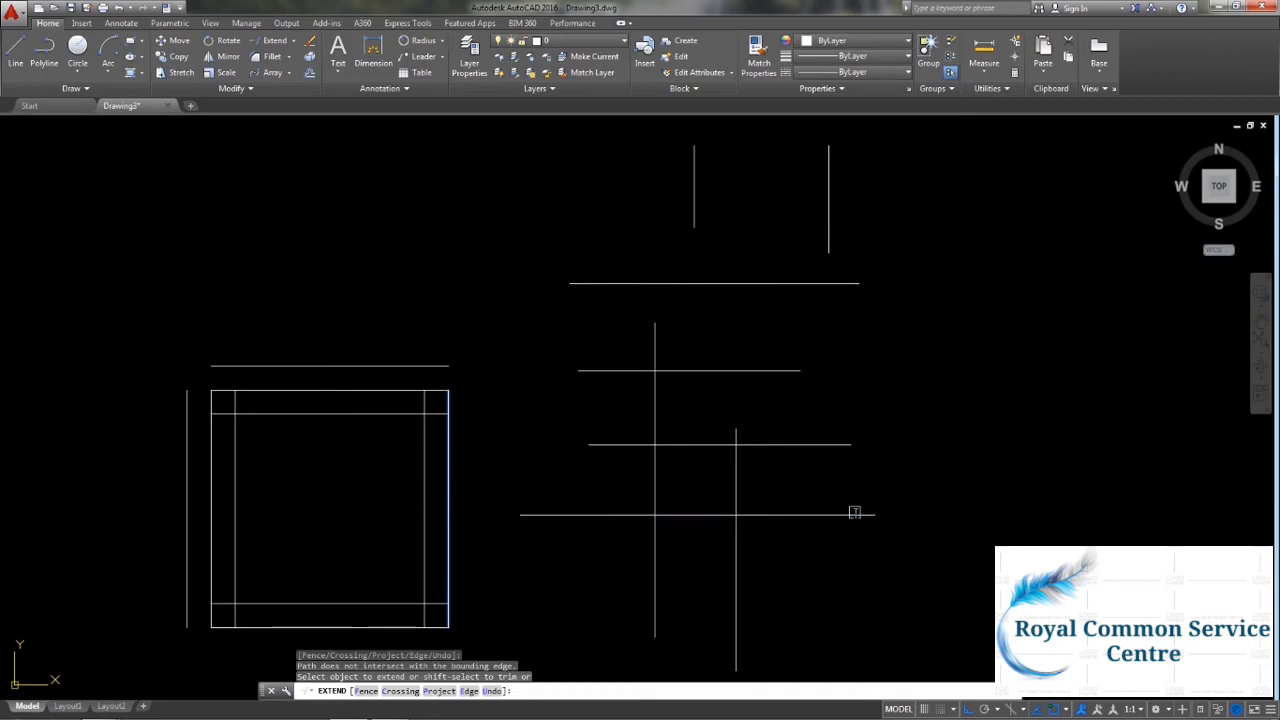
click(531, 515)
click(604, 446)
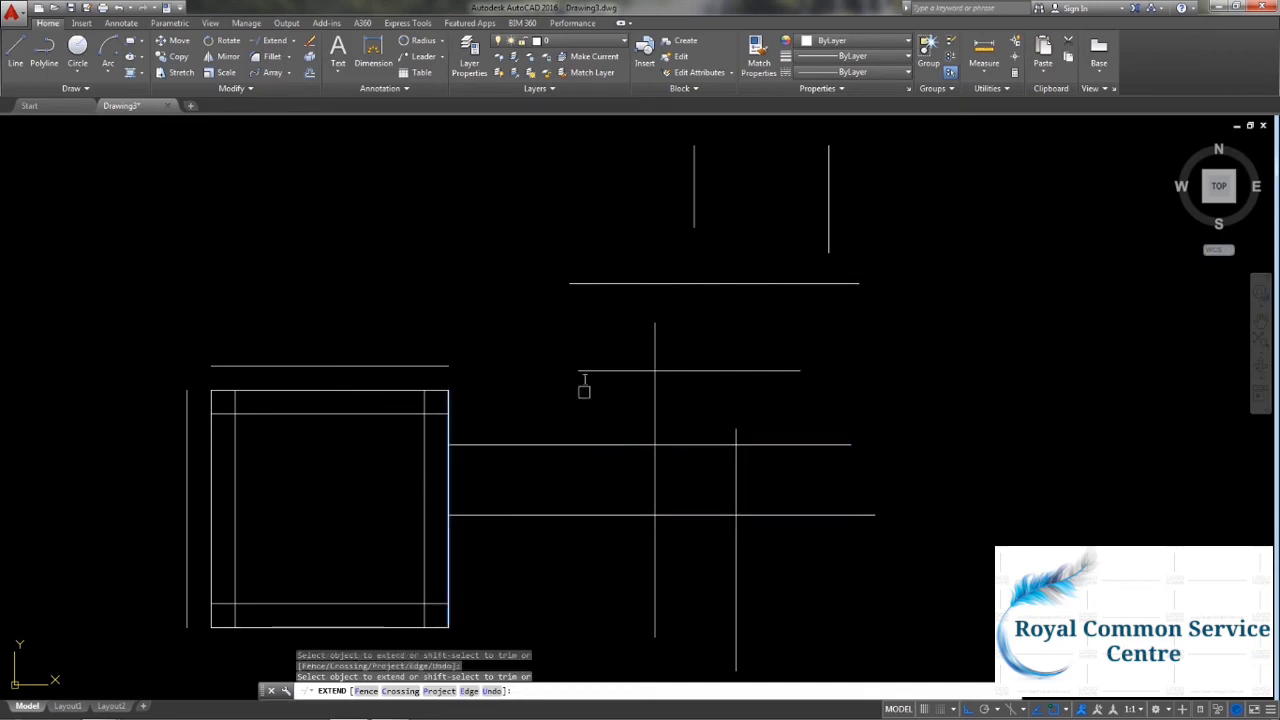
click(594, 370)
click(592, 283)
click(592, 280)
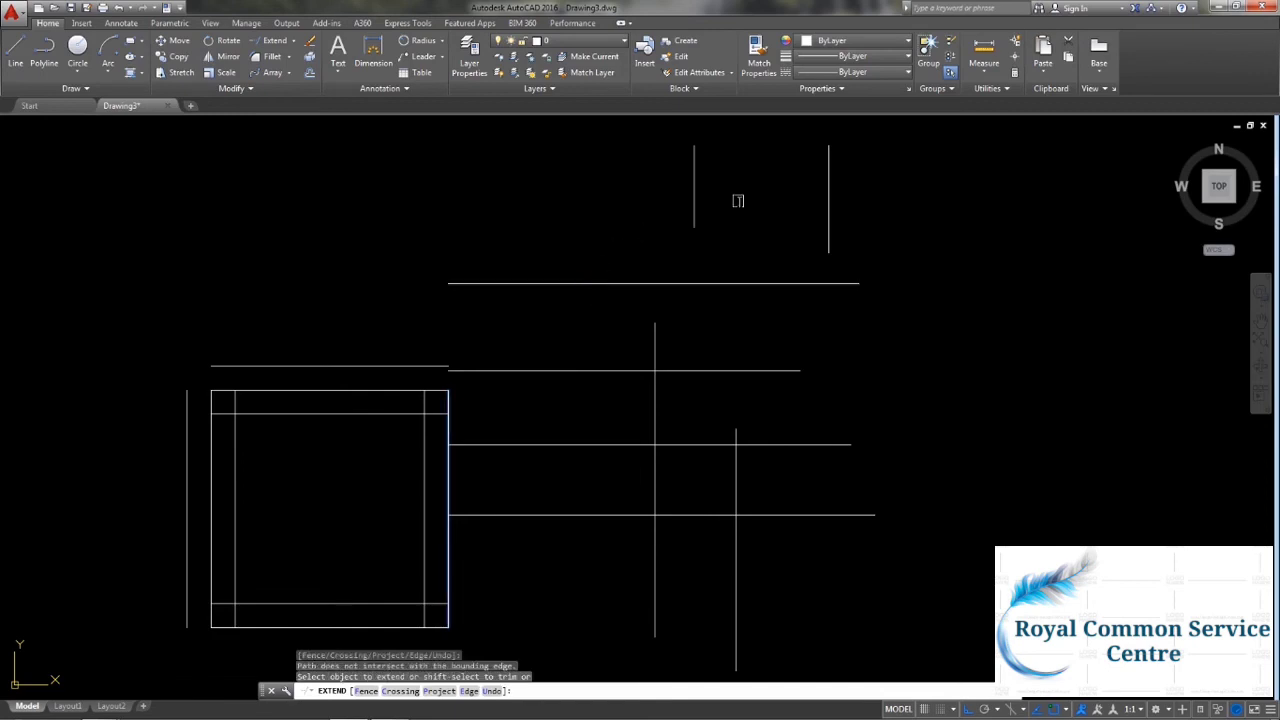
text(u)
key(Return)
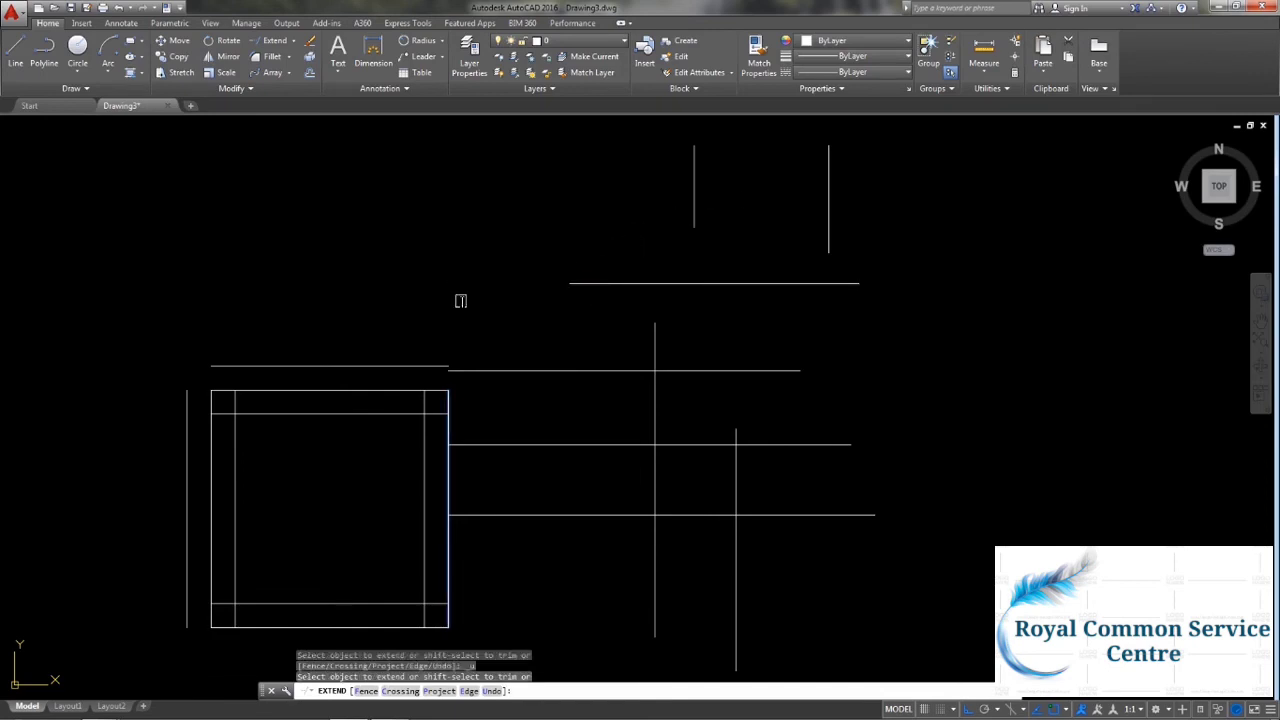
text(u)
key(Return)
text(u)
key(Return)
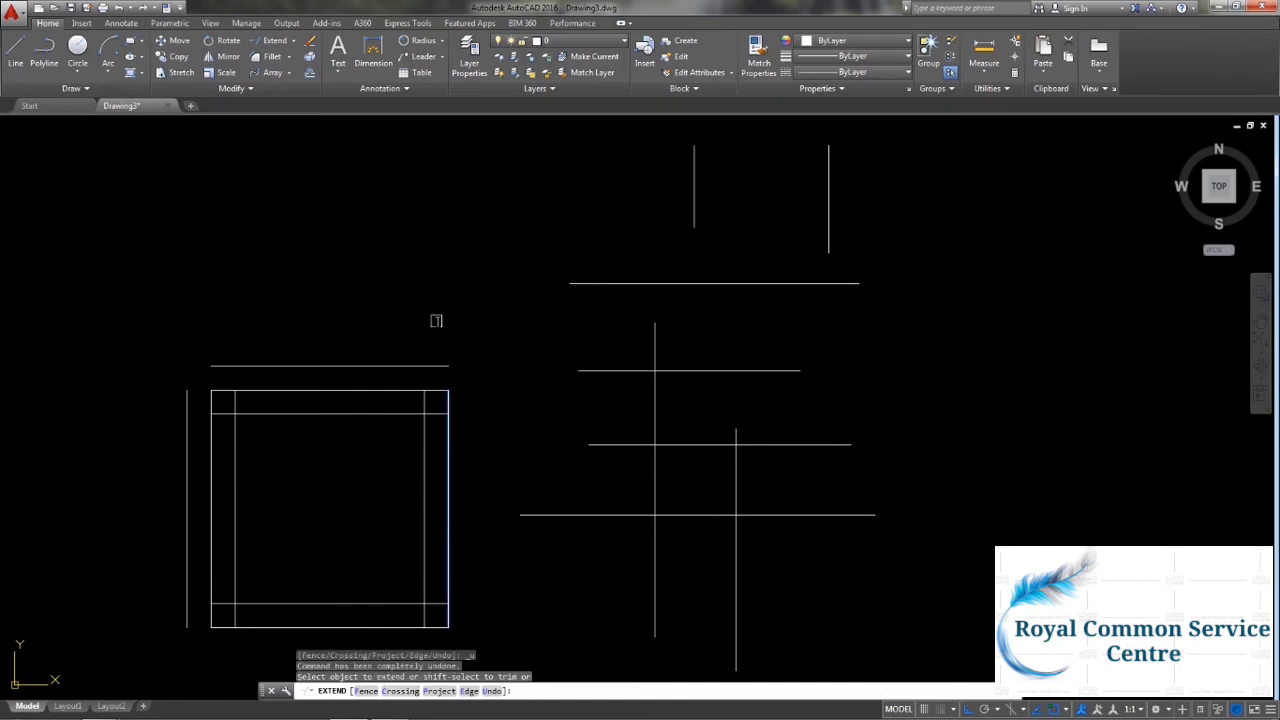
click(278, 44)
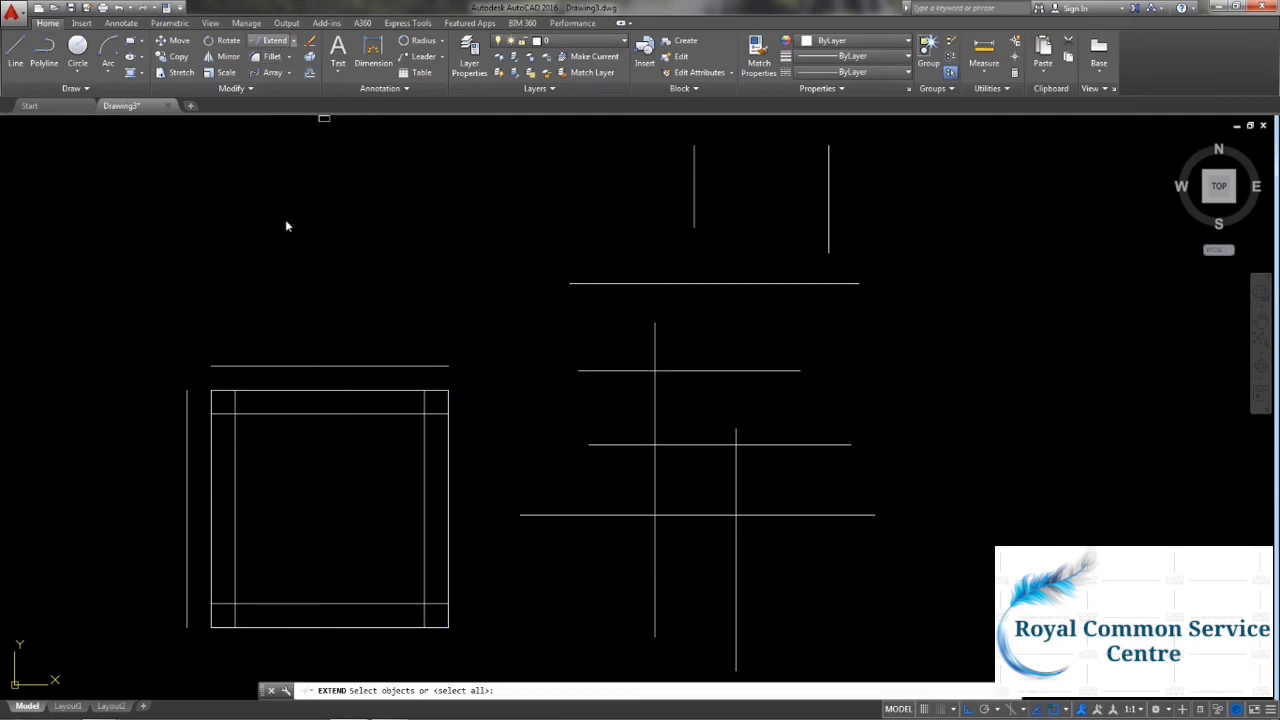
click(186, 486)
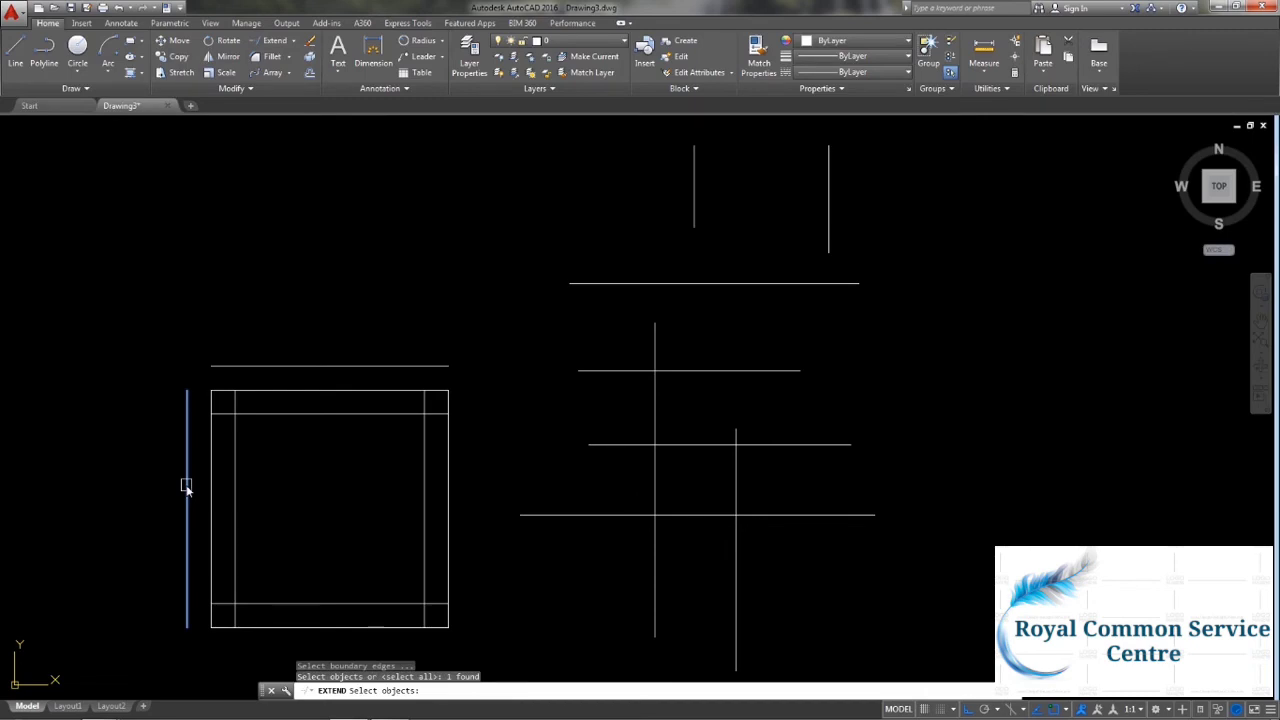
key(Return)
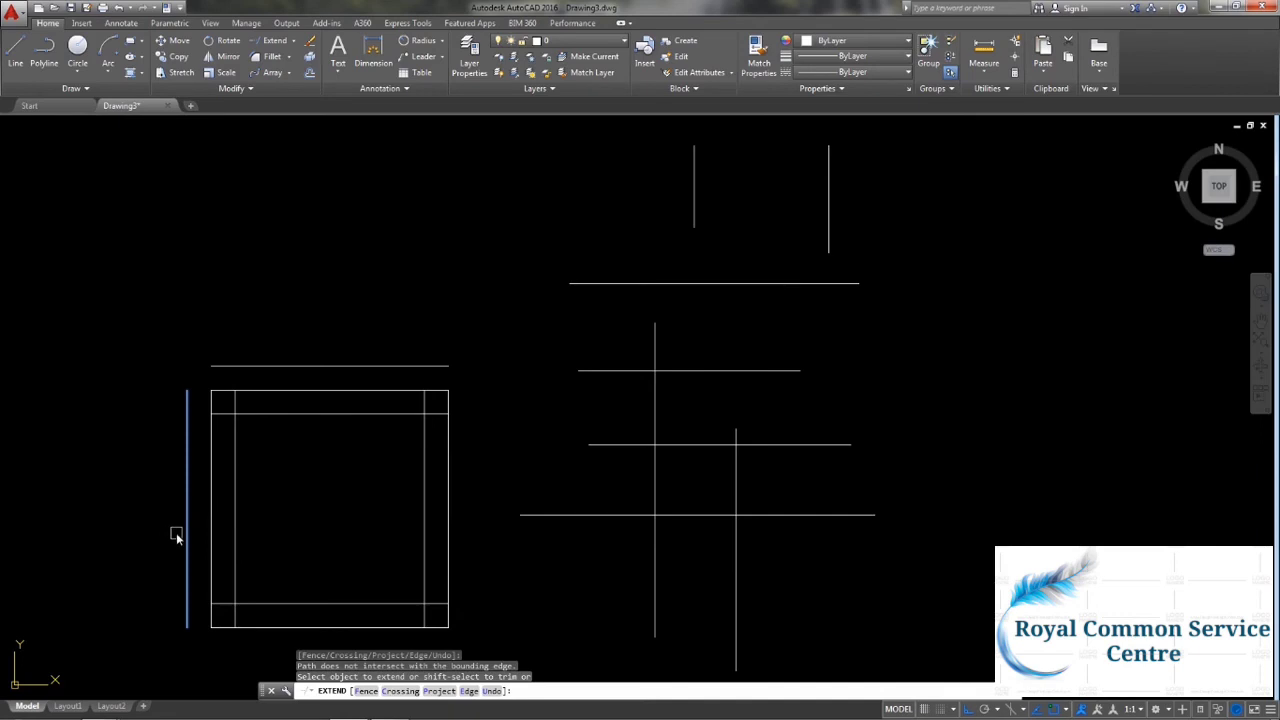
click(535, 515)
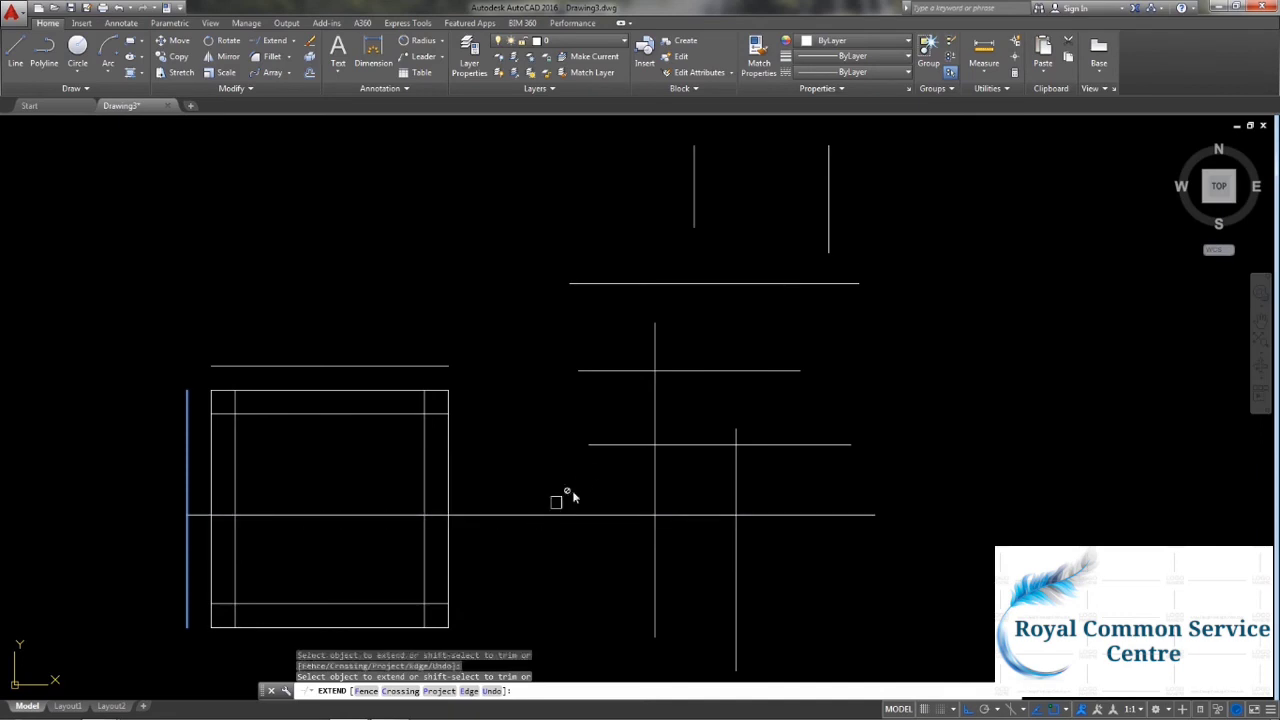
click(594, 444)
click(597, 370)
click(591, 284)
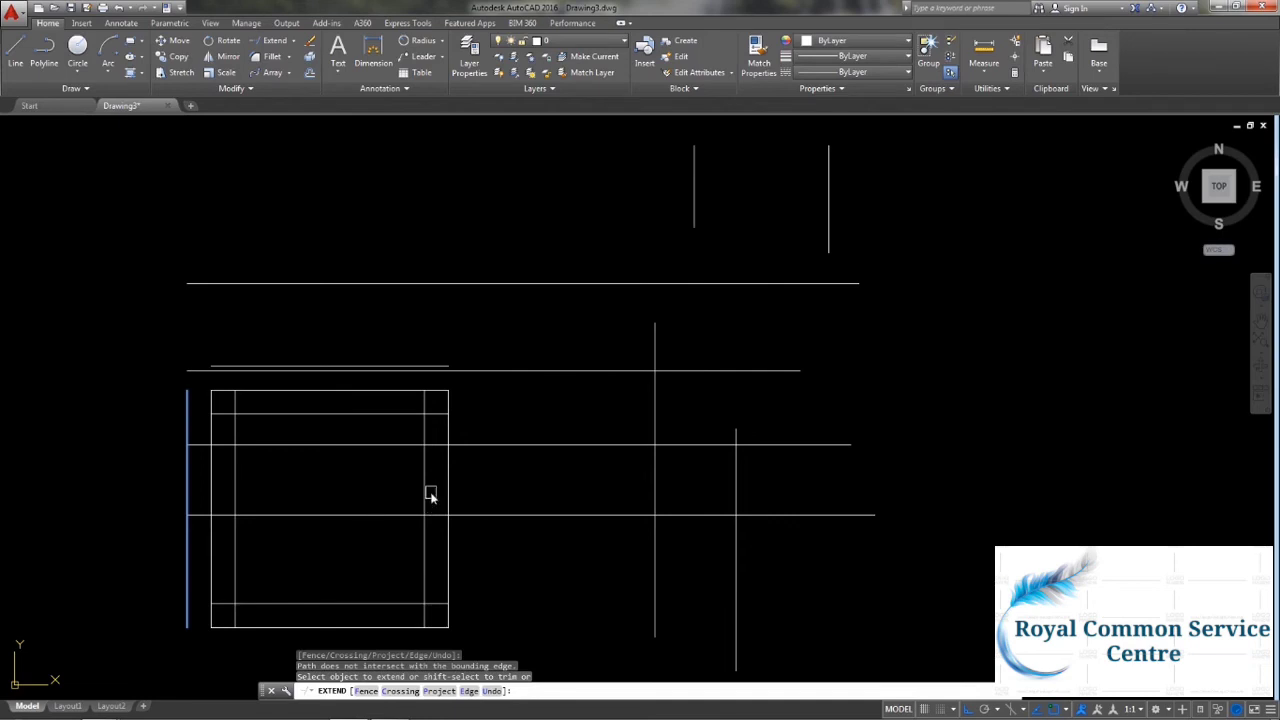
key(ctrl+z)
key(ctrl+z)
key(ctrl+z)
key(ctrl+z)
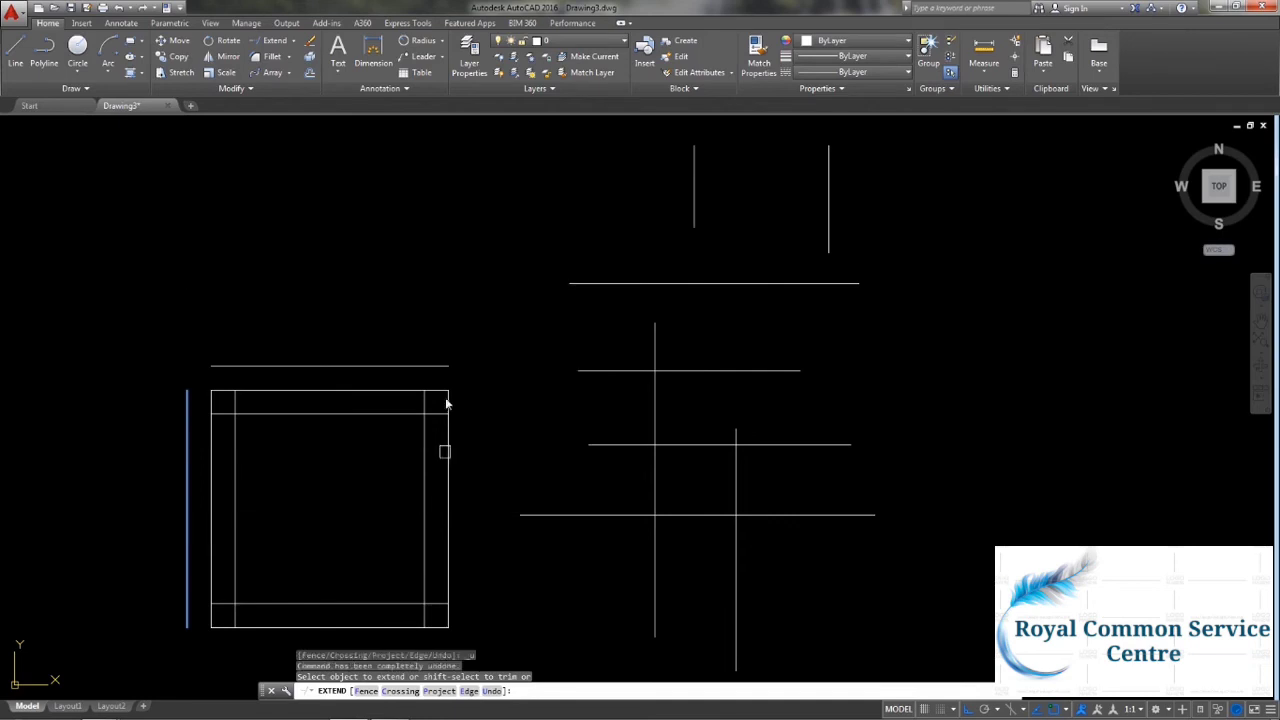
key(Escape)
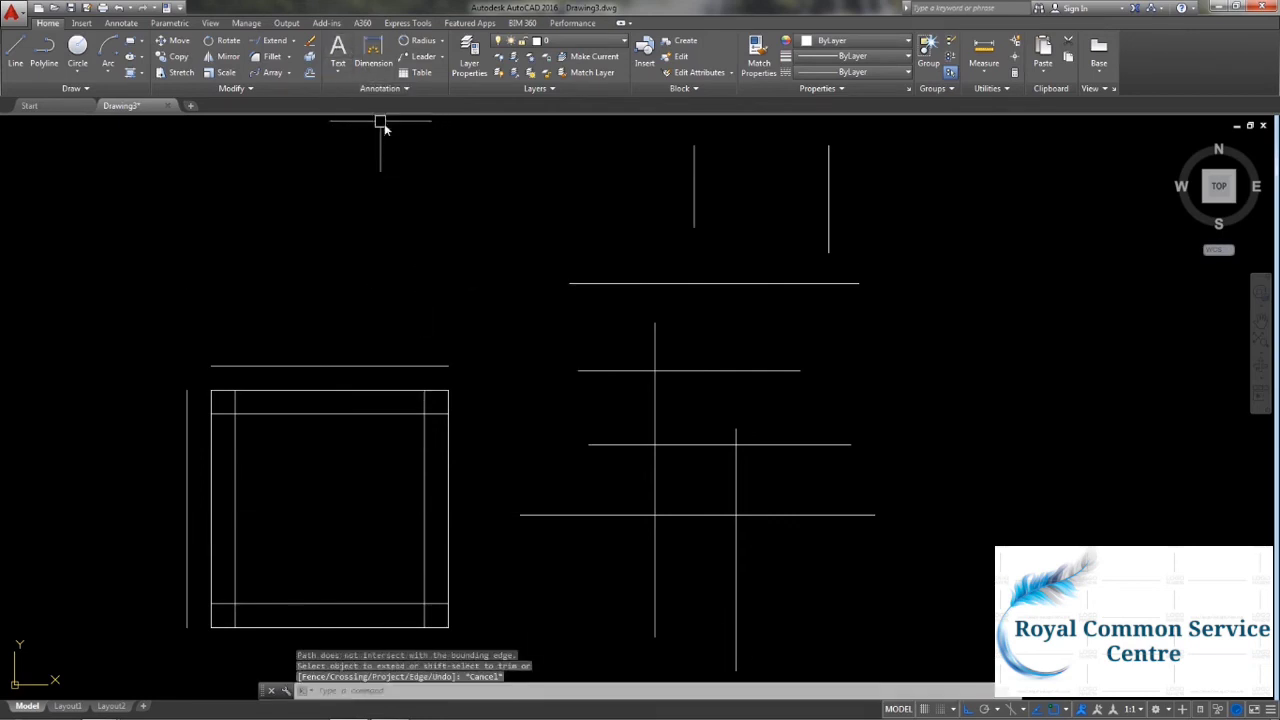
text(ex)
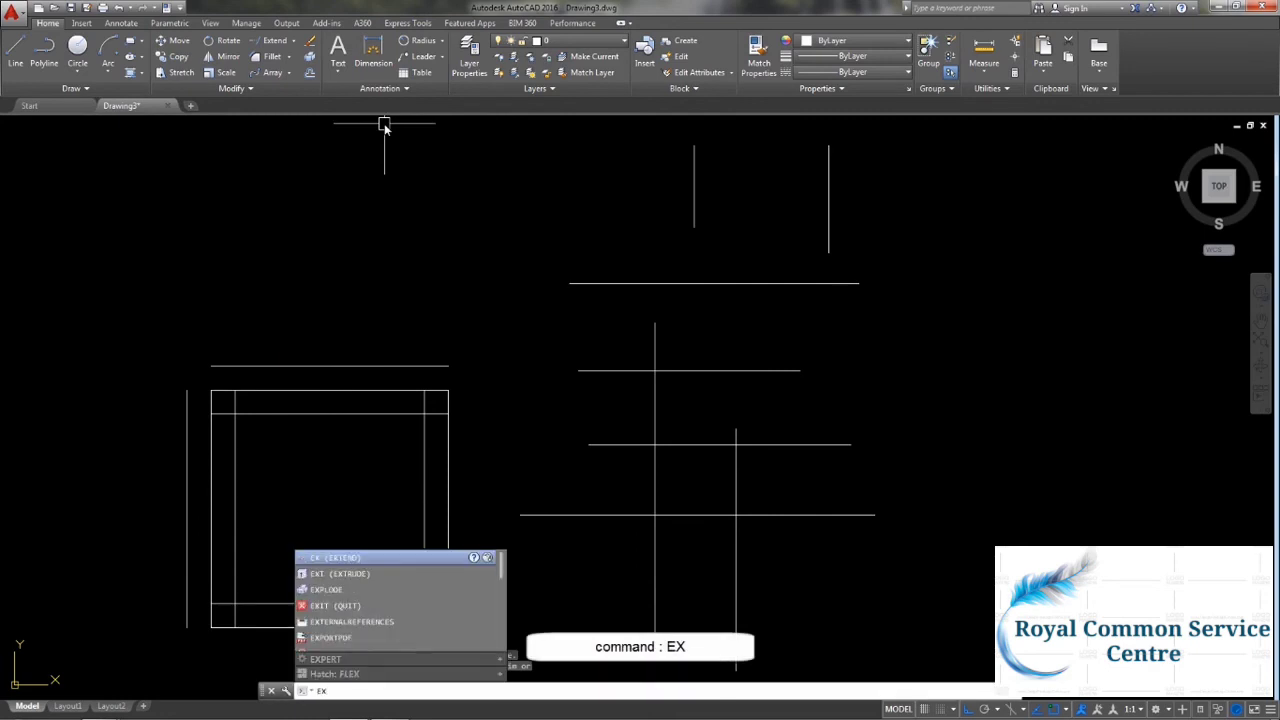
Extend the long lower horizontal line leftward across the square, using all lines as boundaries.
key(Return)
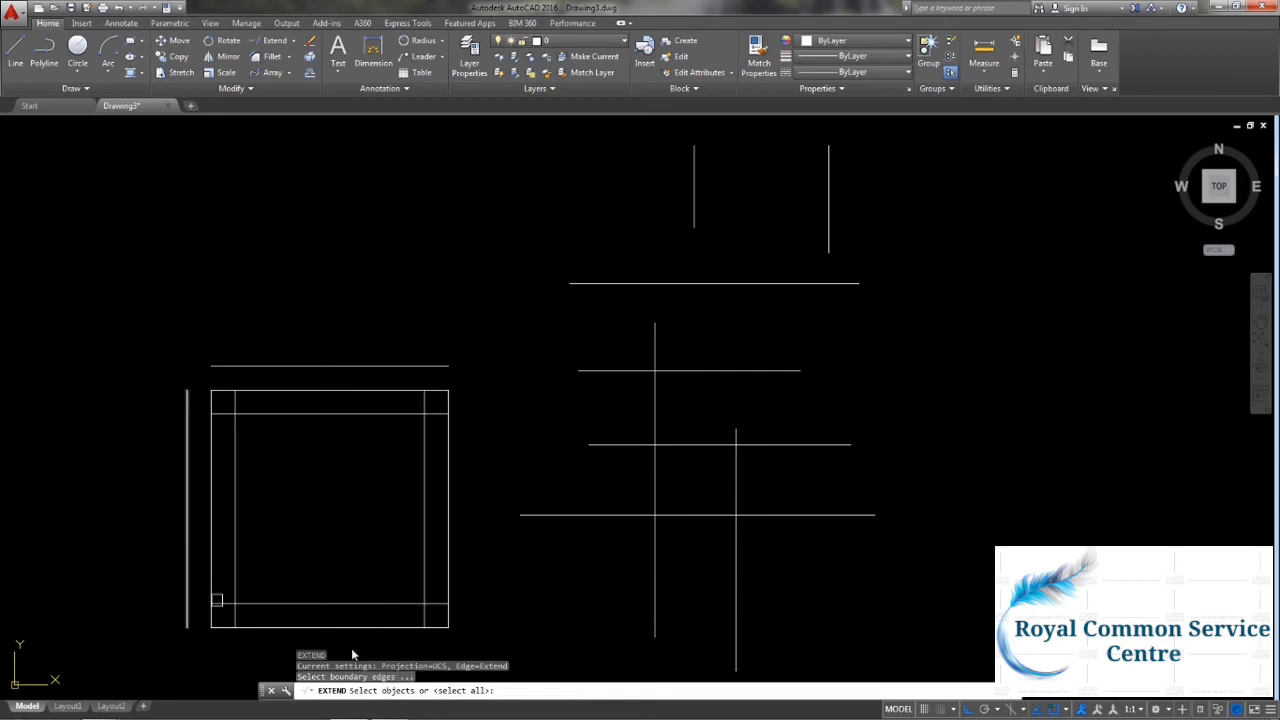
key(Return)
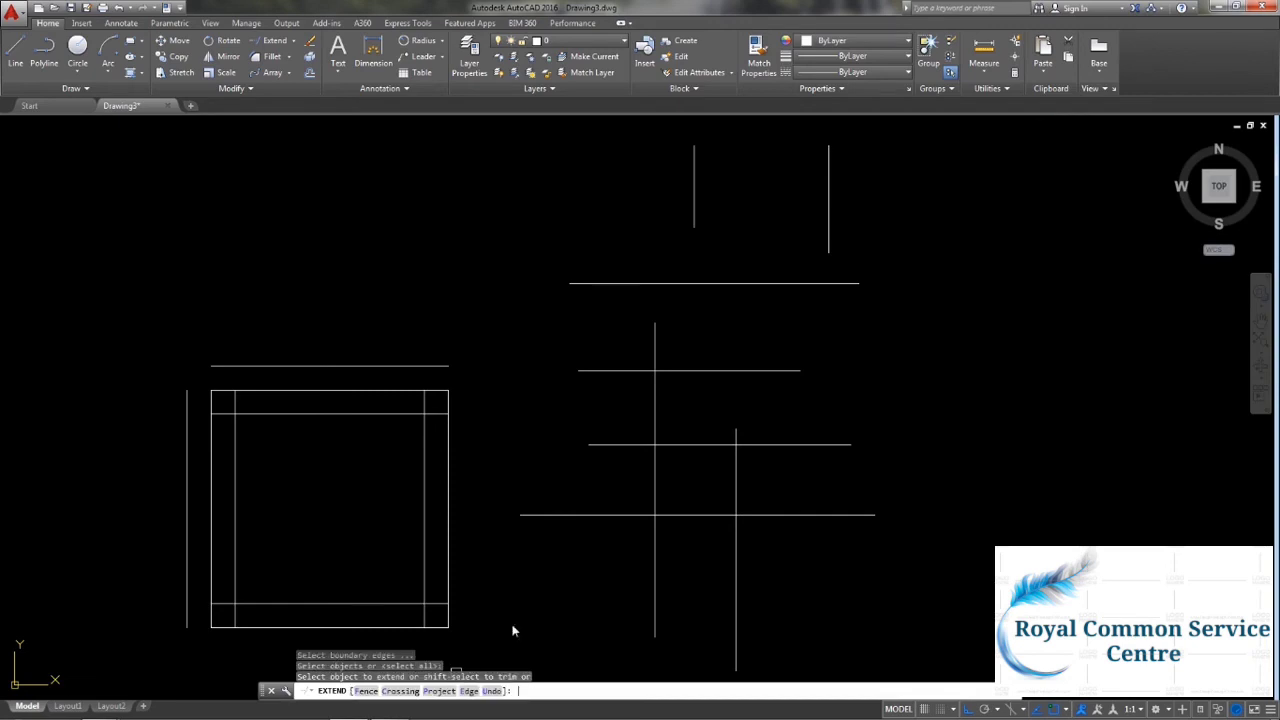
click(529, 516)
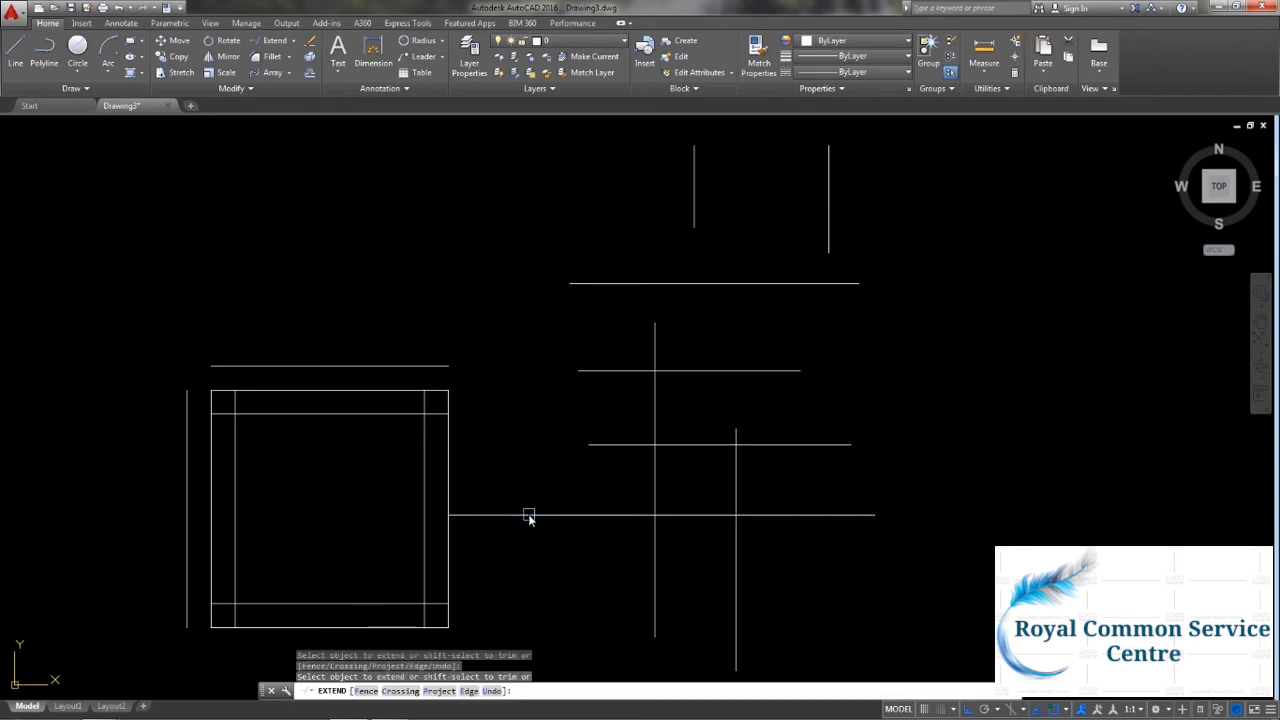
click(460, 515)
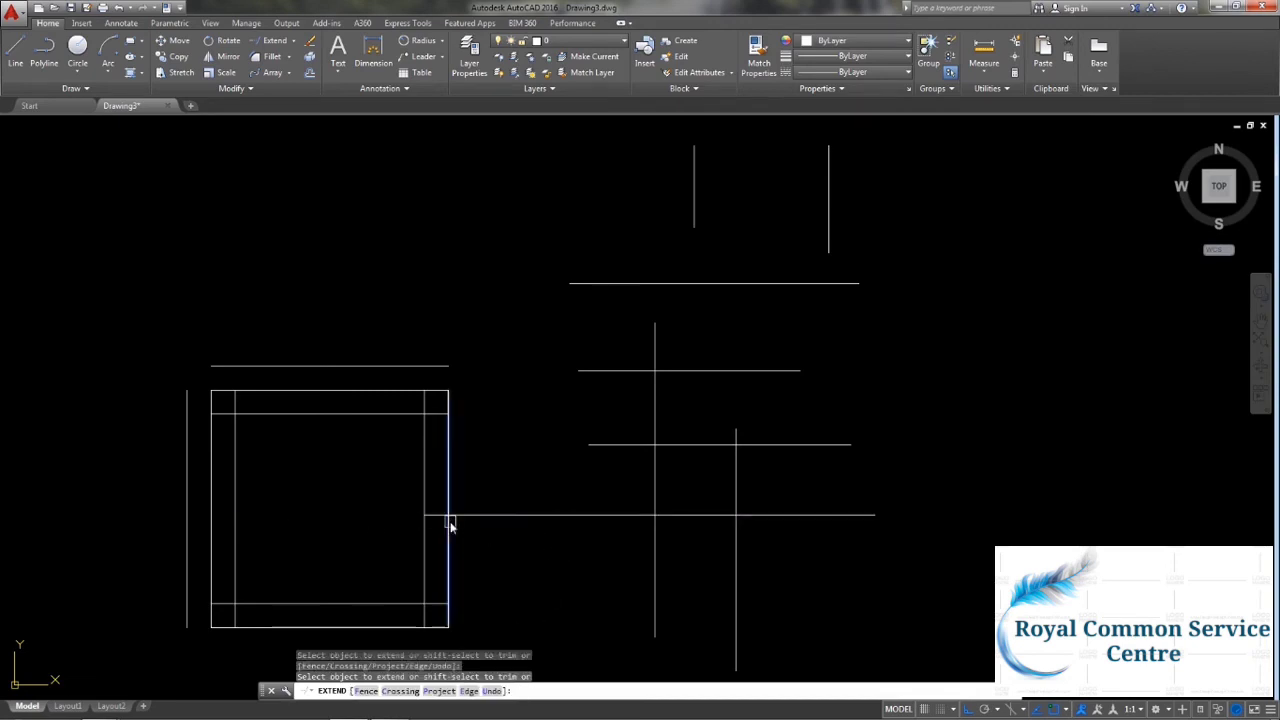
click(431, 515)
click(261, 516)
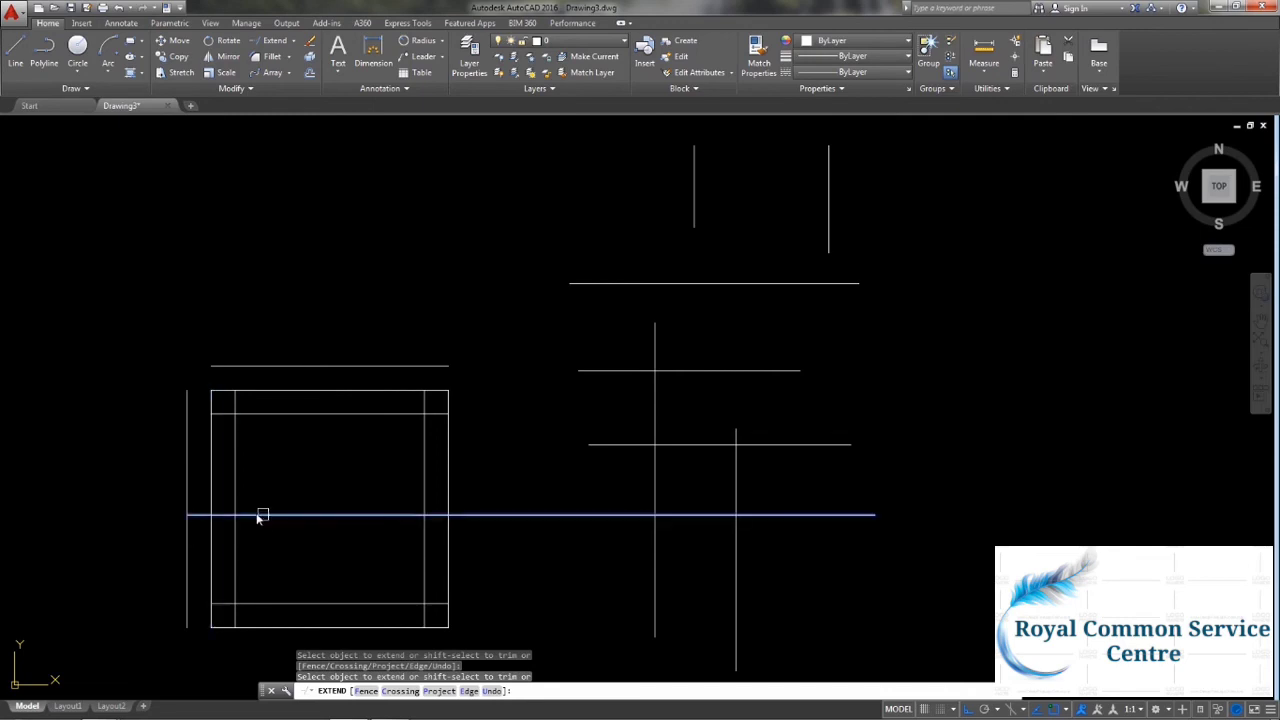
click(228, 515)
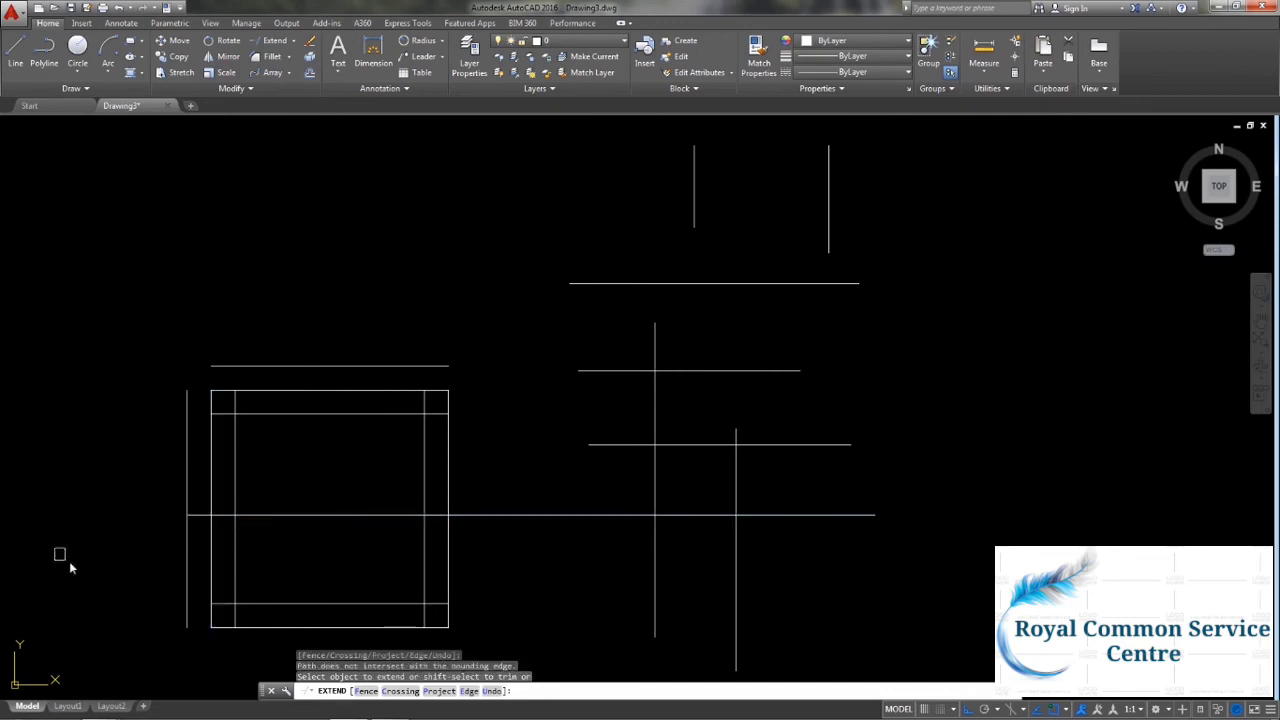
middle_drag(95, 478, 233, 408)
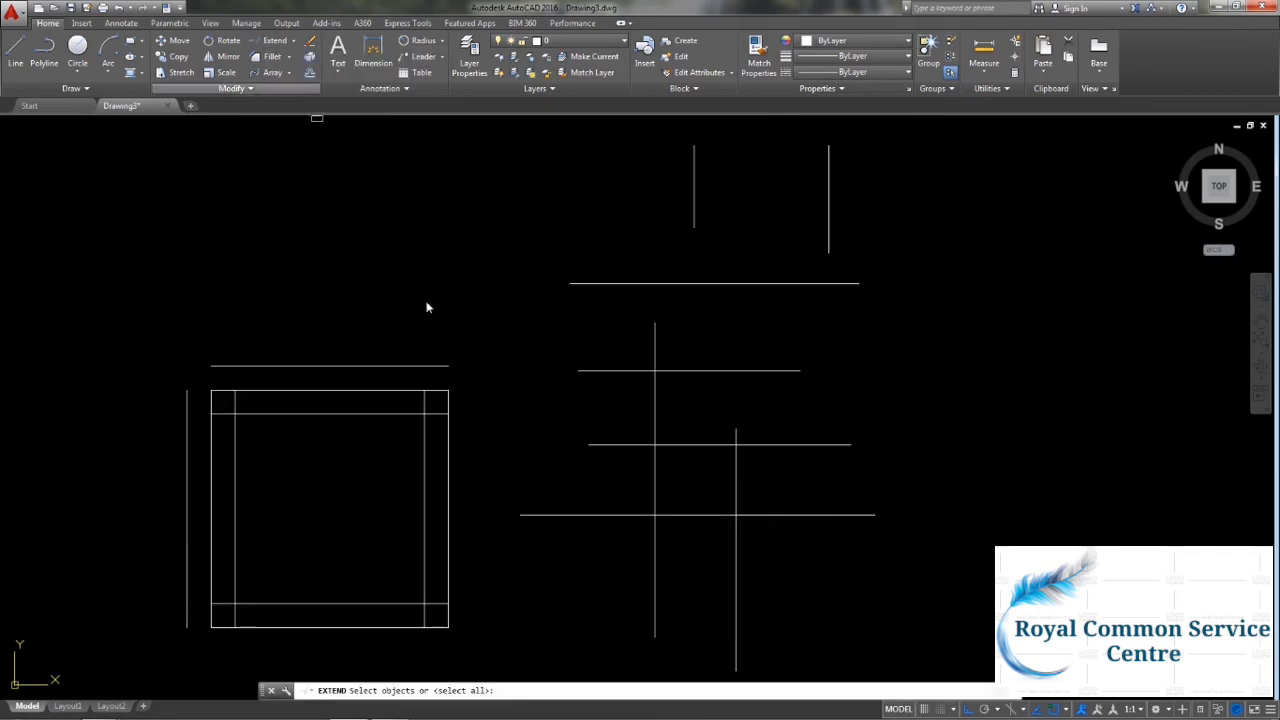
key(Return)
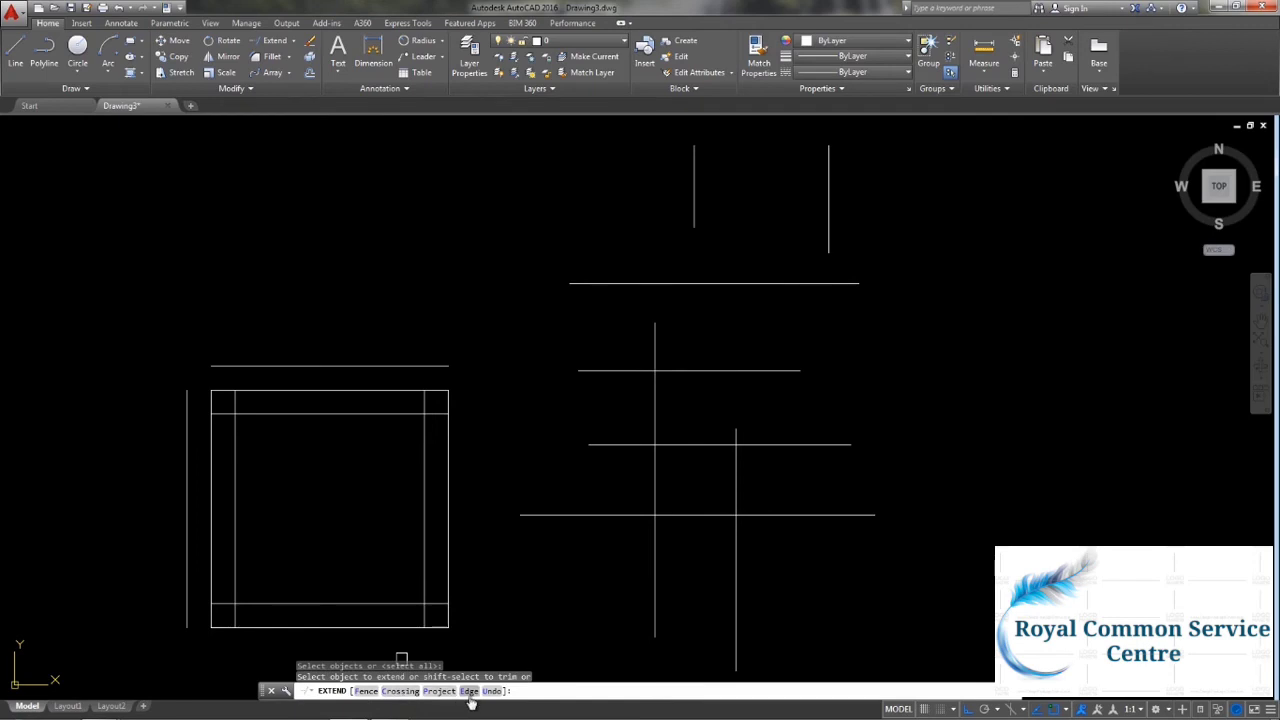
Set Extend's edge mode to Extend and lengthen the left vertical line upward.
click(469, 696)
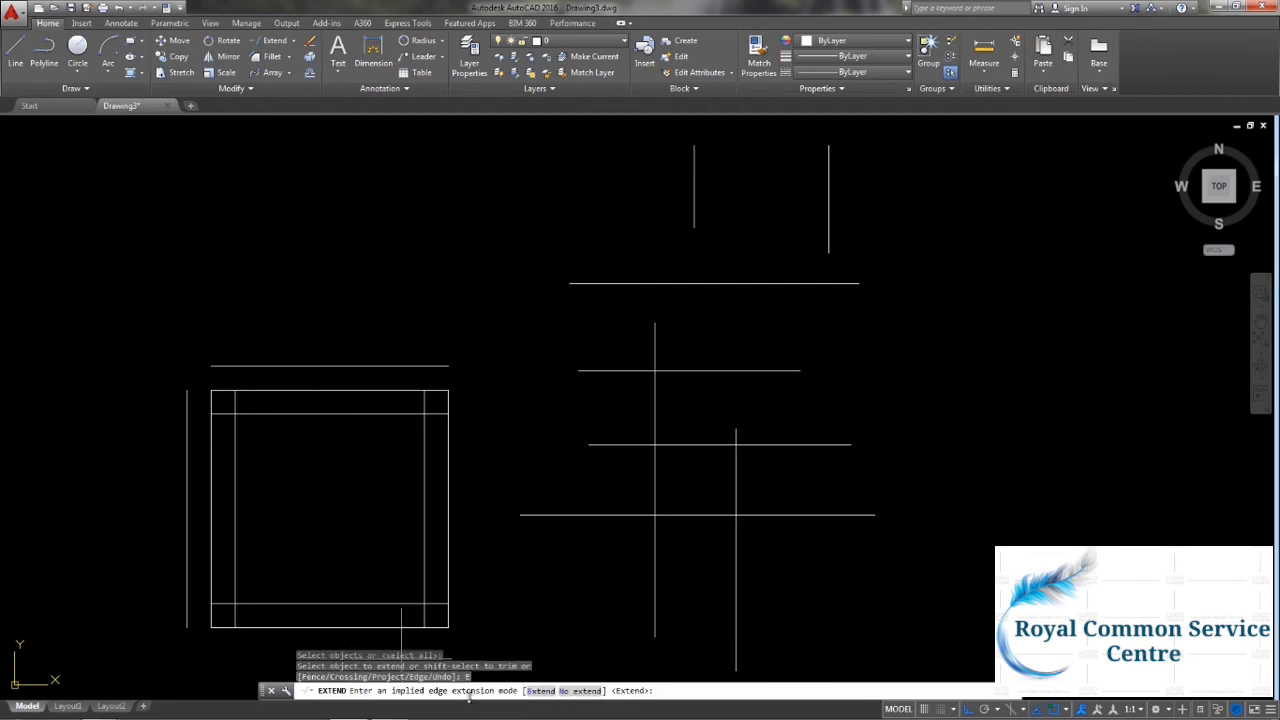
click(579, 691)
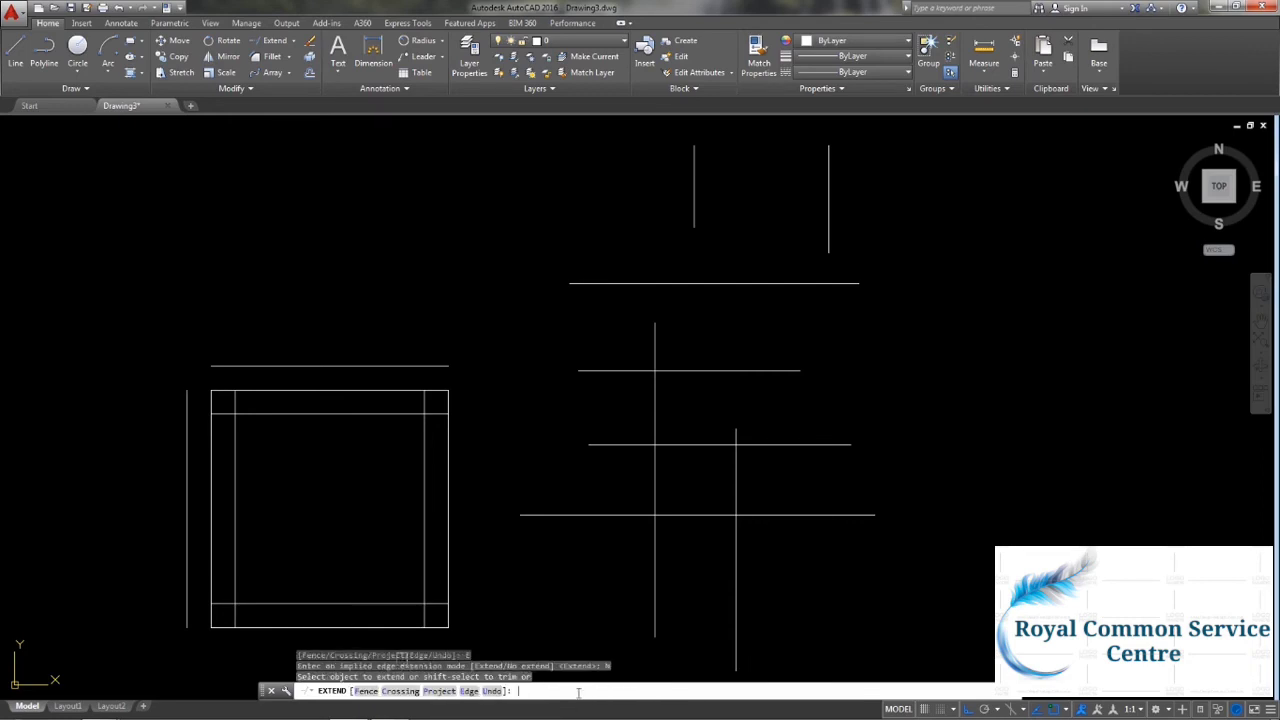
click(193, 508)
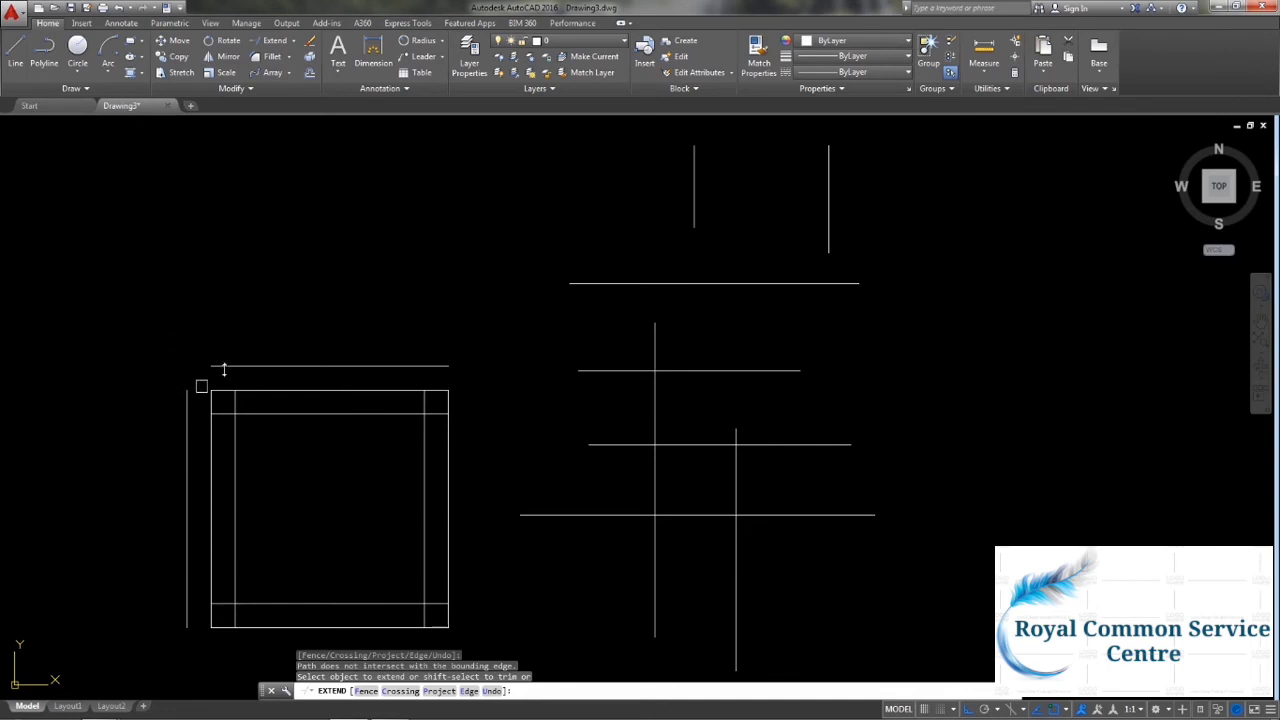
click(465, 692)
click(547, 692)
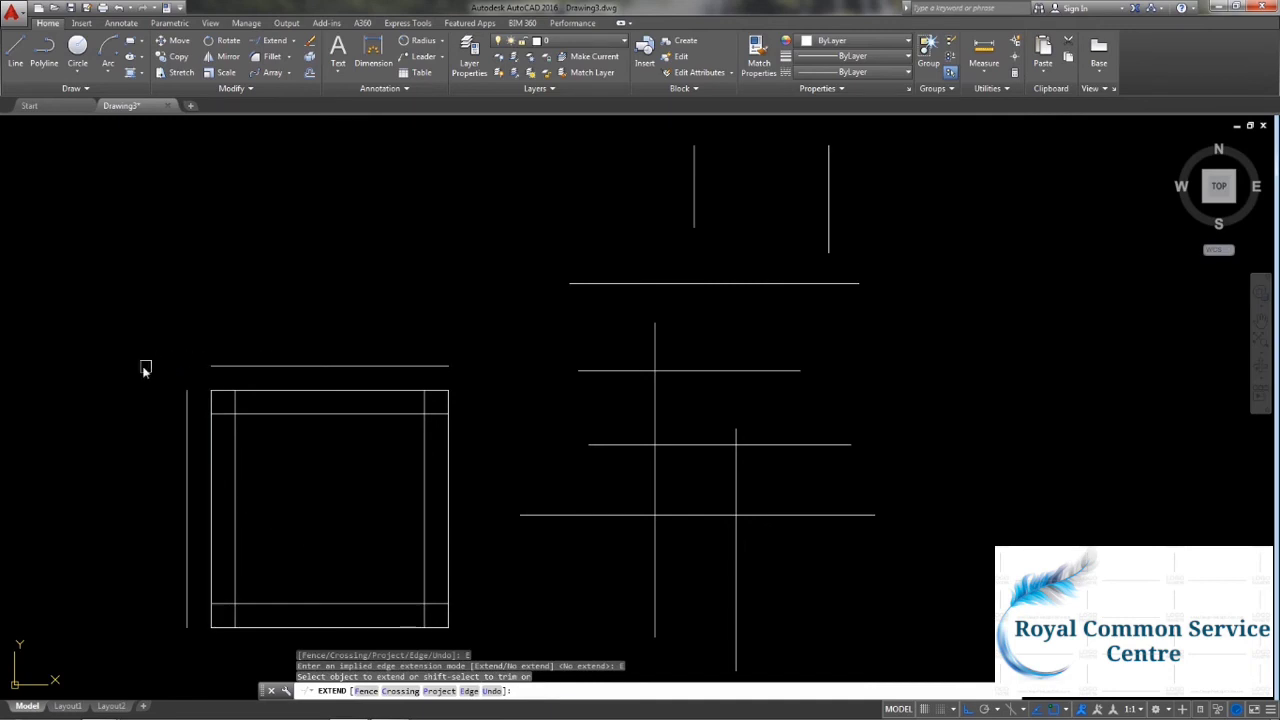
click(185, 403)
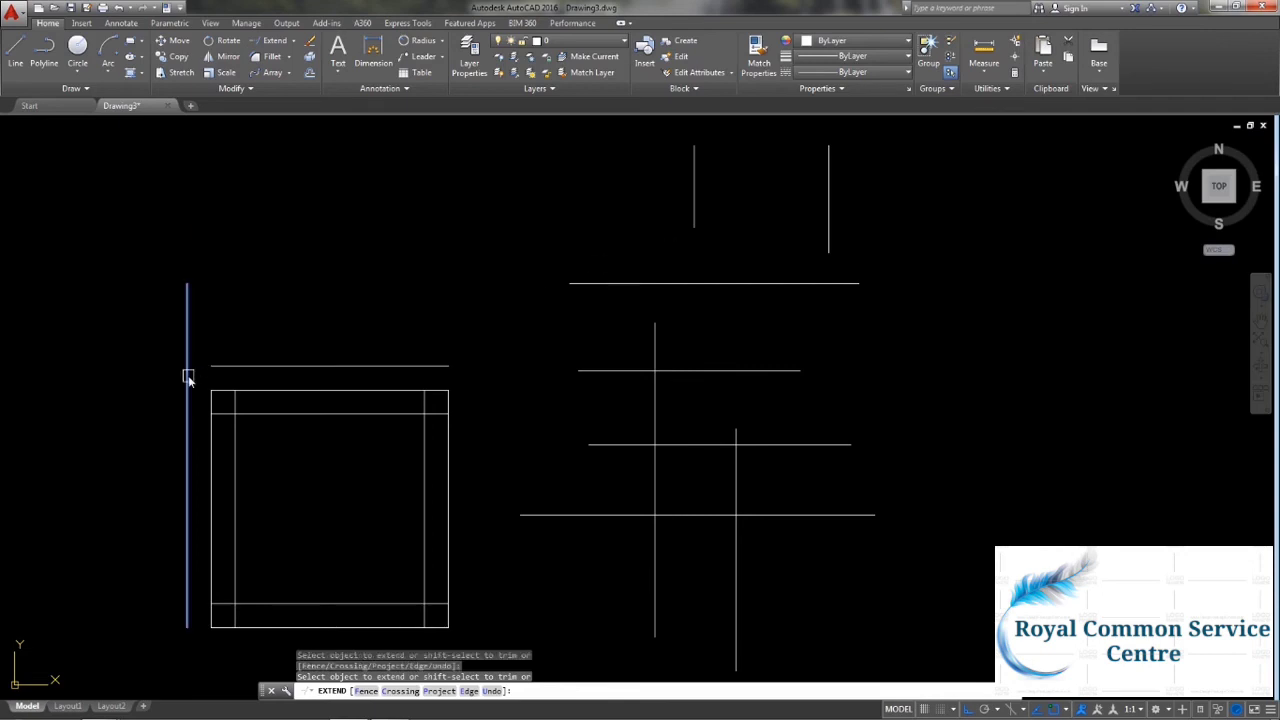
click(187, 377)
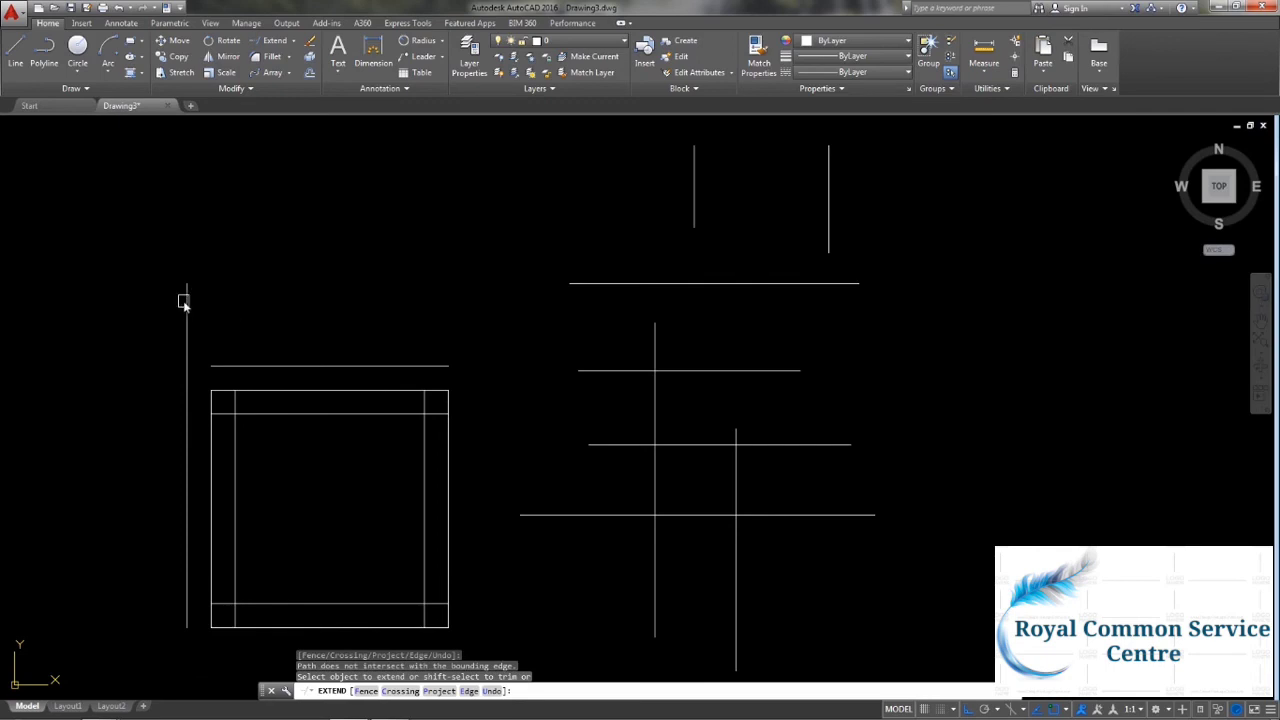
Extend the top horizontal line left to the lone vertical line and end Extend.
click(604, 284)
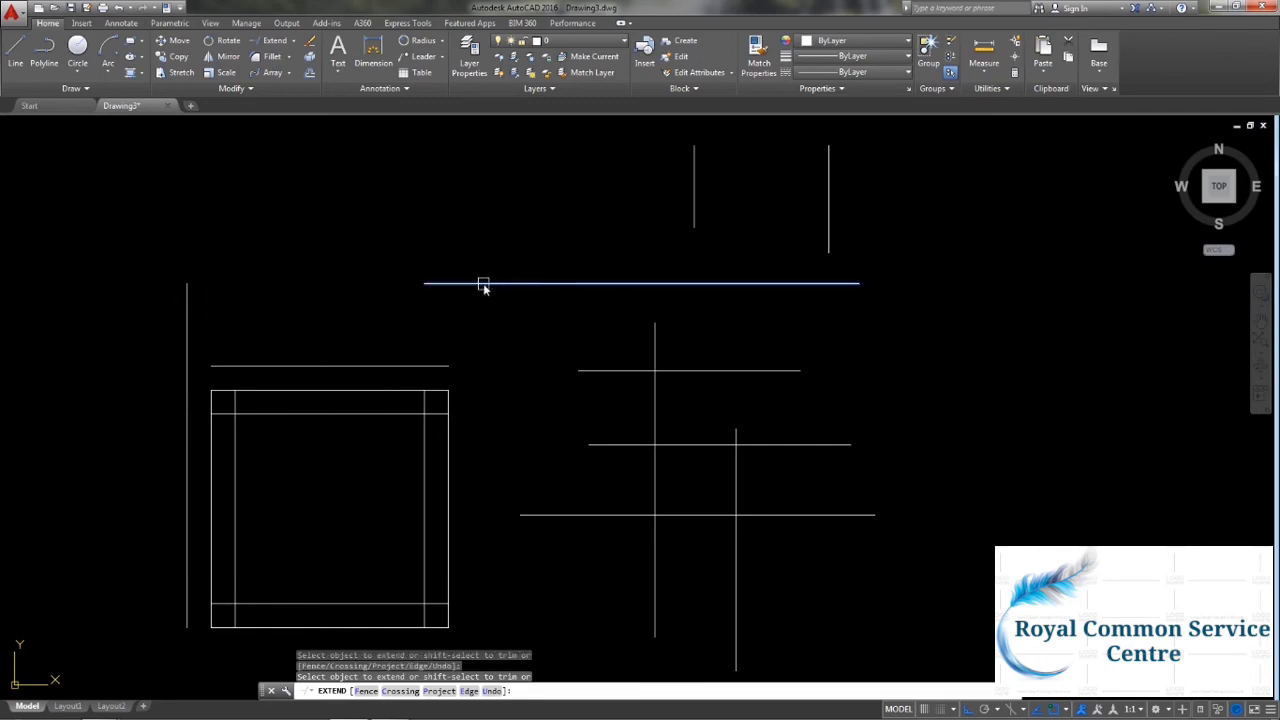
click(314, 284)
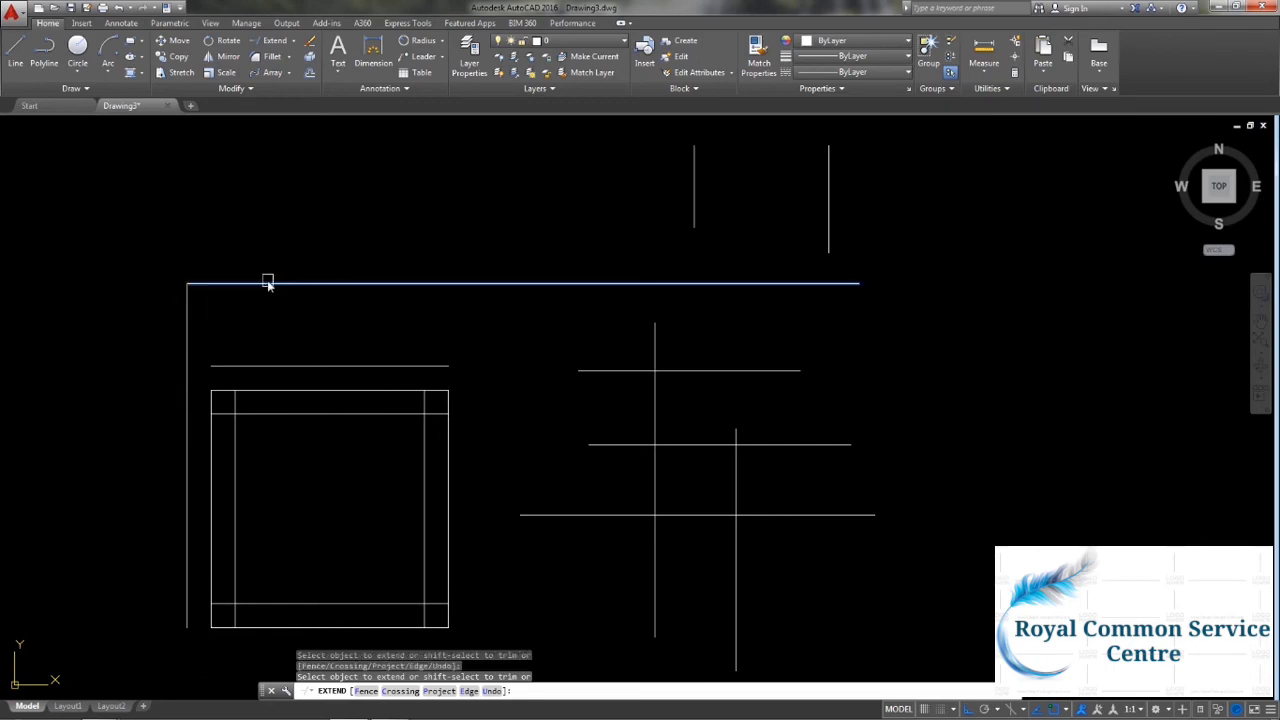
key(Escape)
mouse_move(657, 490)
middle_down()
mouse_move(749, 480)
mouse_move(654, 440)
middle_up()
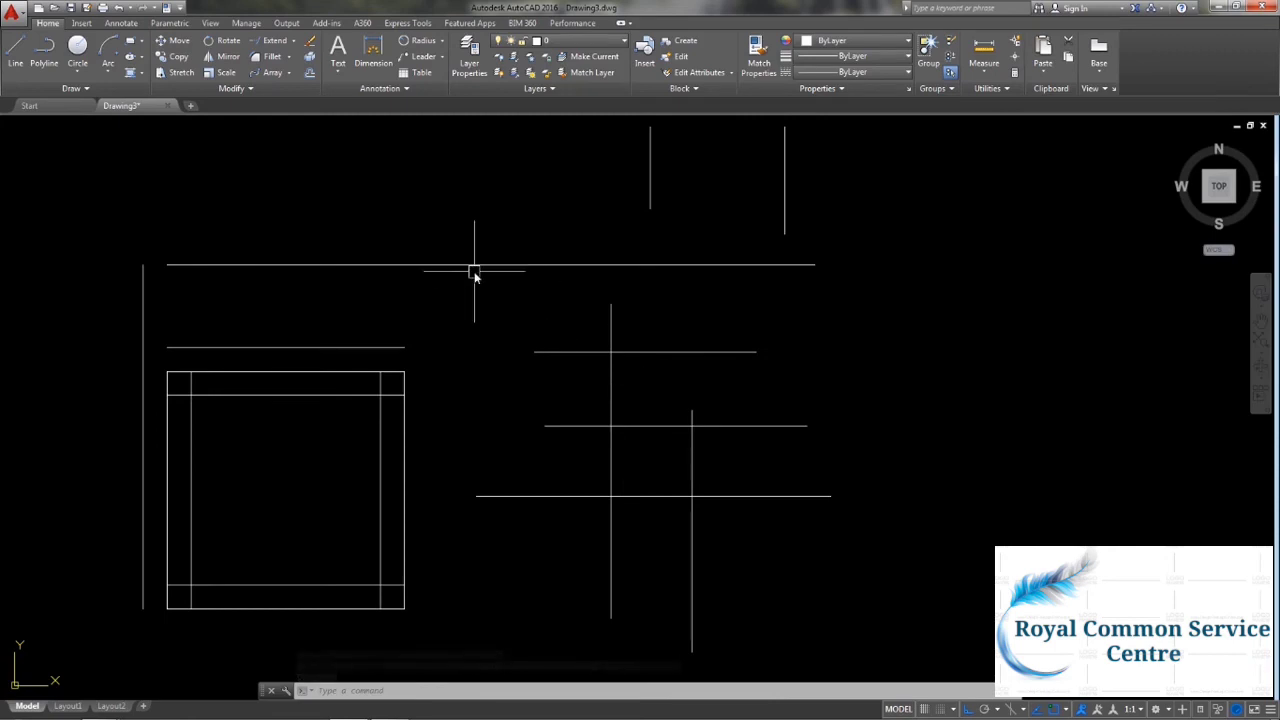
Start Trim via TR with every line as a cutting edge, with the whole square in view.
click(293, 42)
click(272, 62)
scroll(254, 386, up, 4)
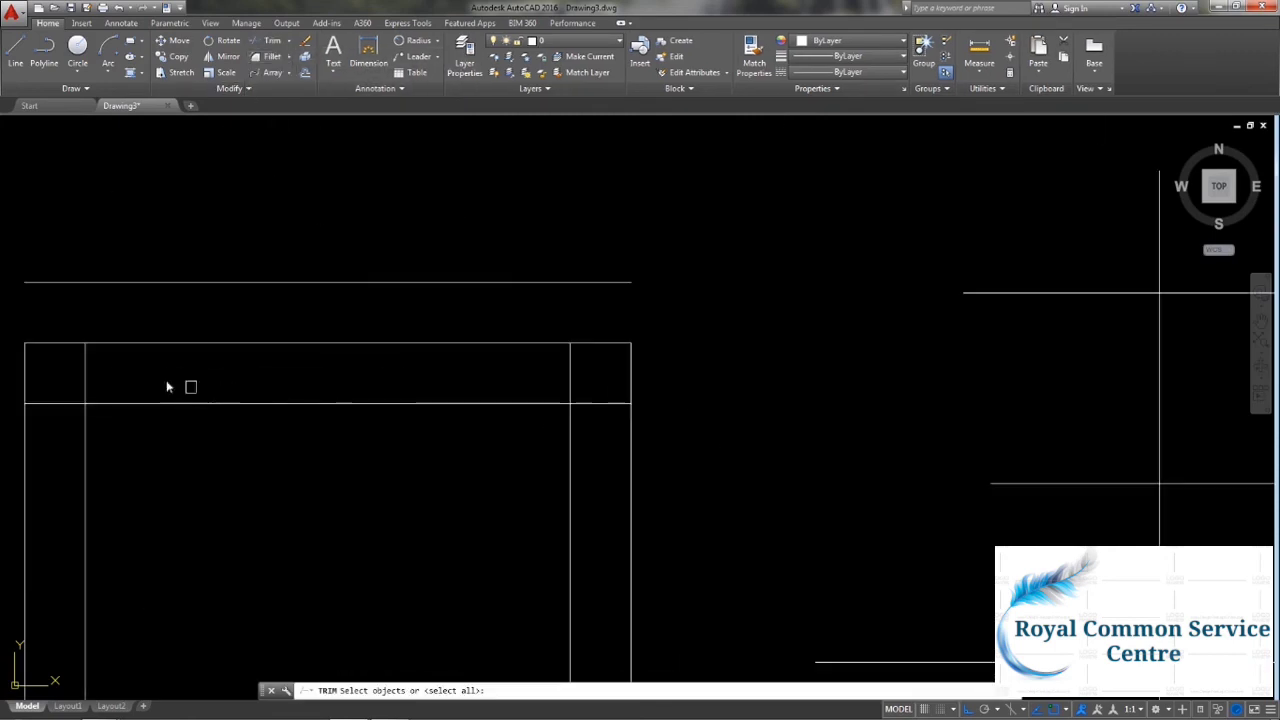
middle_drag(167, 387, 283, 357)
scroll(491, 283, down, 2)
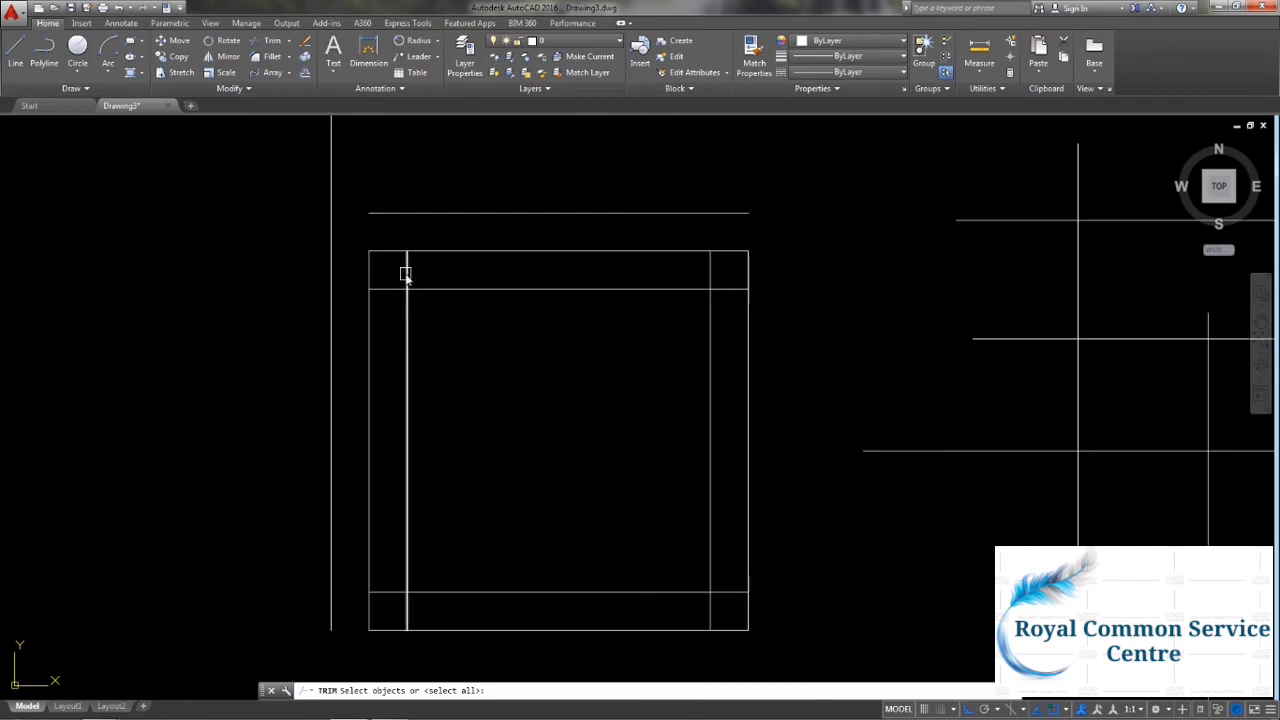
click(405, 275)
key(Escape)
text(tr)
key(Return)
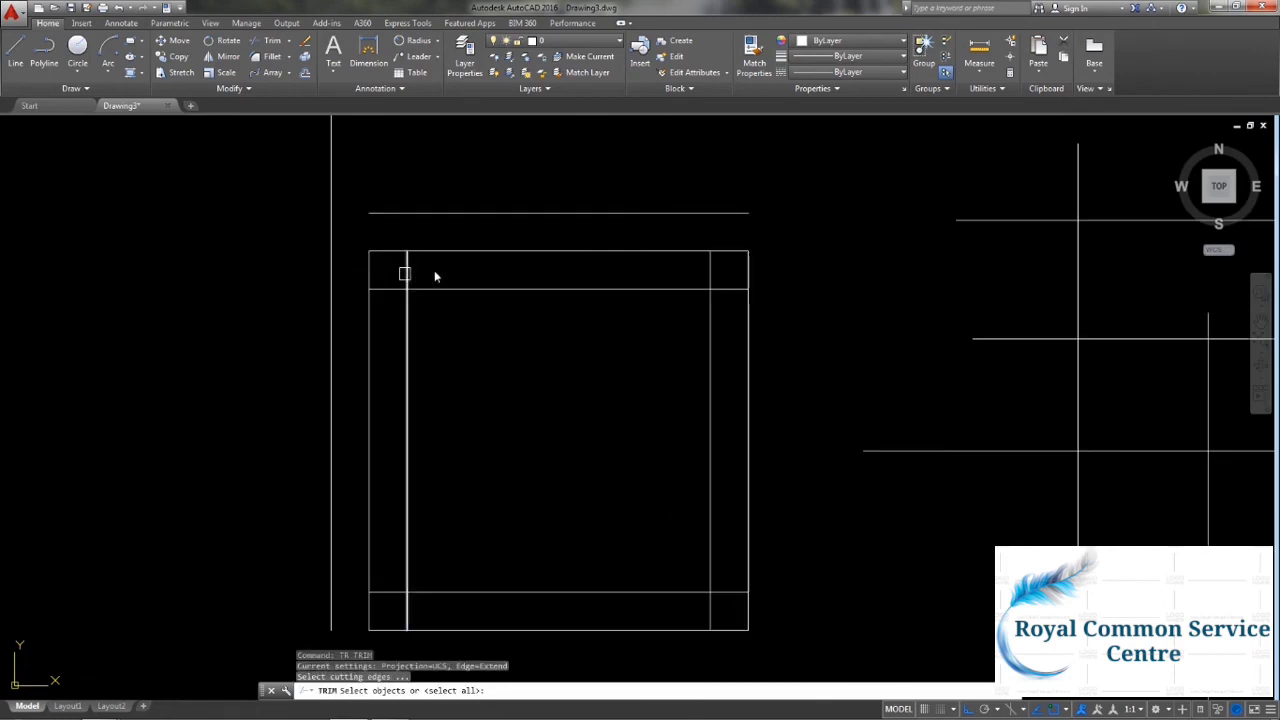
key(Return)
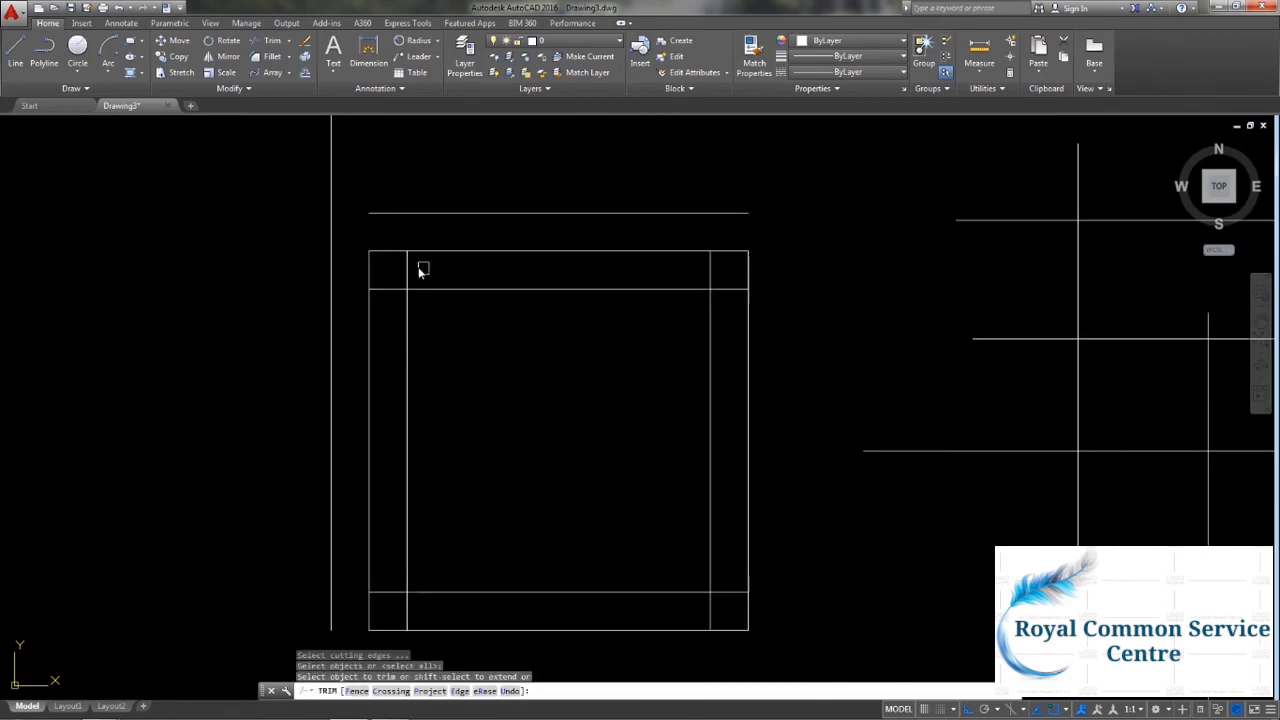
Trim the overhanging stubs at the square frame's top-left and top-right corners.
click(406, 266)
click(390, 289)
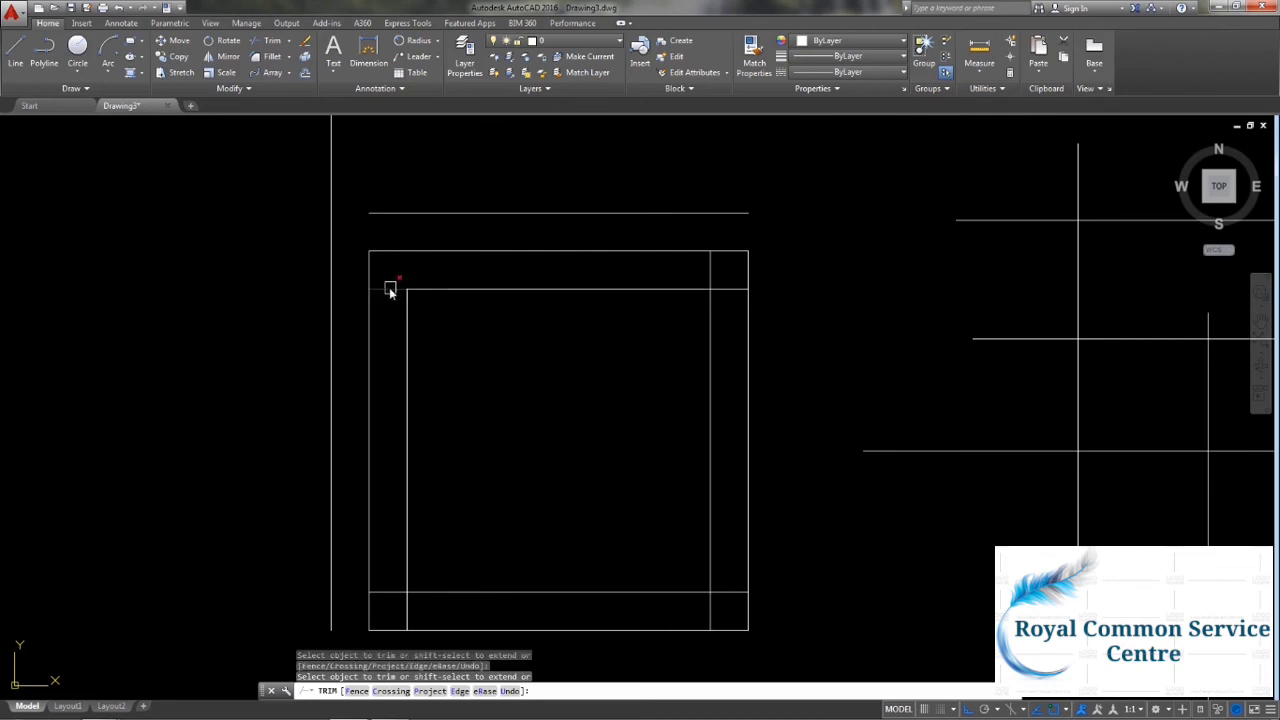
click(725, 288)
click(711, 271)
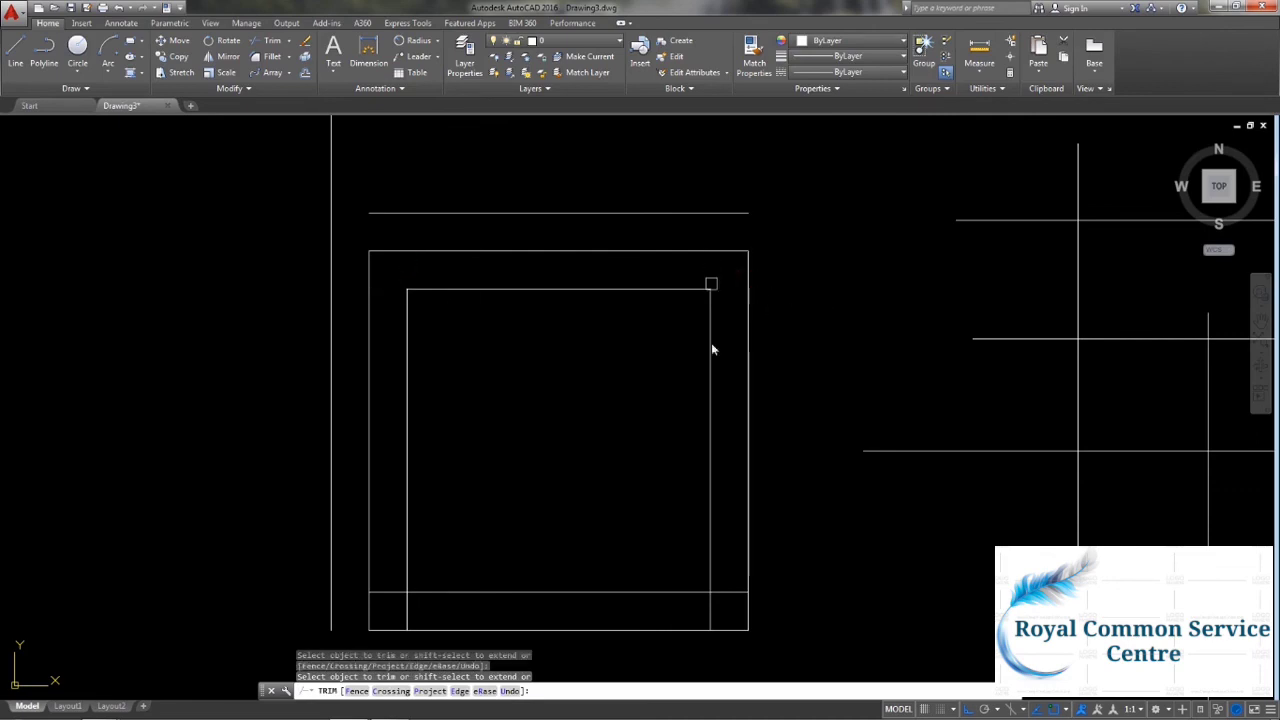
click(600, 289)
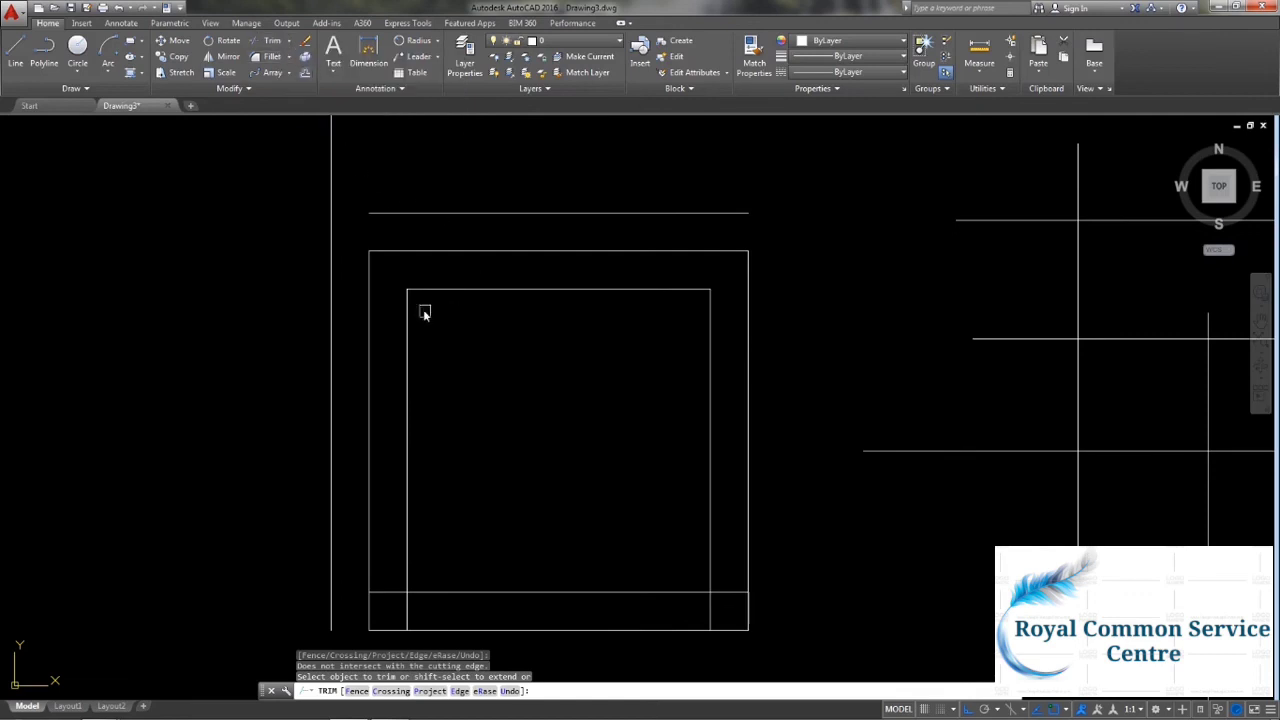
shift+click(412, 291)
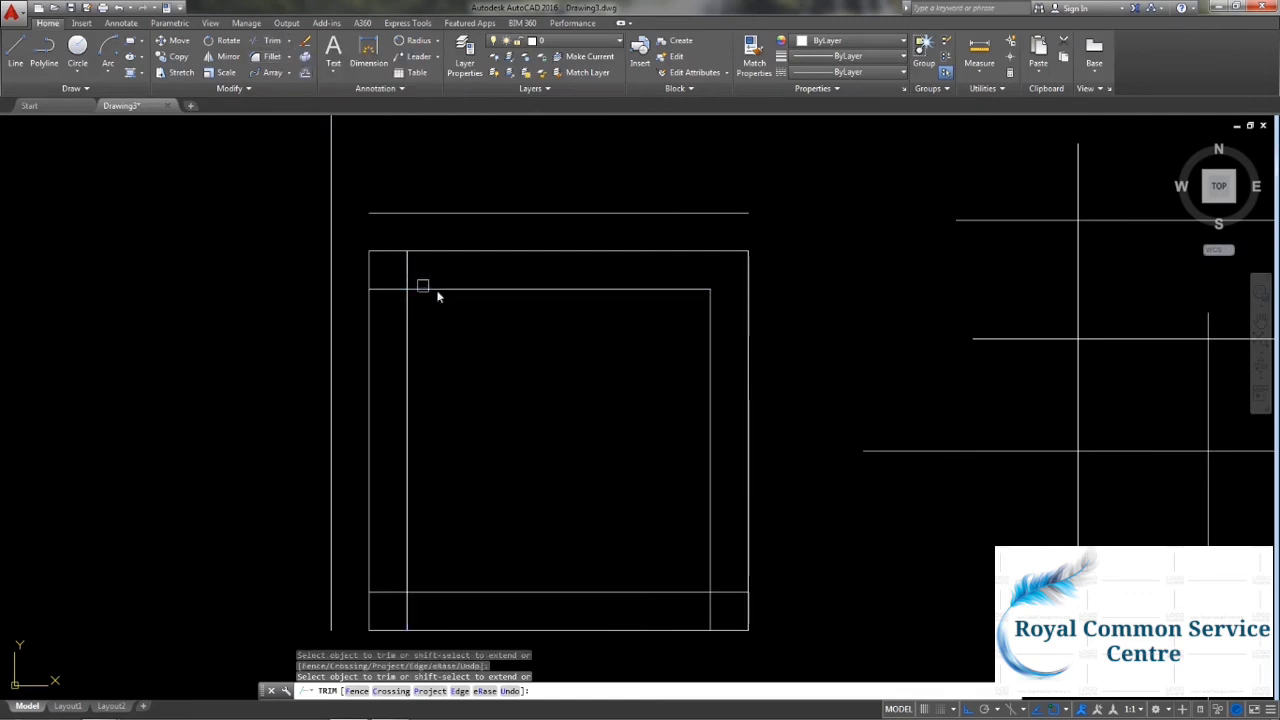
click(372, 278)
shift+click(408, 300)
shift+click(368, 310)
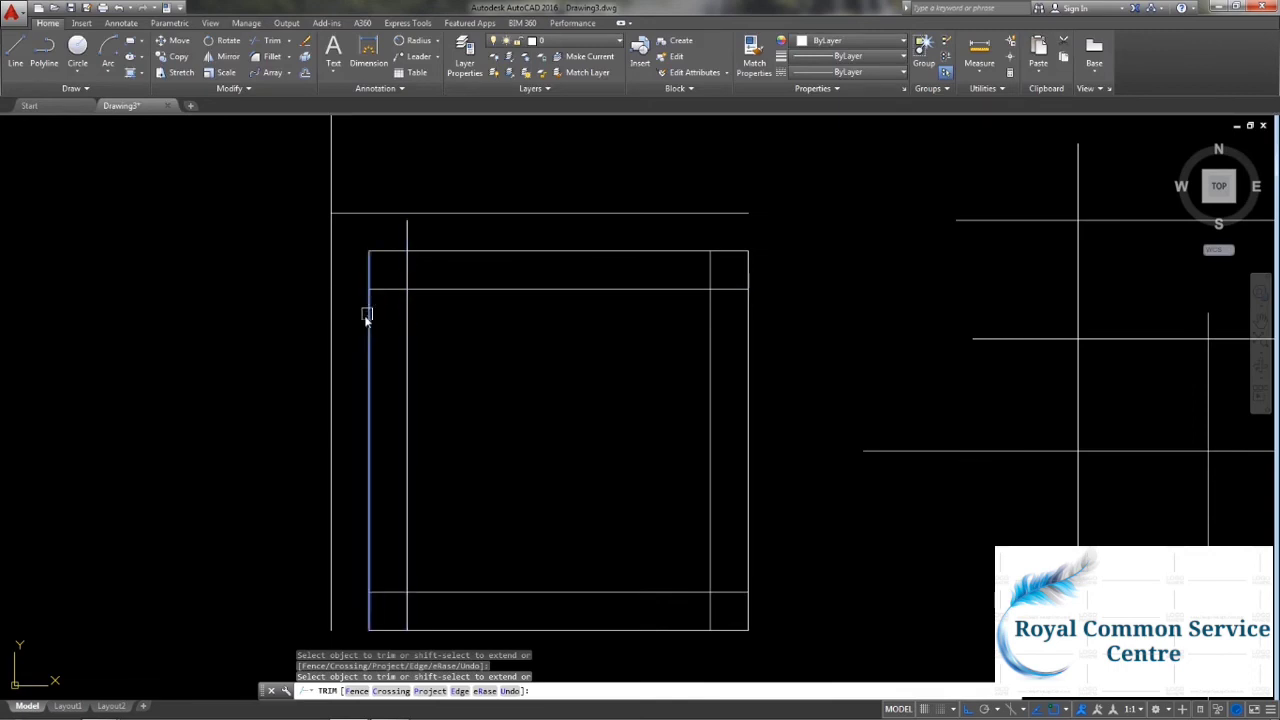
key(Escape)
Extend the frame's left vertical edges up to the top line, using all lines as boundaries.
click(289, 44)
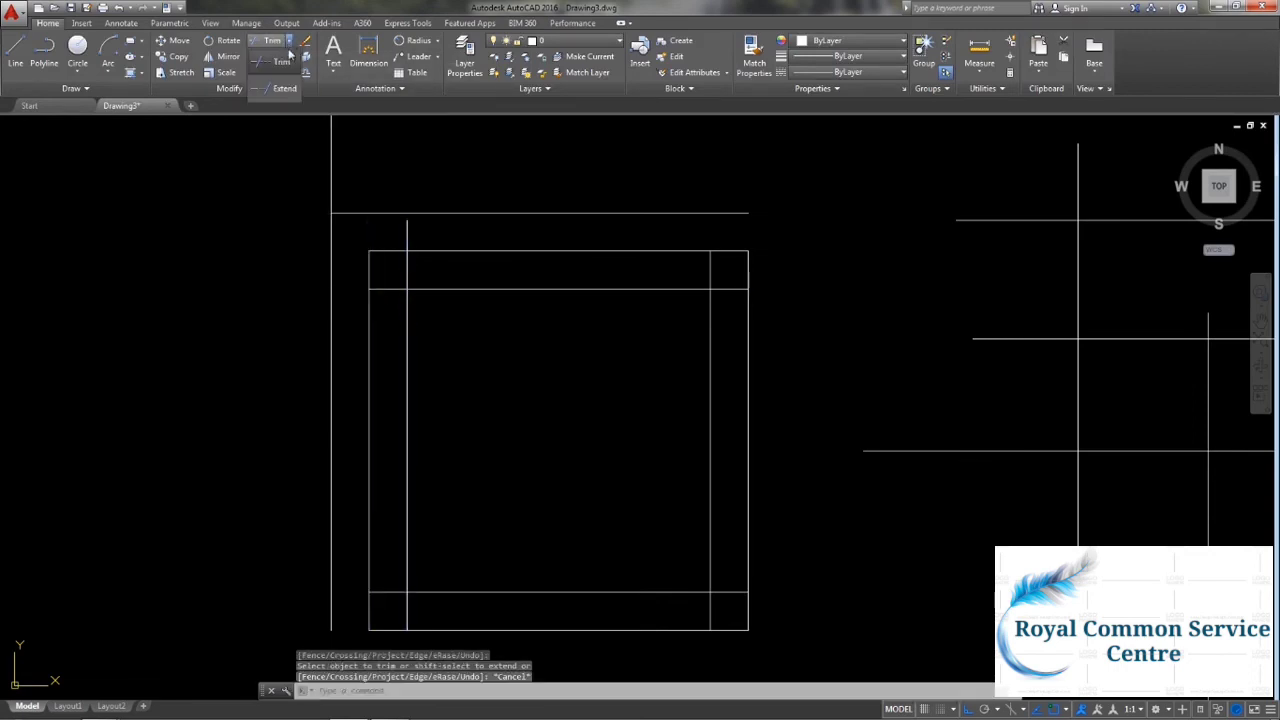
click(272, 84)
key(Return)
click(392, 214)
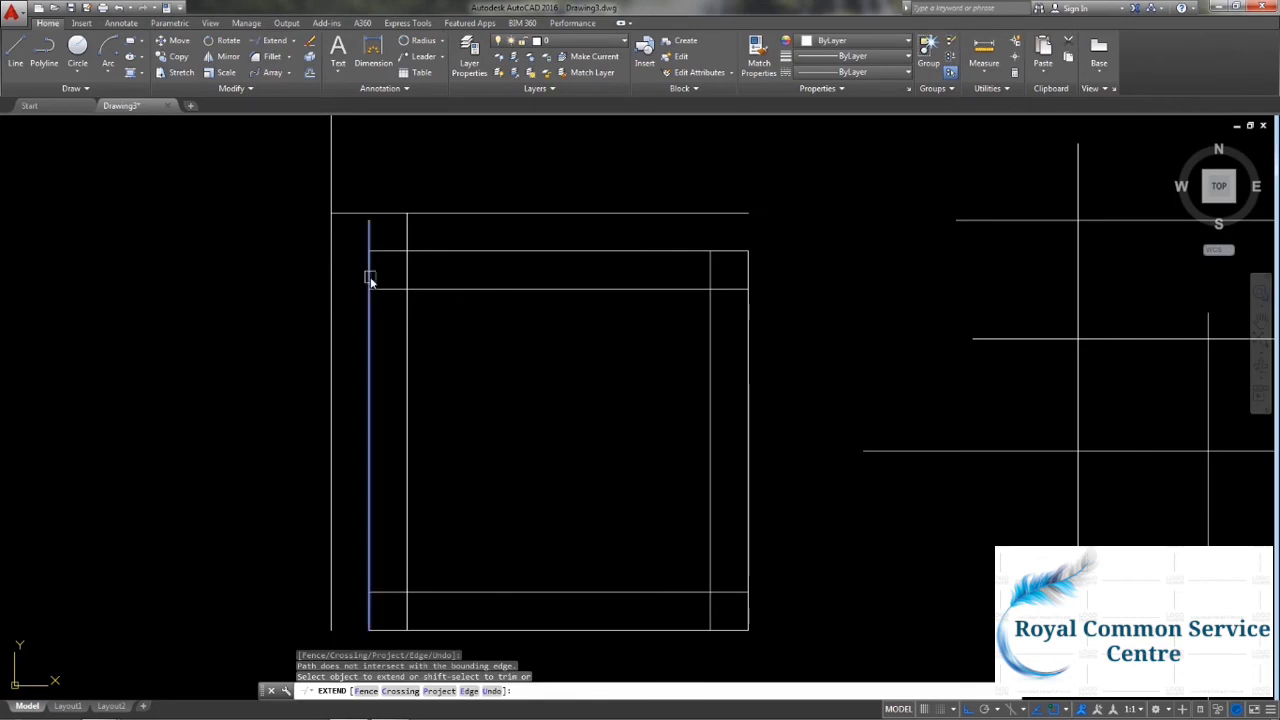
click(370, 232)
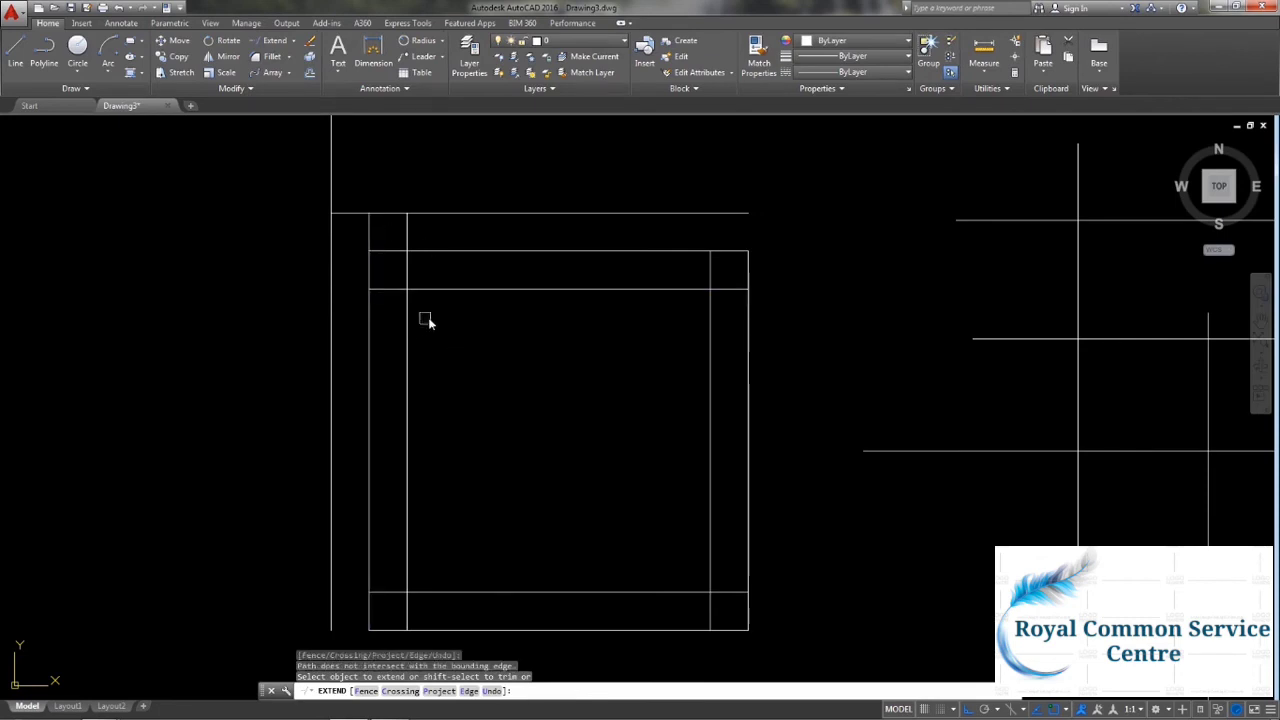
click(369, 231)
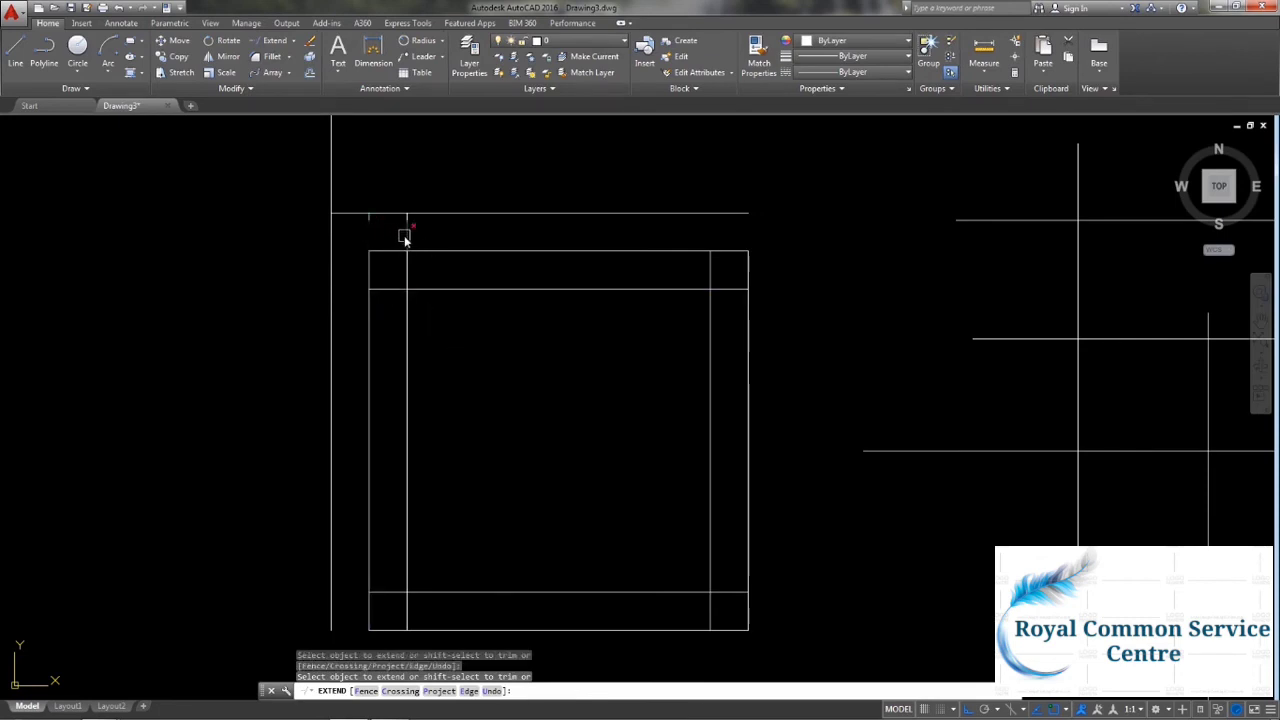
shift+click(409, 279)
Crossing-select every object in the drawing and delete it.
scroll(420, 334, down, 3)
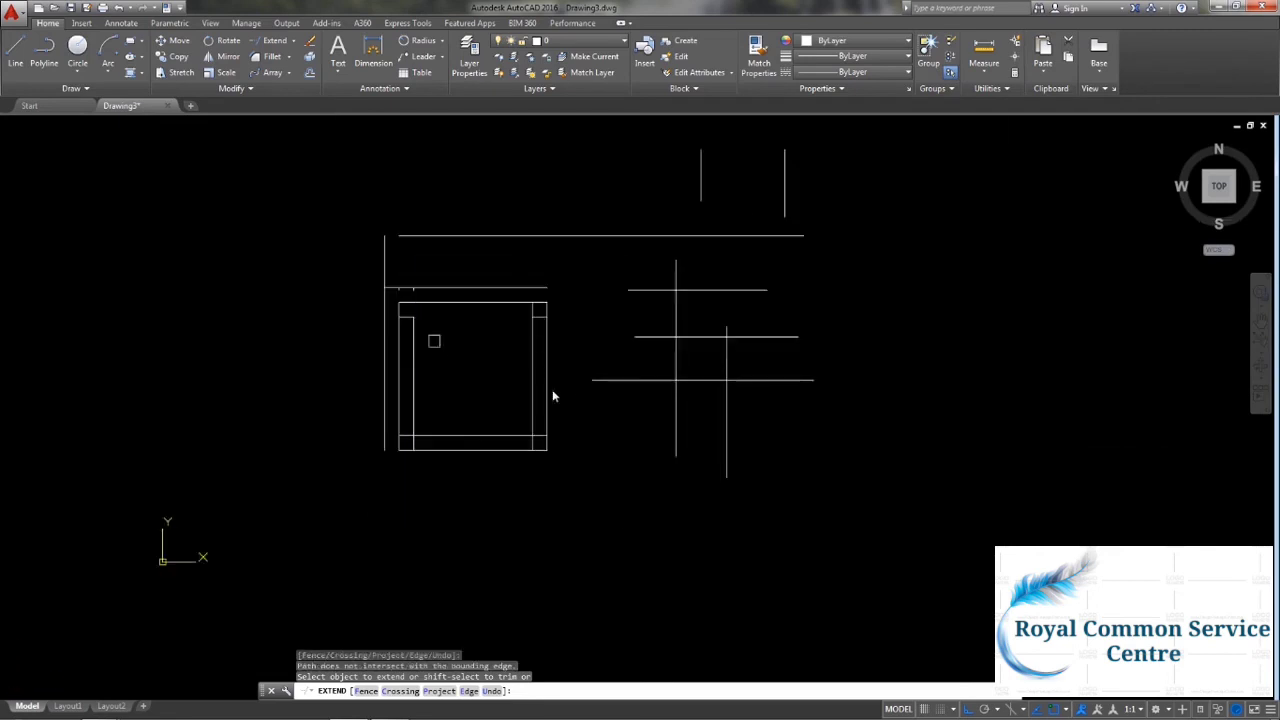
middle_drag(552, 397, 536, 478)
key(Escape)
key(Escape)
click(854, 584)
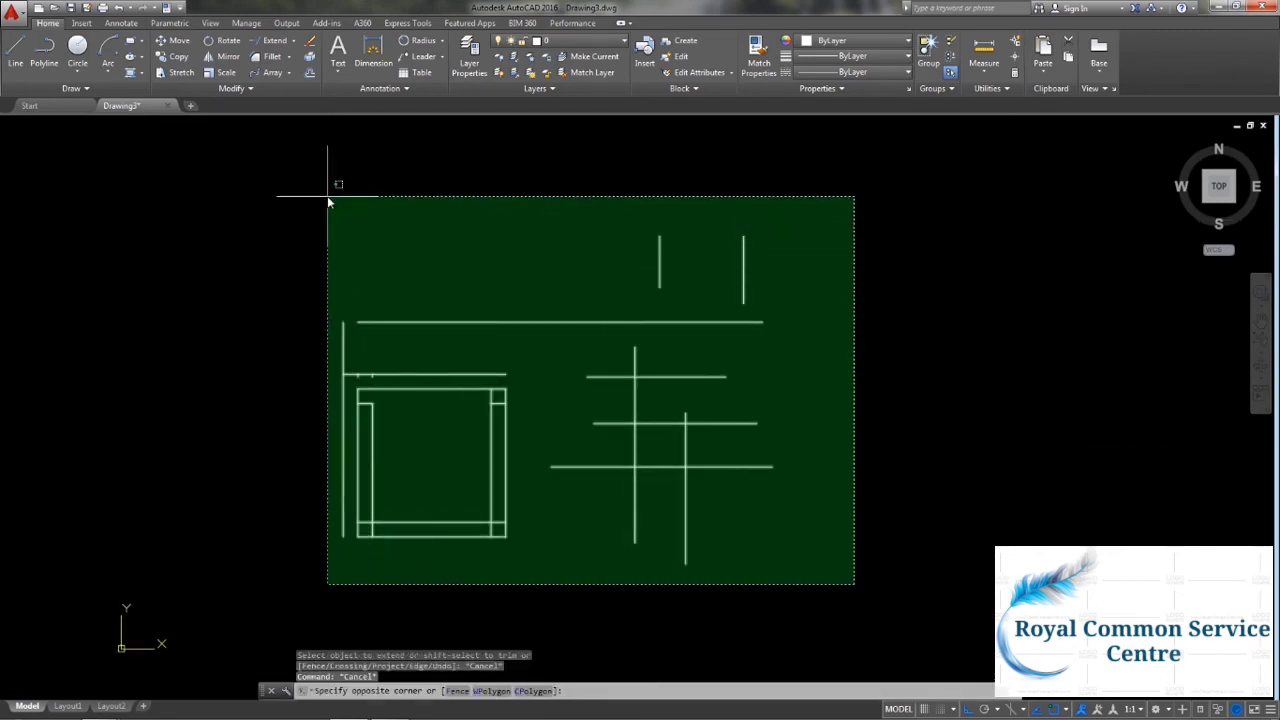
click(328, 201)
key(Delete)
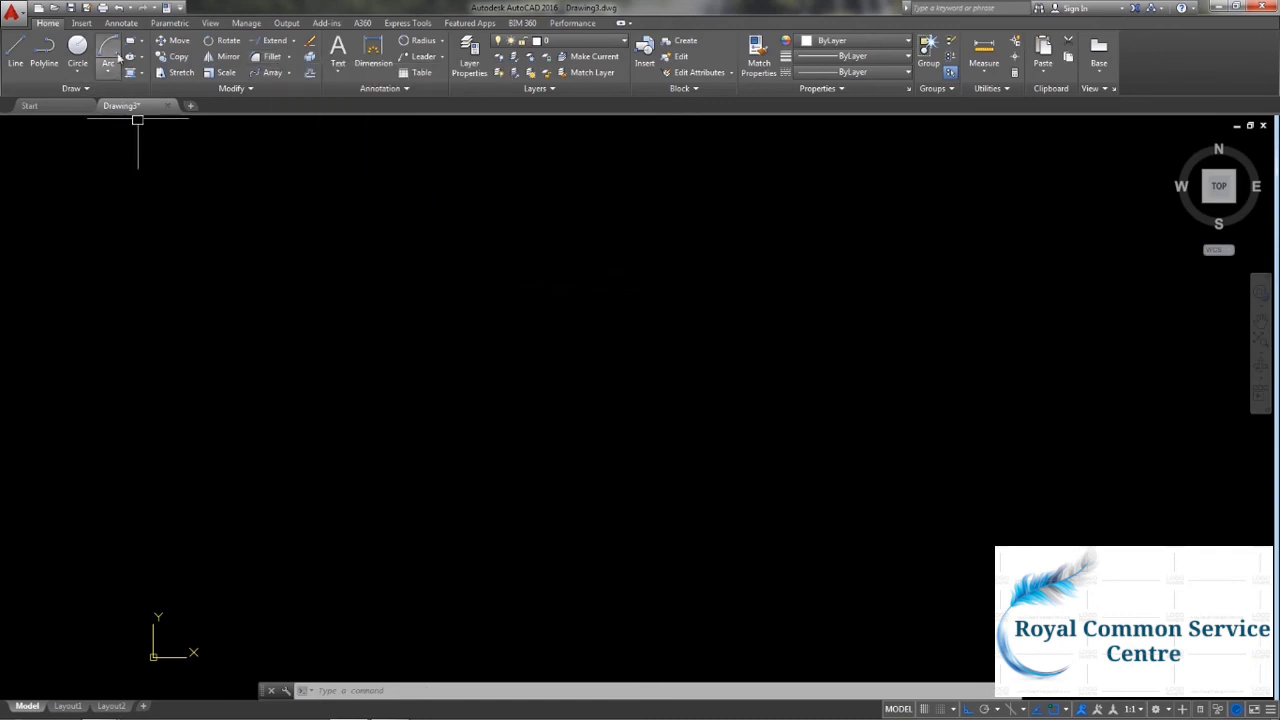
Draw a 10 by 10 square with RECTANG using the Dimensions option.
click(130, 41)
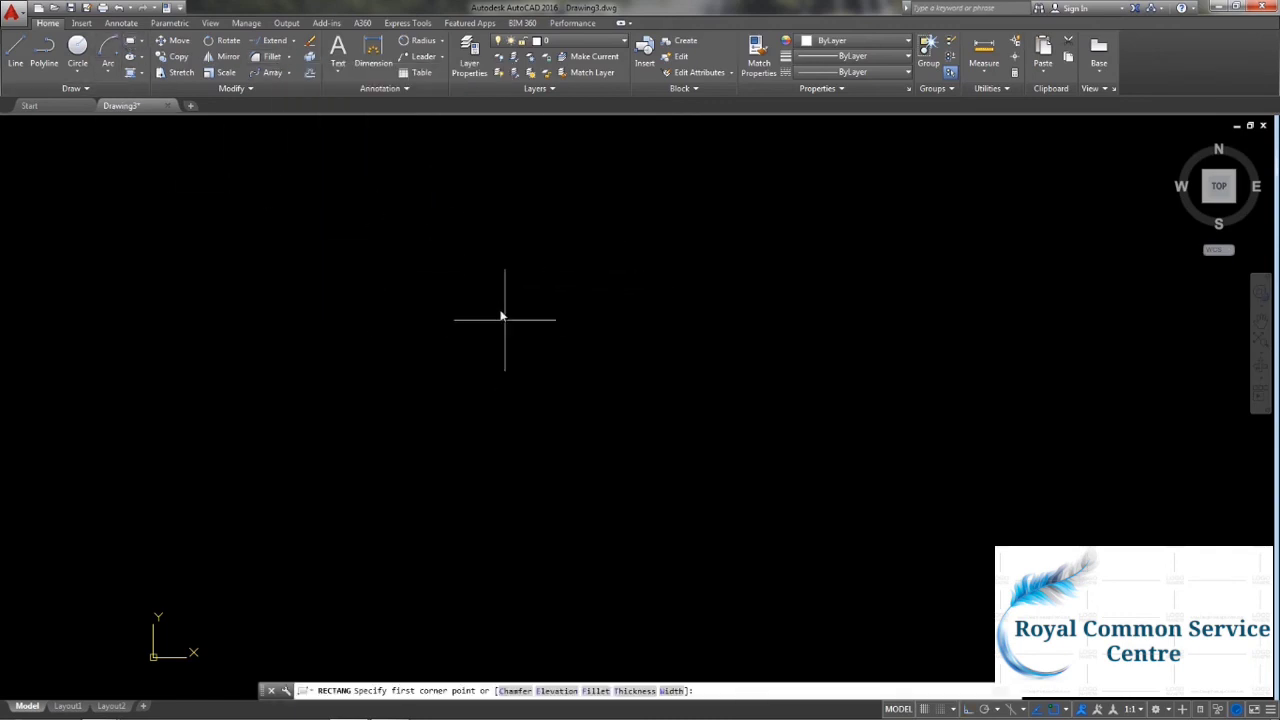
click(429, 283)
text(d)
key(Return)
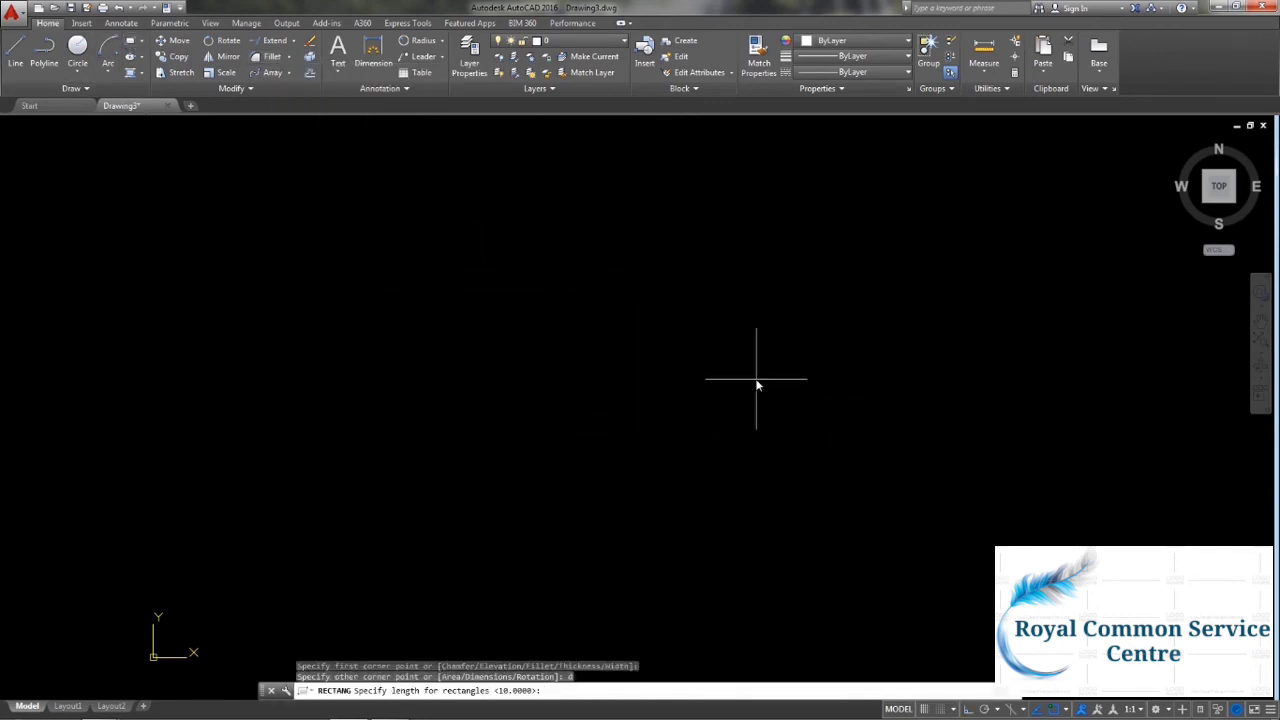
key(Return)
key(Return)
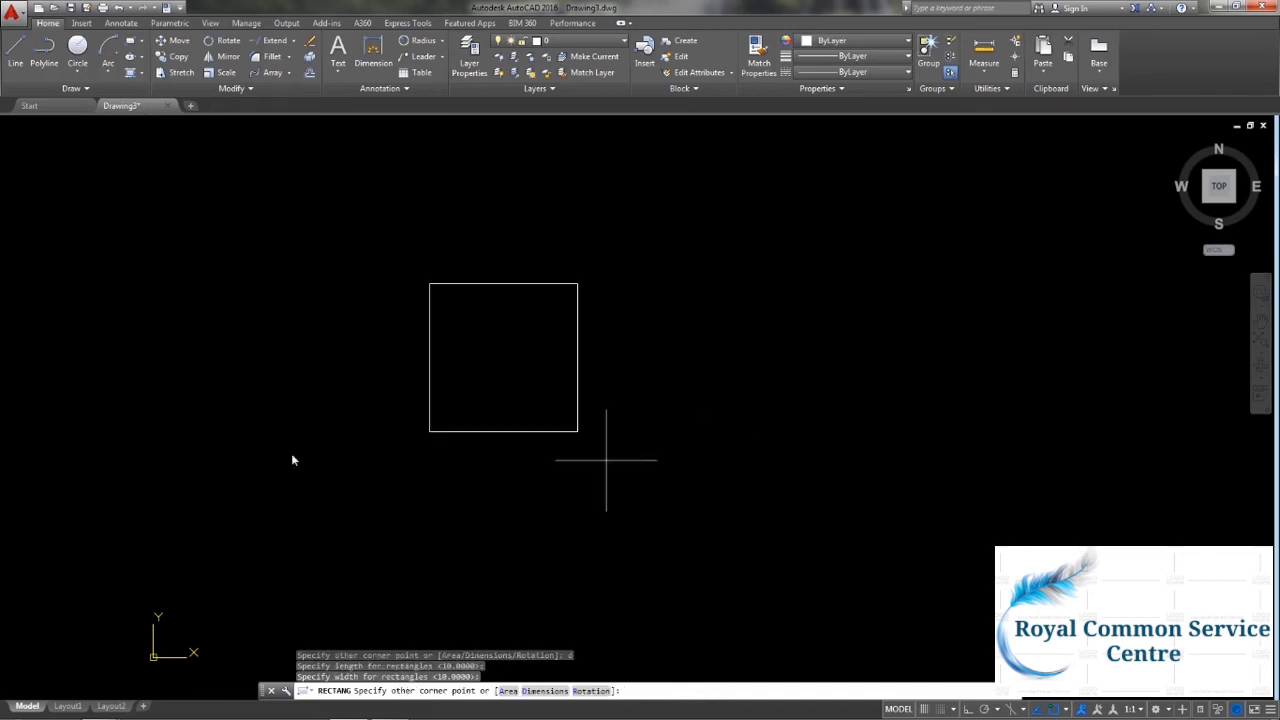
click(525, 402)
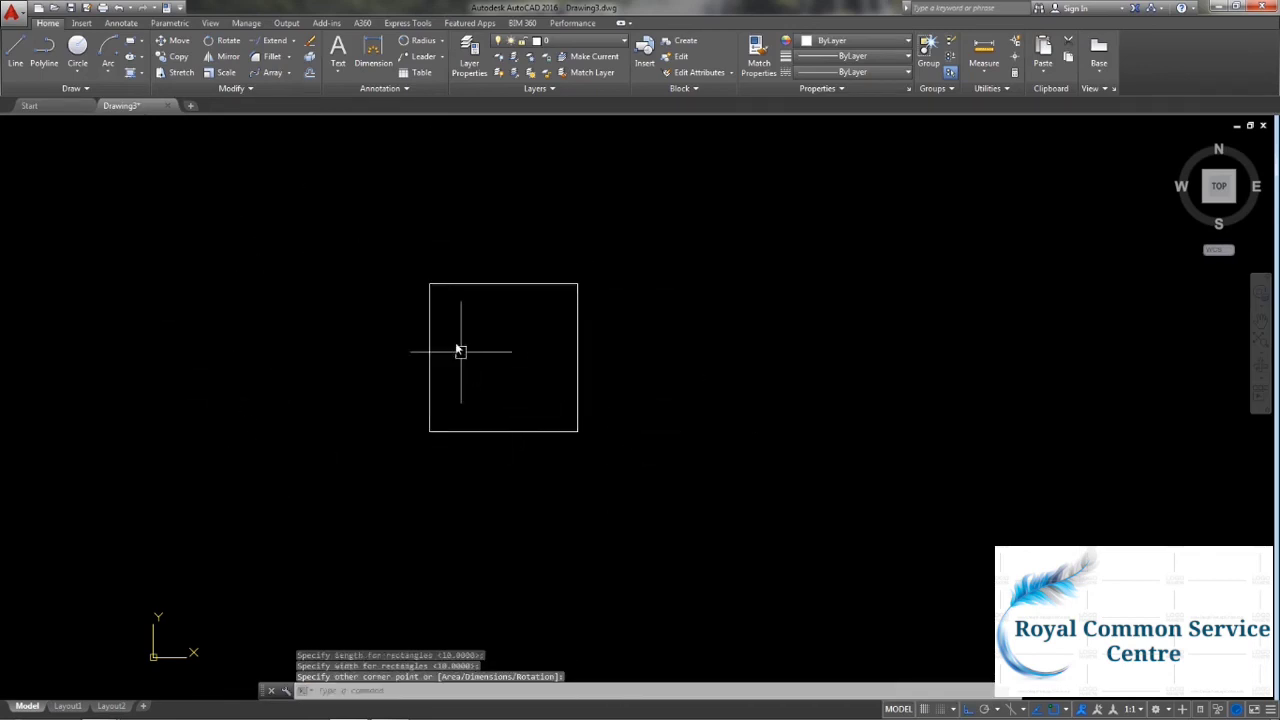
scroll(457, 345, up, 4)
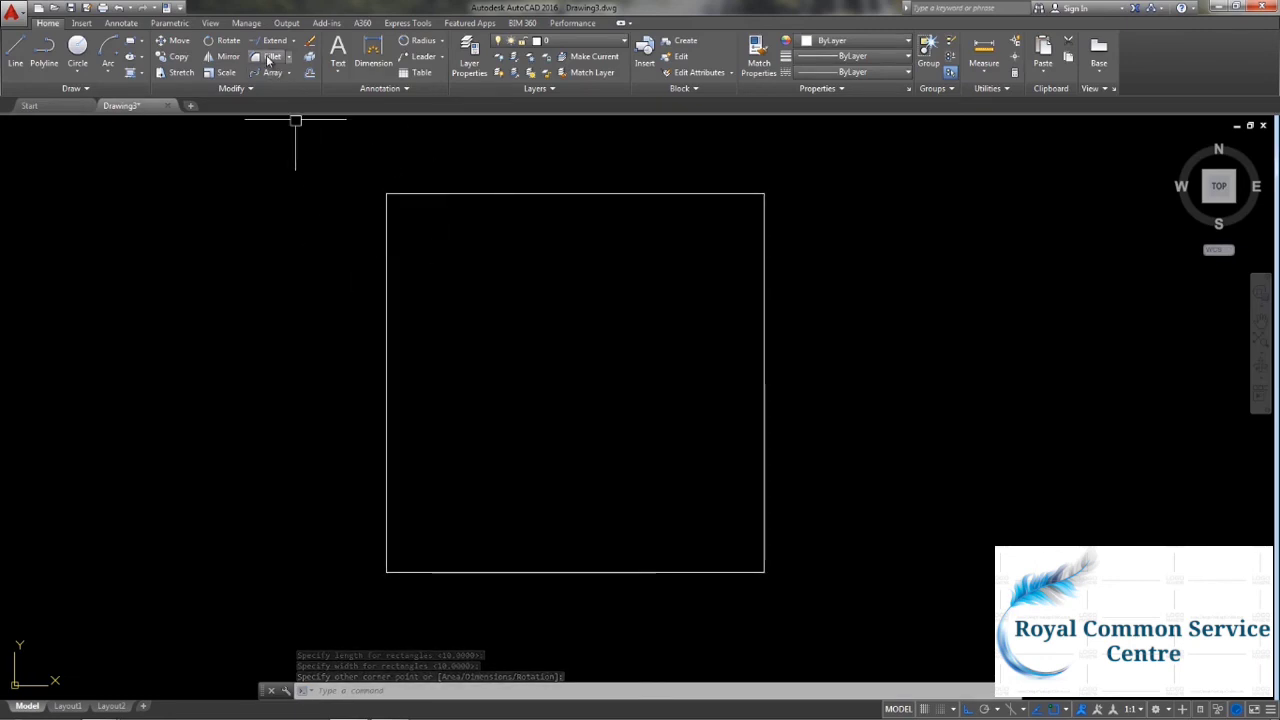
Start Fillet, enter a new radius and round the square's top-left corner.
text(f)
key(Return)
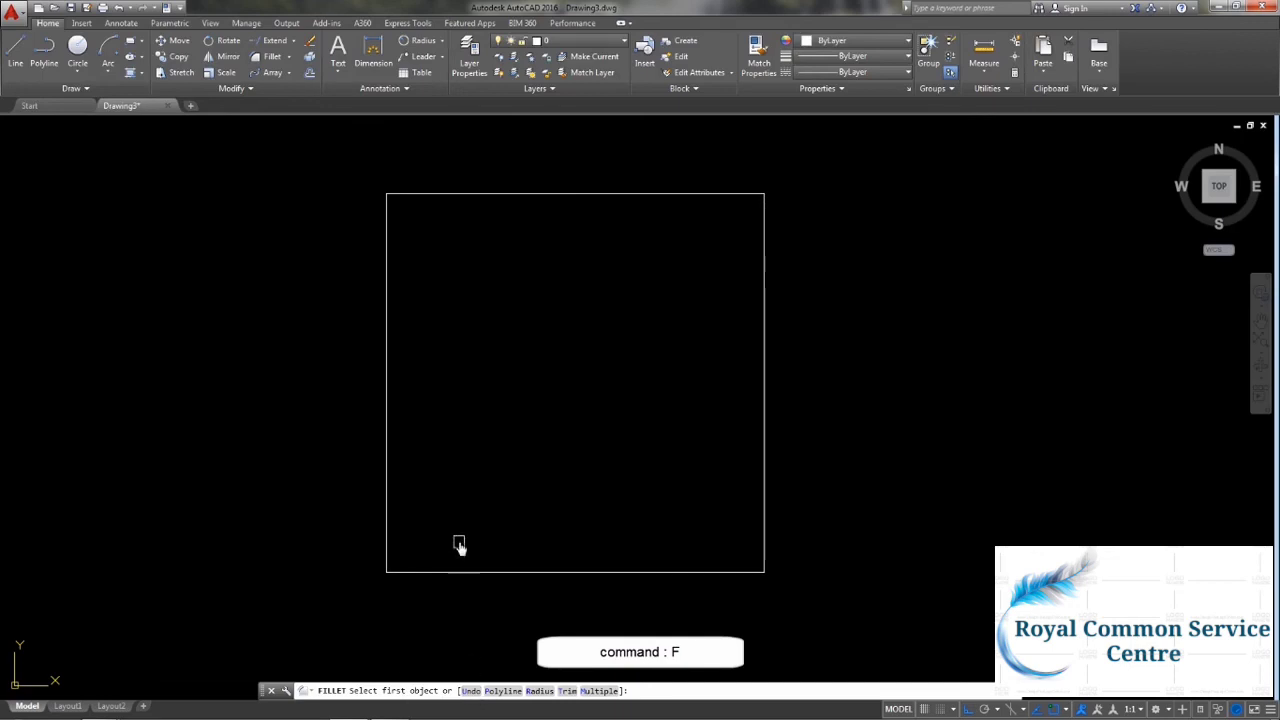
mouse_move(449, 466)
middle_down()
mouse_move(483, 497)
mouse_move(467, 463)
middle_up()
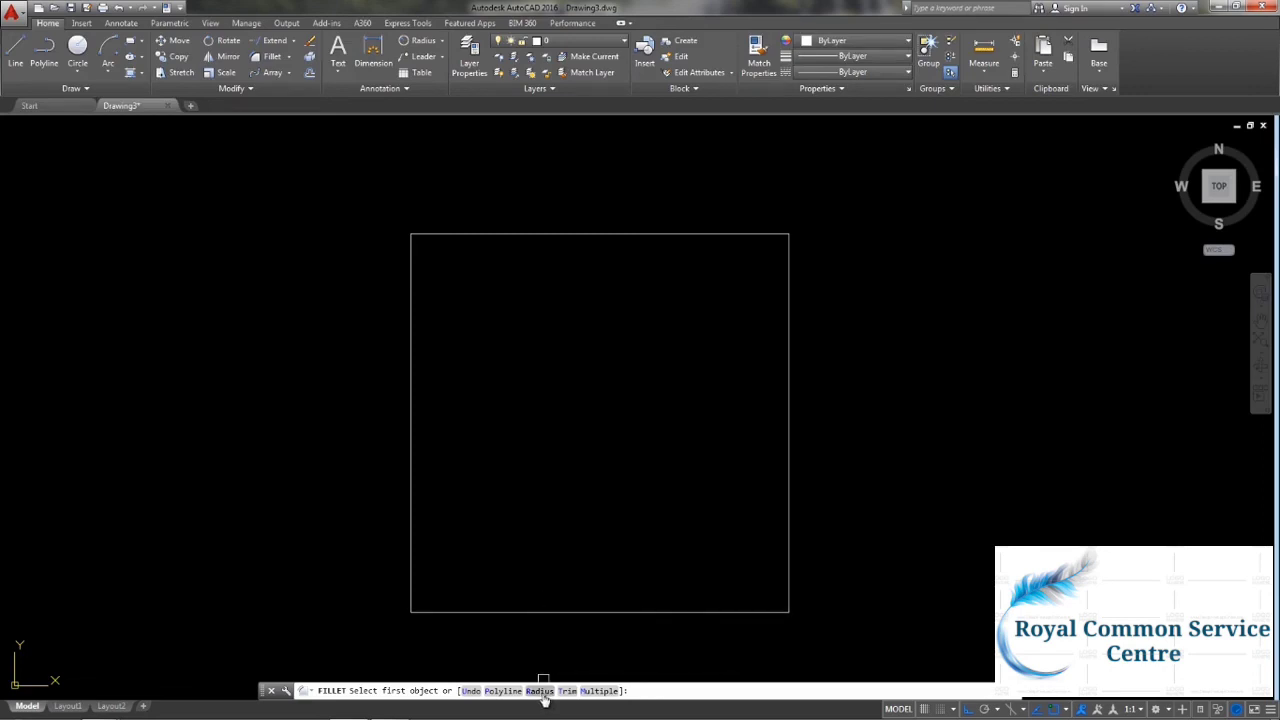
text(r)
key(Return)
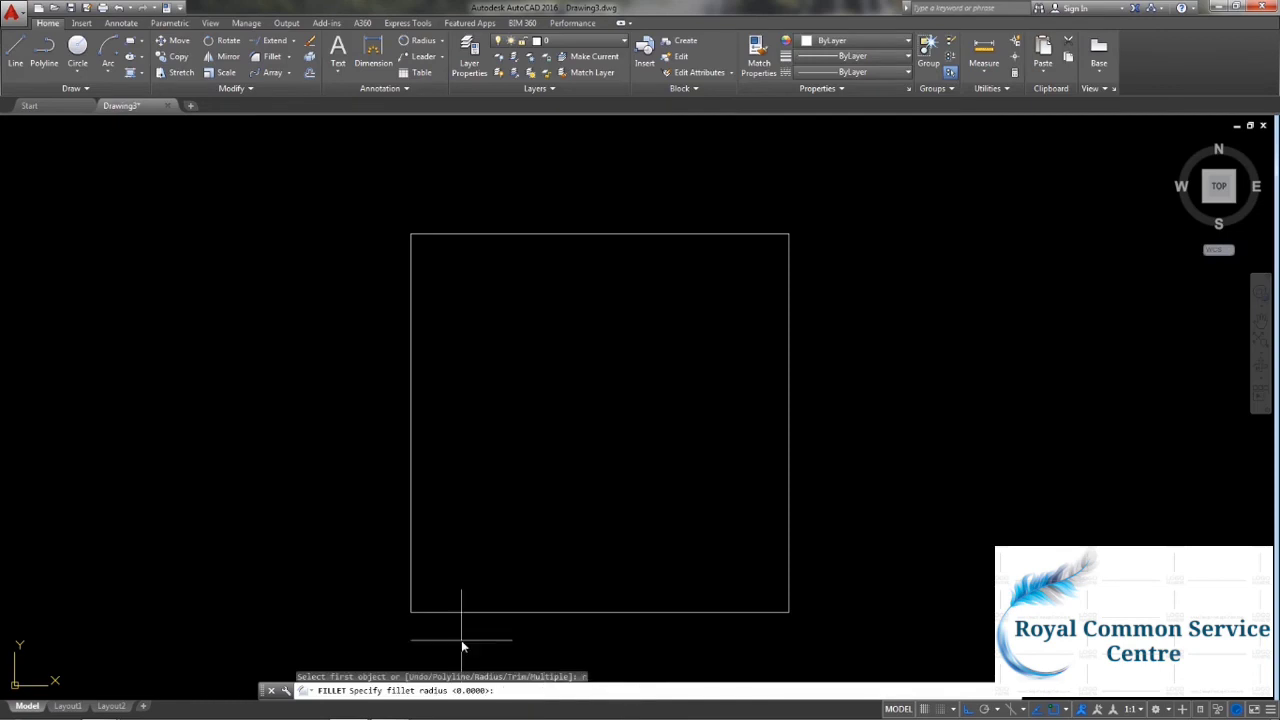
text(1)
text(2)
key(Return)
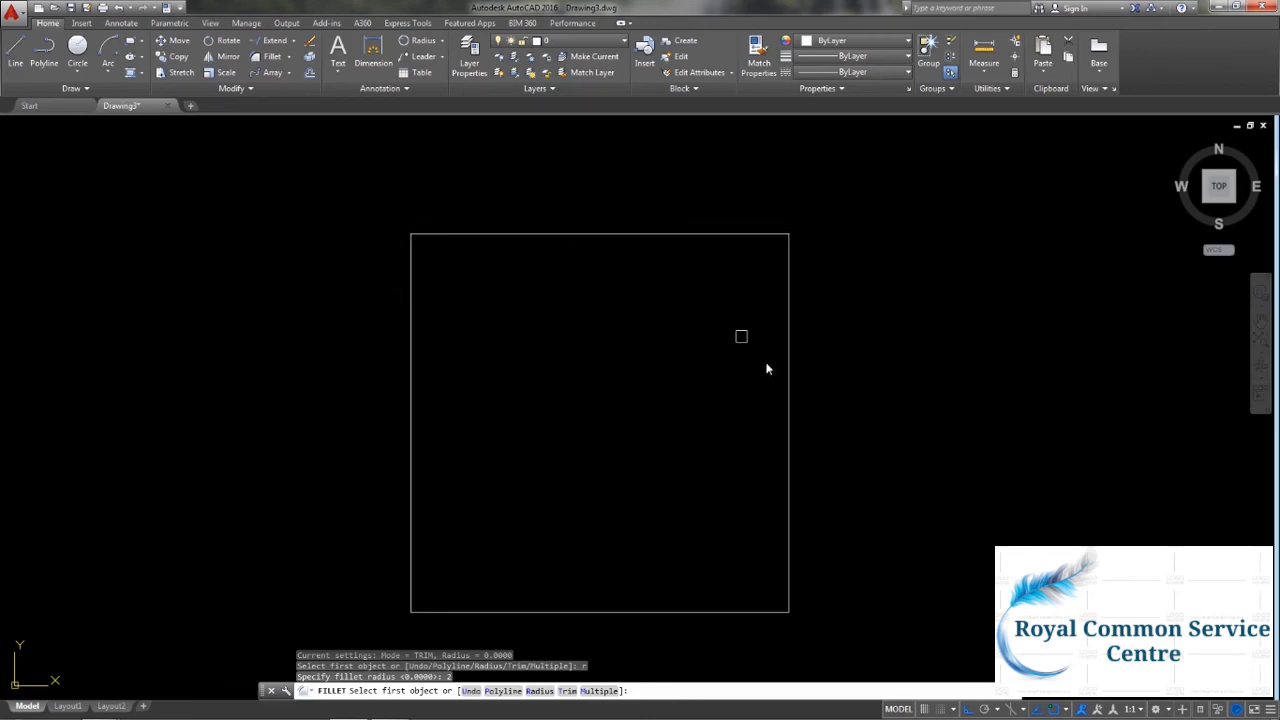
click(476, 235)
click(412, 318)
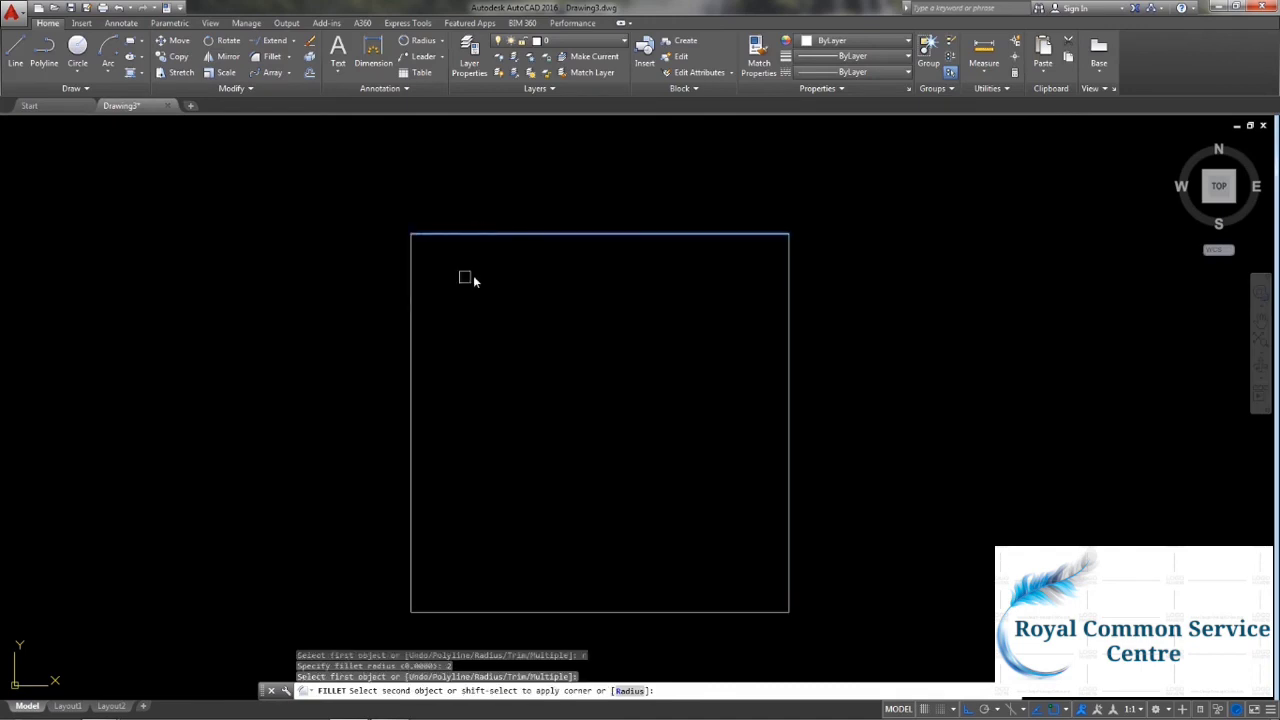
click(408, 298)
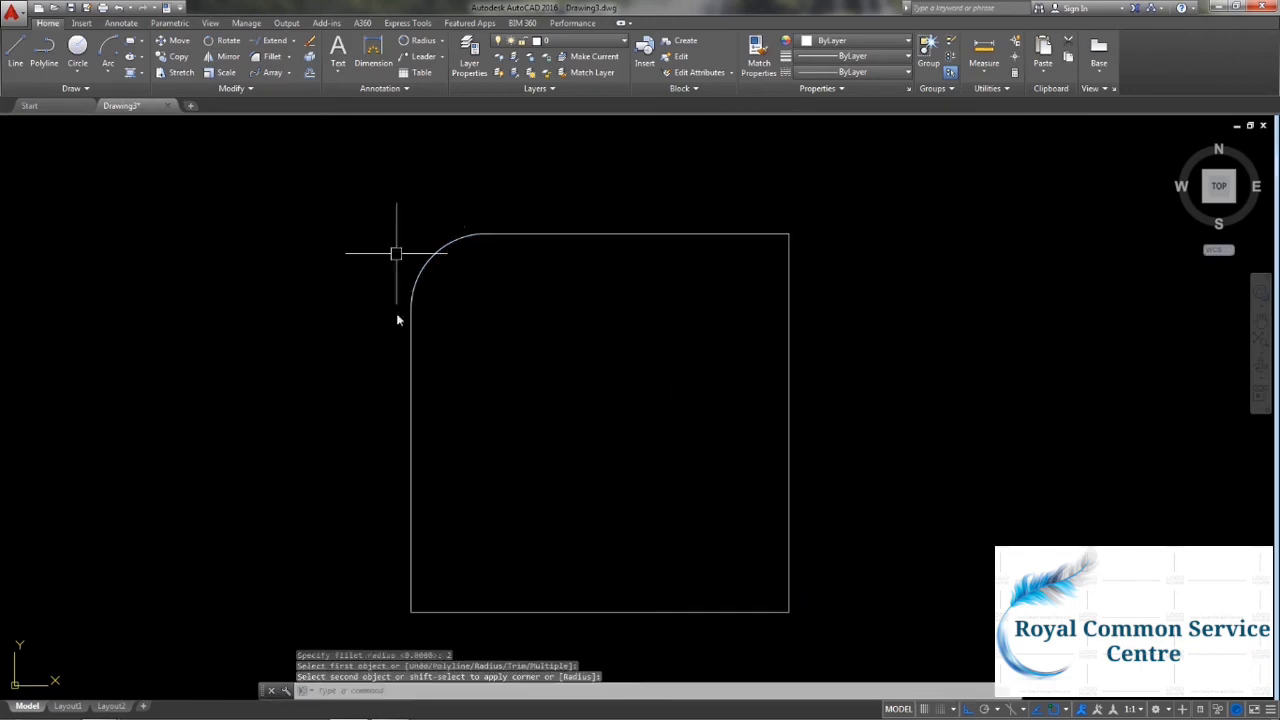
Fillet the square's bottom-right corner with radius 1.
key(Return)
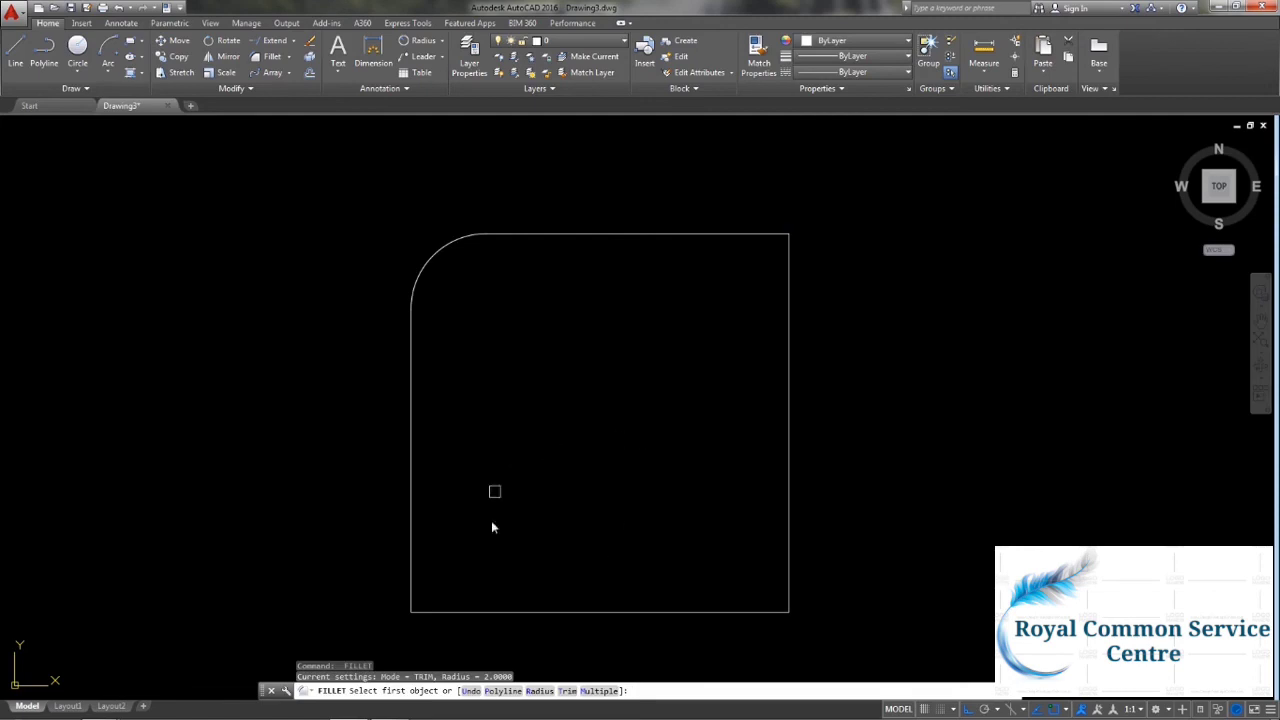
text(R)
key(Return)
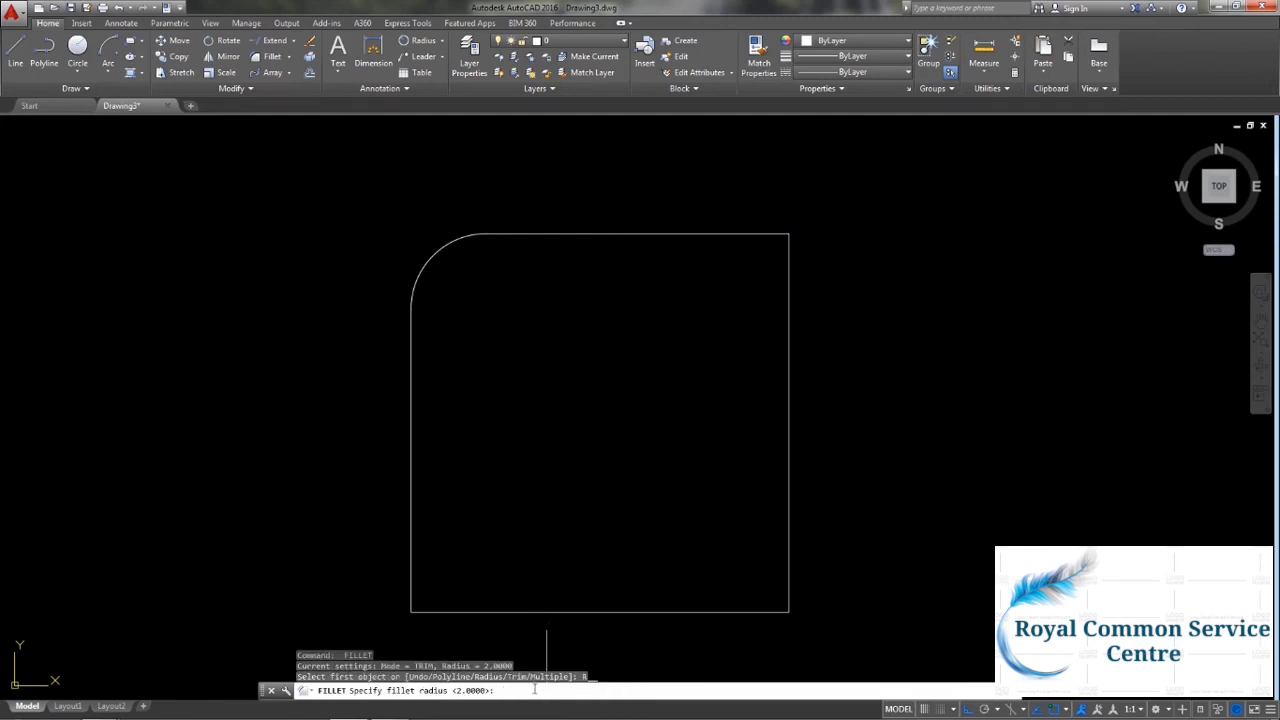
key(Return)
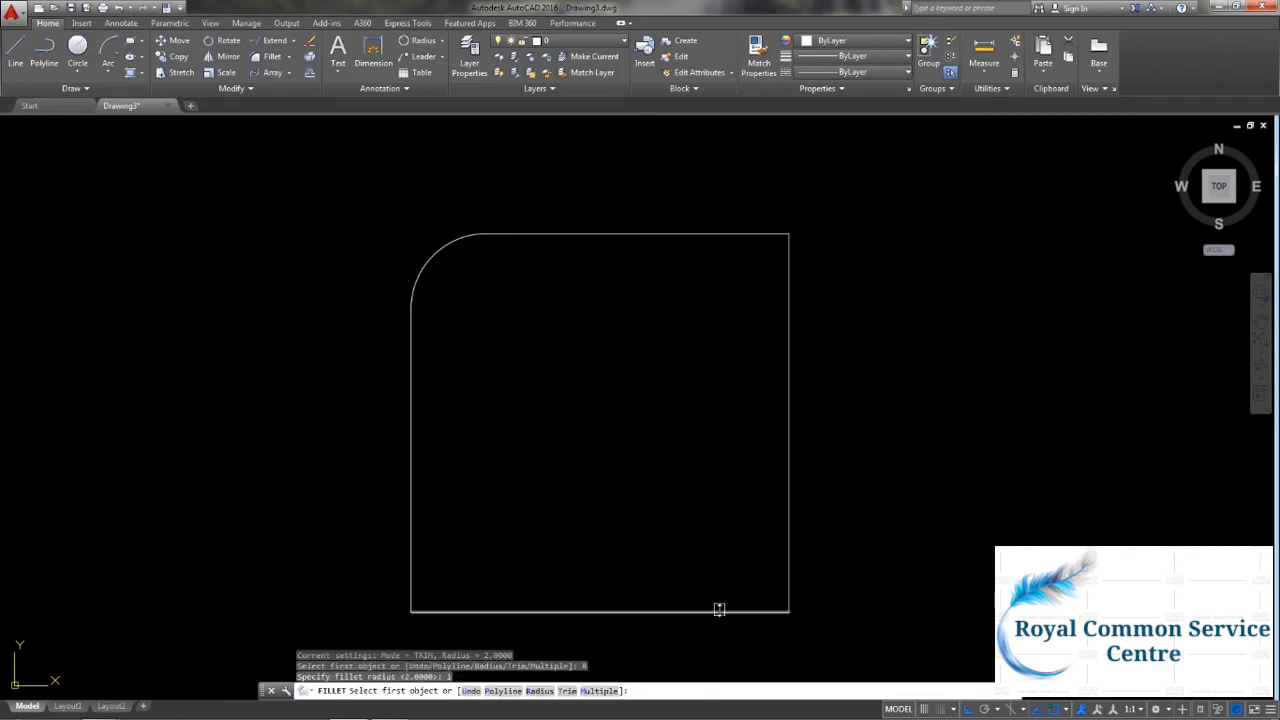
click(722, 611)
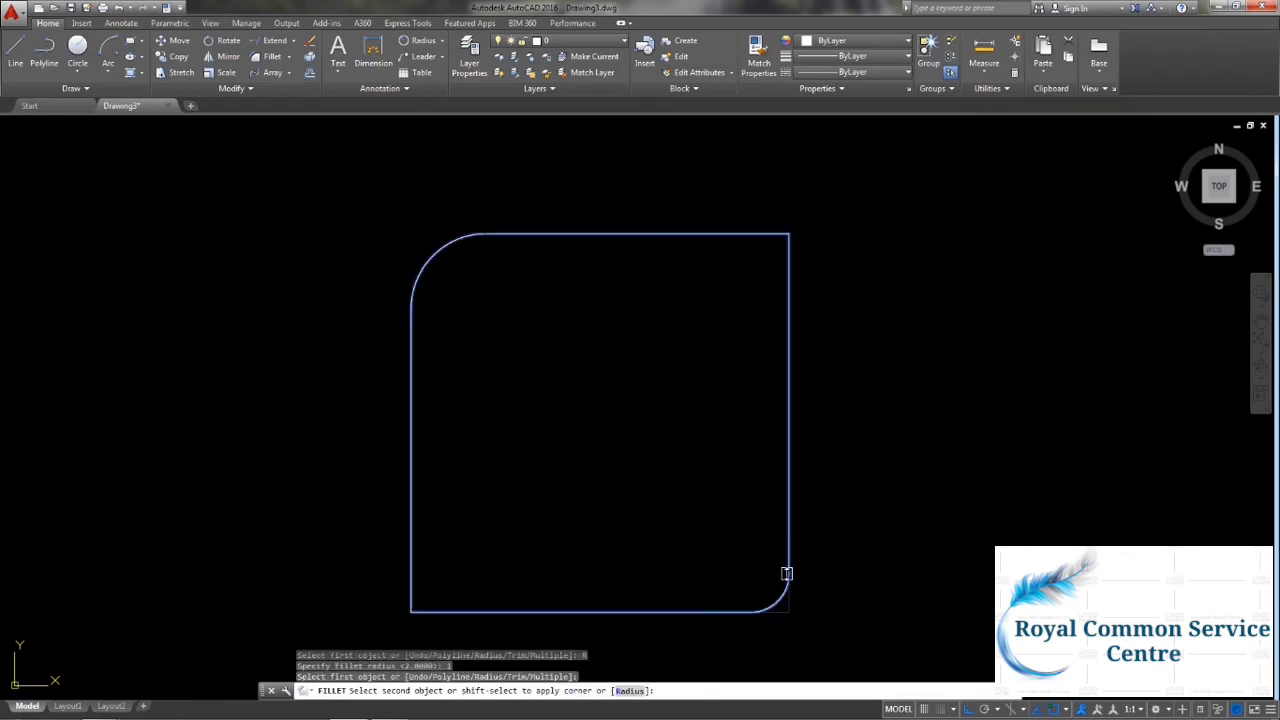
click(788, 575)
mouse_move(954, 531)
middle_down()
mouse_move(907, 473)
mouse_move(933, 514)
middle_up()
Fillet the top-left corner with radius 1.0000 by picking the left and top sides.
key(Return)
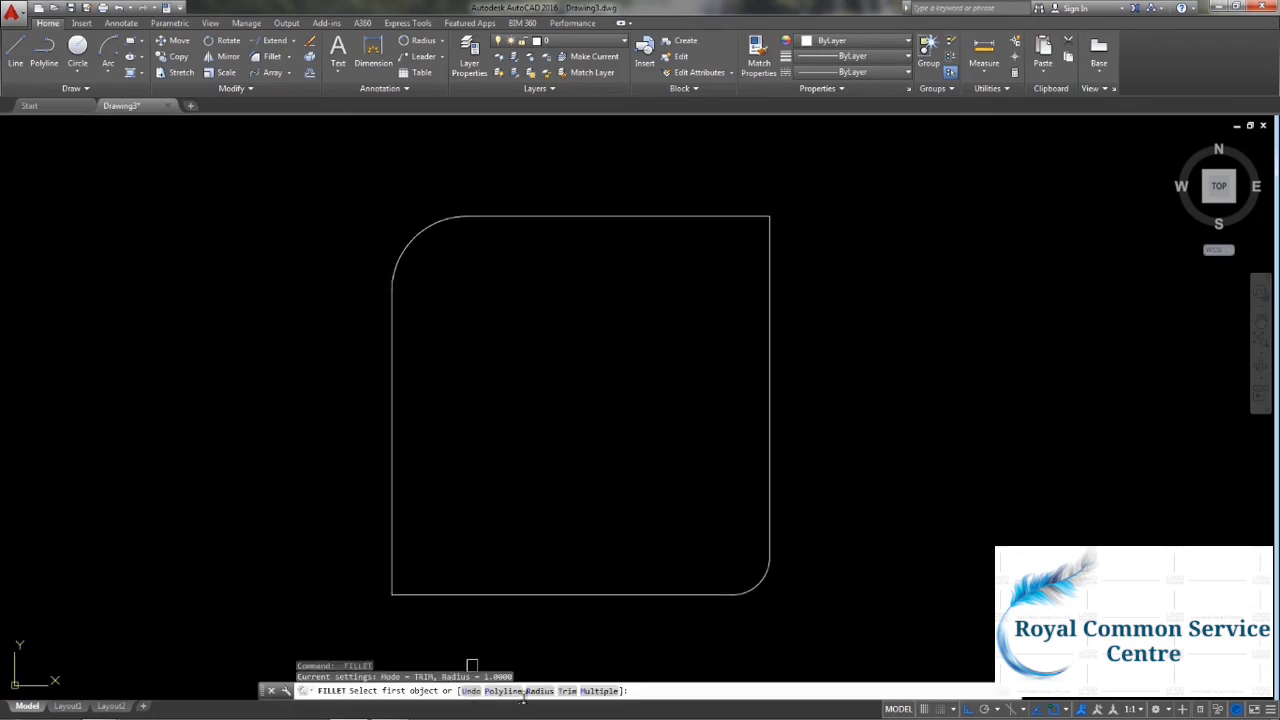
click(538, 691)
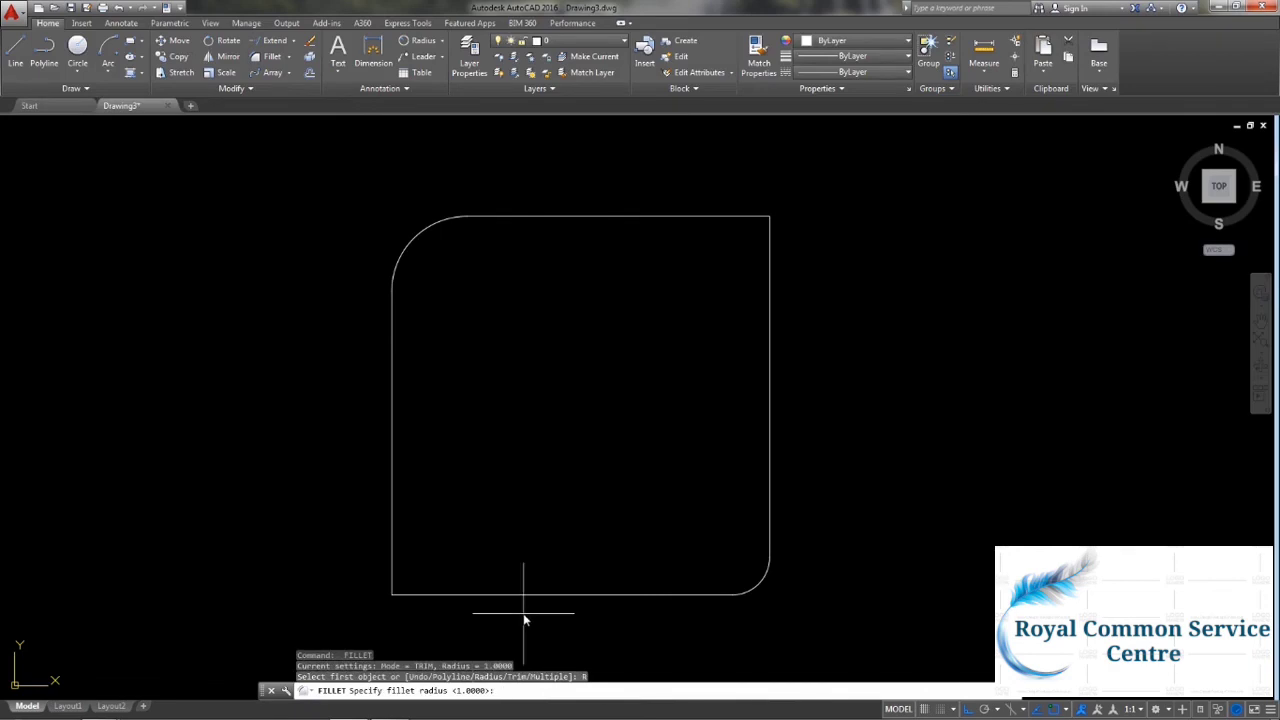
key(Return)
click(391, 331)
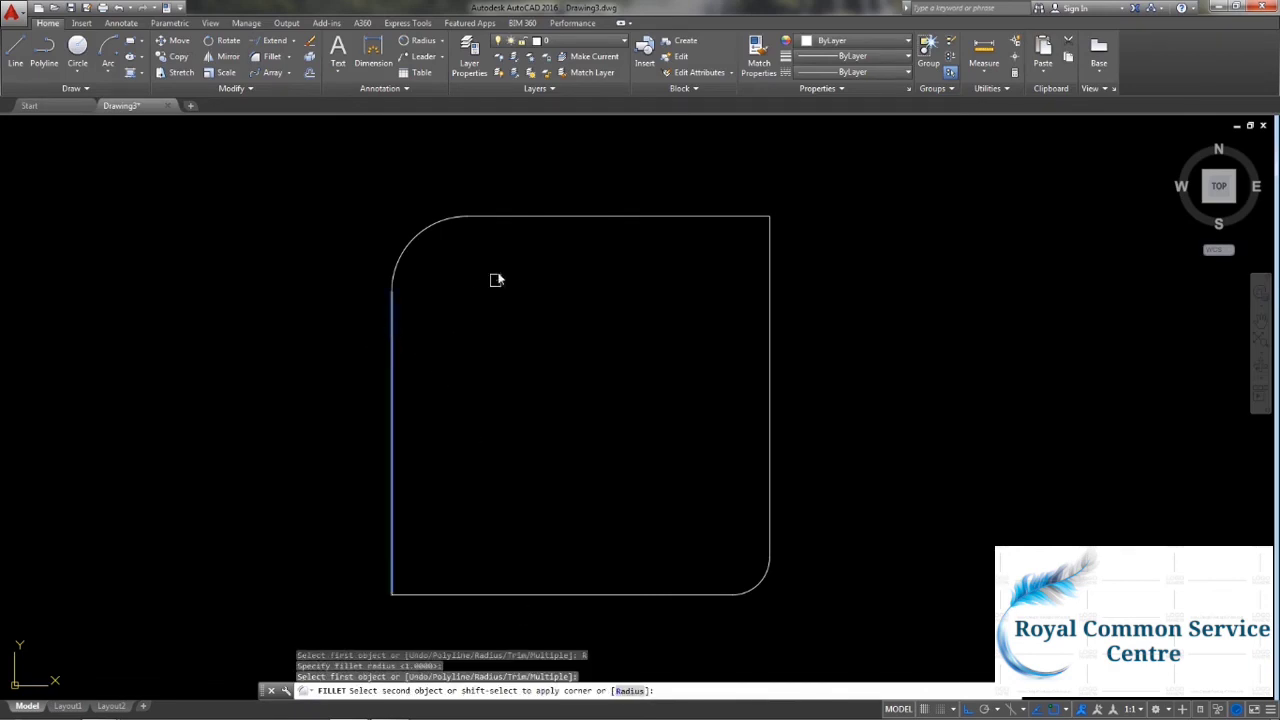
click(495, 221)
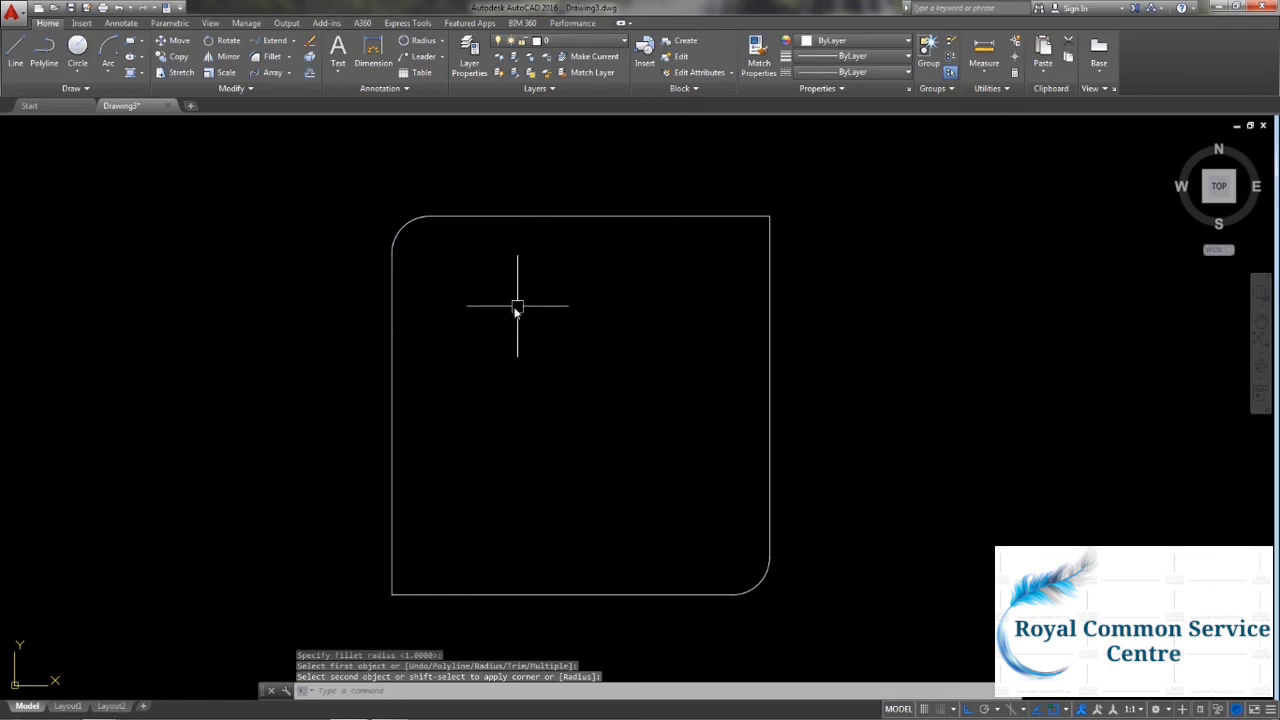
middle_drag(576, 423, 585, 423)
key(Return)
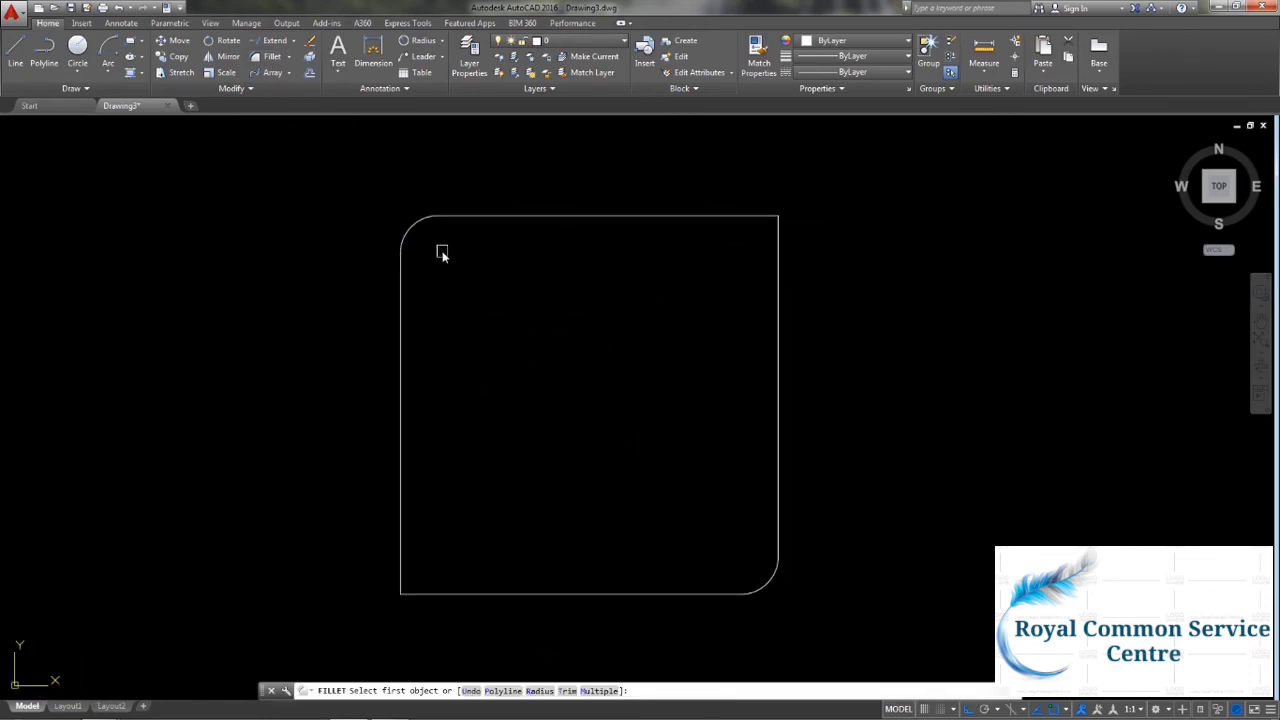
Fillet the rectangle's bottom-left corner at radius 1 with No trim, keeping the original corner lines.
click(568, 691)
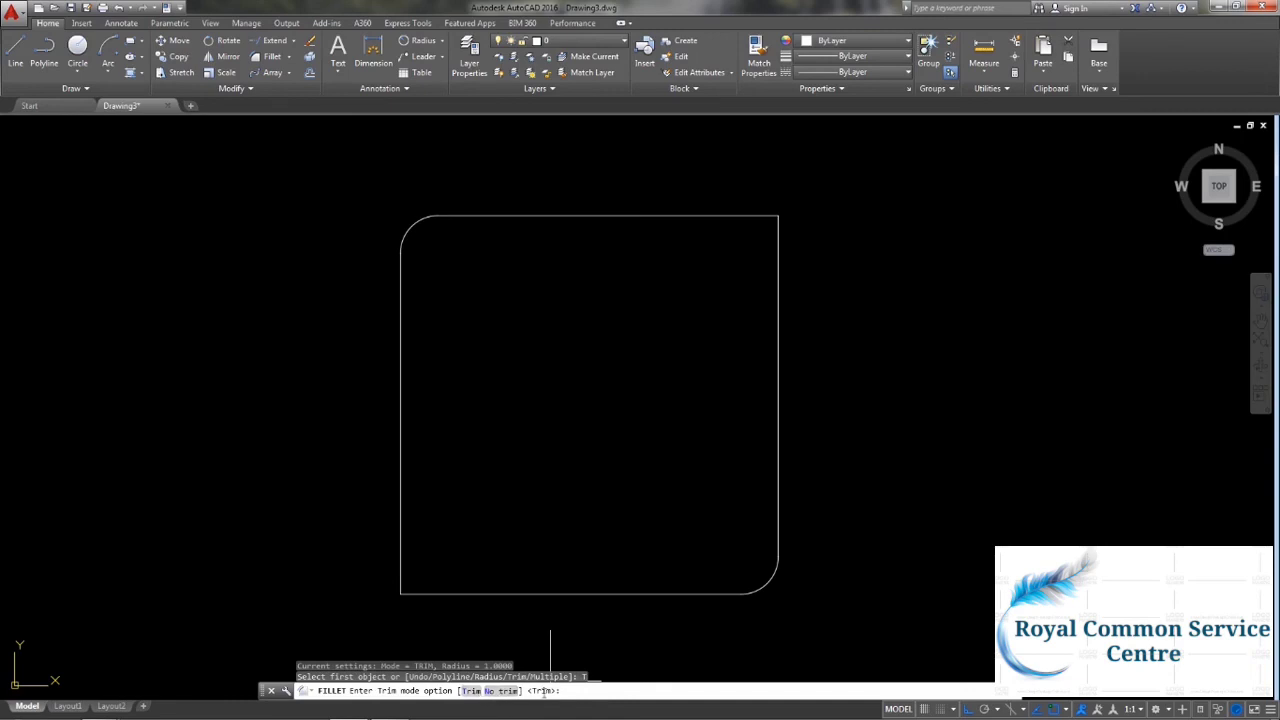
click(508, 690)
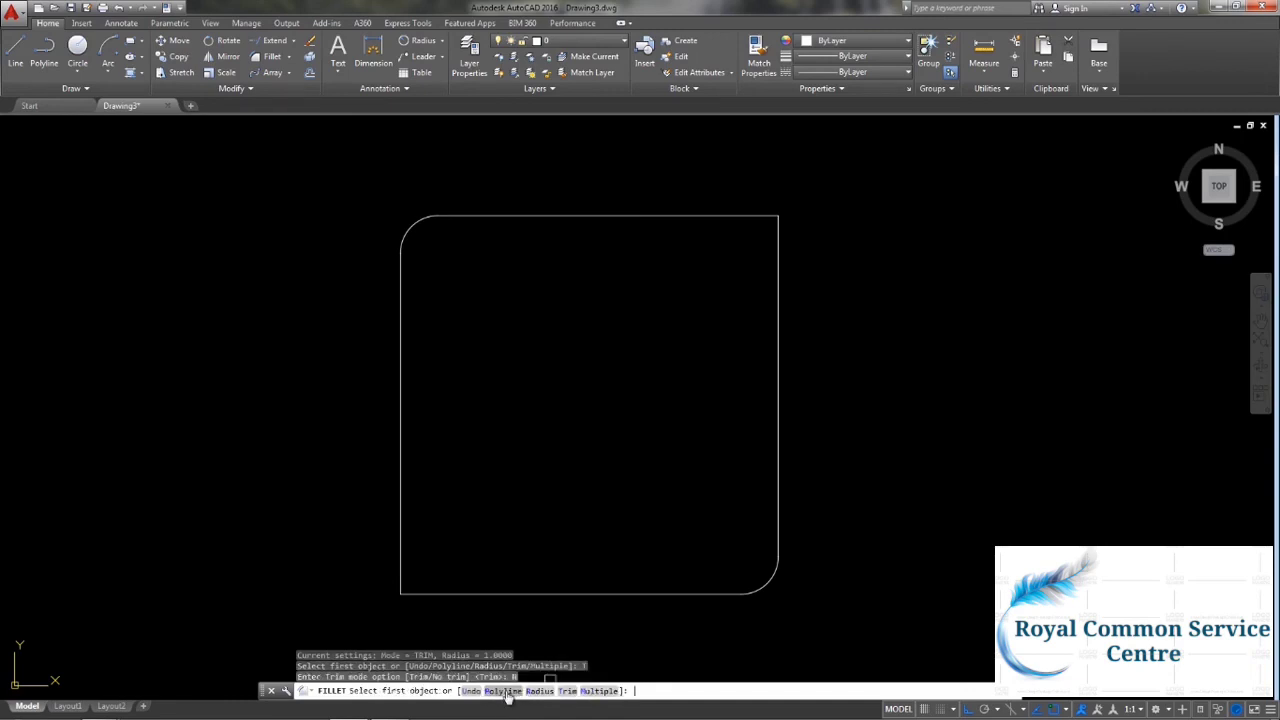
middle_drag(556, 430, 608, 384)
click(538, 692)
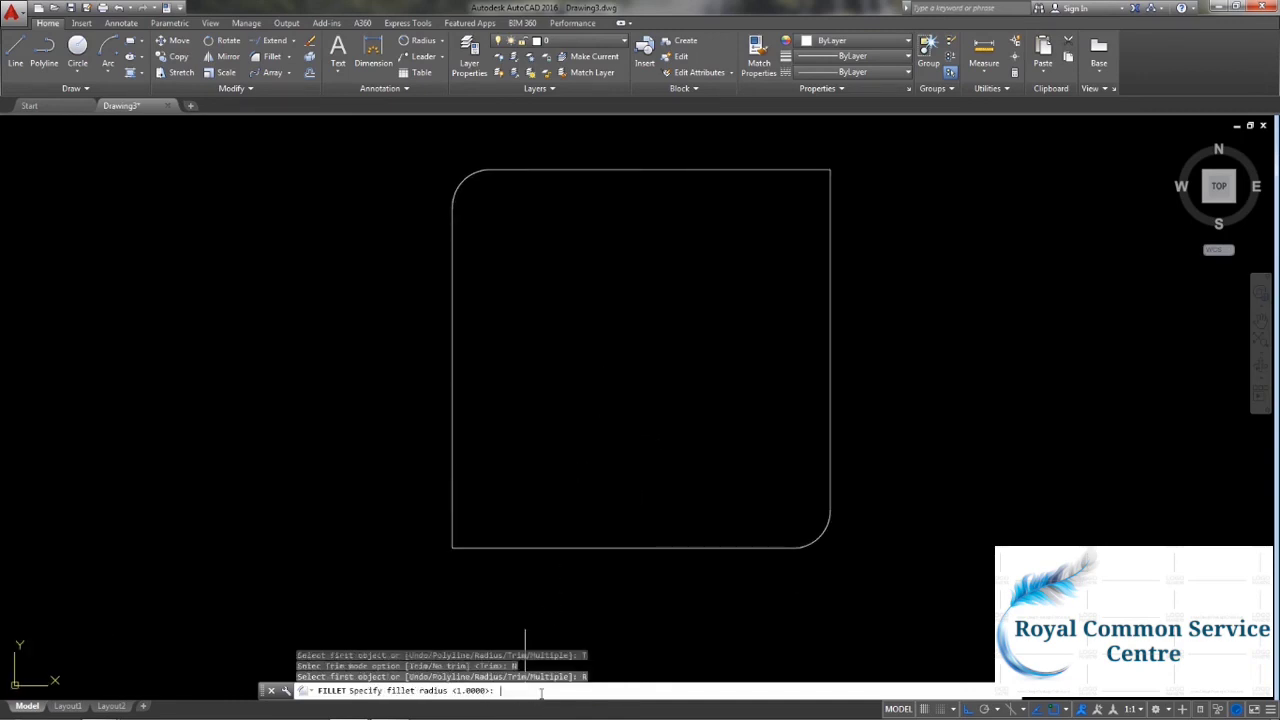
text(1)
key(Return)
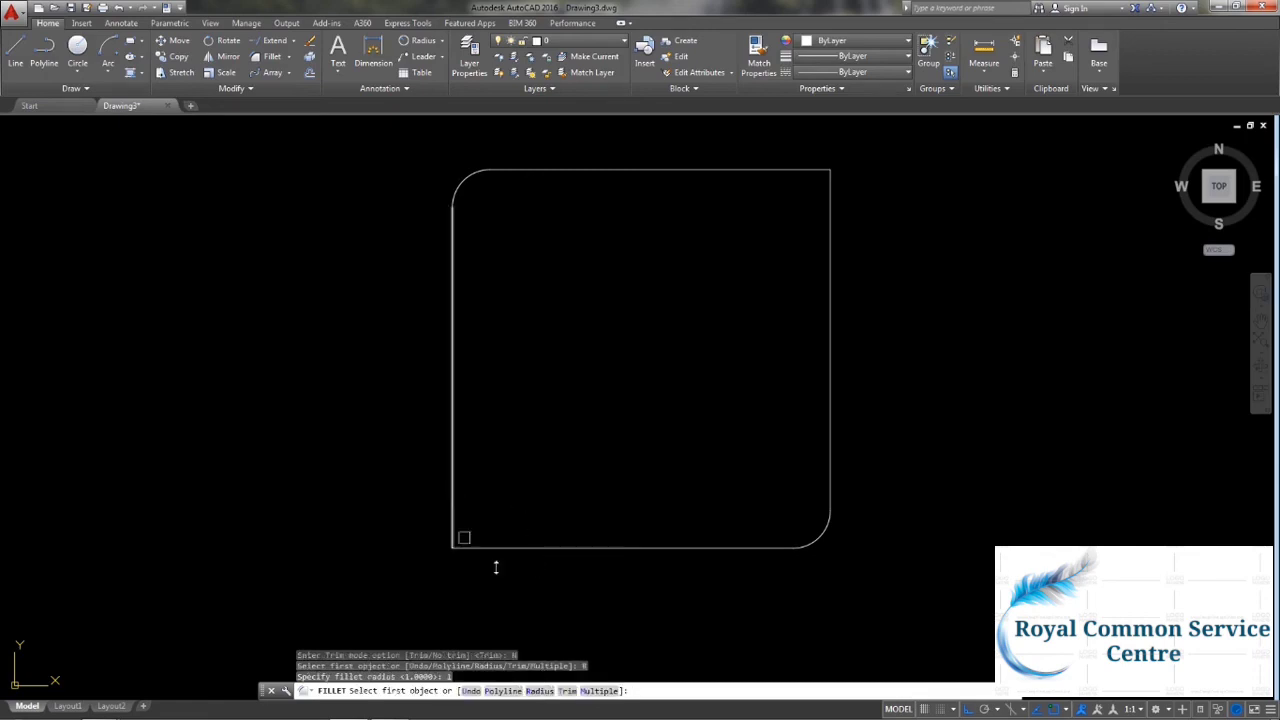
click(502, 548)
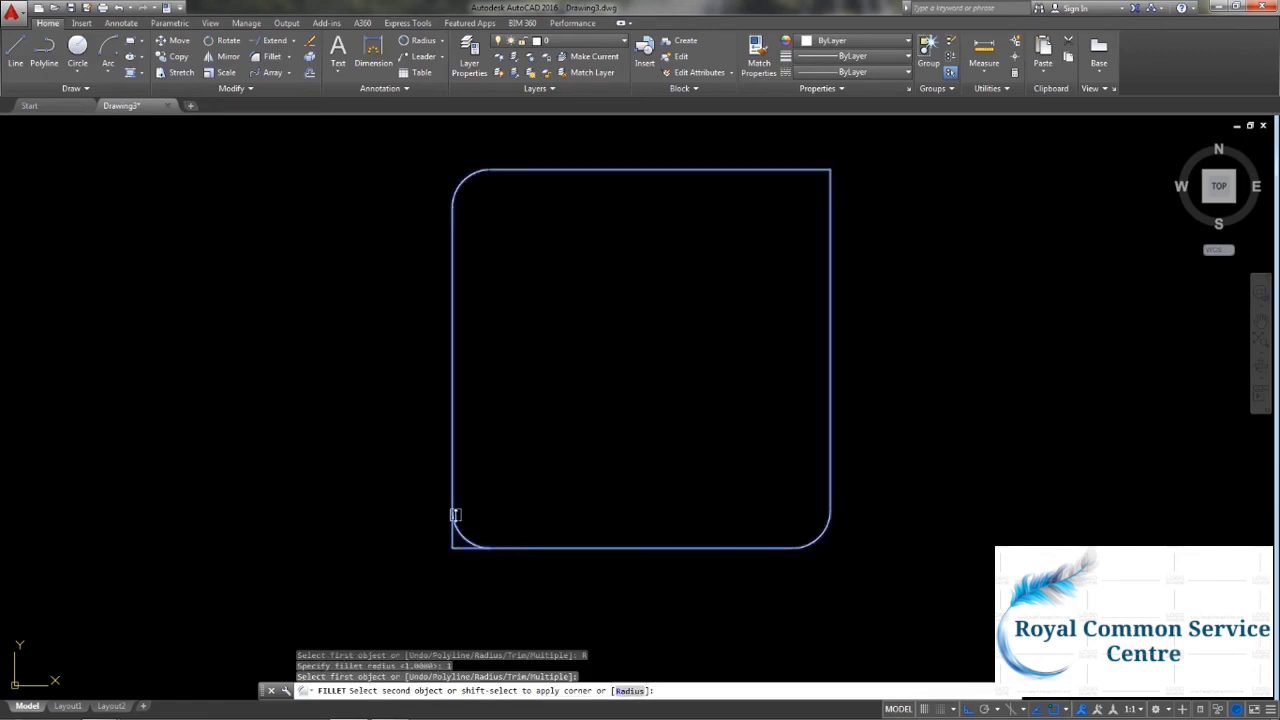
click(455, 515)
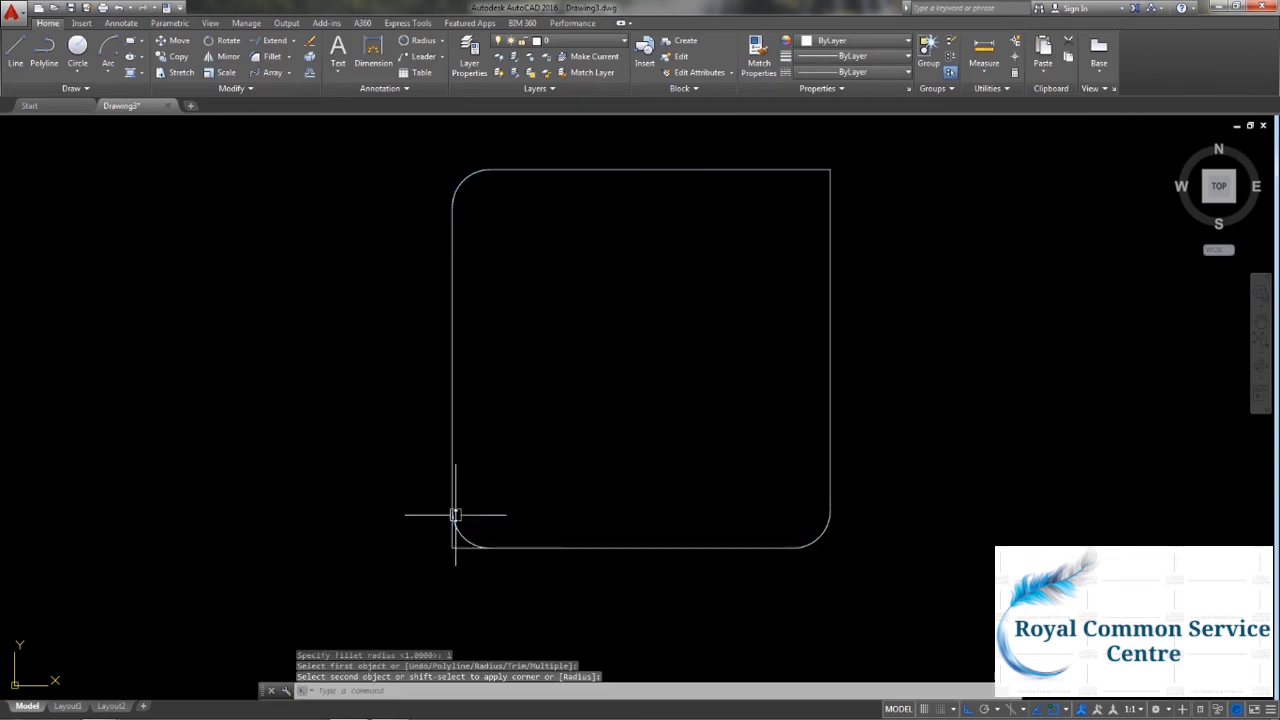
scroll(475, 570, down, 2)
scroll(465, 562, up, 4)
scroll(465, 562, up, 4)
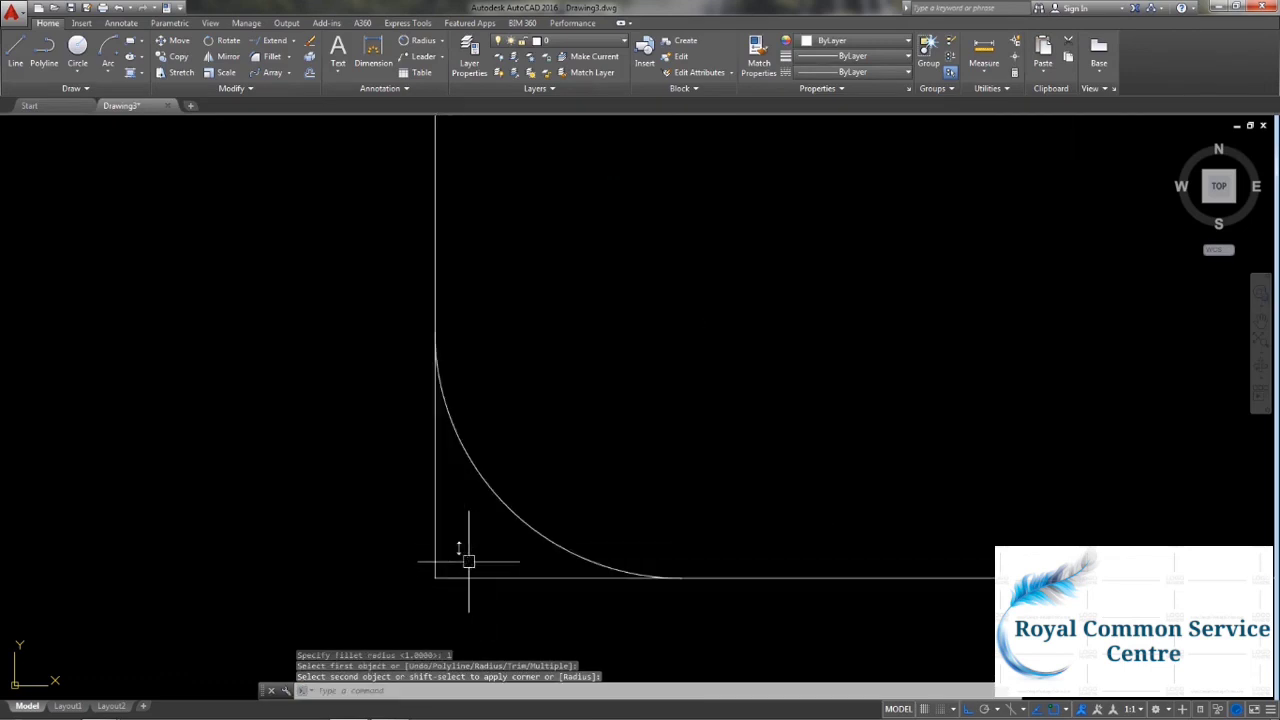
scroll(475, 560, up, 1)
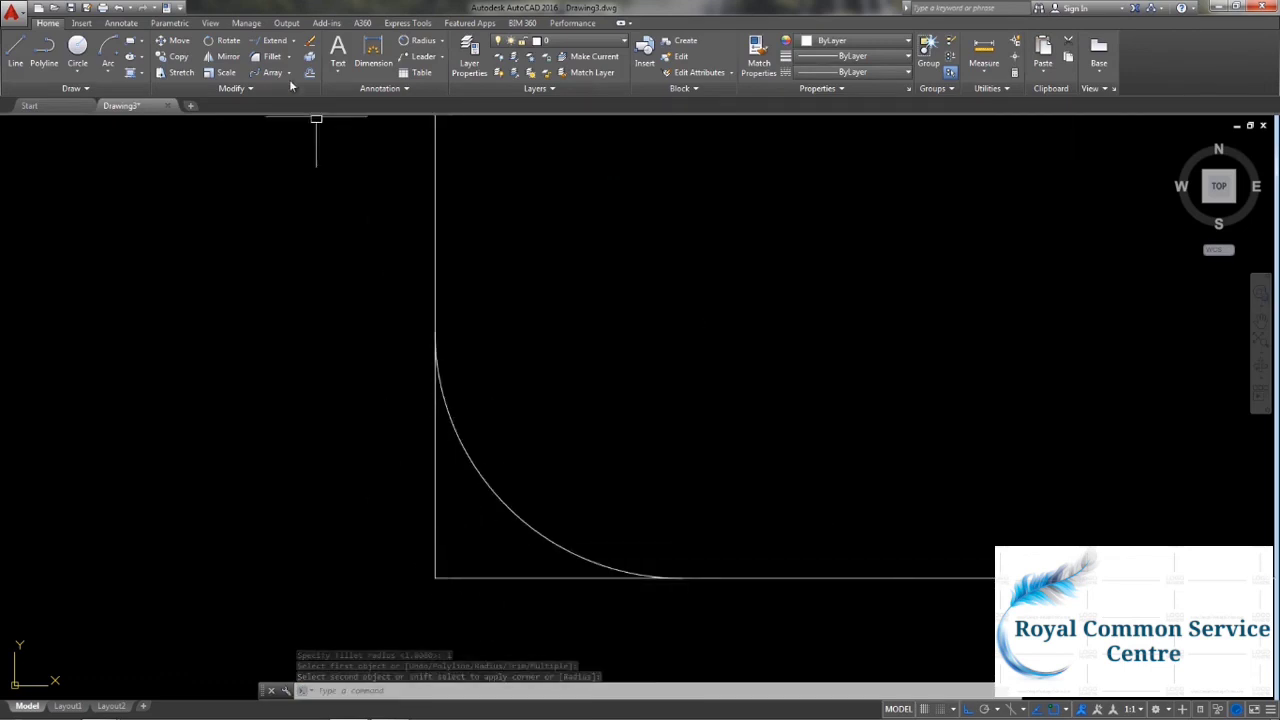
Set the fillet trim mode back to Trim.
click(265, 56)
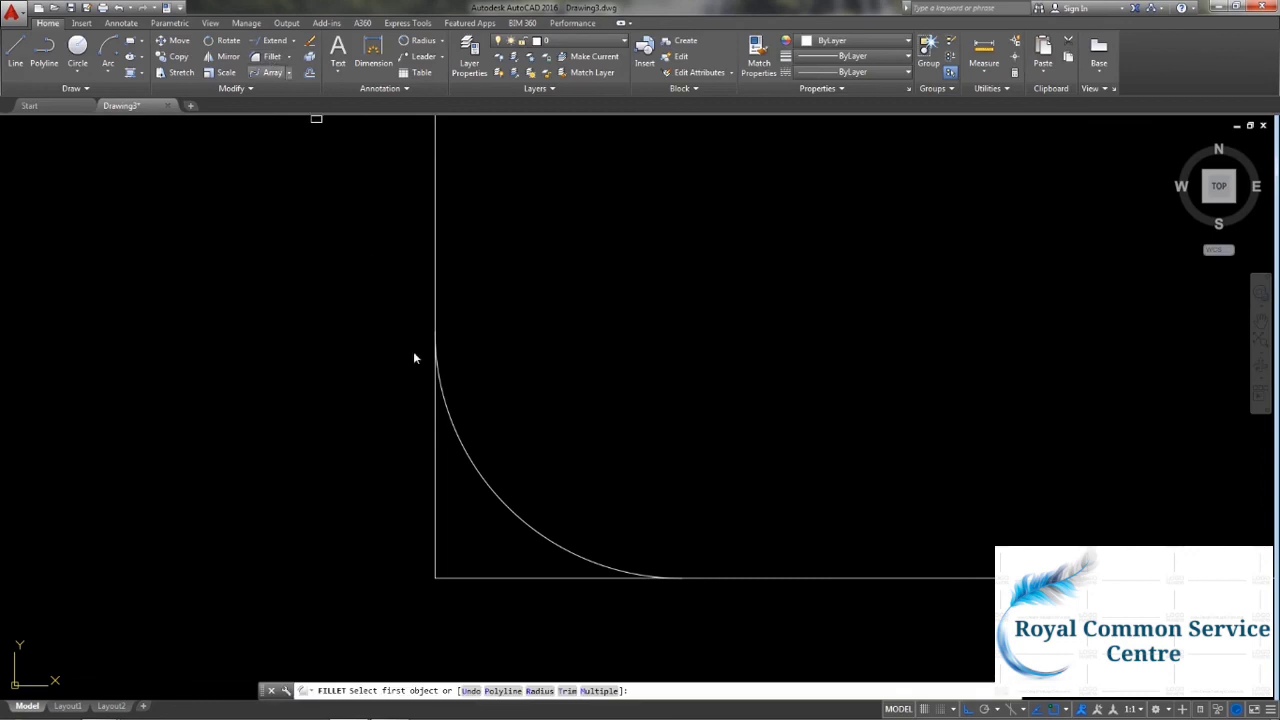
click(567, 690)
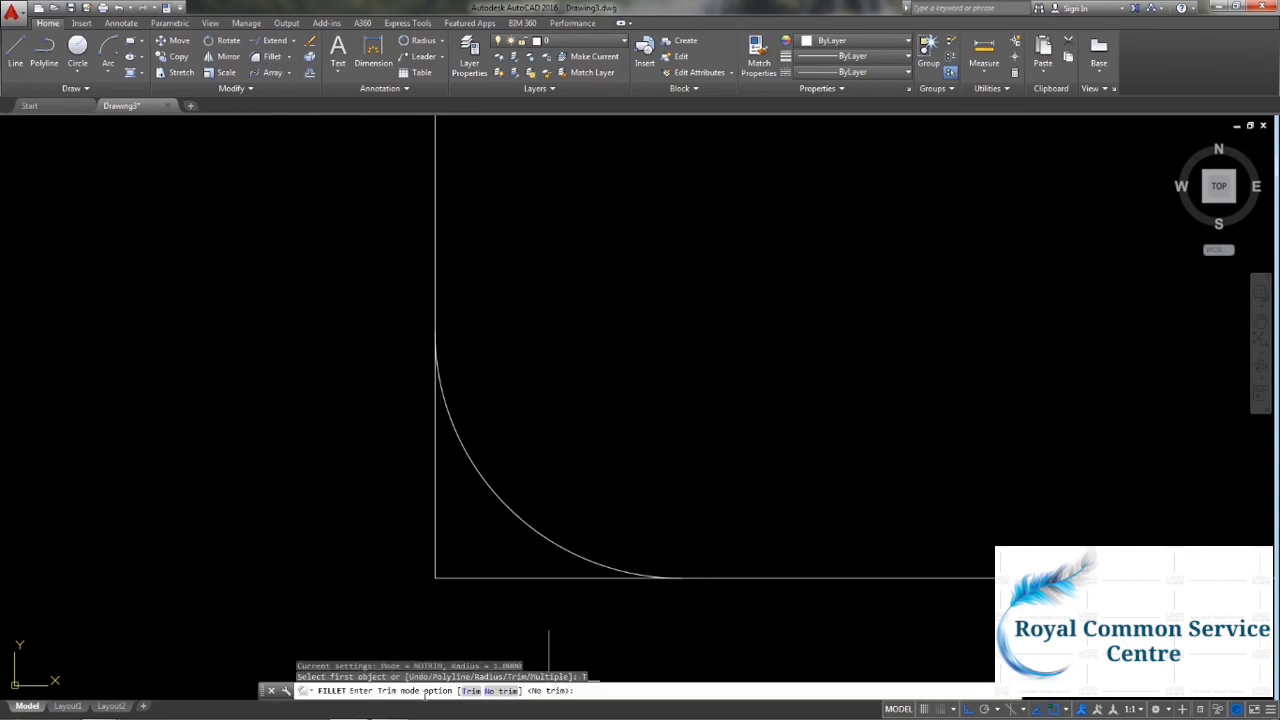
click(471, 690)
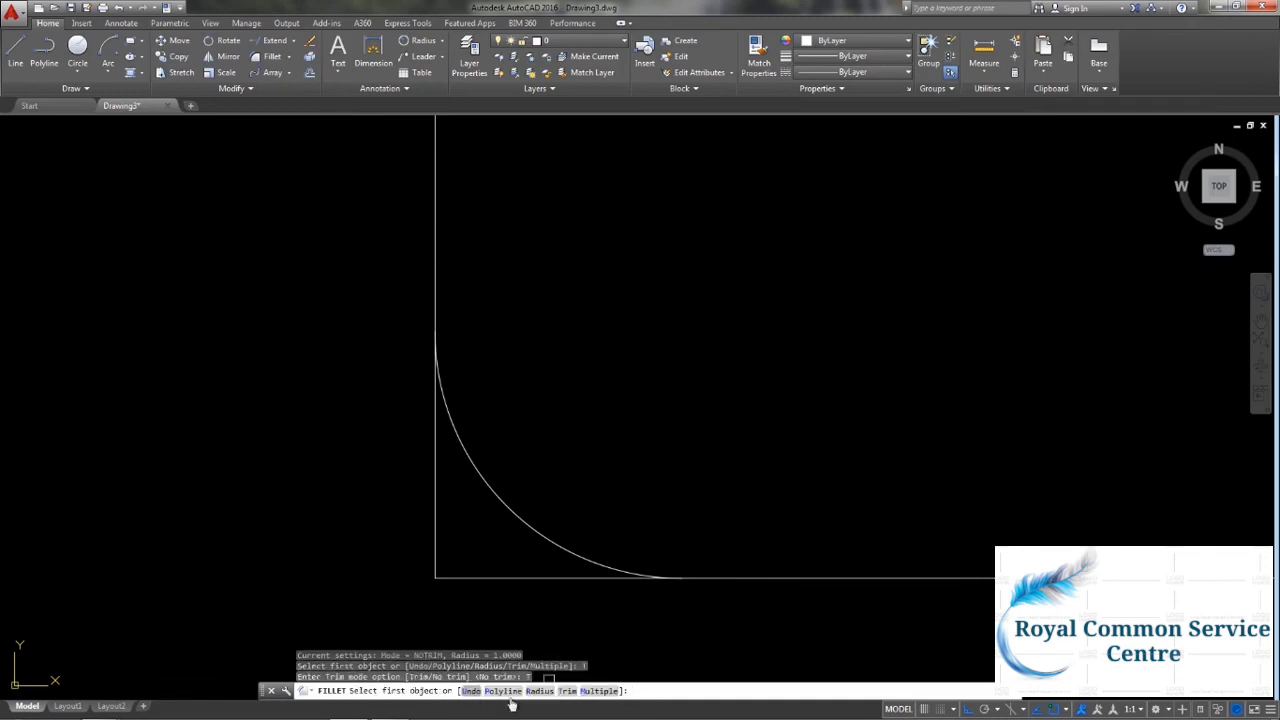
scroll(517, 497, down, 2)
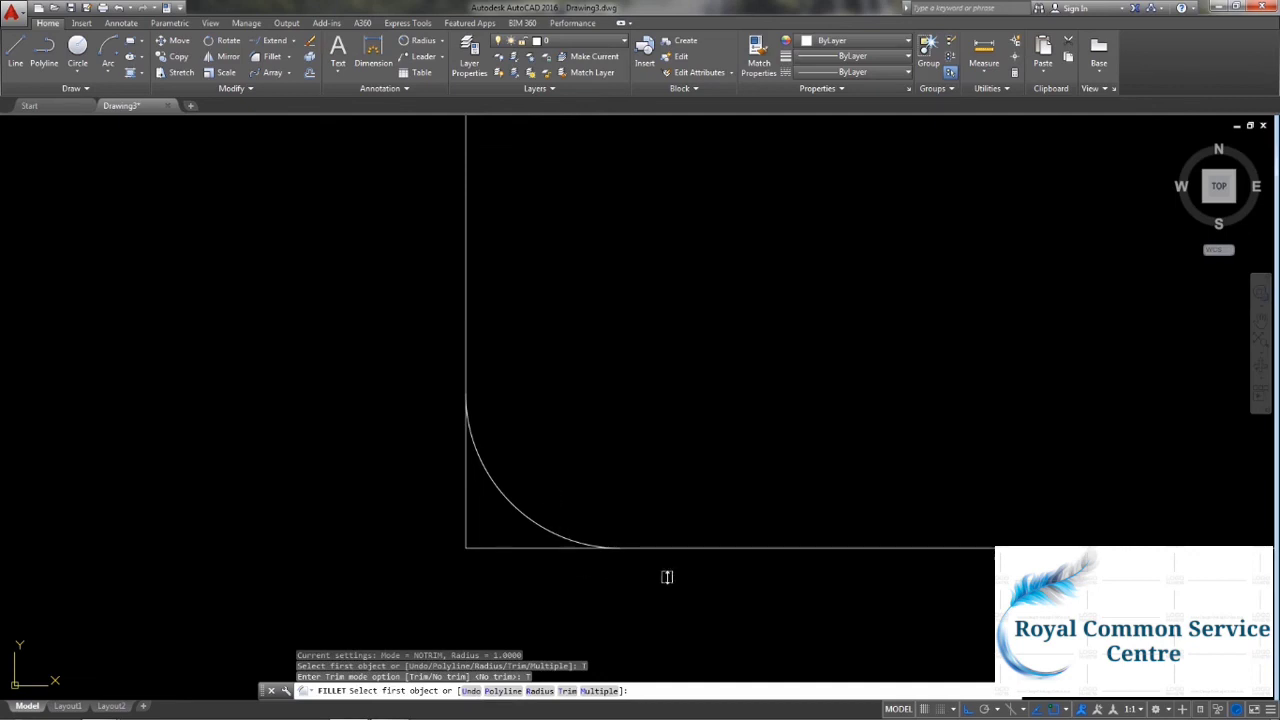
scroll(646, 480, down, 3)
middle_drag(646, 480, 503, 469)
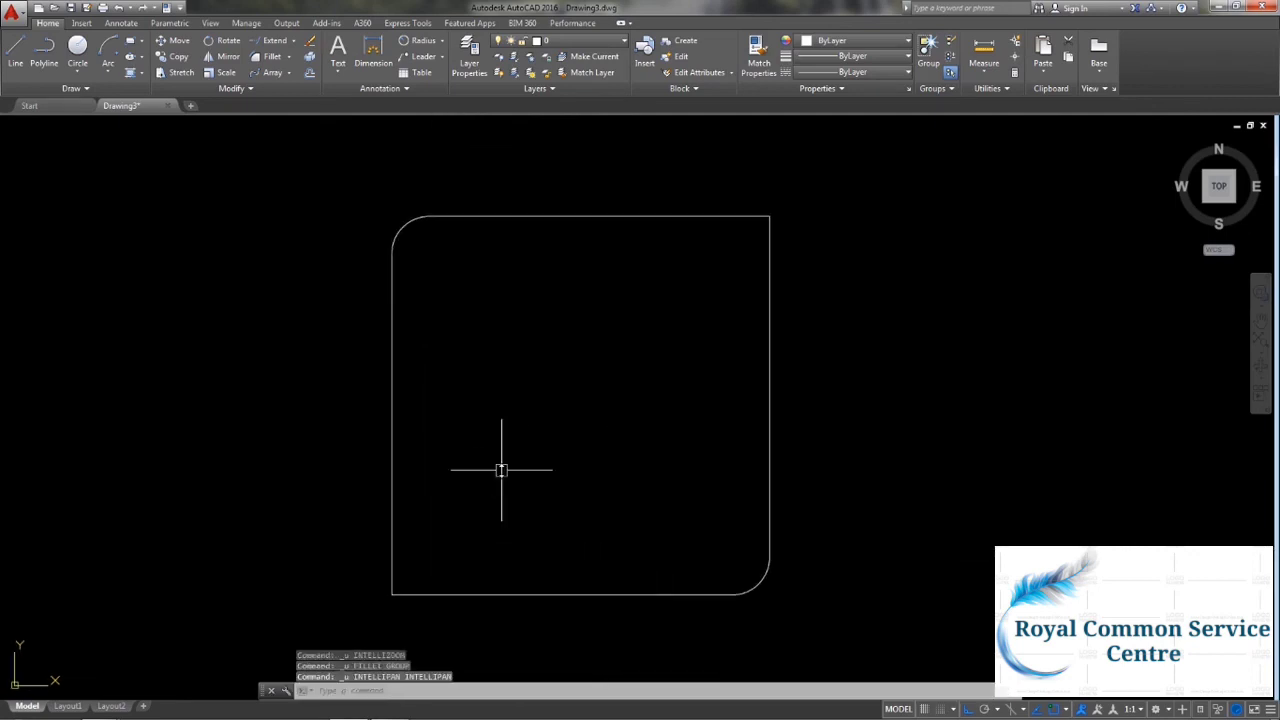
Undo the earlier fillets and start a radius-1 fillet in Multiple mode.
key(ctrl+z)
key(ctrl+z)
key(ctrl+z)
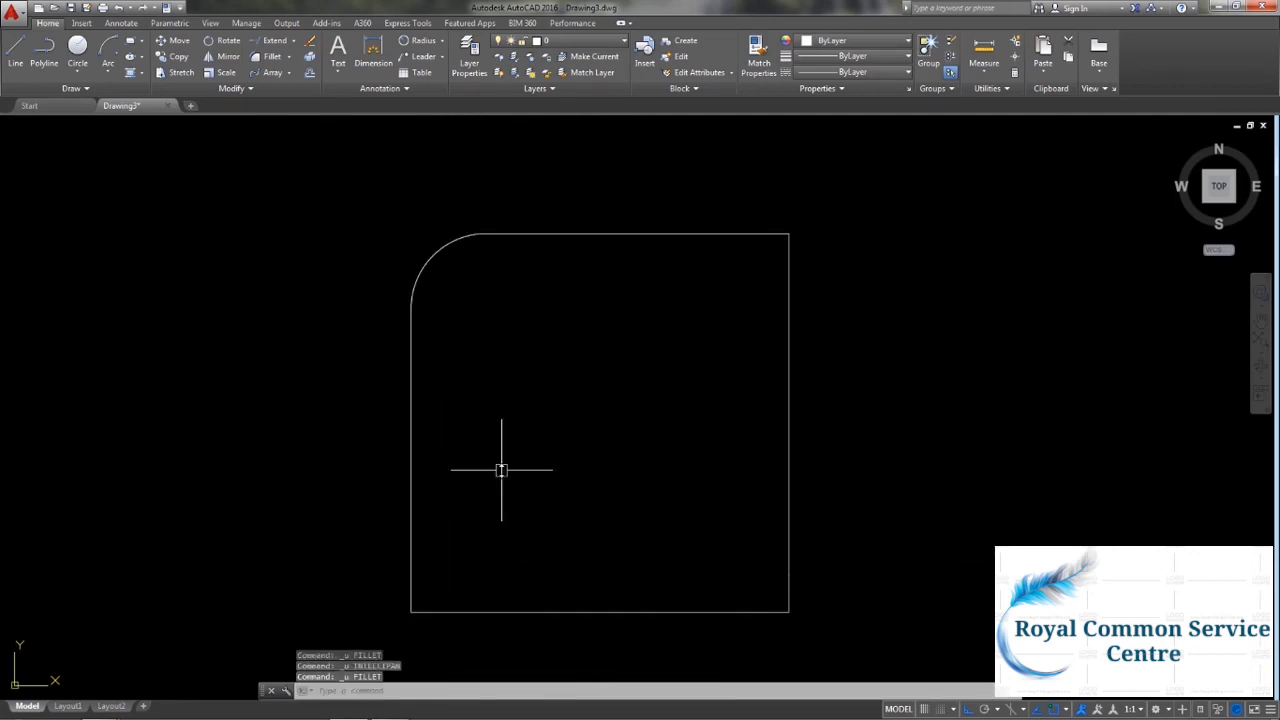
key(ctrl+z)
key(Escape)
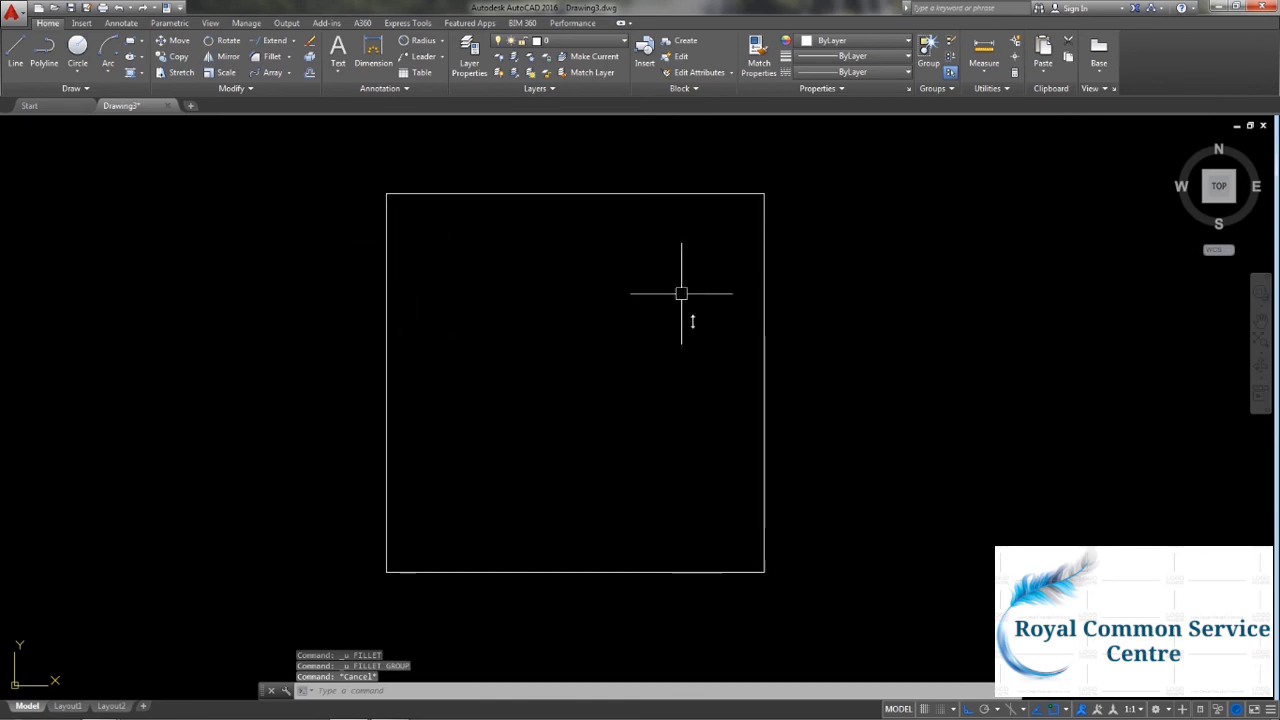
middle_drag(552, 420, 628, 427)
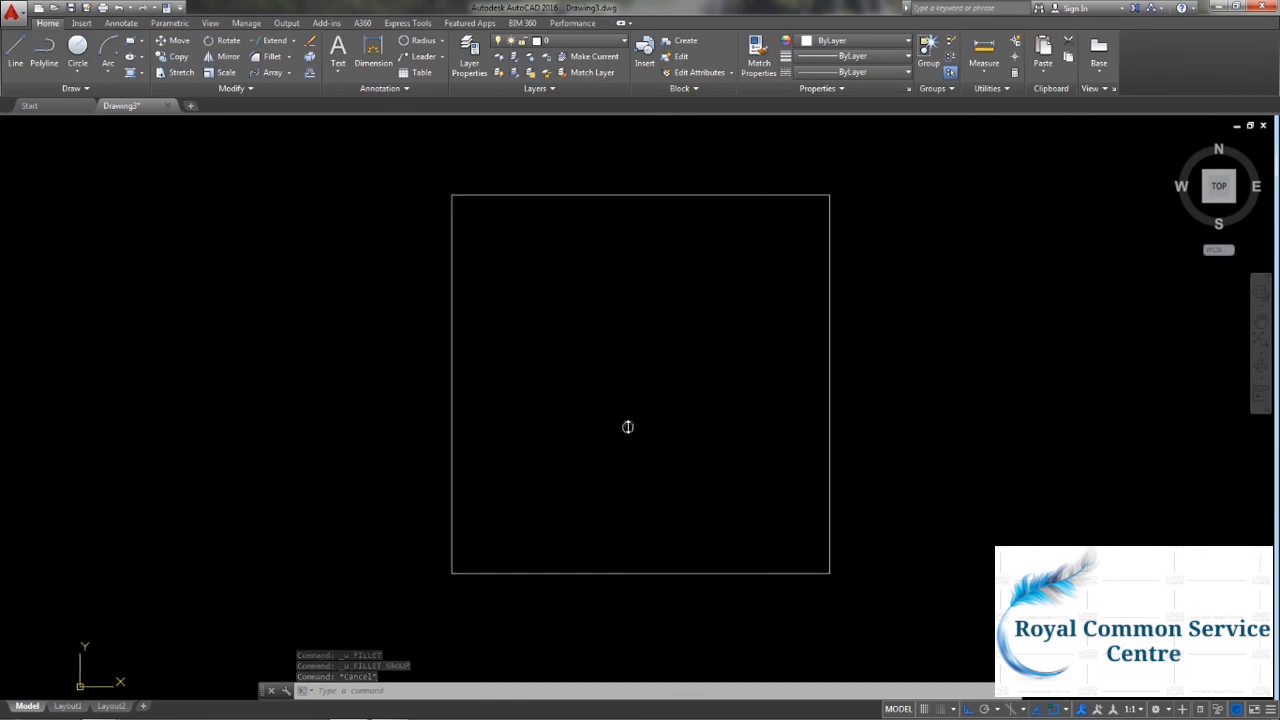
click(272, 56)
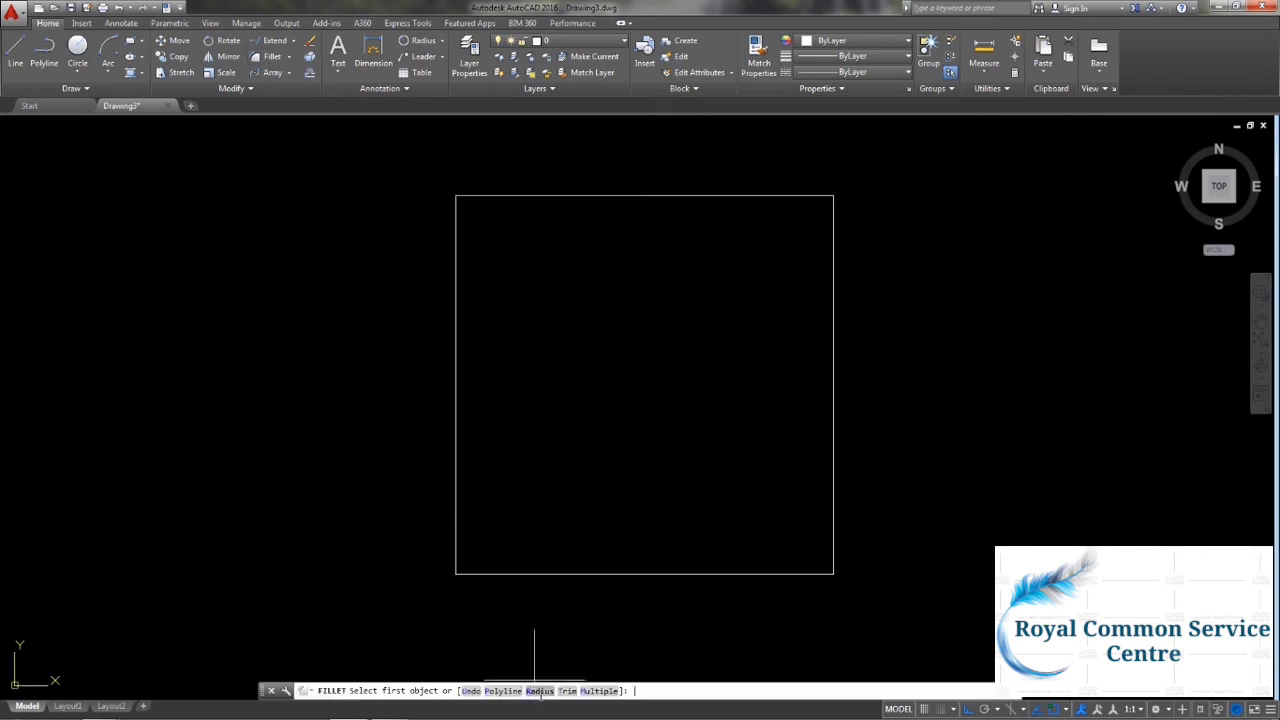
click(540, 691)
key(Return)
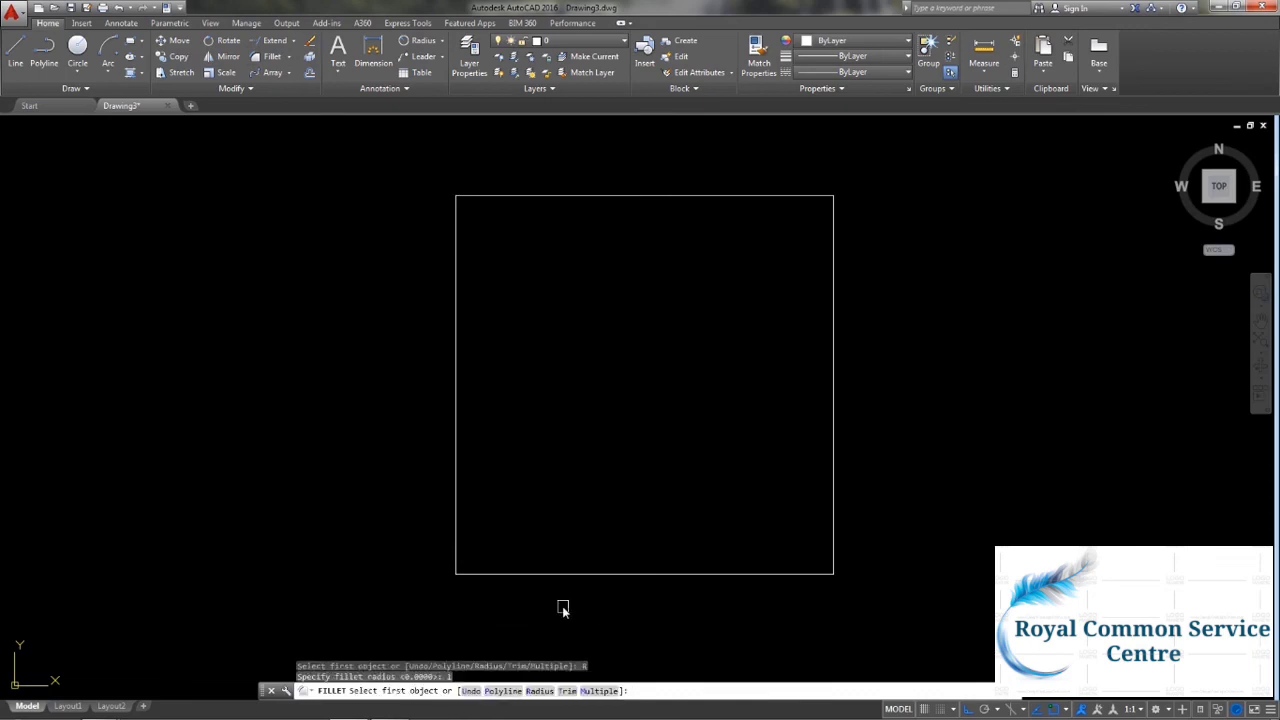
click(597, 691)
click(600, 692)
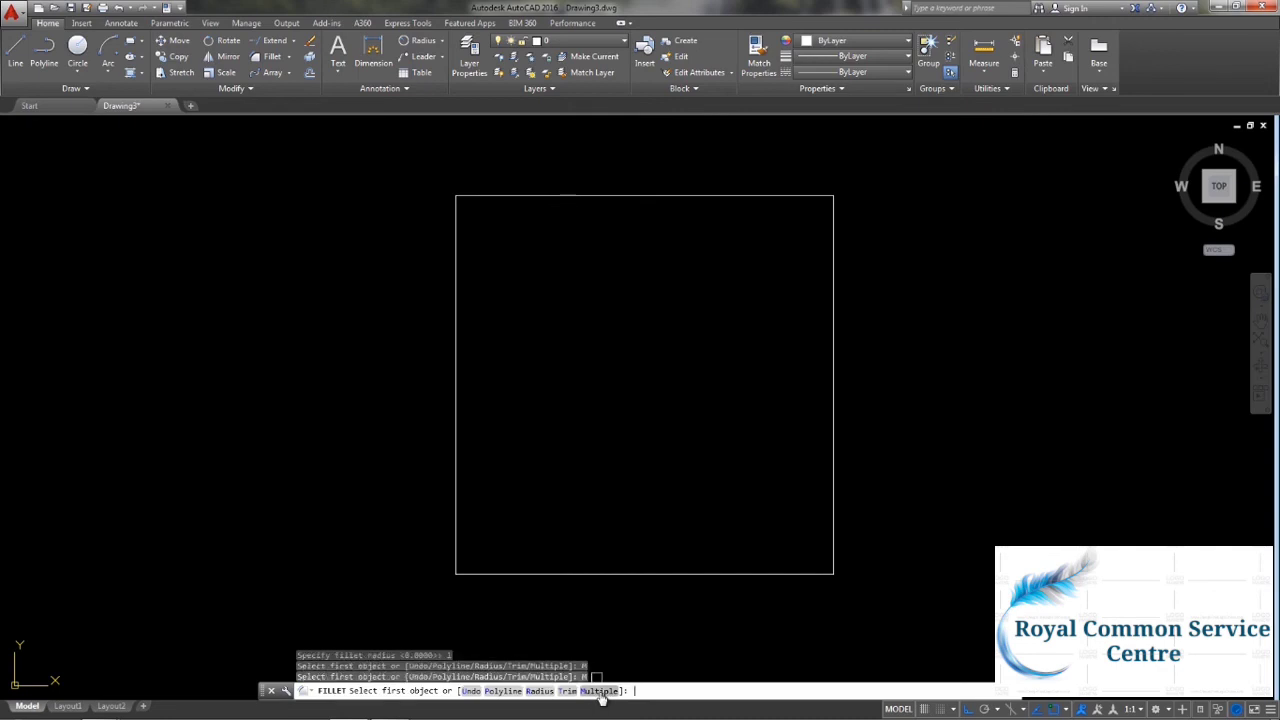
Round the square's bottom-left, top-left, top-right and bottom-right corners at radius 1.
click(483, 574)
click(459, 557)
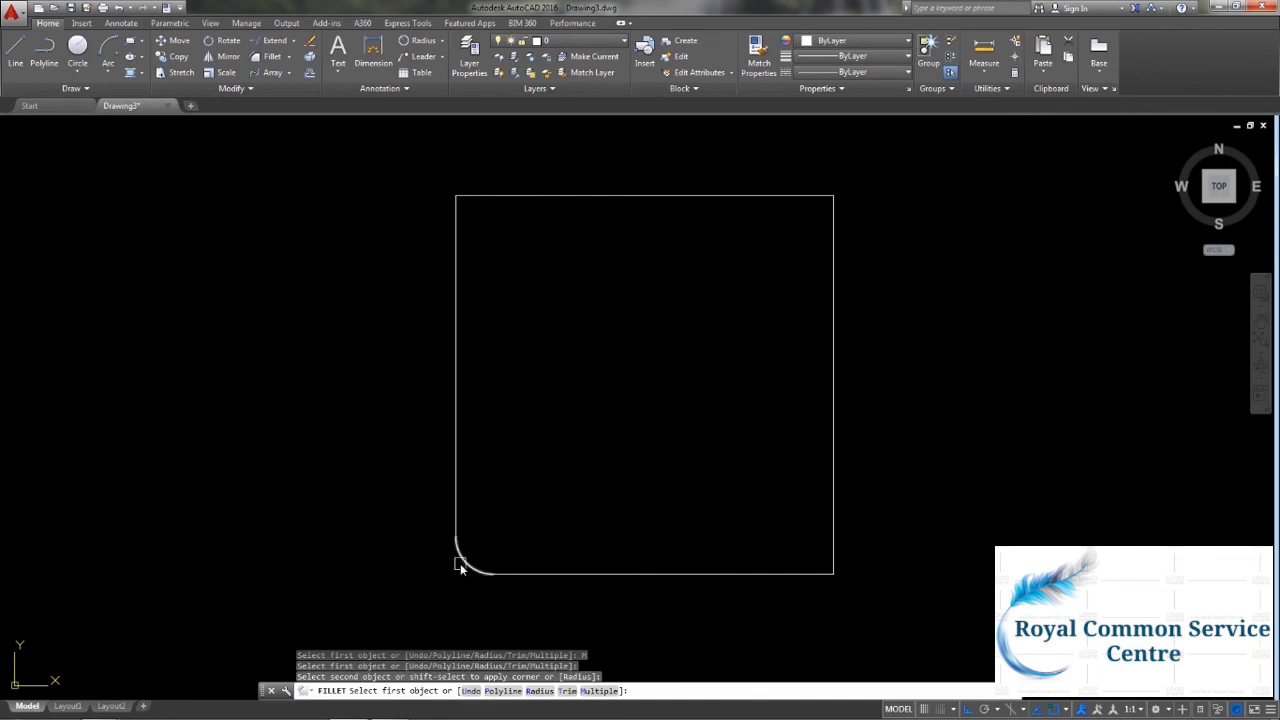
click(456, 246)
click(479, 197)
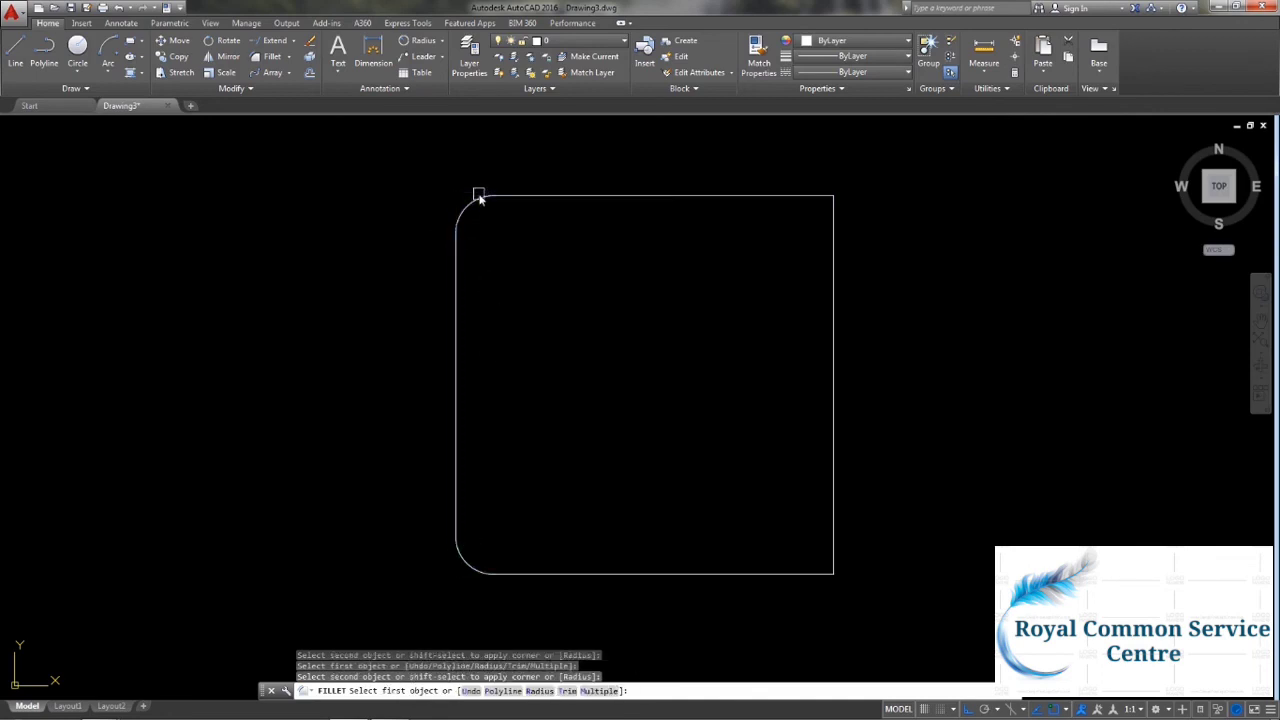
click(804, 197)
click(834, 228)
click(835, 518)
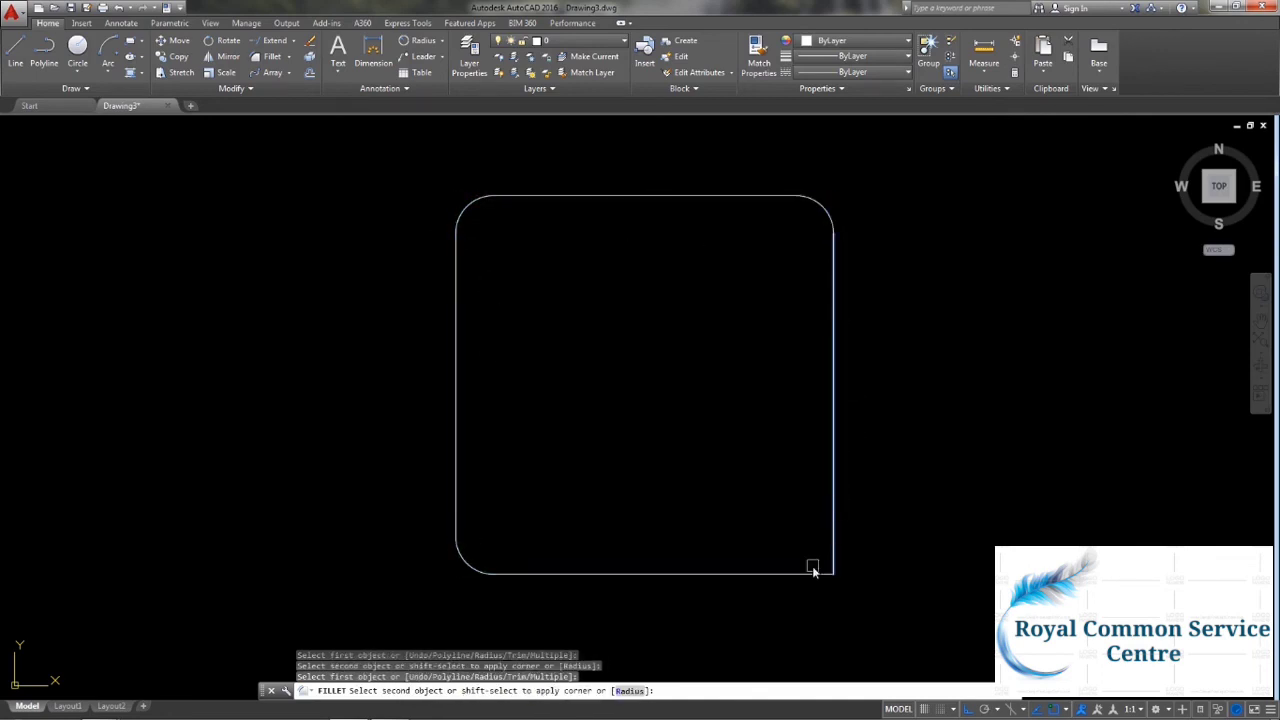
click(811, 575)
middle_drag(700, 404, 480, 420)
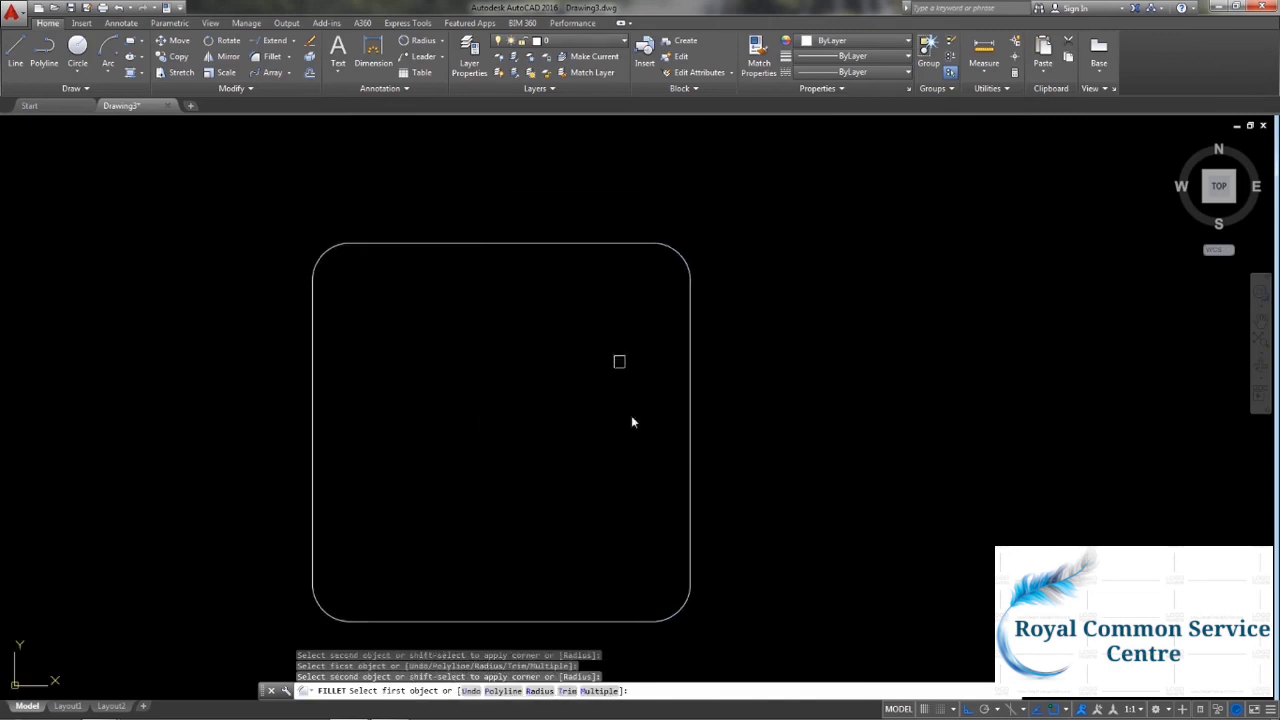
middle_drag(631, 423, 900, 448)
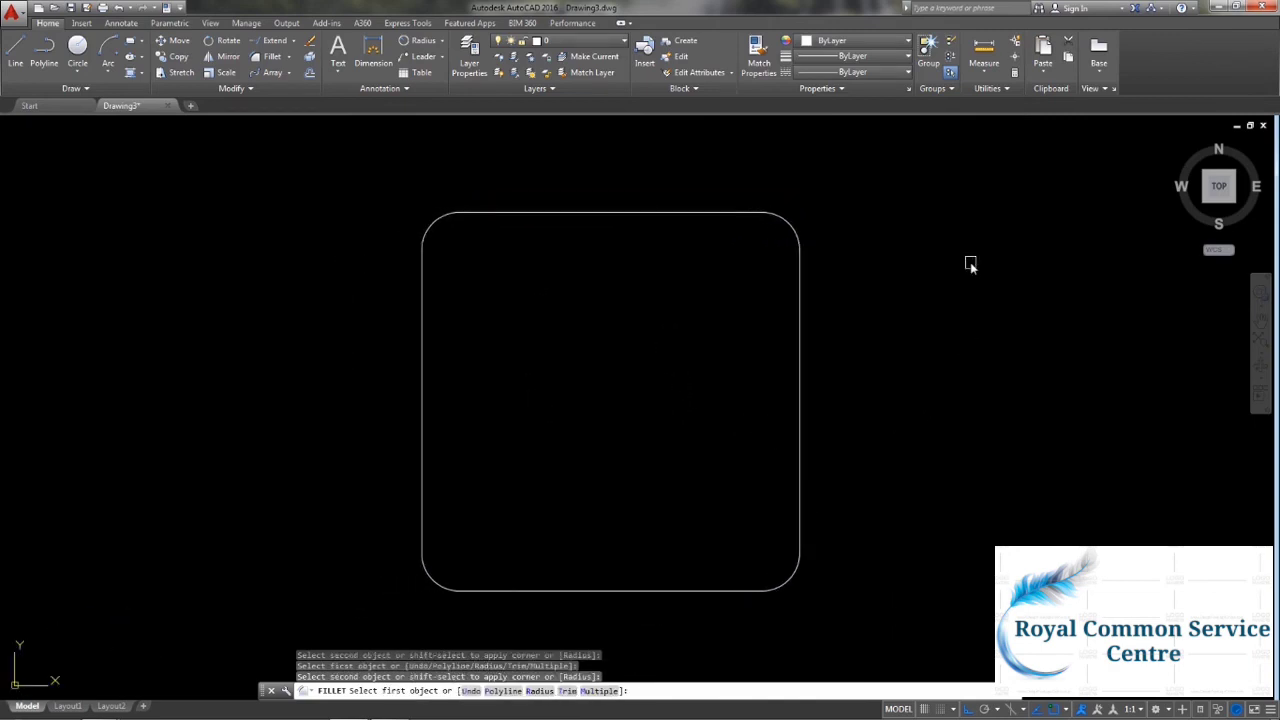
middle_drag(935, 455, 972, 459)
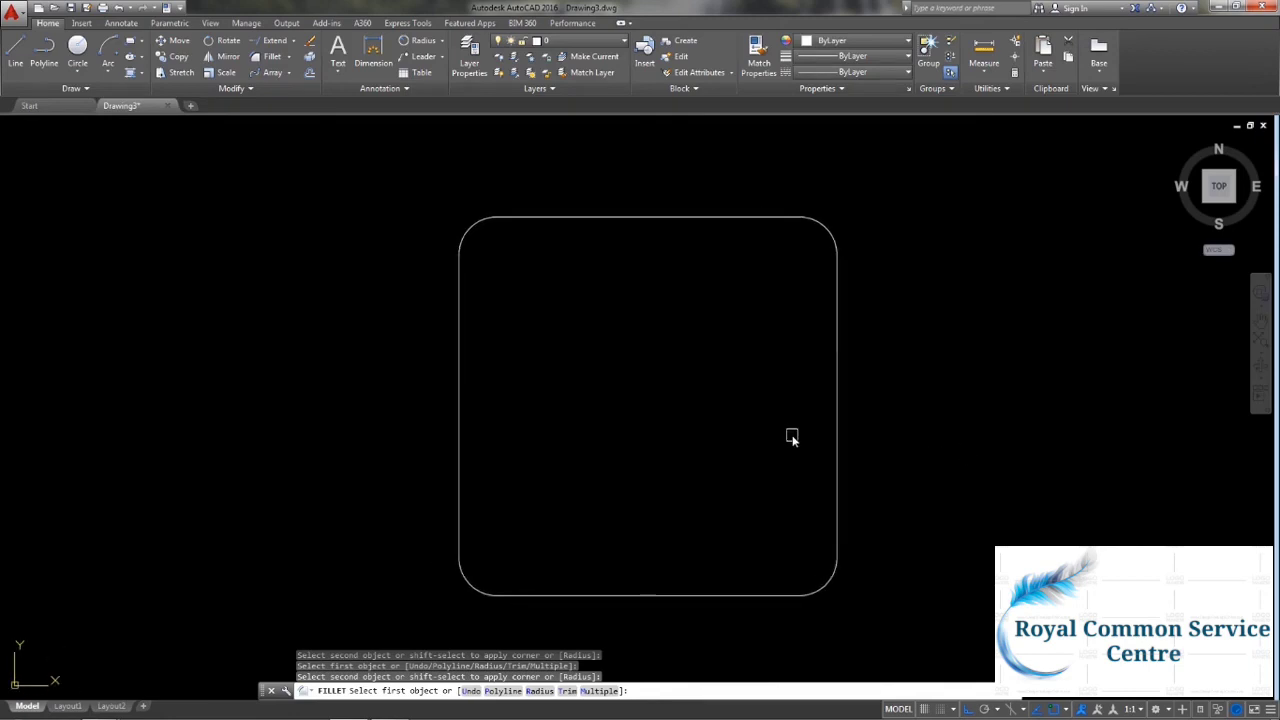
Undo the multiple fillet so all four corners are sharp again.
key(Escape)
key(ctrl+z)
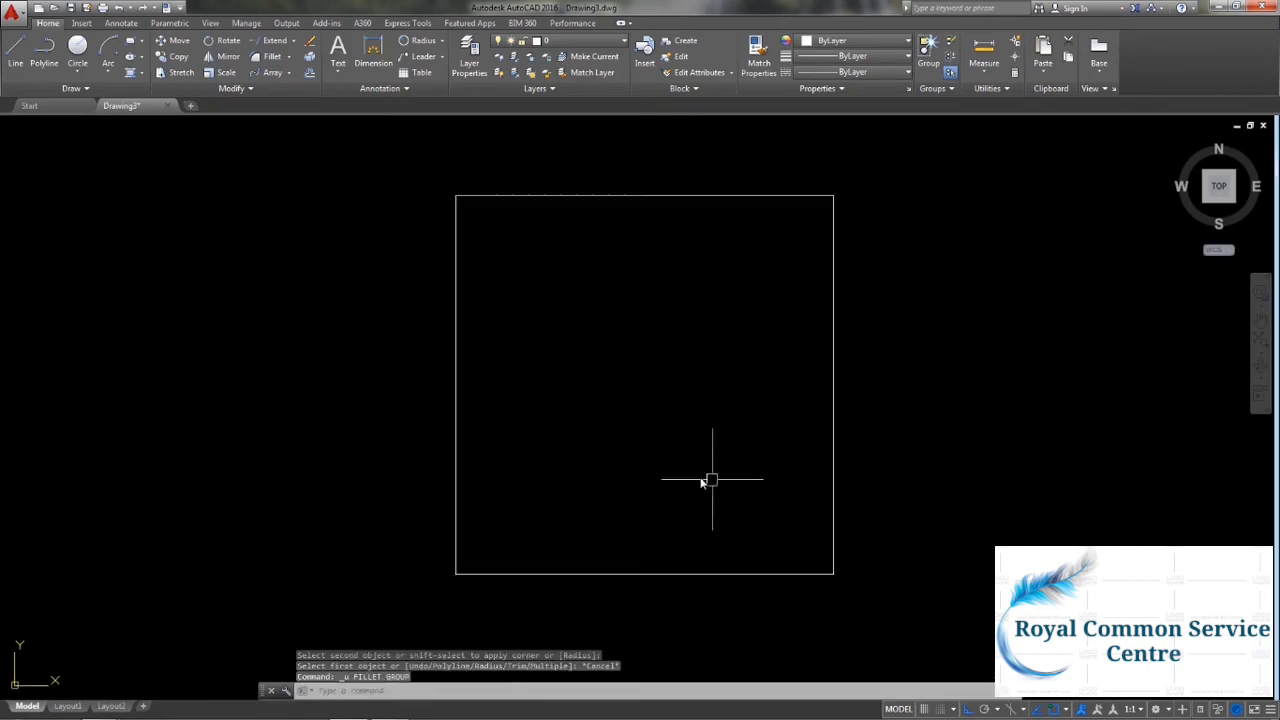
key(Escape)
middle_drag(600, 457, 463, 484)
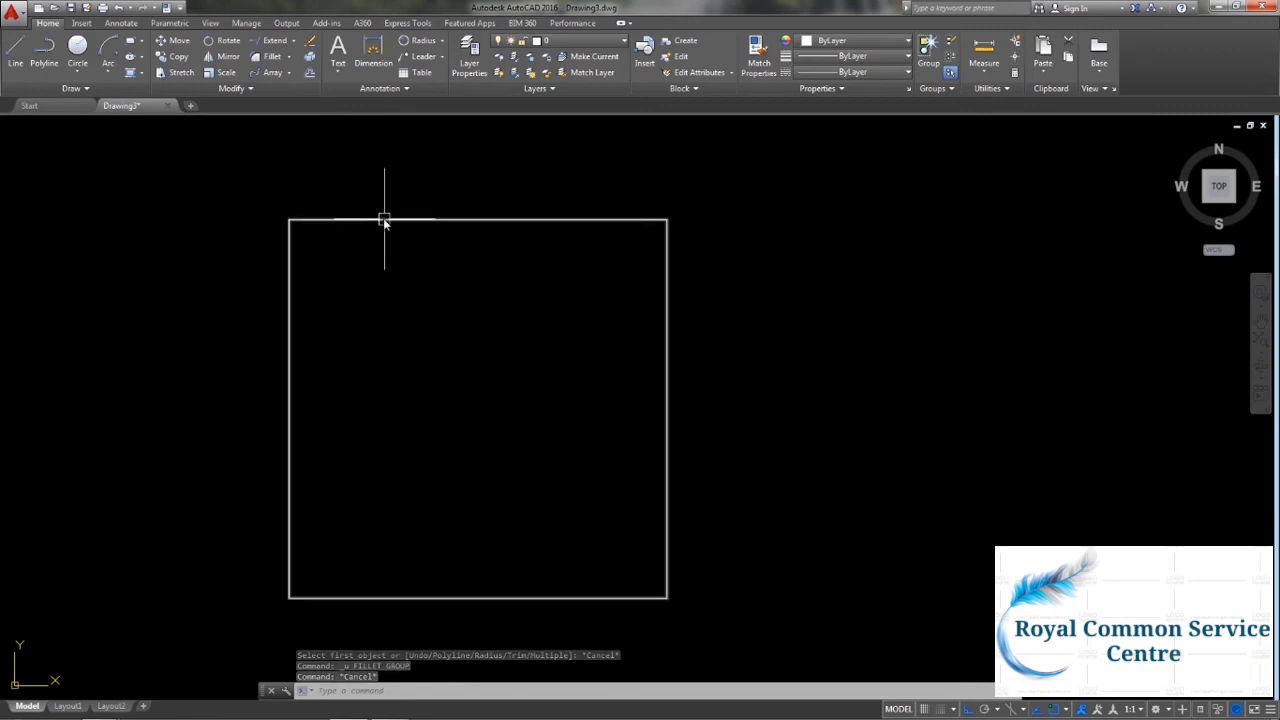
Draw an open, stepped eight-vertex polyline to the right of the square.
click(44, 52)
click(756, 220)
click(954, 220)
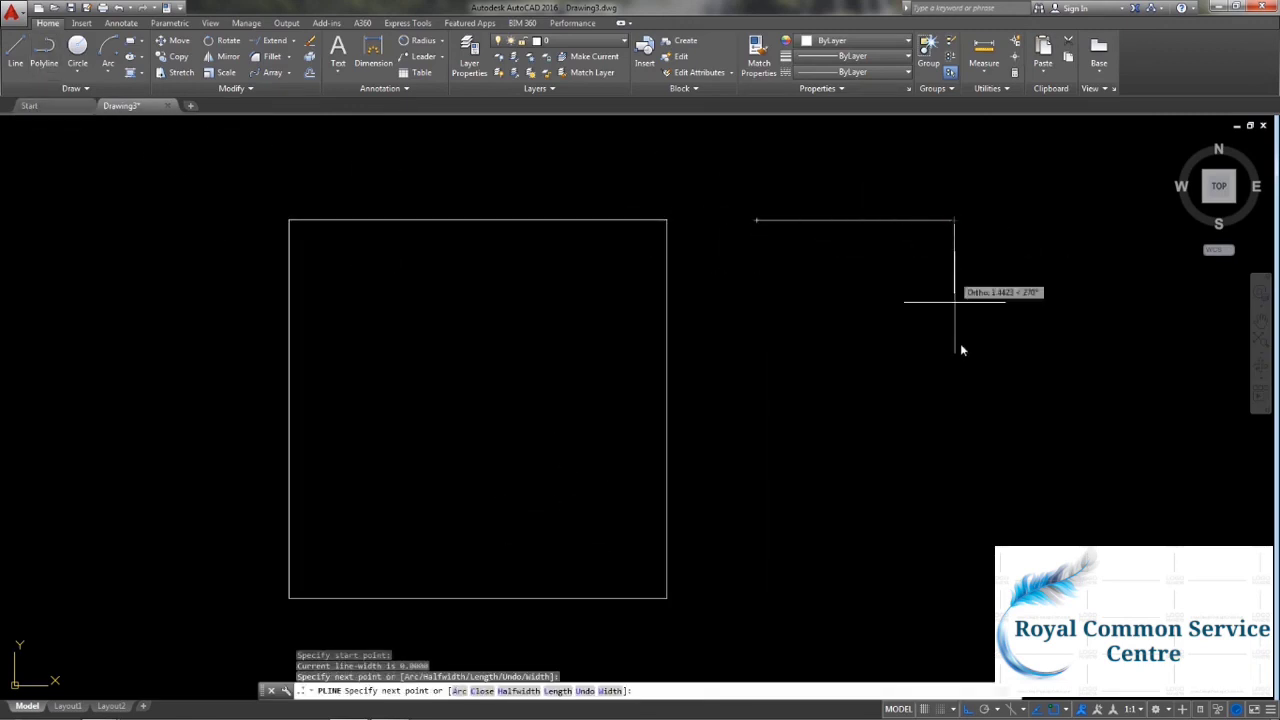
click(954, 443)
click(1190, 443)
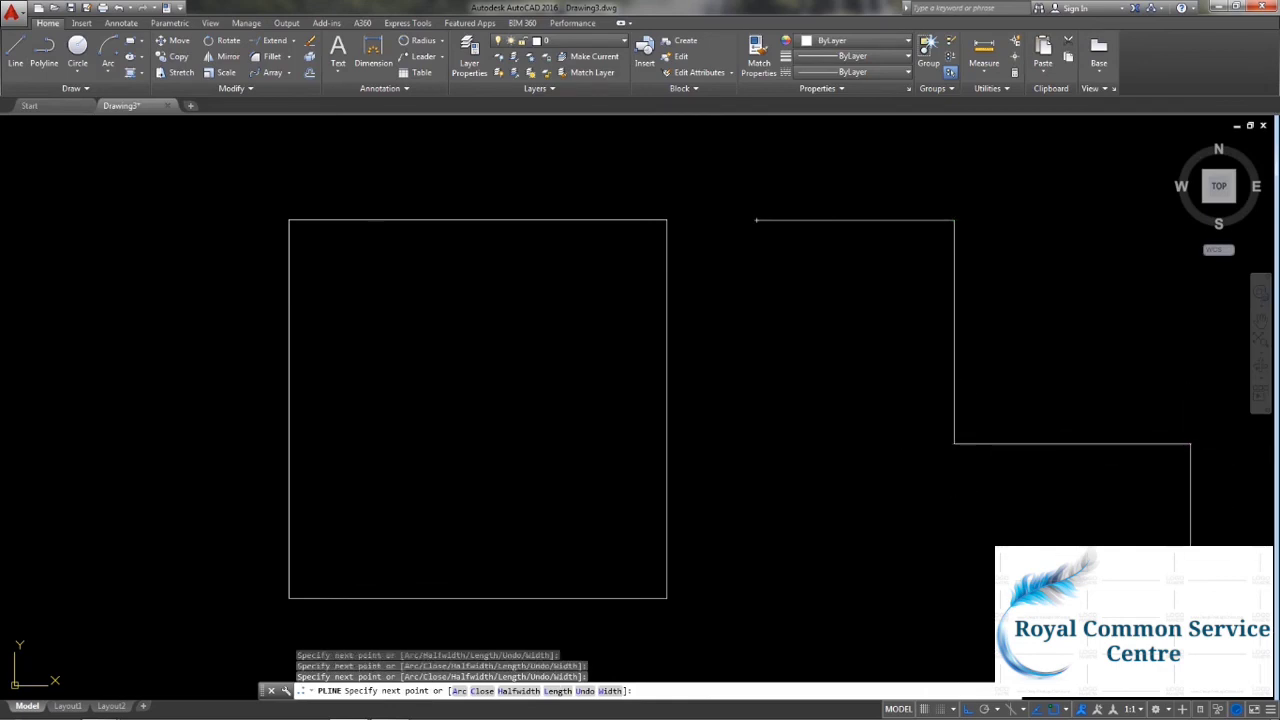
click(1190, 610)
click(853, 613)
click(853, 436)
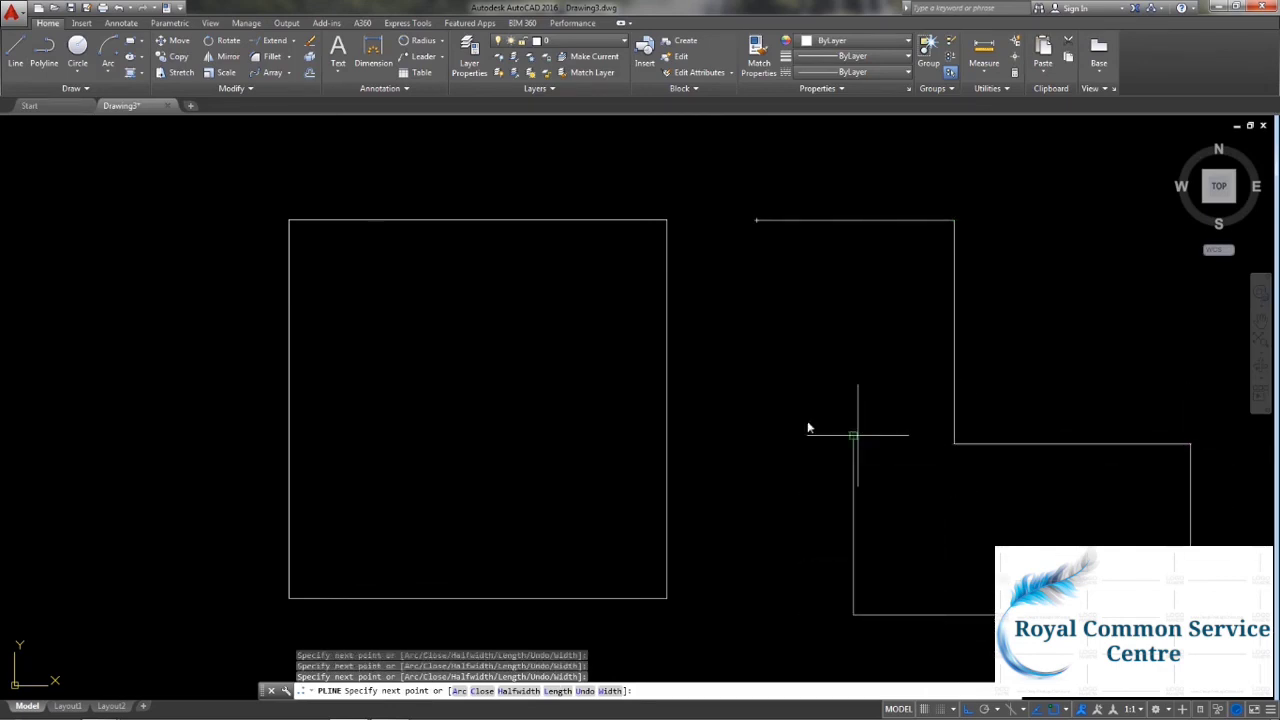
click(696, 430)
key(Escape)
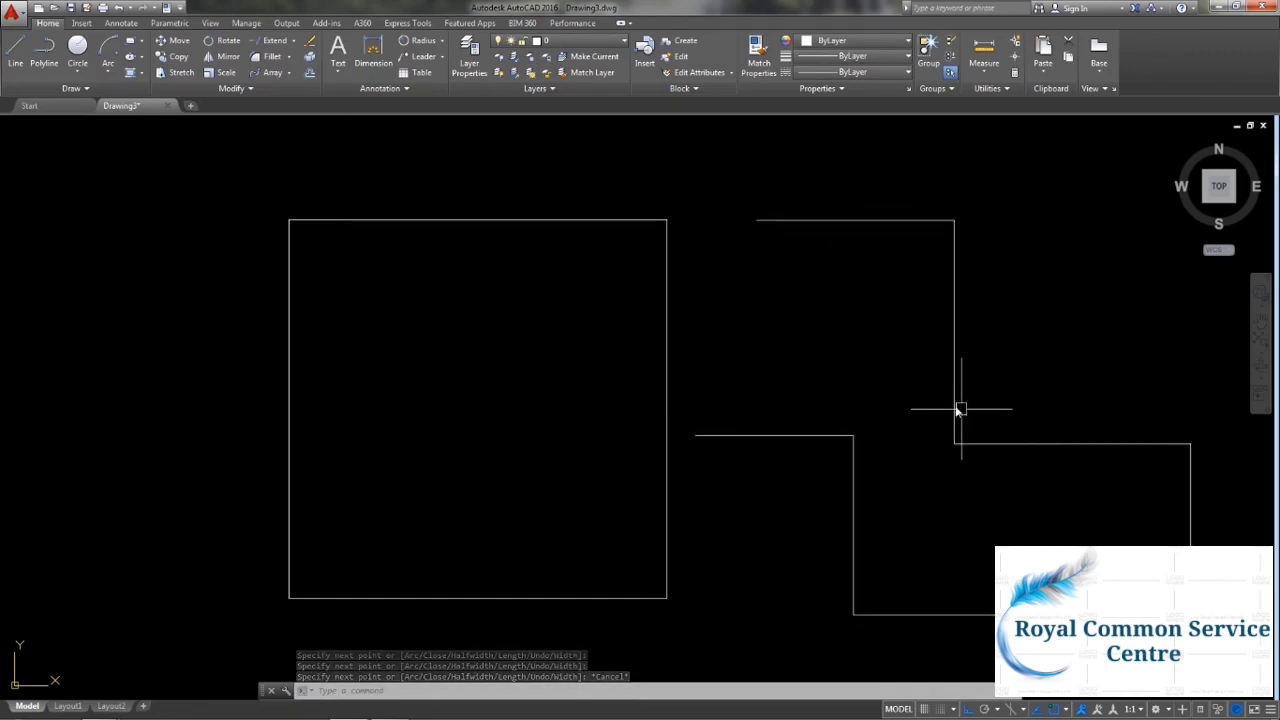
click(270, 56)
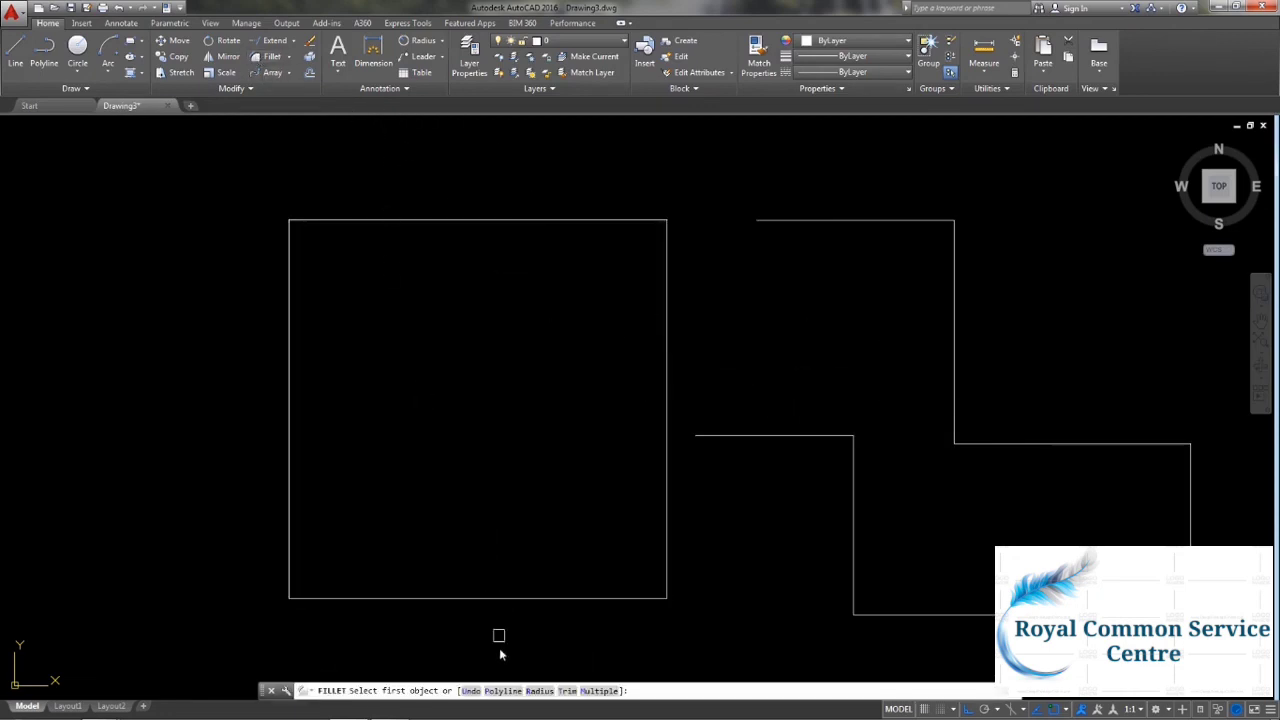
Fillet every corner of the square and the stepped polyline at radius 1 using the Polyline option.
click(538, 691)
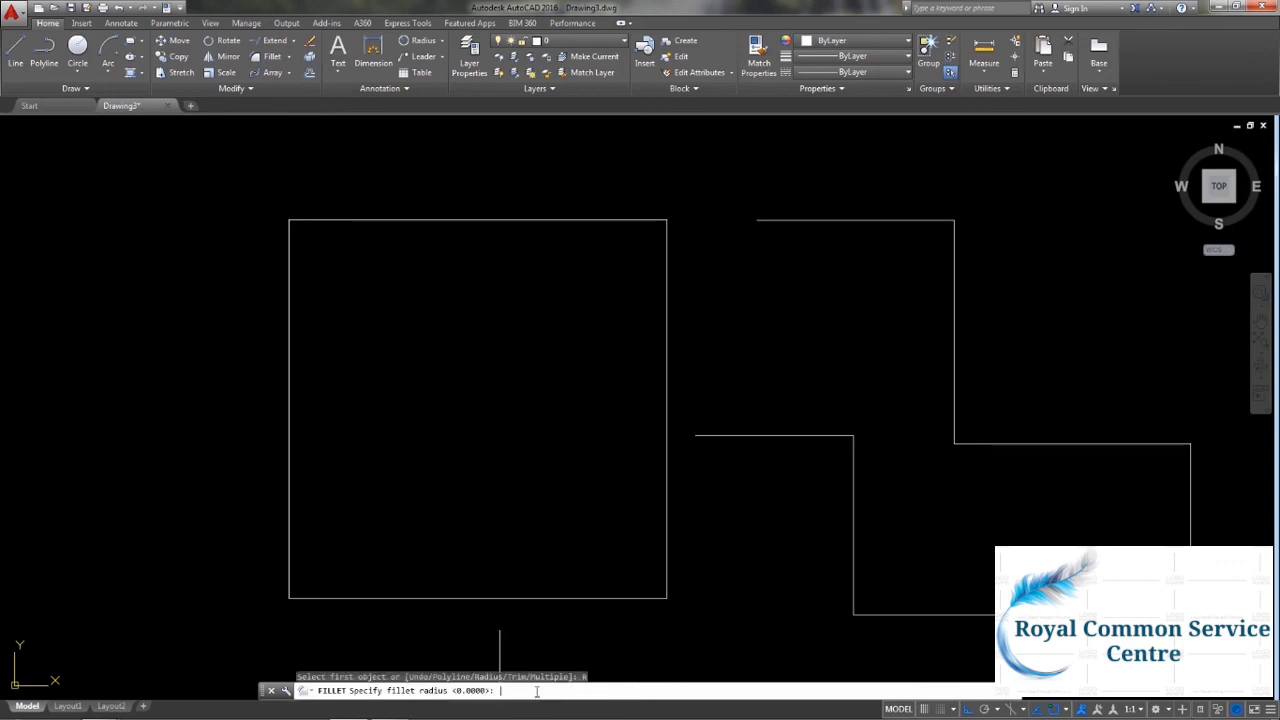
text(1)
key(Return)
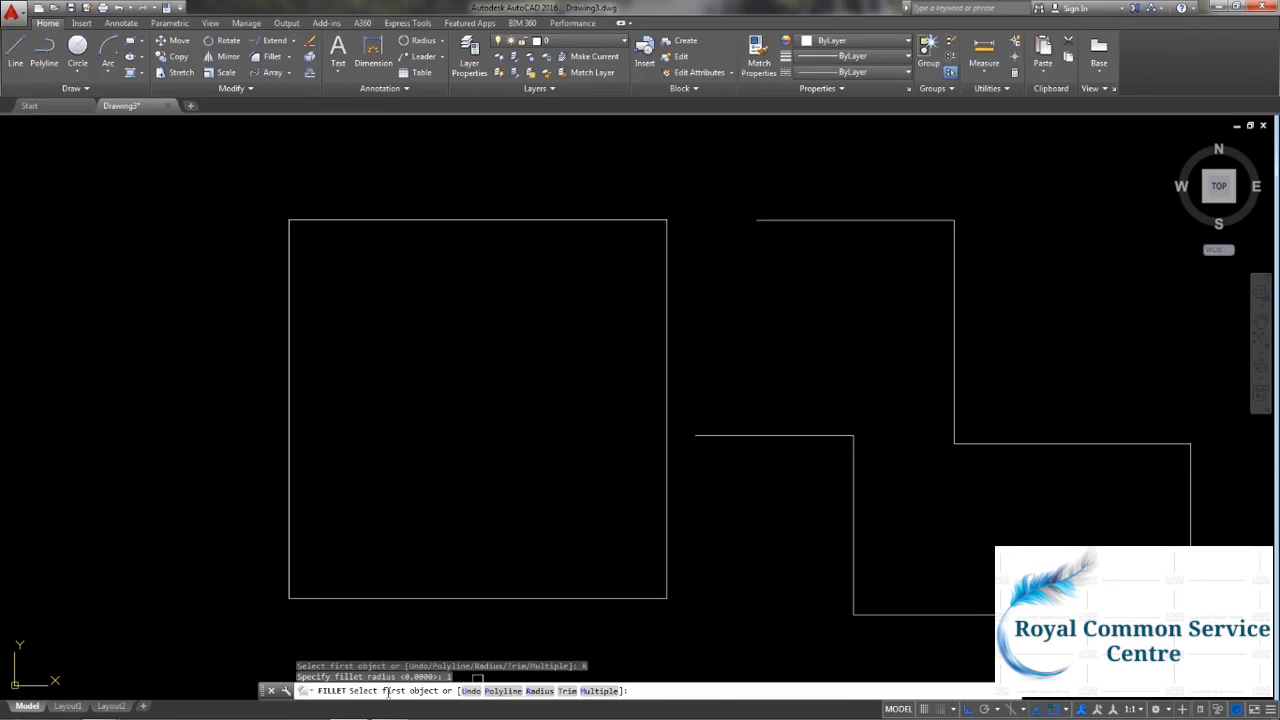
click(505, 690)
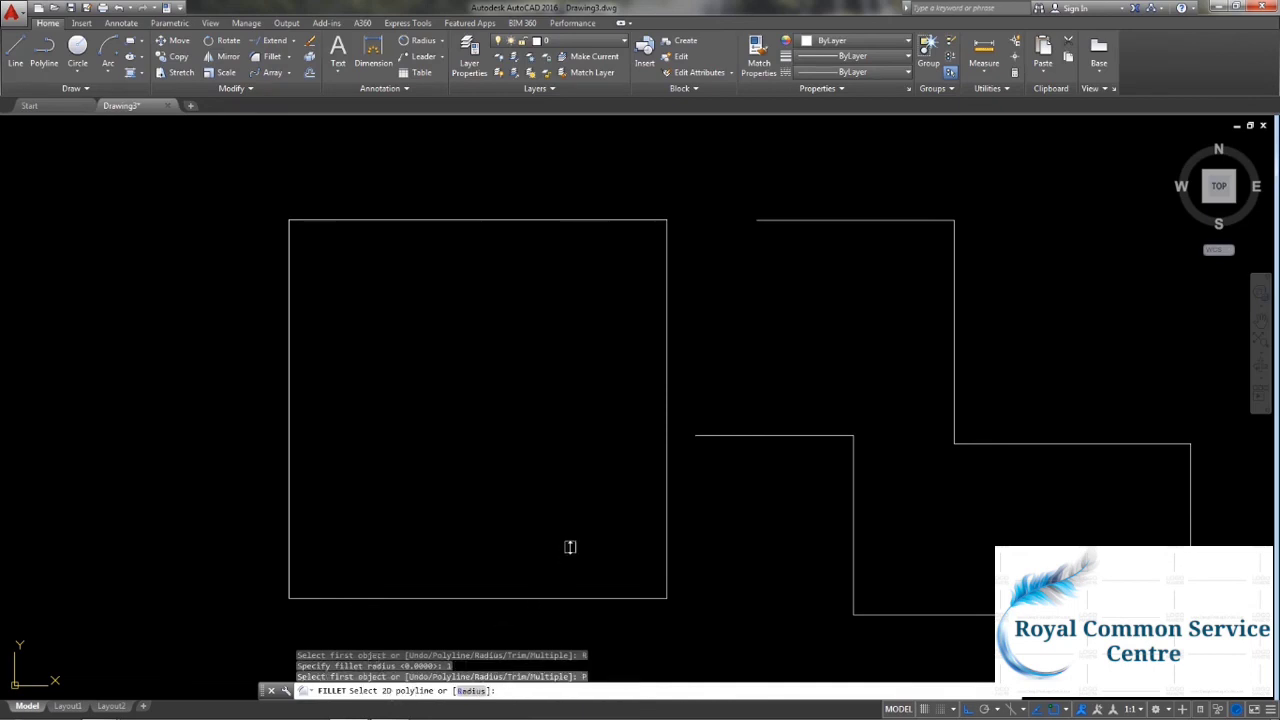
scroll(570, 547, down, 2)
middle_drag(570, 550, 523, 503)
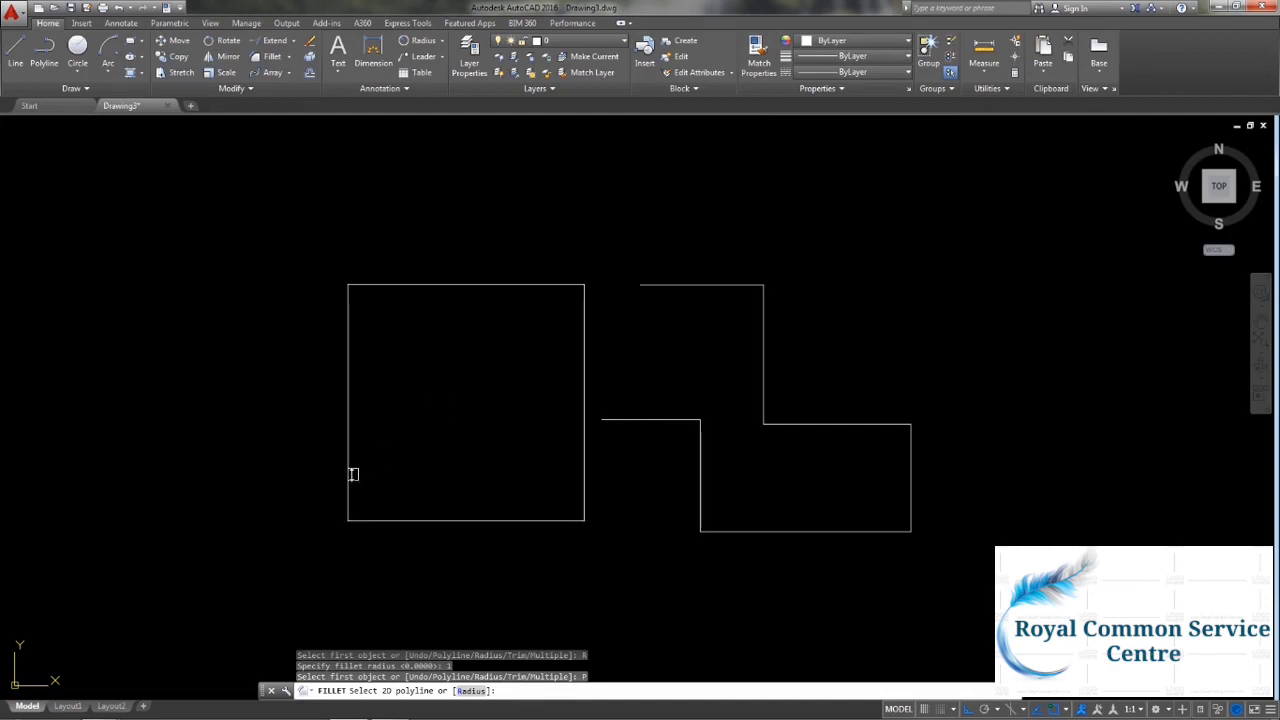
click(462, 521)
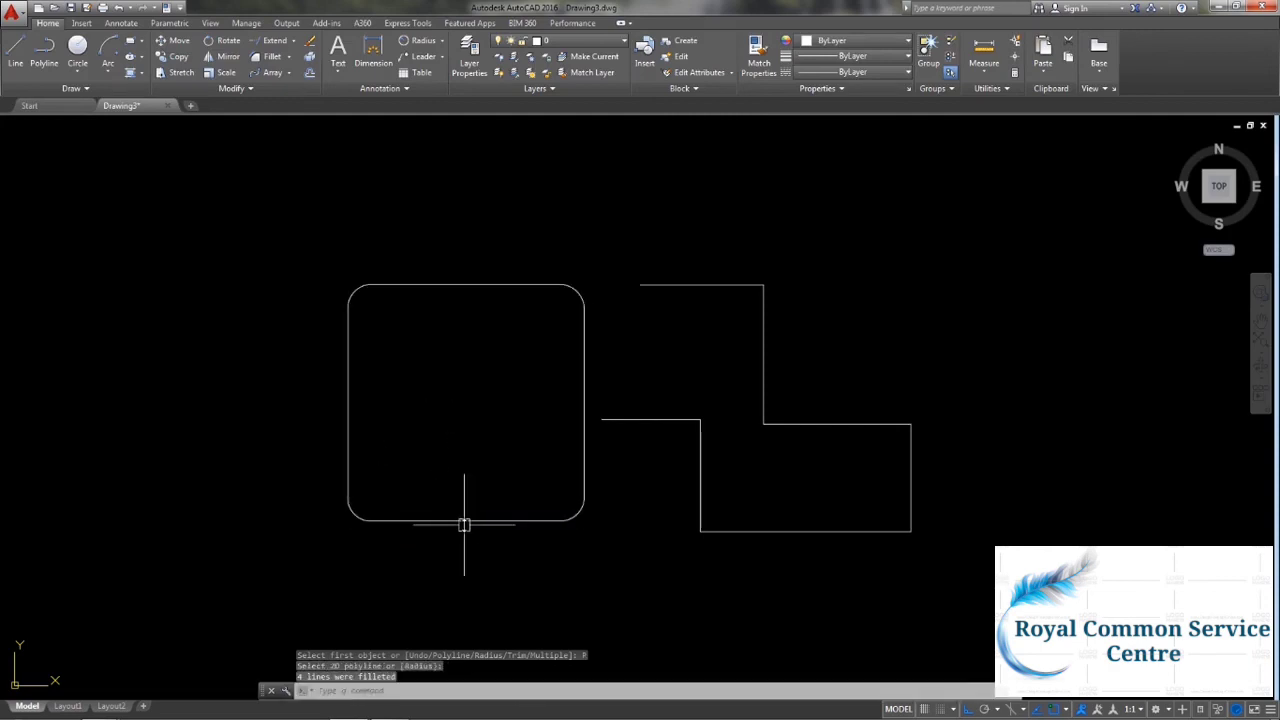
key(Return)
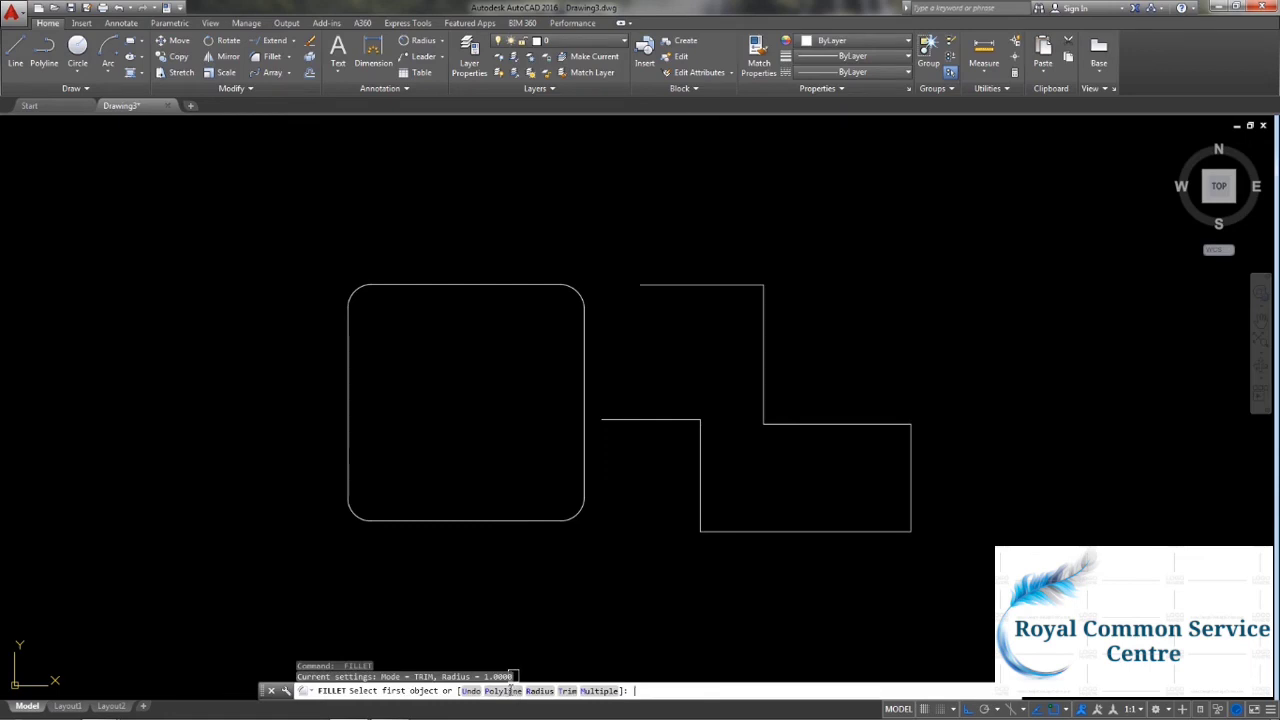
click(511, 690)
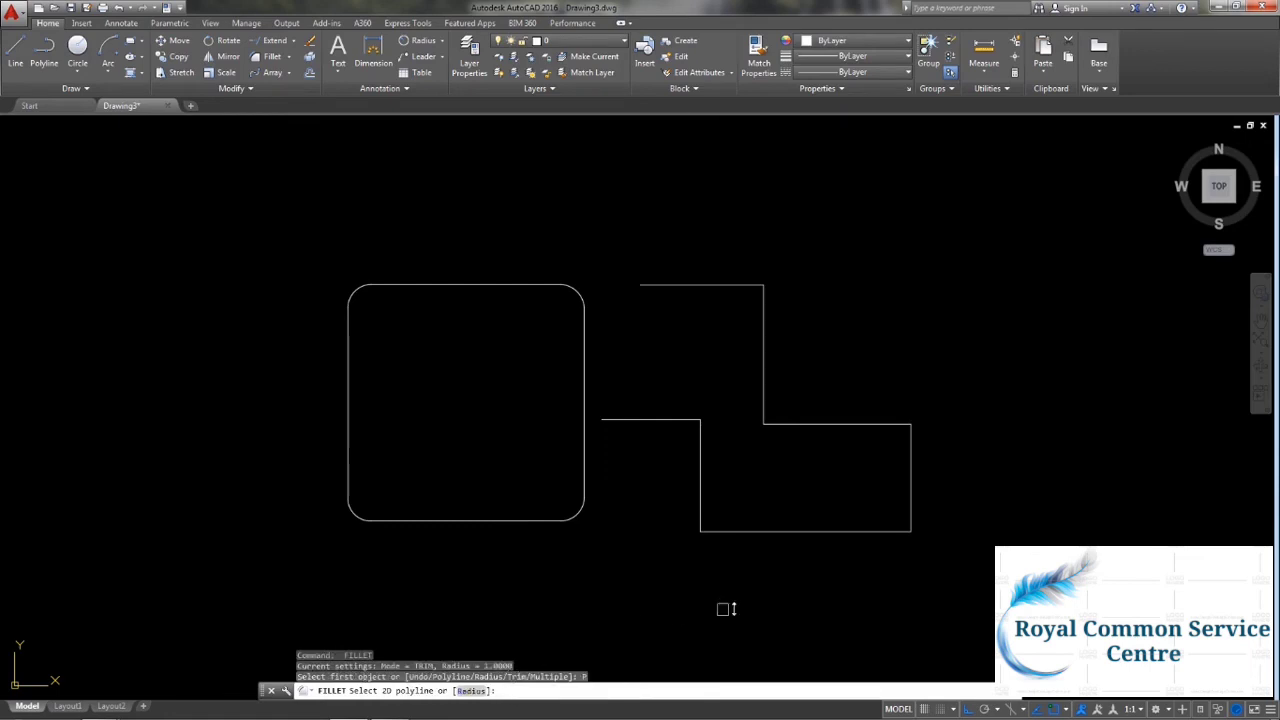
click(750, 531)
Window-select both filleted shapes and erase them.
mouse_move(749, 529)
middle_down()
mouse_move(639, 472)
mouse_move(692, 497)
middle_up()
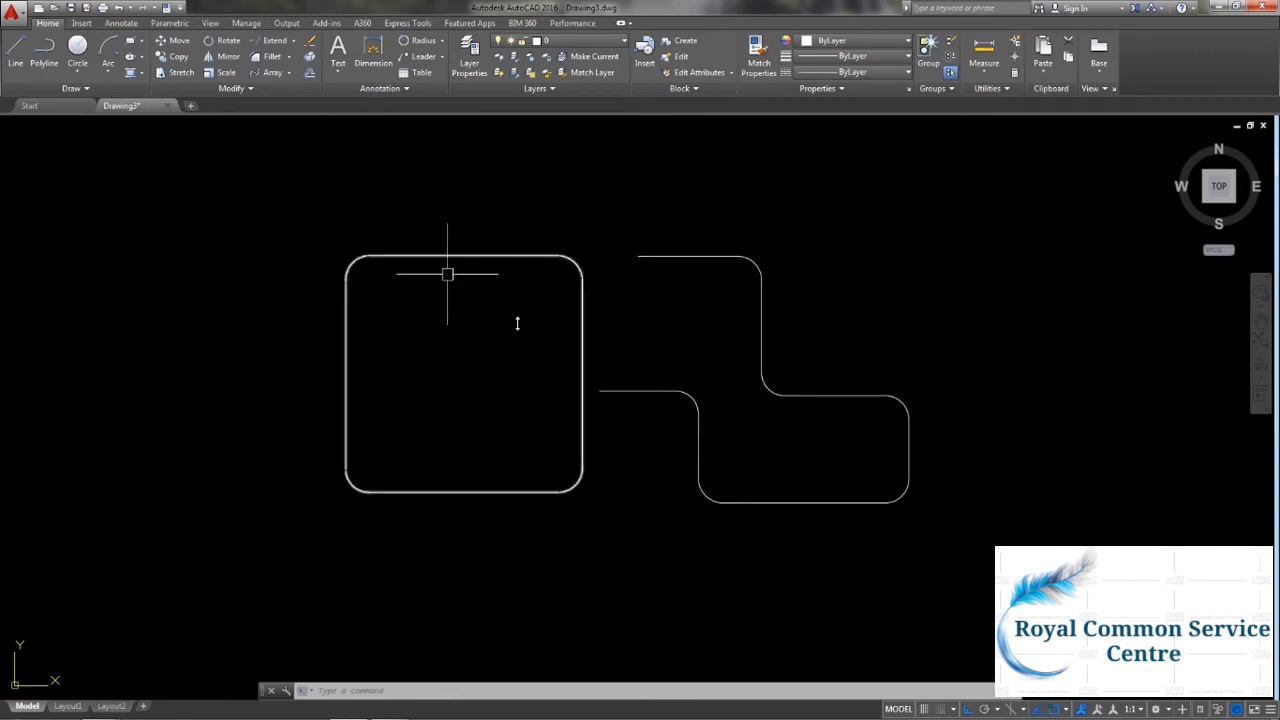
middle_drag(574, 354, 389, 360)
click(123, 185)
click(866, 557)
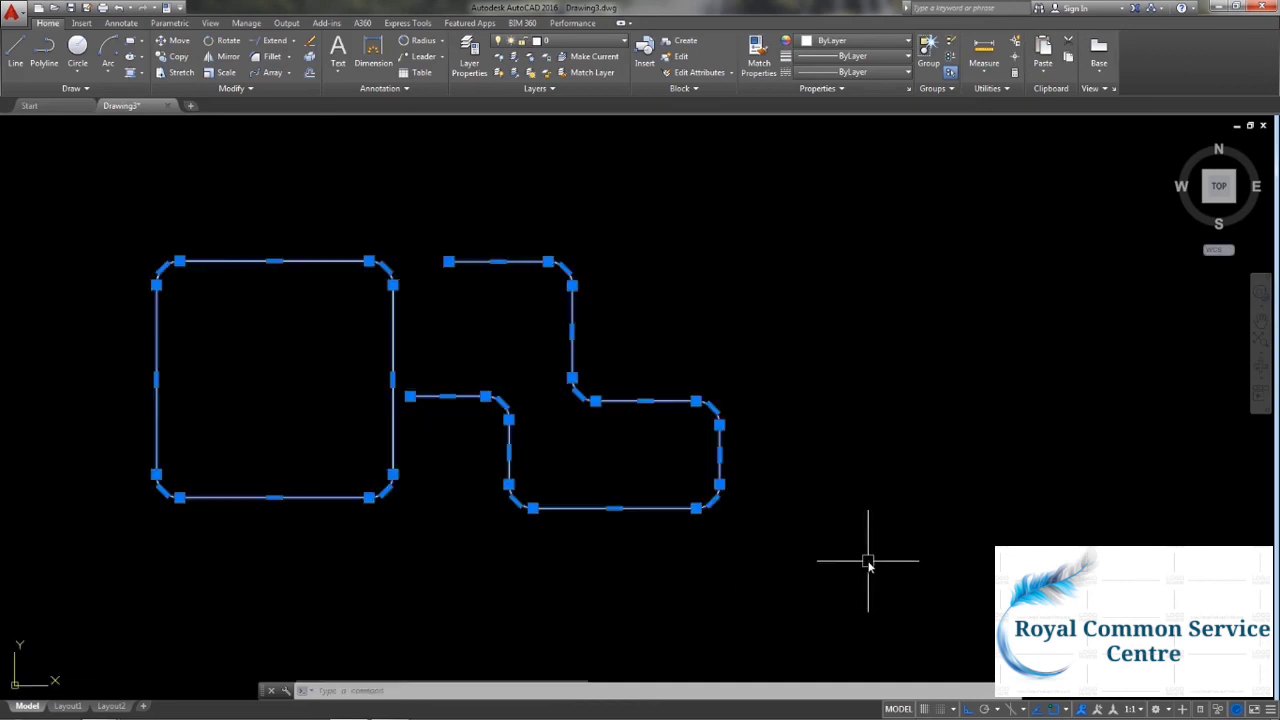
key(Delete)
Draw a 10 by 10 square using the rectangle's Dimensions option.
click(132, 42)
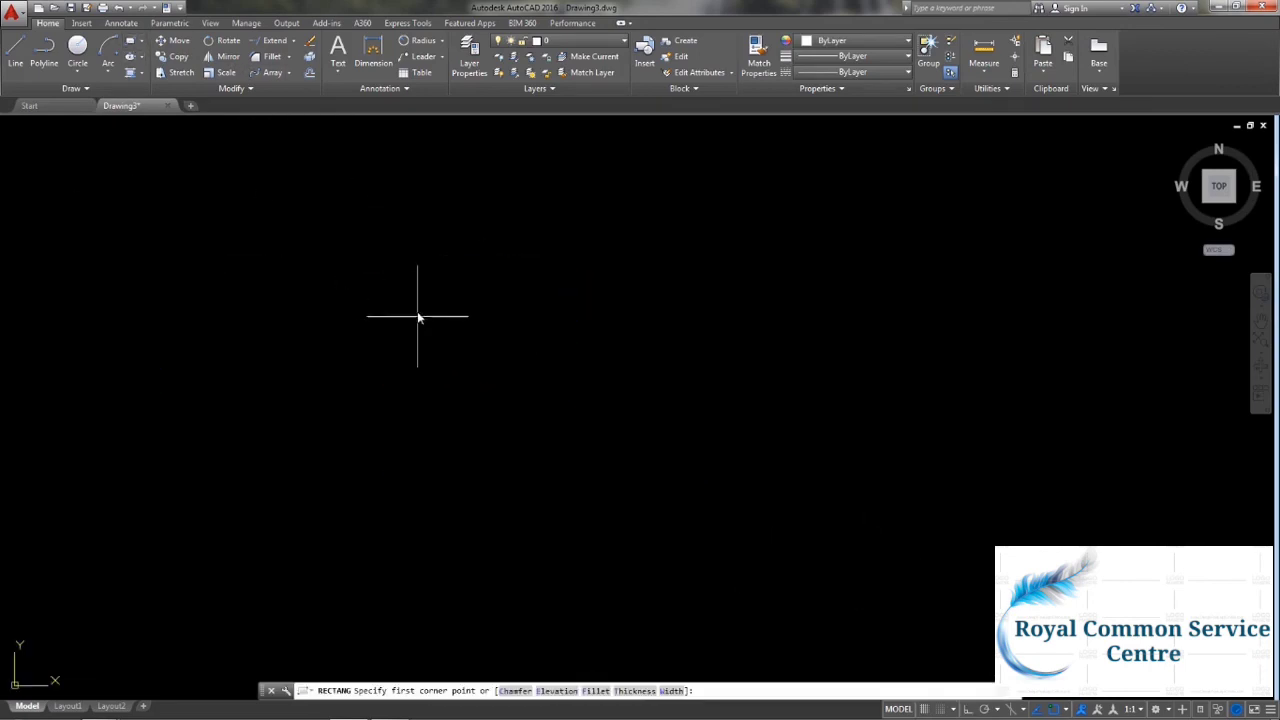
click(419, 312)
scroll(605, 469, up, 2)
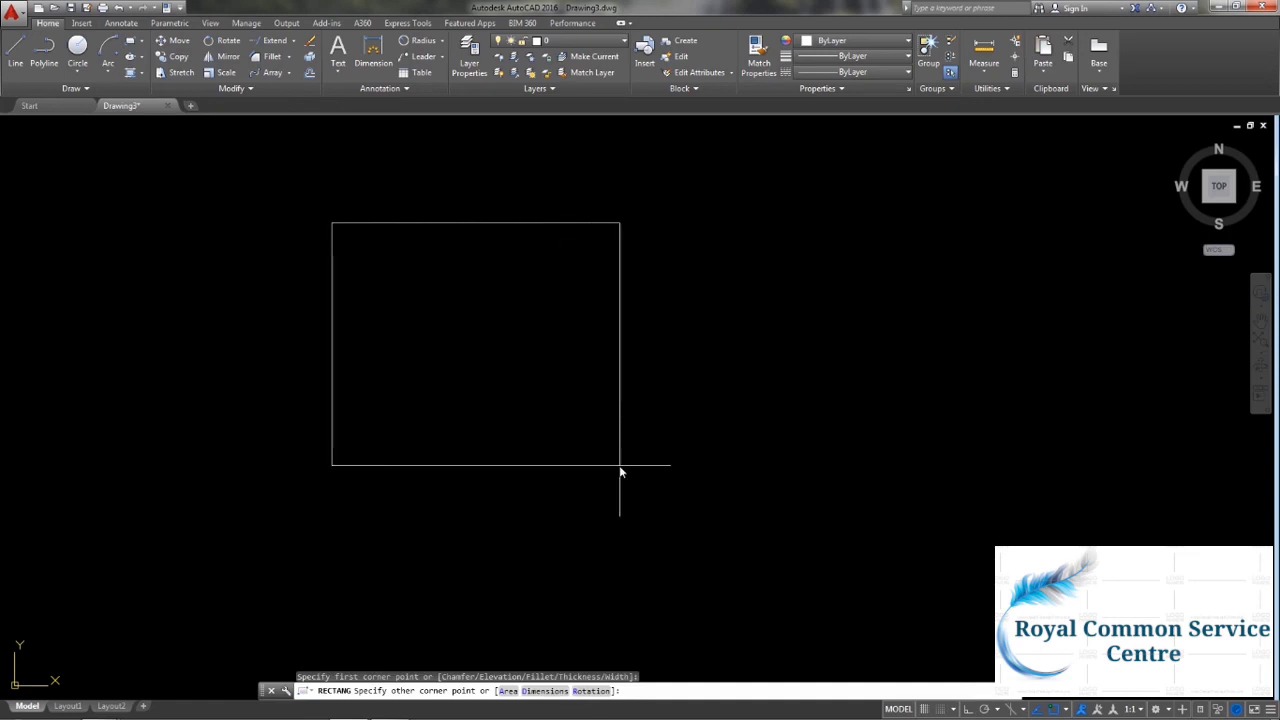
text(d)
key(Return)
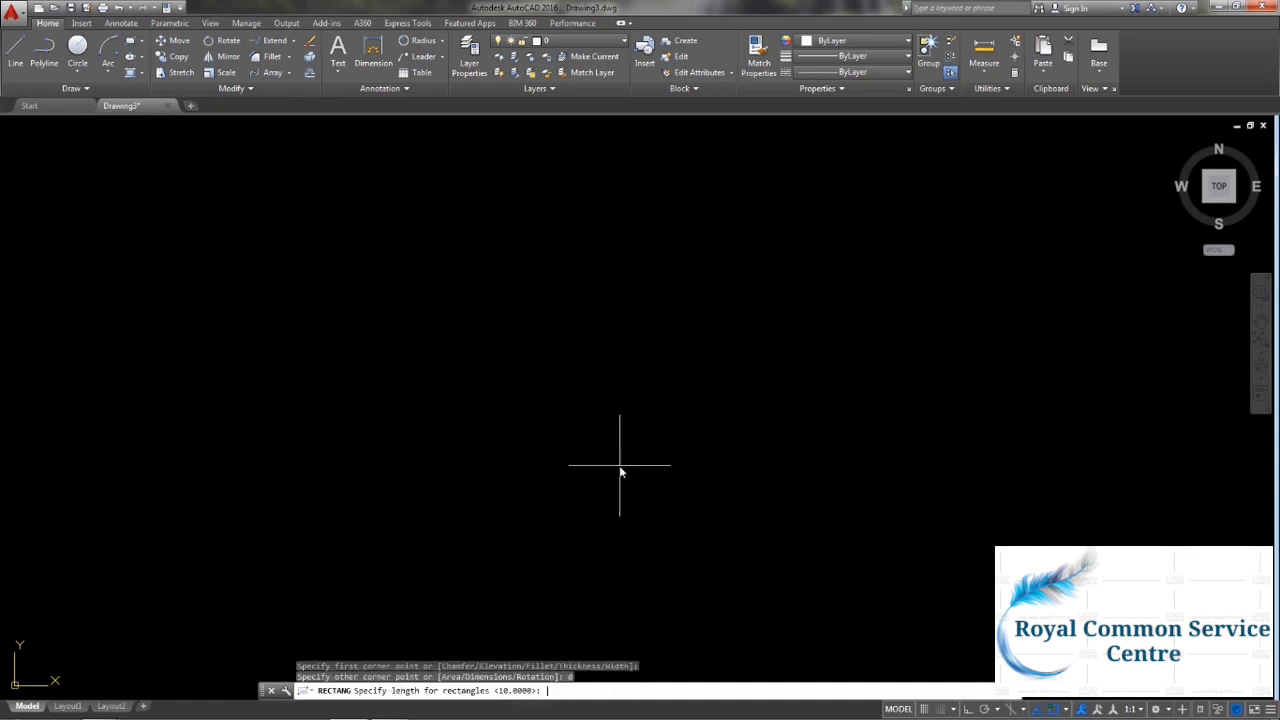
text(10)
key(Return)
key(Return)
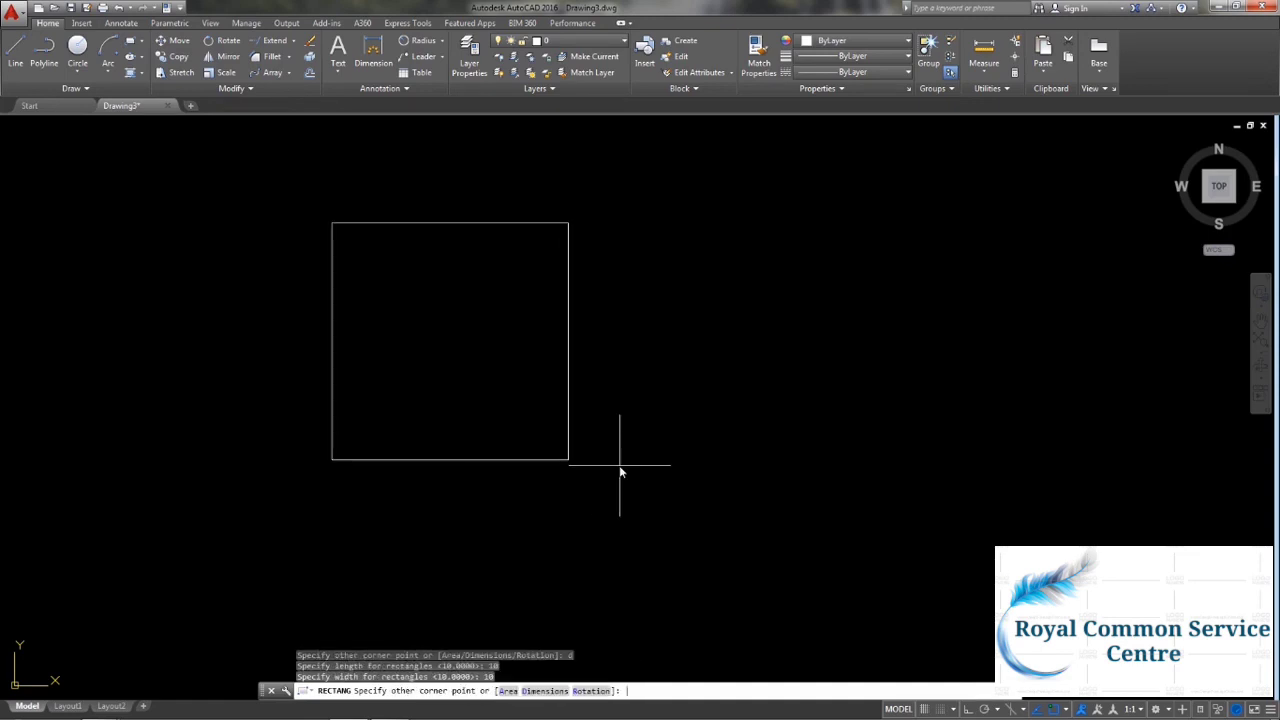
click(451, 414)
middle_drag(451, 414, 566, 471)
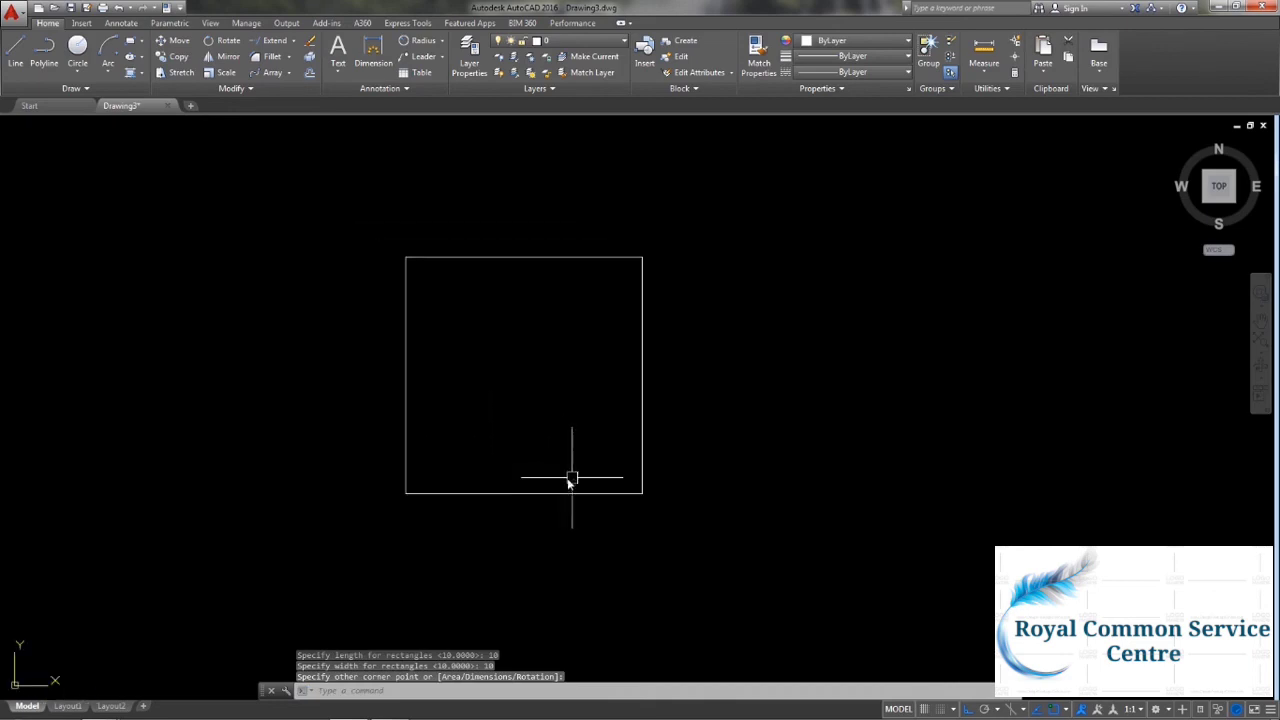
Explode the square into four separate lines with X.
text(x)
key(Return)
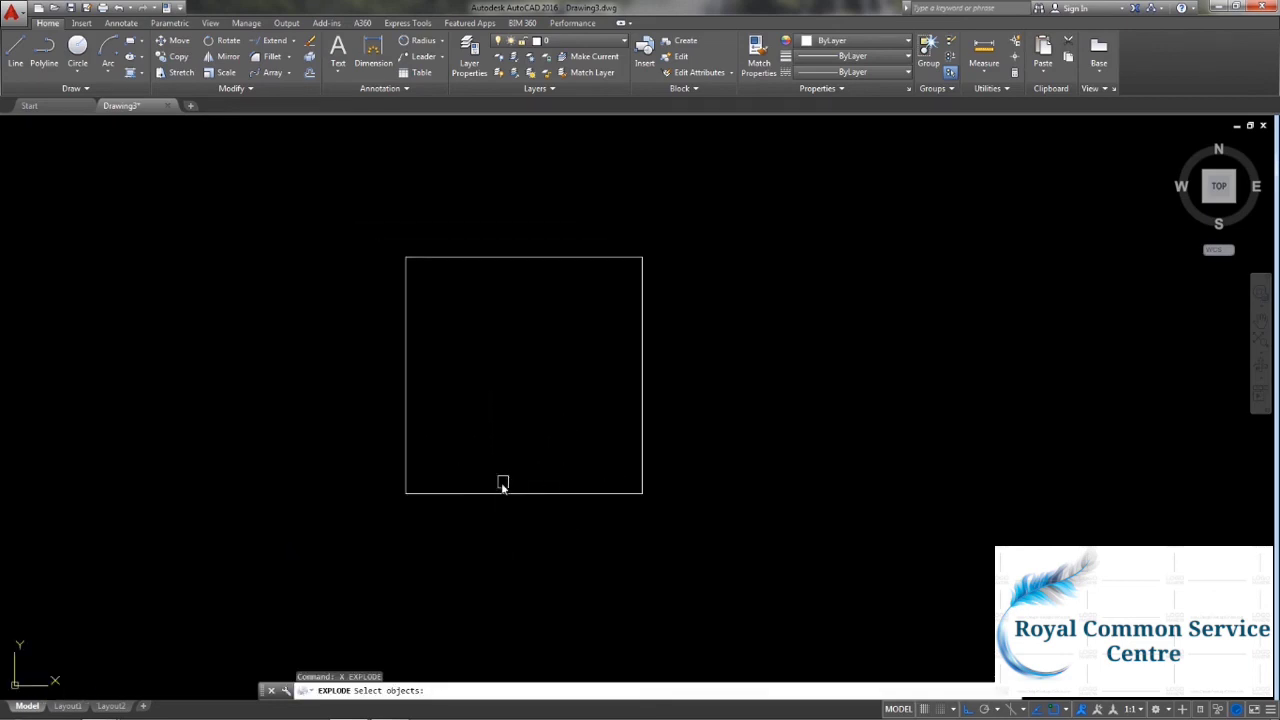
click(500, 493)
middle_drag(500, 412, 558, 443)
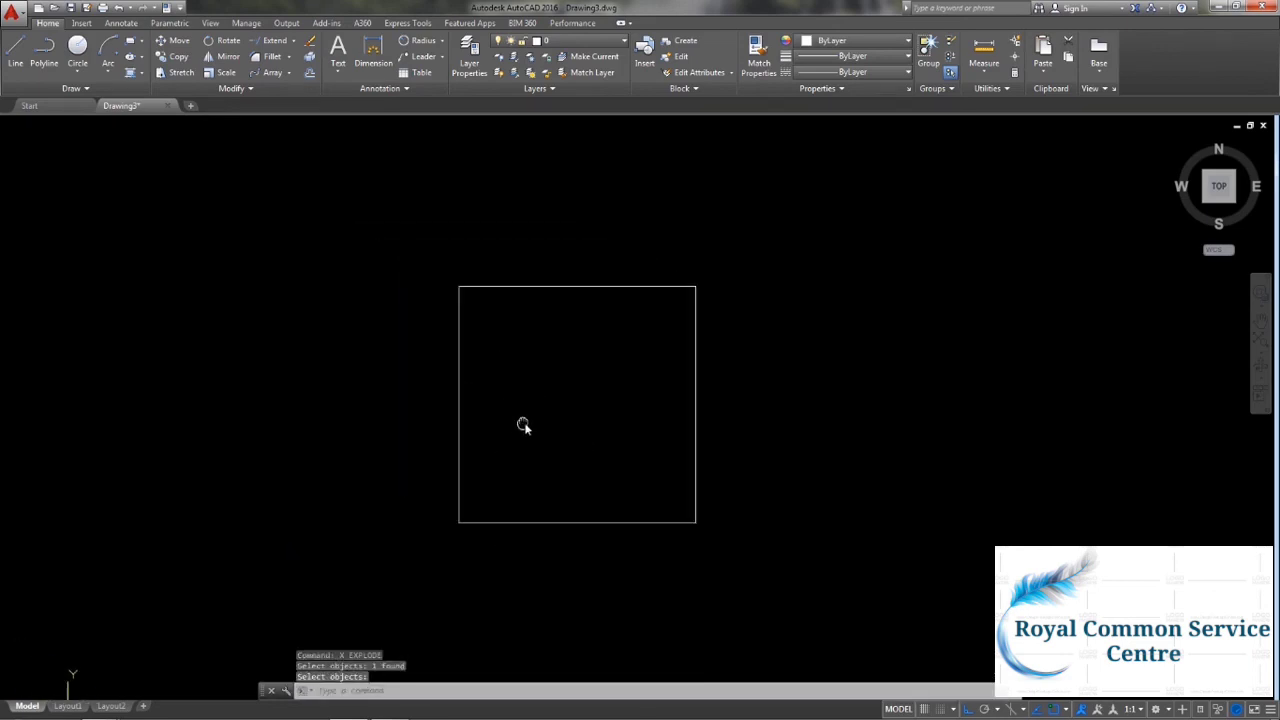
Offset the left, top, bottom and right edges 1 unit outward.
click(309, 74)
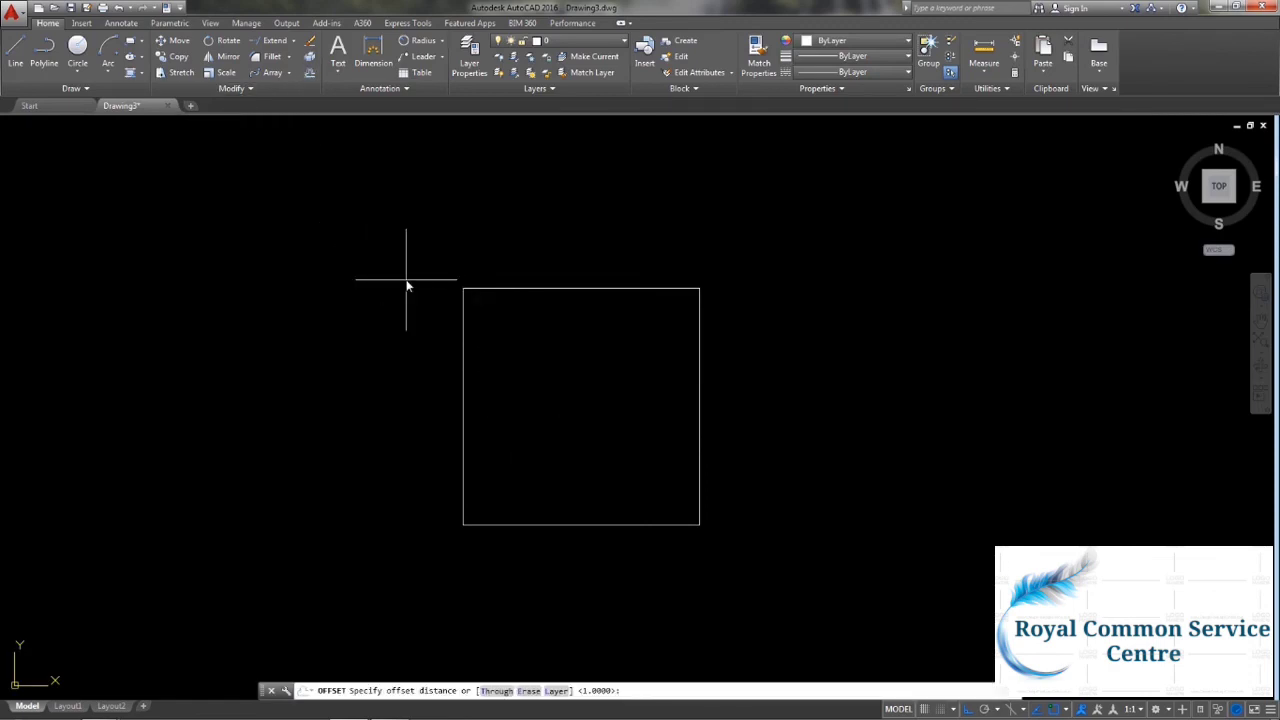
key(Return)
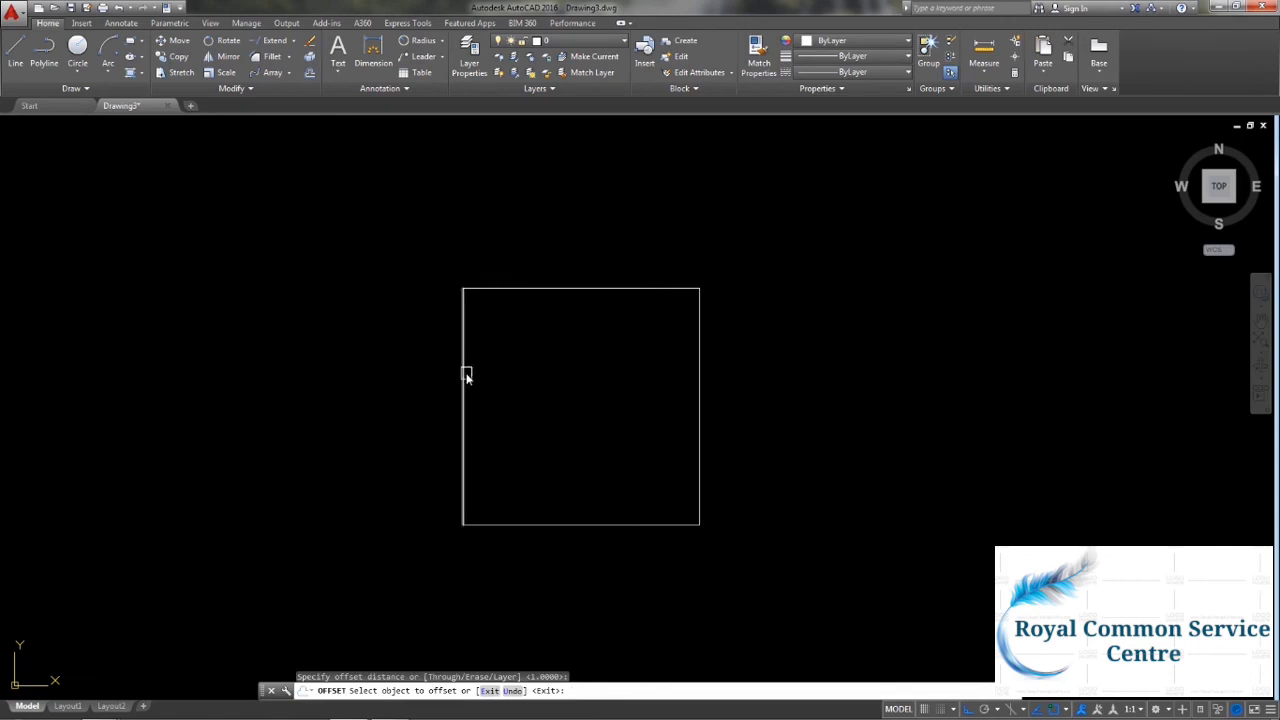
click(463, 371)
click(425, 381)
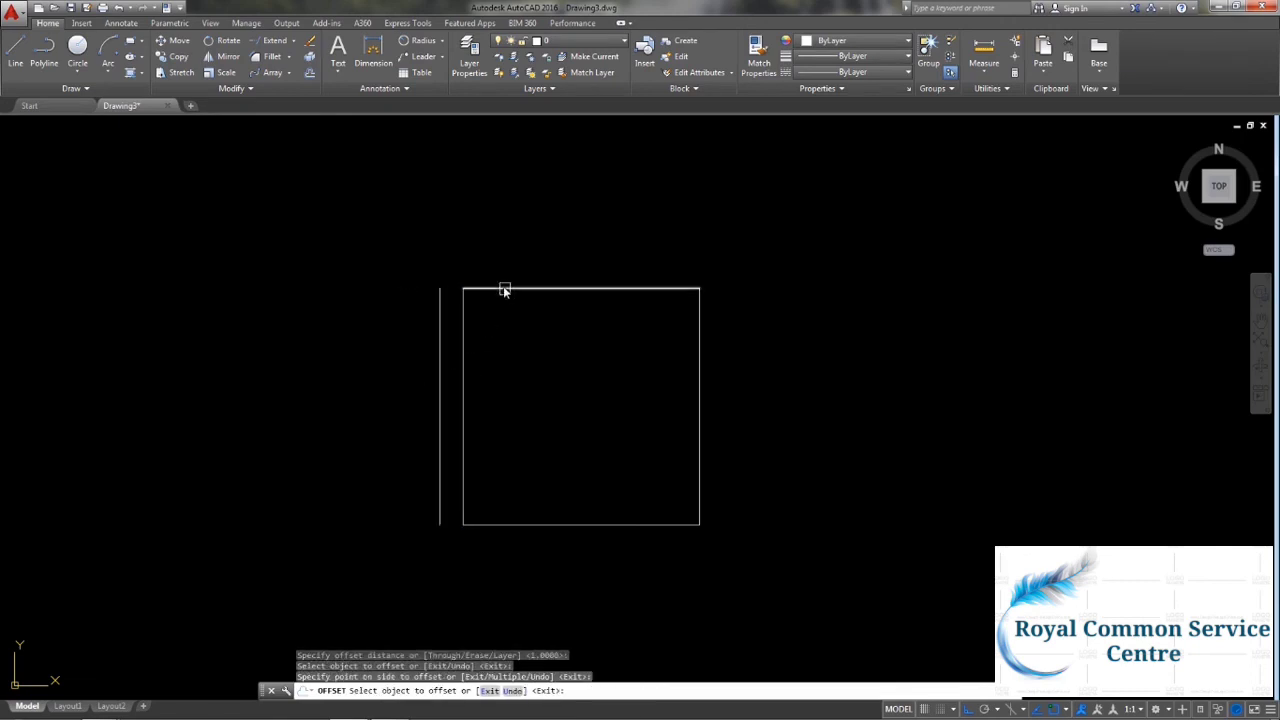
click(503, 288)
click(506, 255)
click(527, 522)
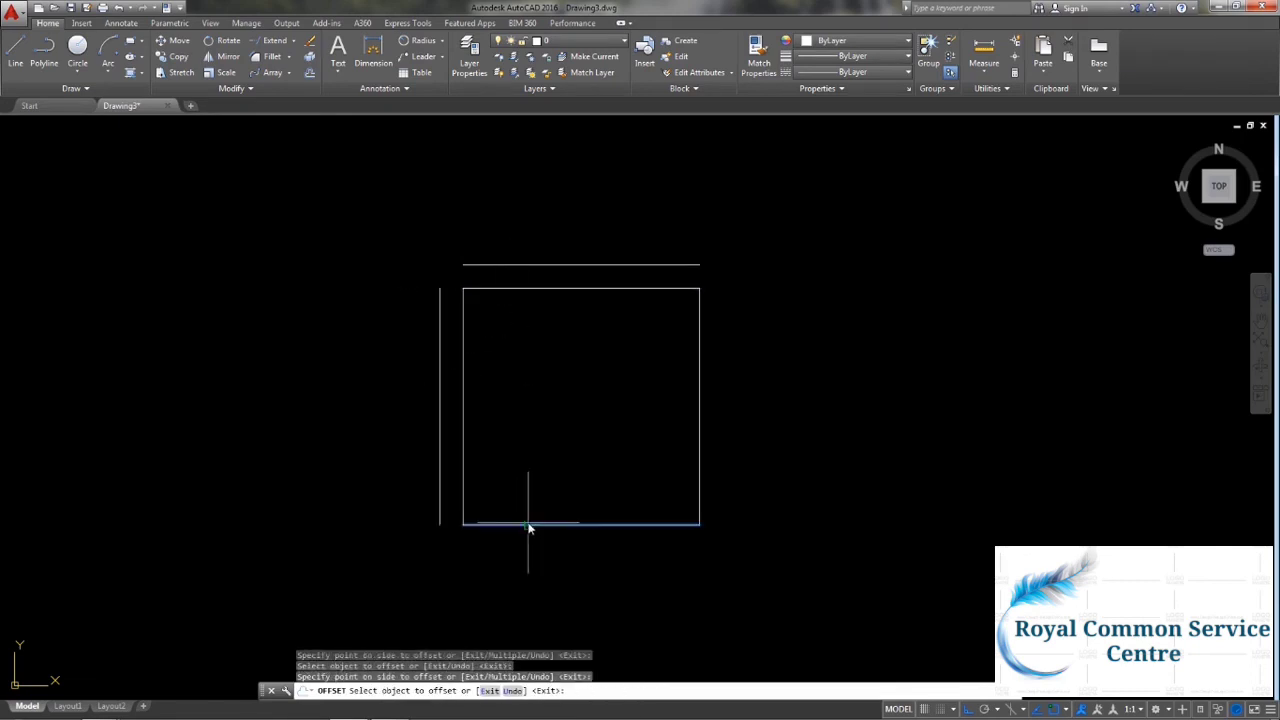
click(529, 557)
click(700, 490)
click(769, 517)
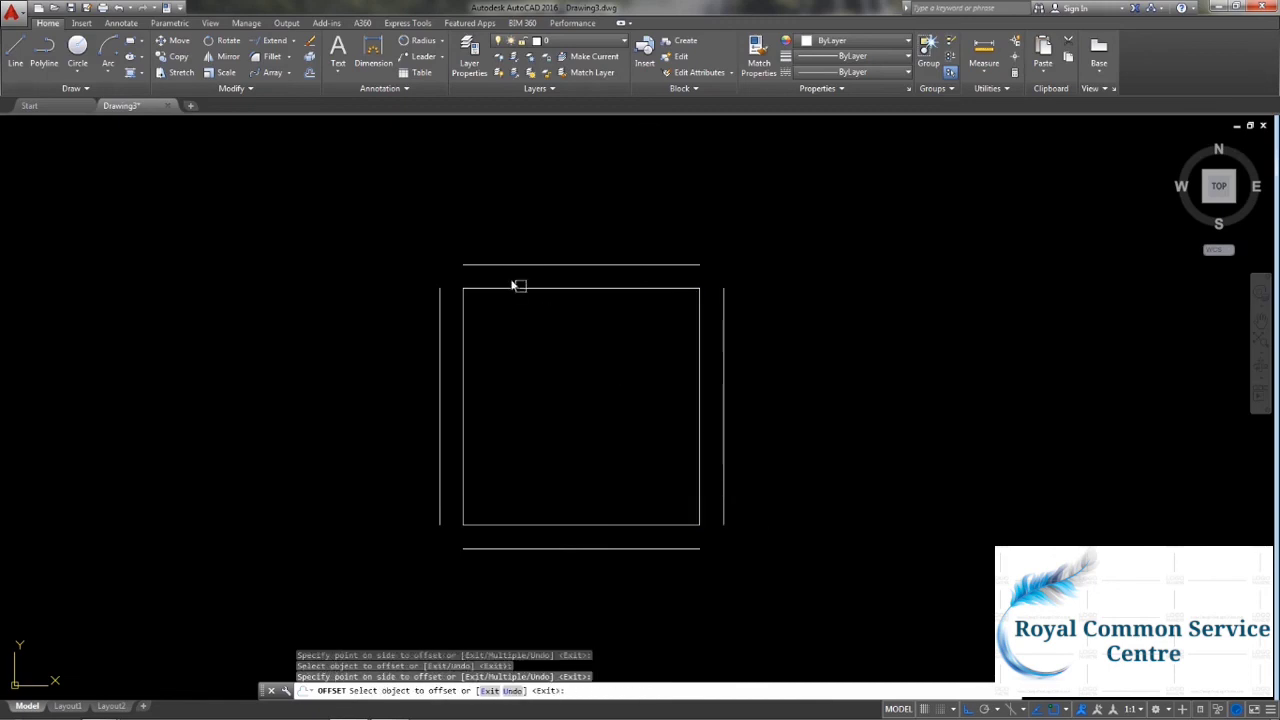
Offset the top, left, bottom and right edges 1 unit inward as well.
click(512, 288)
click(508, 322)
click(464, 366)
click(515, 455)
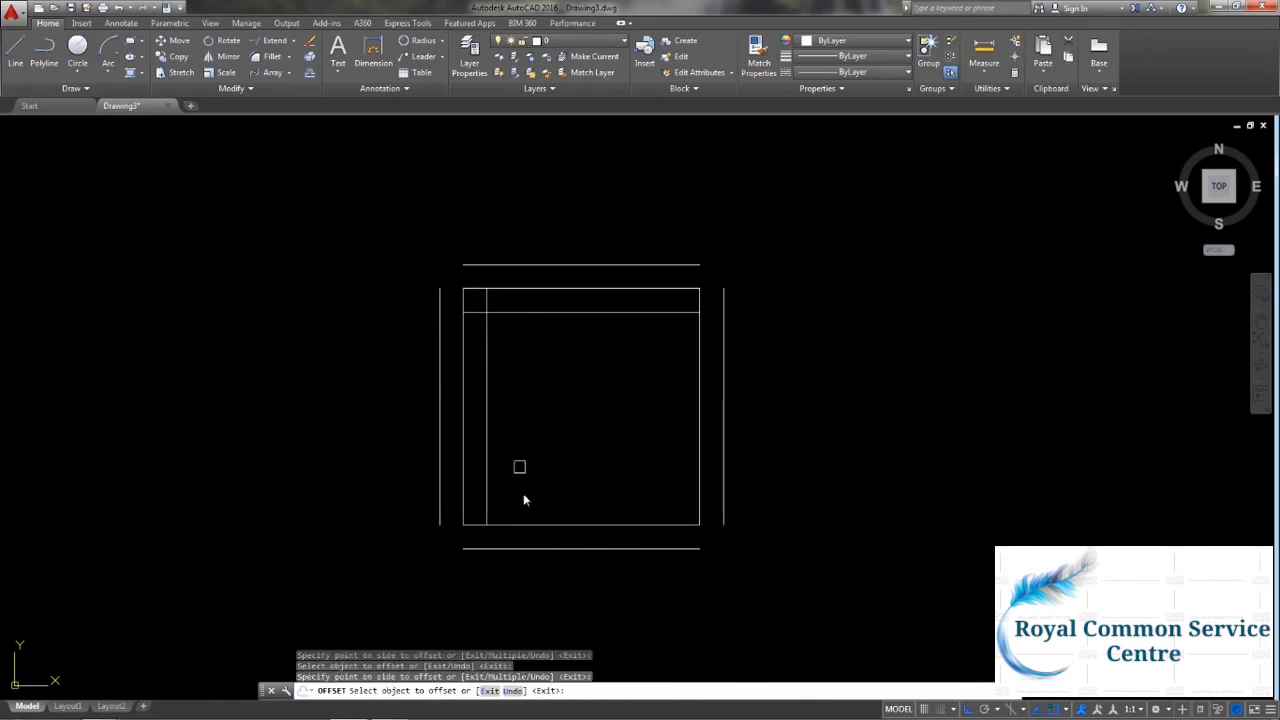
click(530, 523)
click(532, 506)
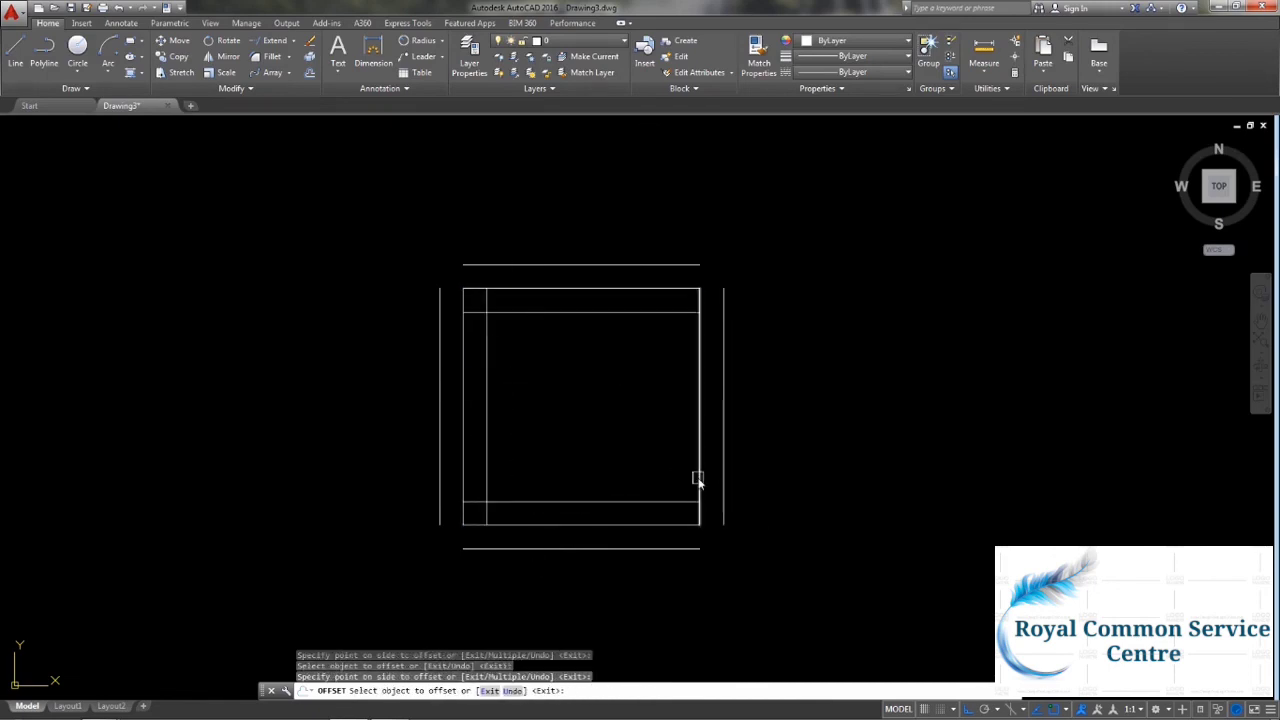
click(697, 480)
click(640, 463)
scroll(543, 329, up, 2)
scroll(460, 290, up, 2)
Set the fillet radius to 0 and close the top-left corners of the outer and inner frames.
key(Escape)
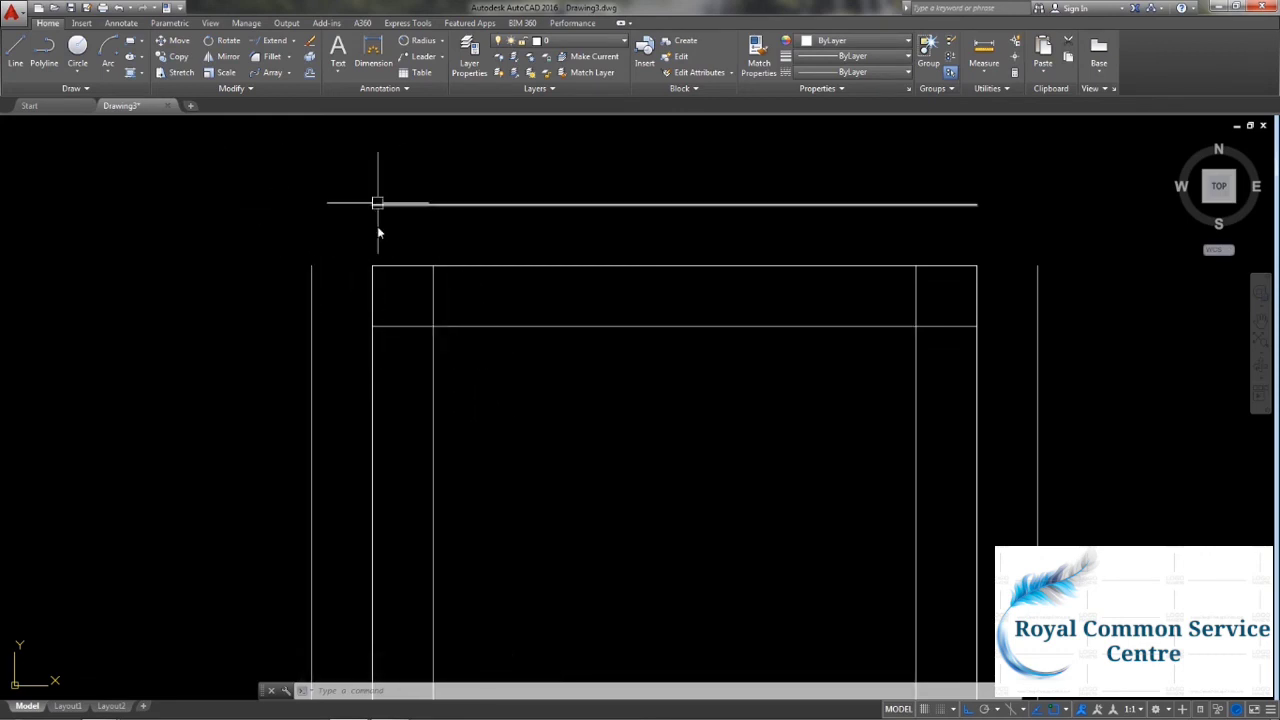
click(270, 57)
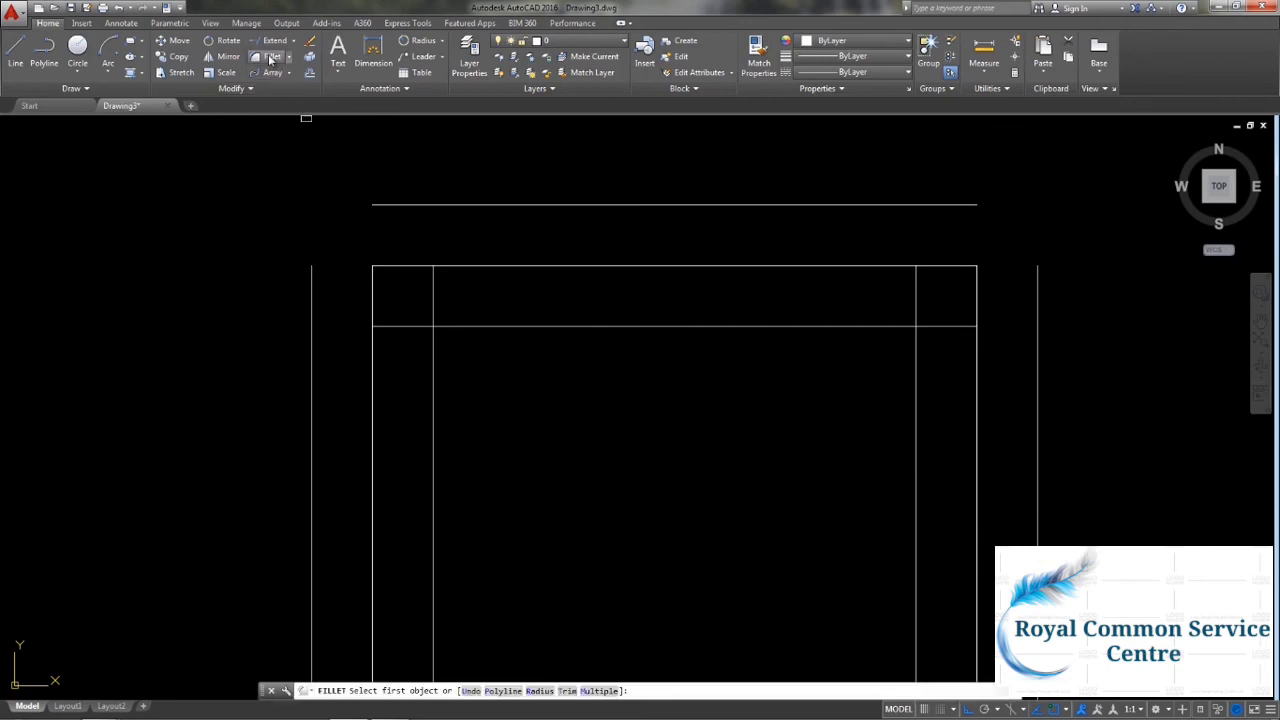
text(r)
key(Return)
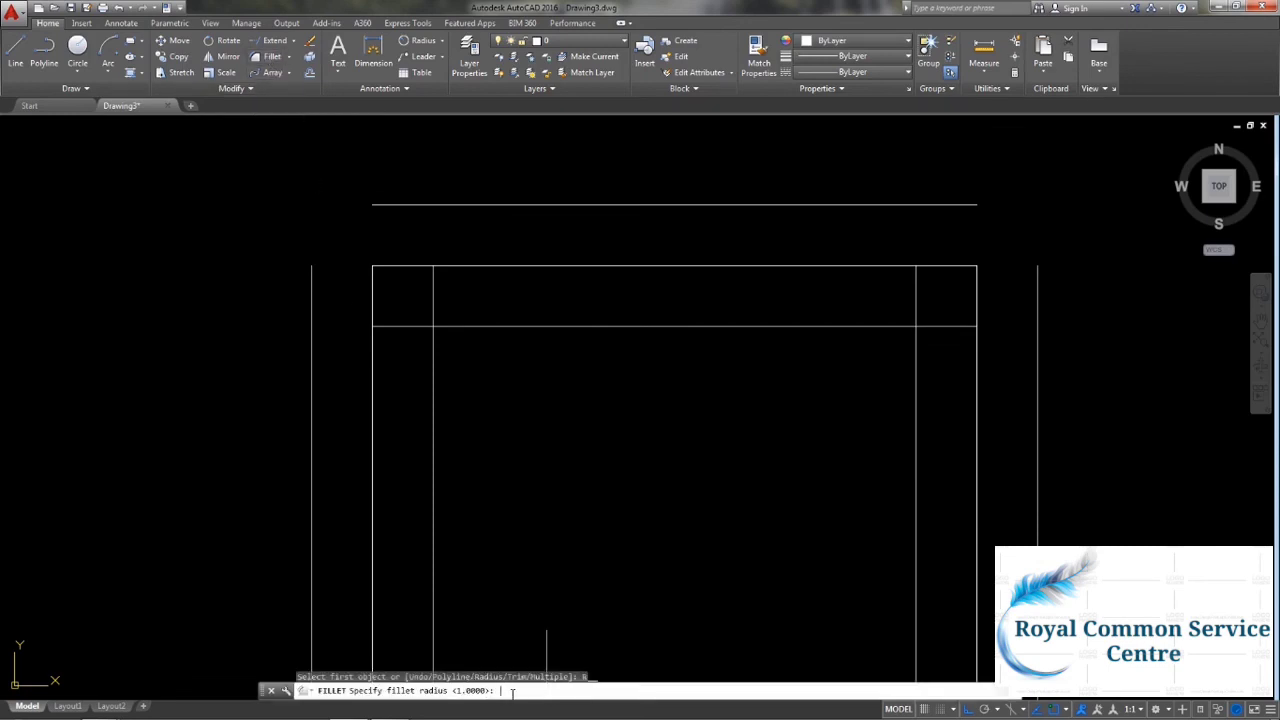
key(Return)
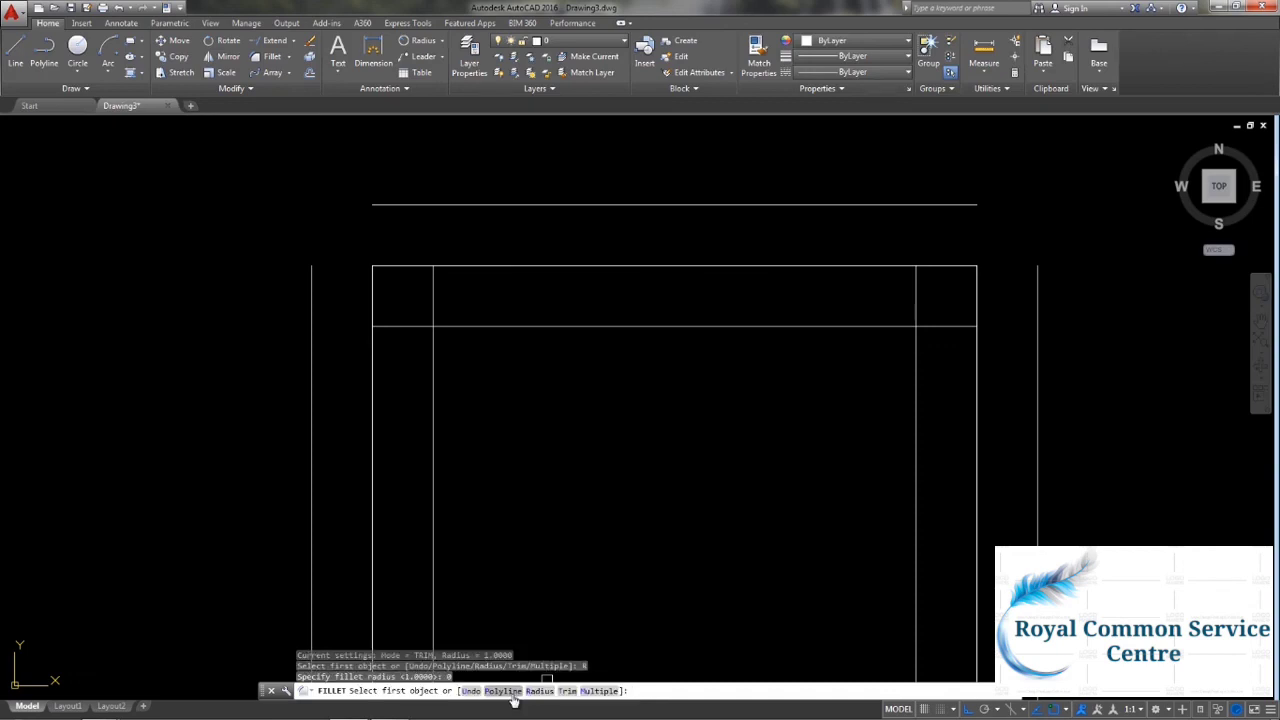
click(311, 380)
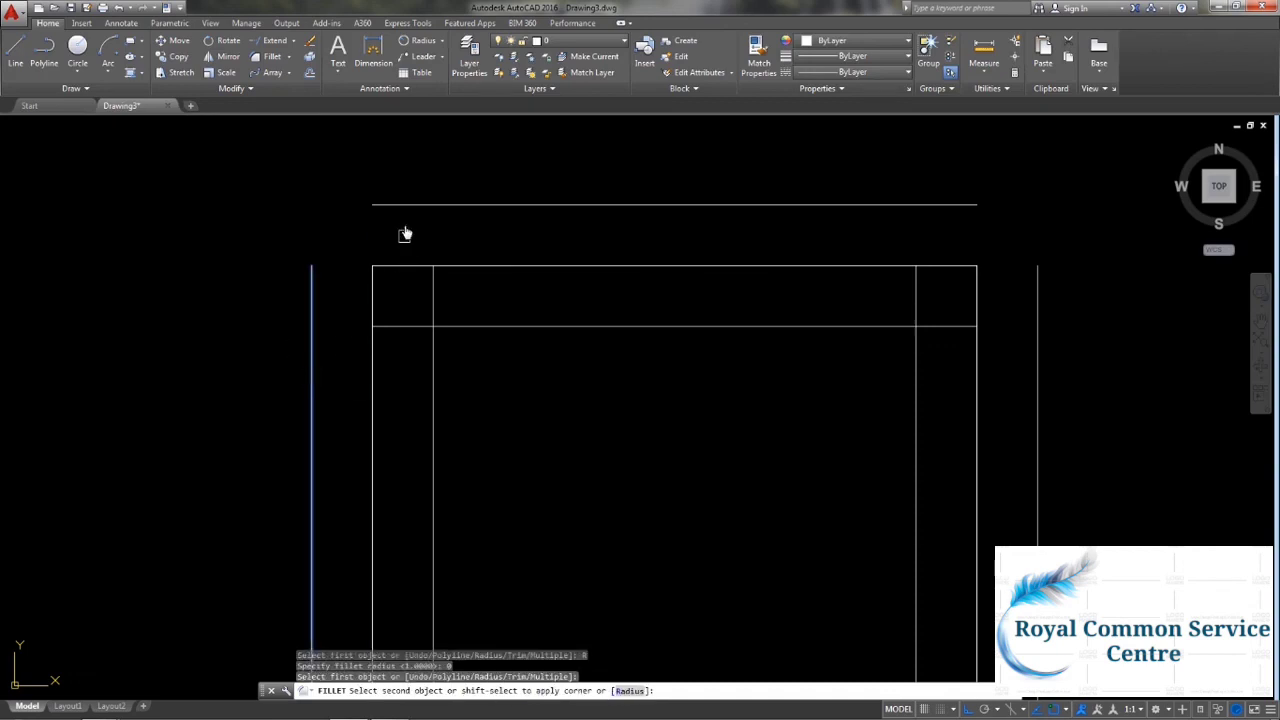
click(403, 204)
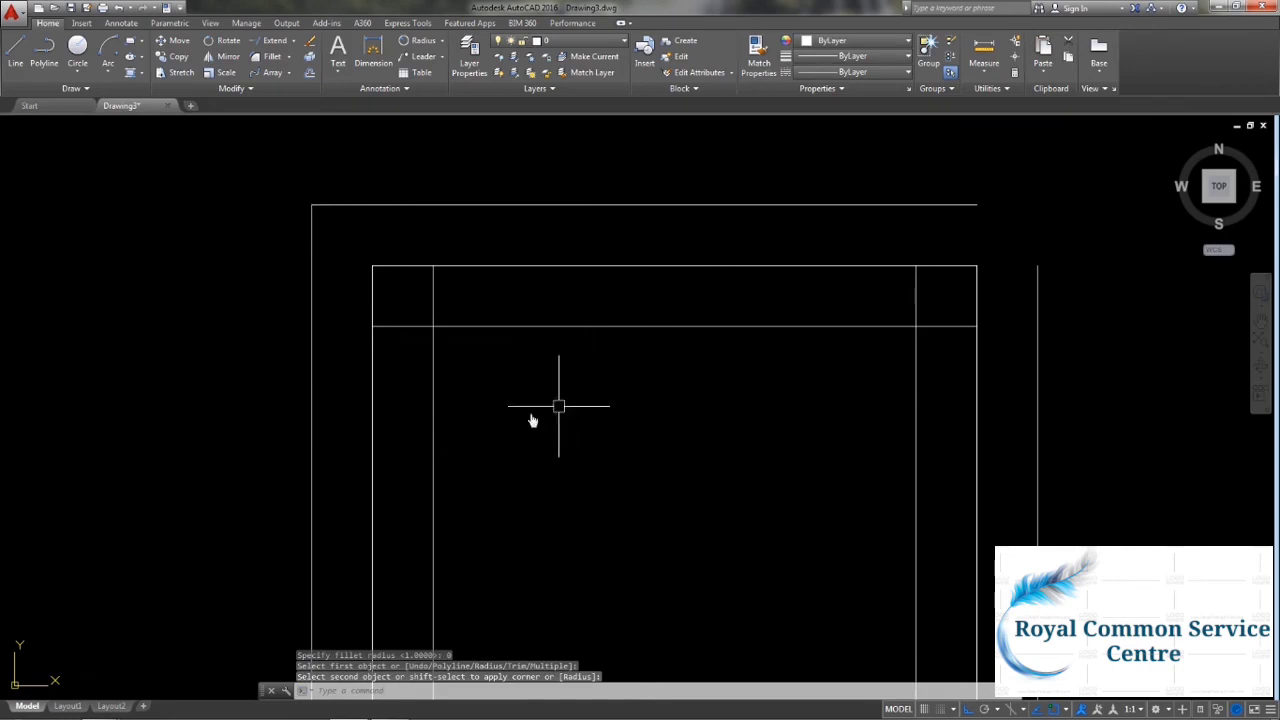
key(Return)
click(434, 408)
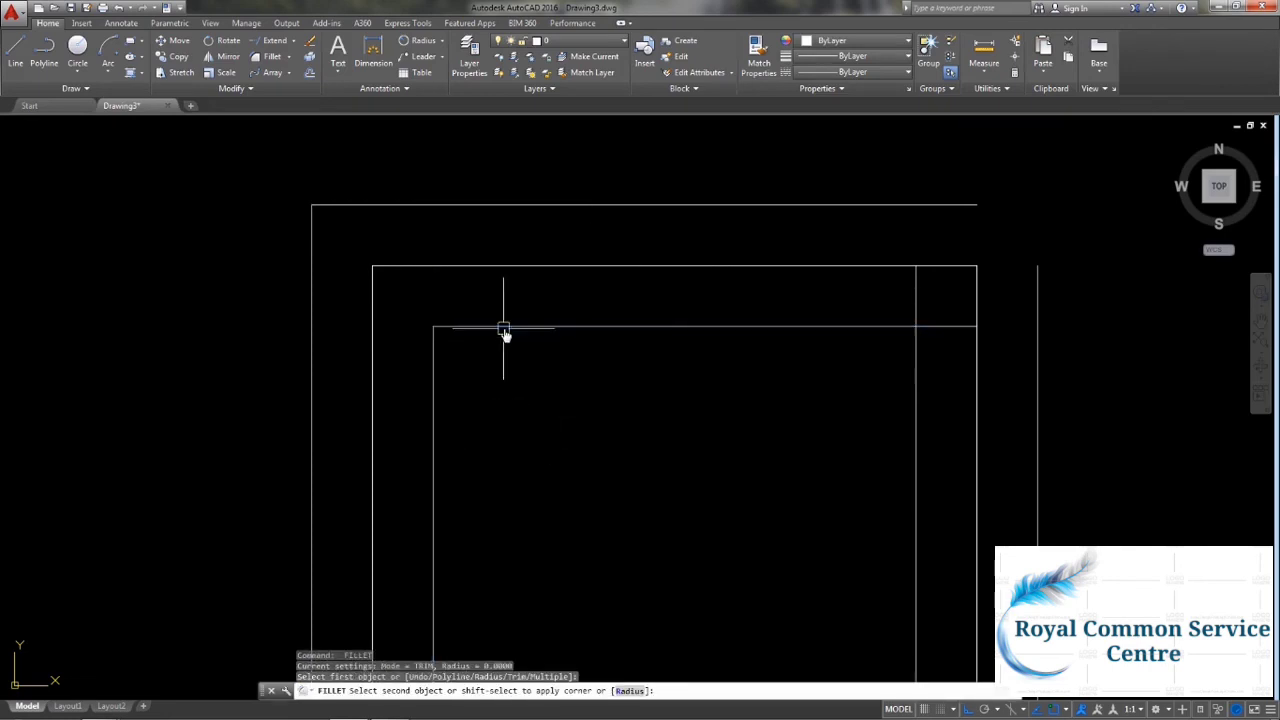
click(503, 328)
Close the top-right corners of the outer and inner frames with zero-radius fillets.
scroll(577, 457, down, 3)
middle_drag(591, 489, 480, 417)
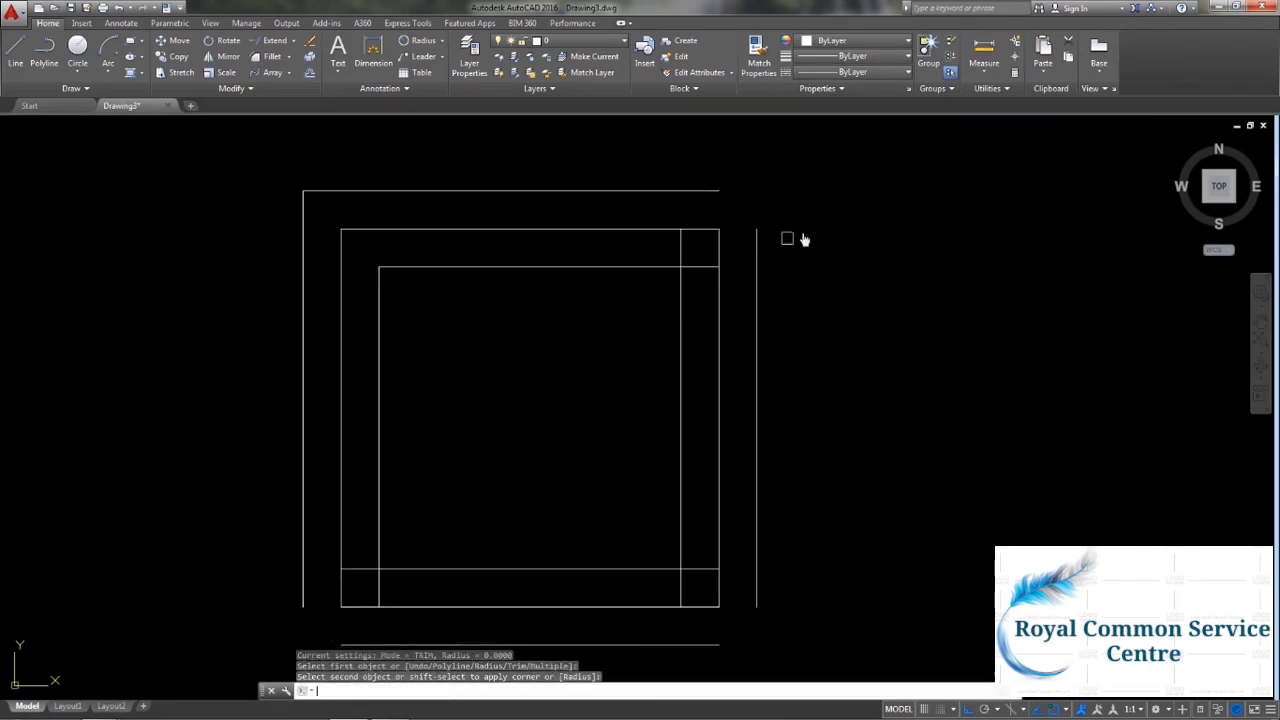
key(Return)
click(700, 191)
click(758, 257)
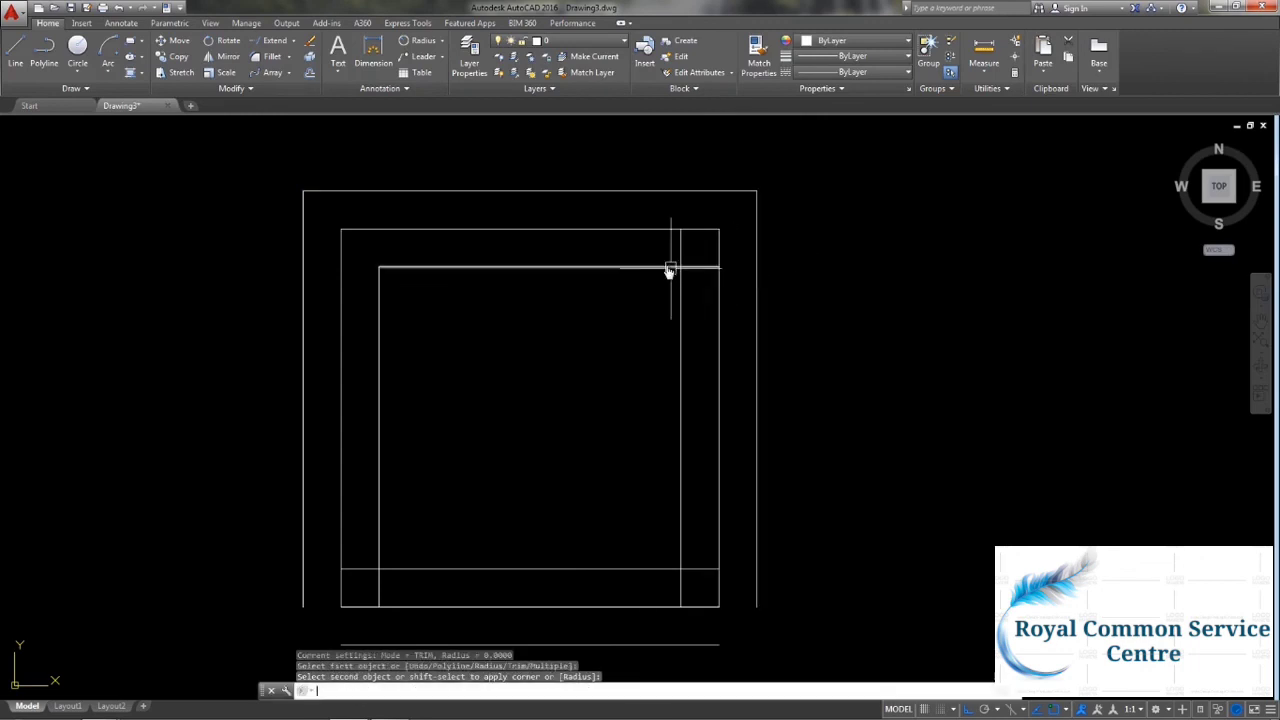
key(Return)
click(669, 268)
click(681, 303)
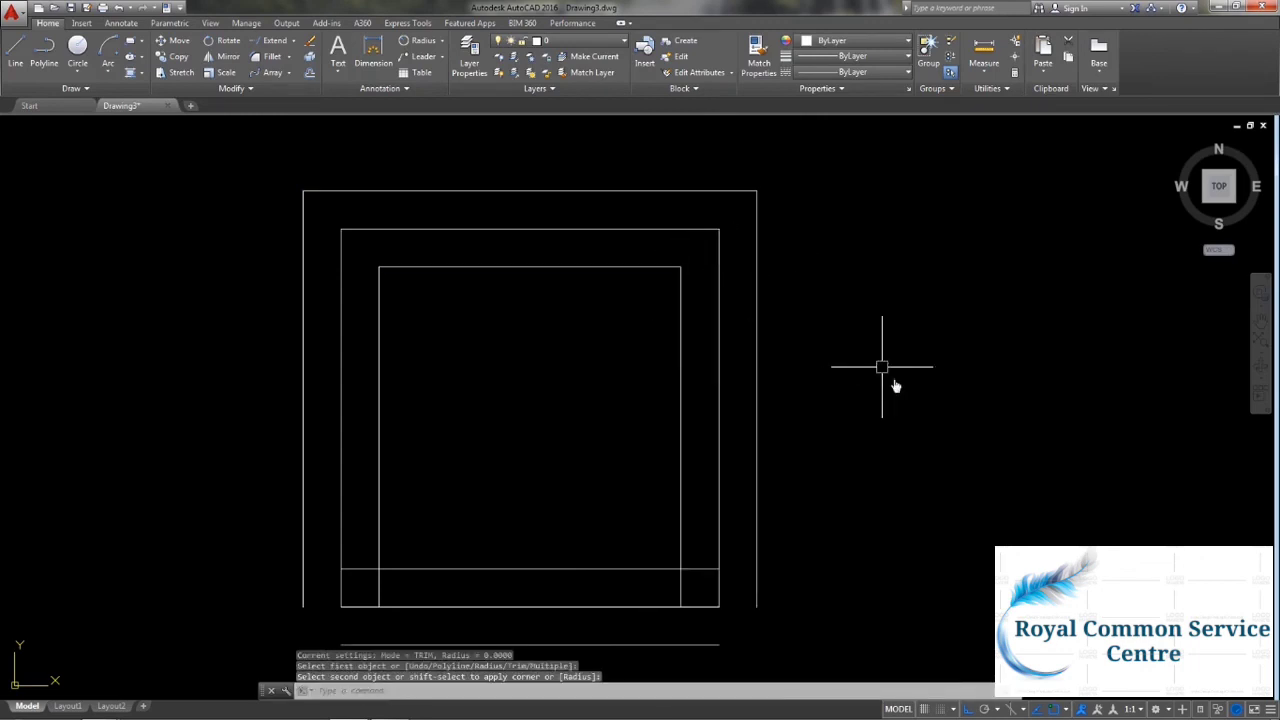
middle_drag(896, 387, 976, 445)
key(Escape)
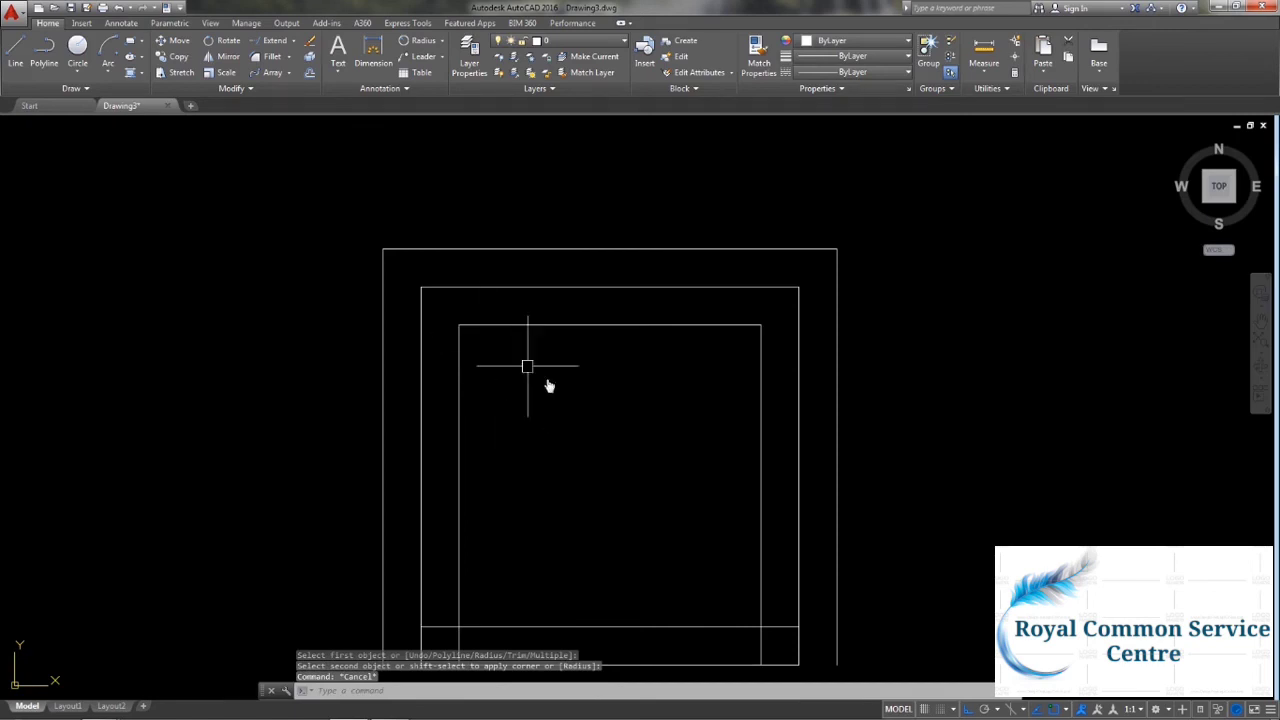
middle_drag(530, 368, 495, 349)
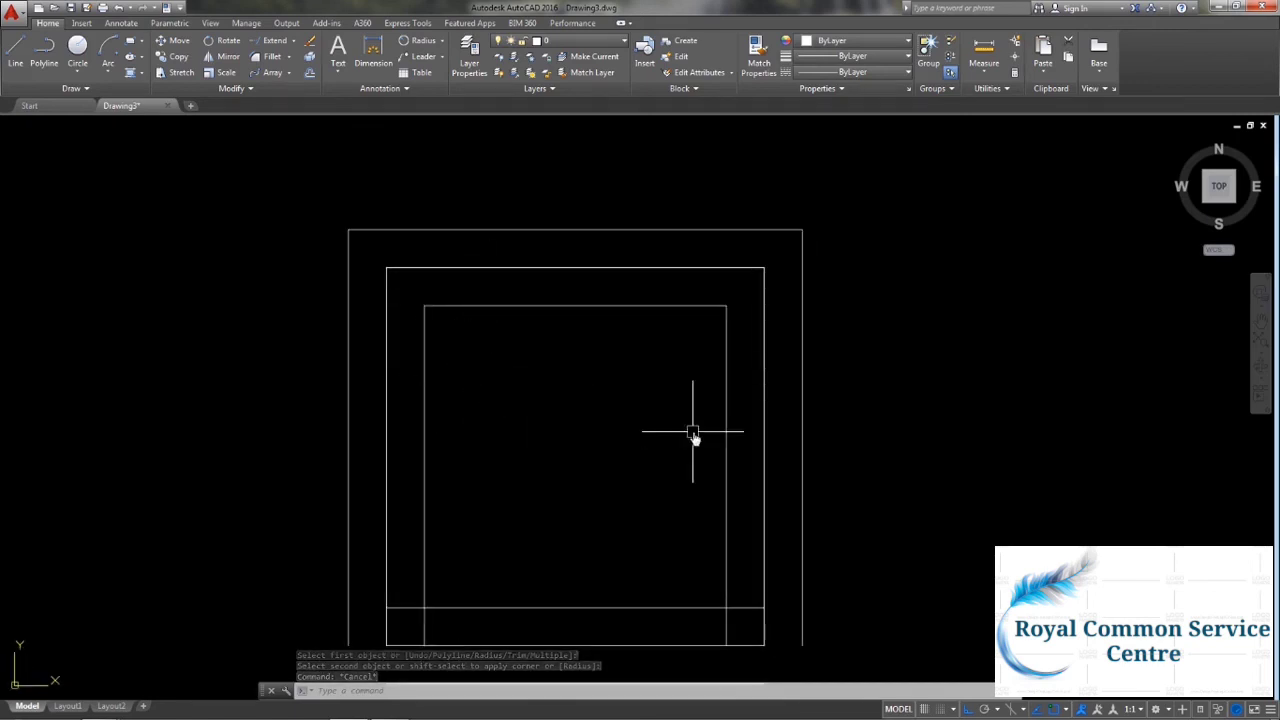
middle_drag(691, 434, 416, 424)
Draw a vertical line and, with Ortho off, a diagonal line right of the frames.
click(15, 50)
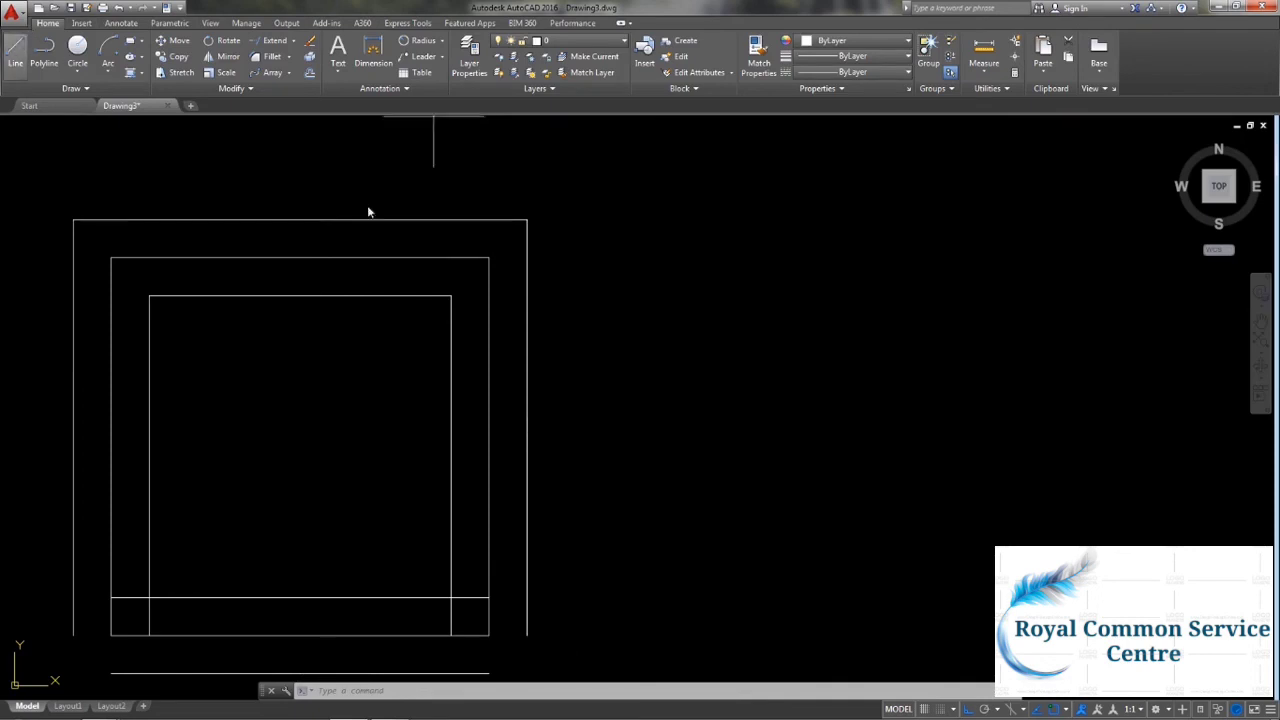
click(710, 236)
click(757, 550)
key(Return)
key(Return)
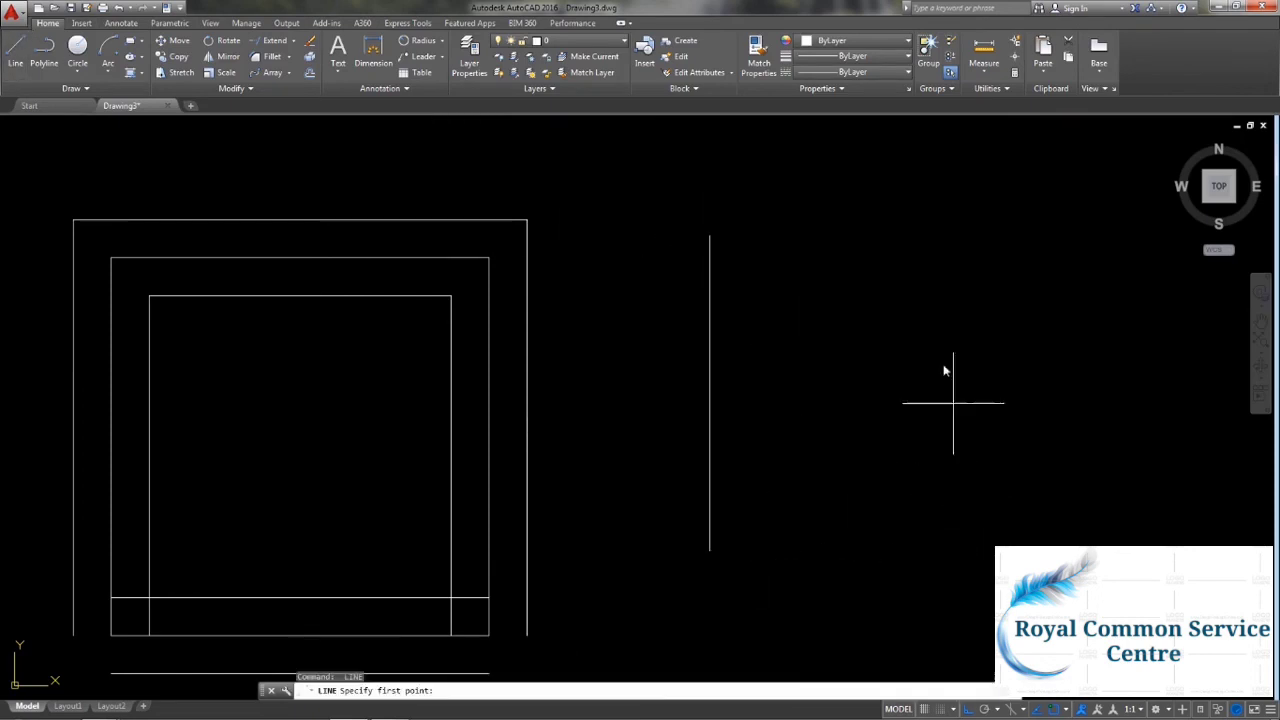
key(F8)
click(817, 253)
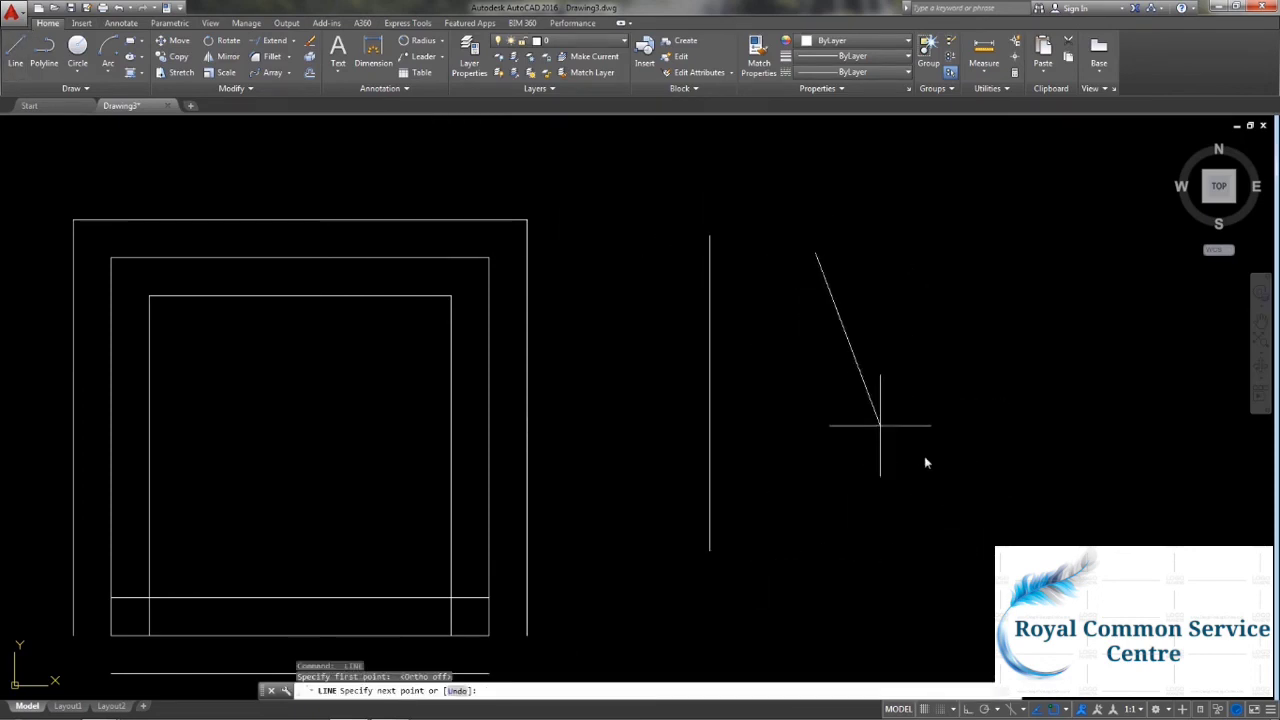
click(994, 505)
key(Escape)
middle_drag(744, 376, 710, 446)
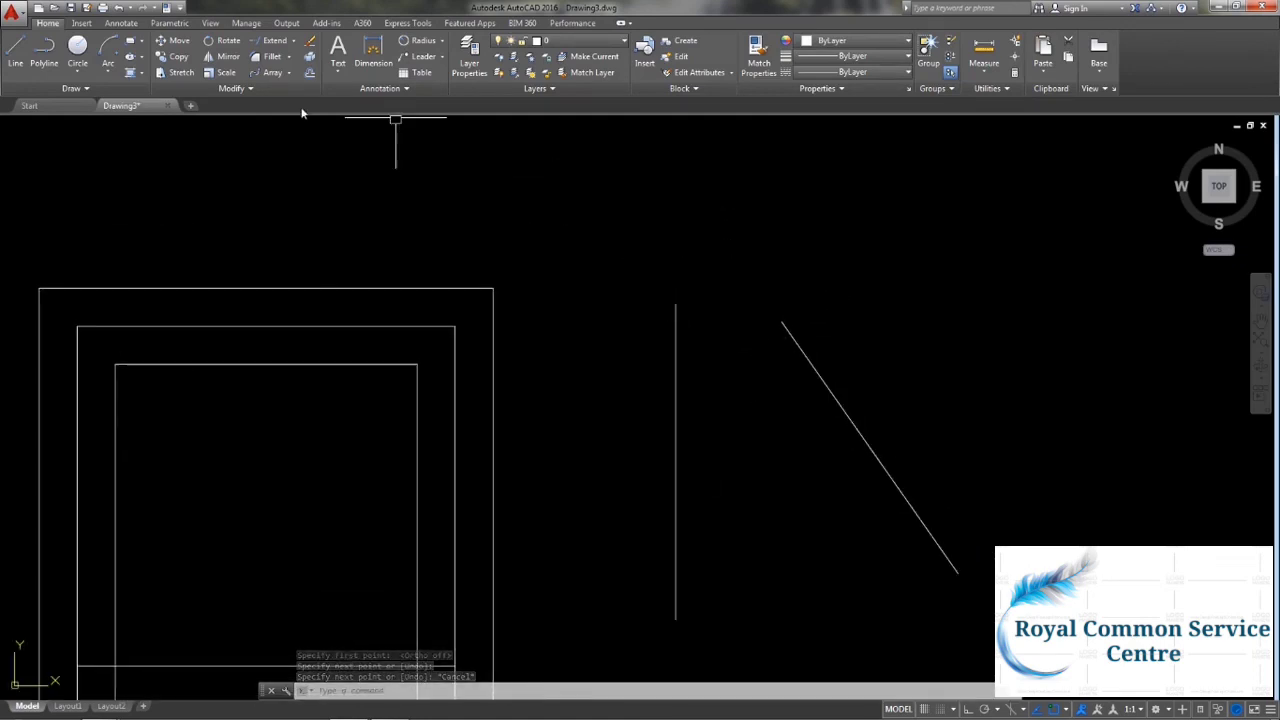
Fillet the vertical and diagonal lines at radius 0 so they meet in a sharp top corner.
click(272, 56)
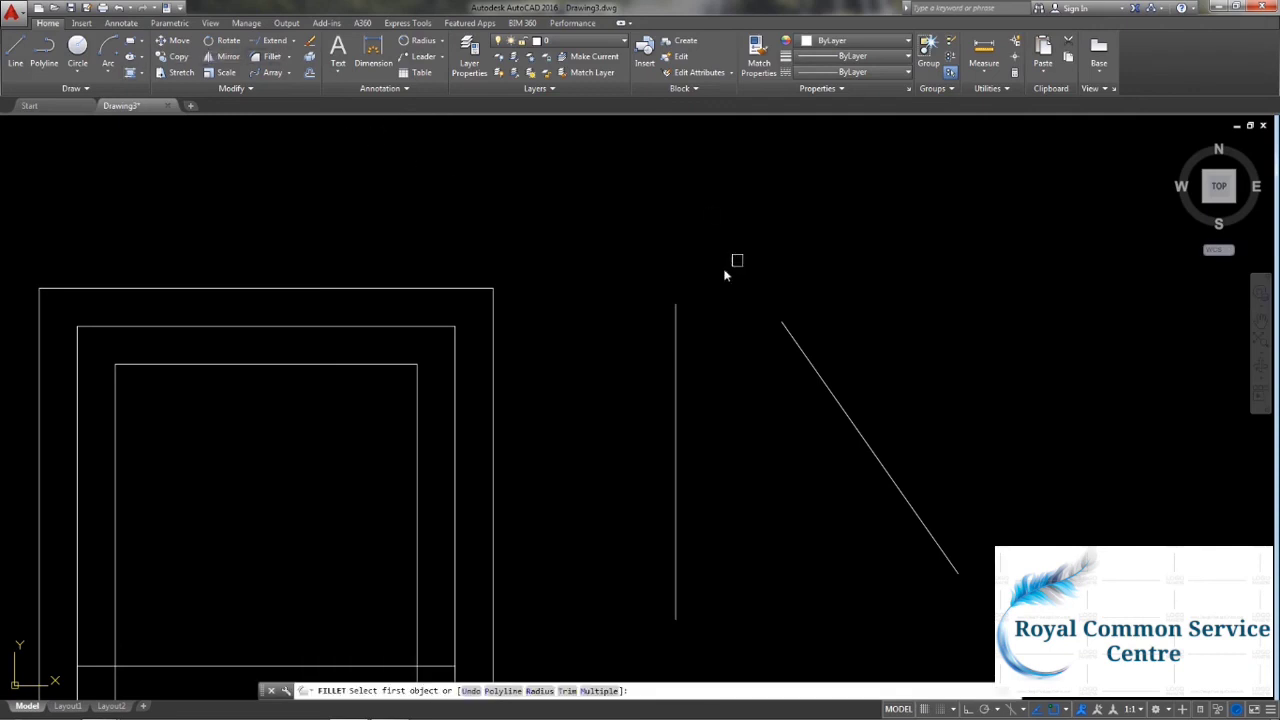
click(676, 328)
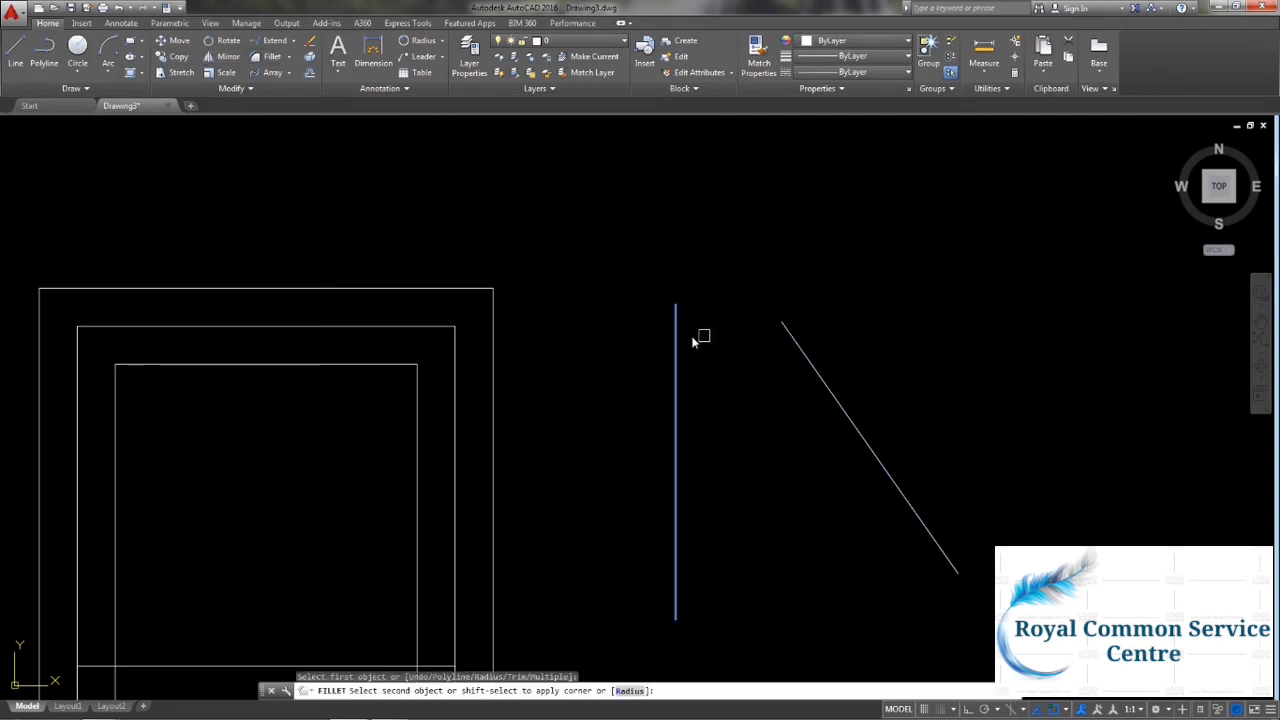
click(800, 342)
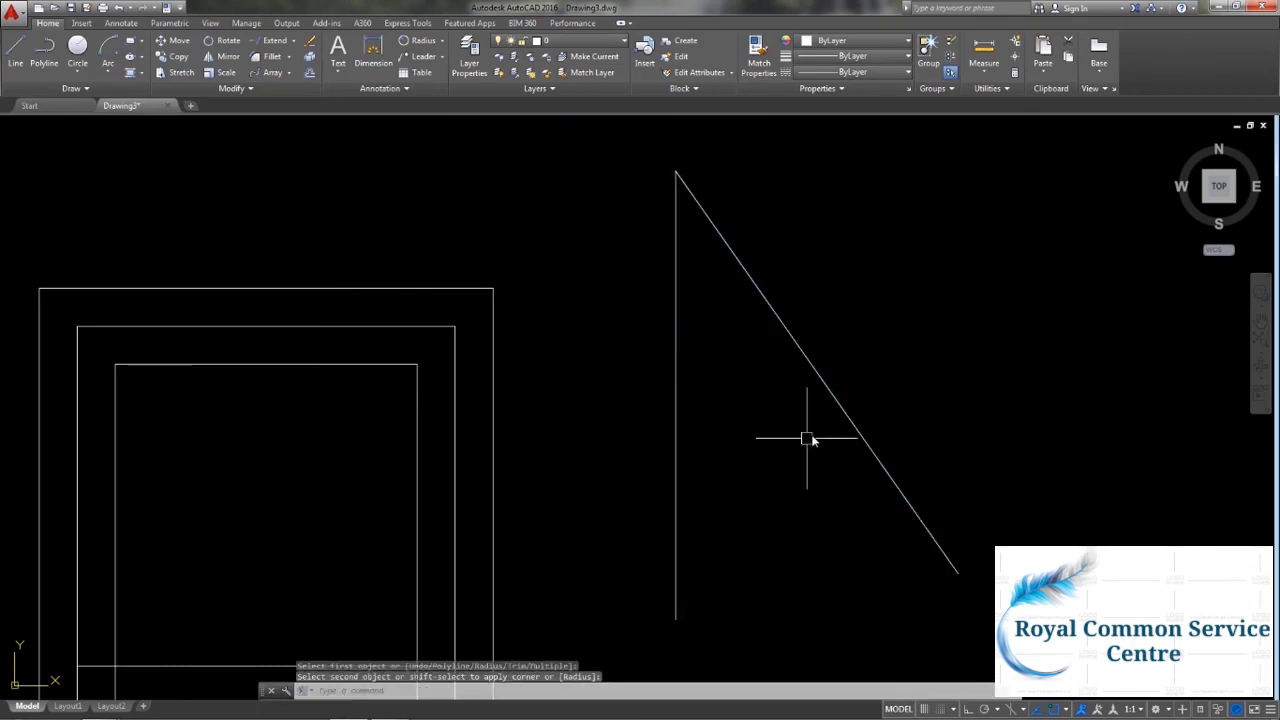
middle_drag(808, 437, 765, 319)
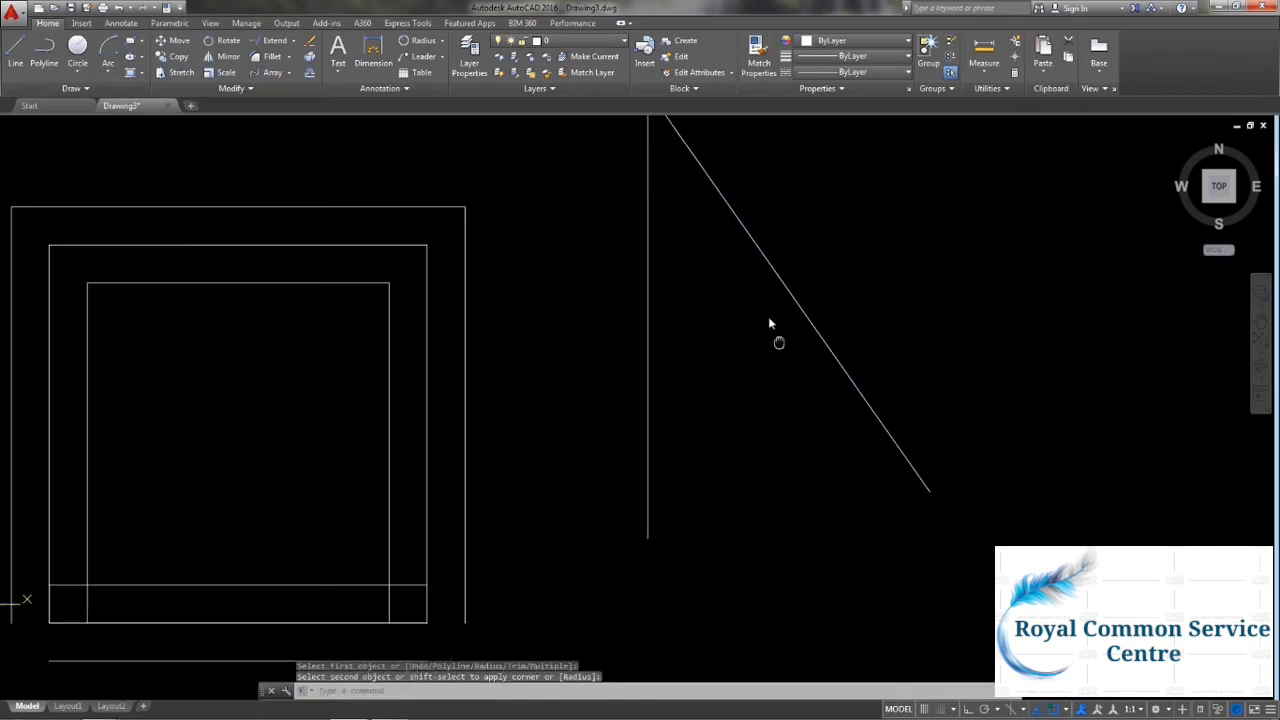
click(270, 57)
click(632, 470)
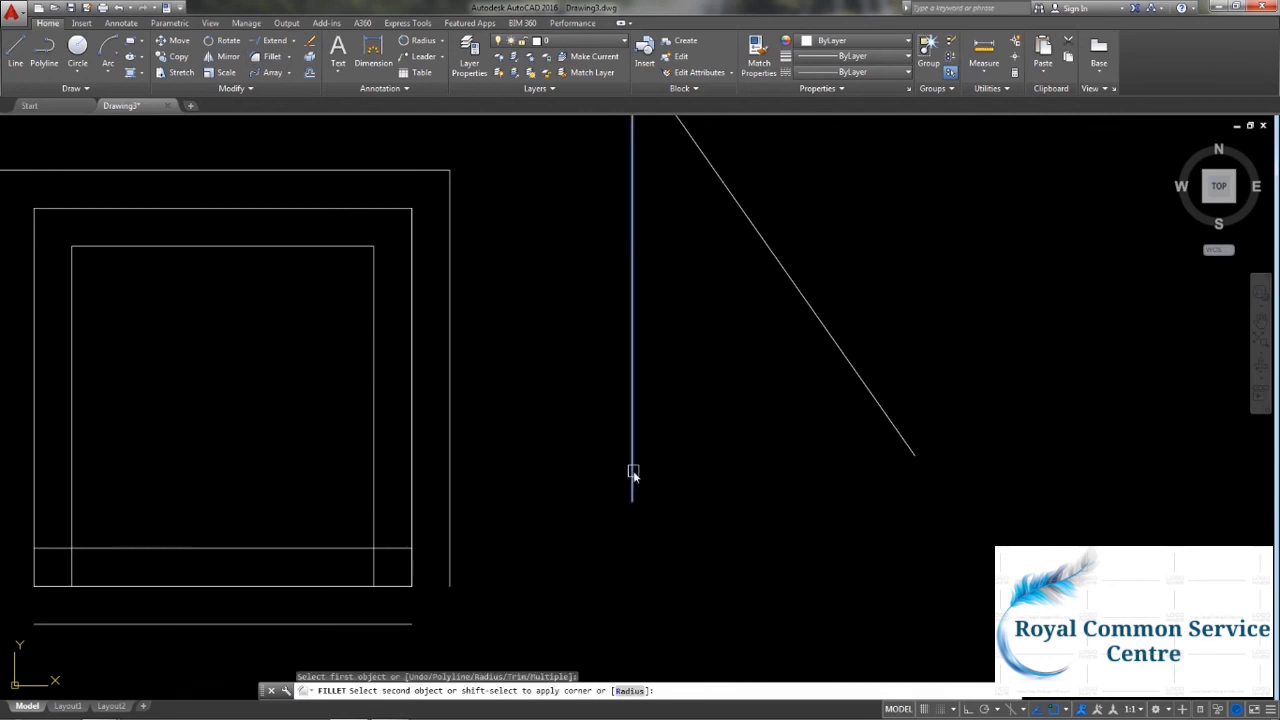
click(915, 440)
Erase all existing objects from the drawing, including the leftover bottom lines.
scroll(955, 485, down, 2)
click(964, 535)
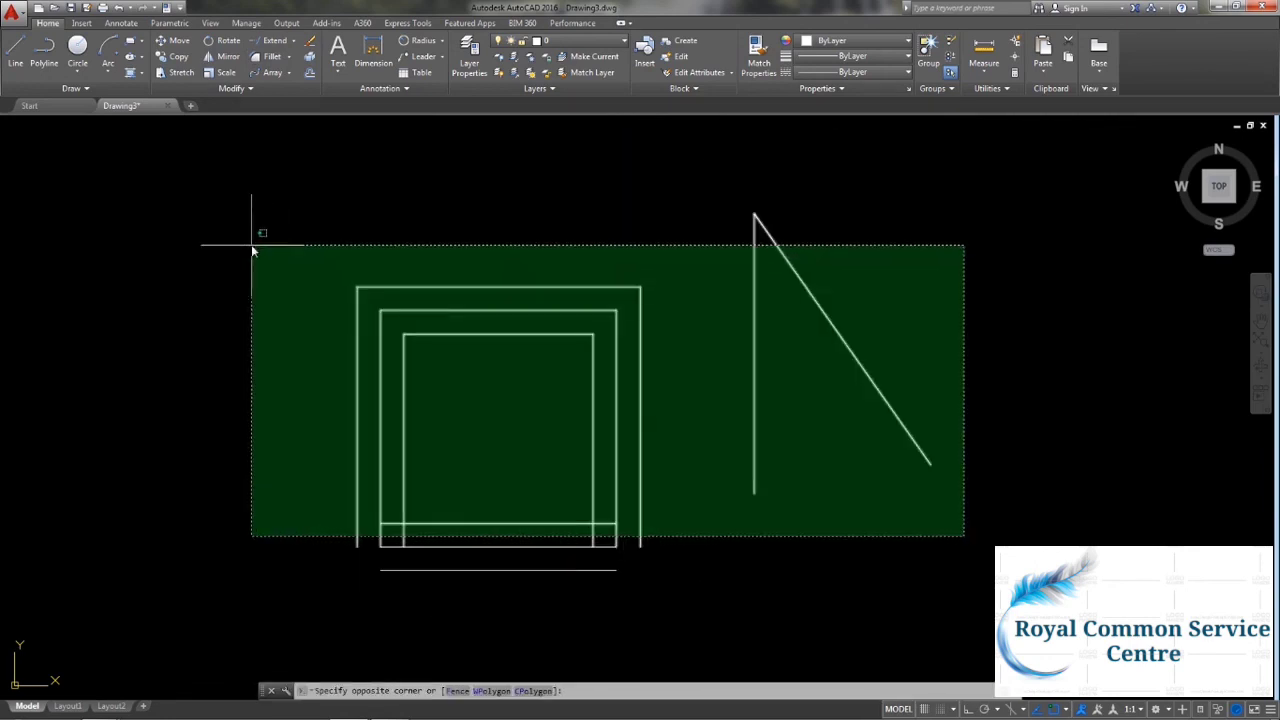
click(252, 250)
key(Delete)
click(609, 588)
click(491, 500)
key(Delete)
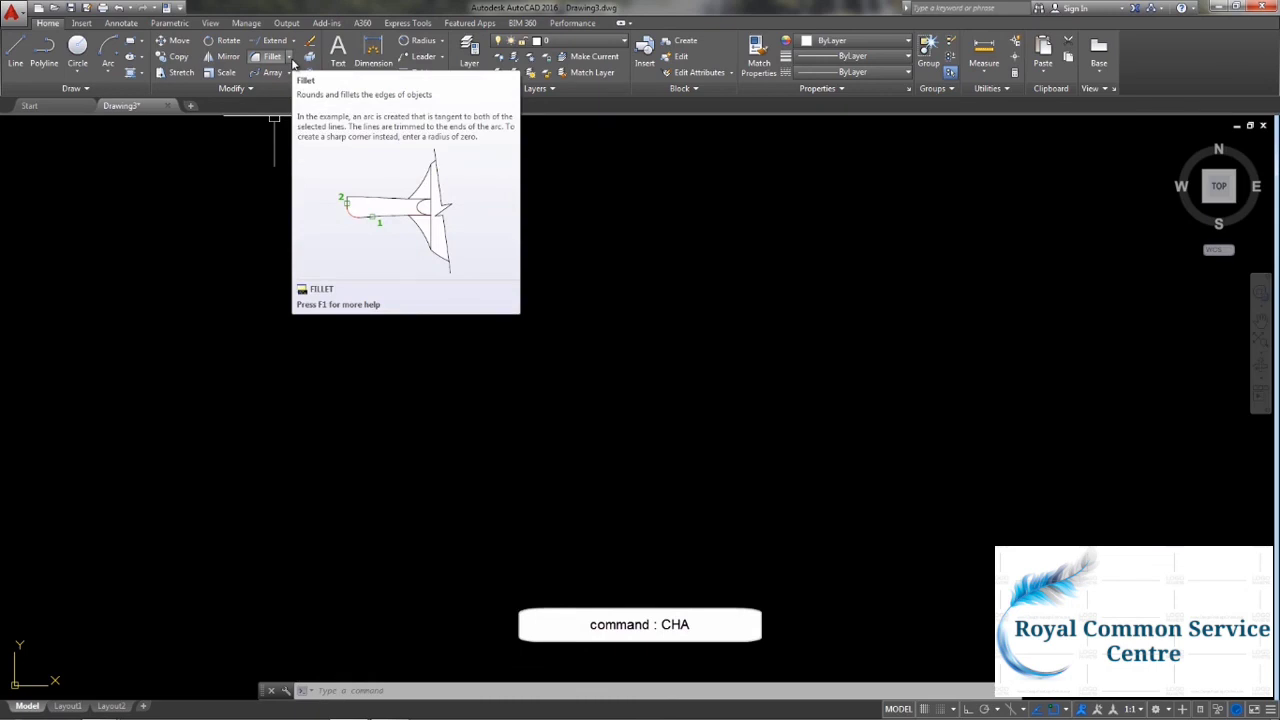
Draw a 10 by 10 square using the rectangle Dimensions option, then start Chamfer.
click(140, 40)
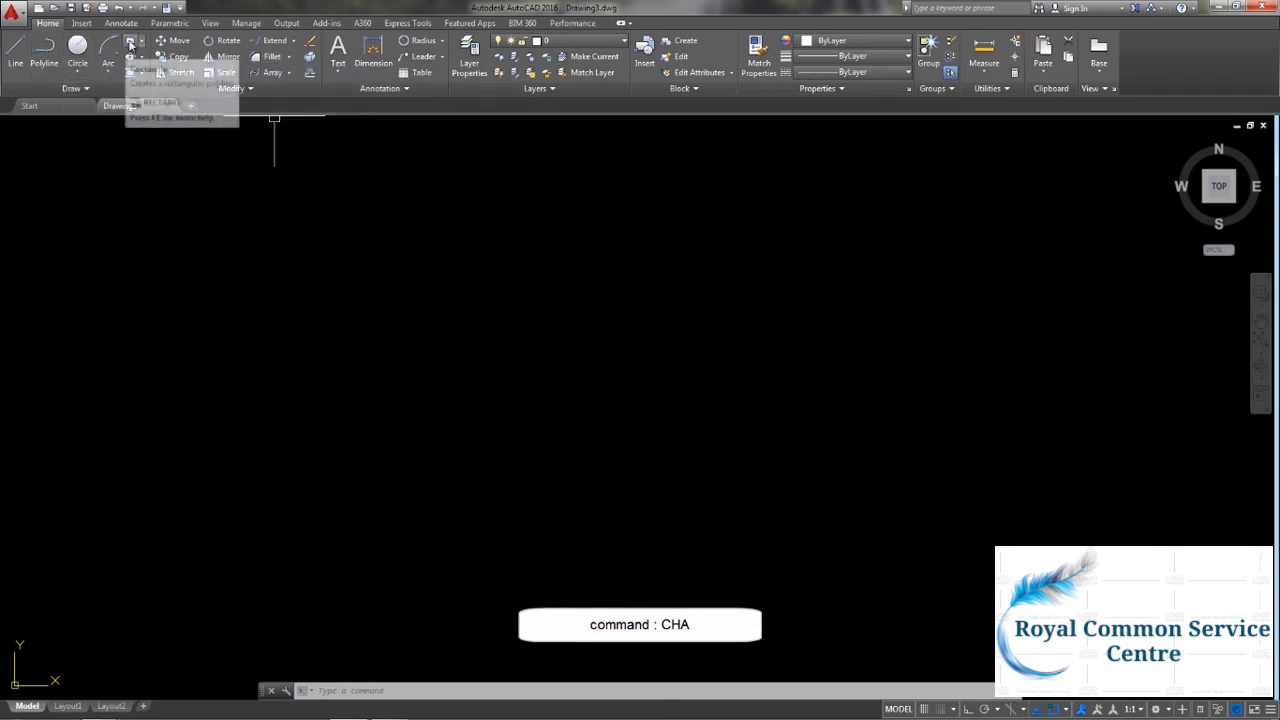
click(150, 57)
click(452, 260)
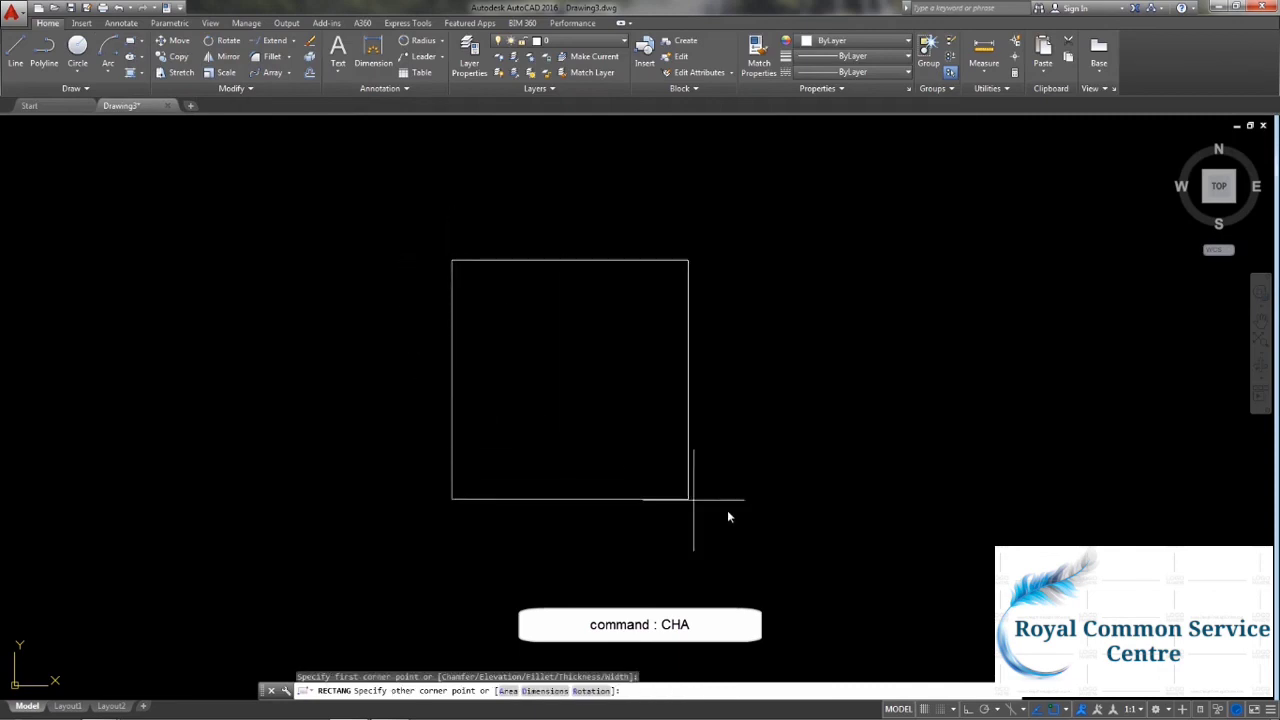
text(d)
key(Return)
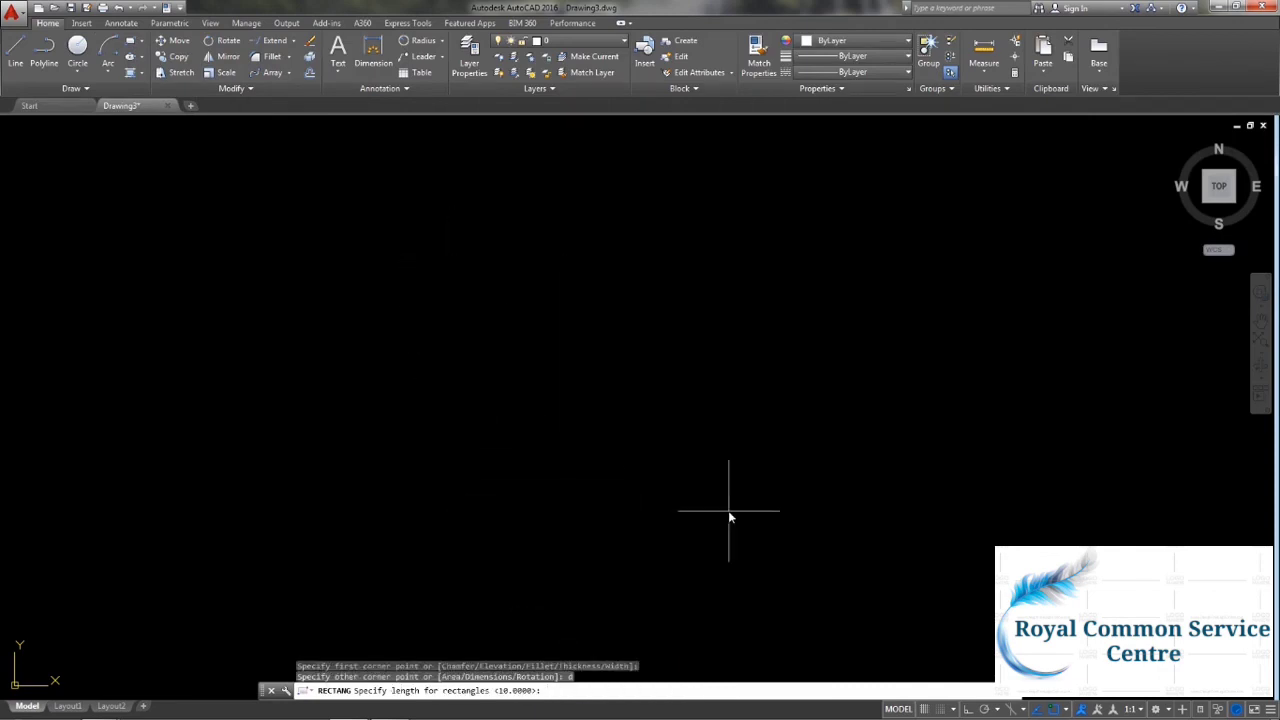
key(Return)
key(Return)
click(729, 516)
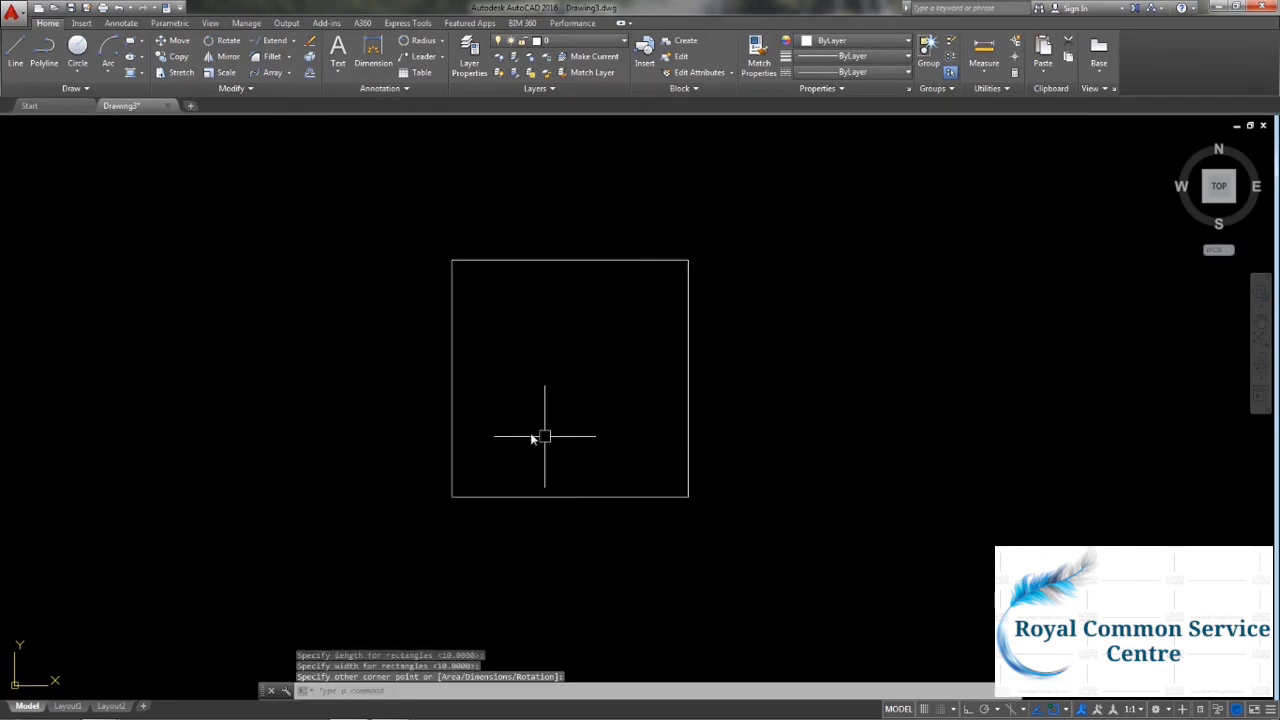
middle_drag(416, 396, 453, 416)
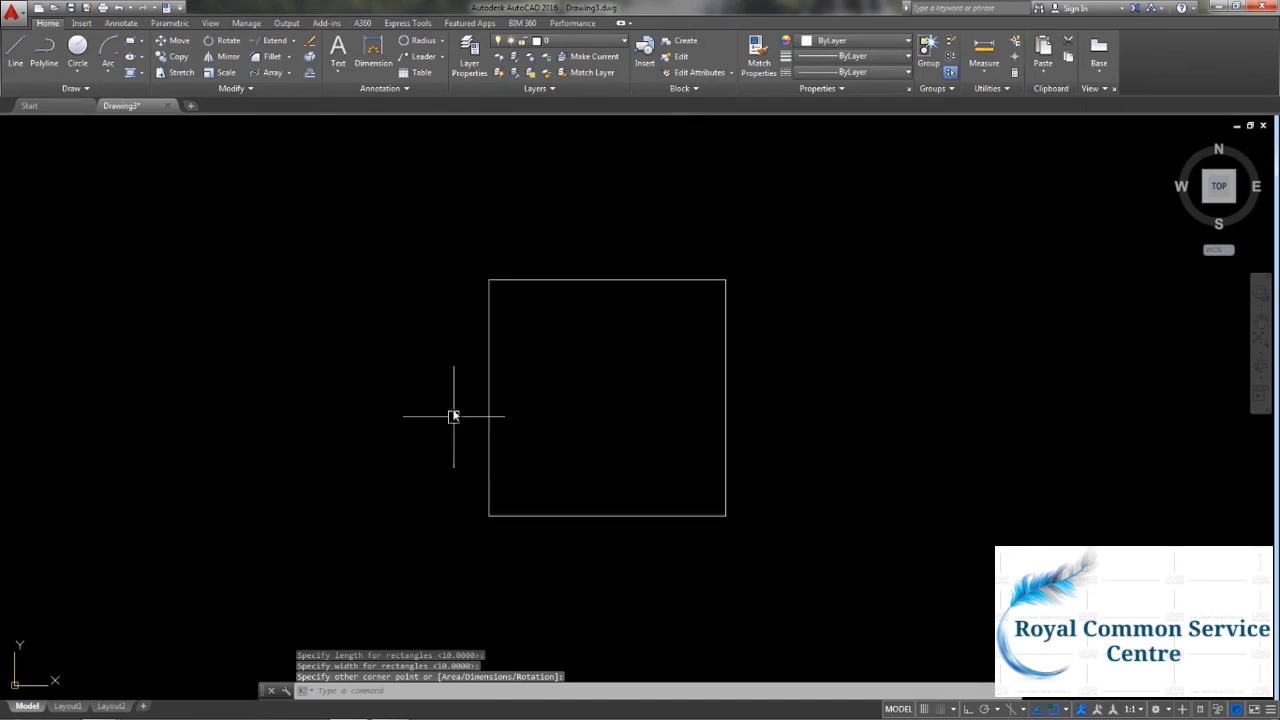
click(291, 57)
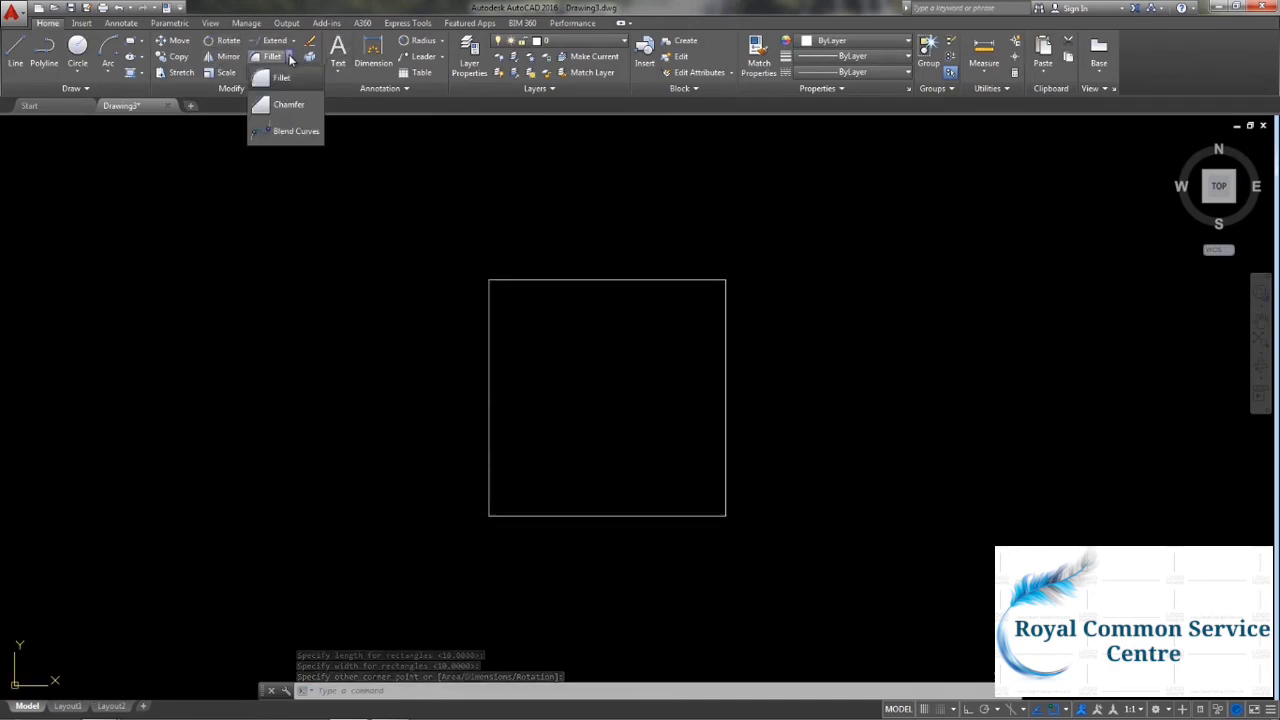
click(293, 106)
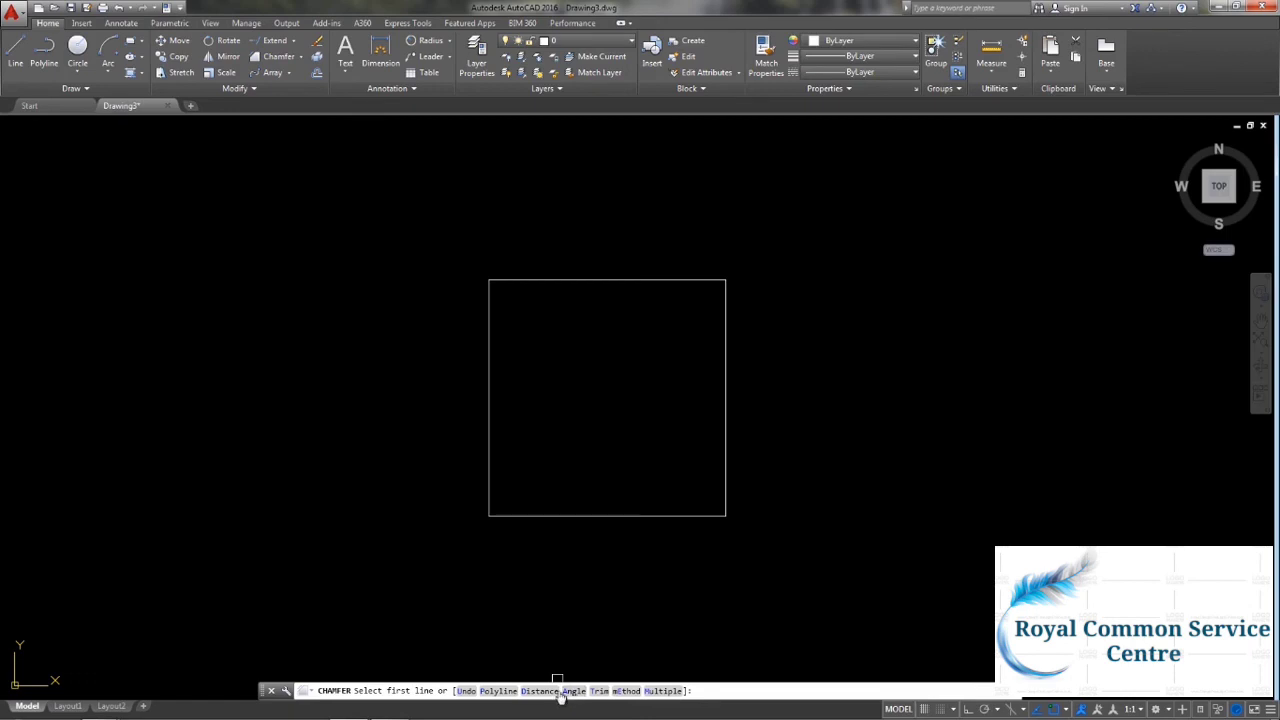
Chamfer the square's top-right corner, distance 1 on the top edge and 2 on the right edge.
click(540, 691)
text(1)
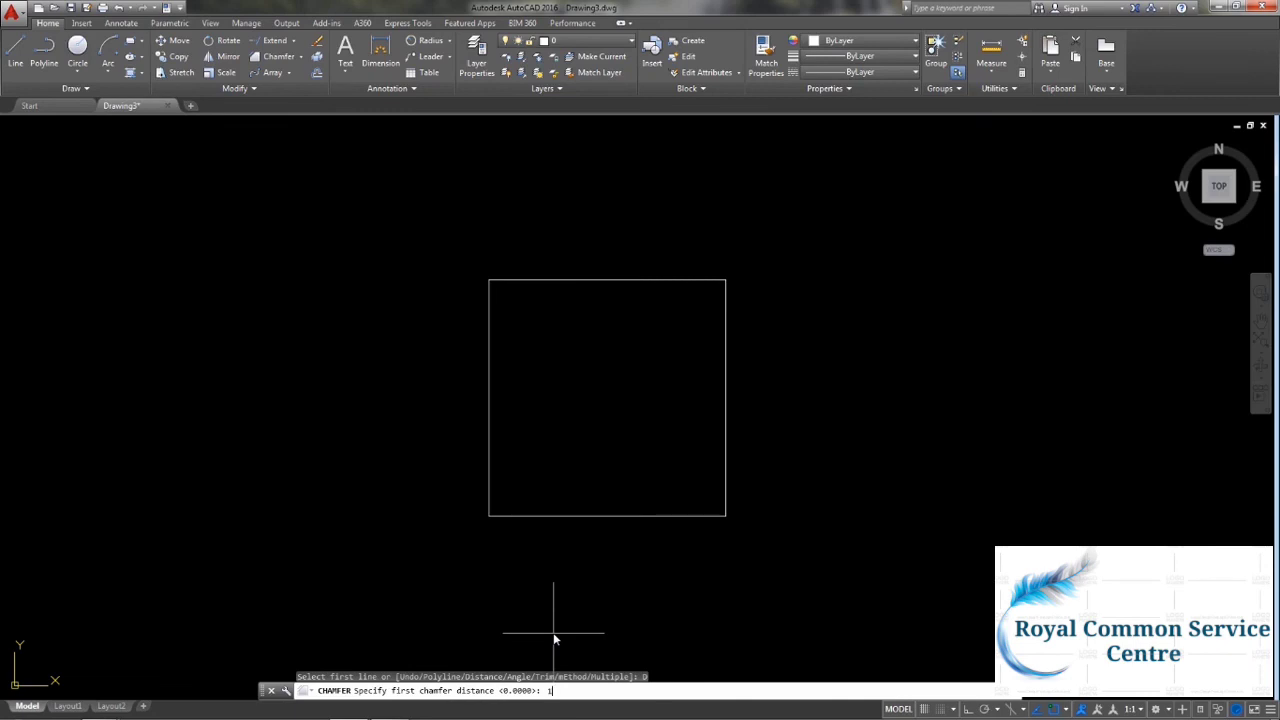
key(Return)
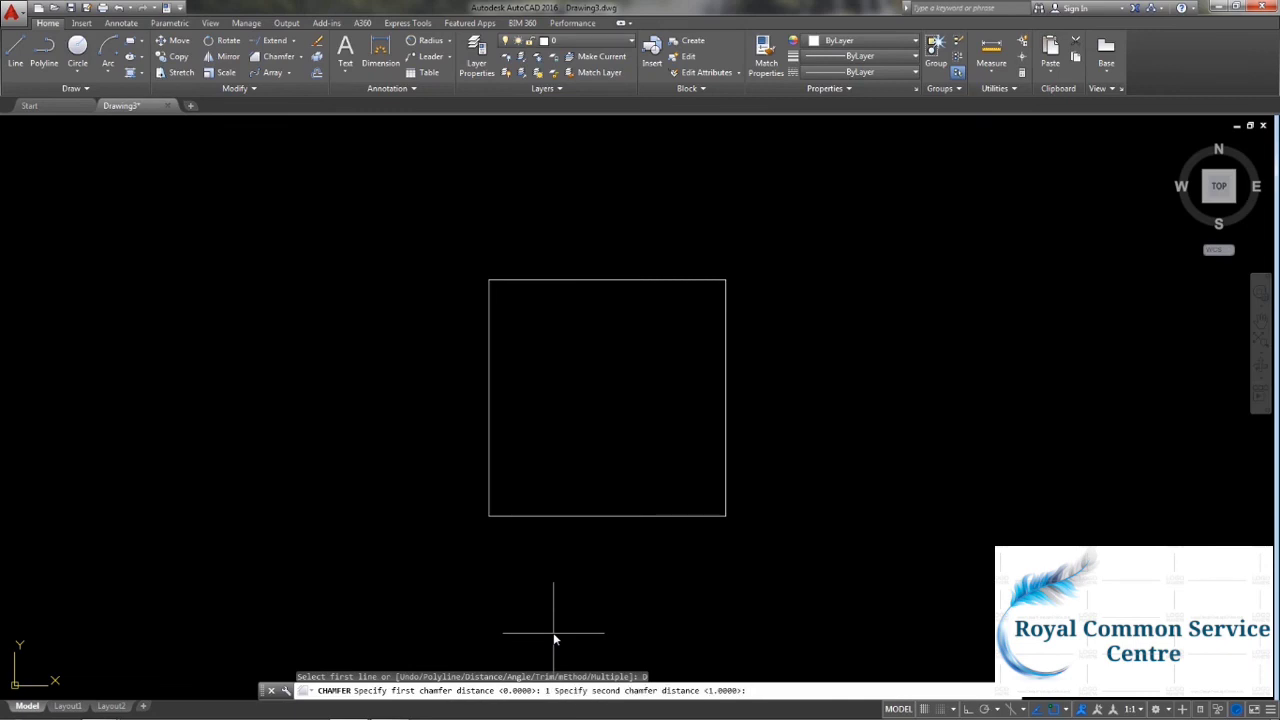
text(2)
key(Return)
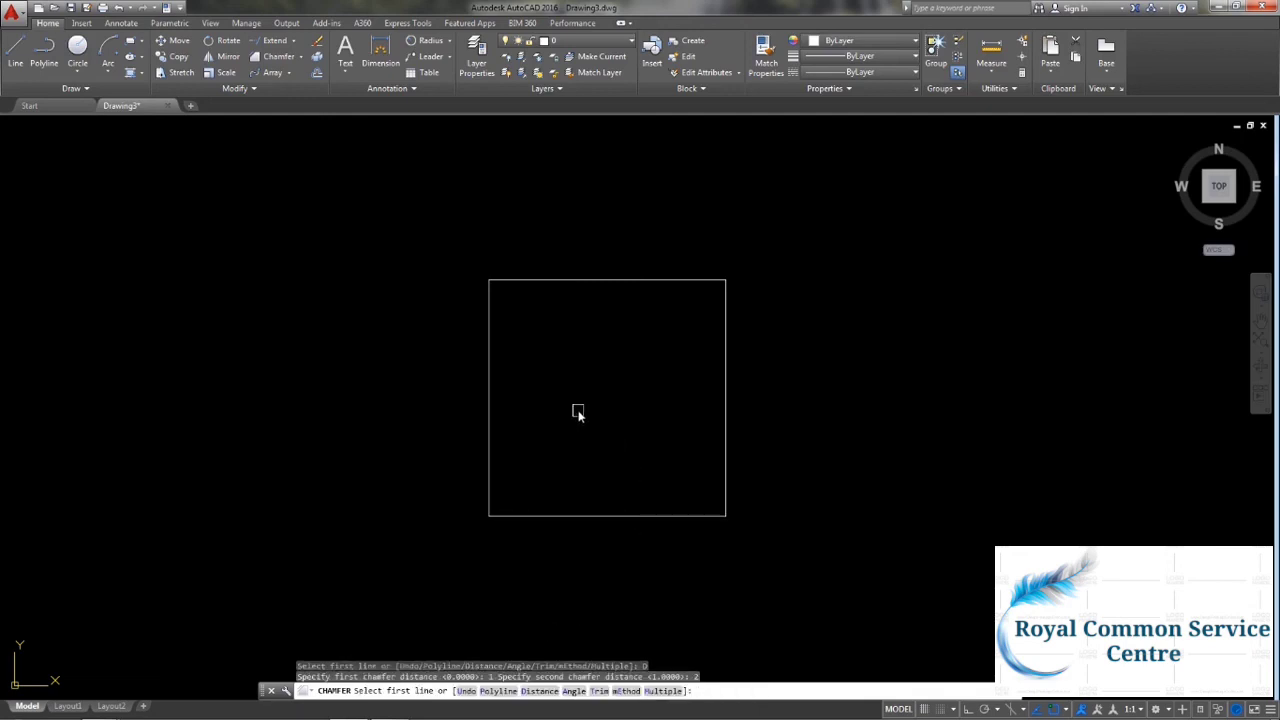
click(669, 281)
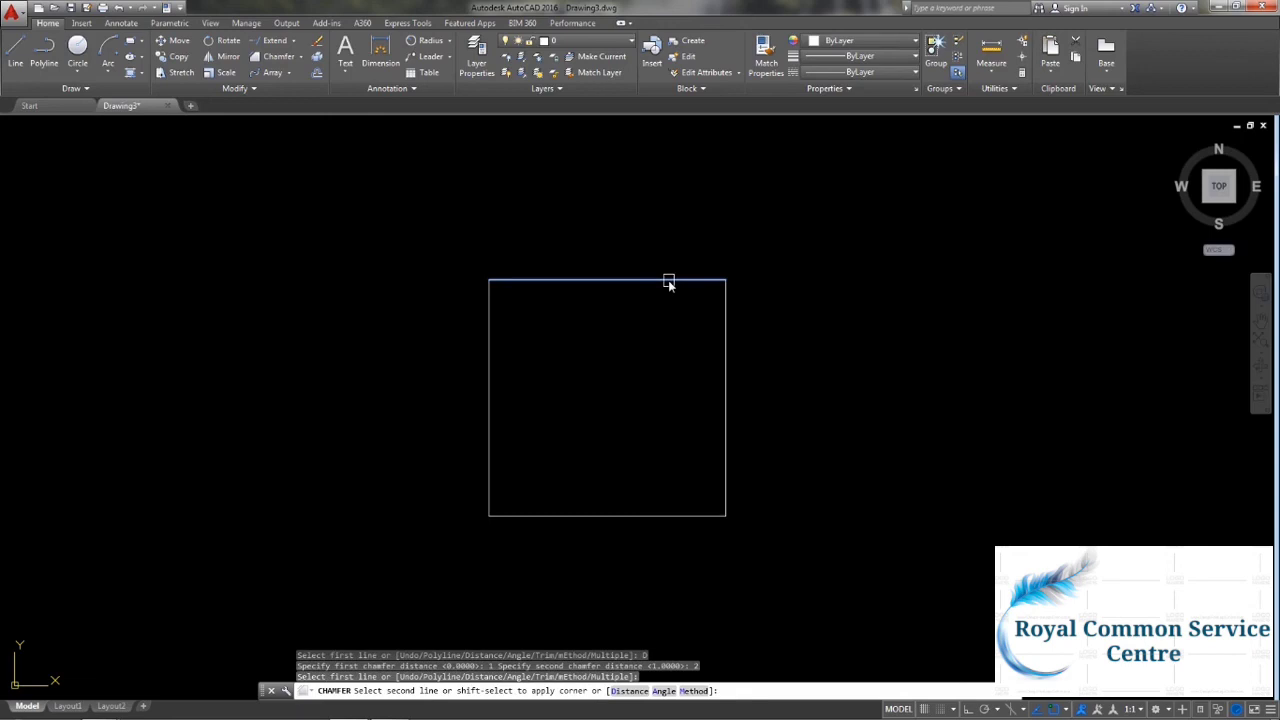
click(726, 404)
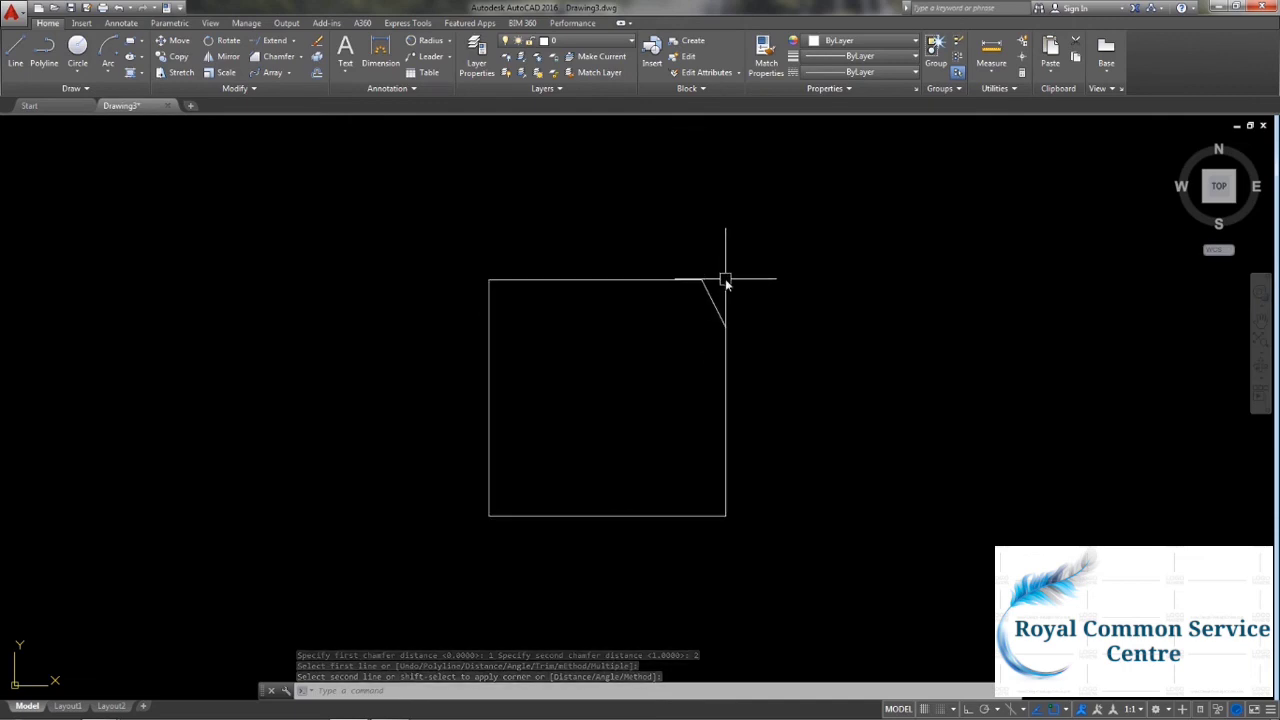
click(726, 305)
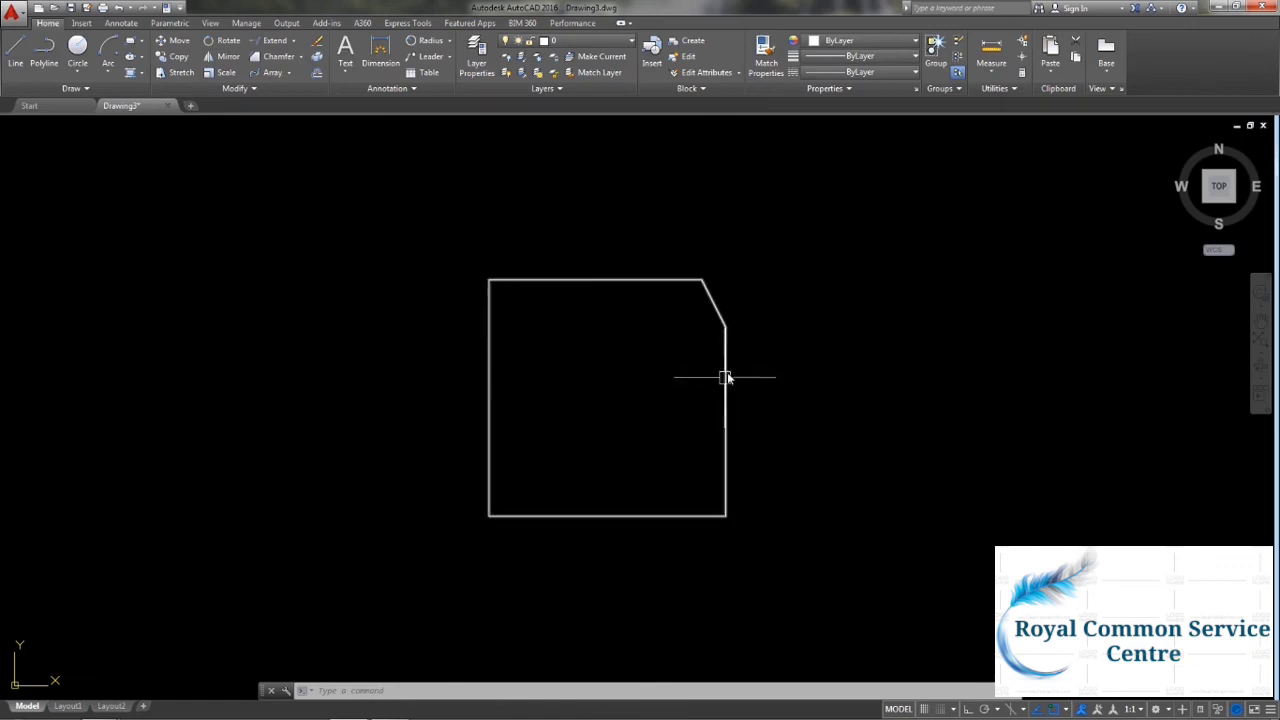
Chamfer the top-left corner with length 1 at a 60-degree angle, top edge then left edge.
middle_drag(569, 418, 629, 426)
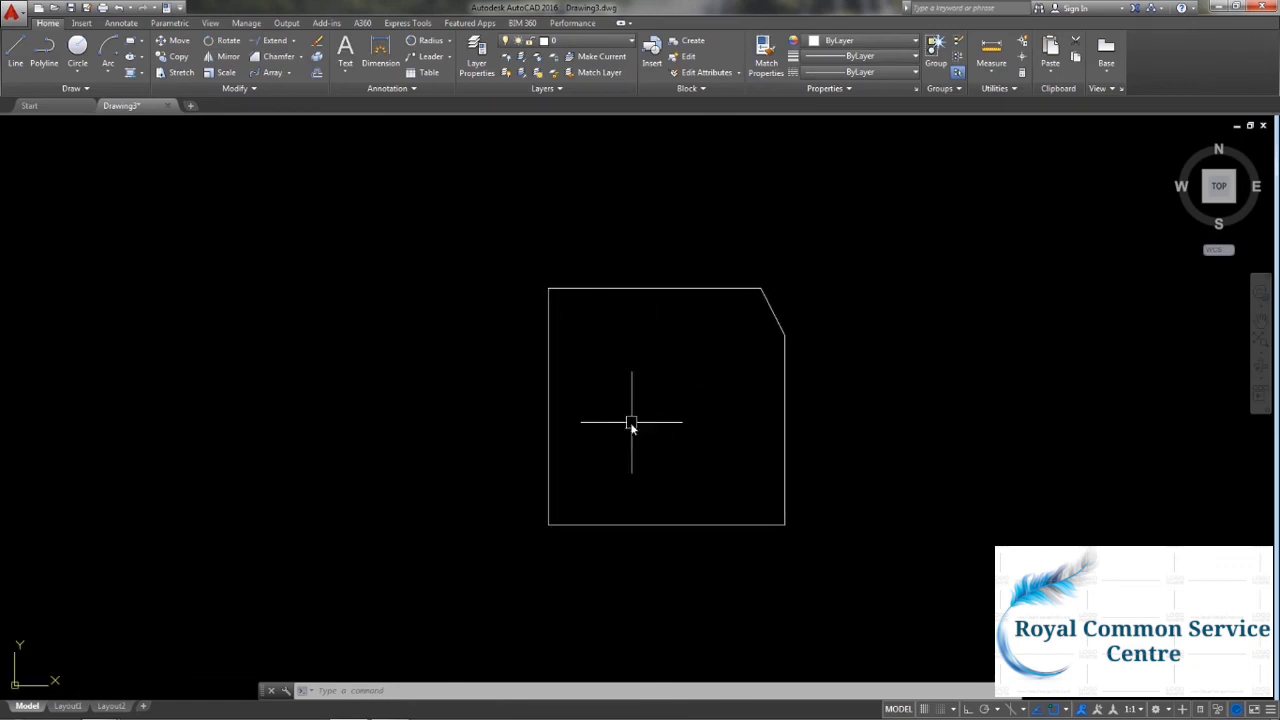
text(chamfer)
key(Return)
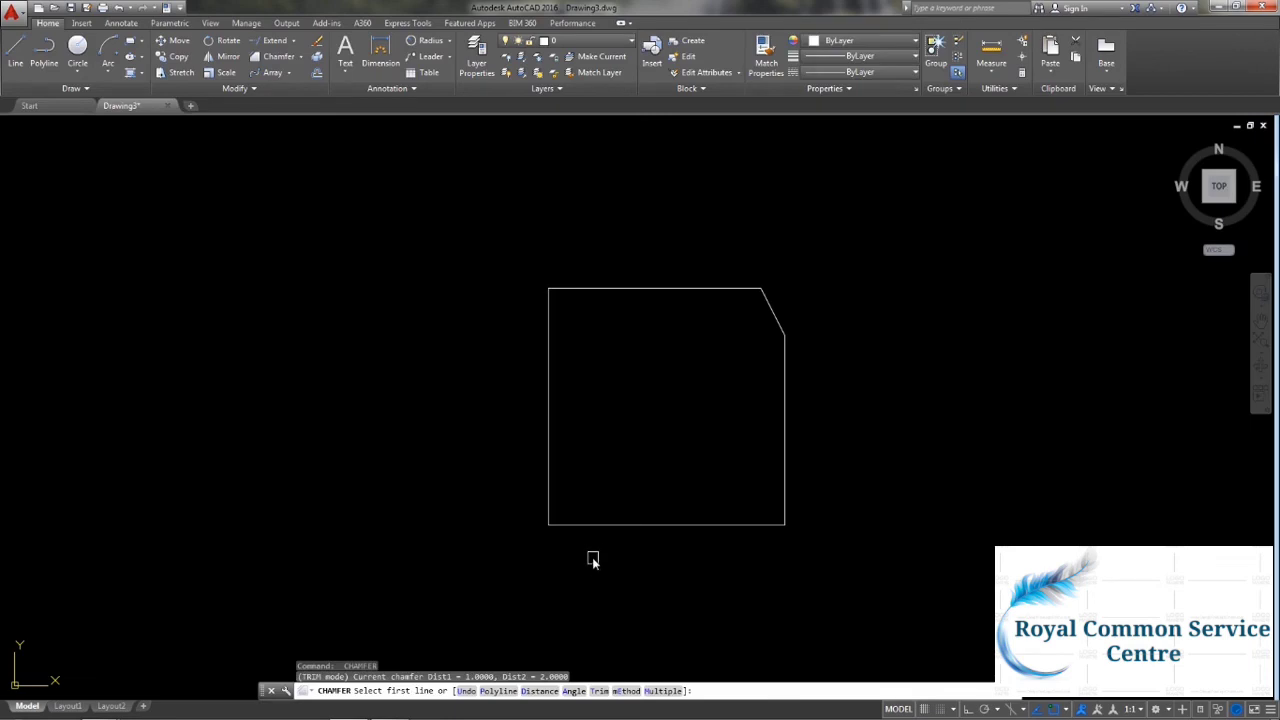
click(576, 690)
text(1)
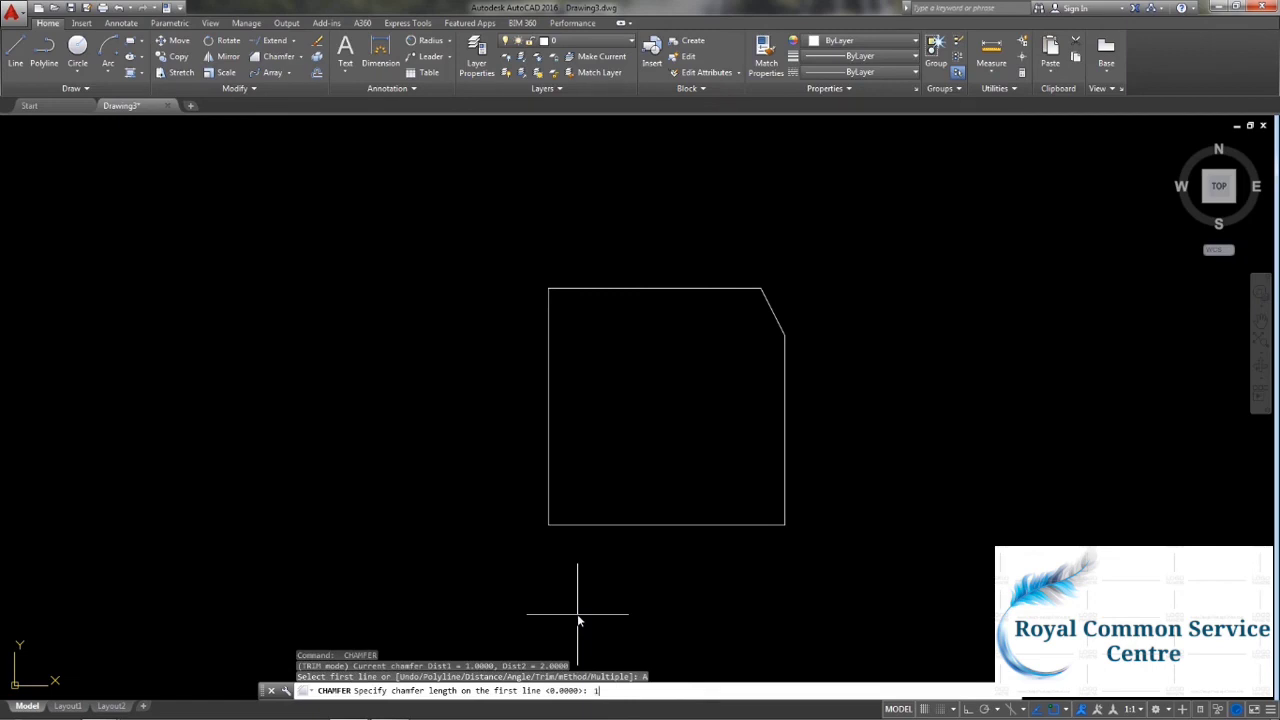
key(Return)
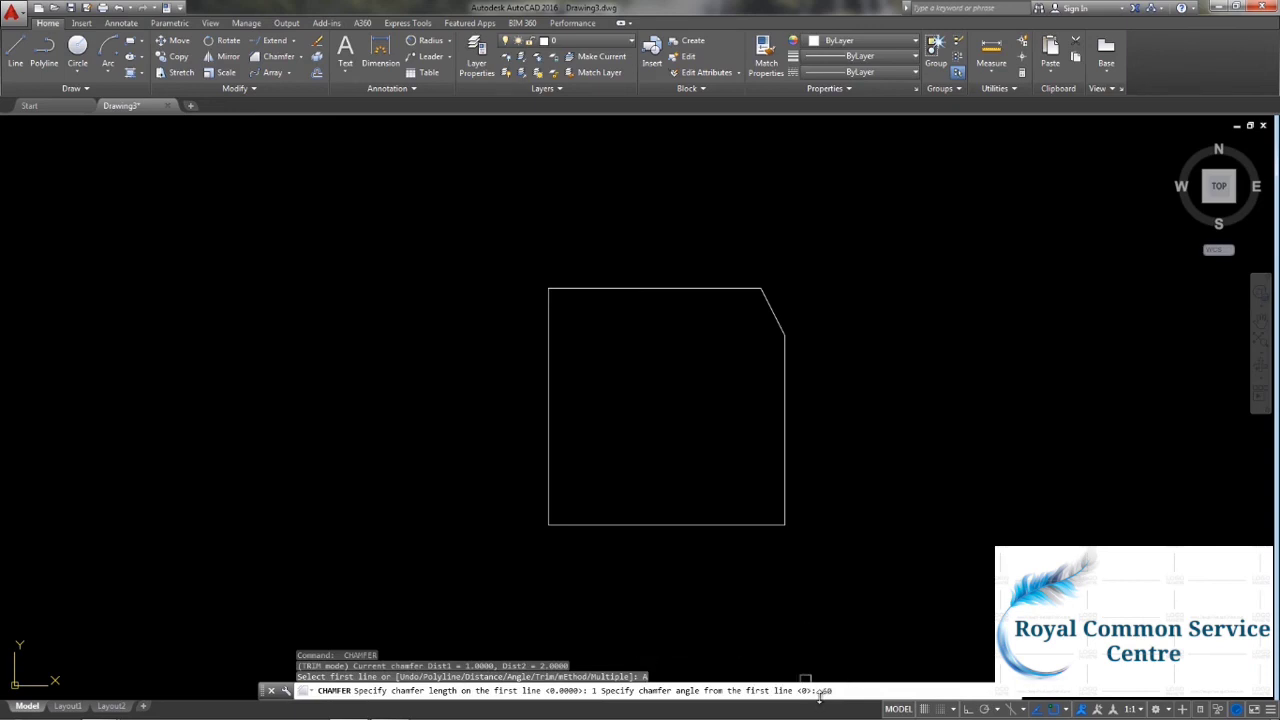
key(Return)
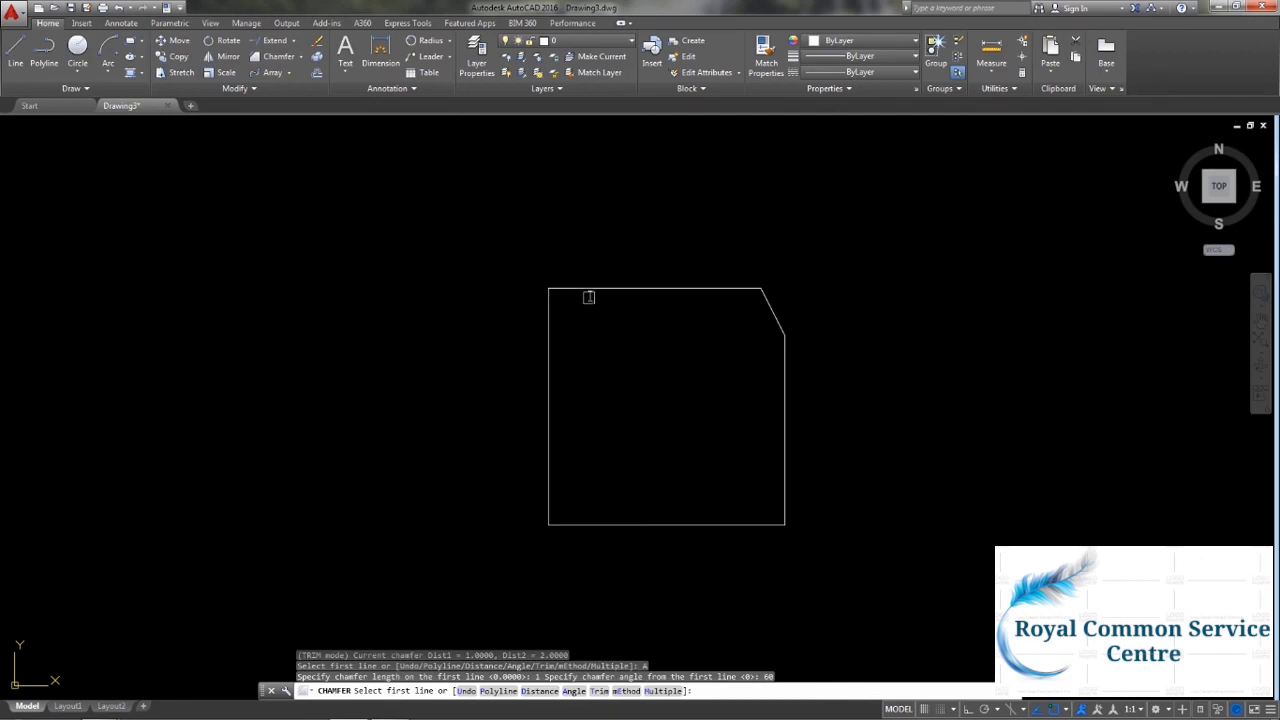
click(589, 290)
click(551, 379)
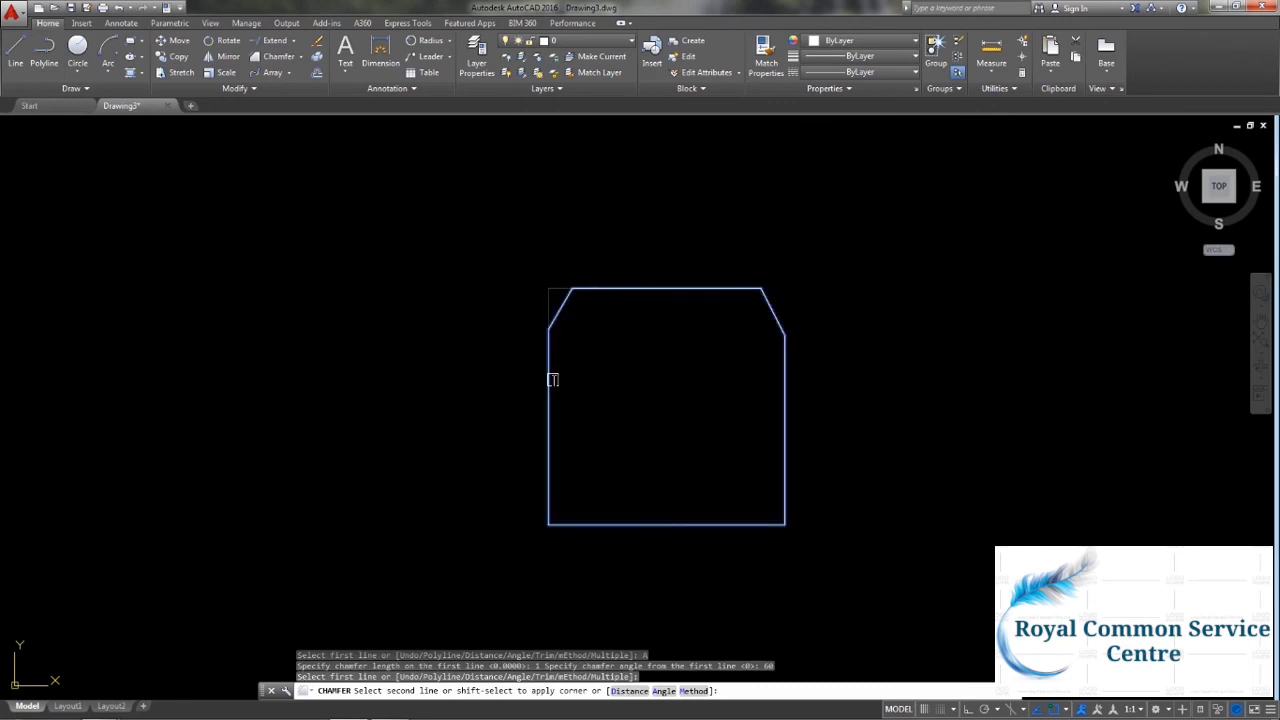
click(552, 379)
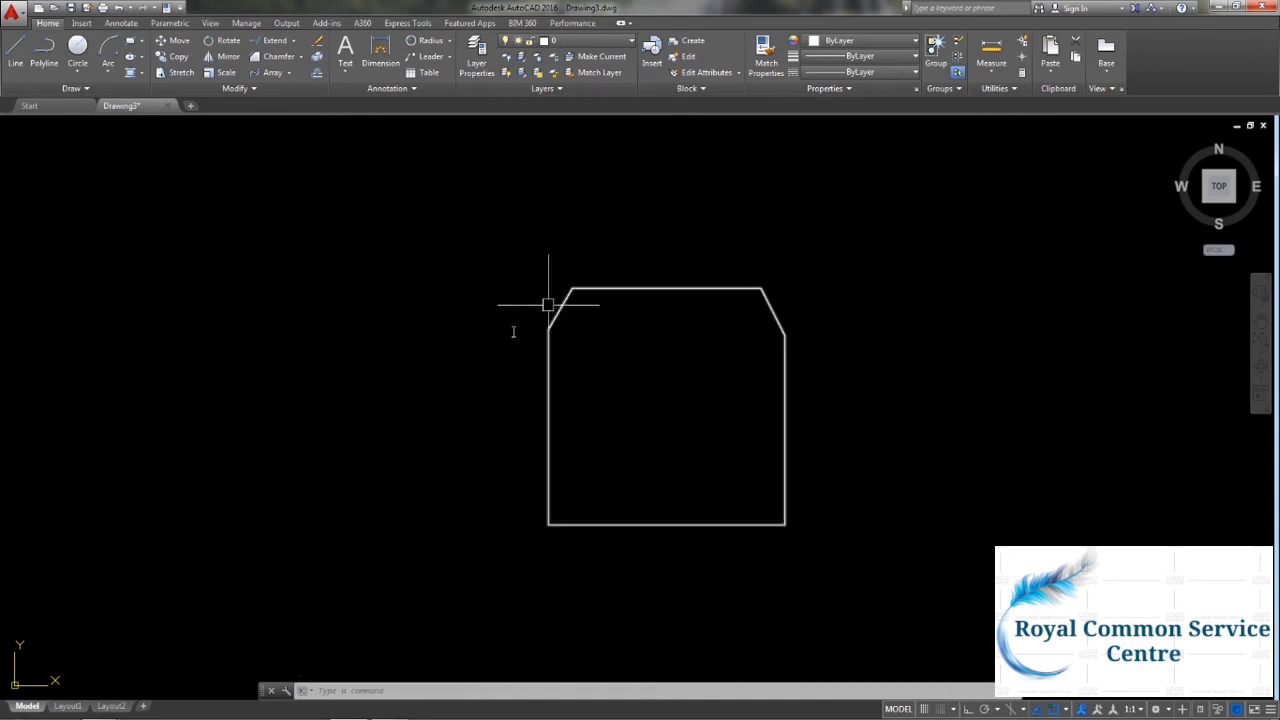
Start a new chamfer with Trim mode and the Angle method, then choose the Polyline option.
mouse_move(651, 411)
middle_down()
mouse_move(494, 414)
mouse_move(514, 360)
mouse_move(568, 380)
middle_up()
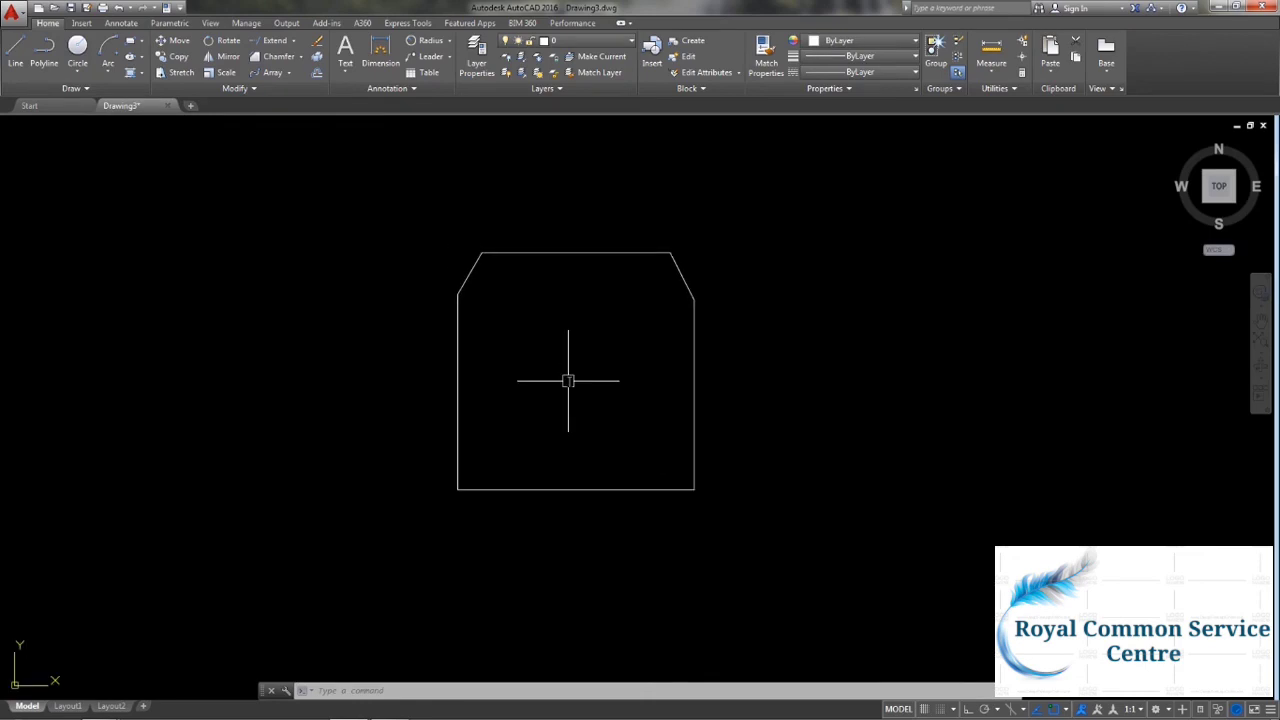
key(Return)
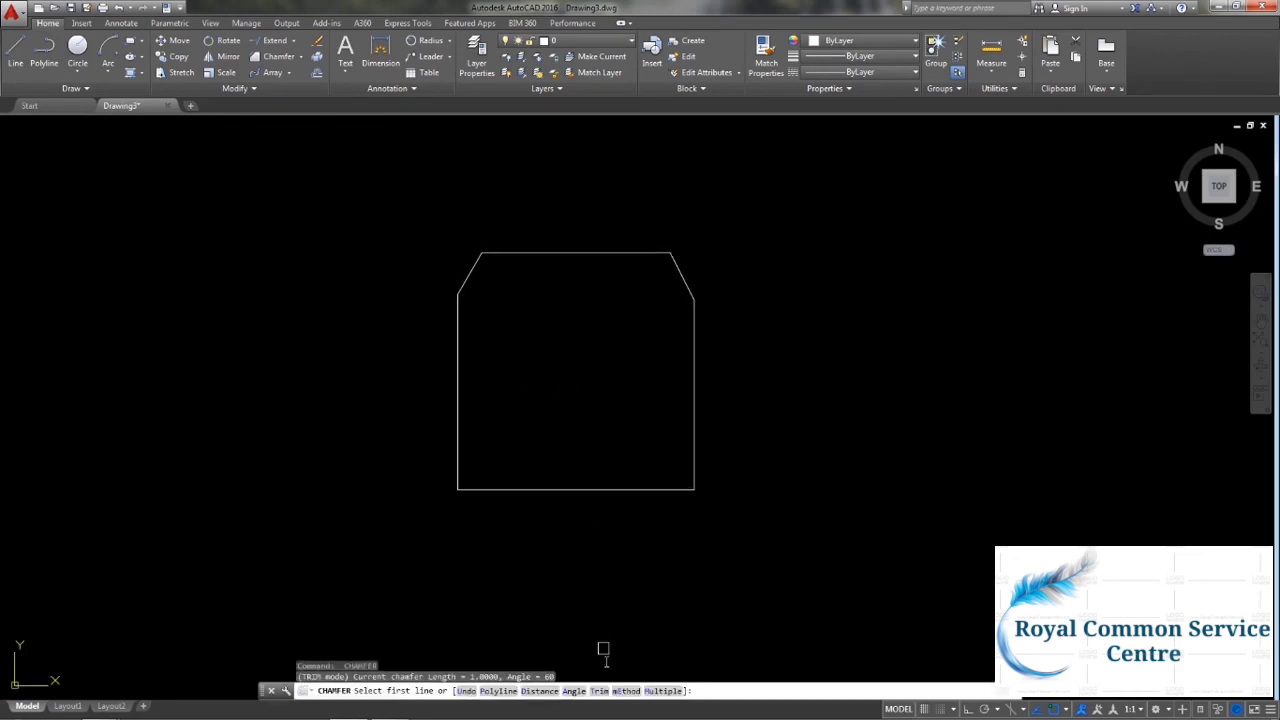
click(606, 691)
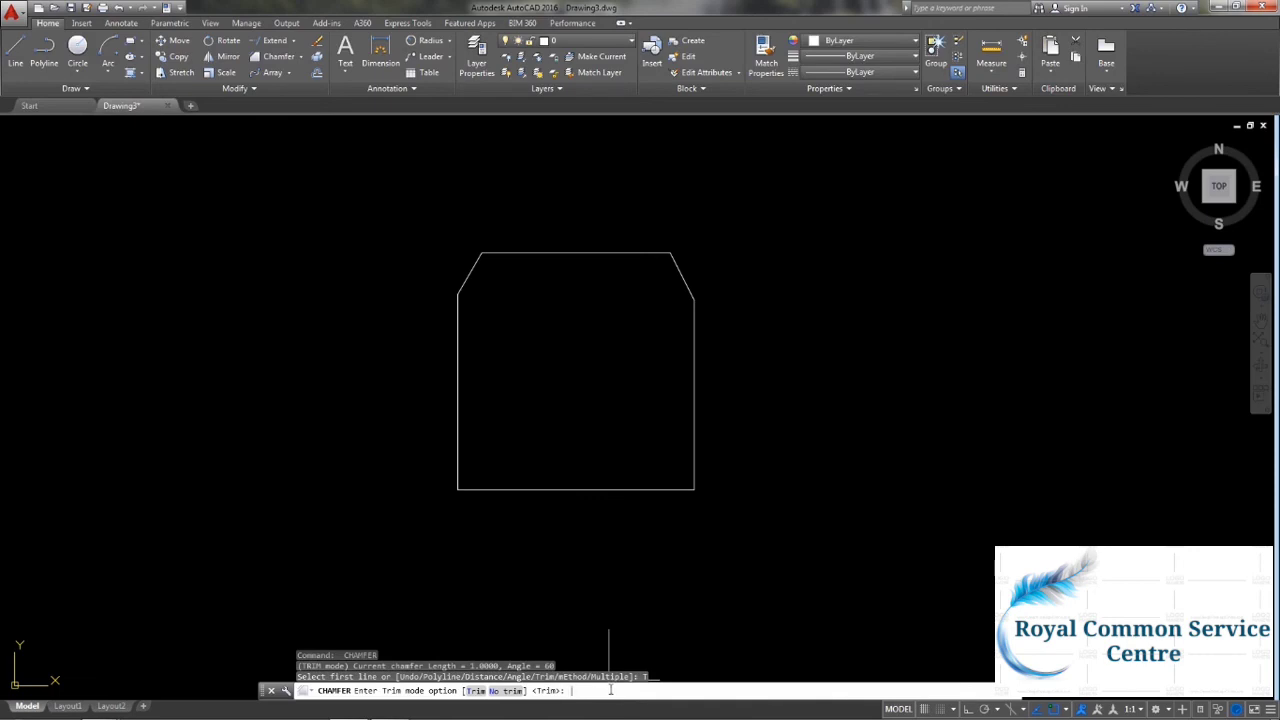
key(Return)
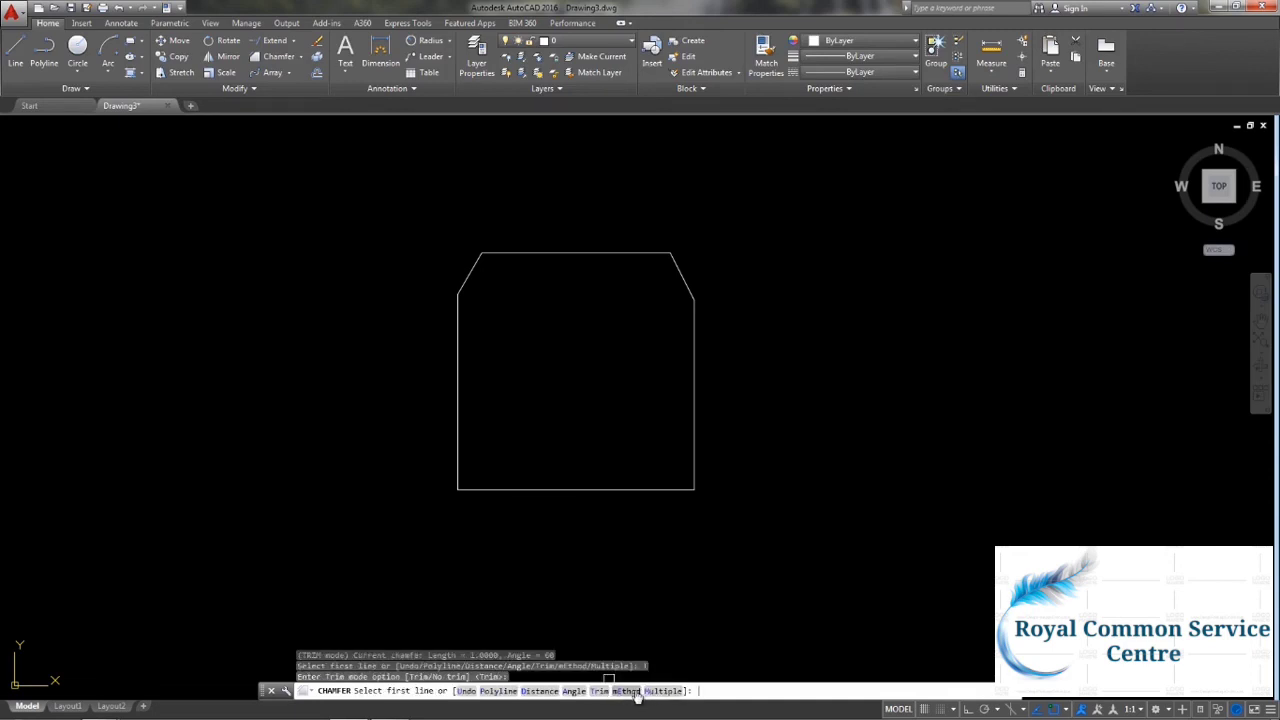
click(626, 691)
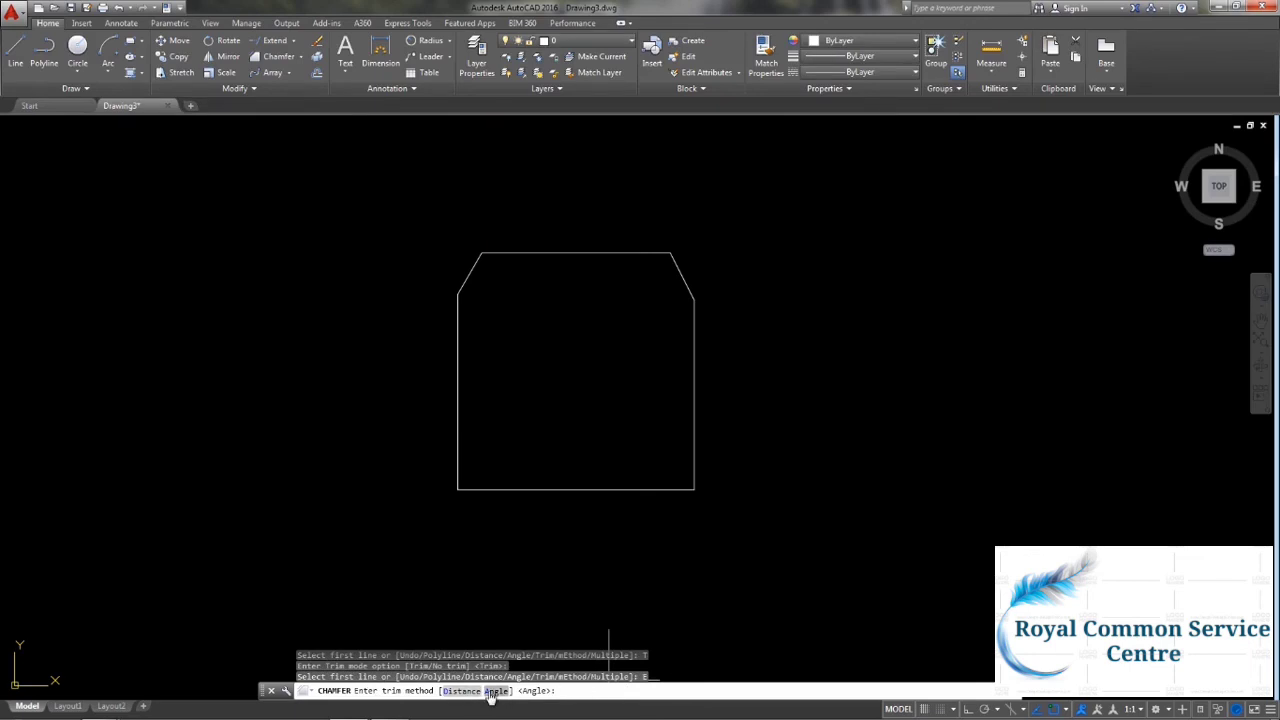
key(Return)
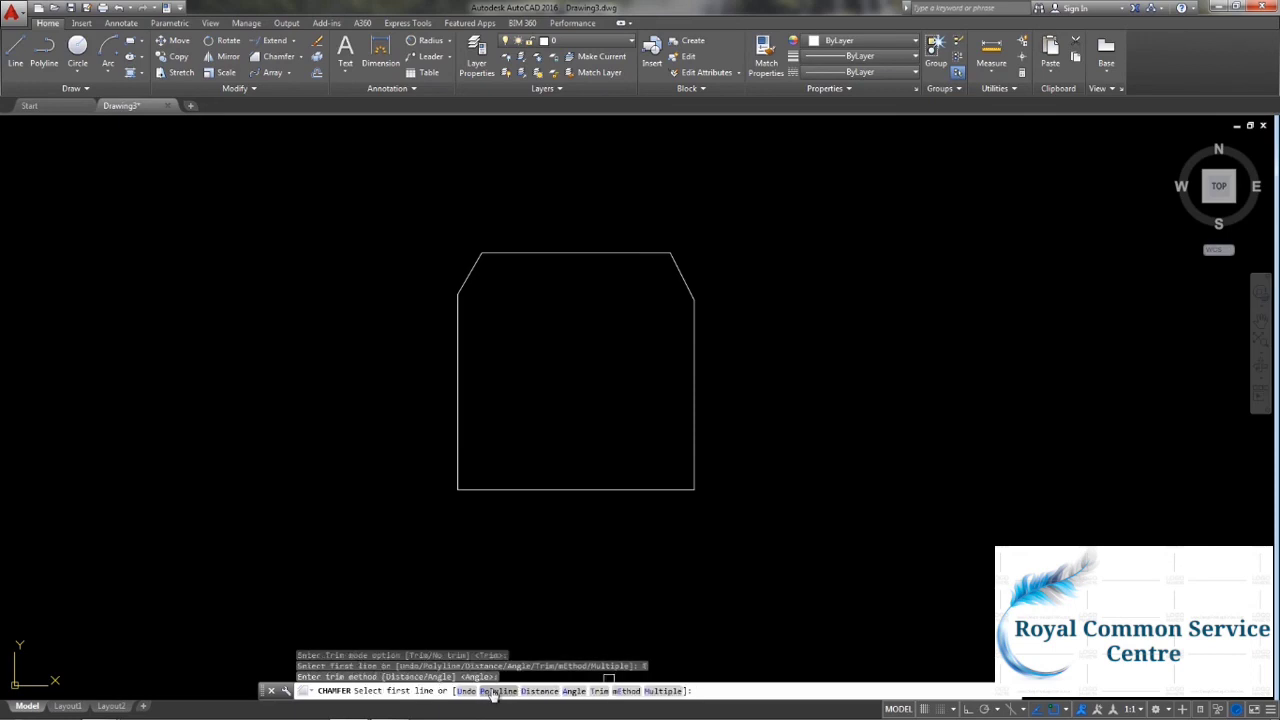
click(492, 691)
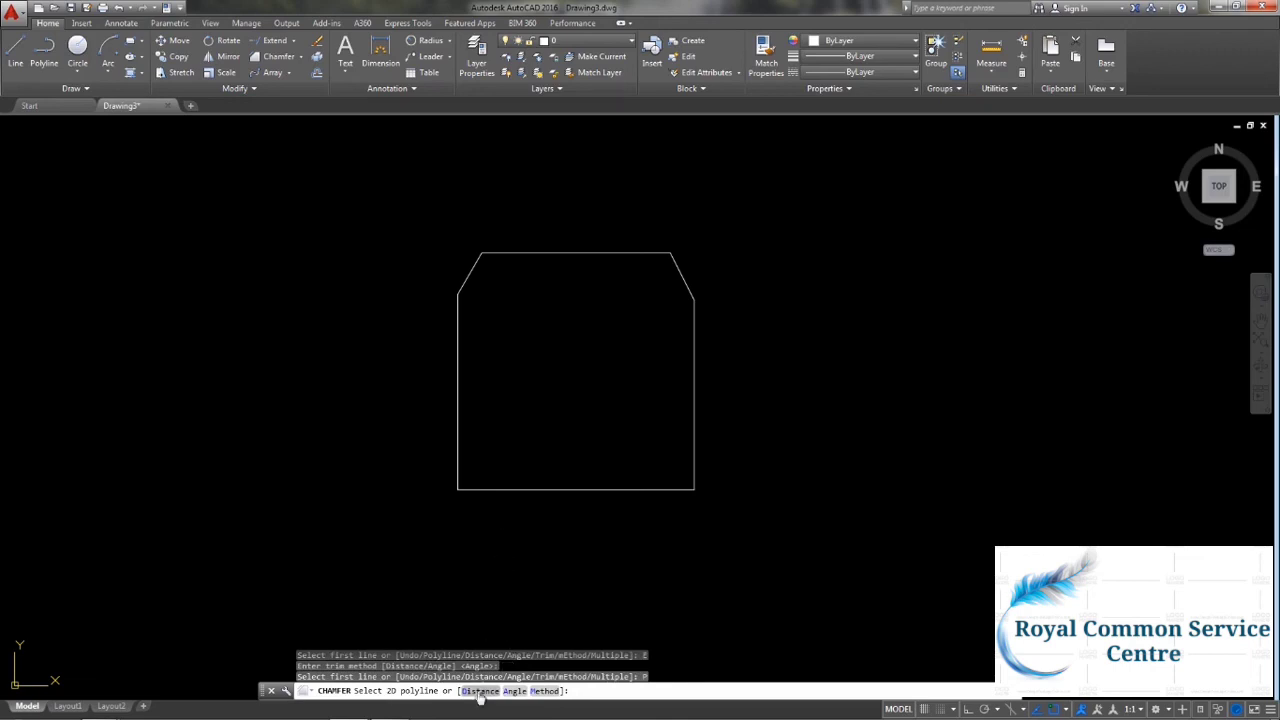
Switch the chamfer to distances, with both distances set to 0.2.
click(478, 691)
text(.2)
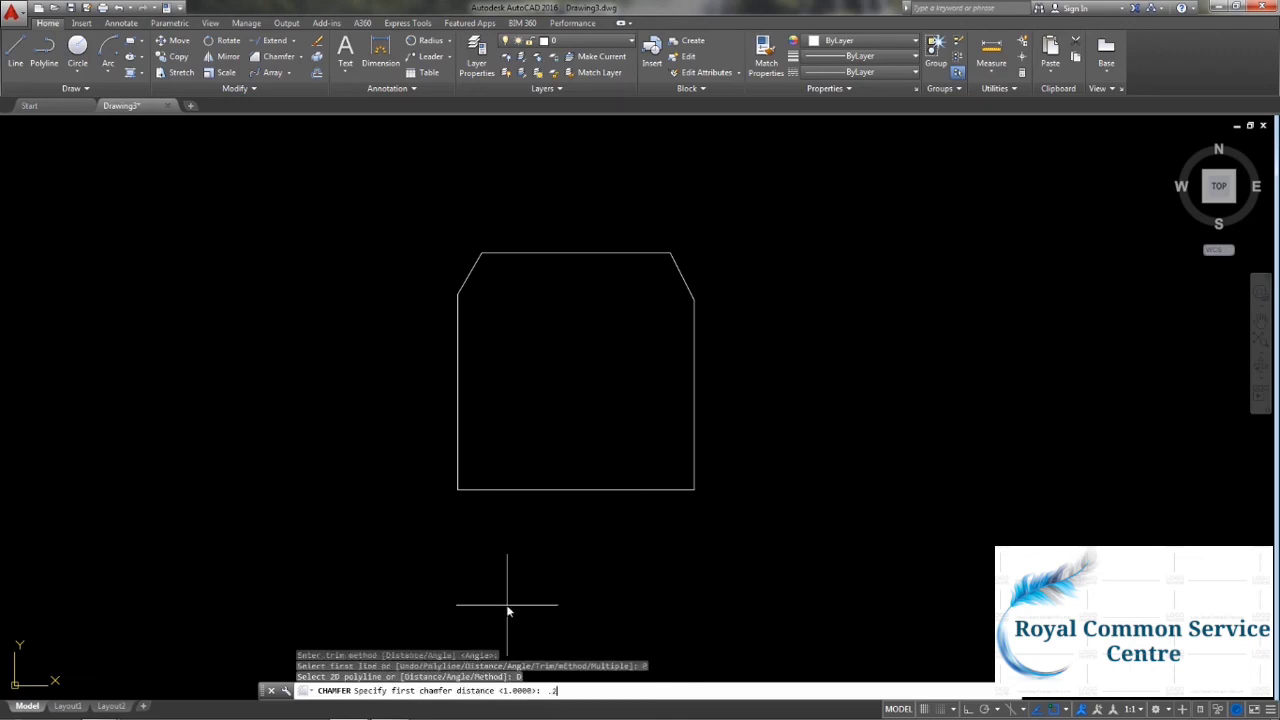
key(Return)
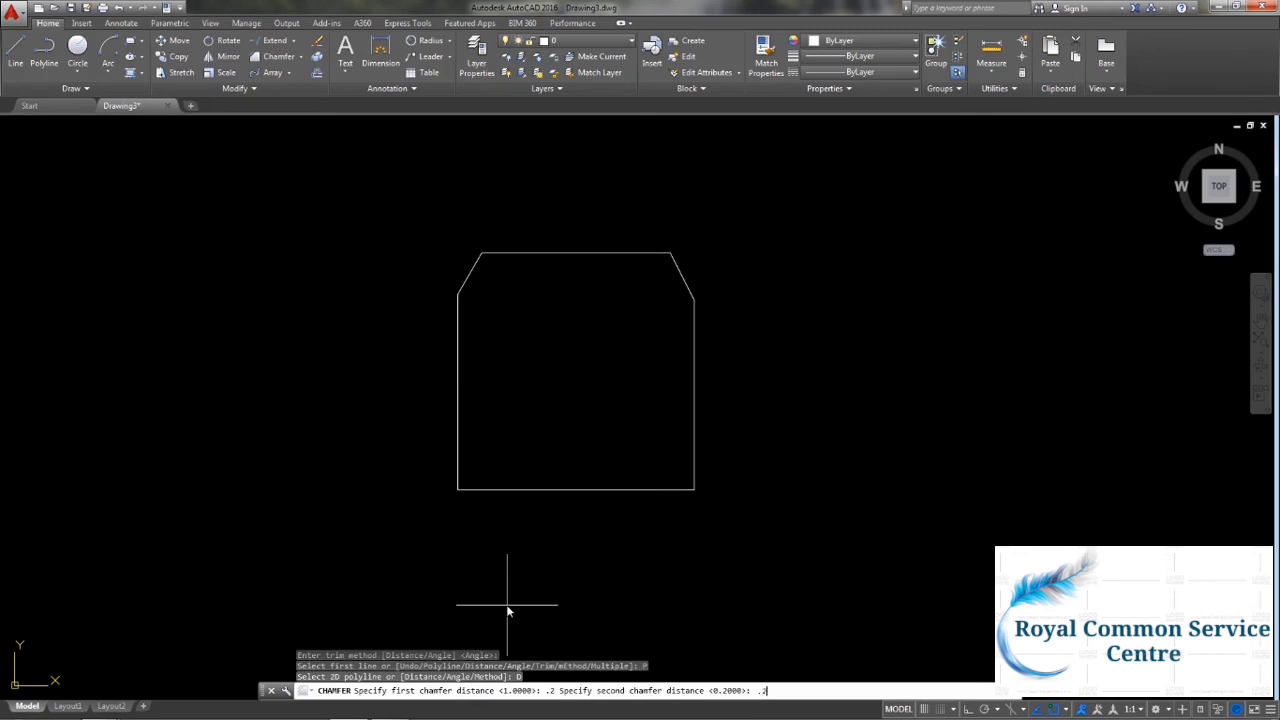
key(Return)
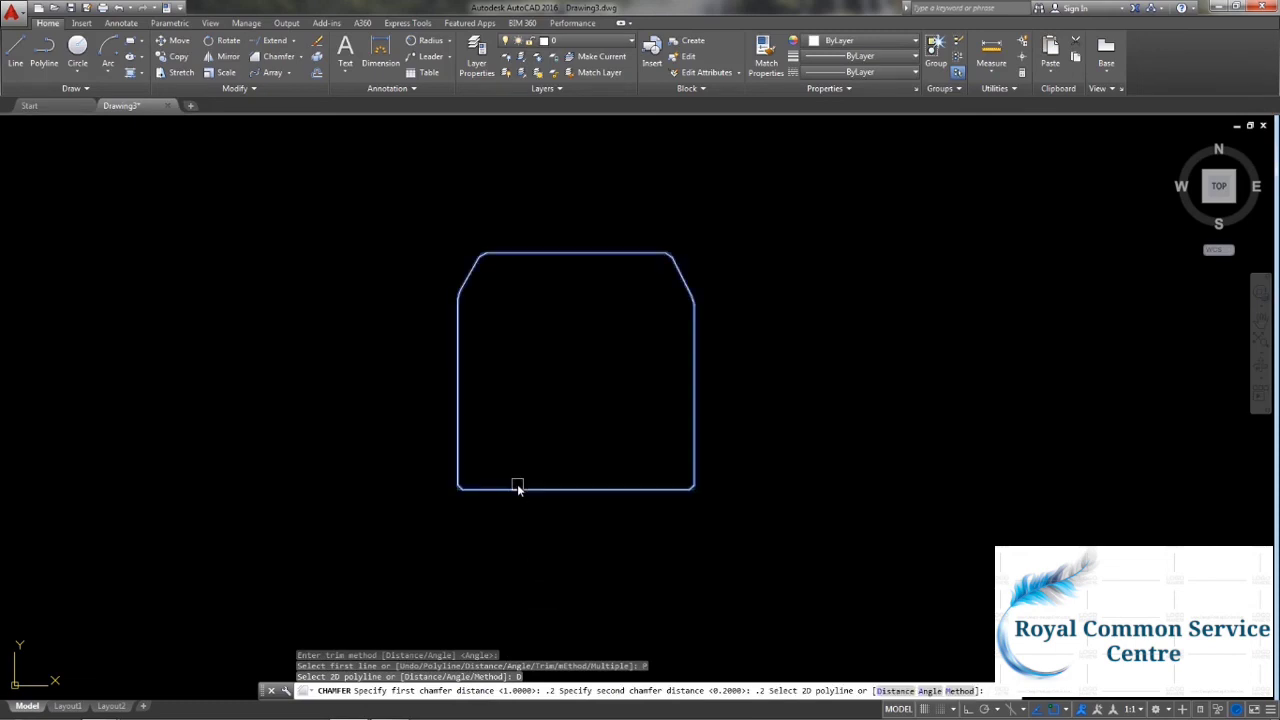
scroll(440, 268, down, 4)
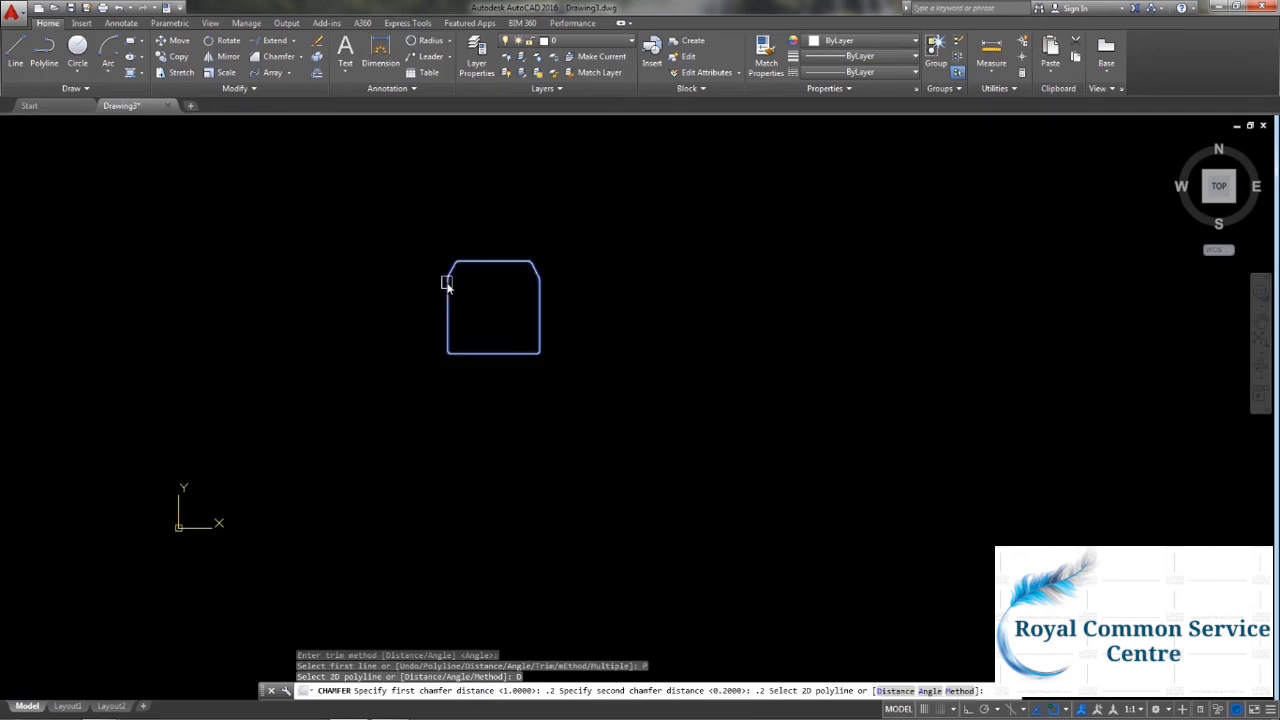
scroll(447, 284, up, 3)
scroll(447, 284, up, 3)
scroll(531, 450, up, 3)
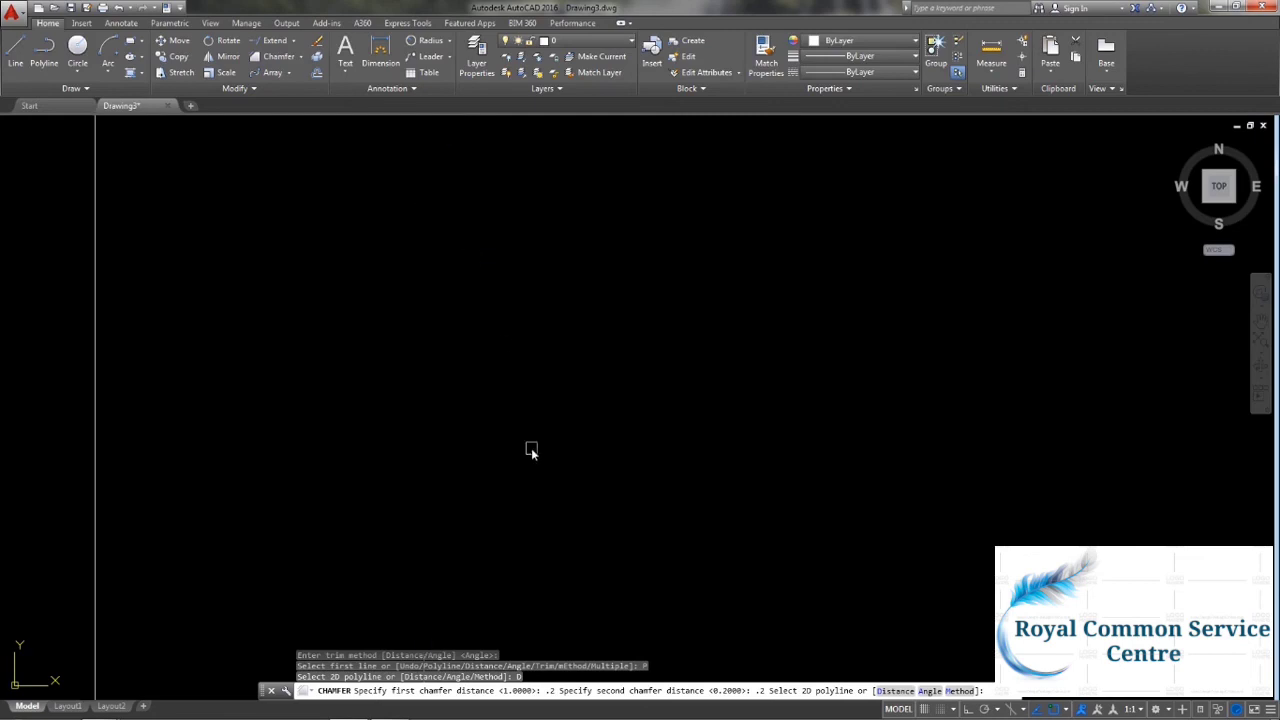
scroll(531, 450, down, 3)
scroll(531, 450, down, 1)
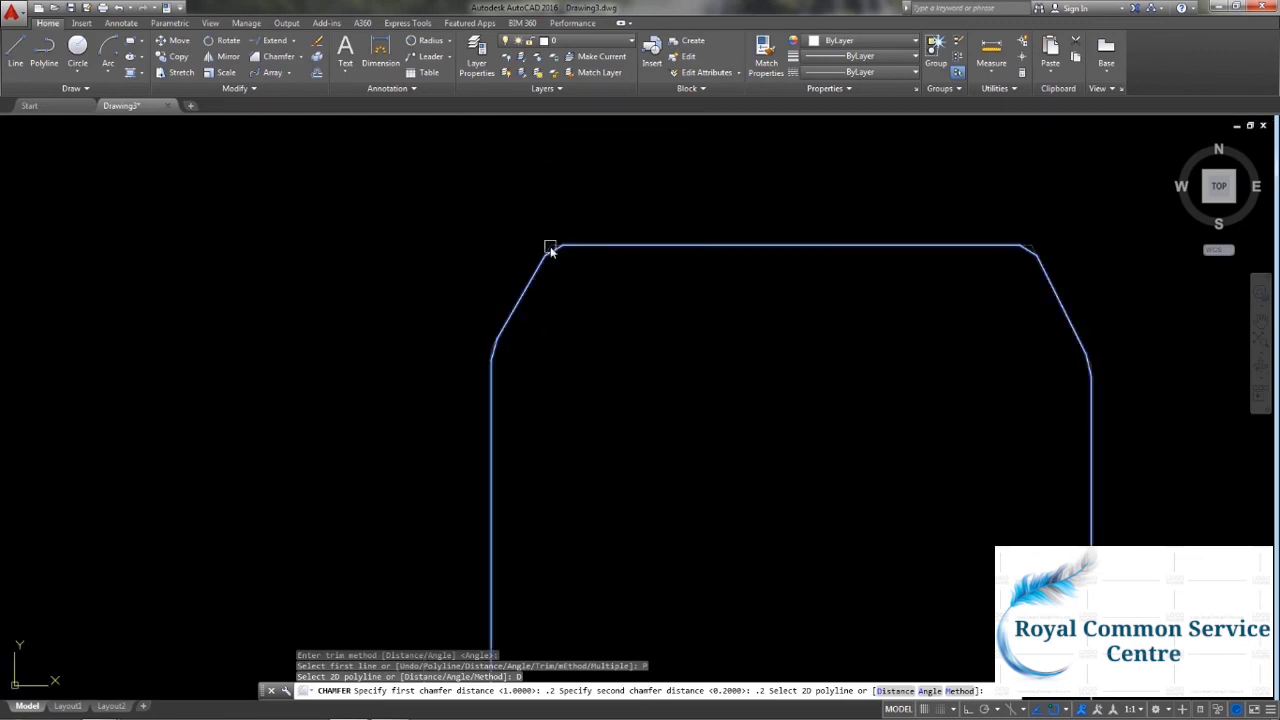
Chamfer all corners of the polyline at once and recentre the shape in view.
click(605, 242)
scroll(680, 409, up, 2)
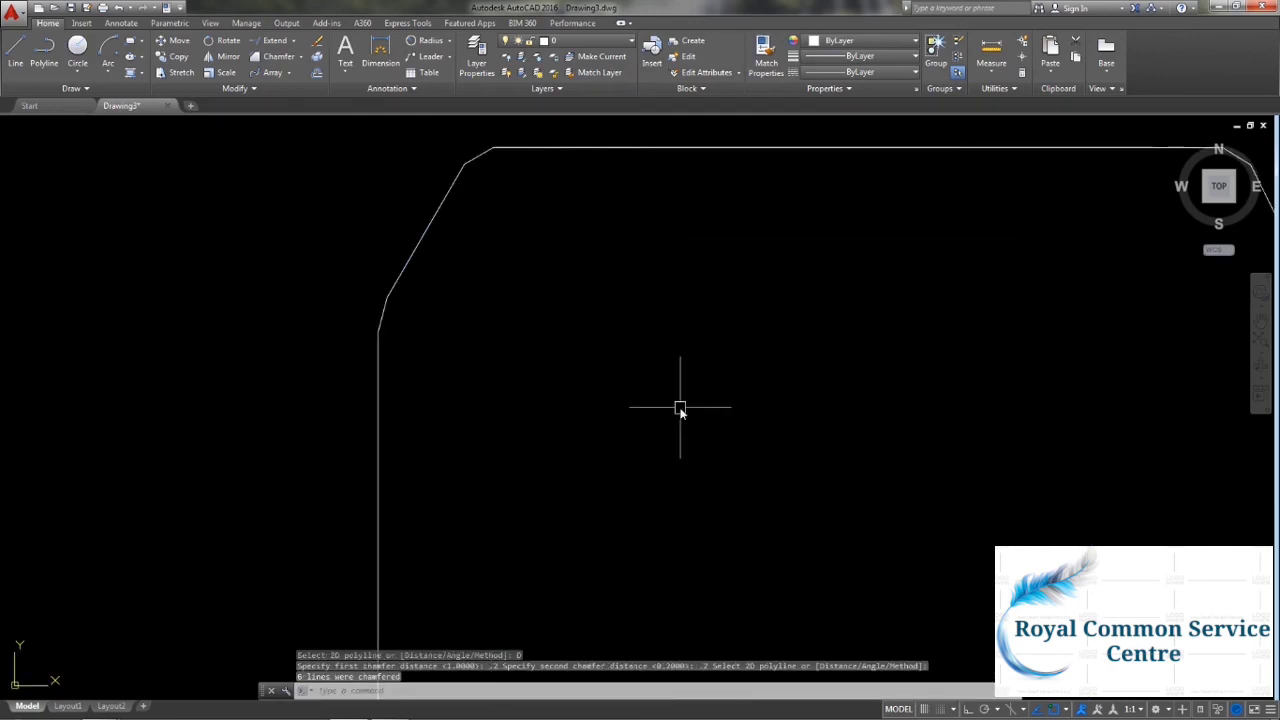
scroll(690, 380, down, 4)
middle_drag(699, 347, 647, 279)
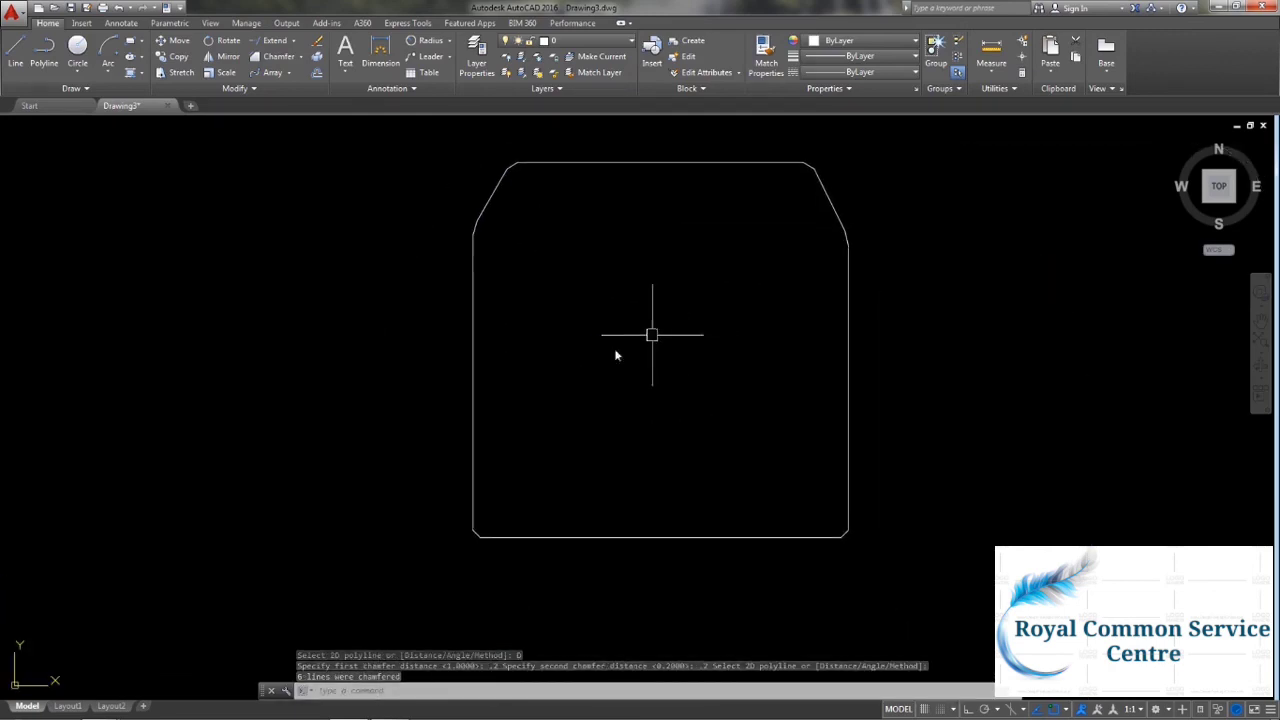
mouse_move(646, 337)
middle_down()
mouse_move(666, 360)
mouse_move(692, 354)
mouse_move(708, 370)
mouse_move(640, 391)
mouse_move(591, 385)
middle_up()
Cancel the stray Fillet and Chamfer commands, then window-select and delete the chamfered shape.
text(f)
key(Return)
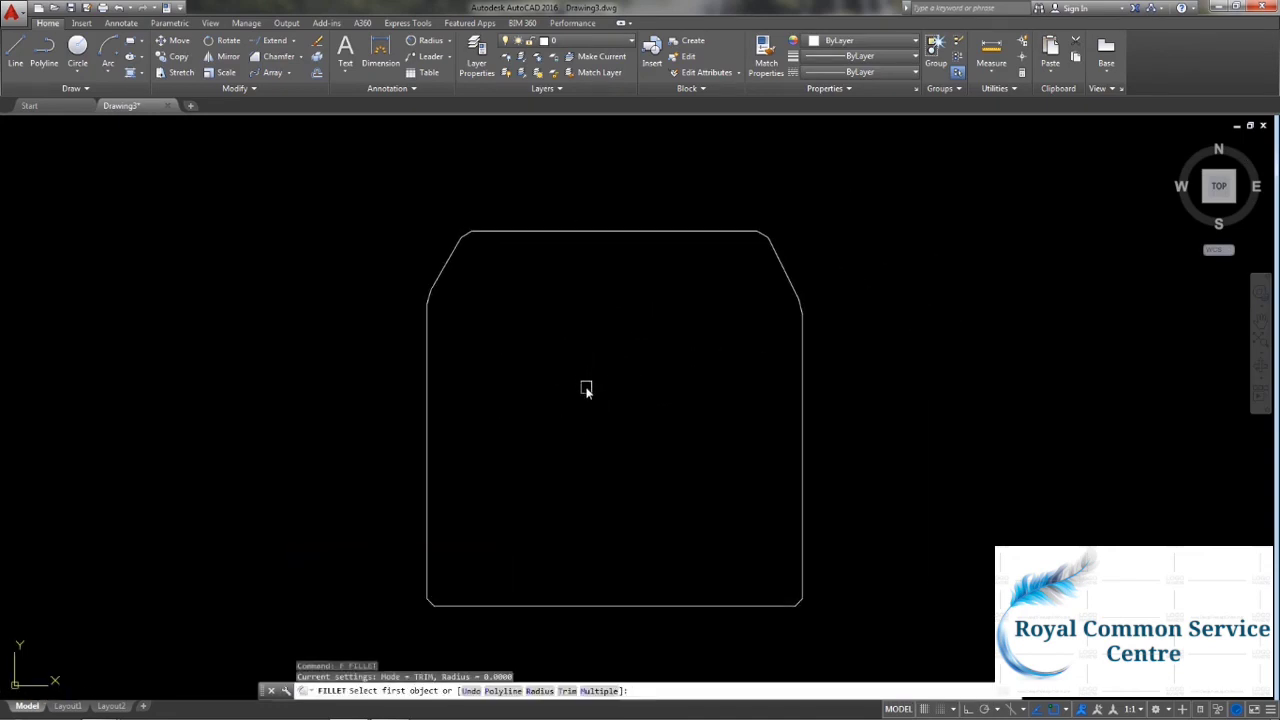
key(Escape)
text(cha)
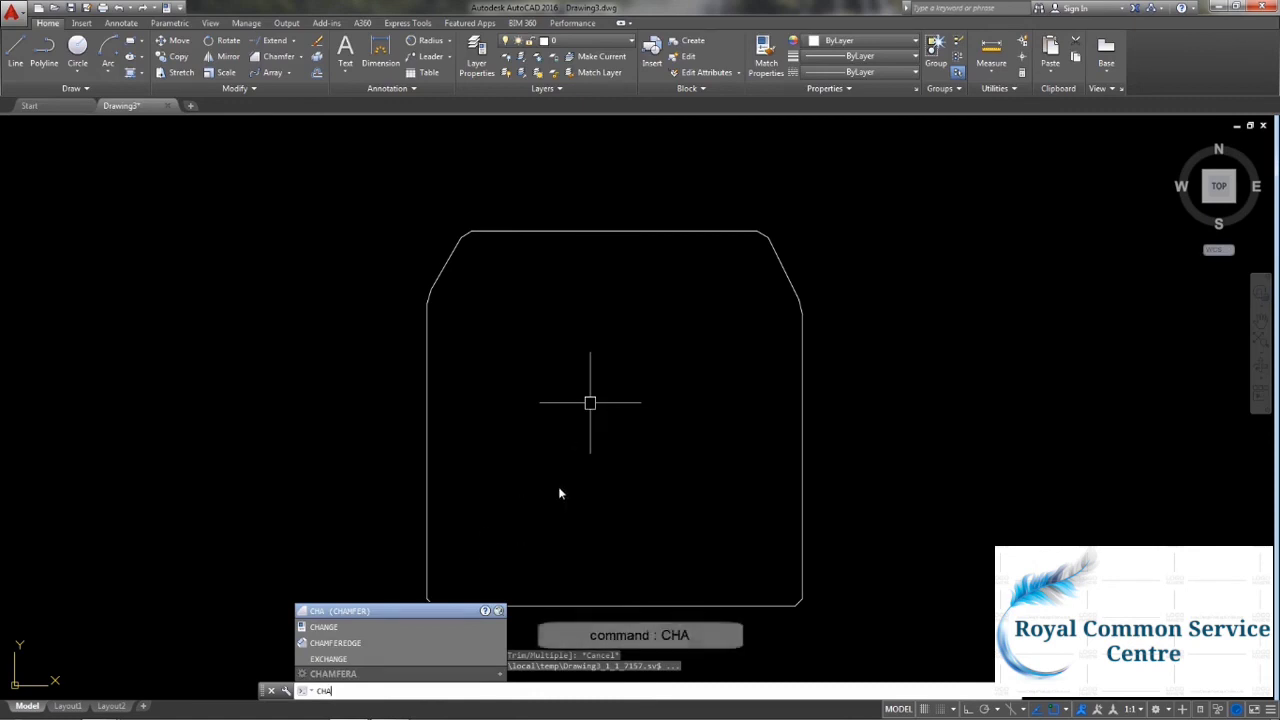
key(Return)
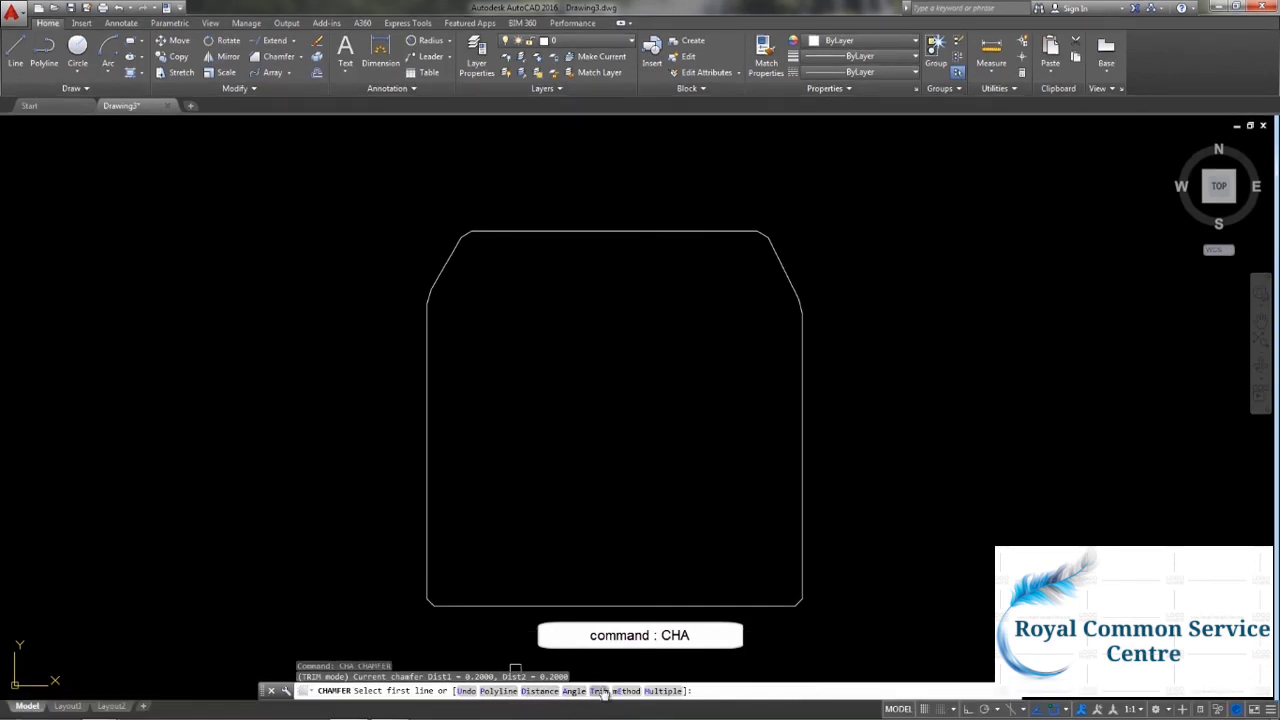
key(Escape)
click(394, 223)
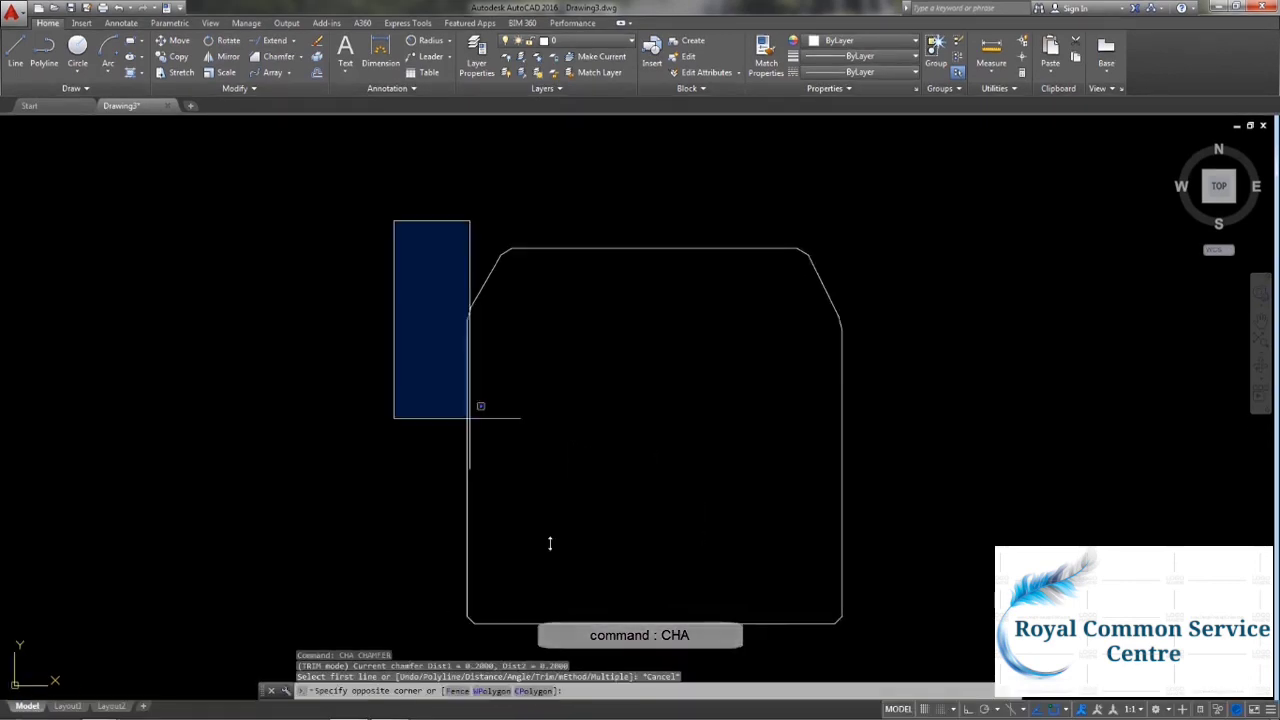
click(851, 650)
key(Delete)
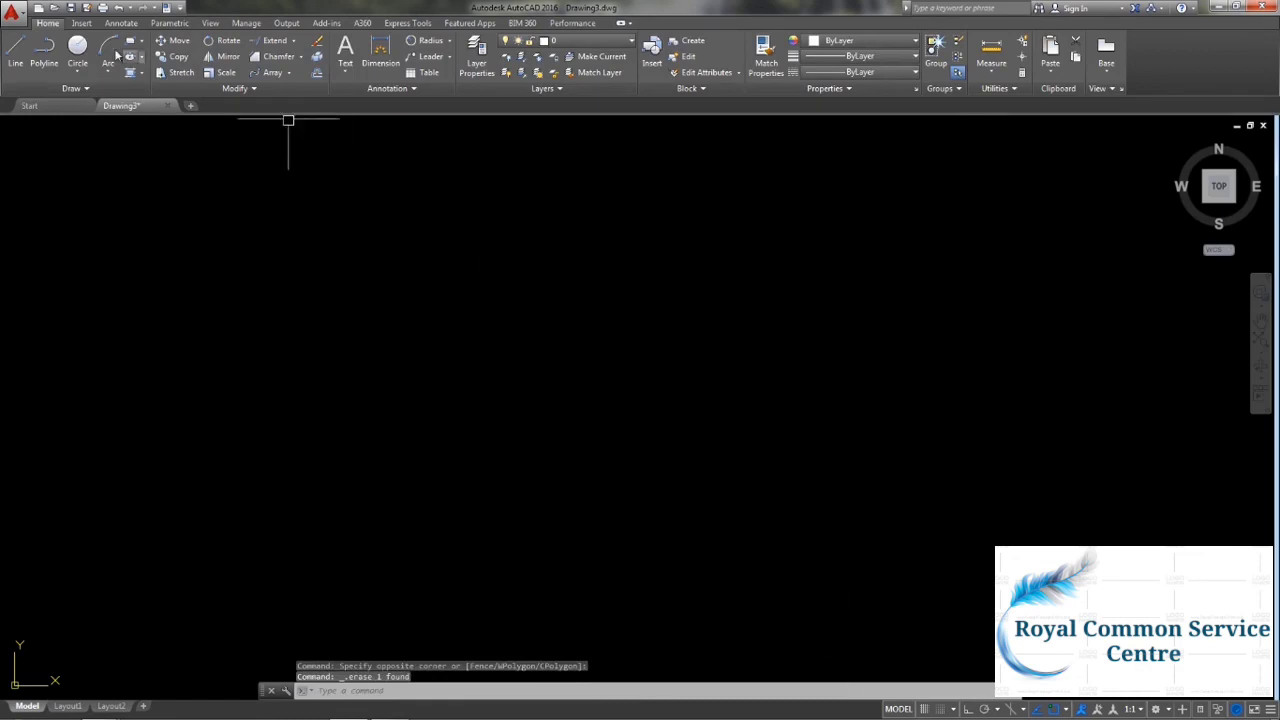
Draw a vertical line with Ortho on, then a separate horizontal line below and right of it.
click(15, 55)
click(396, 248)
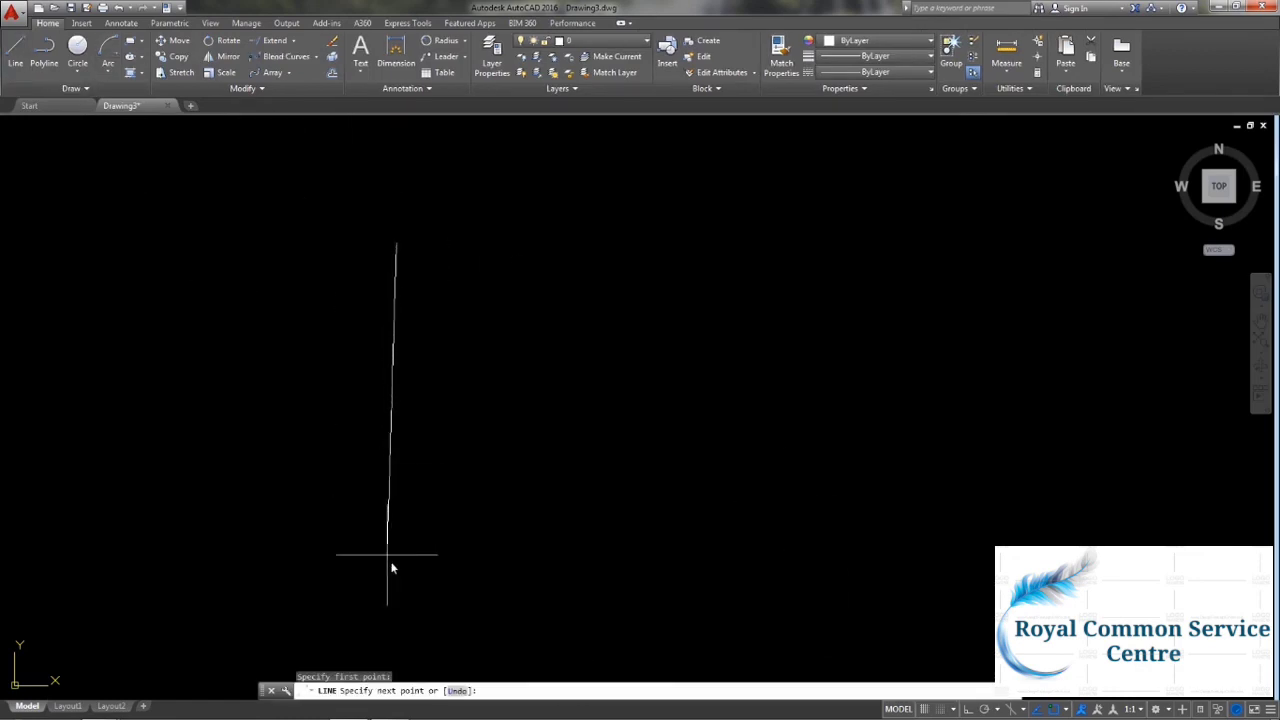
key(F8)
click(401, 497)
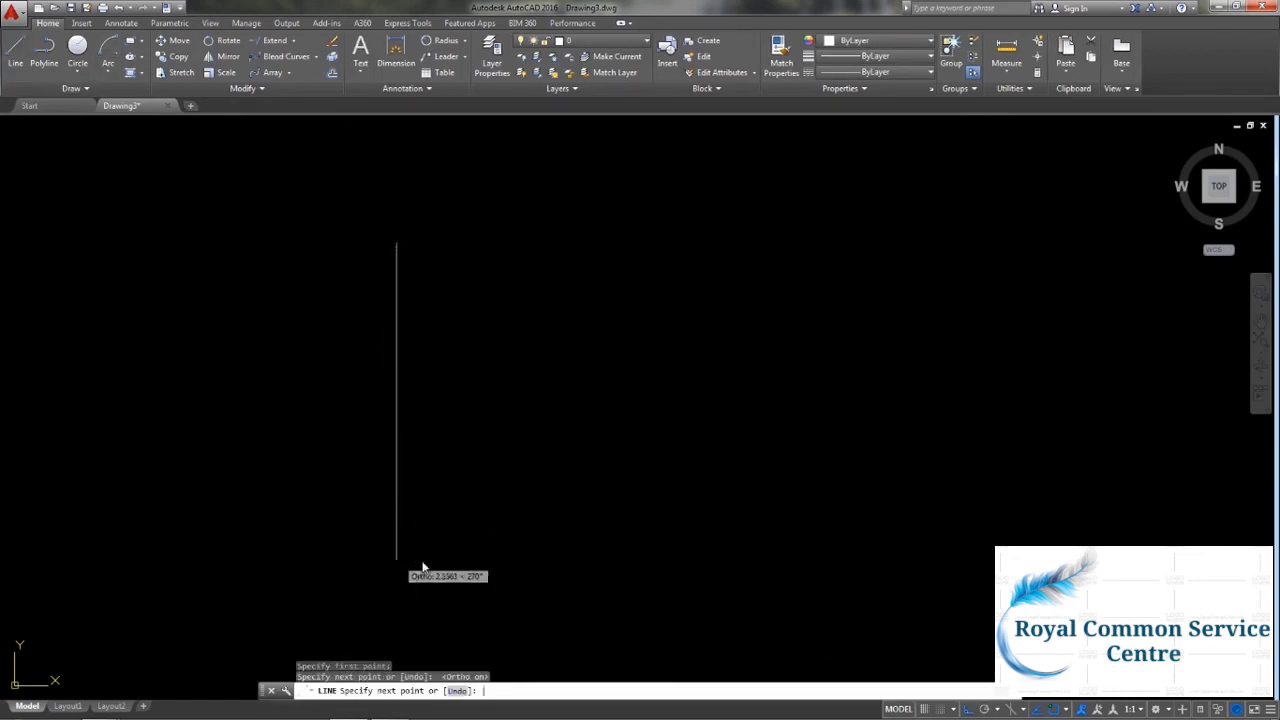
key(Return)
key(Return)
click(473, 560)
click(954, 560)
key(Return)
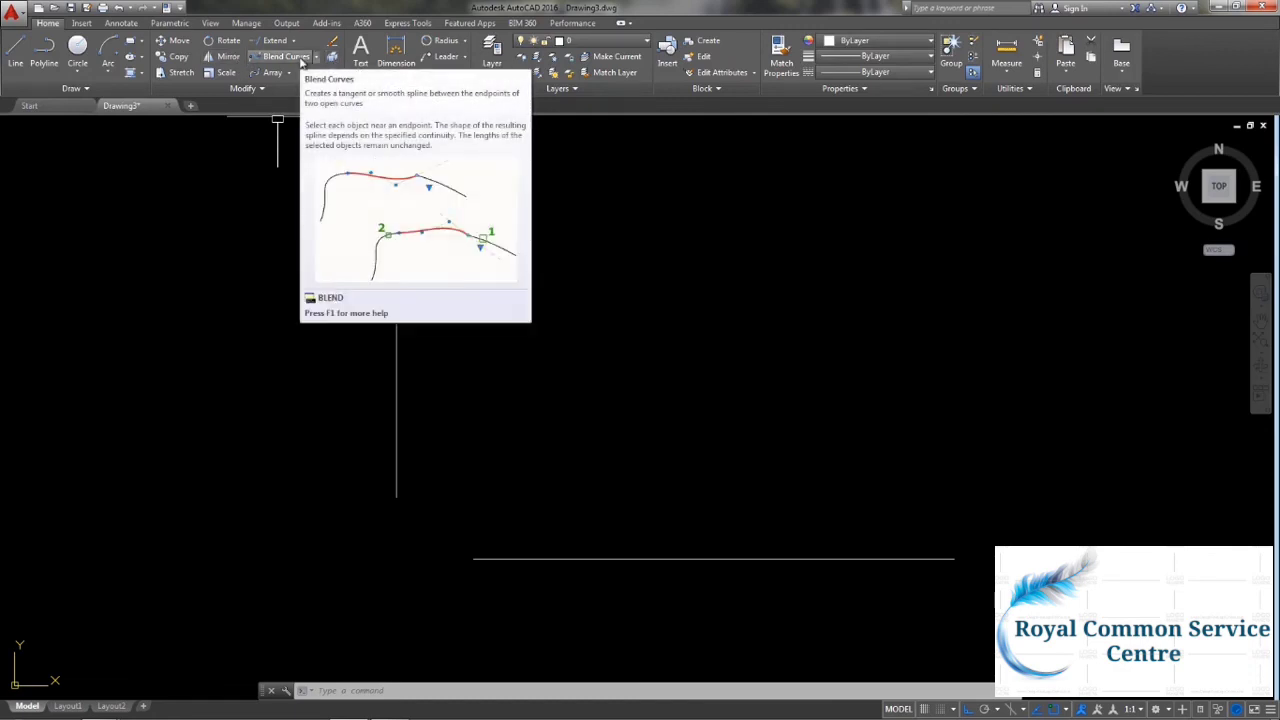
click(290, 57)
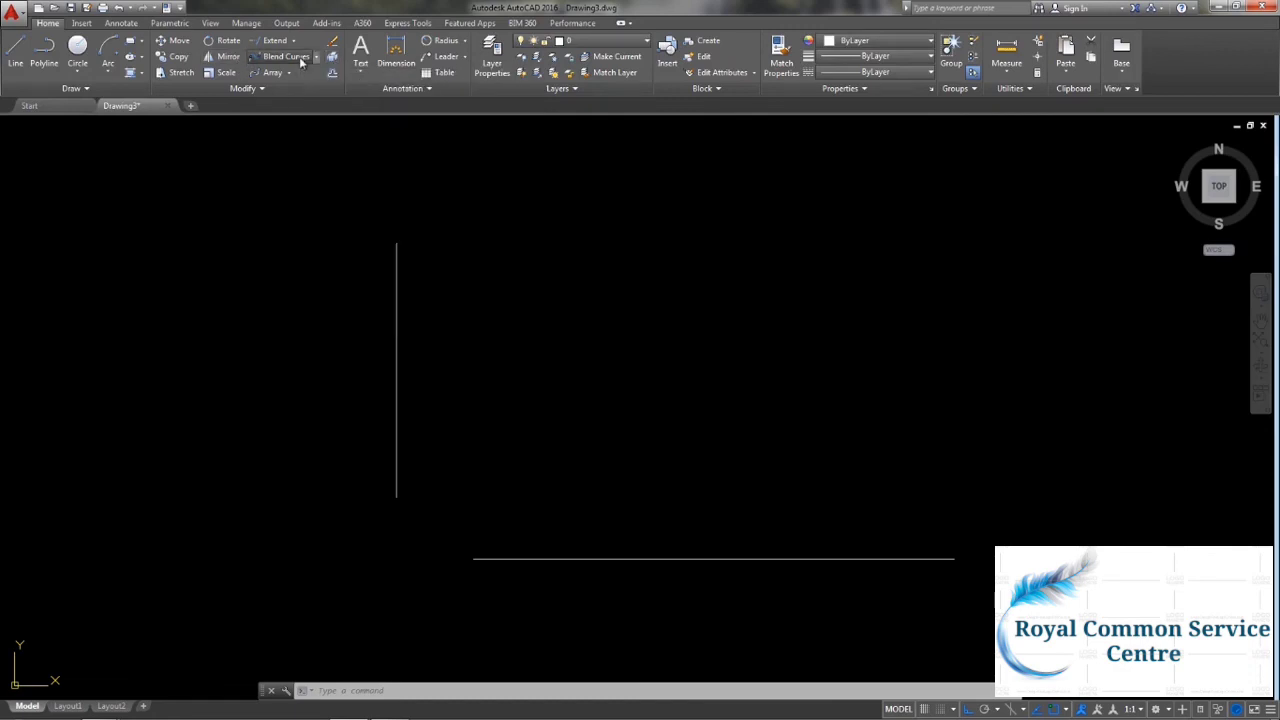
Blend the vertical line's lower end into the horizontal line near its left end.
click(396, 416)
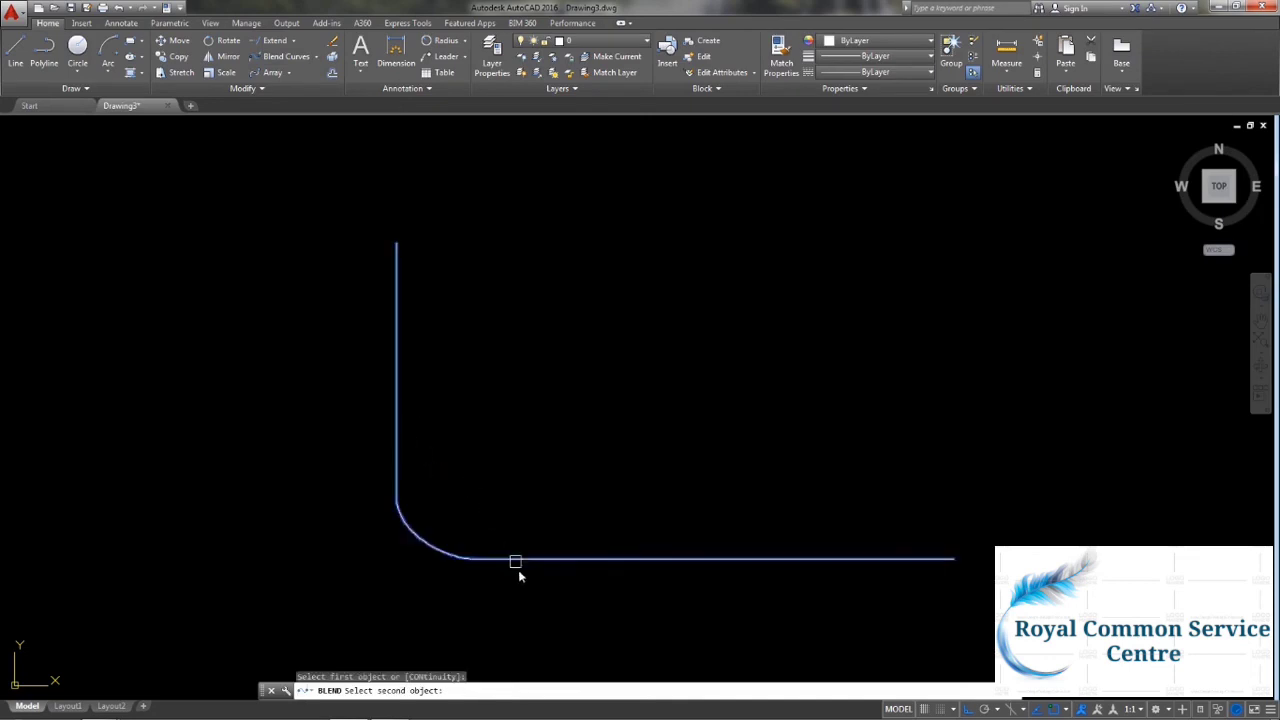
click(398, 453)
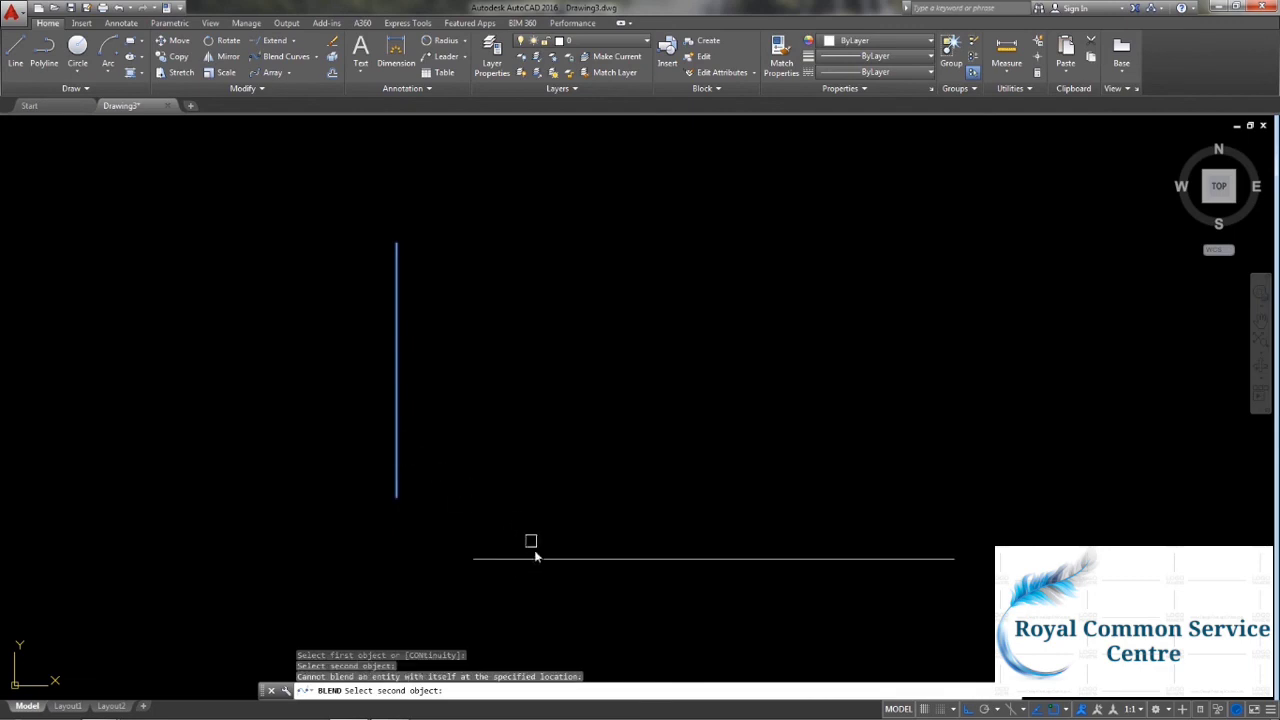
click(396, 450)
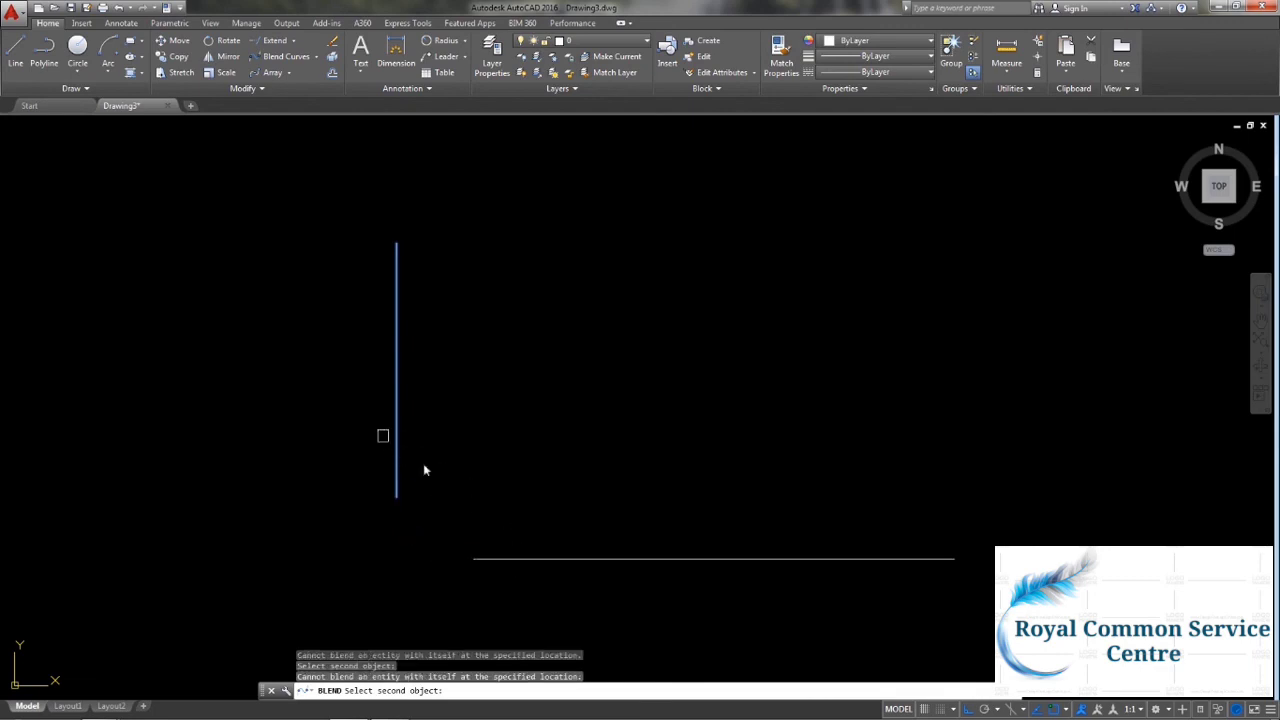
click(522, 556)
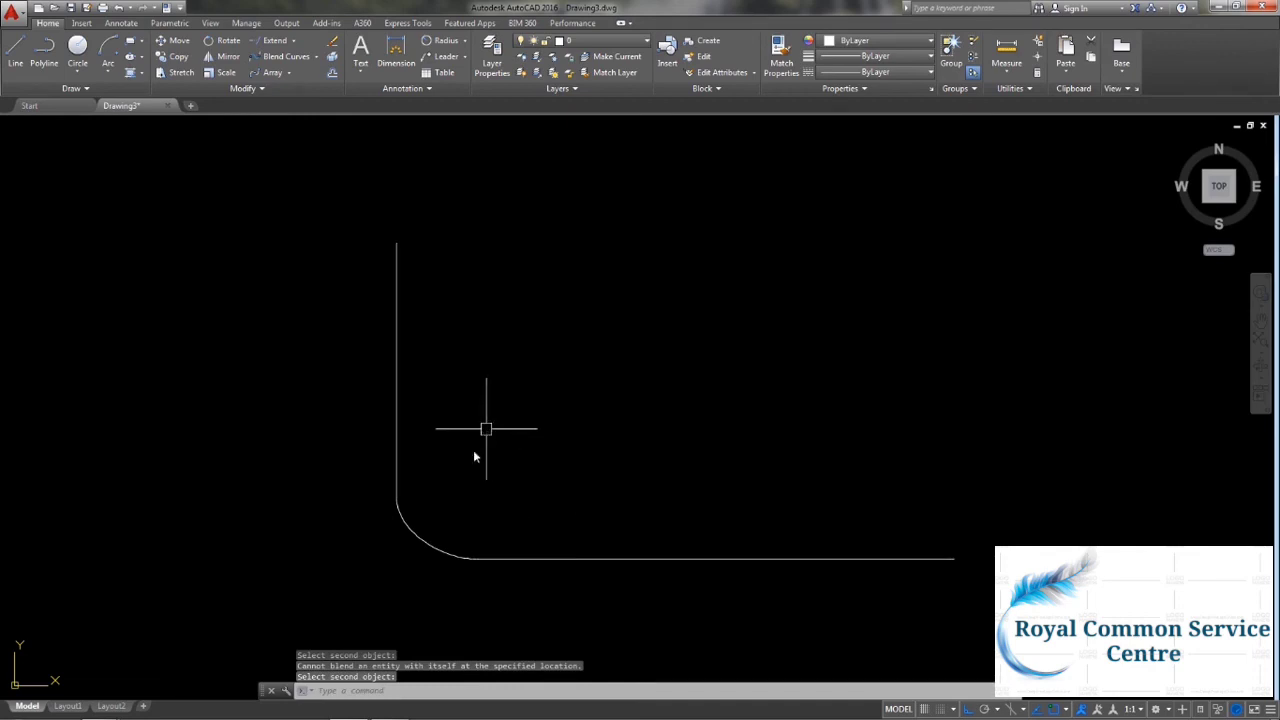
Reshape the blend curve's grips with Ortho off, toggling between fit points and control vertices.
click(424, 540)
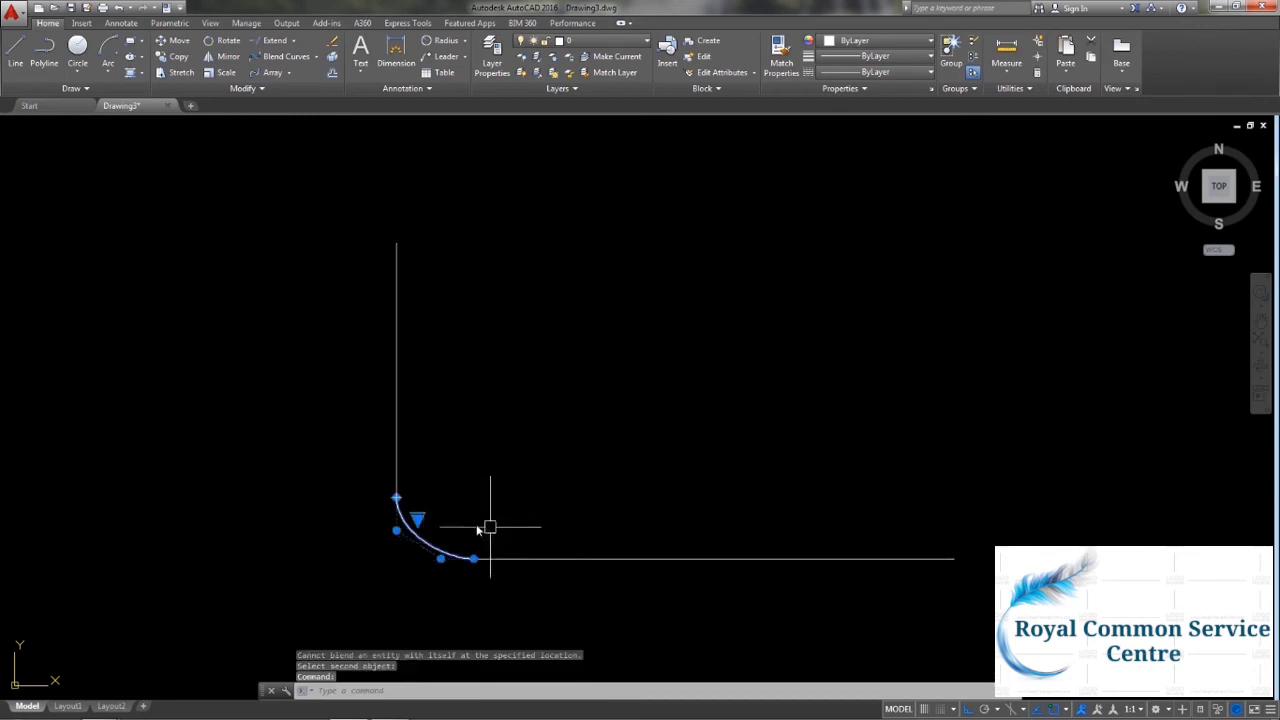
click(396, 531)
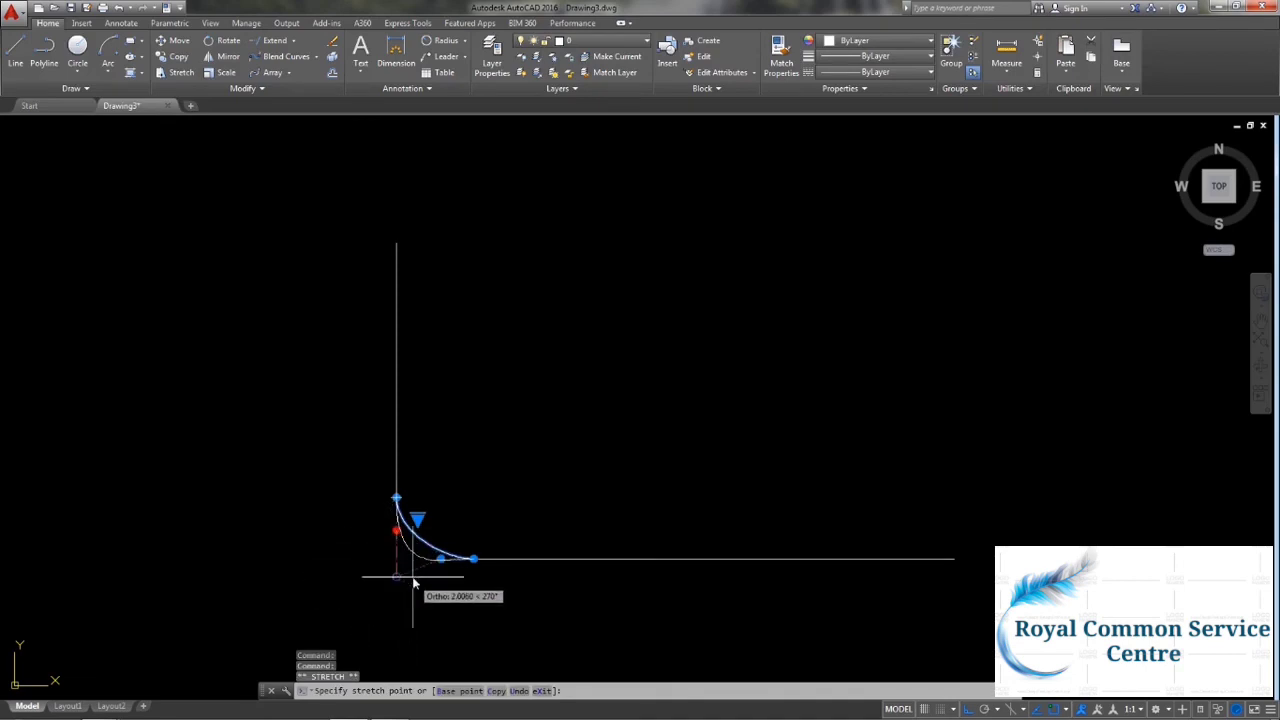
key(F8)
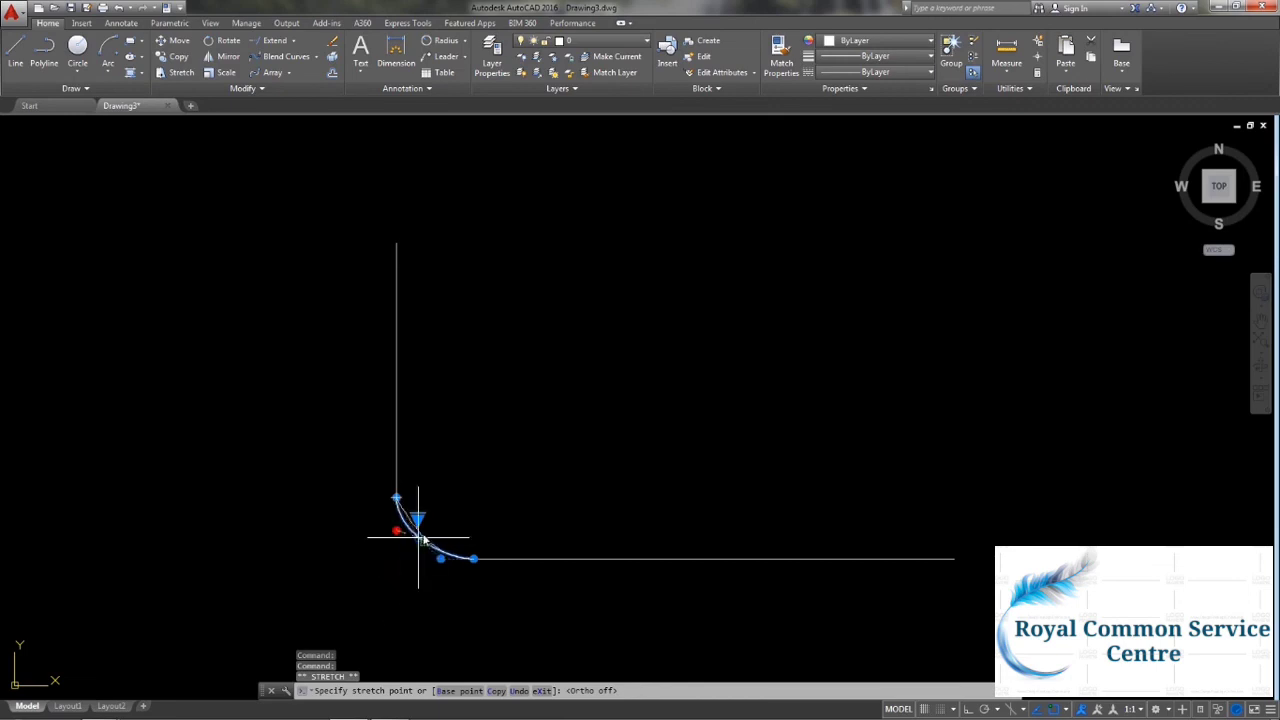
click(391, 558)
mouse_move(417, 519)
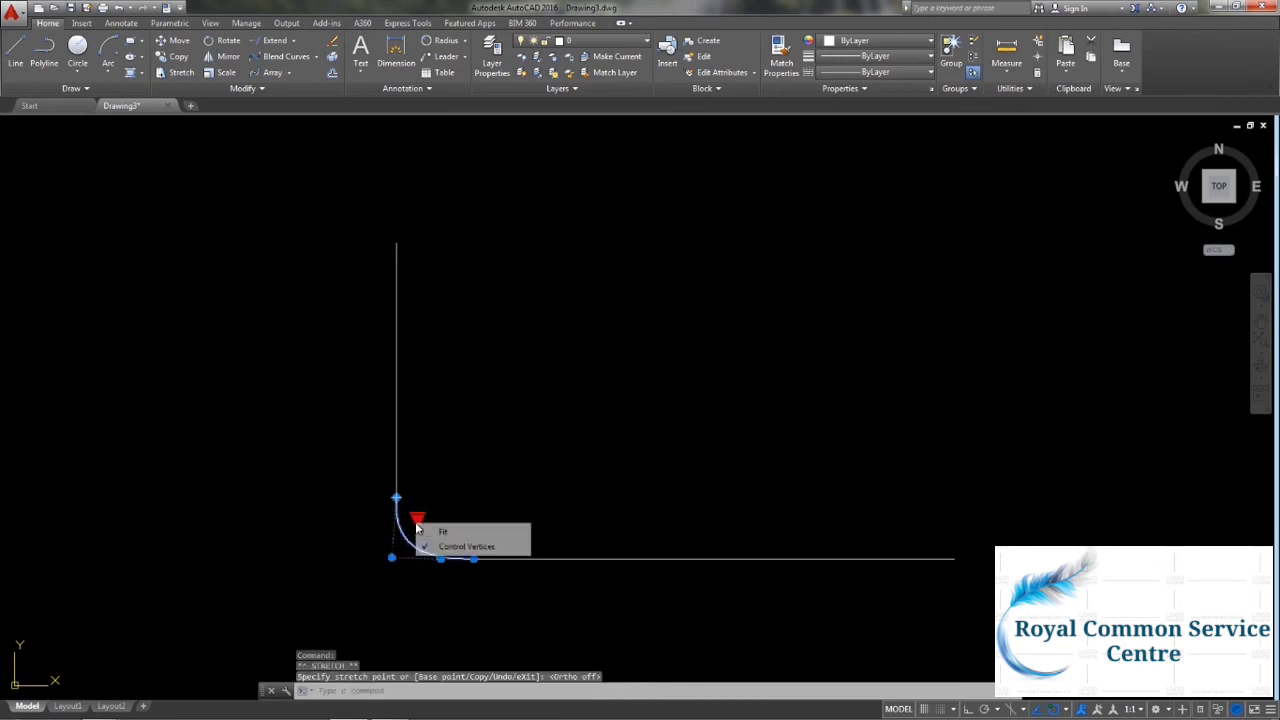
click(446, 532)
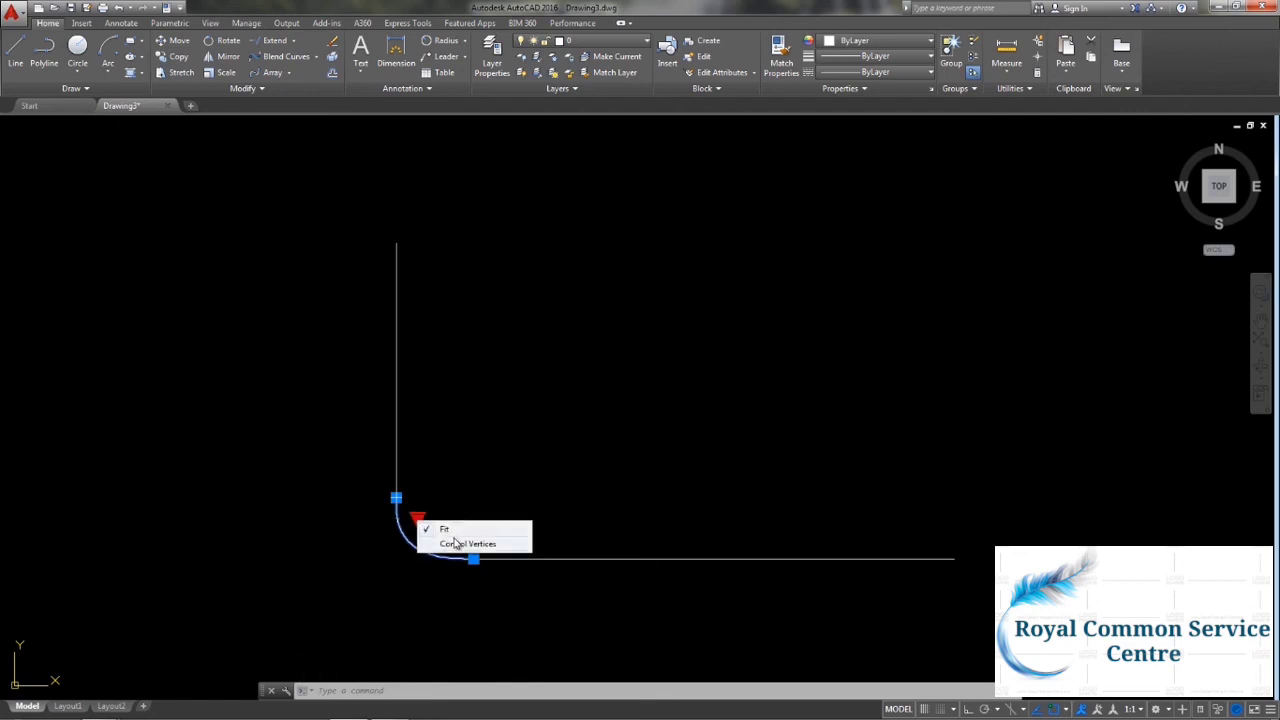
click(455, 543)
click(441, 558)
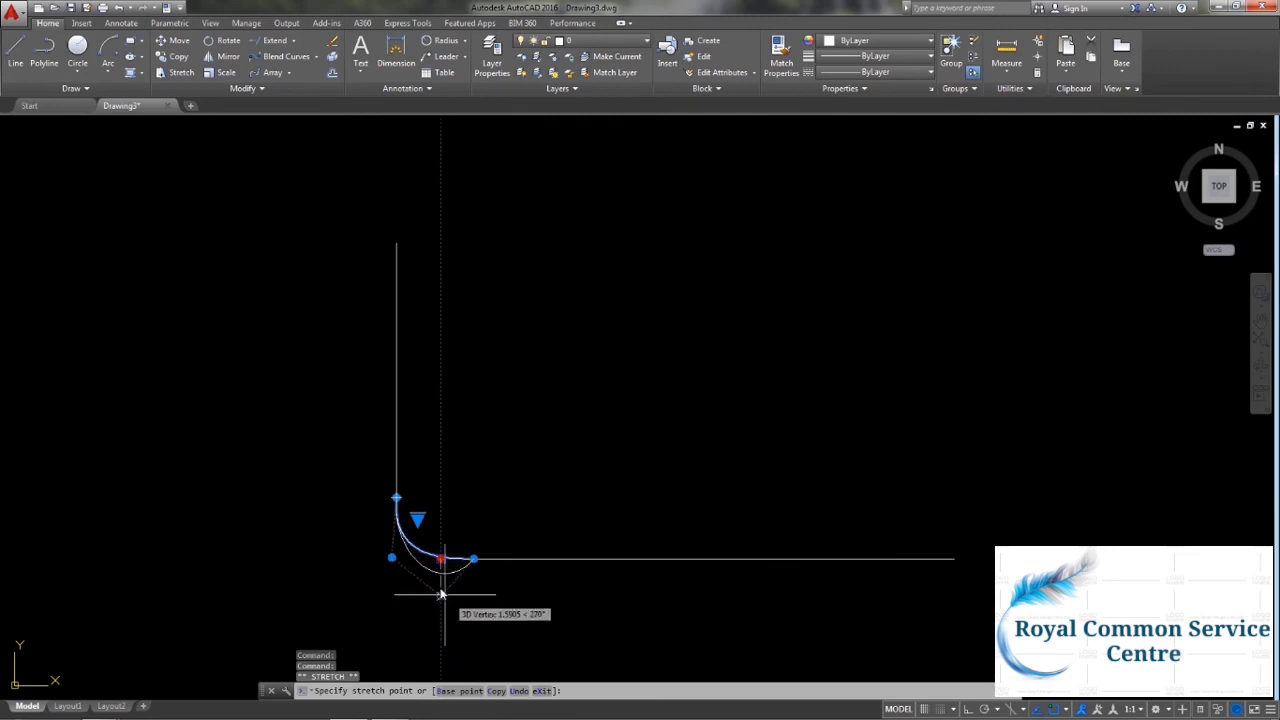
key(Escape)
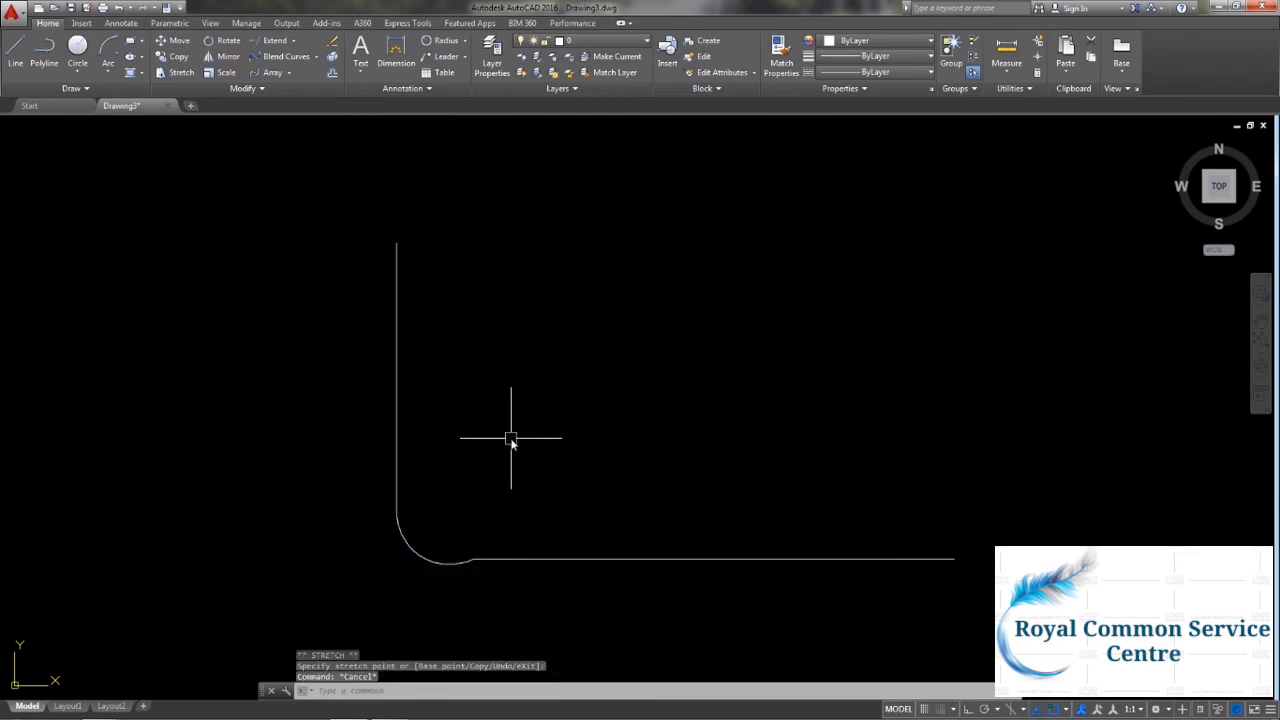
Undo the blend curve so the vertical and horizontal lines stand separate again.
middle_drag(537, 435, 488, 434)
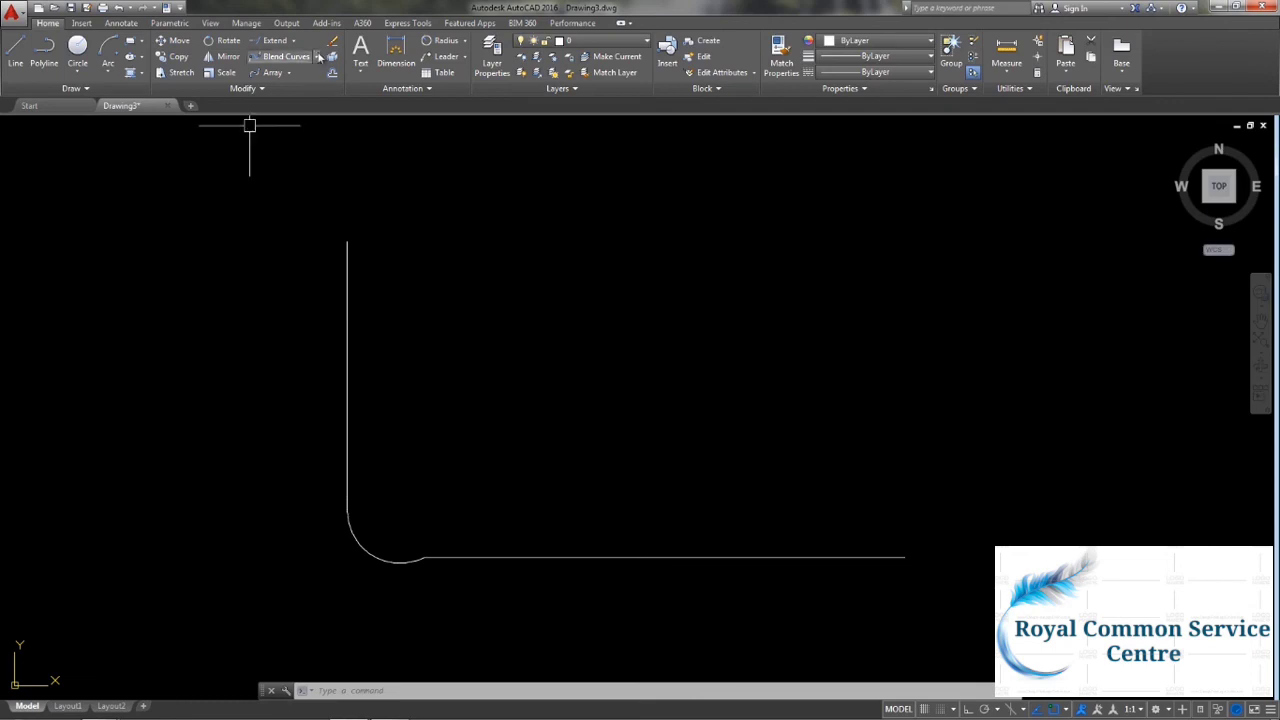
key(ctrl+z)
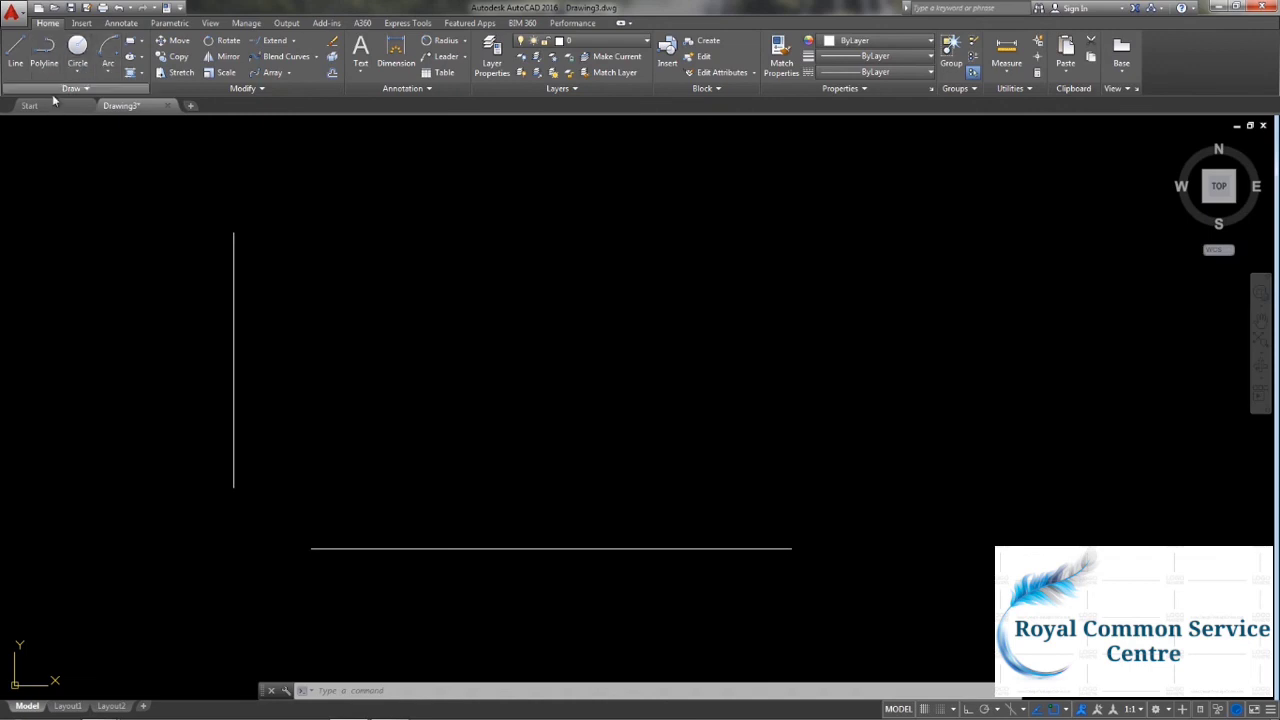
Draw a four-point spline rising from left of centre to the upper right.
text(sp)
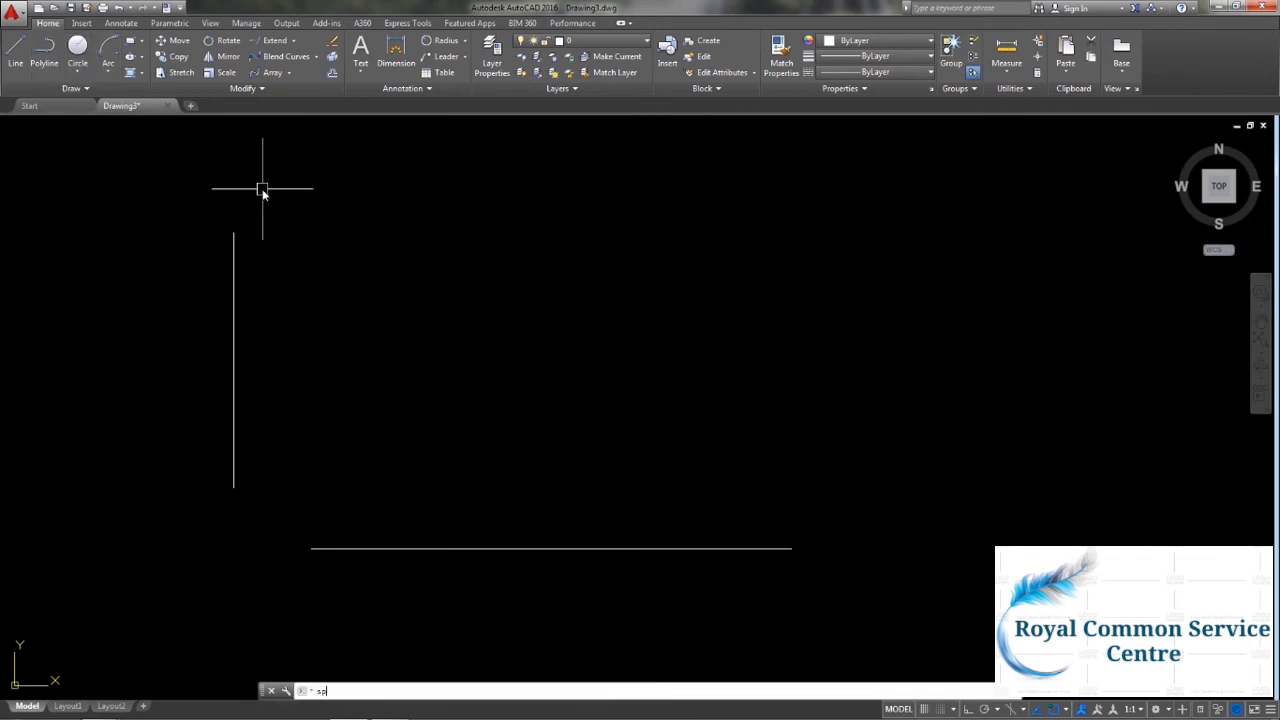
text(l)
key(Return)
click(394, 387)
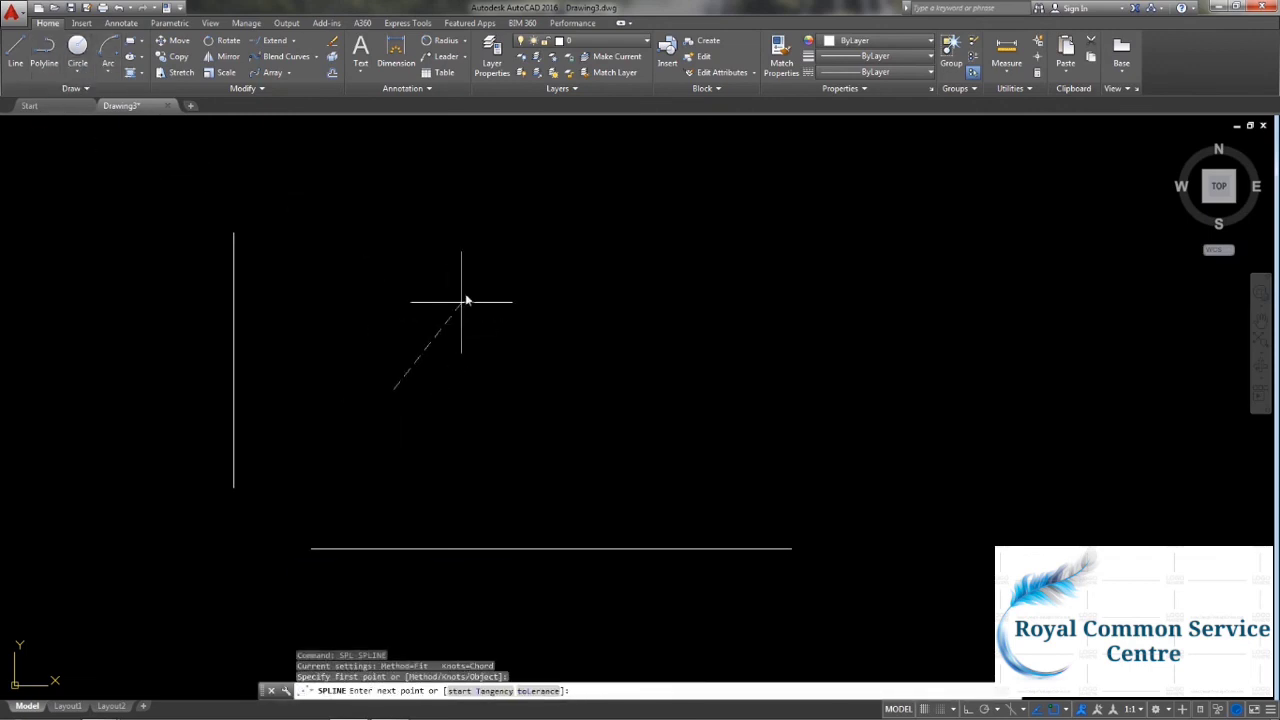
click(490, 274)
click(714, 261)
click(937, 216)
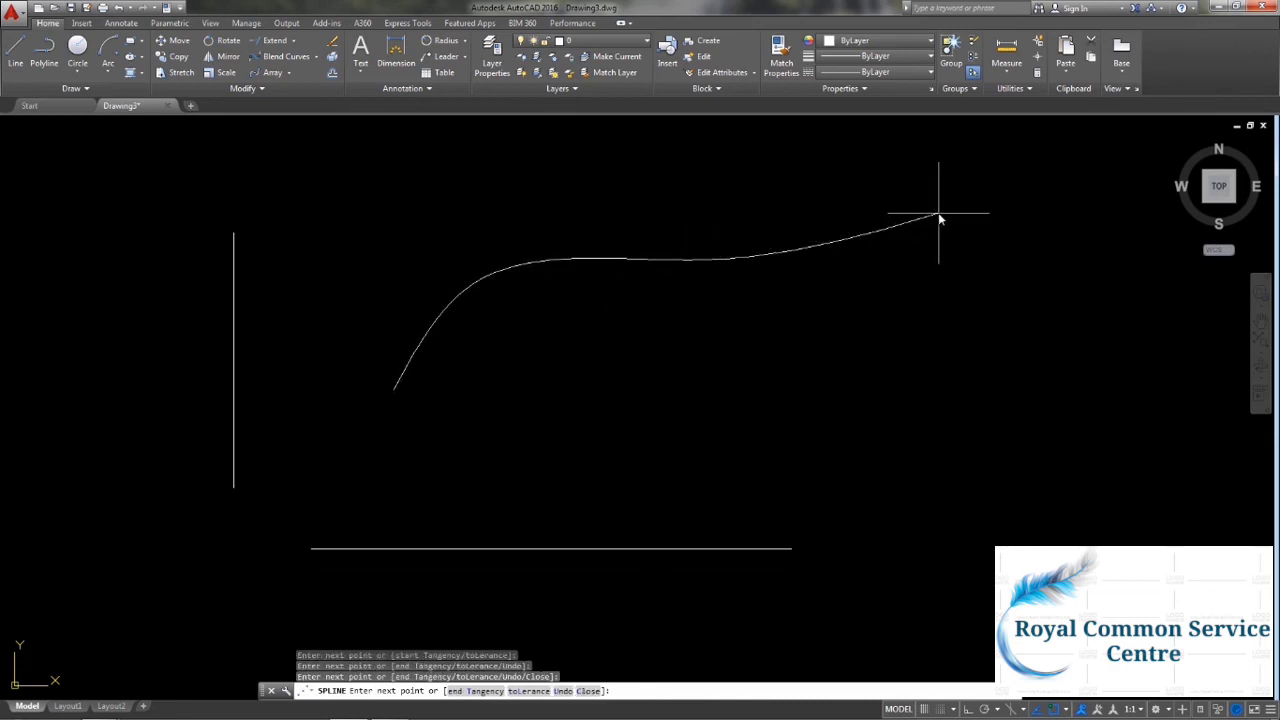
key(Return)
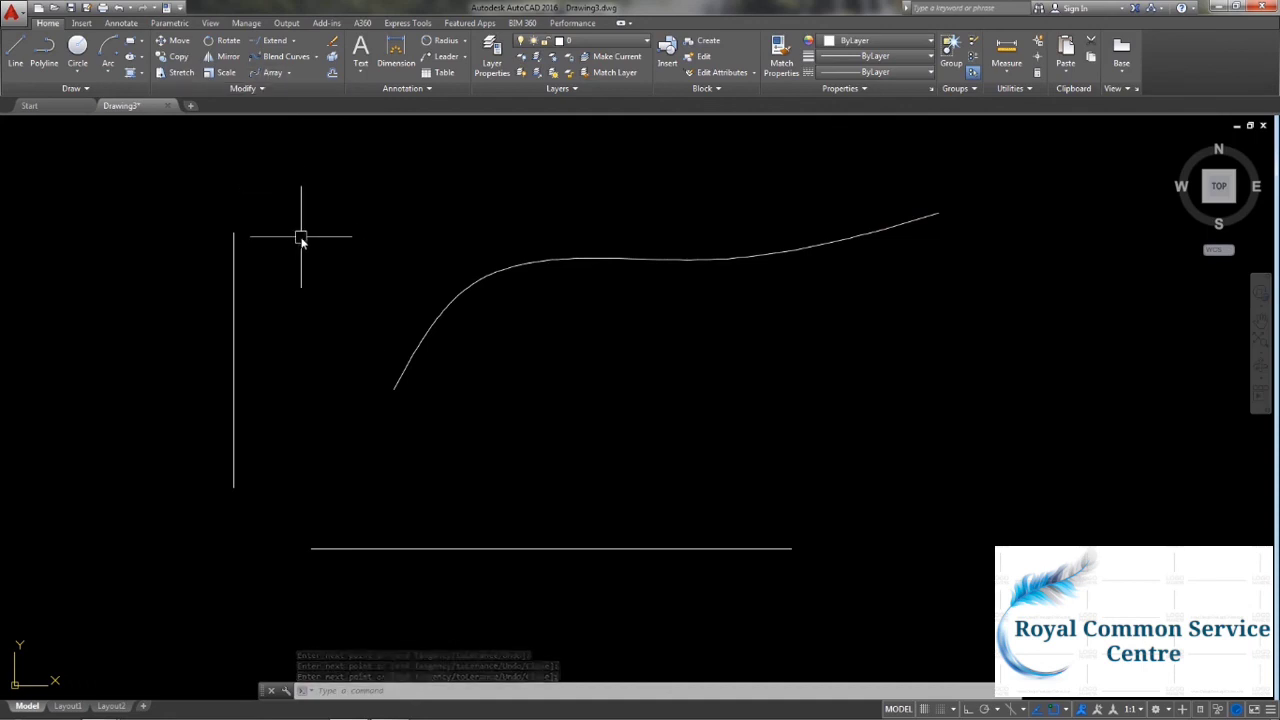
text(ble)
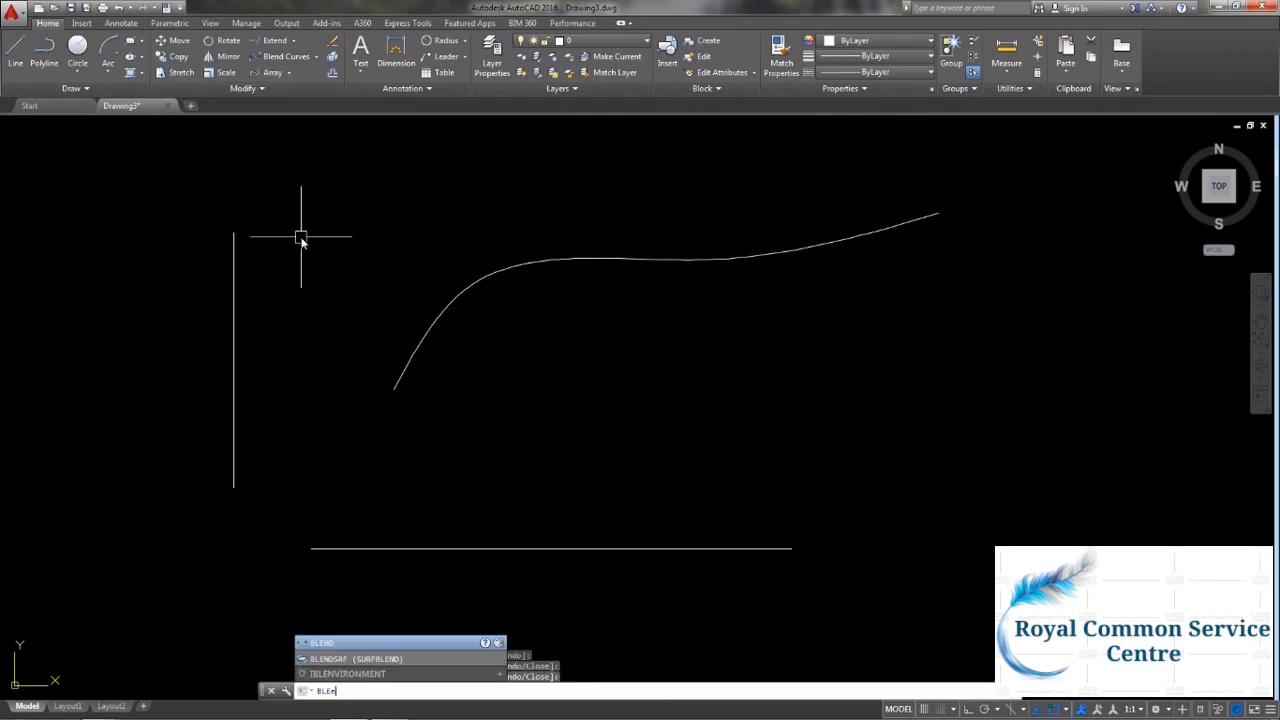
text(D)
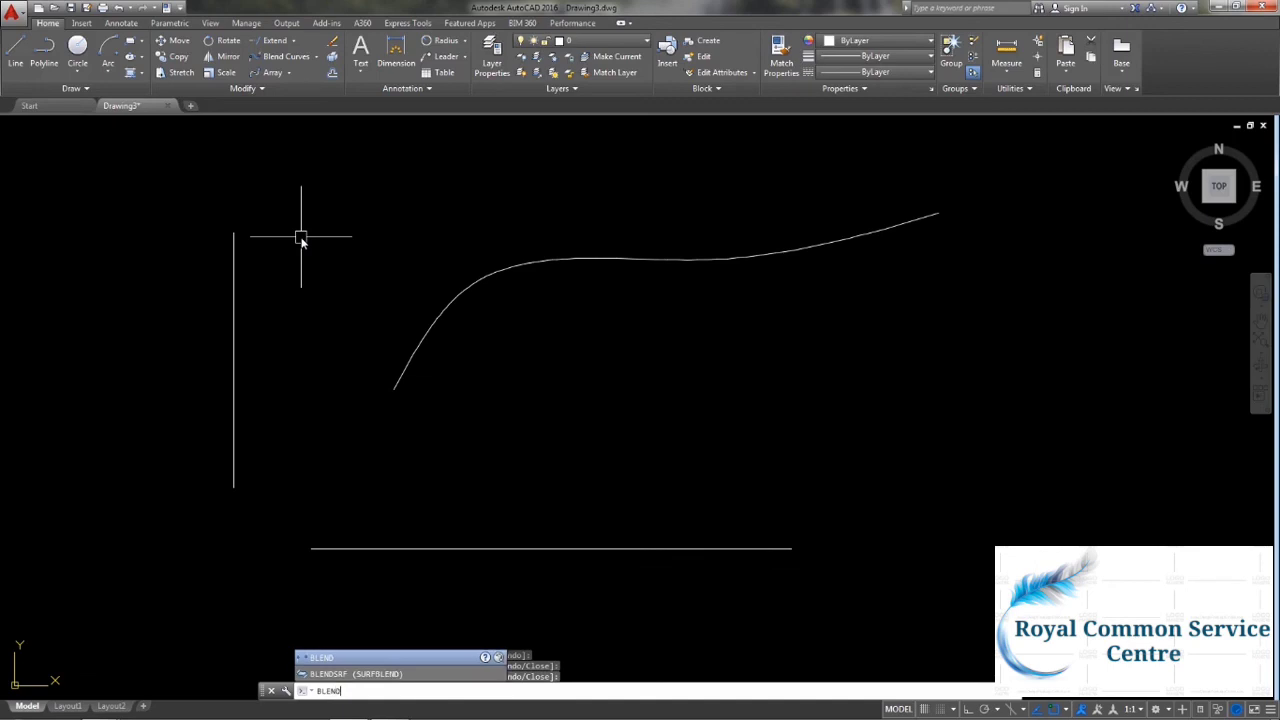
key(Return)
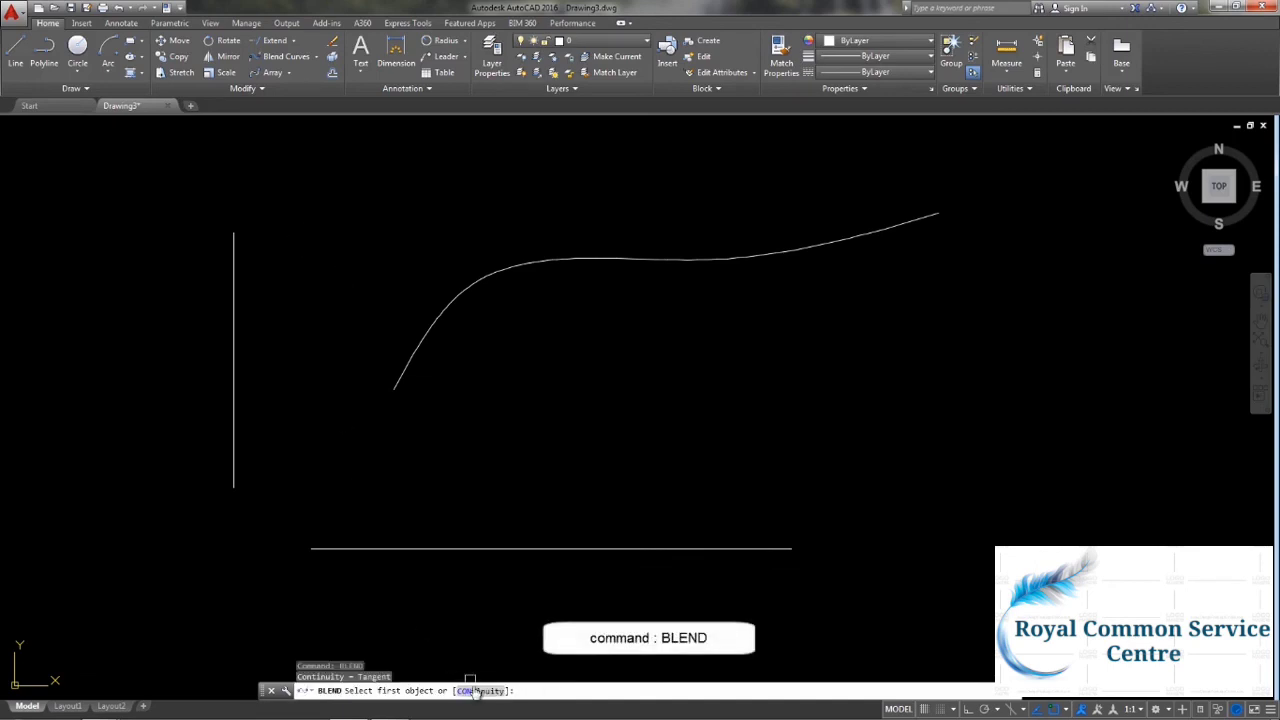
click(476, 692)
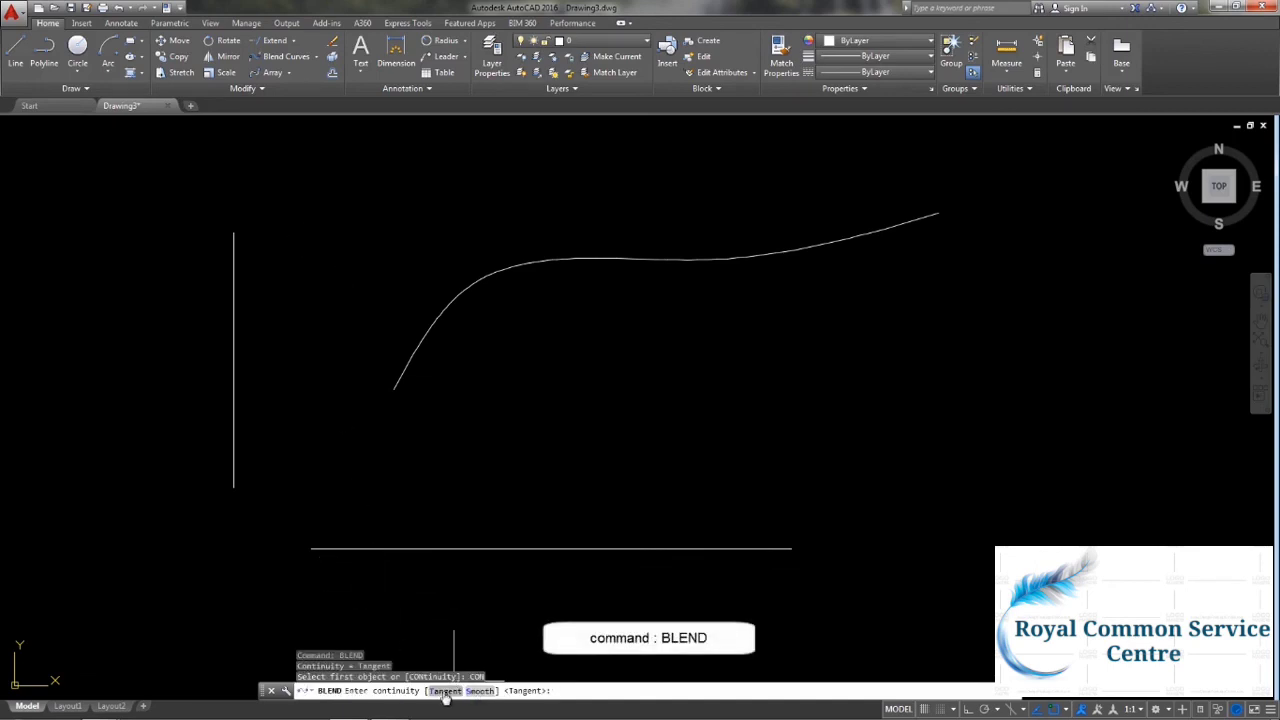
key(Return)
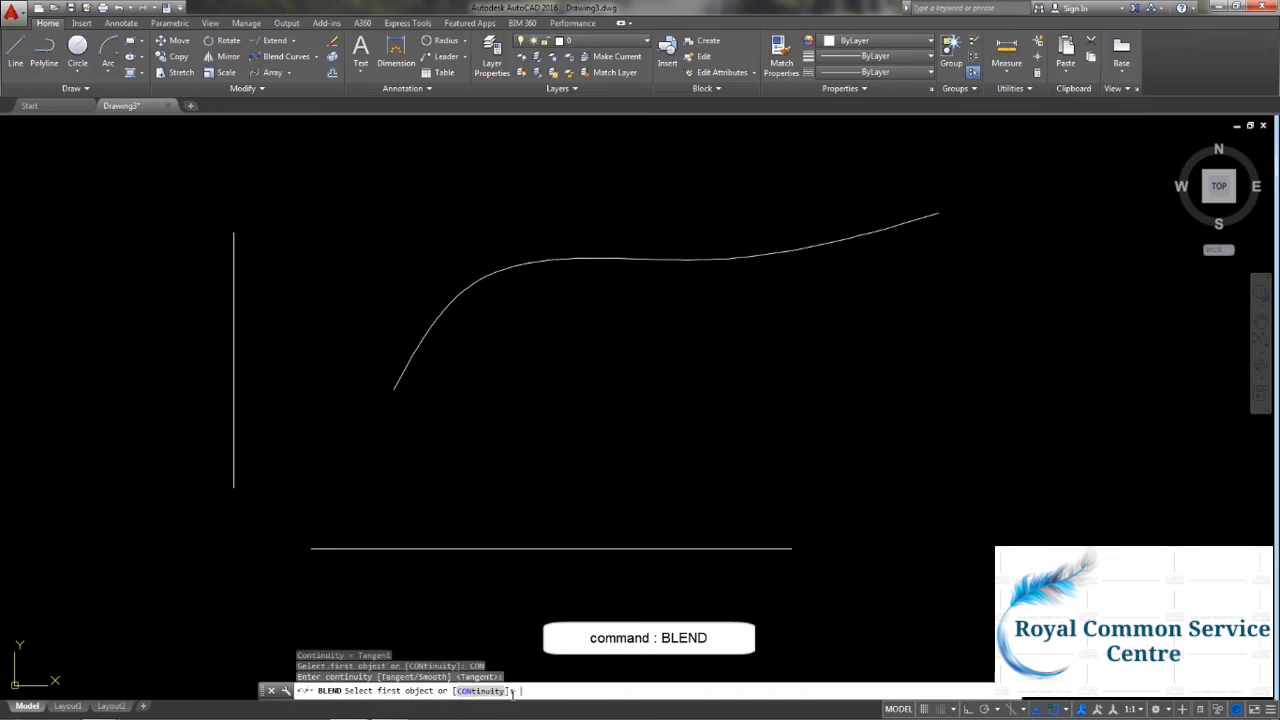
click(232, 474)
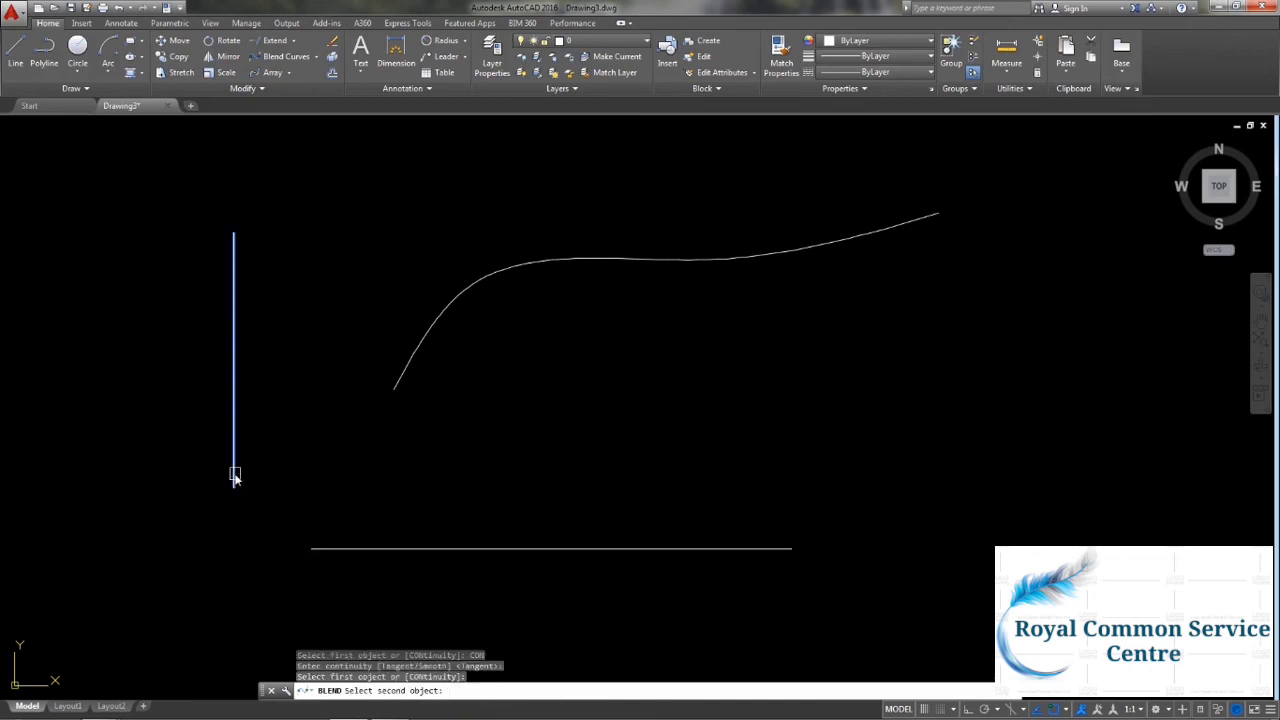
click(232, 474)
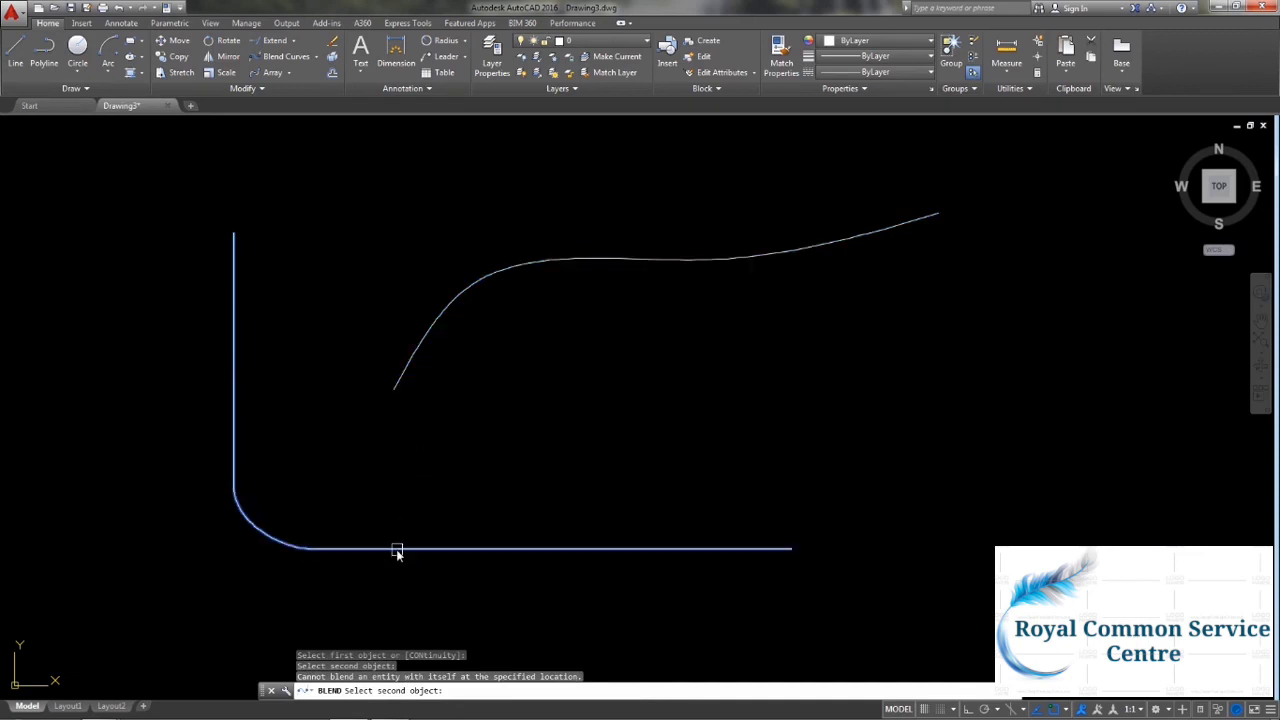
click(398, 367)
key(ctrl+z)
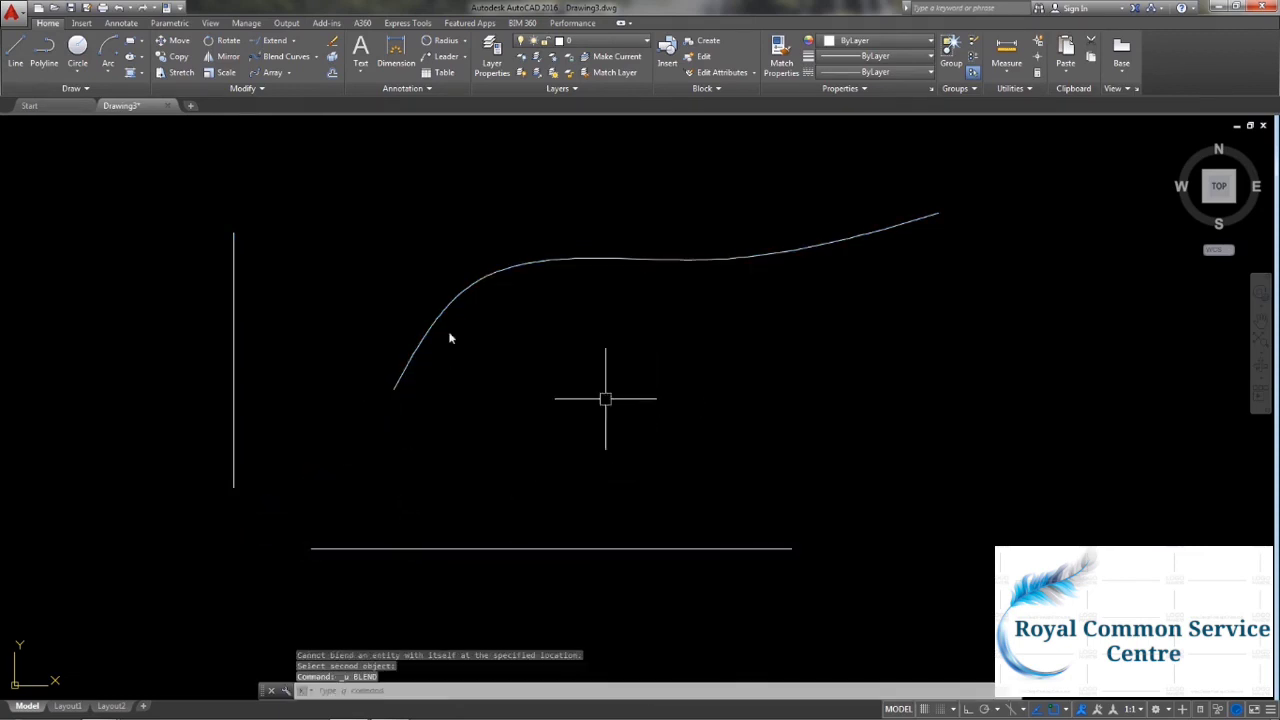
Blend the vertical line's lower end to the spline with Smooth continuity.
click(280, 56)
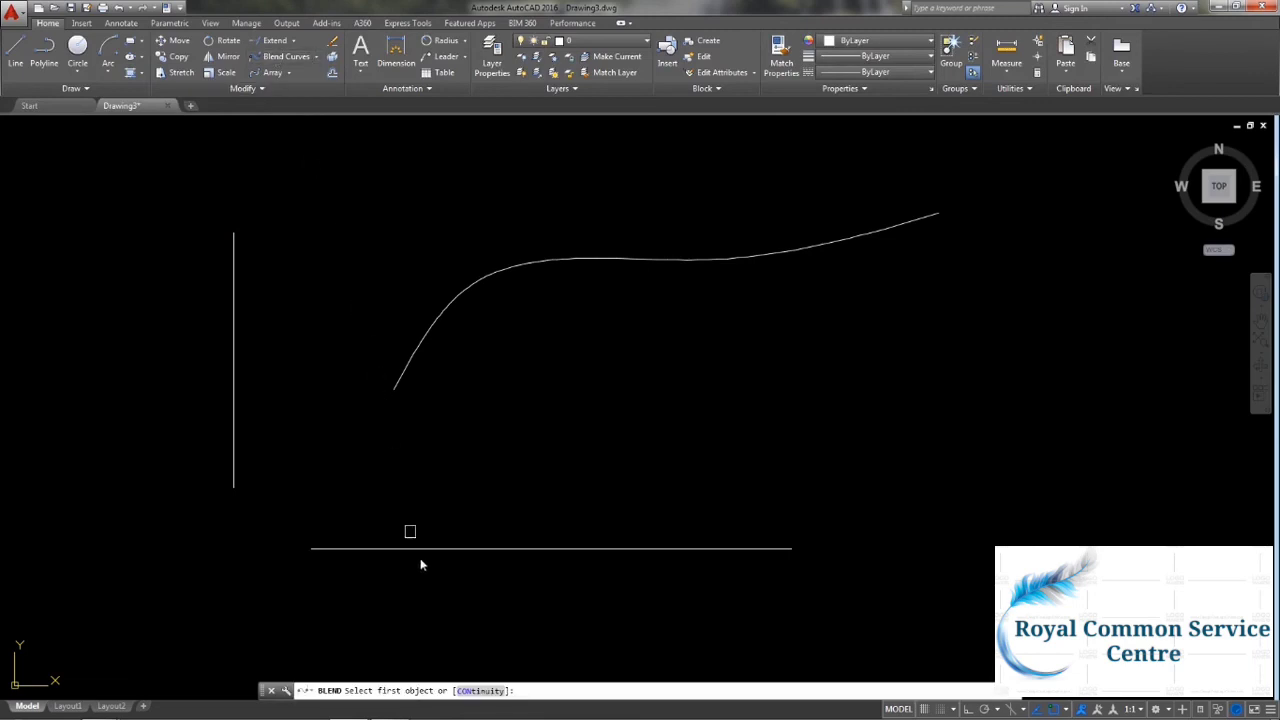
click(475, 691)
text(S)
key(Return)
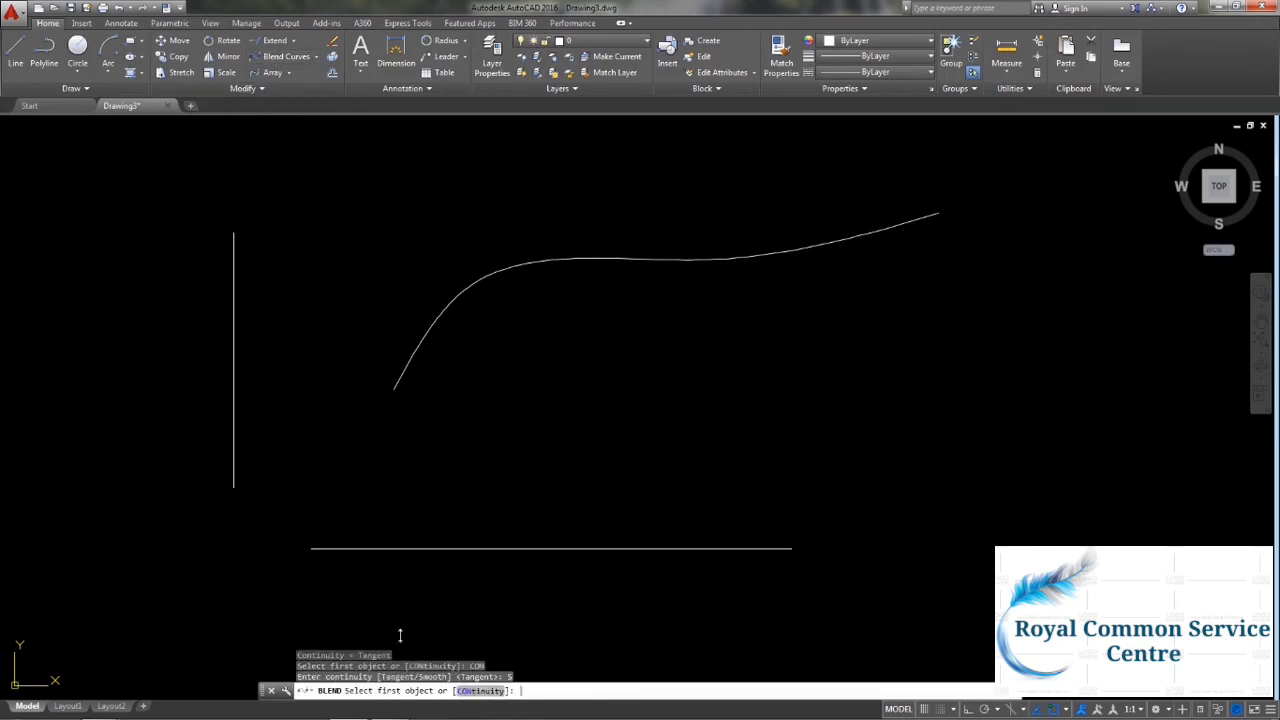
click(233, 470)
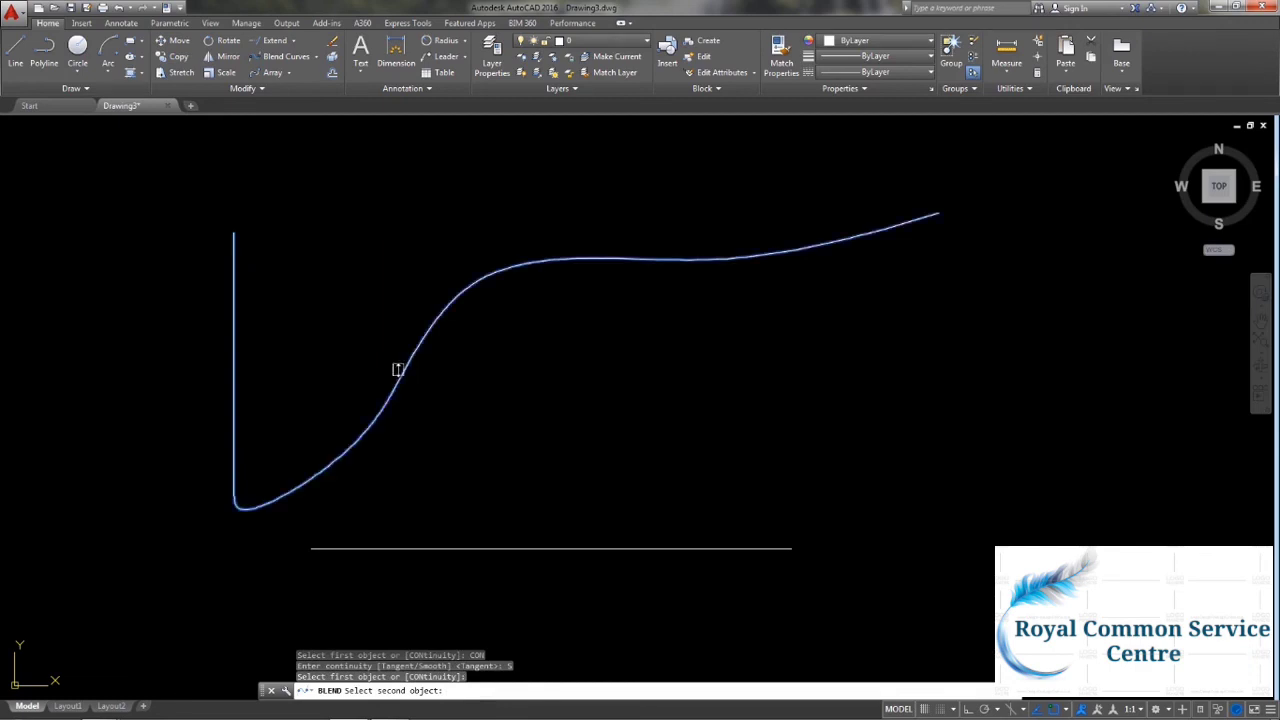
click(397, 370)
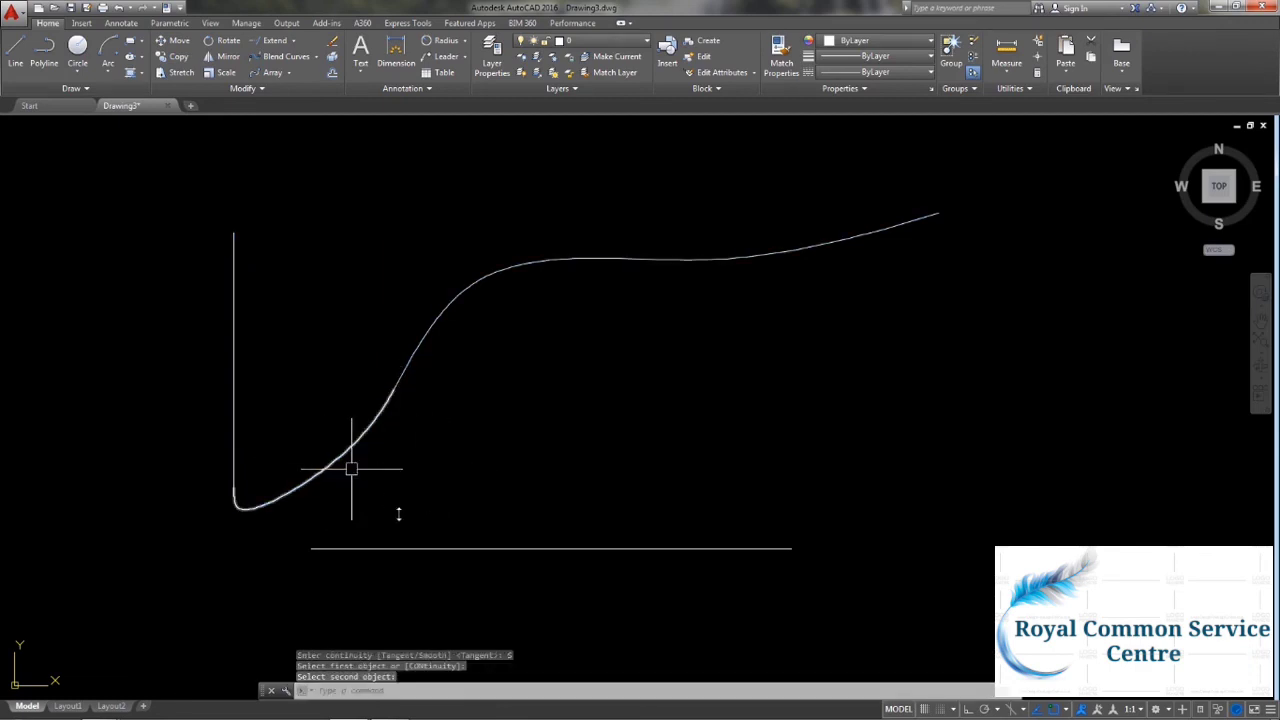
Add a second blend between the vertical line and spline using Tangent continuity.
key(Return)
click(473, 691)
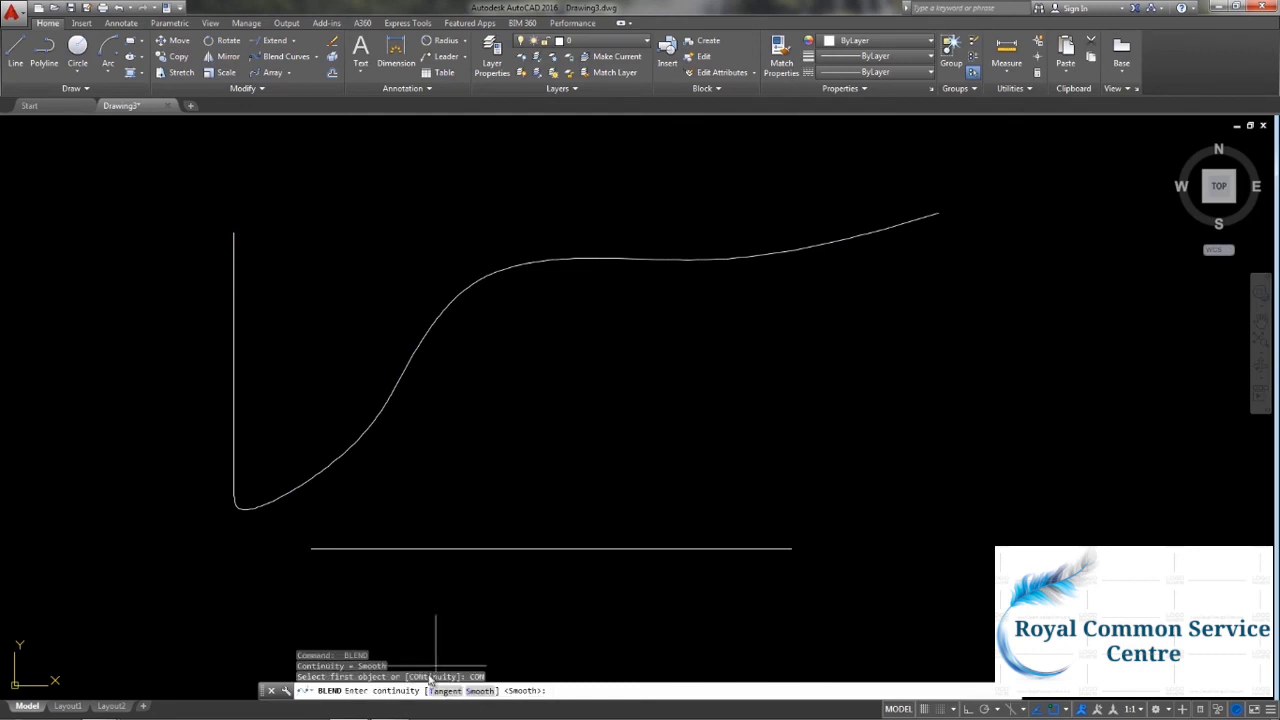
click(445, 691)
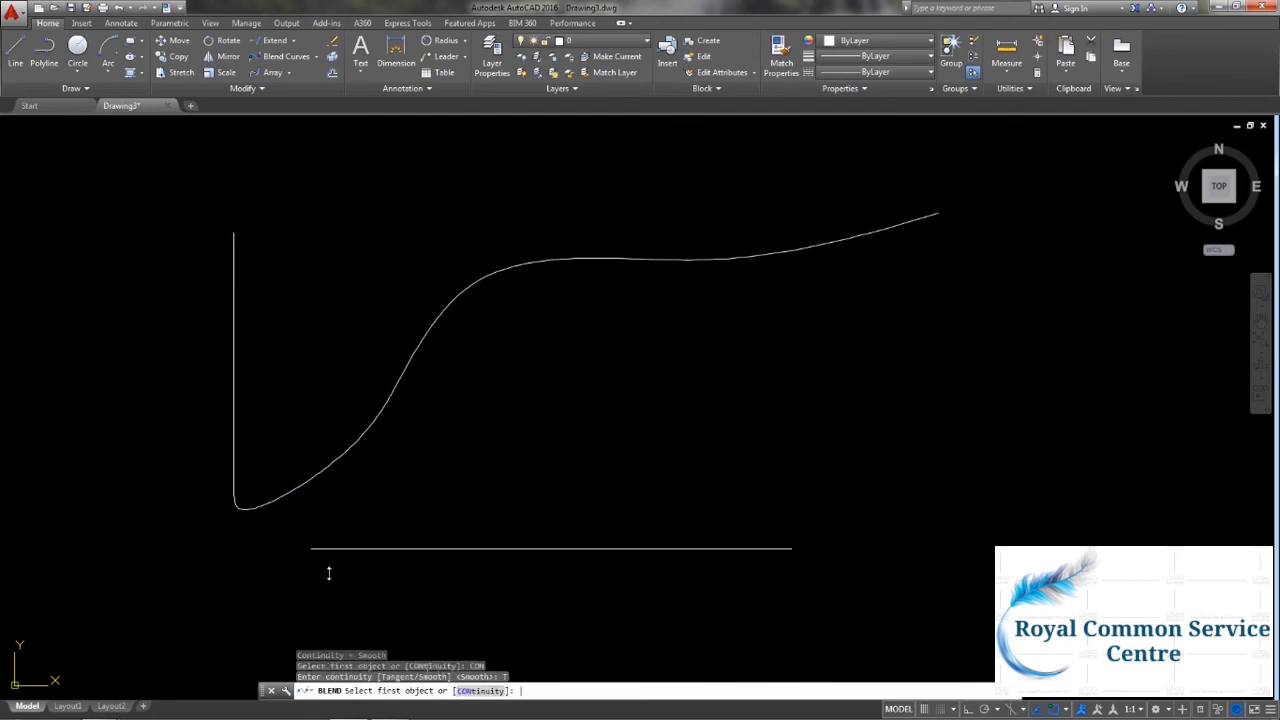
click(233, 467)
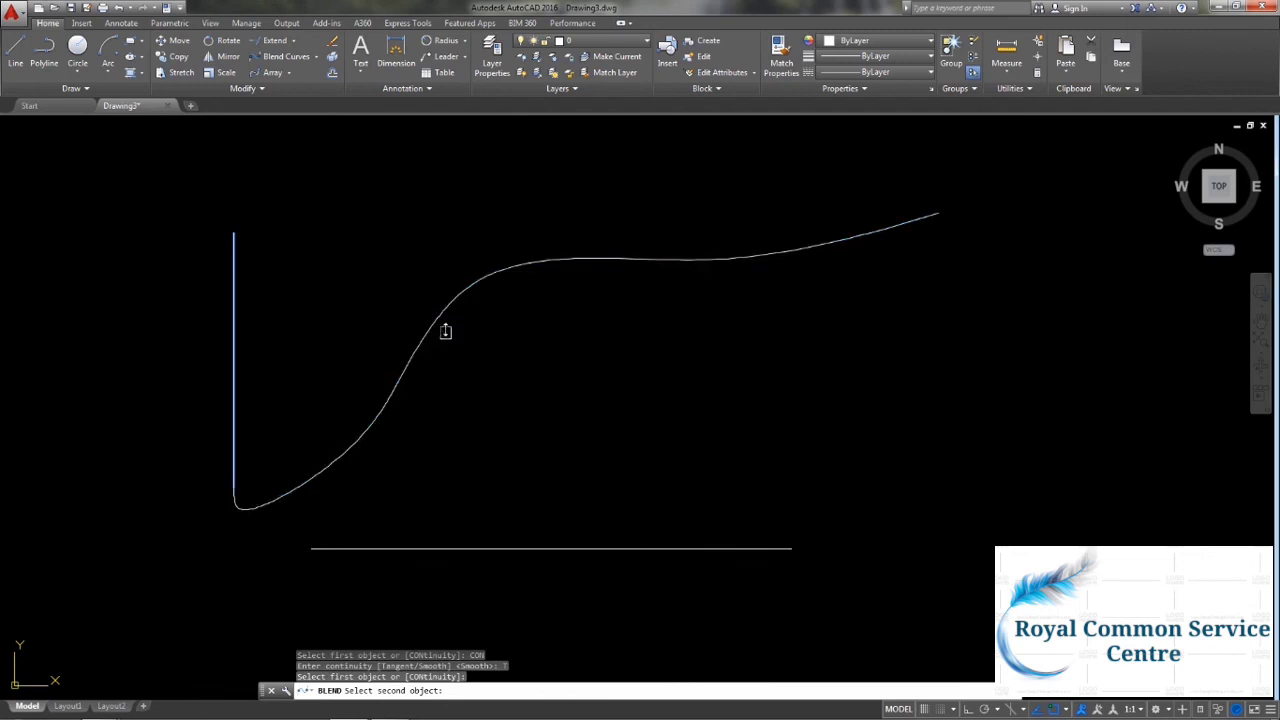
click(443, 322)
scroll(240, 482, down, 2)
scroll(244, 478, down, 4)
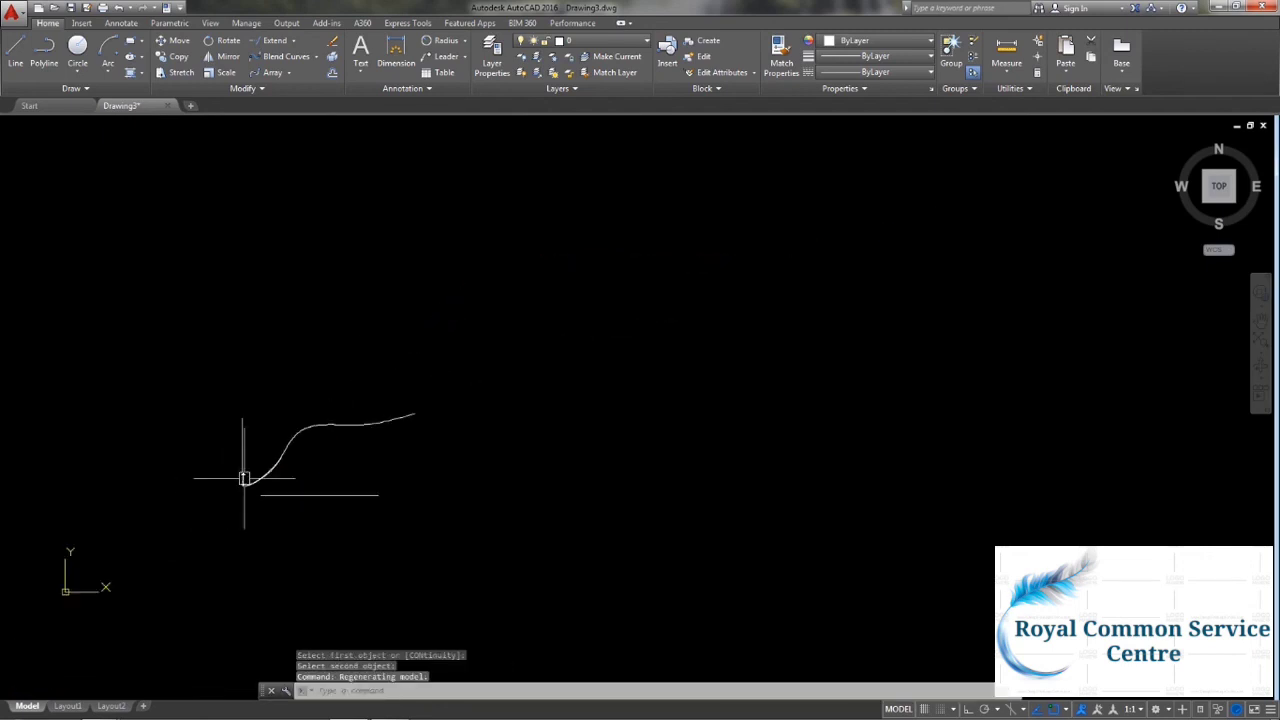
scroll(244, 478, up, 5)
scroll(211, 437, up, 1)
scroll(257, 561, up, 2)
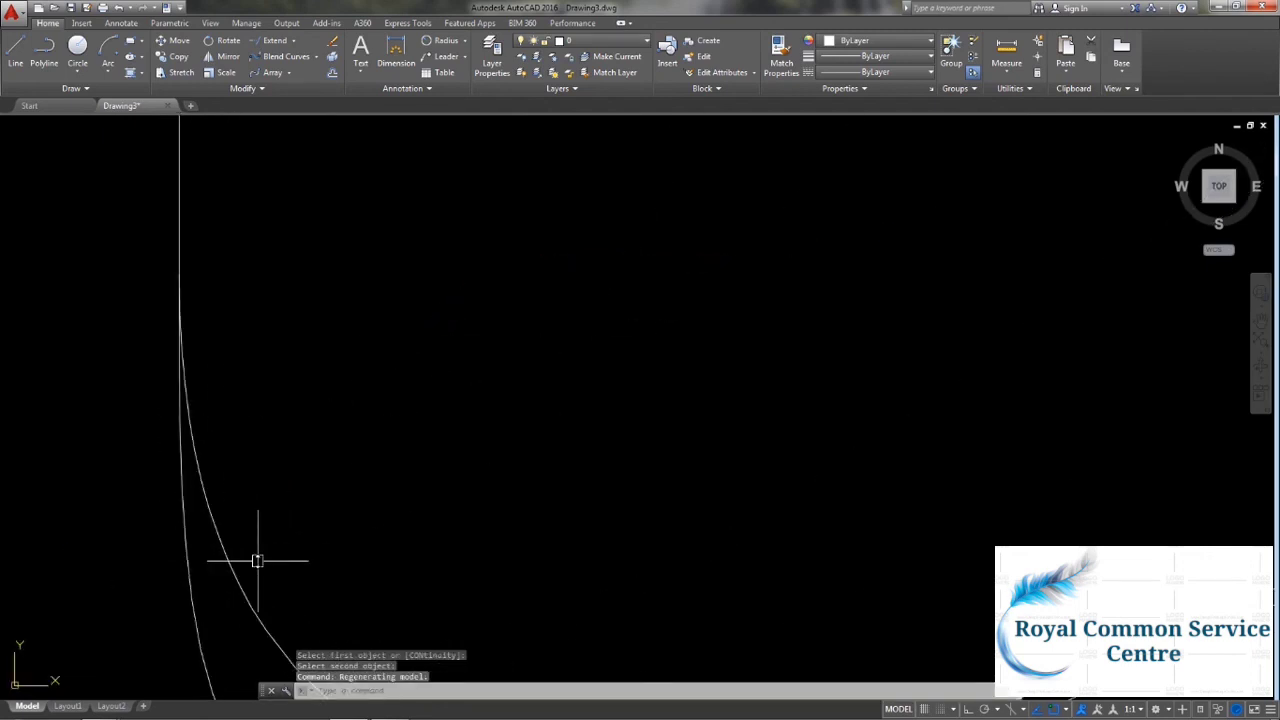
scroll(257, 561, down, 2)
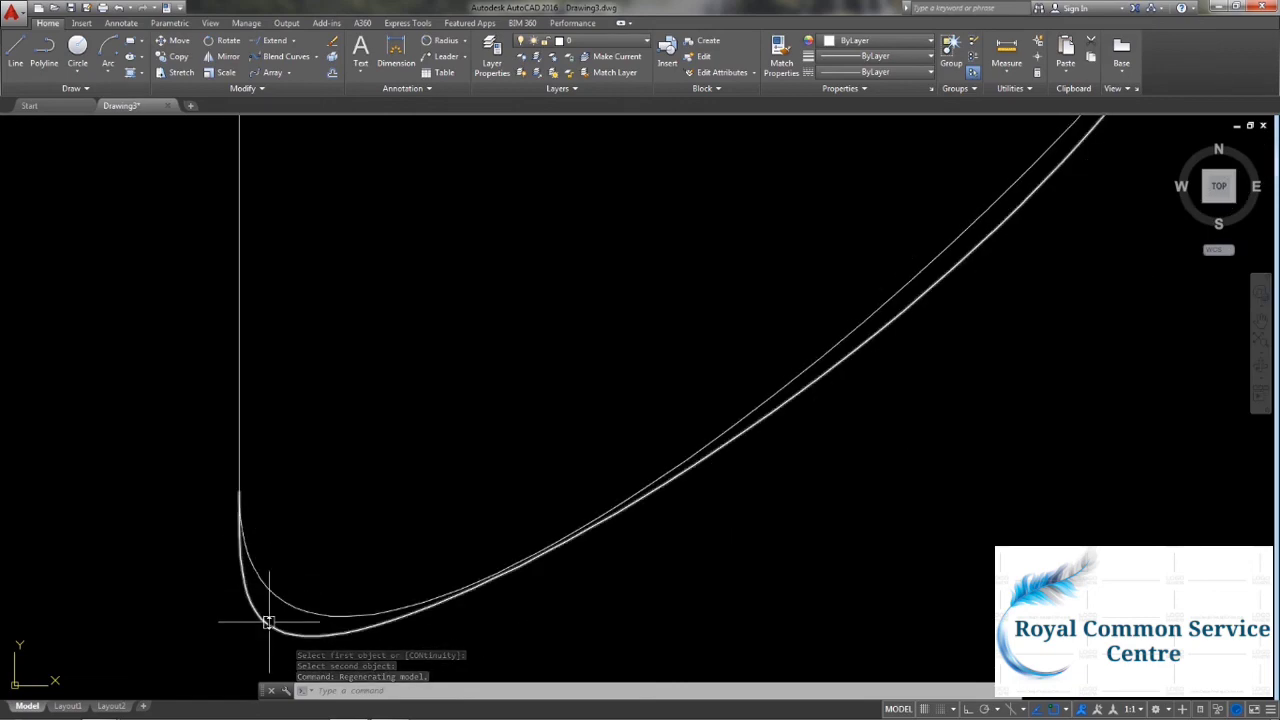